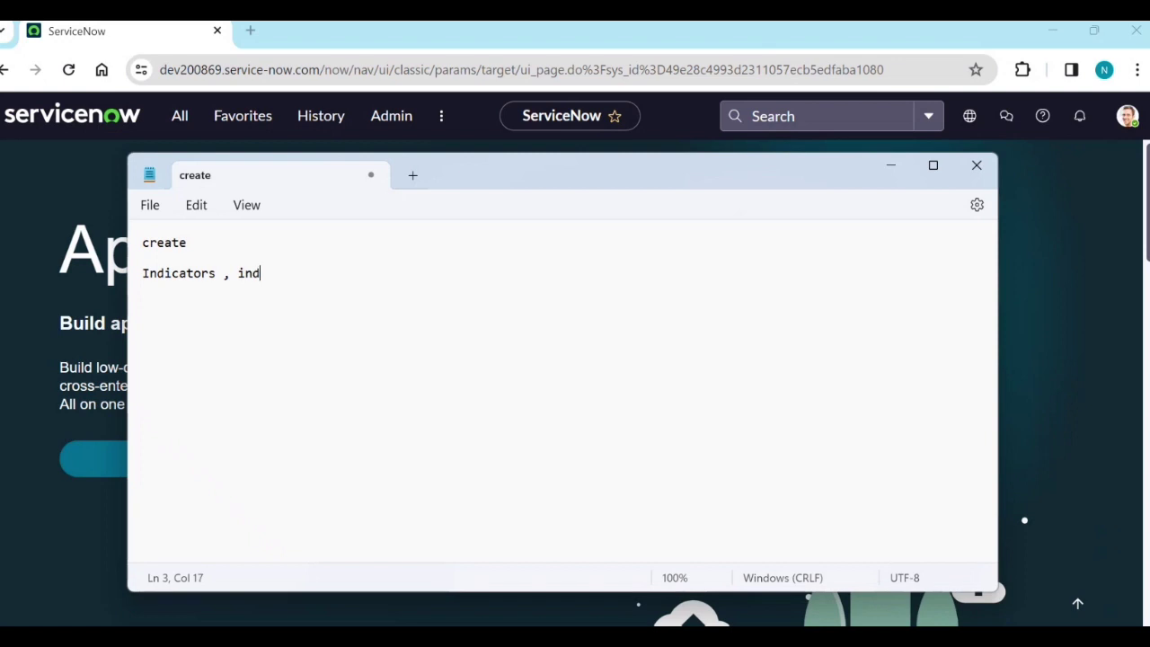
Step: Complete the Indicators line in the note so it reads "Indicators , indicator sources, breakdown , B- sources, b mapping ,"
type("sources, ")
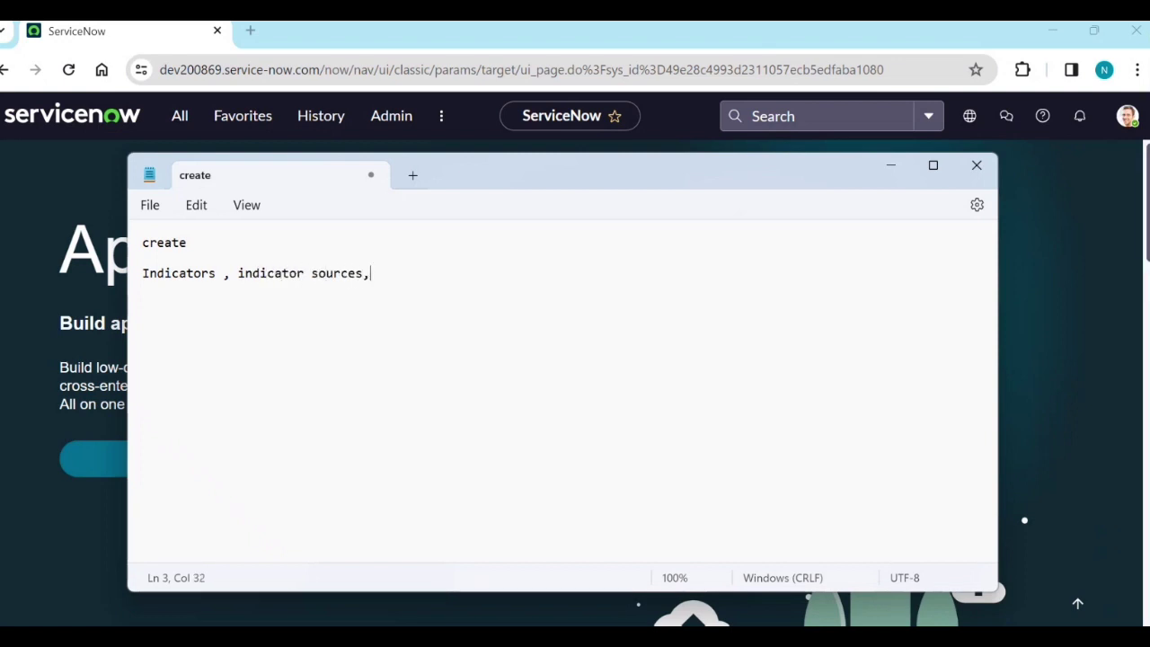
type("bre")
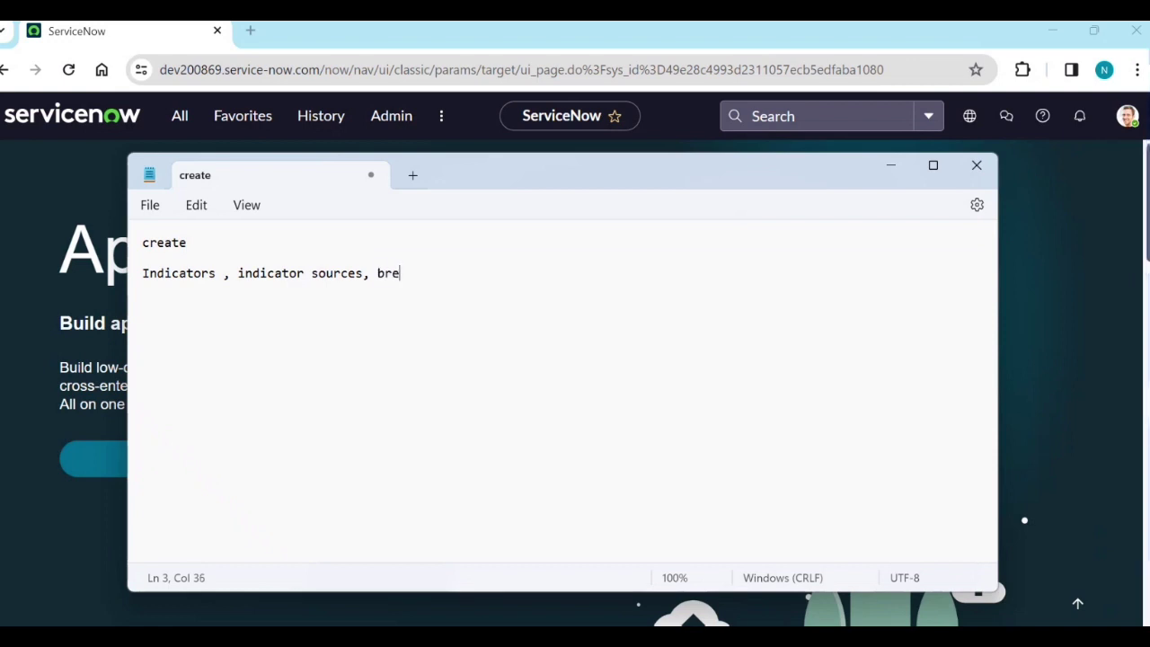
type("akdown ")
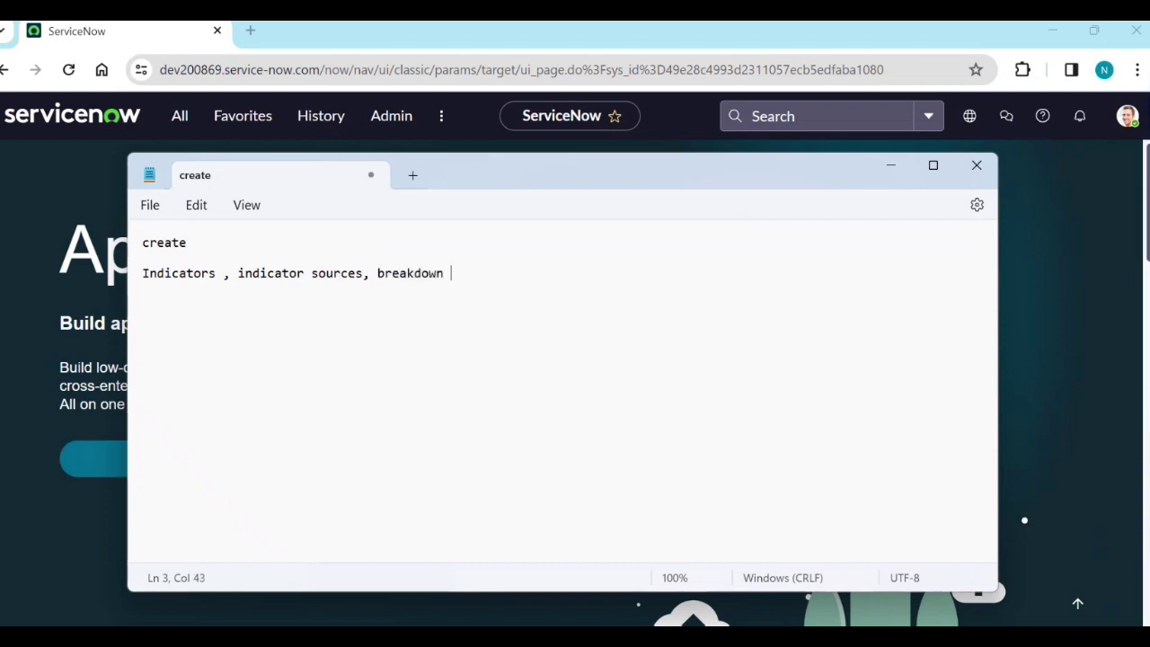
type(", B- sources,")
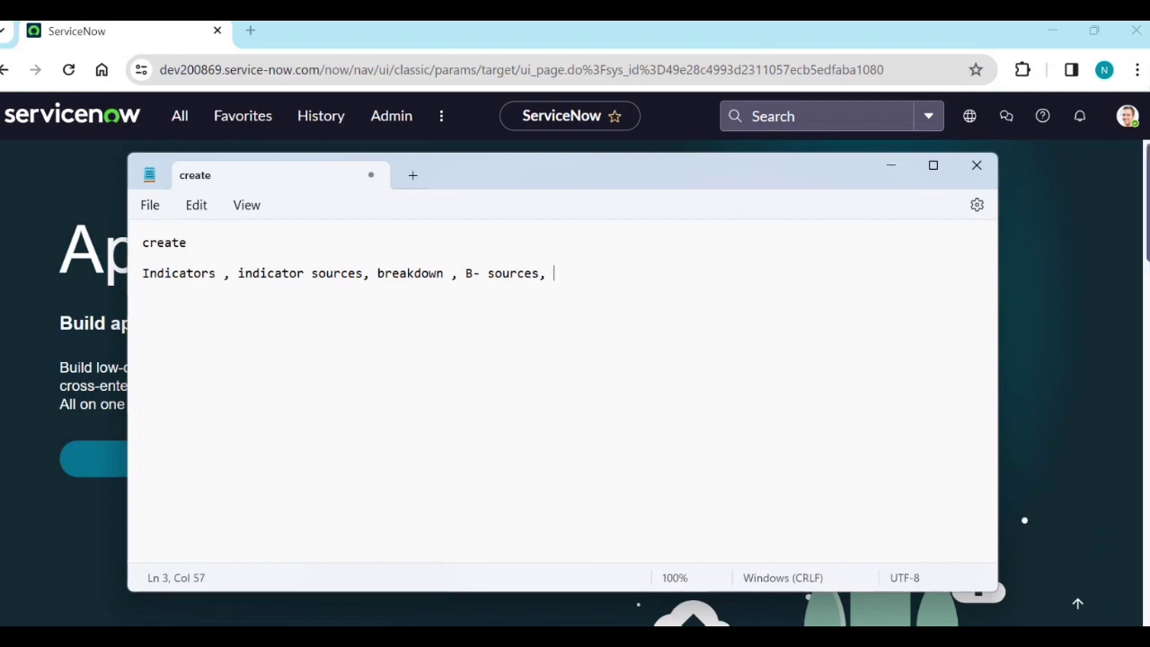
type("b mapping ")
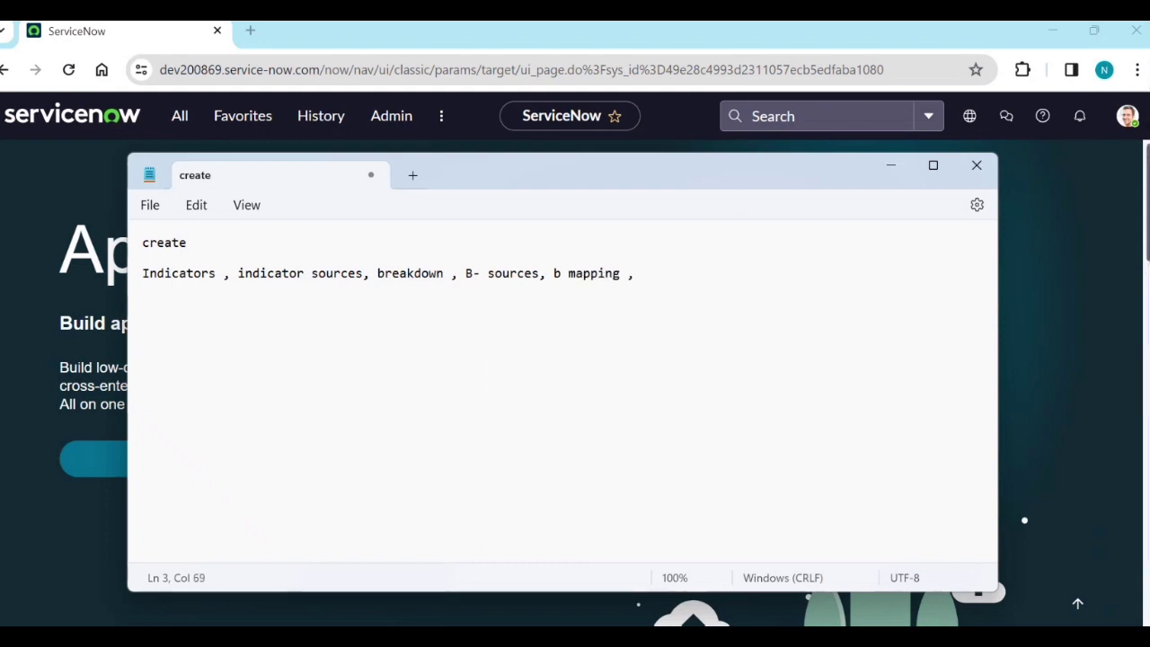
type(",")
Step: Add the line "automated indicators" to the note, separated from the Indicators line by a blank line
key("Return")
key("Return")
type("automated")
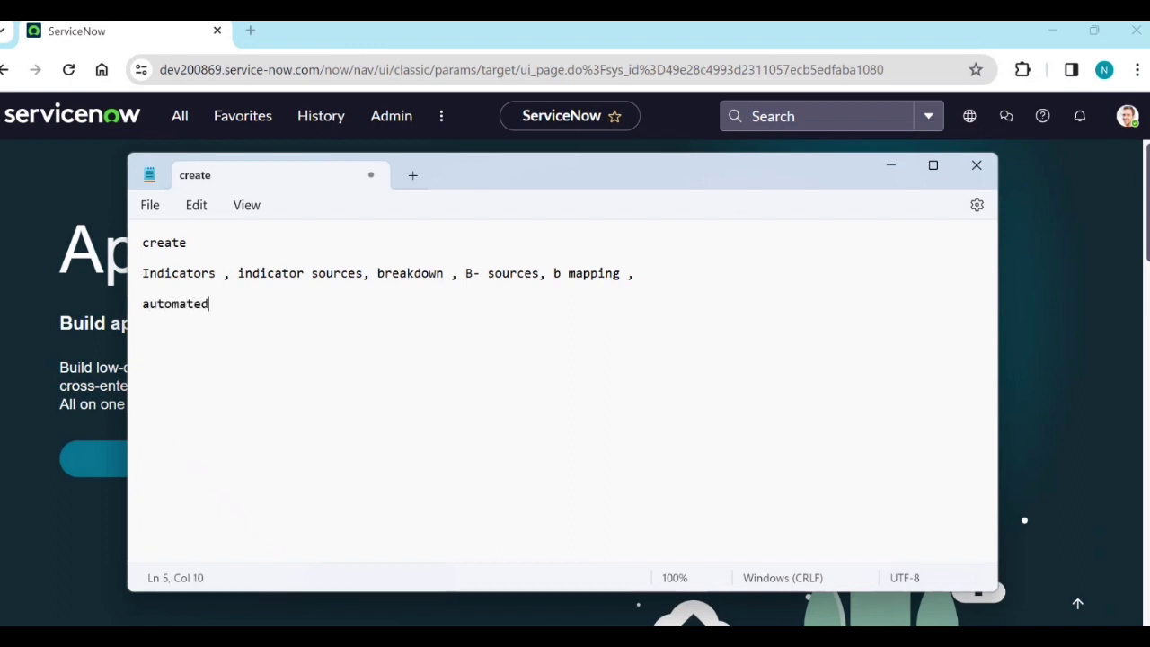
type(" inc")
key("BackSpace")
type("dicators")
key("Return")
Step: Add "formaula" and "manual" on separate lines directly below "automated indicators"
type("f")
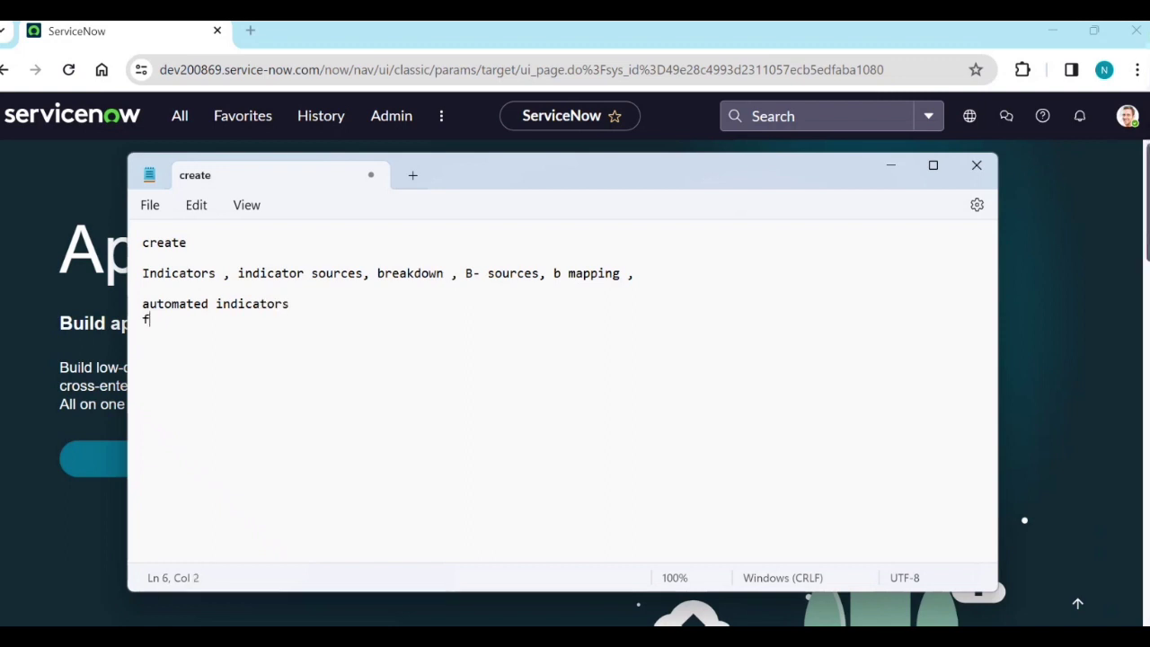
type("ormaula")
key("Return")
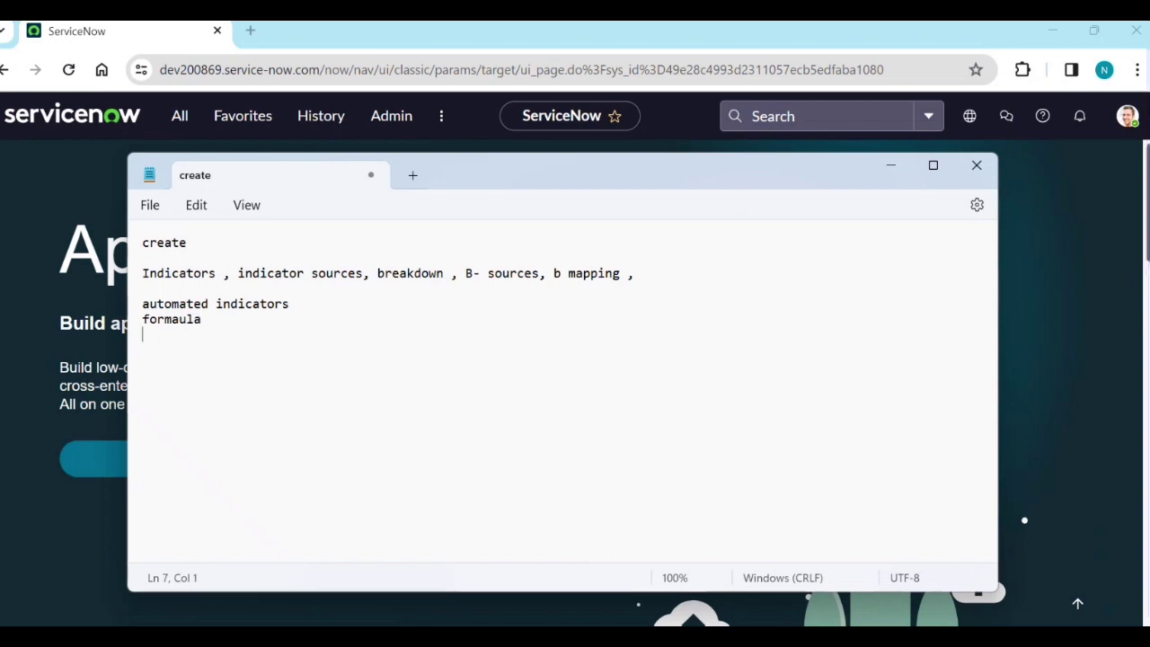
type("manaula")
key("BackSpace")
key("BackSpace")
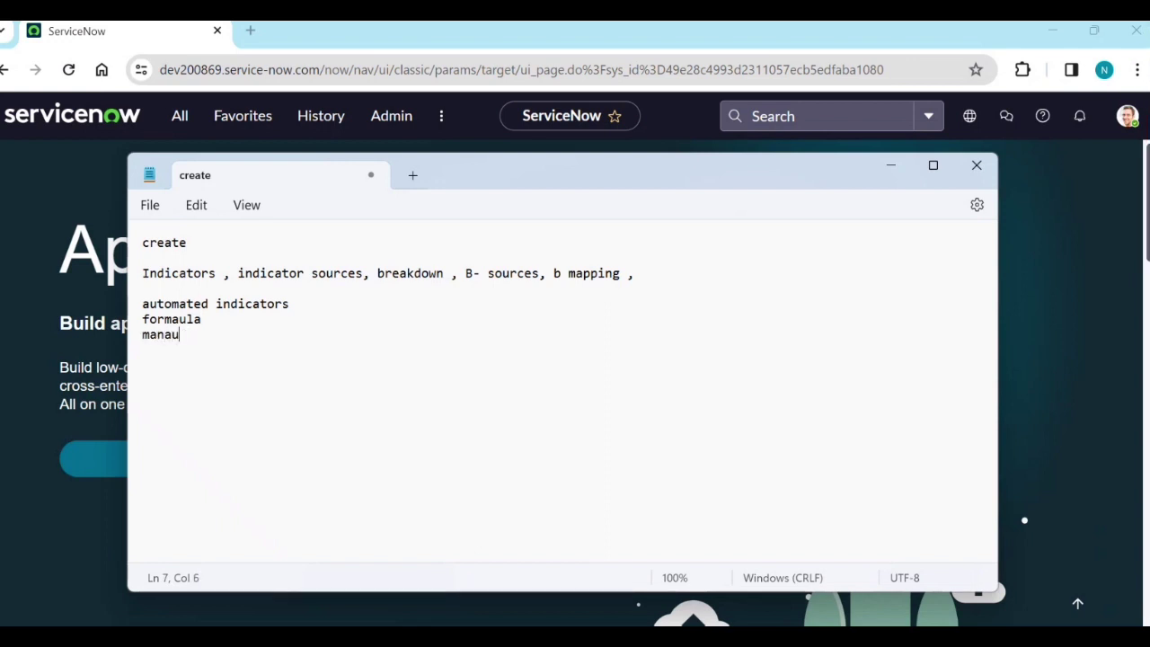
key("BackSpace")
key("BackSpace")
type("ual")
key("Return")
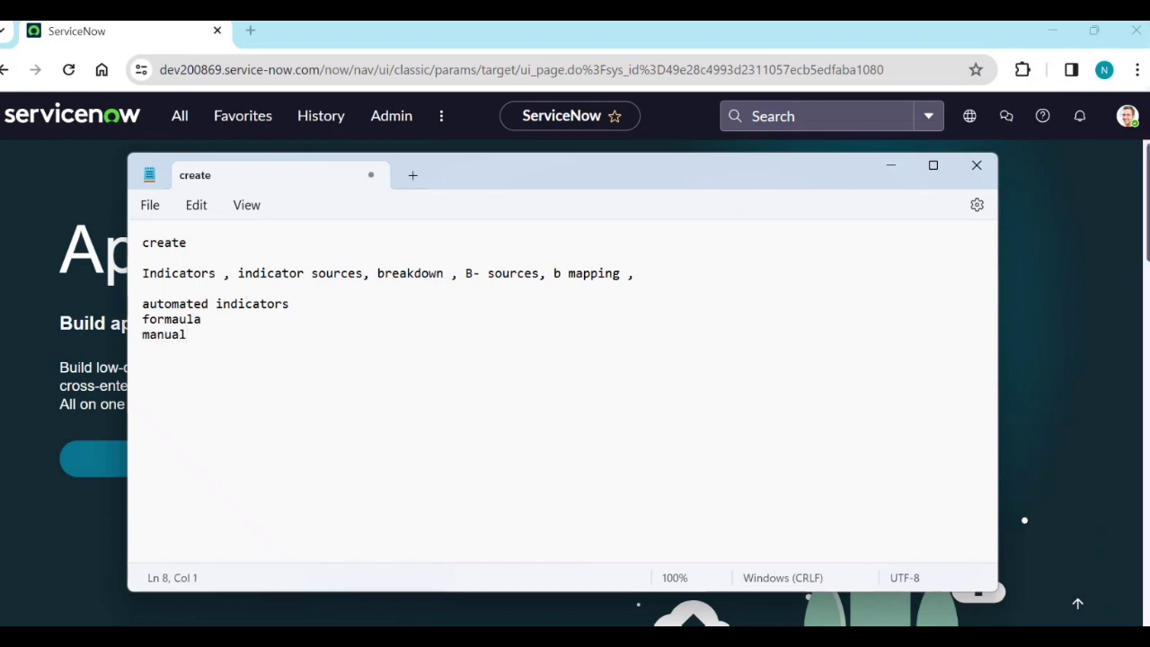
Step: Add "targets" and "thresholds" as the next two lines of the topic list
type("target")
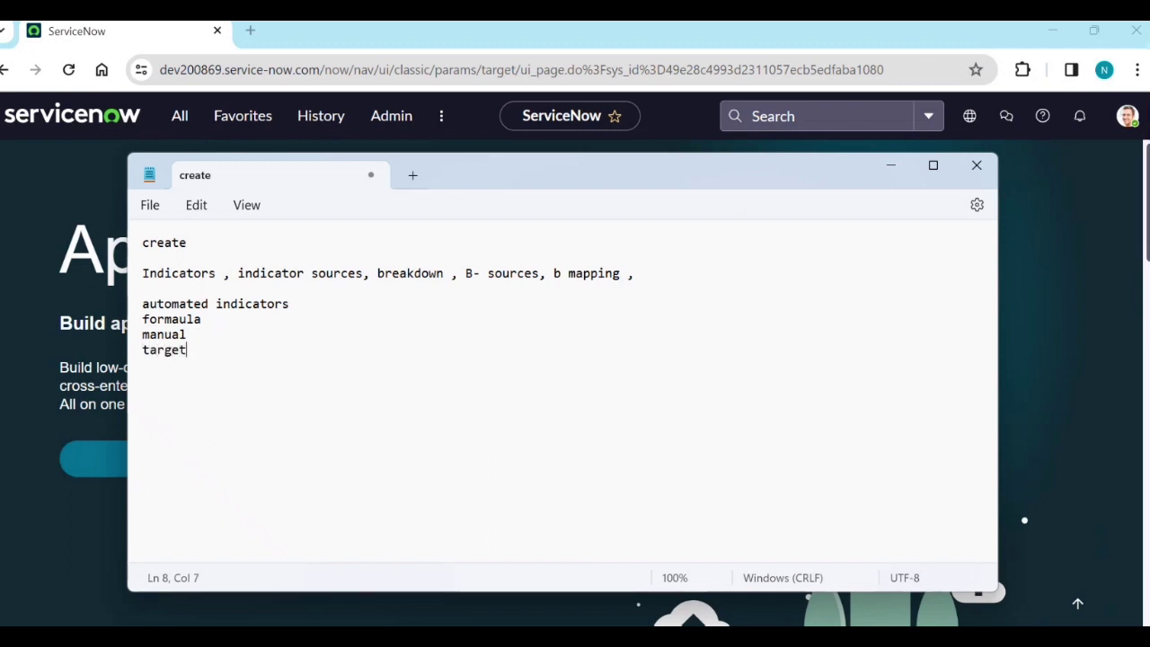
type("sthres")
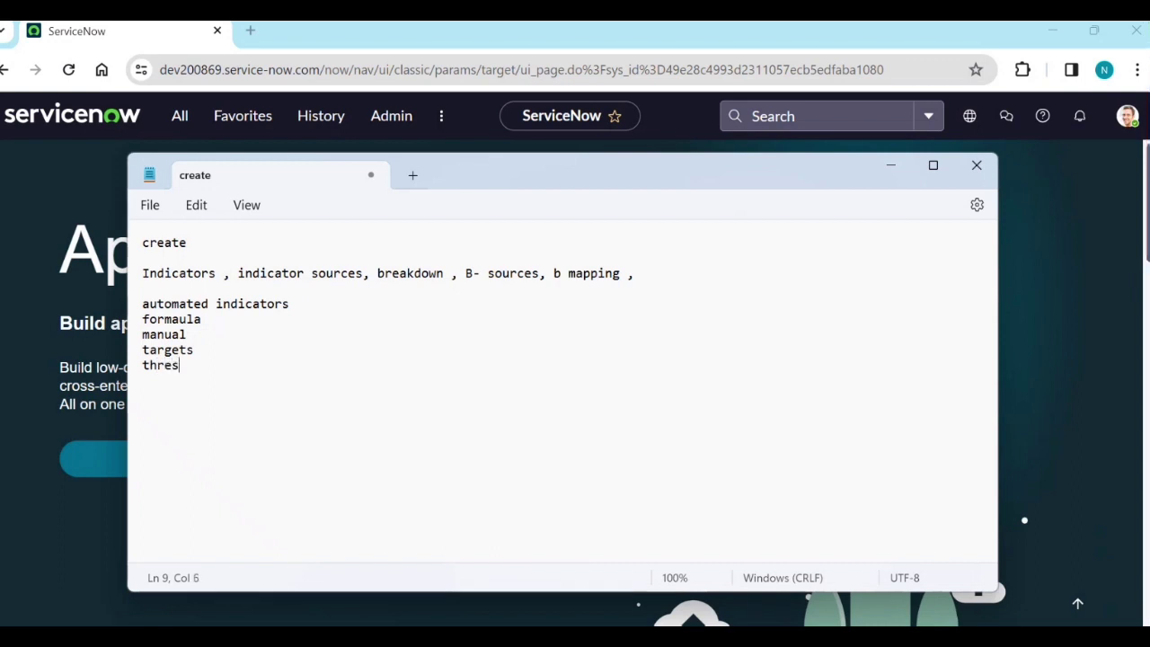
key("BackSpace")
type("h")
key("BackSpace")
key("BackSpace")
type("esholds")
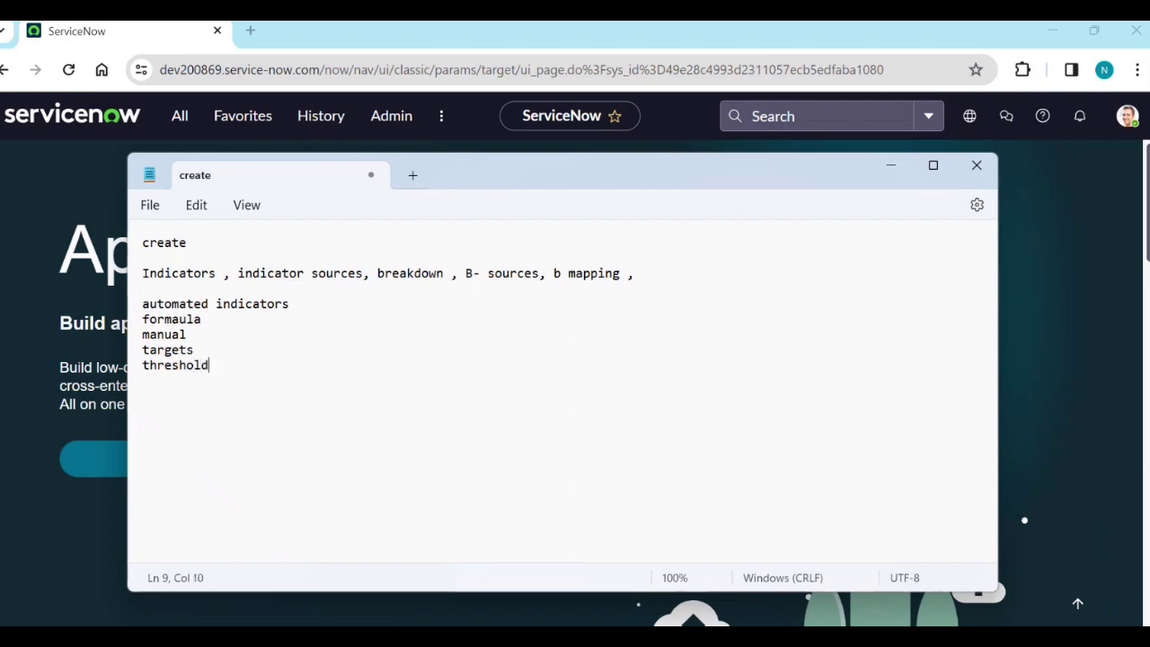
Step: Extend the topic list with the lines "widgets" and "dashbordss"
key("Return")
type("widgets")
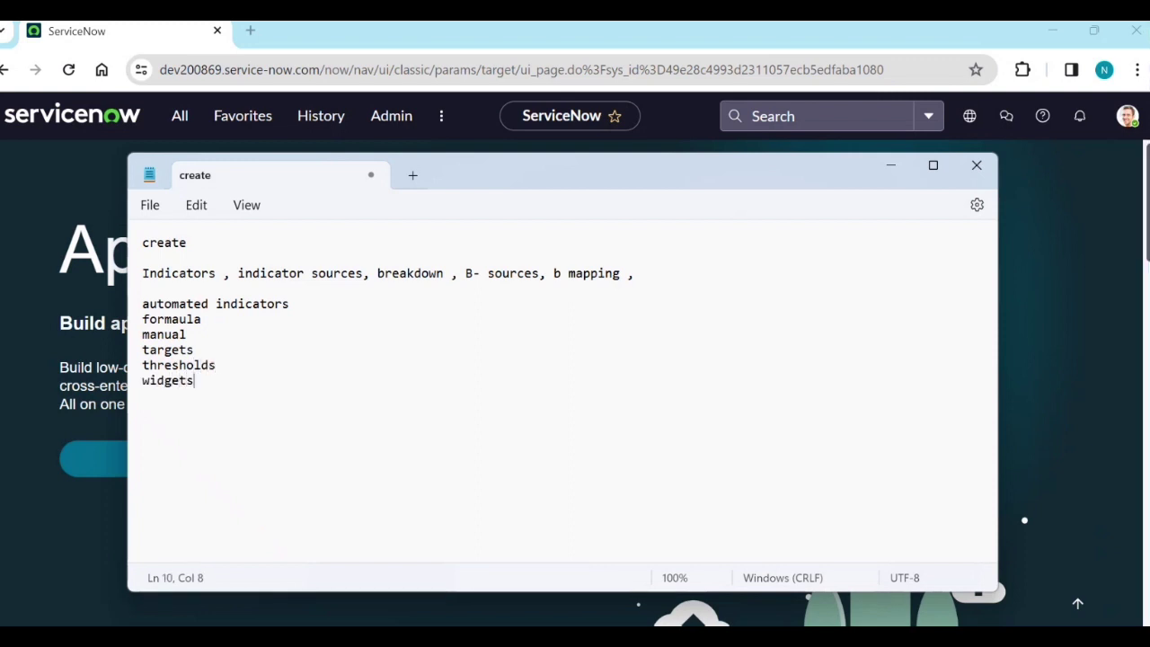
key("Return")
type("dashbordss")
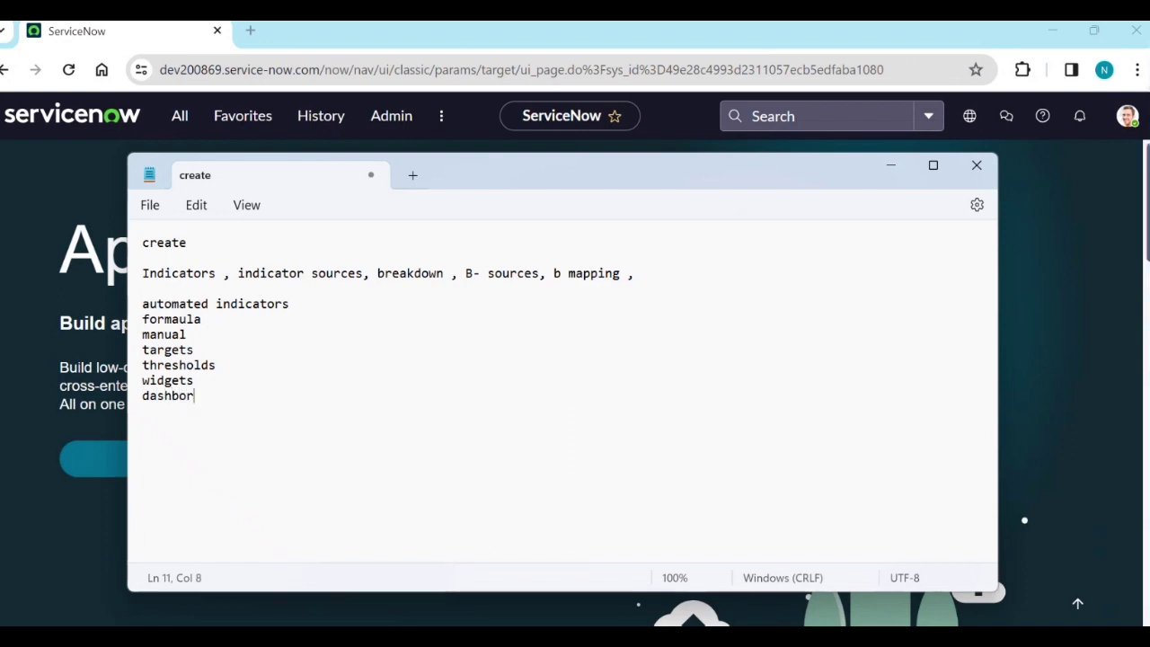
Step: Begin a new line with "avg 30 days of resolved", two blank lines below the topic list
key("Return")
key("Return")
key("Return")
type("avg")
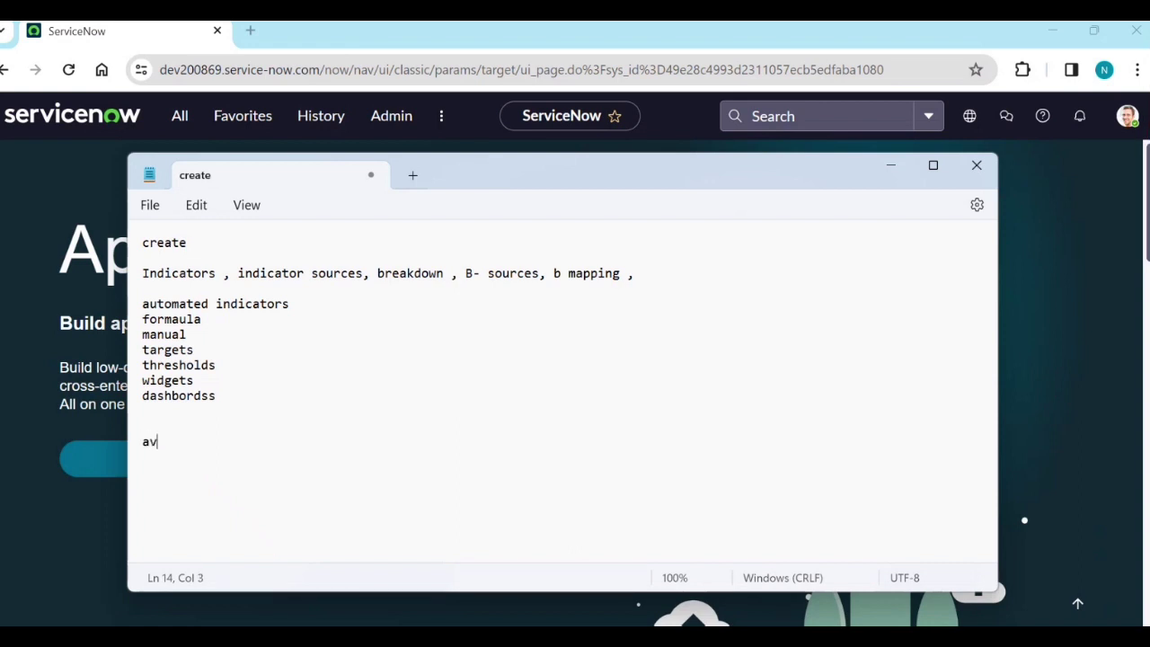
type(" 30 days")
key("BackSpace")
key("BackSpace")
key("BackSpace")
type("ays of ")
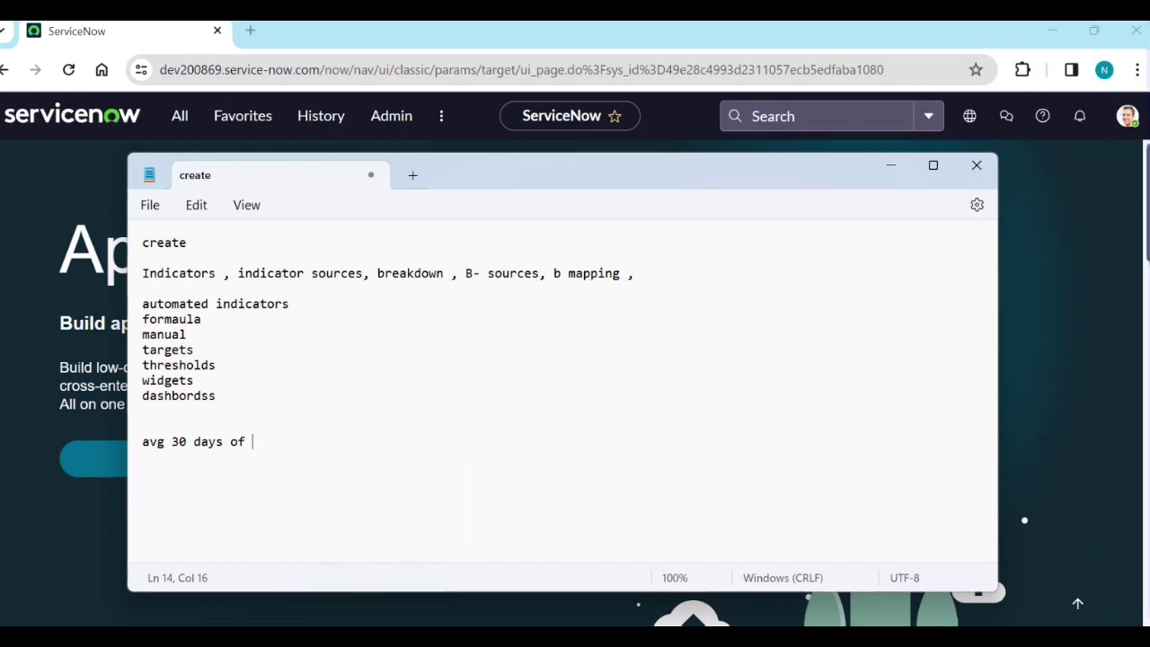
type("time")
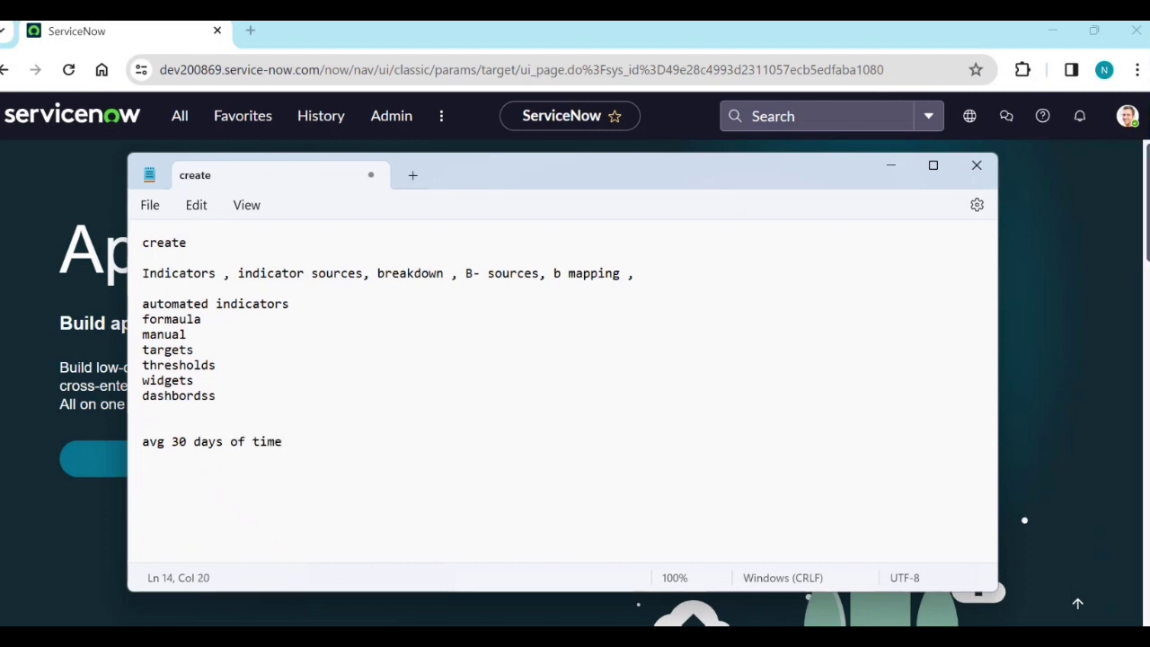
key("BackSpace")
key("BackSpace")
key("BackSpace")
key("BackSpace")
key("BackSpace")
type("resolved ")
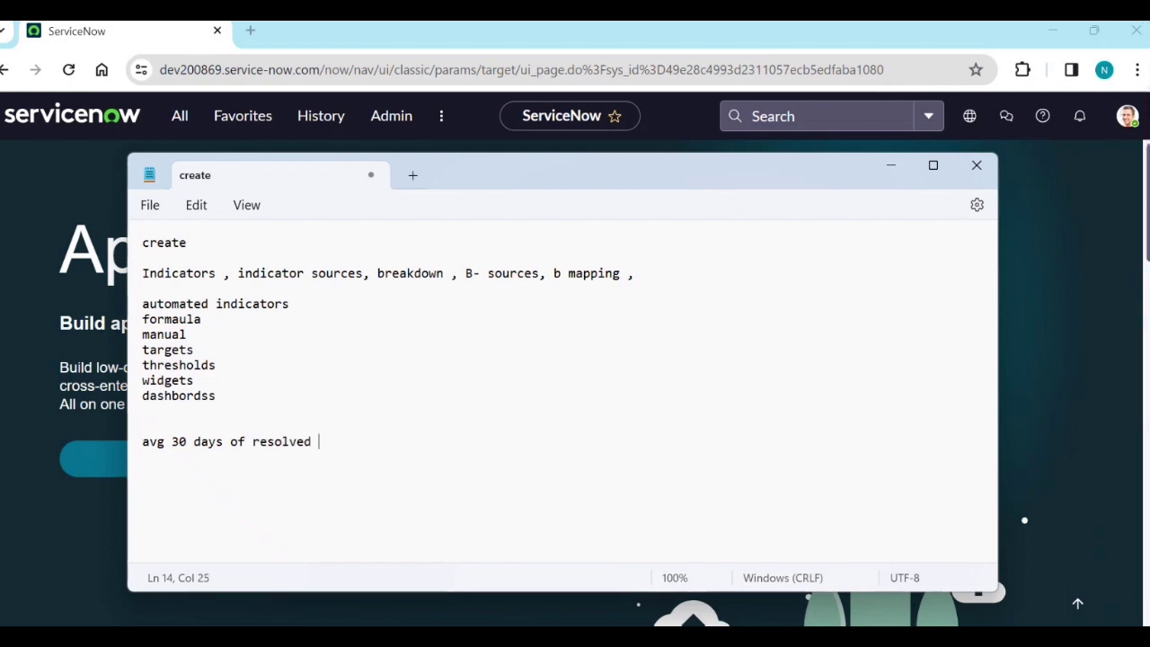
Step: Finish the average line with "time (resolved - opened )"
type("time (opened -")
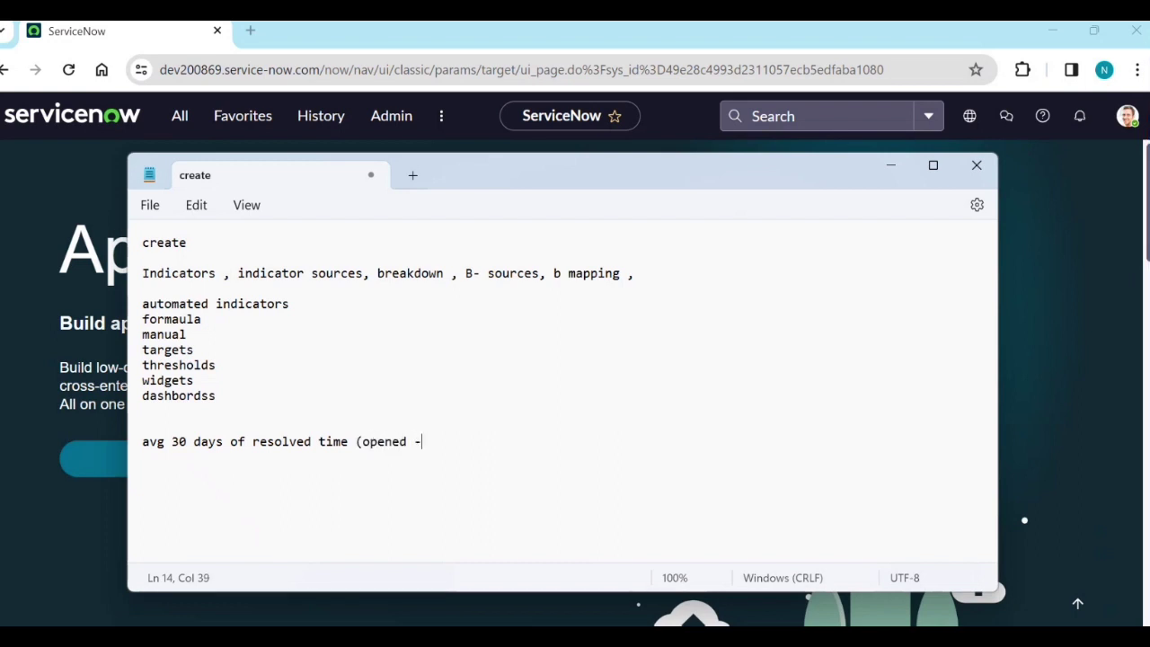
key("BackSpace")
key("BackSpace")
key("BackSpace")
key("BackSpace")
key("BackSpace")
key("BackSpace")
key("BackSpace")
key("BackSpace")
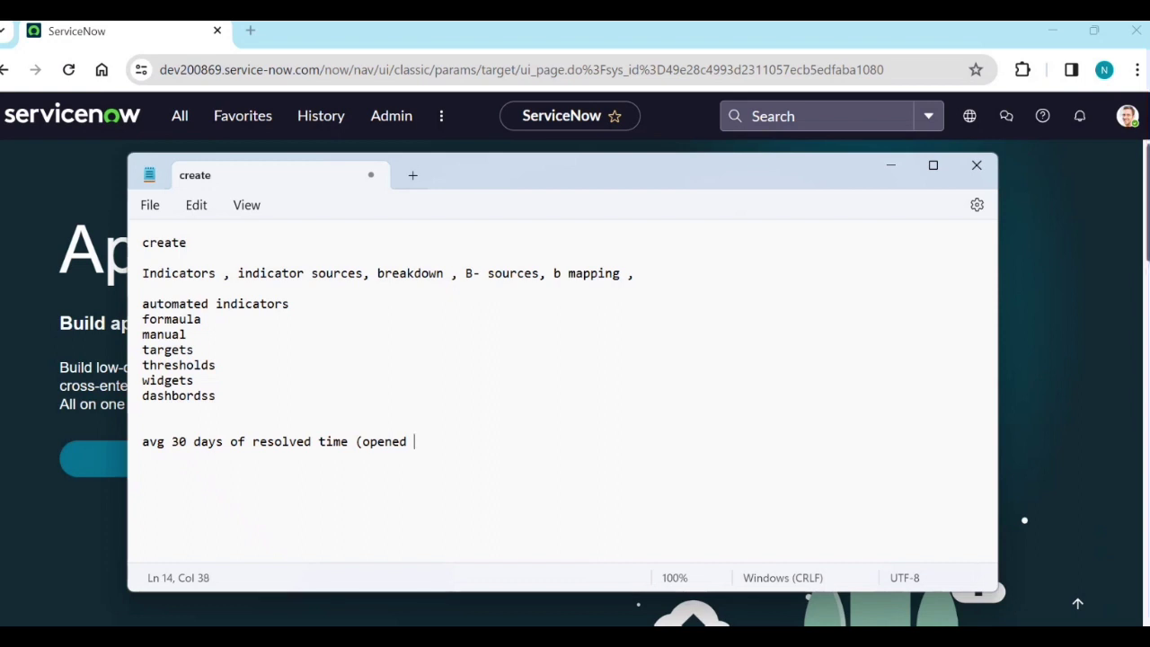
type("resolved -")
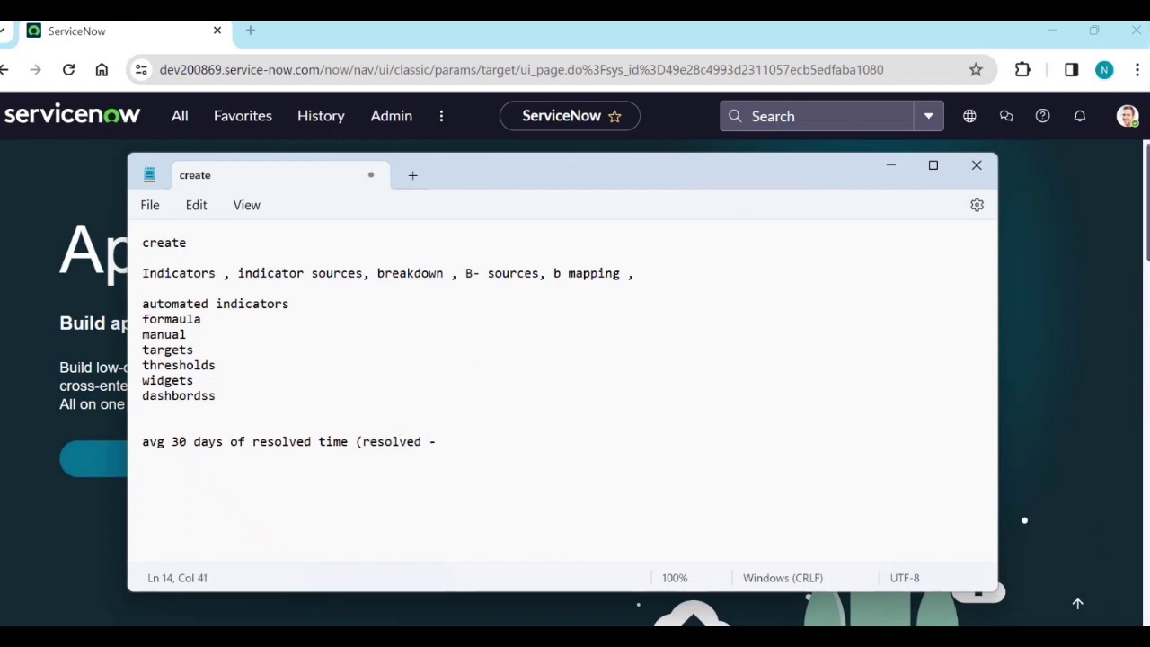
type(" opened ")
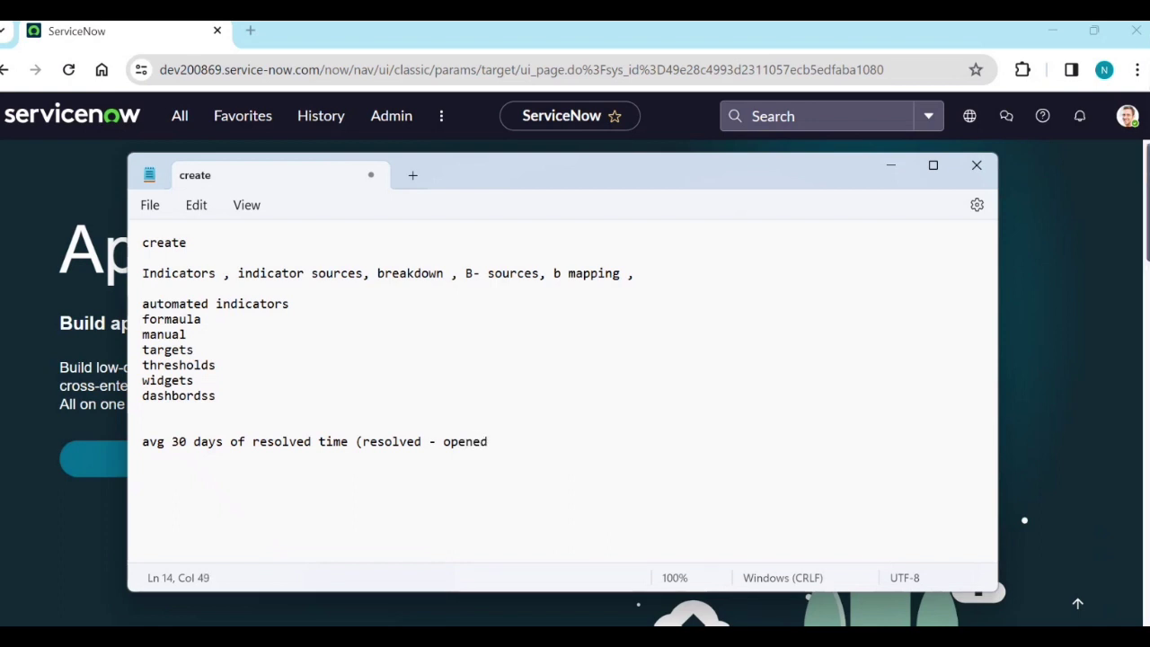
type(")")
Step: Add the line "with priory break down" after a blank line below the average resolved time line
key("Return")
key("Return")
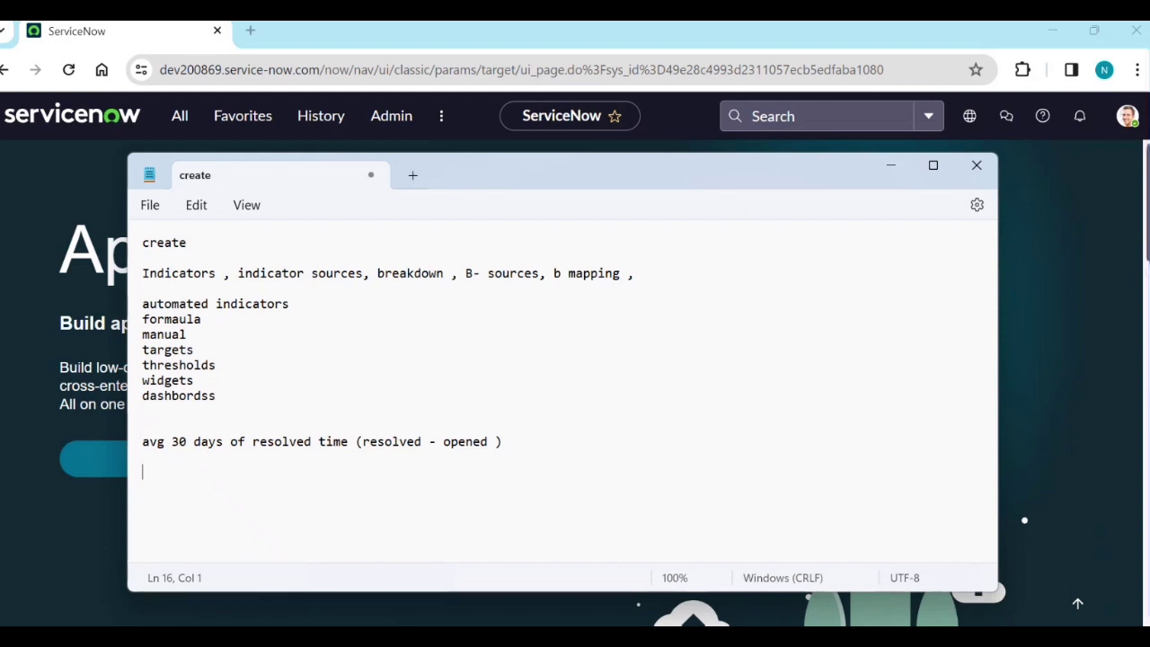
type("in")
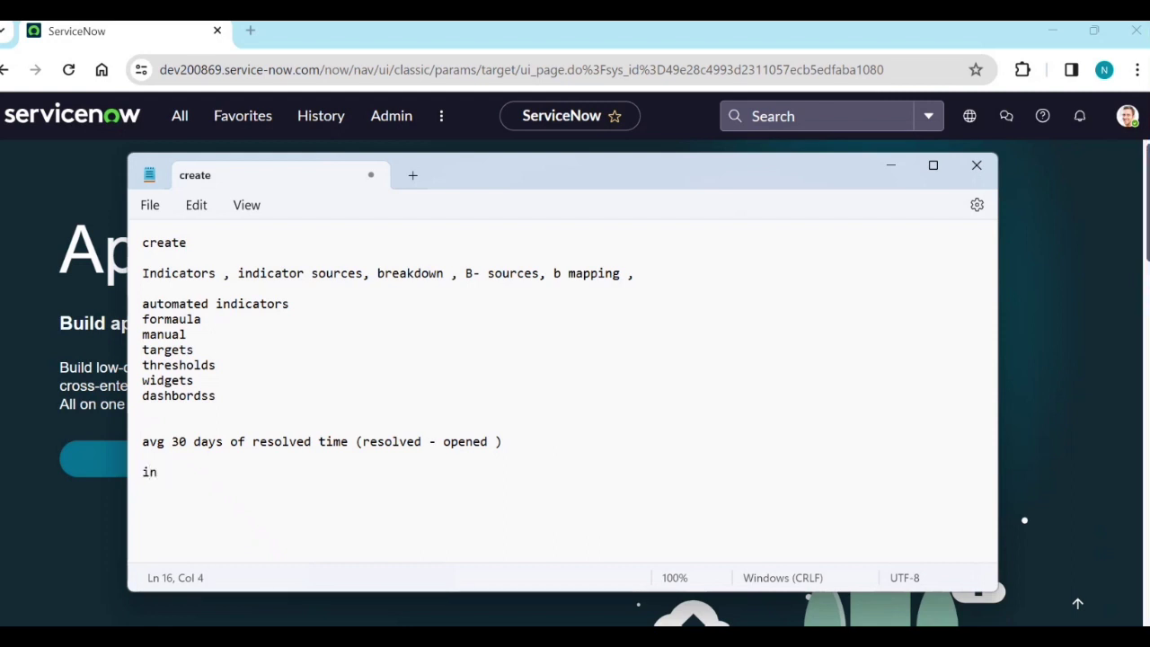
key("BackSpace")
key("BackSpace")
key("BackSpace")
type("with")
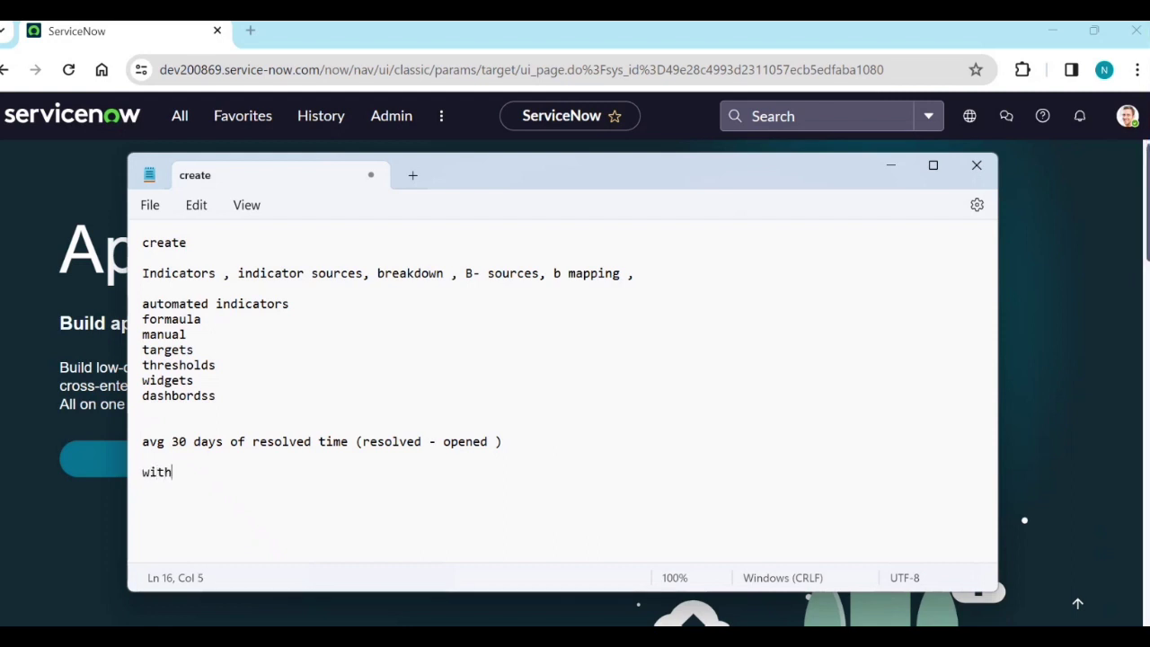
type(" prio")
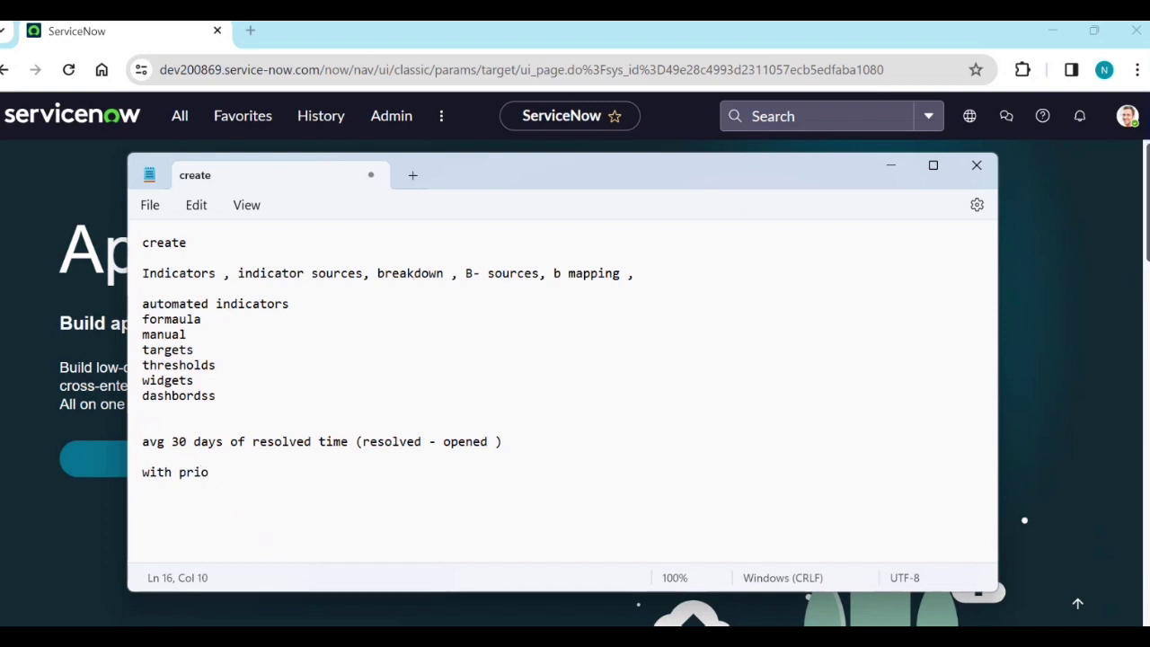
type("ry break down")
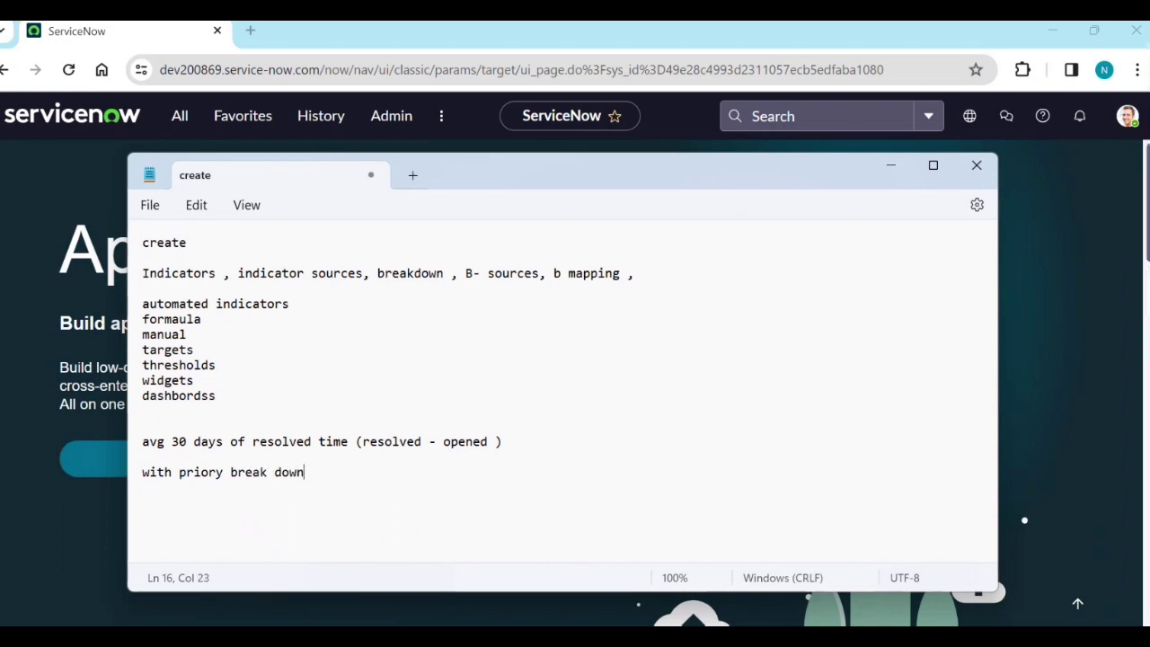
Step: Append ", resovle code , category" to the breakdown line
type(" , resovle code")
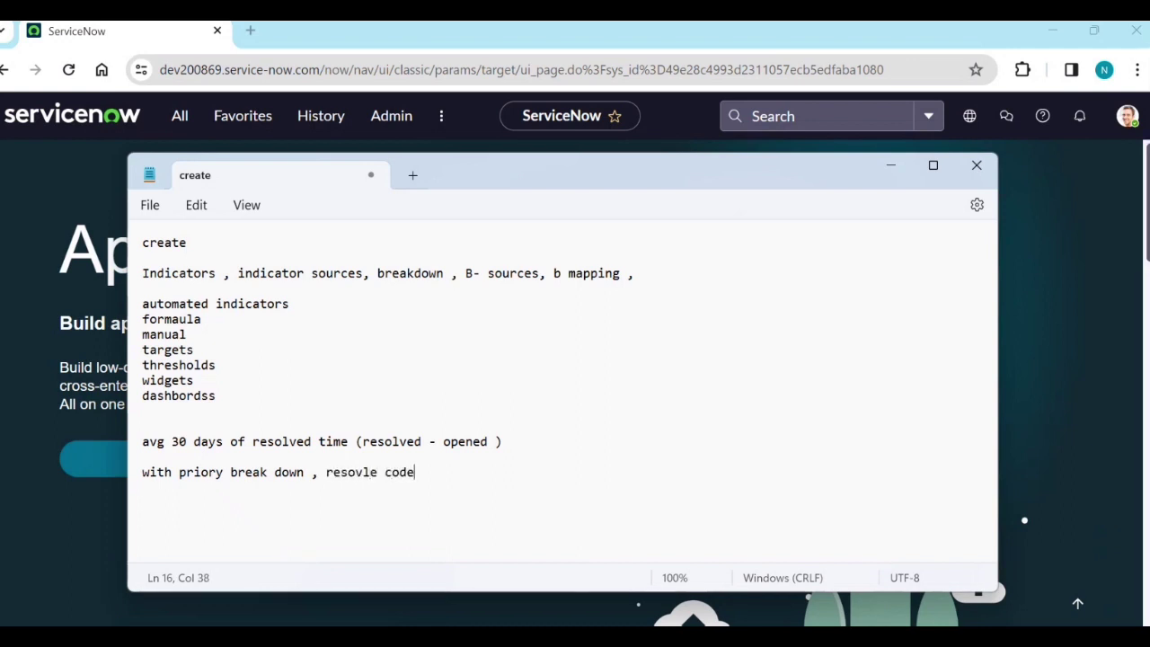
type(" , categopry")
key("BackSpace")
key("BackSpace")
key("BackSpace")
type("ry")
Step: Begin a new line with "create a dashbord to show this", one blank line below the breakdown line
key("Return")
key("Return")
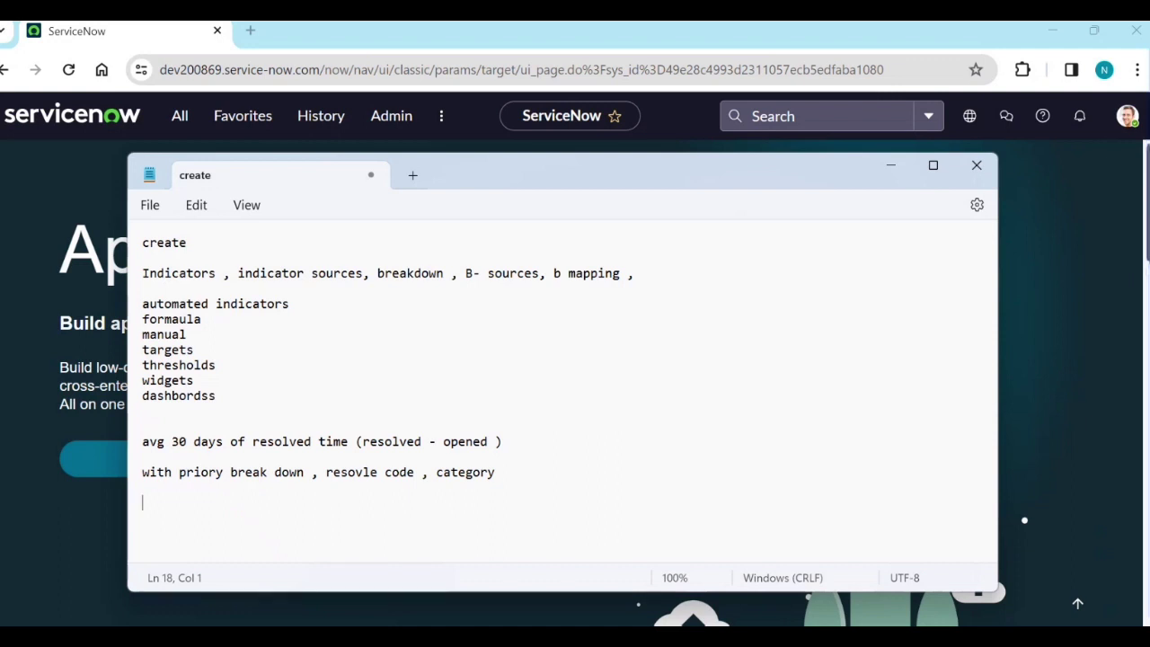
type("cre")
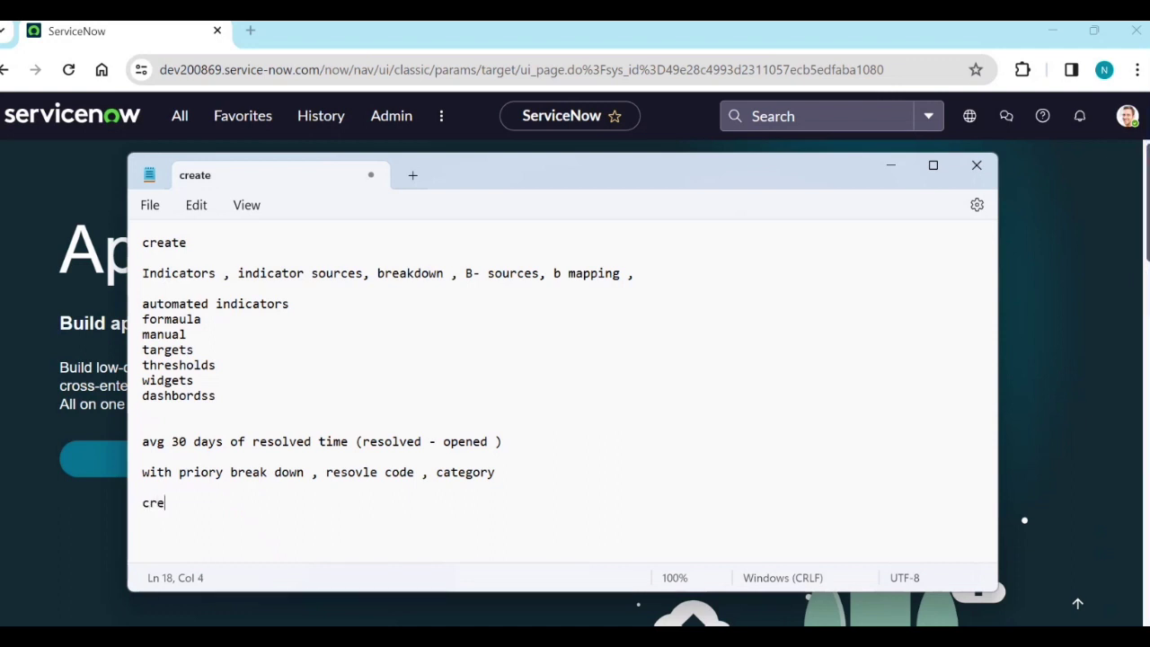
type("ate a das")
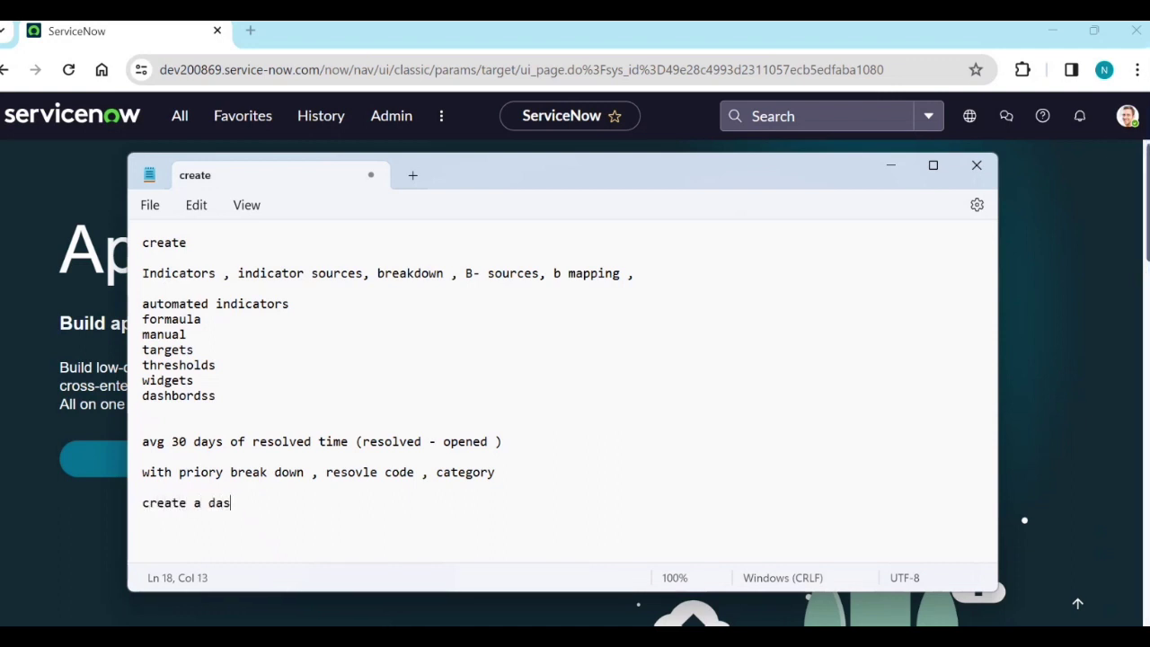
type("hbord to show th")
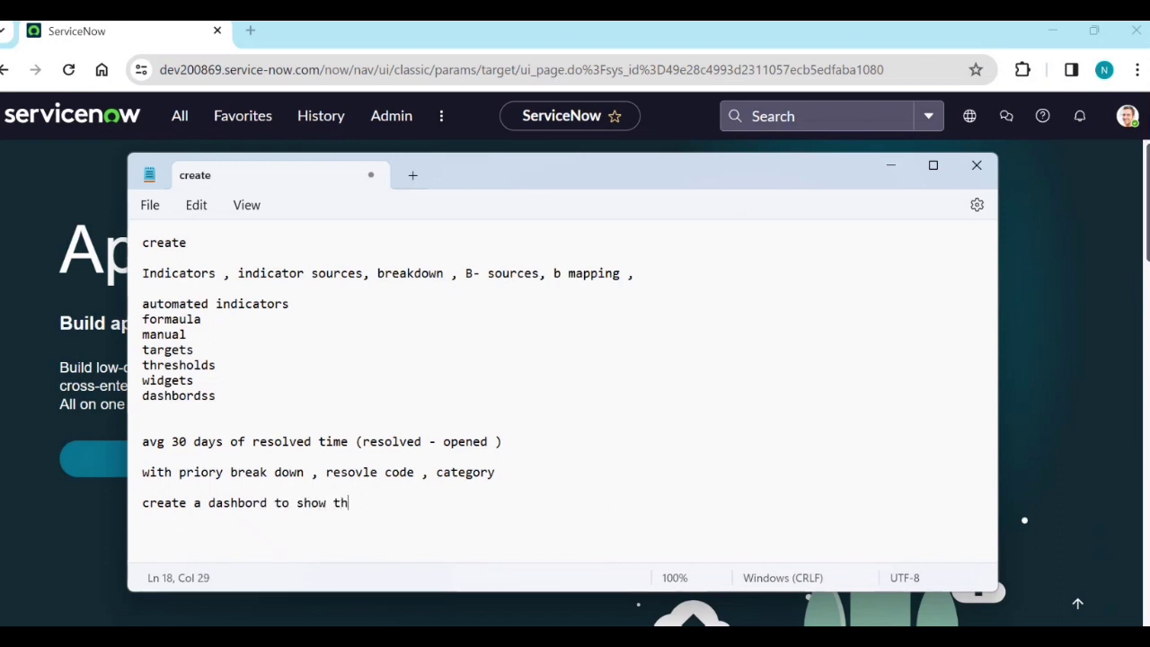
type("is indicat")
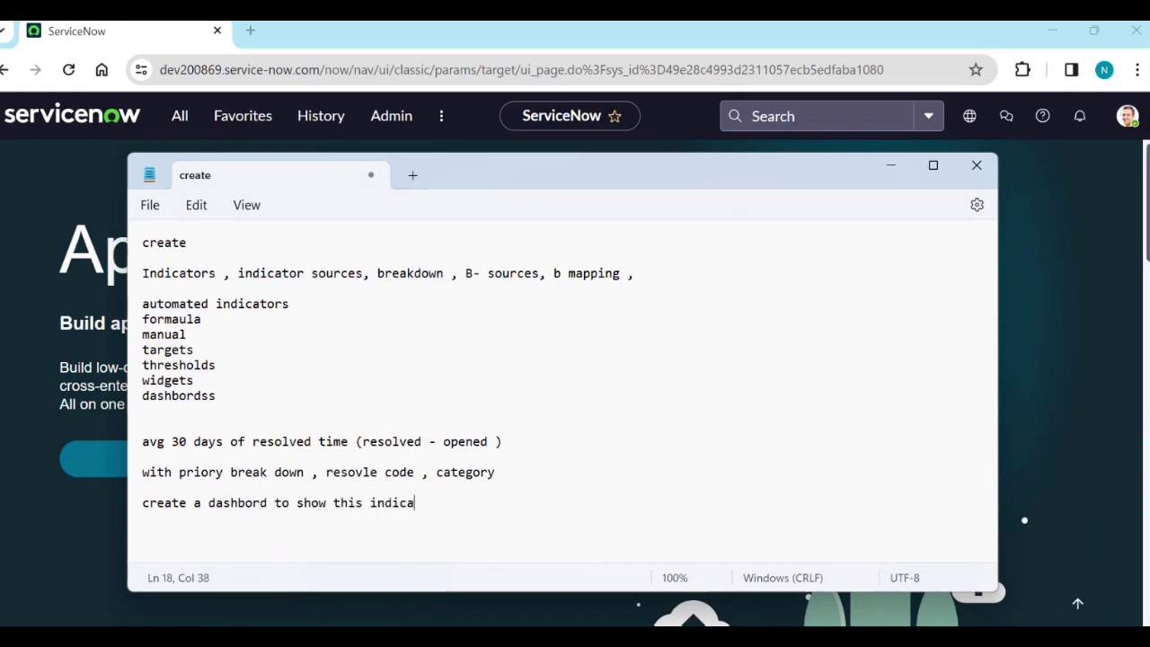
key("BackSpace")
key("BackSpace")
key("BackSpace")
key("BackSpace")
key("BackSpace")
key("BackSpace")
Step: Finish the dashboard line with "above results in differnt visualizations" and end it with a line break
type("above resi")
key("BackSpace")
type("u")
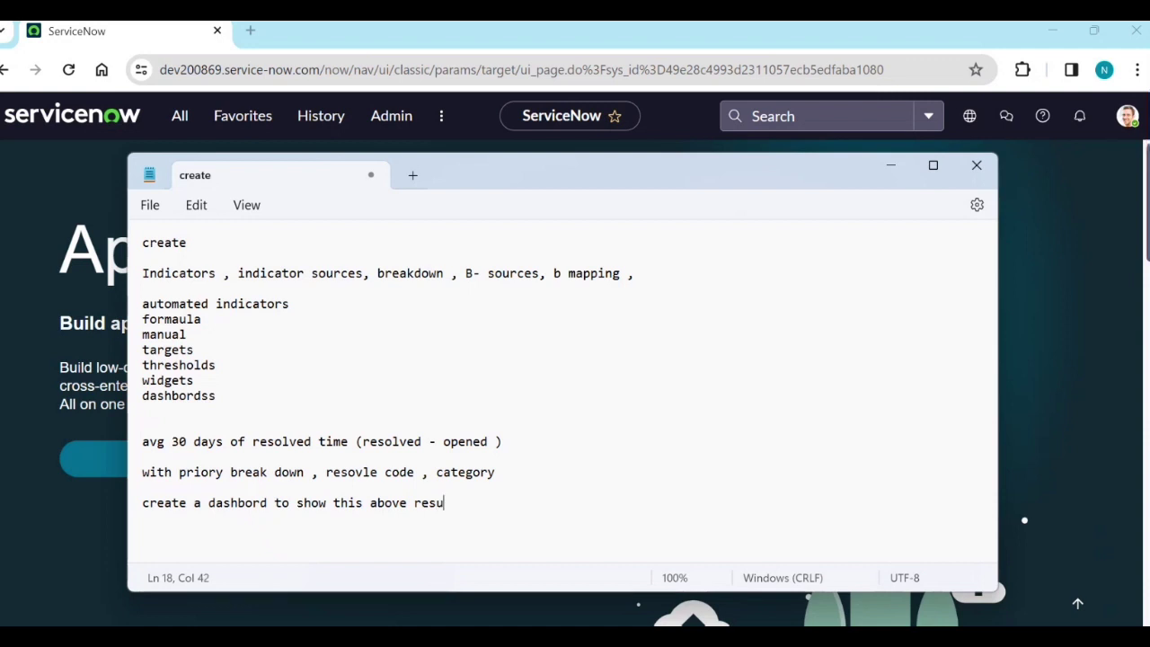
type("lts in differnt visi")
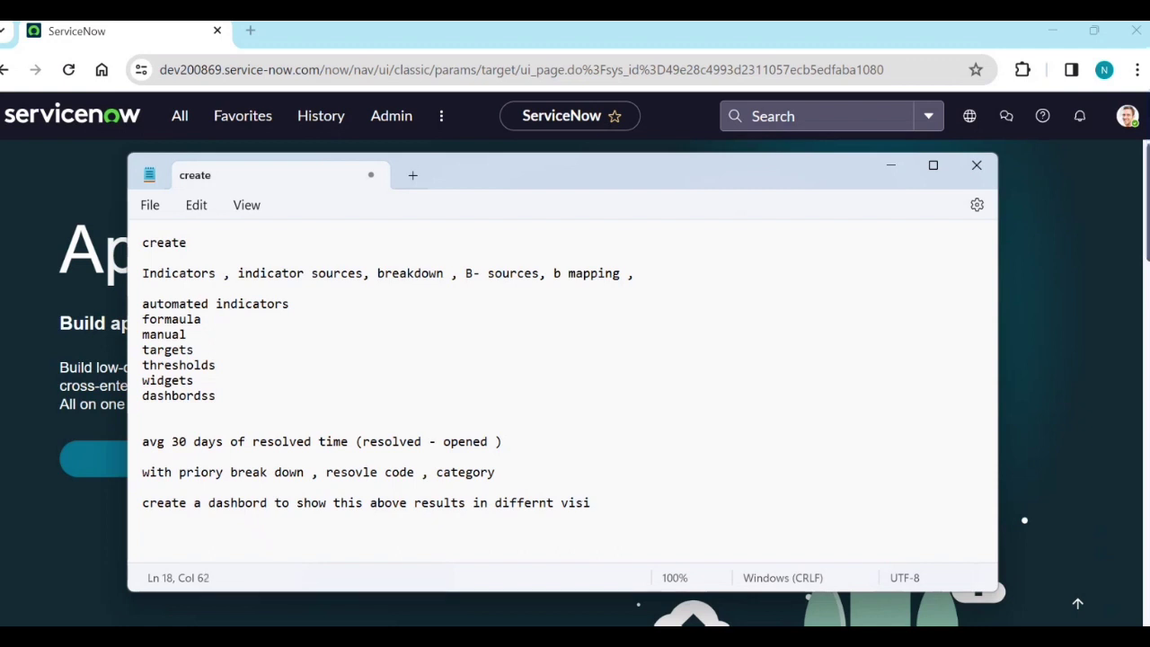
key("BackSpace")
type("ualizations")
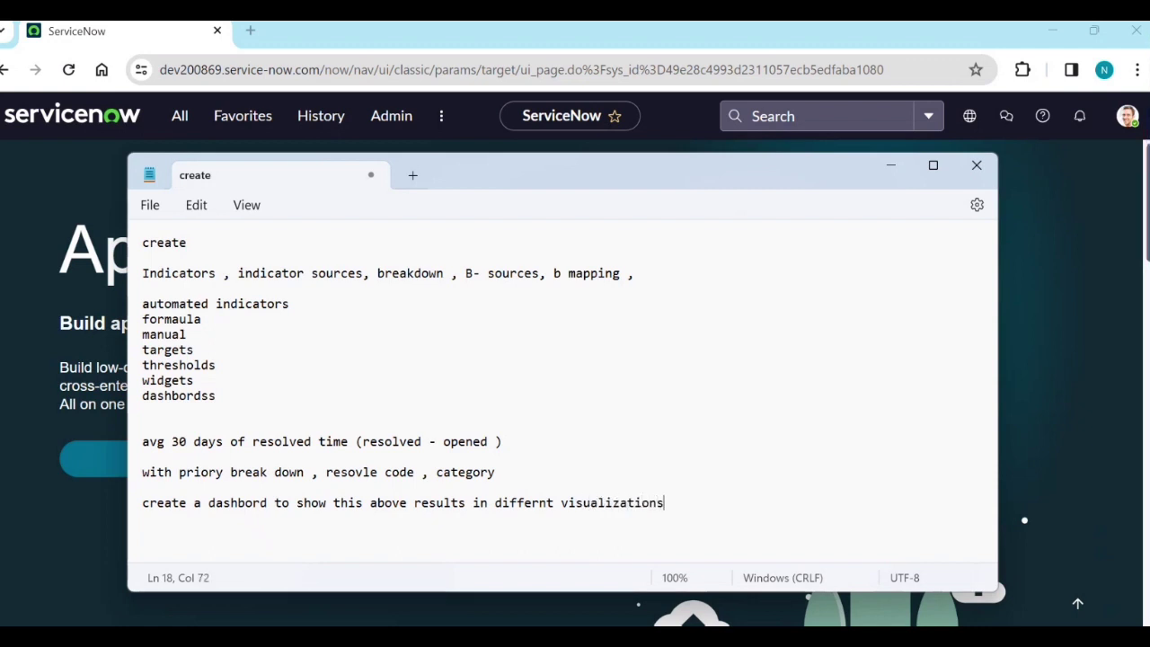
key("Return")
Step: Switch to ServiceNow and open the list of Automated Indicators from the favorite Performance Analytics modules
left_click(891, 164)
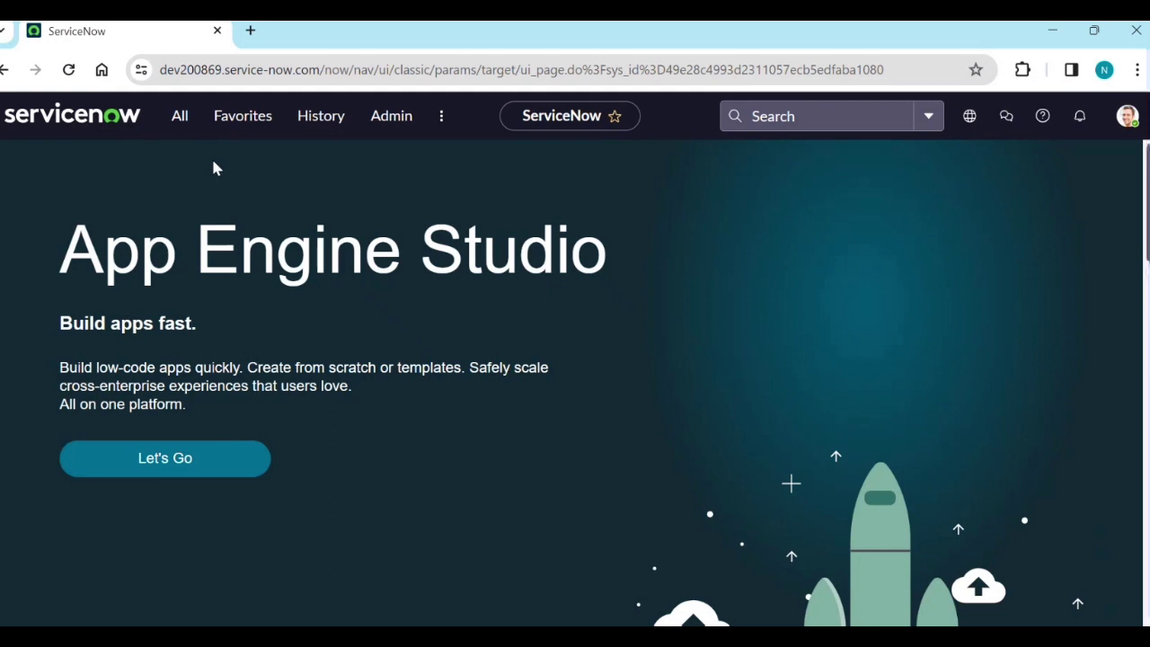
left_click(243, 116)
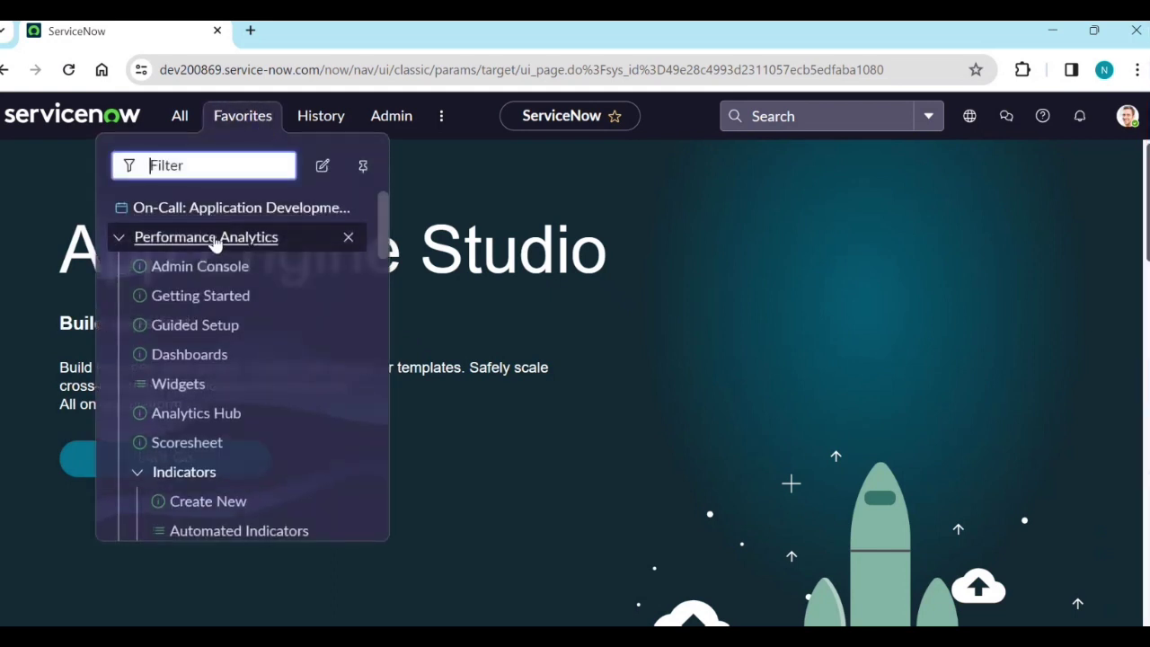
scroll(252, 360, "down", 1)
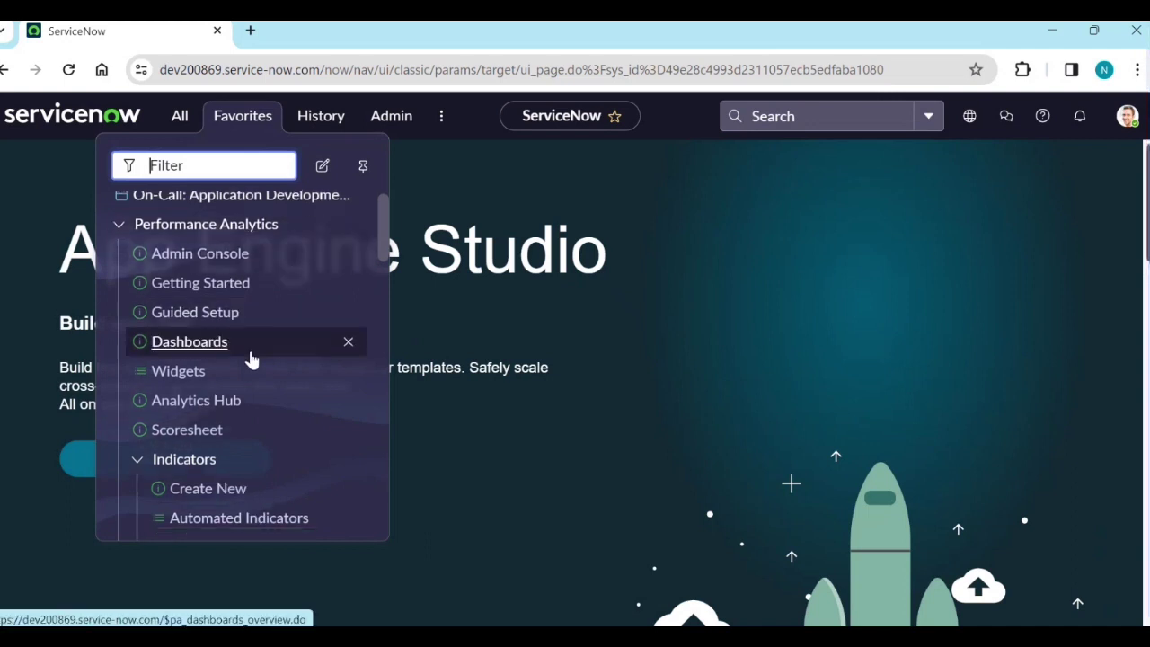
scroll(251, 359, "down", 3)
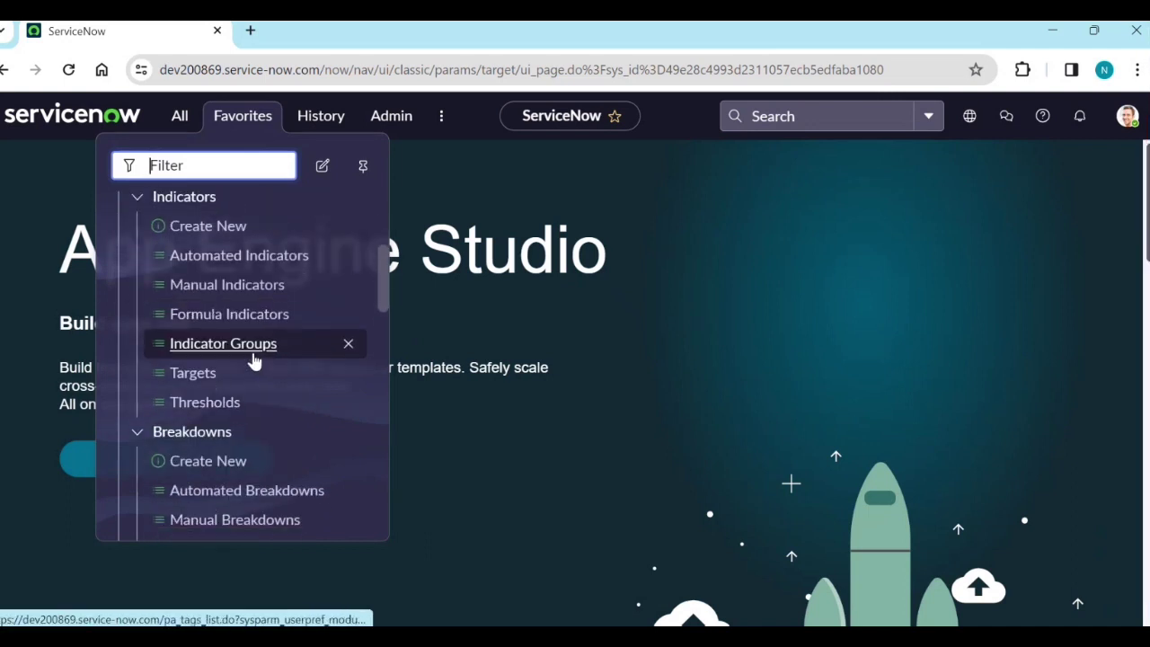
left_click(238, 259)
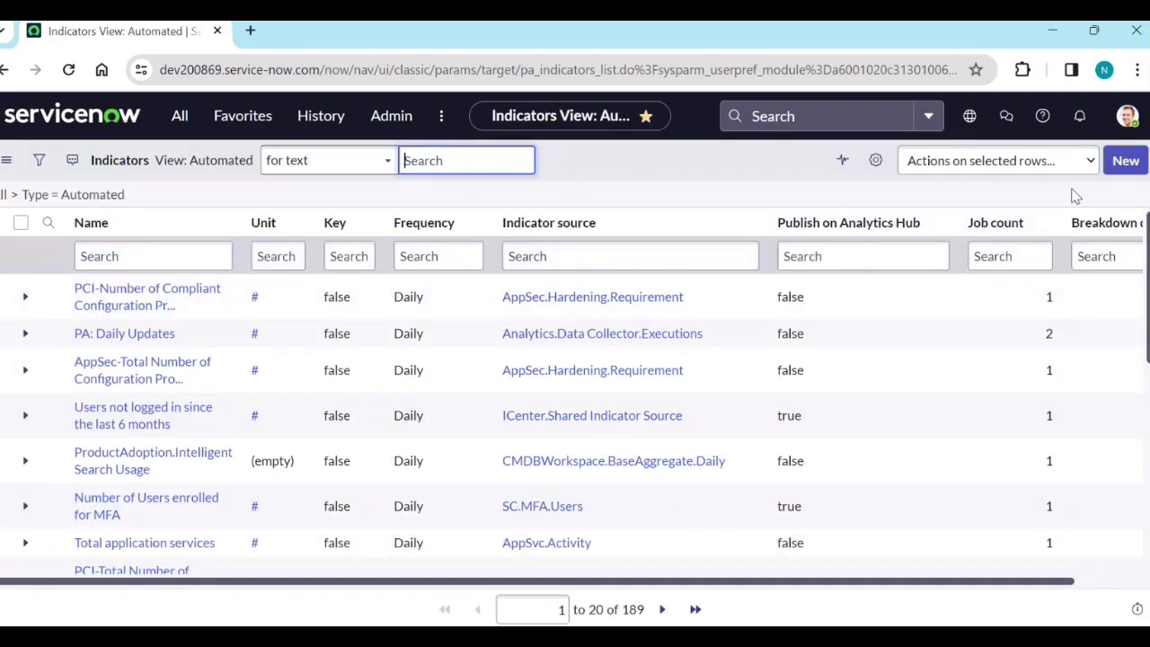
left_click(819, 261)
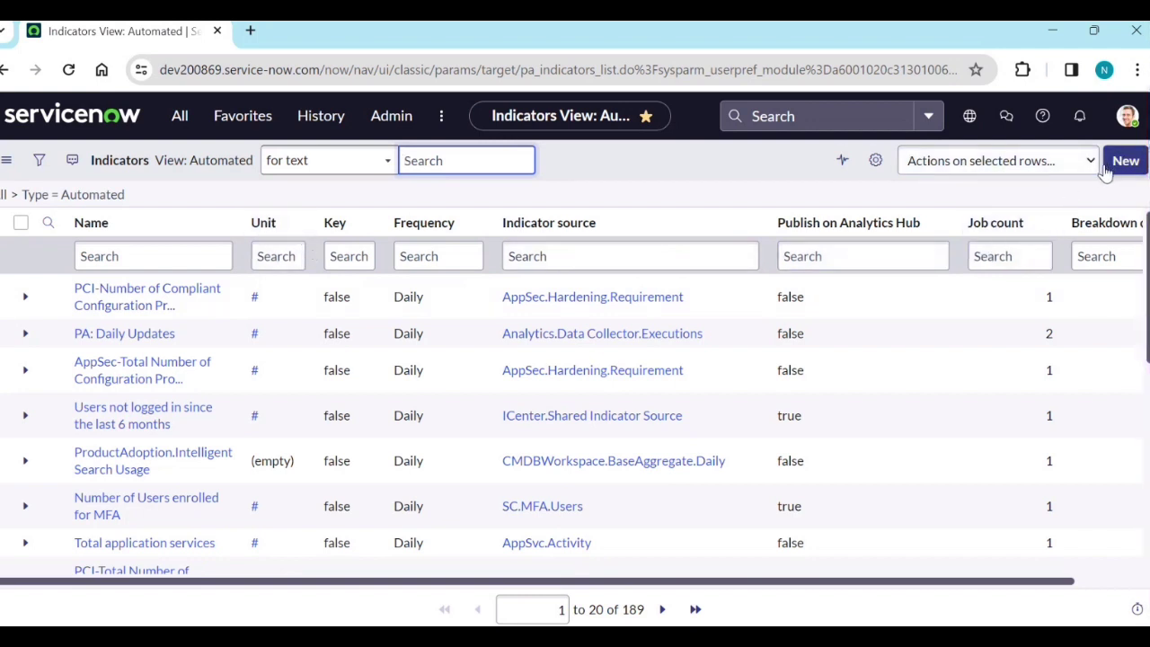
Step: Start creating a new automated indicator from the favorite Indicators modules
left_click(239, 124)
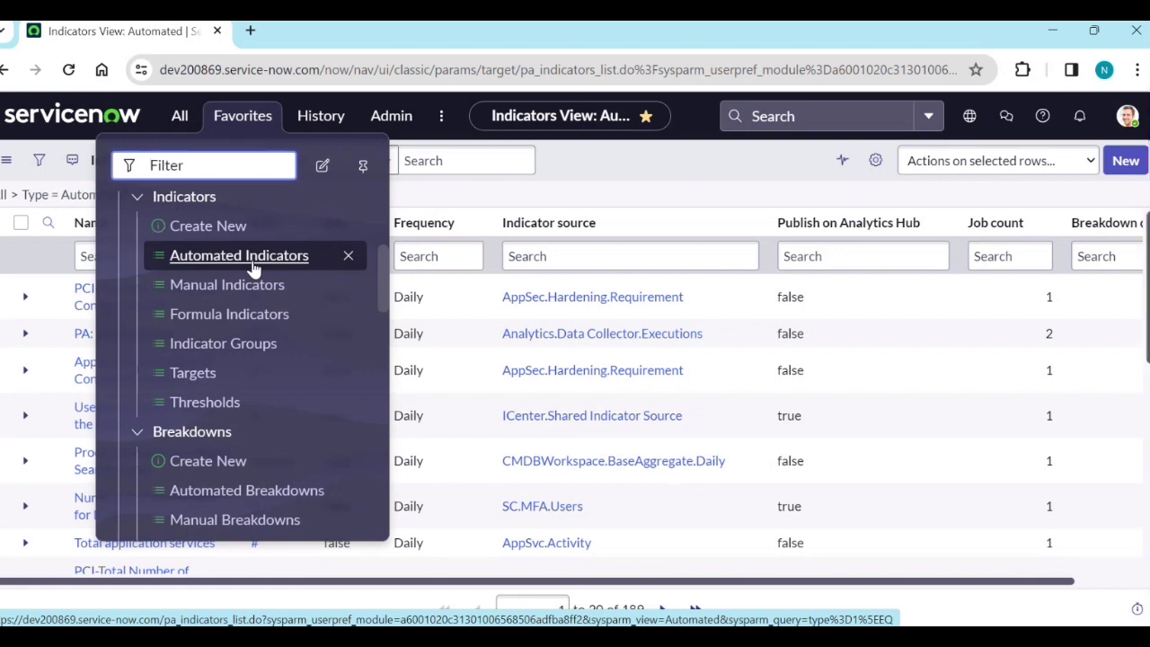
left_click(216, 229)
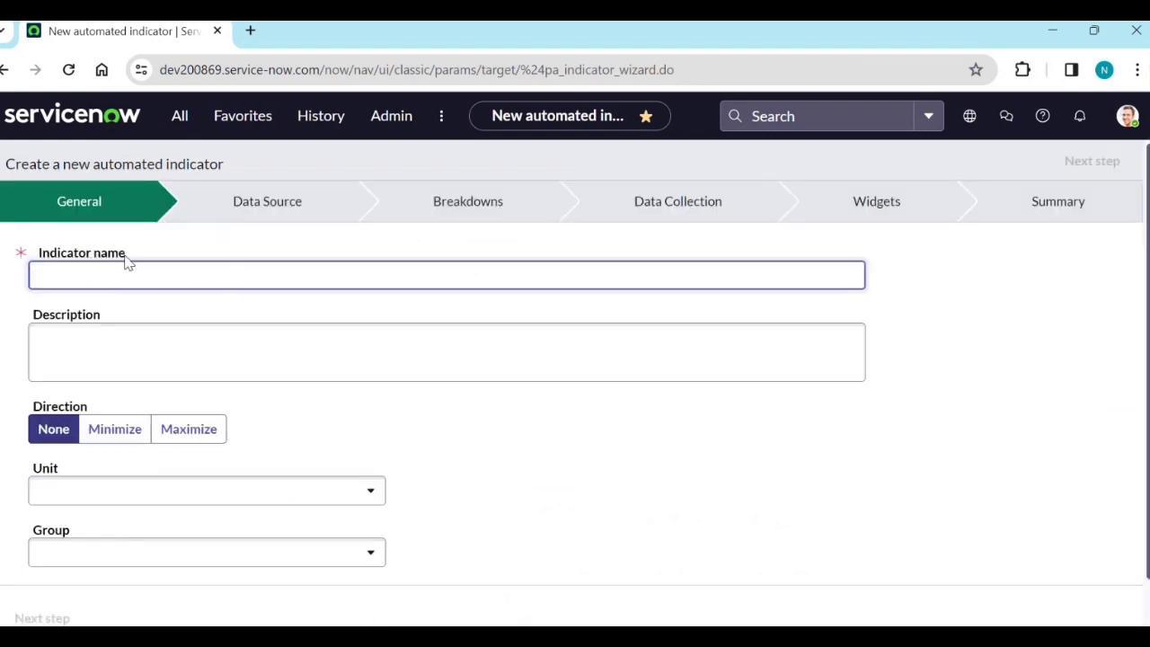
left_click(136, 269)
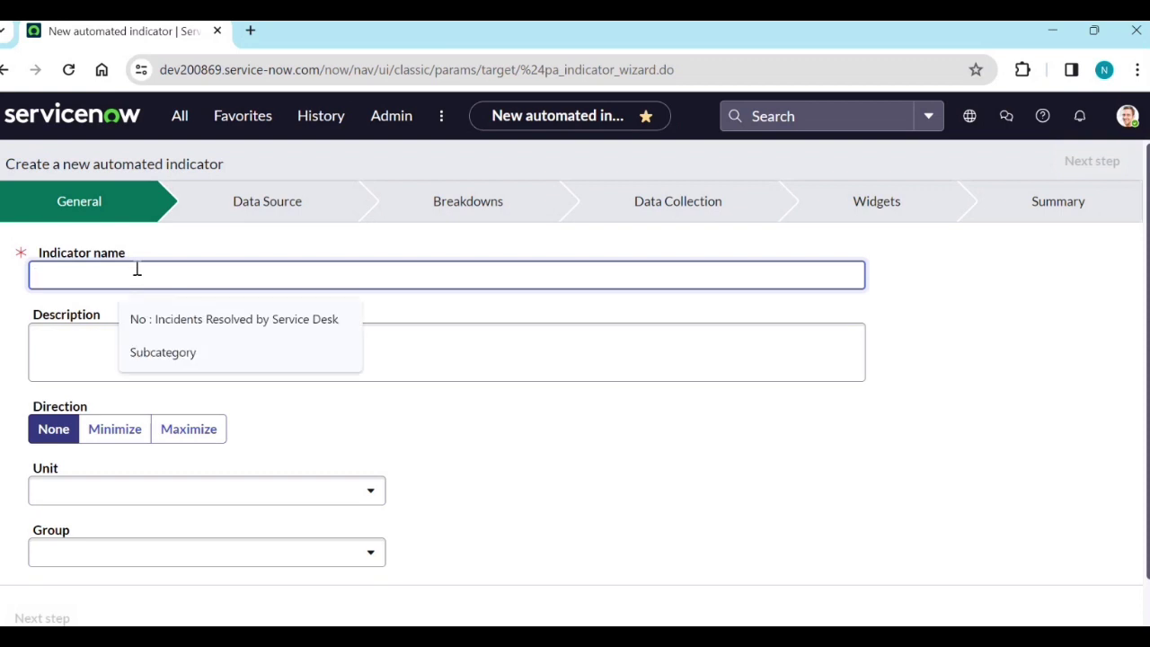
left_click(455, 311)
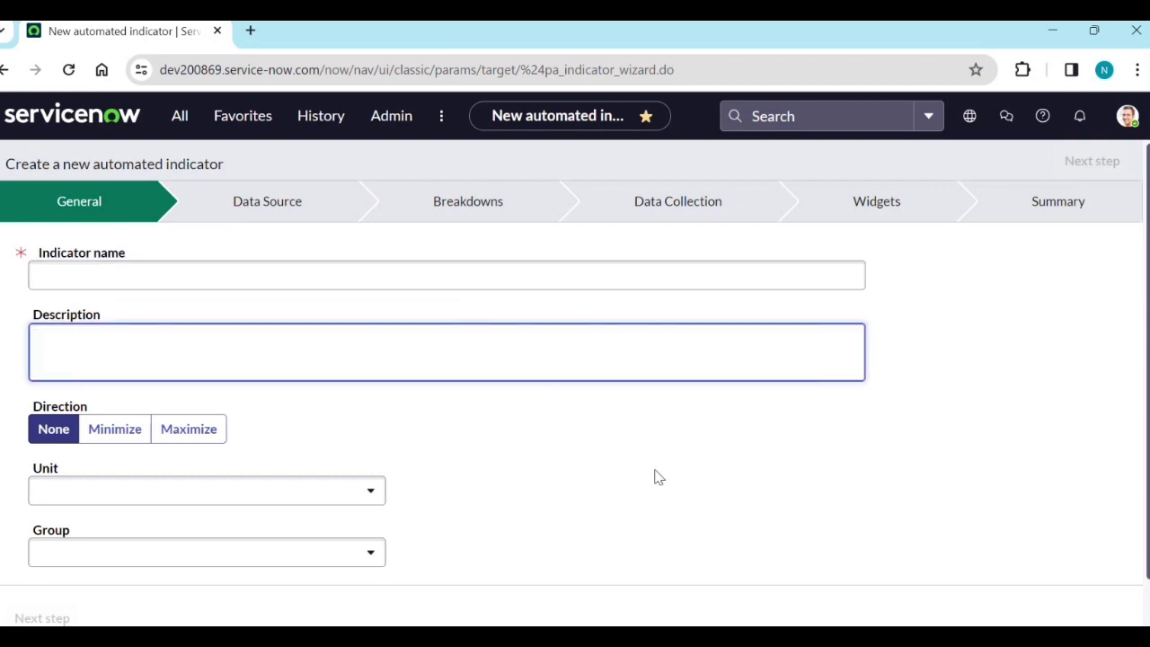
Step: Copy "avg 30 days of resolved time" from the Notepad notes into the new indicator's name
key("alt+Tab")
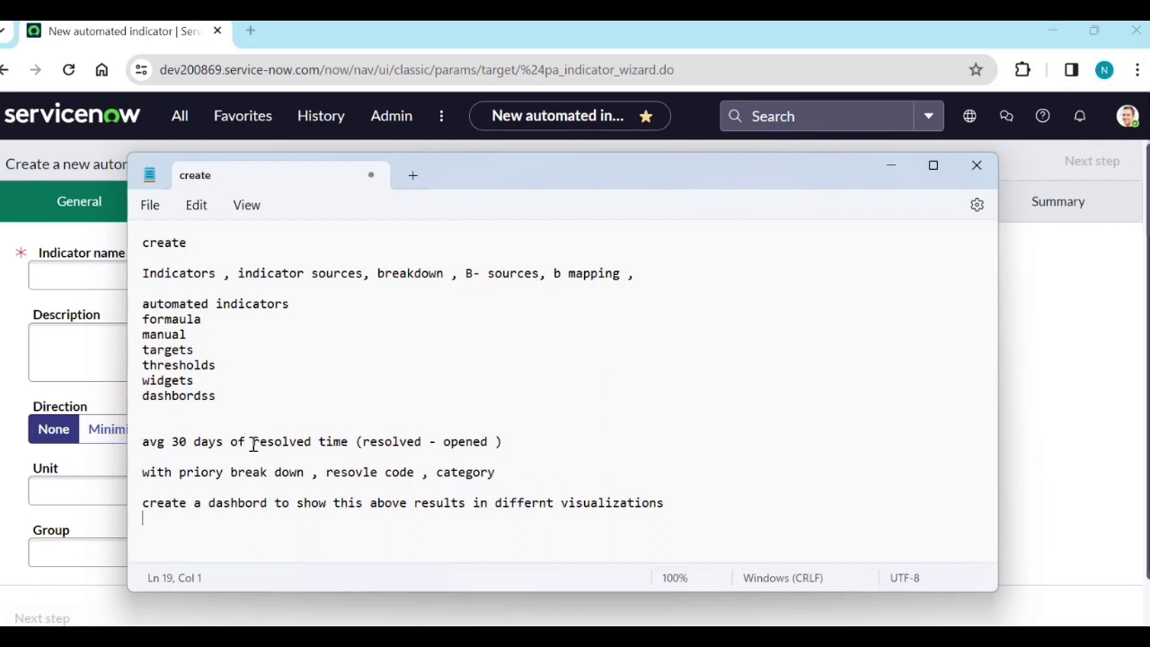
left_click_drag(351, 441, 134, 442)
key("ctrl+c")
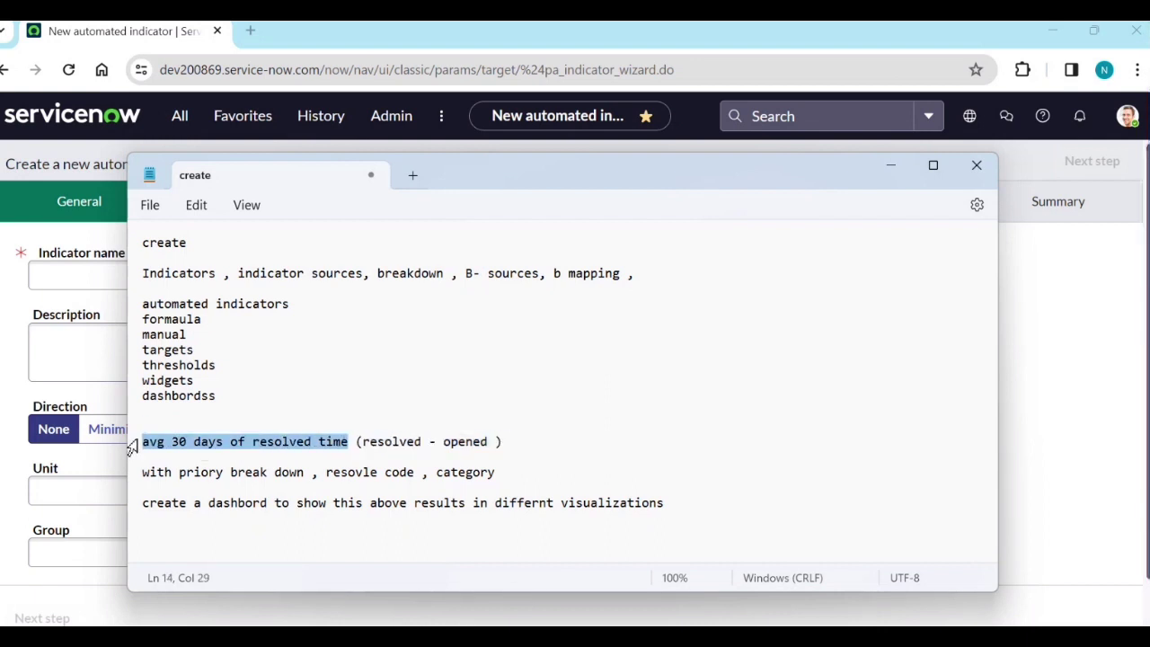
left_click(56, 275)
key("ctrl+v")
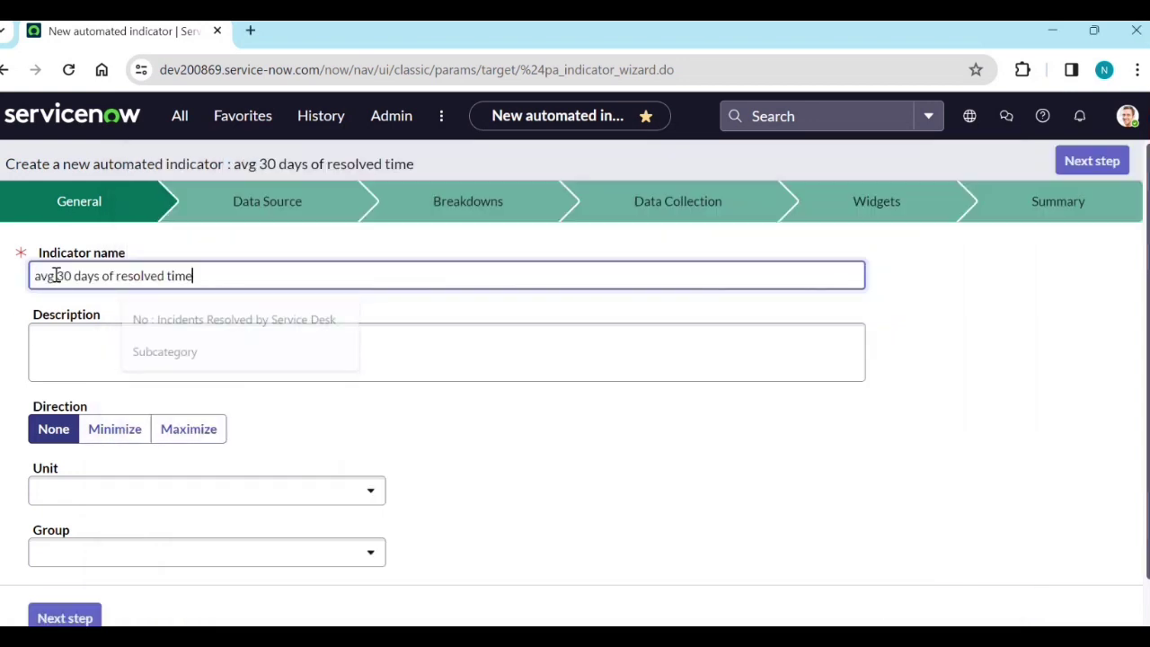
Step: Capitalize the first letter and extend the indicator name to "Avg 30 days of resolved time for Incidents"
left_click(41, 276)
key("BackSpace")
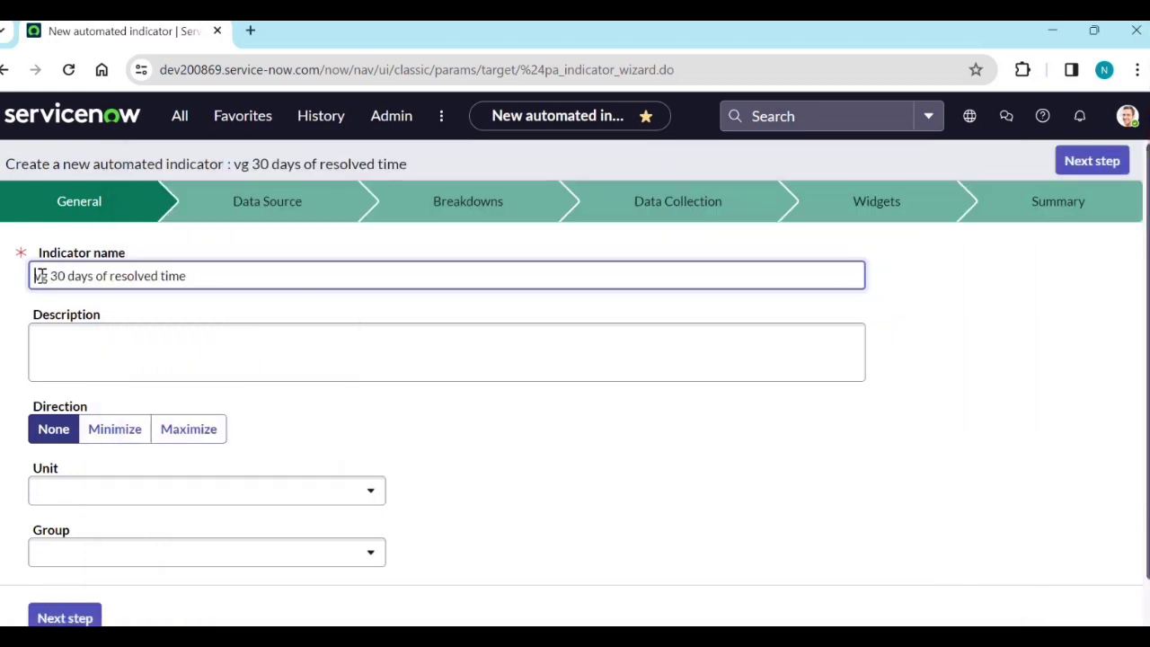
type("A")
left_click(232, 277)
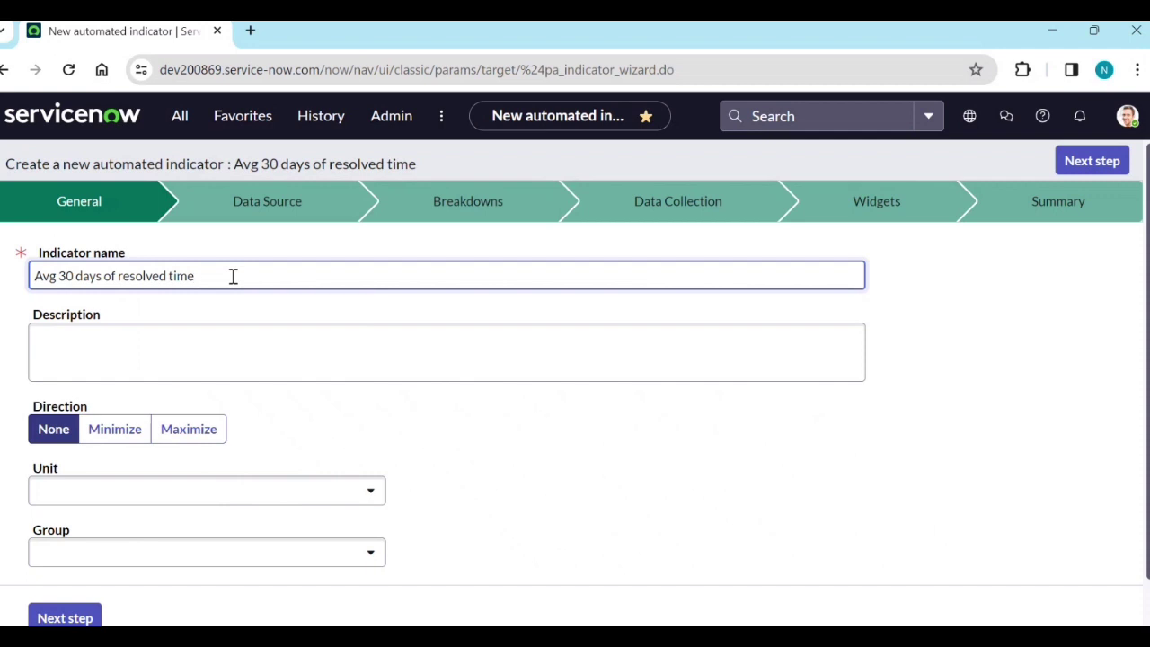
type("for Incidentsd")
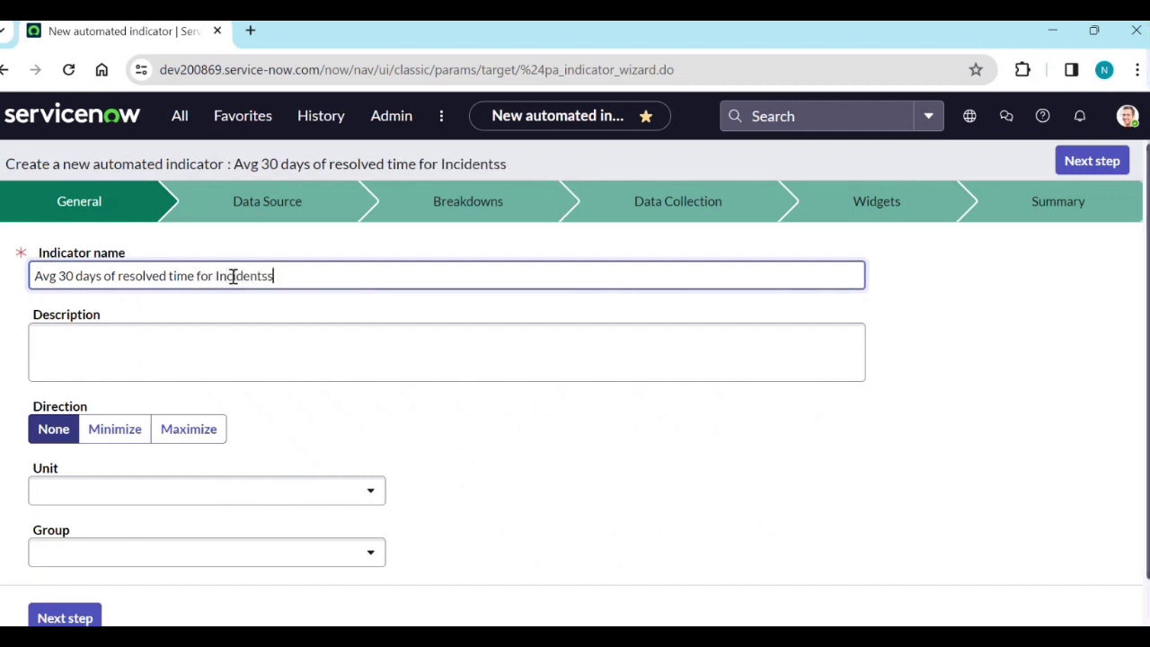
key("BackSpace")
left_click(202, 334)
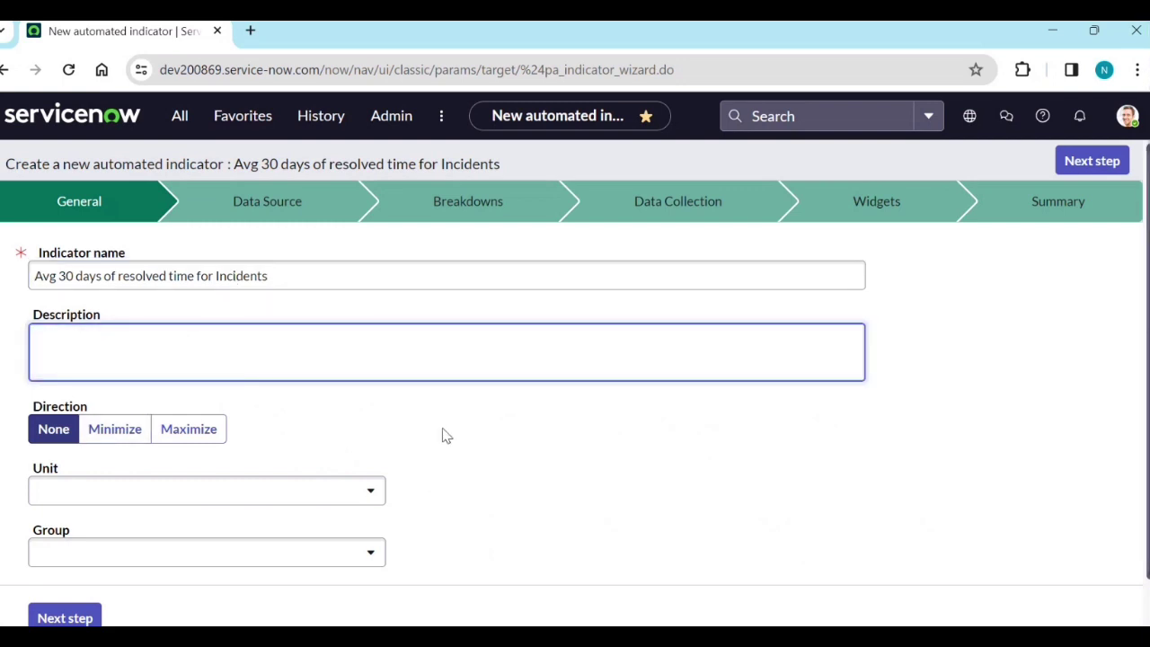
Step: Set the indicator's unit to Hours and its group to incident closed, and continue to the Data Source stage
scroll(441, 436, "down", 1)
left_click(371, 449)
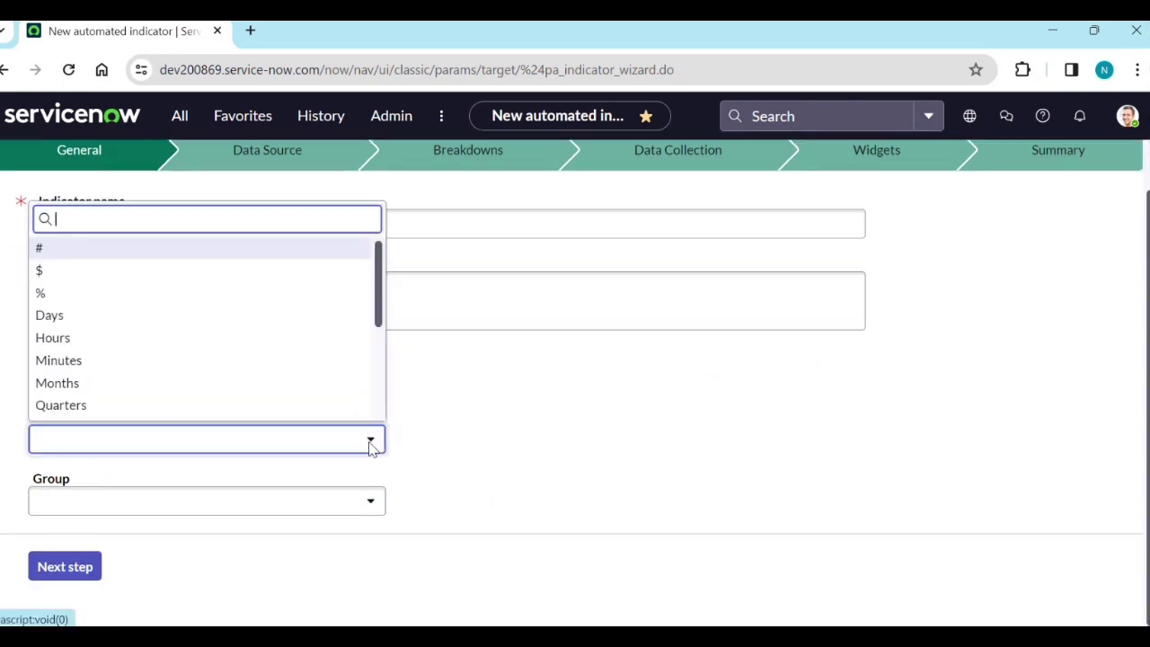
scroll(283, 372, "down", 1)
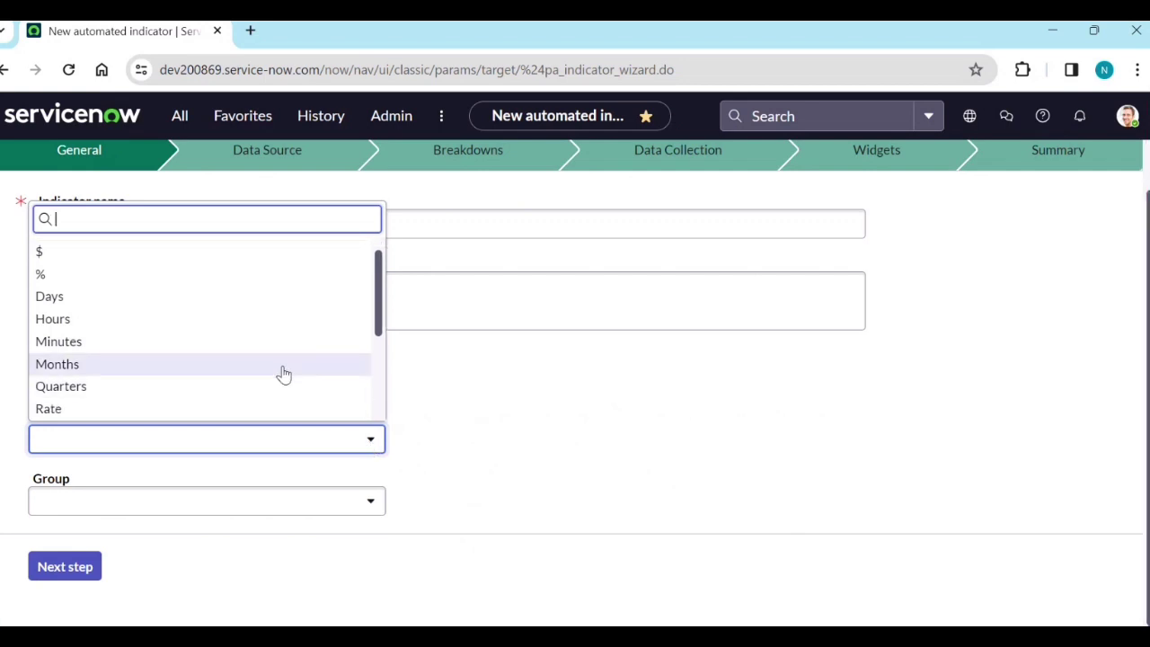
left_click(270, 320)
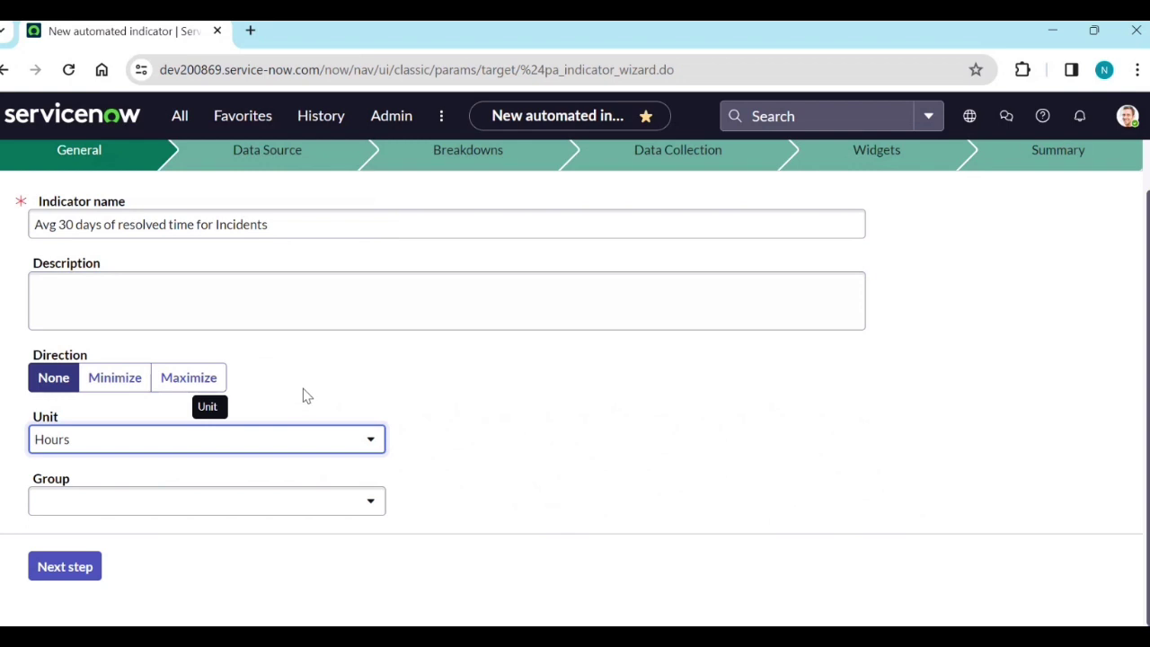
left_click(350, 512)
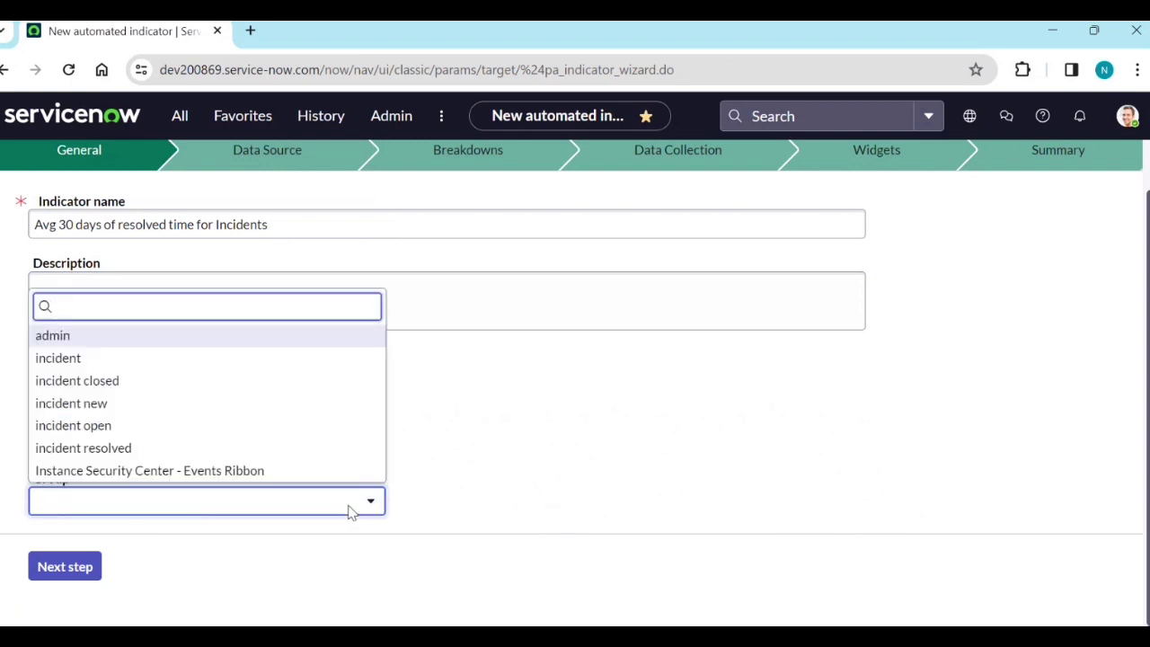
left_click(290, 379)
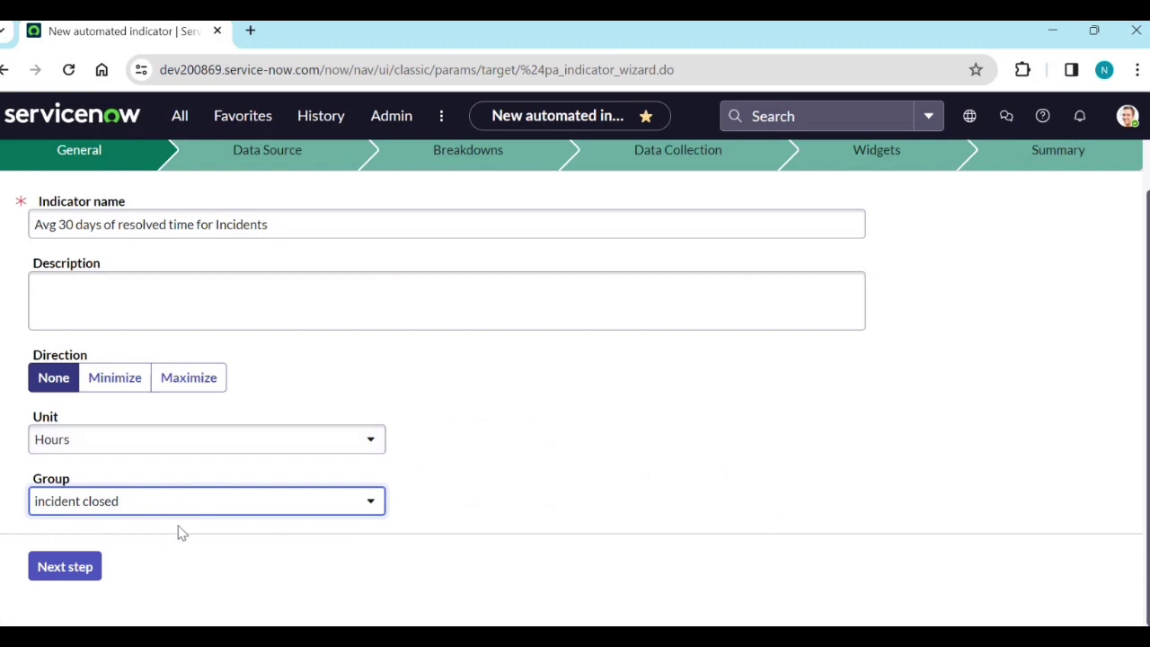
left_click(90, 569)
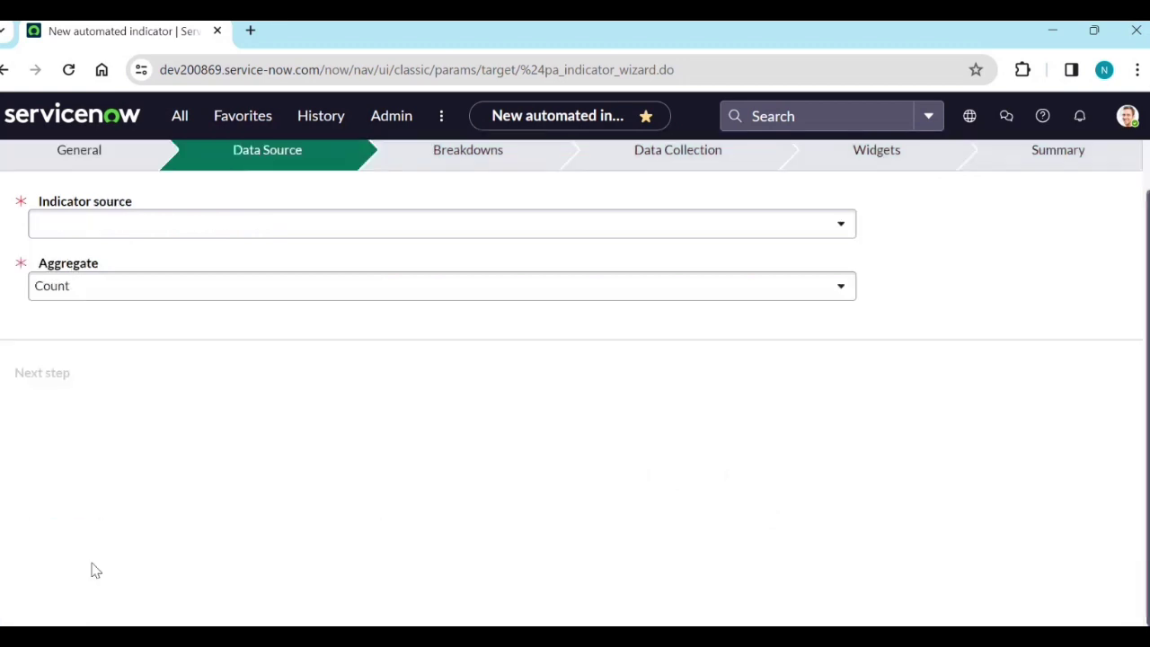
Step: Choose Incidents.Closed as the indicator source
left_click(165, 230)
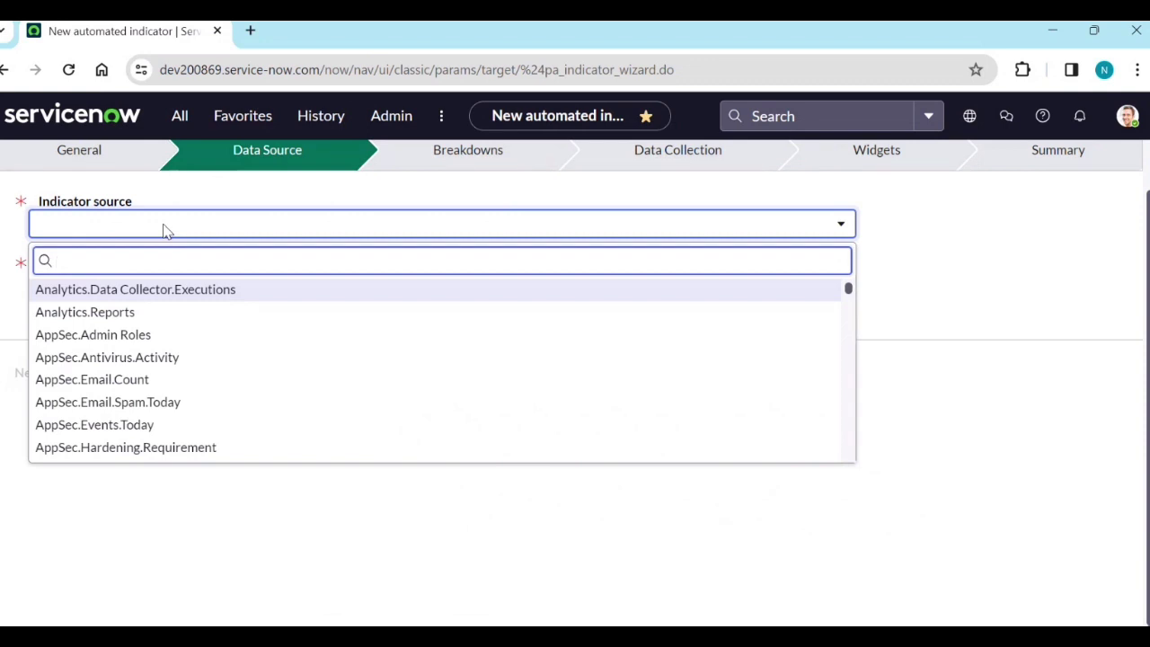
type("incid")
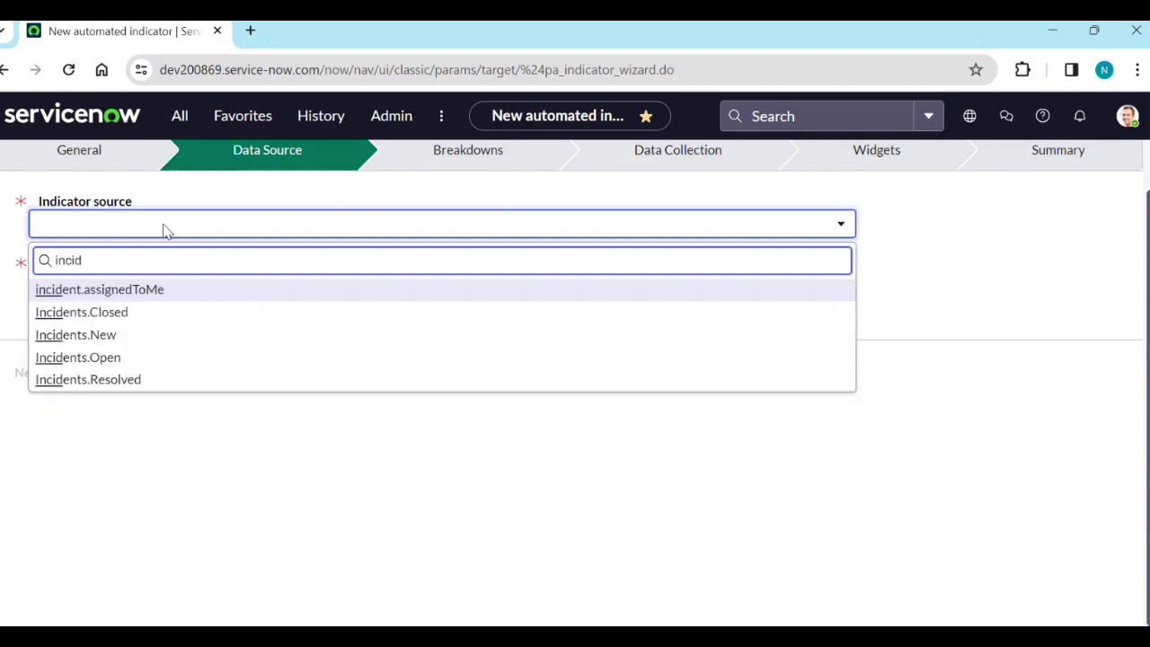
left_click(149, 322)
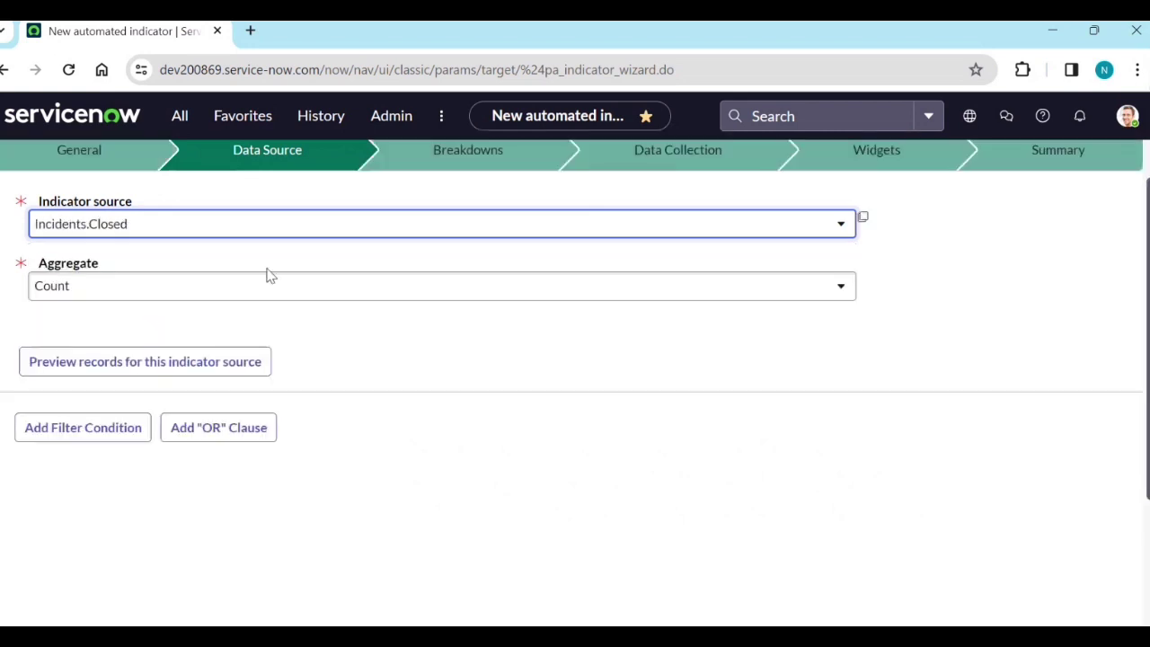
Step: Open the Indicator Sources list in a separate browser tab
left_click(221, 126)
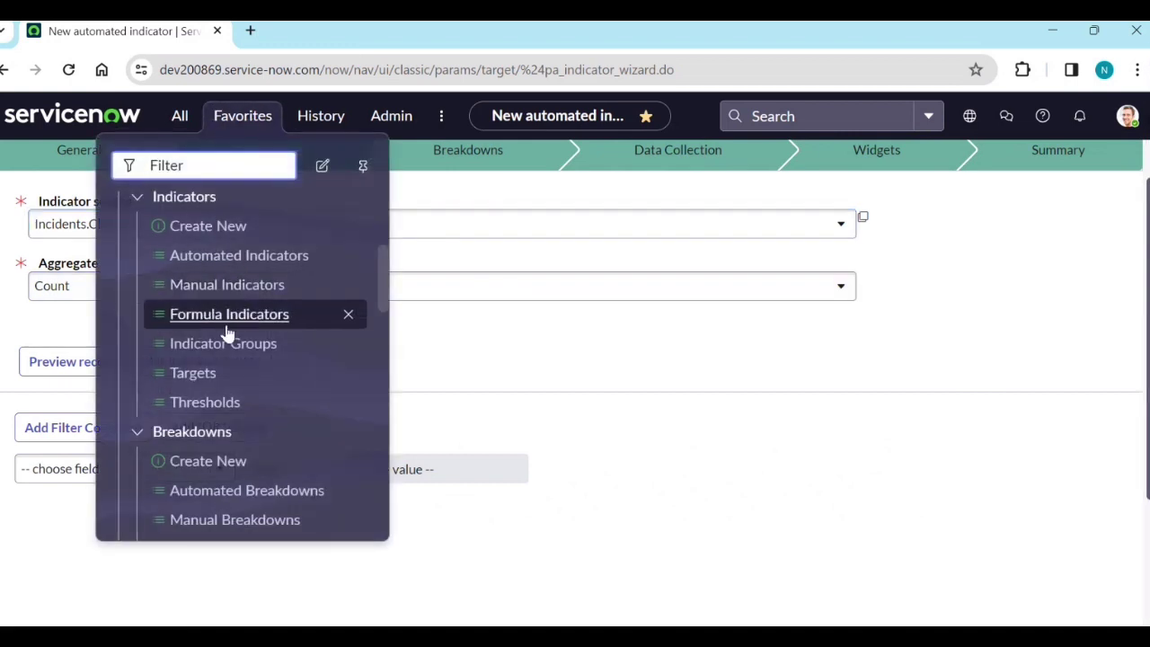
scroll(239, 377, "down", 1)
scroll(243, 382, "down", 2)
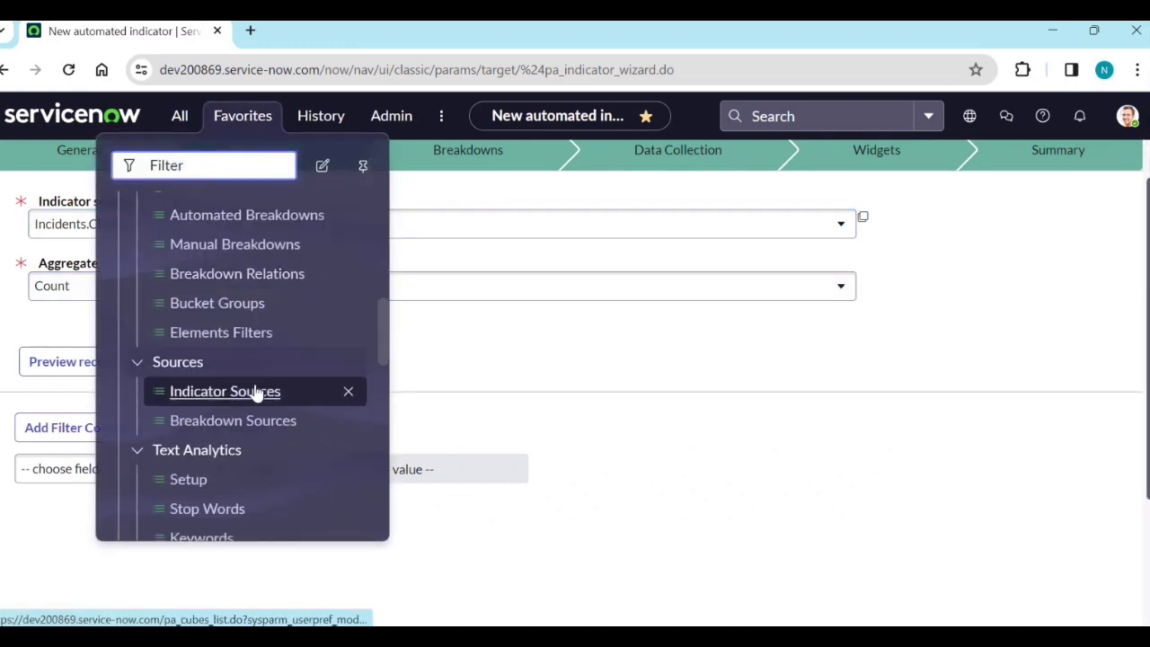
middle_click(256, 398)
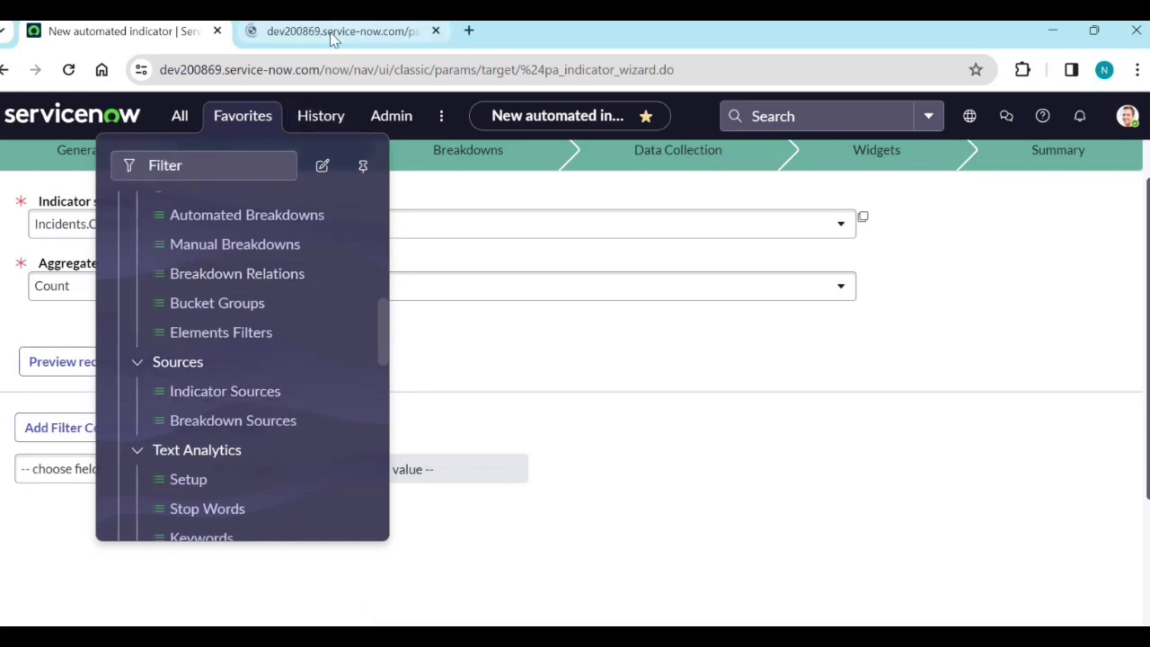
left_click(306, 31)
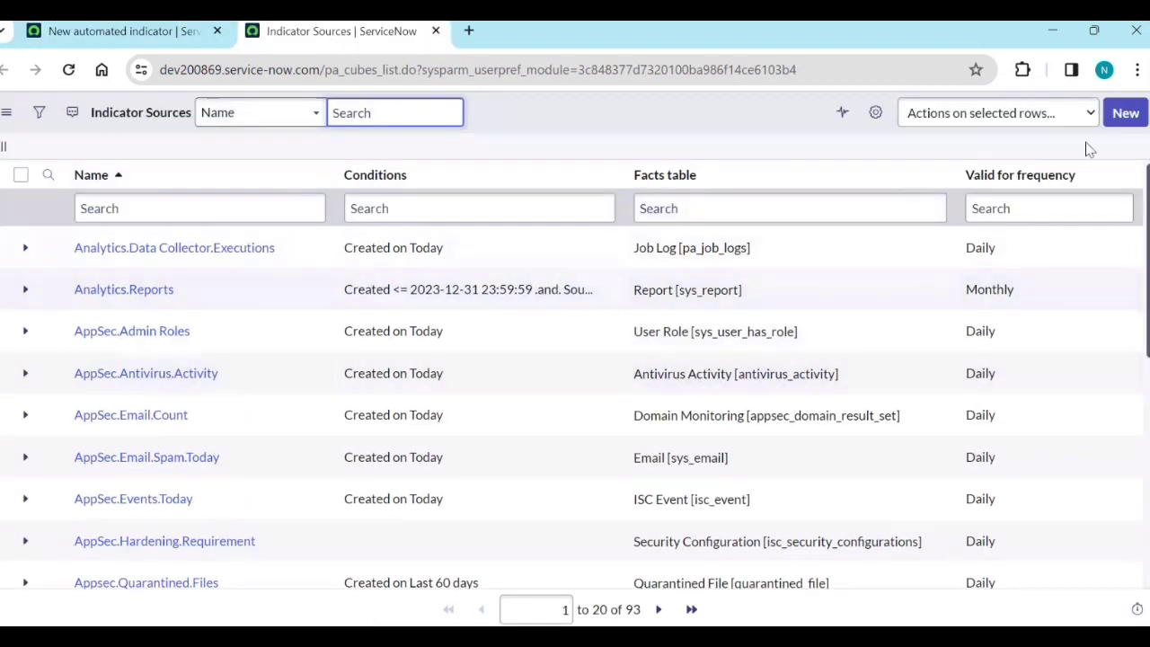
Step: Start a new indicator source named "Incident closed" that is valid for the Daily frequency
left_click(1136, 124)
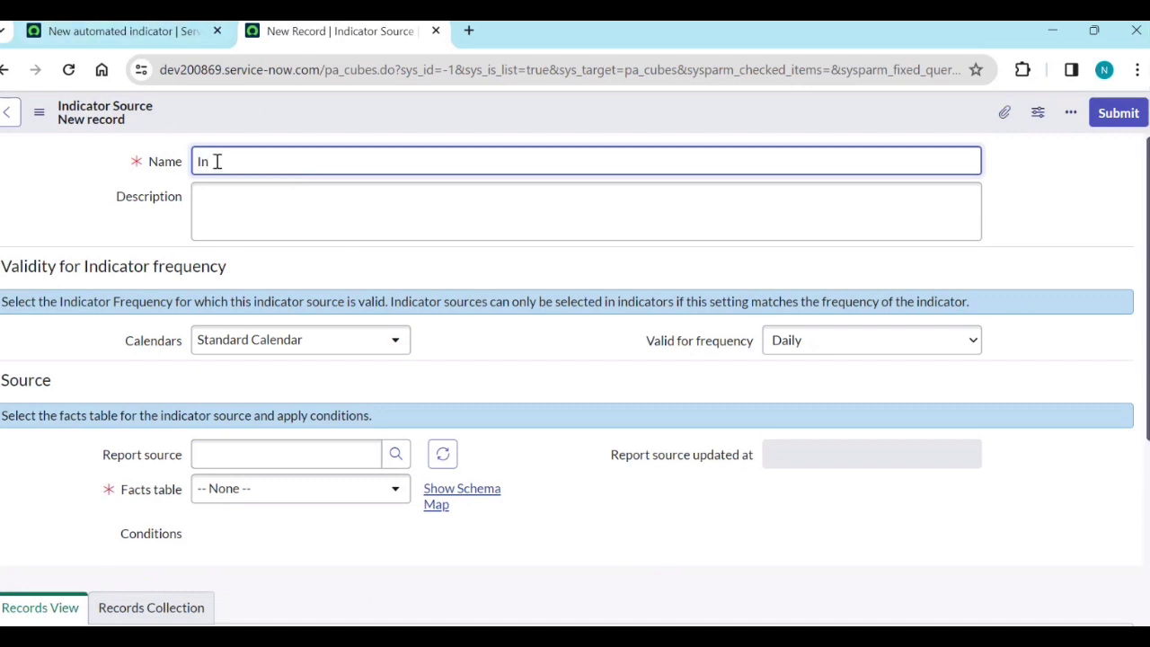
type("dident closed")
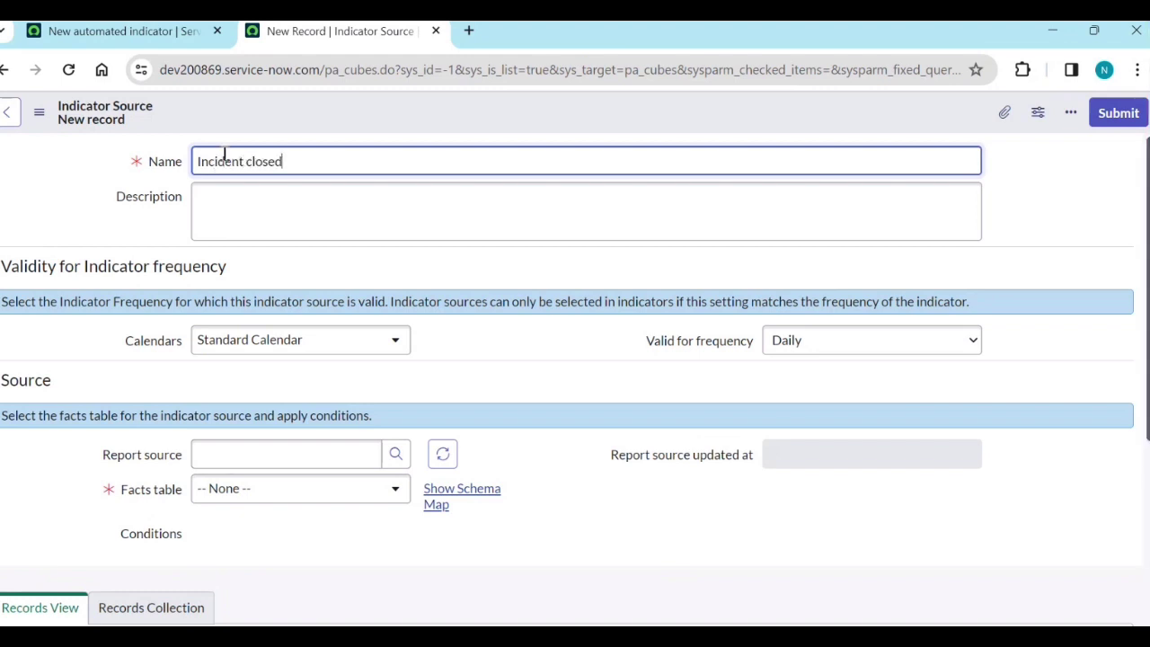
left_click(440, 277)
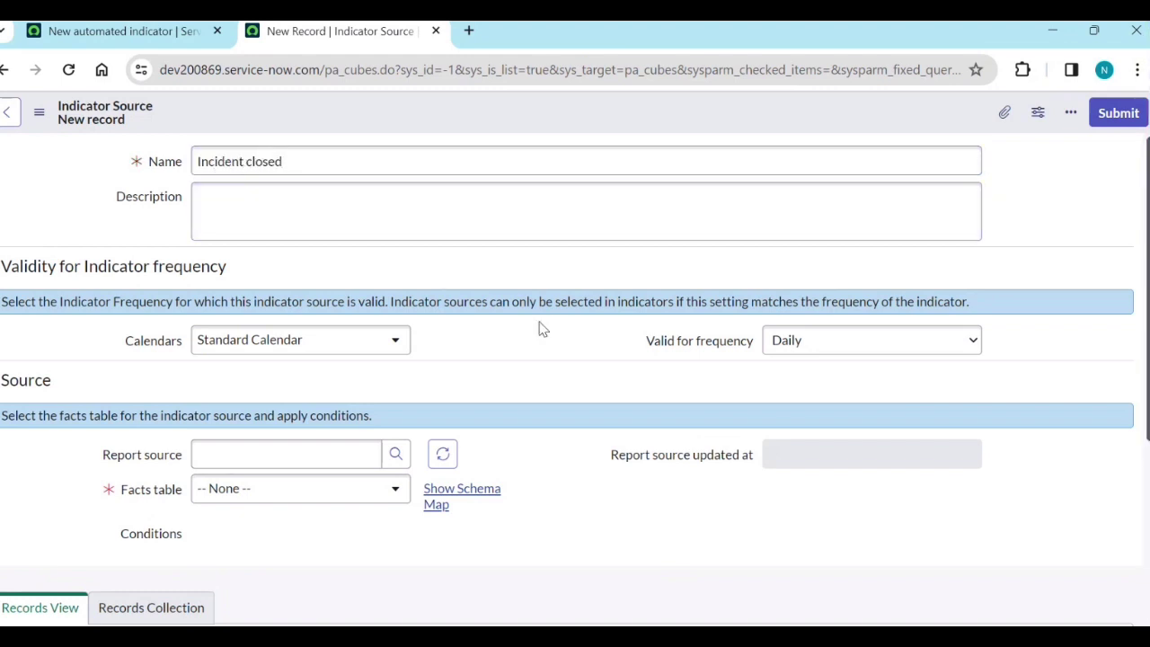
left_click(787, 352)
left_click(798, 352)
Step: Set the new indicator source's facts table to Incident [incident]
scroll(485, 472, "down", 1)
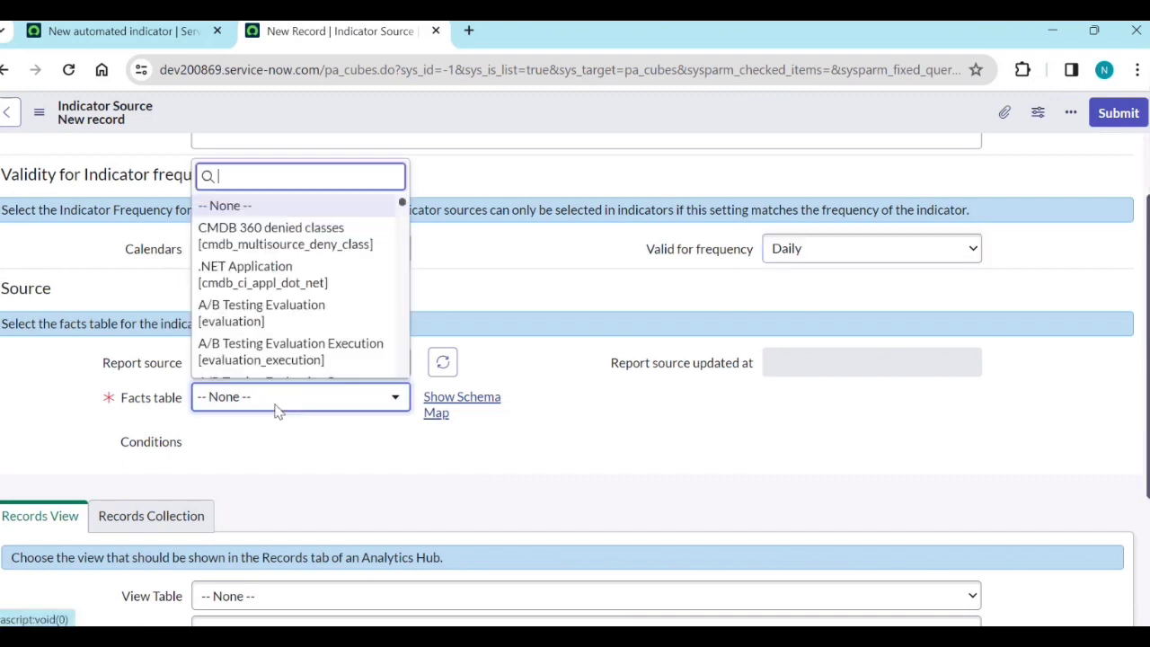
left_click(277, 410)
type("incid")
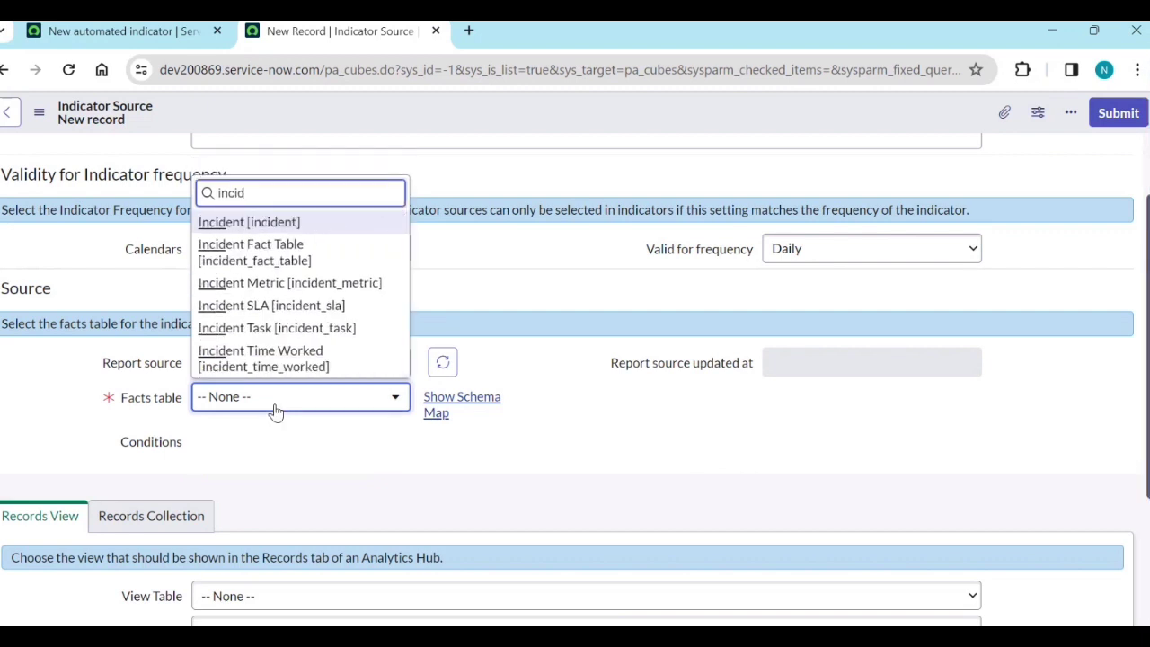
key("Return")
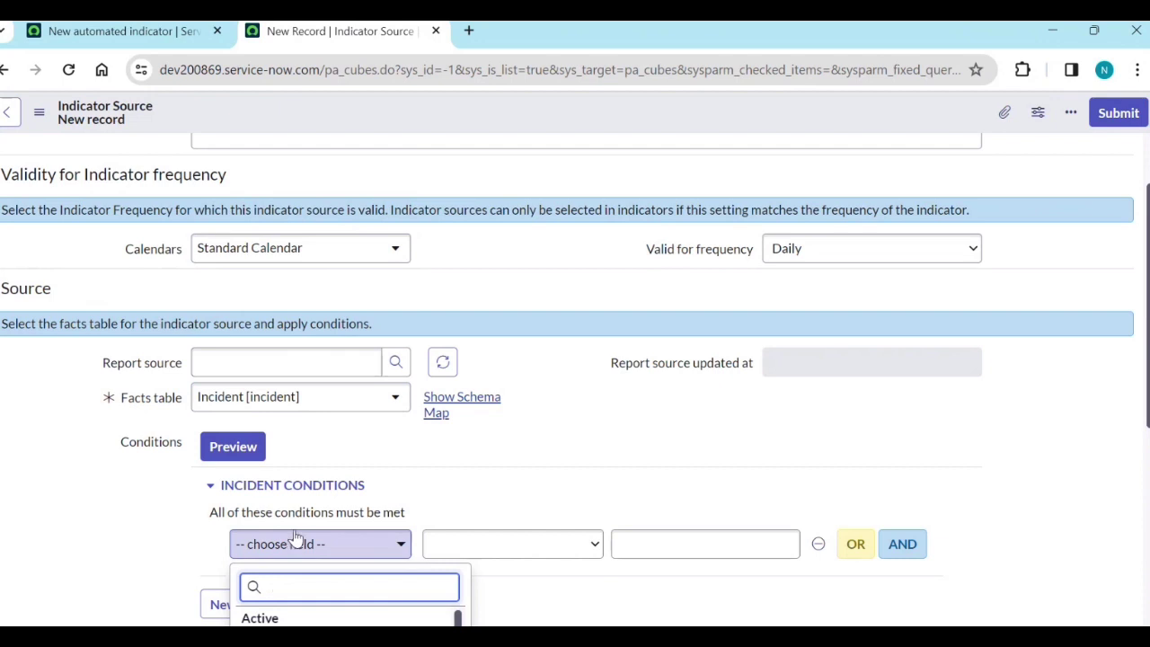
Step: Add the incident condition Closed on Today to the new indicator source
scroll(296, 540, "down", 2)
type("cl")
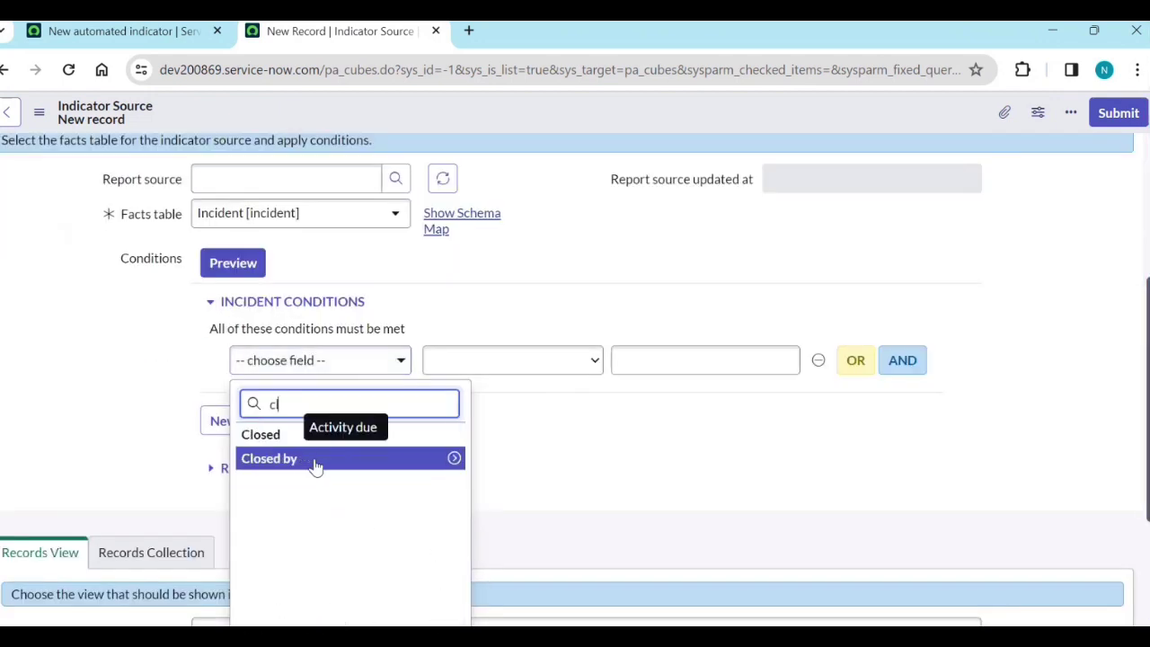
left_click(408, 438)
left_click(643, 367)
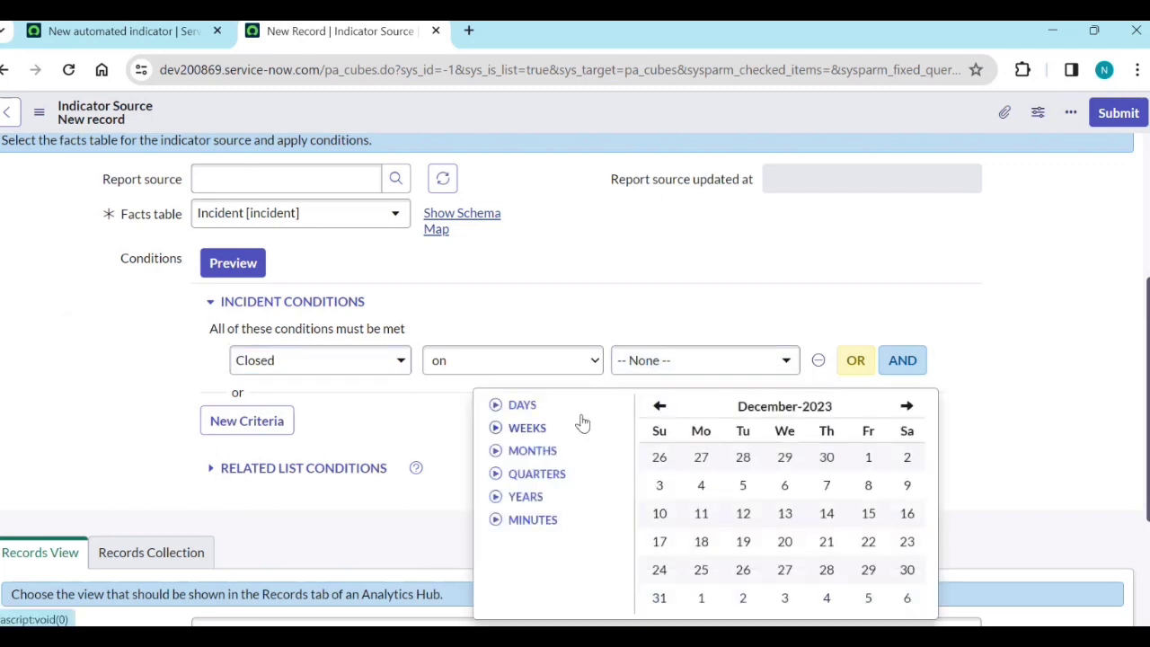
left_click(552, 411)
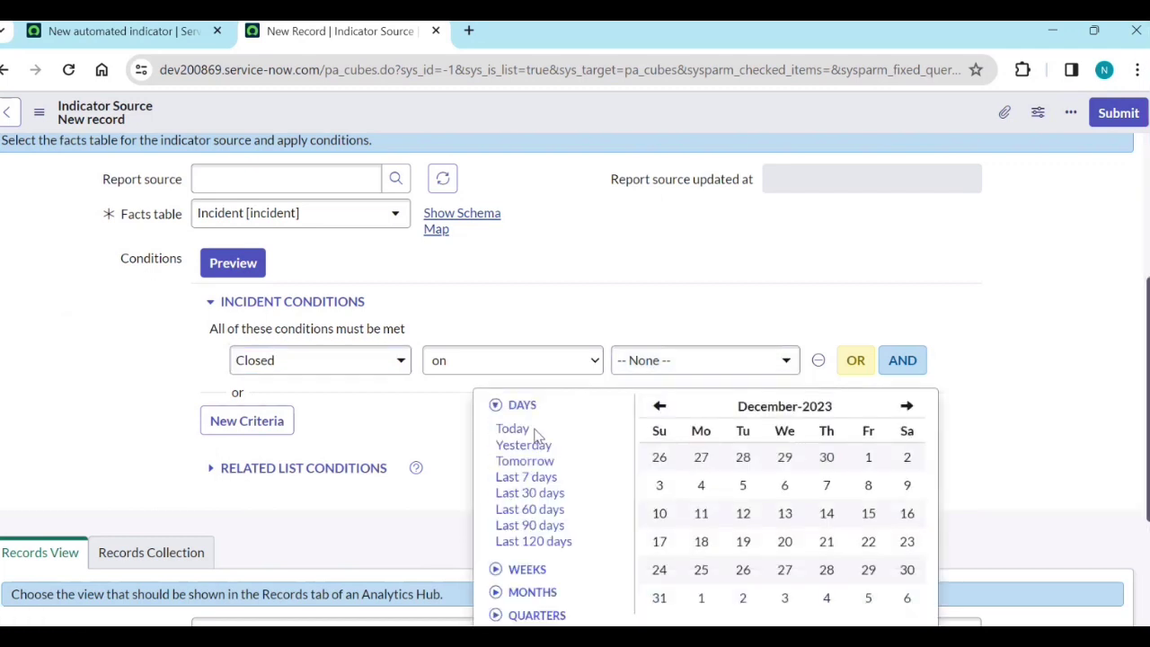
left_click(526, 430)
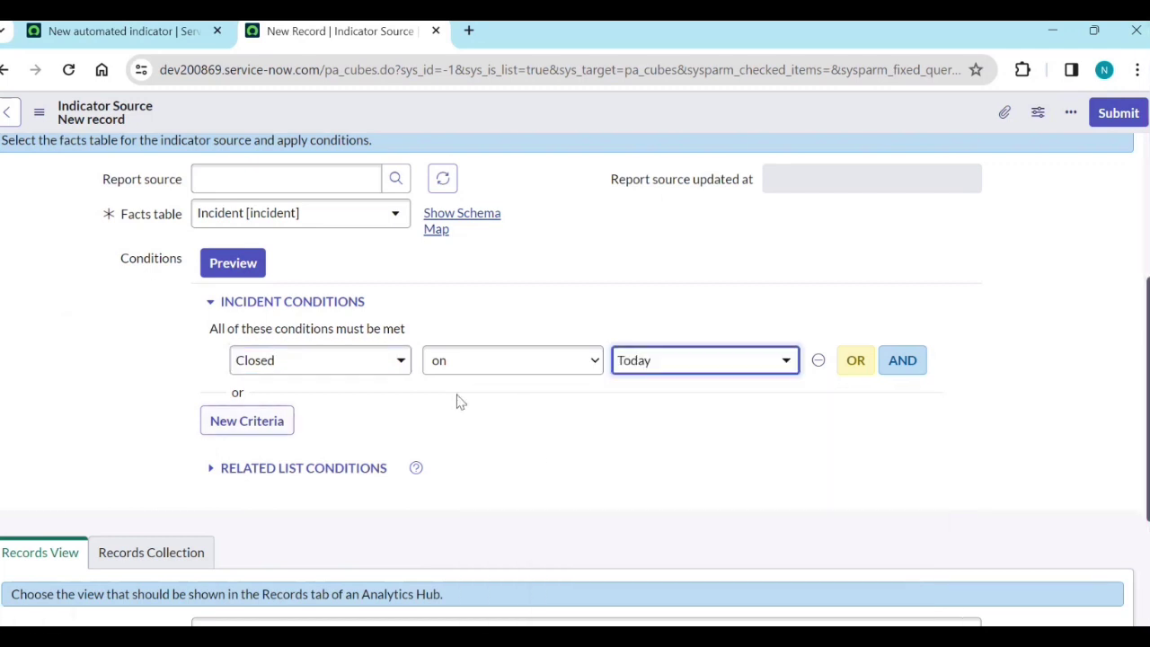
scroll(108, 454, "down", 1)
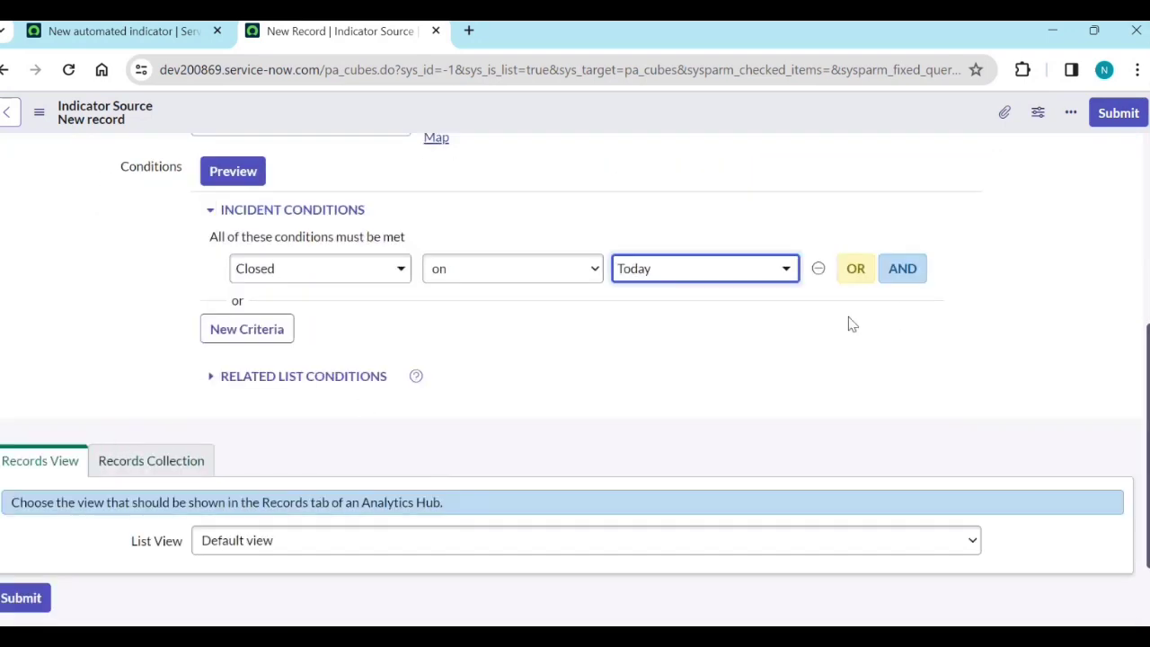
scroll(764, 190, "up", 4)
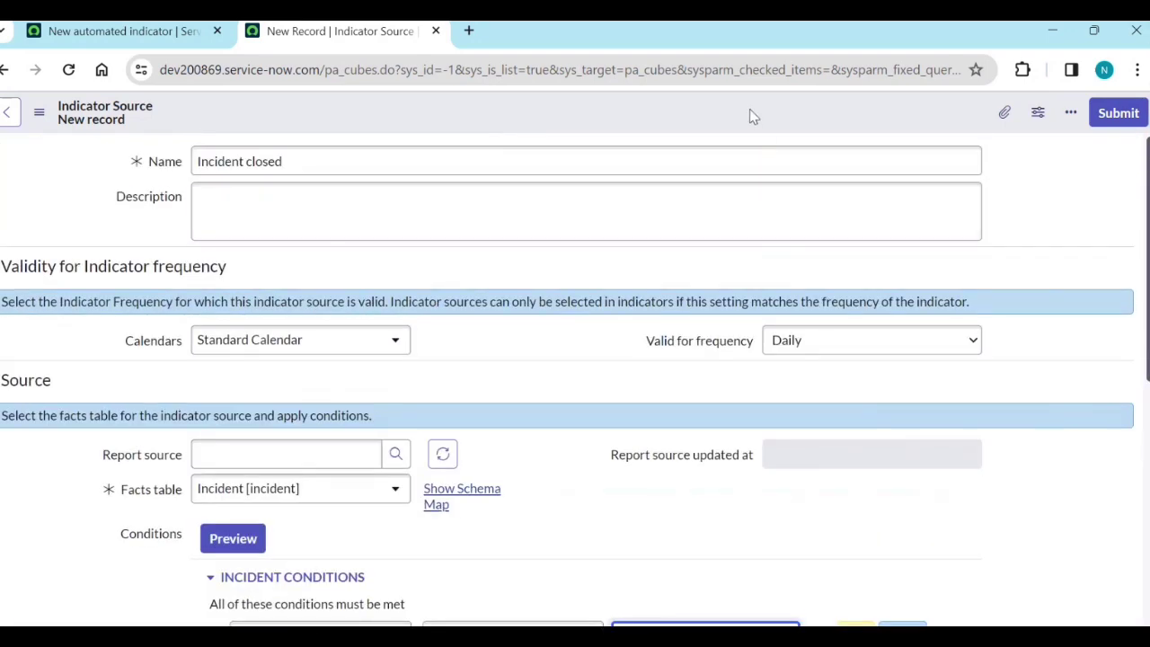
Step: Open the wizard's Incidents.Closed source record in a separate tab and review its name, frequency, facts table and conditions
left_click(184, 32)
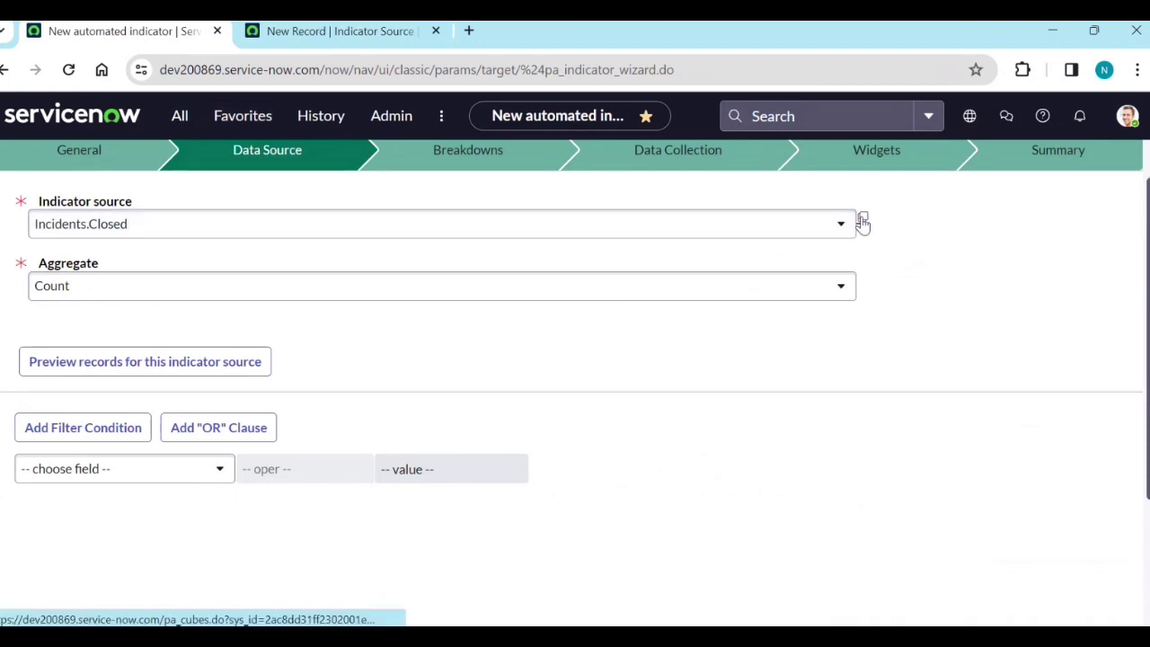
middle_click(863, 223)
left_click(571, 27)
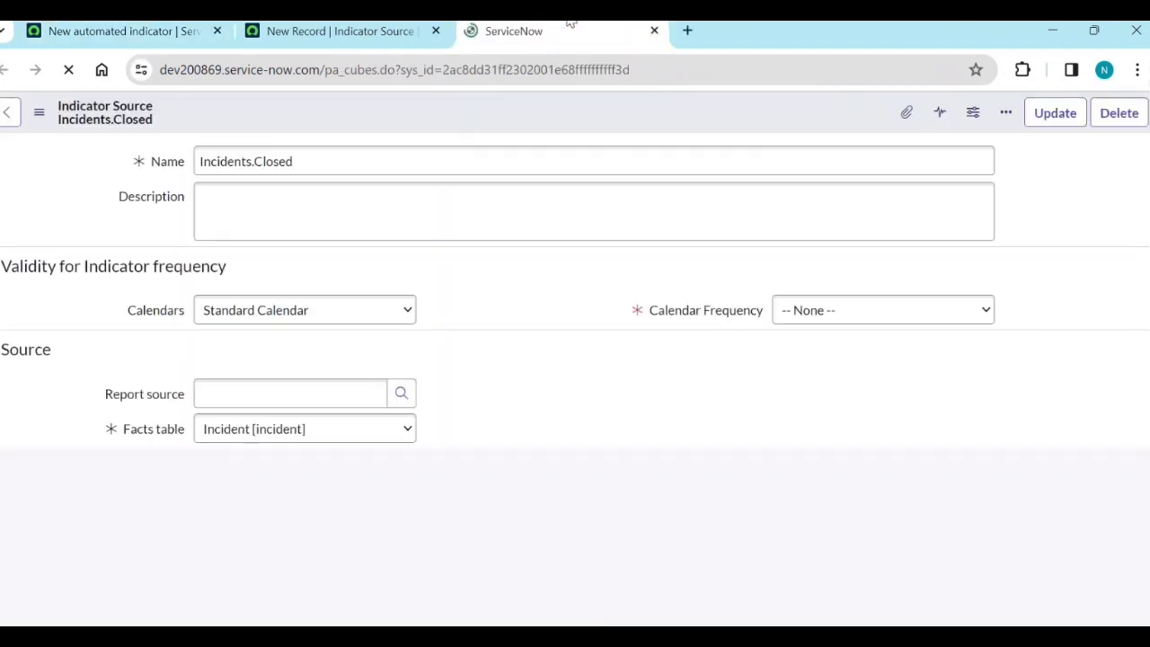
double_click(307, 173)
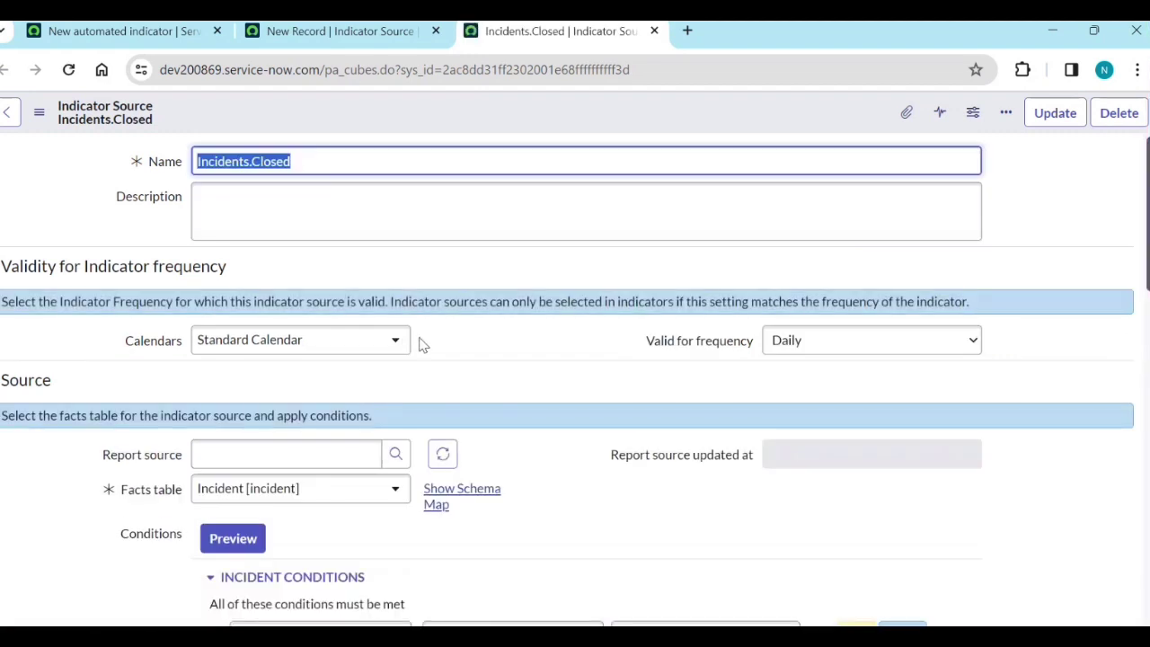
scroll(275, 514, "down", 2)
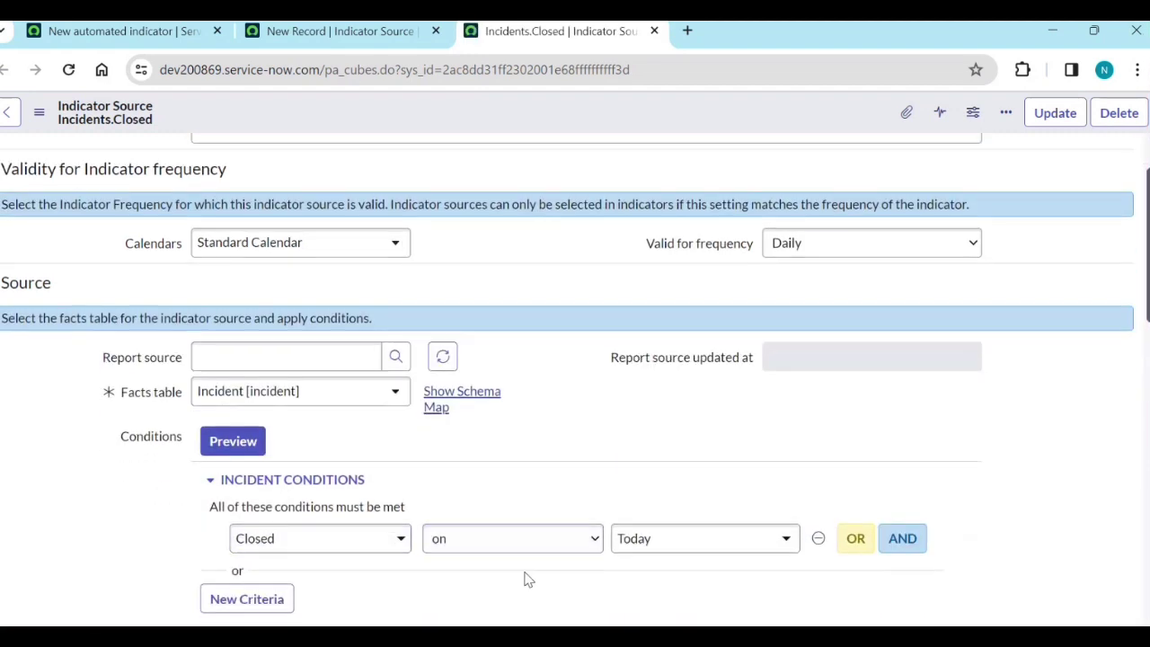
scroll(528, 580, "down", 2)
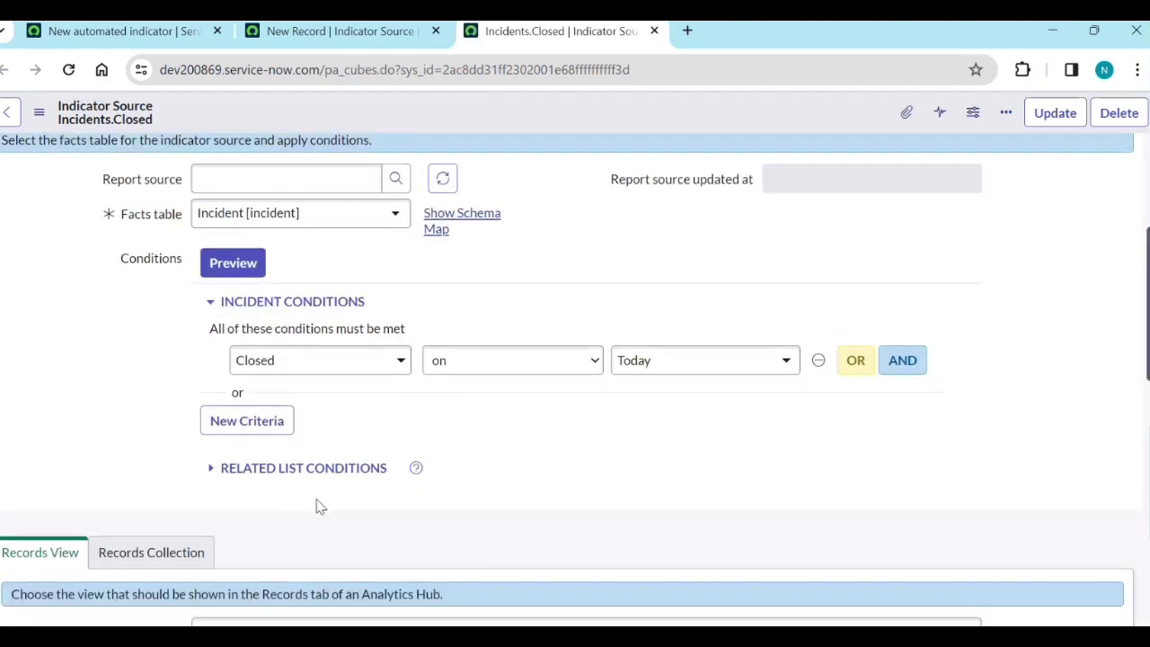
scroll(357, 500, "down", 3)
scroll(389, 364, "up", 2)
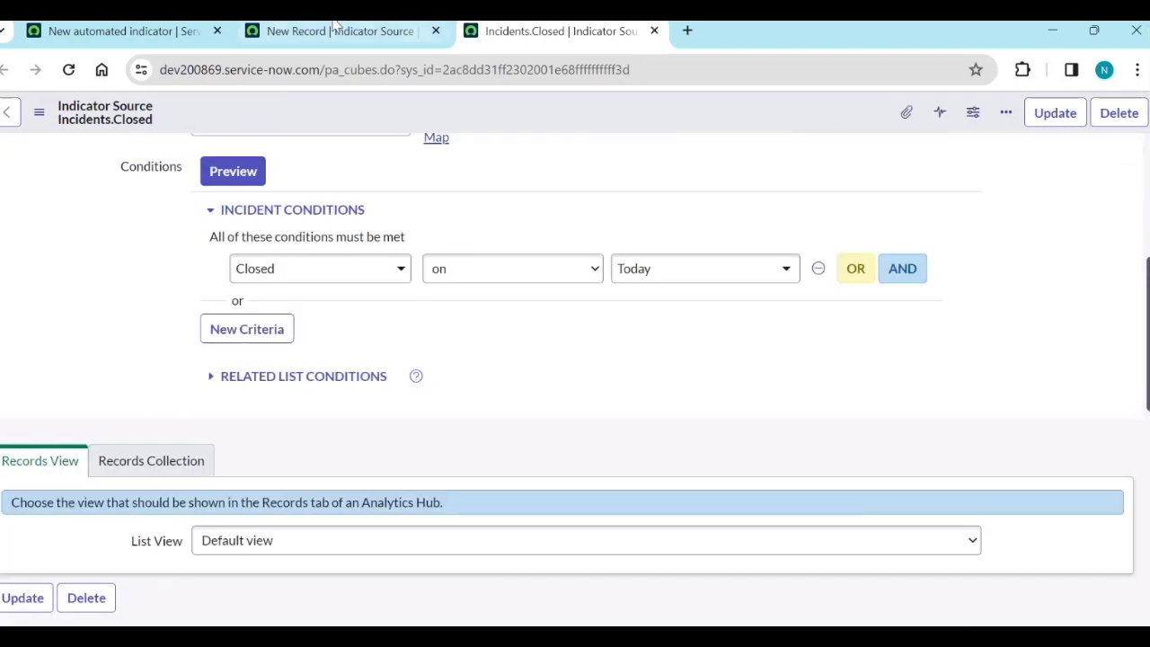
Step: Return to the unsaved indicator source and look through the available list view options without changing the selection
left_click(333, 30)
scroll(332, 555, "down", 2)
scroll(333, 554, "down", 2)
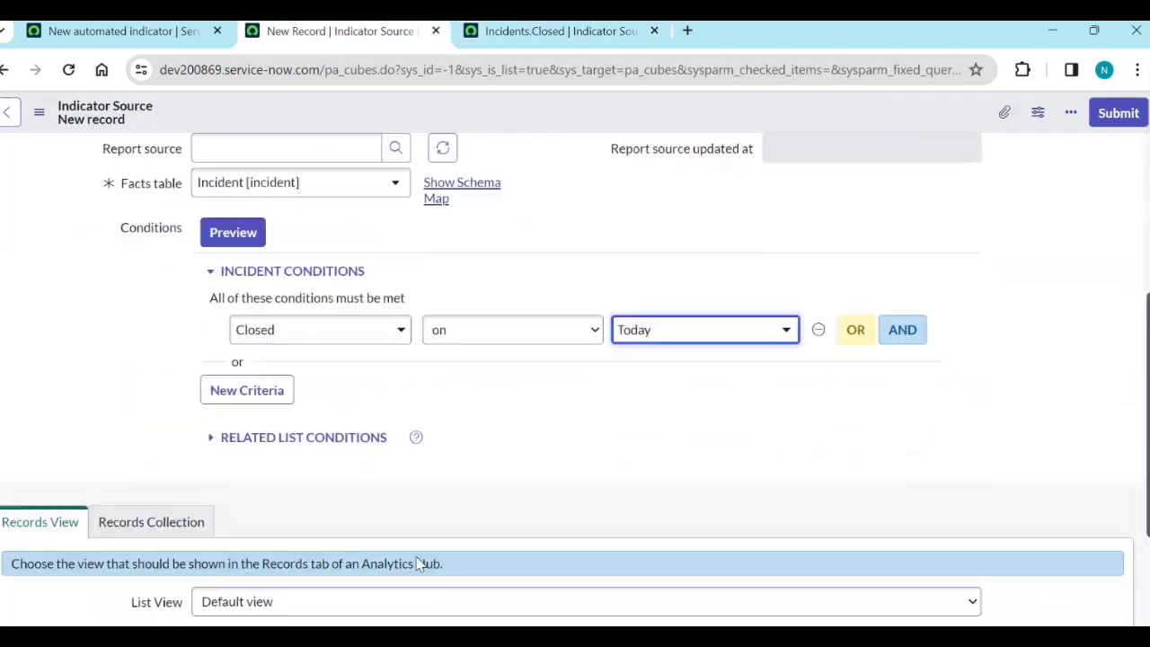
left_click(281, 550)
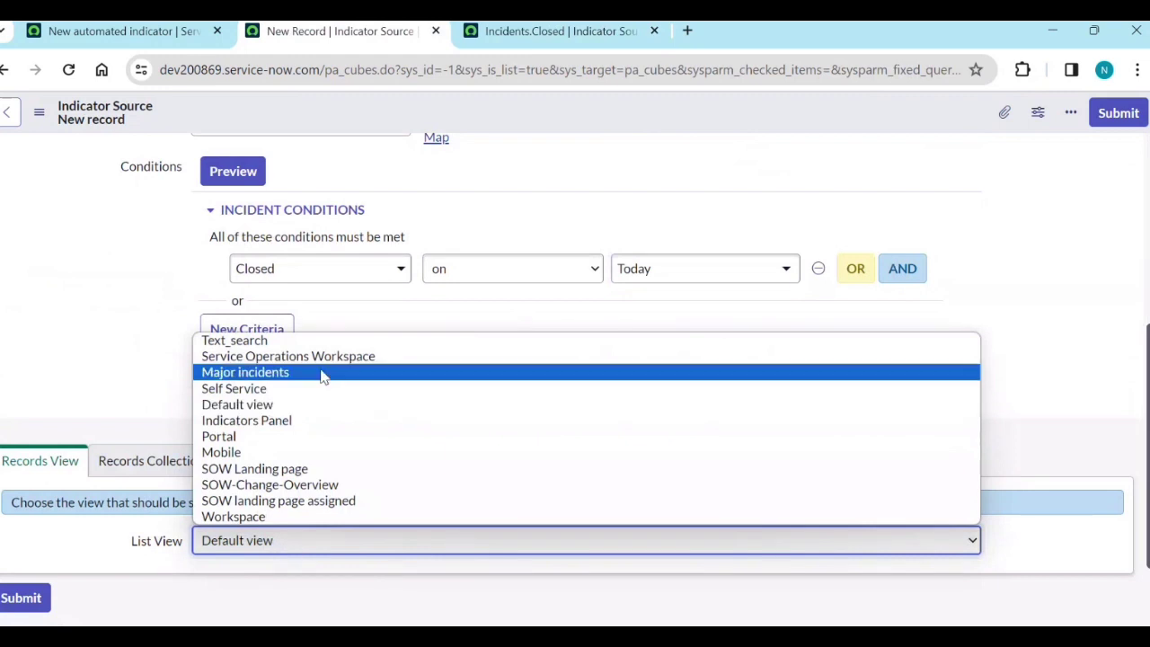
left_click(1097, 349)
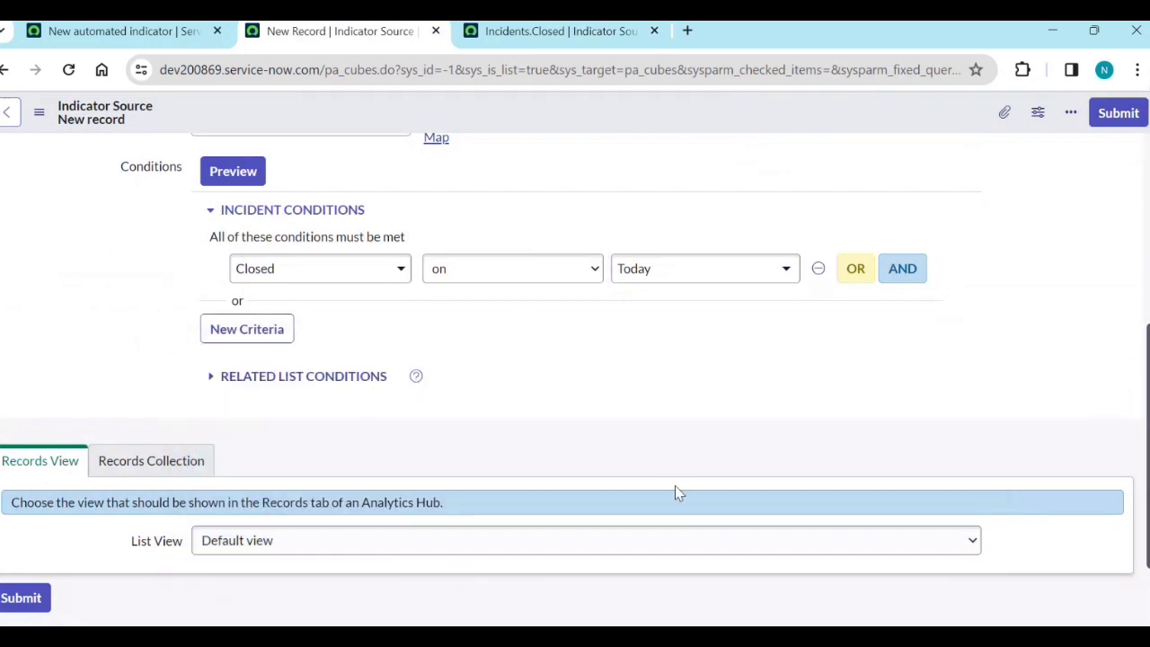
Step: Close the Incidents.Closed record and discard the unsaved indicator source to return to the indicator wizard
left_click(556, 34)
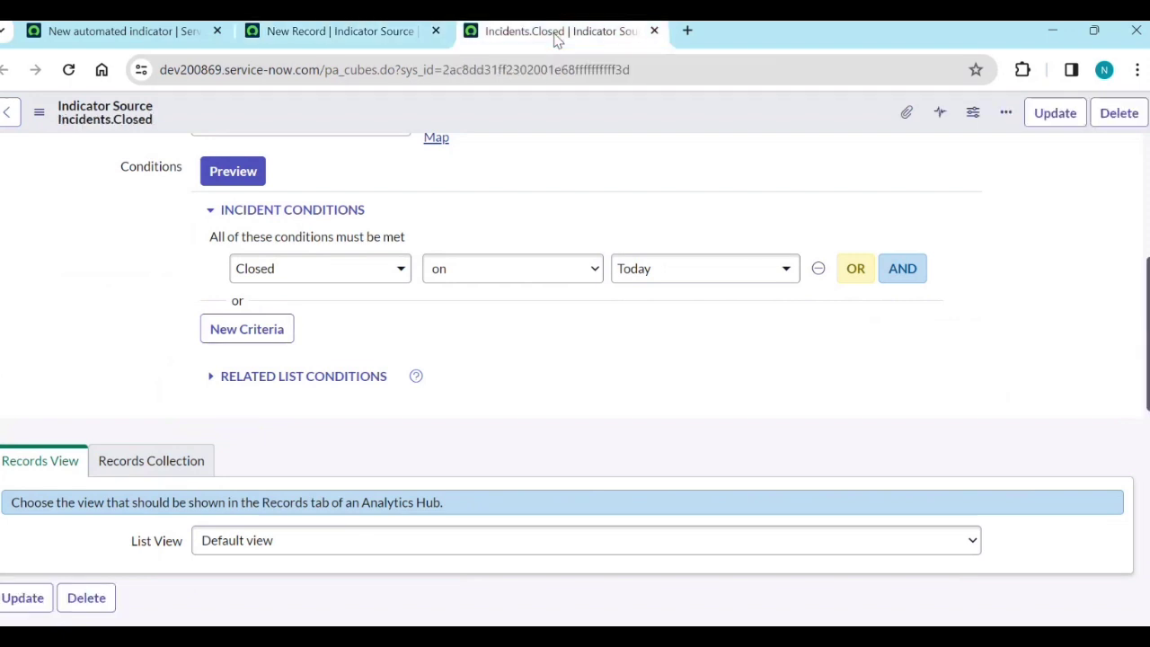
key("ctrl+w")
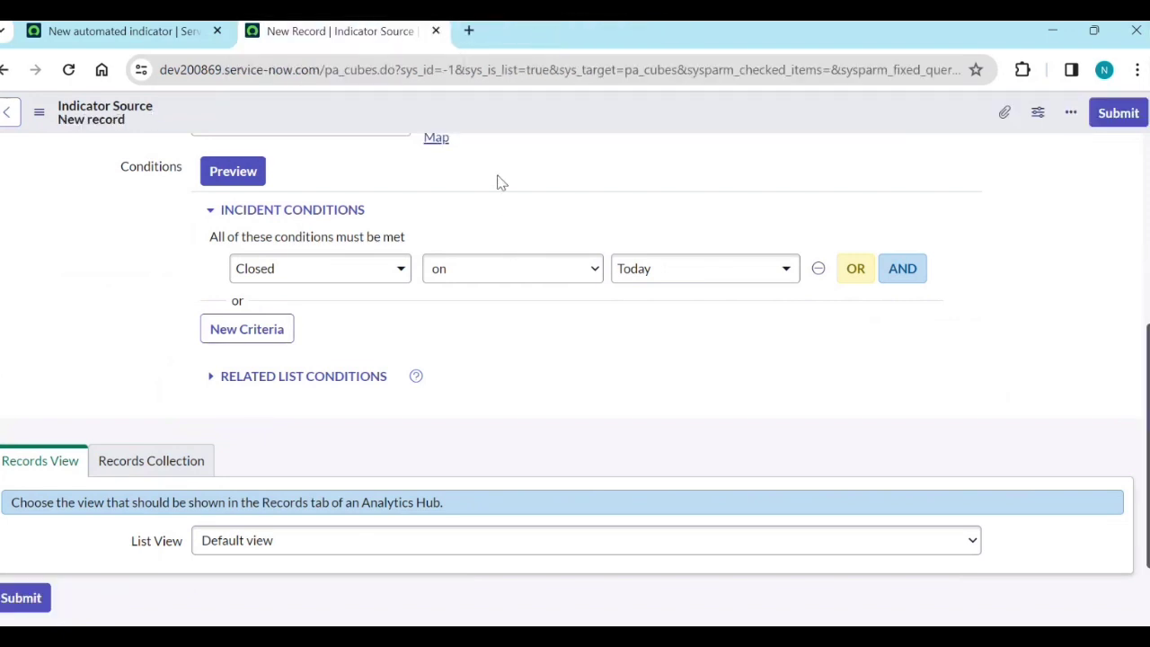
key("ctrl+w")
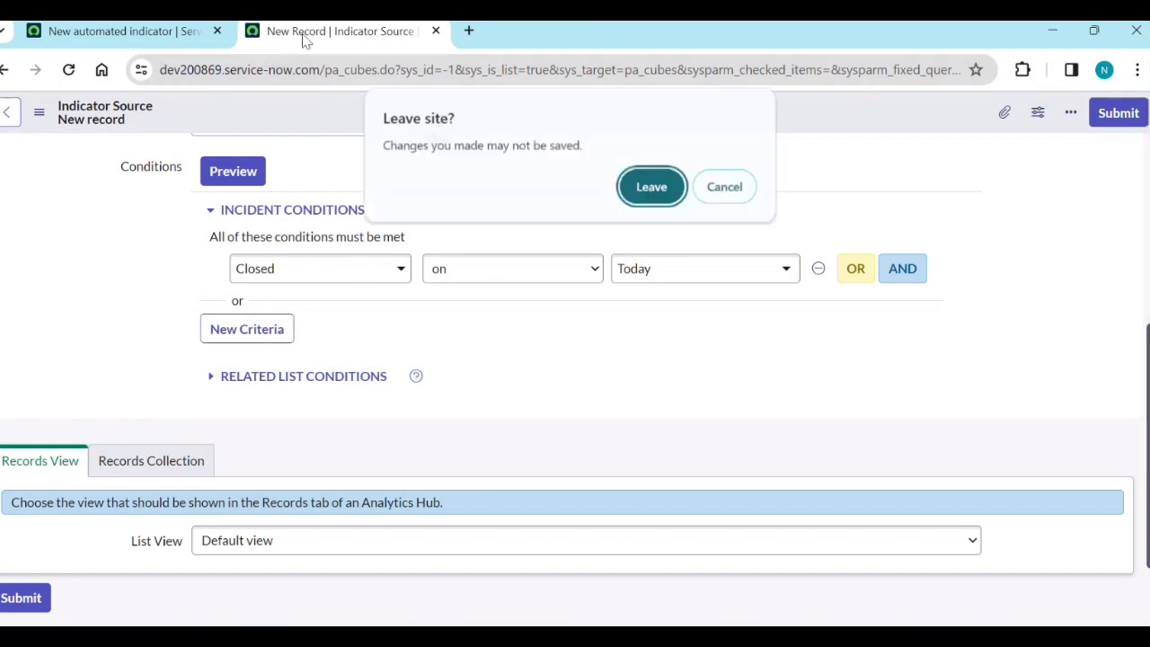
left_click(633, 187)
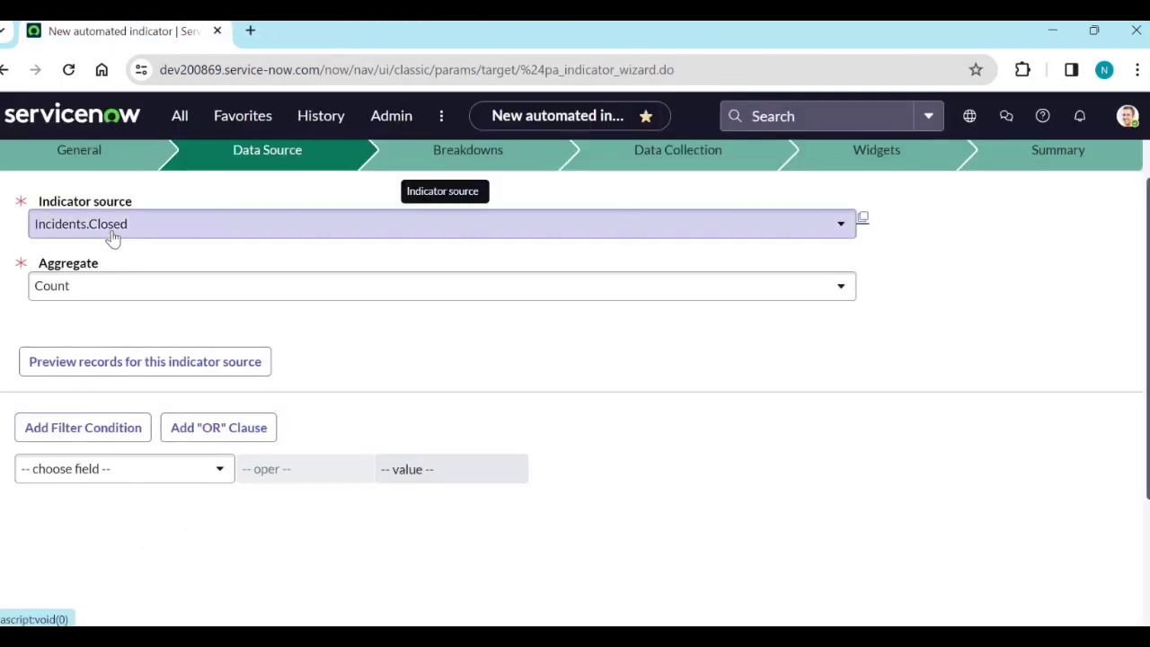
Step: Try Sum as the indicator's aggregate and switch it back to Count
left_click(117, 288)
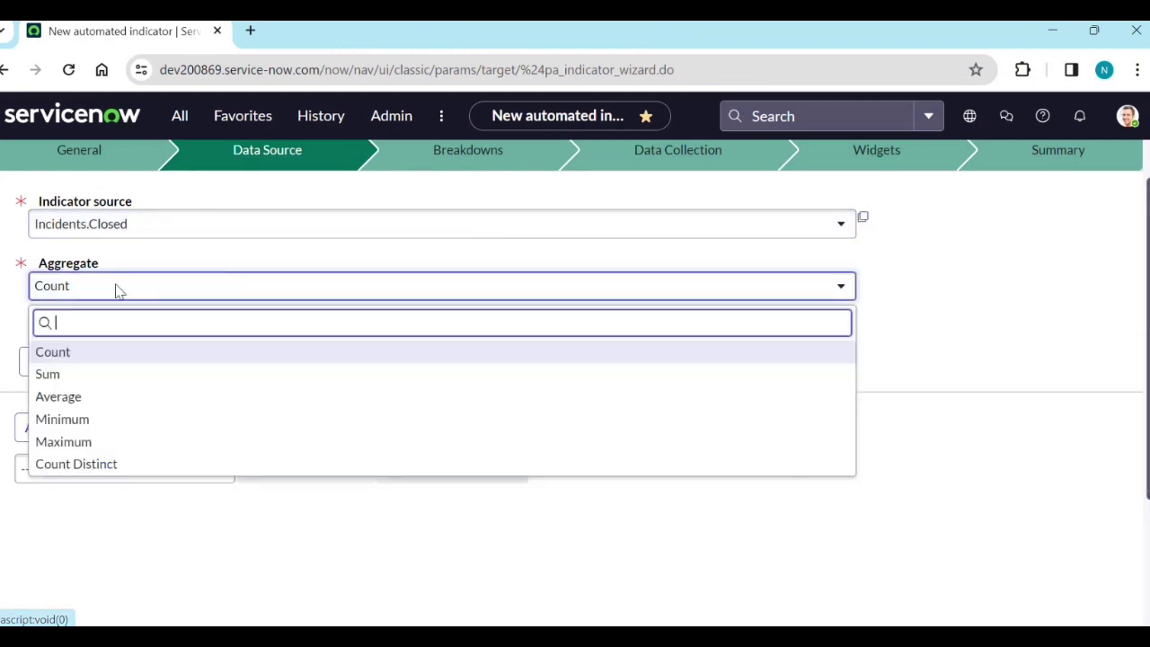
left_click(139, 378)
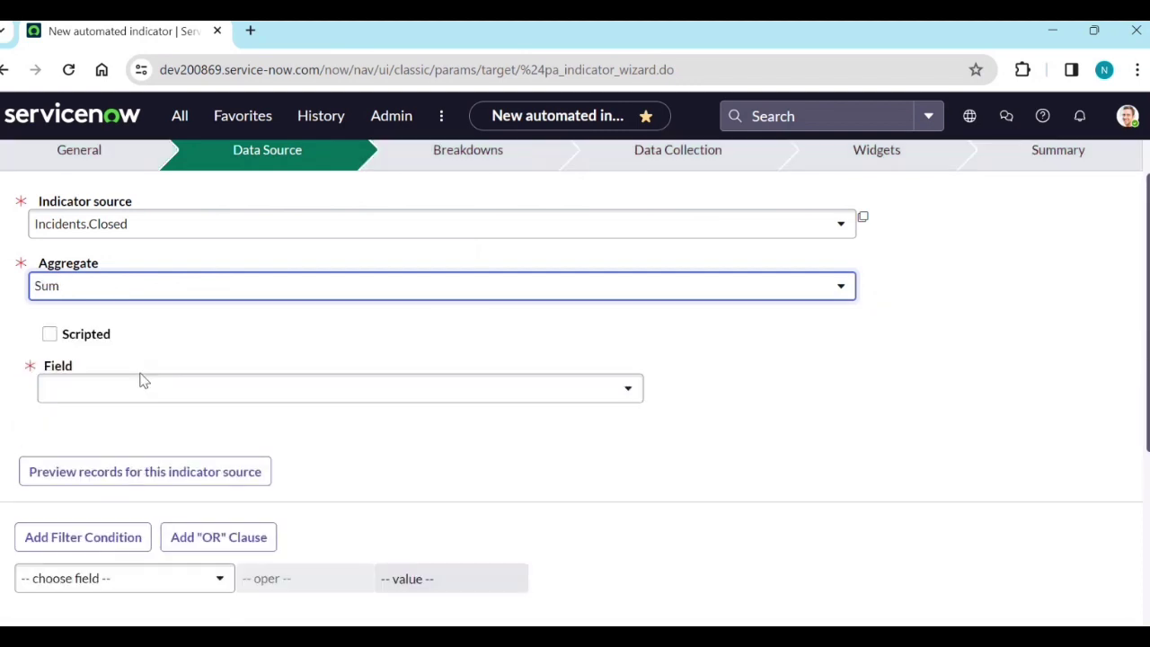
left_click(179, 288)
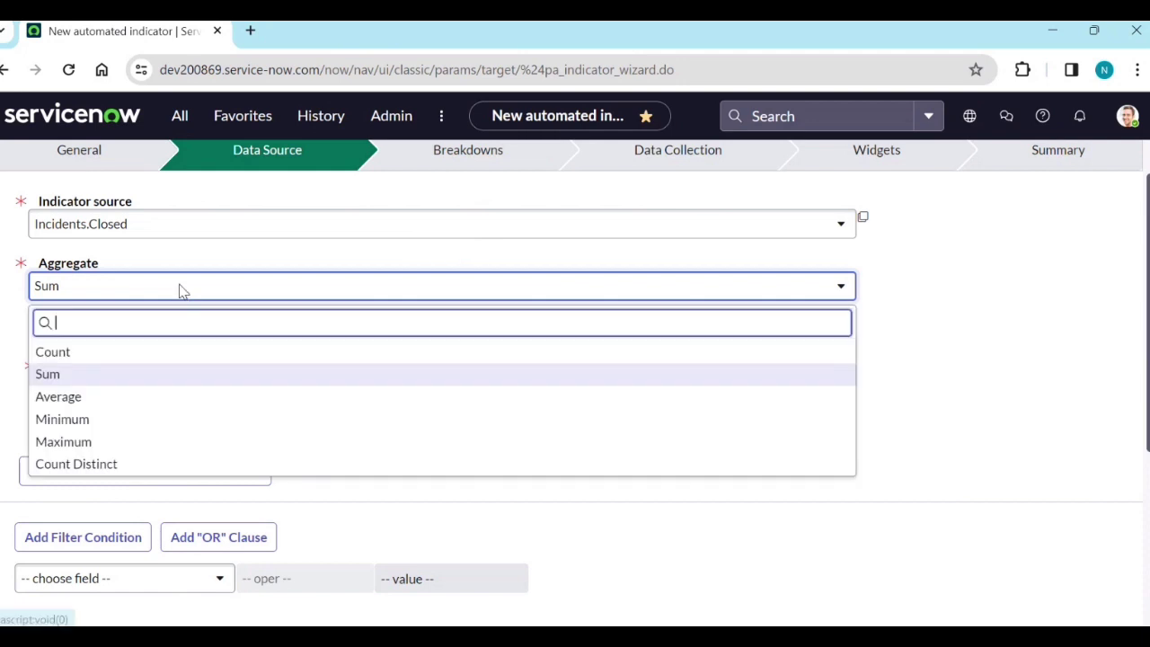
left_click(171, 353)
Step: Set the indicator's aggregate to Sum and make it scripted
left_click(172, 288)
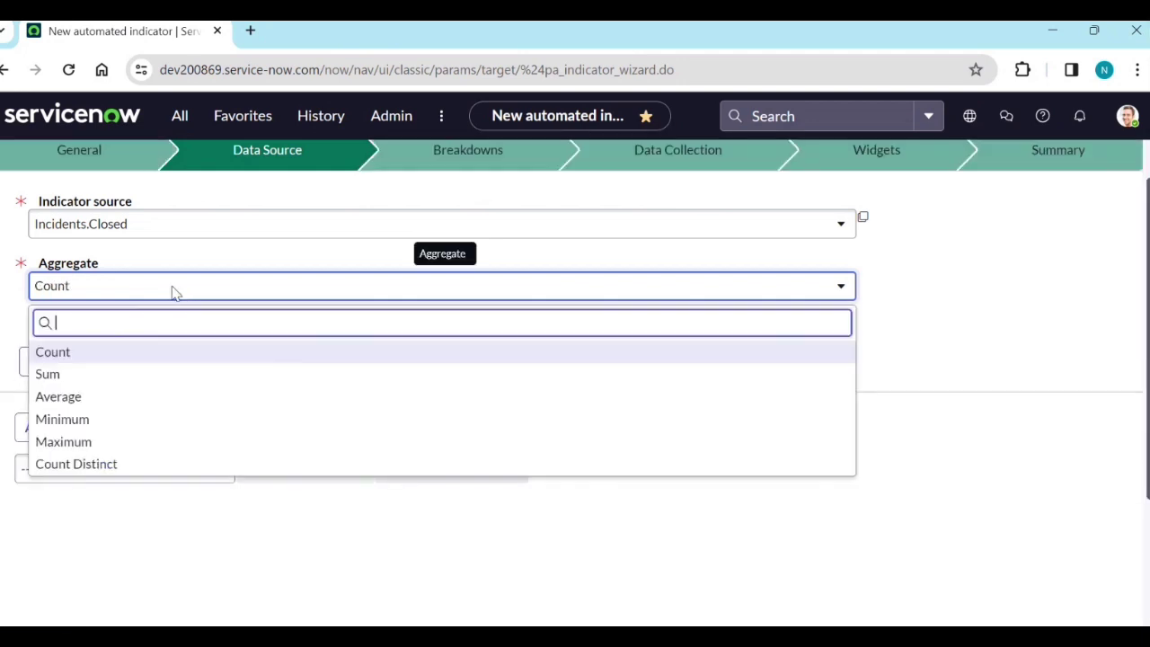
left_click(159, 376)
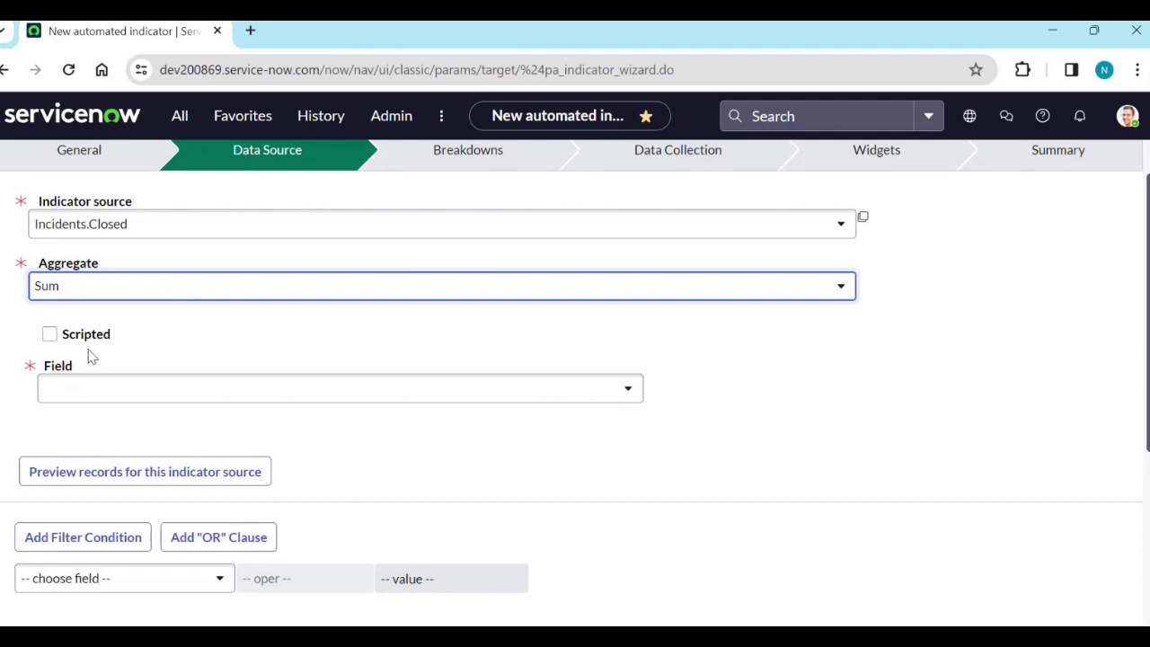
left_click(49, 333)
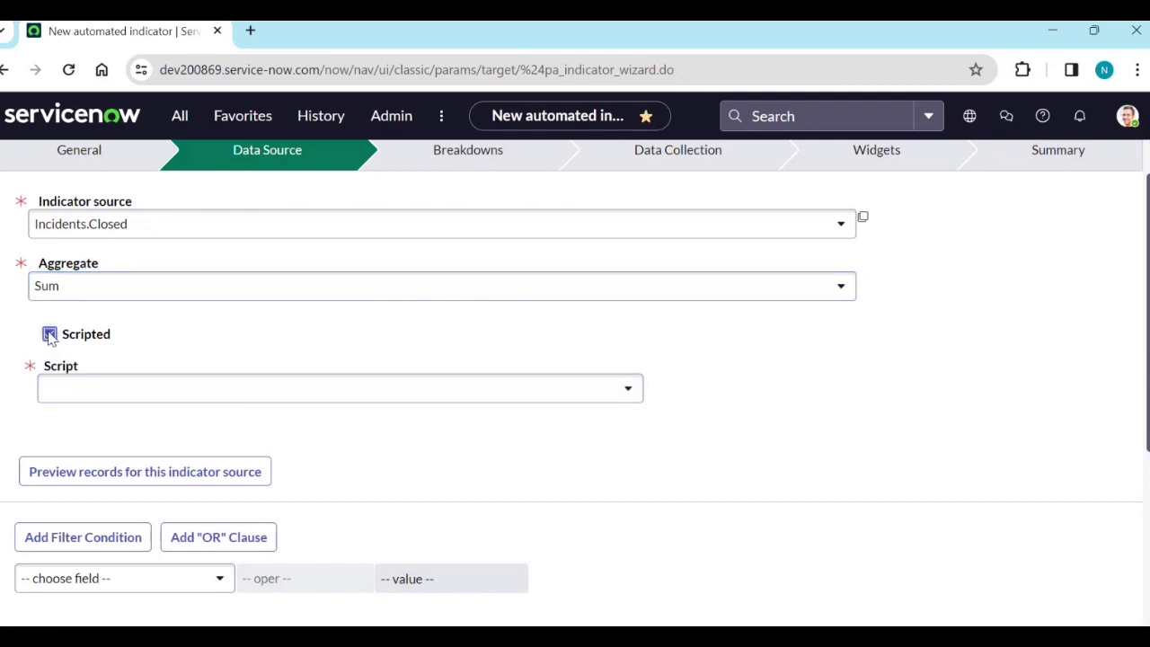
Step: Look through the scripts available for the scripted Sum aggregate
left_click(50, 334)
left_click(50, 333)
left_click(497, 388)
scroll(406, 485, "down", 10)
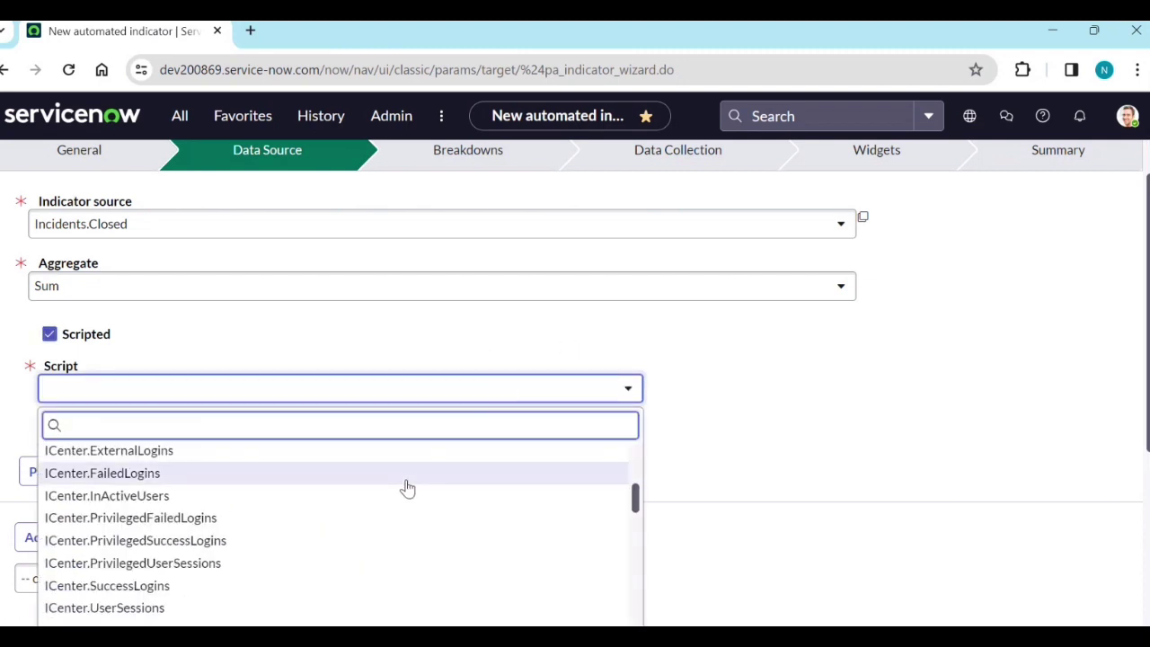
scroll(409, 503, "down", 5)
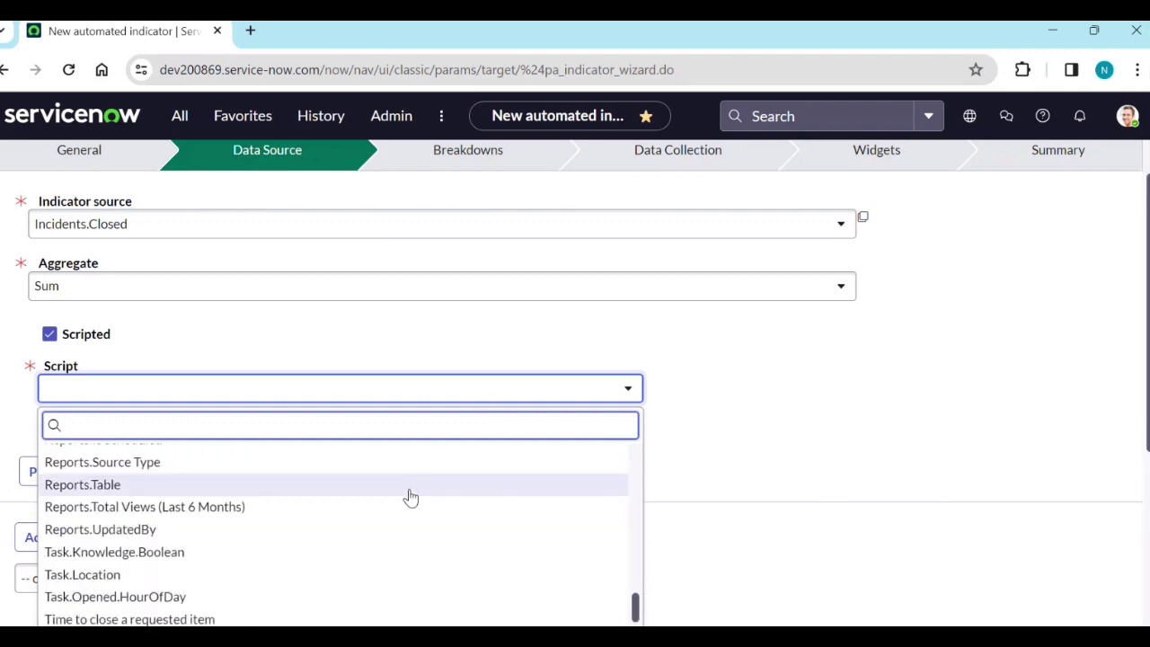
scroll(409, 496, "down", 2)
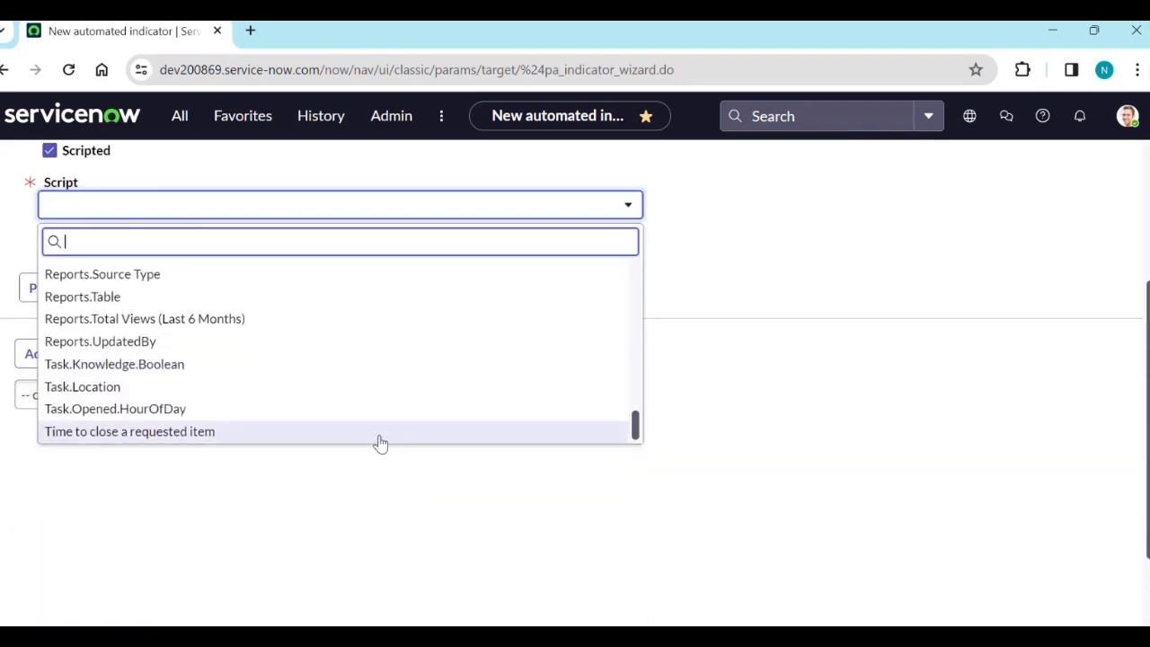
scroll(377, 441, "up", 15)
scroll(393, 382, "up", 3)
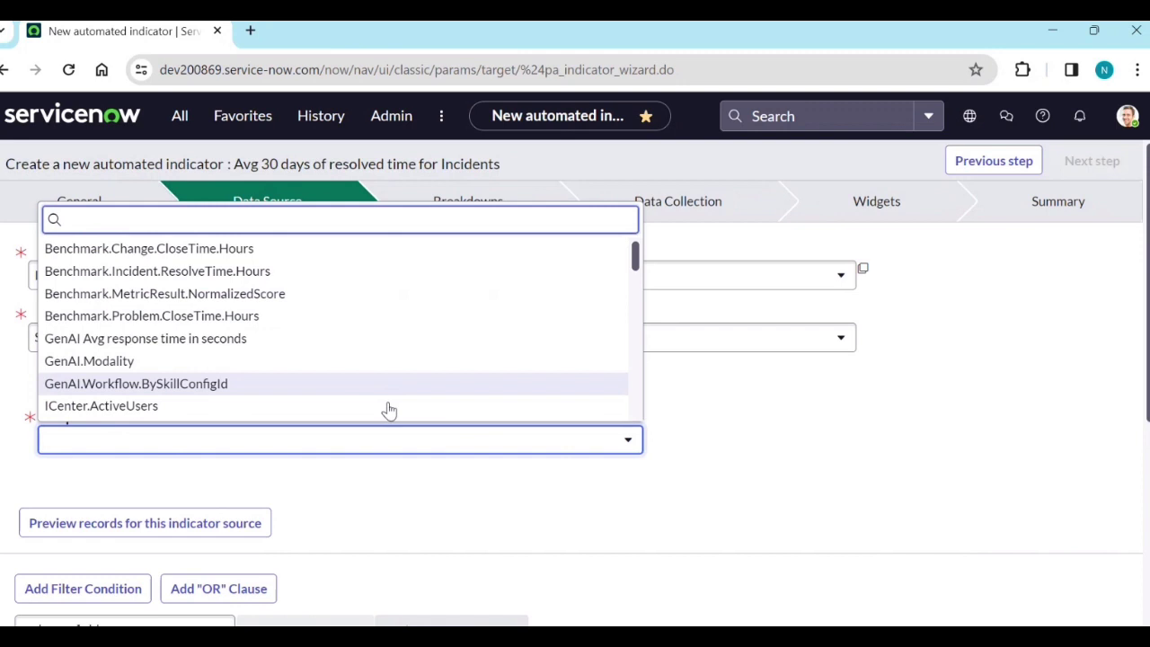
Step: Try to filter the list of scripts by *res and *inc
left_click(240, 444)
left_click(240, 444)
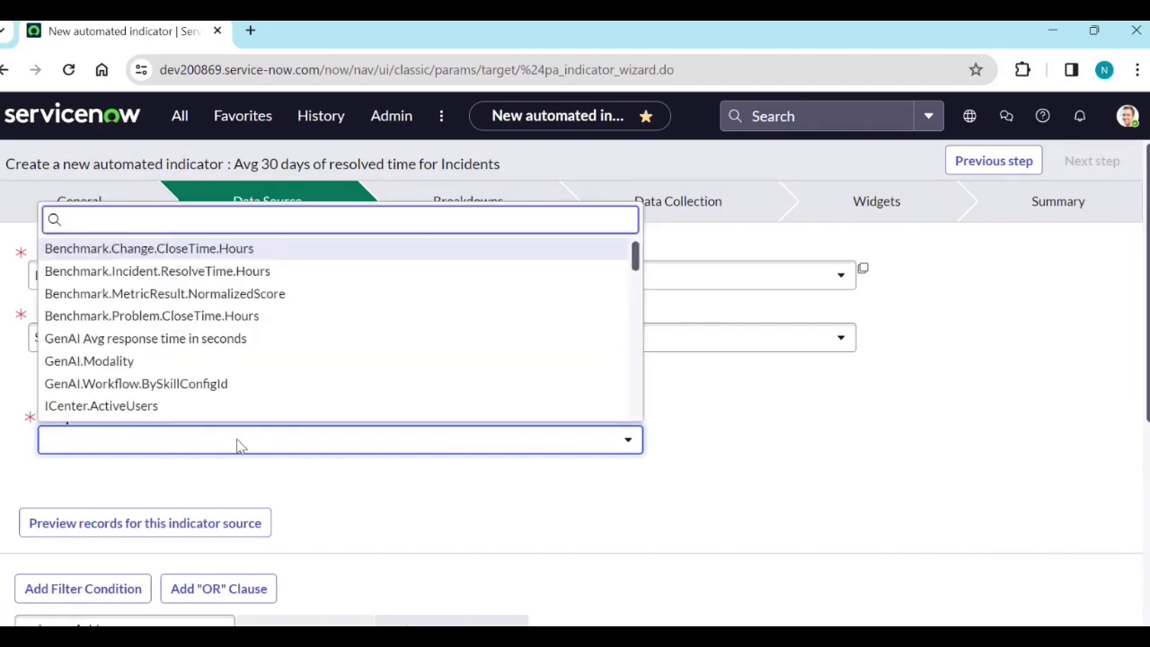
type("'res")
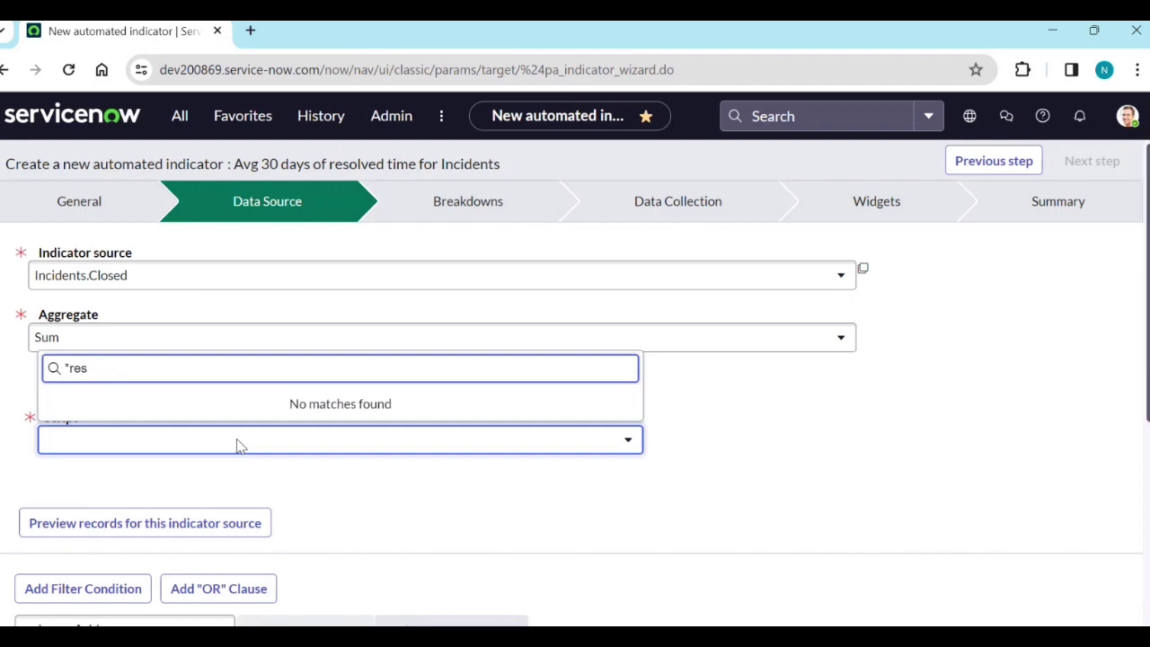
key("BackSpace")
key("BackSpace")
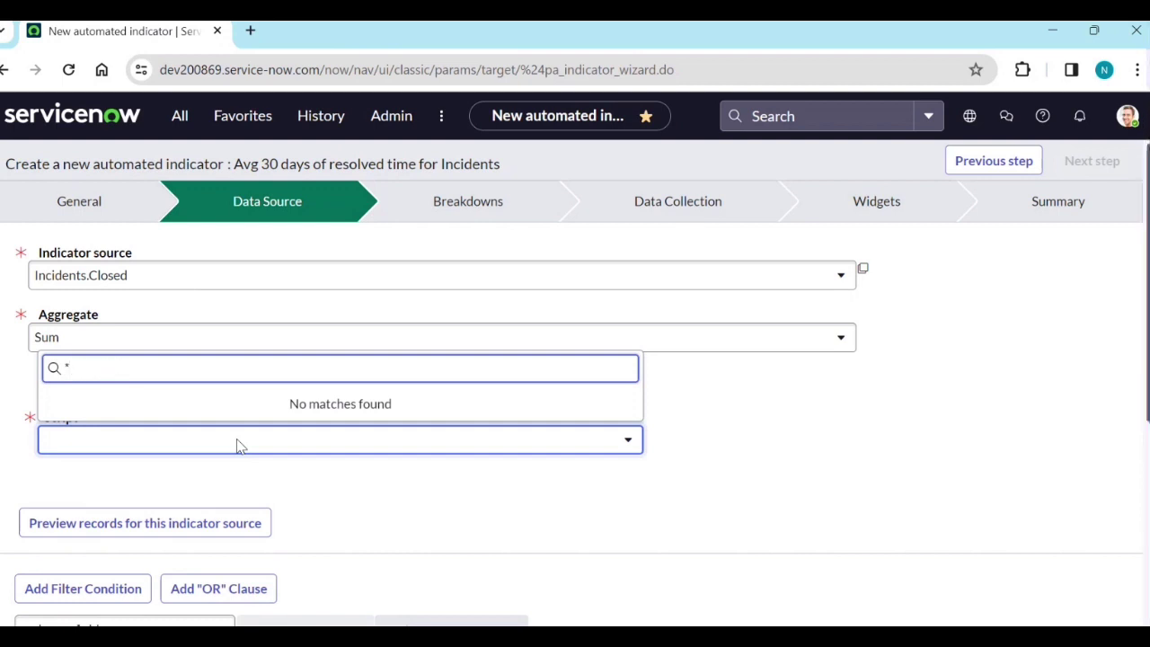
type("in")
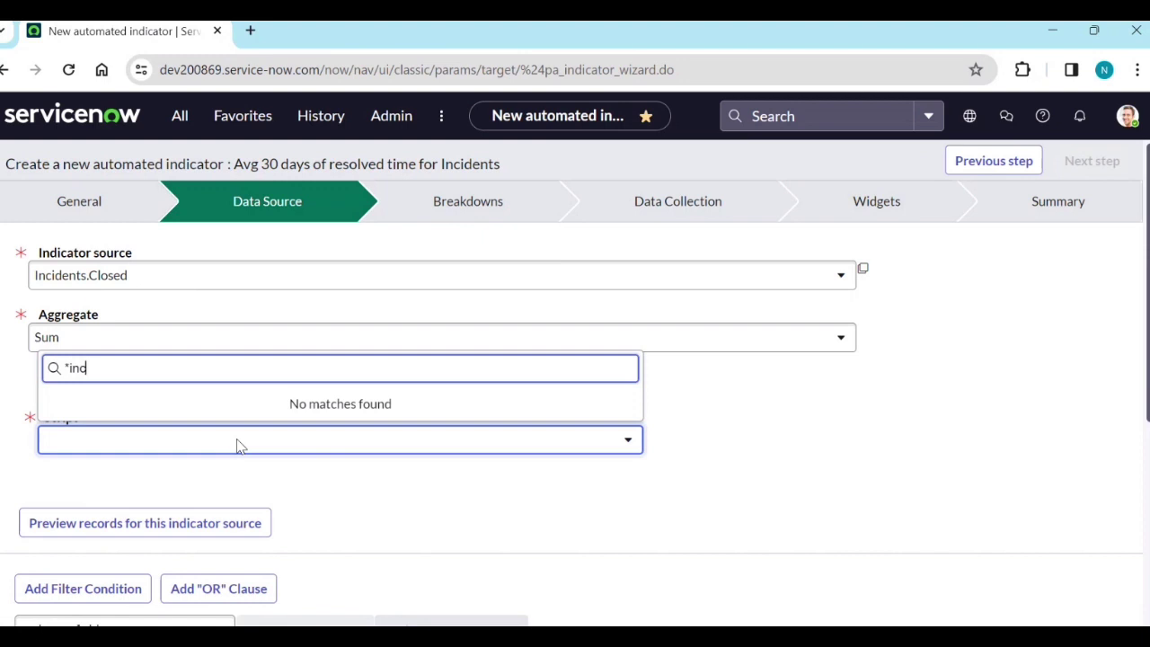
type("c")
key("BackSpace")
key("BackSpace")
key("BackSpace")
key("BackSpace")
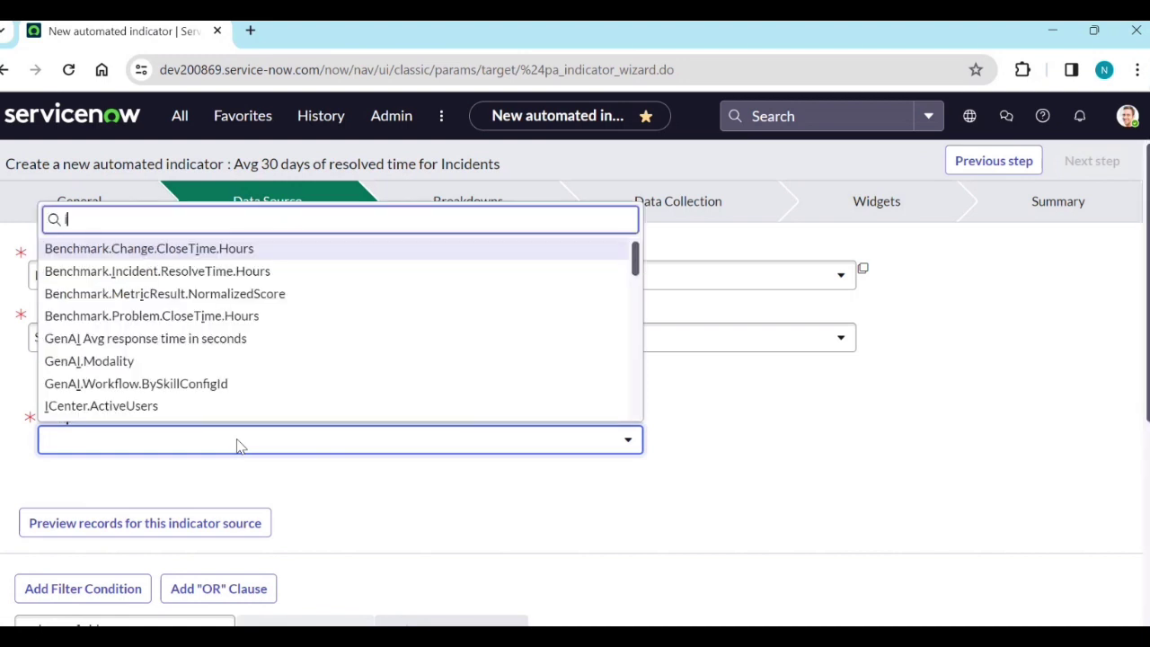
Step: Filter the scripts by inc and set the aggregate's script to Incident.ResolveTime.Hours
type("inc")
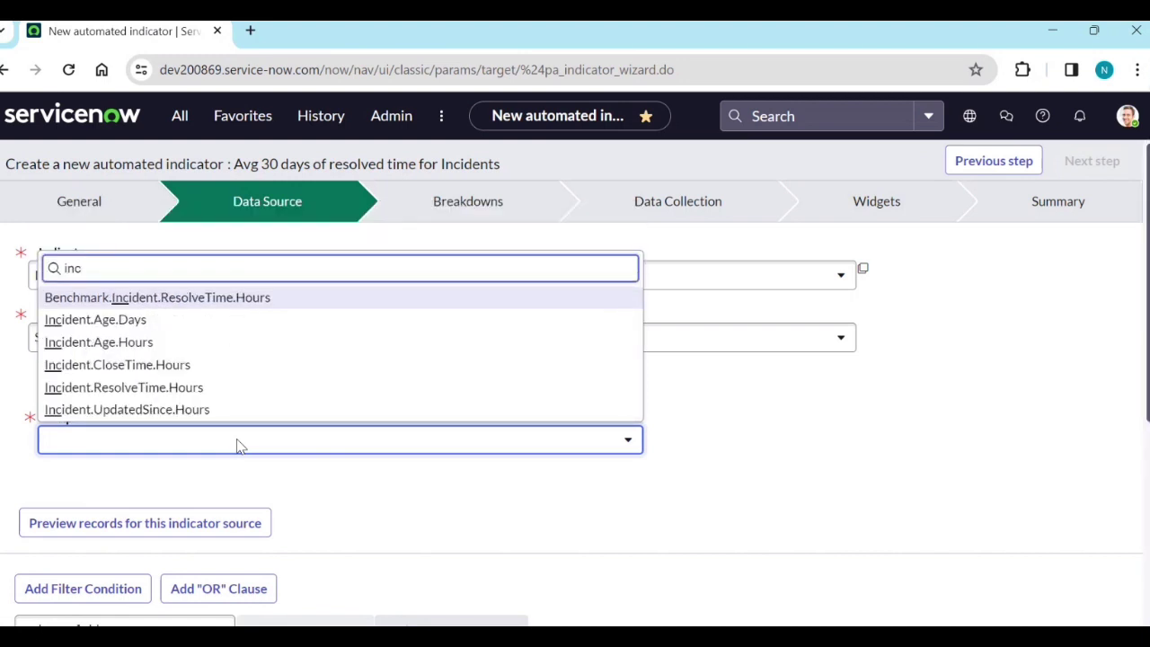
left_click(174, 396)
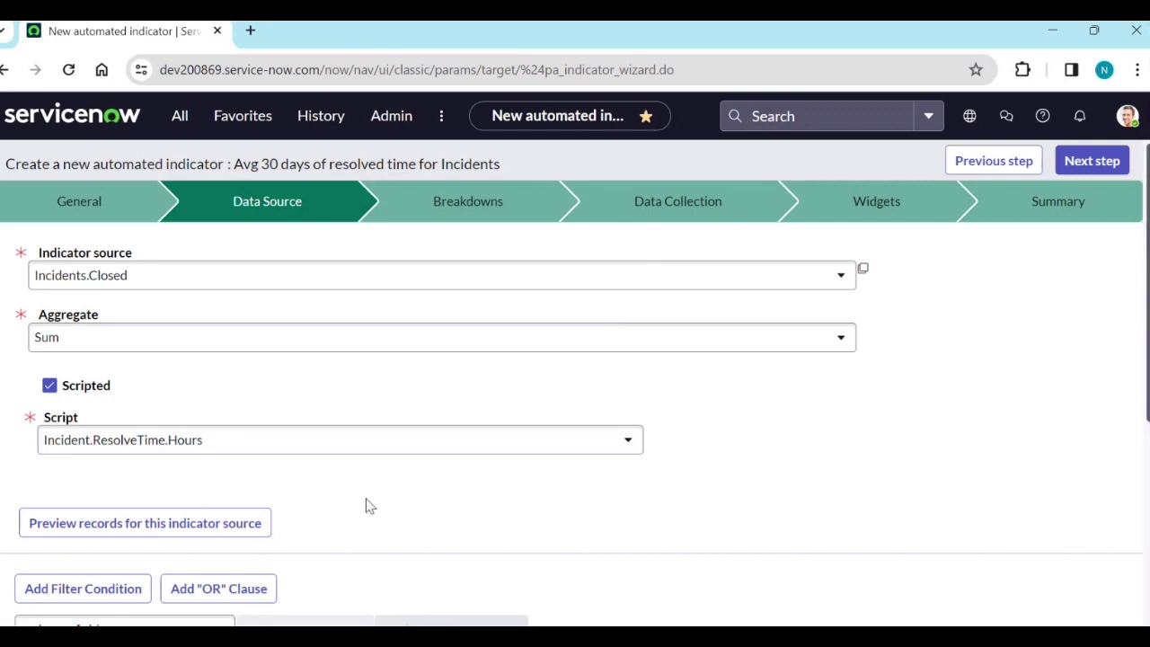
left_click(142, 449)
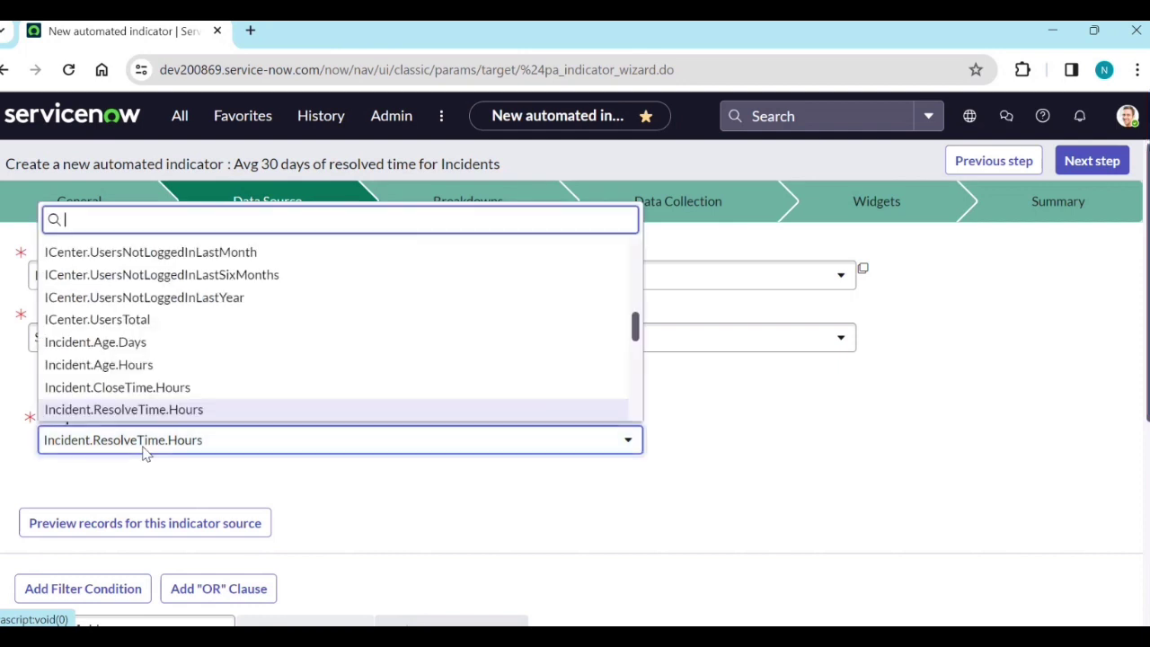
left_click(143, 450)
Step: Open the Scripts list from the Automation section of the favorites in a new browser tab
left_click(264, 110)
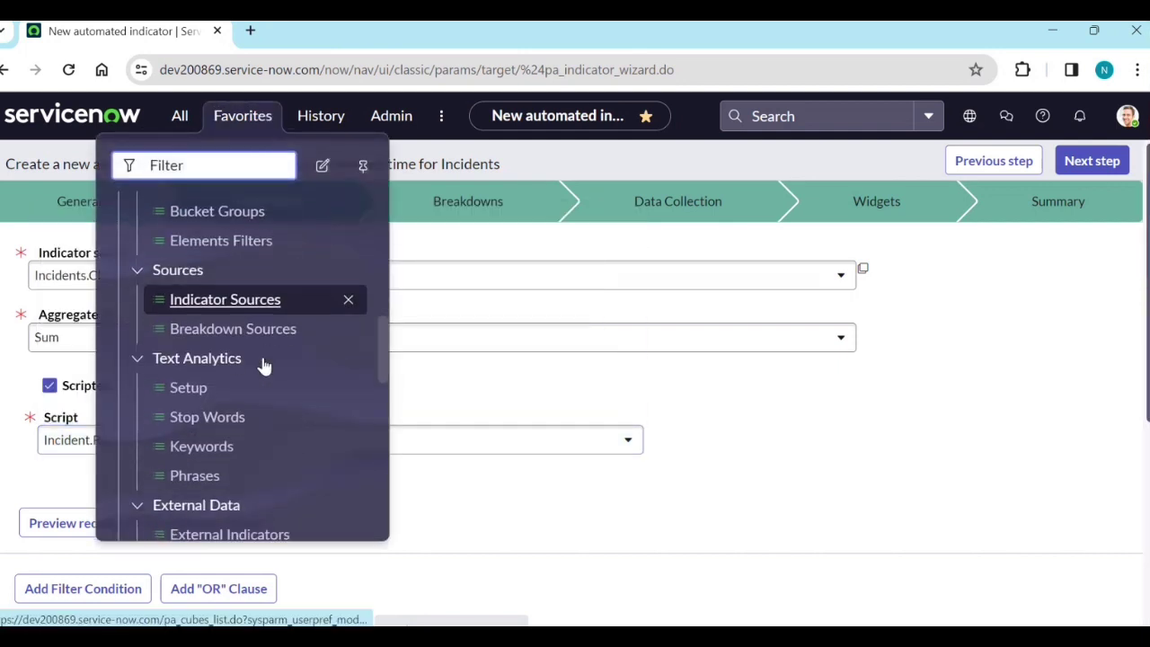
scroll(263, 364, "down", 3)
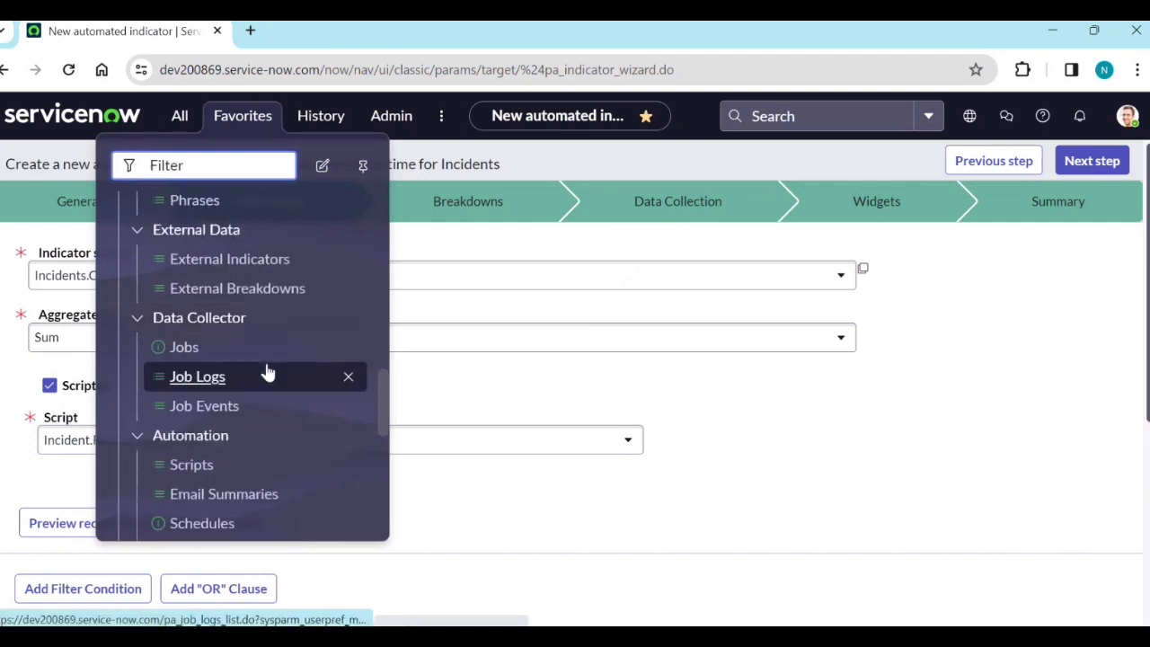
scroll(266, 372, "down", 1)
middle_click(202, 376)
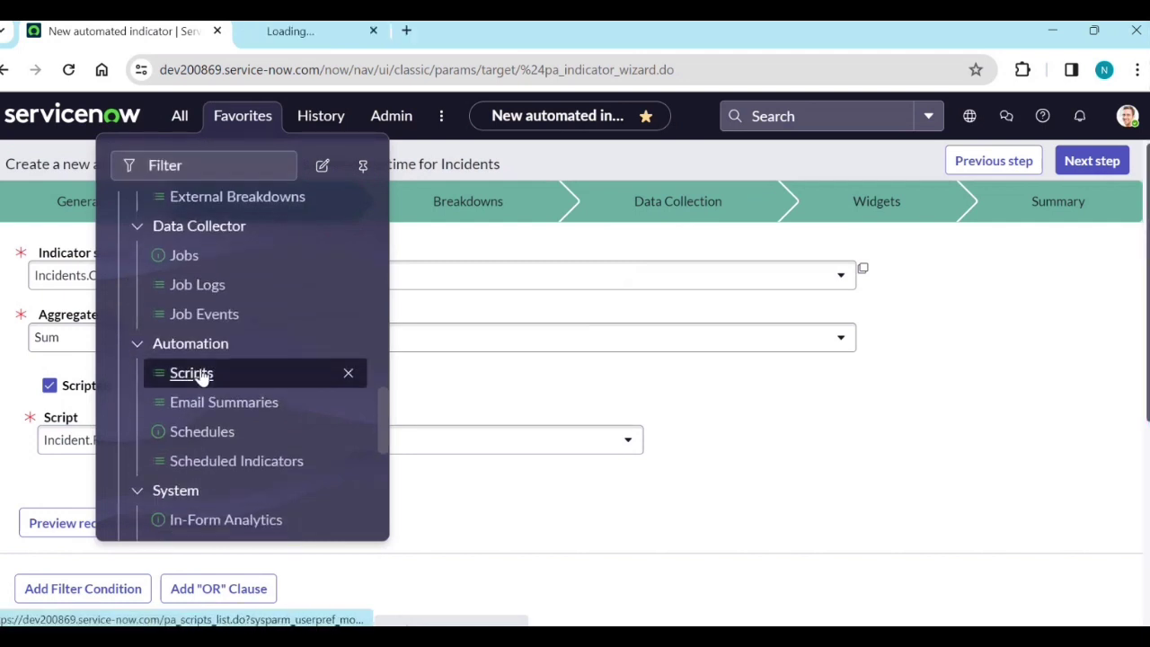
left_click(359, 29)
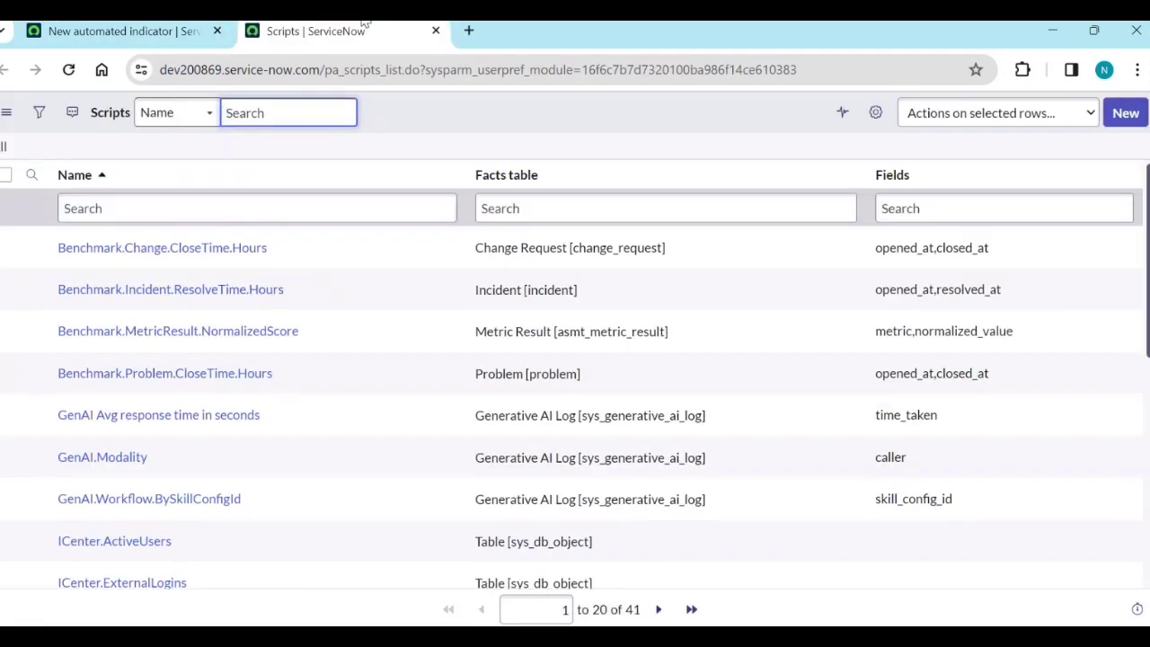
Step: Filter the scripts by the name incident and open the Incident.ResolveTime.Hours record in a separate browser tab
left_click(288, 206)
type("inci")
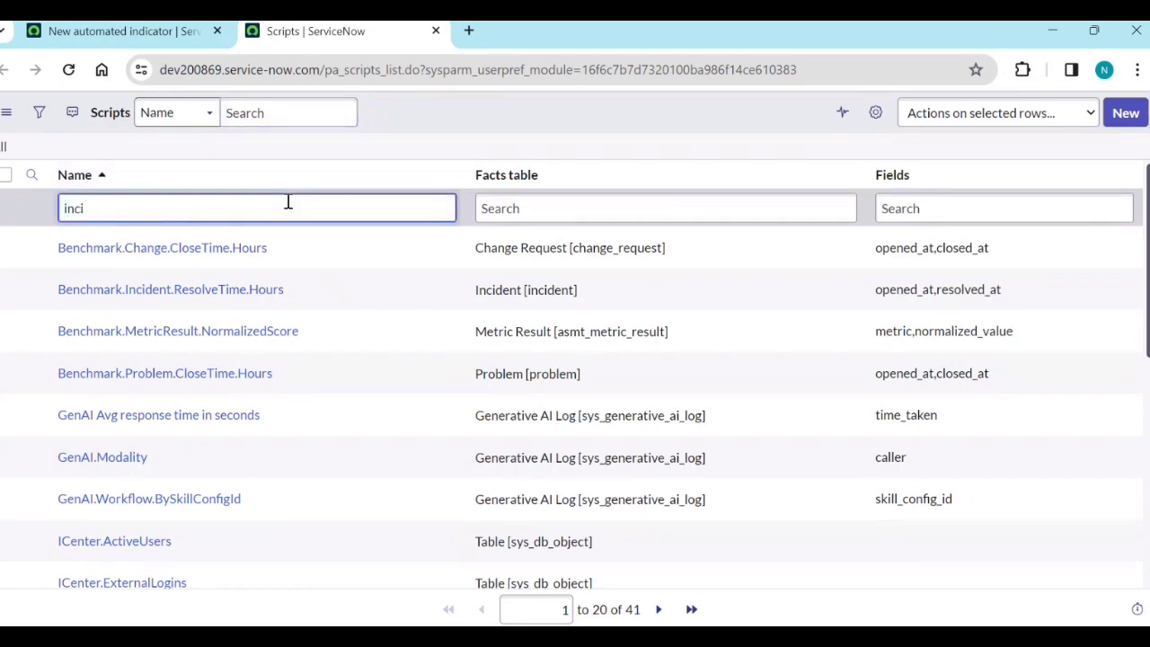
type("dent")
key("Return")
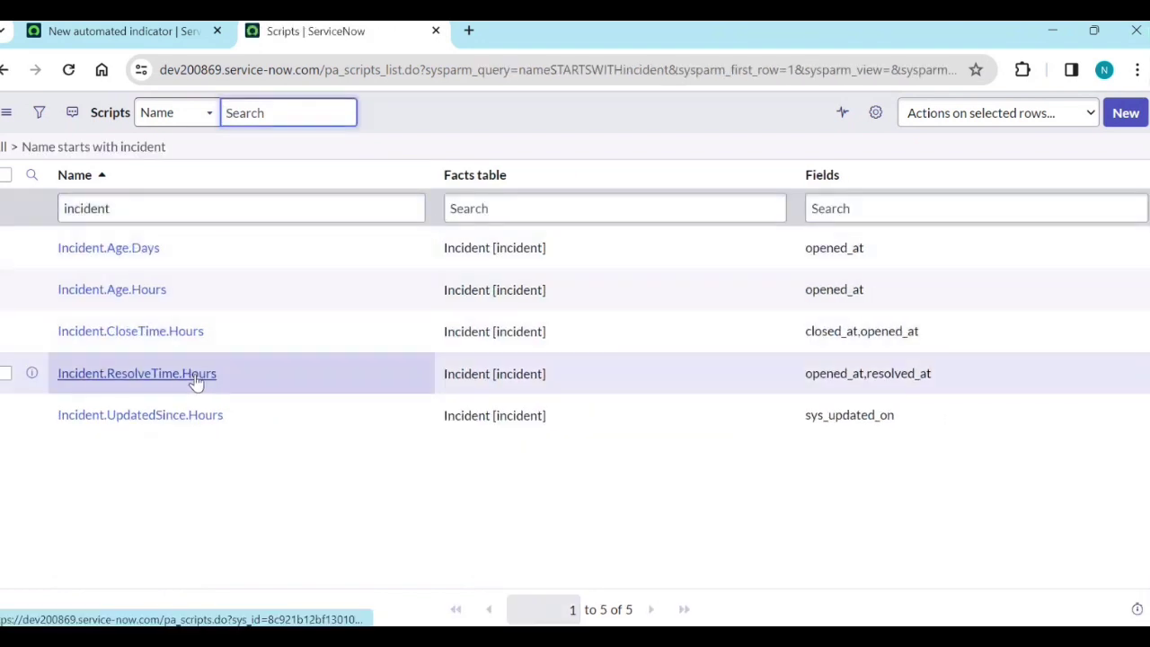
middle_click(196, 373)
left_click(559, 30)
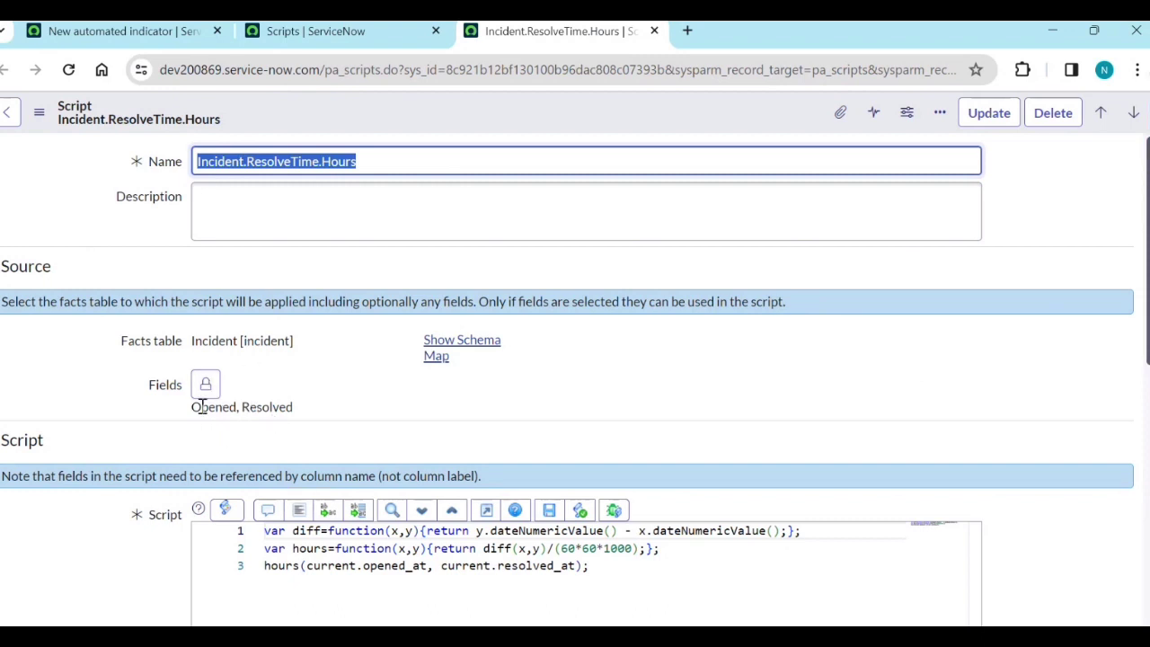
Step: Examine the Incident.ResolveTime.Hours record's source fields, the code that calculates the hours, and the script name
scroll(274, 406, "down", 1)
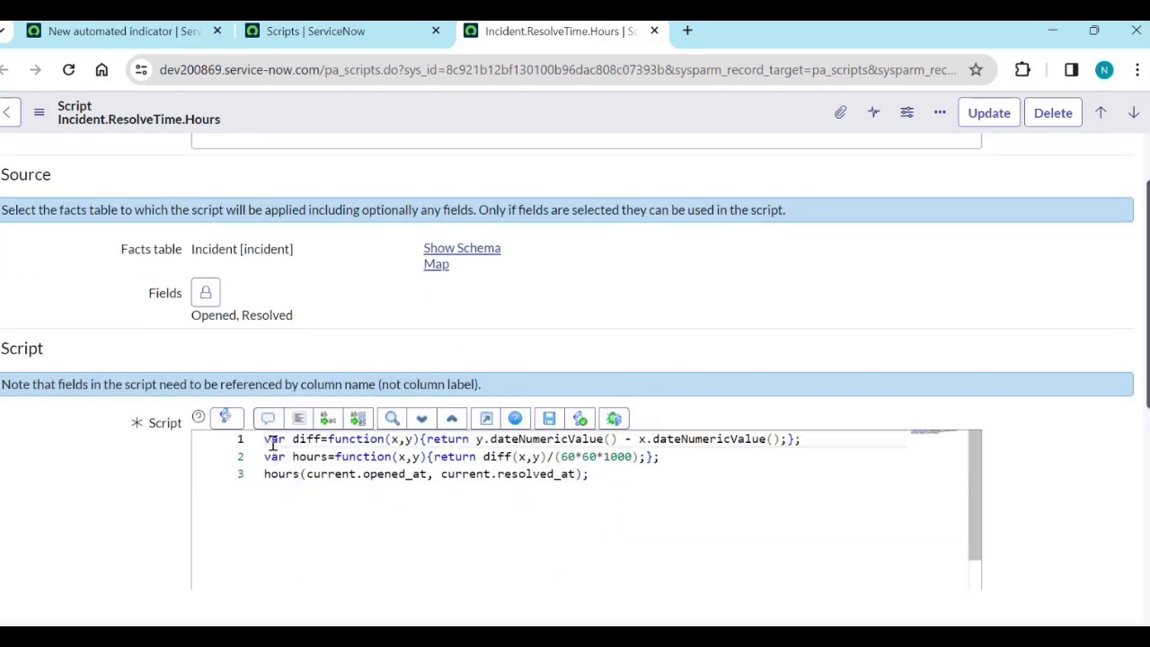
mouse_move(268, 474)
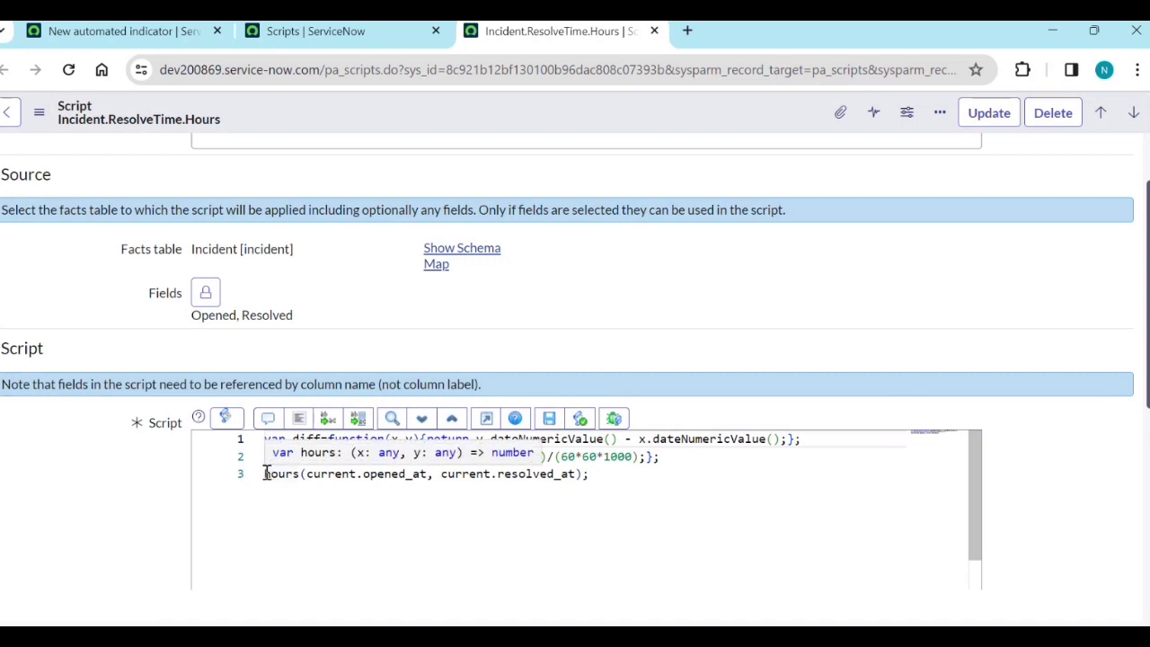
left_click_drag(265, 474, 611, 477)
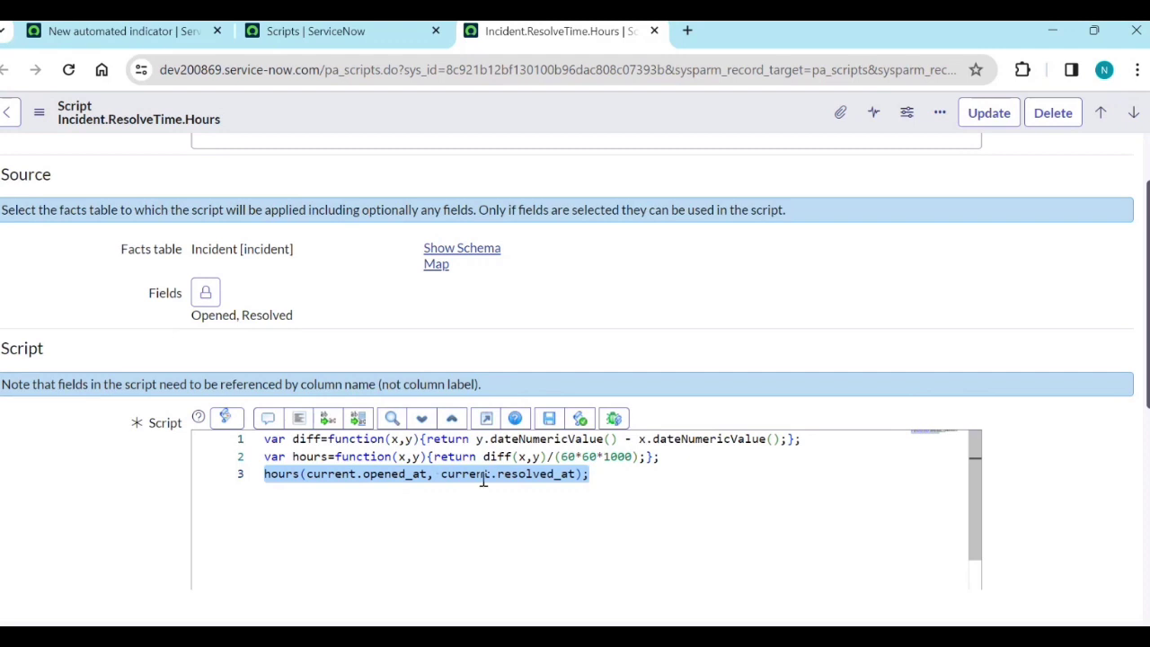
mouse_move(375, 442)
mouse_move(338, 475)
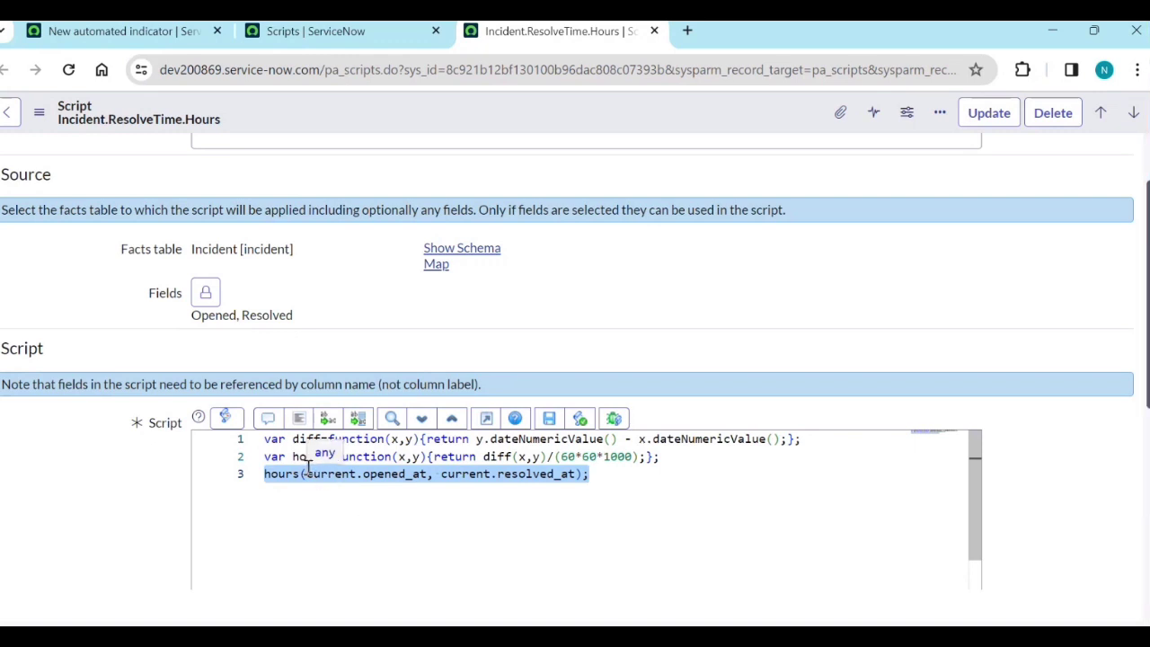
mouse_move(404, 463)
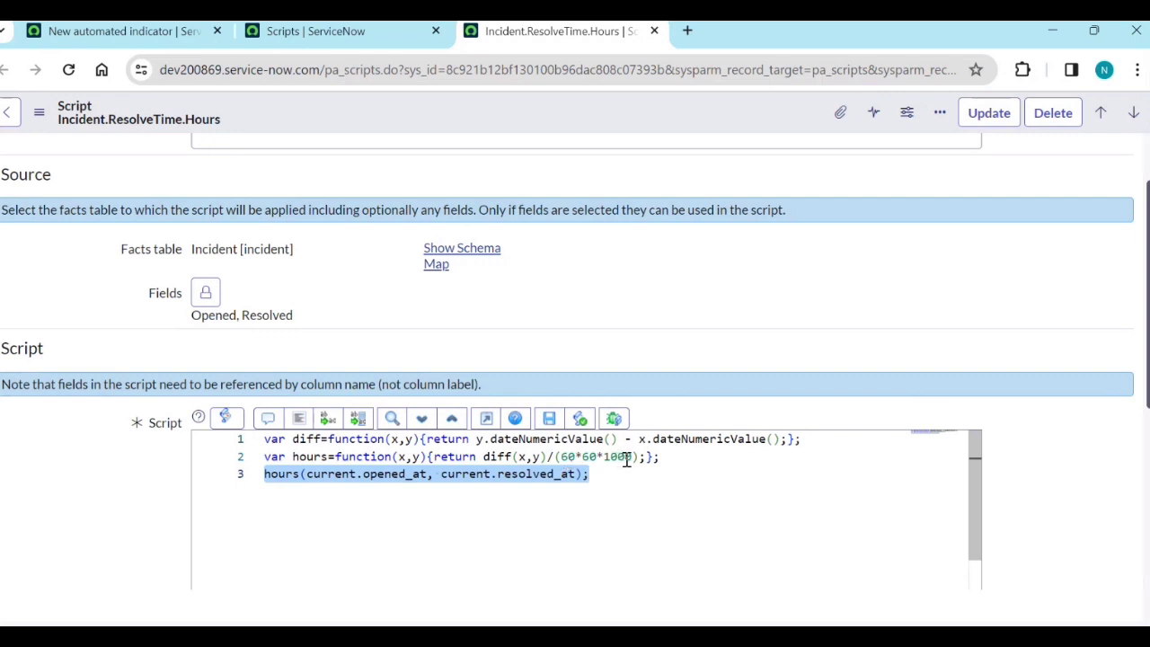
scroll(652, 338, "up", 1)
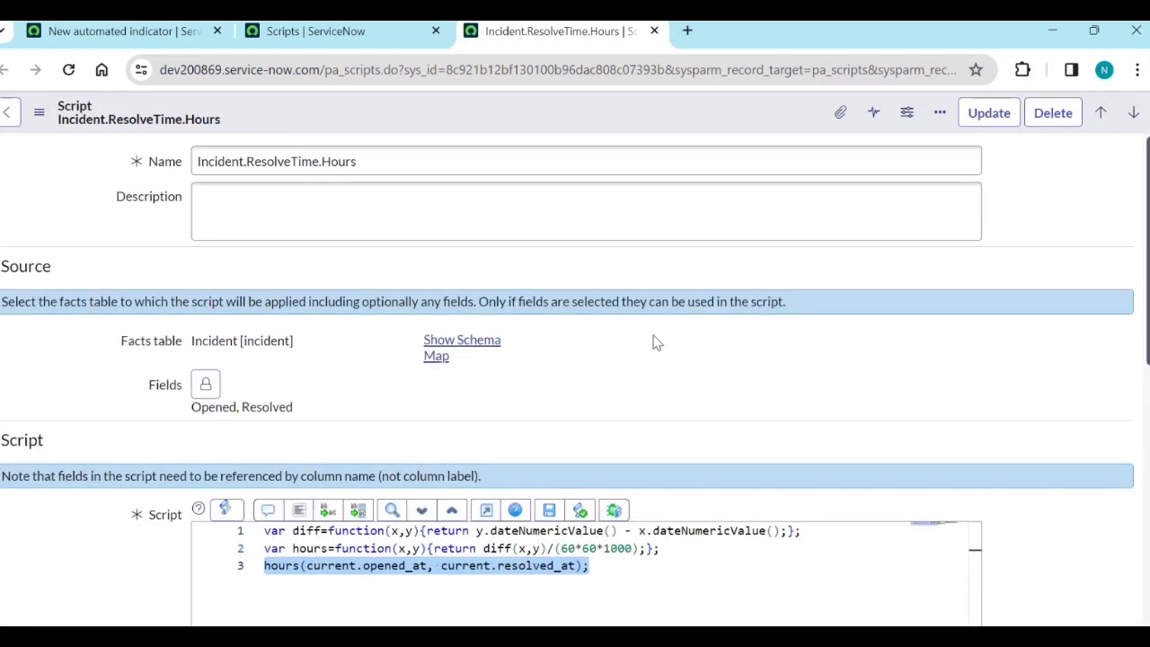
left_click(357, 156)
left_click_drag(356, 156, 195, 154)
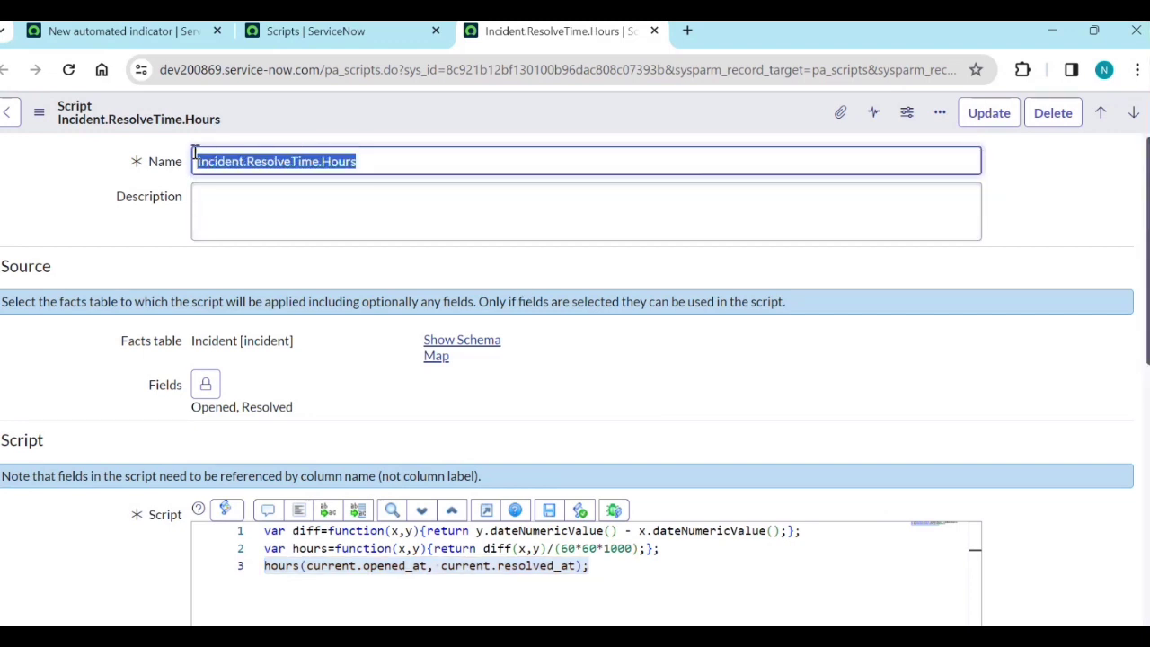
Step: Return to the indicator wizard, preview the records for the Incidents.Closed source, and close the preview
left_click(270, 34)
left_click(120, 30)
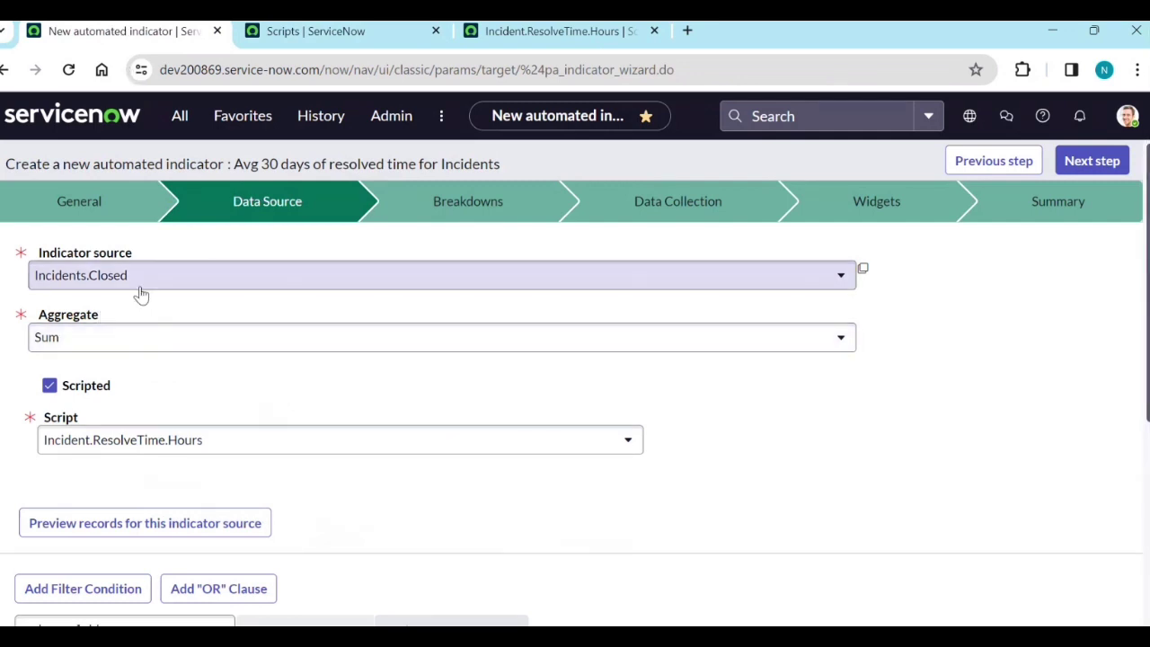
scroll(242, 408, "down", 1)
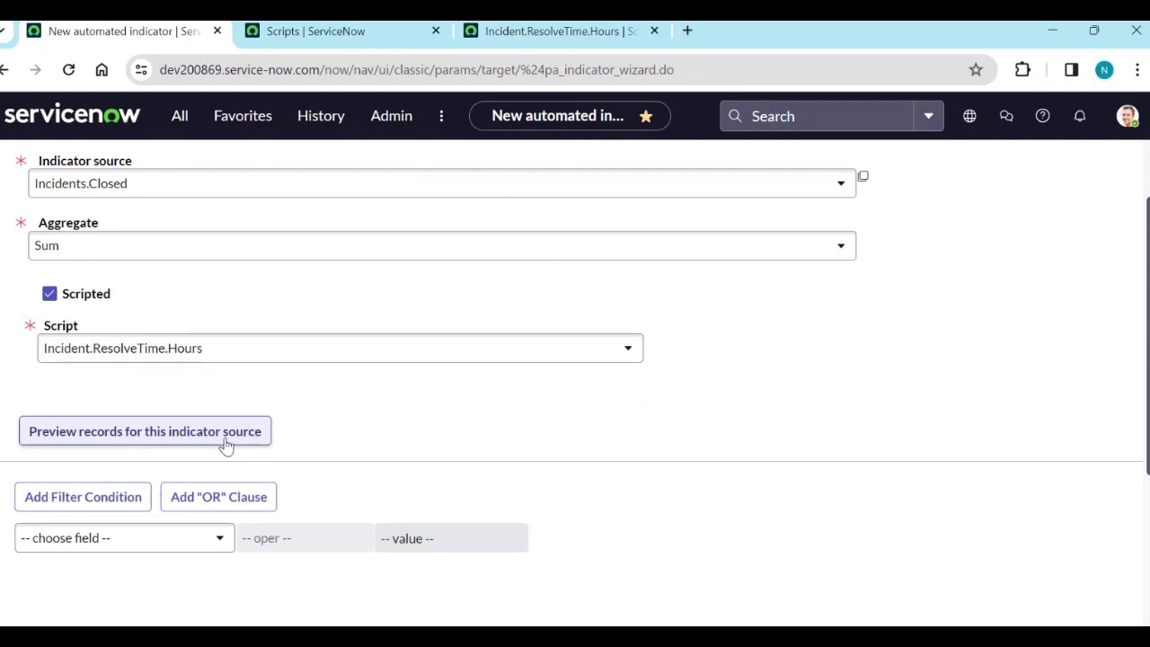
left_click(227, 442)
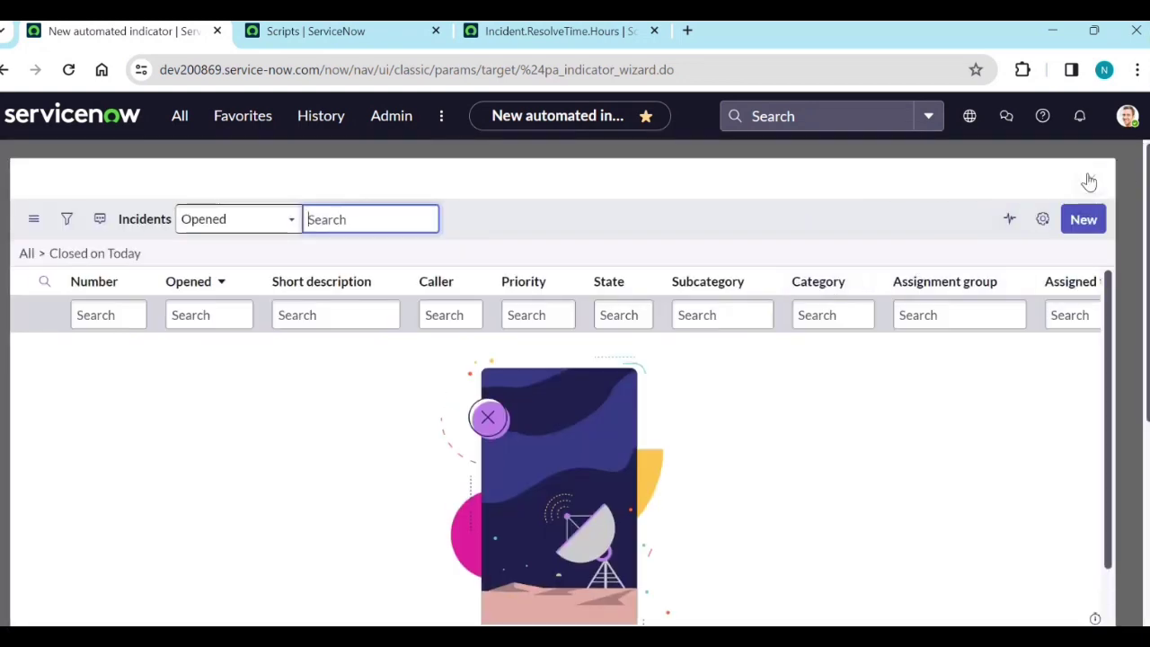
left_click(1091, 179)
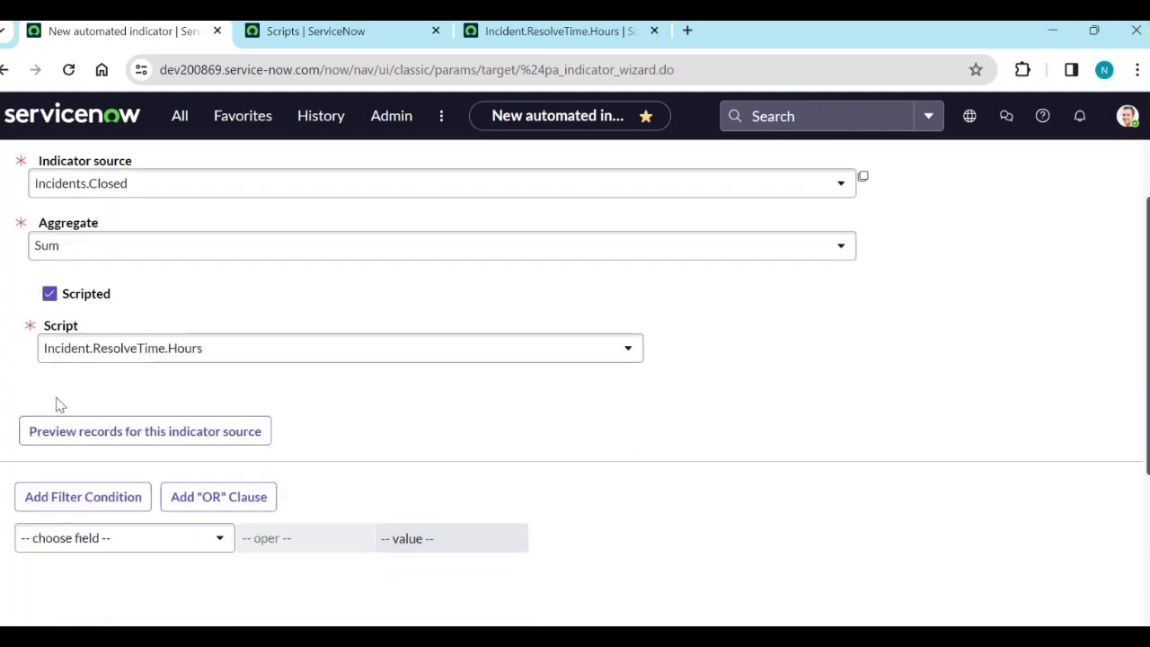
Step: Recheck the indicator's General settings and advance the wizard through Data Source to the Breakdowns stage
scroll(56, 403, "down", 1)
scroll(70, 304, "down", 3)
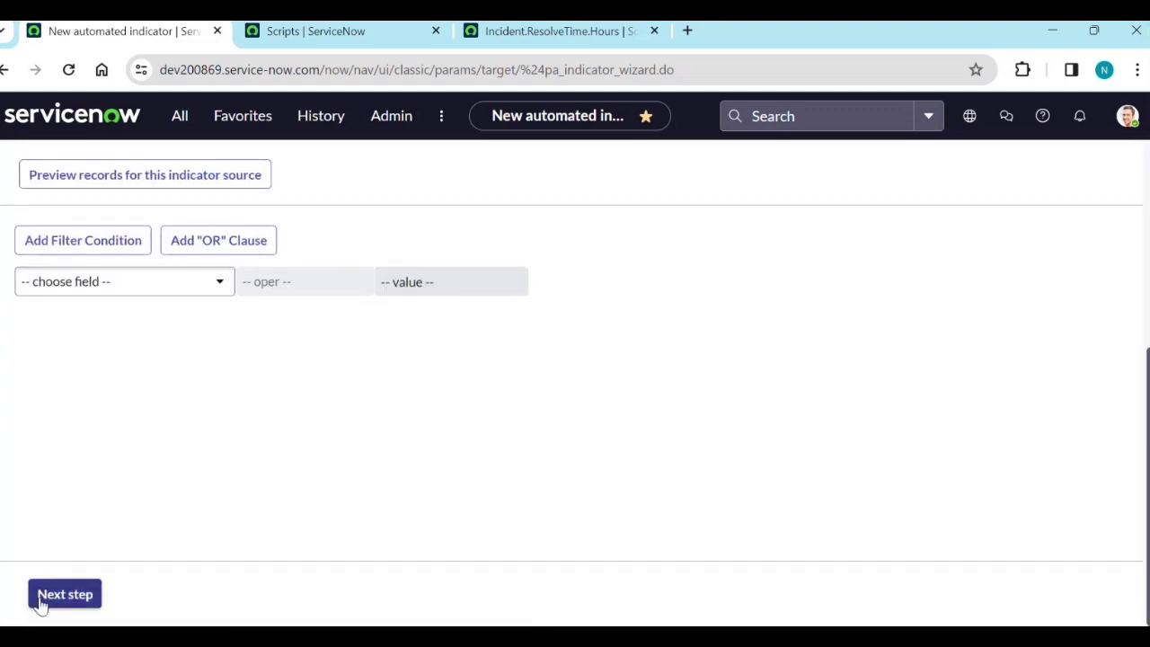
scroll(122, 558, "up", 4)
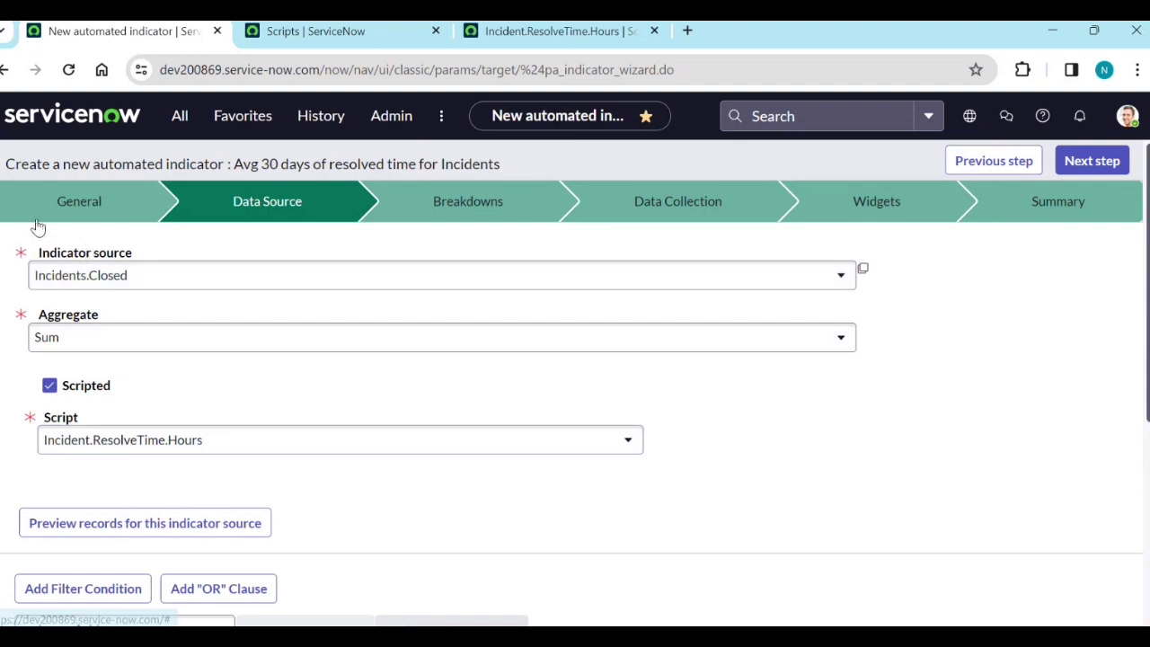
left_click(996, 167)
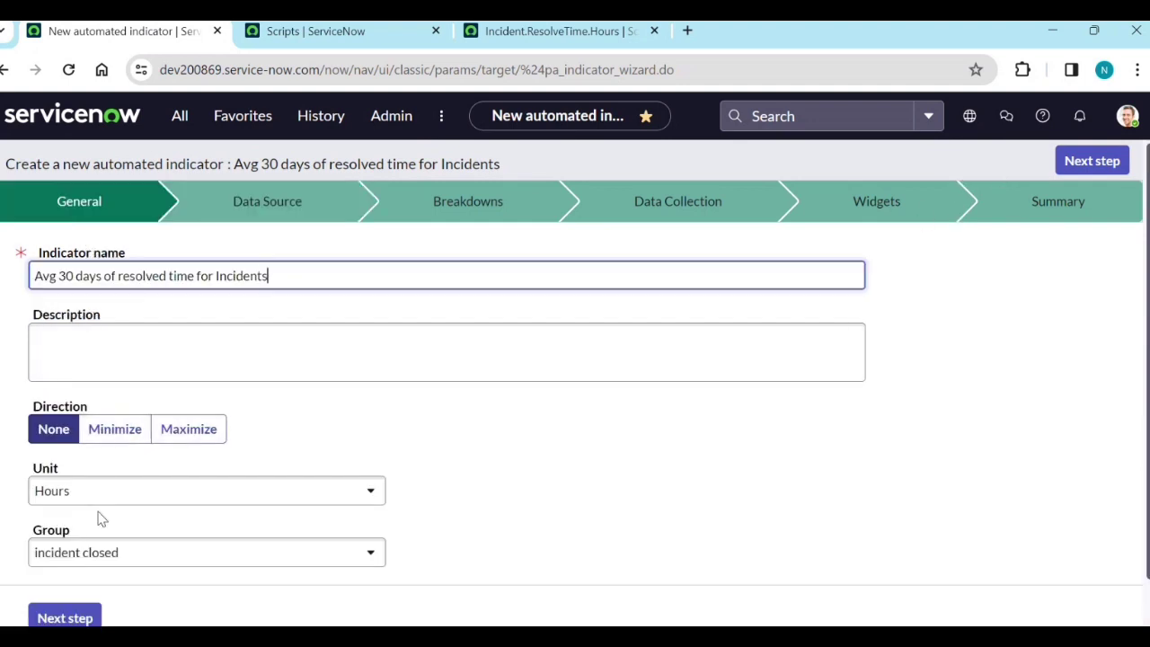
left_click(64, 618)
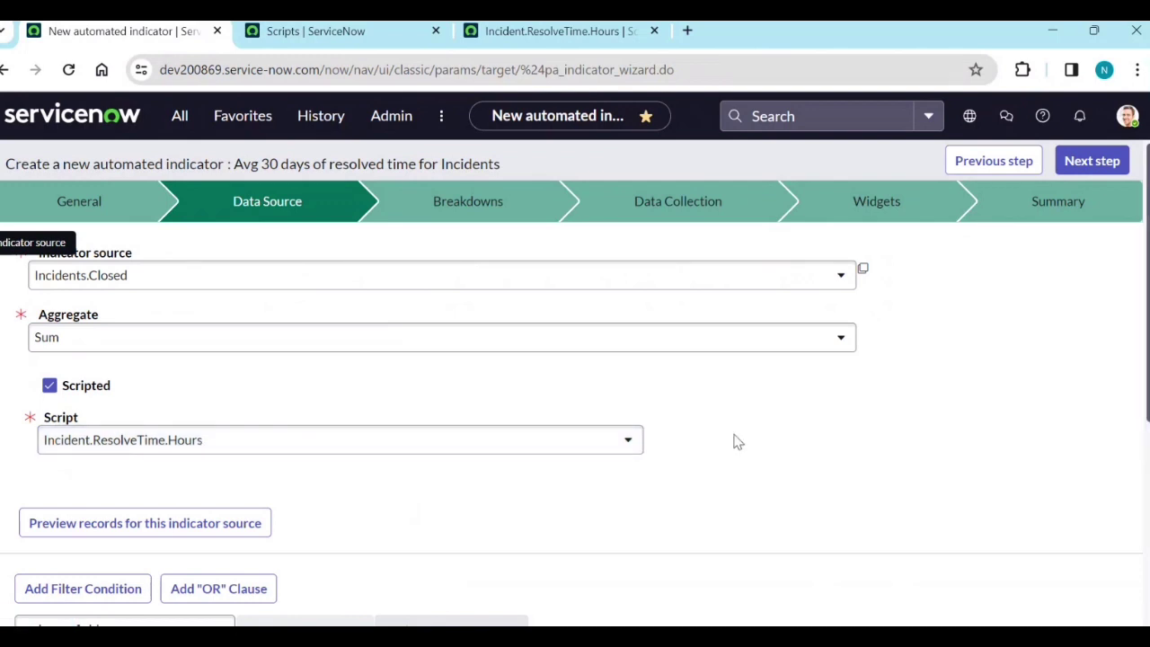
left_click(1092, 162)
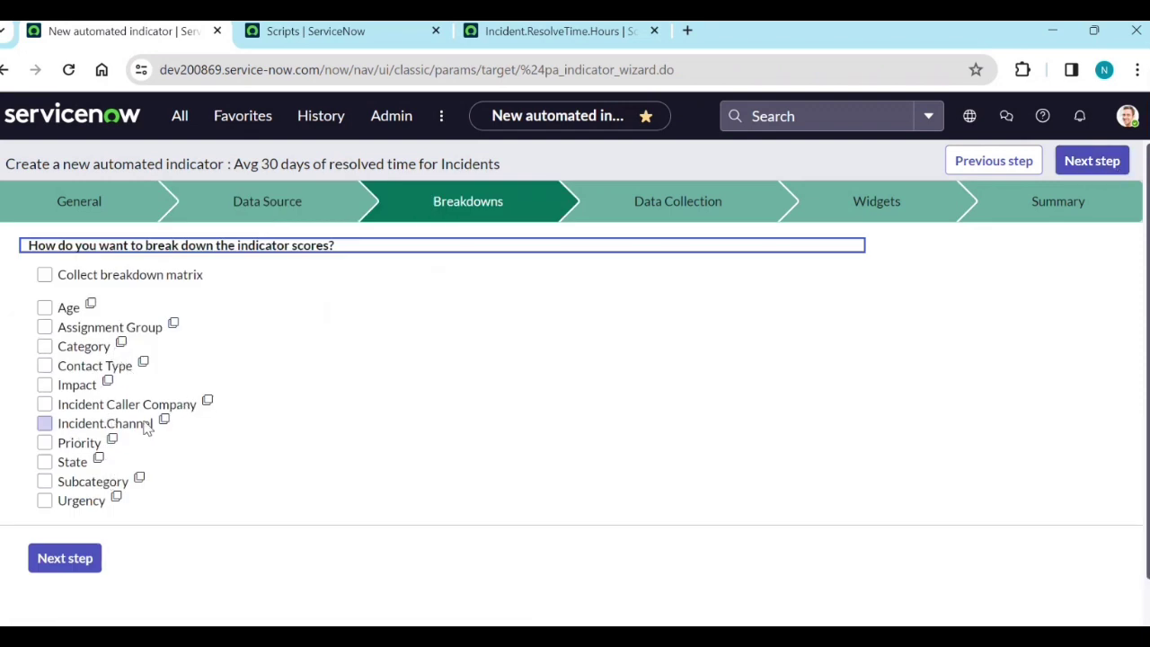
Step: Select the Priority and Incident.Channel breakdowns, checking them against the planning notes, and continue to Data Collection
left_click(45, 443)
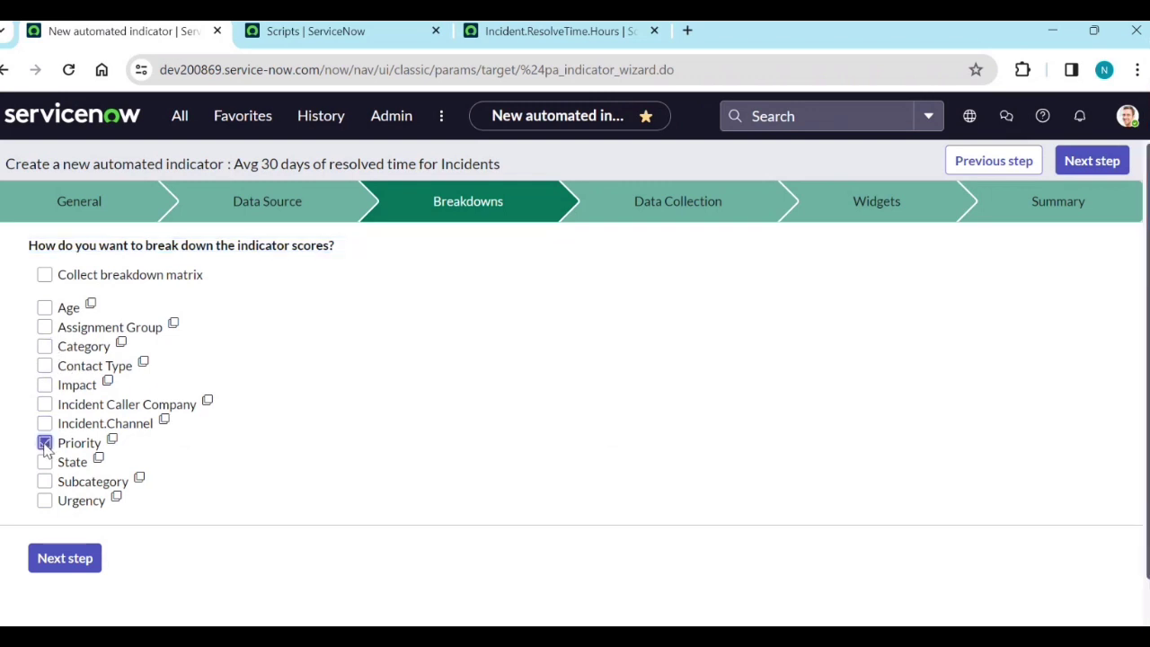
left_click(45, 425)
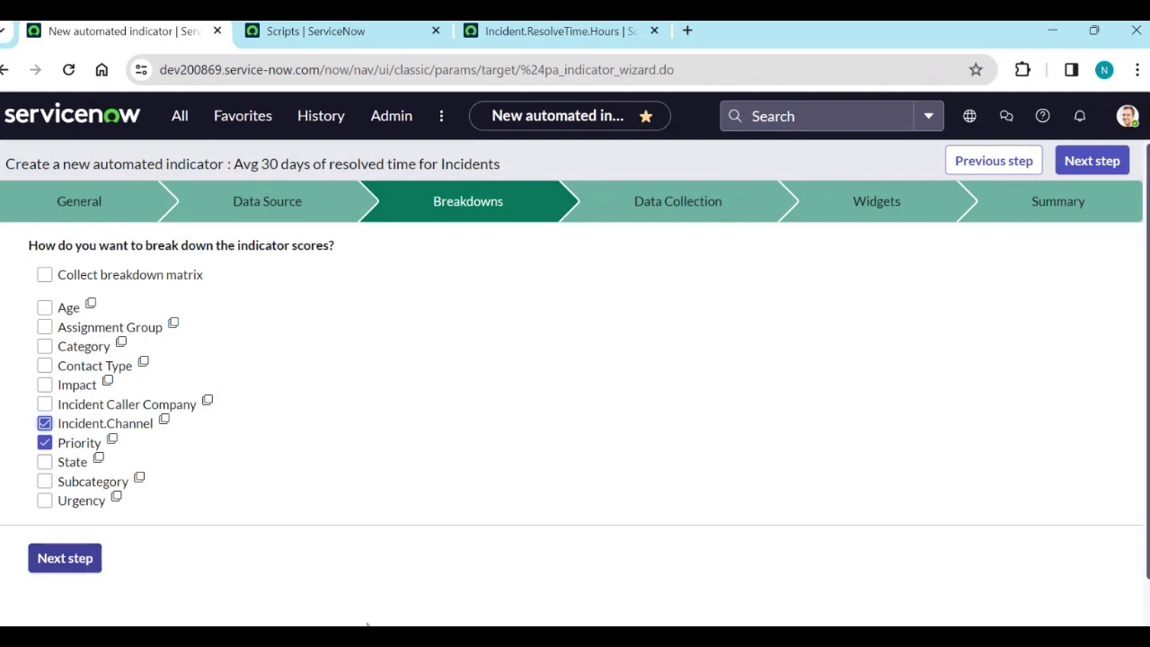
key("alt+Tab")
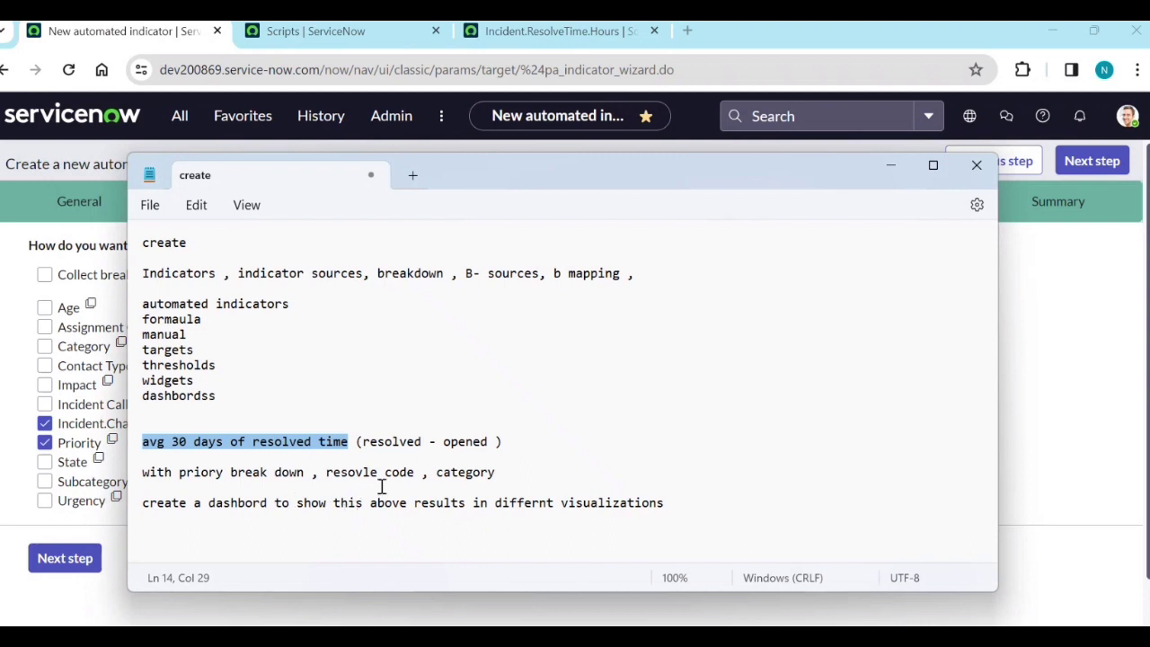
left_click_drag(415, 471, 325, 470)
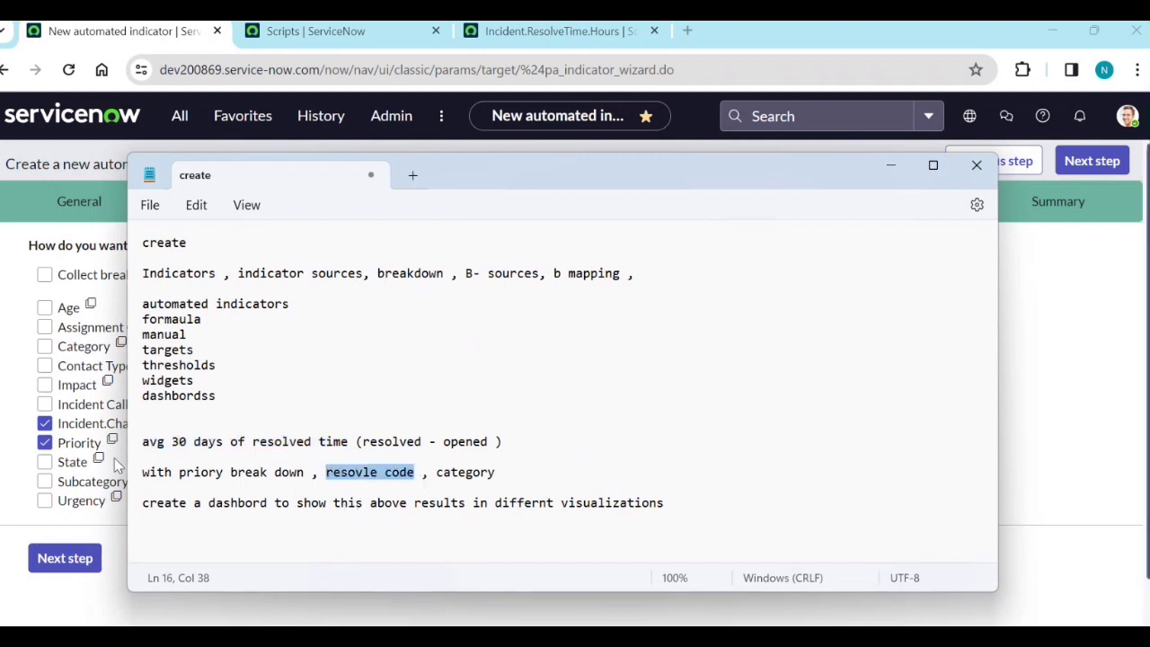
left_click(900, 167)
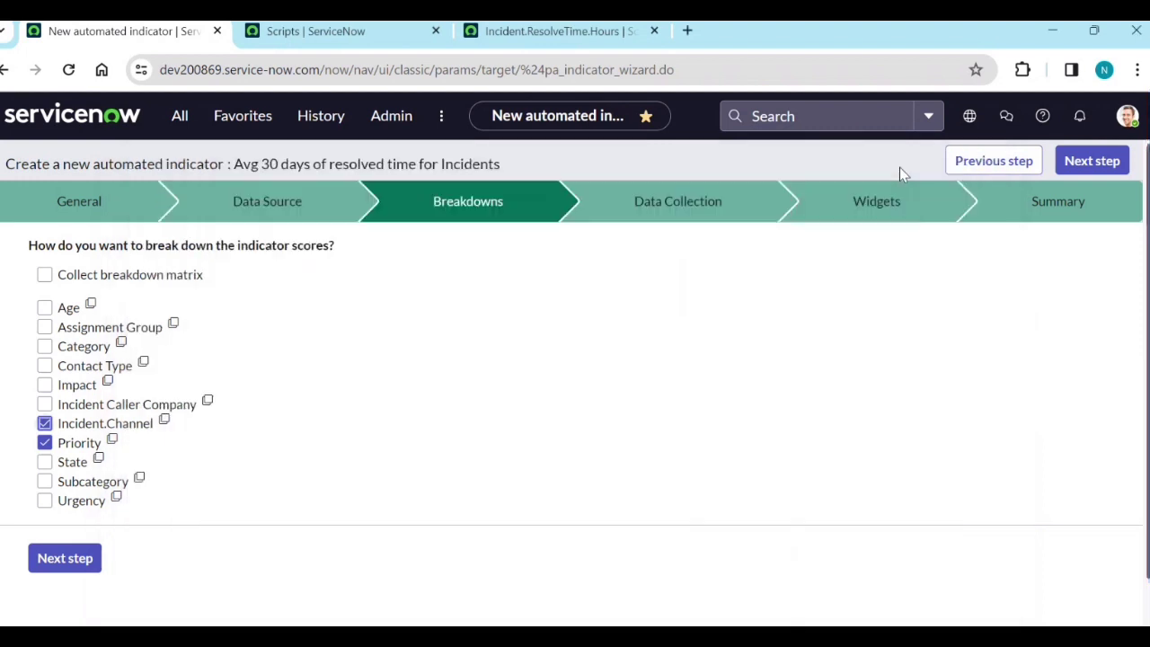
left_click(1088, 173)
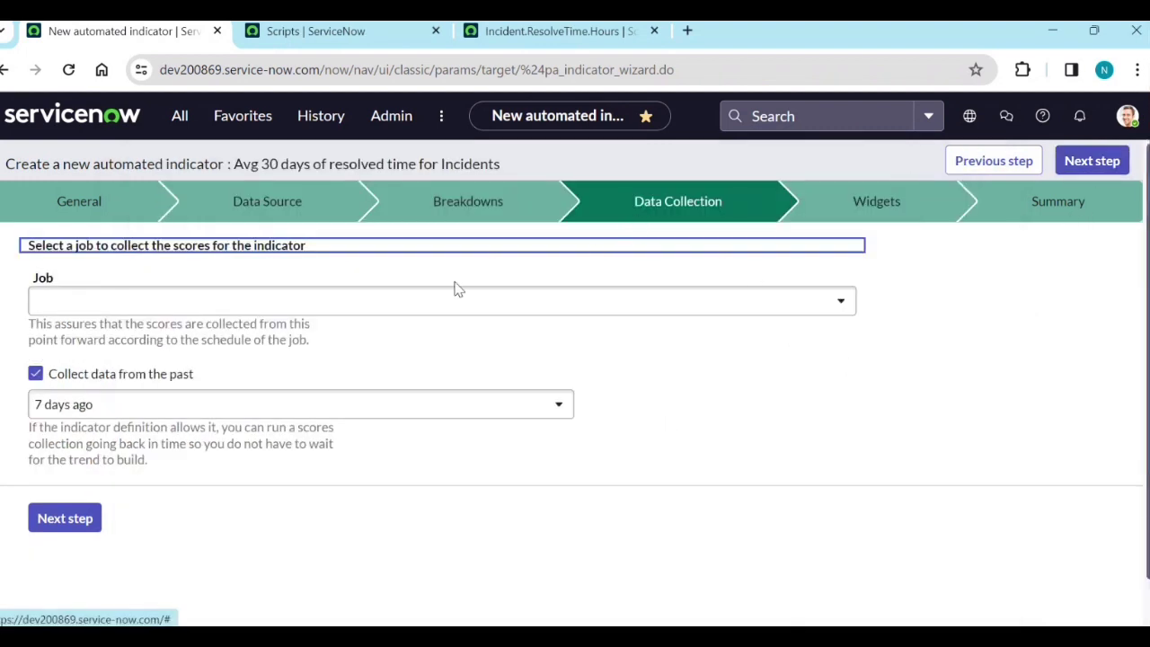
Step: Leave the collection job empty, set the past data collection to 90 days ago, and continue to Widgets
left_click(380, 307)
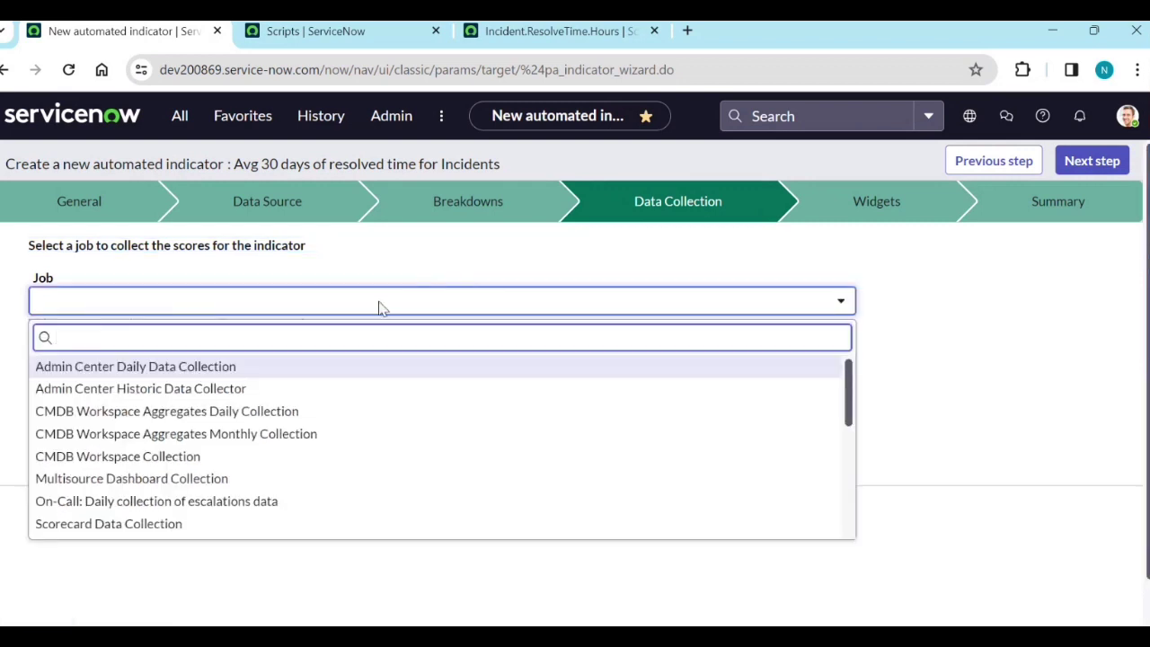
left_click(380, 308)
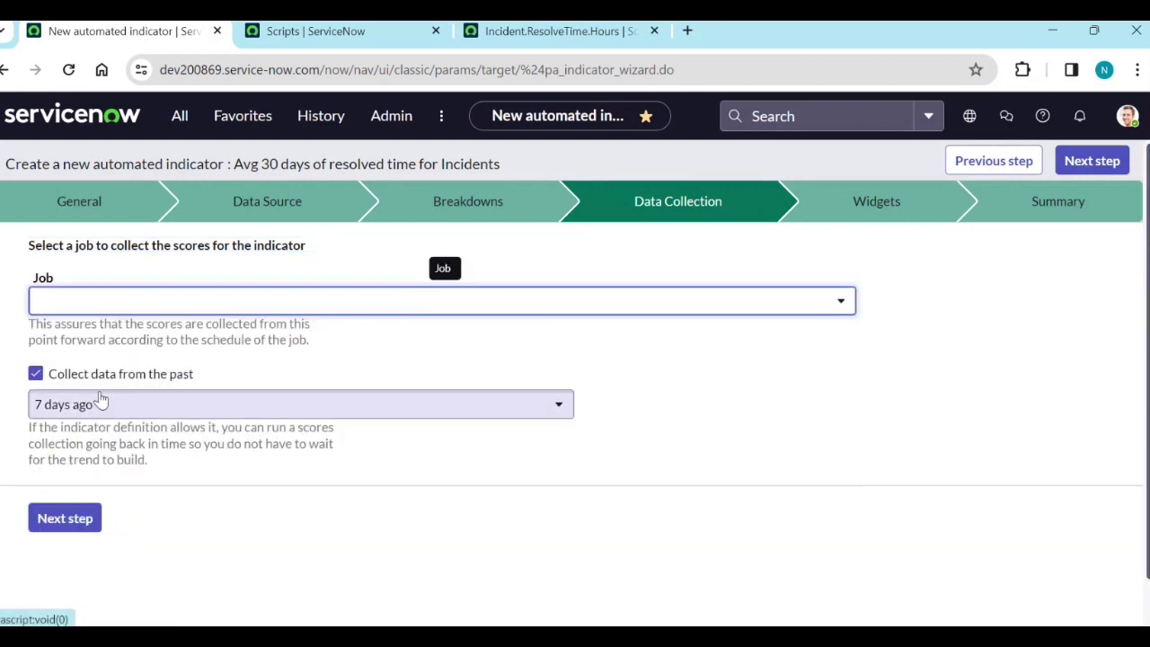
left_click(168, 409)
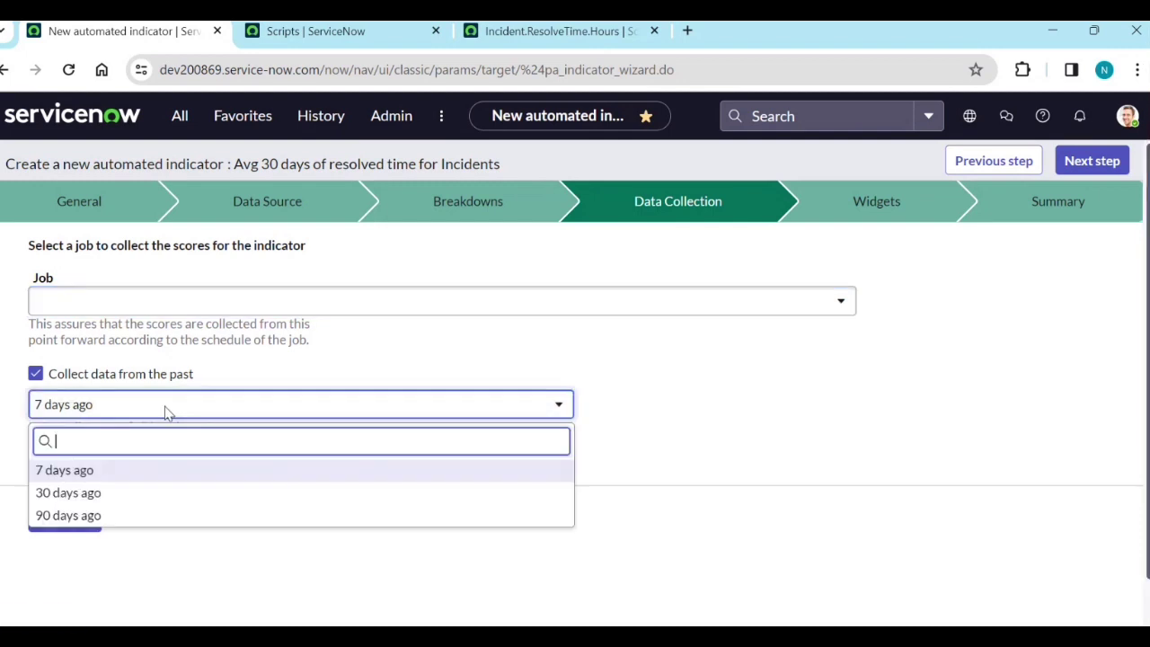
left_click(114, 517)
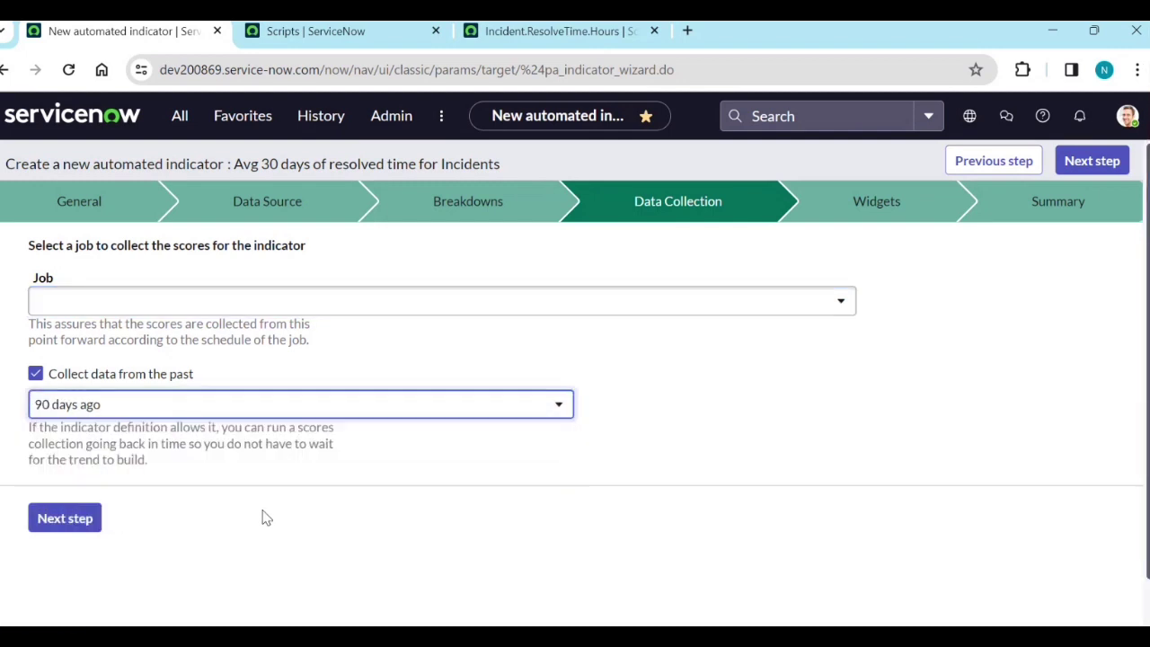
left_click(65, 519)
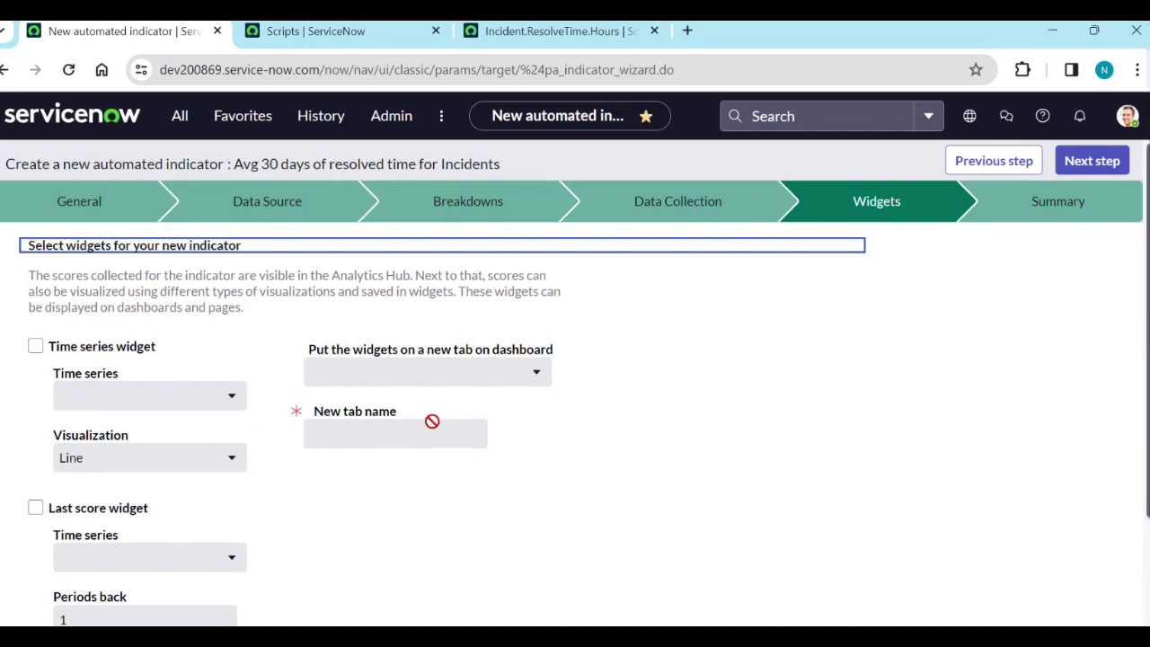
Step: Enable the Time series widget, keeping Line as its visualization
left_click(36, 347)
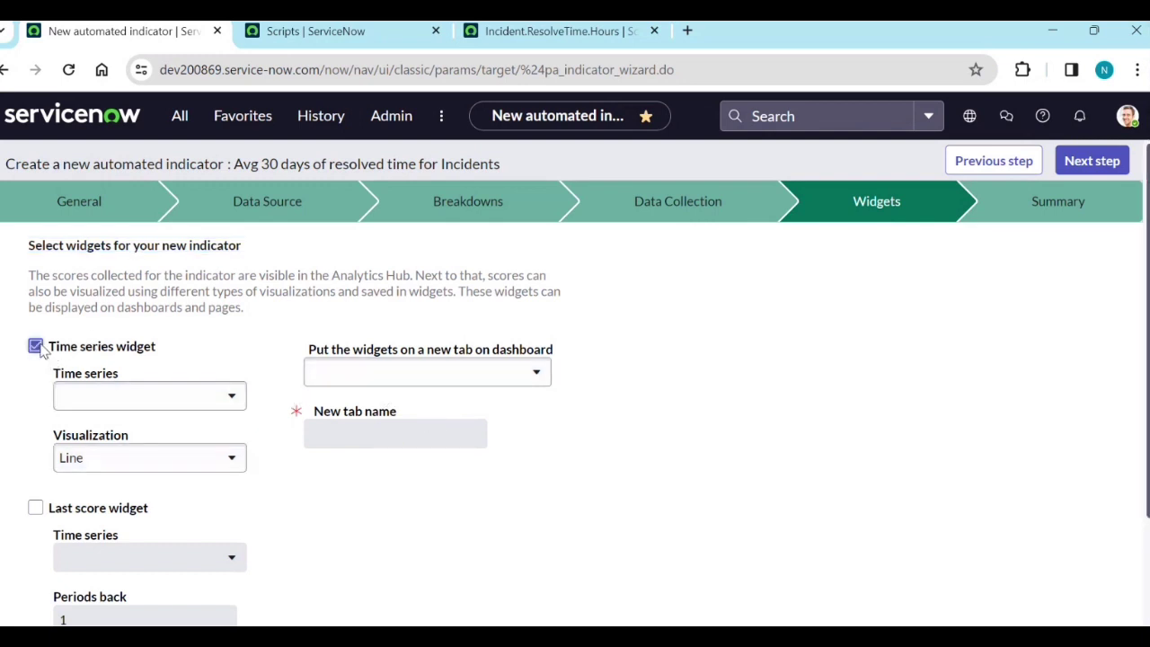
left_click(131, 452)
left_click(133, 454)
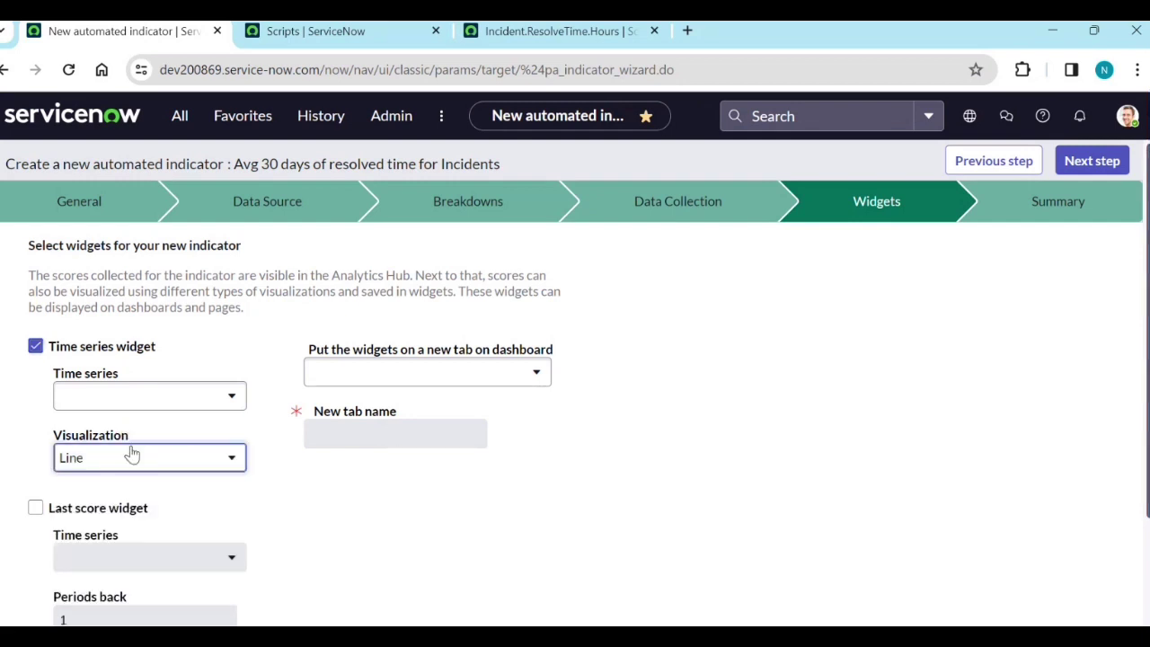
Step: Enable the Last score widget with the 30d running AVG time series, and enable the breakdown widgets
scroll(128, 488, "down", 1)
left_click(36, 417)
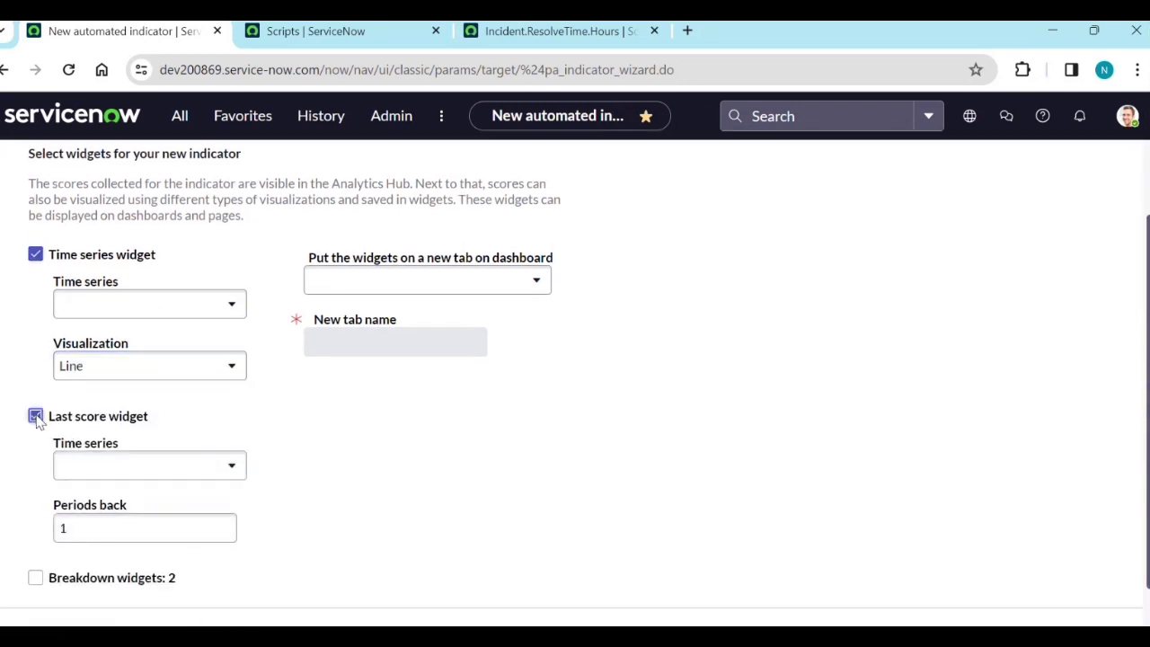
left_click(145, 474)
left_click(144, 475)
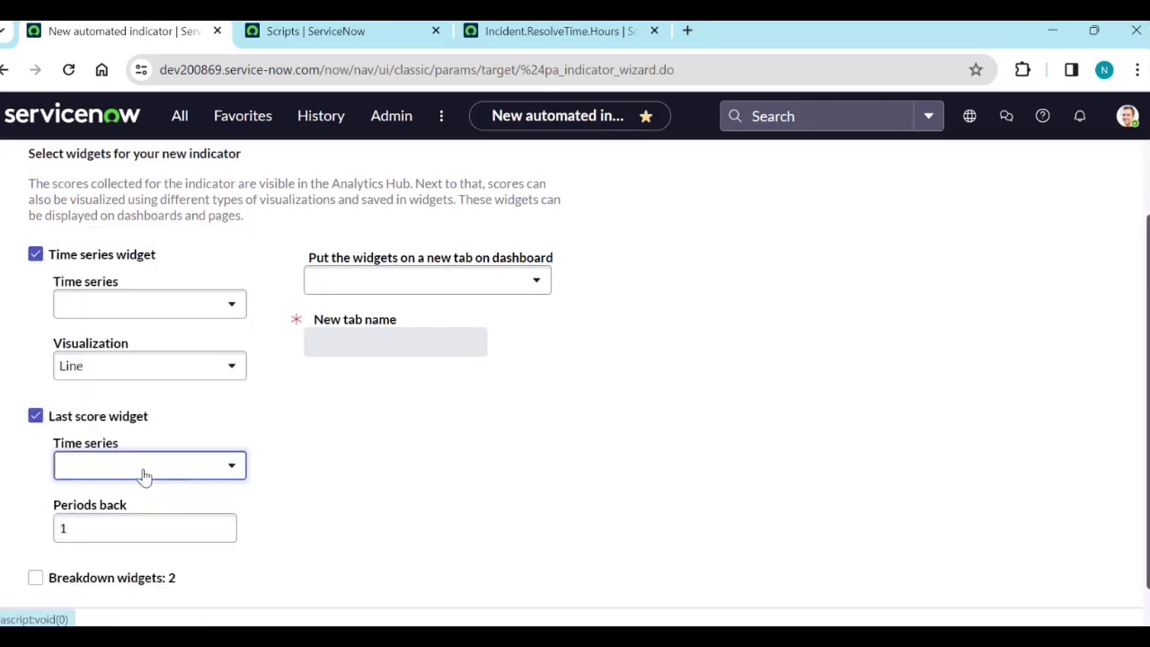
left_click(142, 475)
scroll(144, 324, "down", 1)
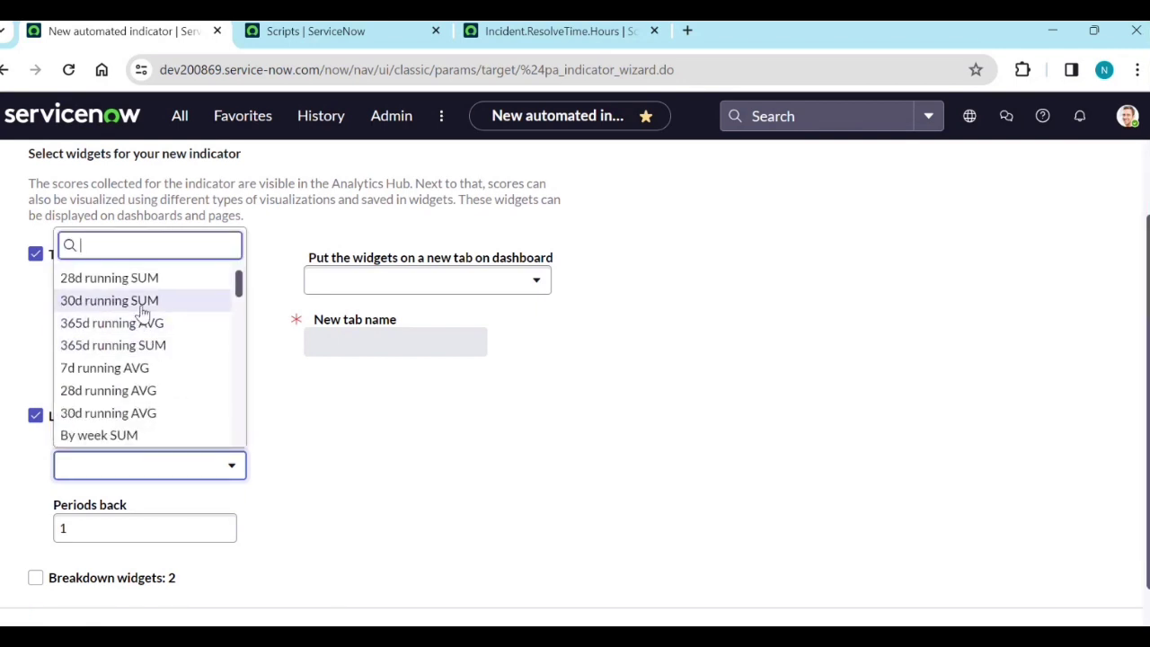
scroll(142, 324, "down", 3)
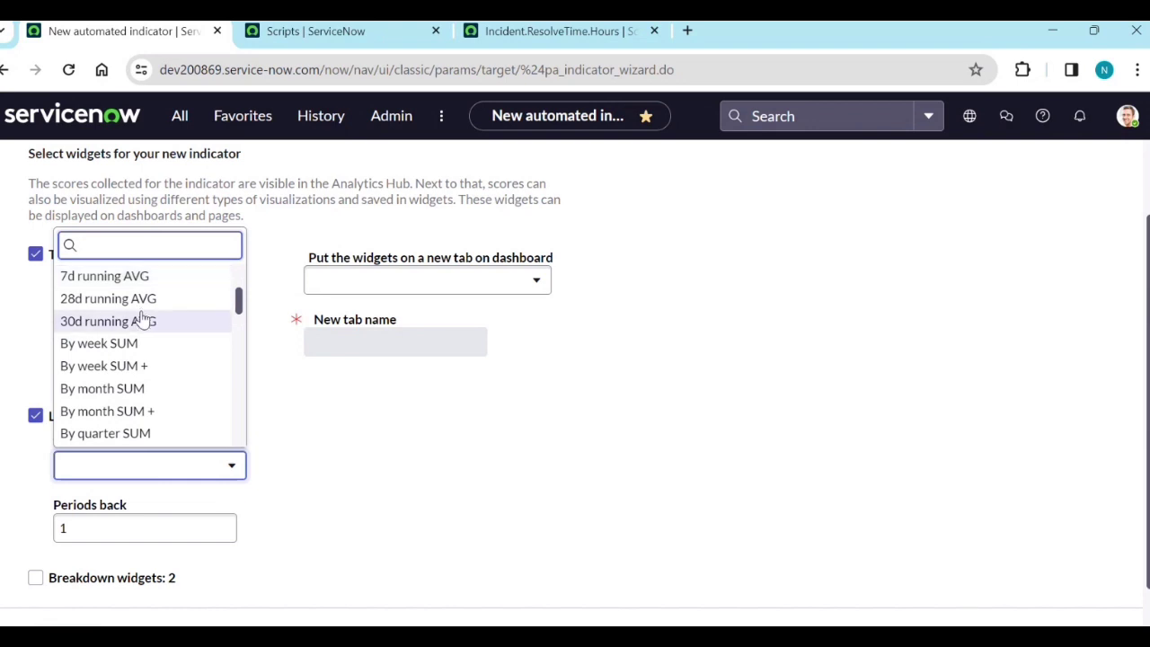
scroll(142, 342, "down", 8)
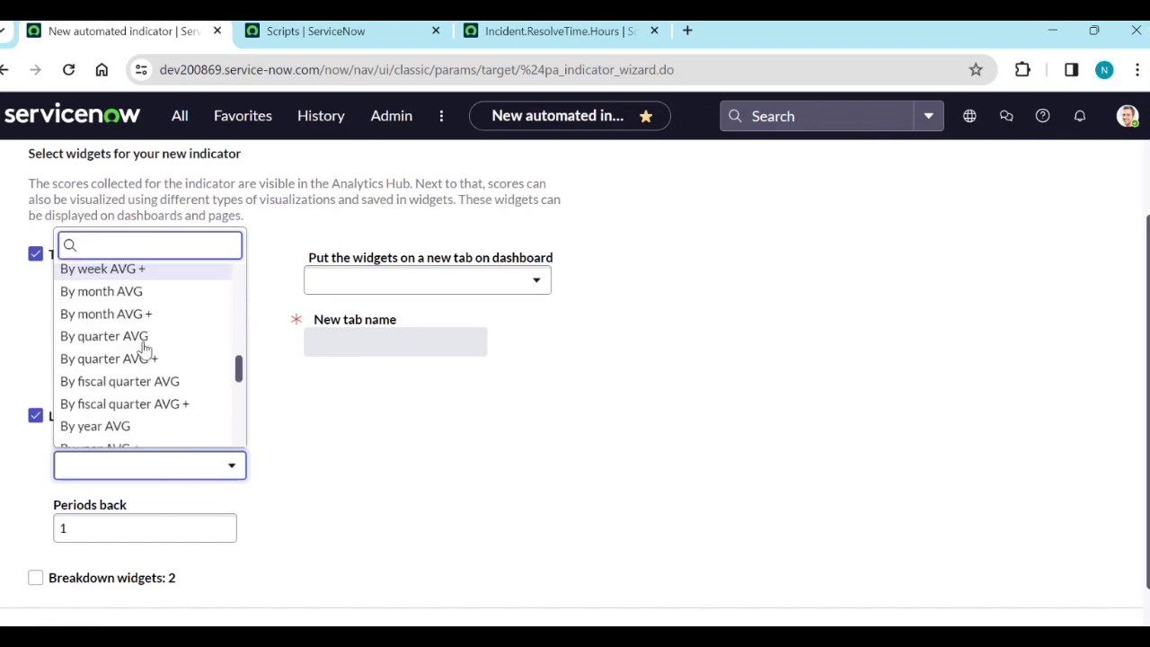
scroll(144, 359, "up", 15)
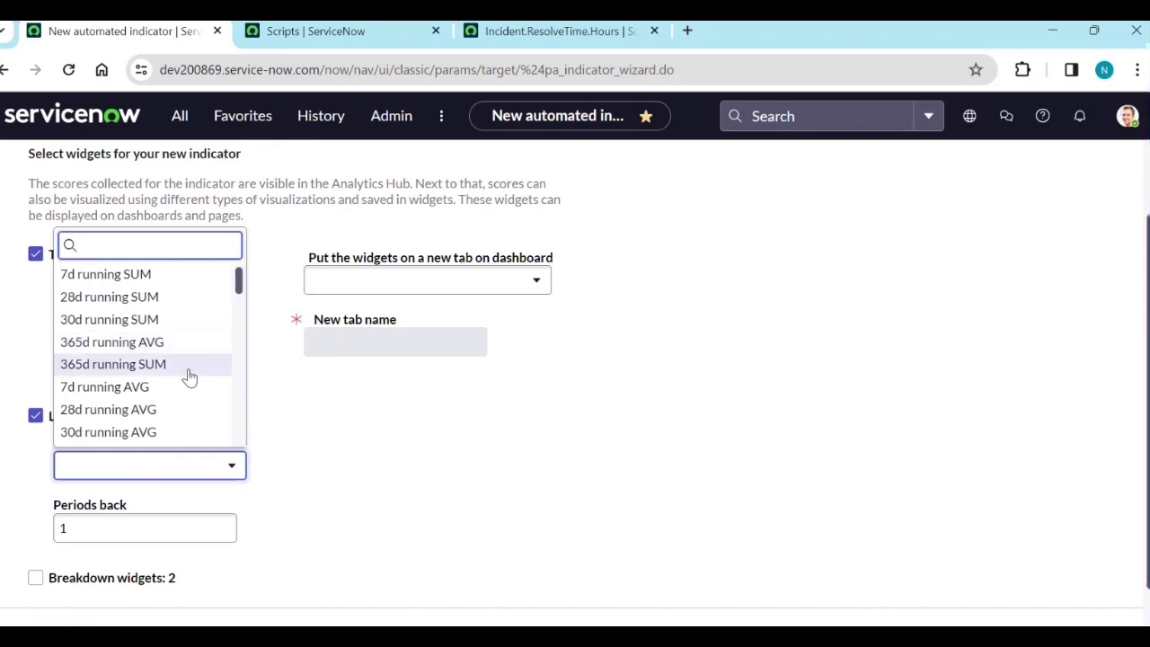
left_click(174, 432)
scroll(359, 495, "down", 1)
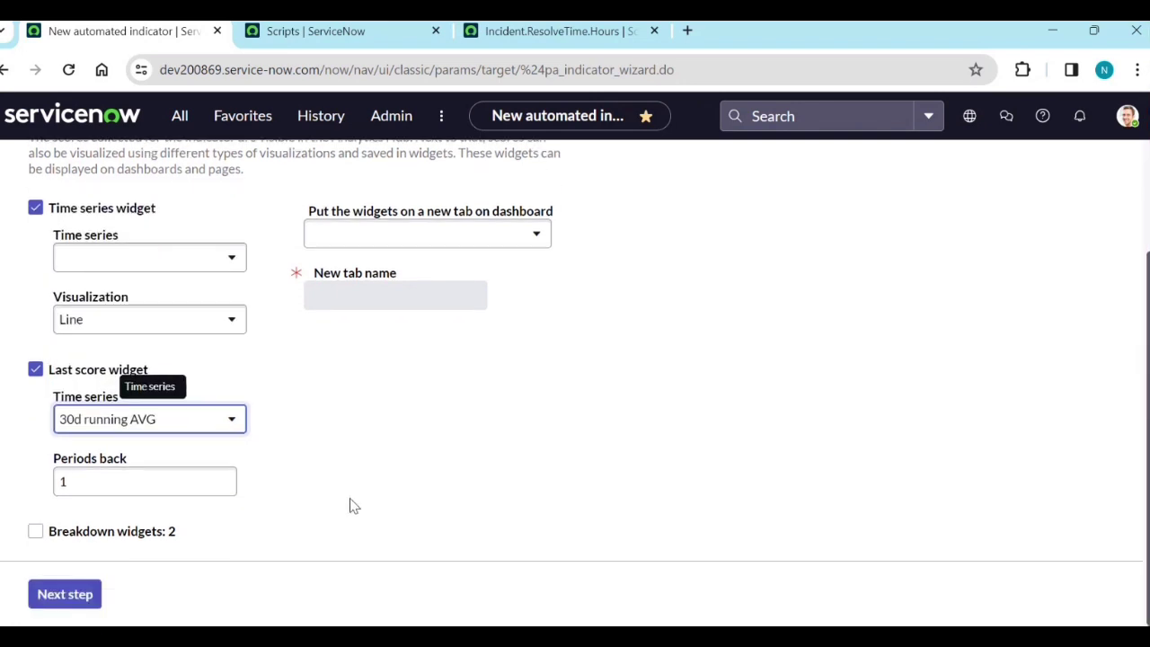
left_click(36, 532)
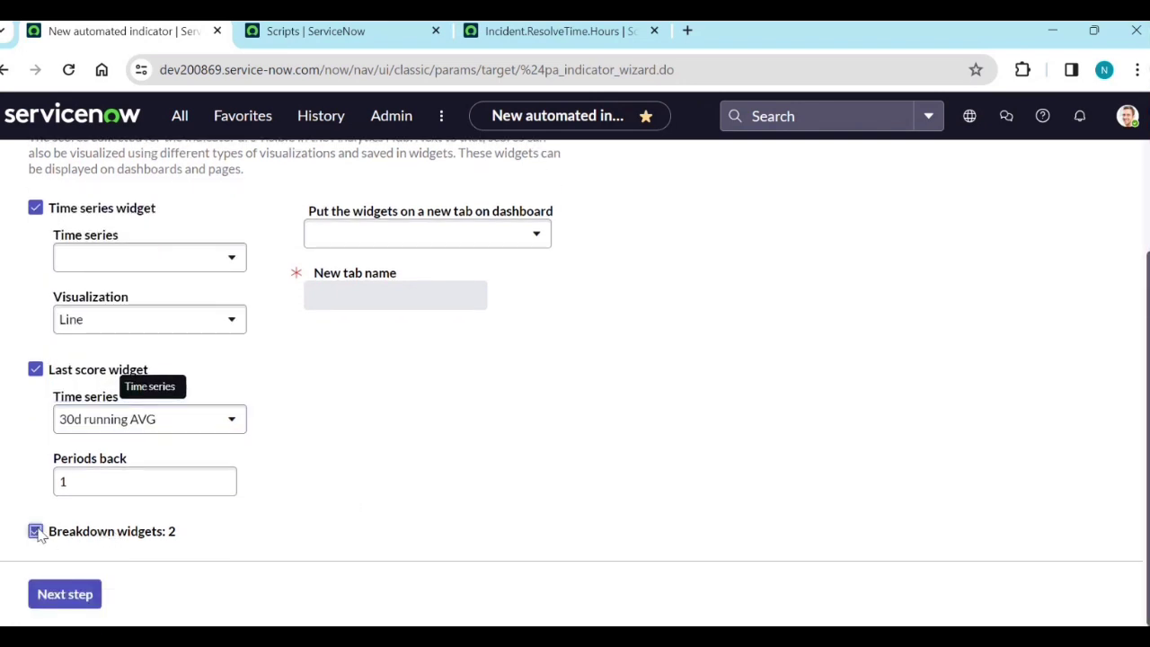
Step: Put the widgets on a new tab named SD on the Incident Overview dashboard
scroll(456, 403, "up", 3)
left_click(467, 376)
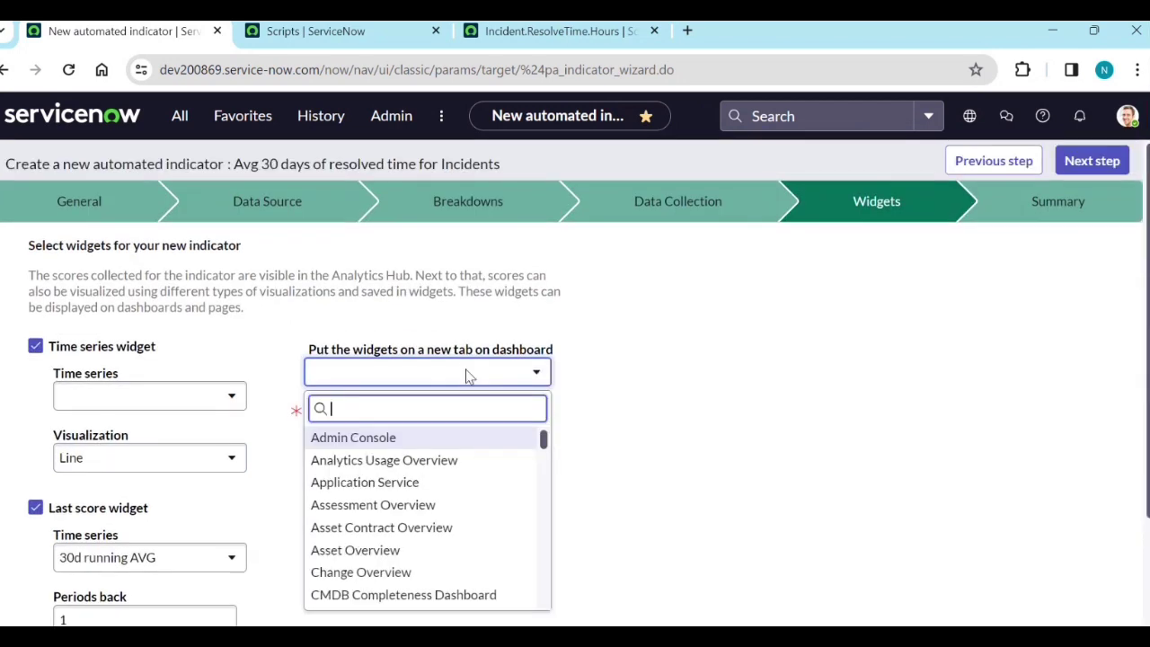
scroll(452, 501, "down", 5)
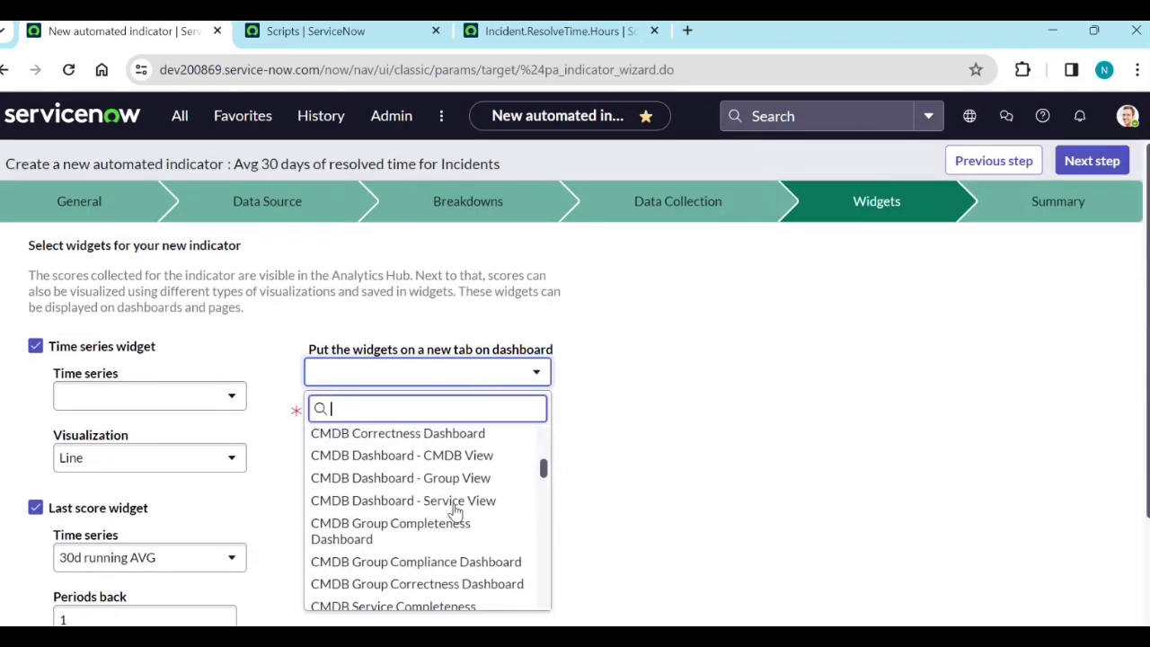
left_click(644, 455)
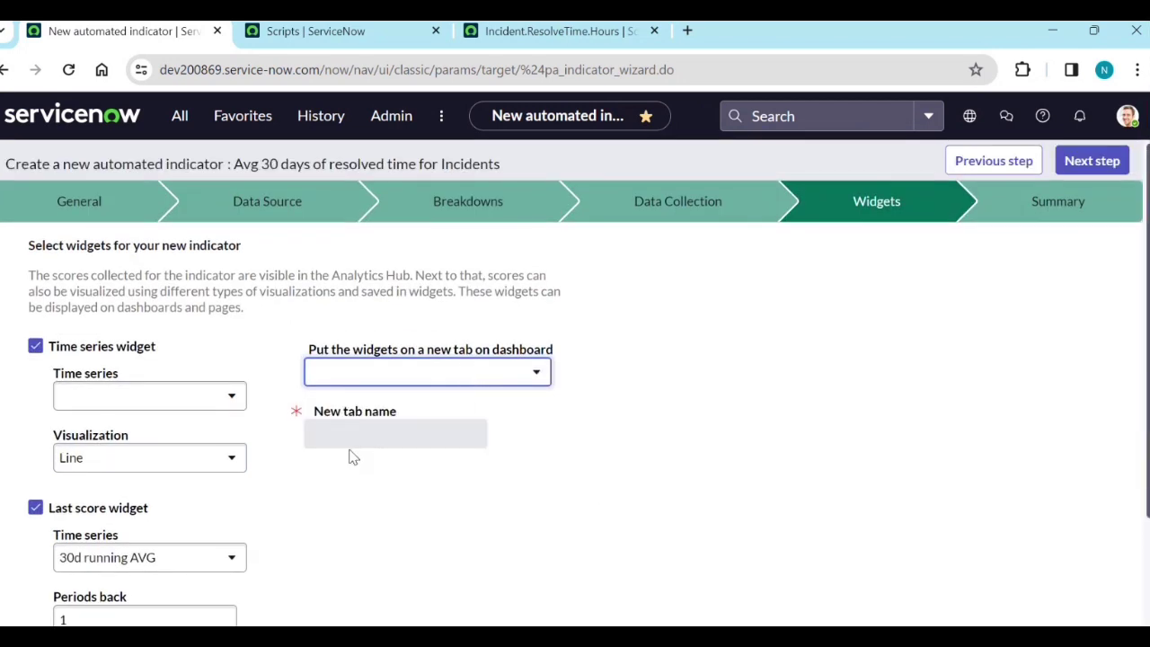
left_click(540, 376)
scroll(495, 521, "down", 15)
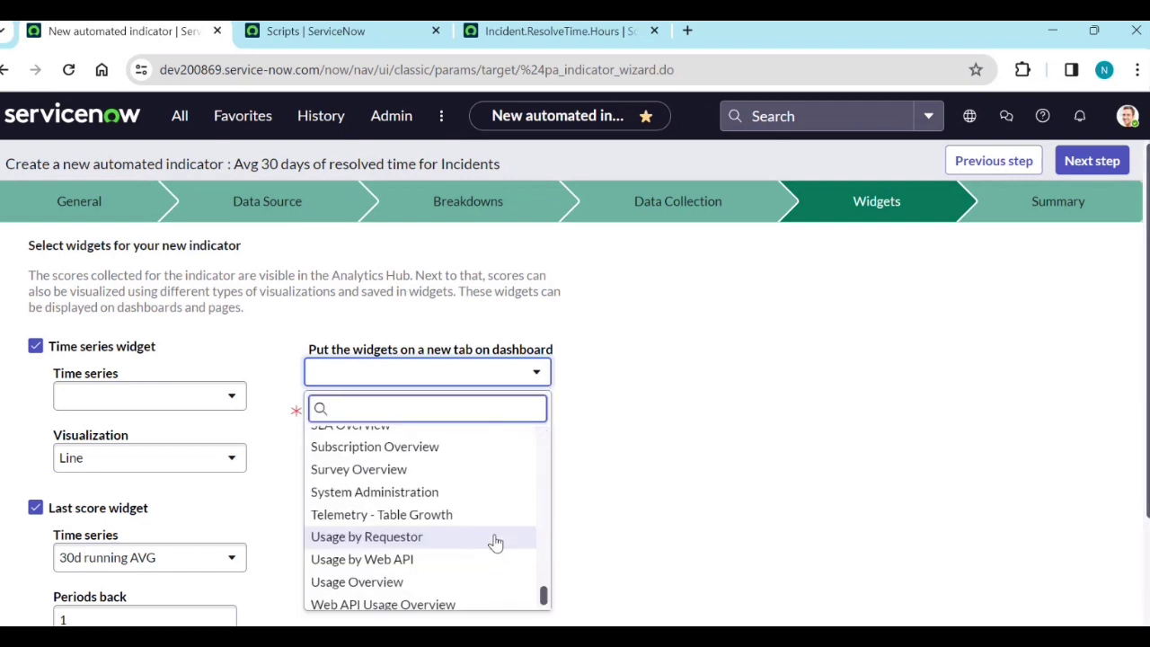
scroll(413, 565, "up", 3)
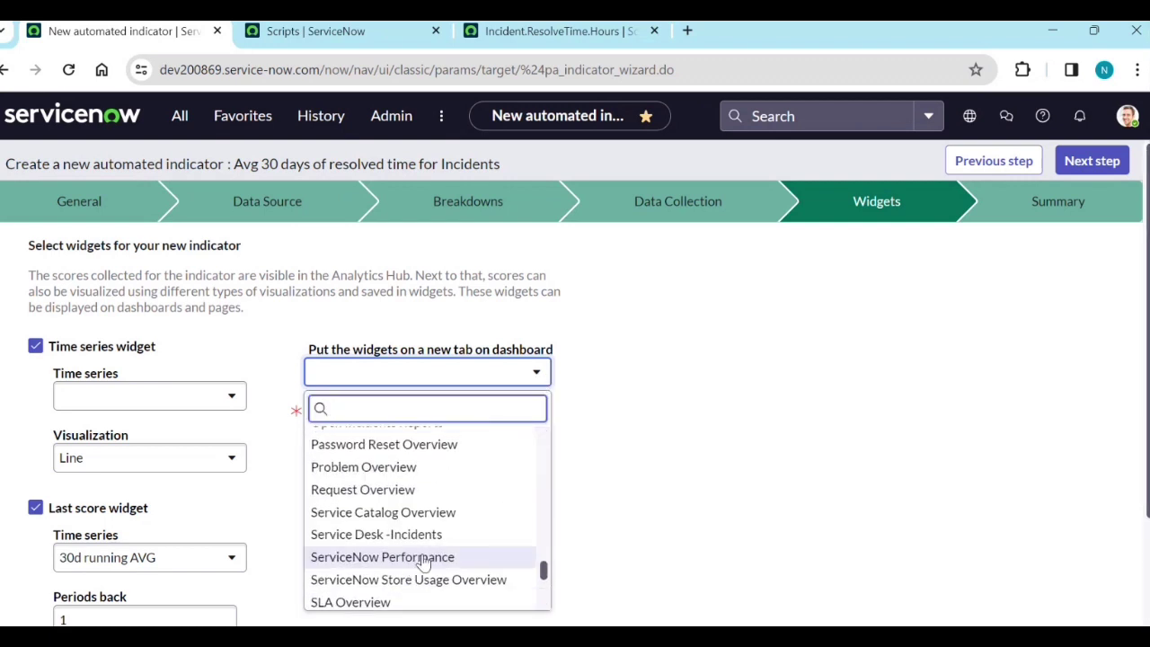
scroll(425, 561, "up", 1)
scroll(424, 555, "up", 4)
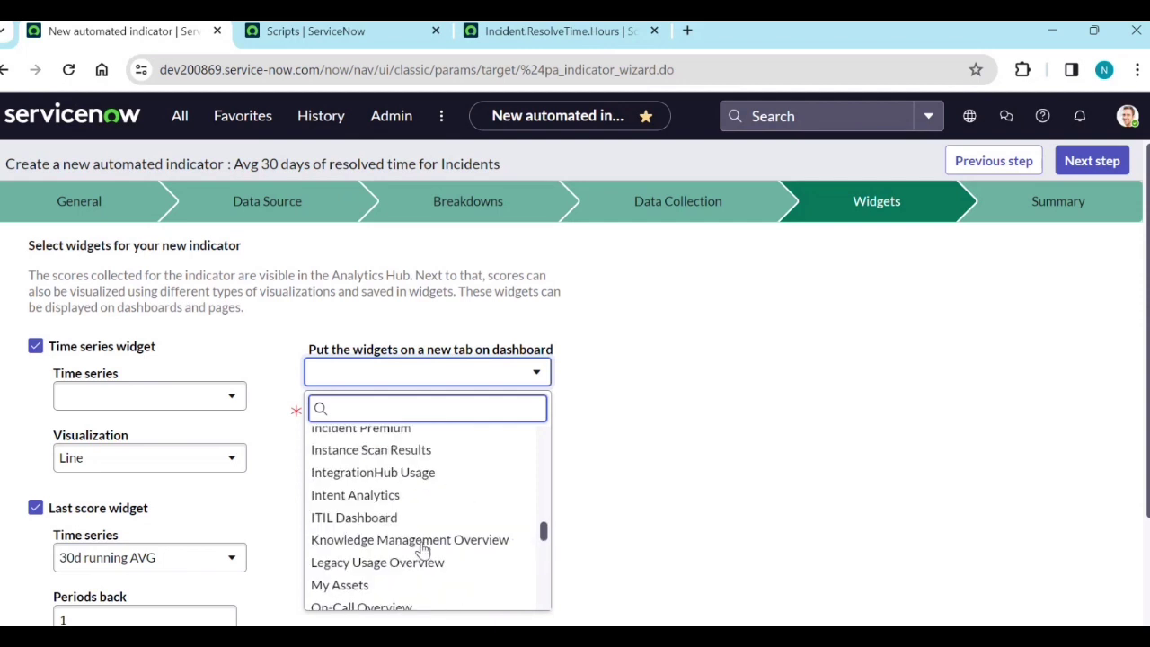
scroll(422, 548, "up", 2)
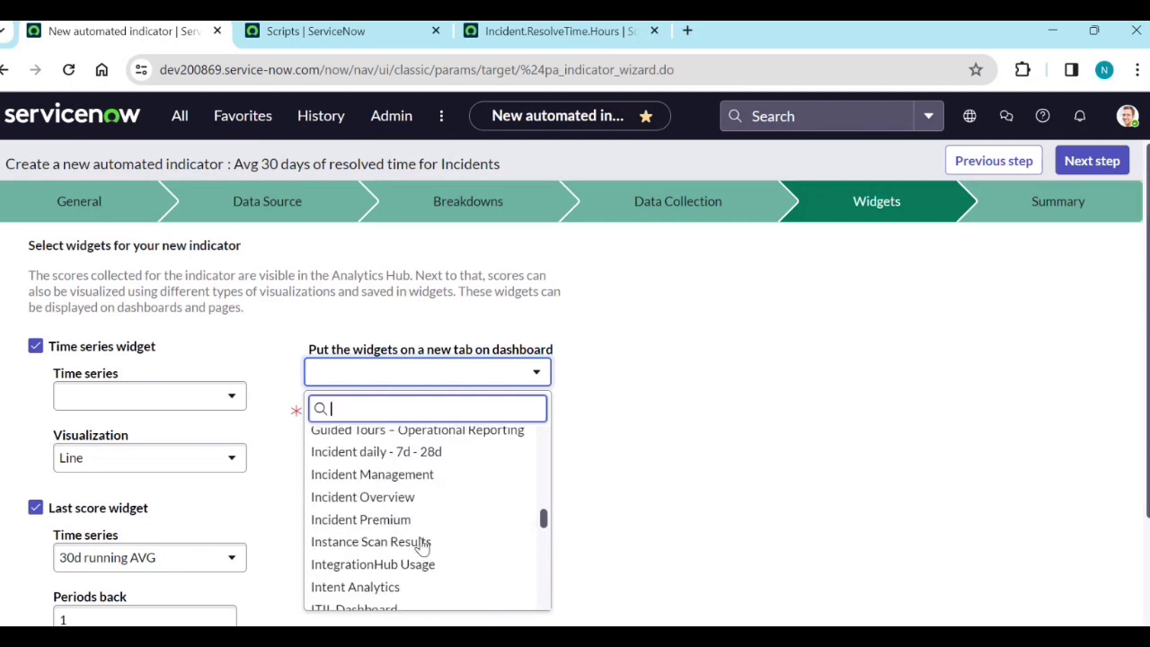
left_click(420, 508)
left_click(387, 437)
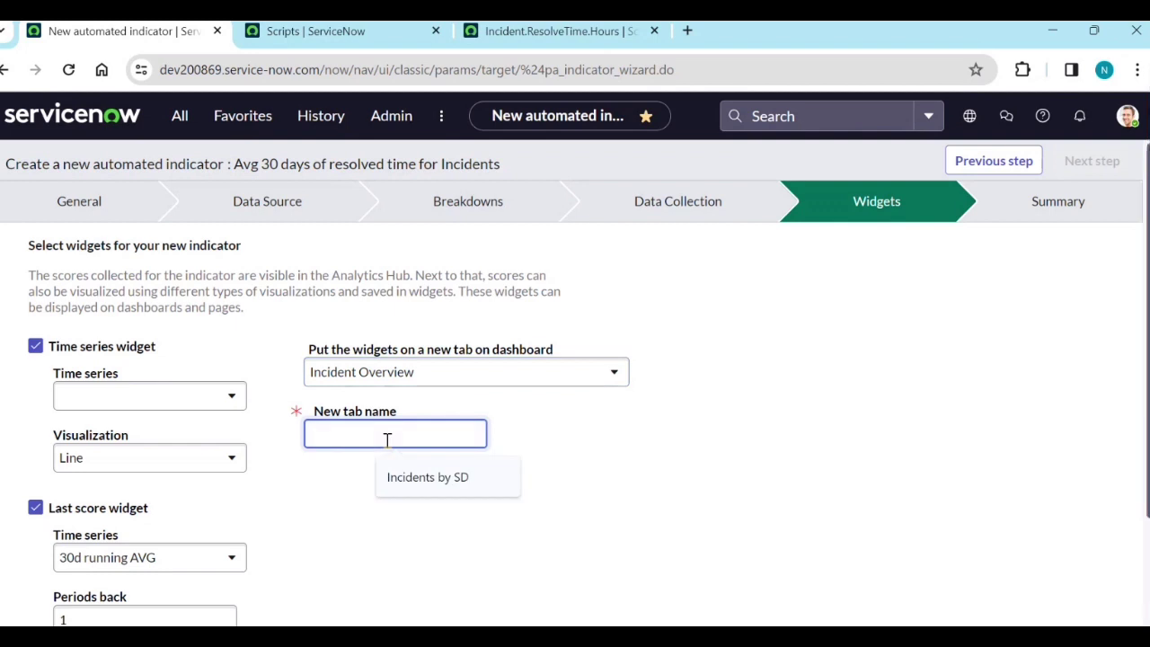
type("SD")
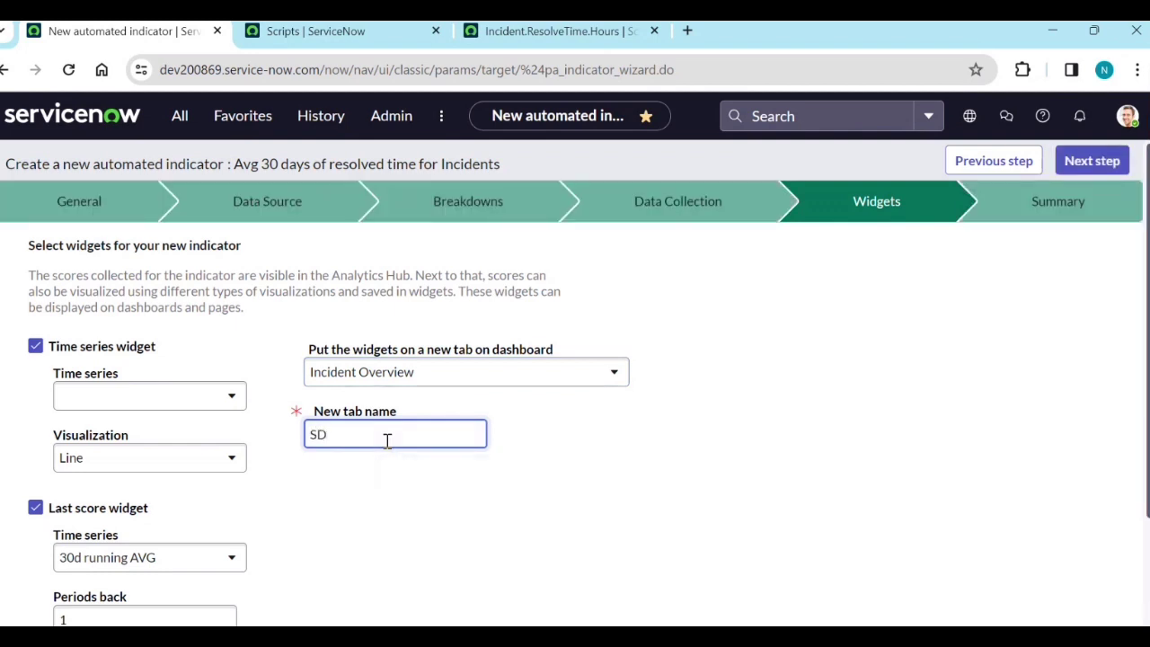
left_click(564, 474)
Step: Advance the wizard to the Summary stage and apply the indicator configuration
scroll(562, 477, "down", 2)
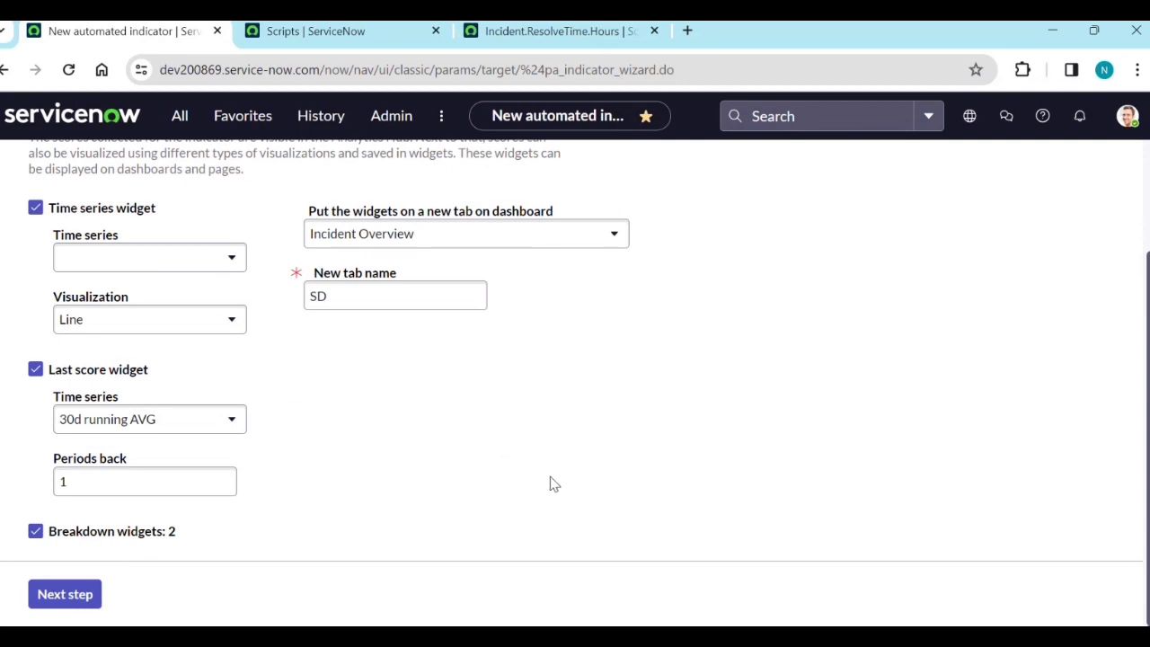
scroll(554, 483, "up", 2)
left_click(1091, 160)
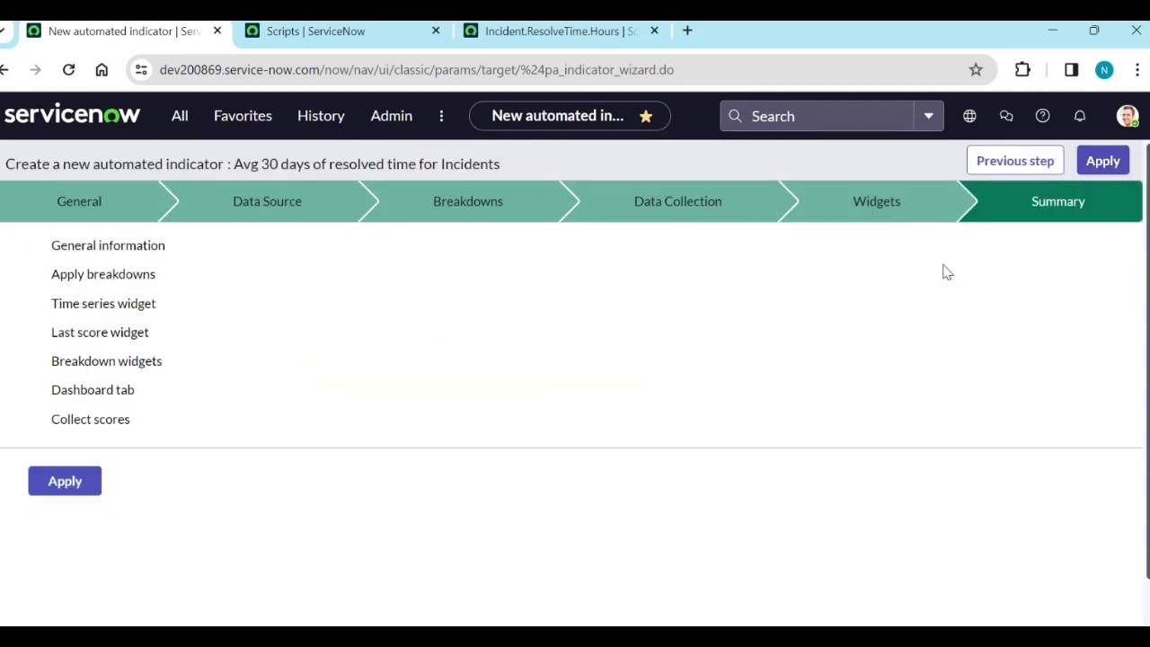
left_click(79, 485)
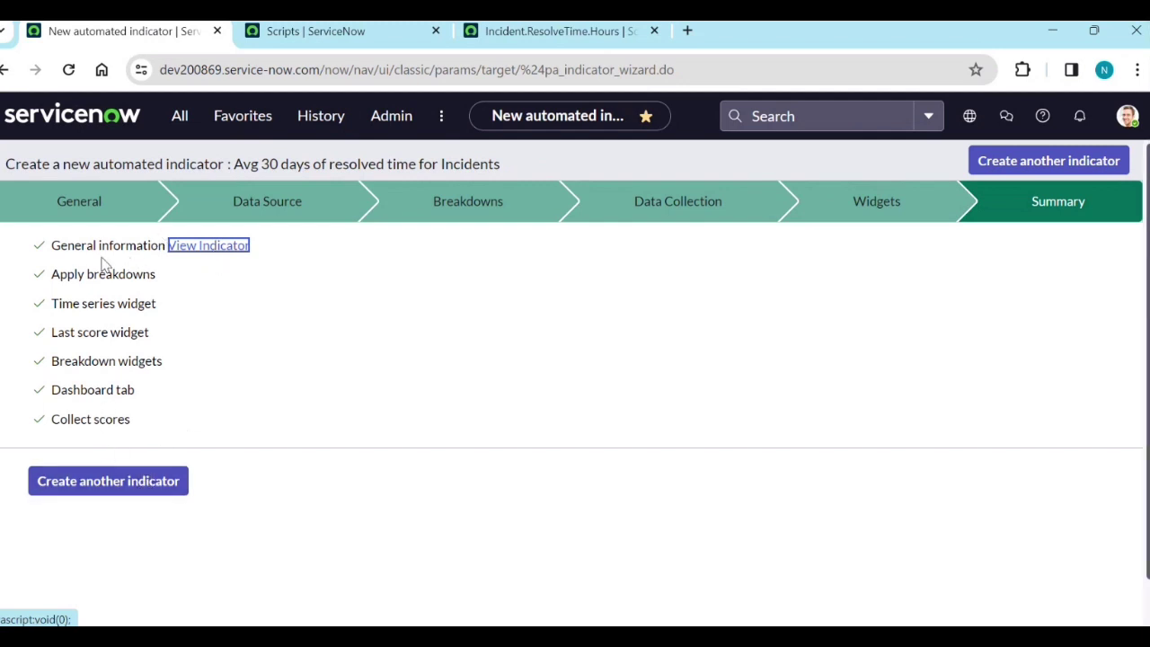
Step: Open the new indicator's record from the wizard summary and review its properties, source settings and assigned breakdowns
left_click(215, 246)
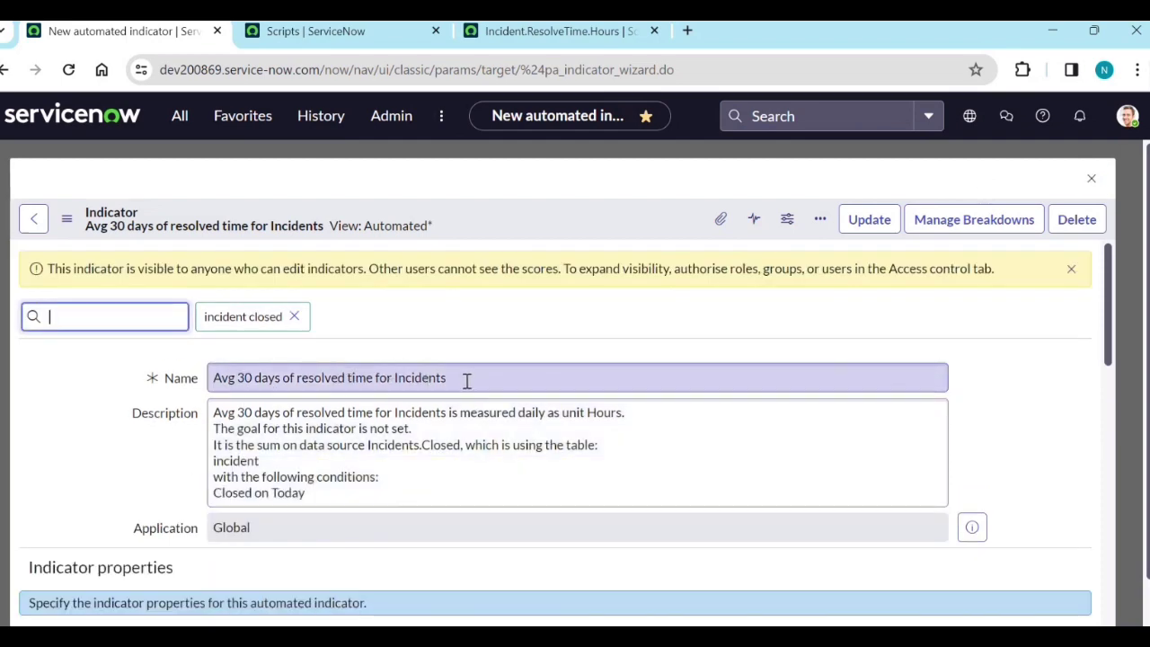
scroll(466, 387, "down", 3)
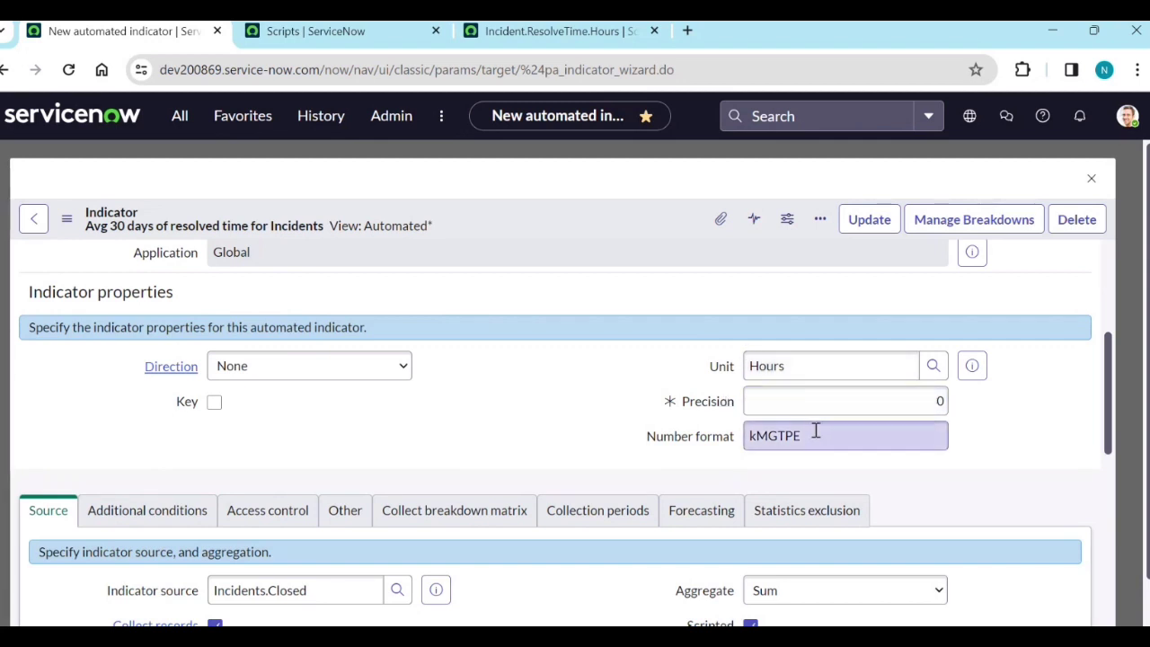
scroll(393, 450, "down", 2)
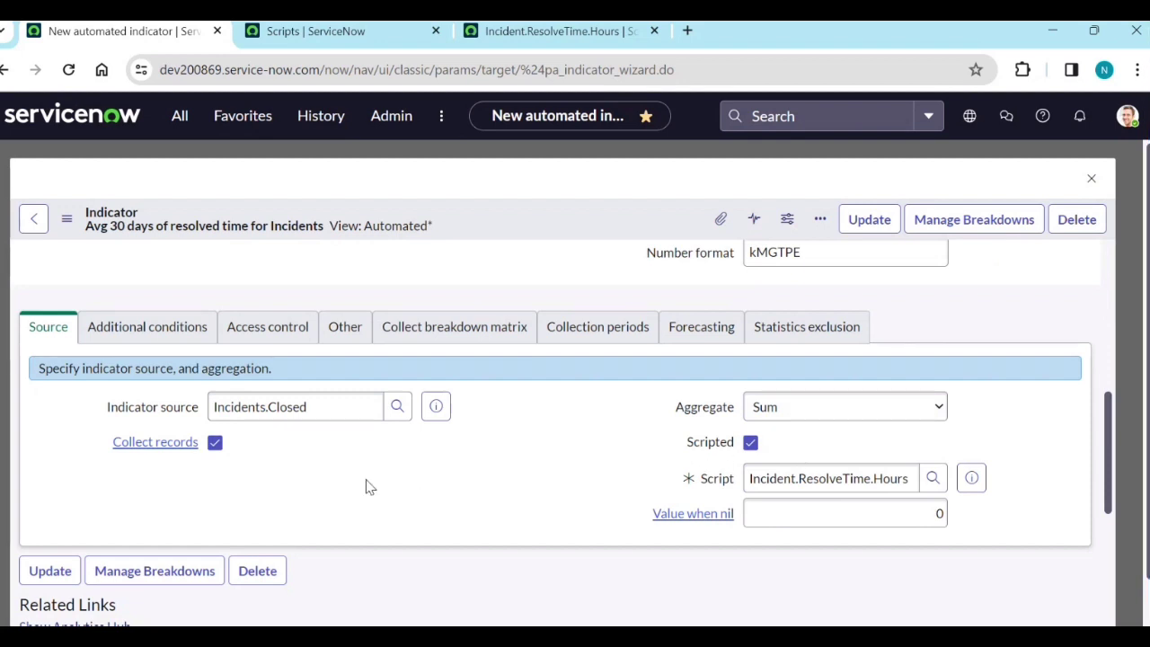
scroll(283, 487, "down", 2)
scroll(257, 416, "down", 2)
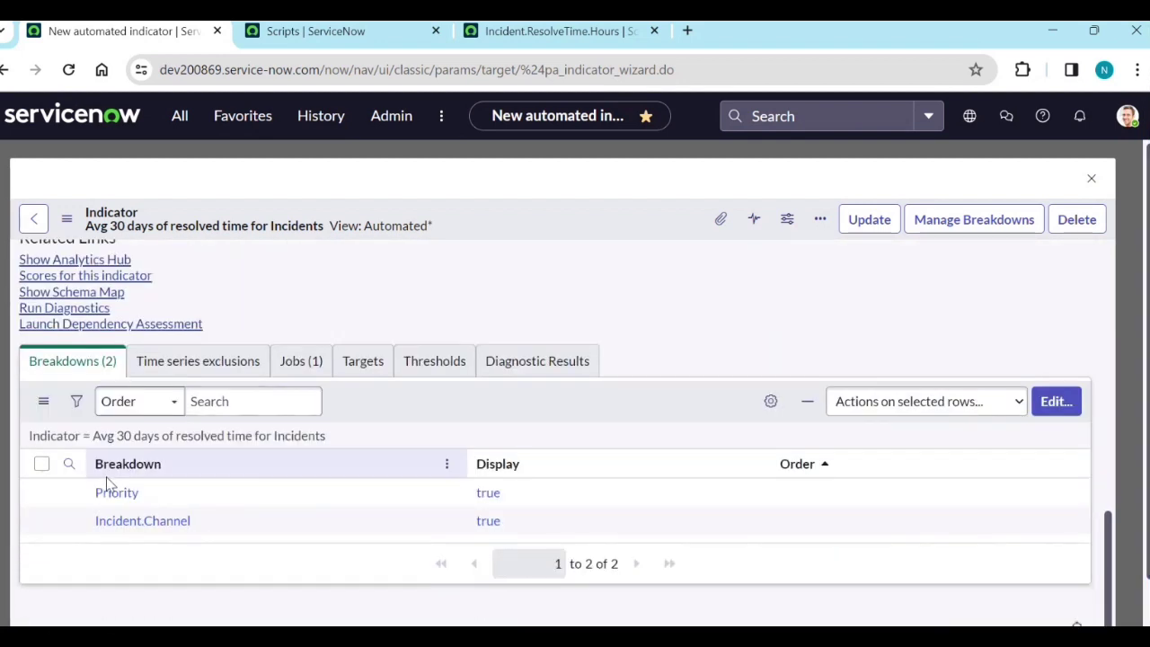
Step: Open the indicator's temporary data collection job in a separate browser tab and review its collection and job parameters
left_click(302, 364)
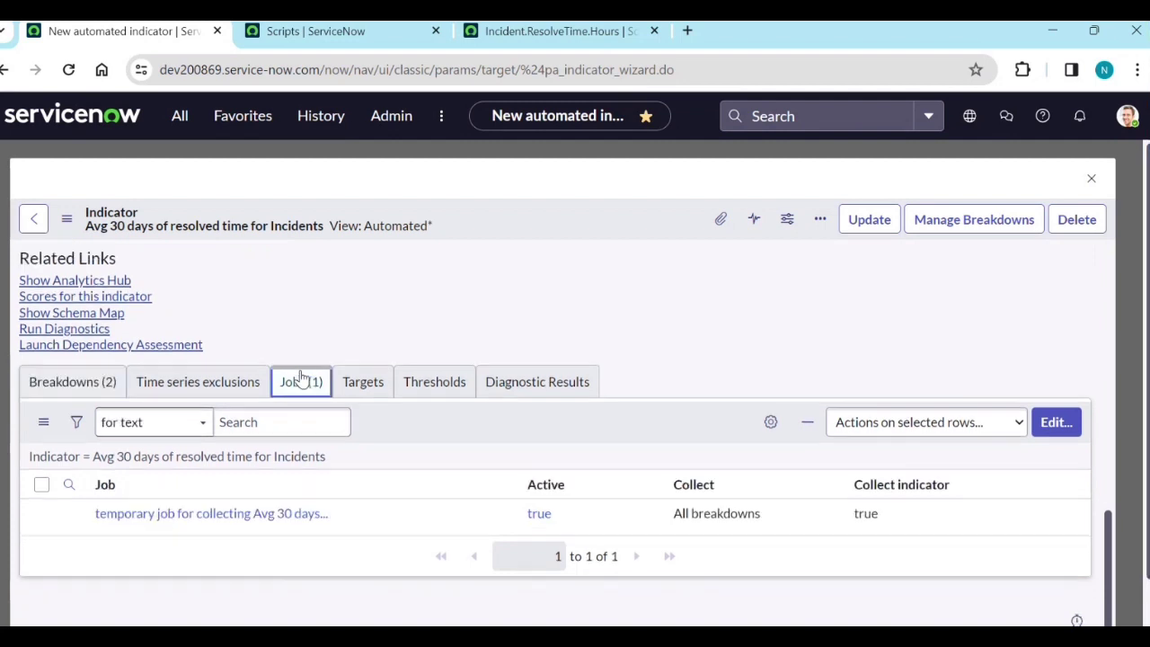
middle_click(259, 525)
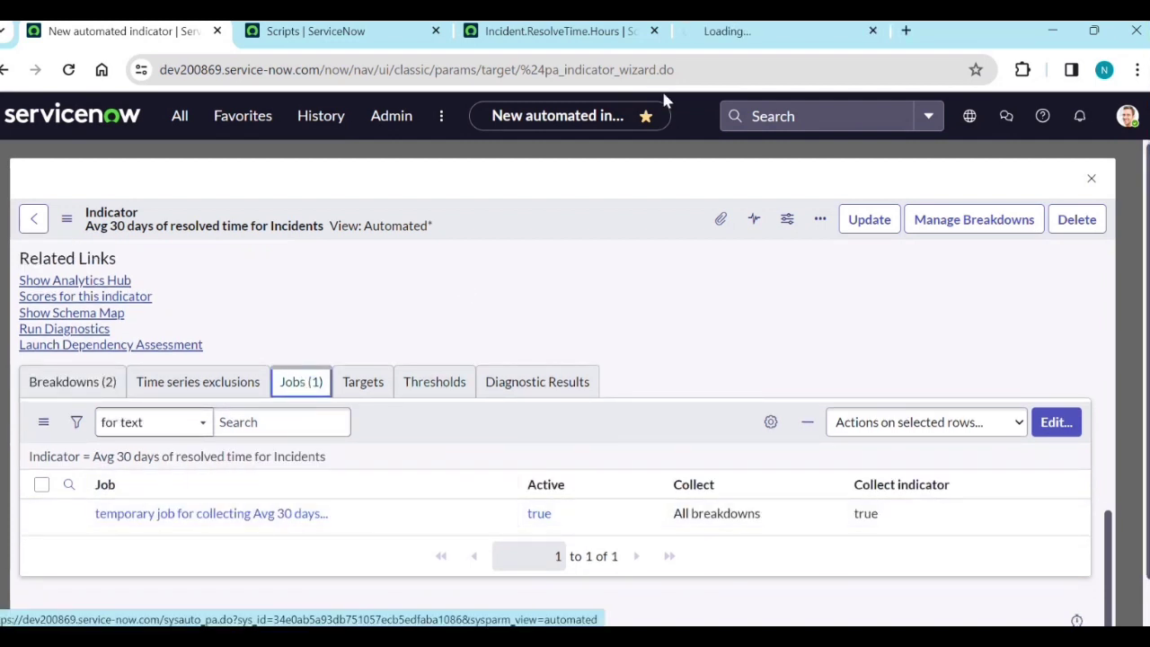
left_click(717, 36)
scroll(503, 378, "down", 2)
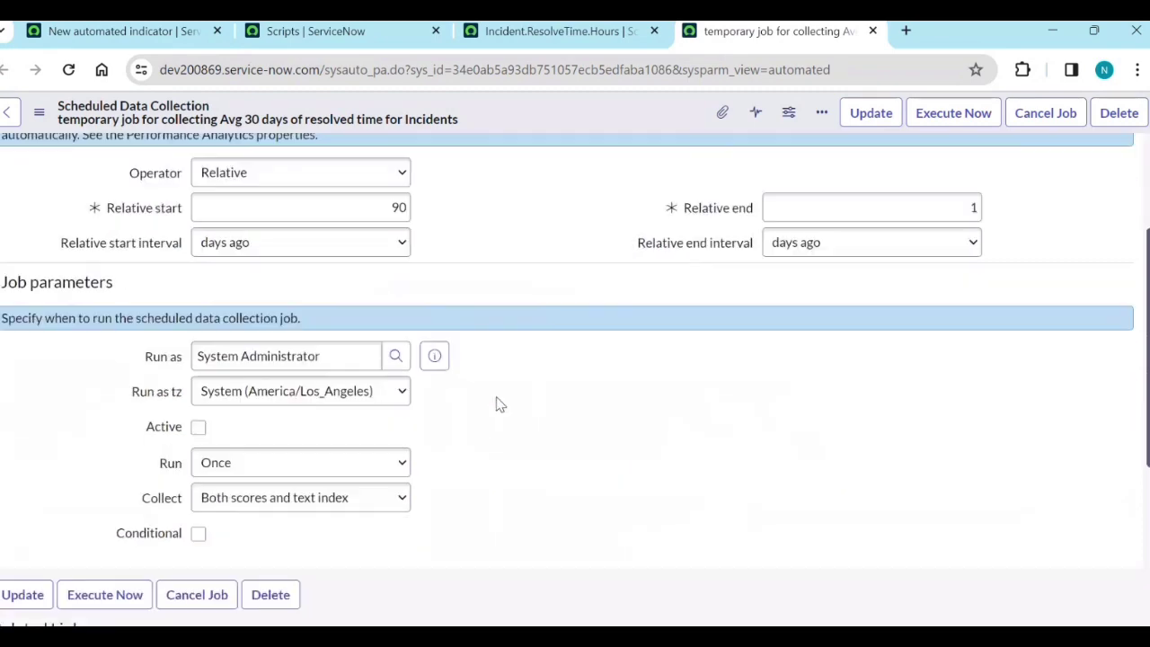
scroll(476, 369, "up", 2)
left_click(396, 397)
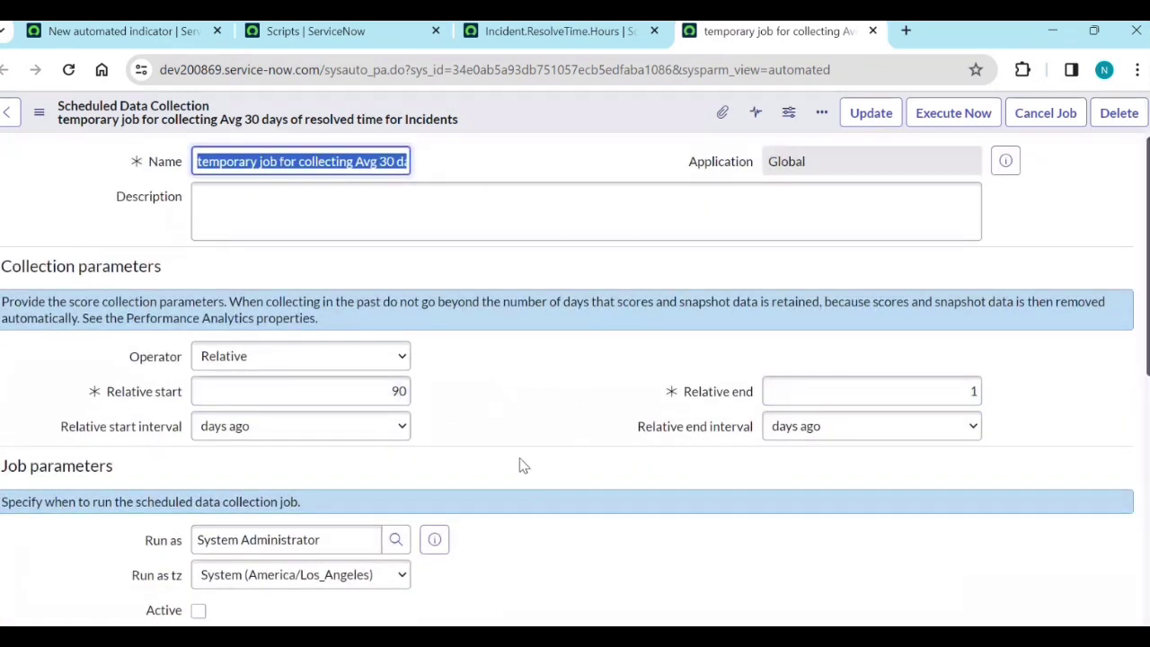
Step: Check the collection job's logs, then close the job and return to the indicator record
scroll(527, 462, "down", 5)
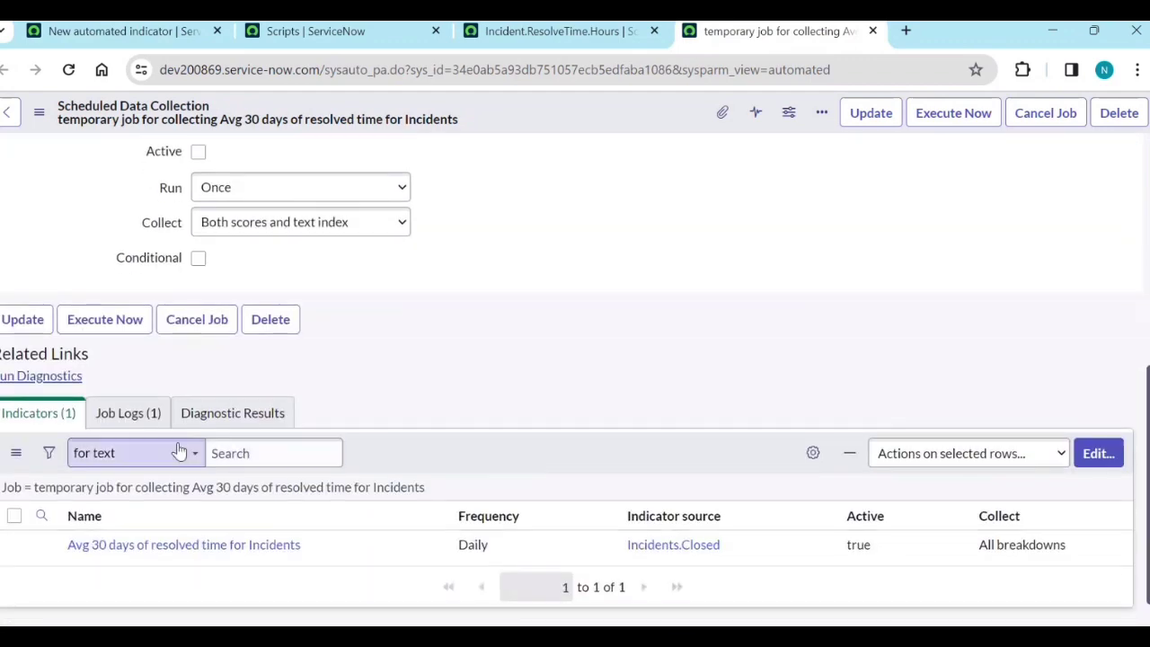
left_click(128, 413)
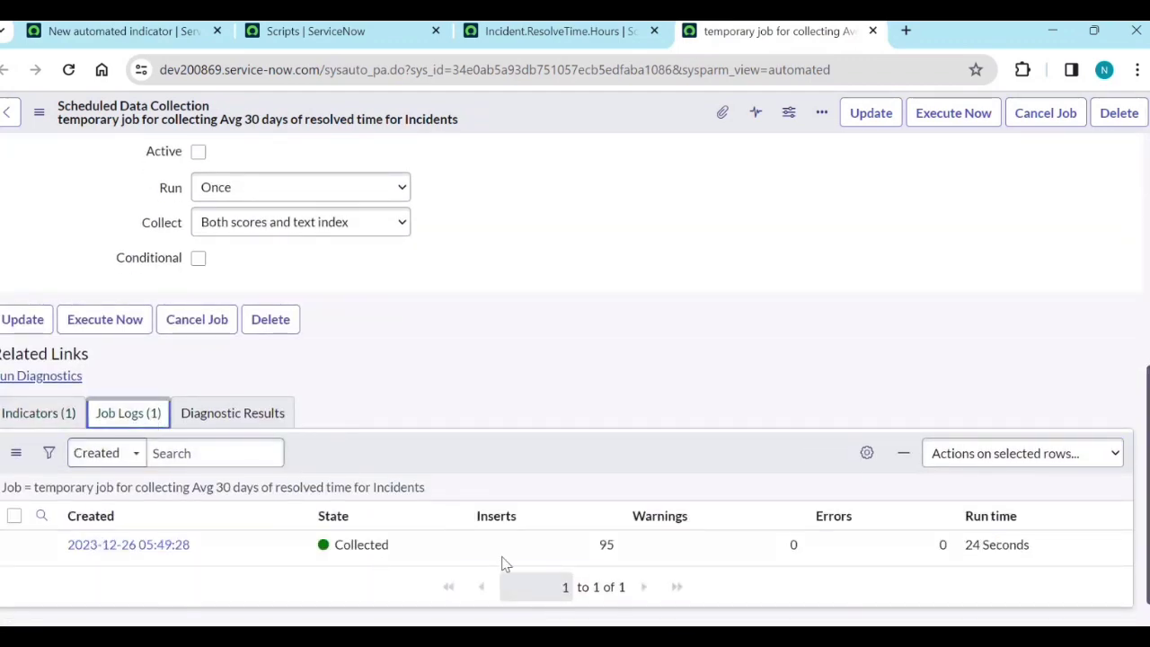
scroll(661, 291, "up", 5)
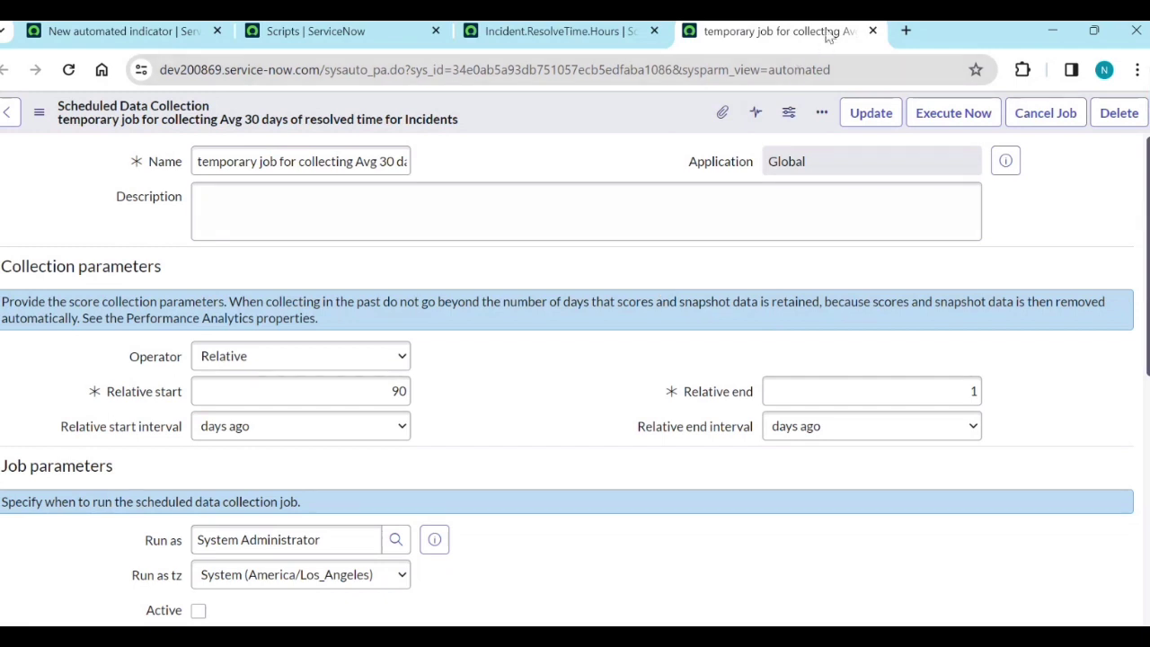
left_click(873, 30)
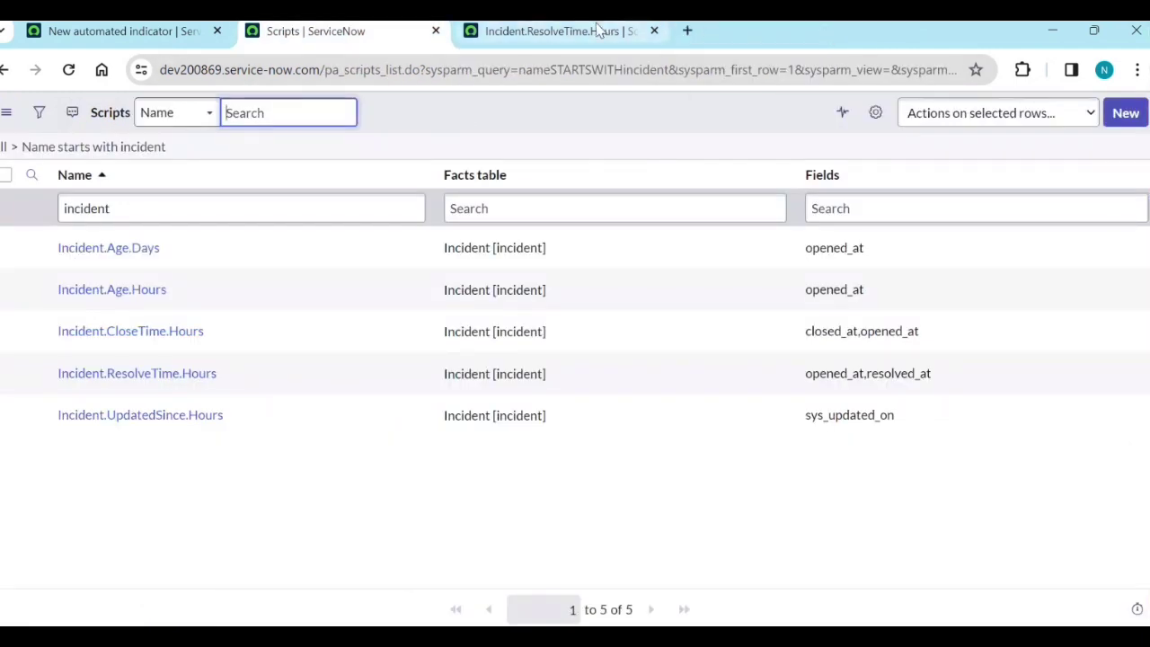
left_click(75, 31)
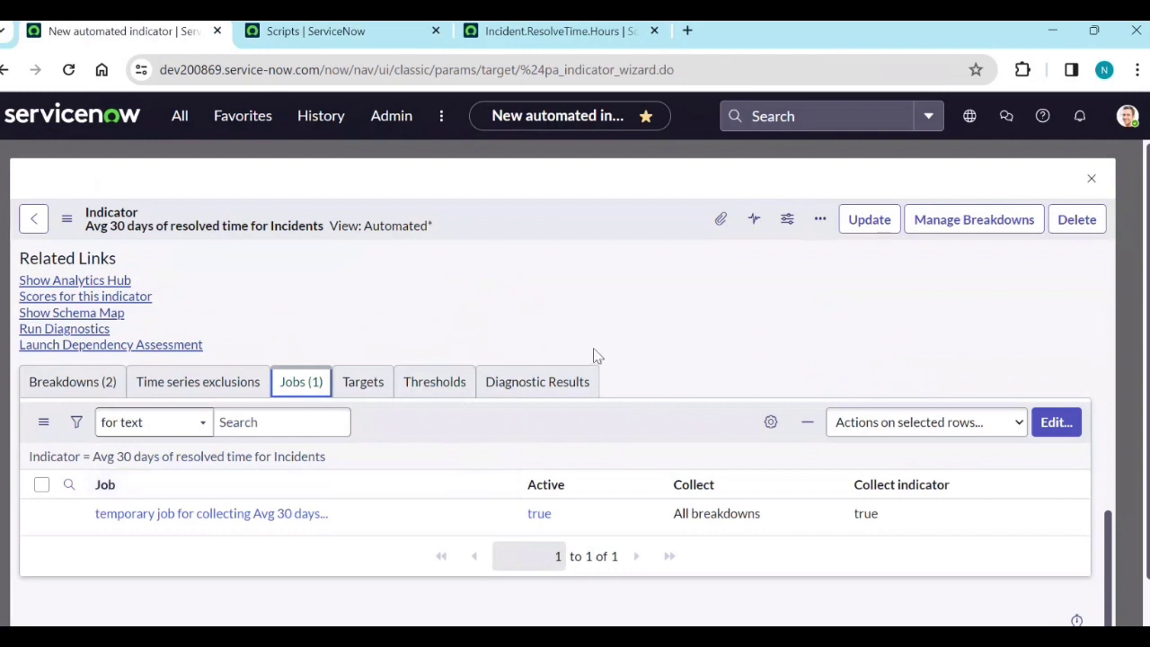
Step: Show the indicator in the Analytics Hub and select the October 6 score on the chart
scroll(594, 356, "up", 1)
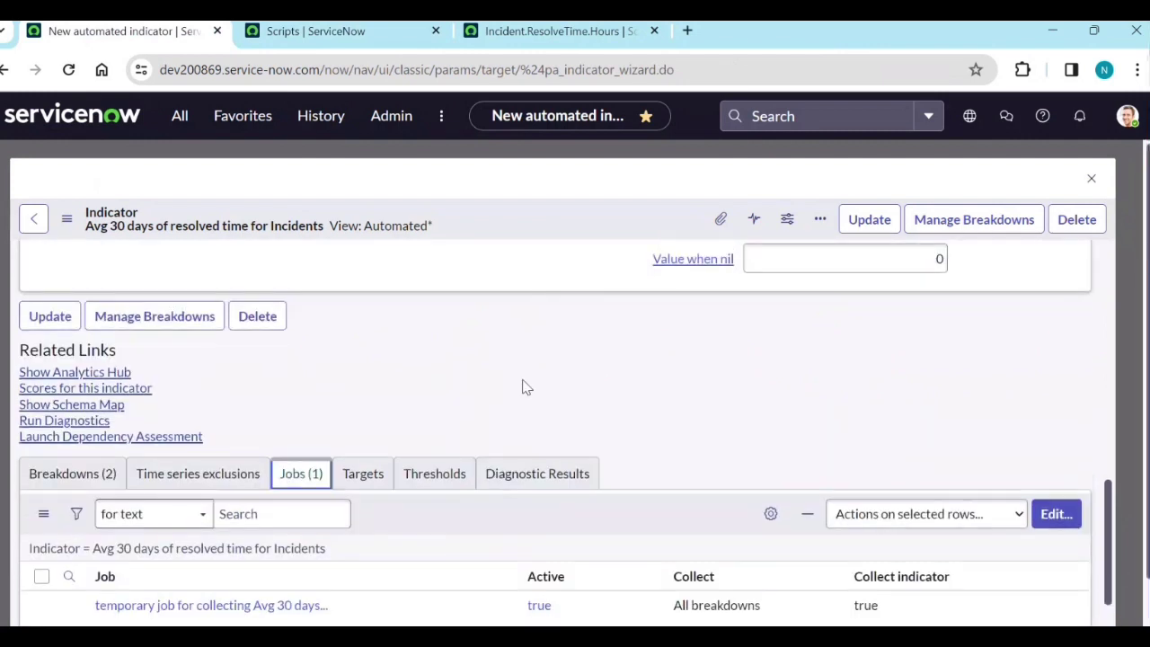
left_click(83, 373)
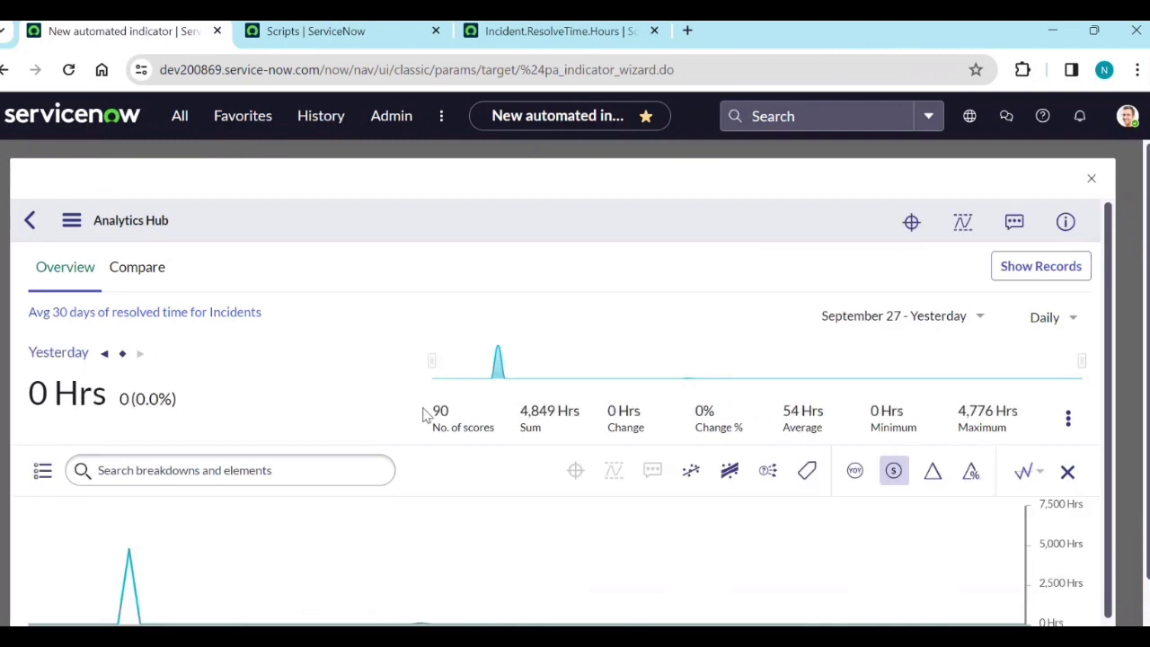
scroll(423, 423, "down", 1)
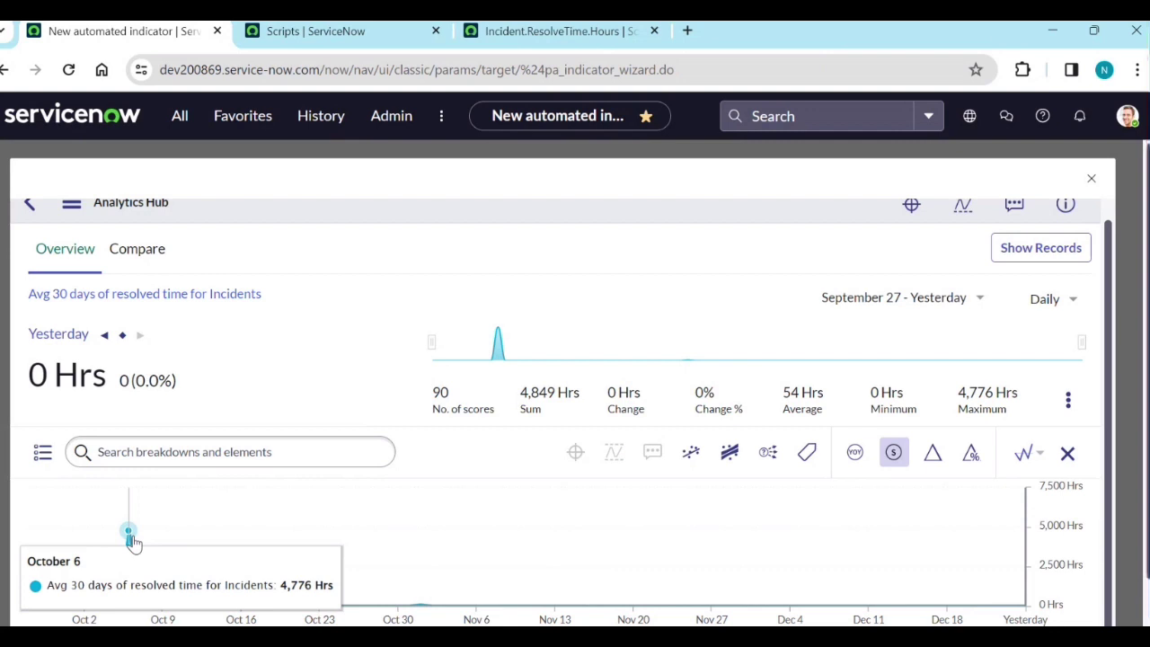
left_click(131, 534)
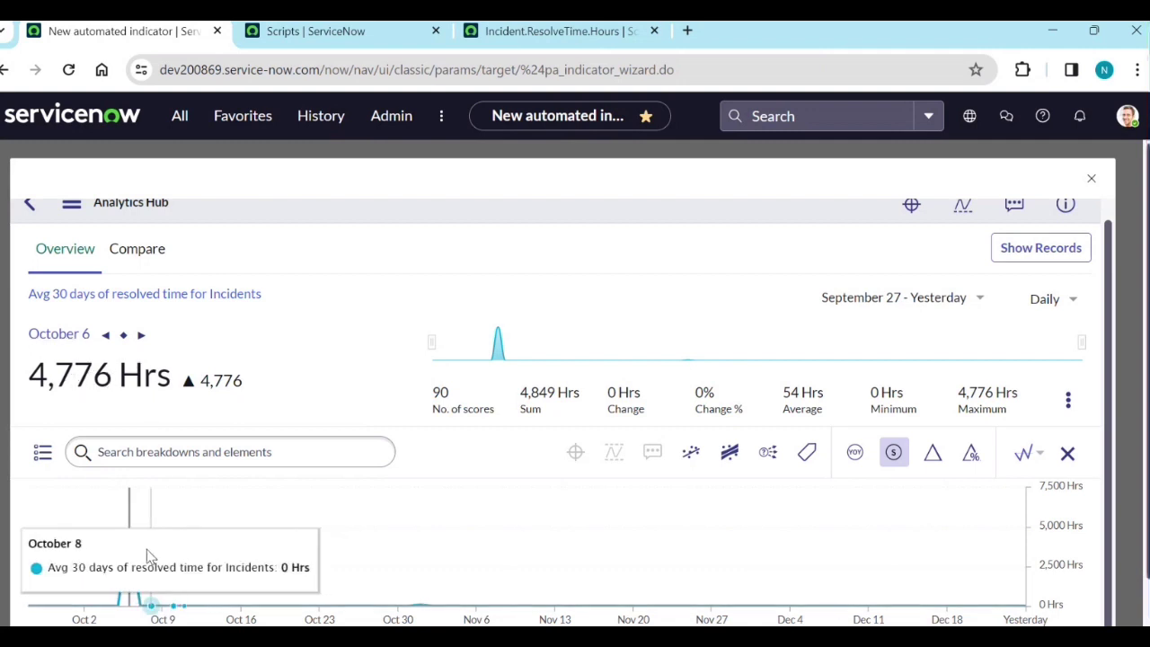
Step: Show the records behind the October 6 score and examine their opened date, priority, state and updated date
left_click(1047, 258)
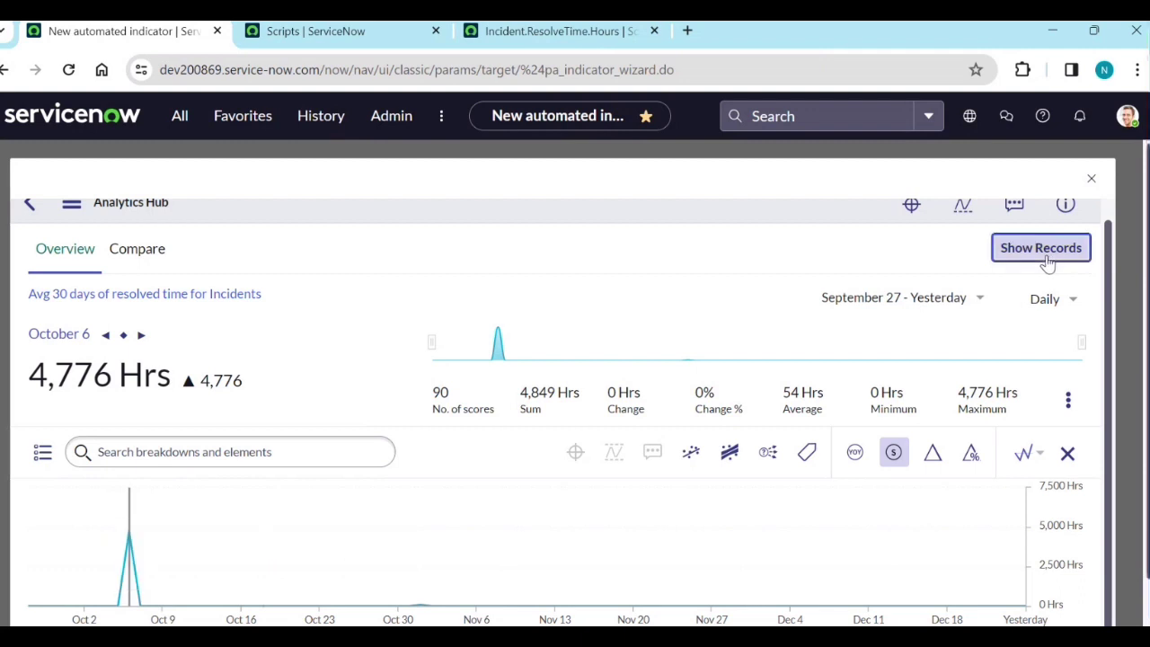
scroll(531, 513, "down", 1)
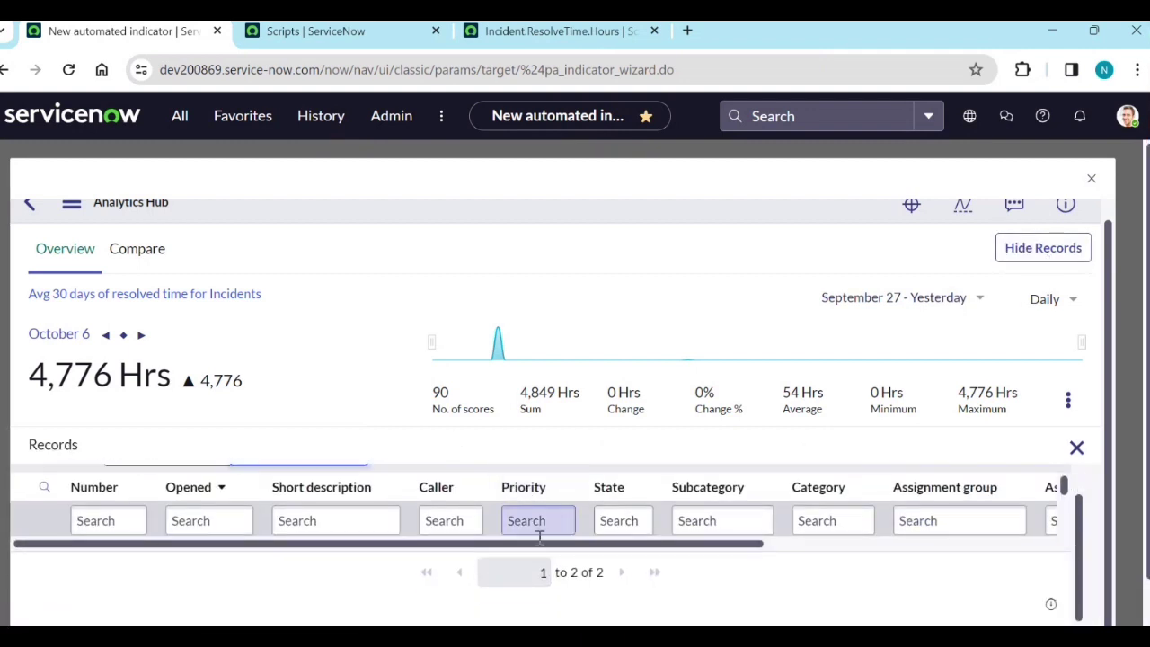
scroll(607, 549, "down", 3)
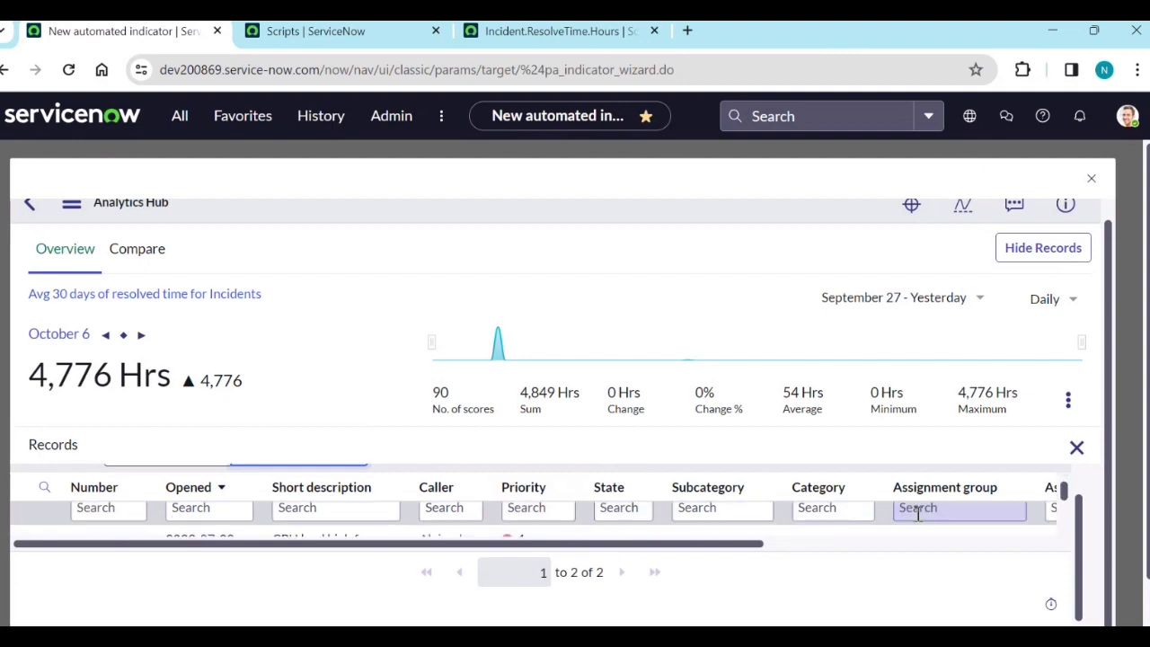
scroll(488, 494, "up", 1)
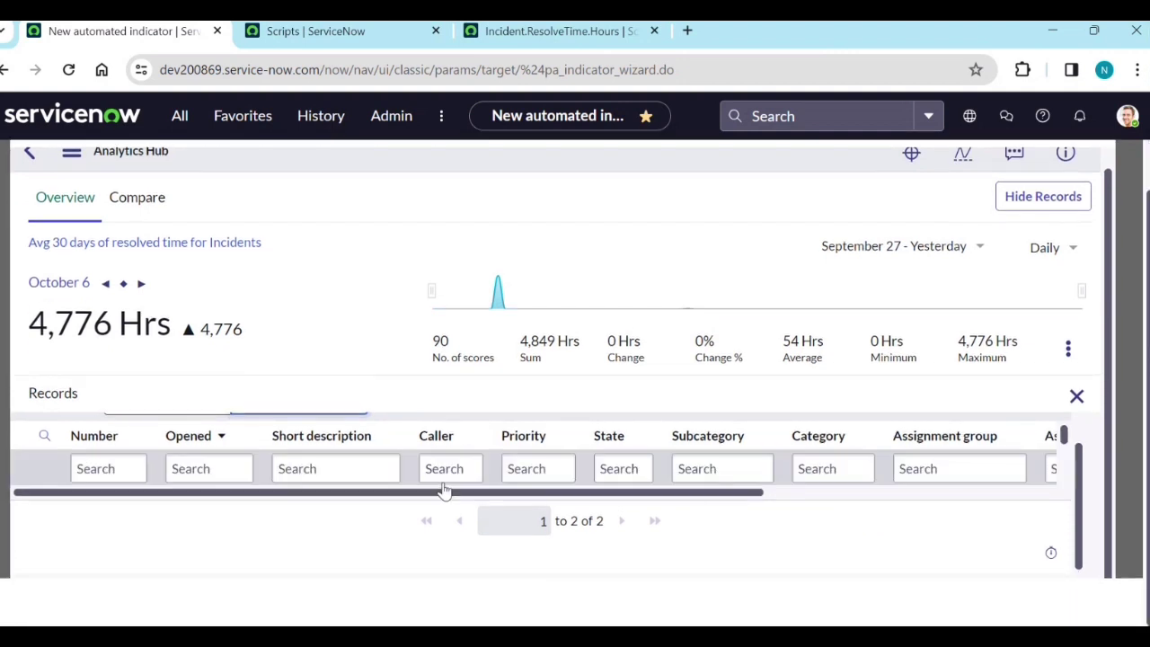
scroll(443, 467, "down", 1)
scroll(442, 466, "up", 1)
scroll(442, 466, "down", 1)
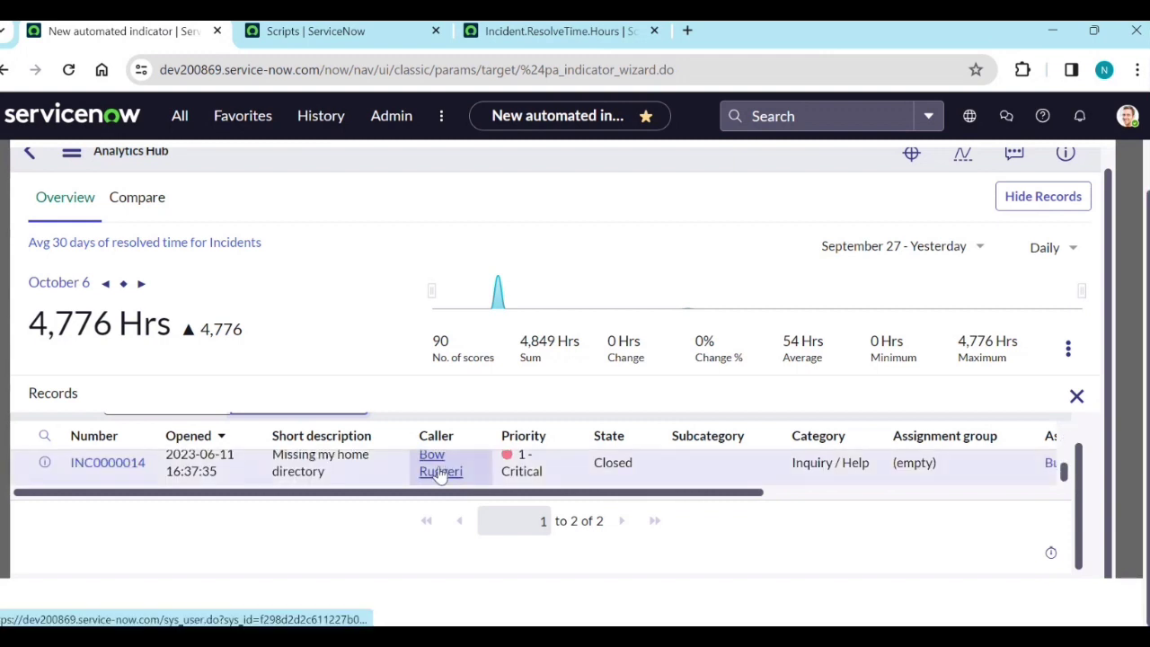
scroll(377, 470, "up", 1)
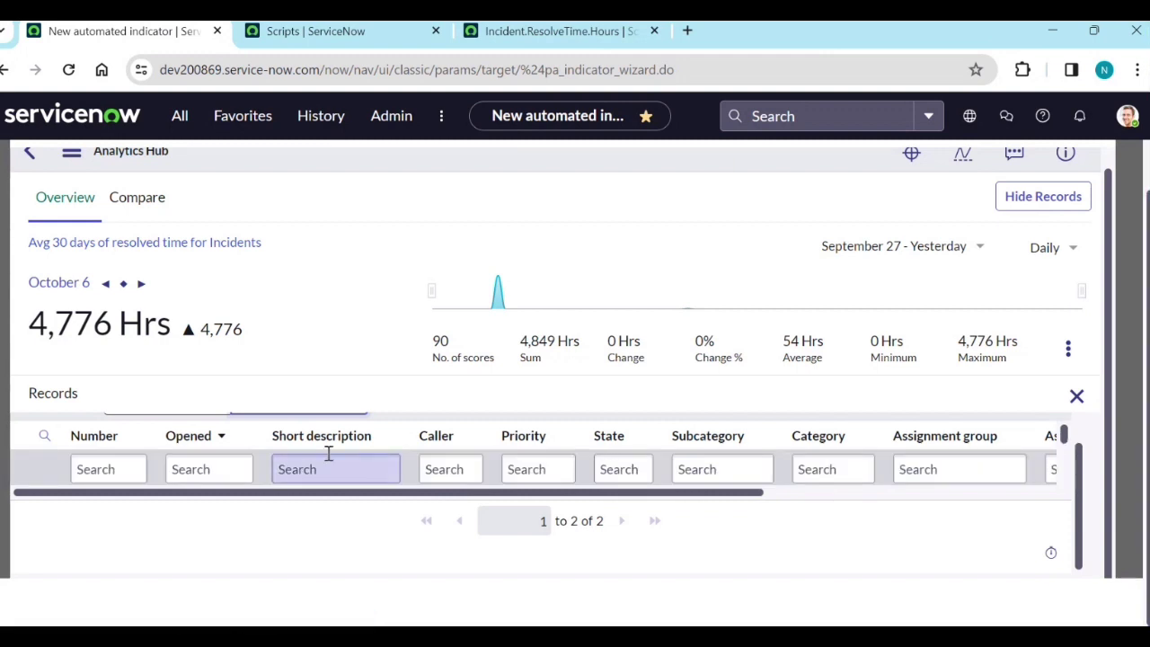
scroll(297, 462, "down", 1)
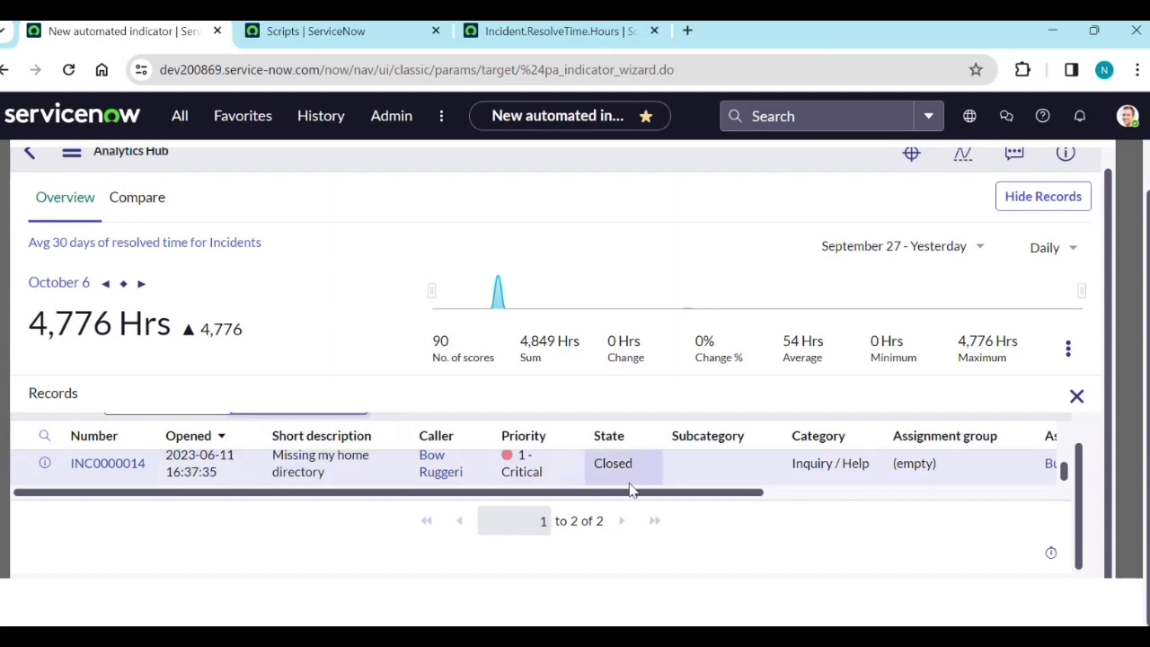
left_click_drag(635, 493, 853, 501)
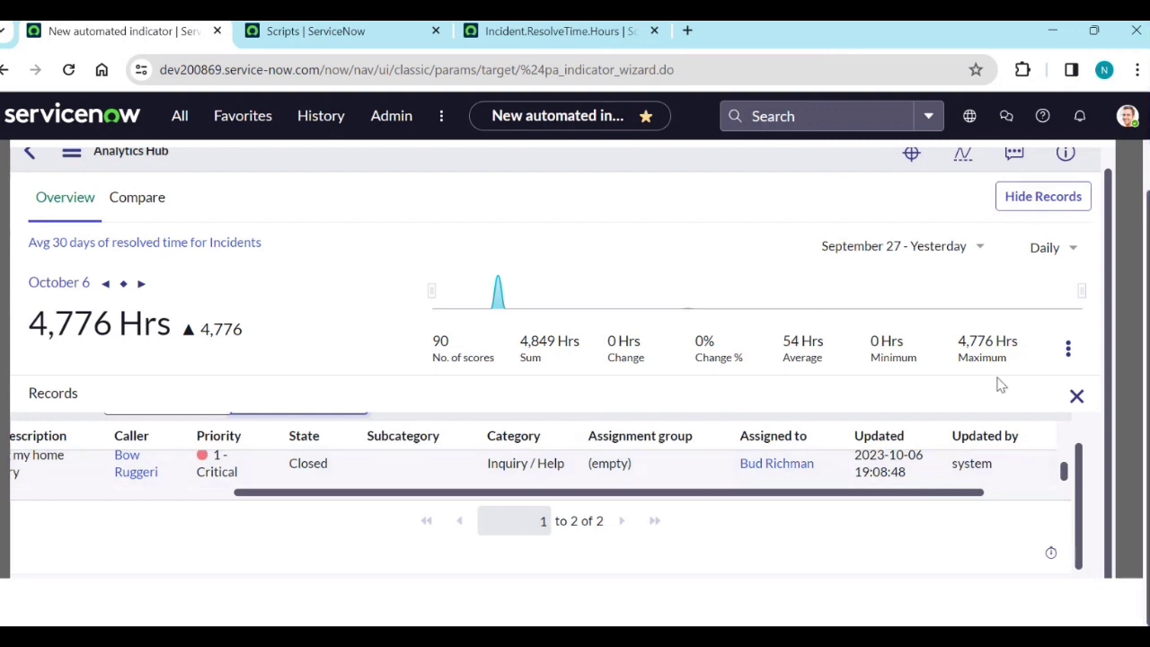
scroll(812, 466, "up", 3)
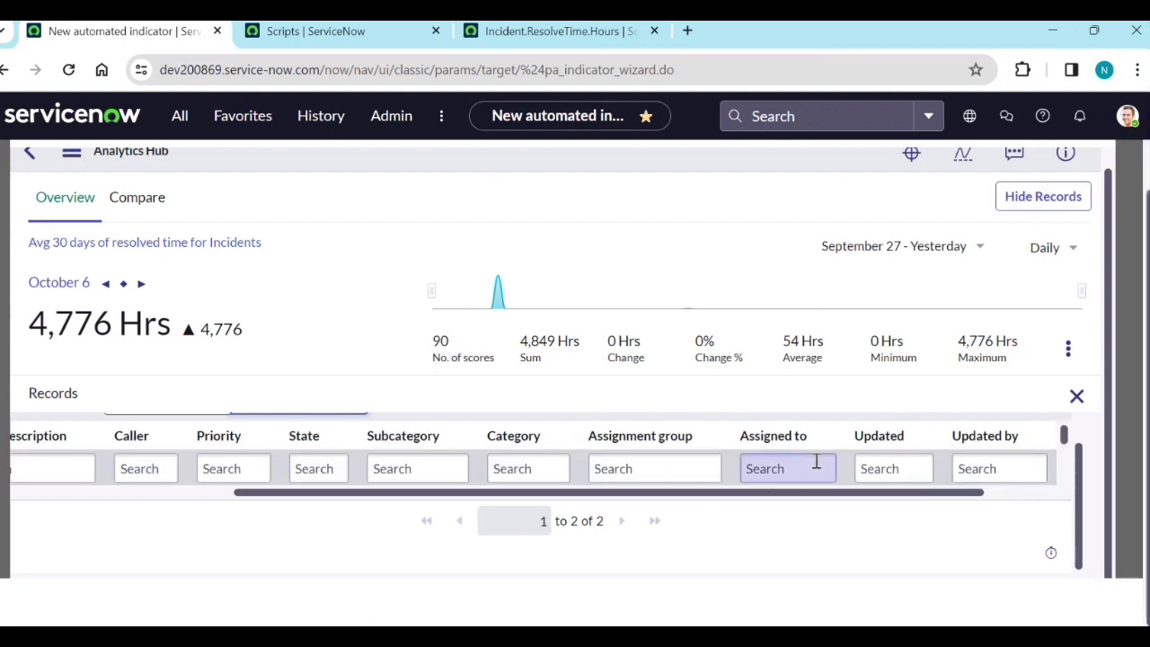
scroll(816, 464, "down", 2)
scroll(816, 459, "up", 3)
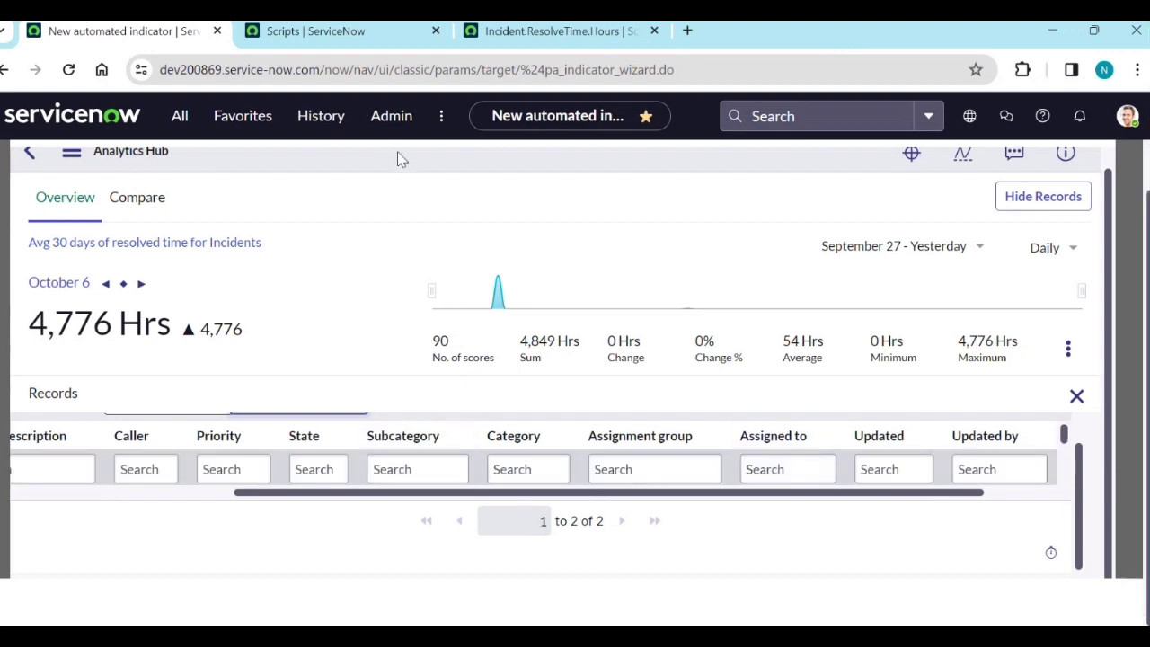
Step: Find the Incident modules with the filter "incid" and open the list of all incidents in a separate browser tab
left_click(176, 116)
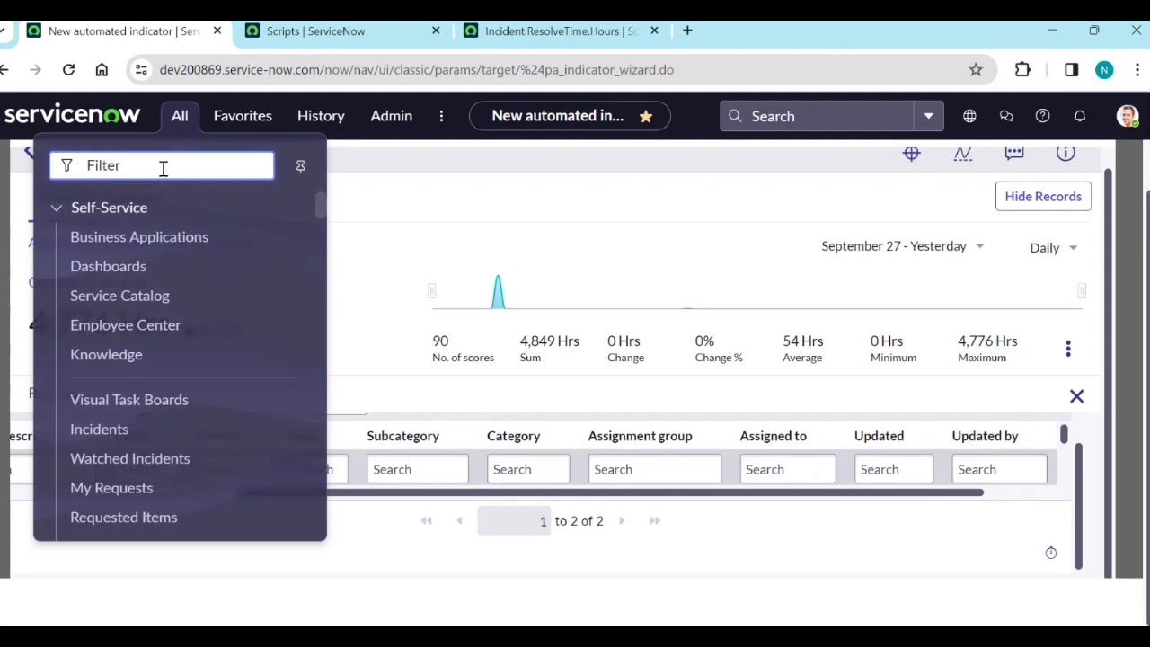
type("incidn")
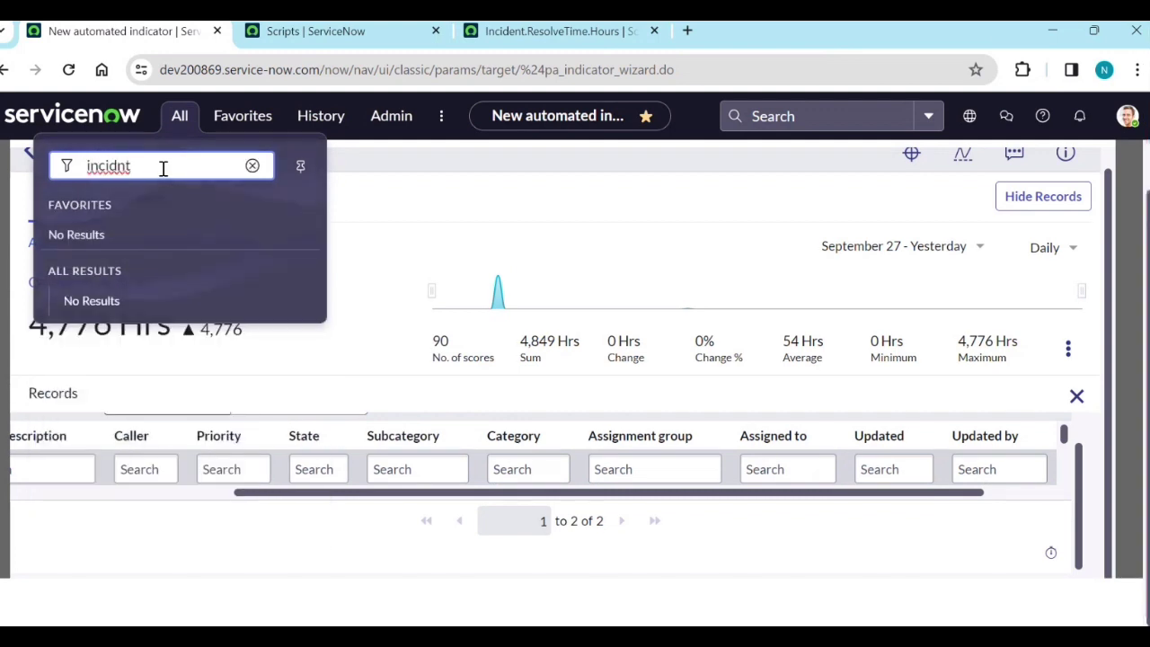
key("BackSpace")
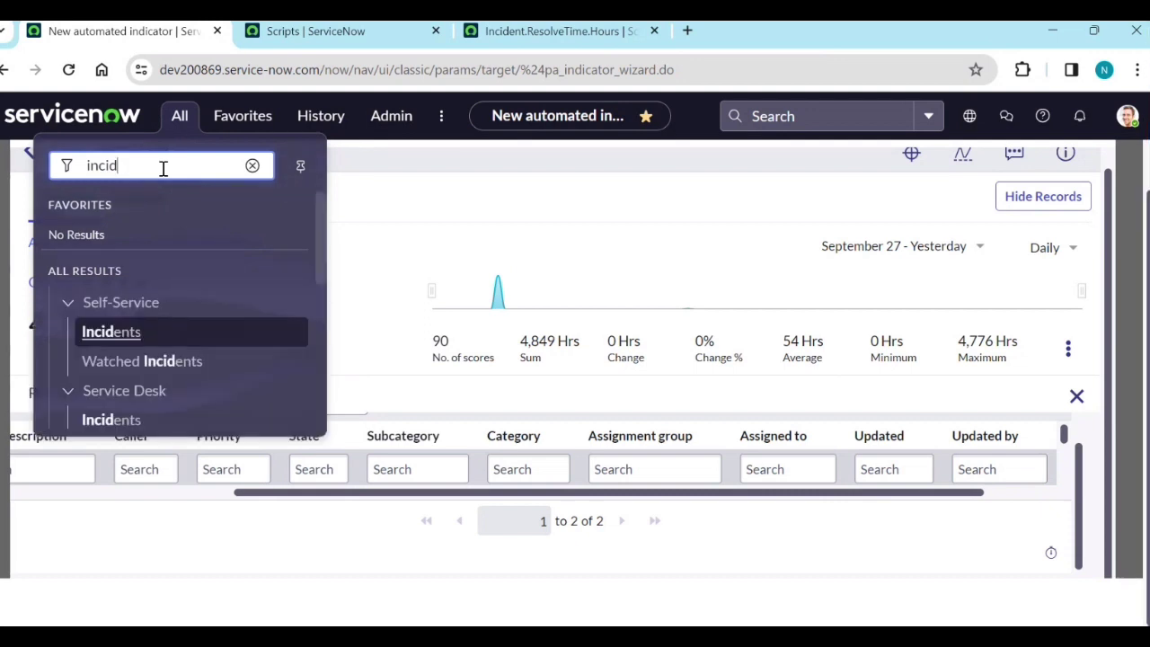
scroll(170, 329, "down", 5)
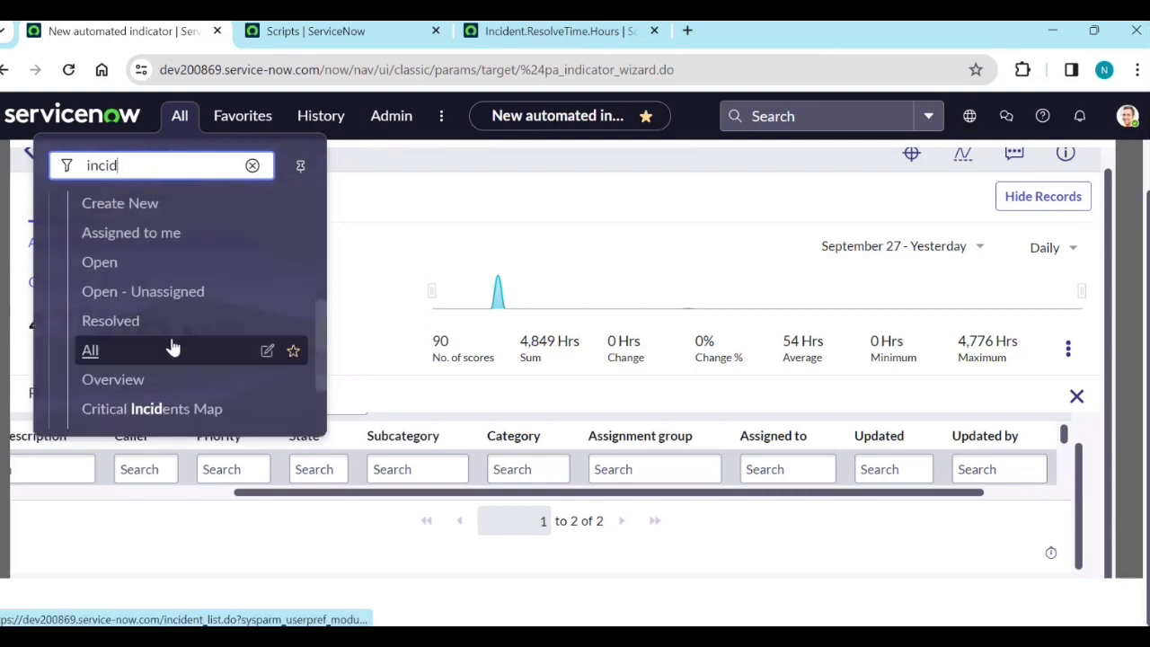
left_click(90, 352)
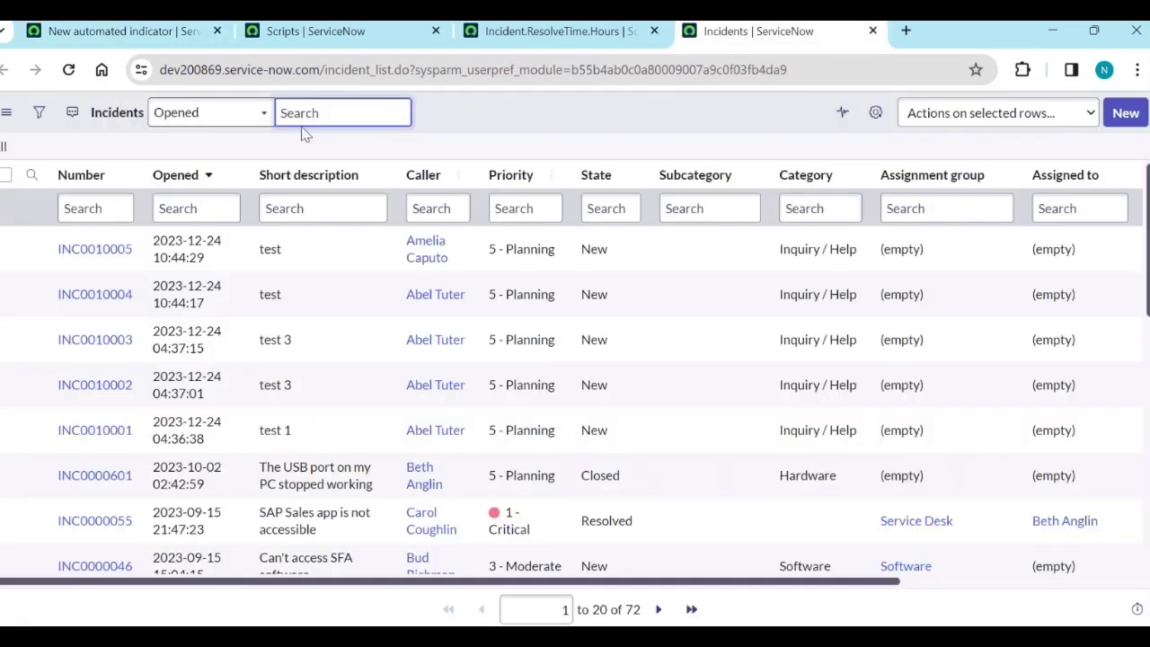
Step: Filter the incident list to show only incidents with Closed on 2023-10-06
left_click(38, 113)
left_click(67, 205)
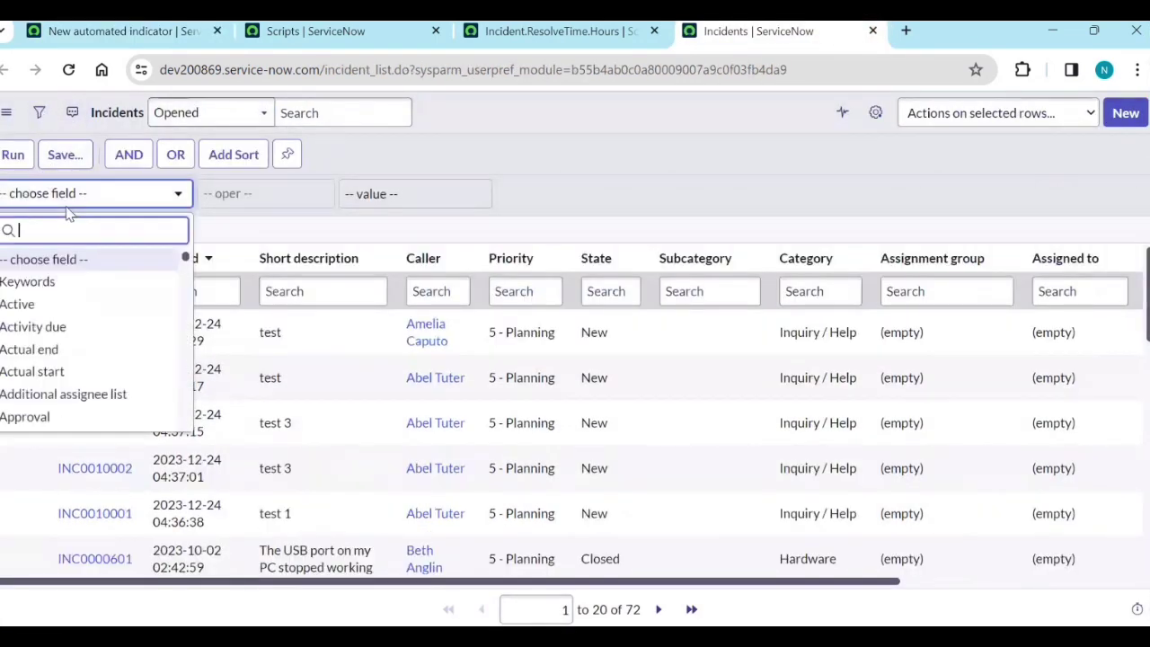
type("clo")
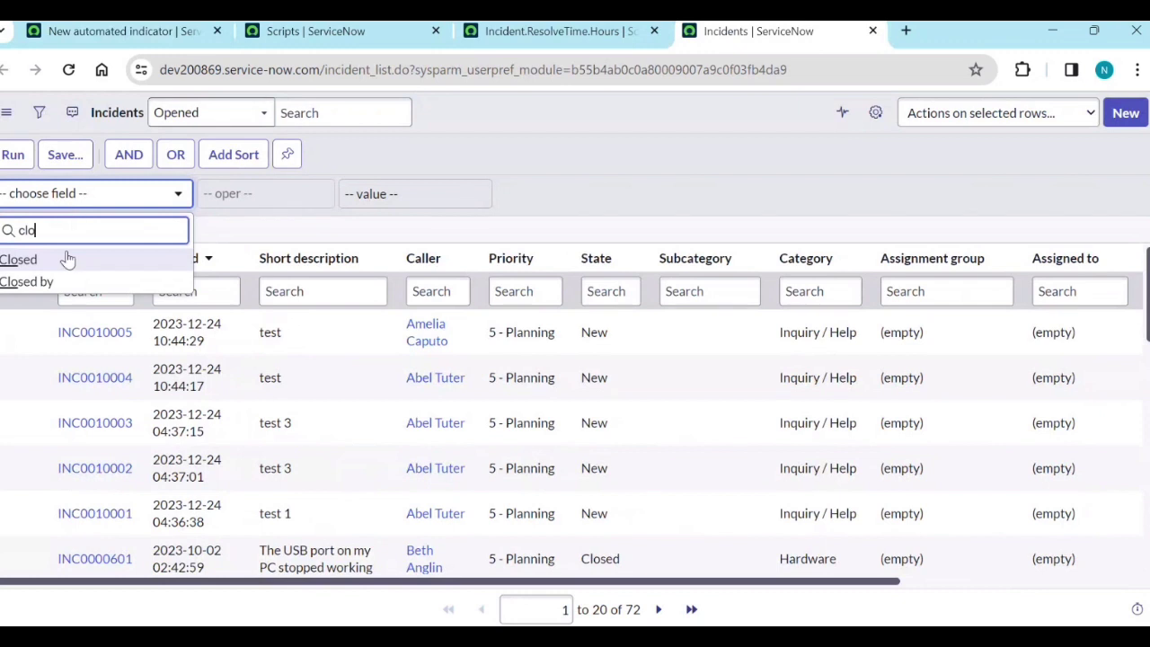
left_click(68, 259)
left_click(557, 194)
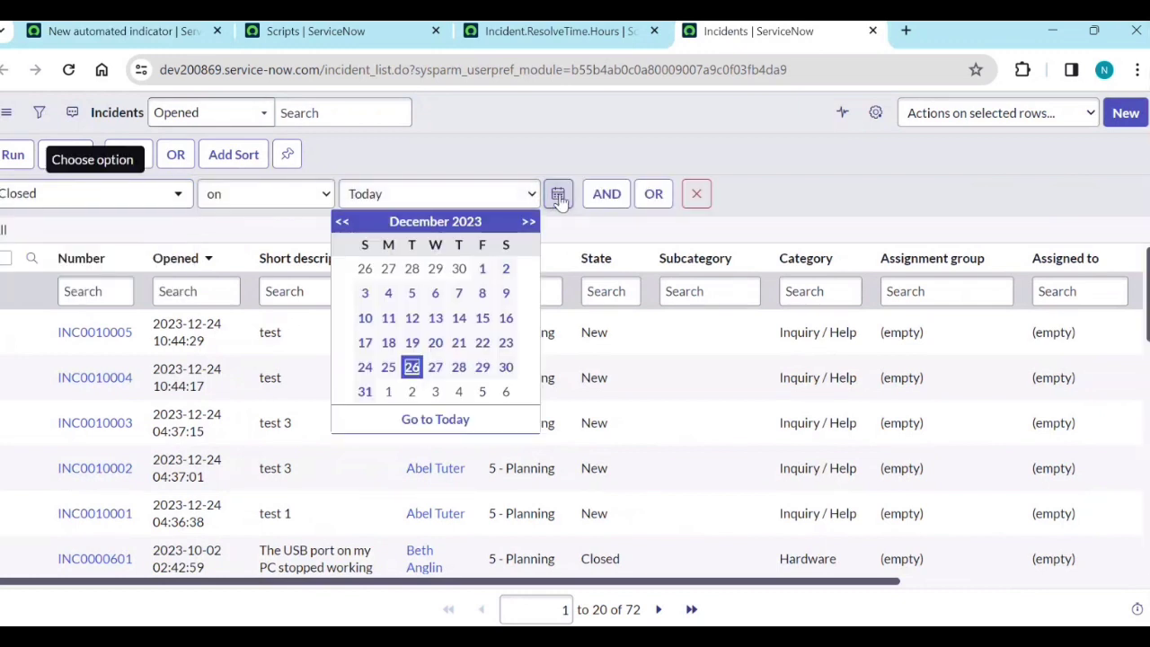
left_click(343, 222)
left_click(342, 222)
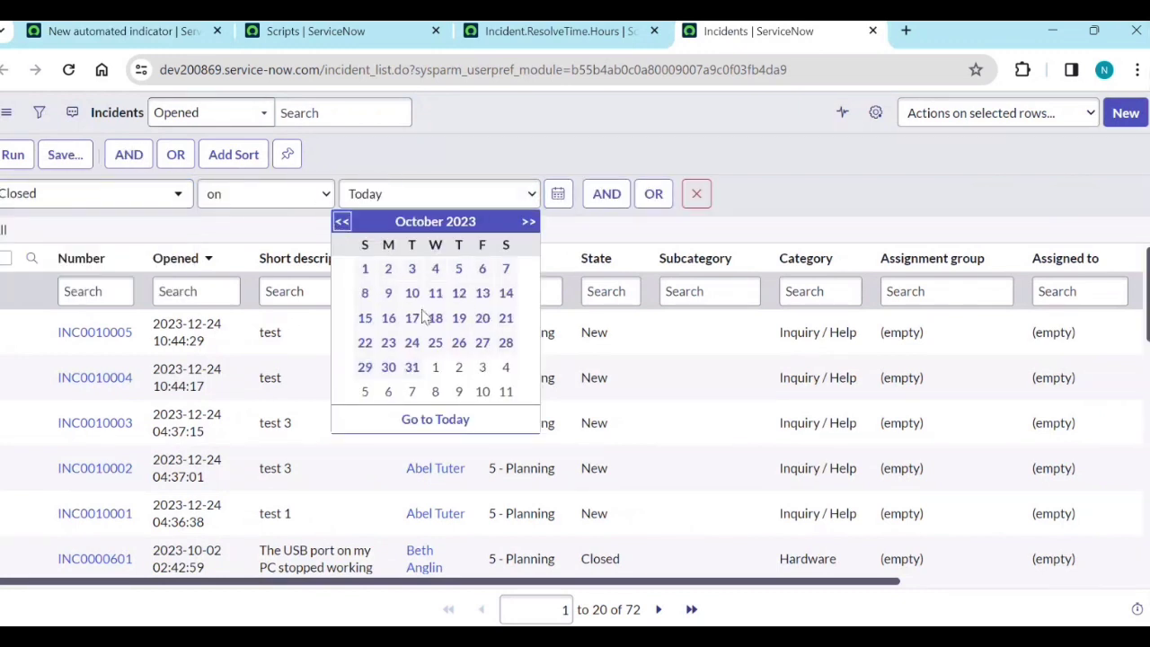
left_click(482, 269)
left_click(12, 155)
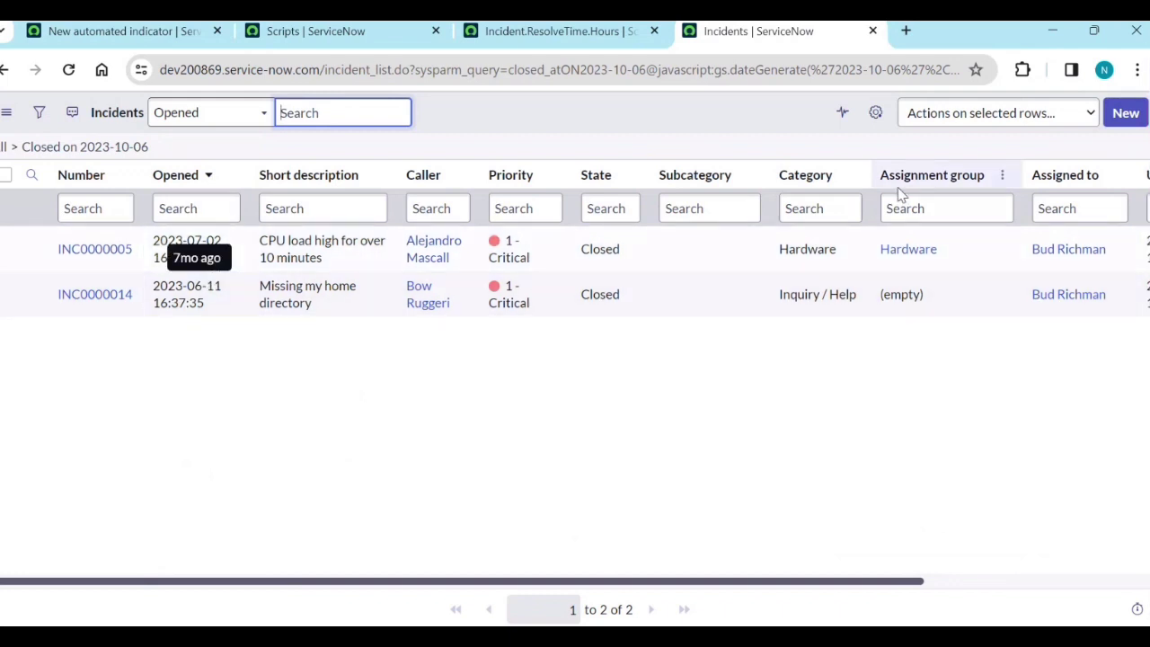
Step: Add the Resolved field to the selected columns in the incident list's column personalization
left_click(878, 114)
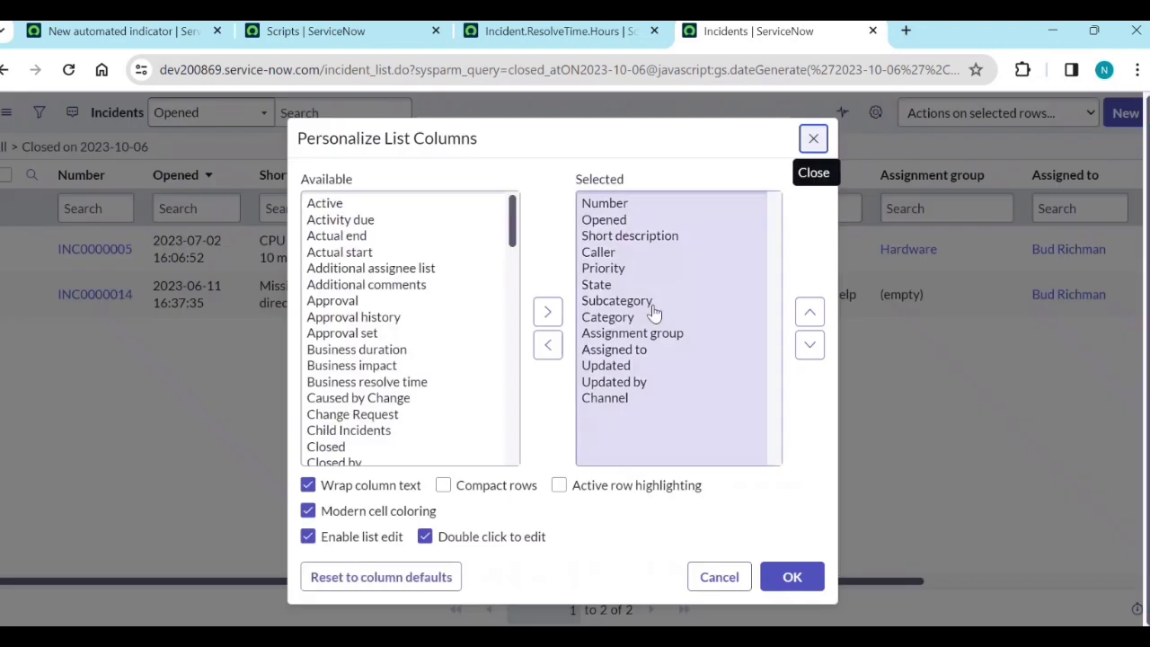
scroll(407, 398, "down", 2)
scroll(408, 398, "down", 5)
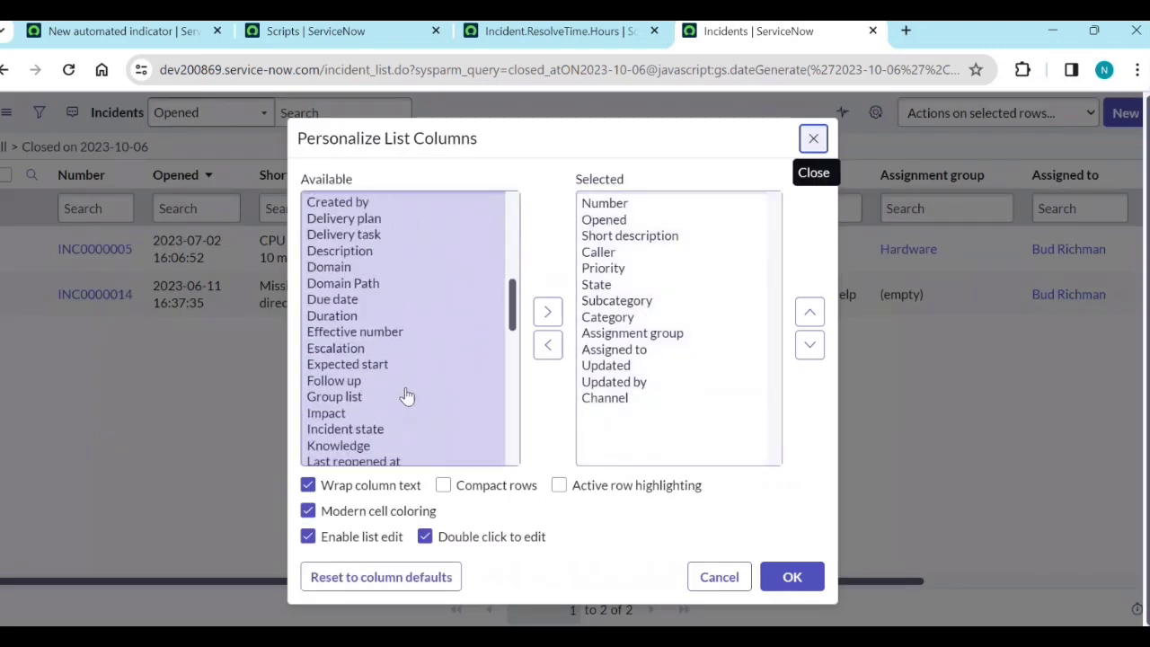
scroll(407, 396, "down", 6)
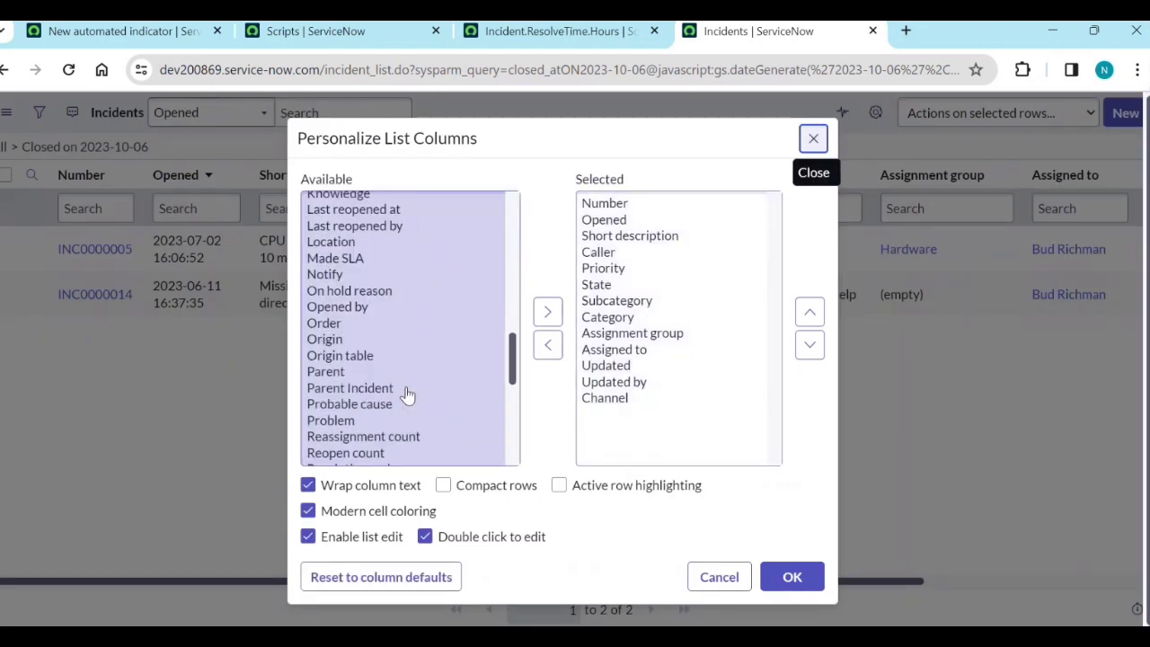
scroll(393, 386, "down", 1)
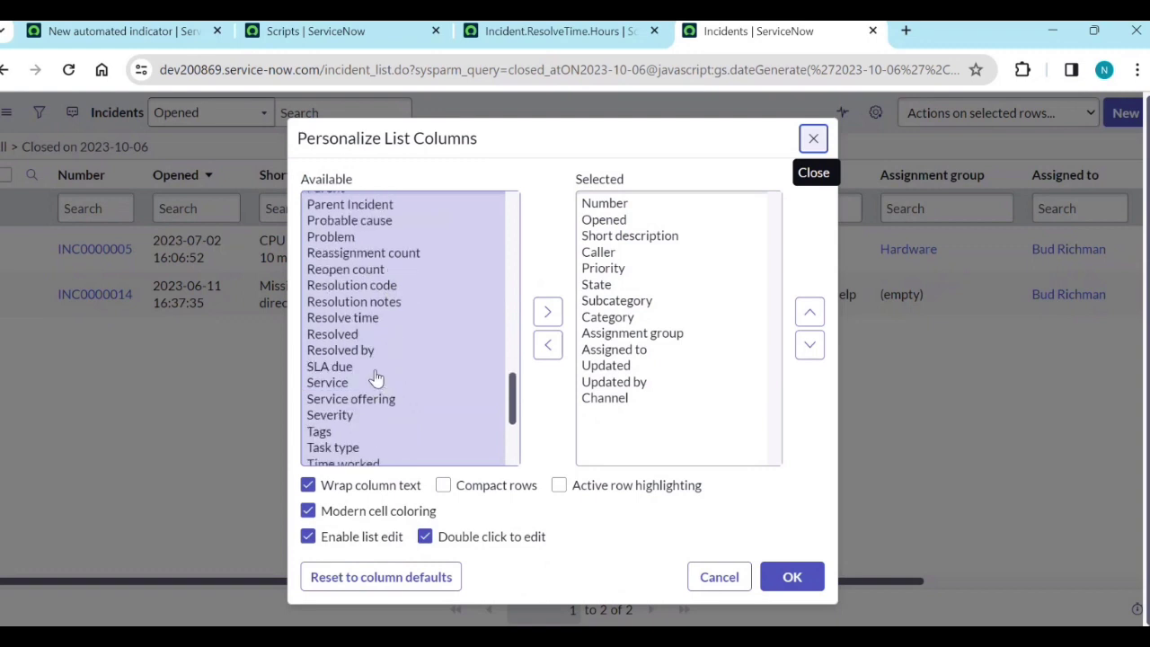
left_click(360, 321)
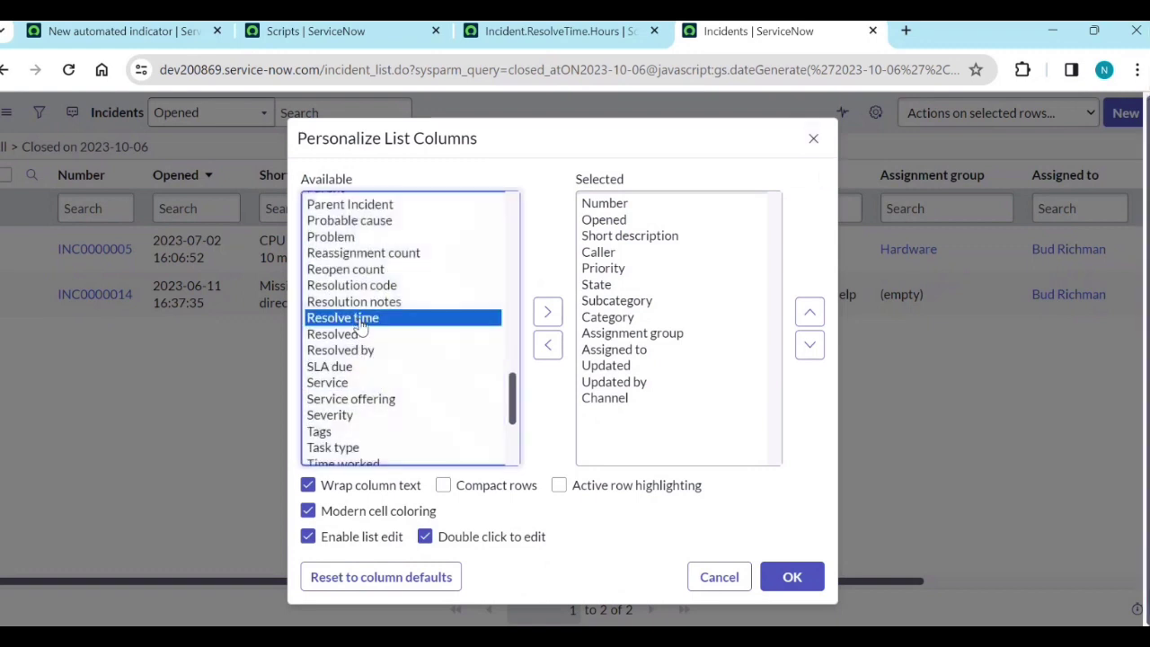
left_click(332, 333)
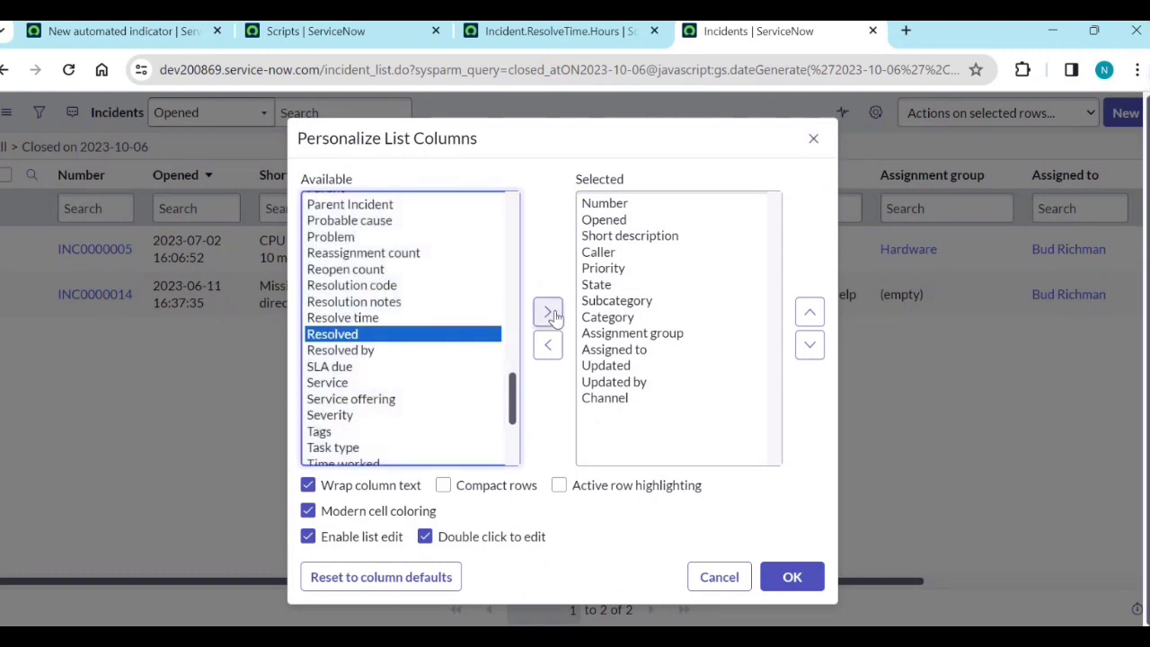
left_click(548, 312)
Step: Place the Resolved column directly after Opened and apply the personalized column layout
left_click(810, 313)
double_click(811, 315)
double_click(811, 315)
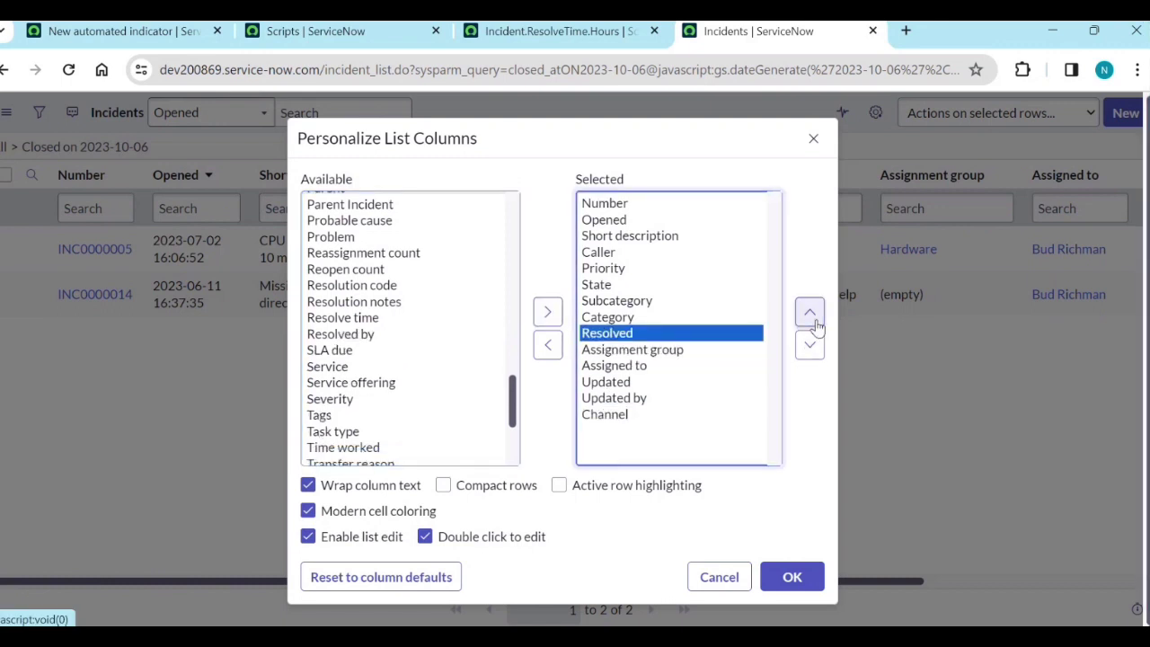
double_click(811, 315)
double_click(810, 314)
left_click(811, 315)
left_click(810, 314)
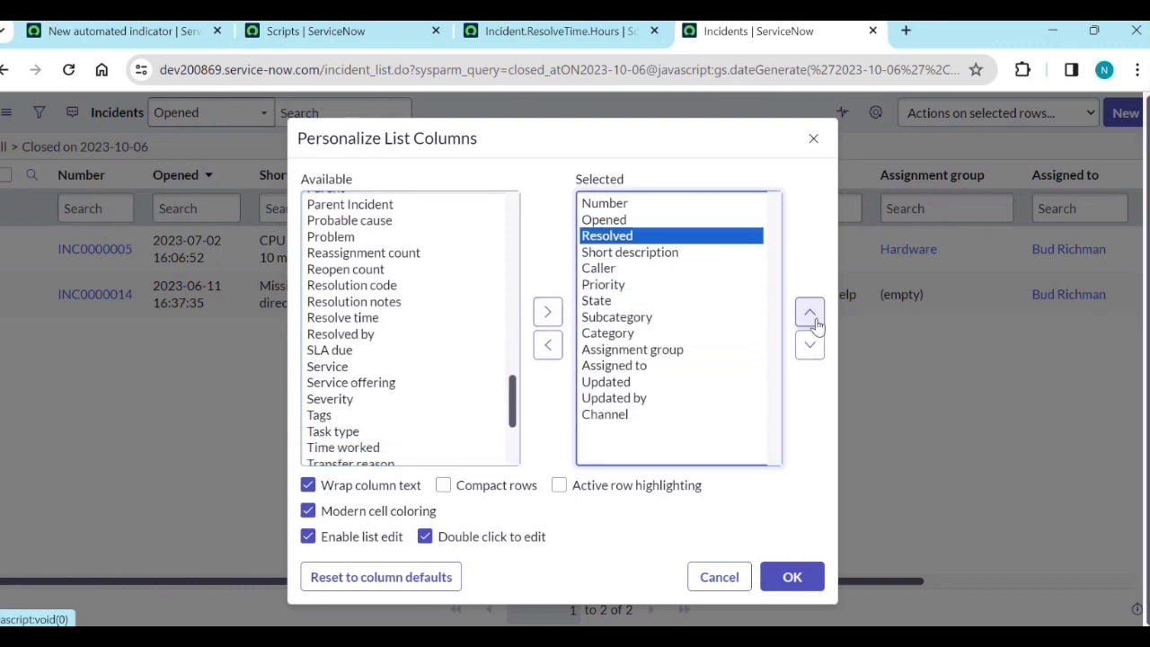
left_click(795, 578)
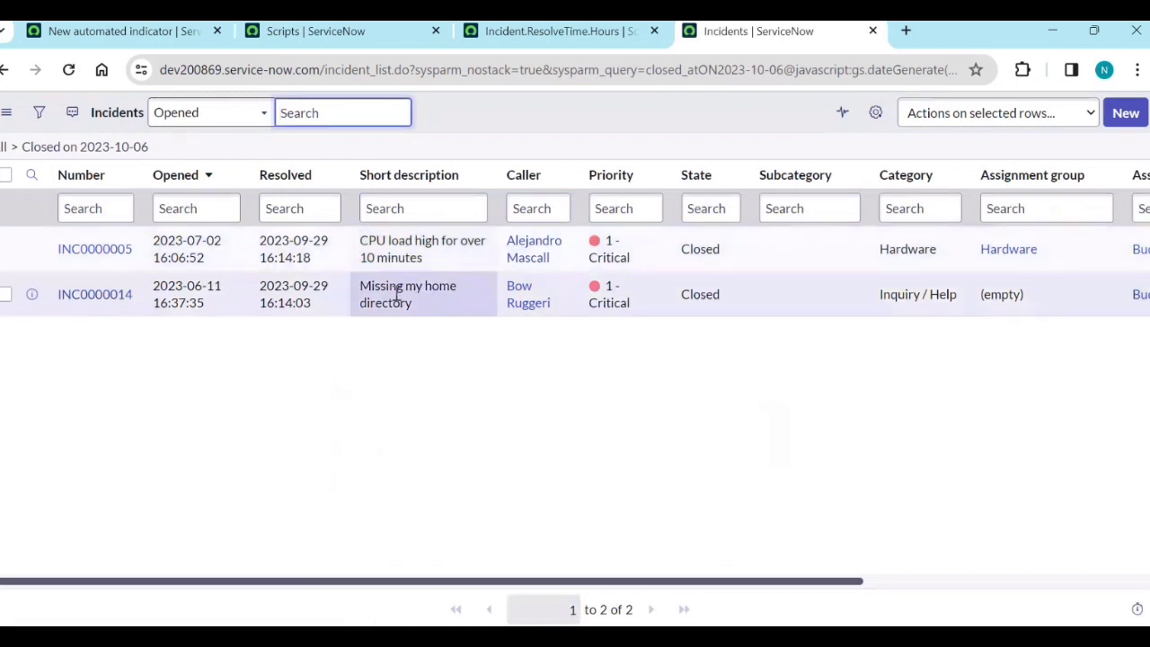
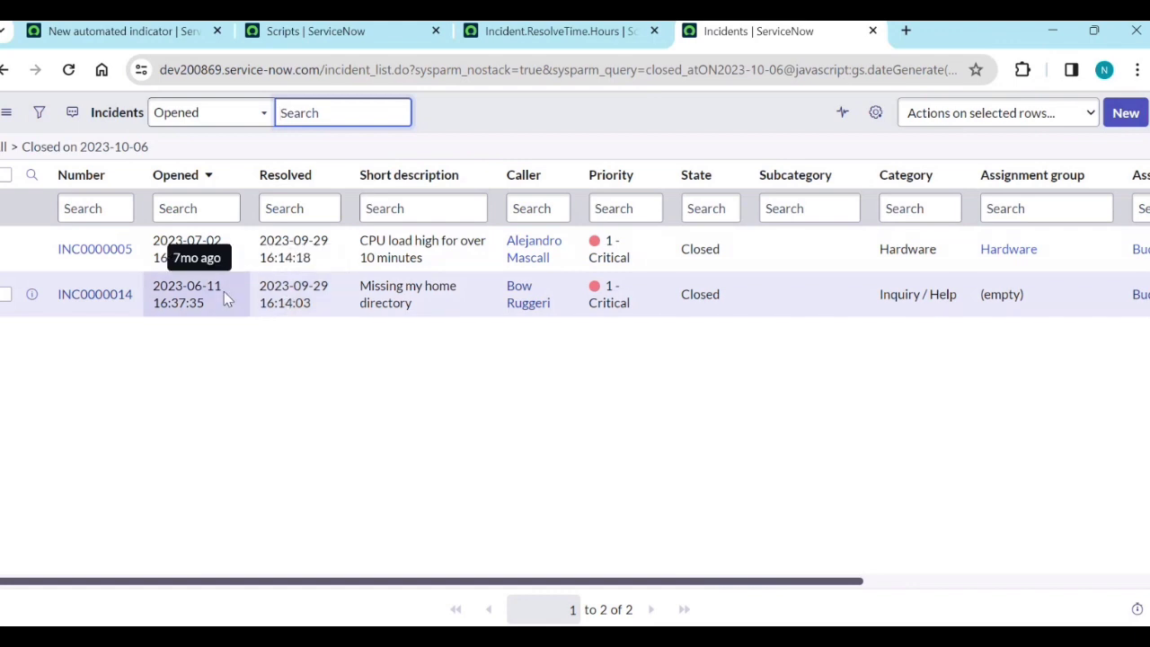
Step: Return to the indicator's Analytics Hub and aggregate its scores as 30d running SUM for September 27 through Yesterday
left_click(539, 30)
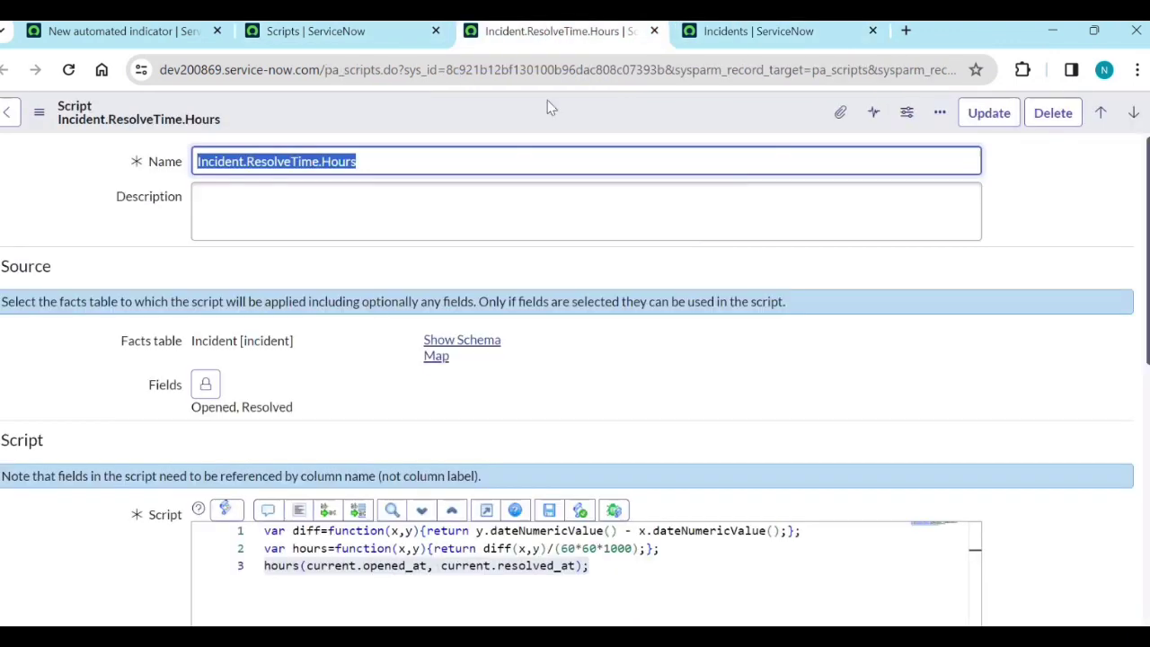
left_click(160, 31)
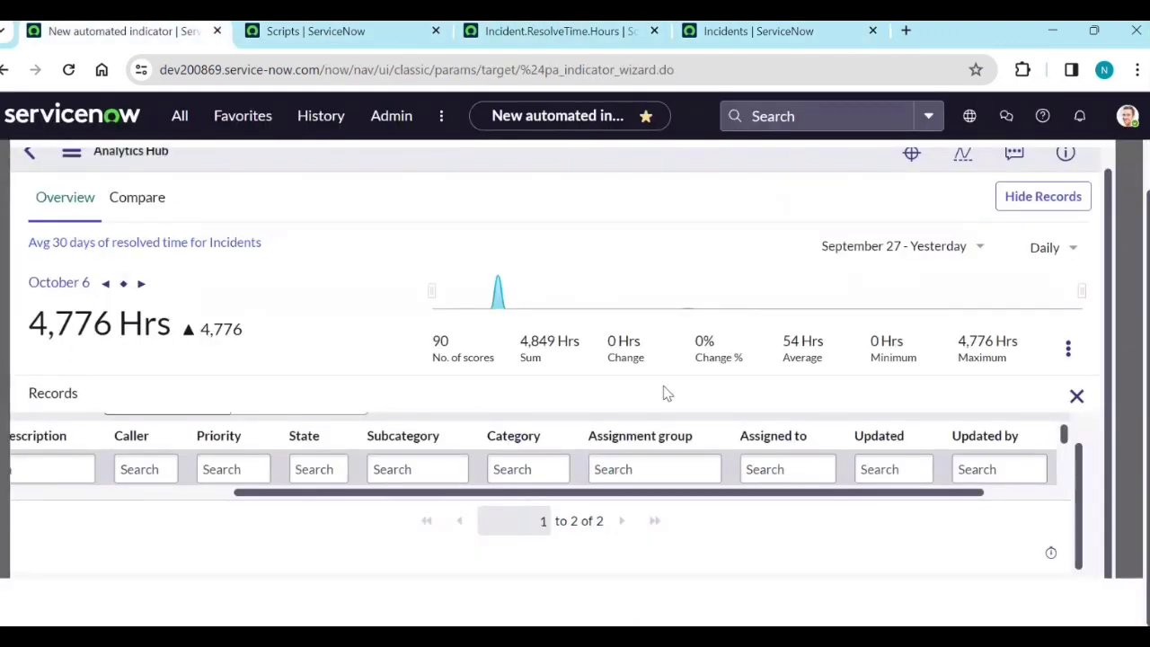
left_click(1069, 252)
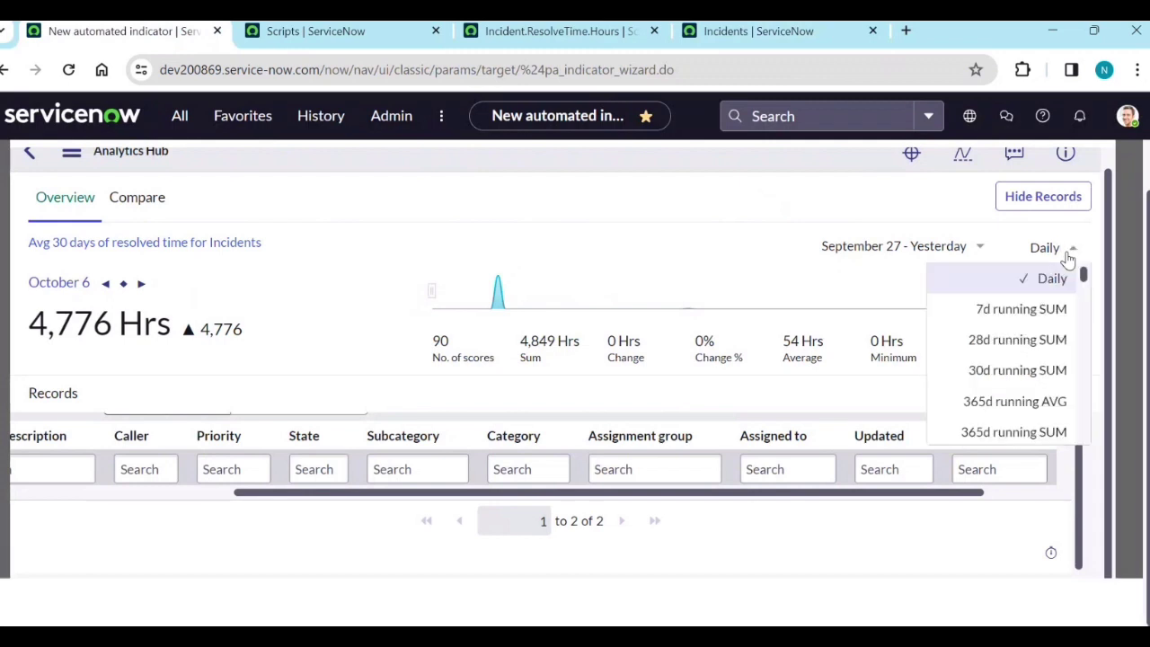
left_click(1053, 370)
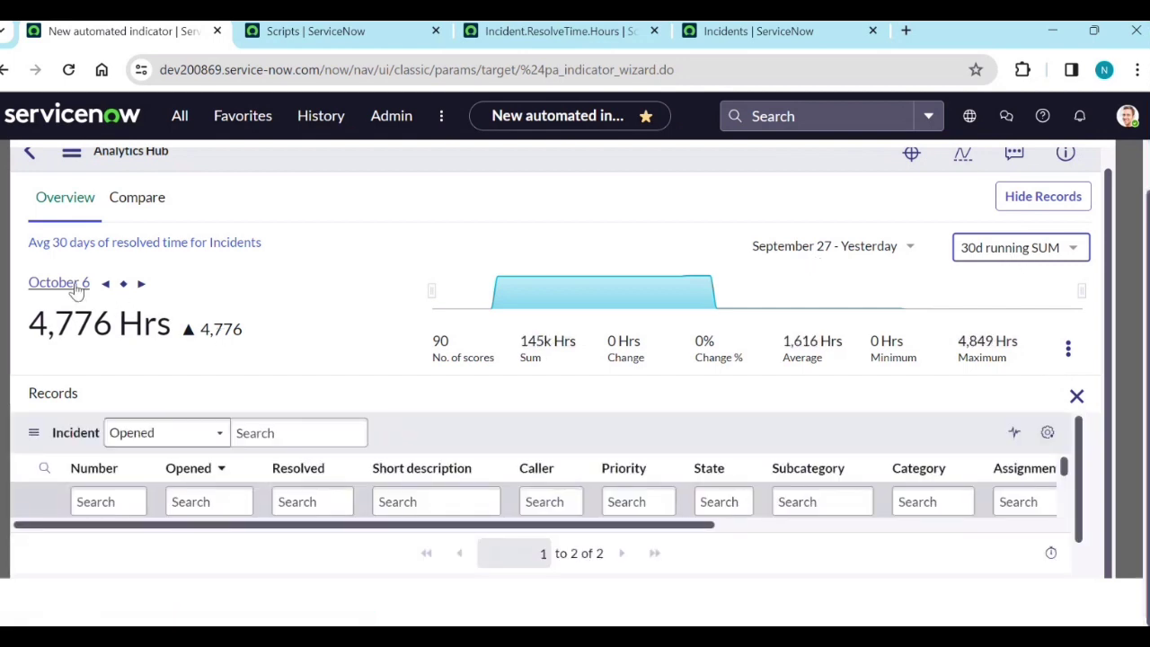
left_click(901, 250)
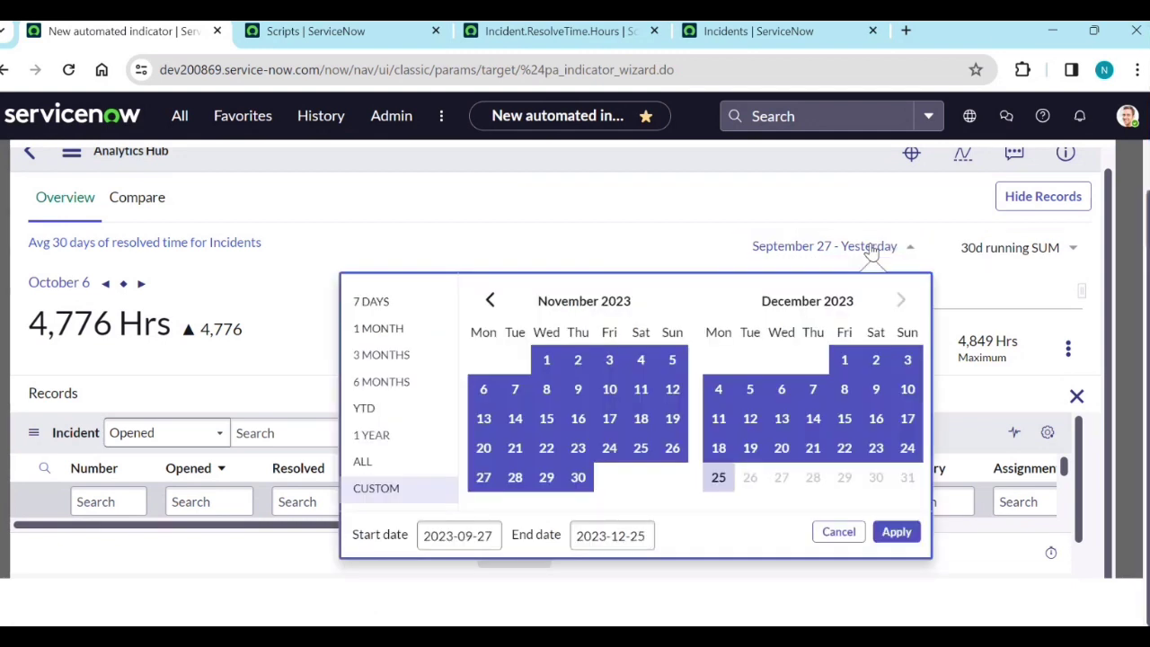
left_click(906, 533)
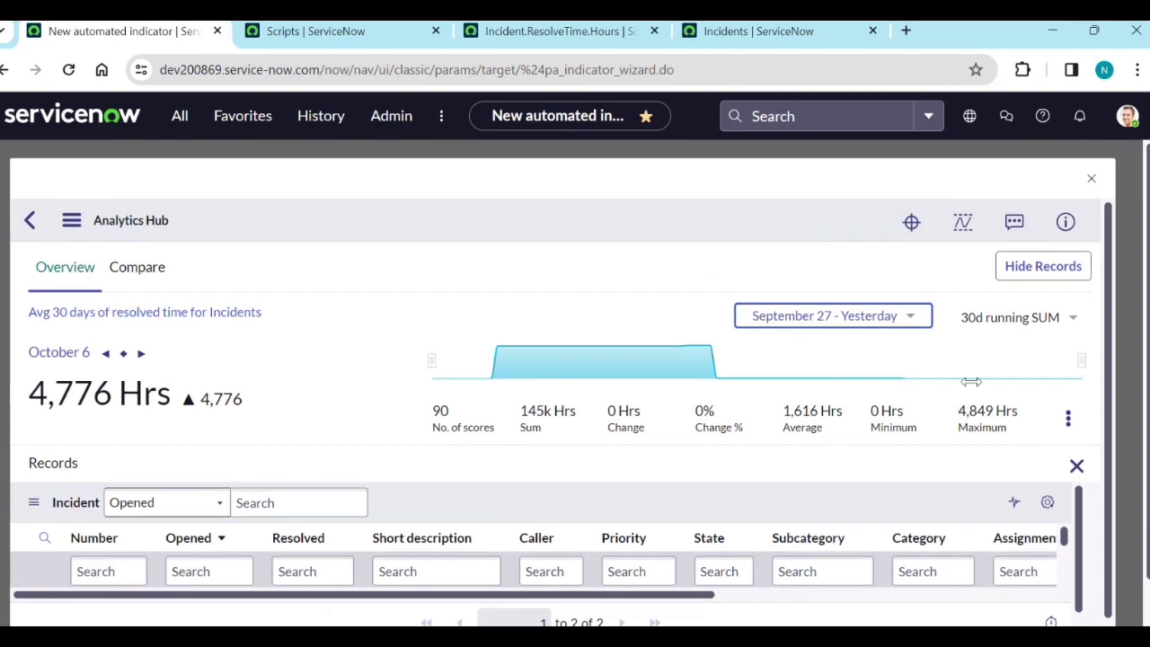
Step: Hide the records, inspect the running sum for Yesterday, November 5 and November 4 on the chart, and close the Analytics Hub
left_click(1077, 465)
scroll(437, 426, "down", 1)
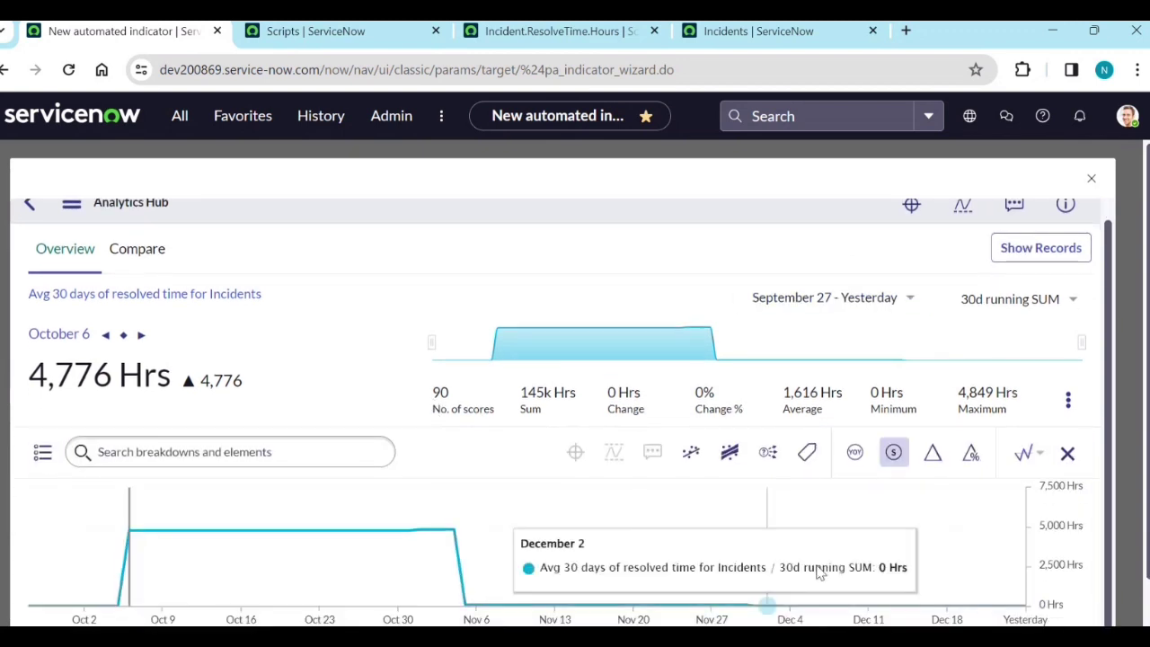
left_click(1026, 608)
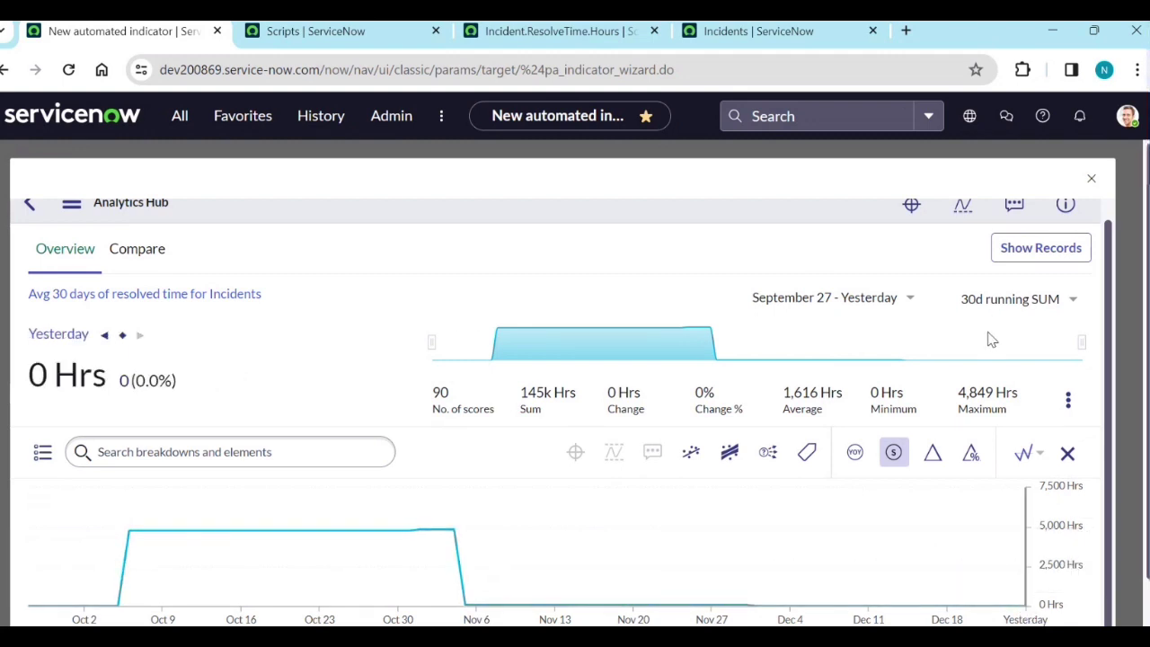
left_click(465, 605)
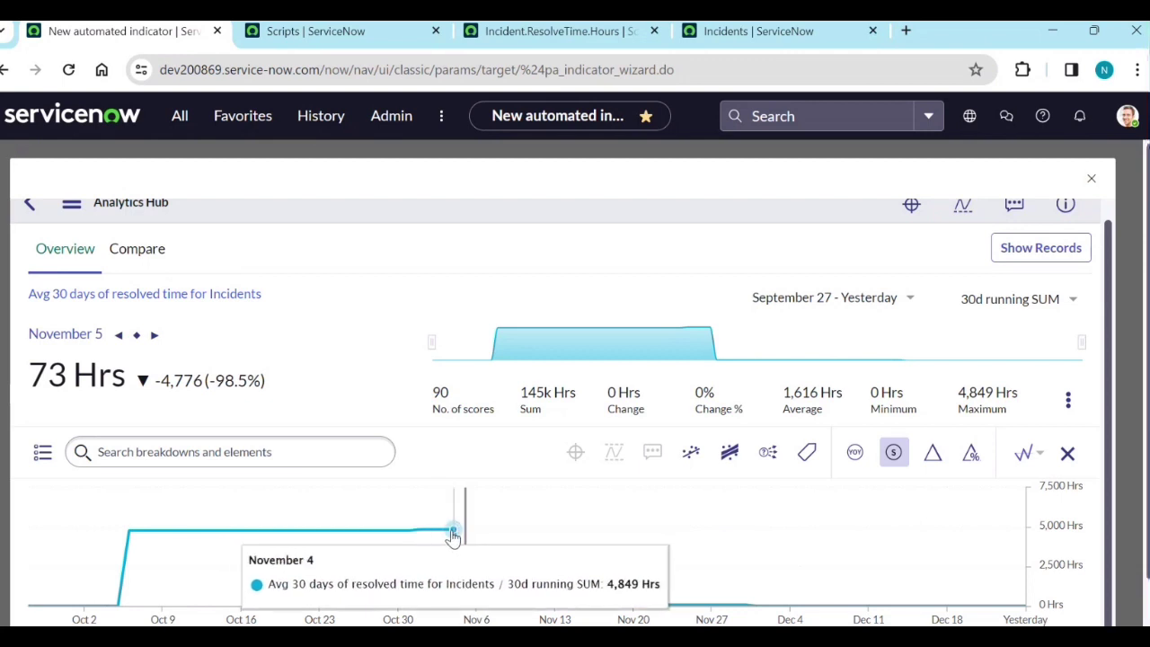
left_click(453, 533)
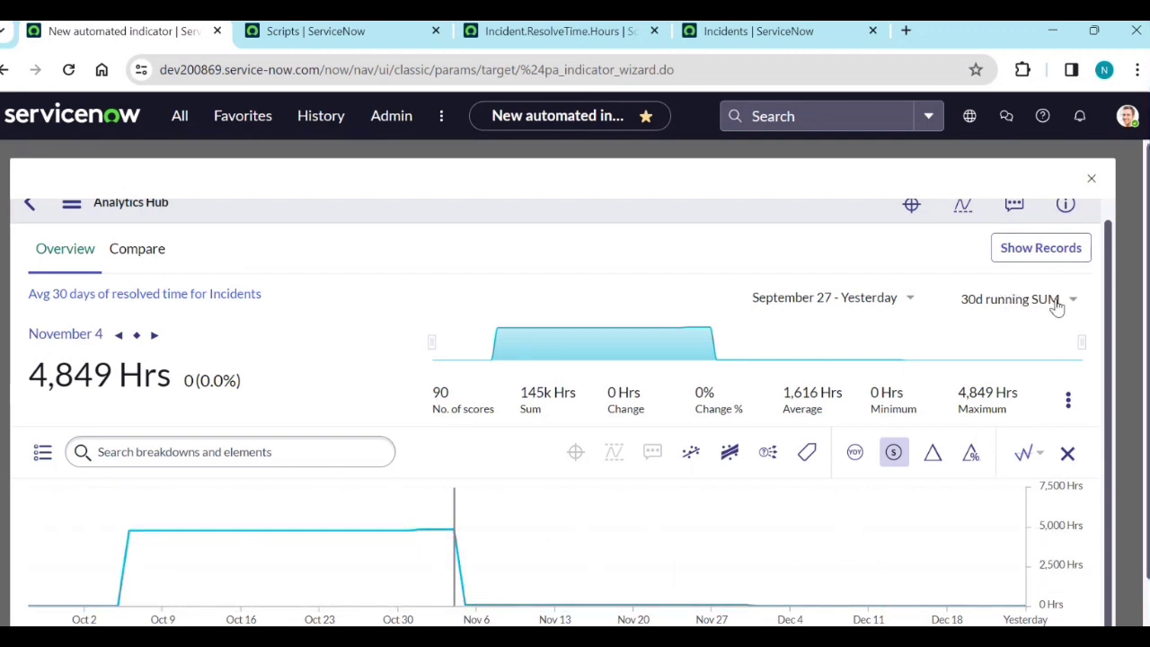
left_click(1092, 182)
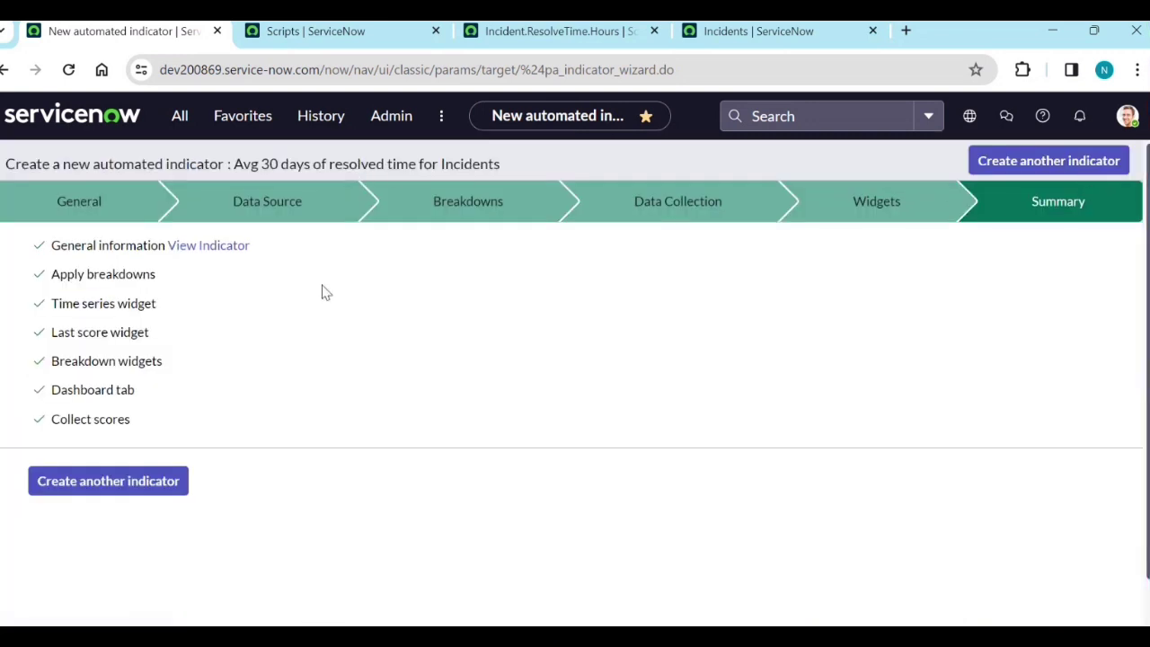
Step: Switch to the Notepad notes, review the planned topics from automated indicators to breakdown sources, and minimize the notes
left_click(181, 117)
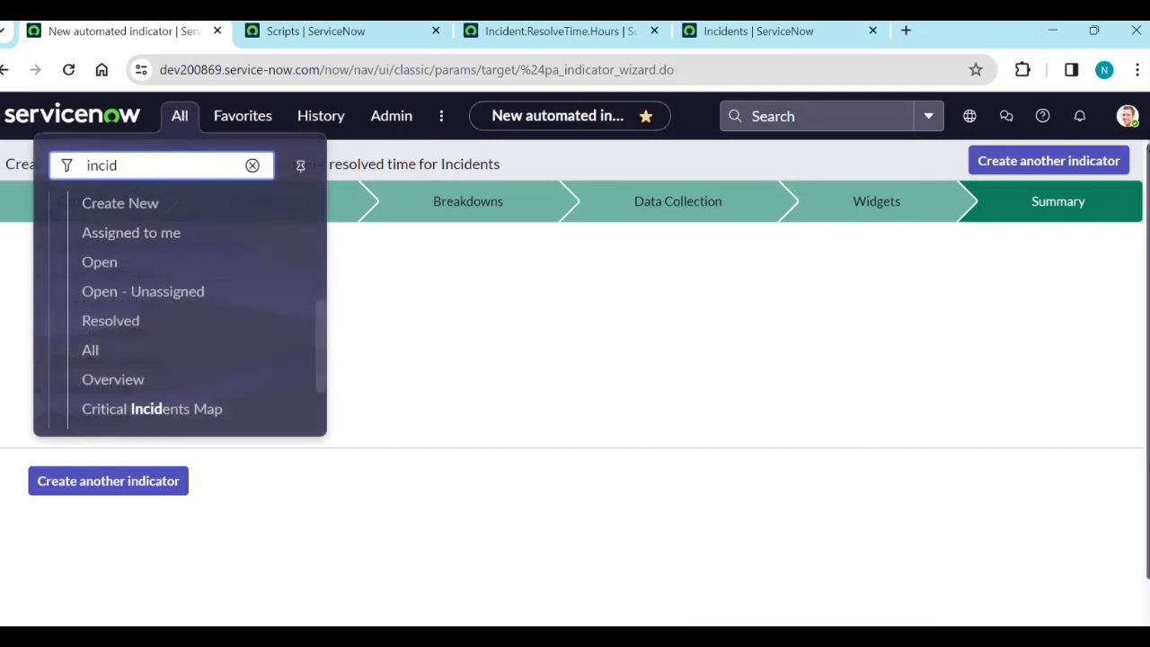
key("alt+Tab")
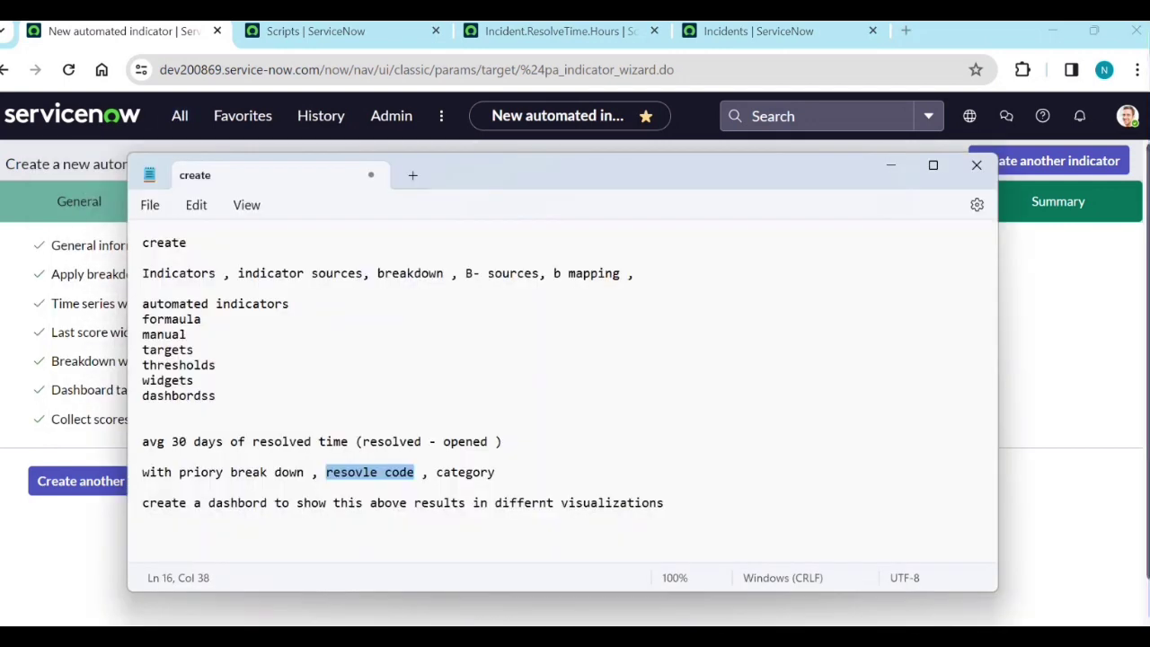
left_click(291, 305)
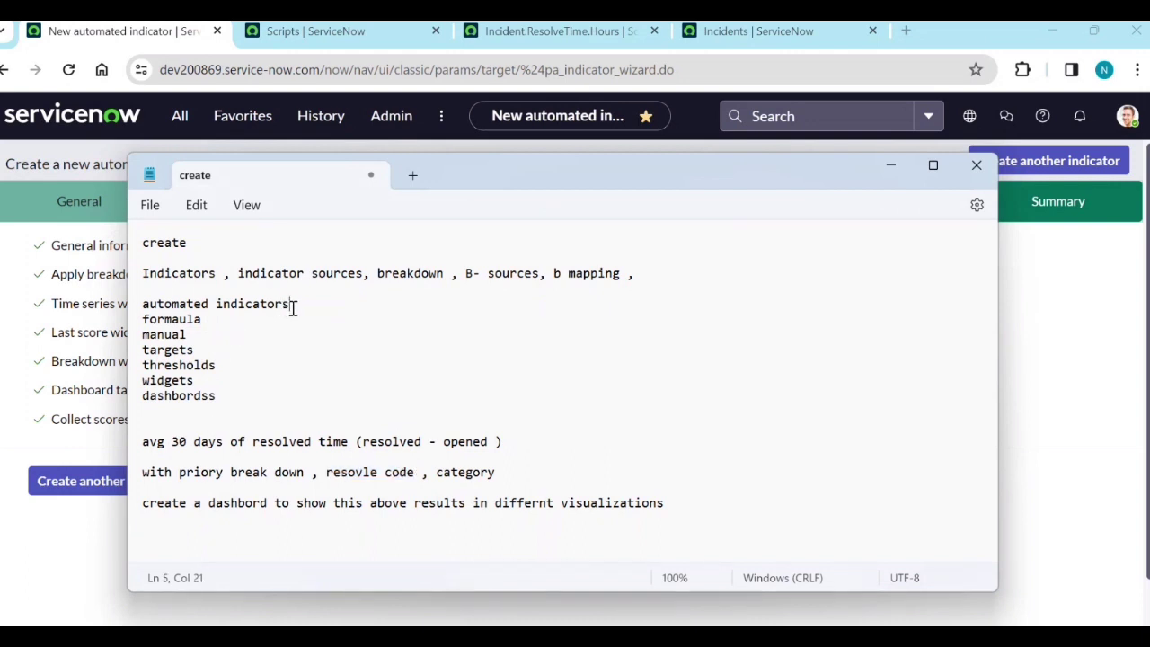
left_click_drag(233, 273, 544, 282)
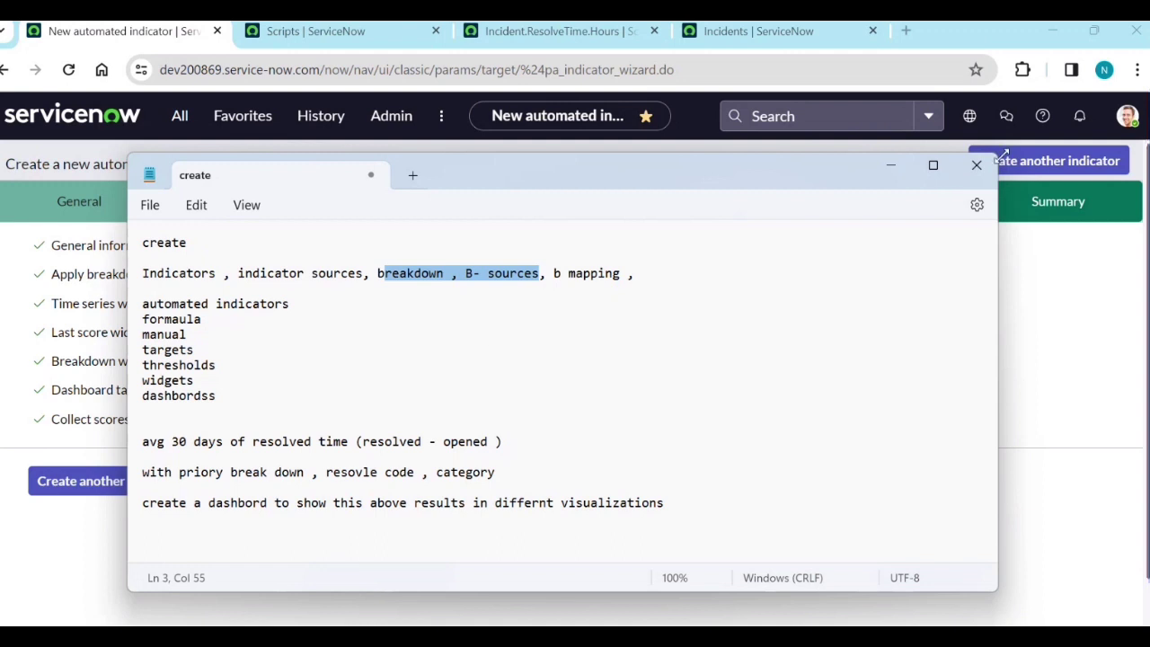
left_click(899, 167)
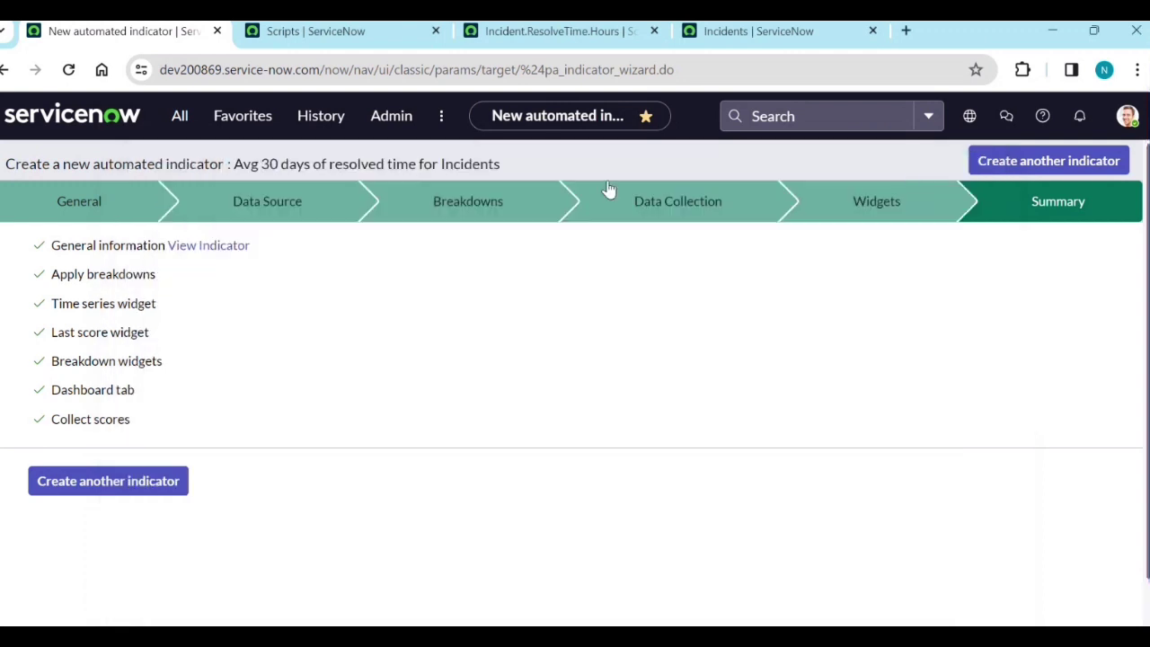
Step: Open the Automated Indicators list from the Performance Analytics entries in the favorites
left_click(177, 118)
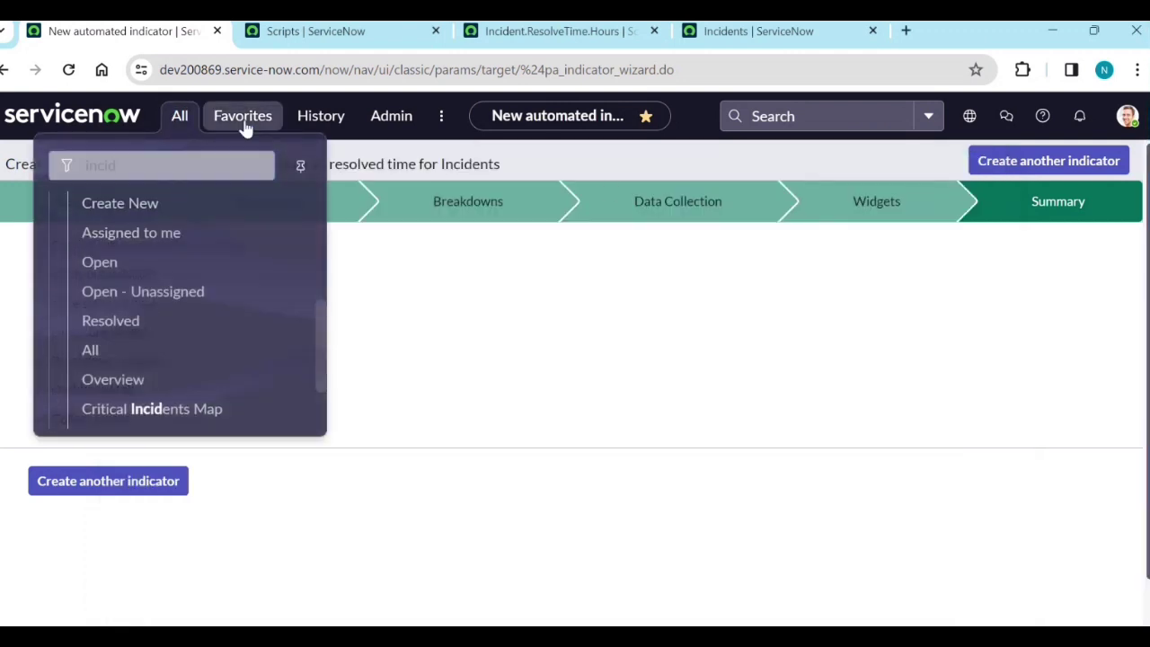
left_click(244, 128)
scroll(207, 337, "up", 5)
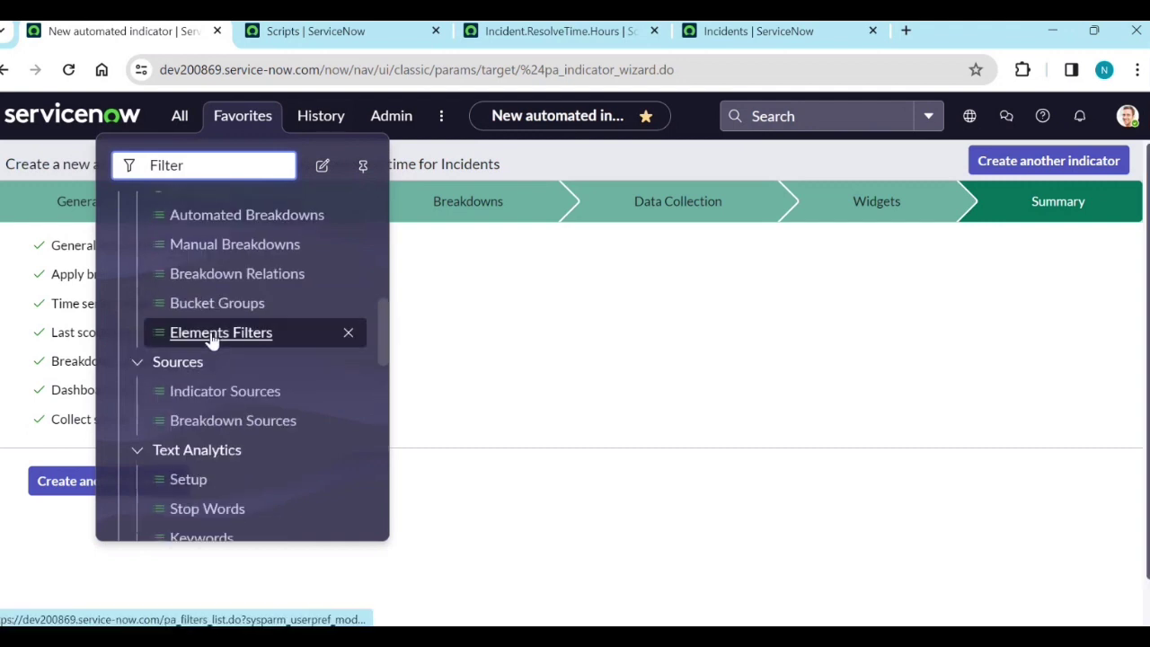
scroll(212, 340, "up", 3)
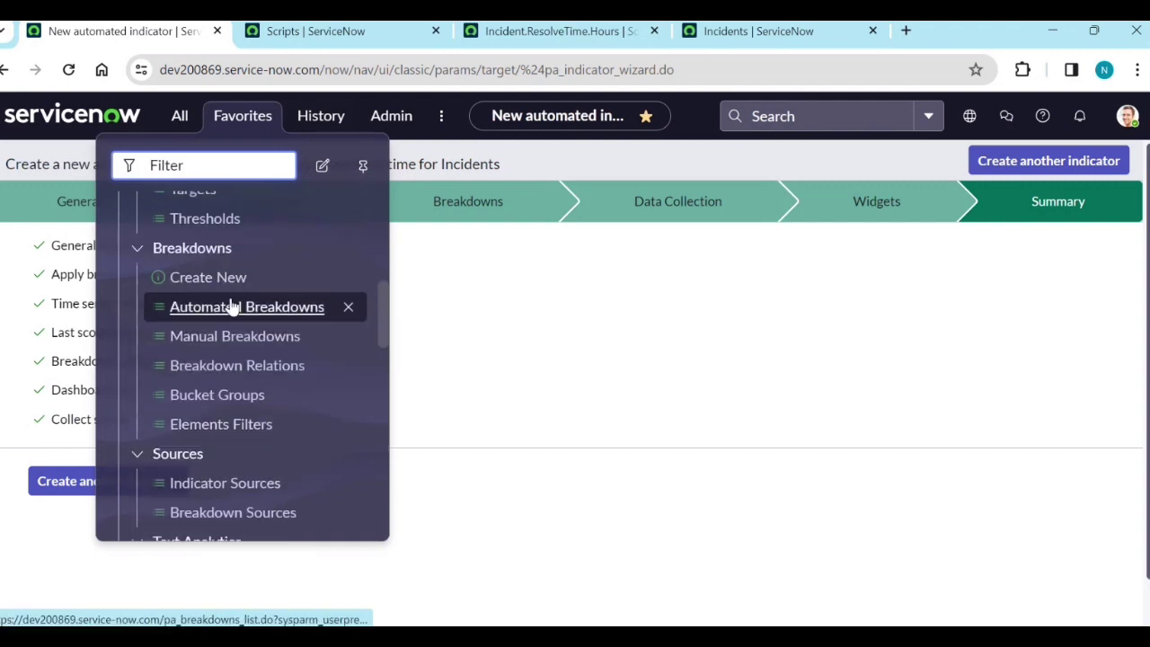
scroll(228, 296, "up", 8)
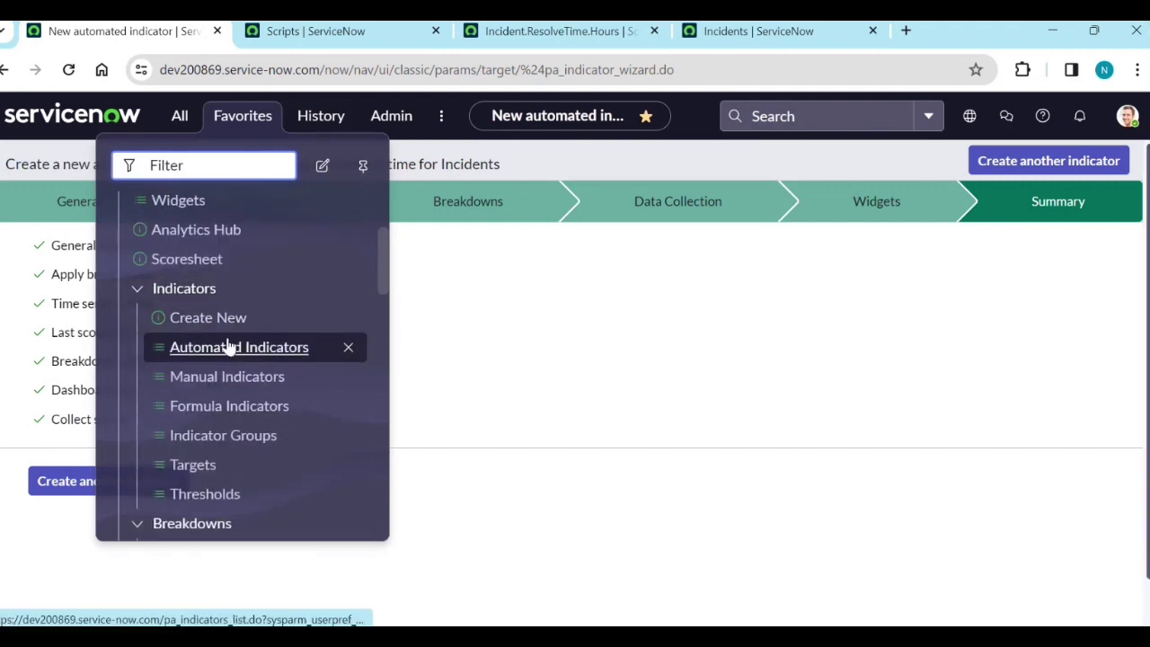
left_click(229, 346)
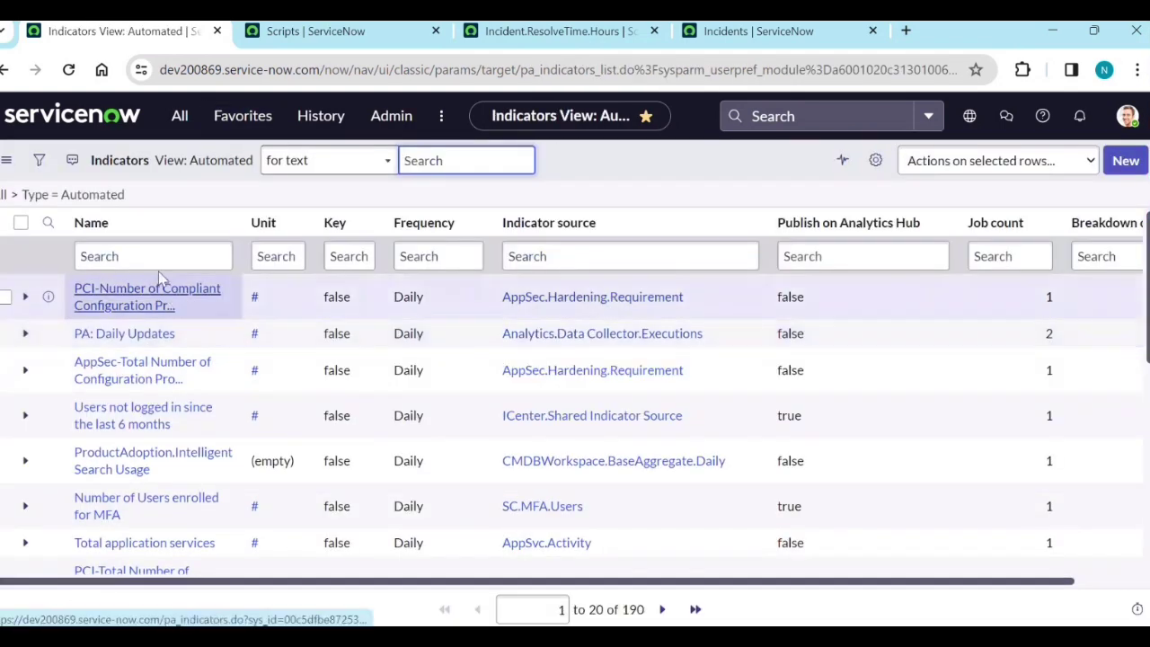
Step: Filter the indicators by names starting with Avg and open the record Avg 30 days of resolved time for Incidents
left_click(155, 258)
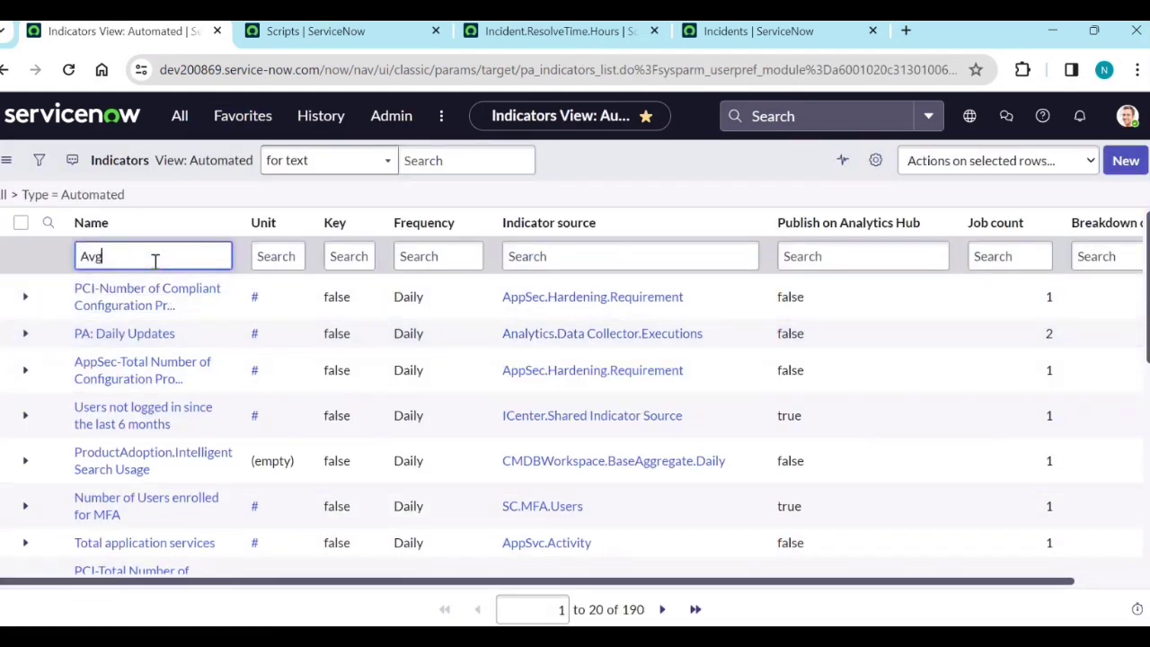
key("Return")
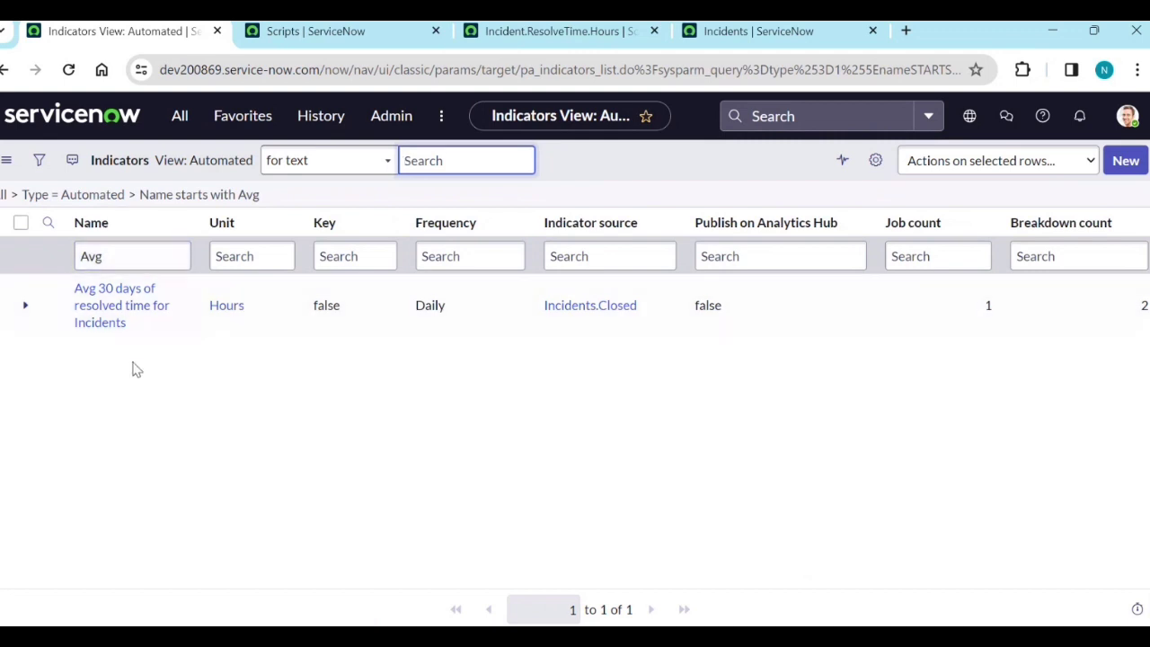
left_click(126, 313)
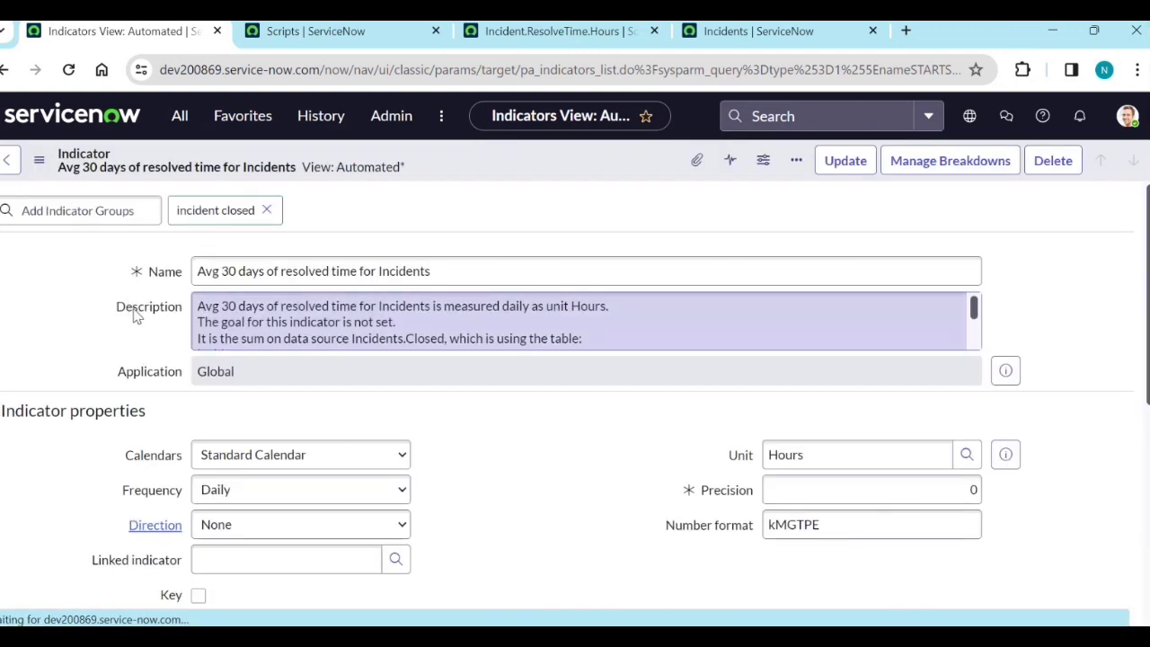
Step: Show the indicator's Analytics Hub and select the October 6 peak on the score chart
scroll(508, 466, "down", 4)
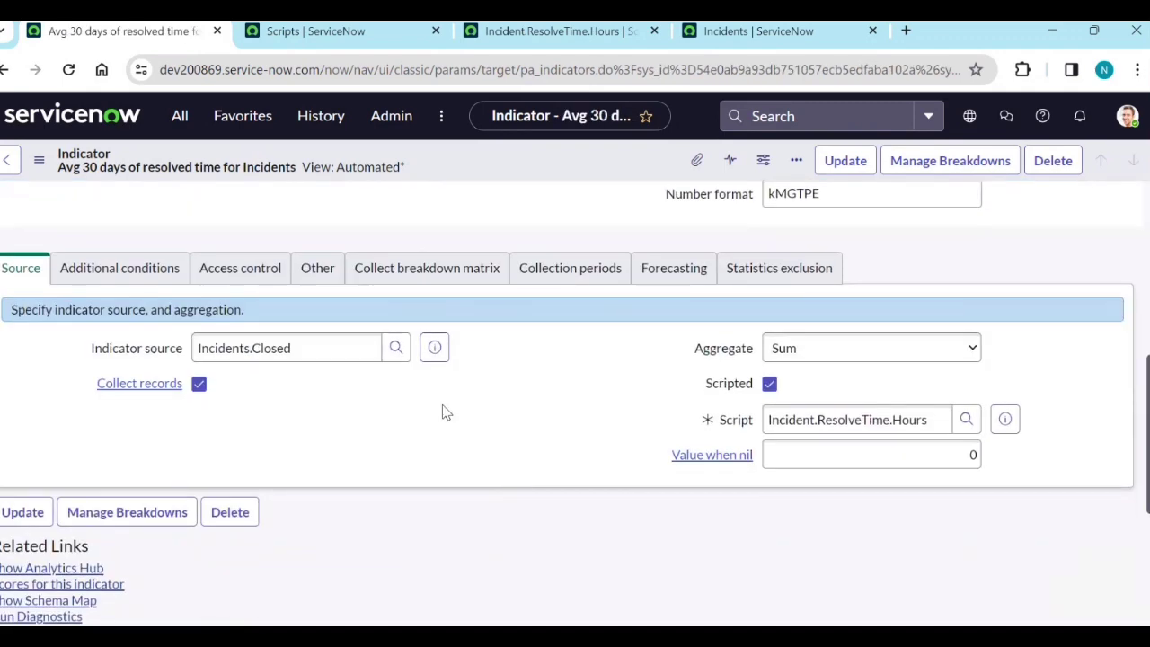
scroll(442, 413, "down", 2)
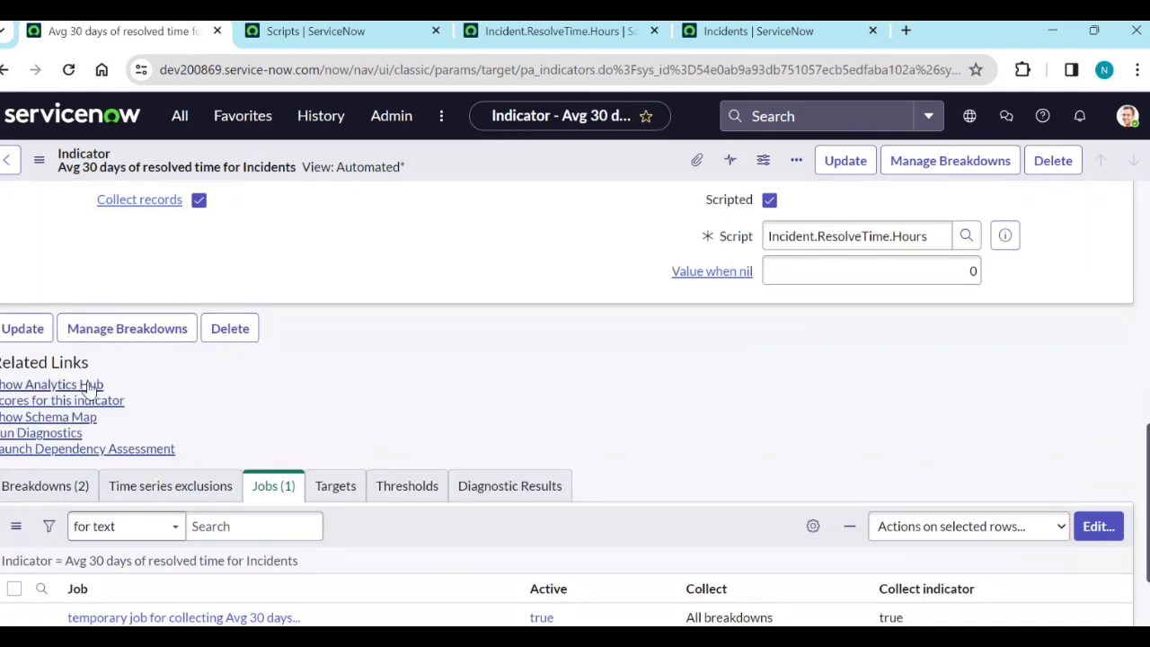
left_click(91, 385)
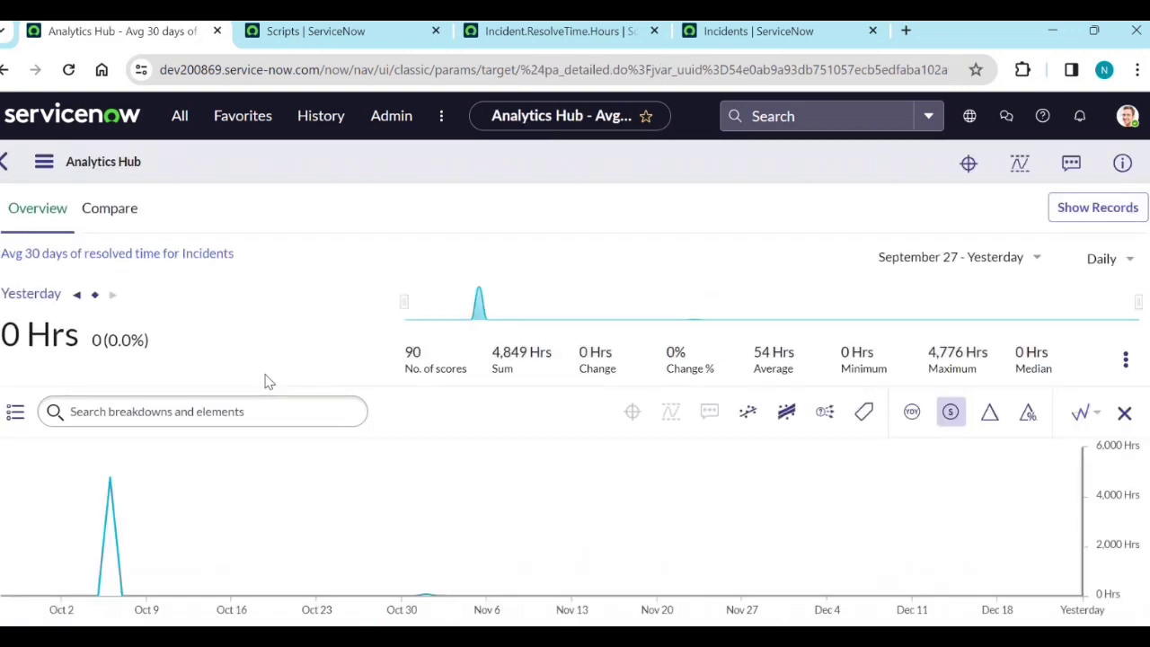
left_click(111, 484)
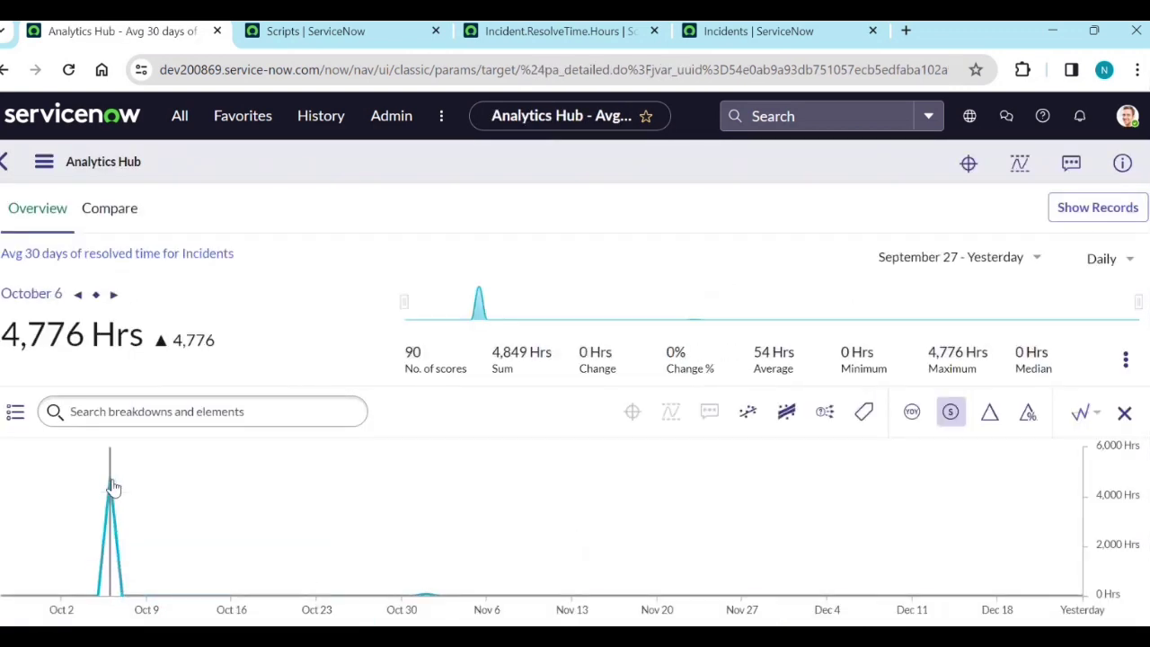
Step: Show the breakdowns, expand Incident.Channel, and examine the October 6 scores of its elements in the list and chart
left_click(15, 412)
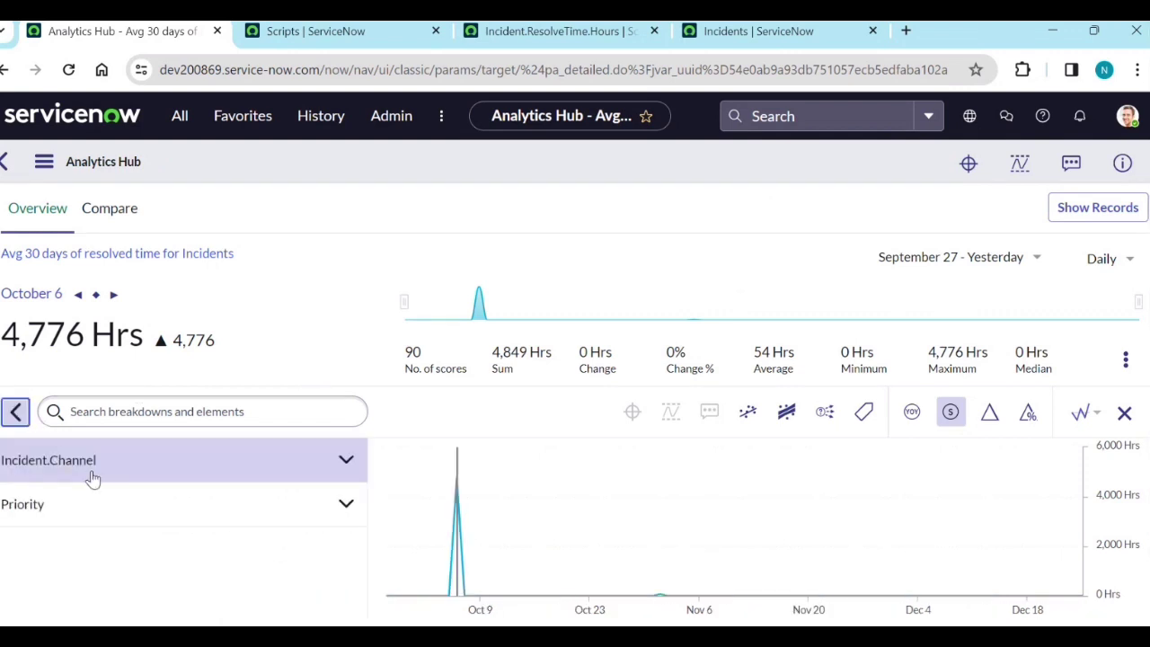
left_click(171, 473)
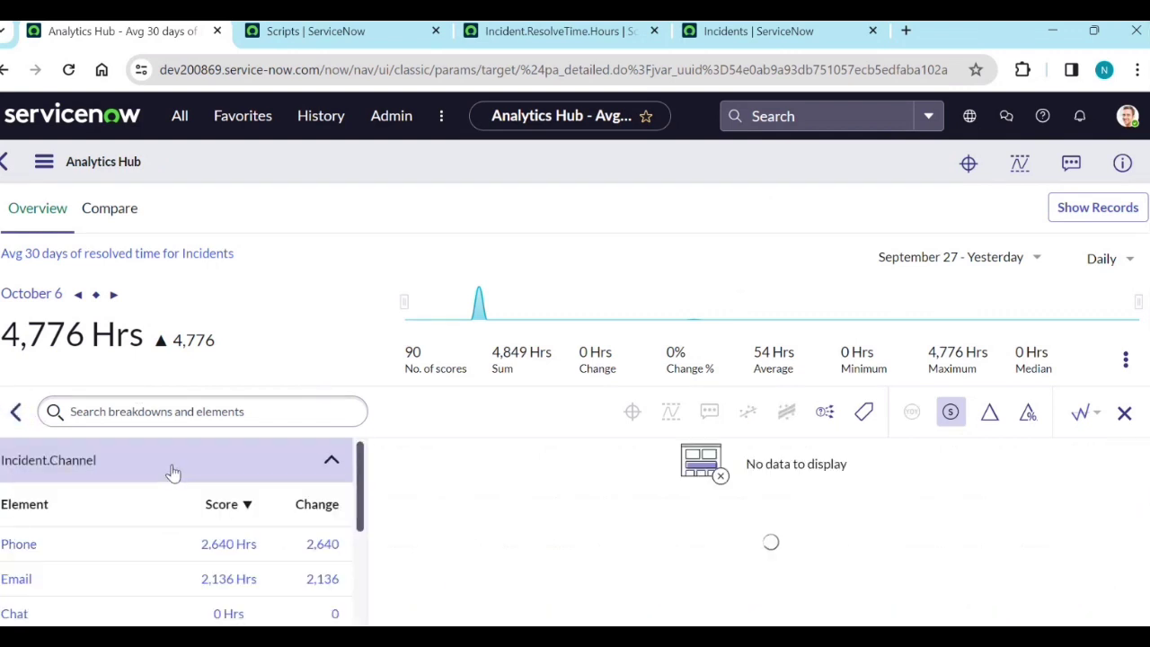
scroll(180, 508, "down", 1)
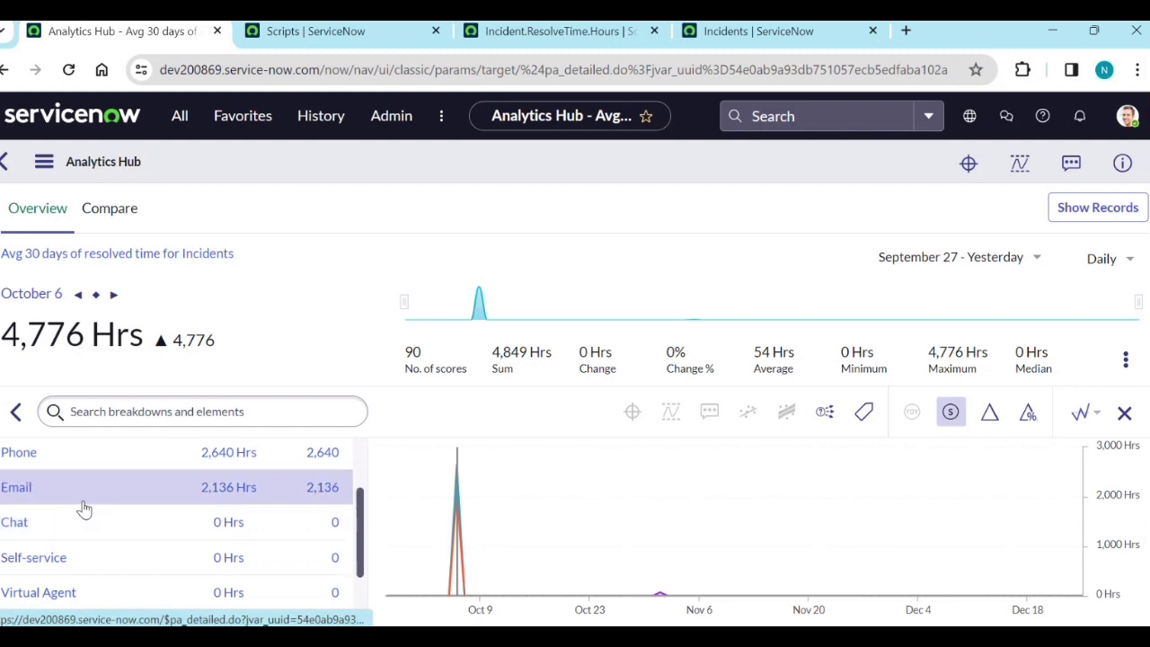
scroll(116, 512, "up", 1)
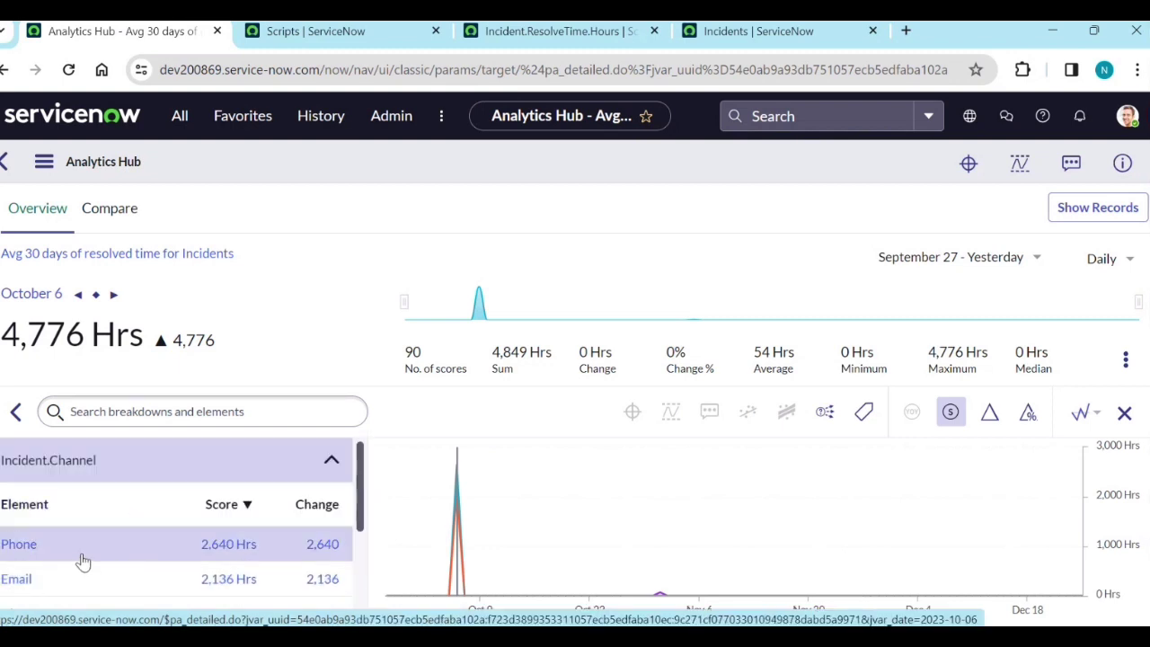
scroll(83, 562, "down", 1)
scroll(99, 507, "down", 1)
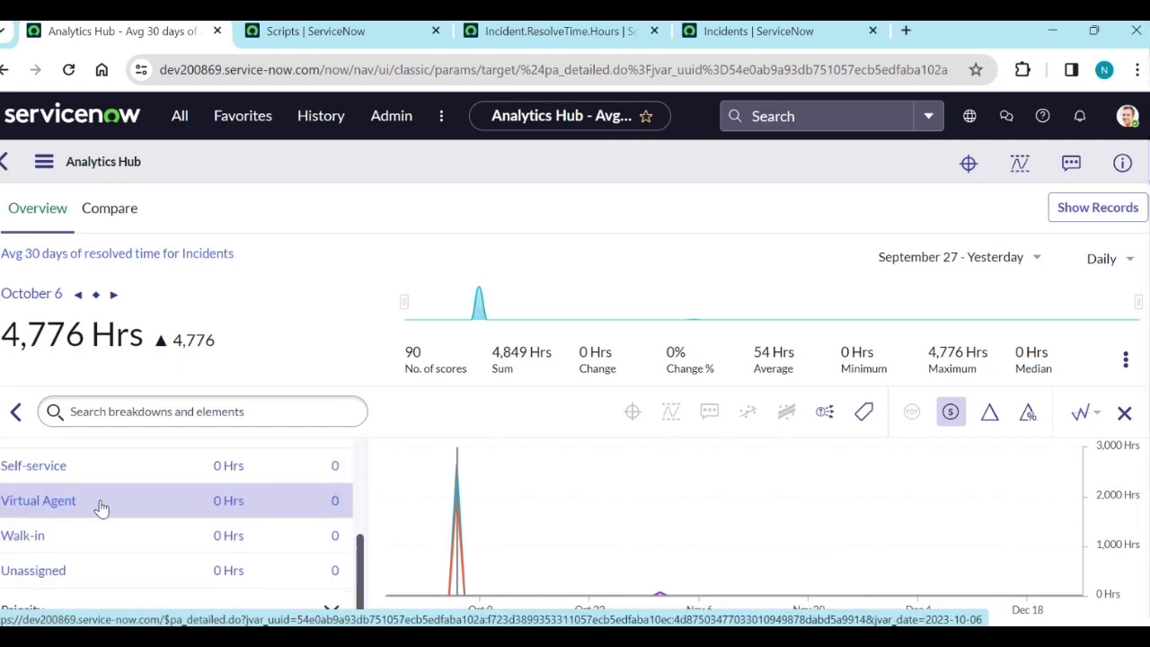
scroll(173, 518, "up", 2)
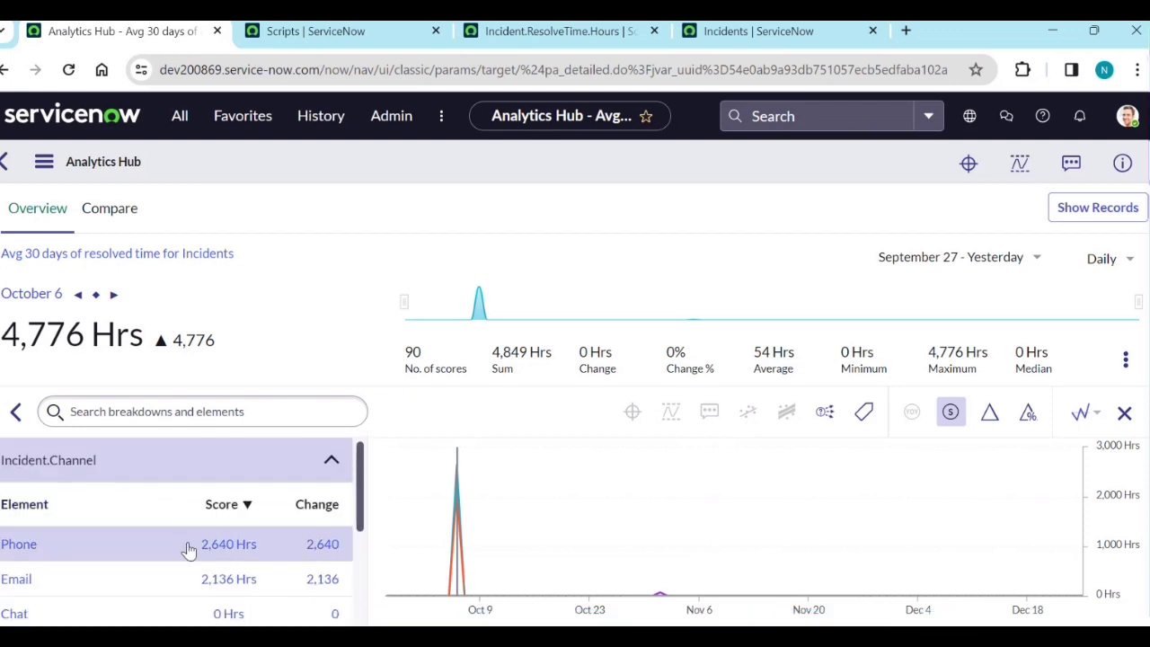
mouse_move(456, 557)
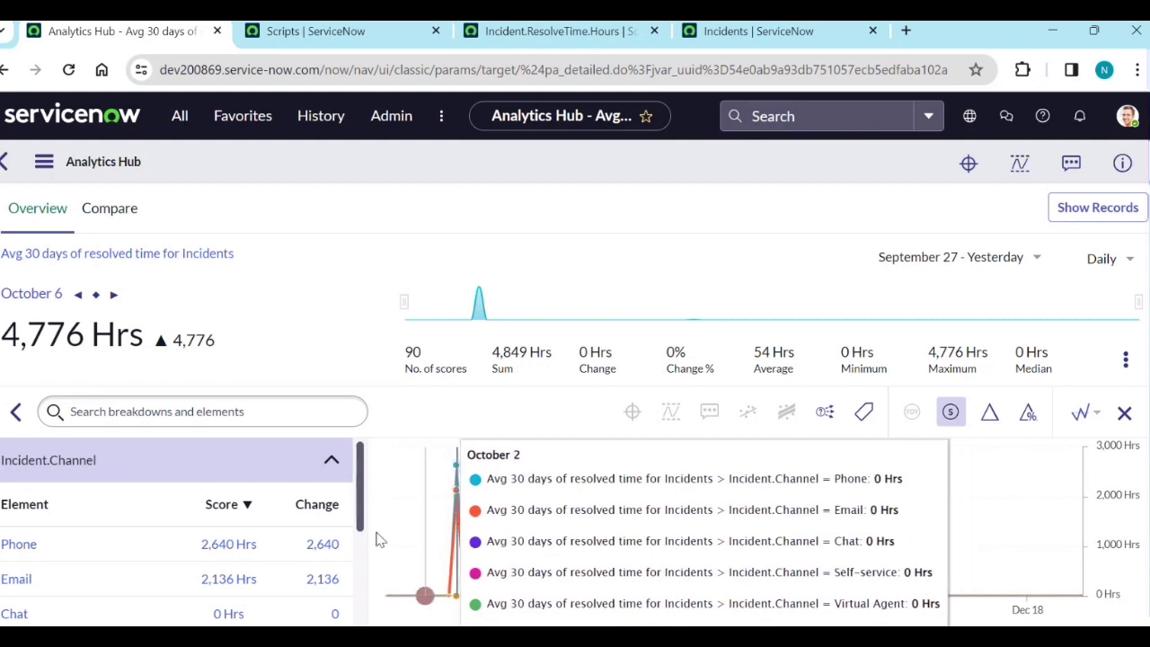
Step: View the scores for the Phone channel alone, remove that filter, and examine the scores of the Priority breakdown elements
left_click(20, 545)
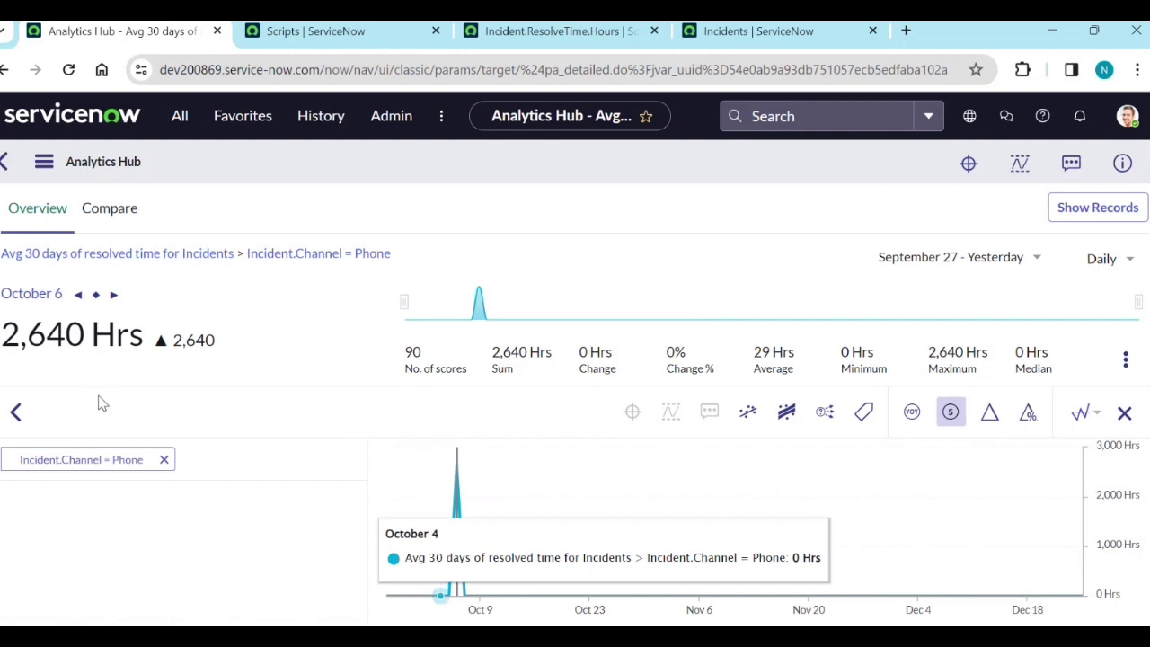
left_click(162, 462)
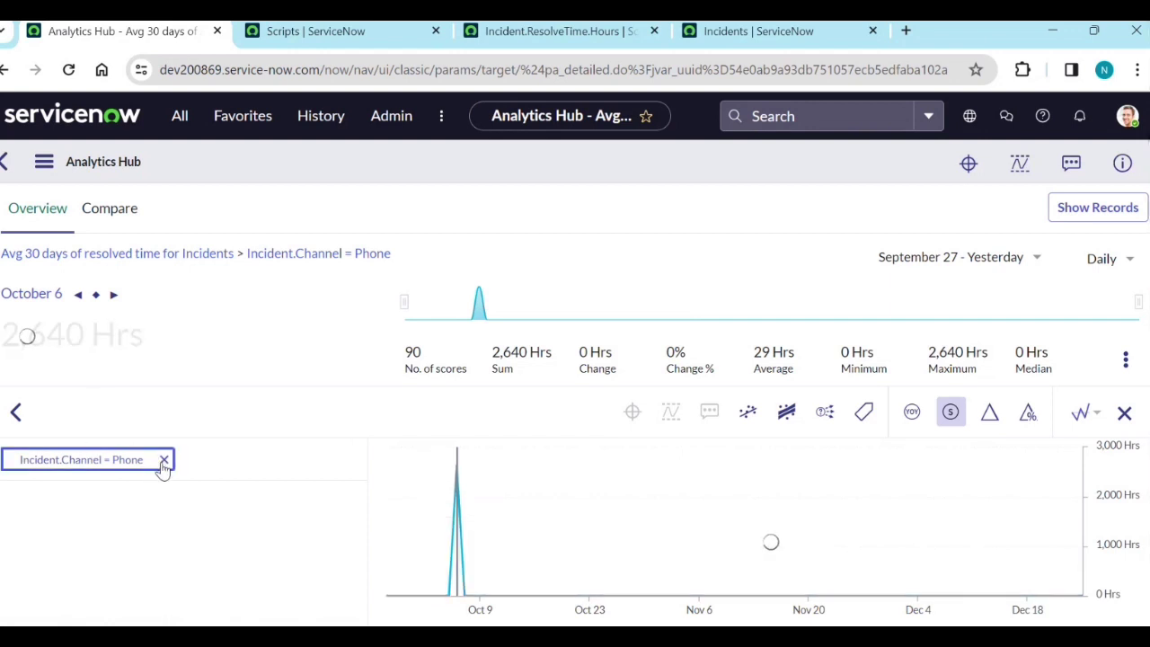
left_click(230, 467)
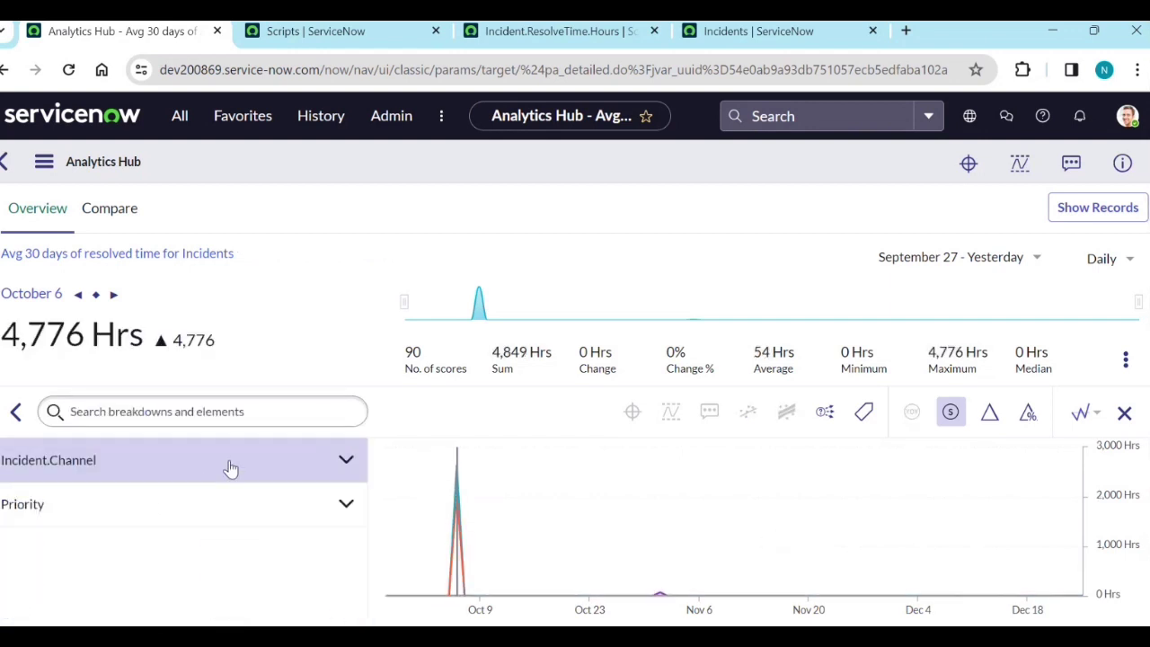
scroll(153, 534, "down", 2)
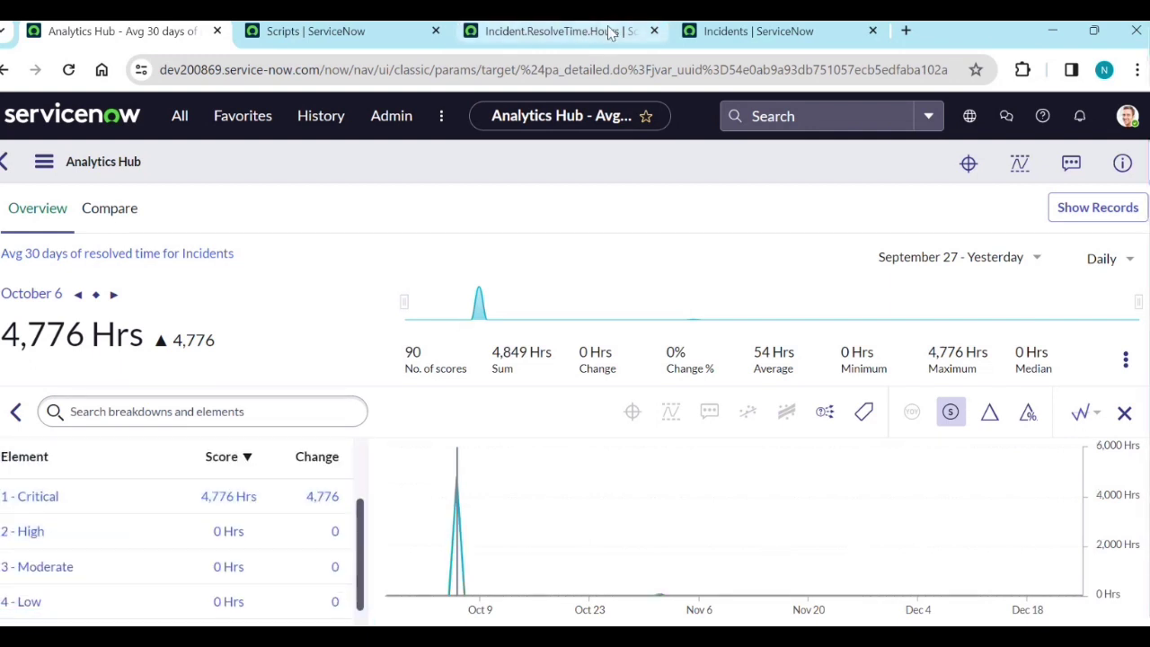
Step: Switch to the list of incidents closed on 2023-10-06 and add the Resolution code column to it
left_click(728, 31)
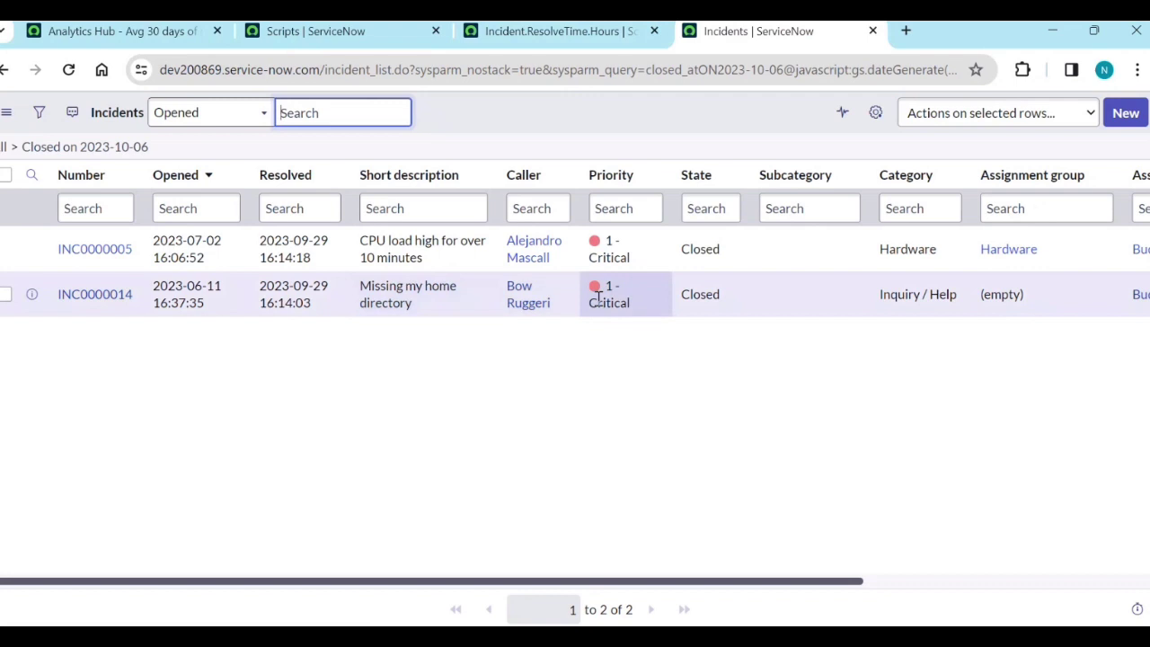
left_click(876, 113)
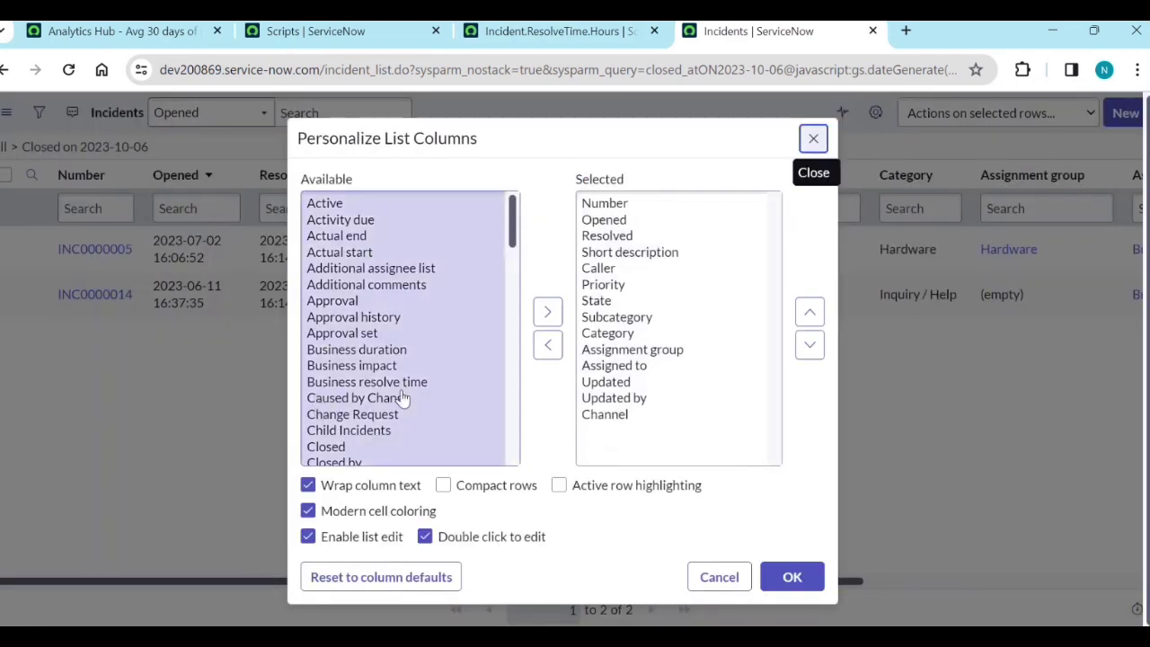
scroll(406, 393, "down", 6)
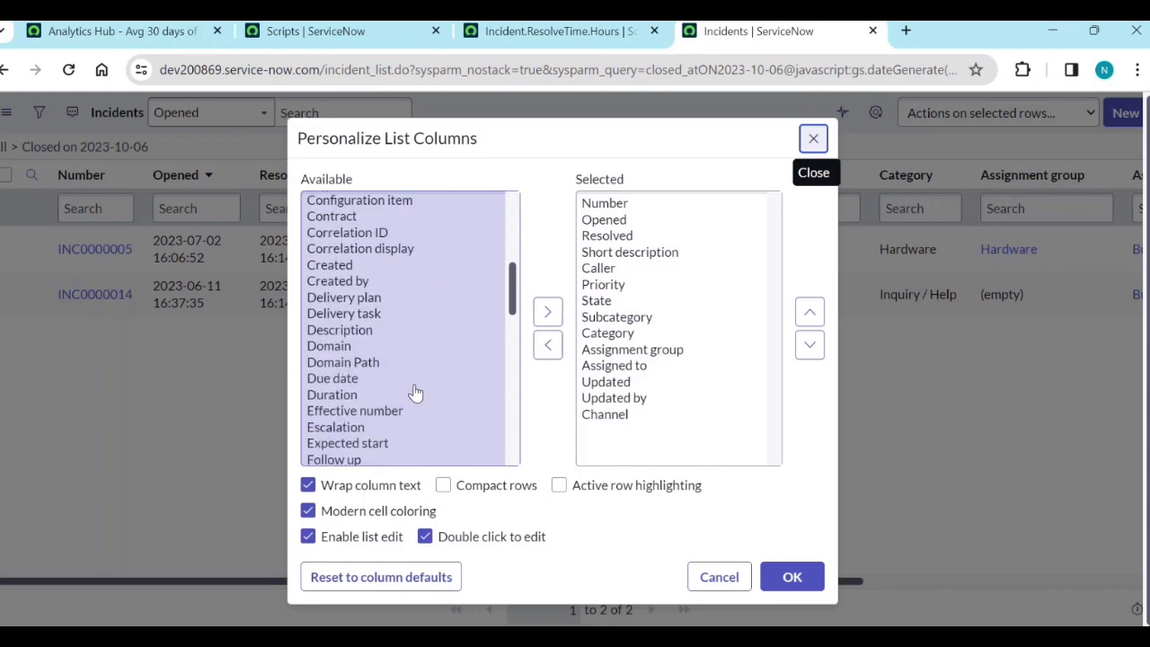
scroll(414, 391, "down", 6)
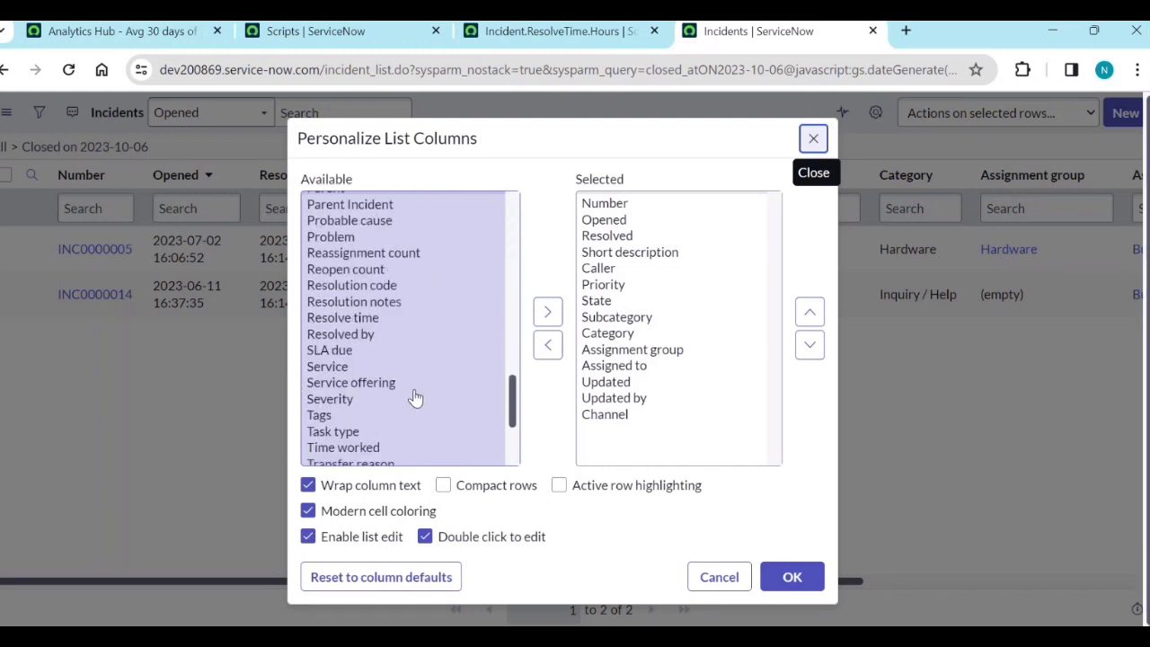
left_click(377, 286)
left_click(547, 312)
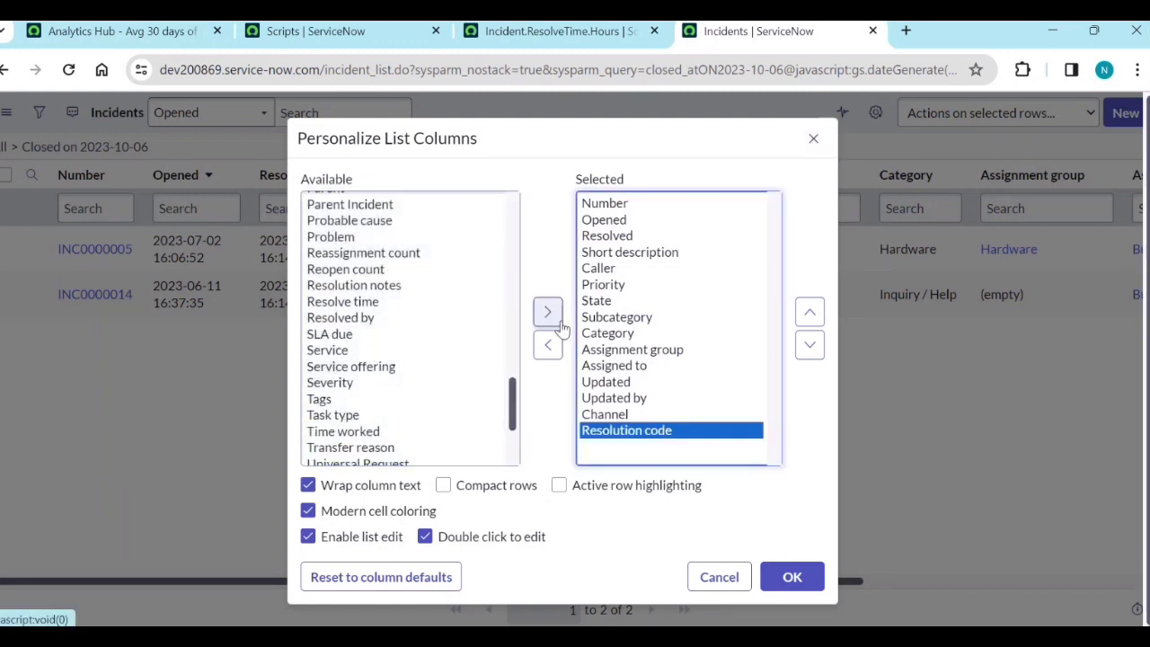
left_click(790, 576)
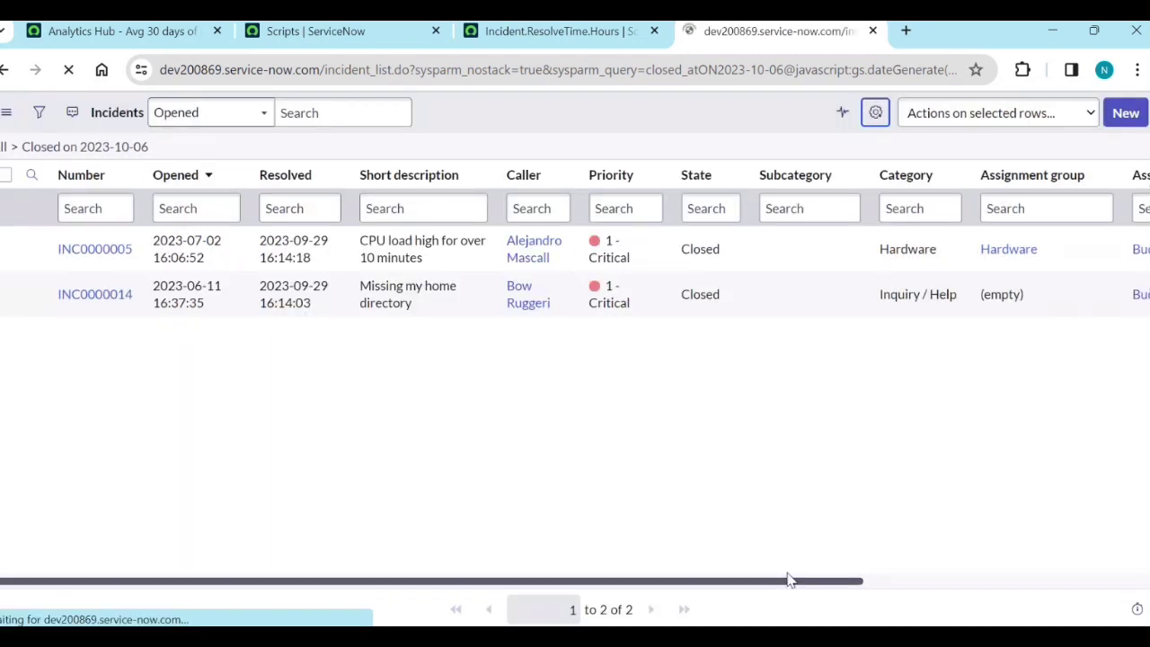
Step: Check the channel and resolution code of the listed incidents, and return to the Analytics Hub
left_click_drag(784, 581, 1146, 580)
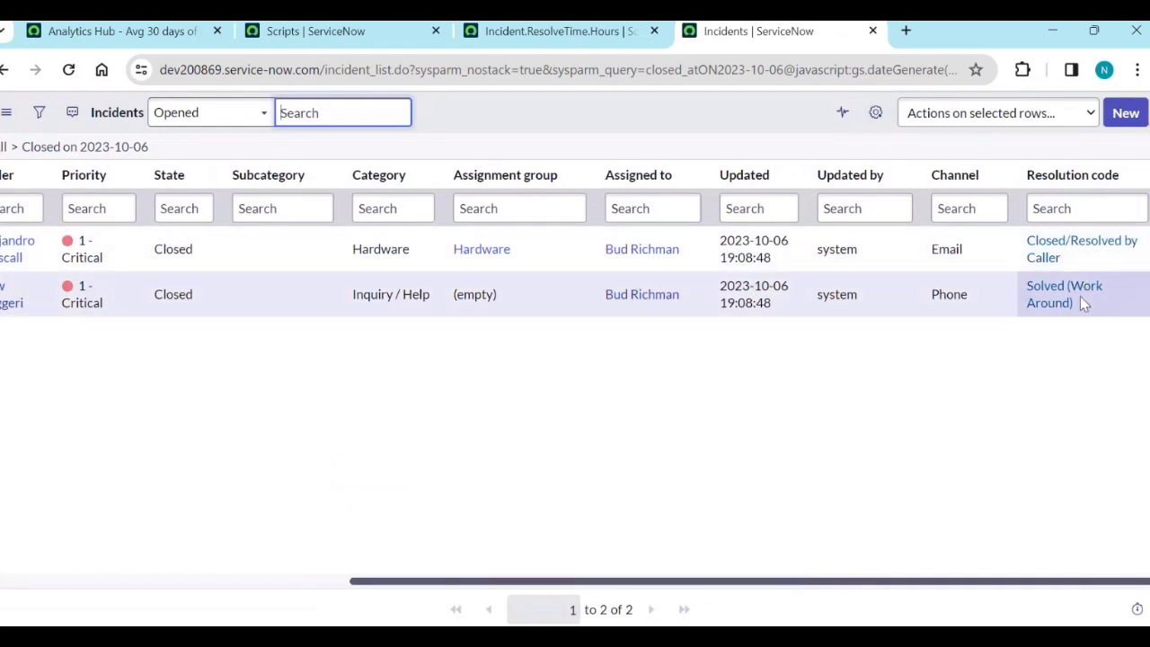
left_click_drag(1009, 575, 444, 545)
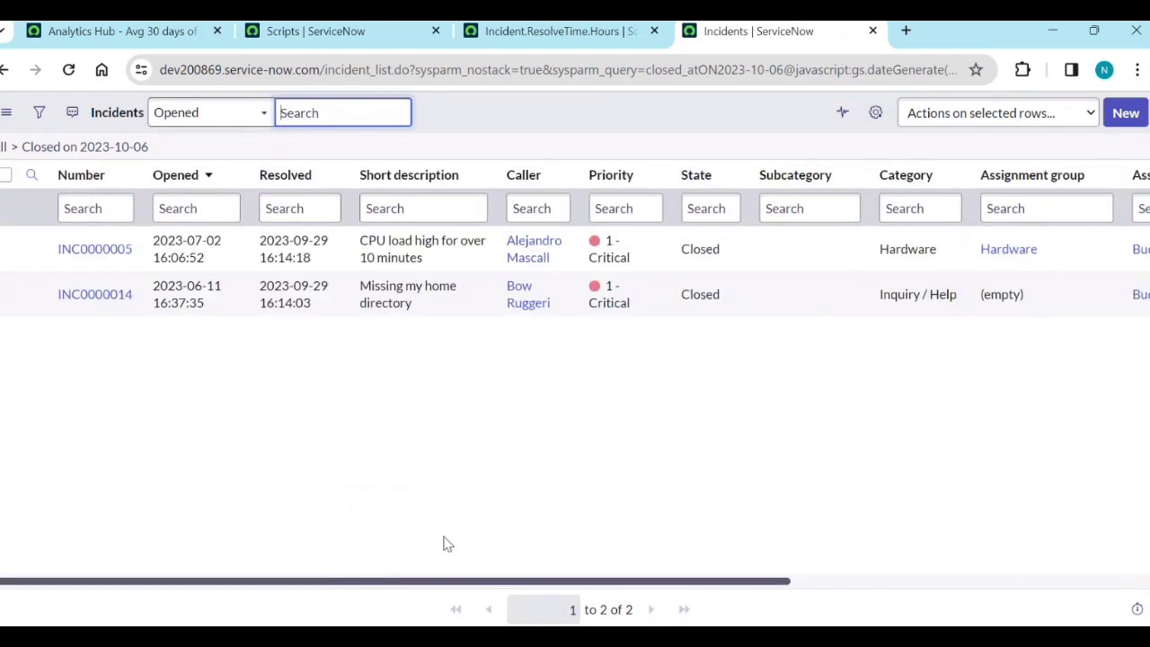
left_click(169, 32)
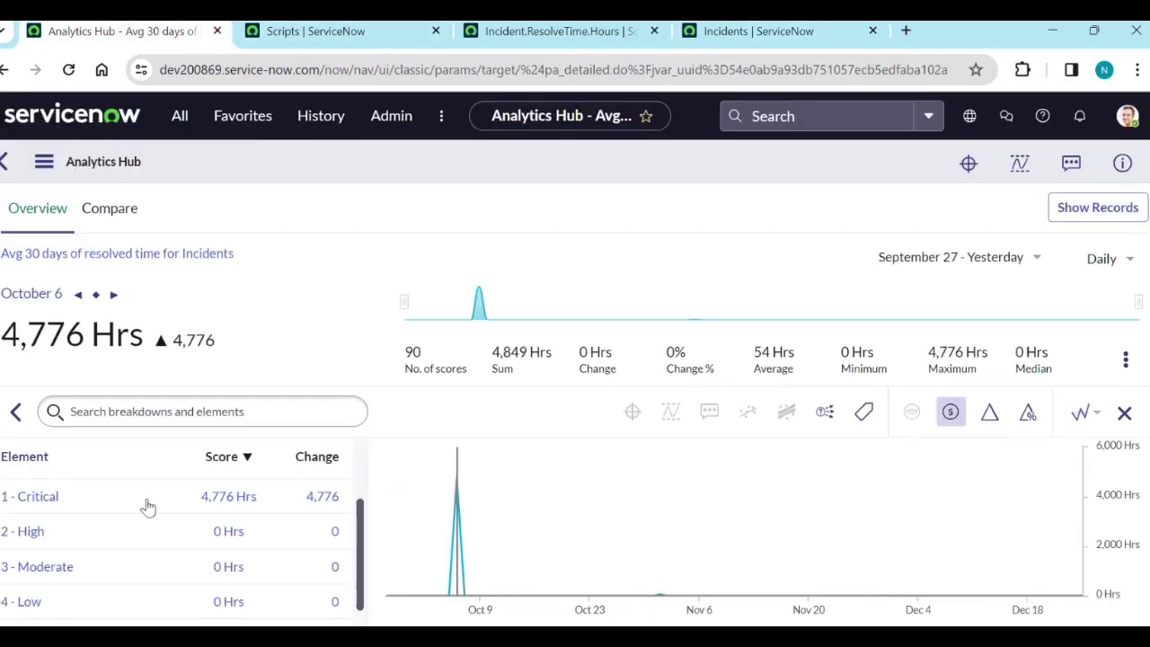
Step: Hide the breakdowns in the Analytics Hub and open the indicator record for editing
left_click(15, 412)
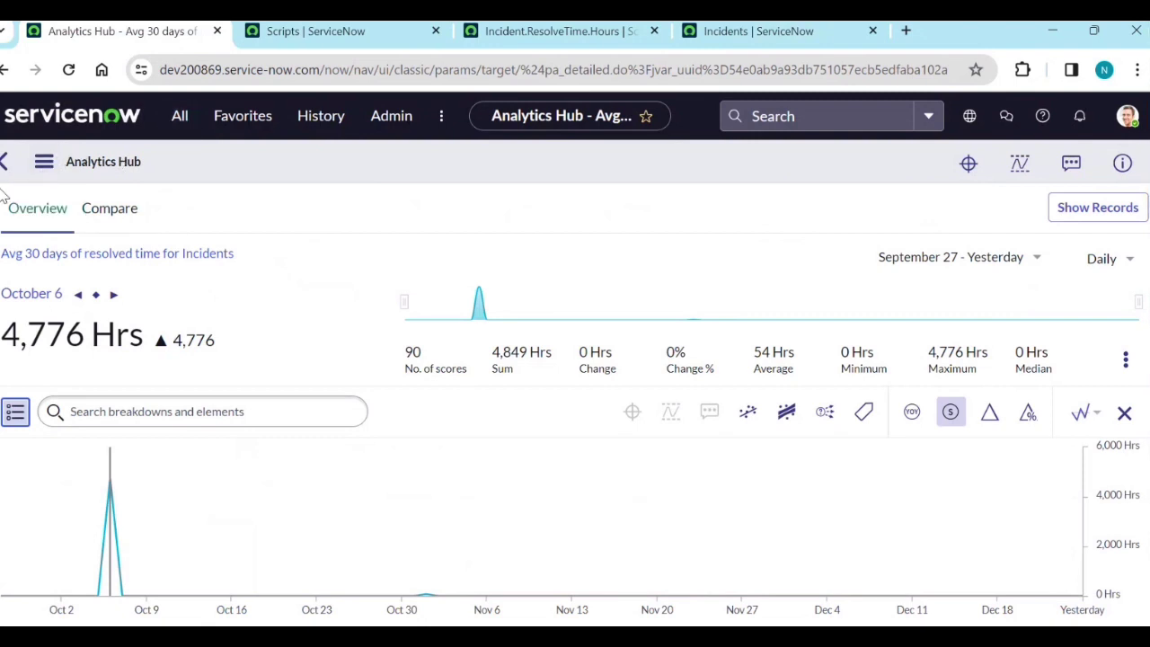
left_click(44, 162)
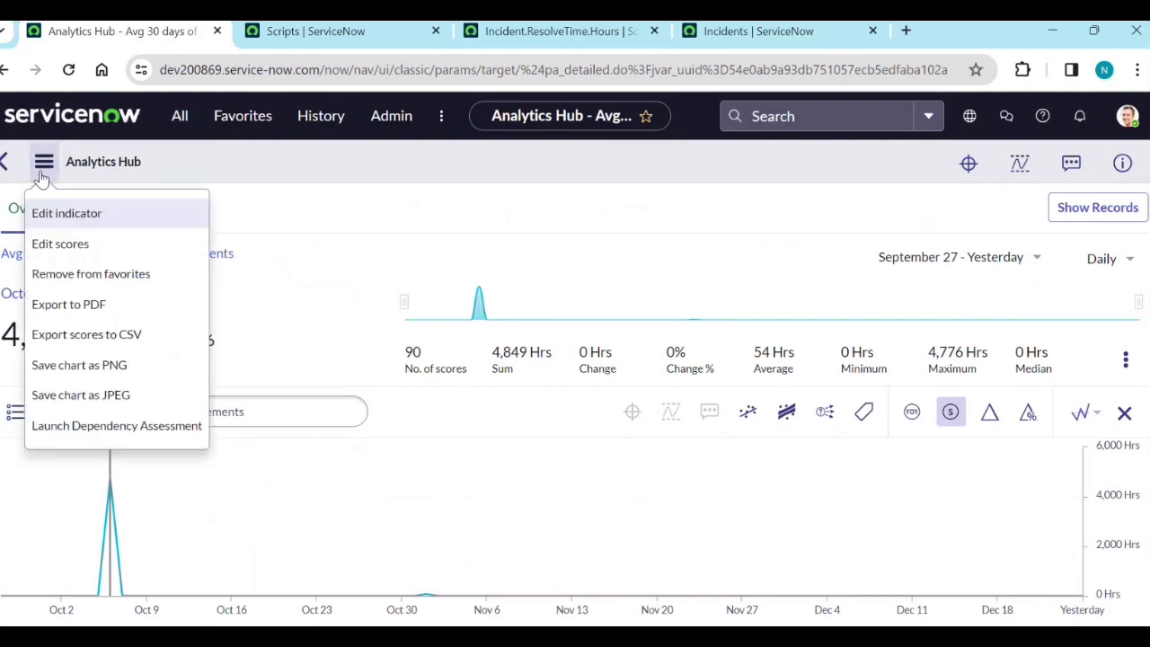
left_click(57, 215)
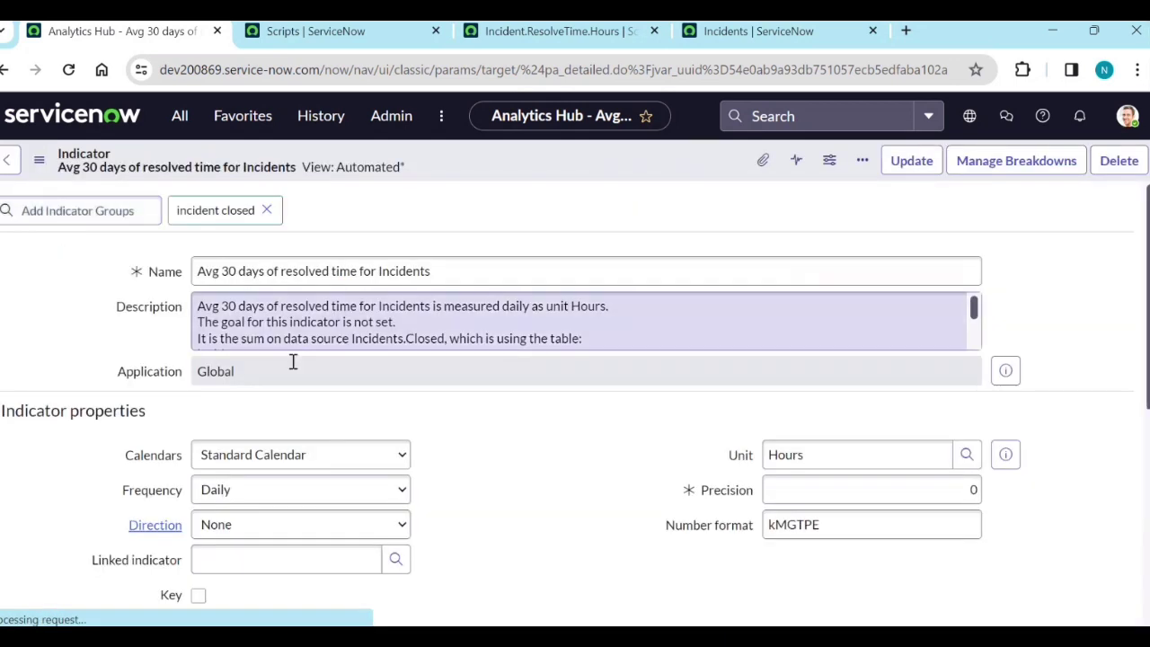
Step: Check the indicator's assigned breakdowns, search the available breakdowns for "in", and return to the indicator record
scroll(445, 520, "down", 6)
scroll(305, 476, "down", 5)
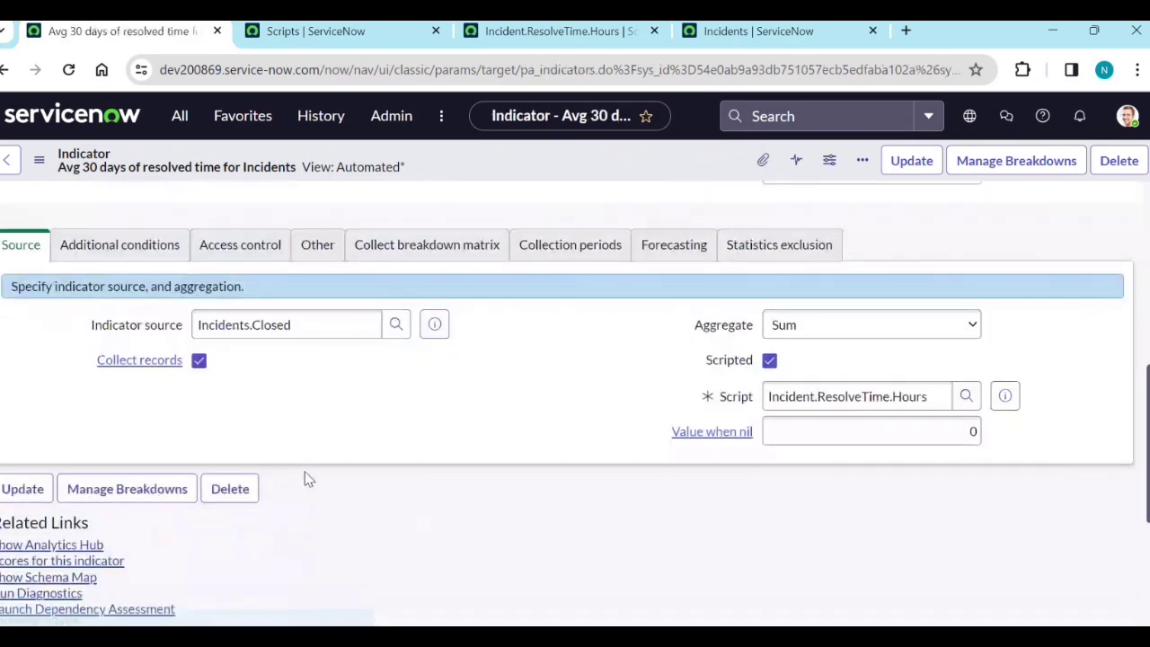
left_click(47, 376)
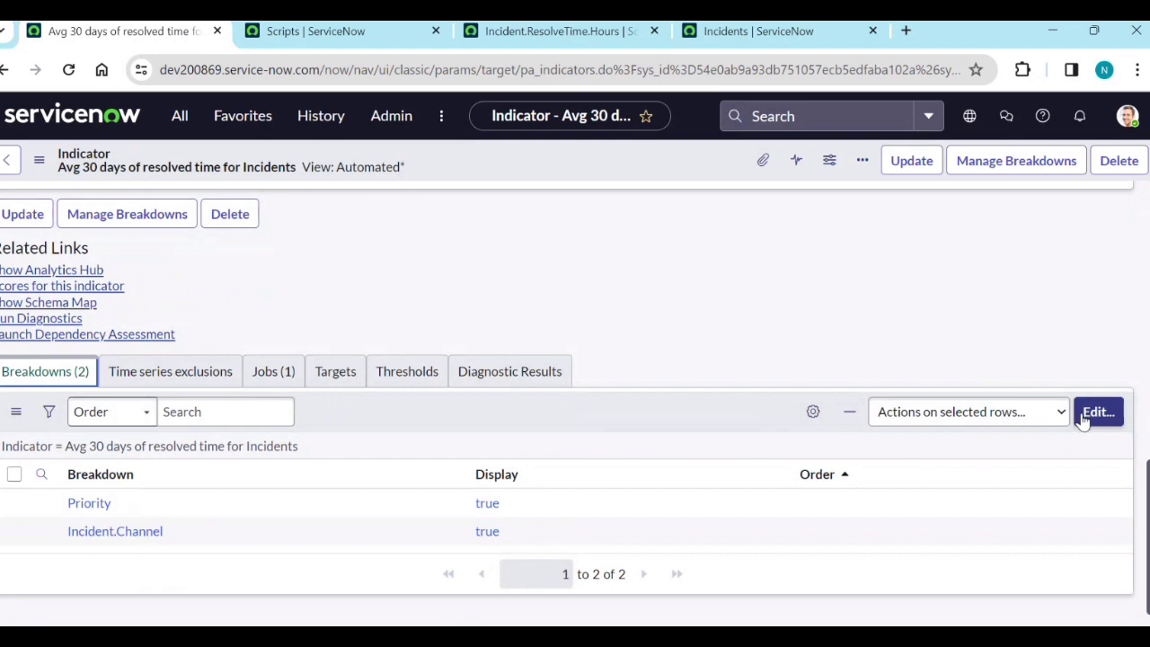
left_click(1017, 161)
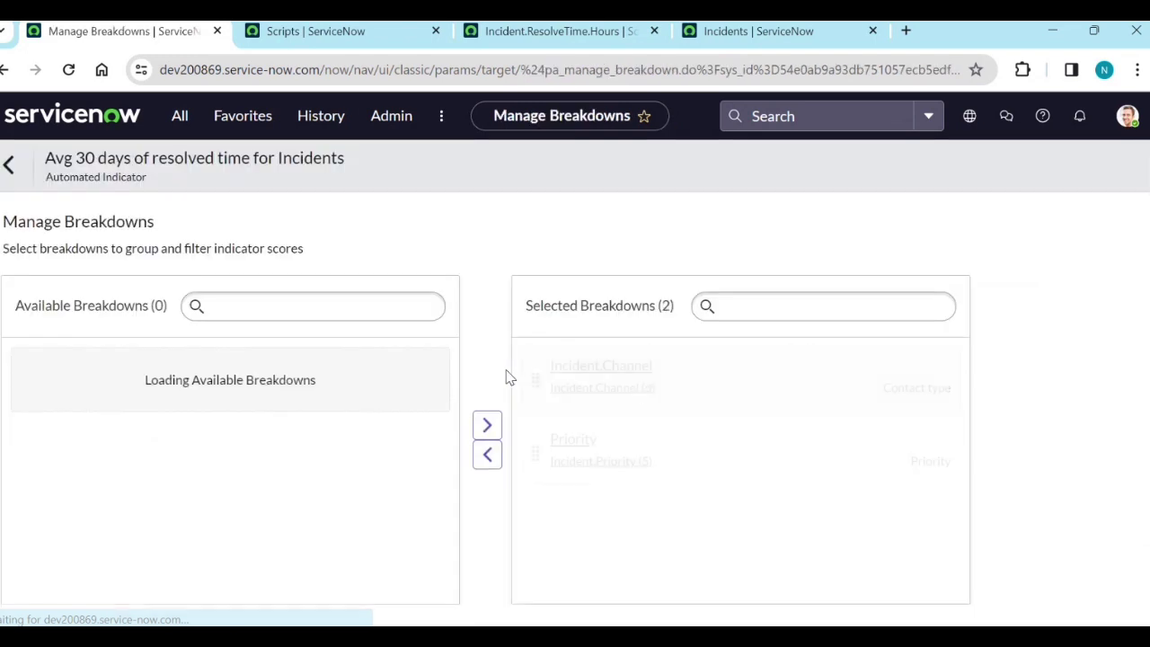
left_click(273, 306)
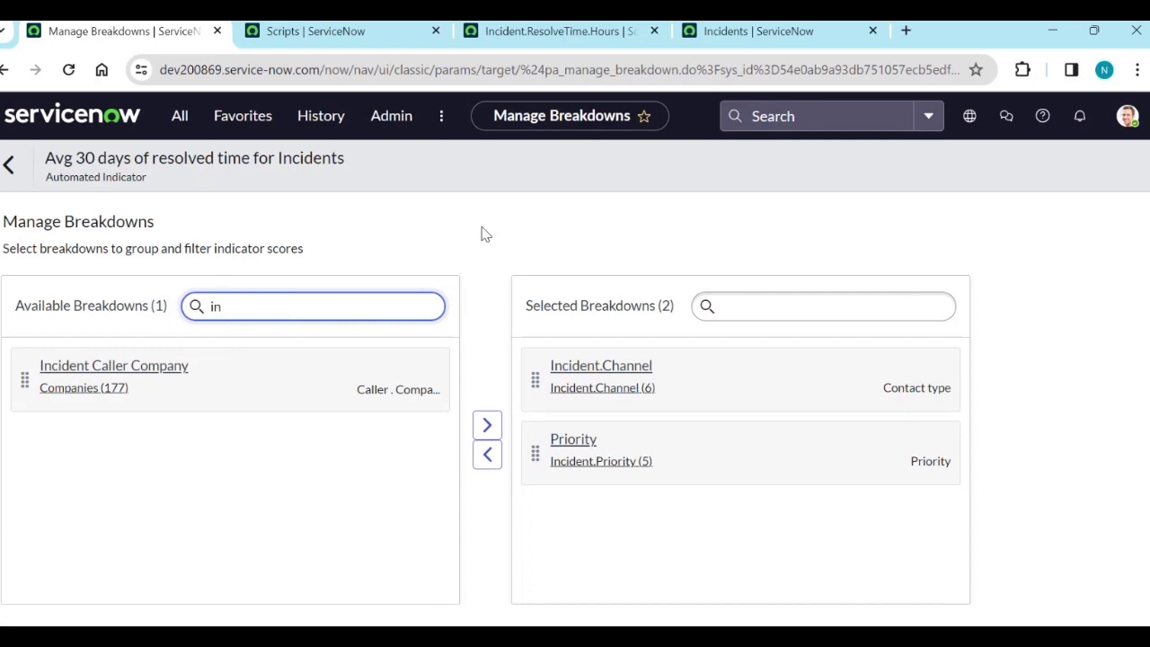
left_click(8, 164)
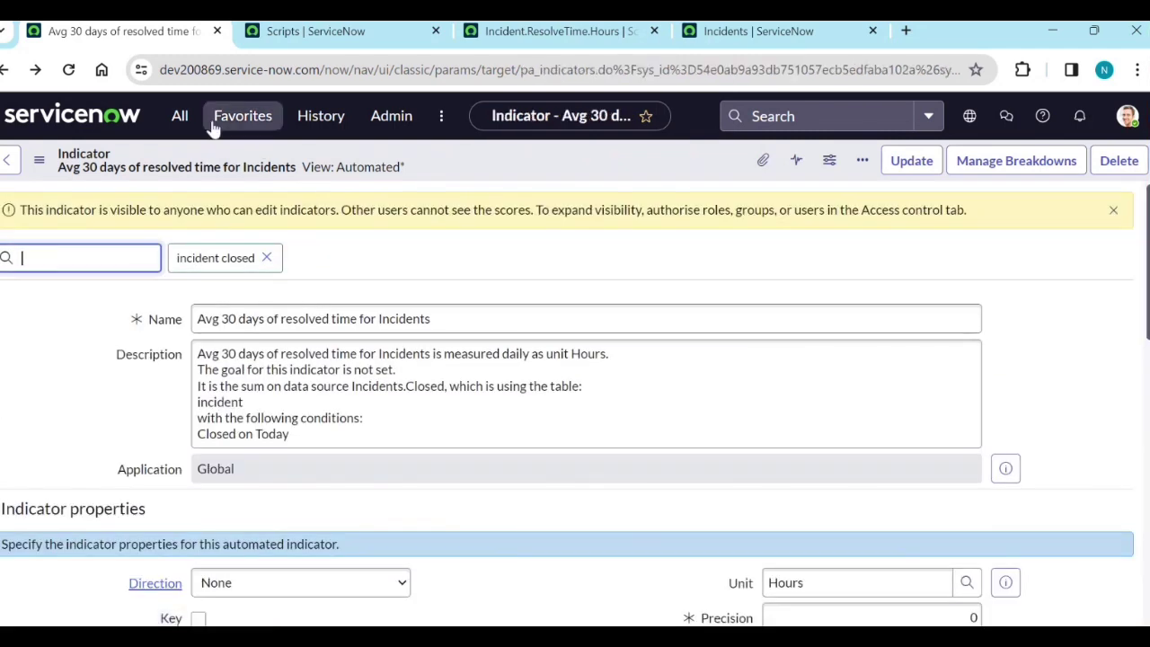
Step: Create a new breakdown source from the Breakdown Sources list and name it "incident Resolution code"
left_click(220, 119)
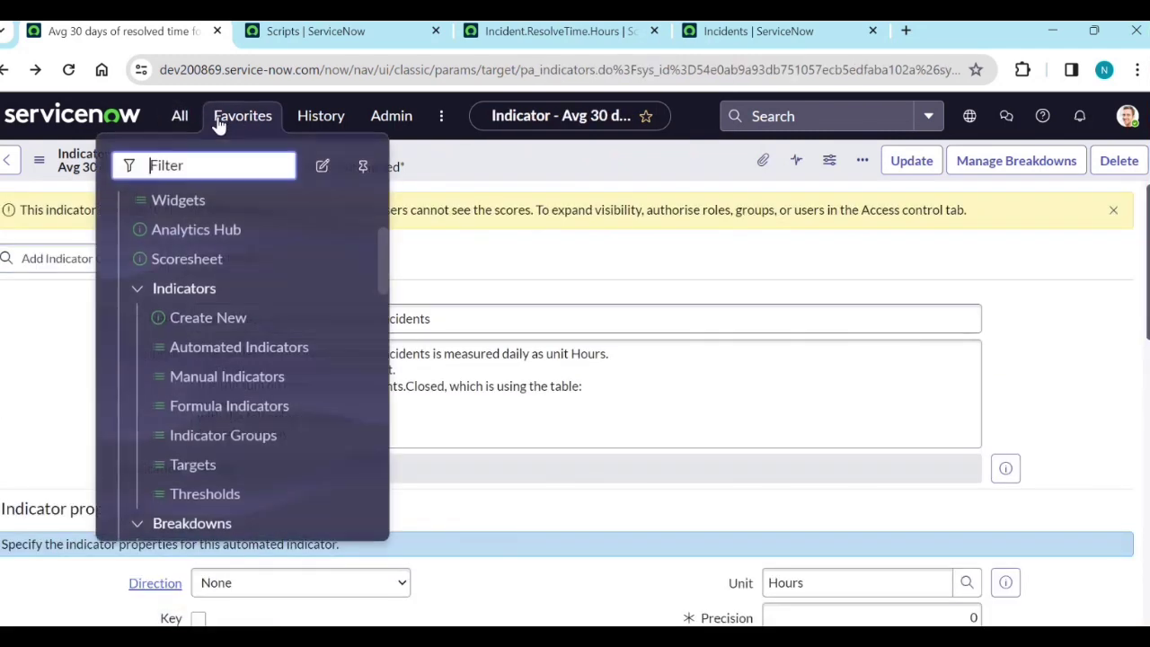
scroll(249, 341, "down", 2)
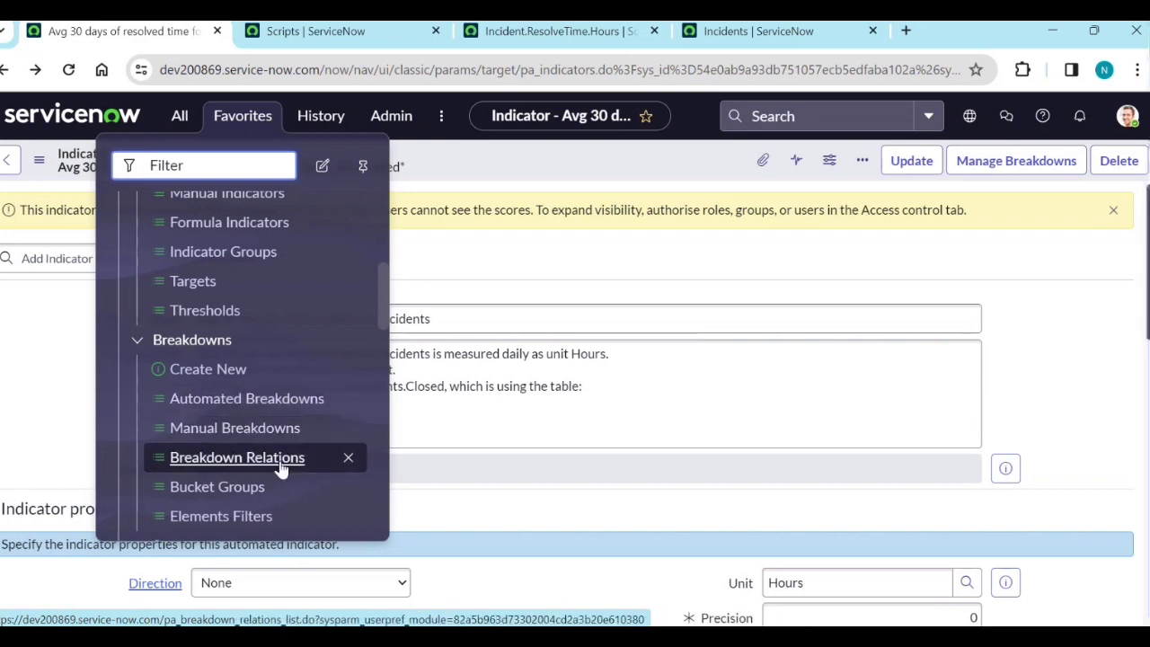
scroll(281, 468, "down", 1)
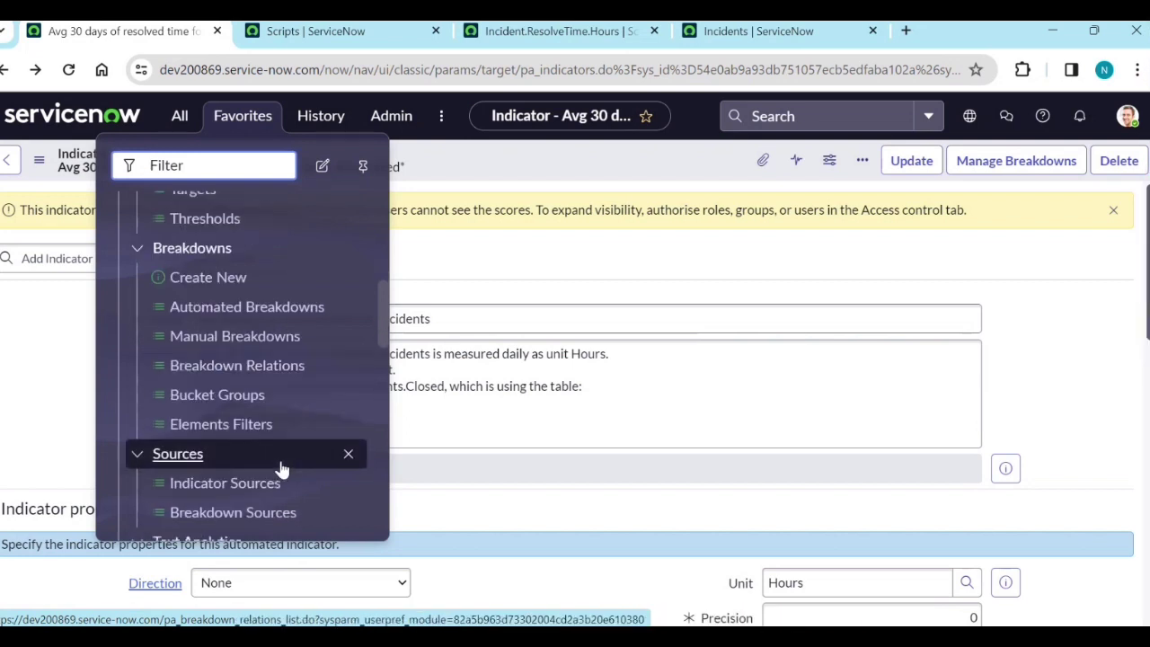
left_click(278, 514)
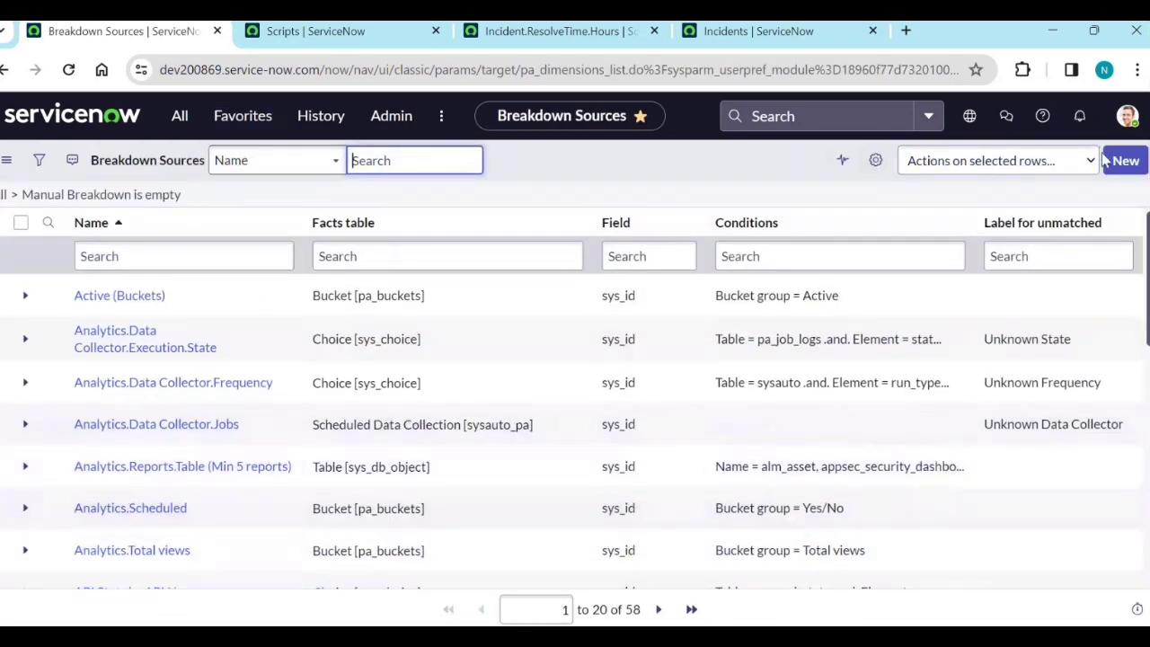
left_click(1129, 167)
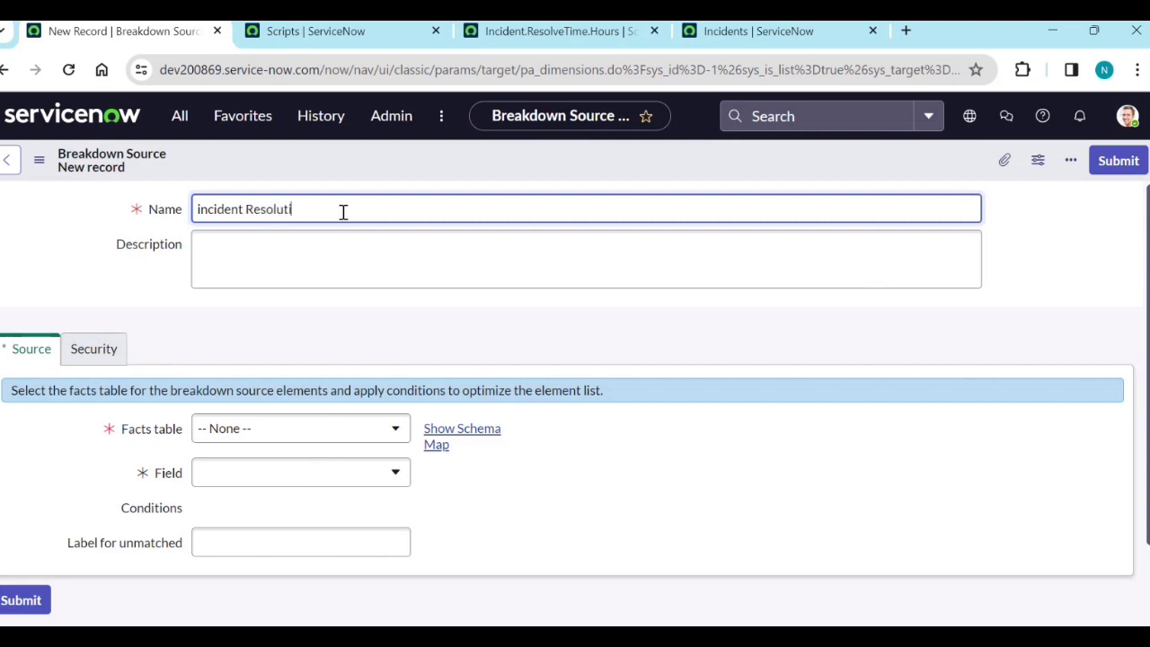
type("on code")
left_click(275, 327)
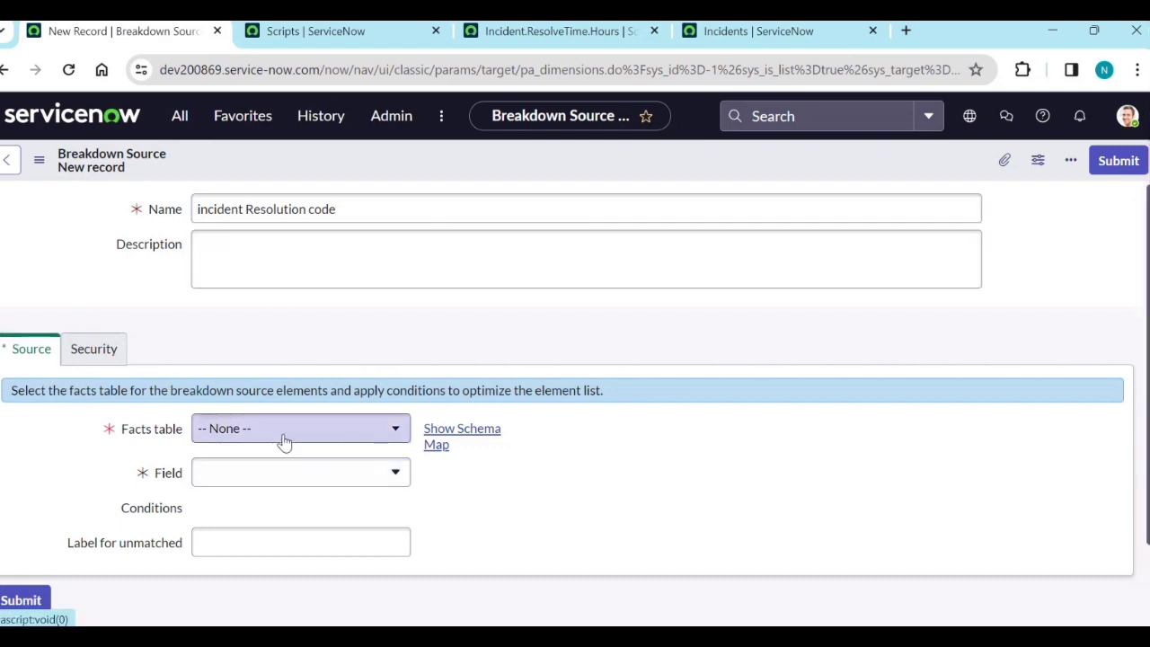
Step: Try Incident [incident] as the facts table, view its selectable fields, and close the field selection without choosing one
left_click(324, 440)
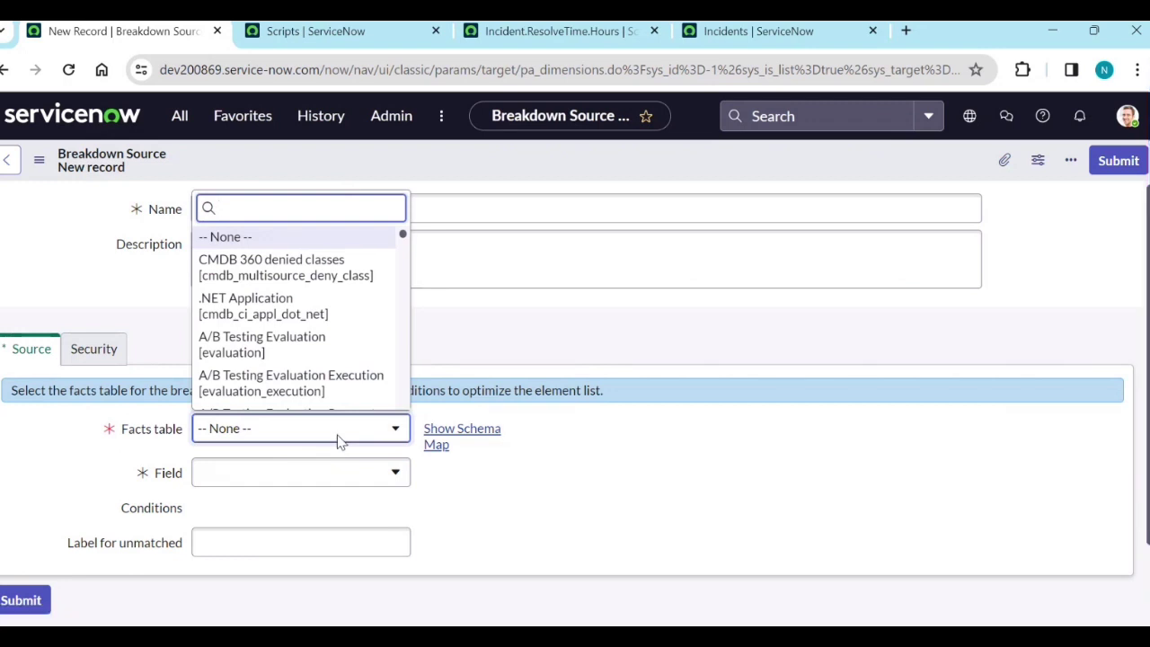
type("inci")
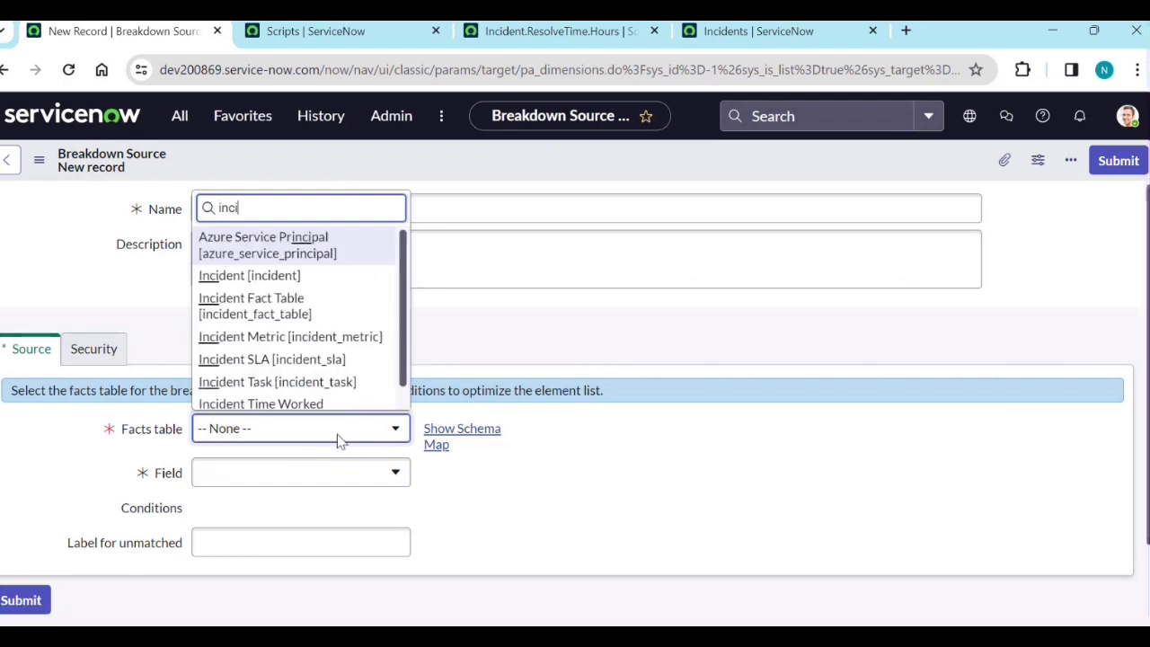
left_click(289, 260)
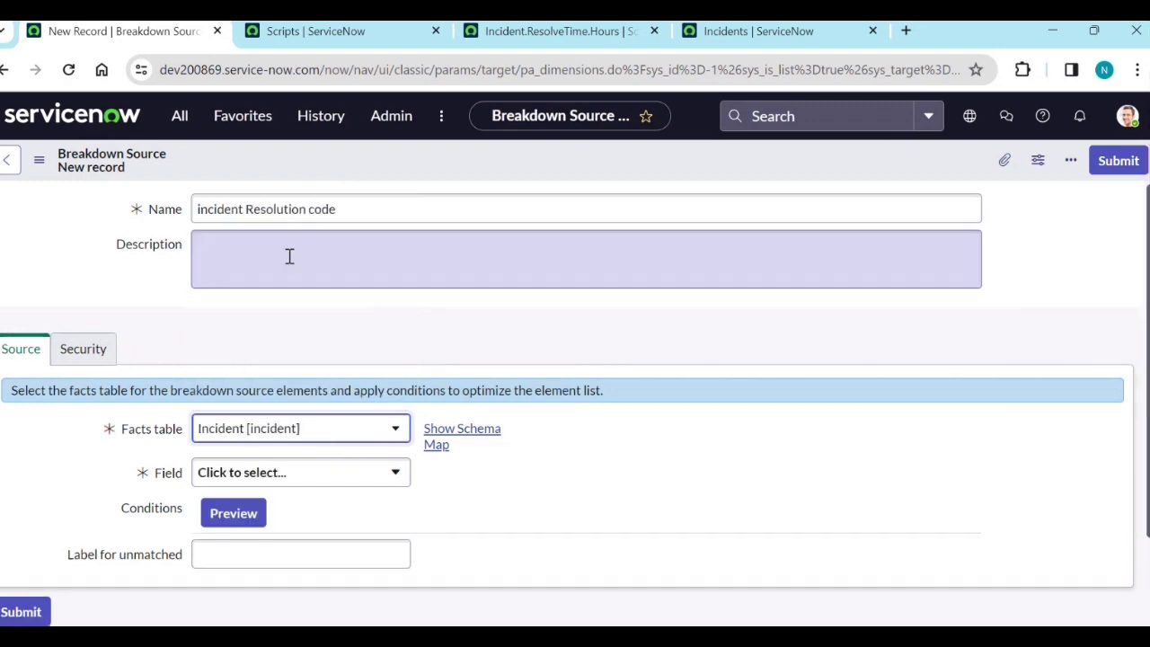
left_click(297, 476)
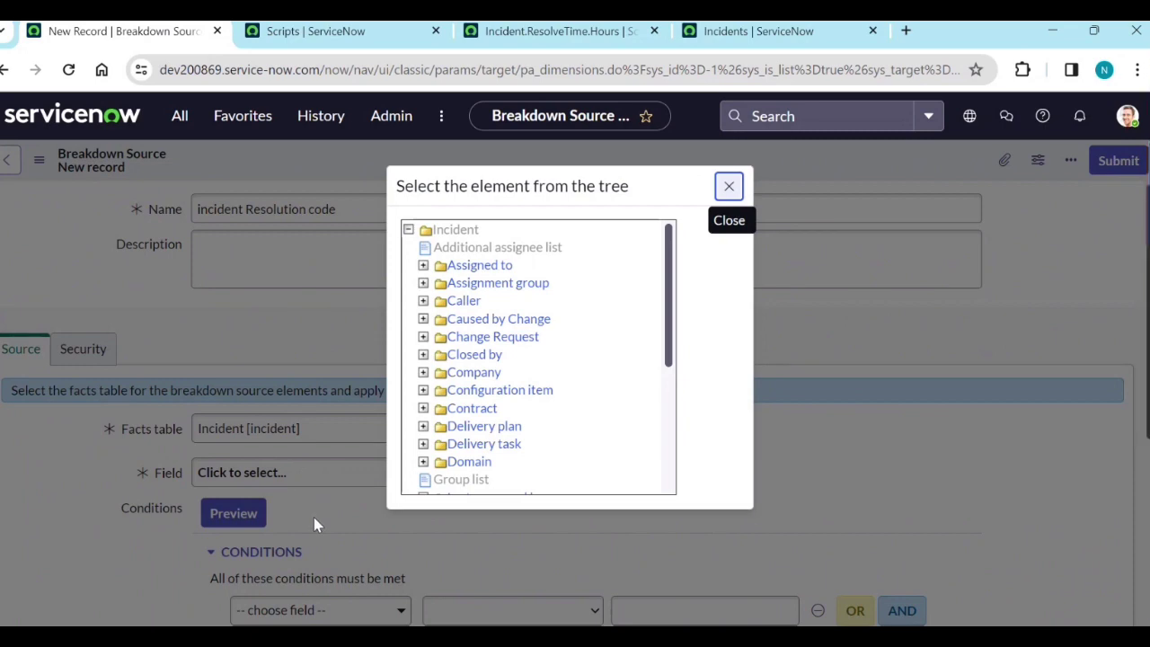
key("Escape")
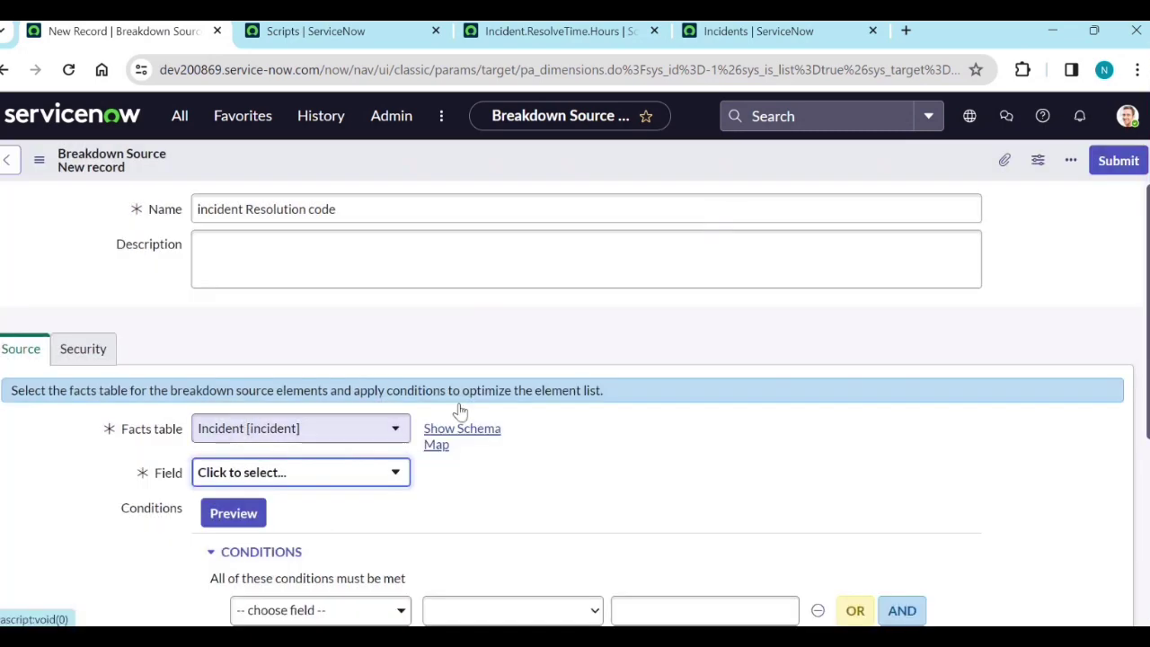
Step: Open incident INC0000005 from the Incidents list, examine its resolution information, and return to the new breakdown source
left_click(736, 27)
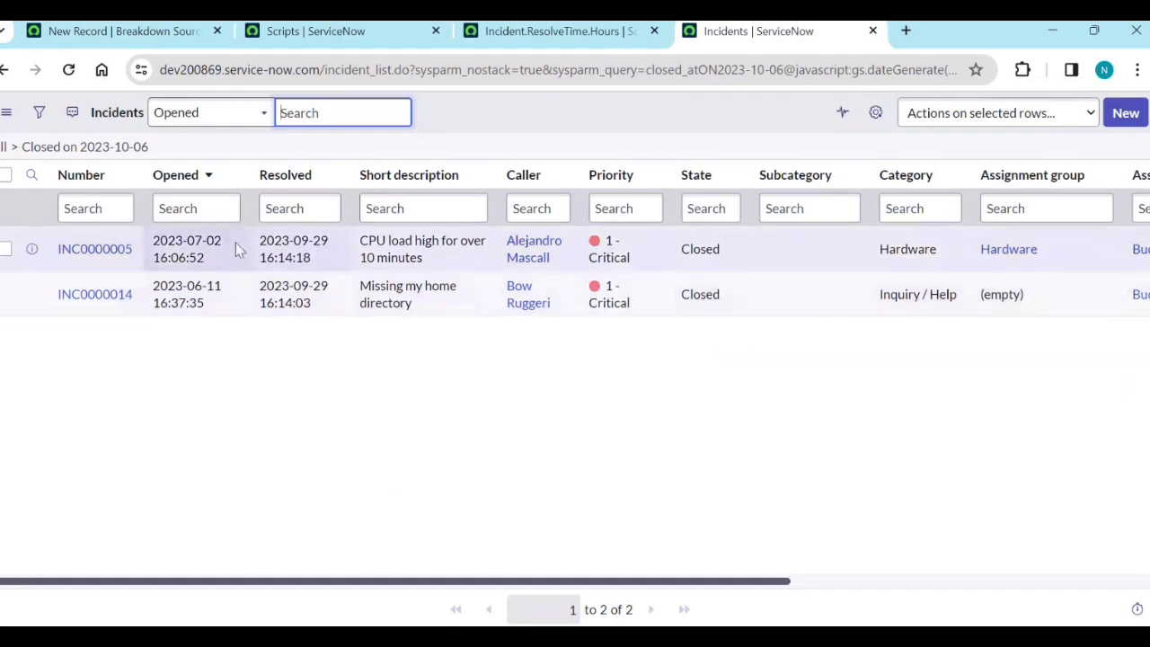
middle_click(126, 254)
left_click(835, 30)
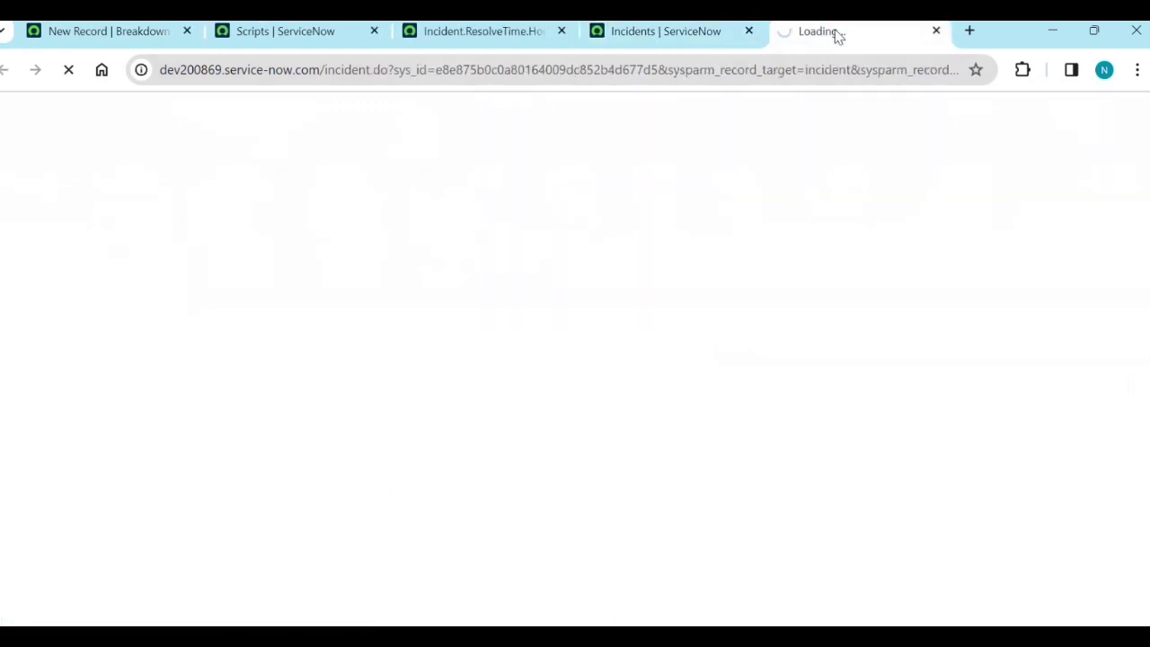
scroll(438, 391, "down", 3)
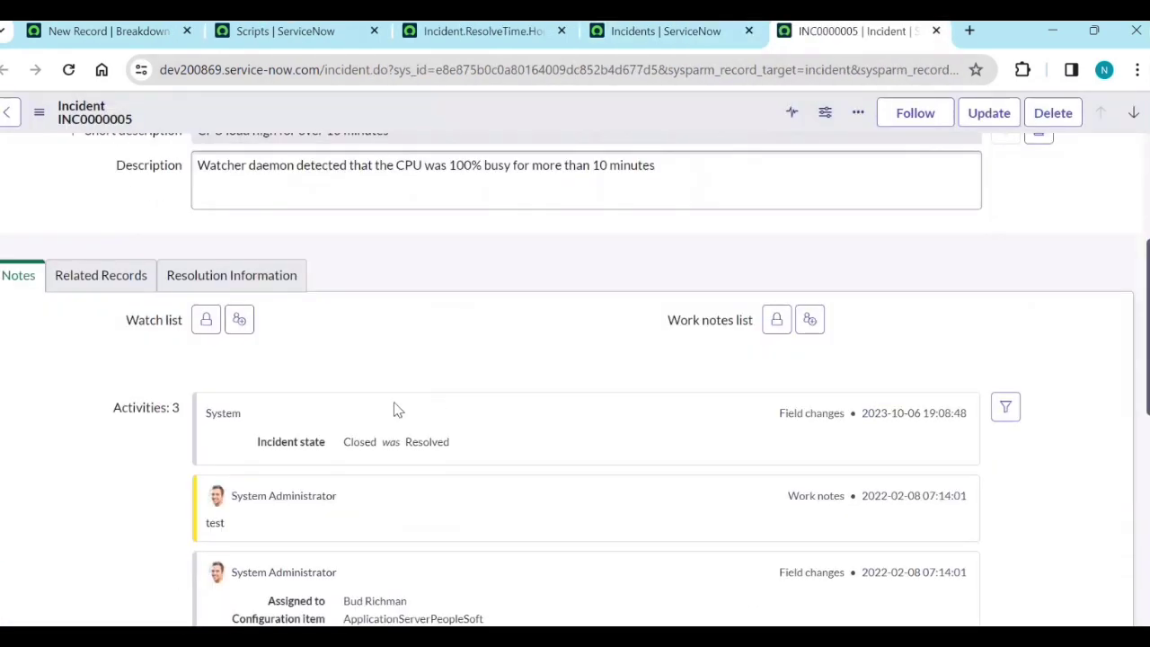
scroll(57, 352, "down", 8)
scroll(216, 350, "up", 6)
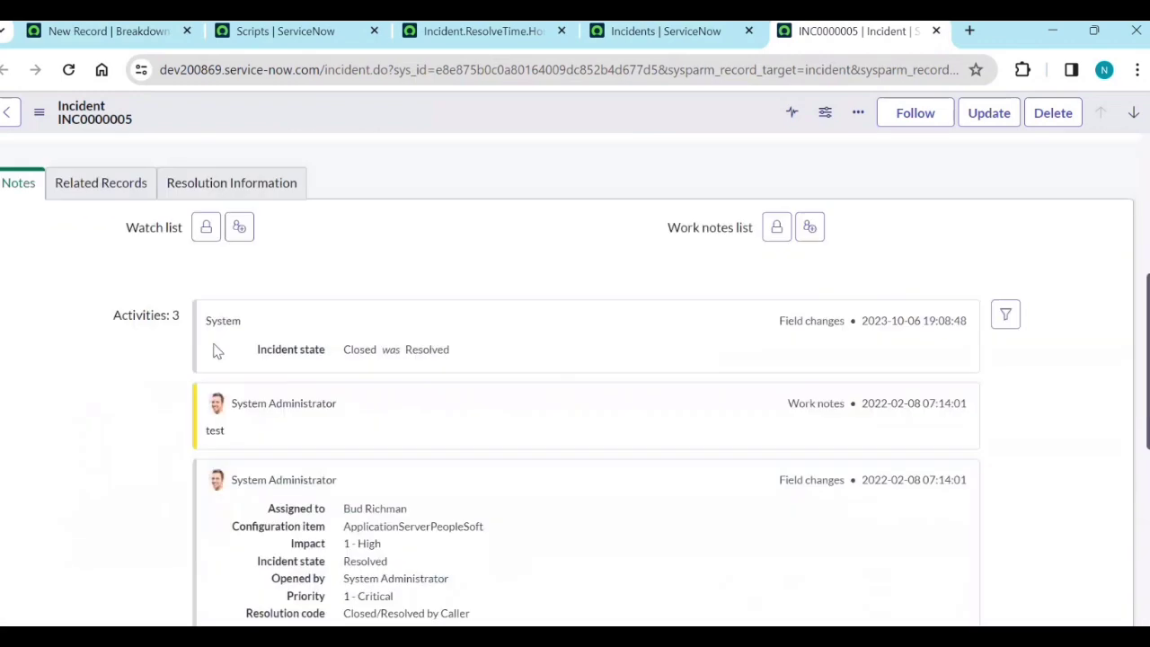
scroll(216, 350, "up", 2)
left_click(123, 368)
left_click(256, 366)
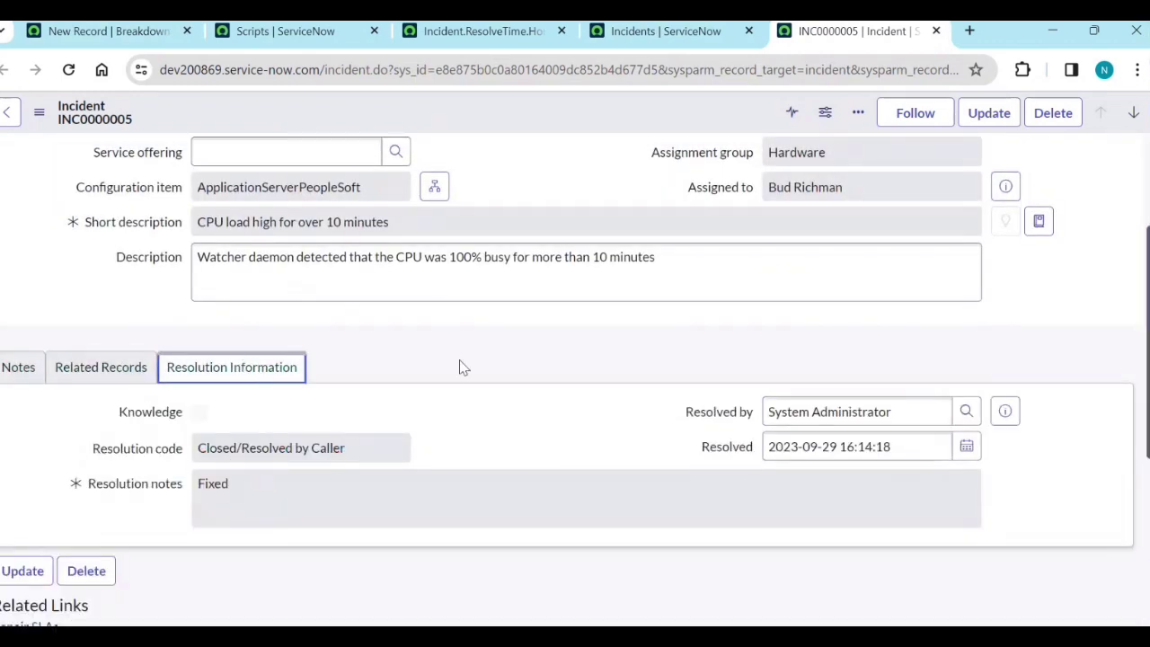
left_click(286, 31)
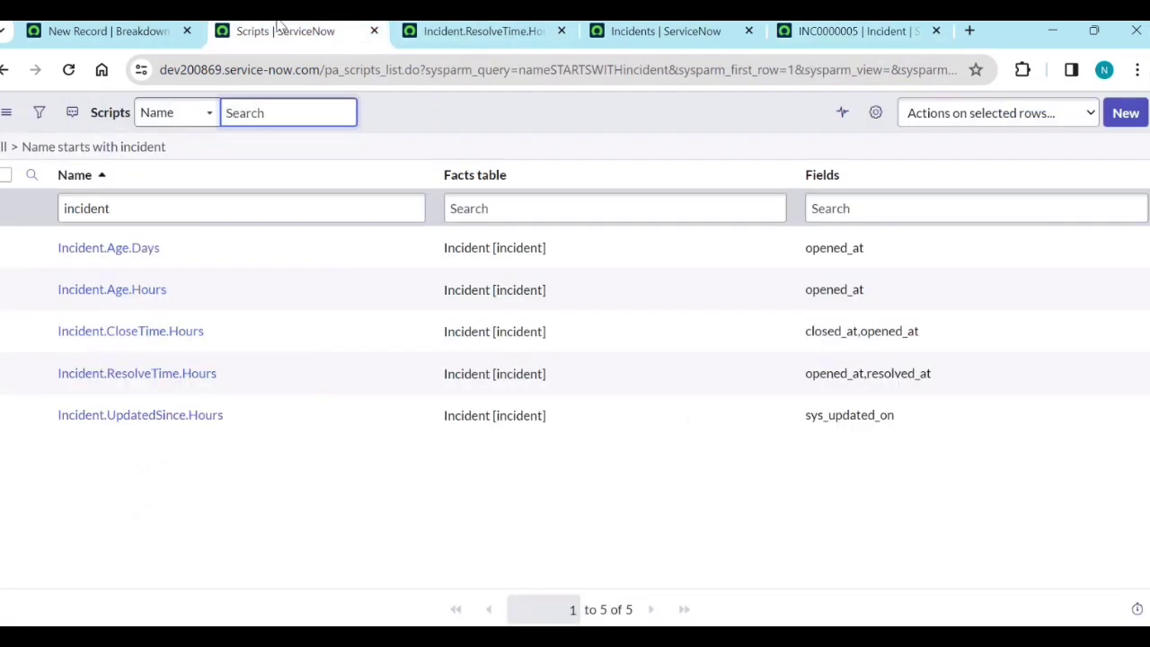
left_click(108, 34)
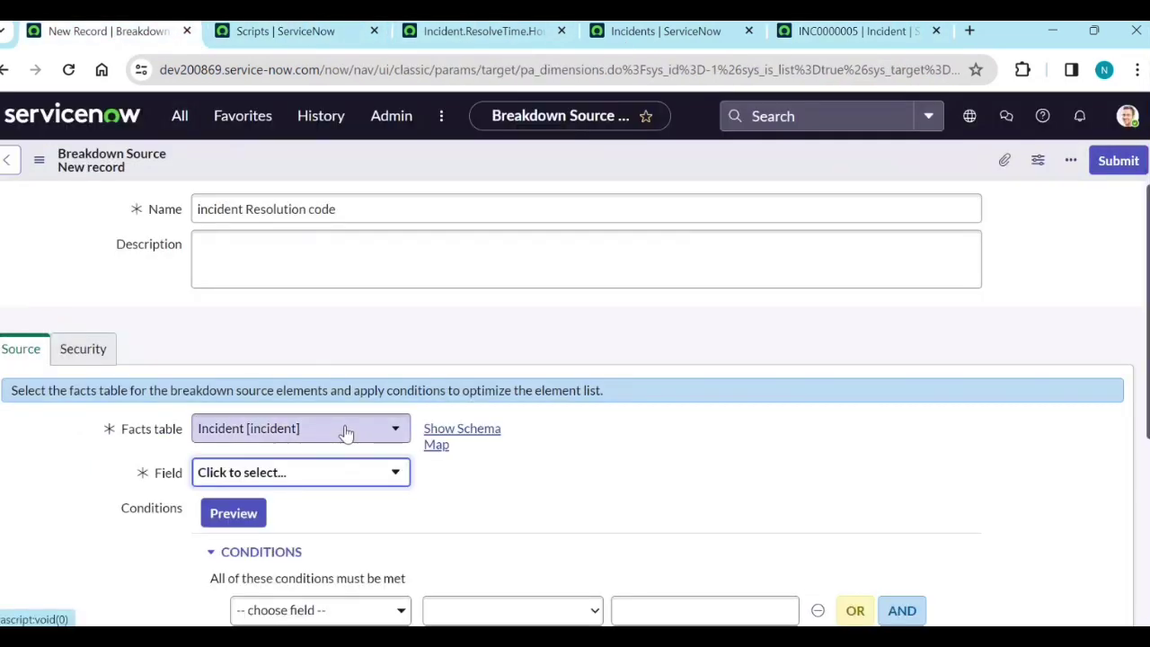
Step: Set the breakdown source's facts table to Choice [sys_choice] and its field to Sys ID
left_click(347, 433)
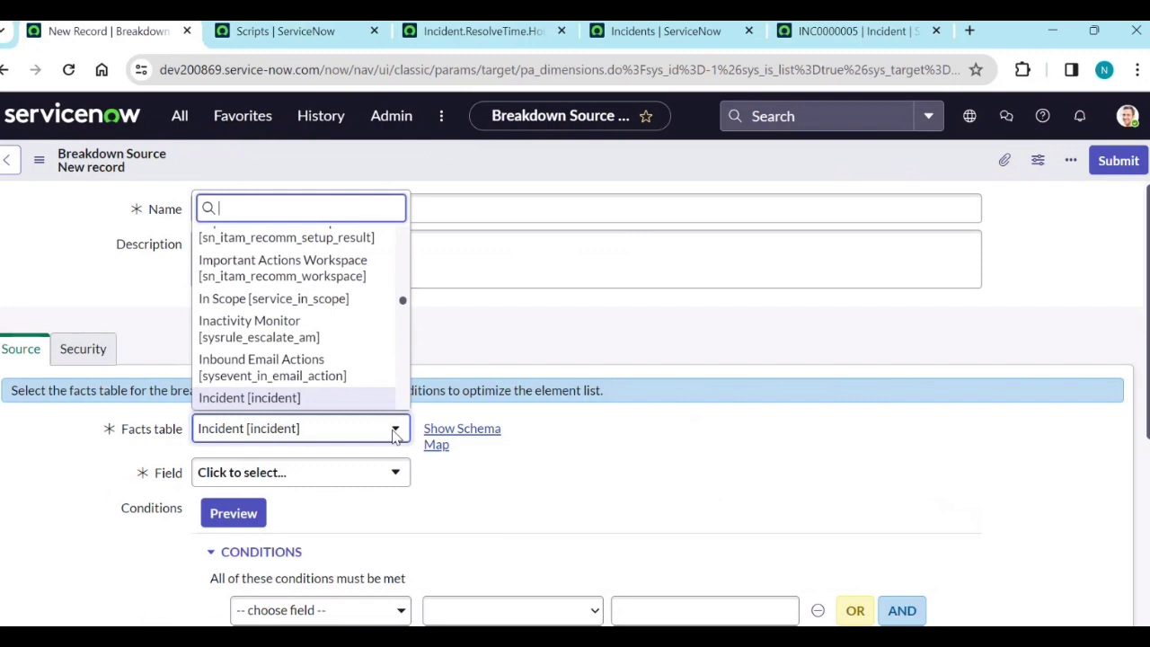
type("choice")
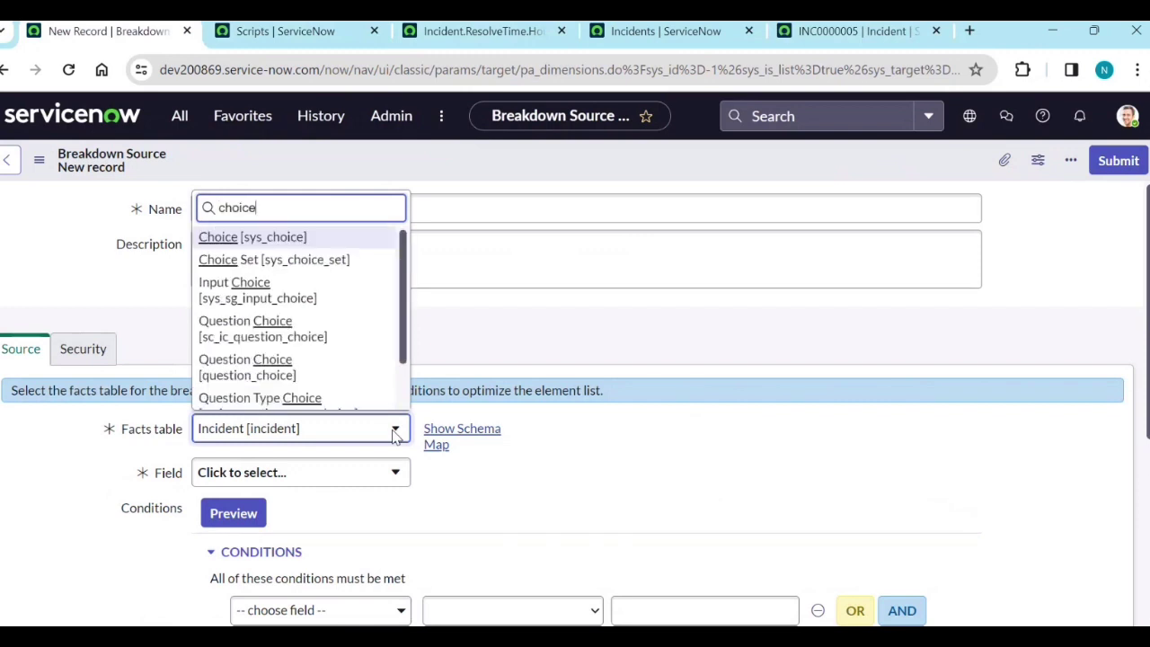
left_click(285, 238)
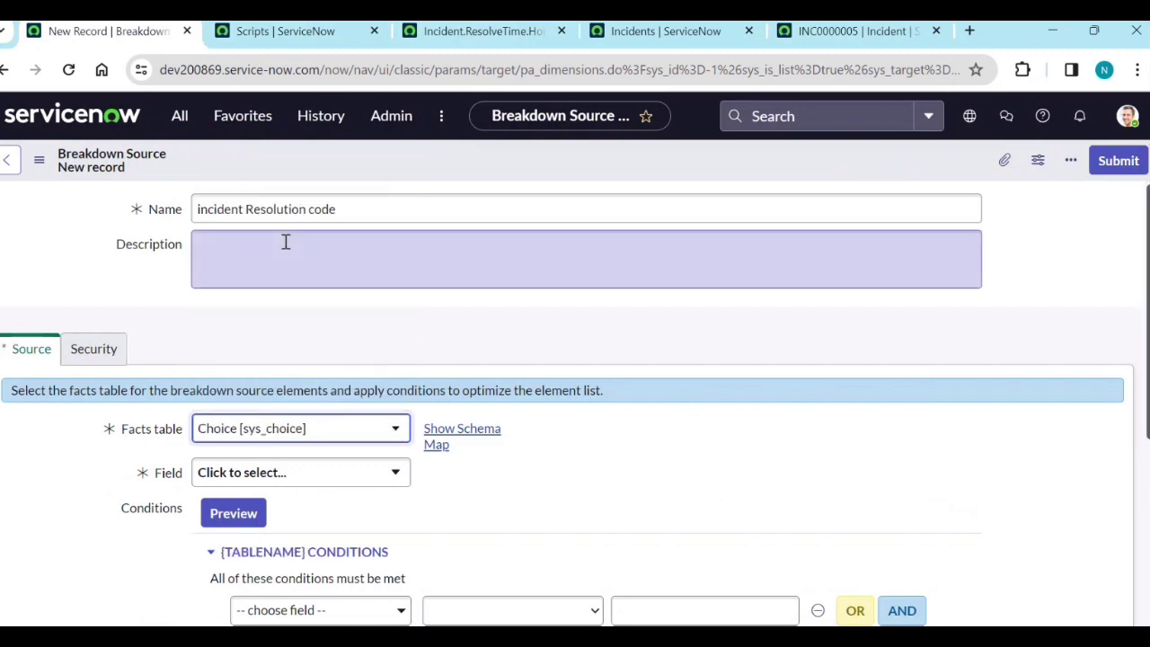
left_click(360, 487)
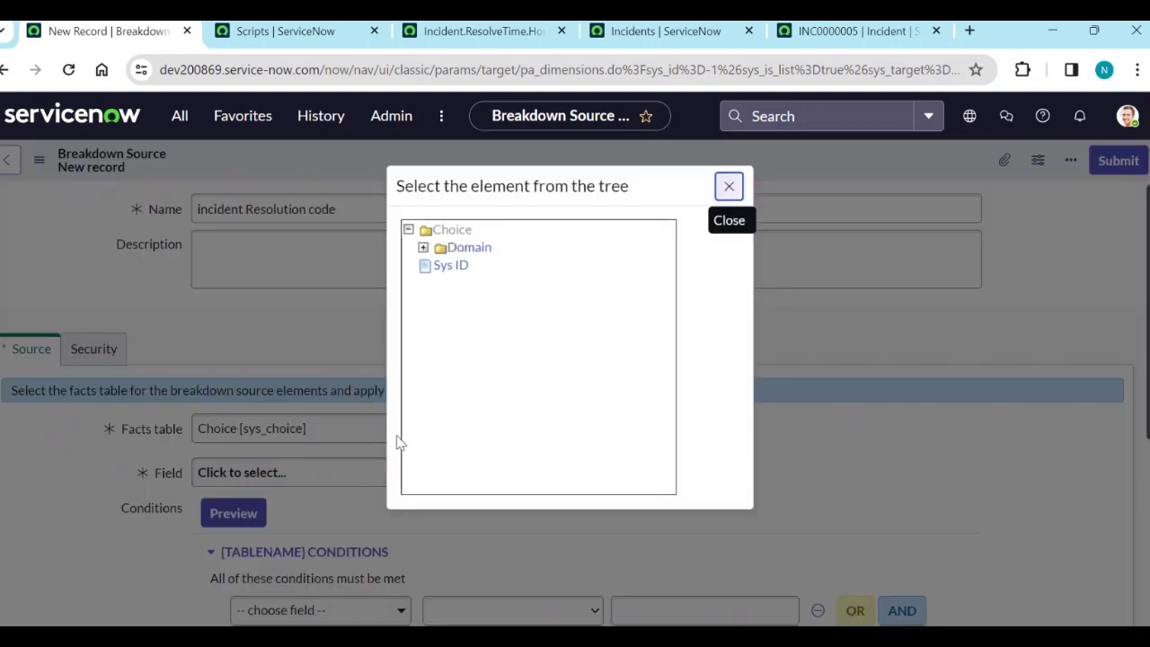
left_click(450, 266)
Step: Add a condition to the breakdown source requiring that Table is "incident"
scroll(469, 548, "down", 1)
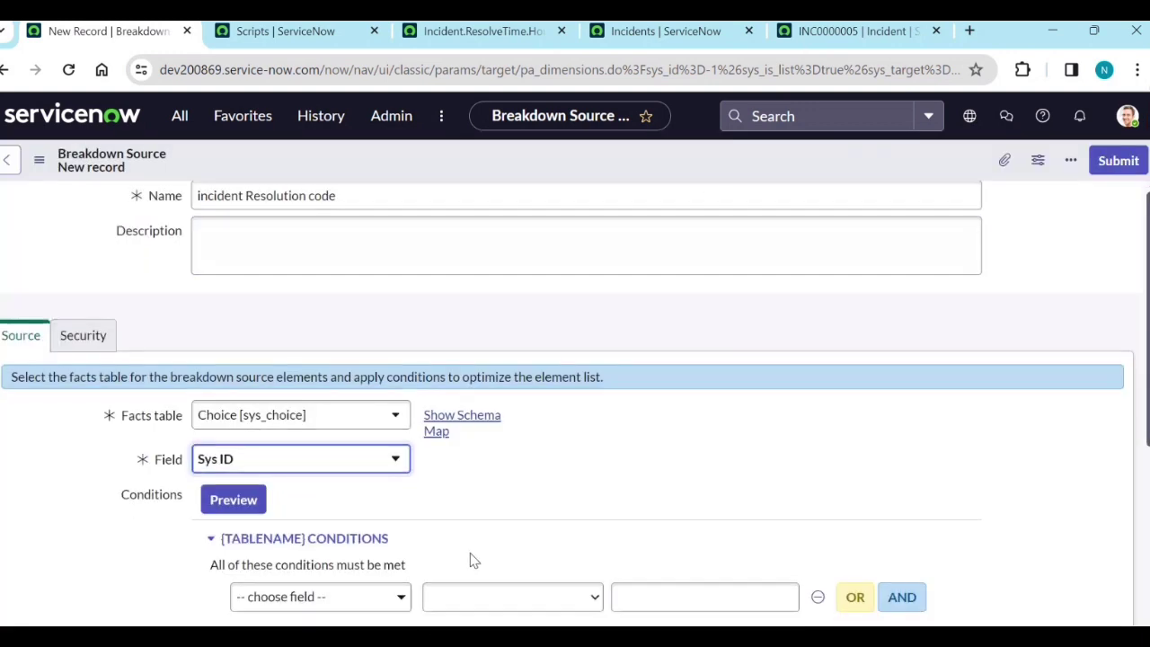
left_click(251, 525)
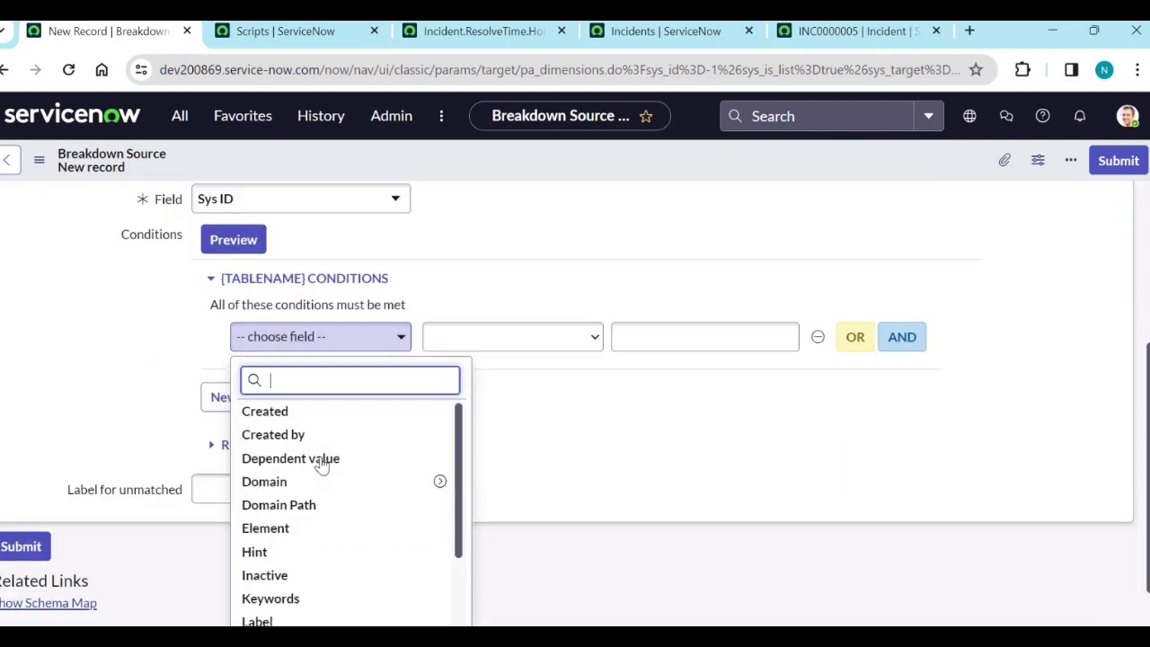
scroll(323, 431, "down", 2)
scroll(319, 532, "down", 4)
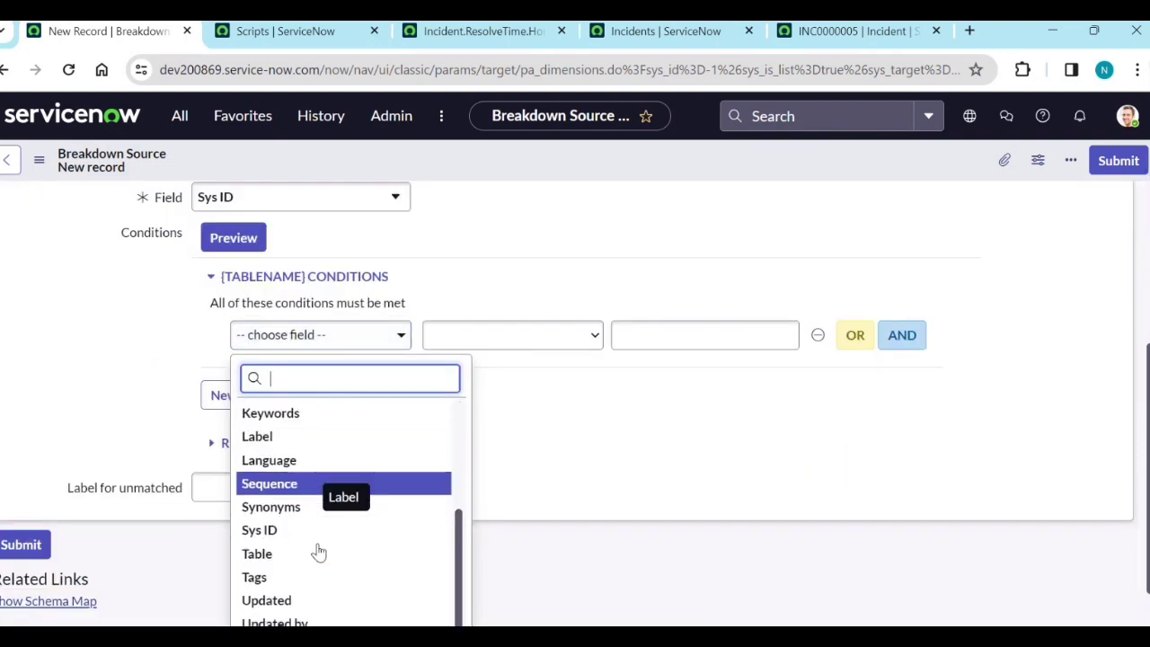
left_click(320, 554)
left_click(640, 339)
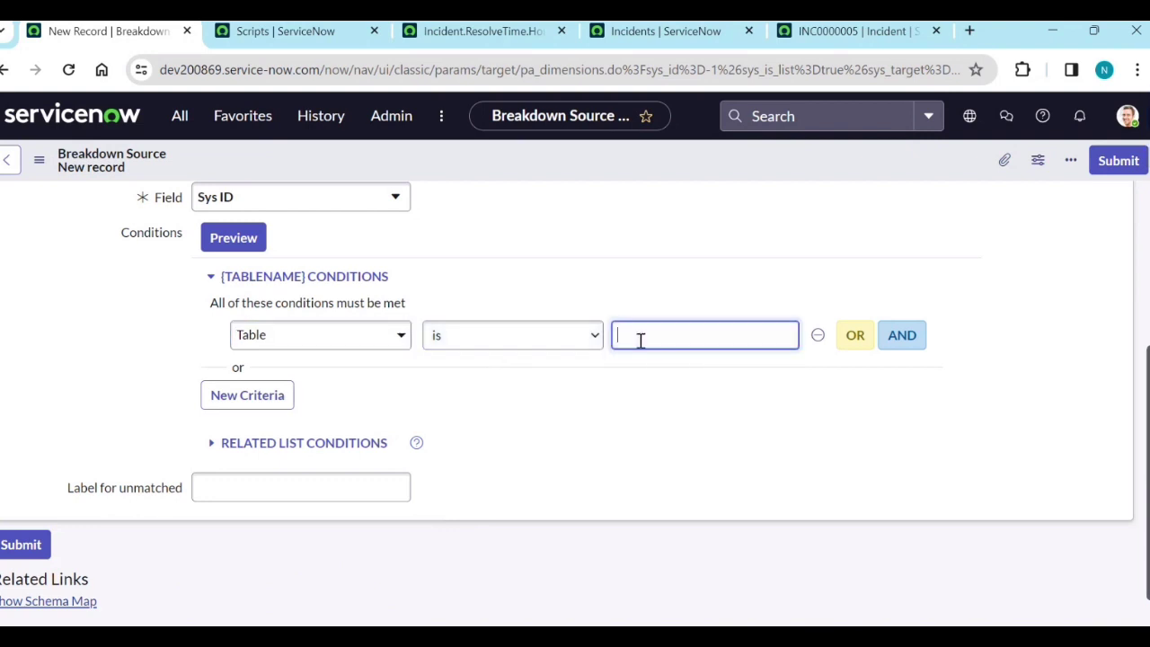
type("incident")
Step: Add an AND condition that Element is close_code, copying the Resolution code field's name from its dictionary info in incident INC0000005
left_click(904, 340)
left_click(381, 374)
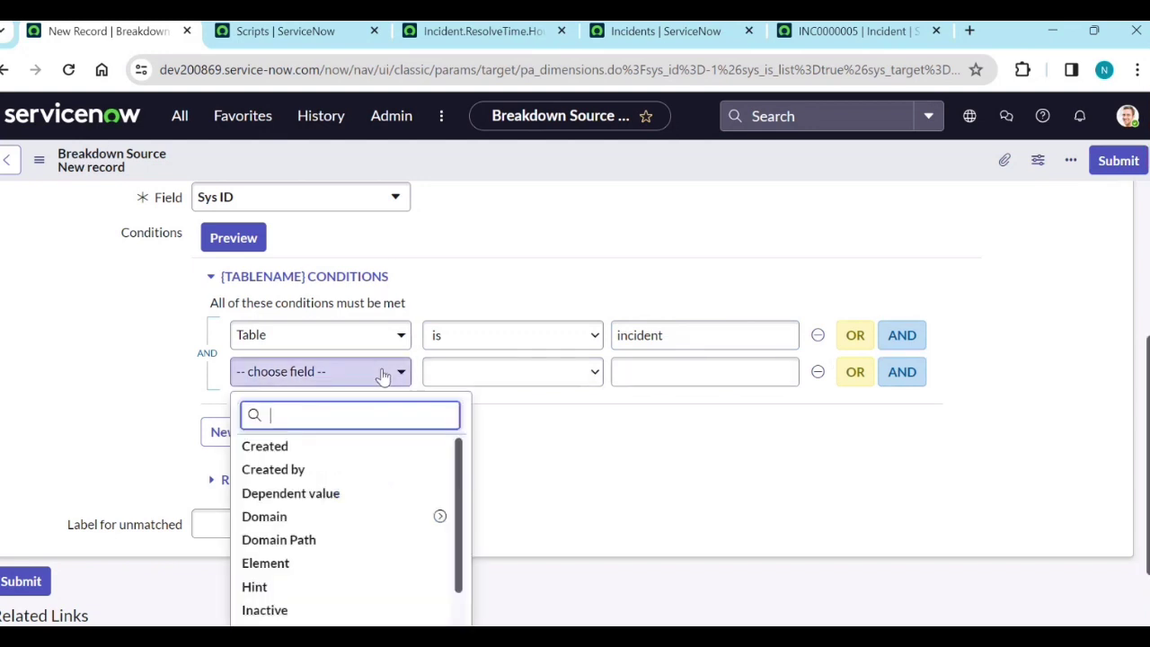
left_click(334, 562)
left_click(674, 369)
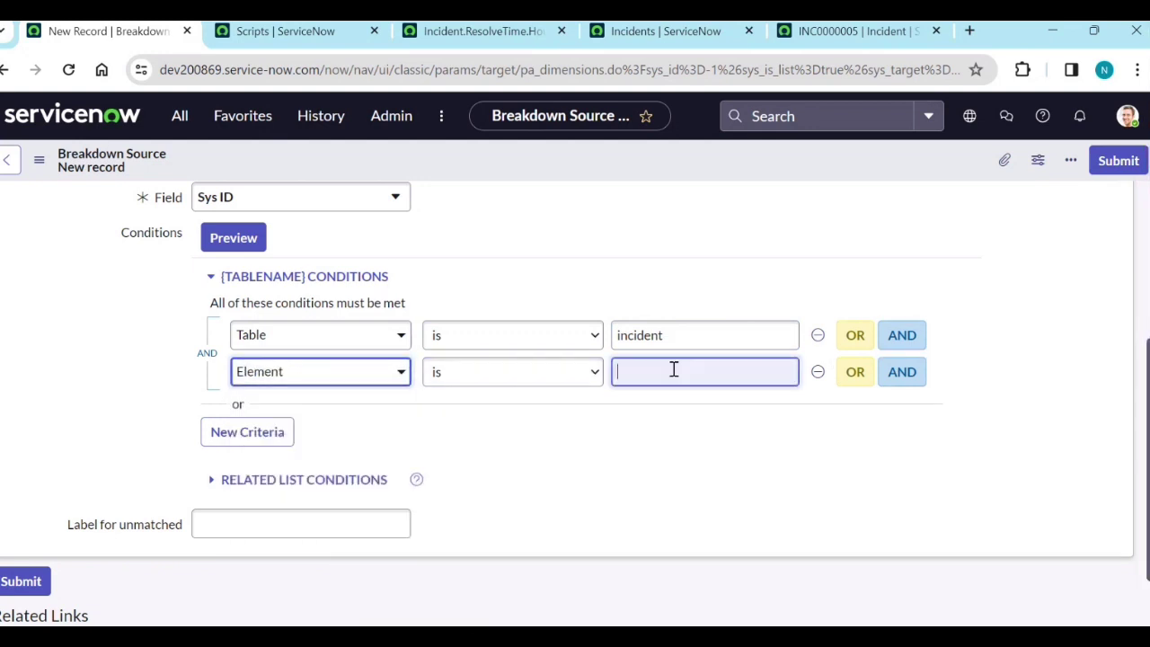
key("ctrl+5")
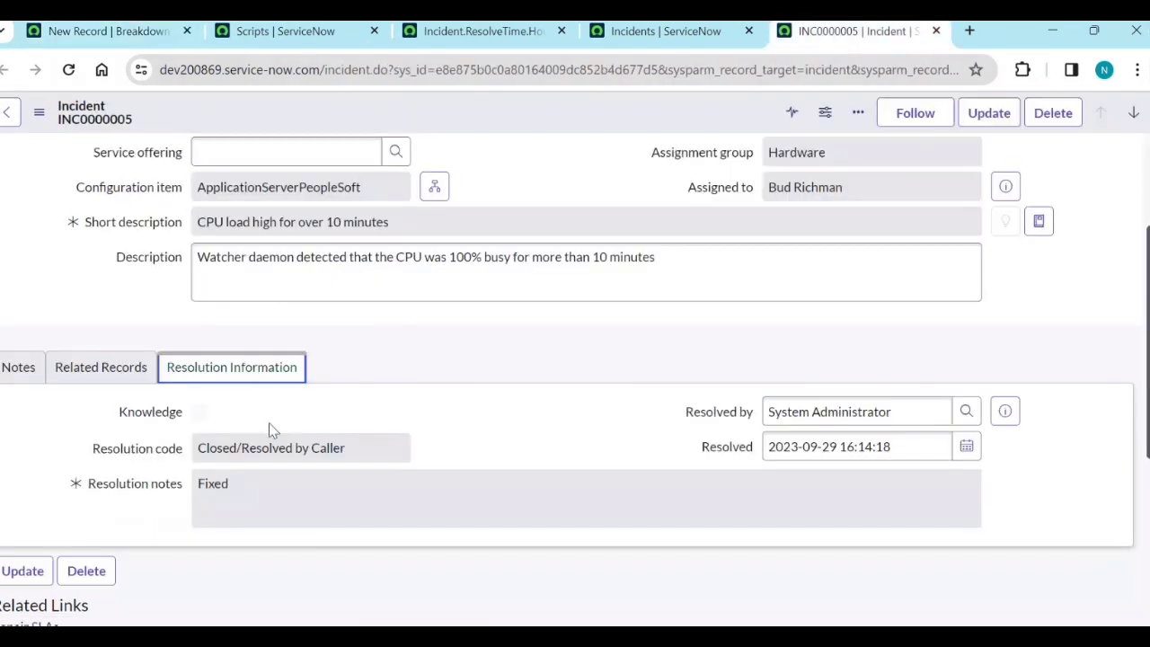
right_click(155, 457)
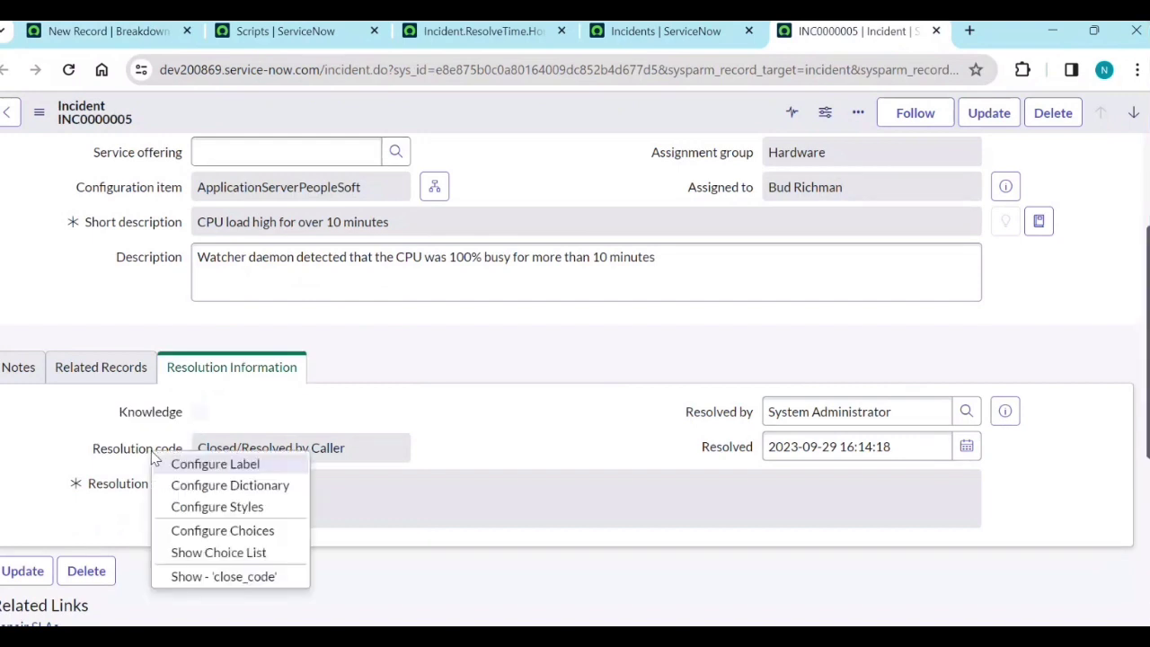
left_click(224, 577)
double_click(558, 352)
key("ctrl+c")
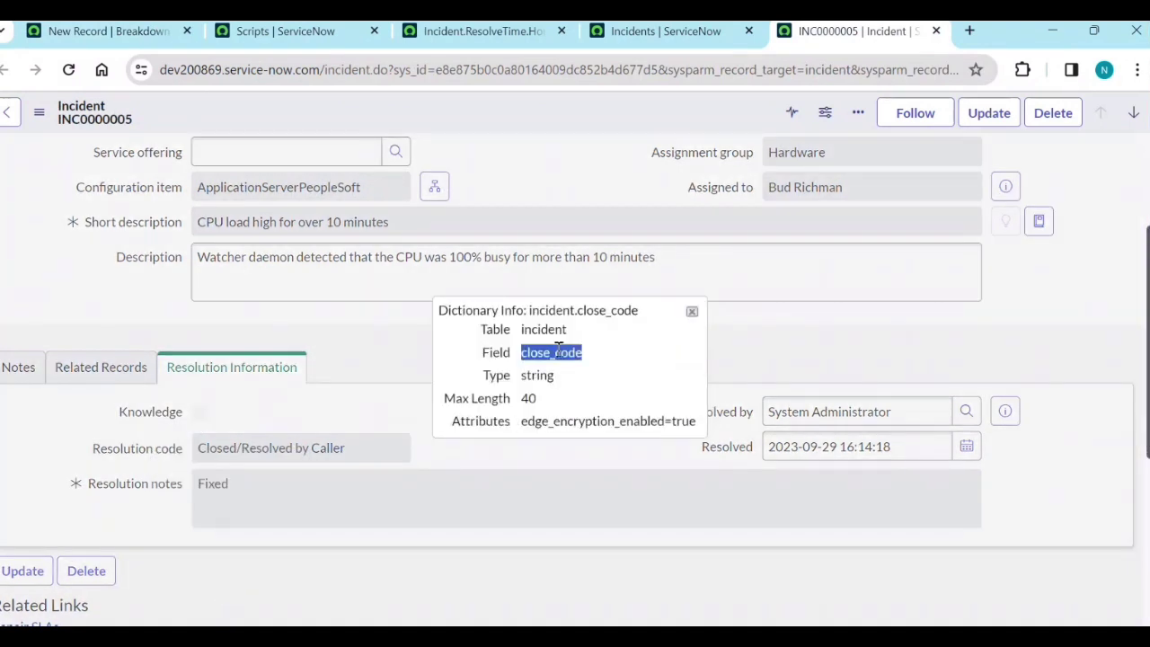
left_click(108, 30)
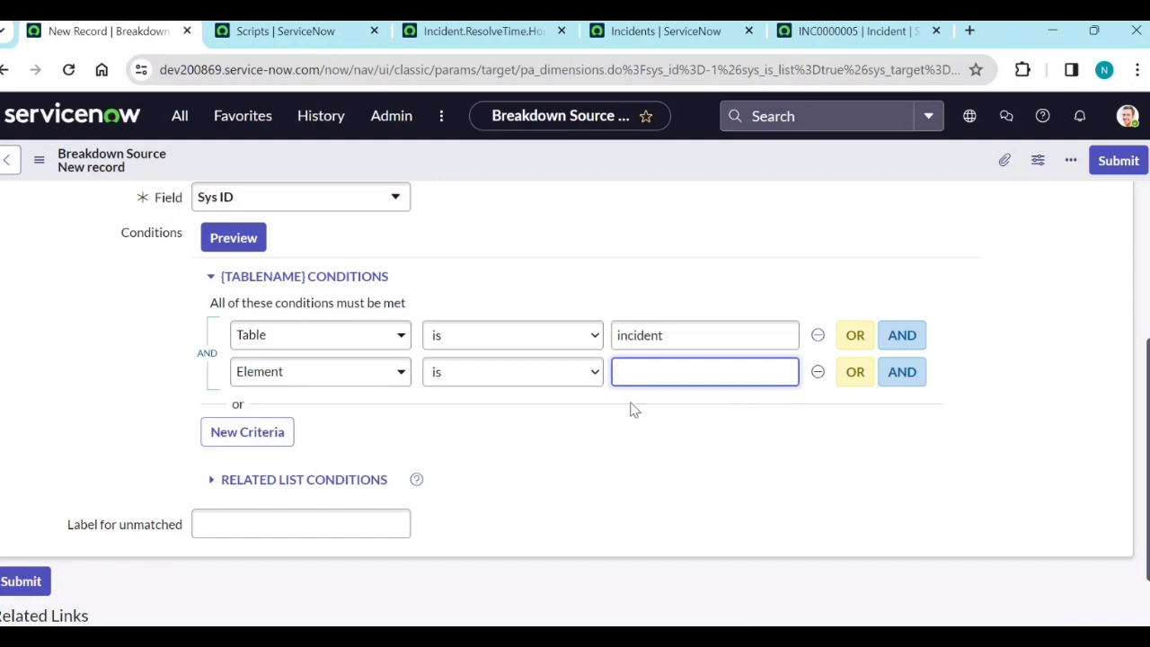
key("ctrl+v")
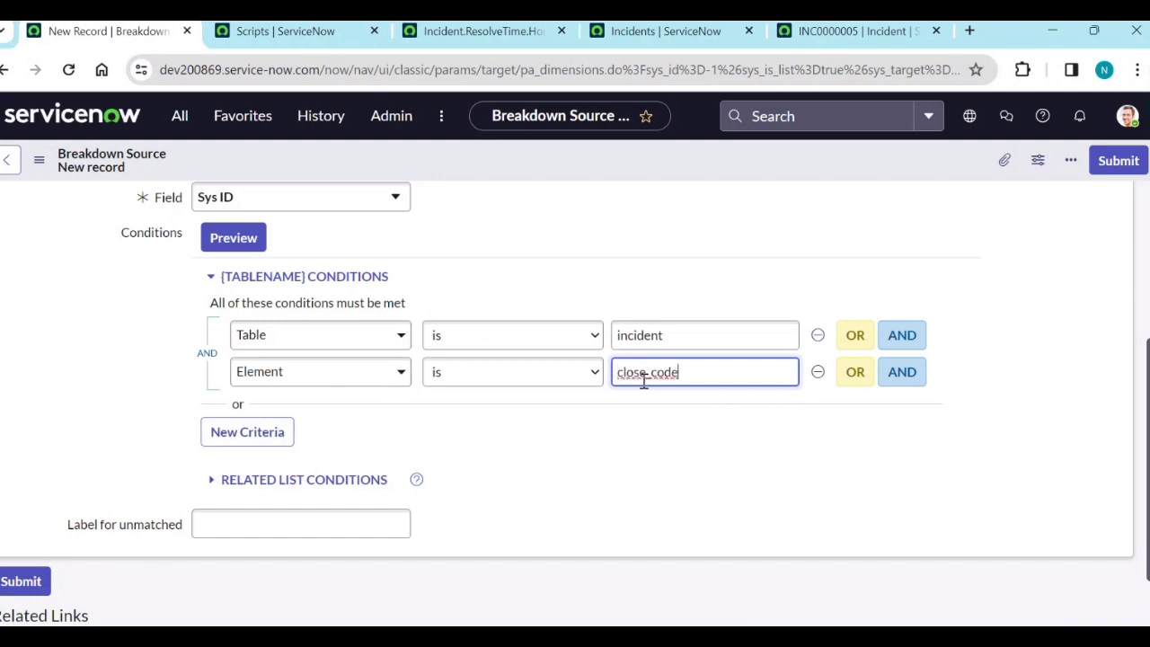
Step: Add another AND condition to the breakdown source requiring that Inactive is false
left_click(902, 372)
left_click(350, 419)
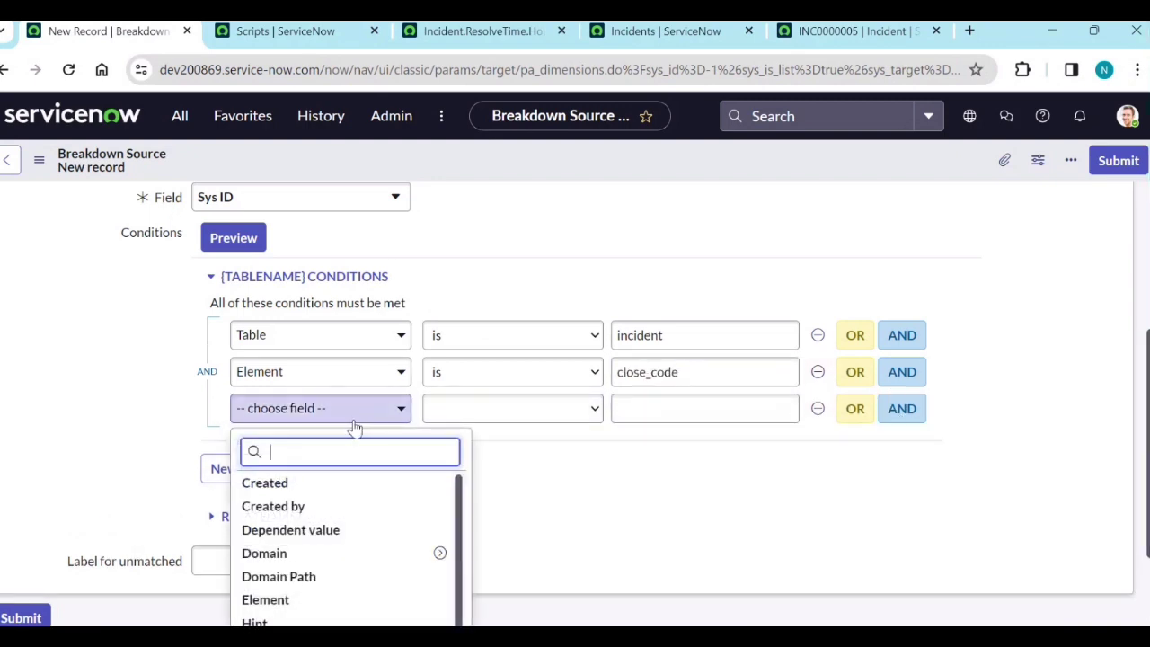
scroll(350, 503, "down", 3)
scroll(334, 521, "down", 2)
scroll(325, 548, "up", 3)
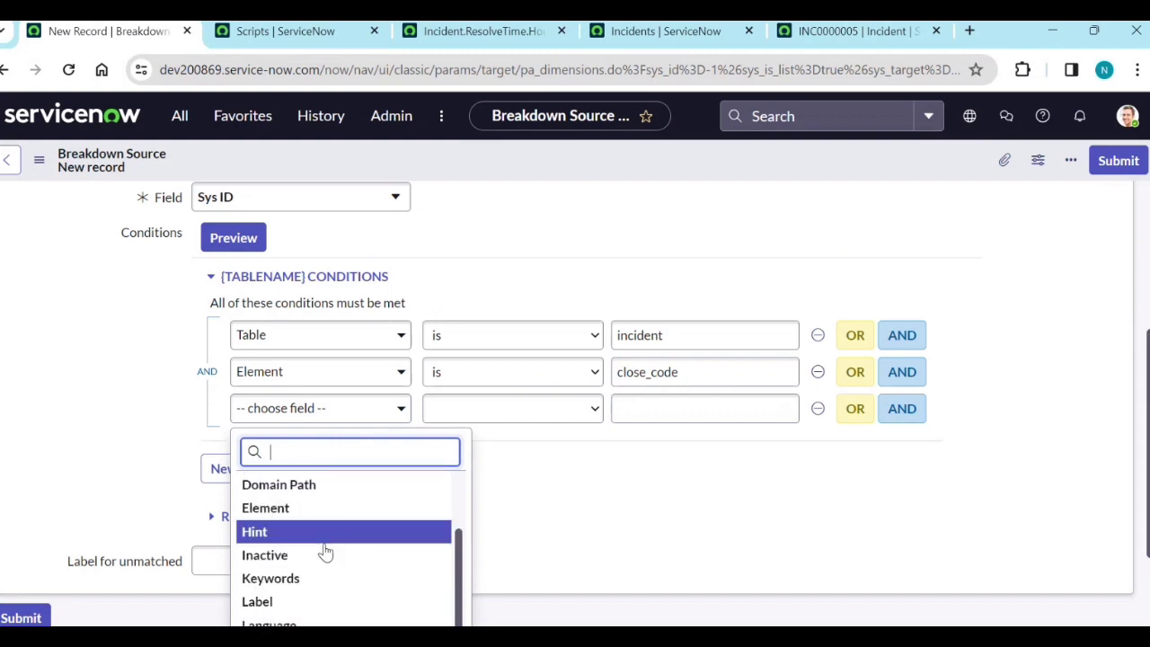
left_click(323, 555)
left_click(615, 417)
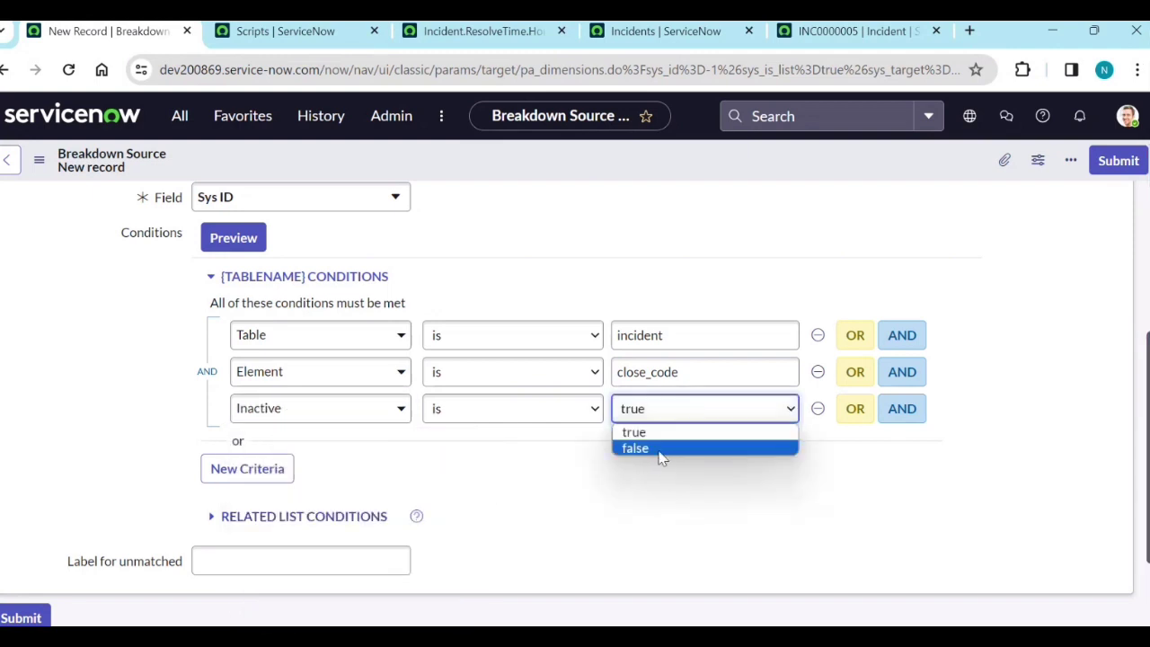
left_click(660, 449)
Step: Add a further AND condition to the breakdown source requiring that Language is "en"
left_click(903, 409)
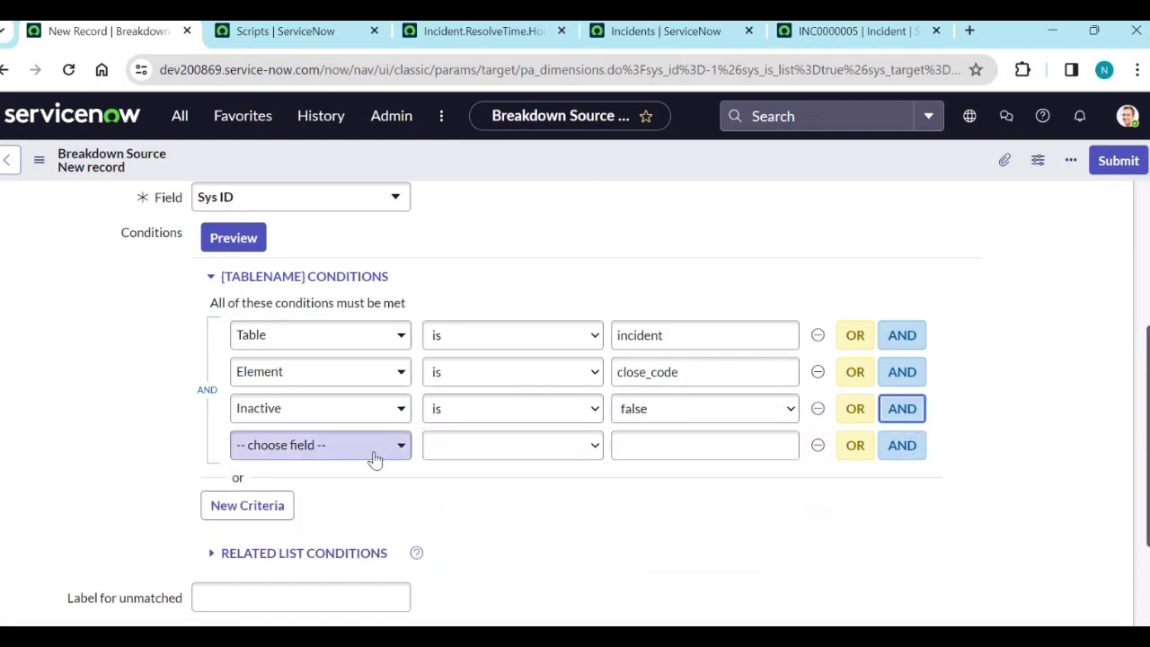
left_click(375, 461)
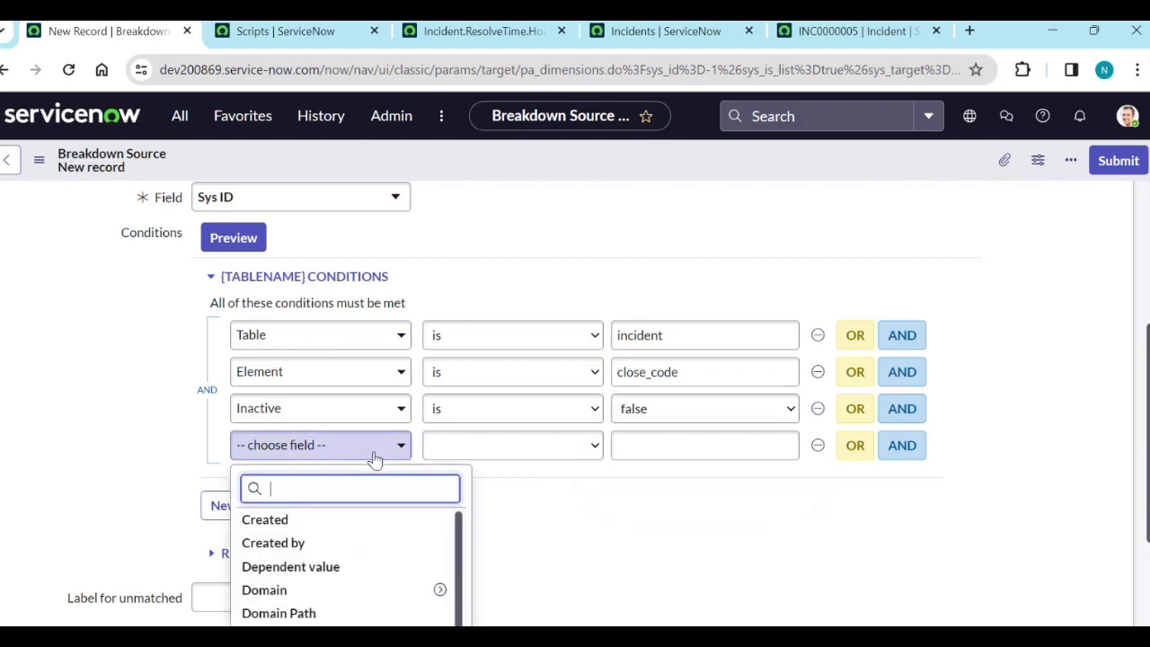
type("l")
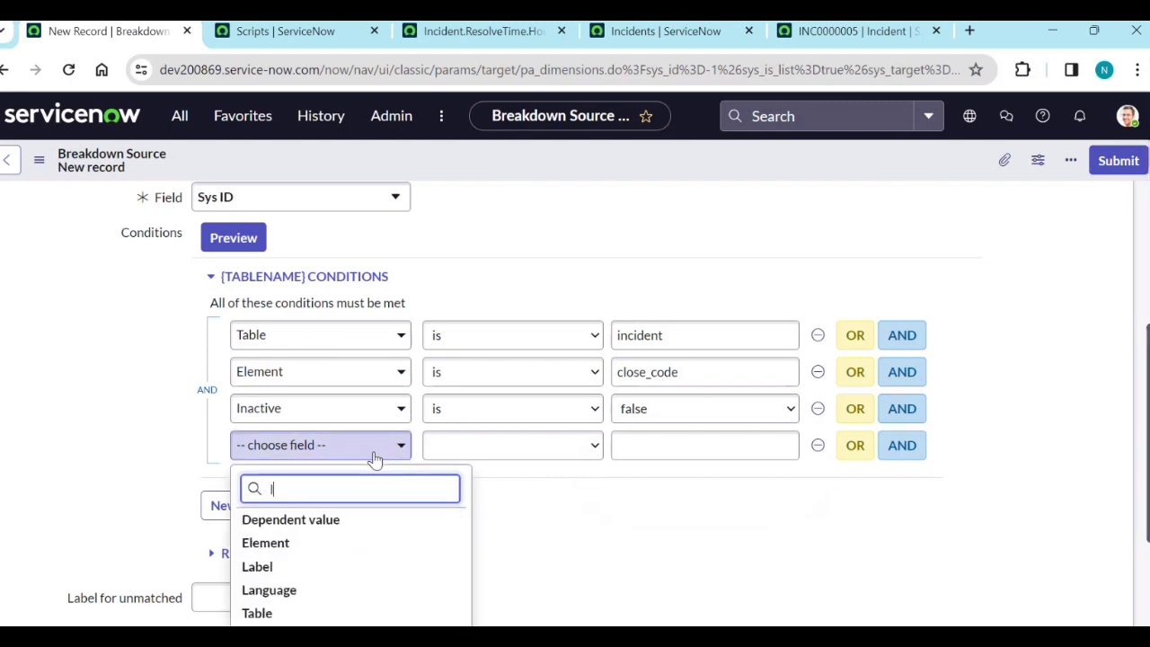
left_click(329, 591)
left_click(671, 444)
type("e")
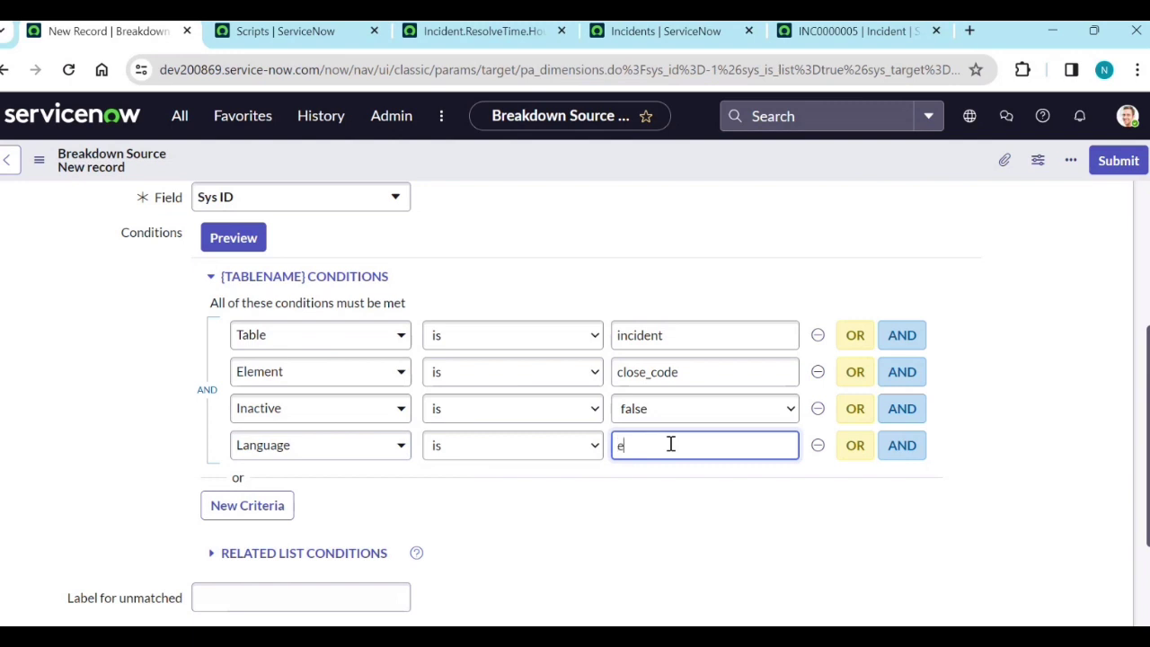
type("n")
left_click(669, 527)
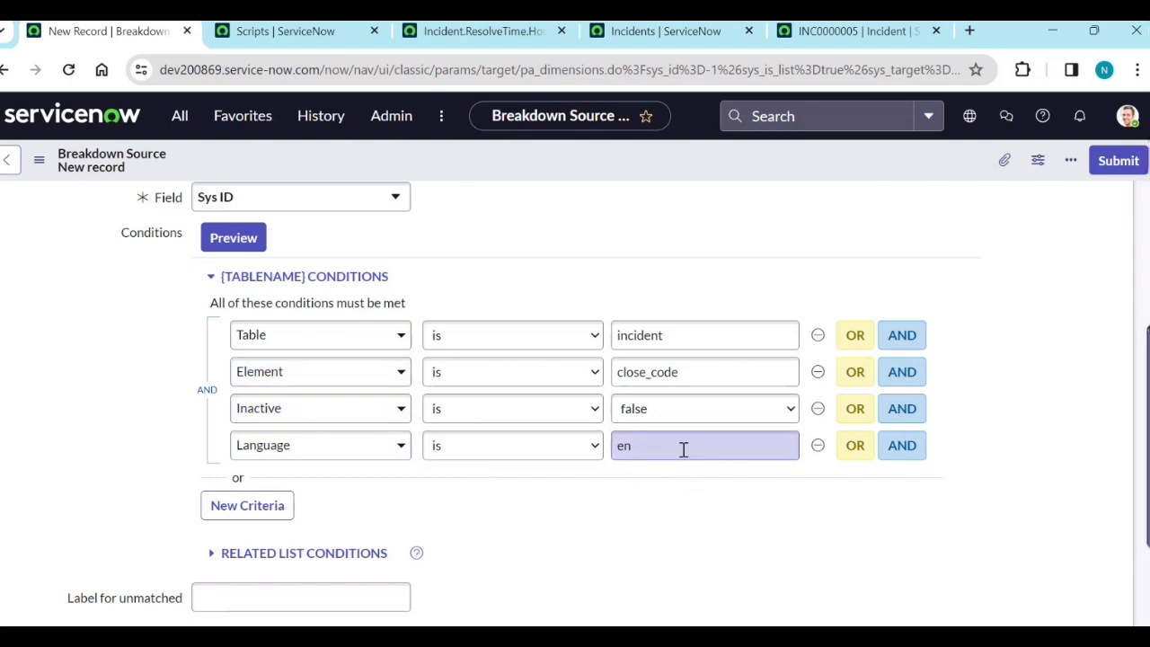
Step: Preview the breakdown source's conditions and examine the list of matching choice records
left_click(249, 239)
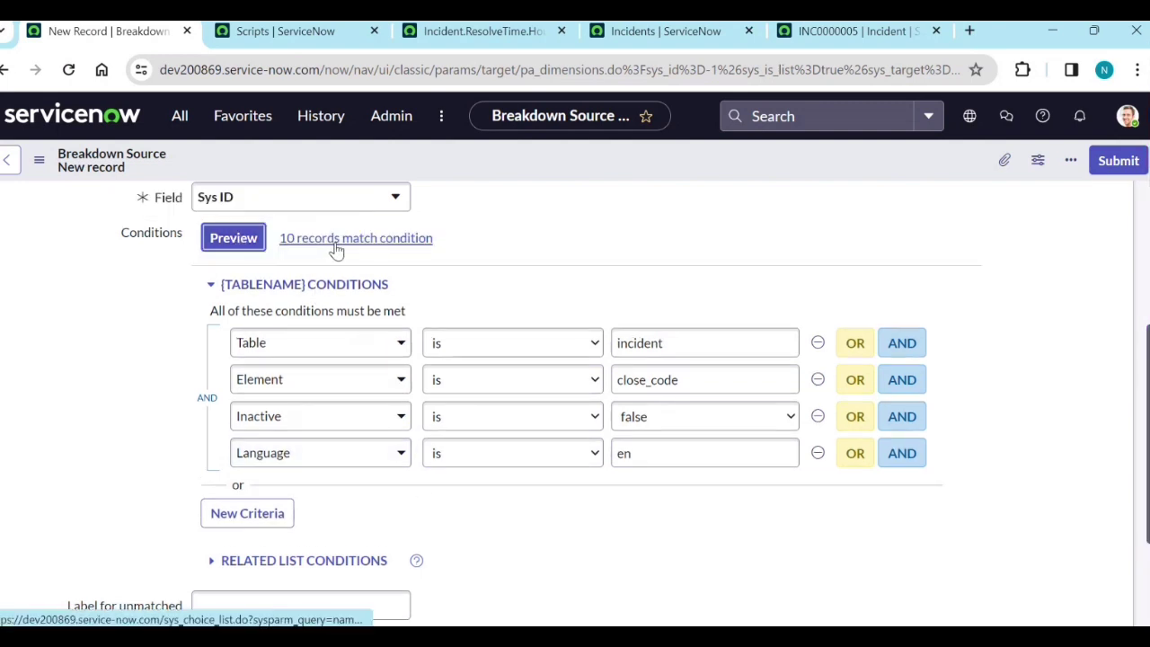
left_click(337, 240)
left_click(259, 27)
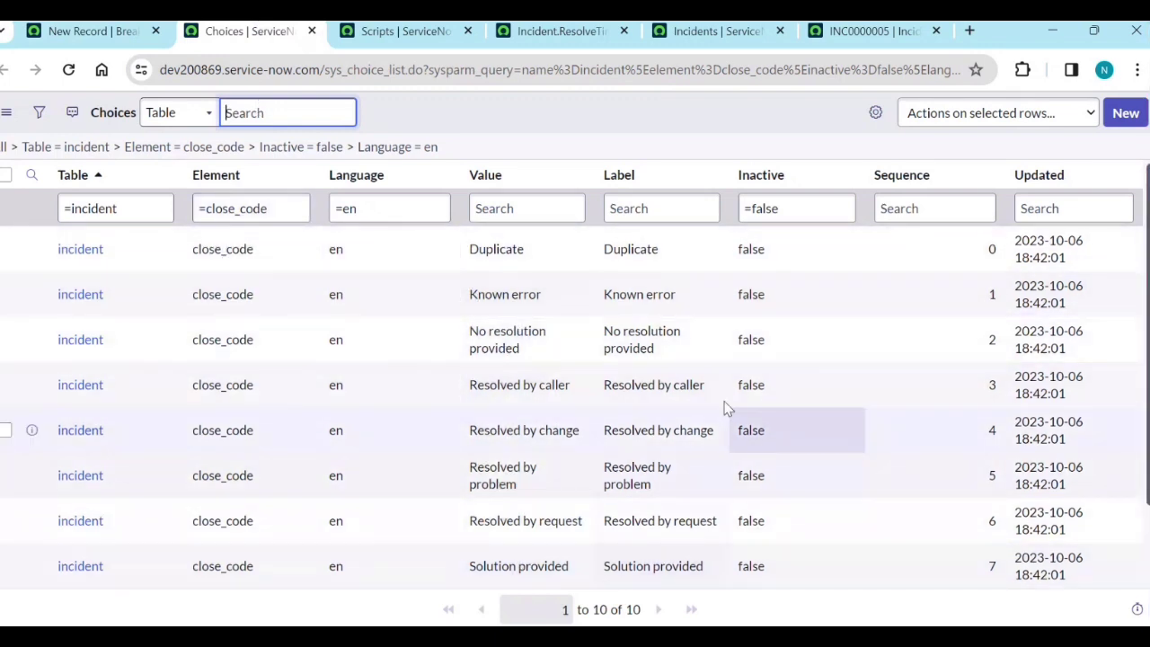
Step: Return to the new breakdown source and save it, keeping its record open
left_click(90, 31)
right_click(911, 170)
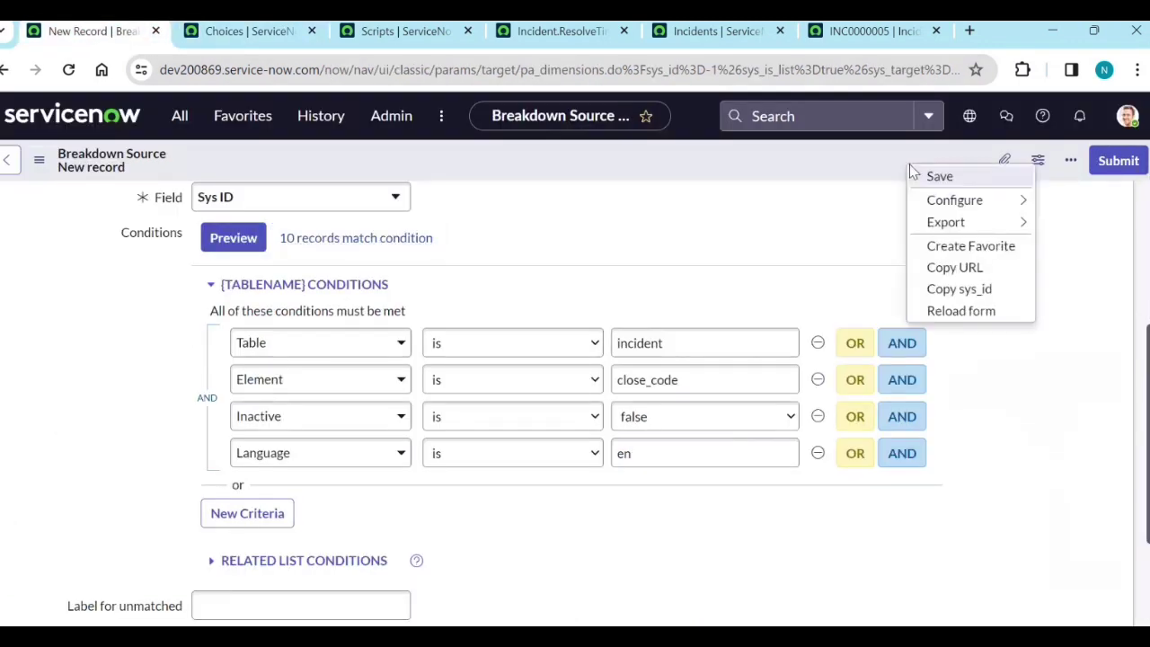
left_click(935, 176)
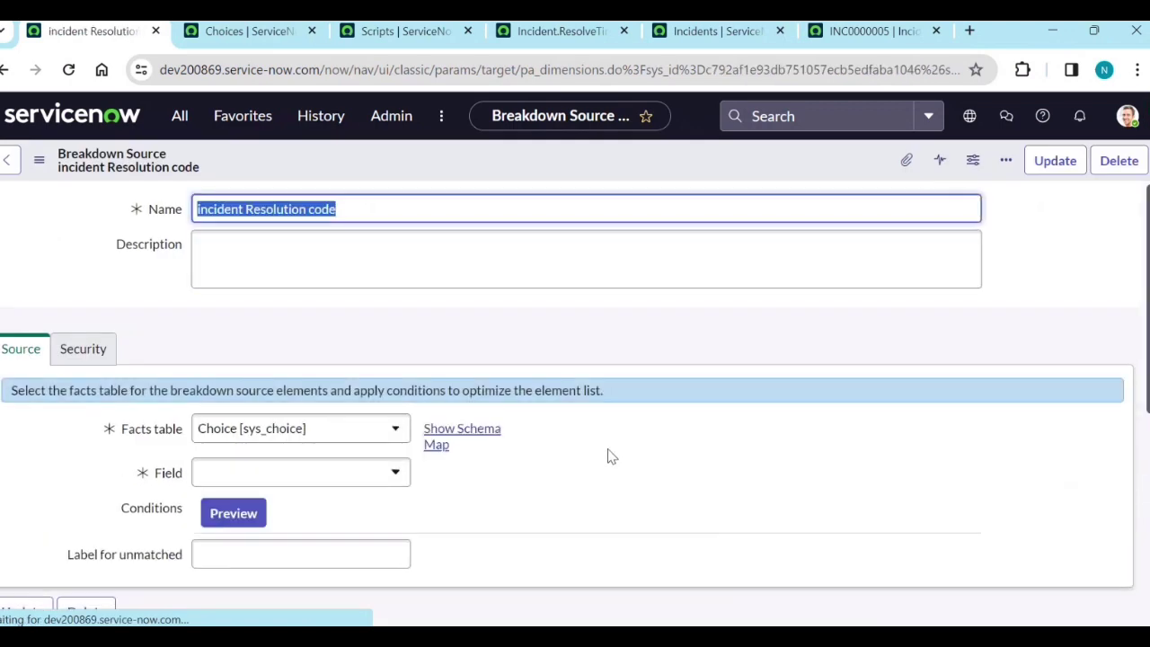
Step: Create an automated breakdown named Incident.ResolutionCode from the incident Resolution code breakdown source and save it
scroll(609, 463, "down", 6)
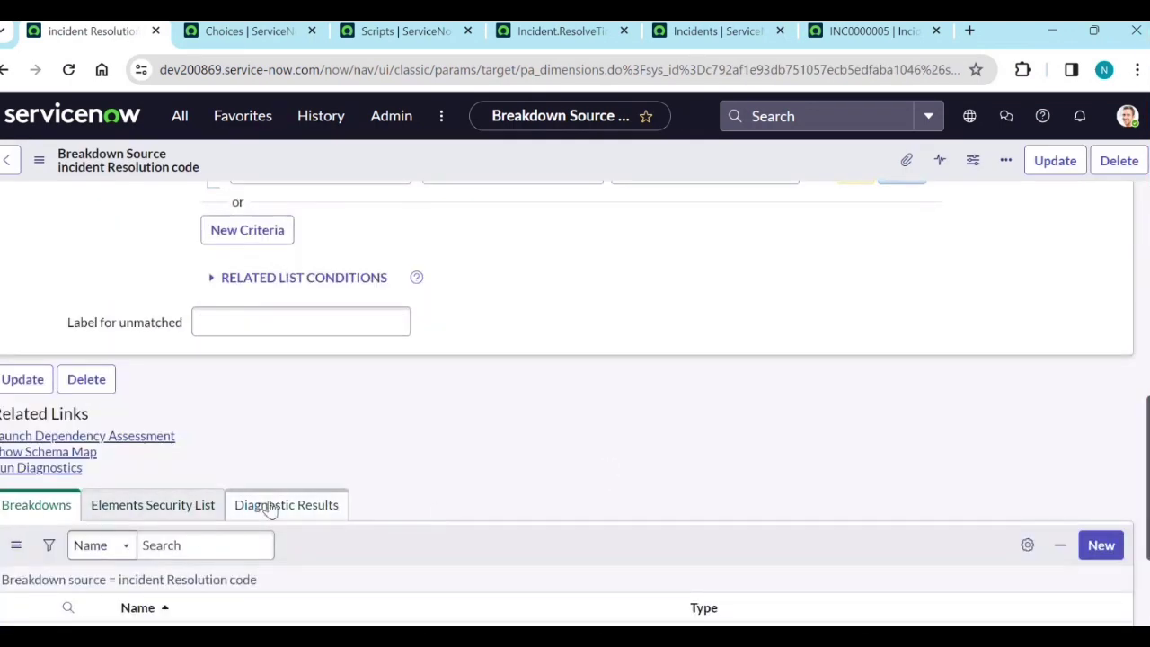
scroll(539, 508, "down", 2)
left_click(1101, 376)
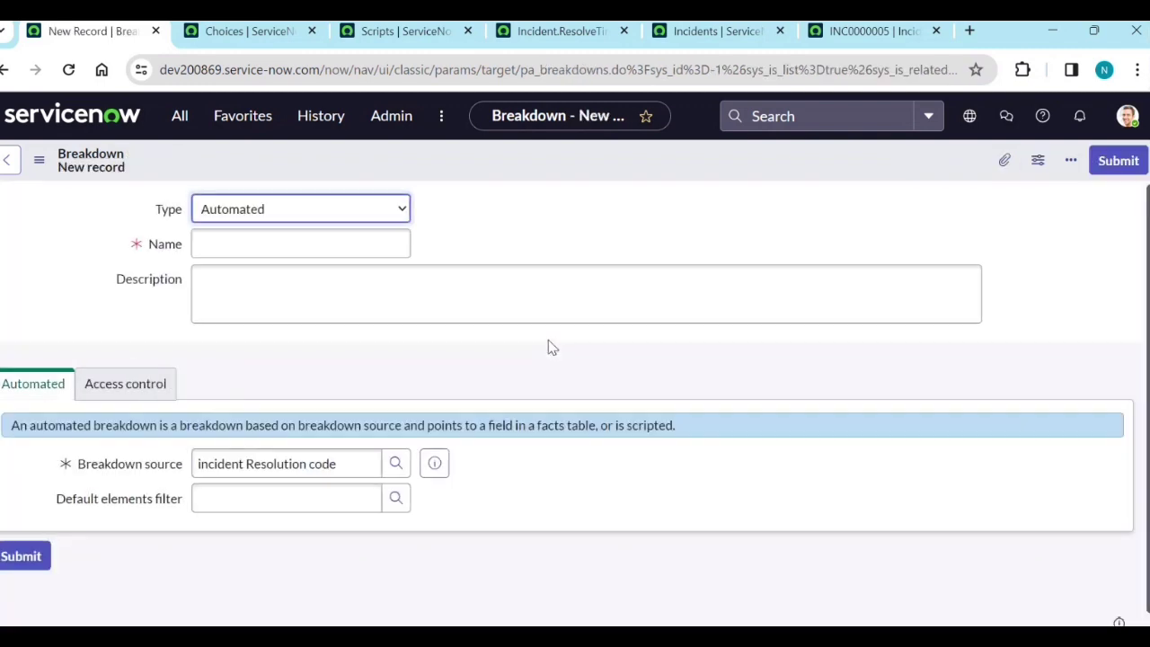
left_click(210, 247)
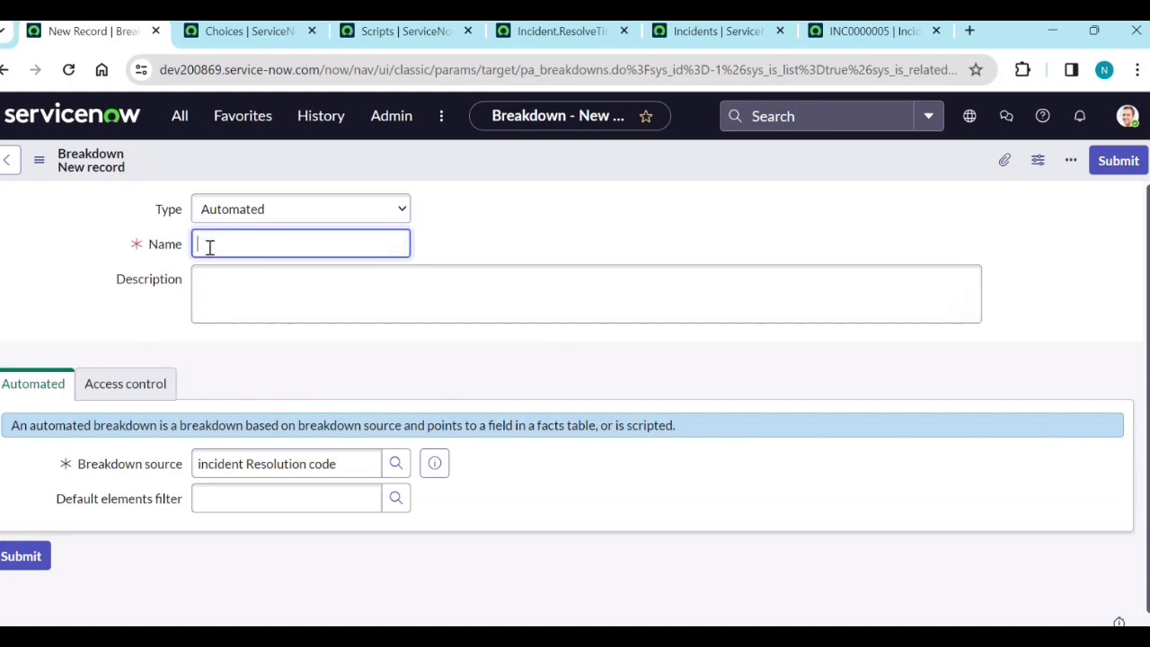
type("Incident.Resolution")
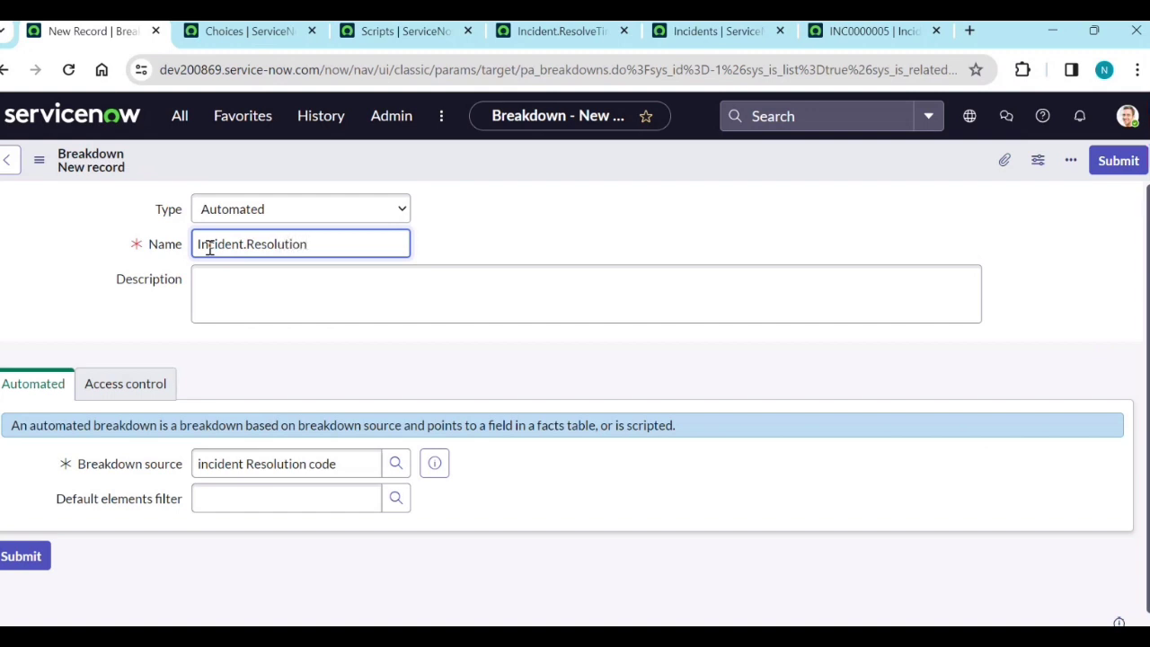
type("Code")
left_click(710, 162)
right_click(710, 156)
left_click(717, 170)
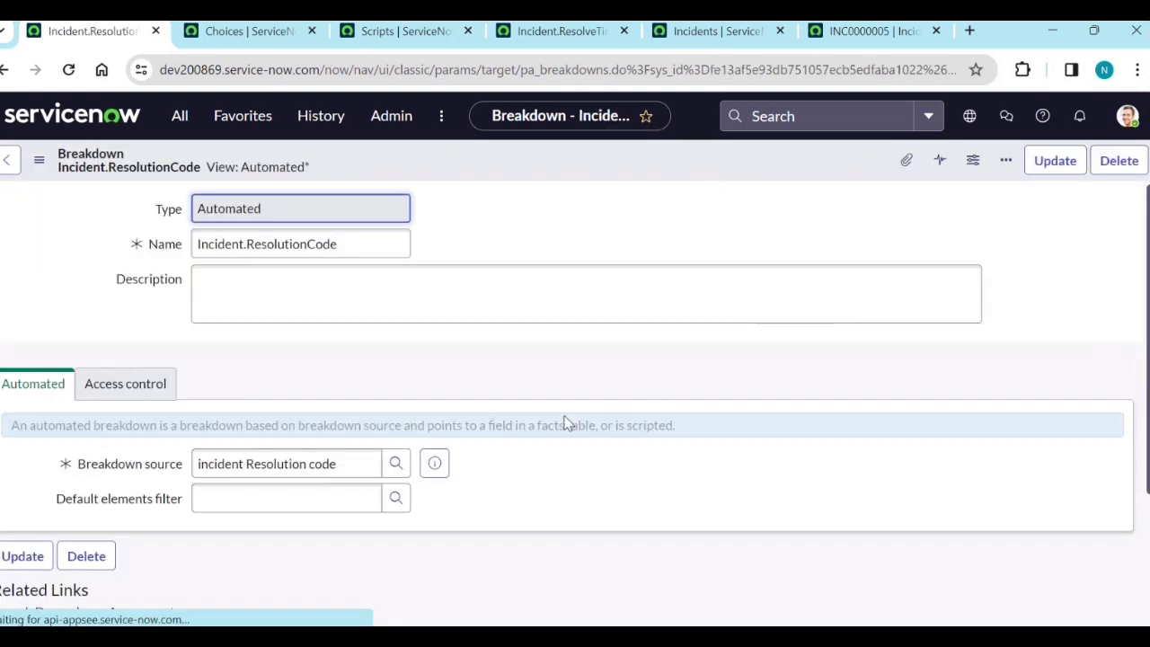
Step: Start a new breakdown mapping for Incident.ResolutionCode with Incident [incident] as its facts table
scroll(558, 445, "down", 3)
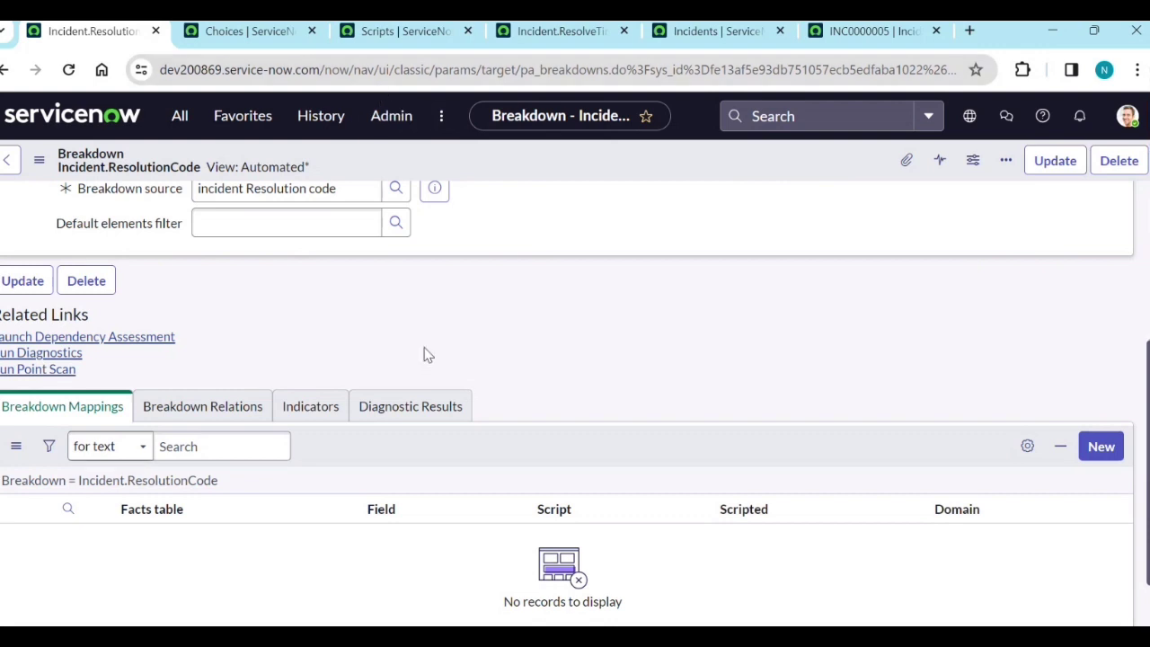
left_click(1098, 449)
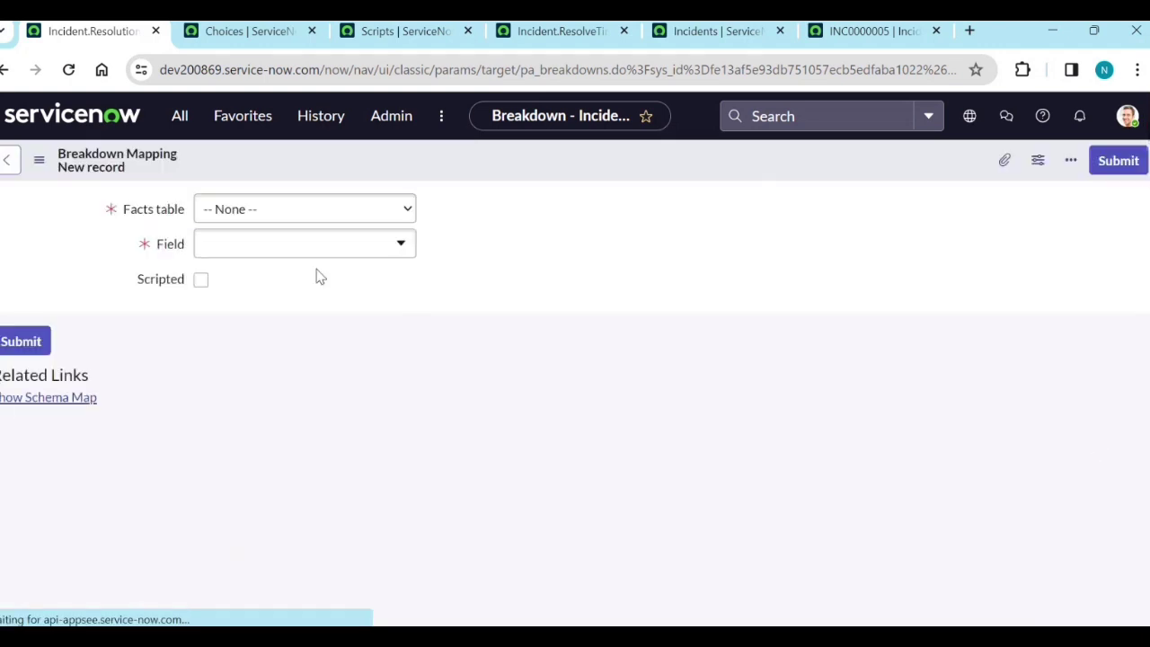
left_click(216, 212)
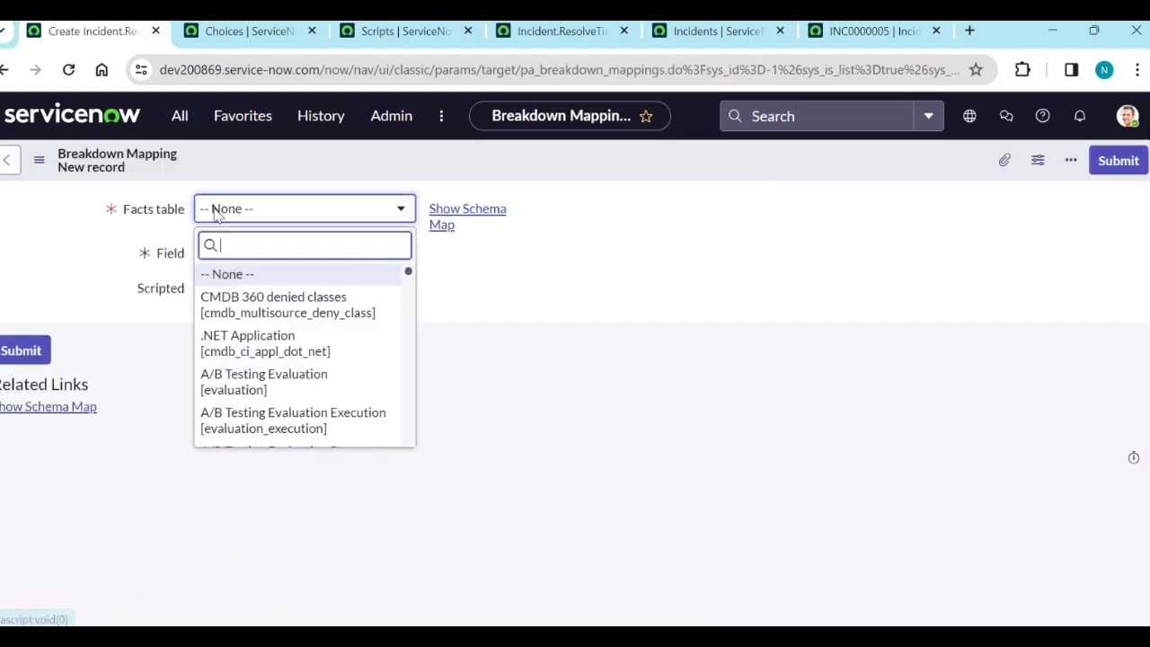
type("incid")
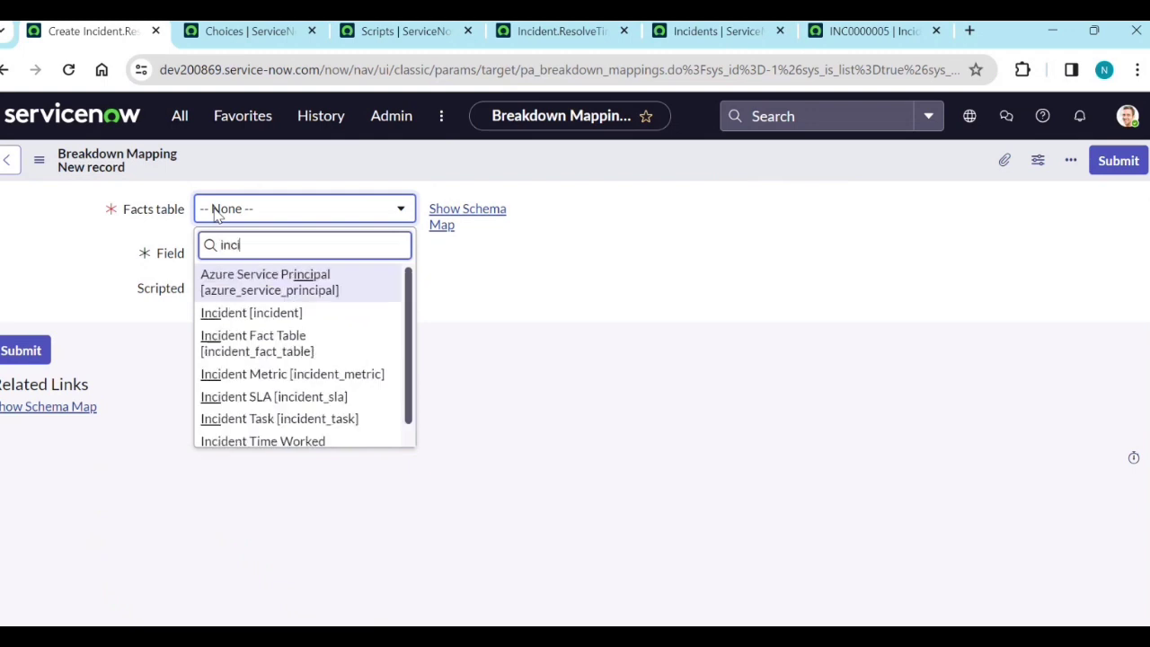
left_click(288, 273)
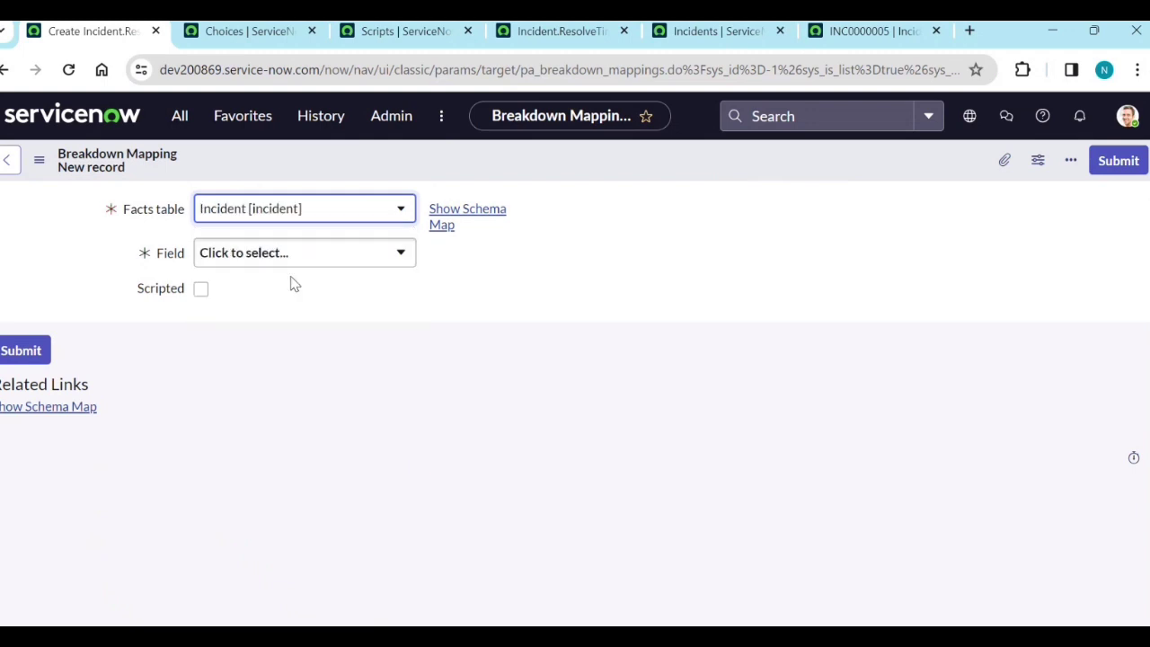
Step: Set the breakdown mapping's field to Resolution code, submit it, and view the breakdown's mapping list
left_click(299, 263)
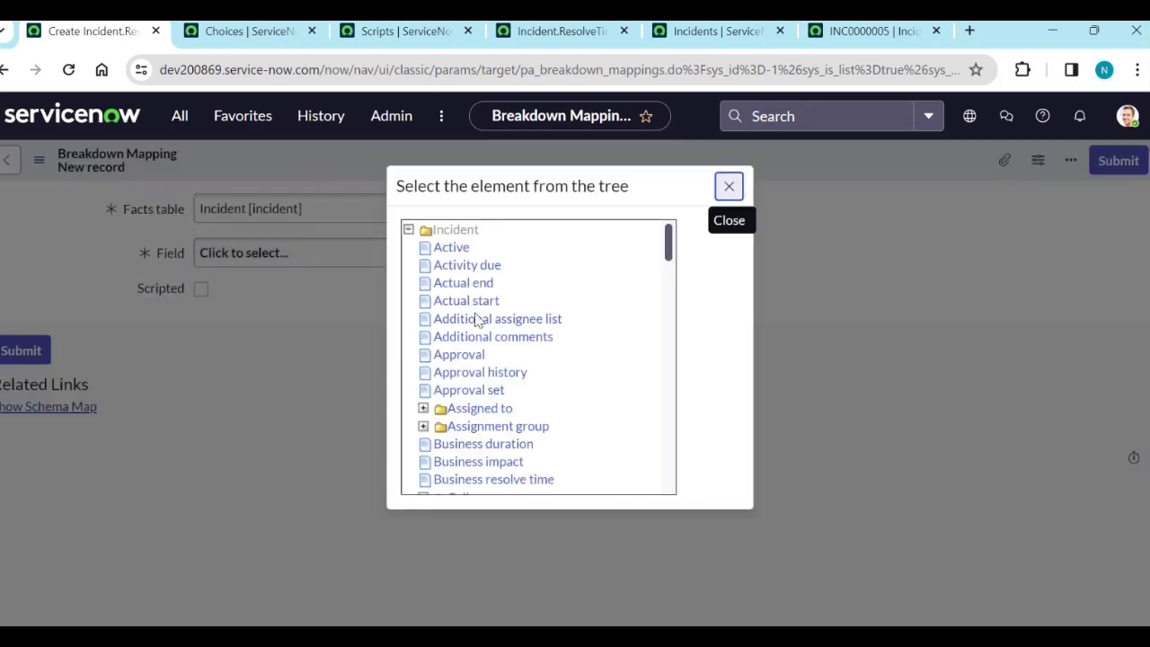
scroll(545, 398, "down", 3)
scroll(544, 367, "down", 8)
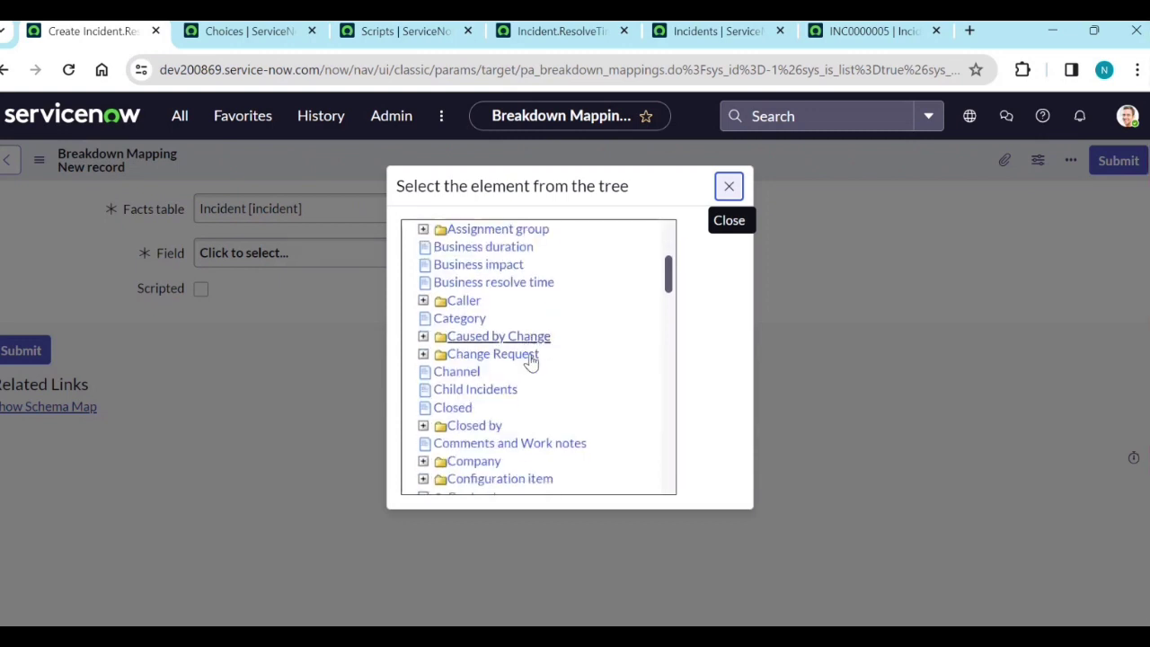
scroll(542, 360, "down", 6)
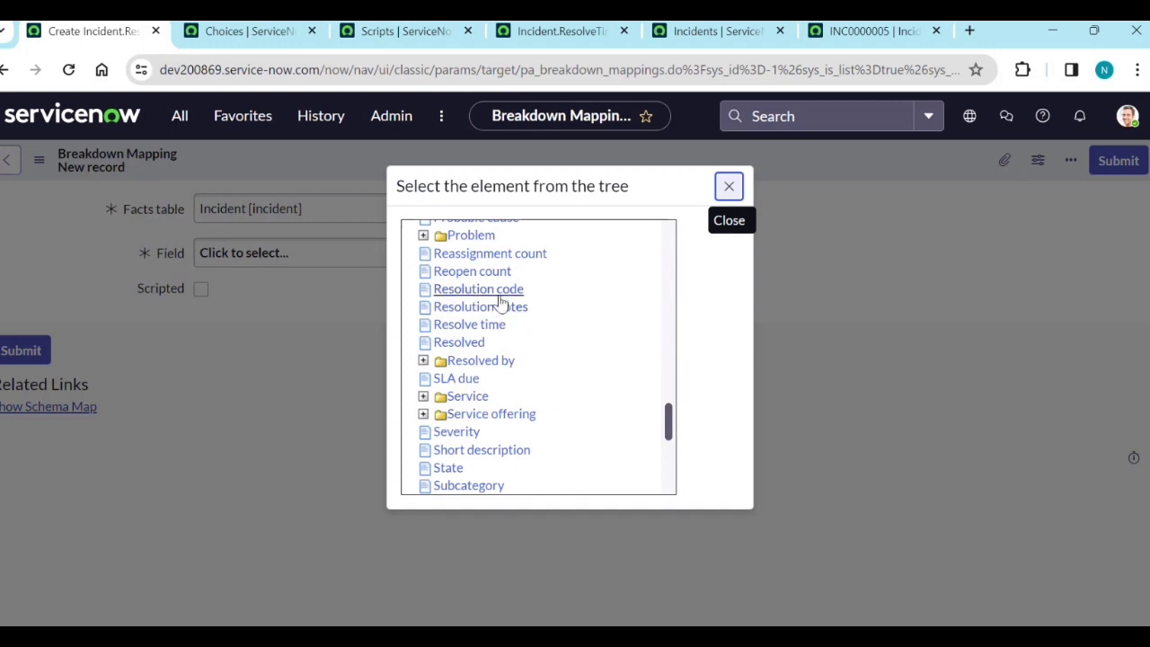
left_click(479, 289)
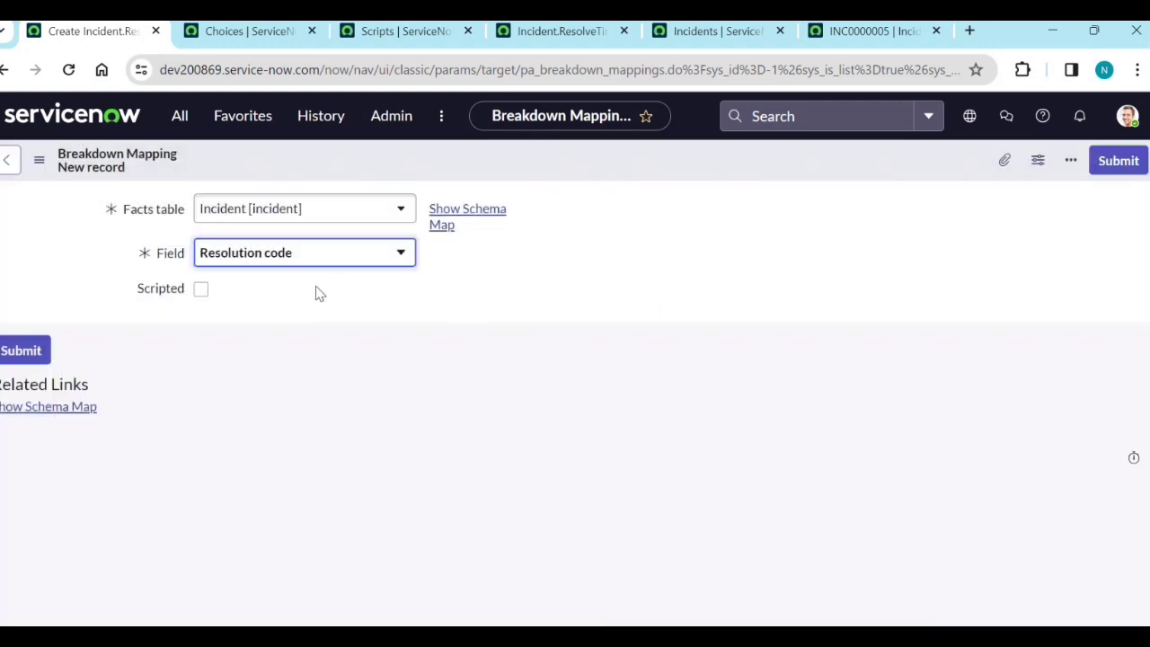
left_click(1112, 167)
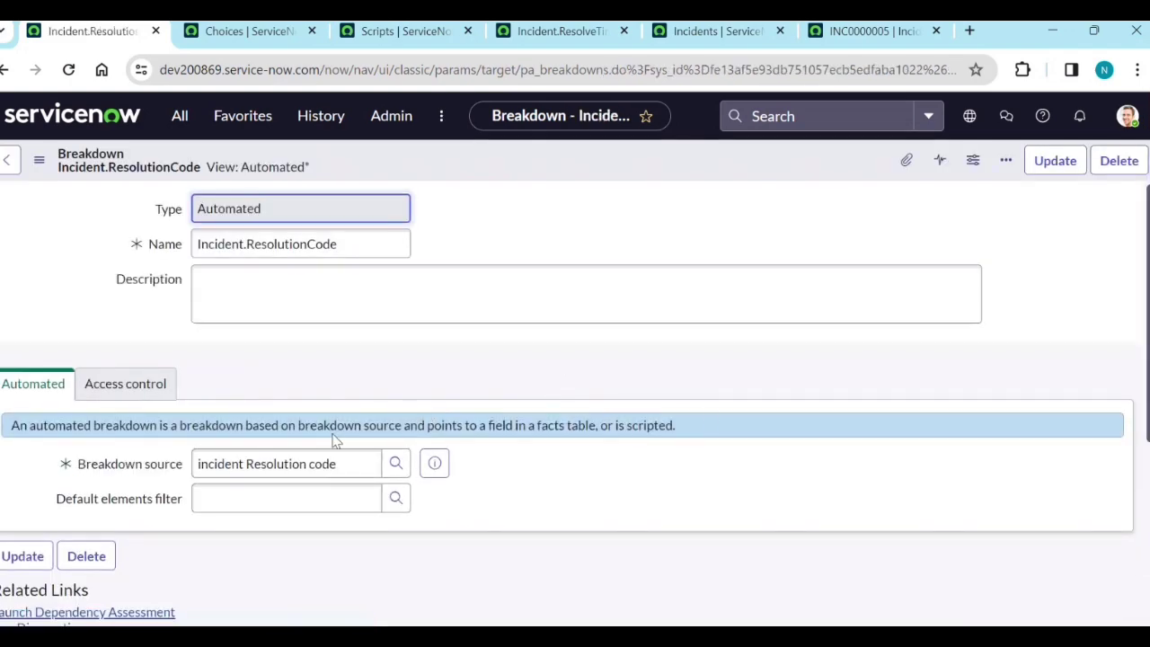
scroll(333, 440, "down", 2)
scroll(643, 506, "down", 1)
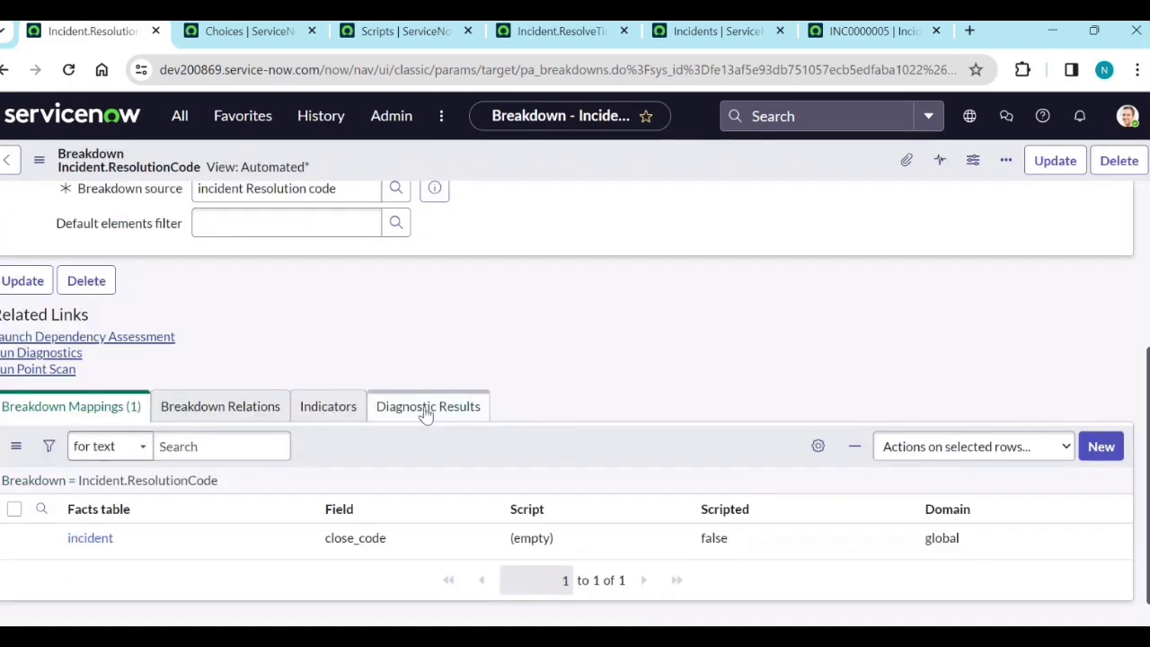
Step: Add the indicator Avg 30 days of resolved time for Incidents to the Incident.ResolutionCode breakdown's indicators and save the membership
left_click(349, 402)
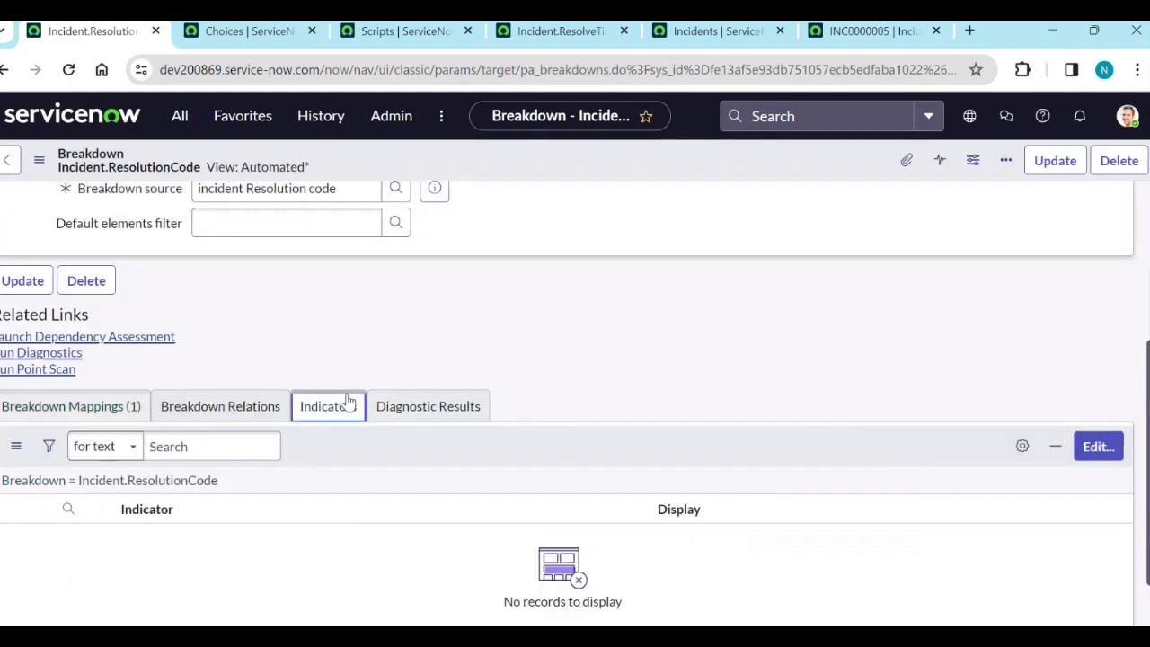
left_click(1116, 449)
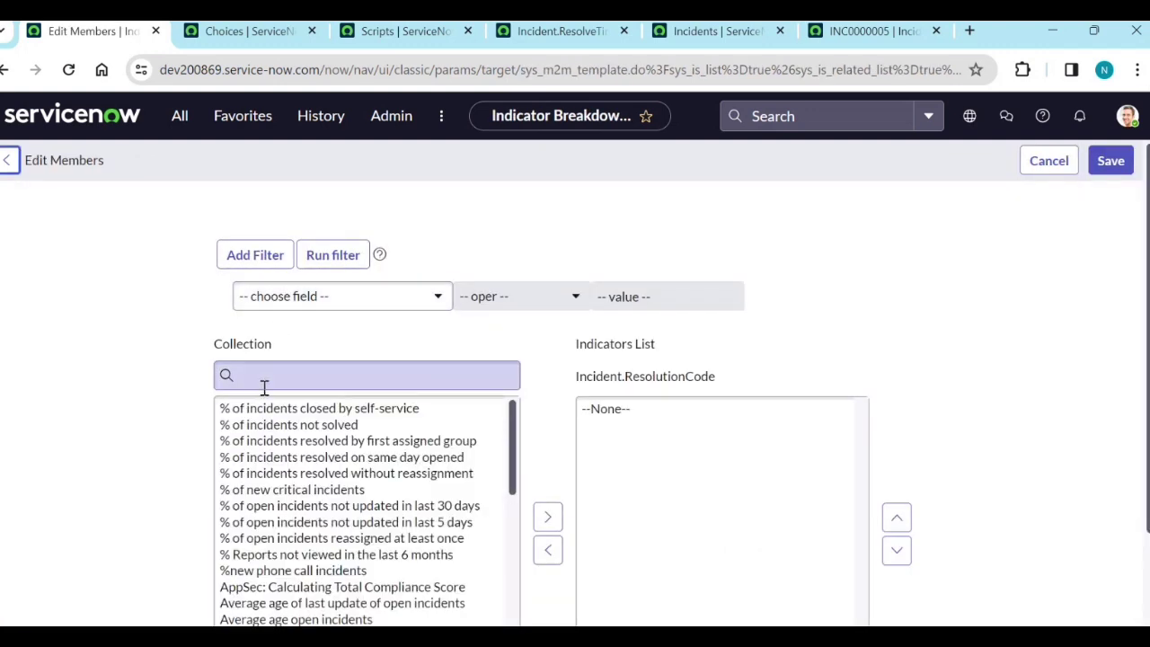
left_click(265, 385)
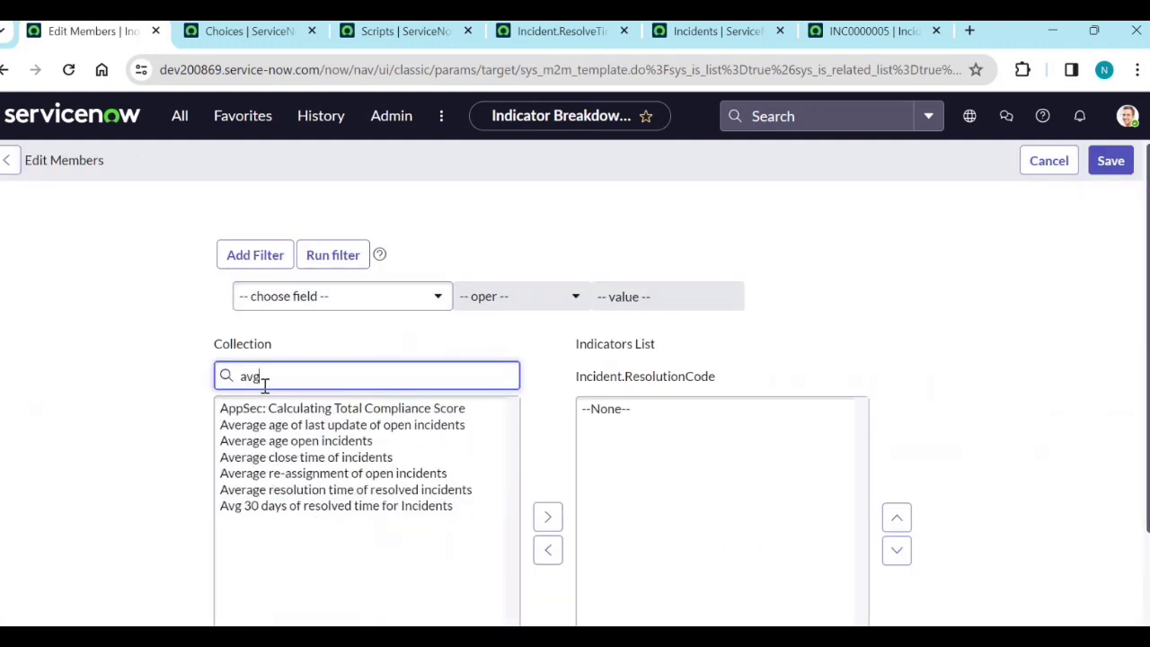
type("avg")
left_click(288, 415)
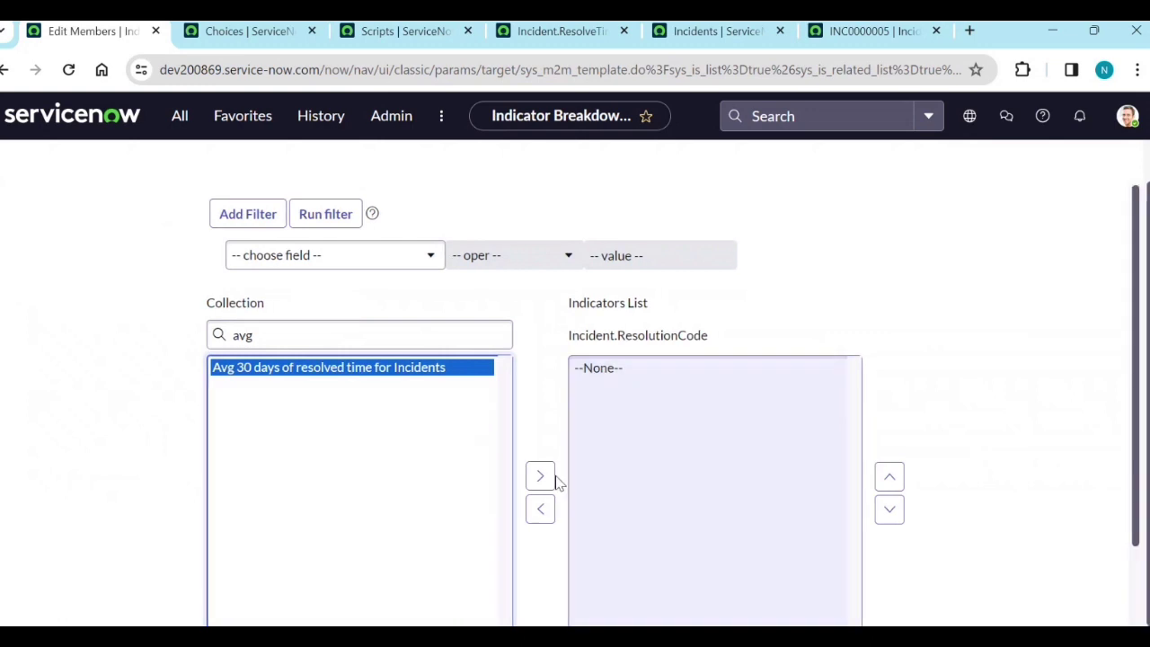
left_click(540, 477)
scroll(542, 449, "down", 2)
left_click(586, 556)
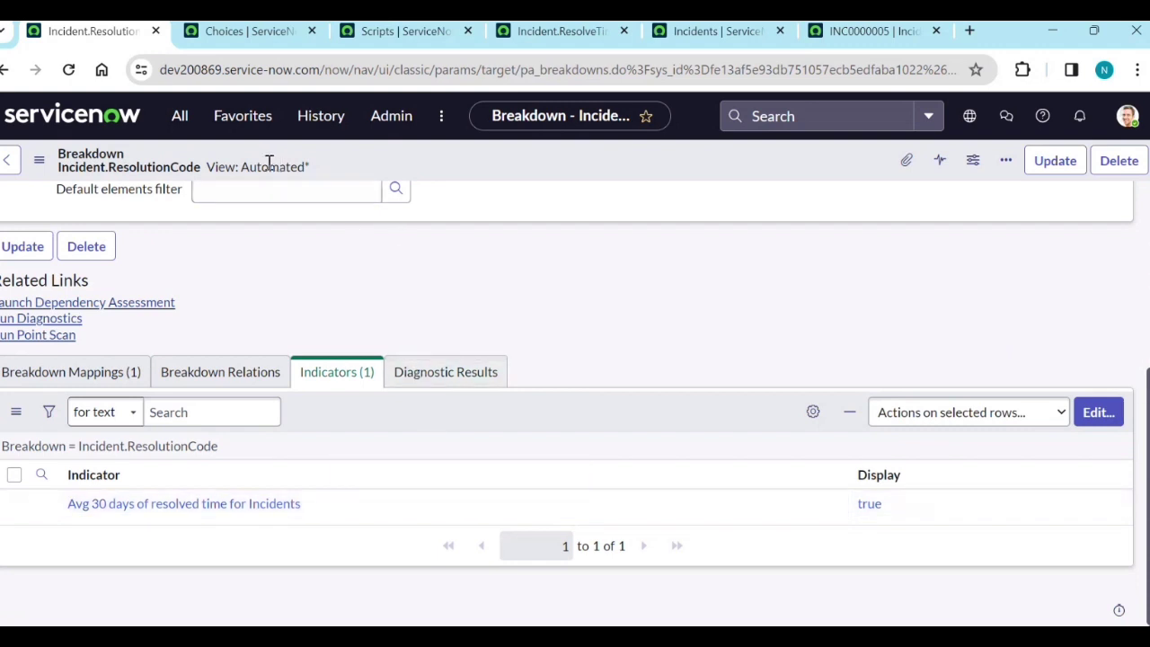
Step: Search the automated indicators by name for avg and open the Avg 30 days of resolved time for Incidents record
left_click(250, 121)
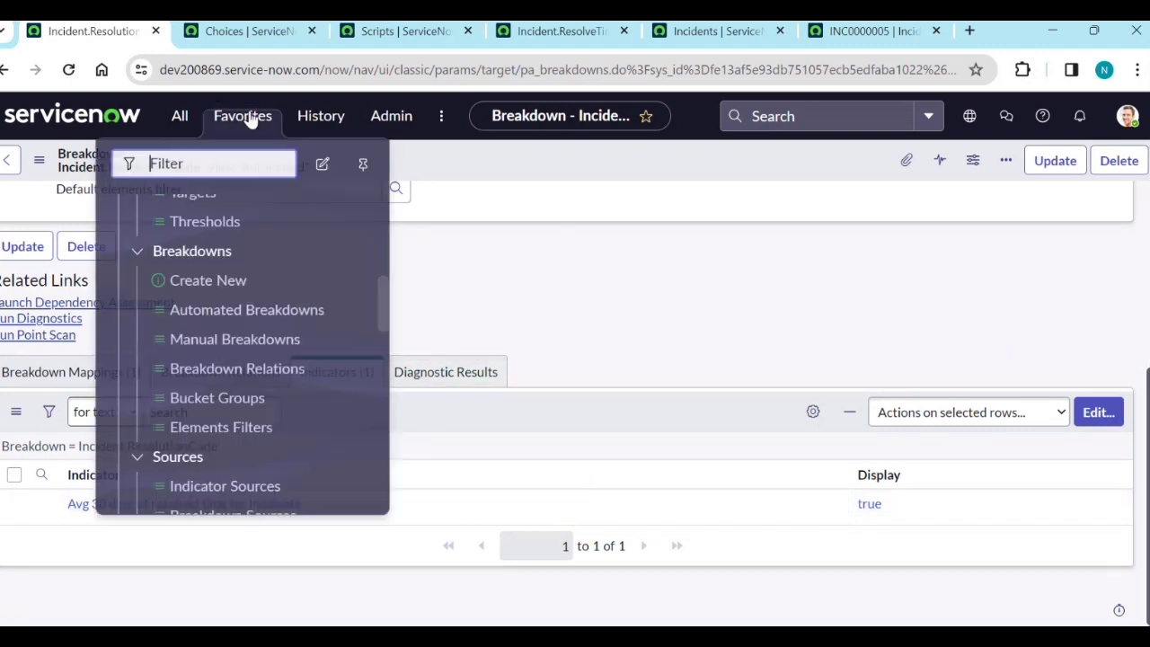
scroll(233, 296, "up", 2)
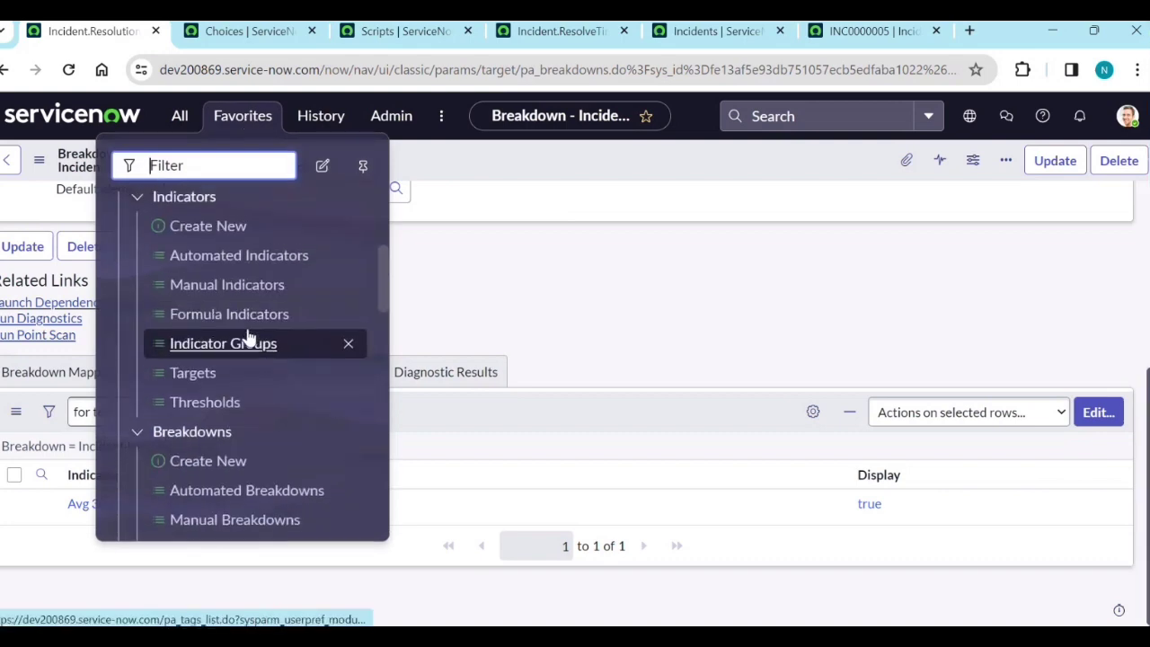
left_click(247, 259)
left_click(125, 252)
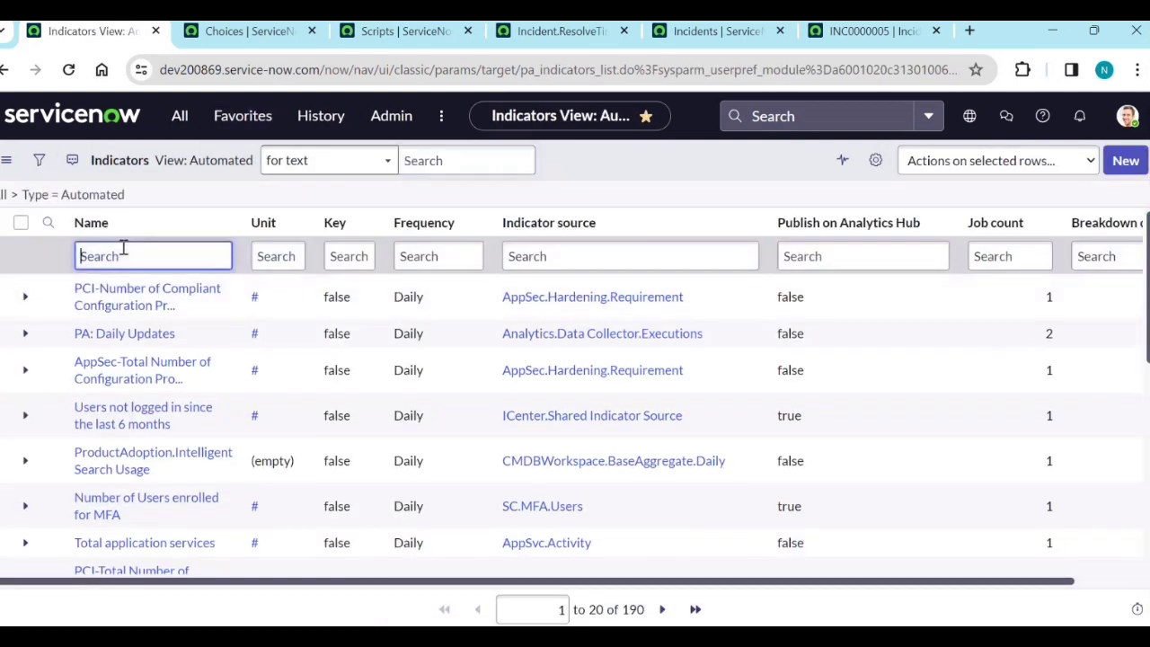
type("avg")
key("Return")
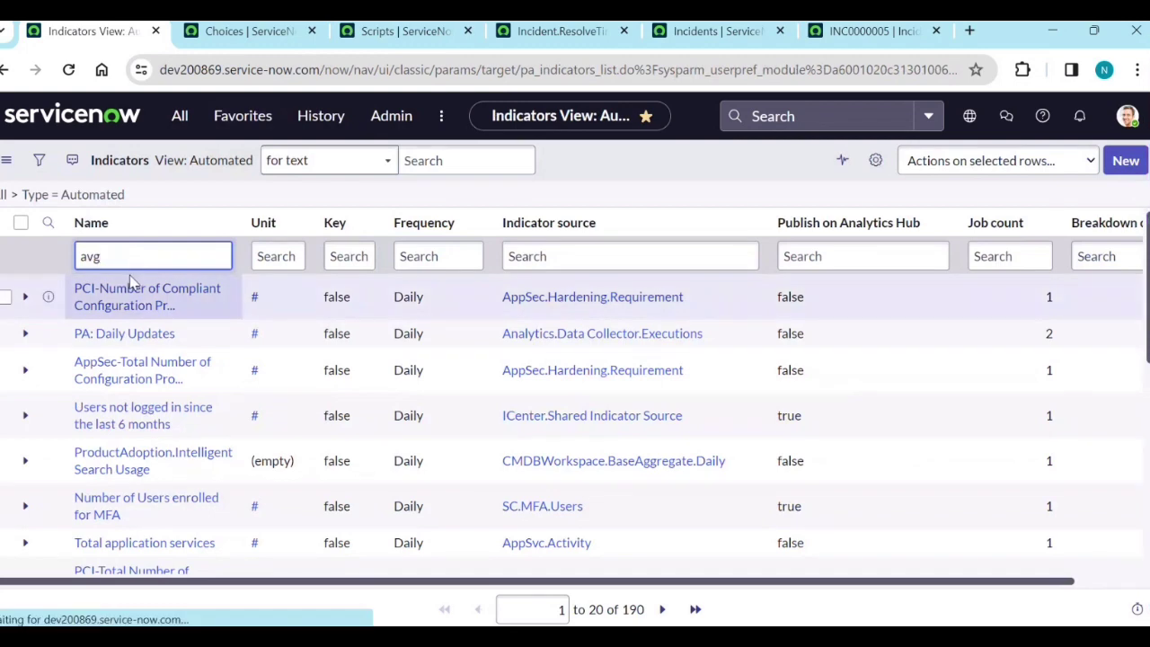
left_click(117, 309)
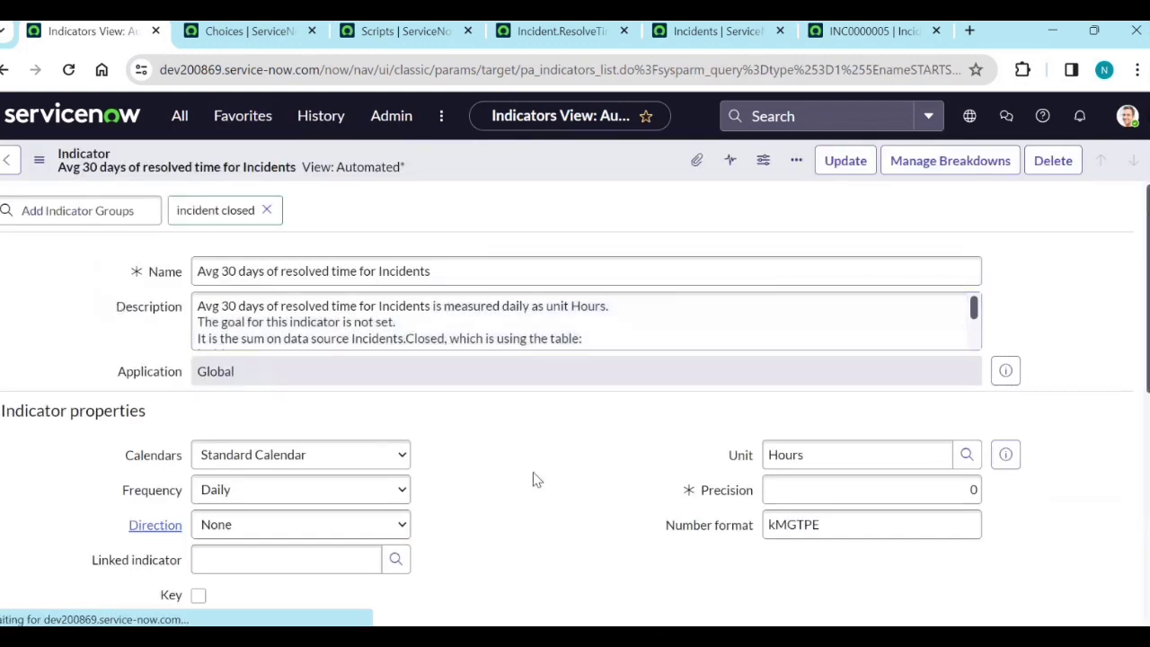
Step: Open the Analytics Hub for the Avg 30 days of resolved time for Incidents indicator and select the October 6 score
scroll(533, 472, "down", 10)
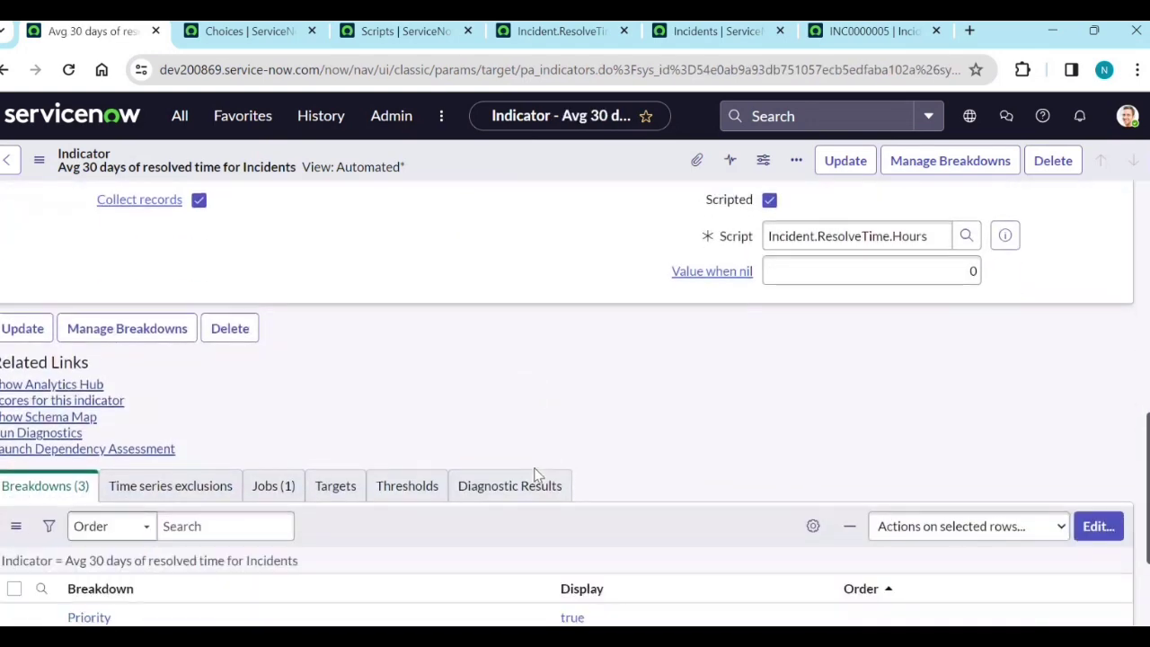
scroll(534, 474, "down", 2)
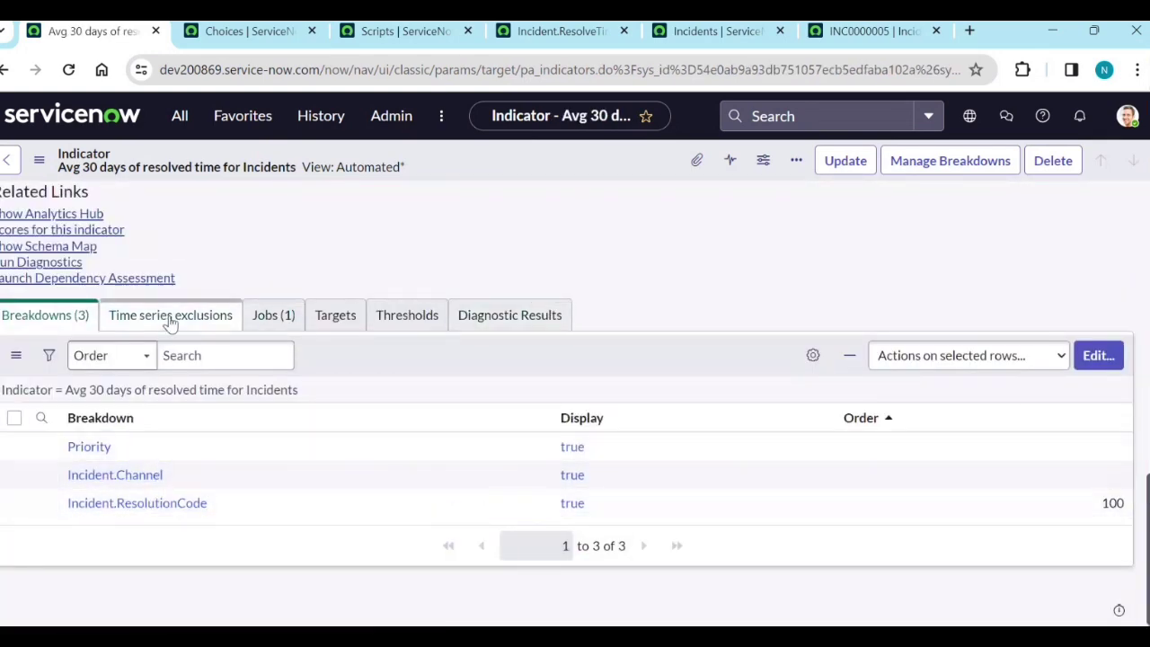
left_click(61, 216)
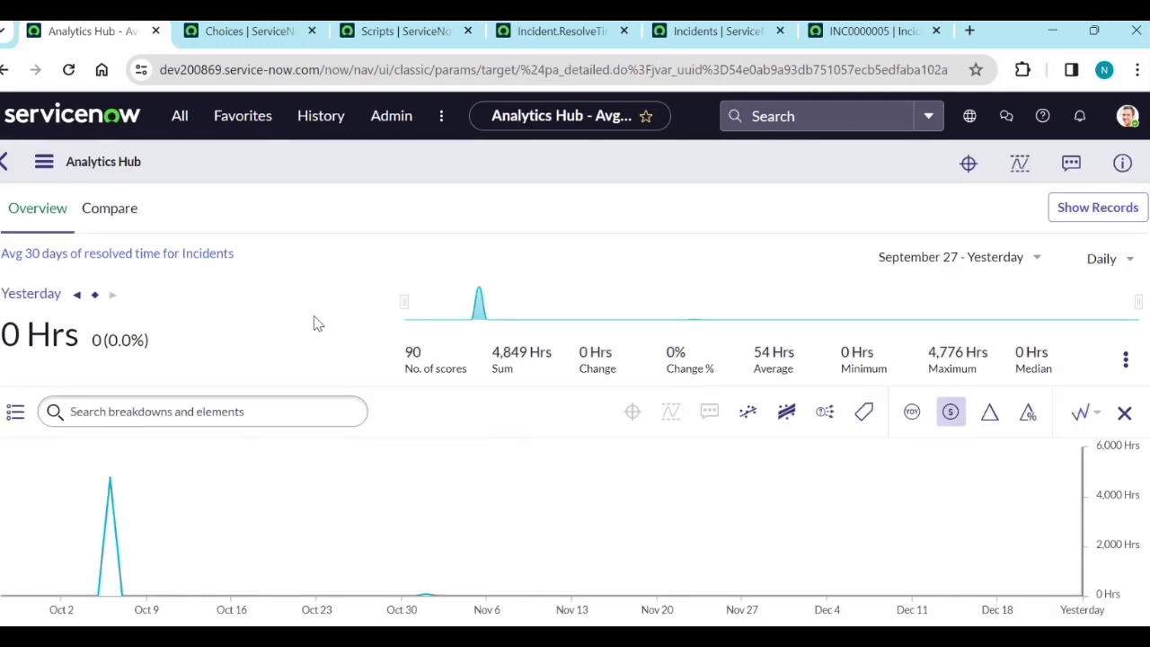
left_click(111, 483)
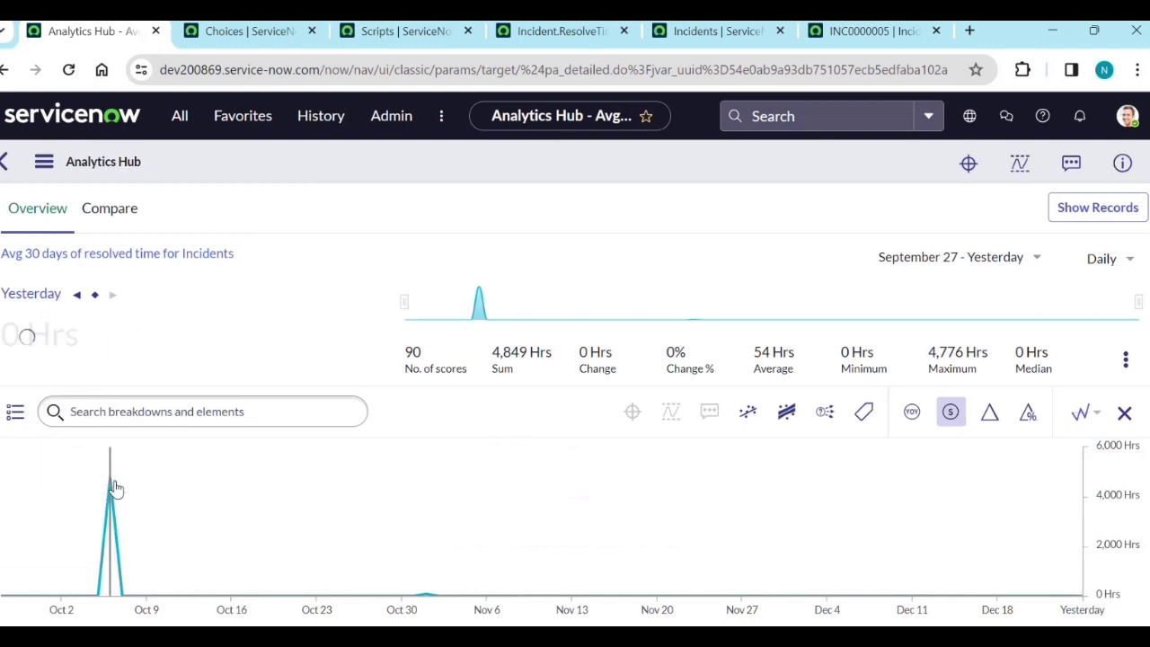
Step: Expand the Incident.ResolutionCode breakdown for October 6 and examine the scores of all its elements
left_click(14, 413)
left_click(144, 548)
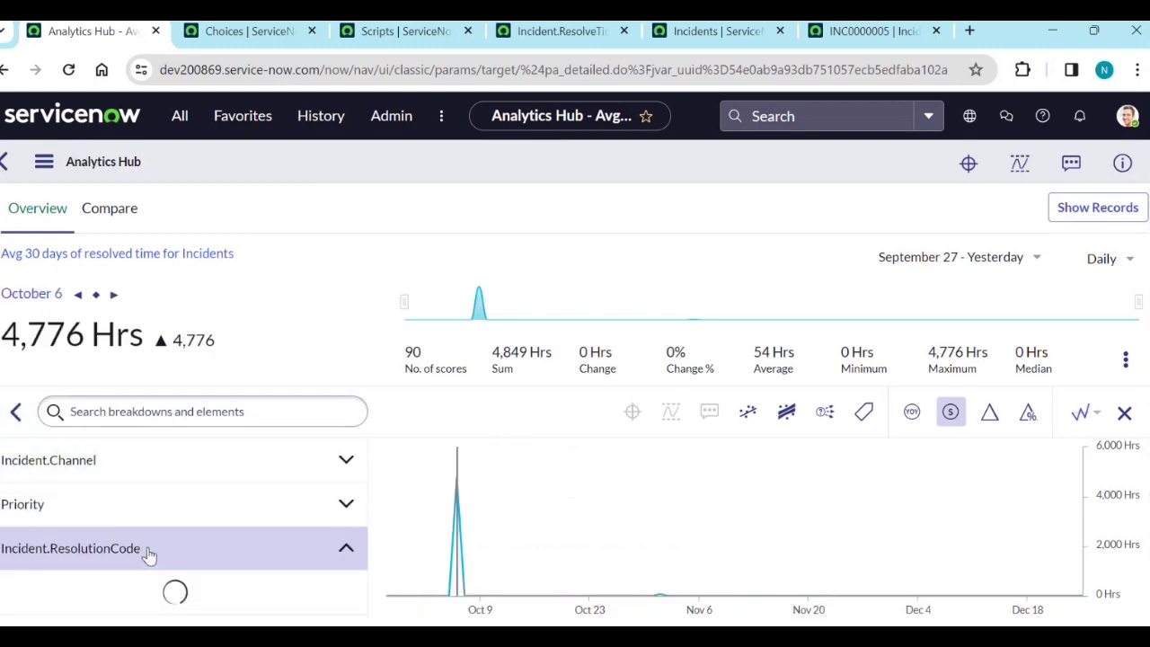
scroll(161, 549, "down", 2)
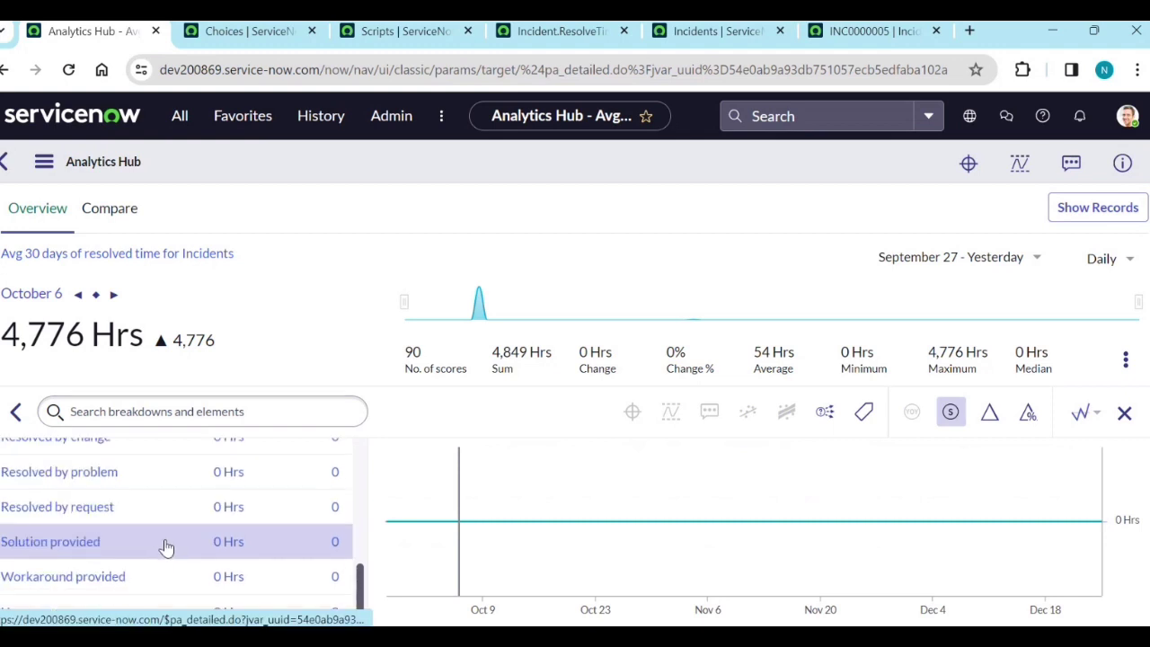
scroll(171, 548, "up", 5)
scroll(205, 534, "down", 2)
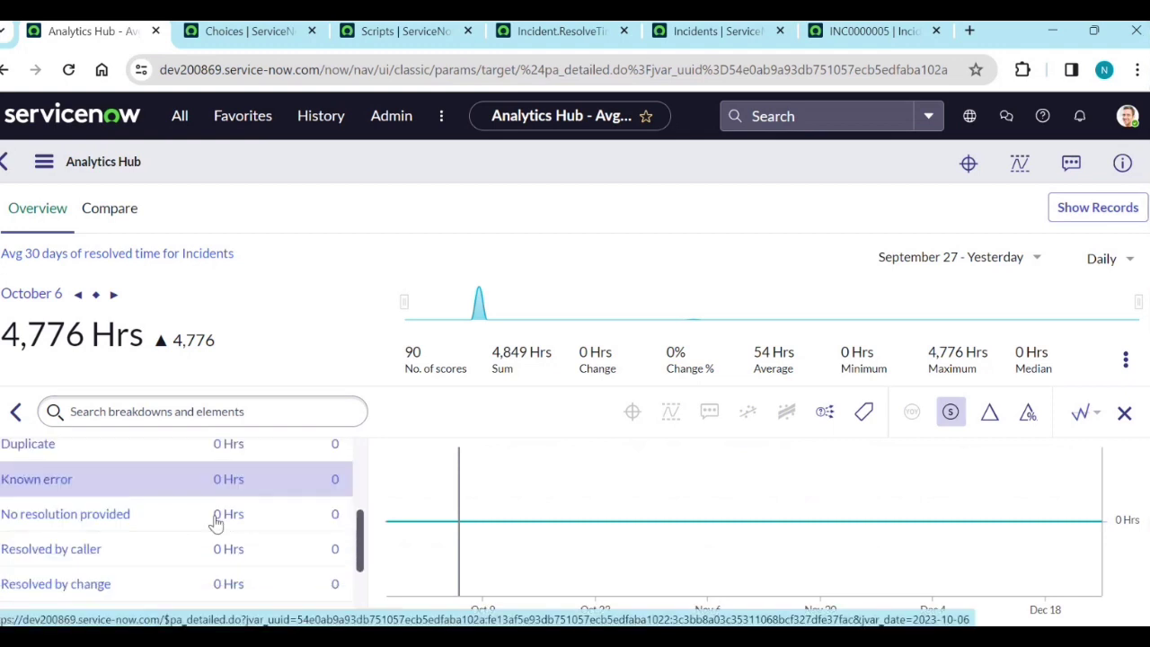
scroll(216, 524, "down", 2)
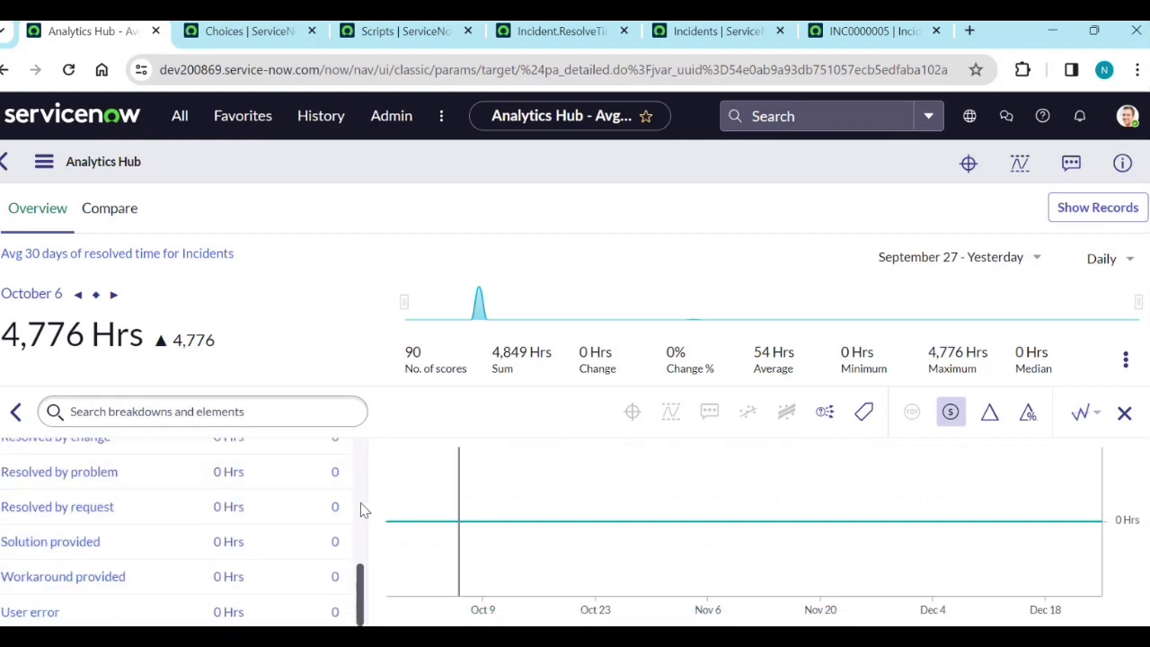
scroll(153, 558, "up", 2)
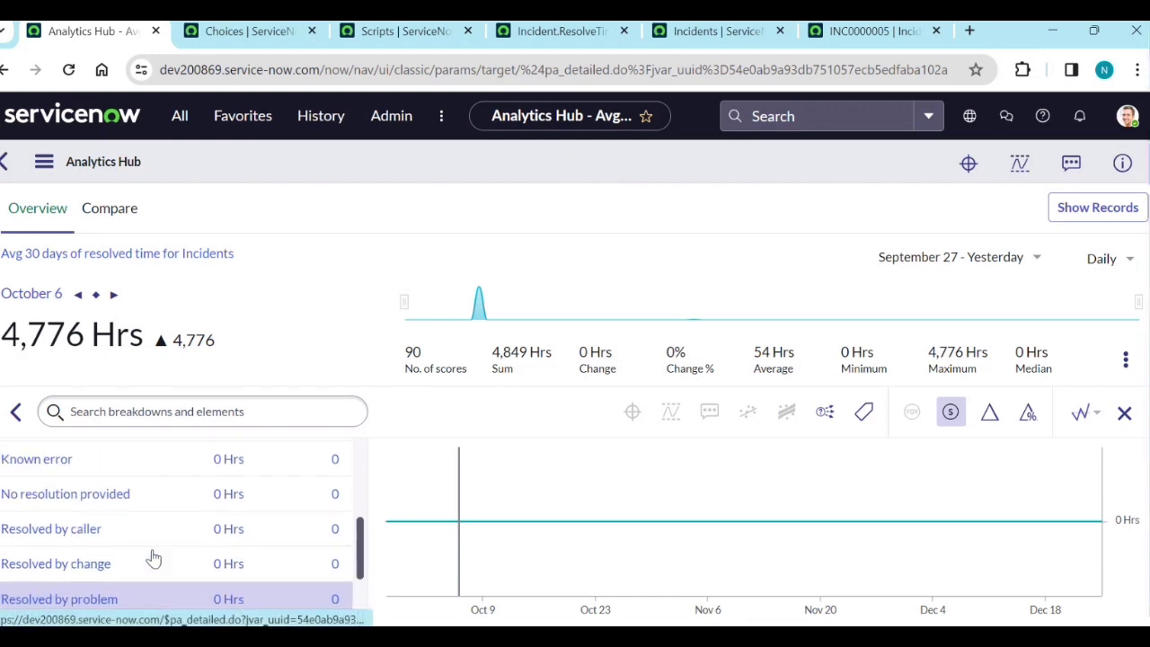
scroll(154, 558, "up", 2)
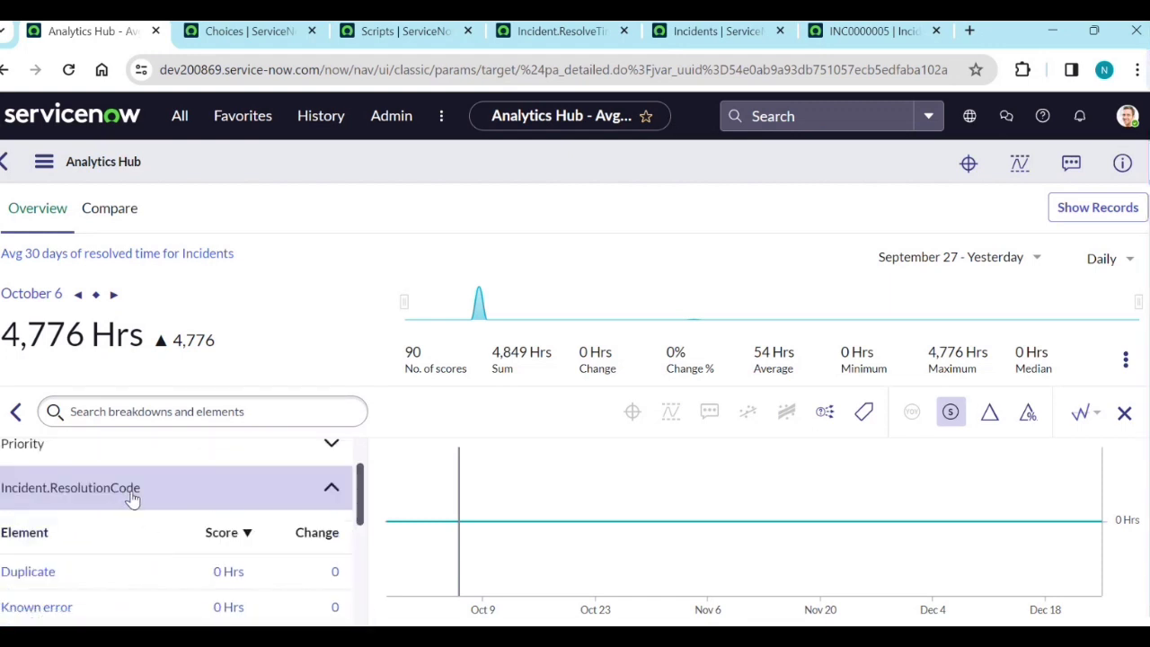
scroll(132, 499, "down", 5)
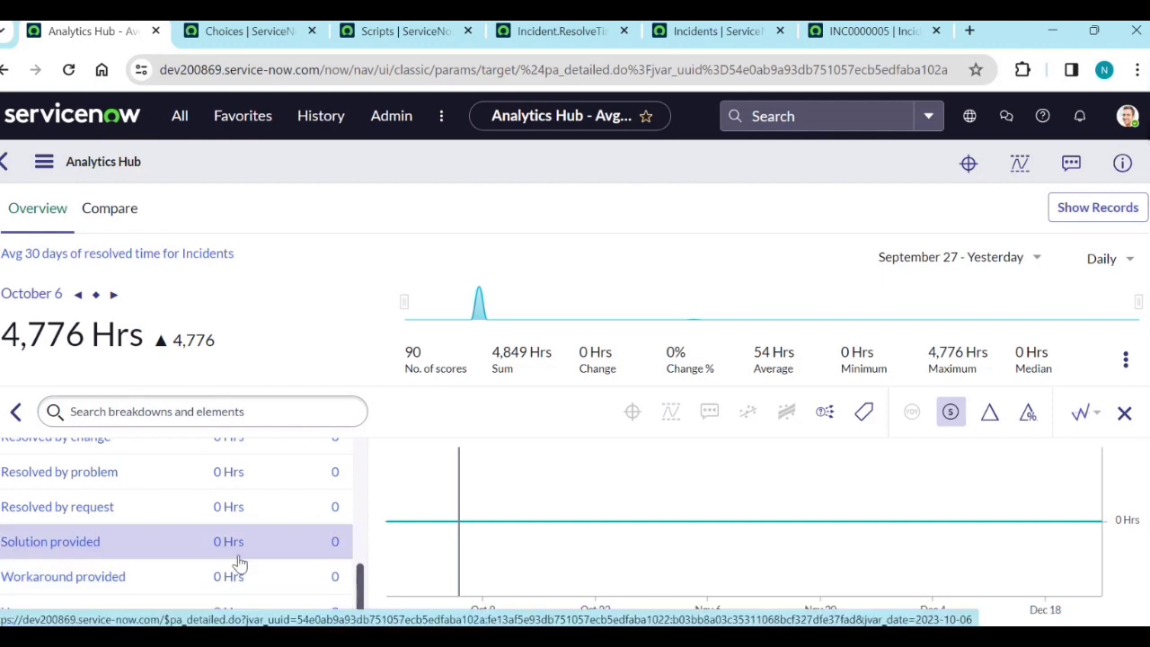
scroll(236, 540, "up", 5)
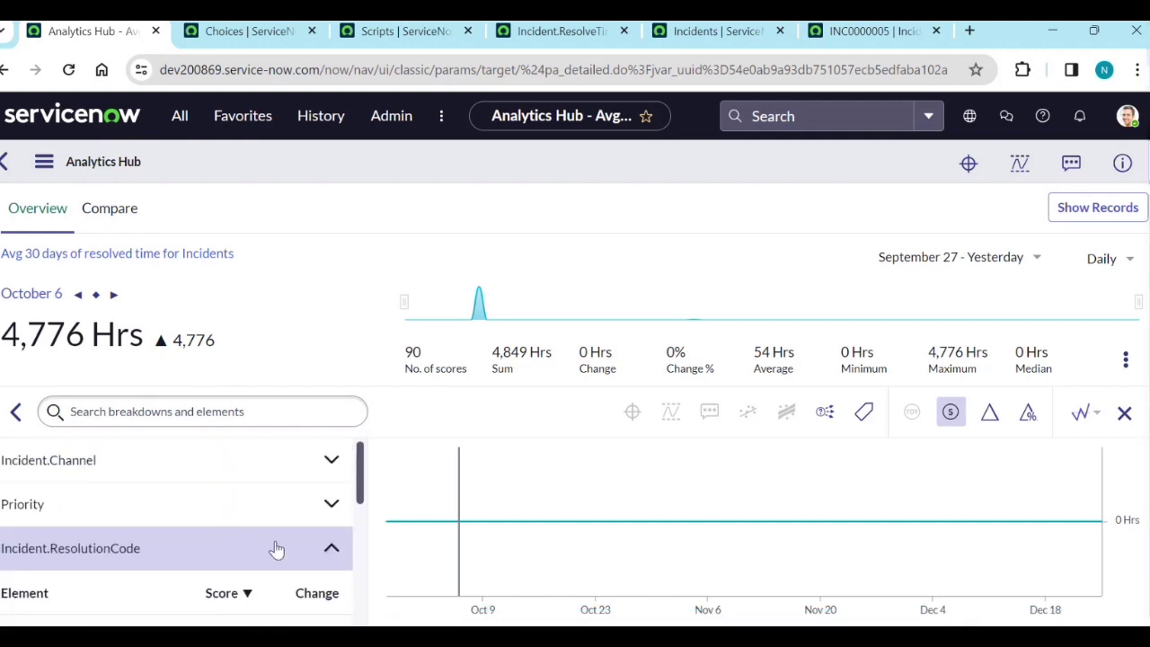
scroll(232, 594, "down", 5)
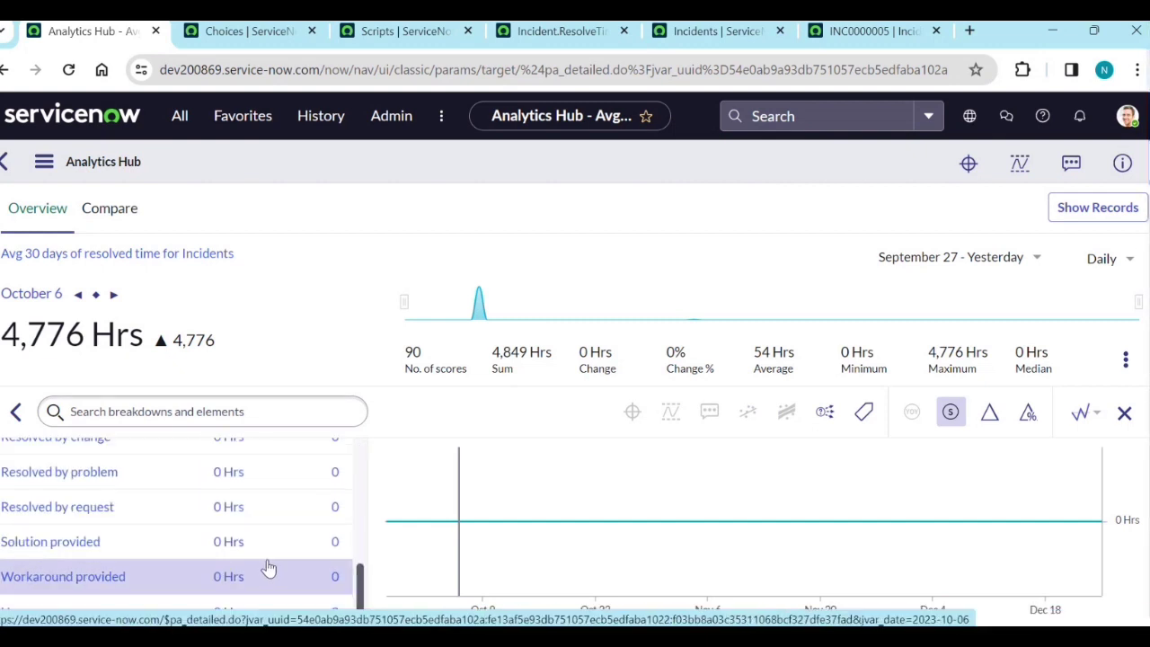
scroll(249, 528, "up", 5)
scroll(248, 530, "up", 1)
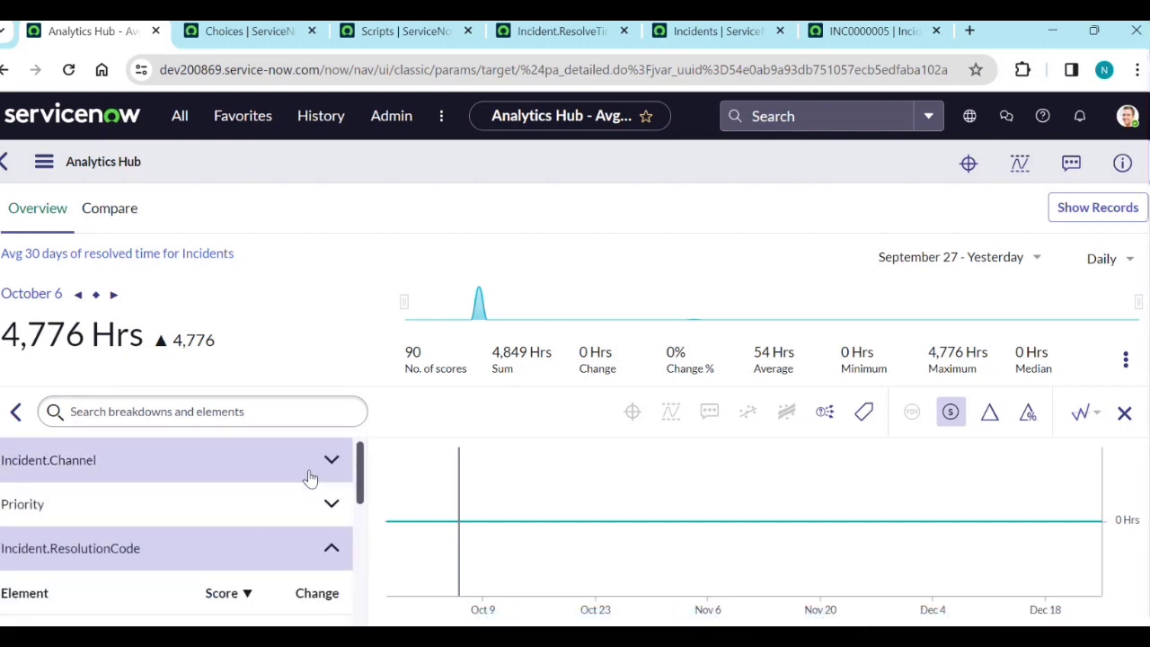
Step: Expand the Priority breakdown and review the October 6 score for each priority level
left_click(326, 510)
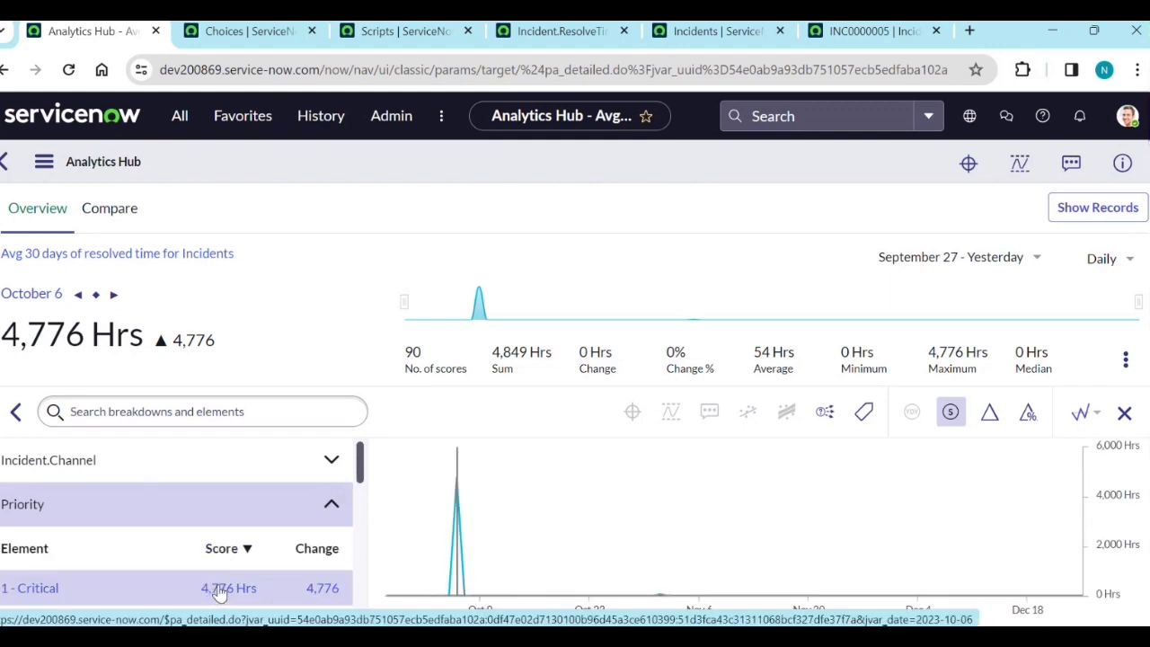
scroll(241, 550, "down", 3)
scroll(246, 553, "up", 3)
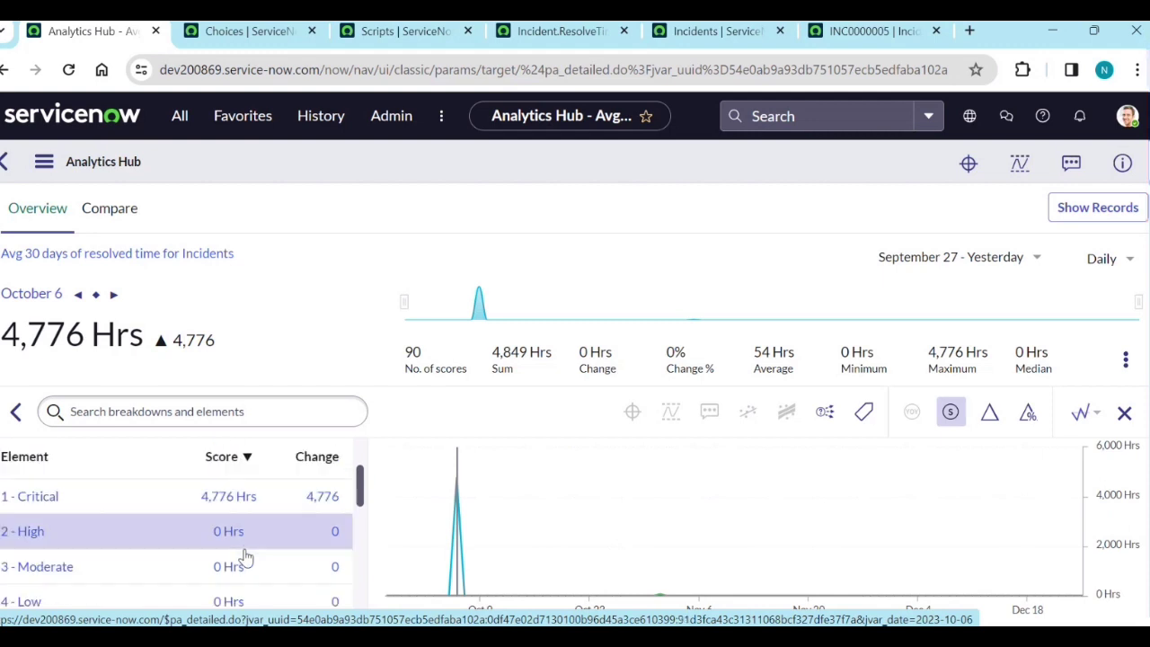
Step: Expand the Incident.Channel breakdown and compare its element scores with those under Incident.ResolutionCode
left_click(238, 460)
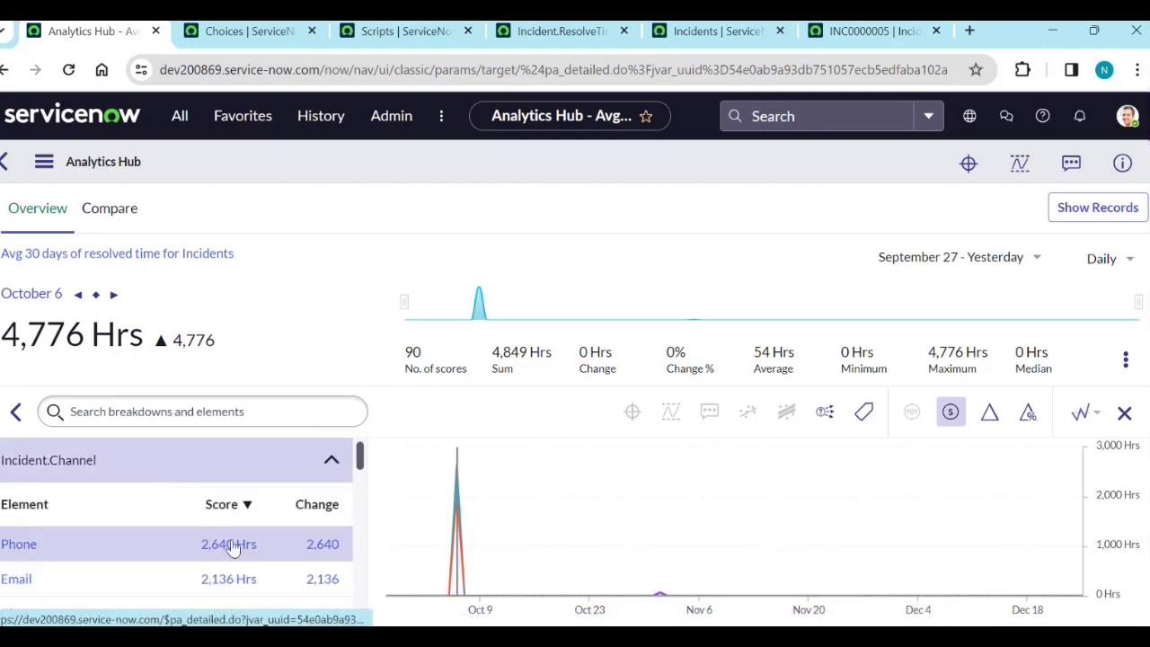
scroll(231, 550, "down", 1)
scroll(226, 557, "down", 8)
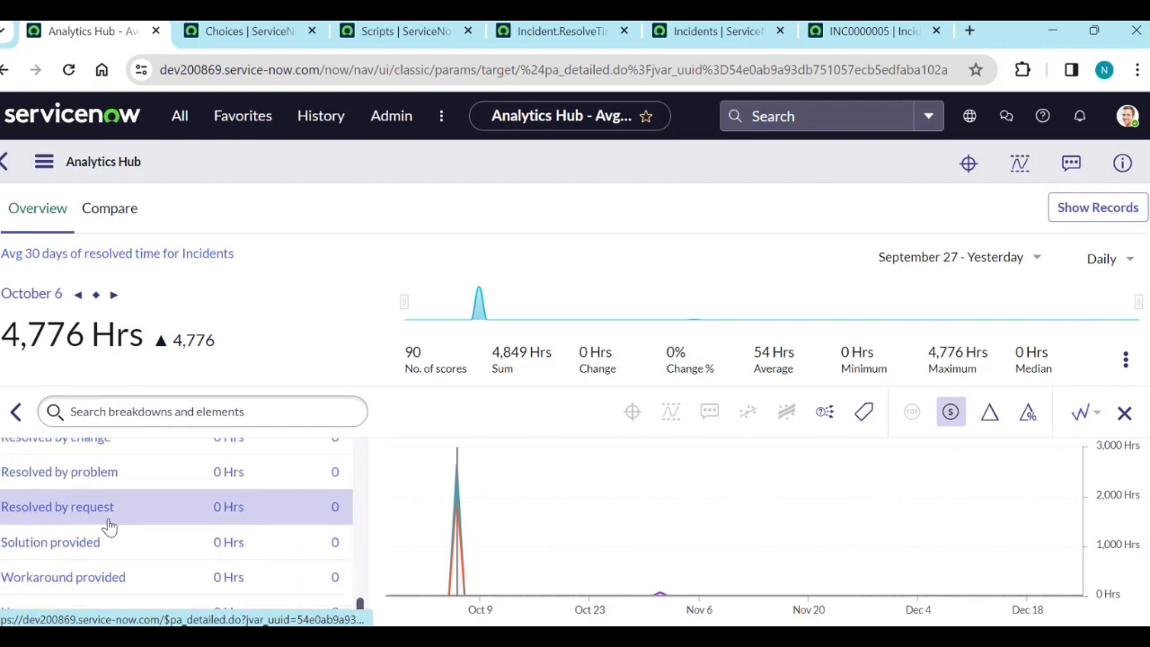
scroll(106, 526, "up", 3)
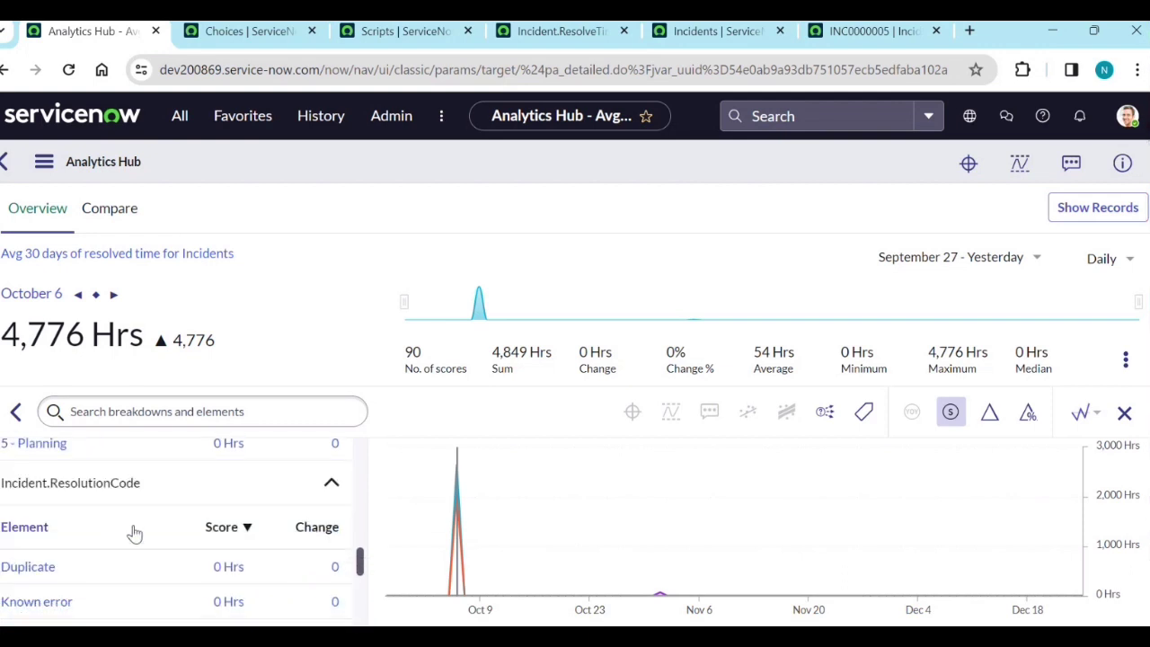
scroll(212, 528, "down", 2)
scroll(212, 528, "down", 1)
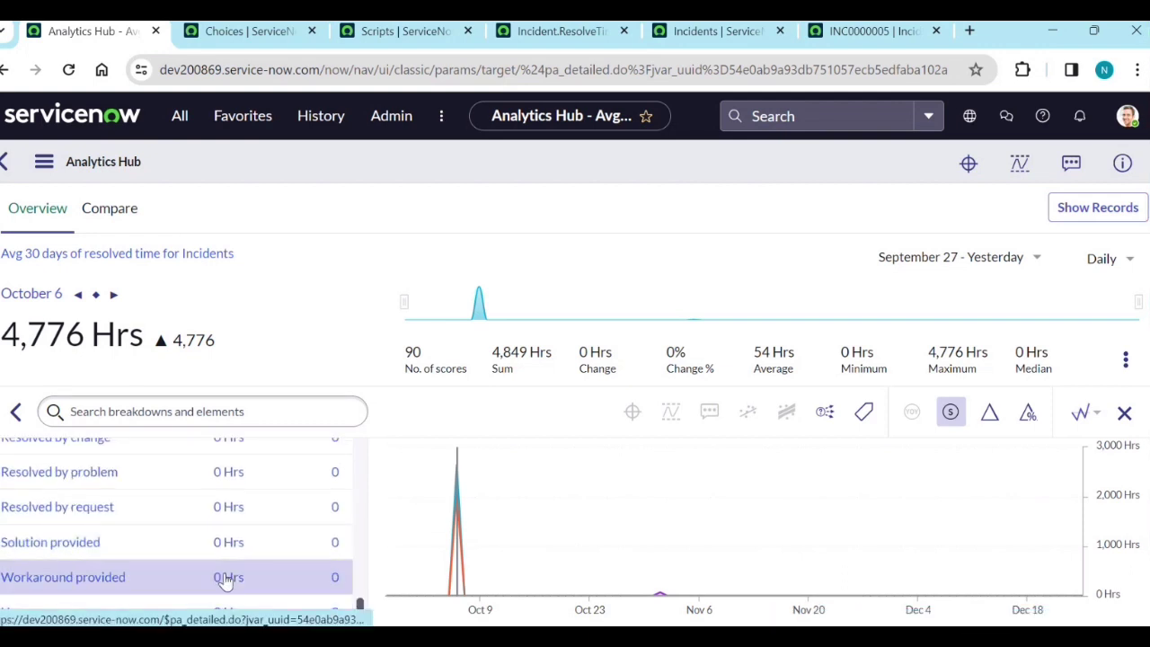
Step: Check the close_code field details on the incident record and compare them with the resolution code elements in the Analytics Hub
left_click(890, 28)
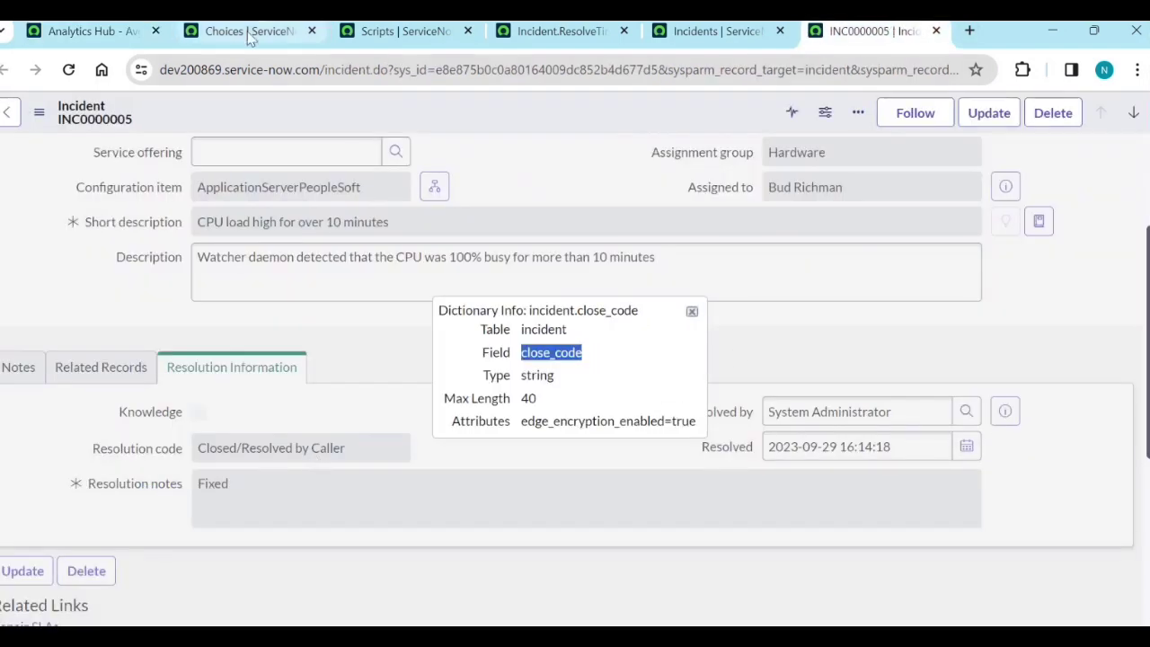
left_click(94, 31)
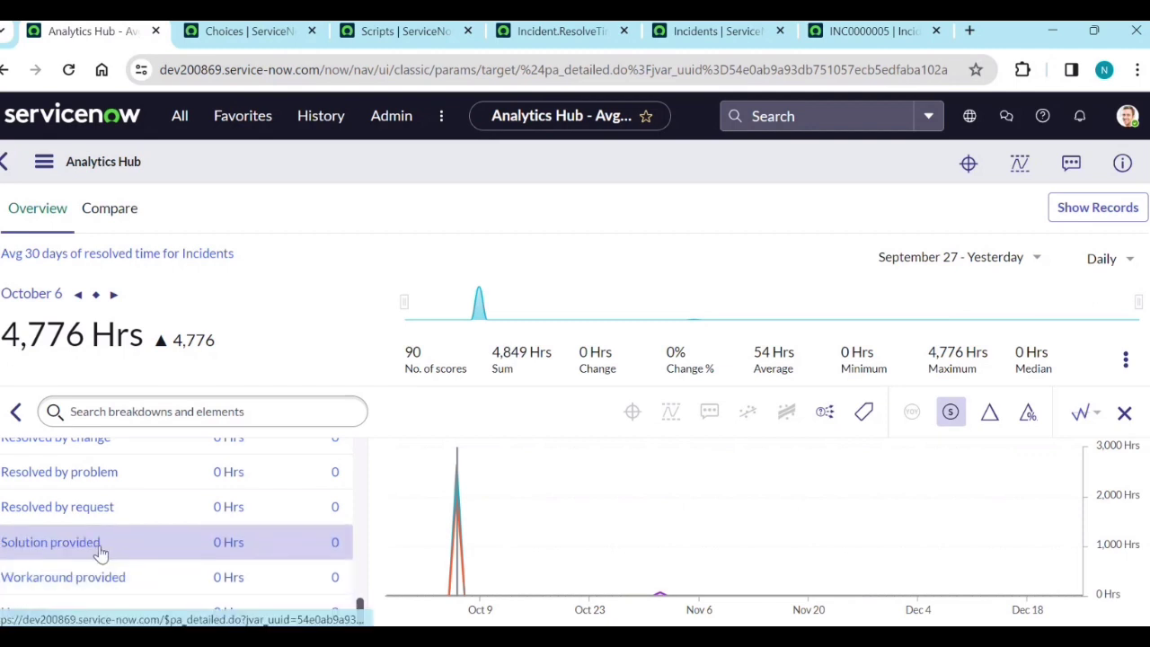
scroll(98, 548, "up", 2)
scroll(101, 544, "down", 1)
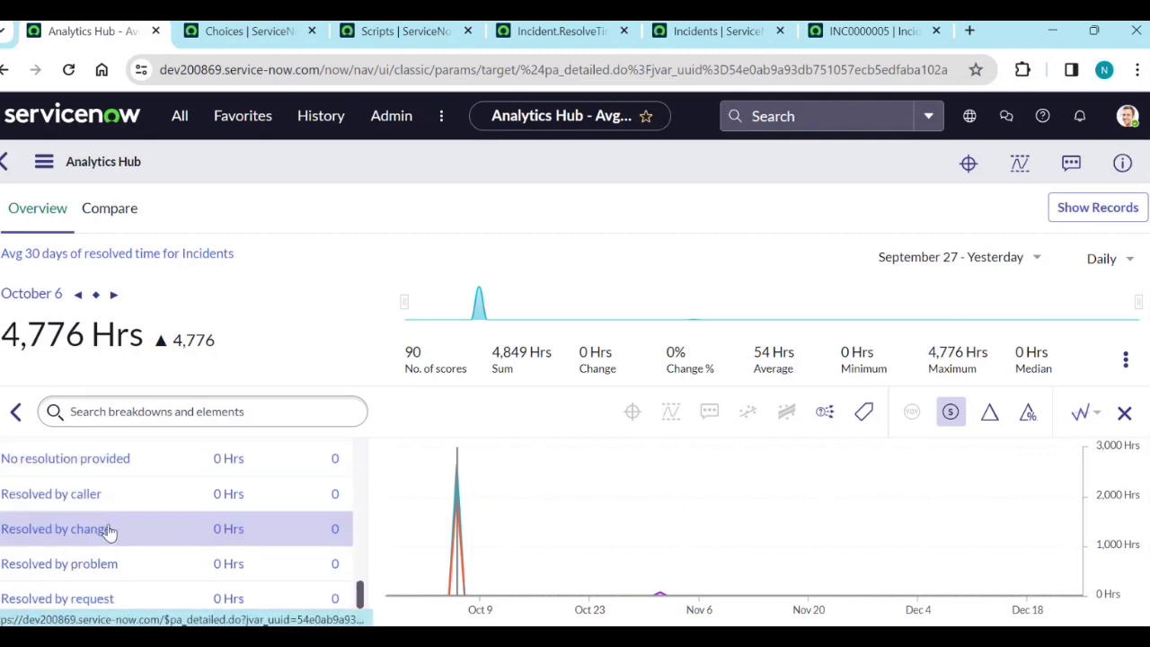
scroll(111, 516, "down", 2)
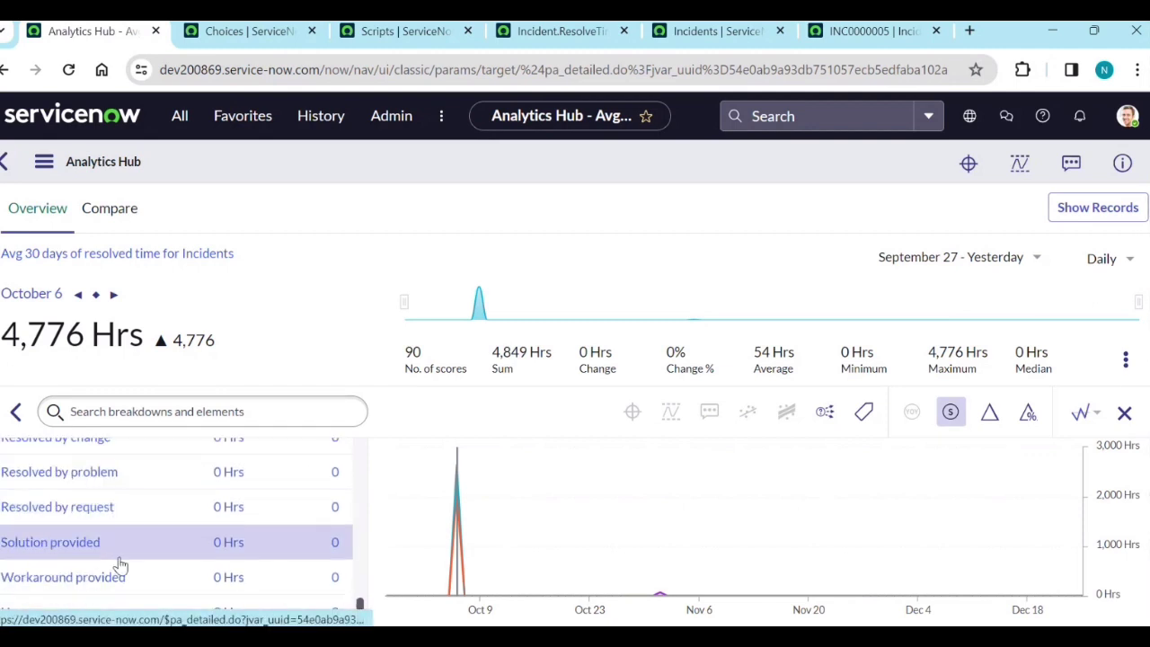
scroll(127, 604, "up", 5)
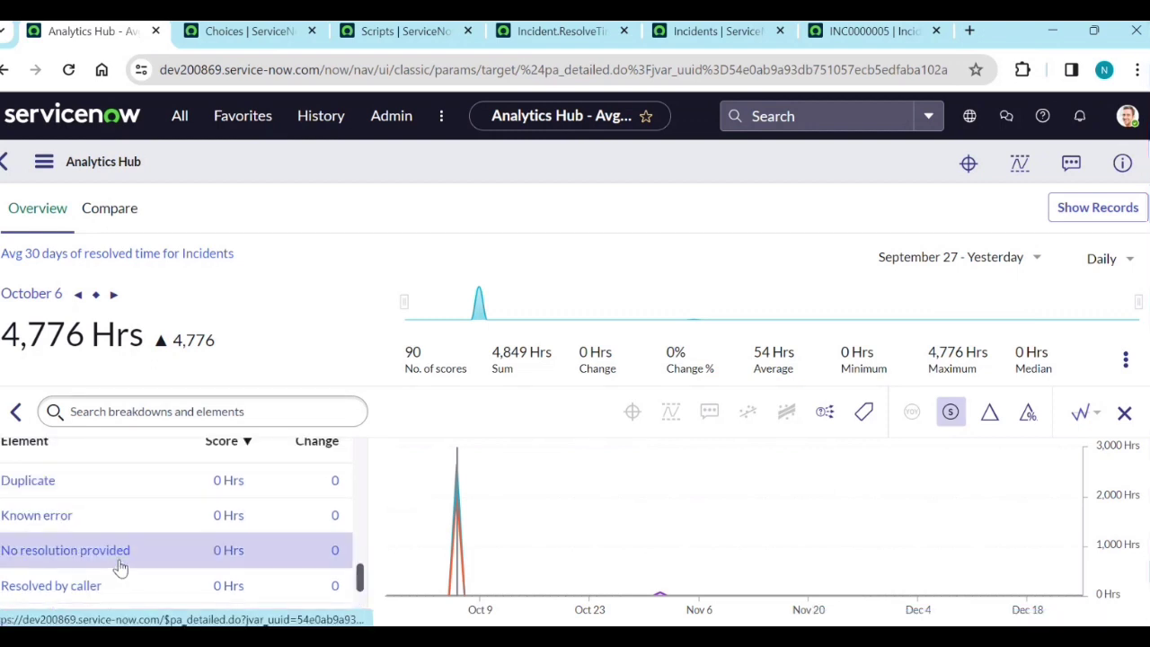
scroll(124, 503, "down", 2)
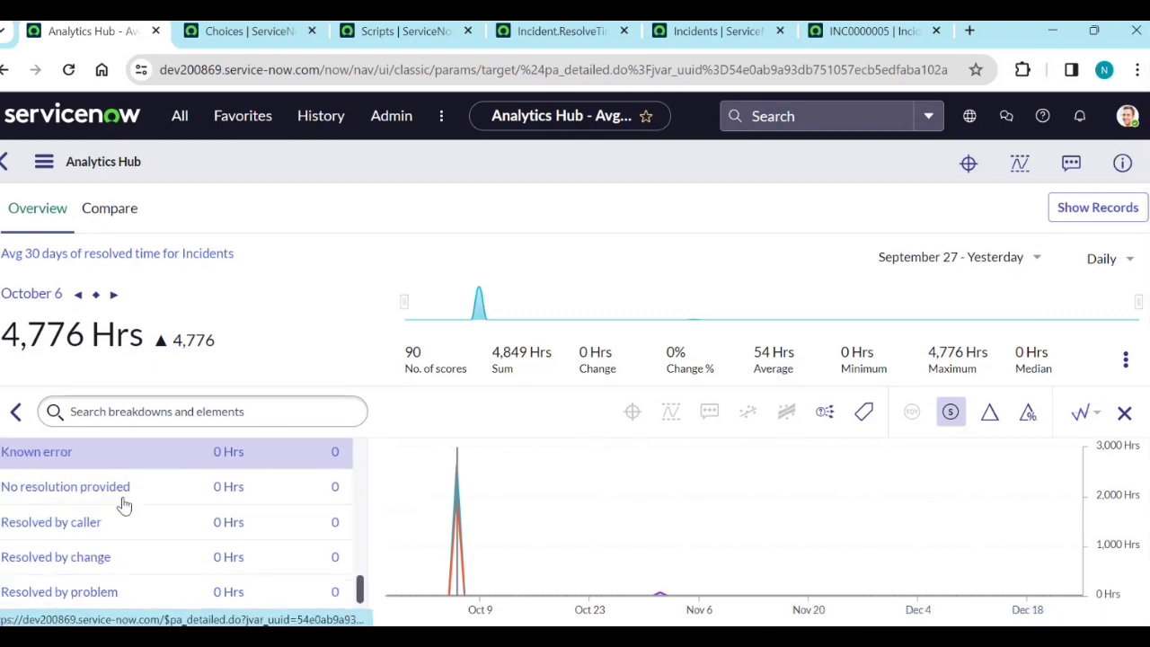
scroll(124, 505, "down", 3)
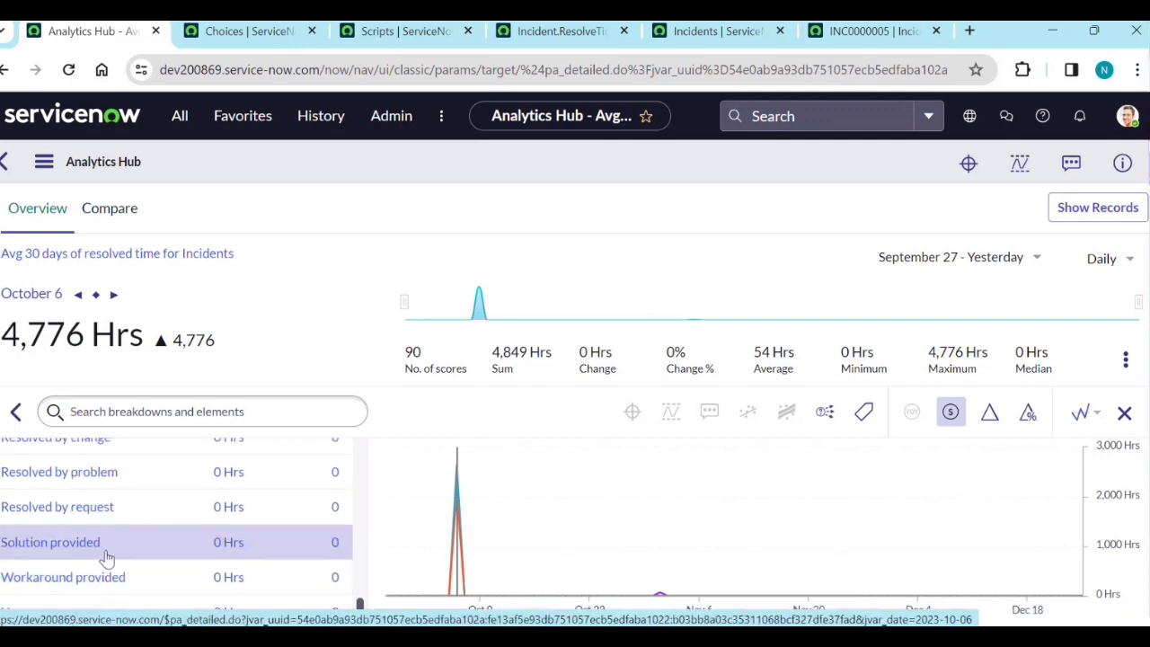
scroll(106, 557, "up", 5)
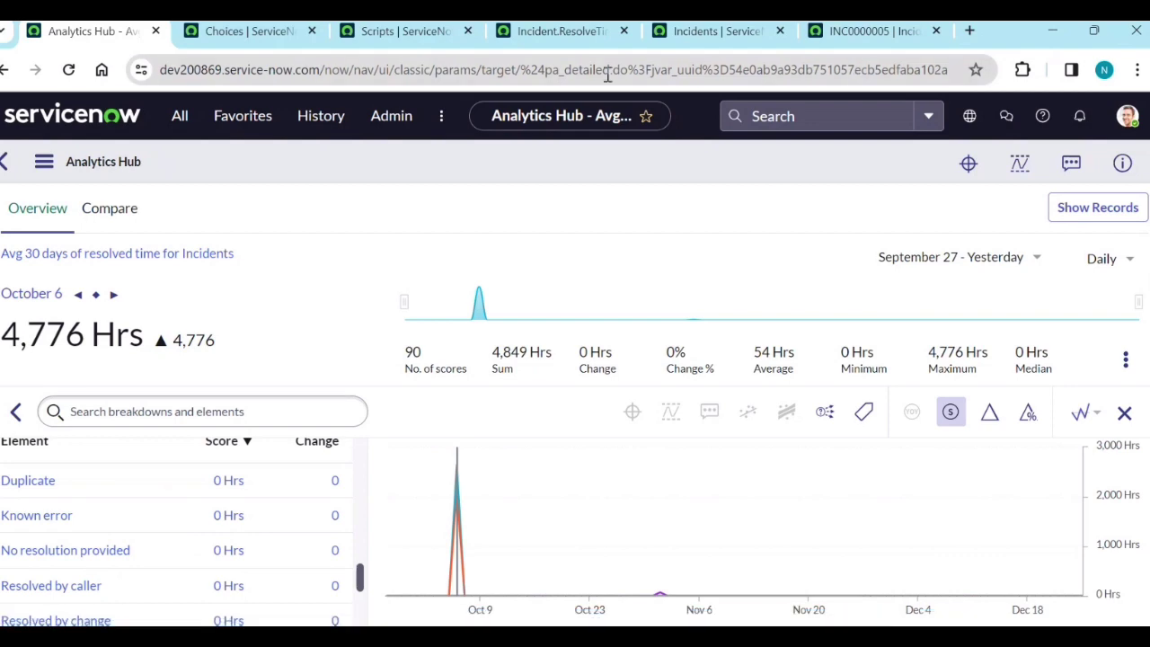
Step: Review the active English choices defined for the incident table's close_code field
left_click(255, 31)
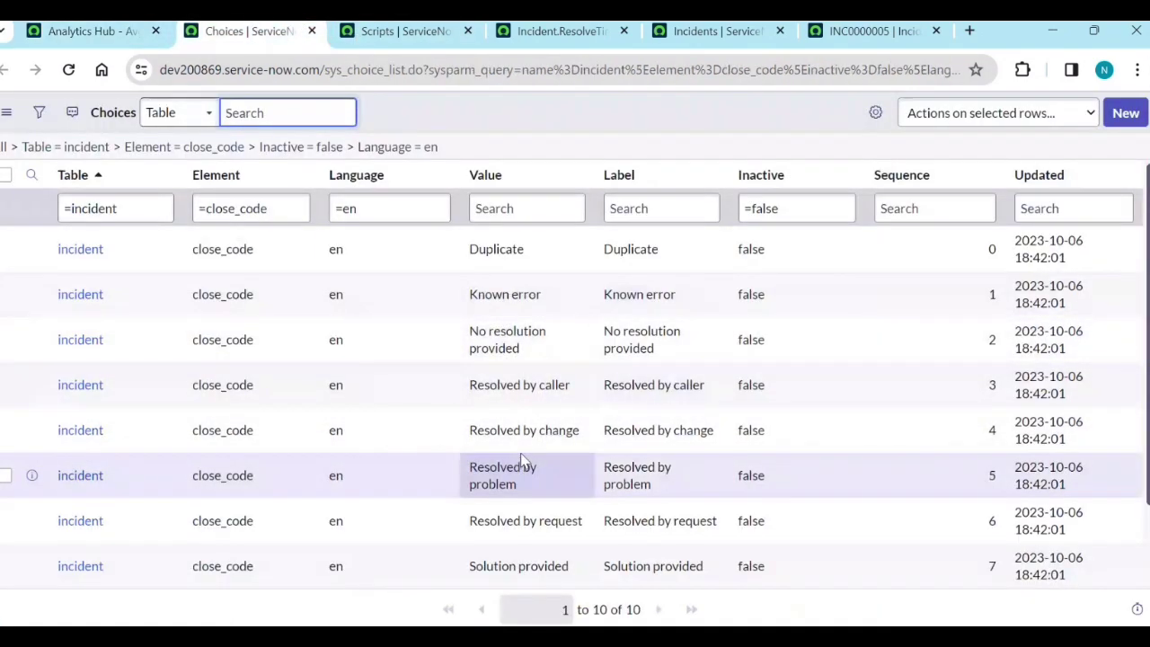
scroll(524, 460, "down", 2)
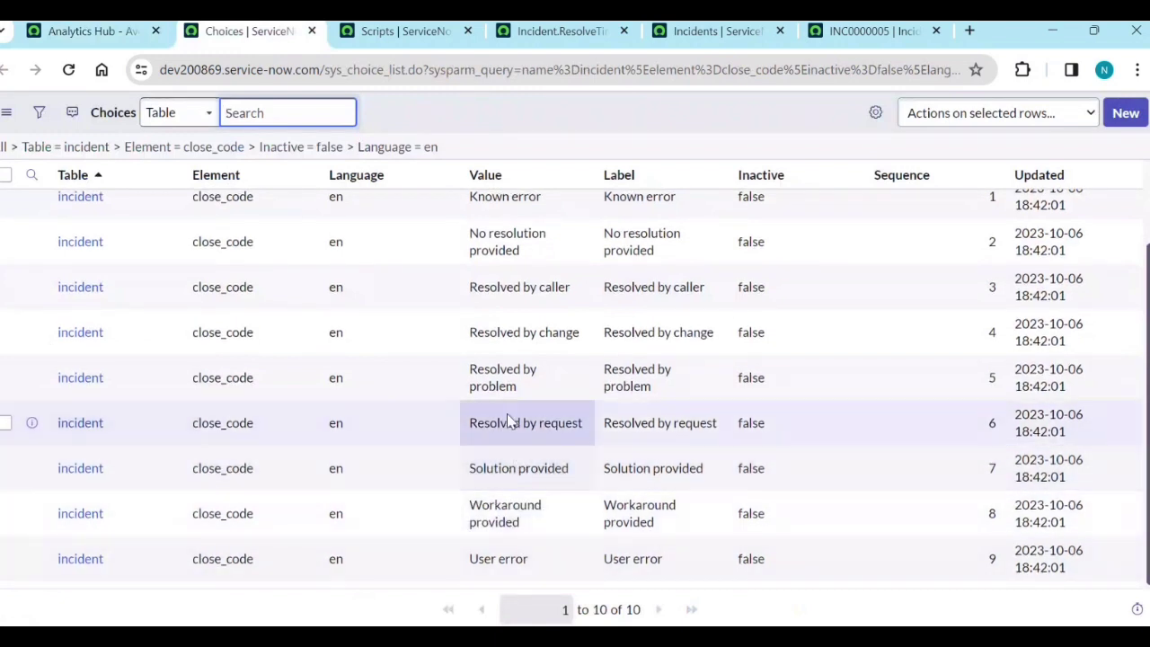
scroll(510, 420, "up", 2)
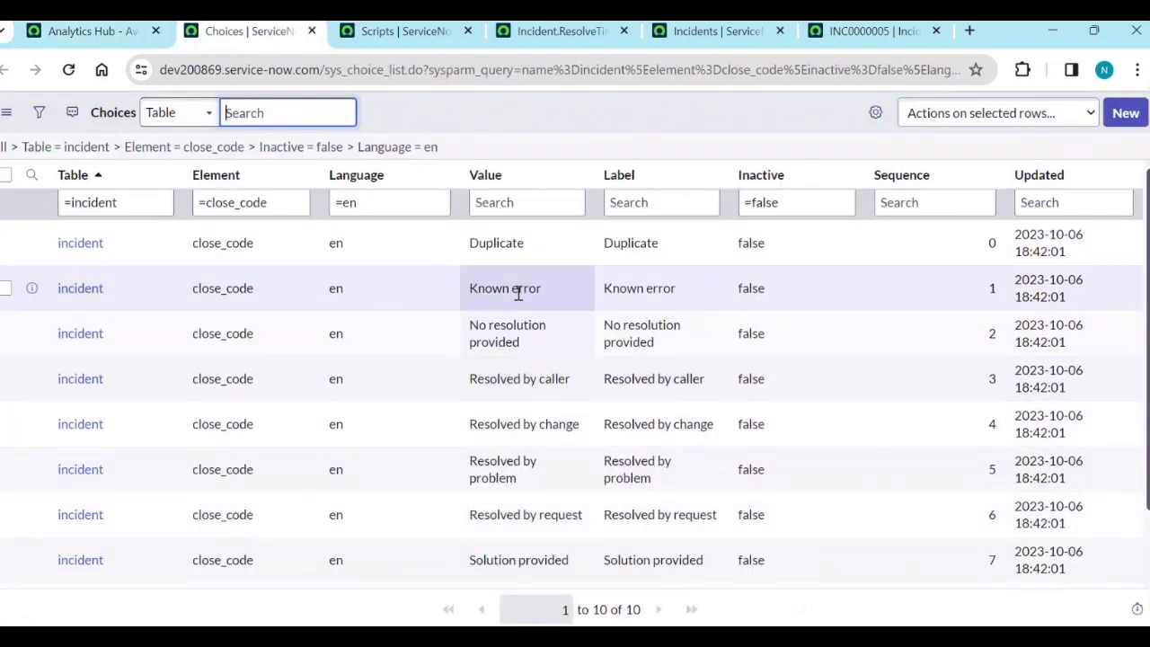
Step: Return to the CPU load incident record and close the close_code dictionary info to inspect its resolution code
left_click(719, 31)
left_click(873, 30)
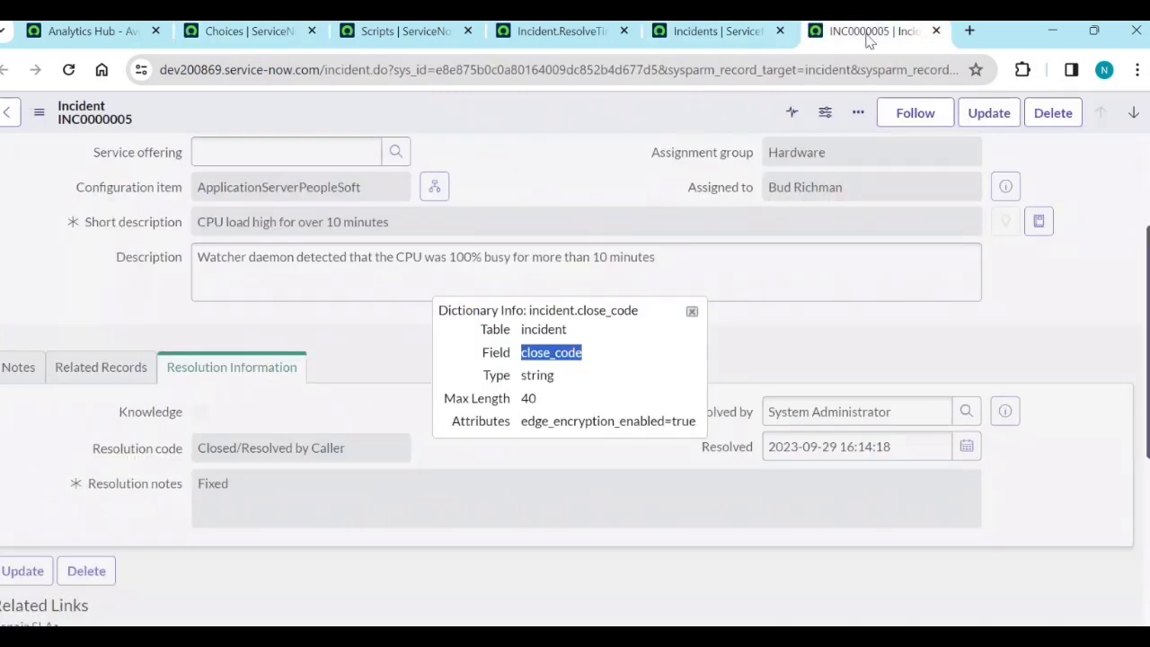
left_click(693, 313)
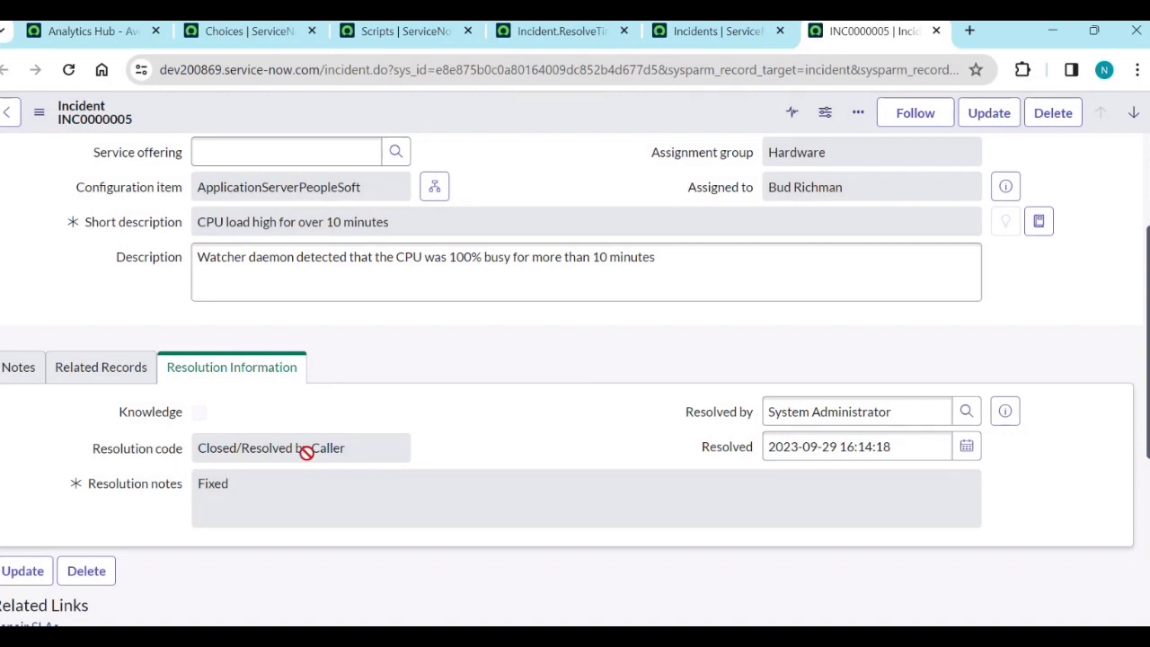
Step: Return to the list of active English close_code choices and review its values and labels again
left_click(708, 32)
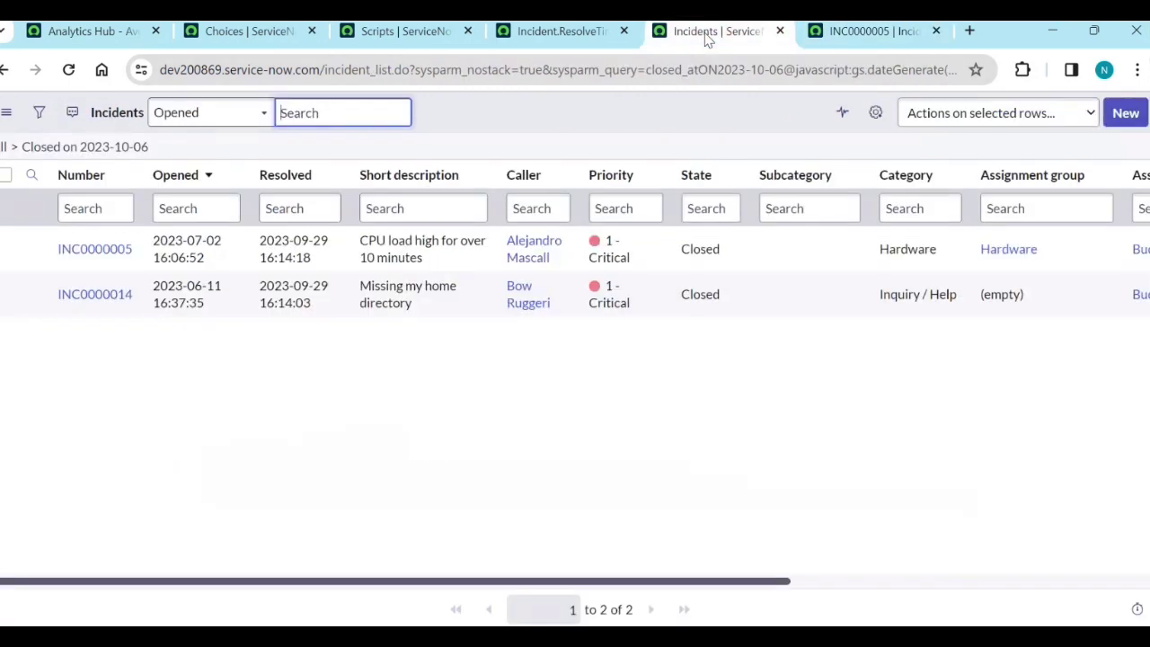
left_click(404, 32)
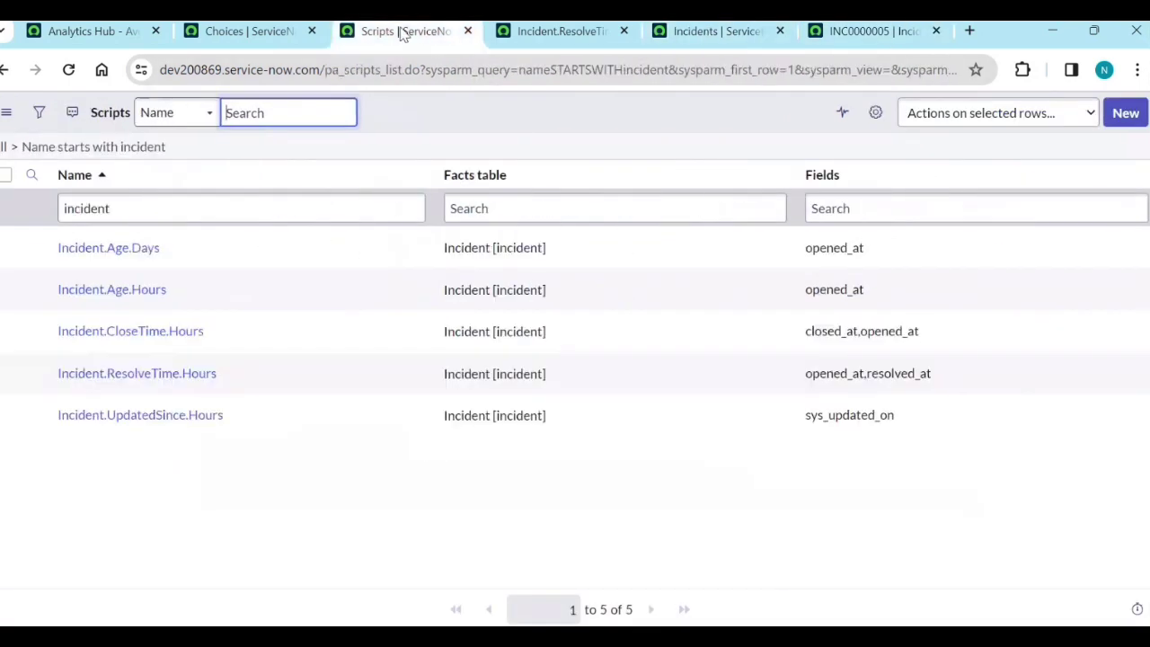
left_click(266, 34)
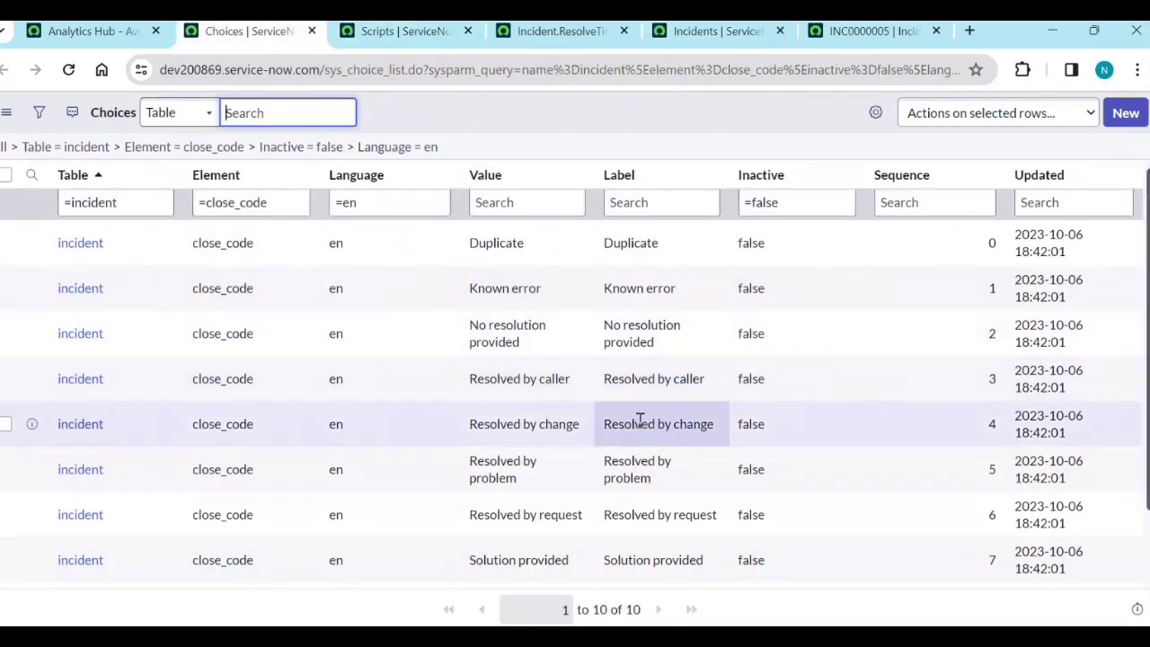
scroll(638, 422, "down", 1)
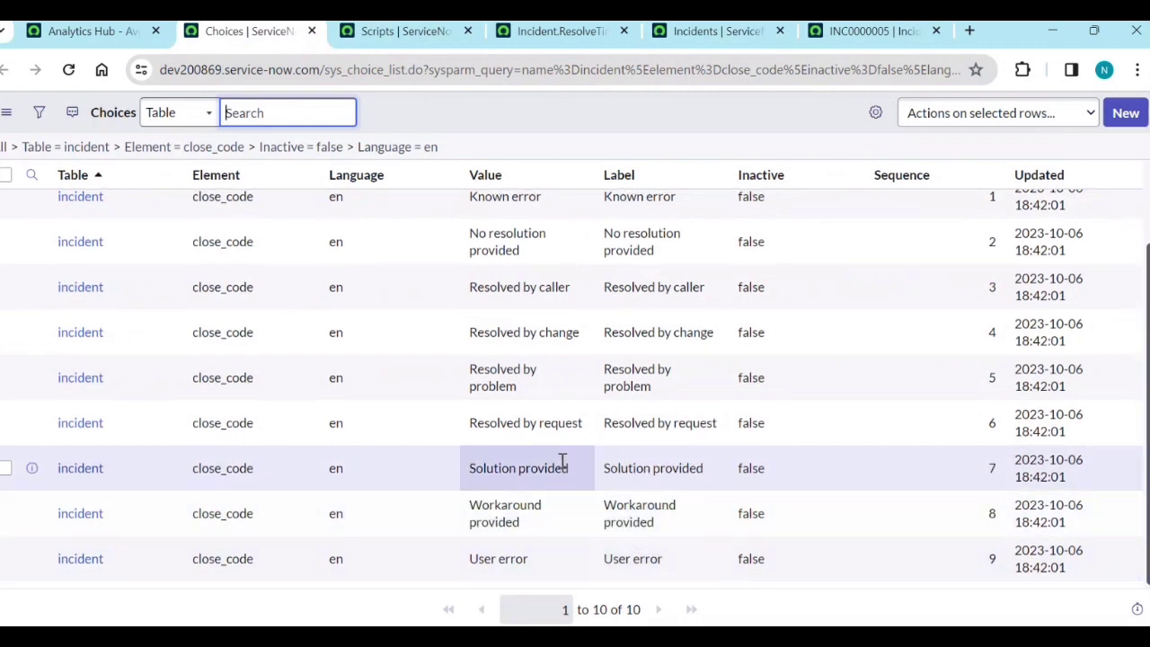
scroll(552, 342, "up", 1)
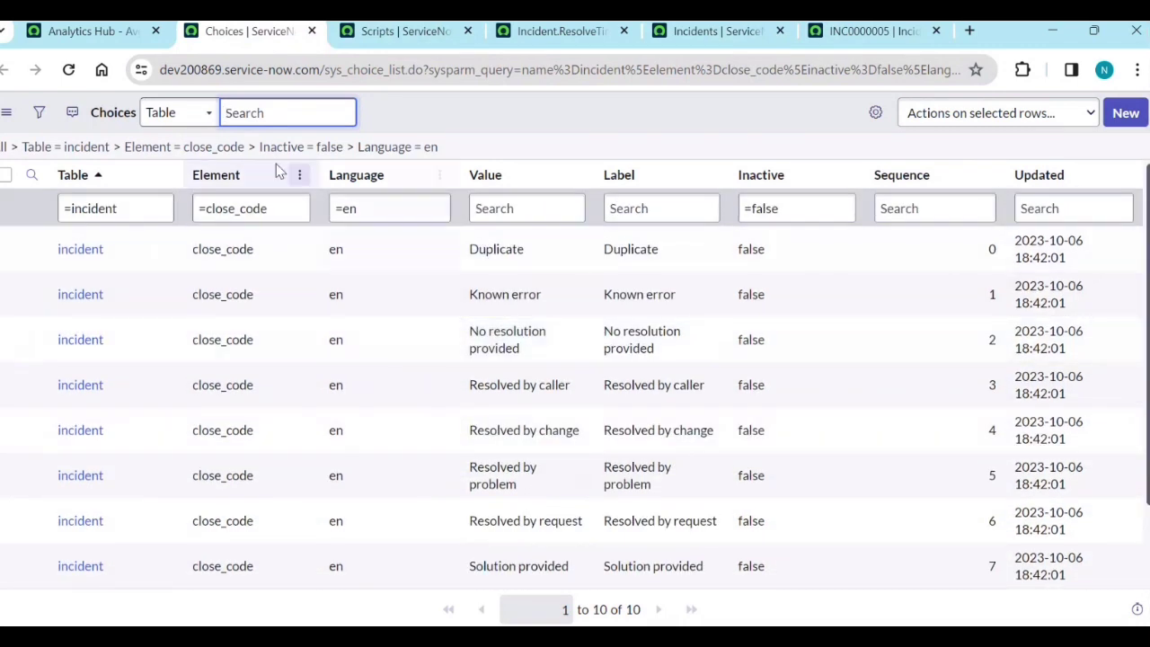
Step: Open the Resolution code field's dictionary entry from the CPU load incident and review its defined choices
left_click(838, 36)
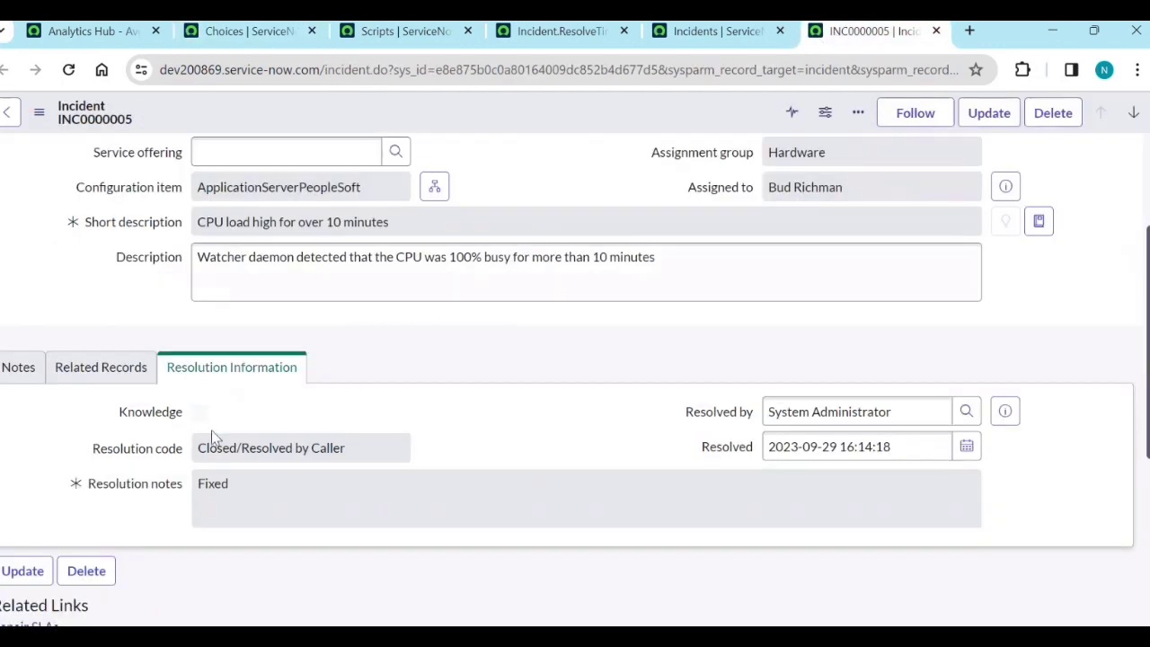
right_click(145, 459)
left_click(175, 488)
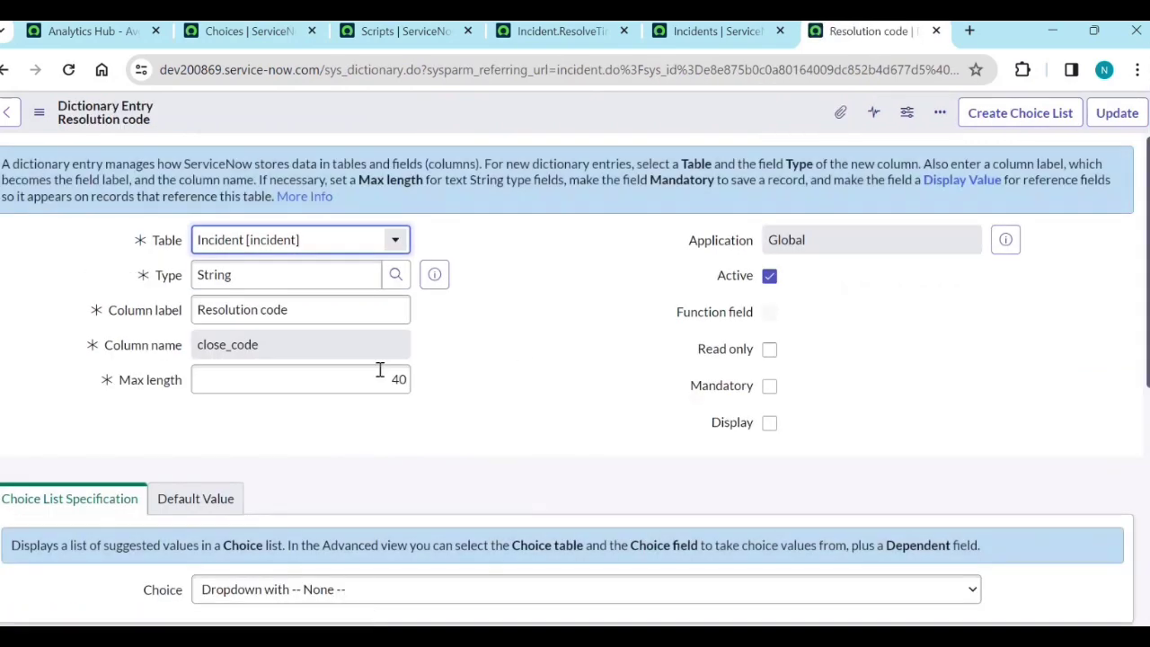
scroll(404, 442, "down", 1)
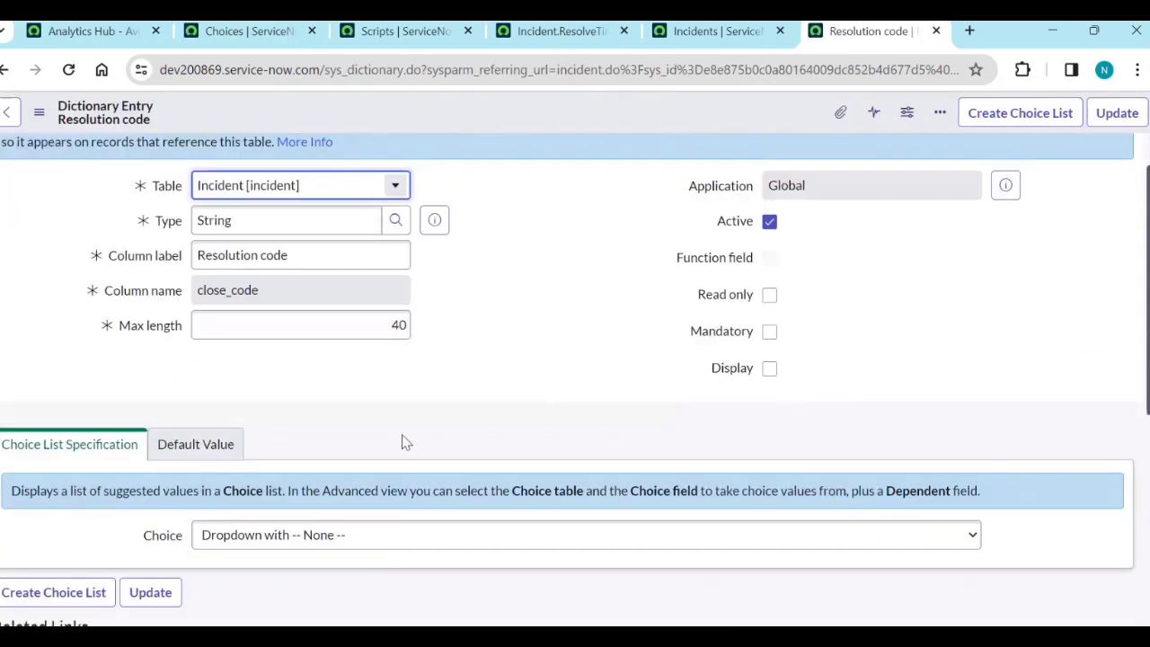
scroll(405, 442, "down", 3)
left_click(175, 407)
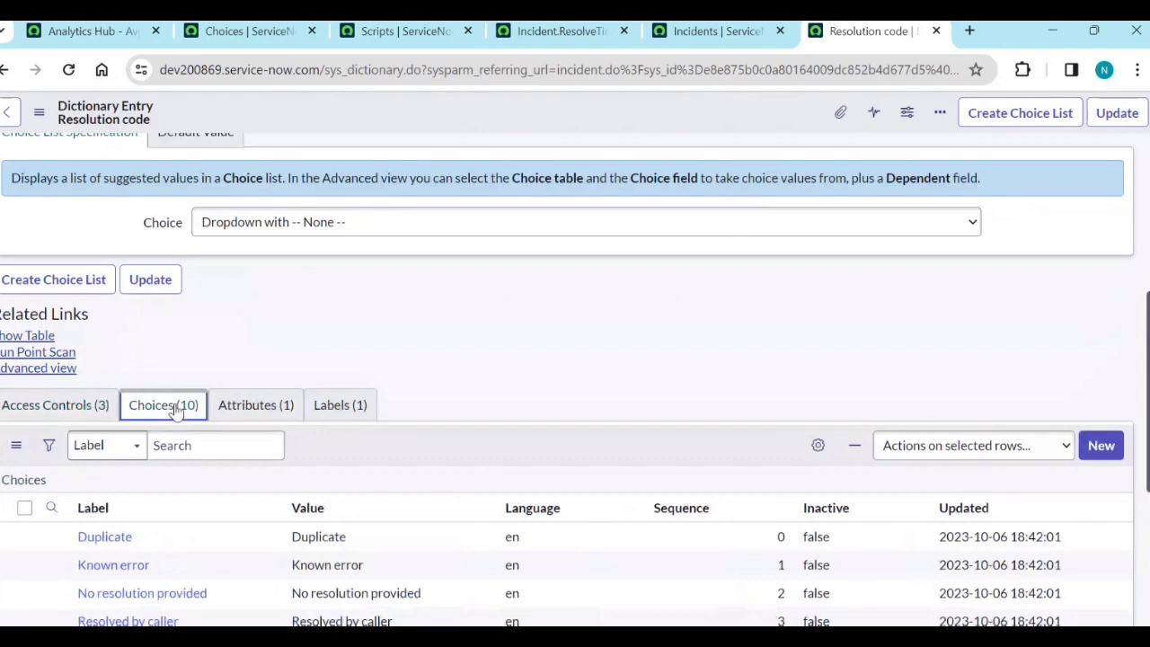
scroll(179, 423, "down", 3)
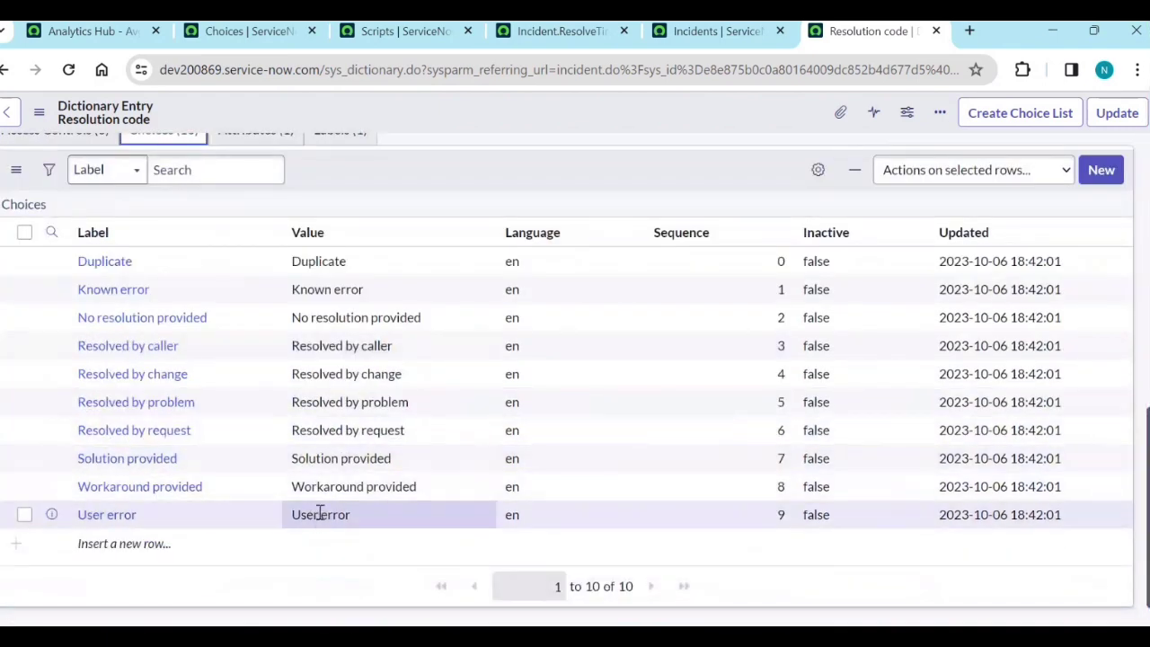
scroll(309, 380, "up", 1)
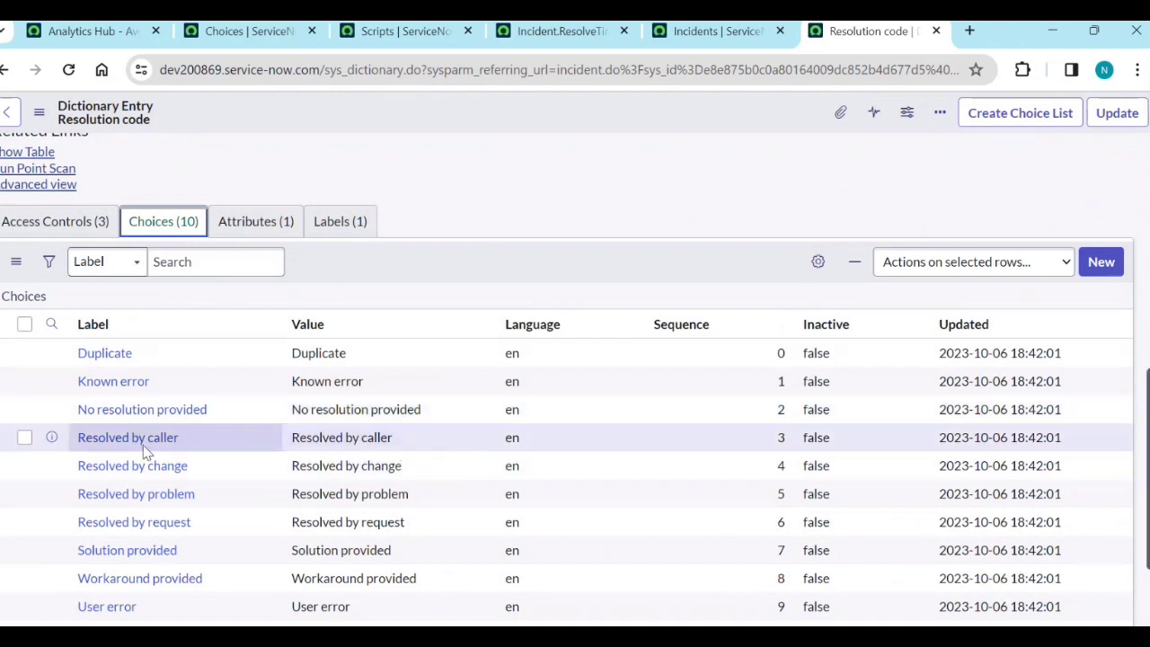
scroll(524, 346, "up", 6)
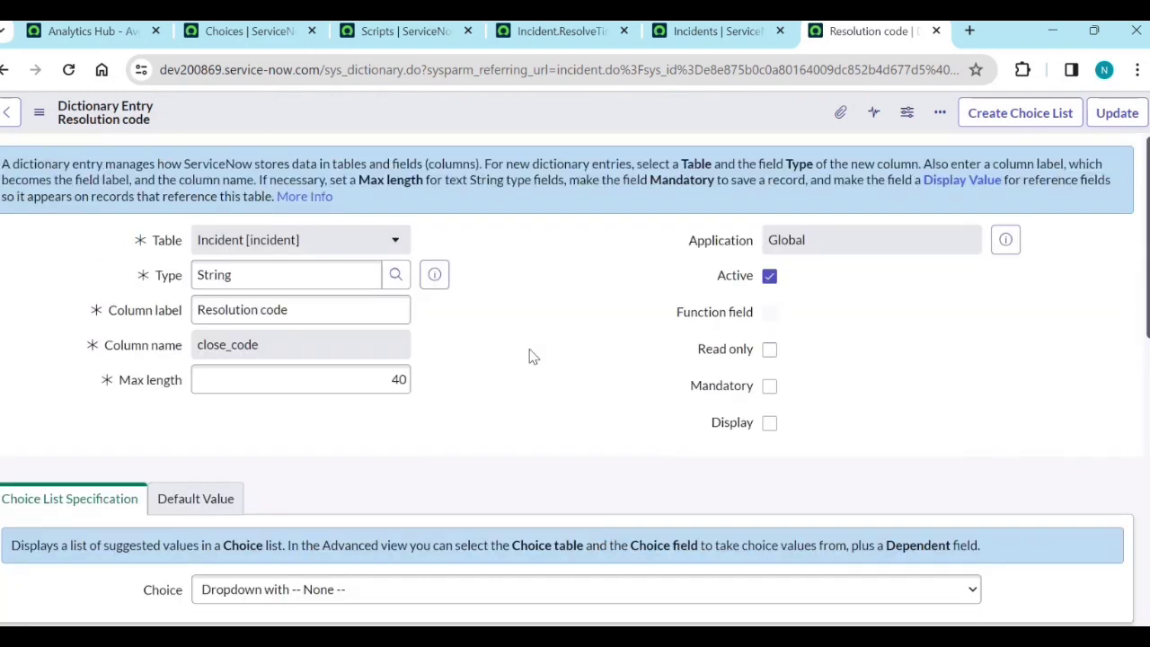
Step: In the incident list closed on 2023-10-06, inspect the selectable resolution codes for both incidents without saving a change
left_click(717, 31)
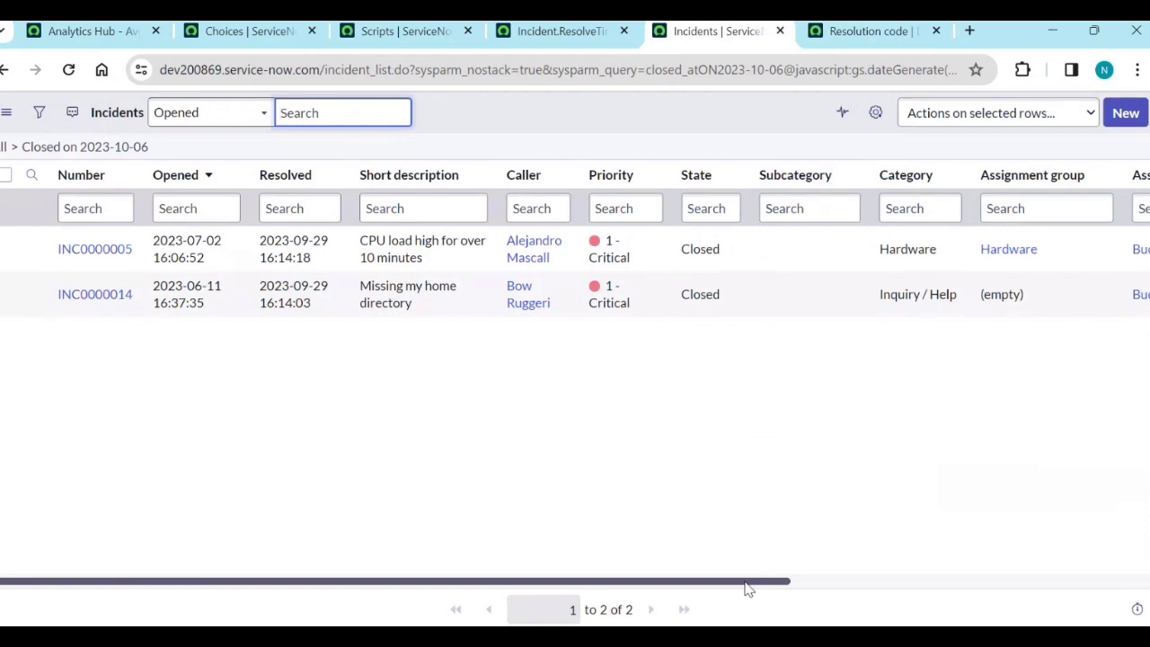
left_click_drag(749, 589, 1132, 581)
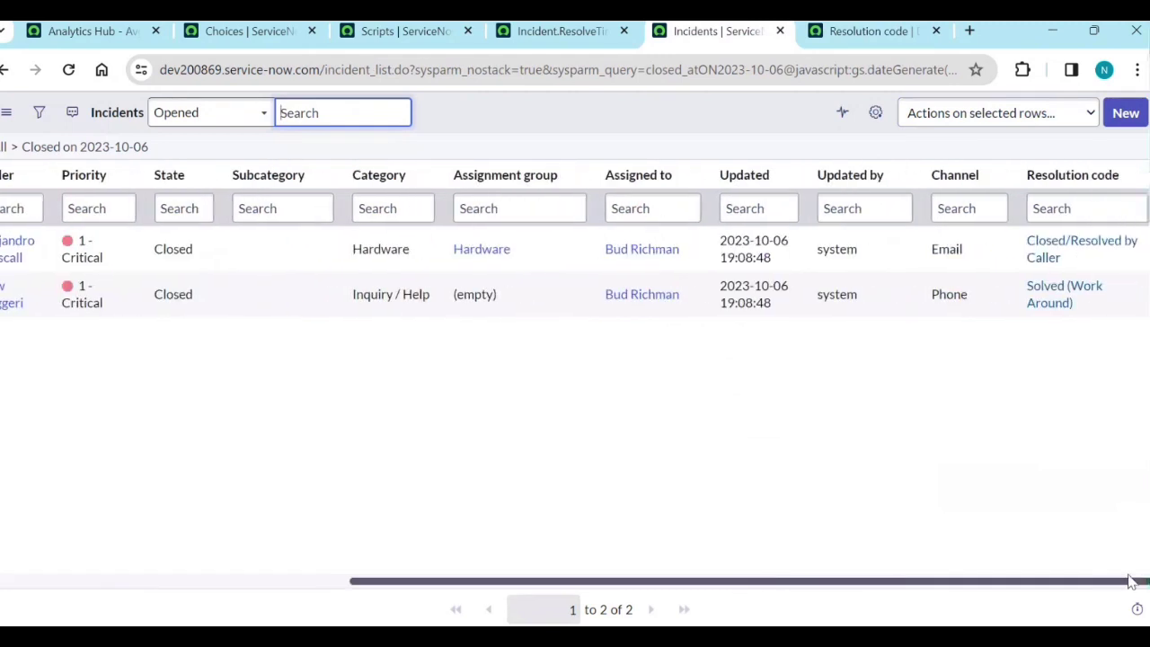
double_click(1072, 248)
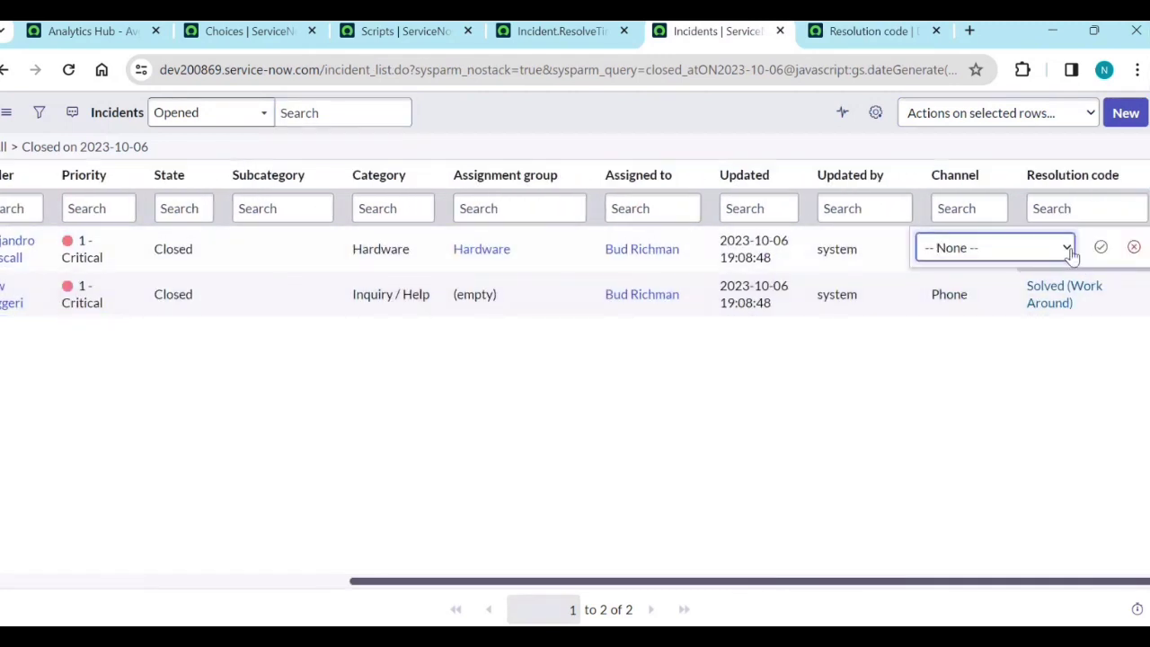
left_click(1068, 248)
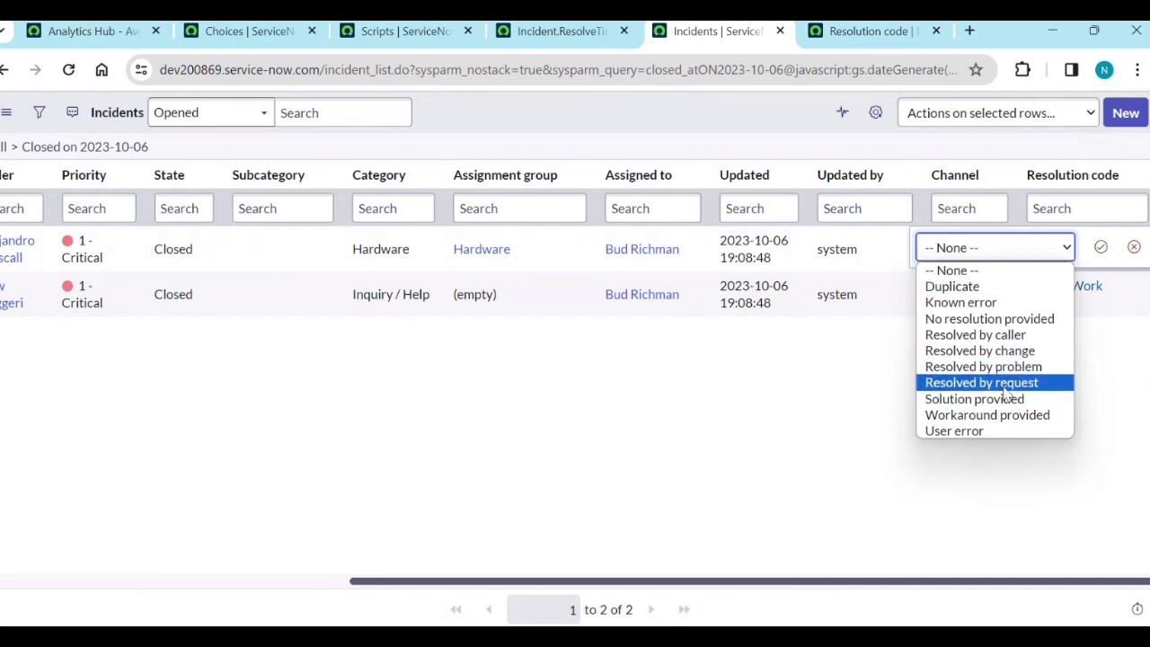
left_click(1058, 480)
left_click(1133, 247)
left_click(1127, 300)
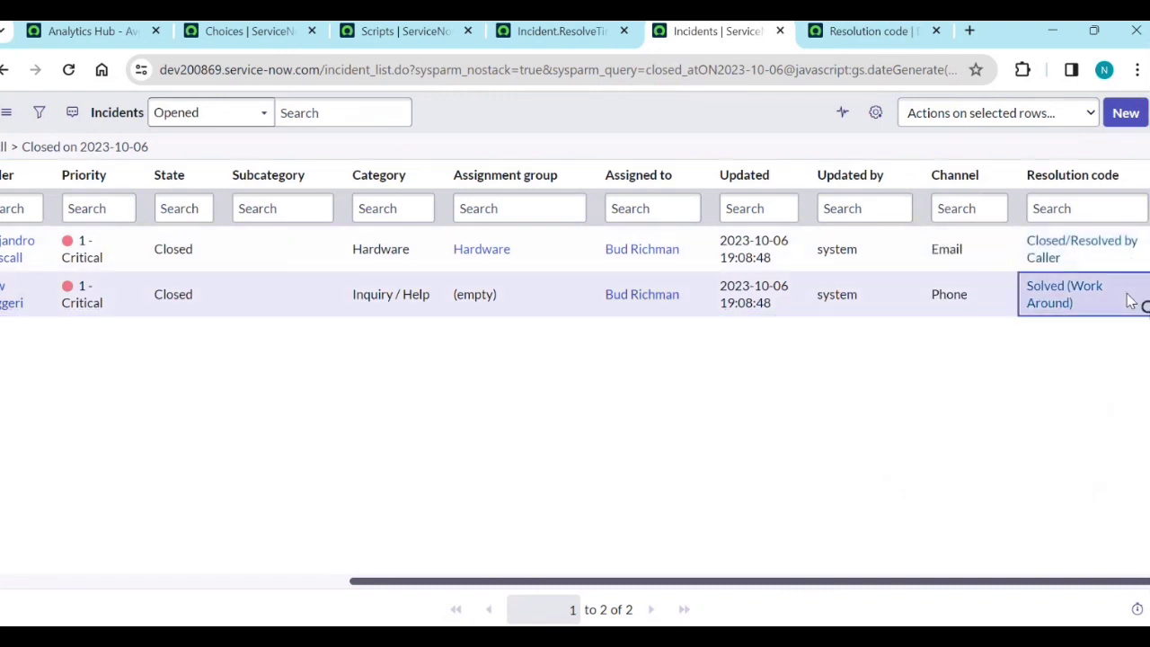
left_click(1128, 300)
left_click(1135, 297)
Step: Set the CPU load incident's resolution code to Resolved by caller directly in the list and save it
double_click(1096, 261)
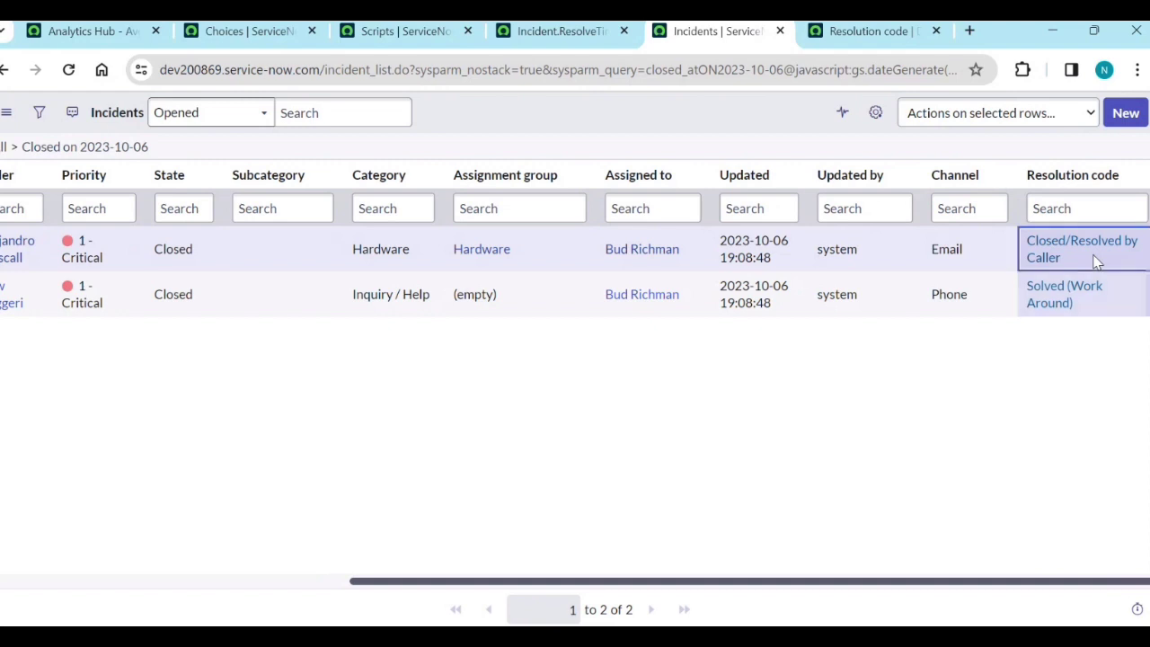
left_click(1030, 259)
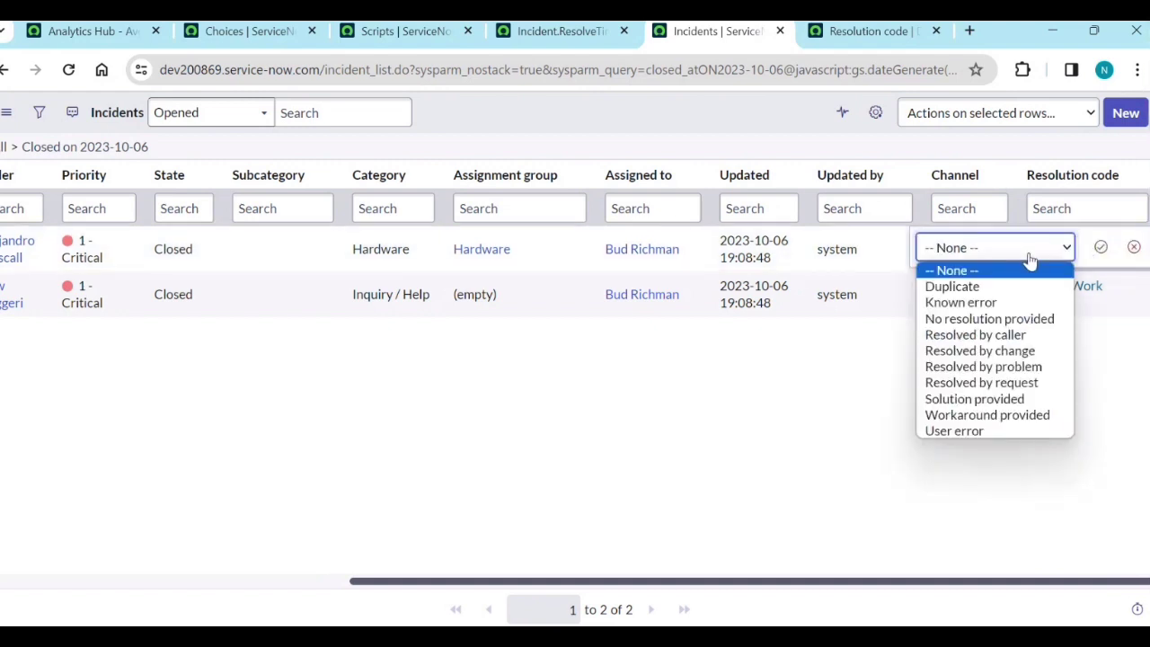
left_click(1004, 335)
left_click(1101, 246)
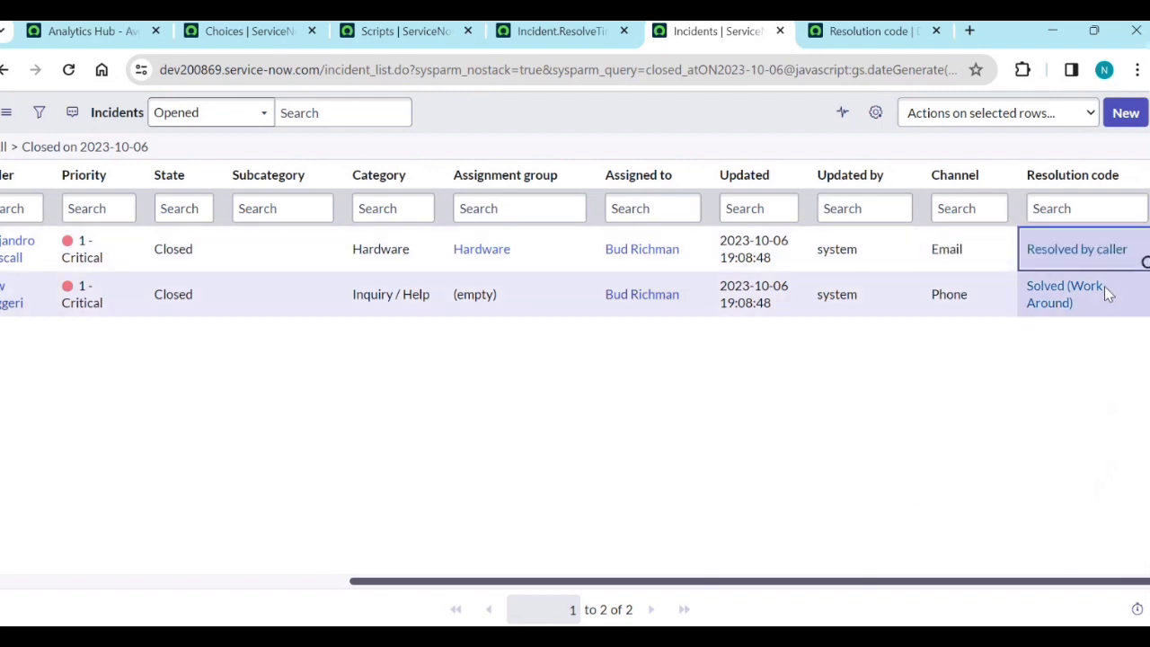
Step: Set the missing home directory incident's resolution code to Known error directly in the list and save it
left_click(1105, 286)
left_click(1056, 300)
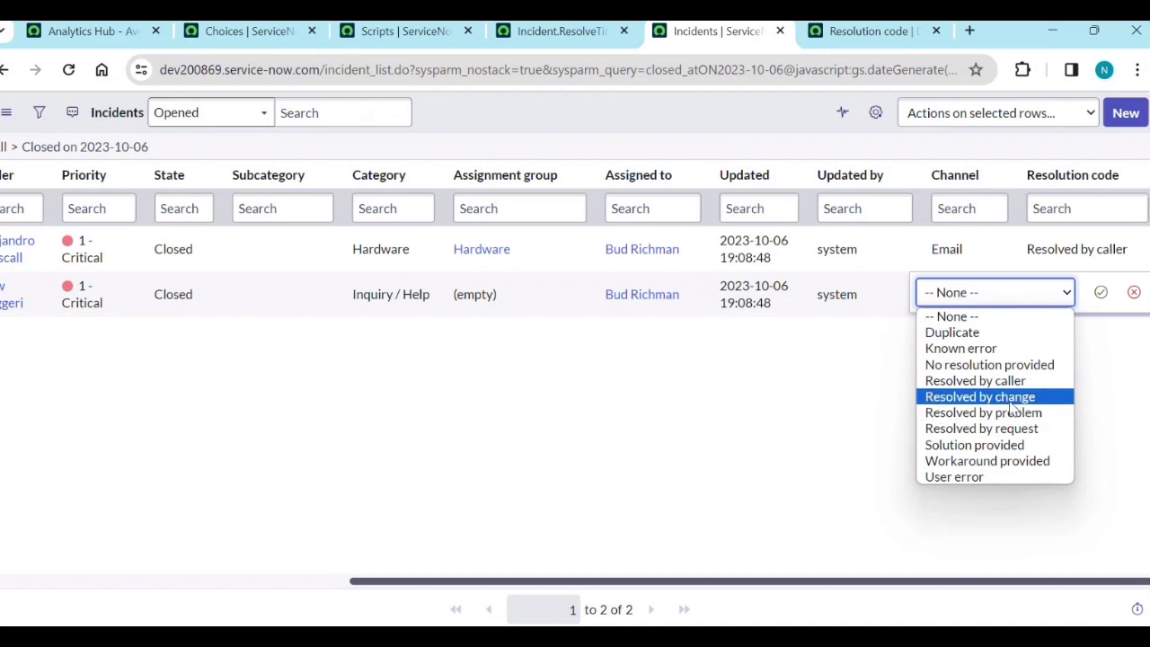
left_click(993, 349)
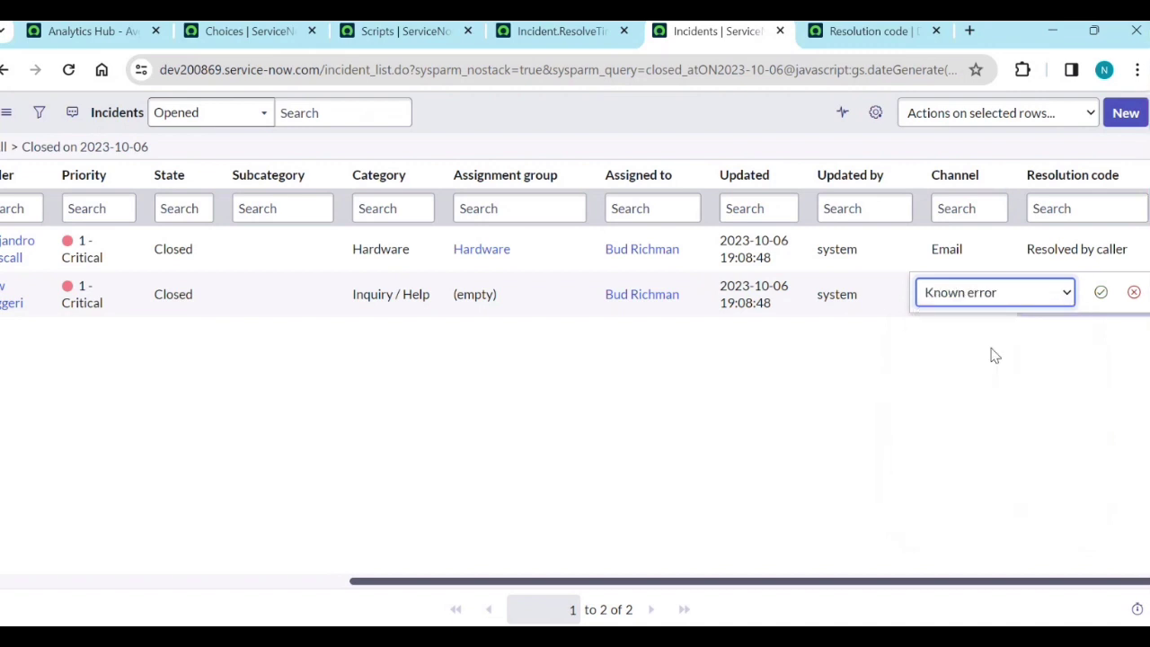
left_click(1101, 292)
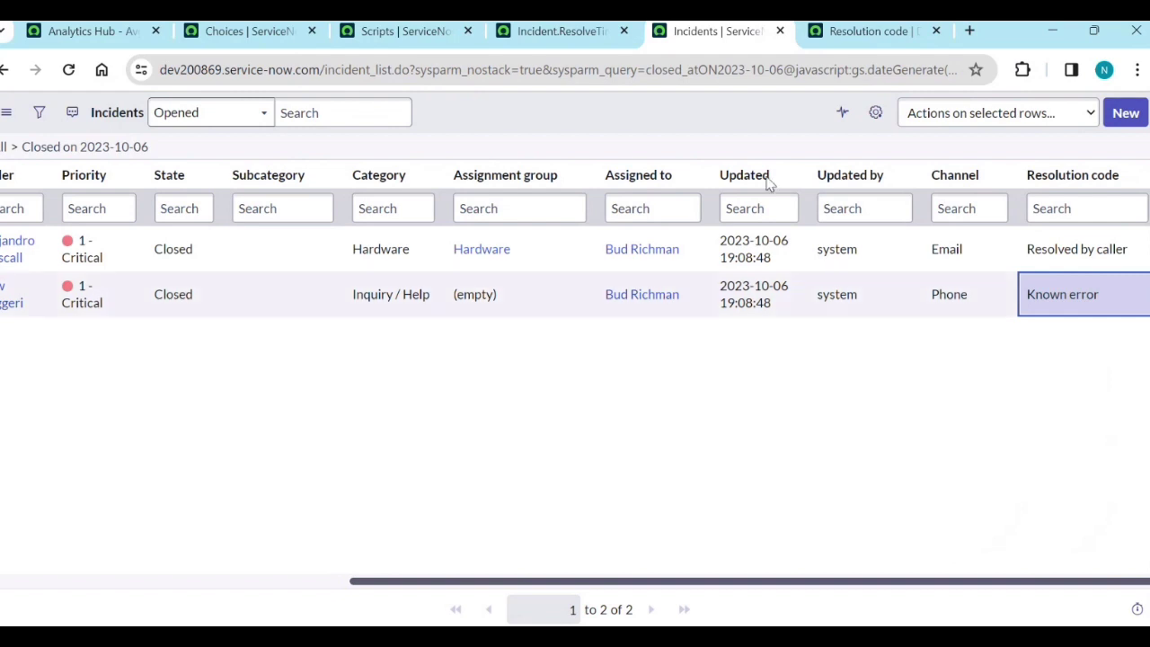
Step: Return to the Analytics Hub, reload the indicator, select the October 6 score and expand the Incident.ResolutionCode breakdown
left_click(83, 29)
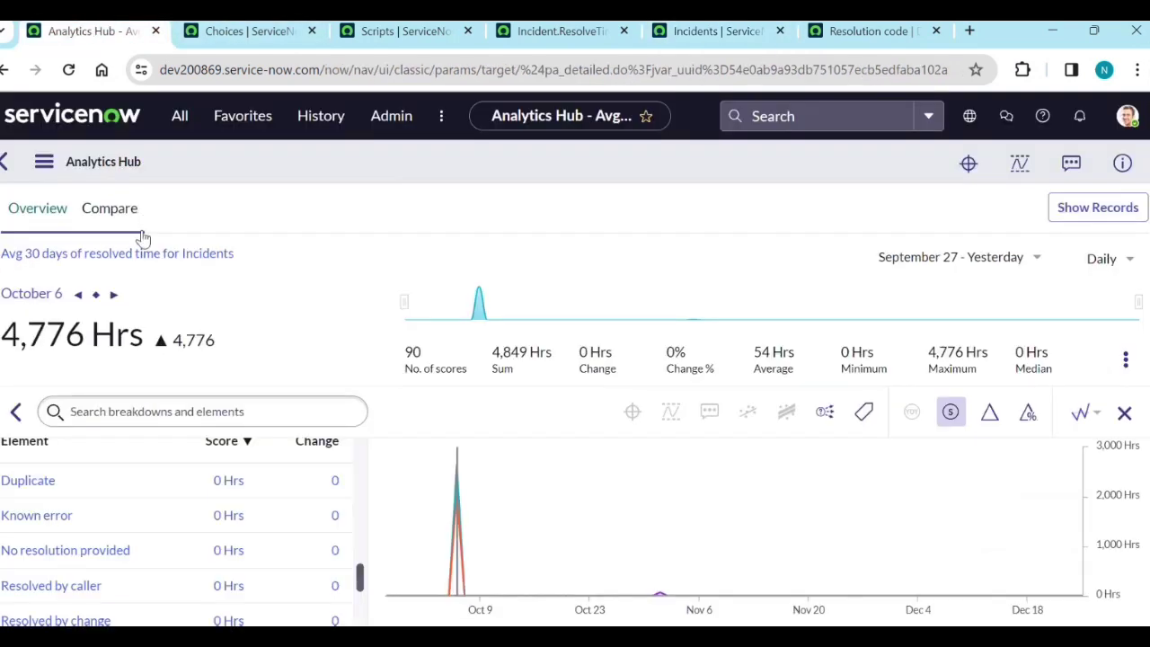
scroll(158, 482, "down", 2)
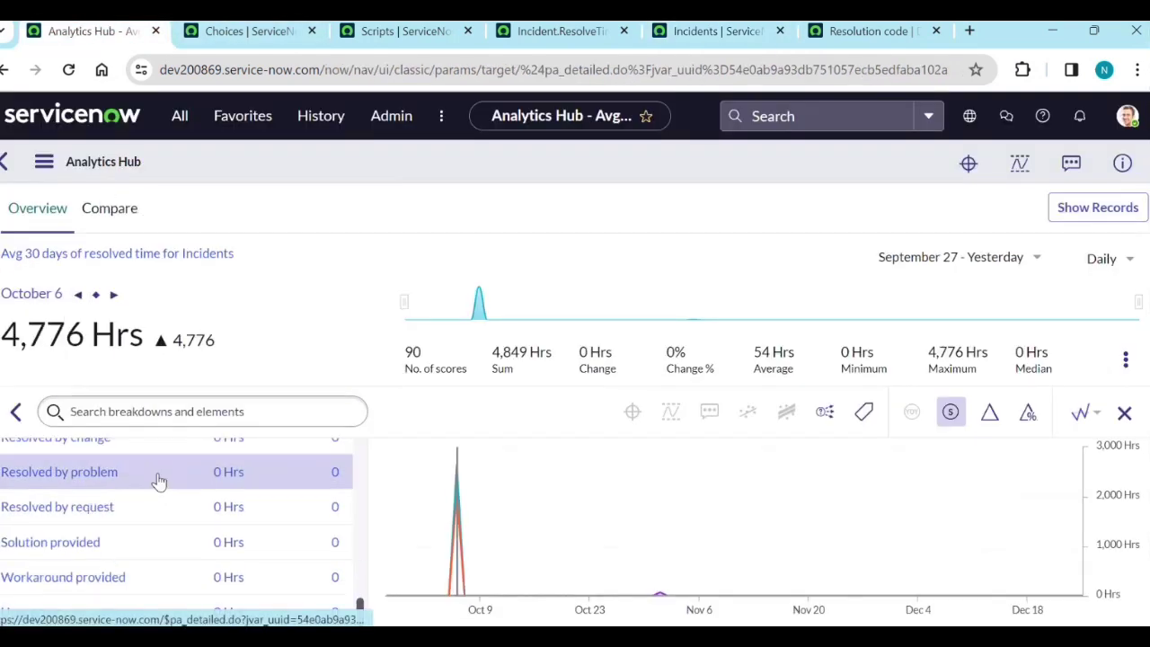
scroll(161, 484, "up", 5)
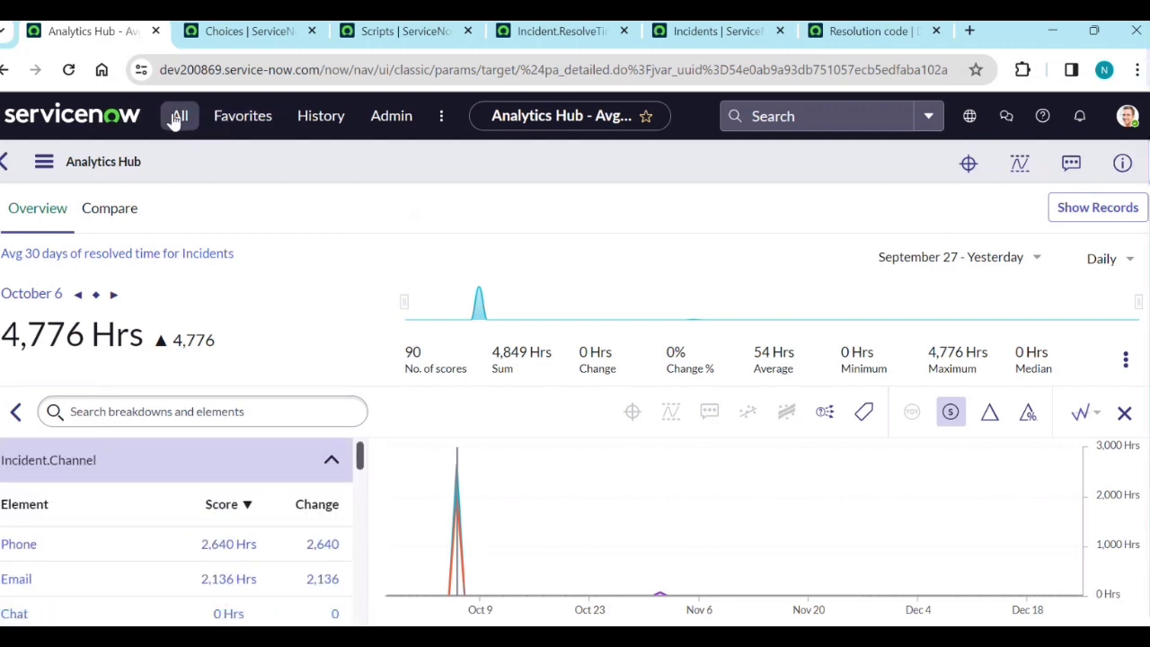
left_click(68, 69)
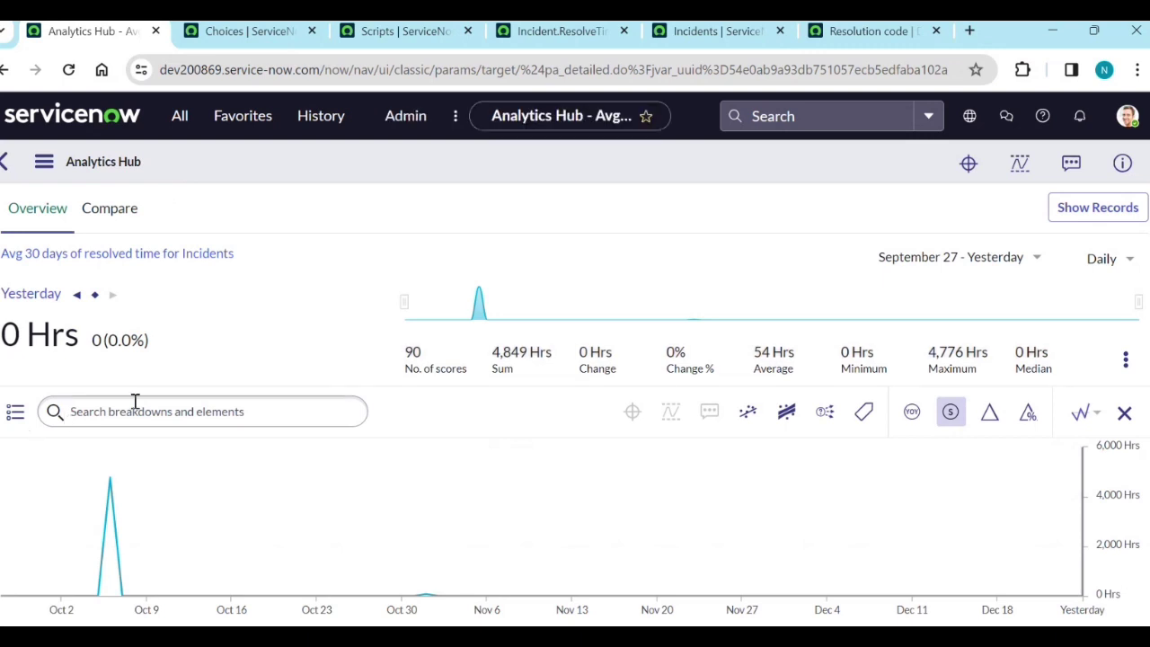
left_click(110, 477)
left_click(14, 412)
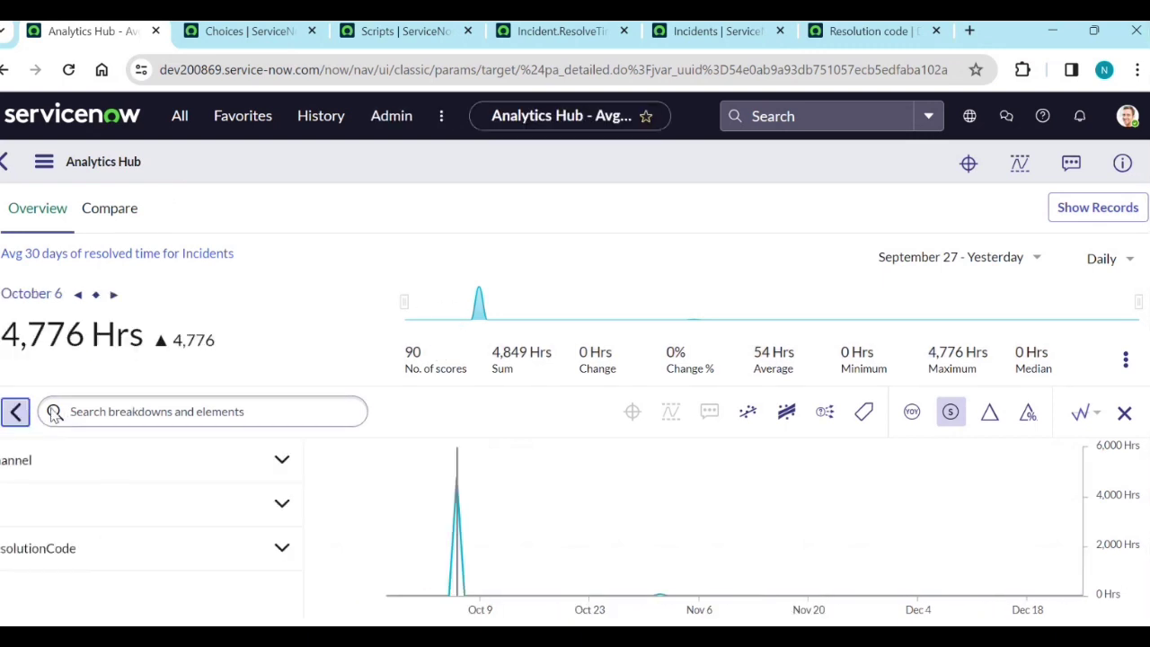
left_click(144, 552)
Step: Review the October 6 scores of all resolution code elements, including Known error and Resolved by caller
scroll(180, 552, "down", 5)
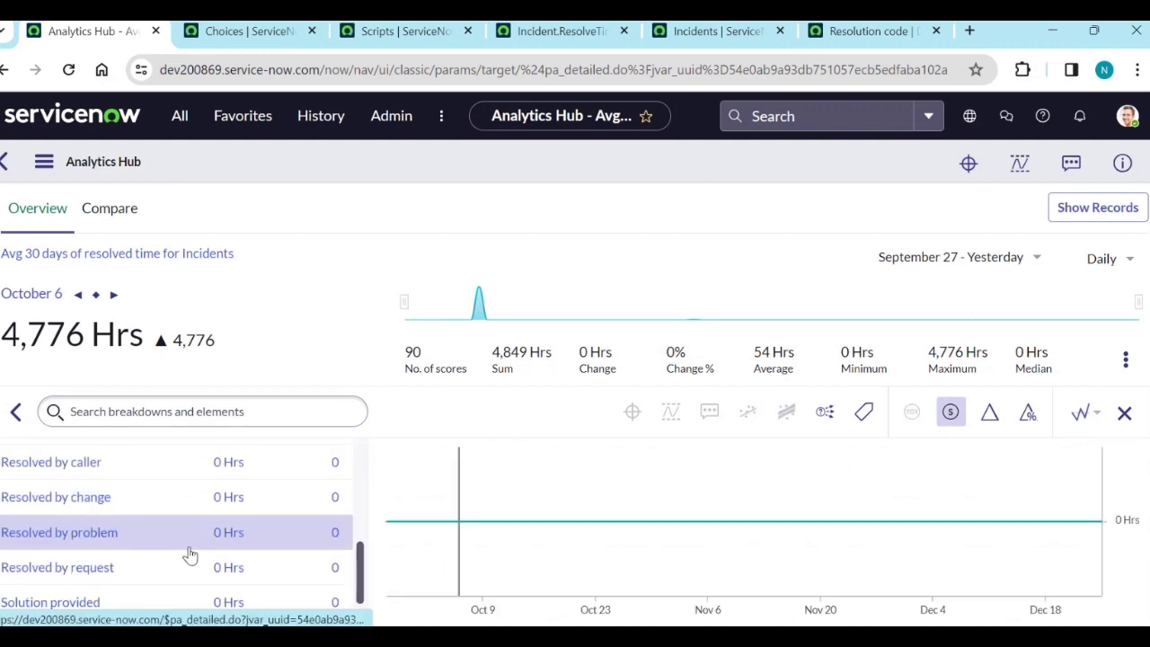
scroll(189, 563, "up", 2)
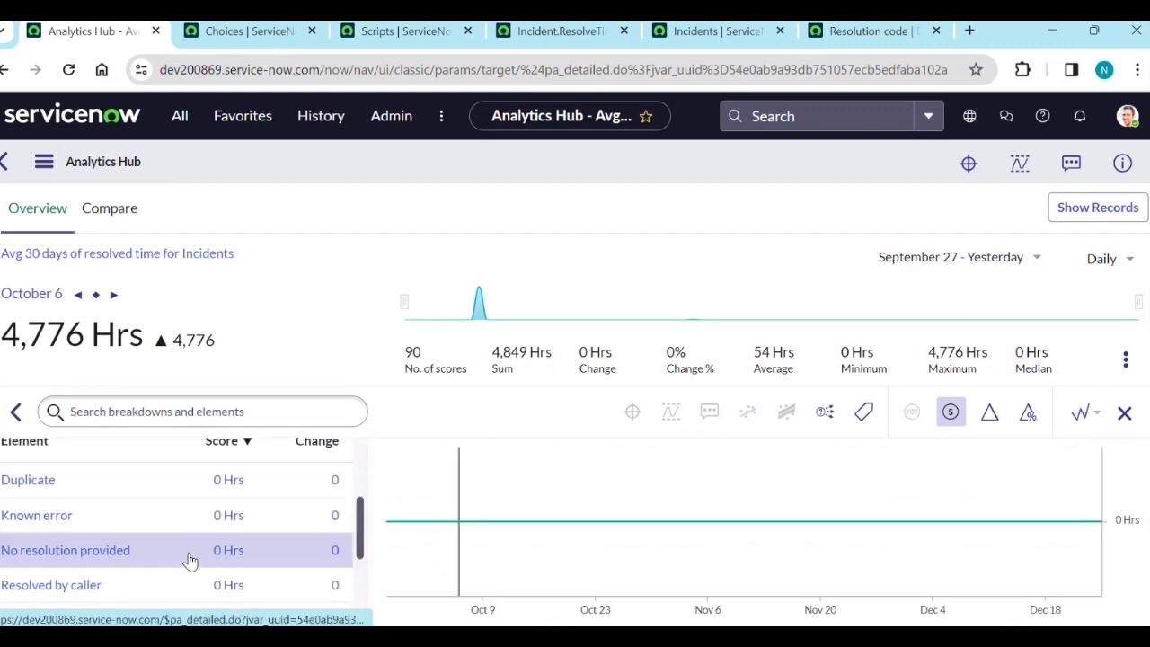
scroll(188, 559, "down", 2)
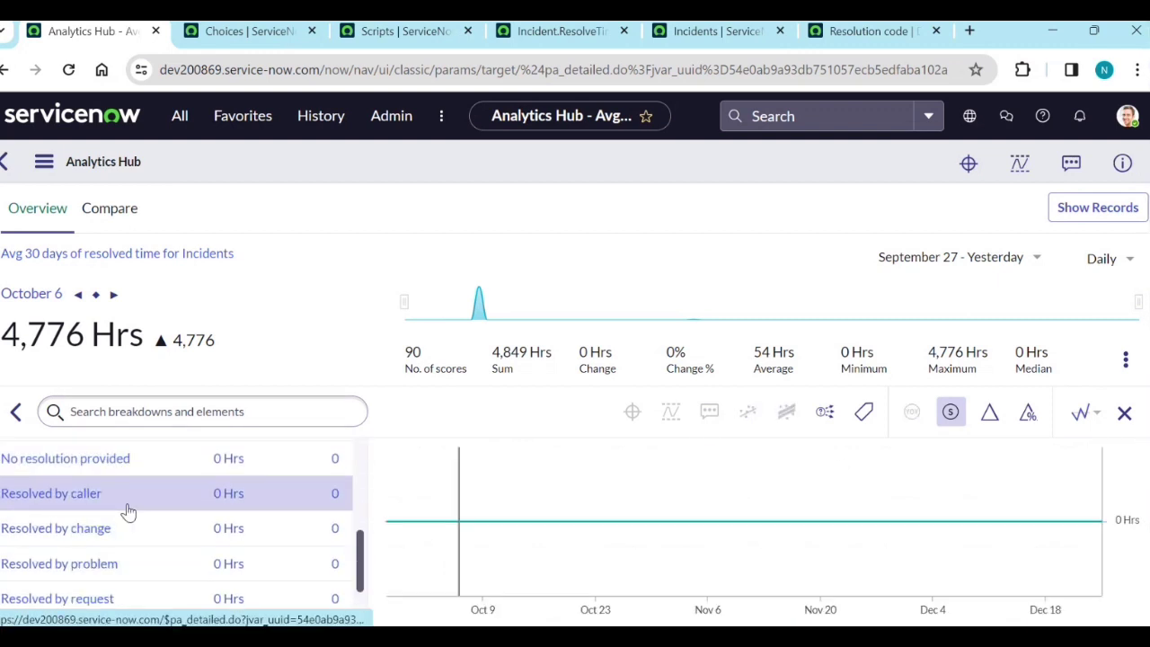
scroll(131, 512, "down", 2)
scroll(133, 514, "up", 3)
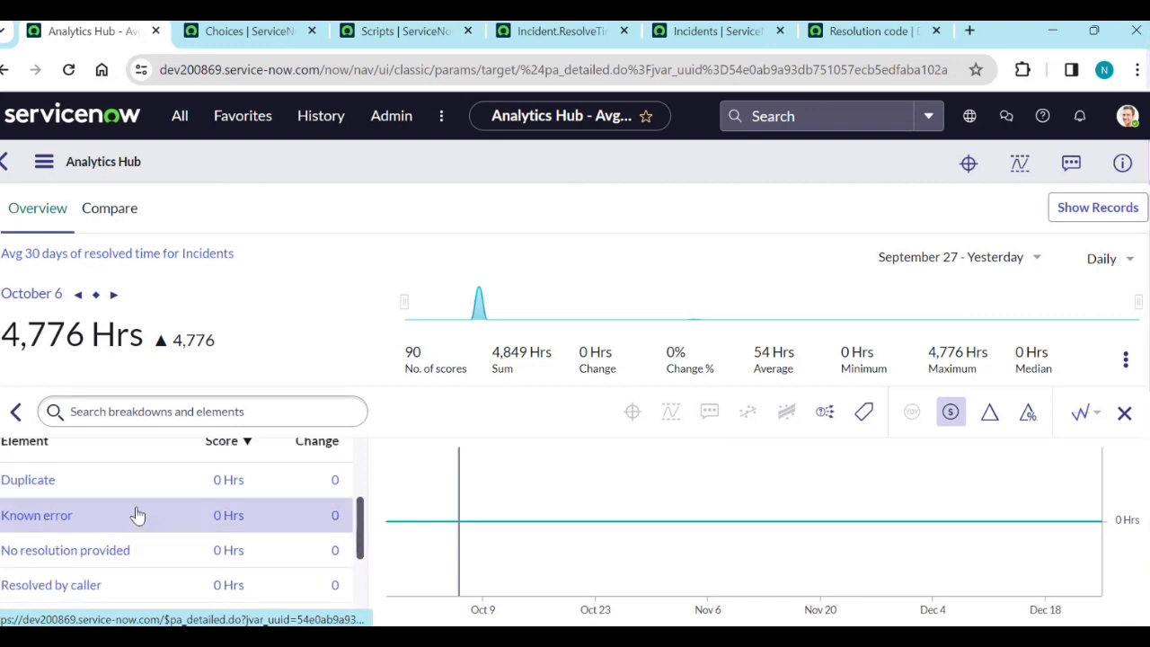
scroll(137, 515, "up", 3)
Step: Open the Avg 30 days of resolved time for Incidents indicator record for editing
mouse_move(652, 548)
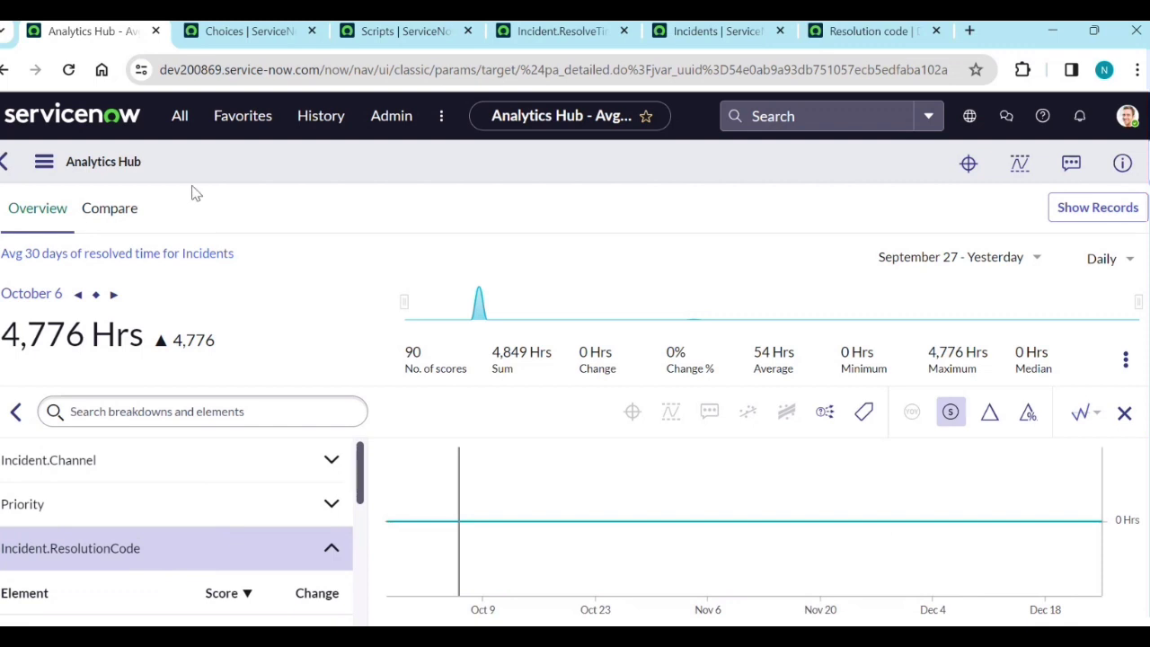
left_click(44, 162)
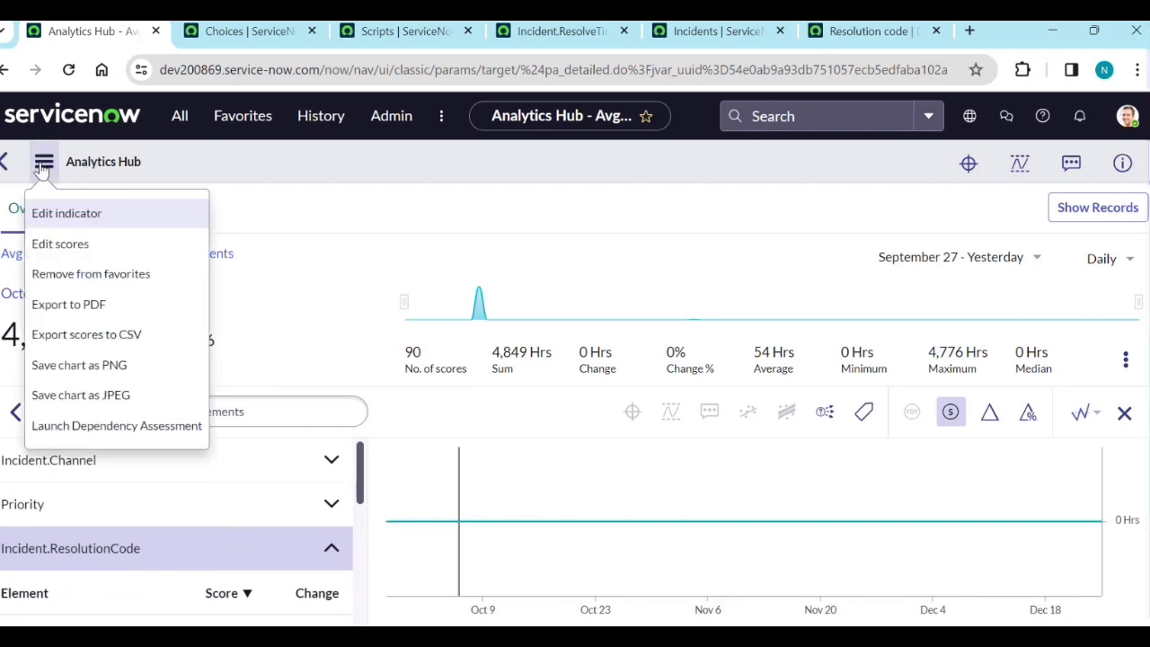
left_click(64, 225)
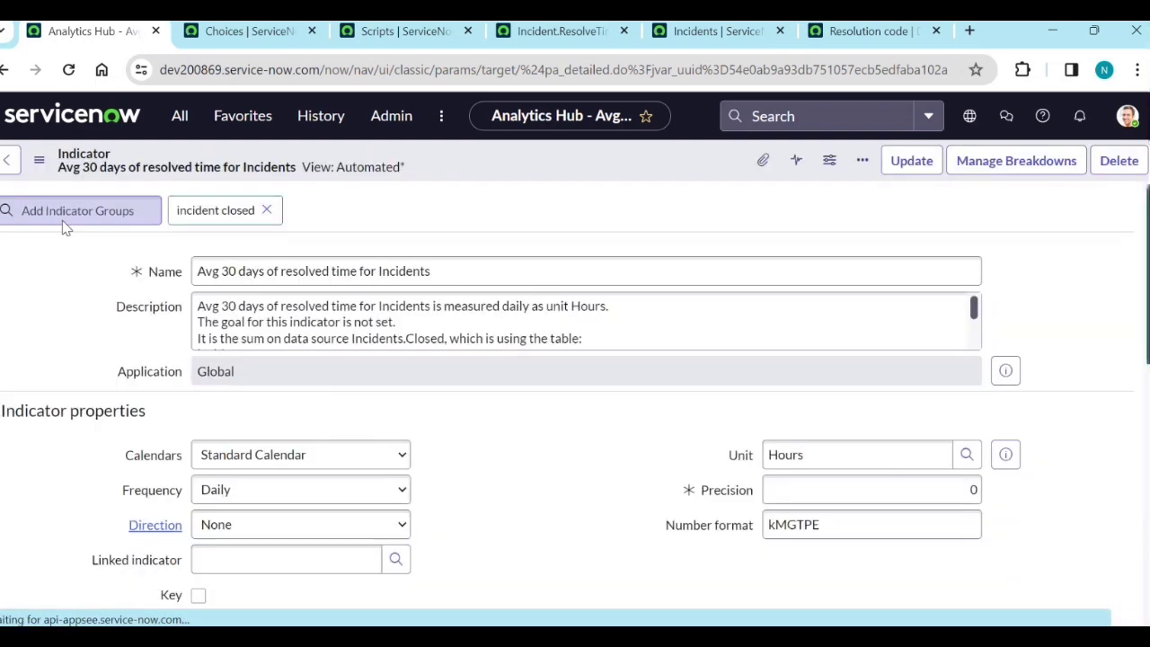
Step: Show the data collection jobs linked to the Avg 30 days of resolved time for Incidents indicator
scroll(64, 419, "down", 5)
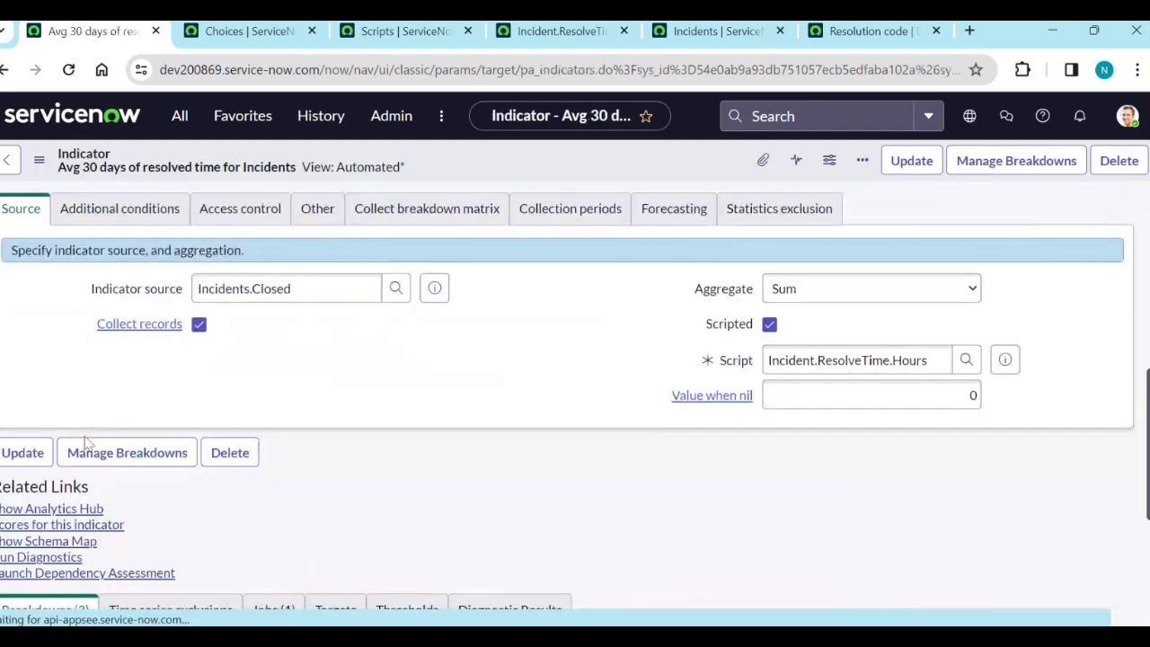
scroll(85, 440, "down", 5)
left_click(258, 316)
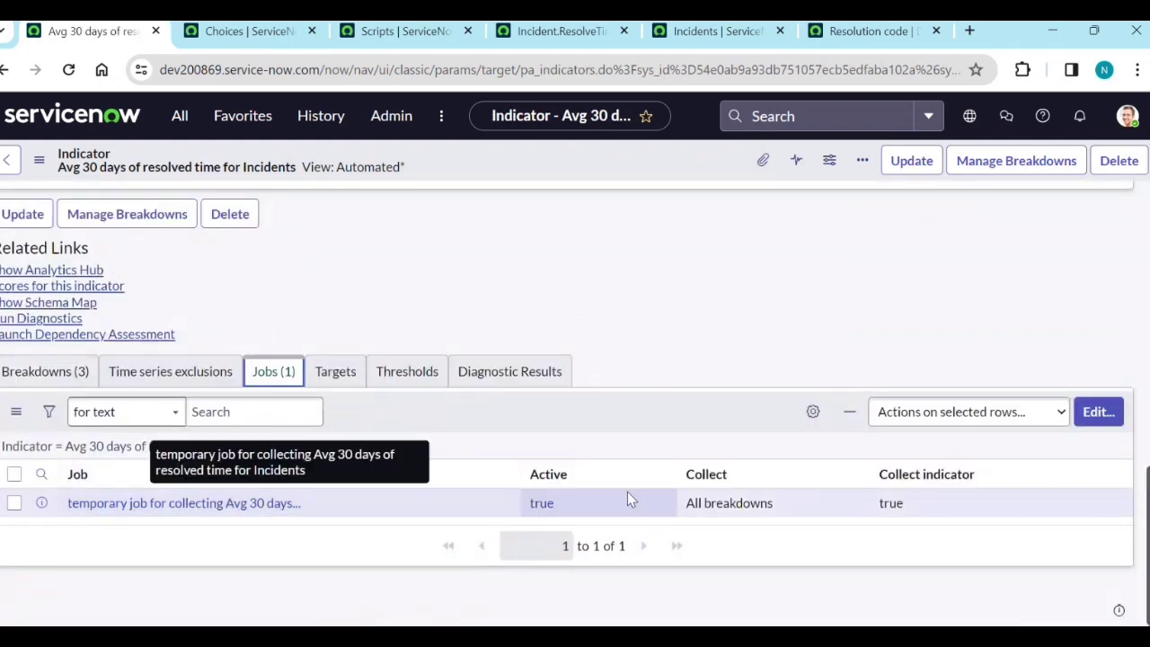
left_click(799, 514)
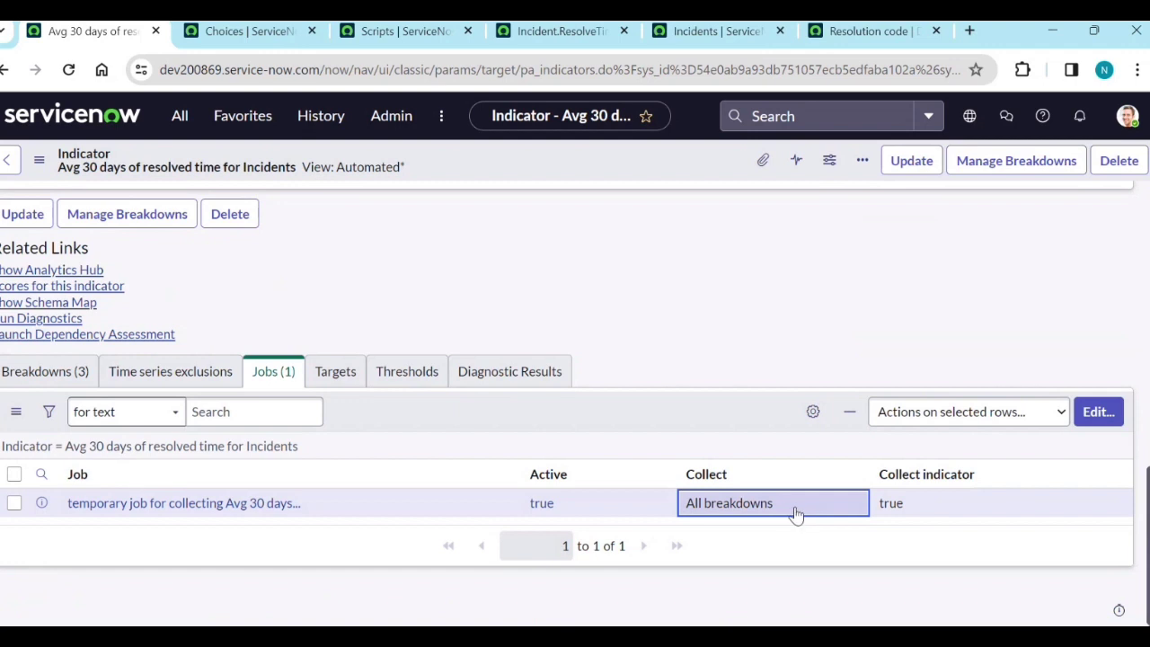
double_click(796, 513)
left_click(797, 511)
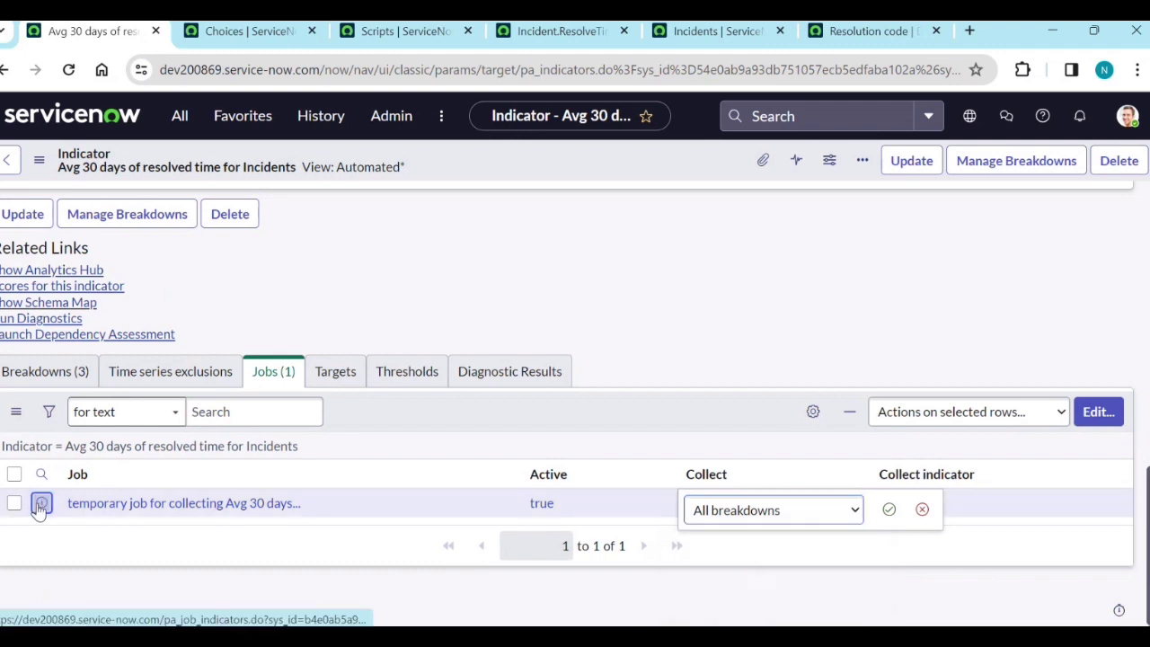
Step: Open the temporary job's job indicator record in a new tab, set Collect to Exclude these breakdowns and save it
right_click(42, 503)
left_click(117, 276)
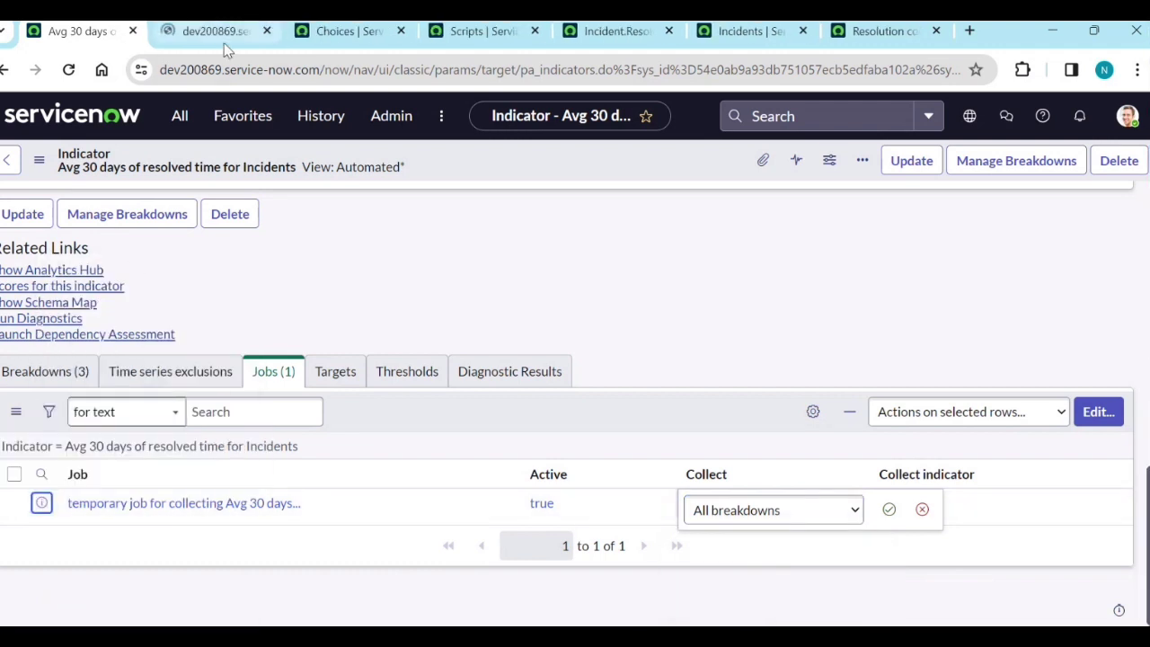
left_click(224, 36)
left_click(278, 231)
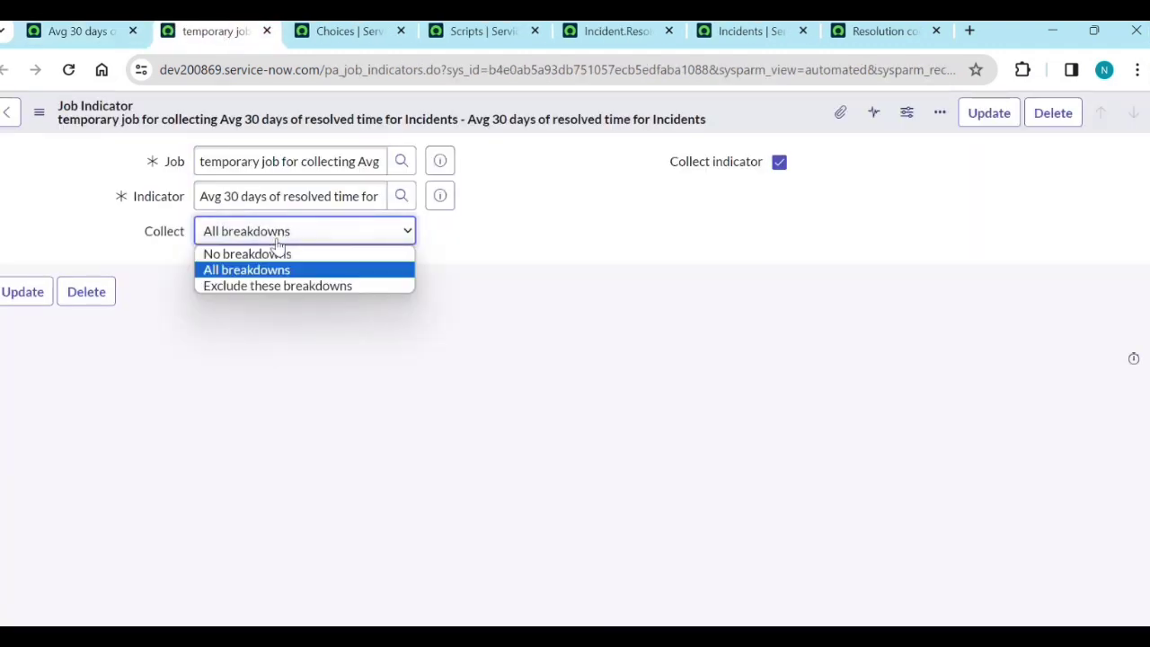
left_click(278, 285)
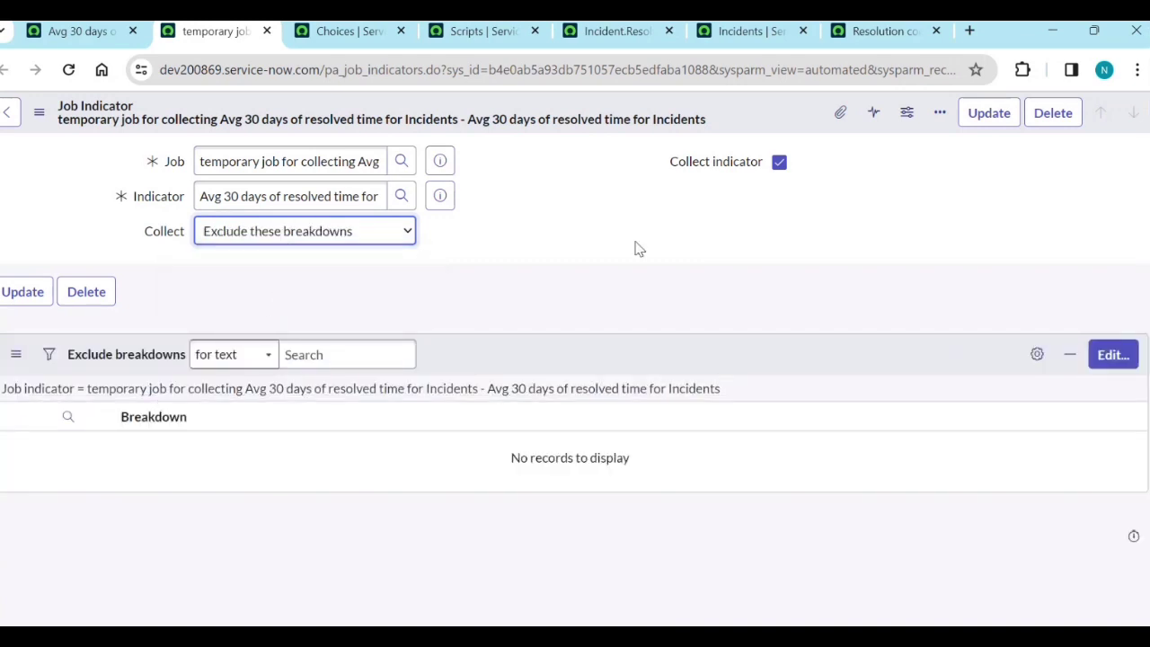
right_click(655, 117)
left_click(684, 119)
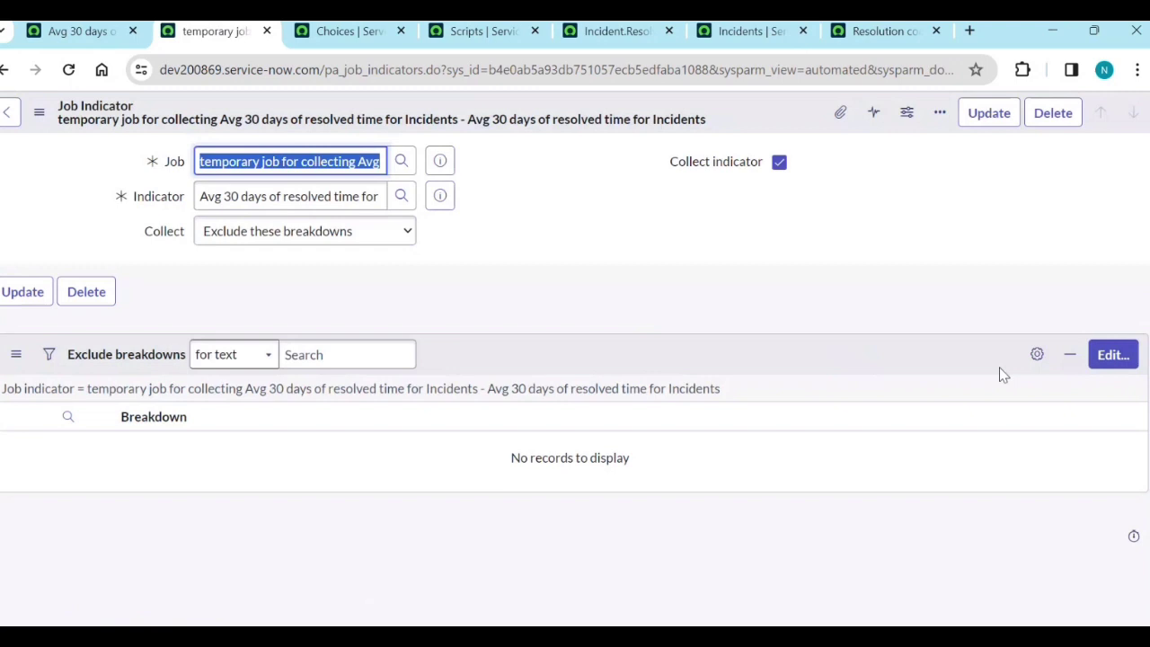
Step: Add the Incident.Channel and Priority breakdowns to the job indicator's excluded breakdowns and save the selection
left_click(1113, 355)
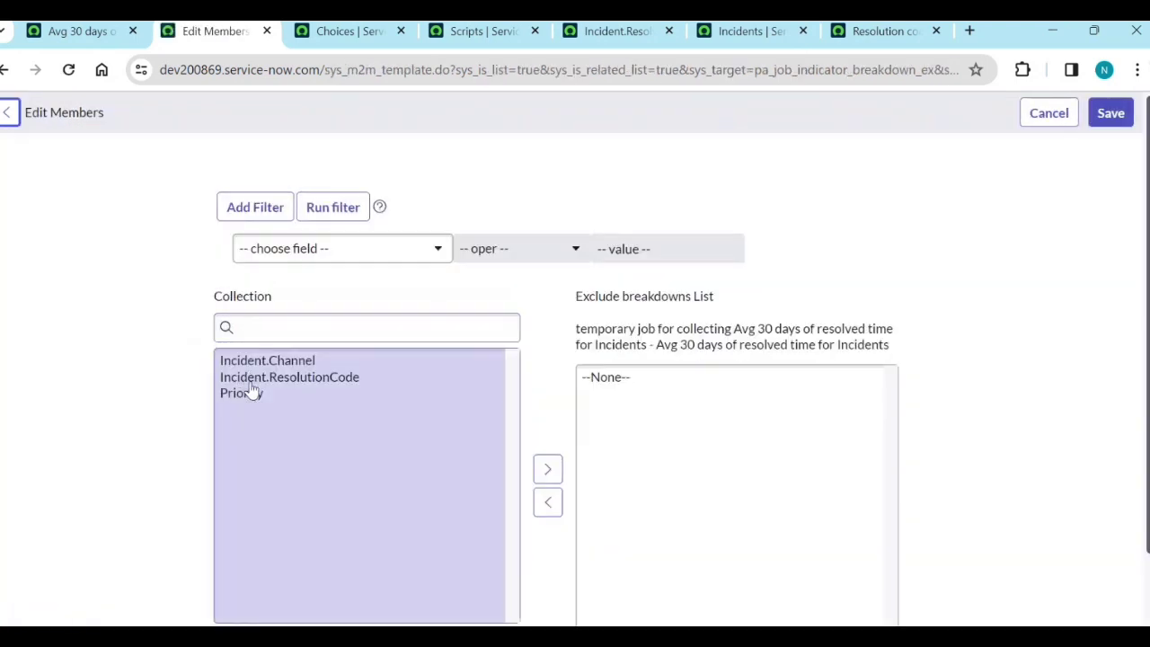
left_click(263, 368)
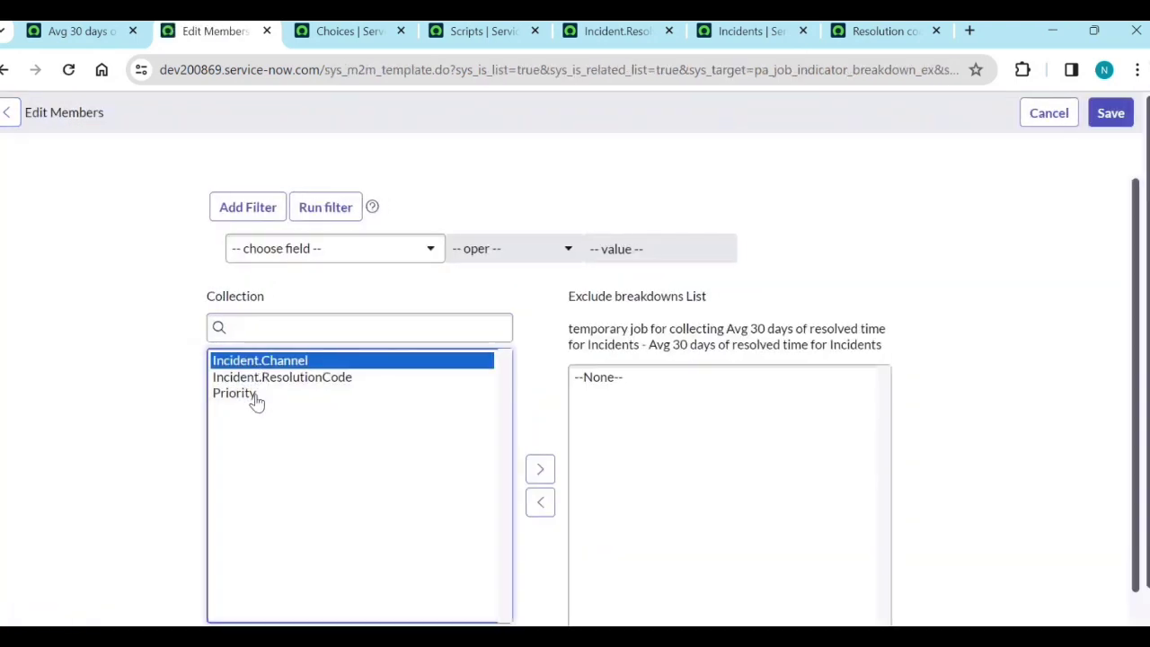
left_click(251, 395, "ctrl")
left_click(544, 469)
scroll(552, 476, "down", 1)
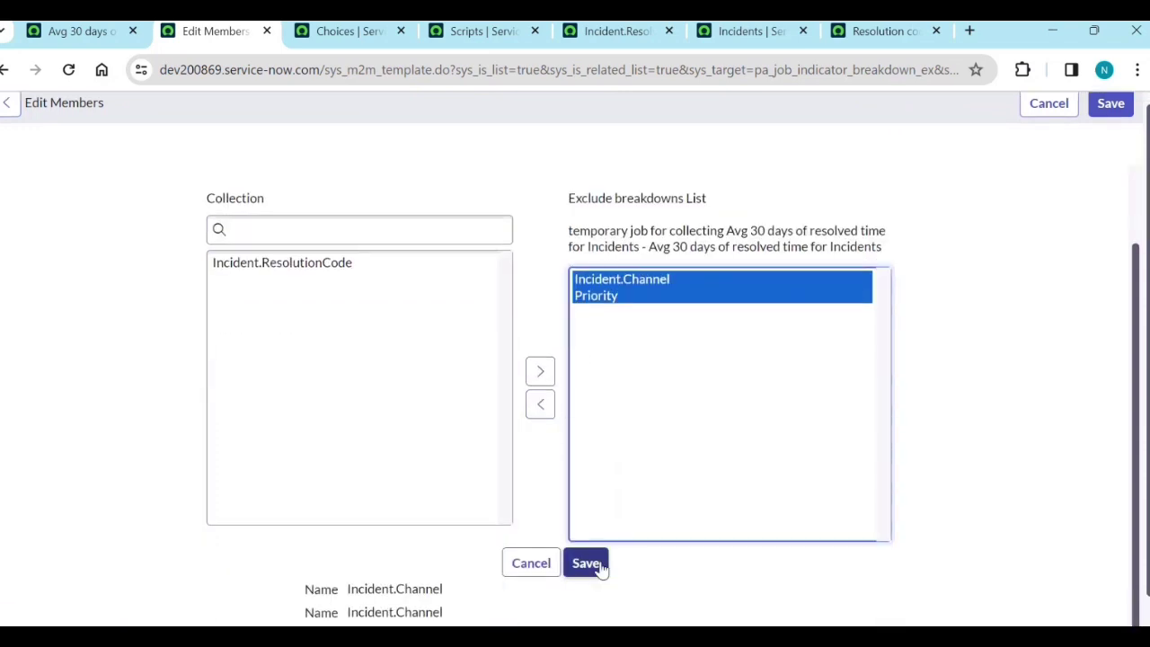
left_click(593, 564)
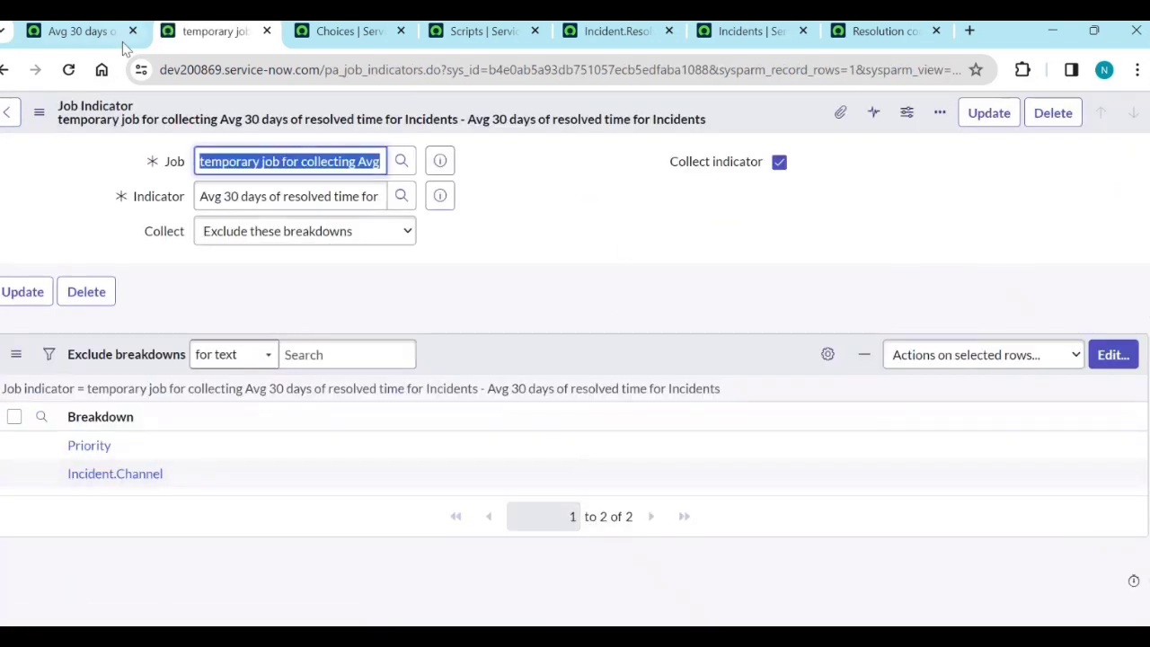
Step: Return to the indicator, open its temporary data collection job in a new tab and show the indicators it collects
left_click(2, 70)
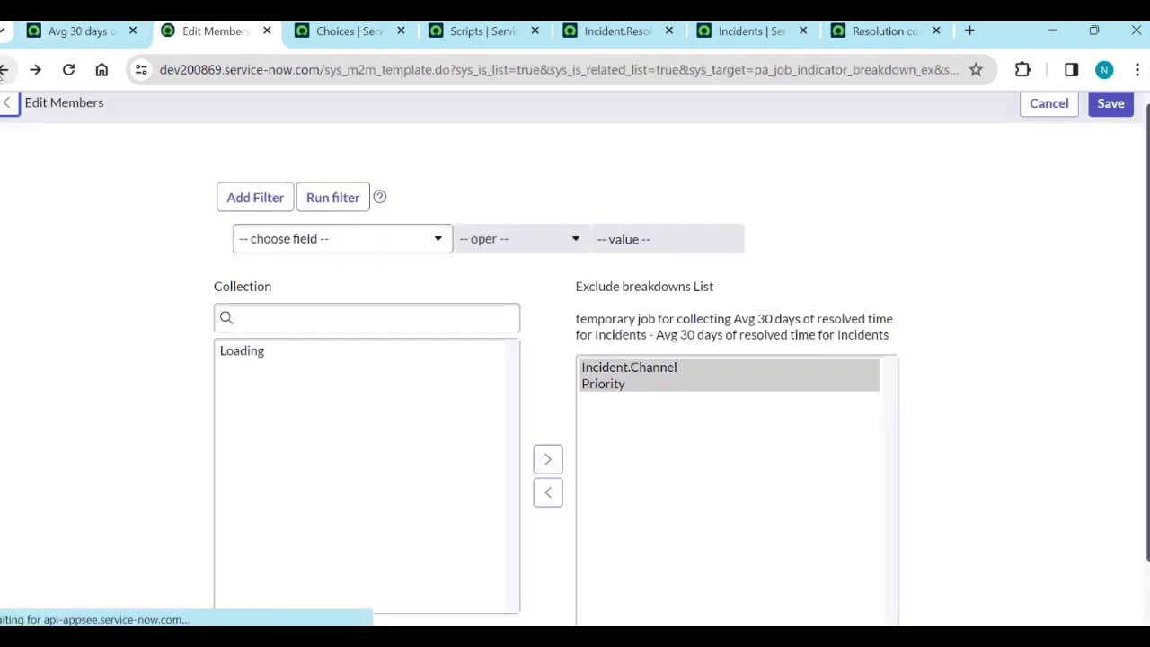
left_click(3, 70)
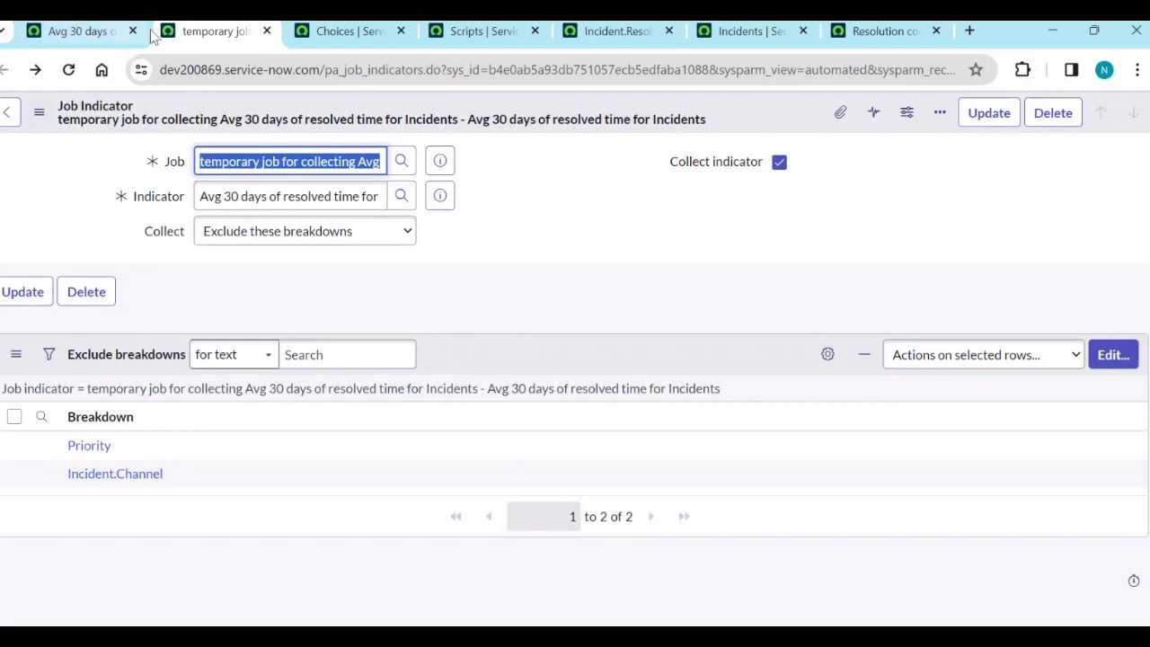
left_click(81, 31)
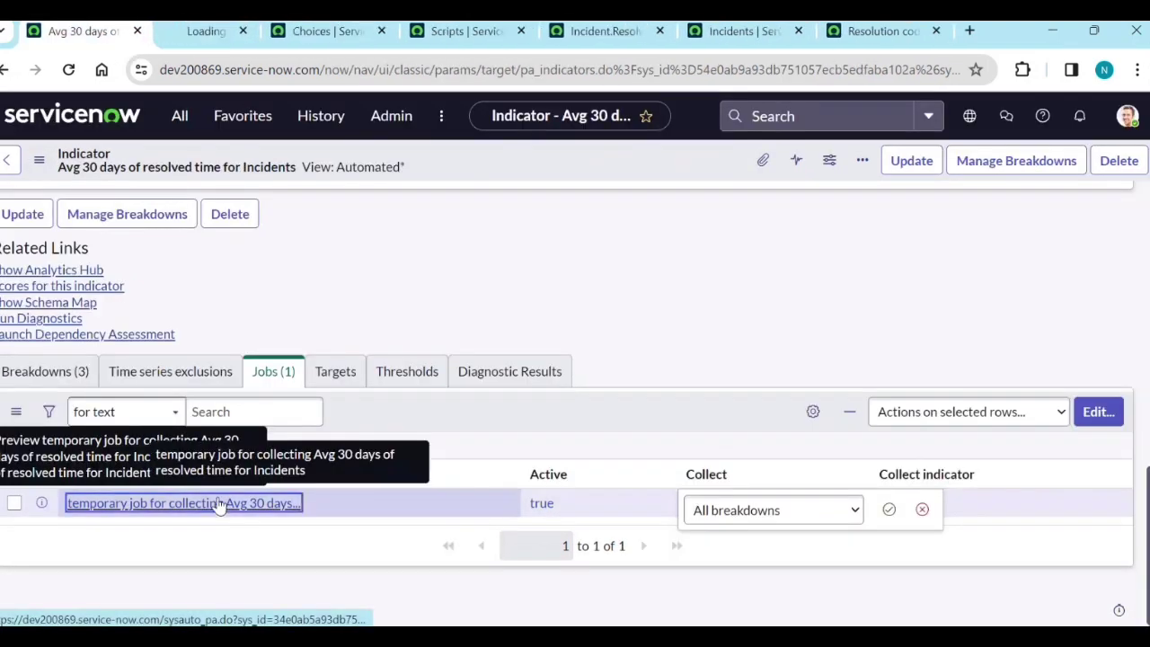
left_click_drag(179, 503, 224, 27)
scroll(449, 418, "down", 5)
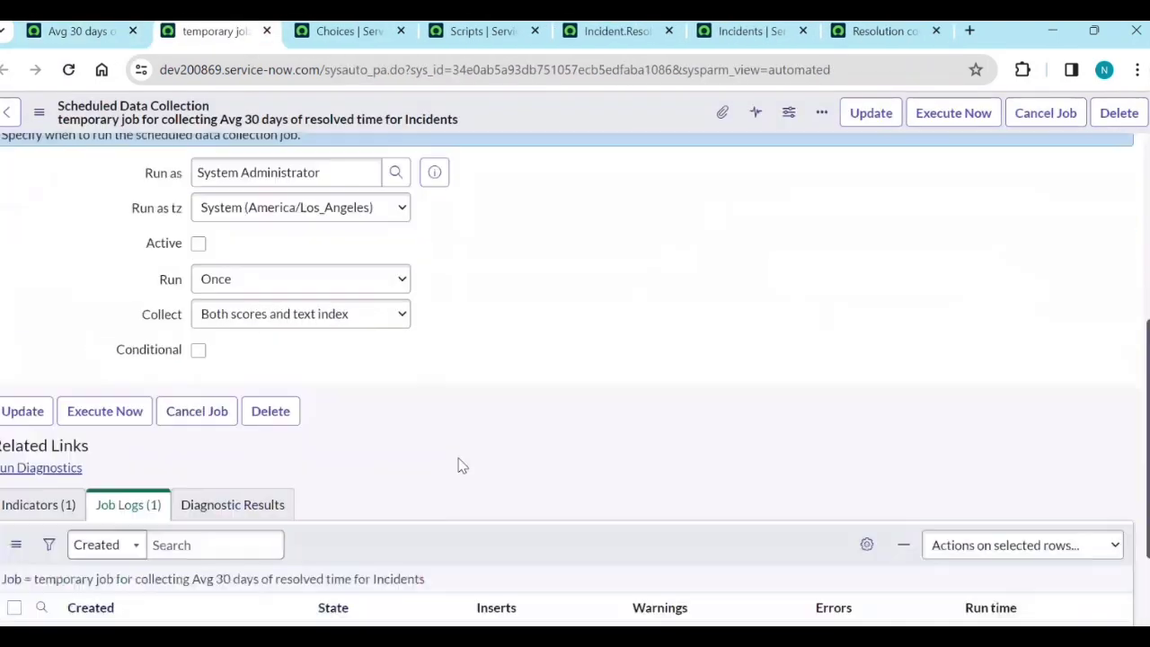
left_click(41, 372)
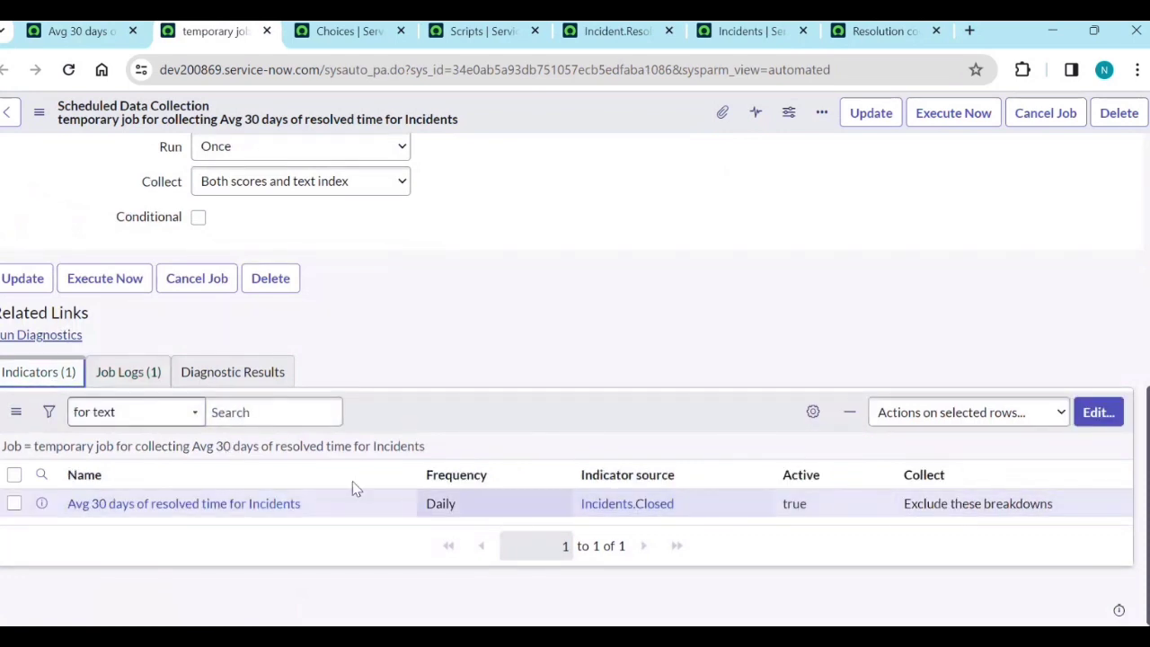
Step: Execute the temporary data collection job immediately and display its job logs
scroll(431, 371, "up", 5)
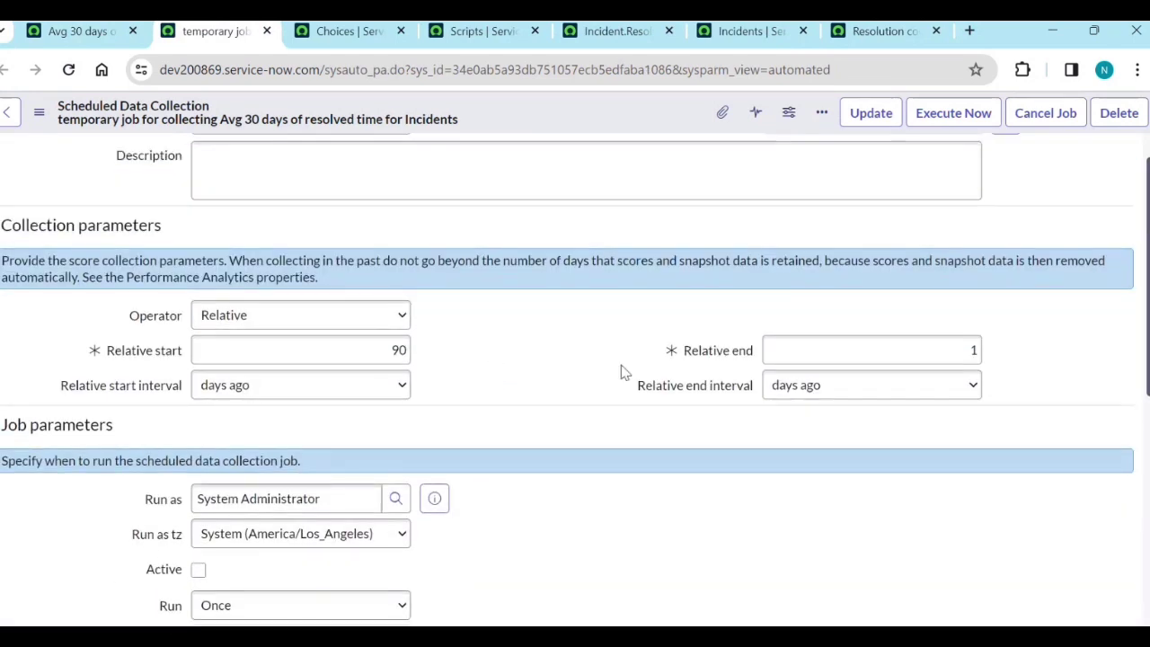
left_click(981, 119)
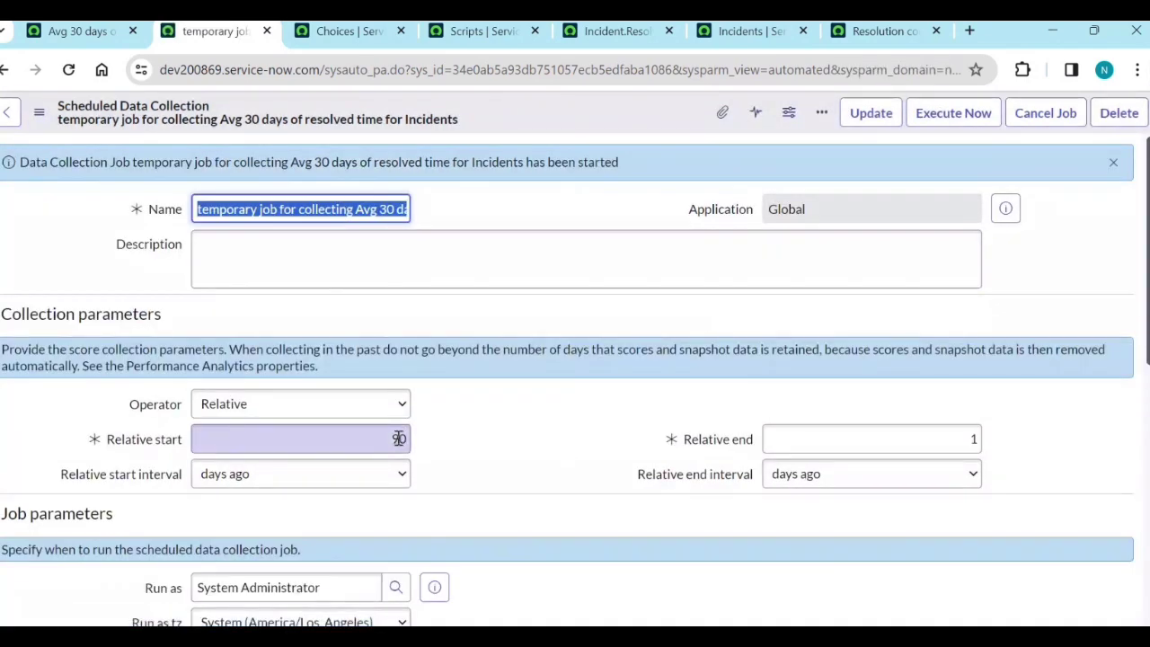
scroll(401, 462, "down", 5)
left_click(126, 463)
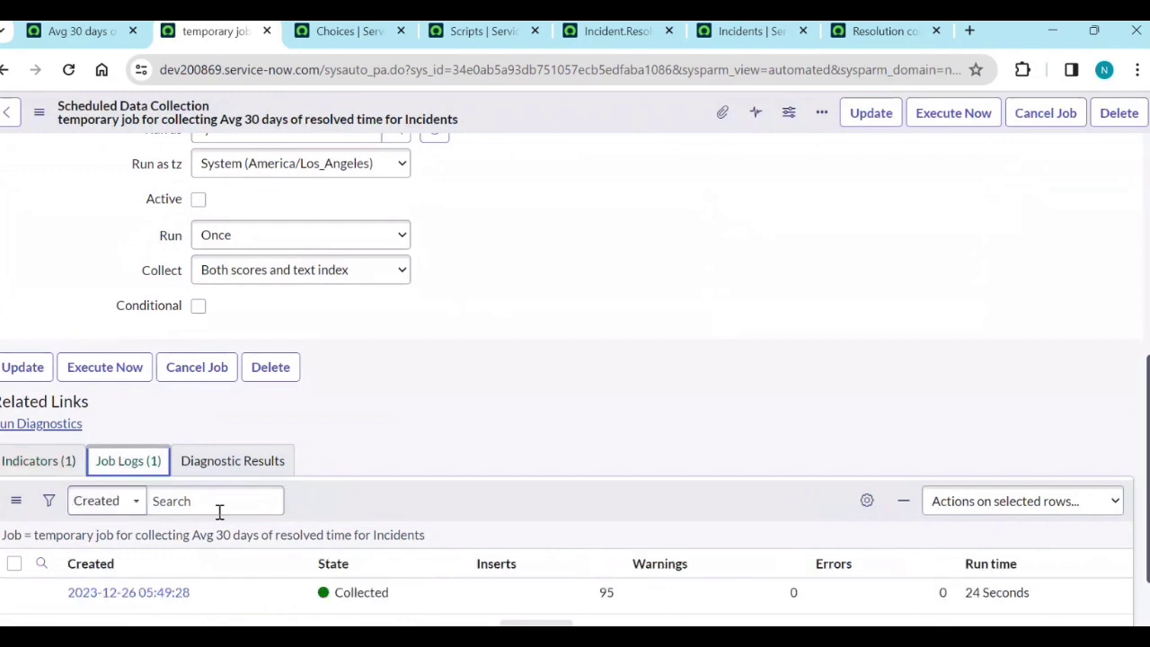
Step: Refresh the job logs repeatedly until the latest run of the temporary job reaches the Collected state
left_click(310, 537)
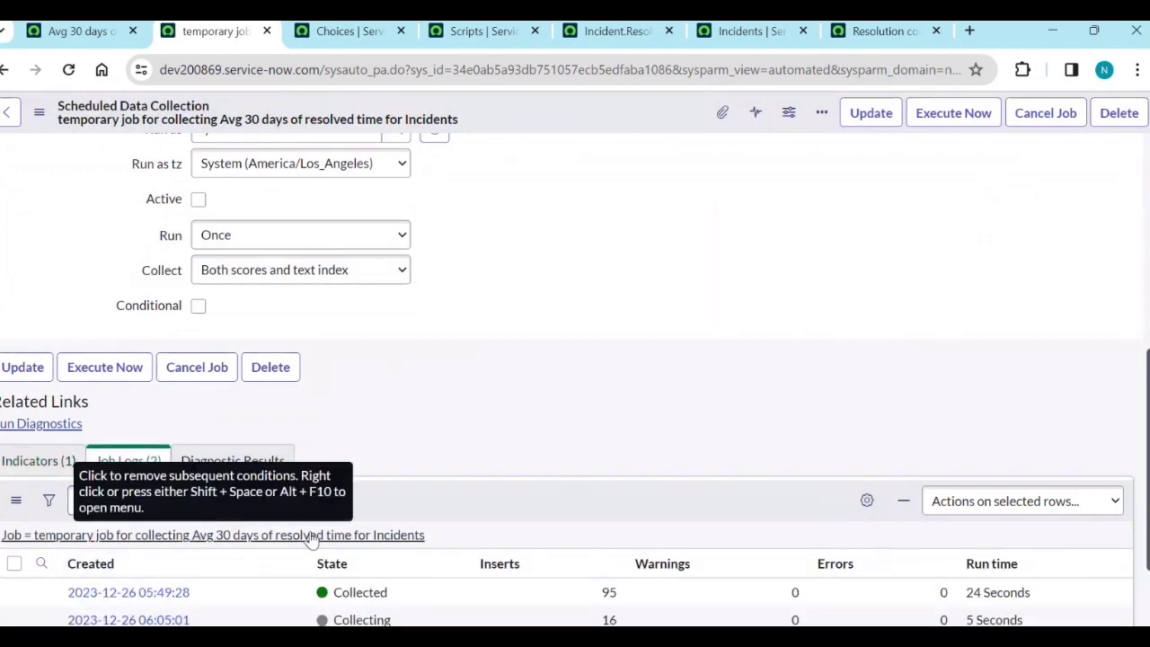
left_click(311, 537)
left_click(310, 536)
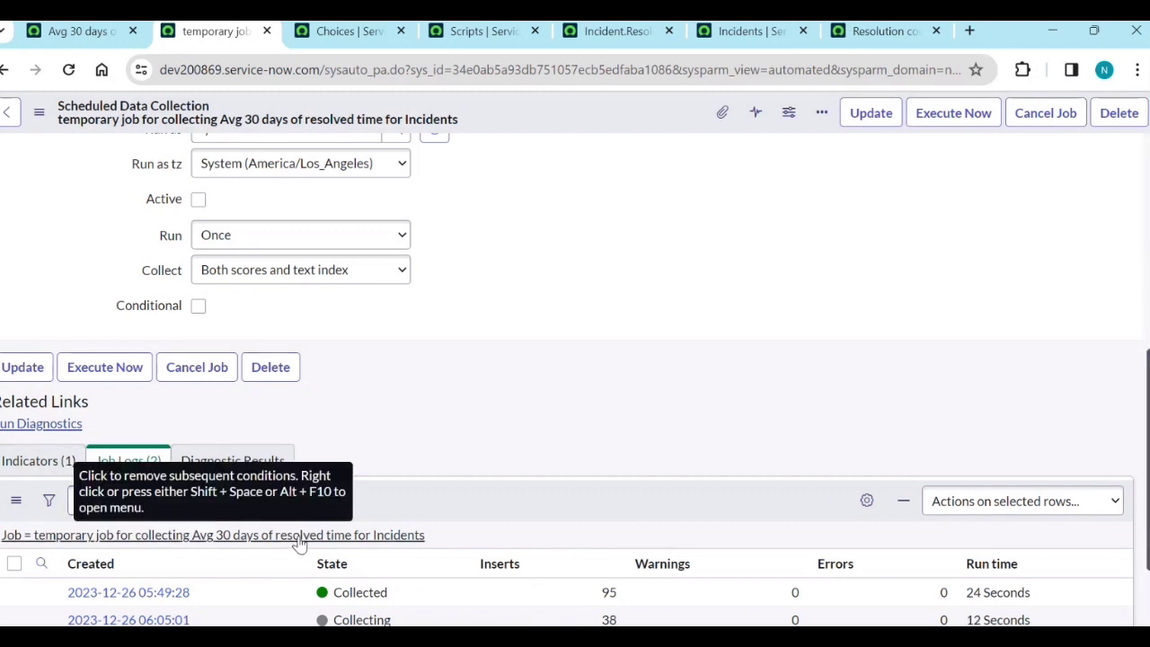
left_click(300, 538)
left_click(300, 537)
left_click(299, 538)
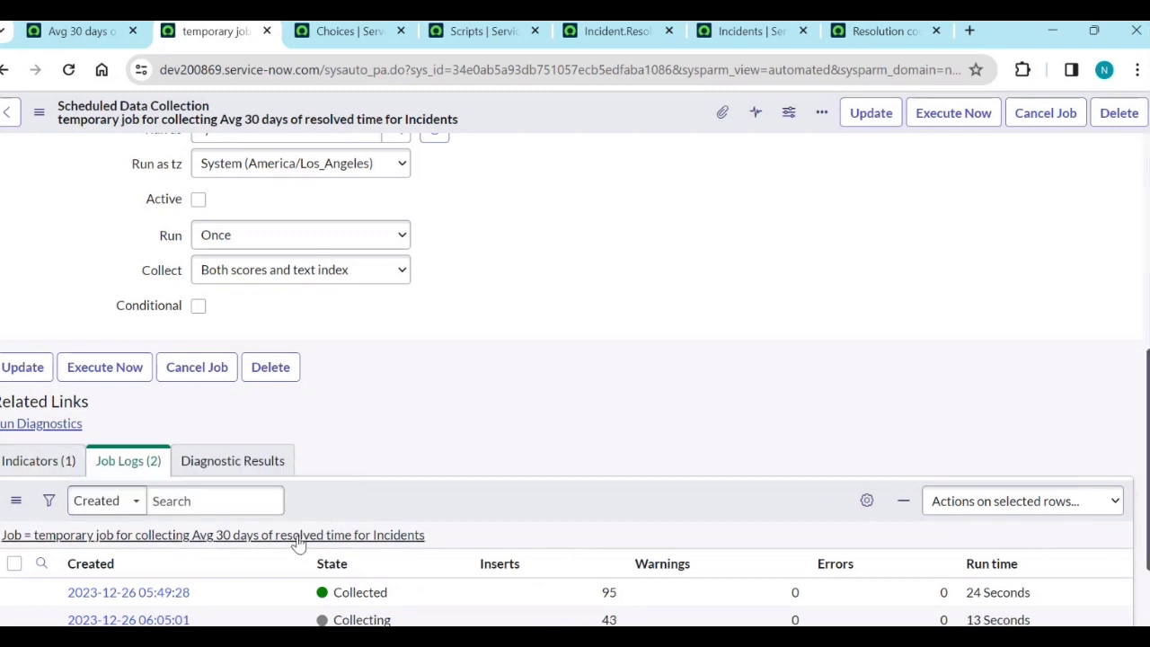
left_click(300, 538)
left_click(300, 537)
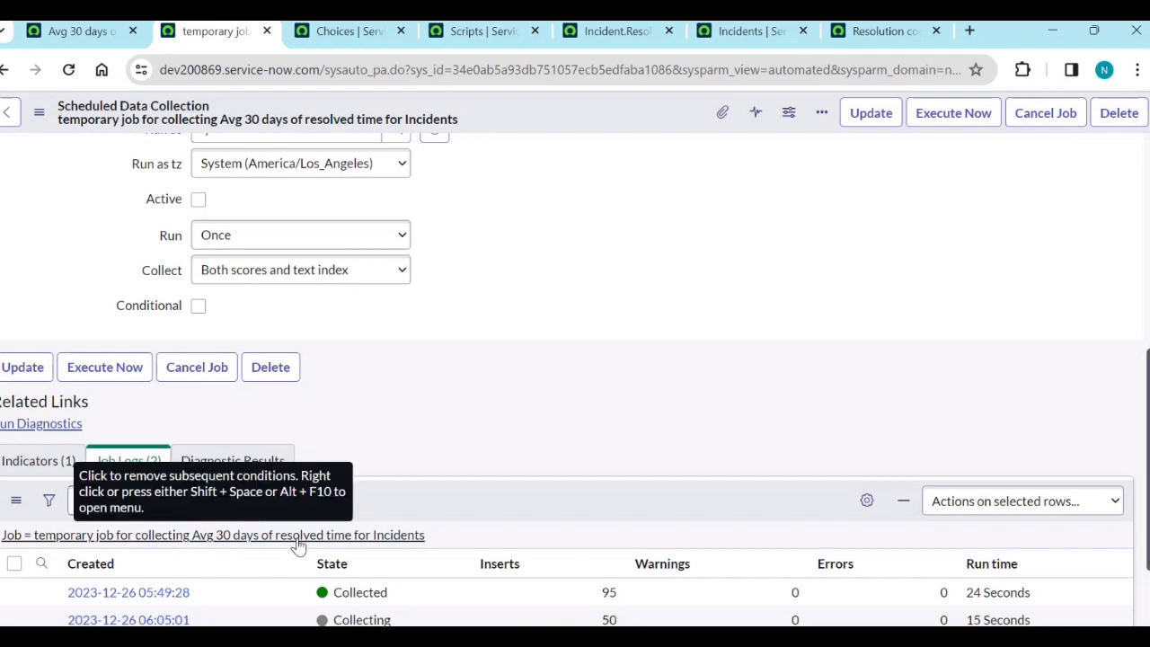
left_click(299, 537)
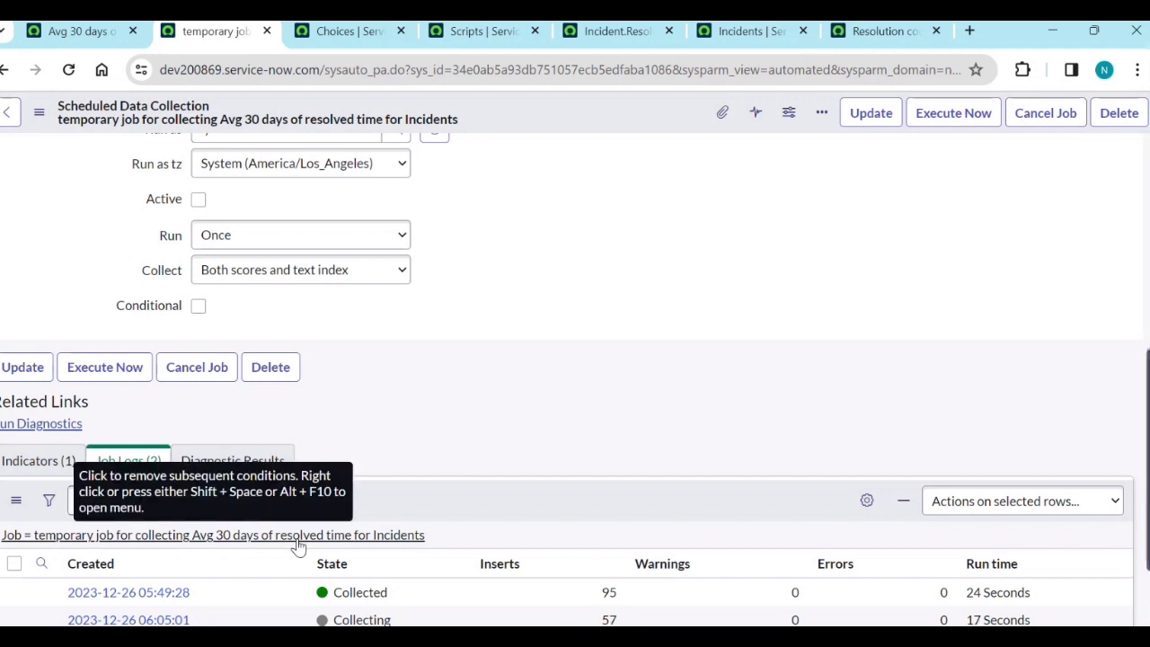
left_click(298, 539)
left_click(297, 539)
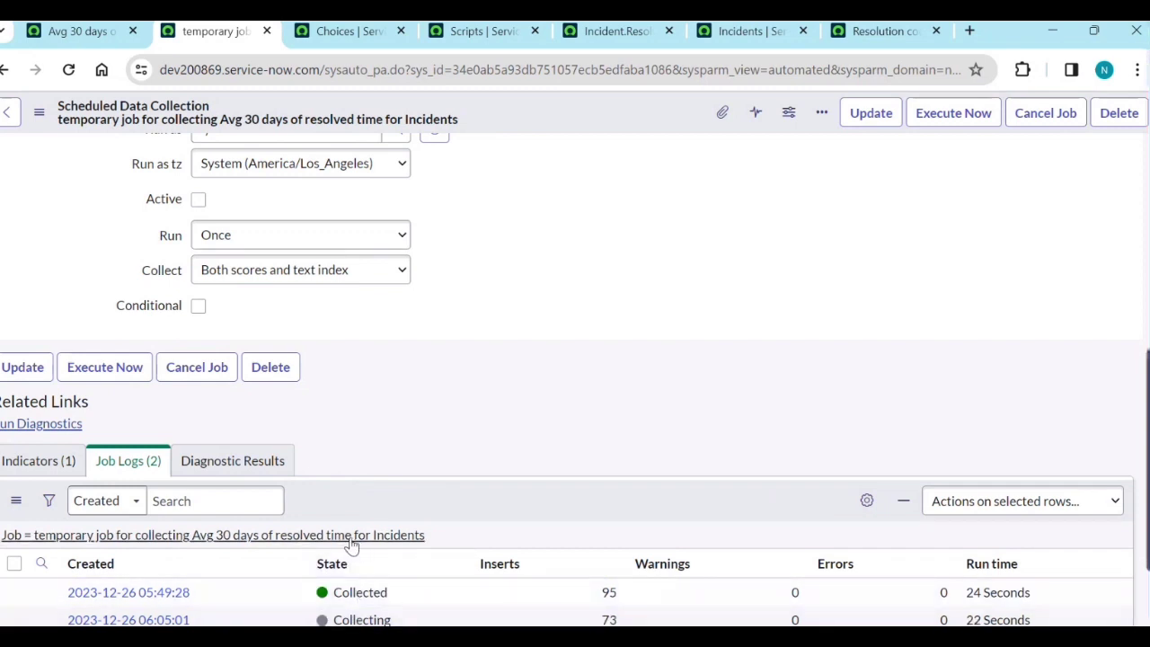
left_click(348, 543)
left_click(346, 542)
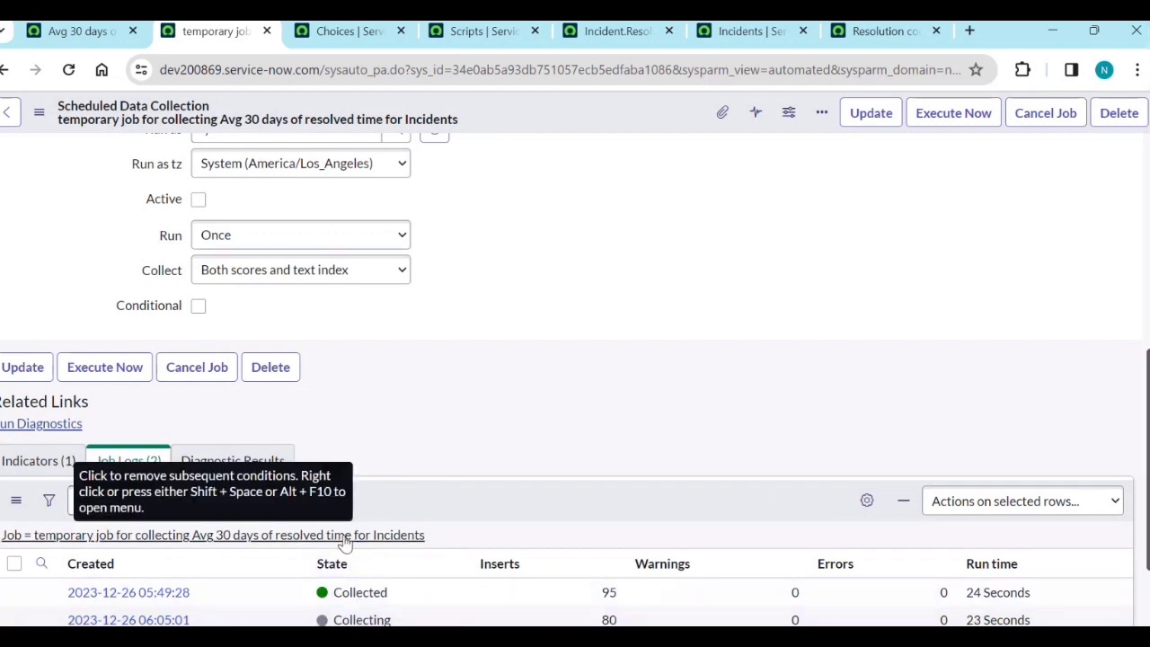
left_click(344, 542)
left_click(345, 541)
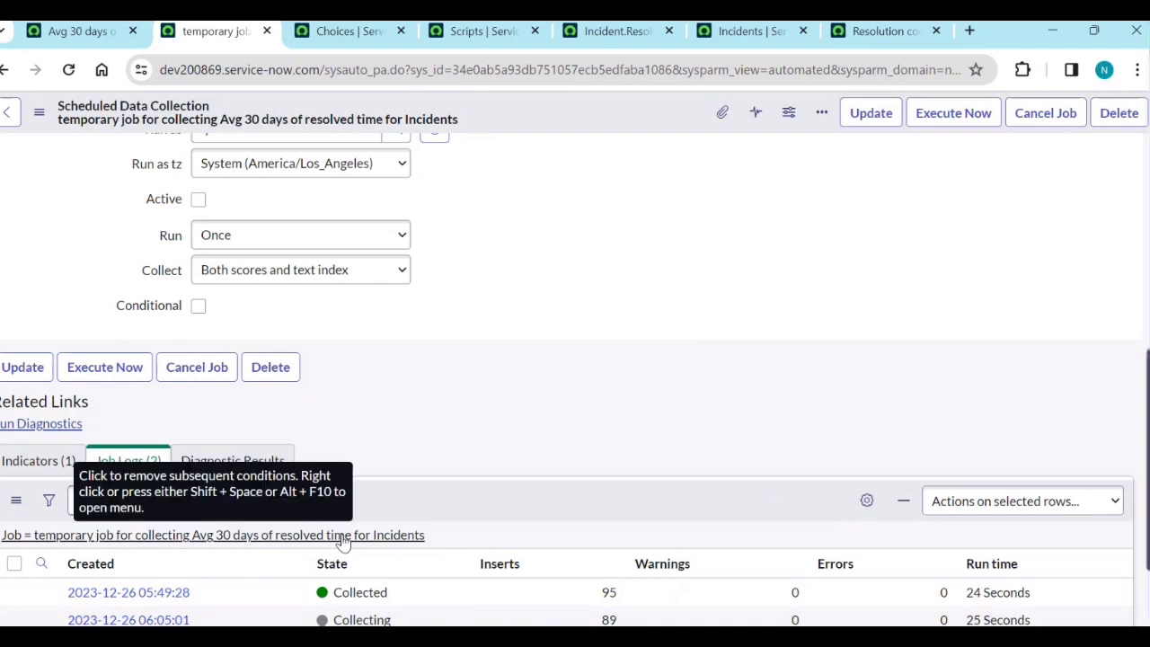
left_click(344, 540)
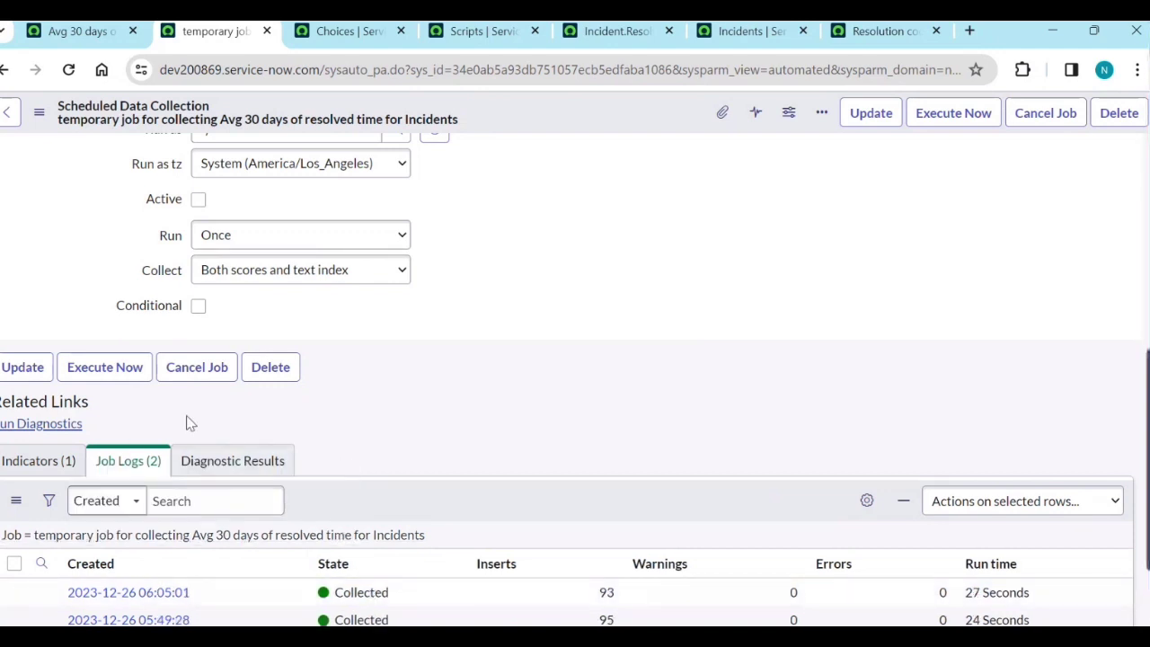
Step: Reopen the indicator in the Analytics Hub, select the October 6 score and review its scores under the Incident.ResolutionCode breakdown
left_click(81, 30)
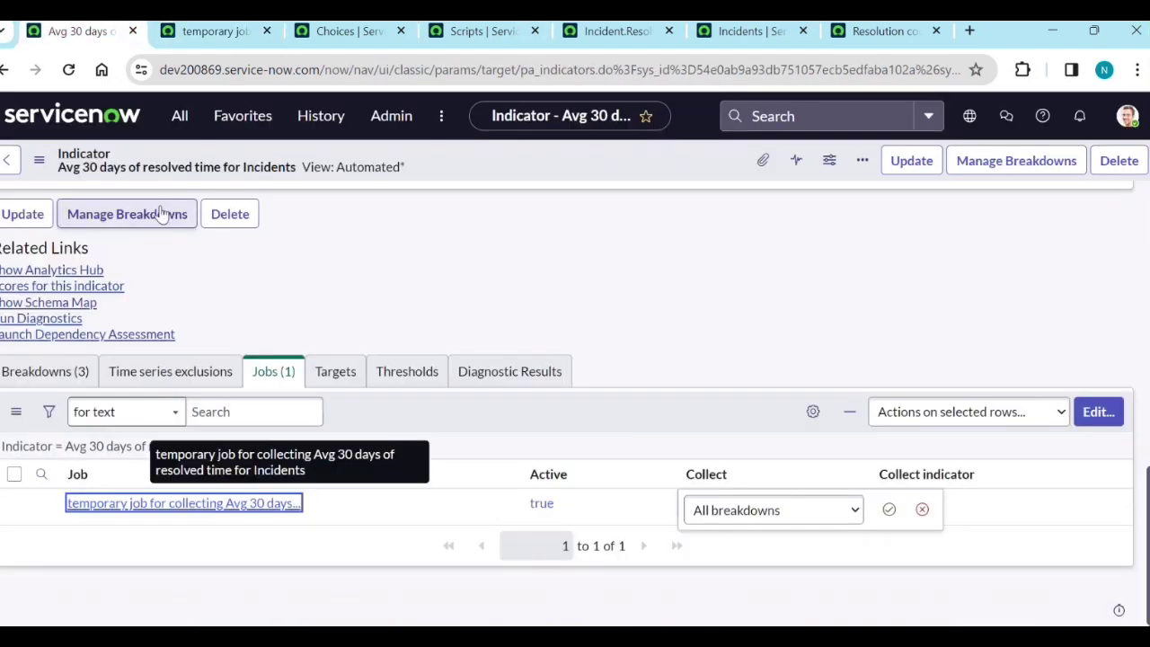
left_click(71, 271)
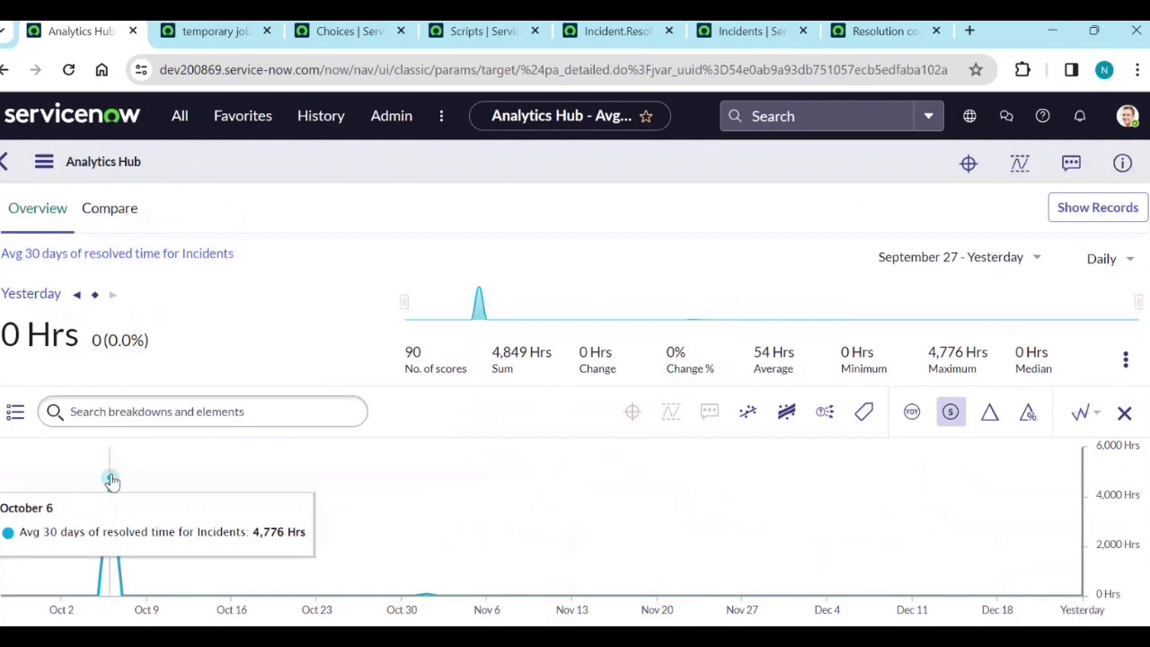
left_click(110, 481)
left_click(15, 412)
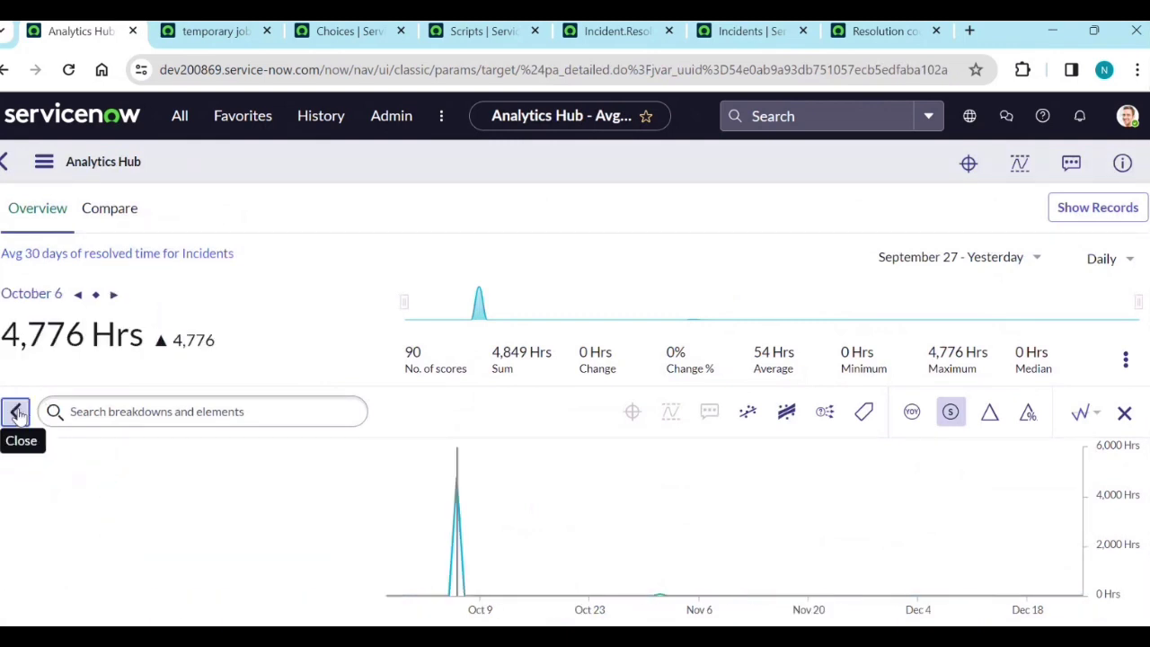
left_click(142, 546)
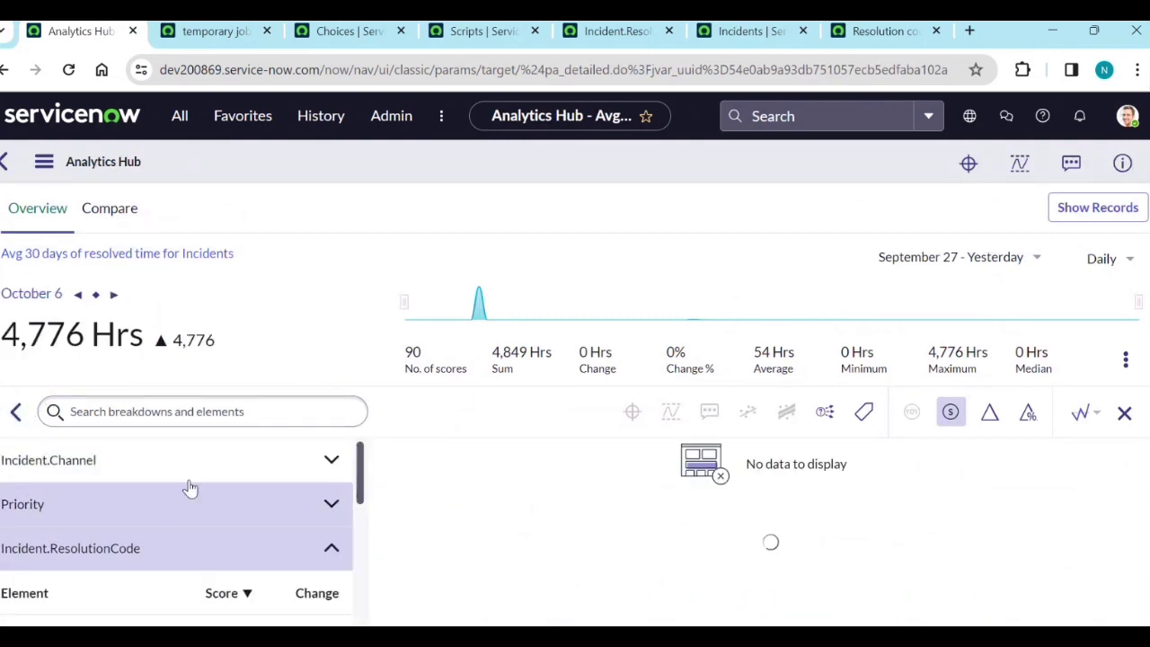
scroll(191, 488, "down", 5)
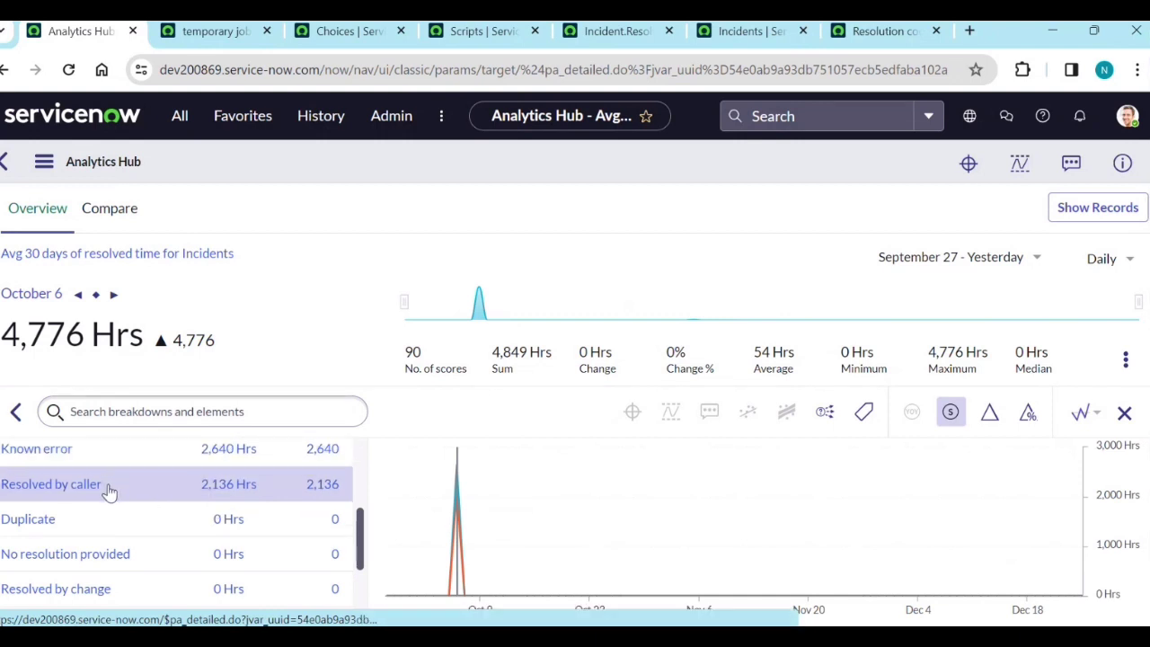
scroll(159, 483, "up", 3)
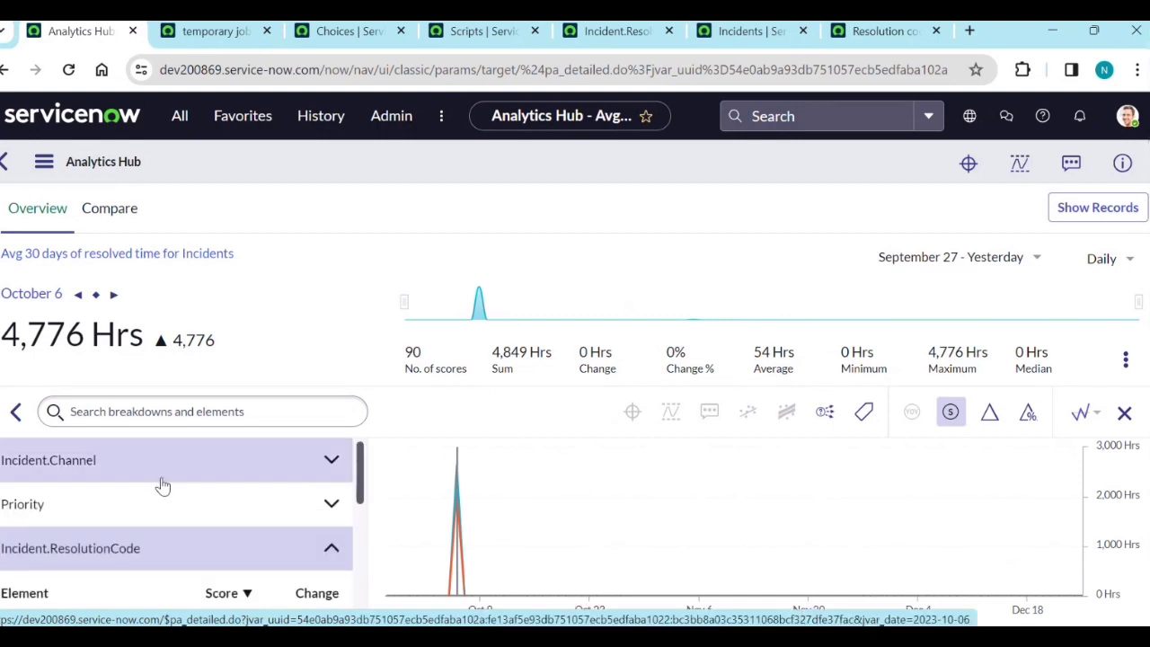
Step: Review the Incident.ResolutionCode element scores, and check the temporary job's collected indicator and its collection and job parameters
scroll(161, 493, "down", 3)
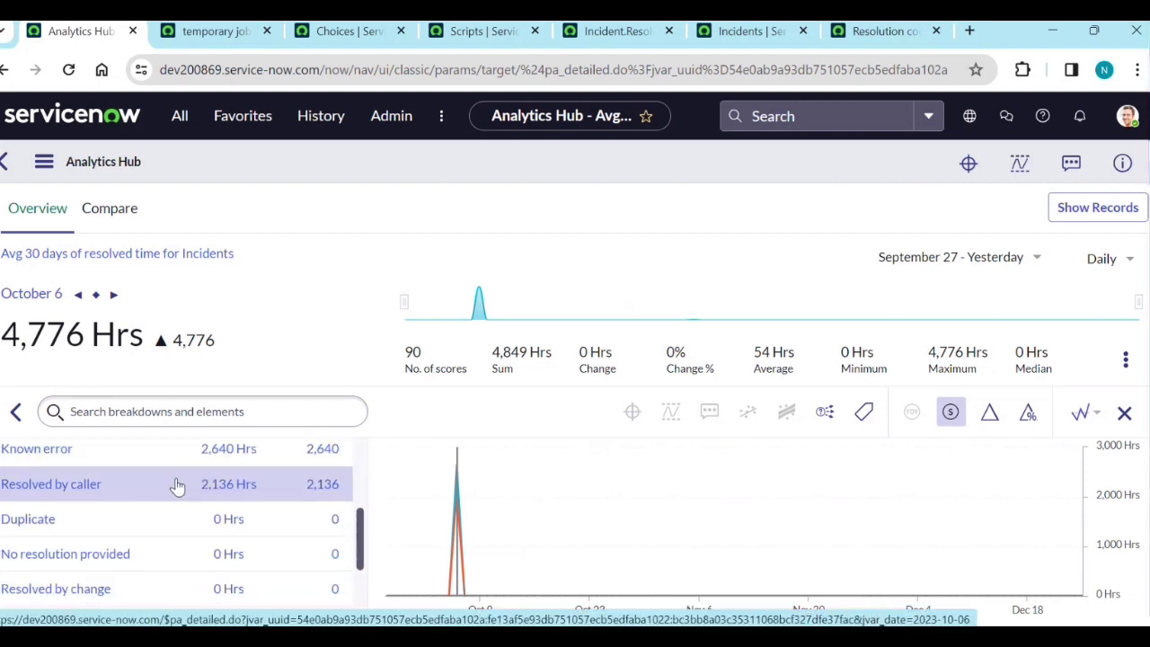
scroll(176, 489, "up", 3)
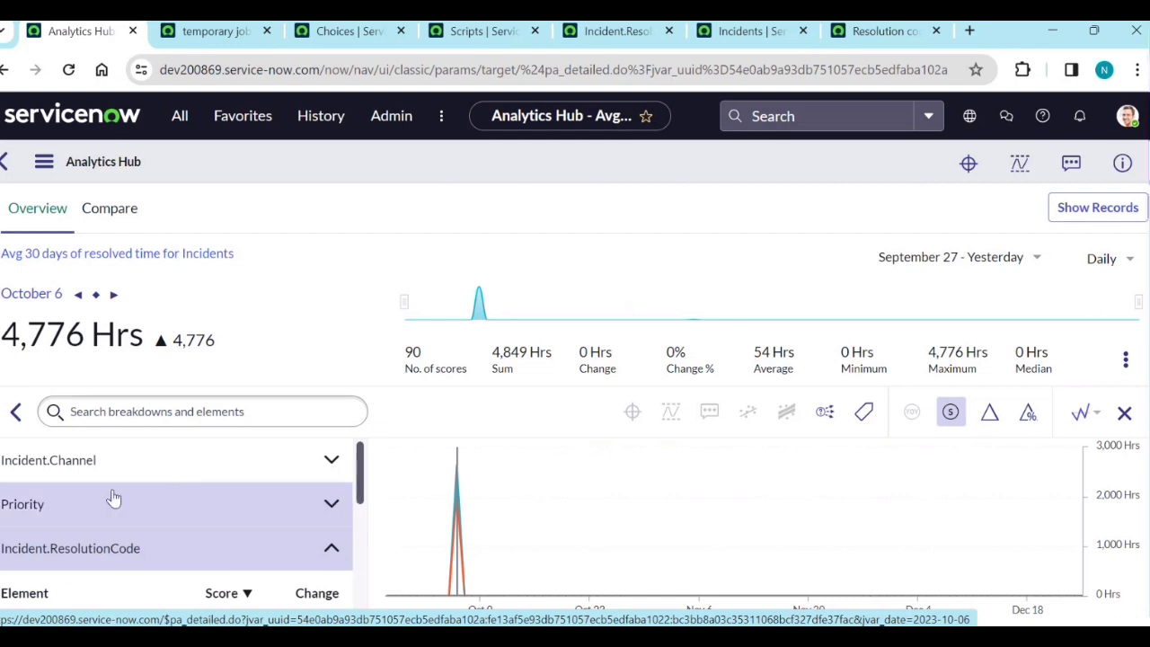
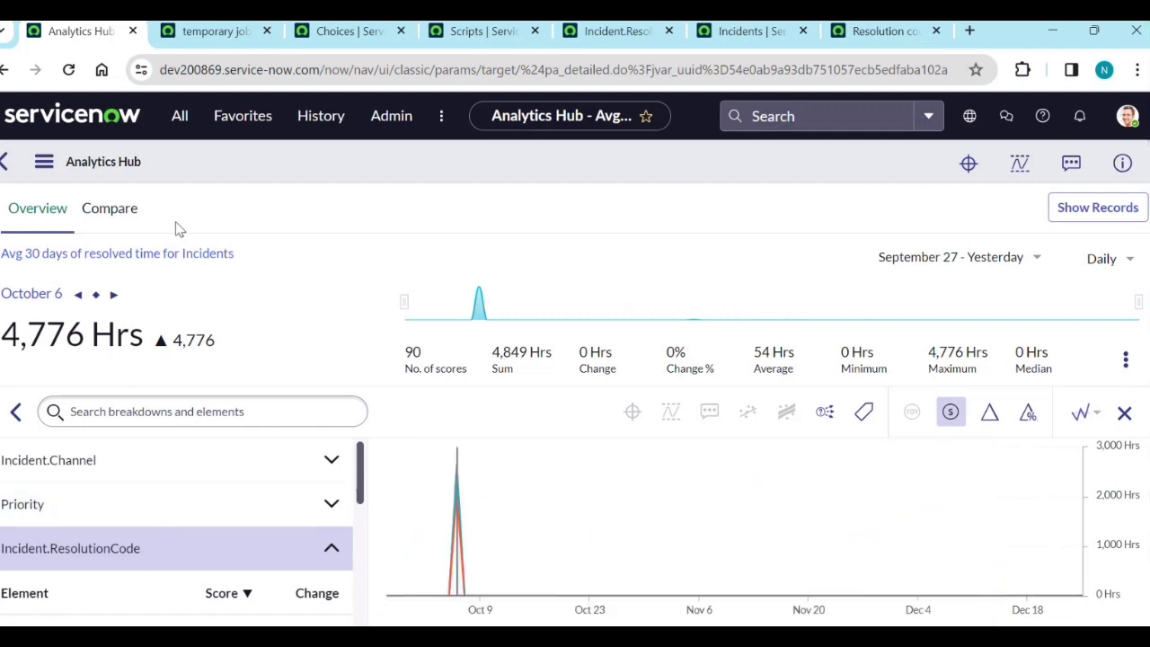
left_click(189, 30)
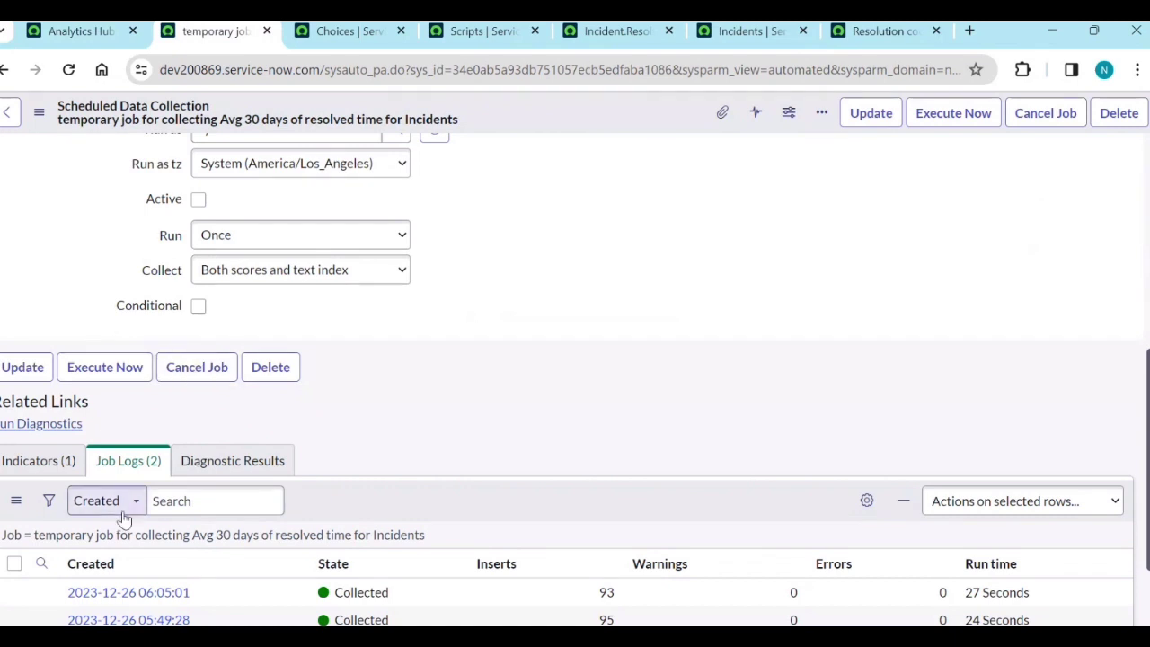
left_click(36, 460)
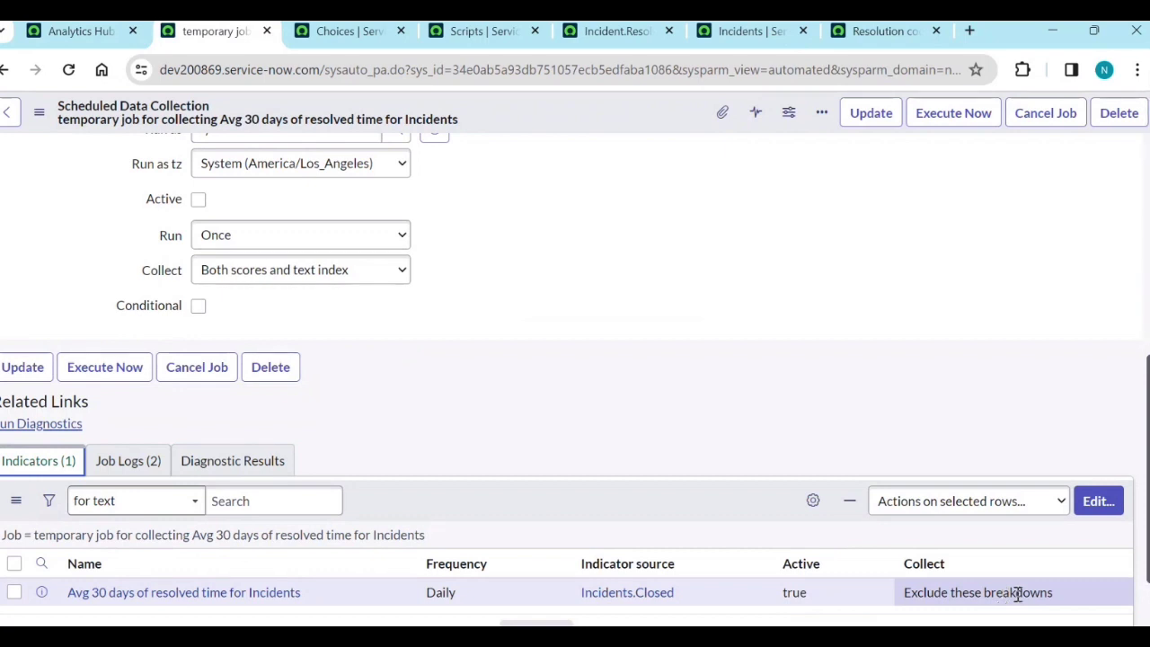
scroll(514, 385, "up", 2)
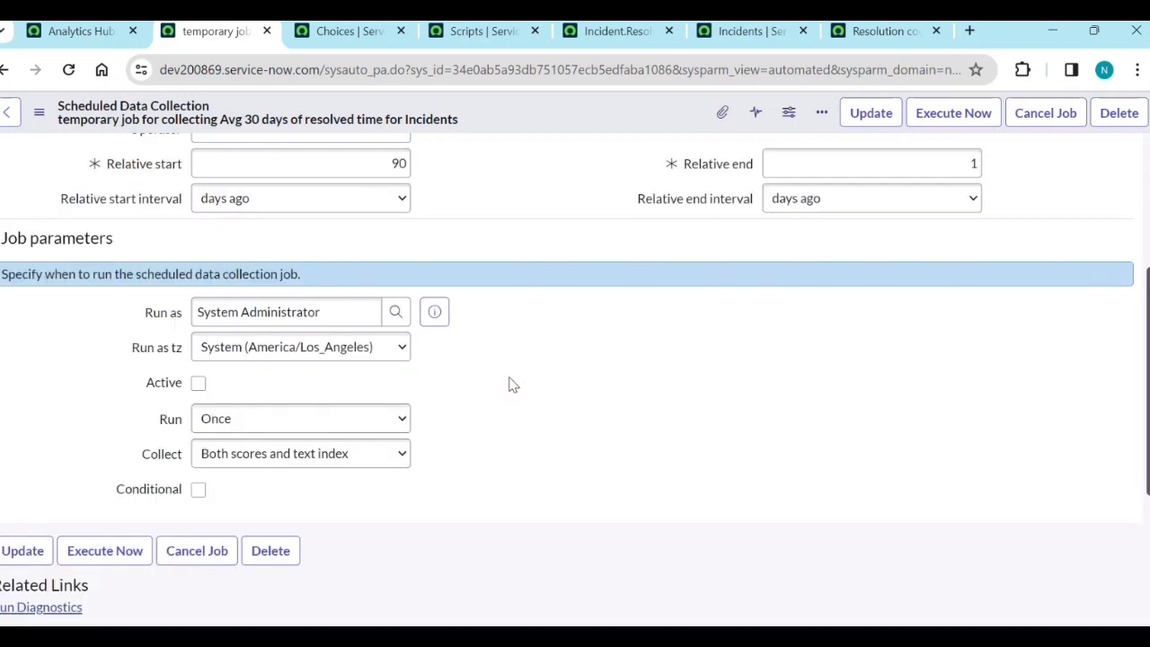
scroll(512, 384, "up", 3)
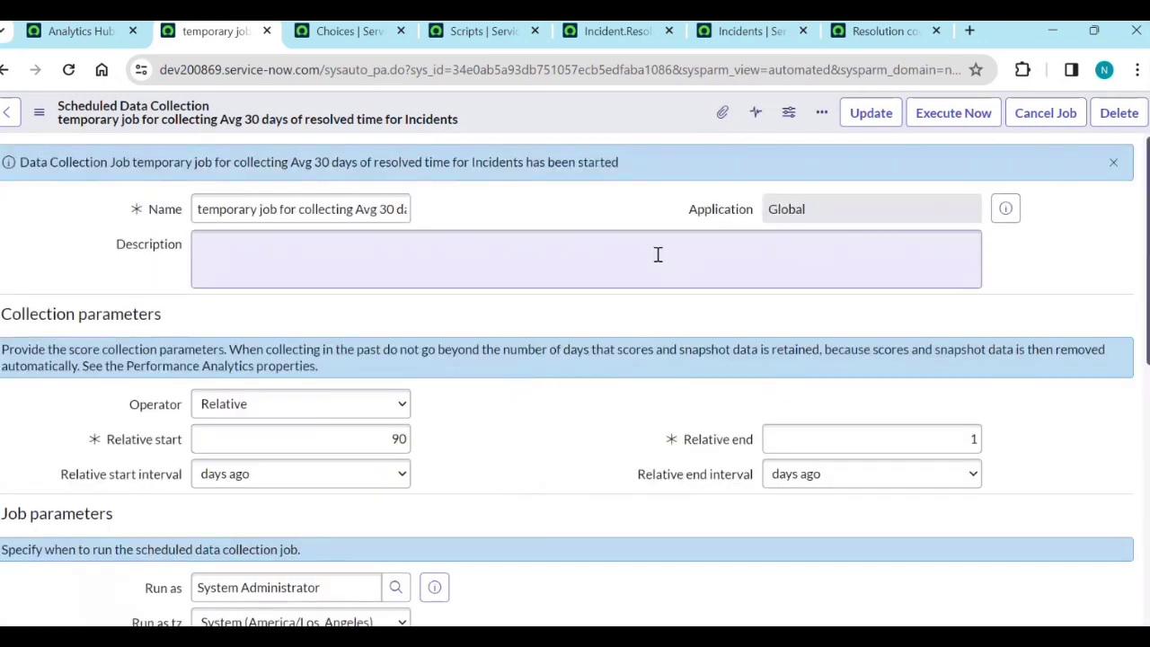
Step: Switch to the Notepad notes, highlight the average resolved time requirement and its breakdown line, and return to the Analytics Hub
left_click(121, 31)
key("alt+Tab")
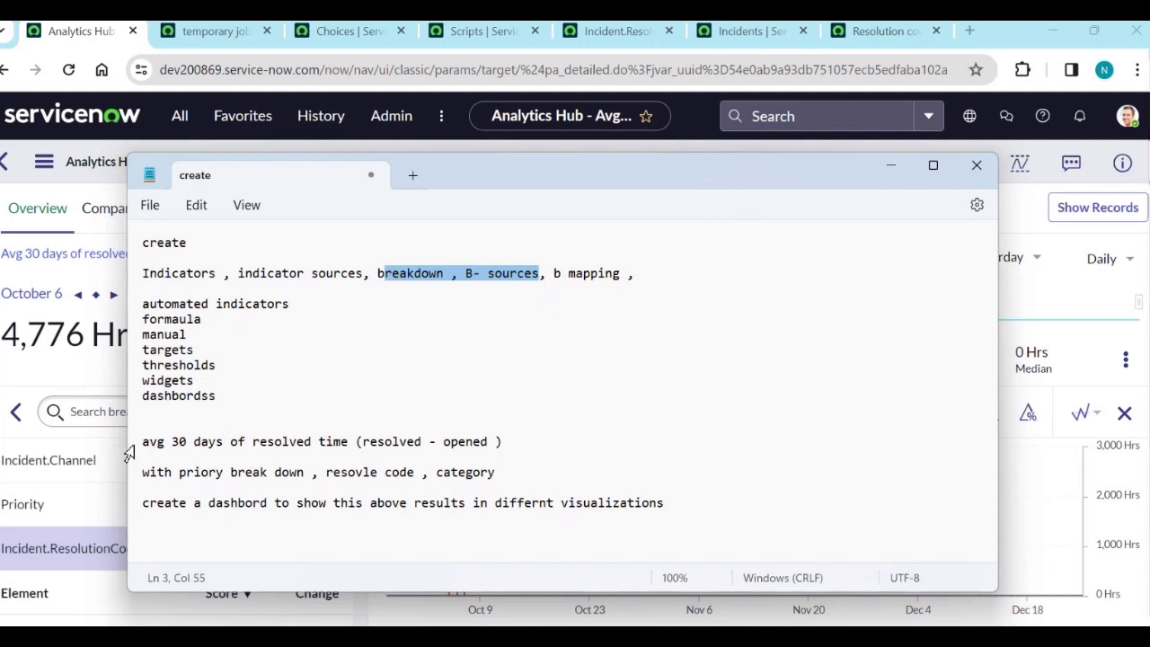
left_click_drag(142, 442, 493, 447)
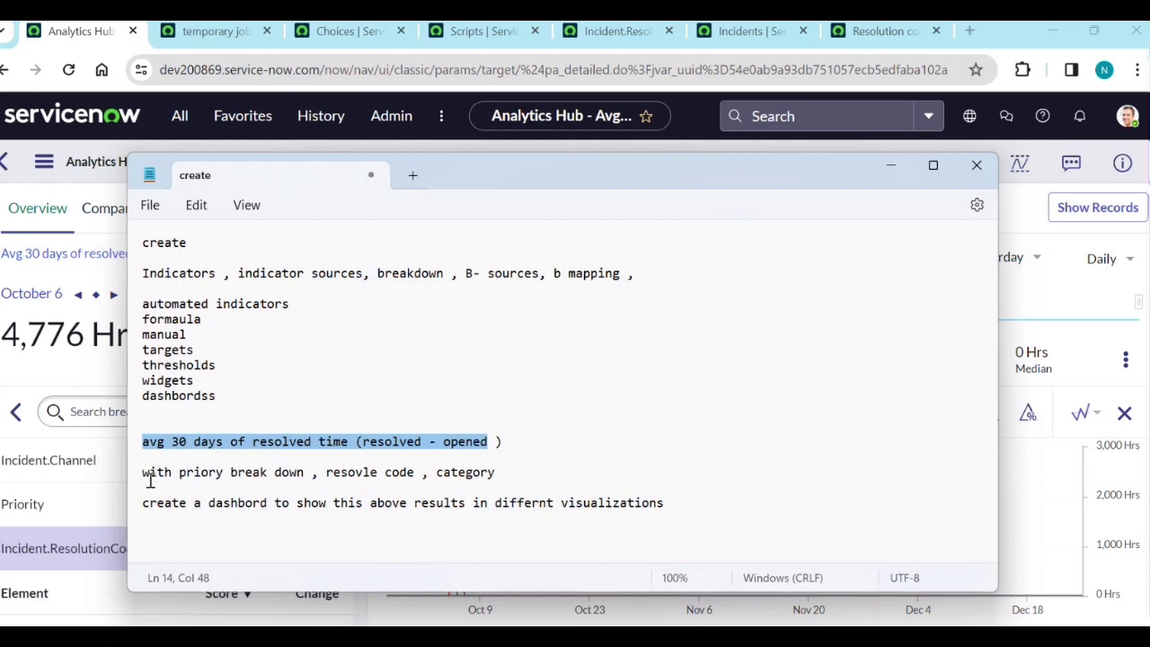
left_click_drag(146, 476, 502, 487)
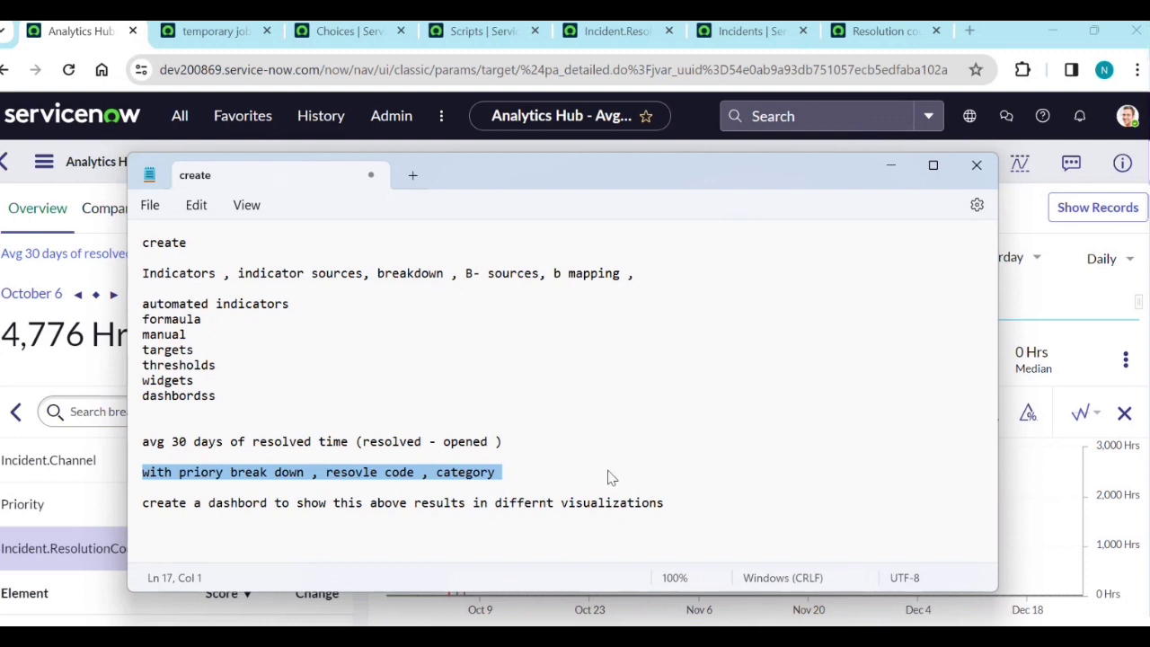
left_click(900, 167)
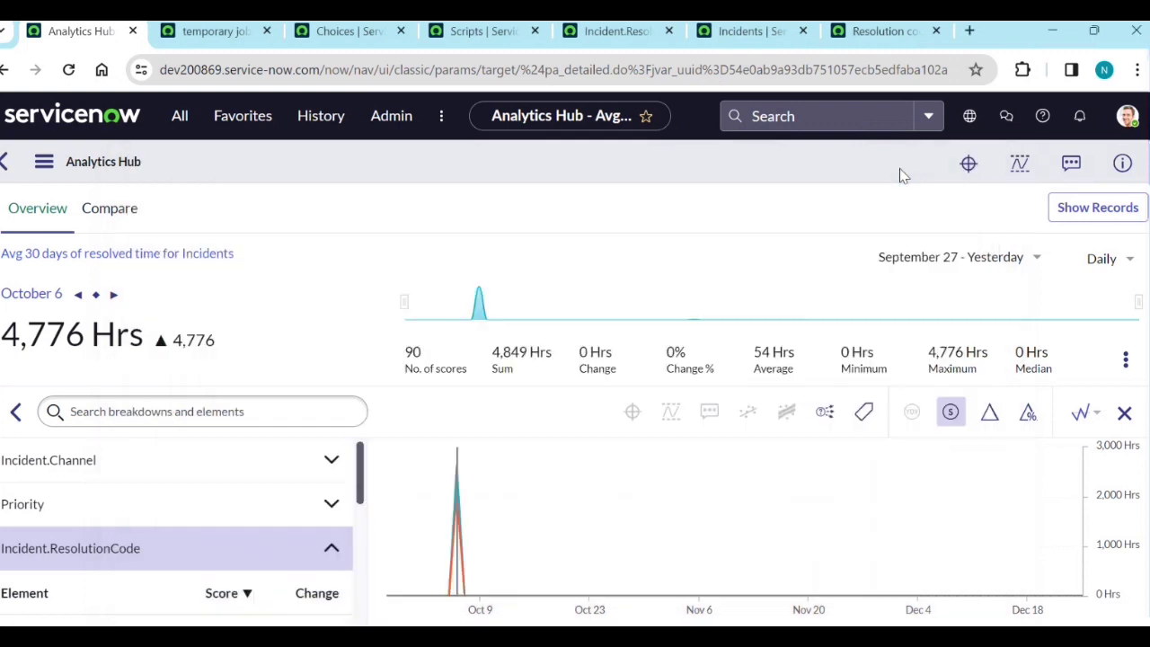
Step: Go to the dashboards overview from the favorites and open the Incident Overview dashboard
left_click(94, 130)
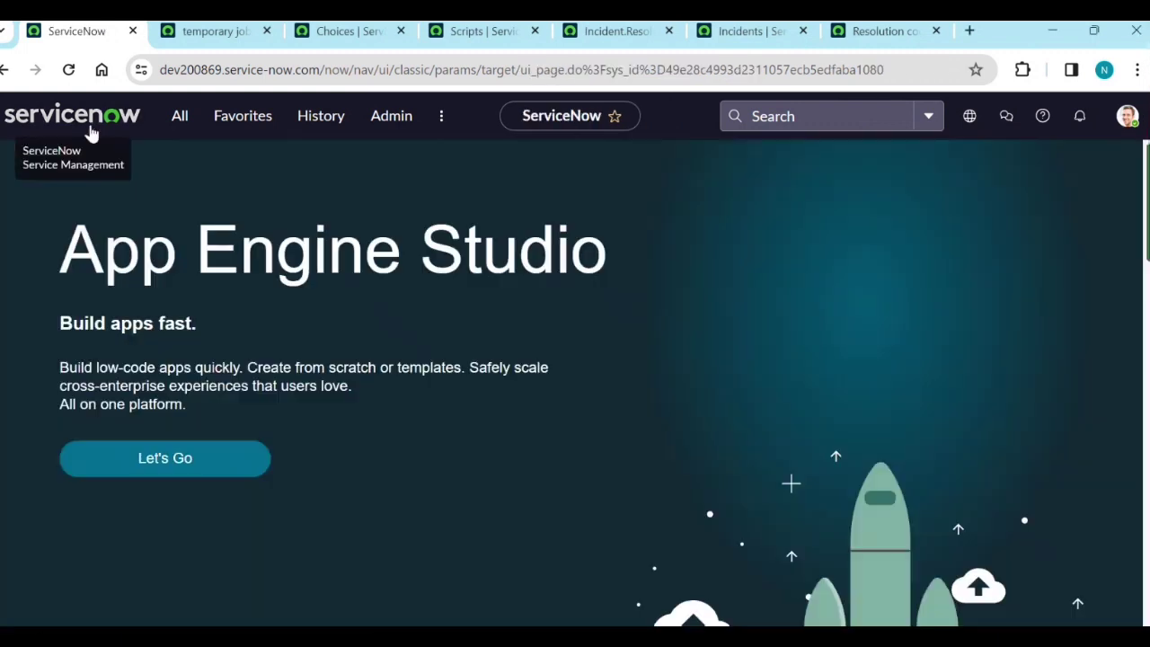
left_click(217, 128)
scroll(238, 367, "down", 1)
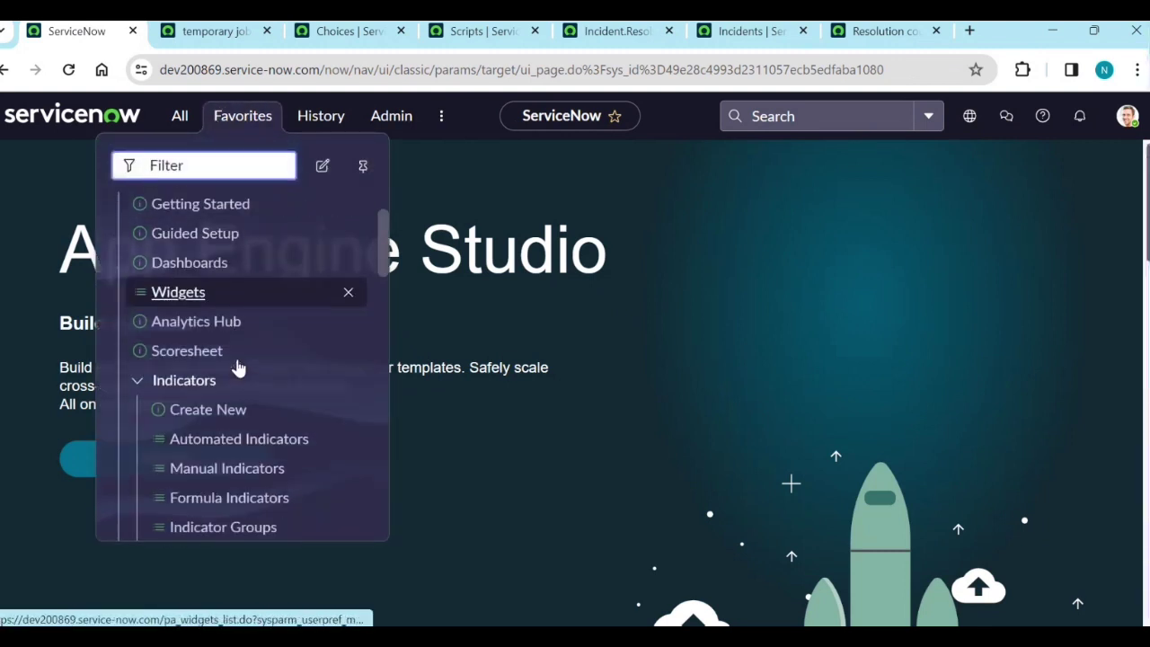
scroll(239, 377, "down", 1)
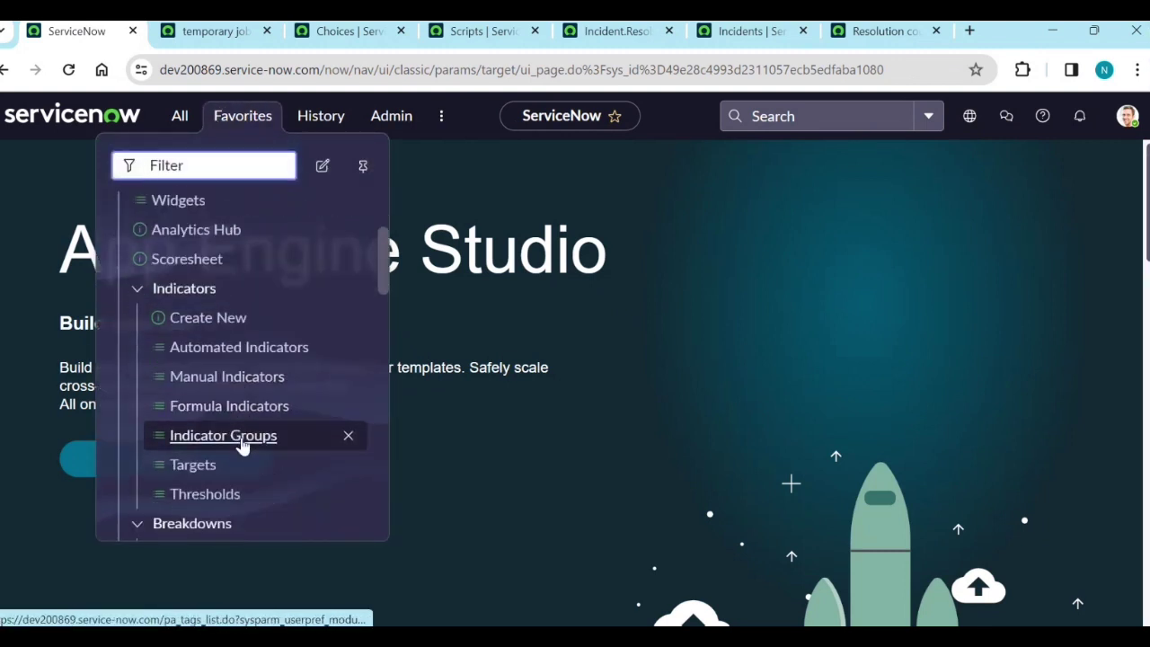
scroll(240, 444, "down", 2)
scroll(228, 352, "up", 3)
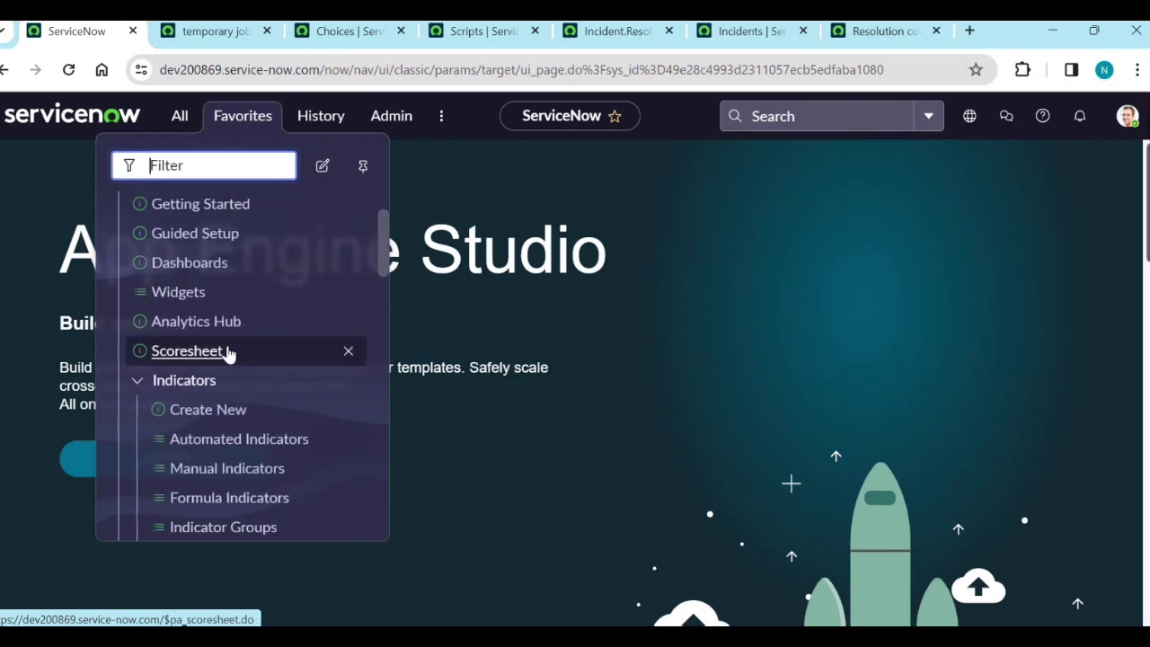
left_click(203, 263)
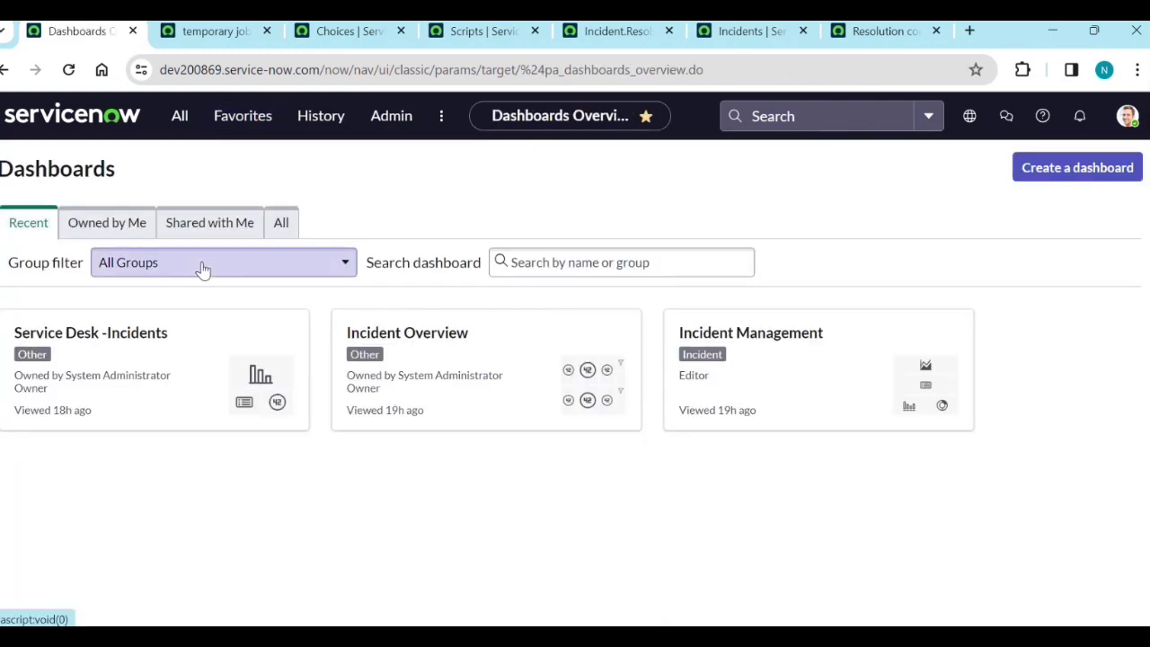
left_click(423, 334)
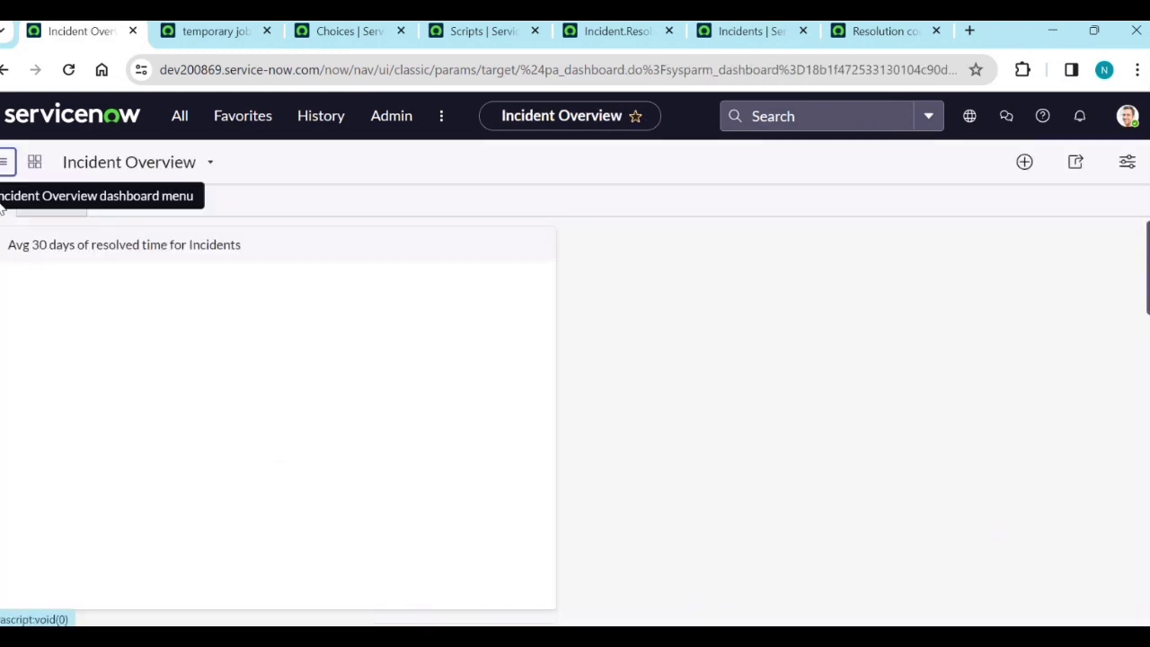
Step: Examine the resolved-time widgets on the dashboard: latest score, Incident.Channel and Priority scorecards, and the time series chart's data points
scroll(220, 432, "down", 3)
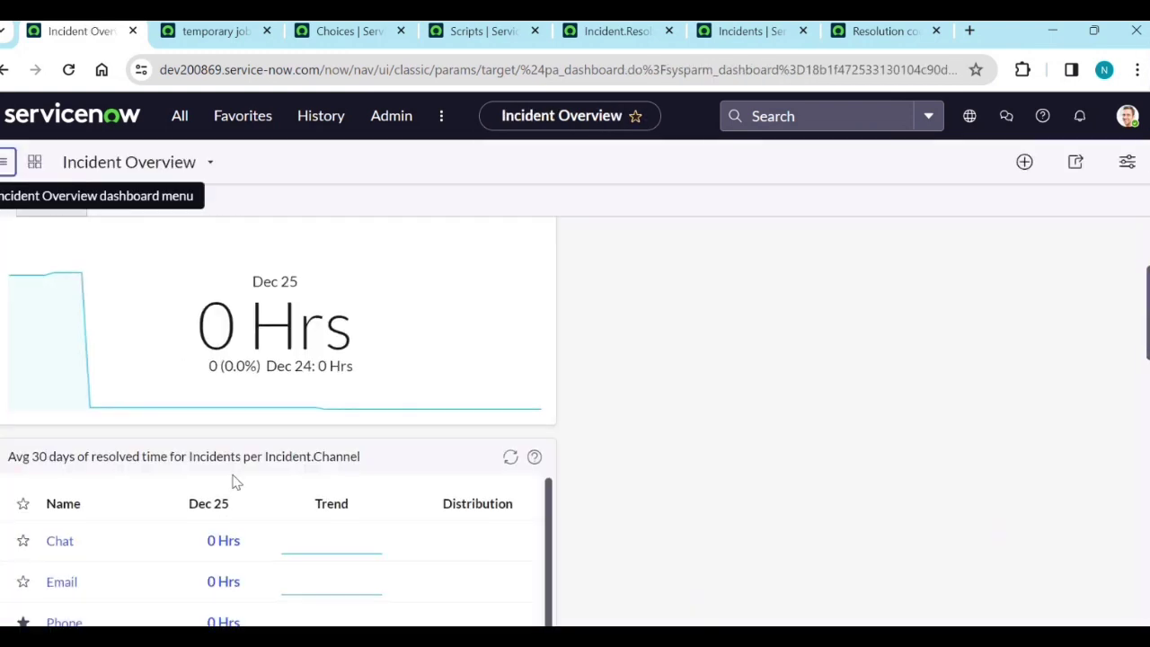
scroll(236, 593, "down", 2)
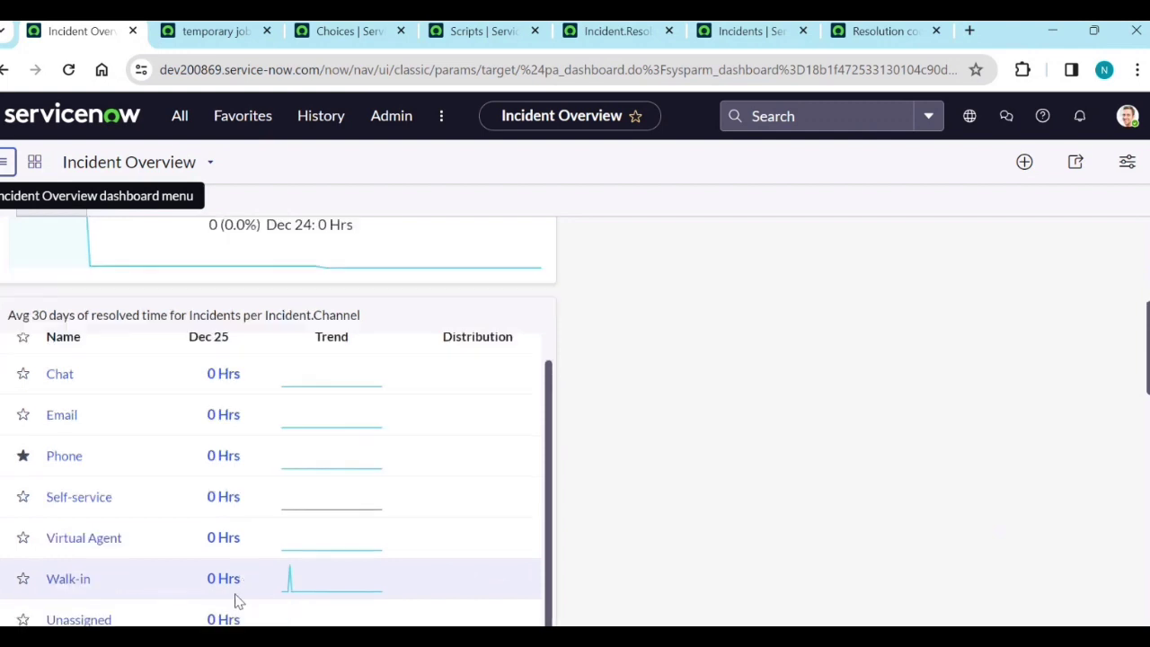
scroll(360, 570, "down", 3)
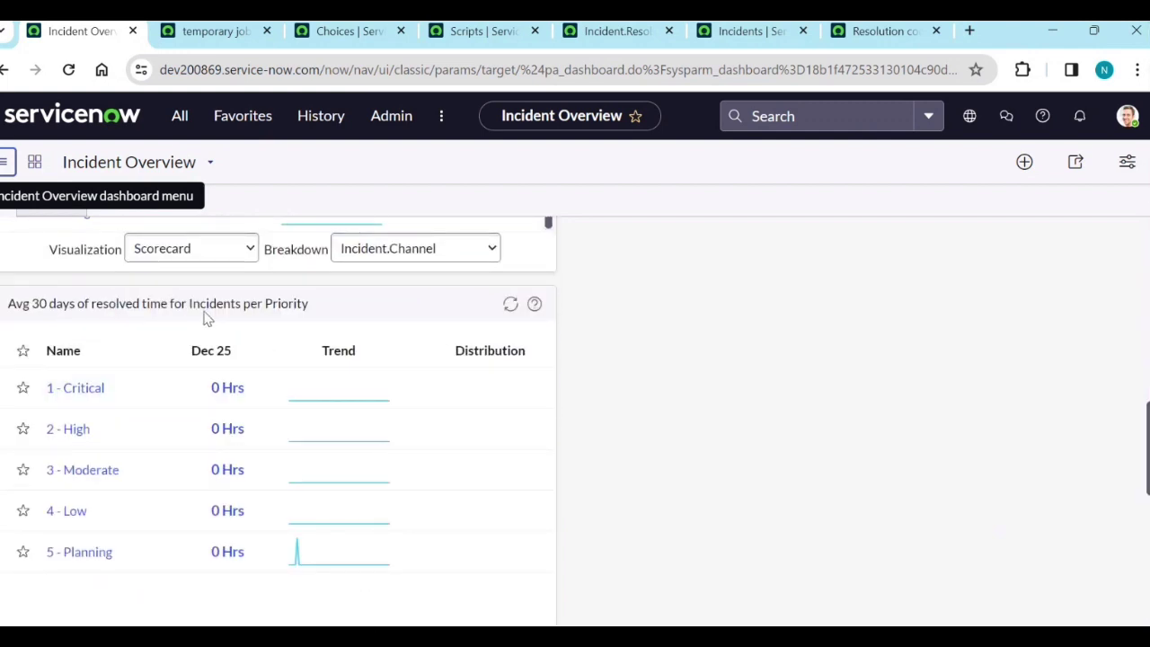
scroll(224, 490, "down", 3)
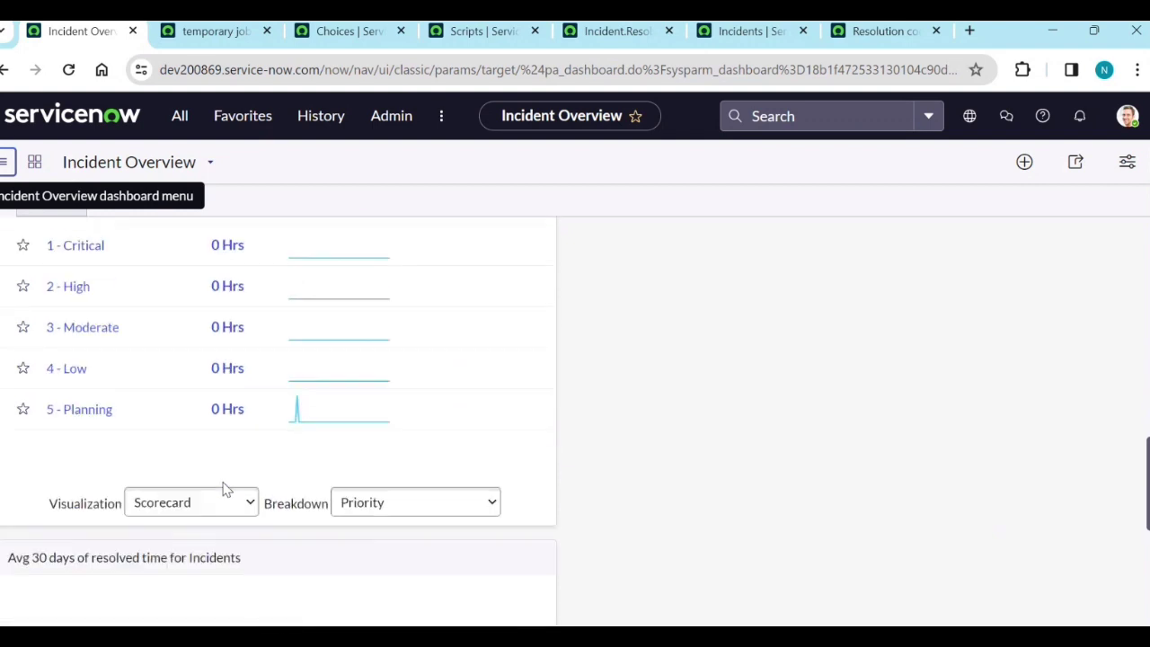
scroll(225, 485, "down", 1)
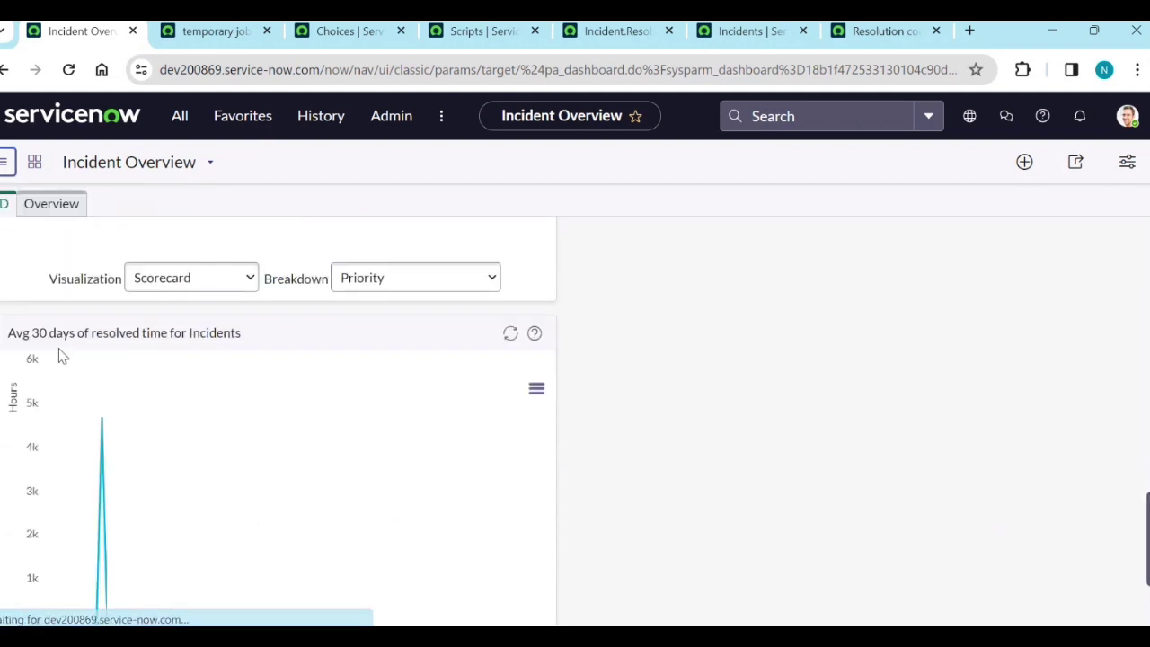
scroll(194, 377, "down", 1)
scroll(194, 396, "down", 1)
mouse_move(101, 341)
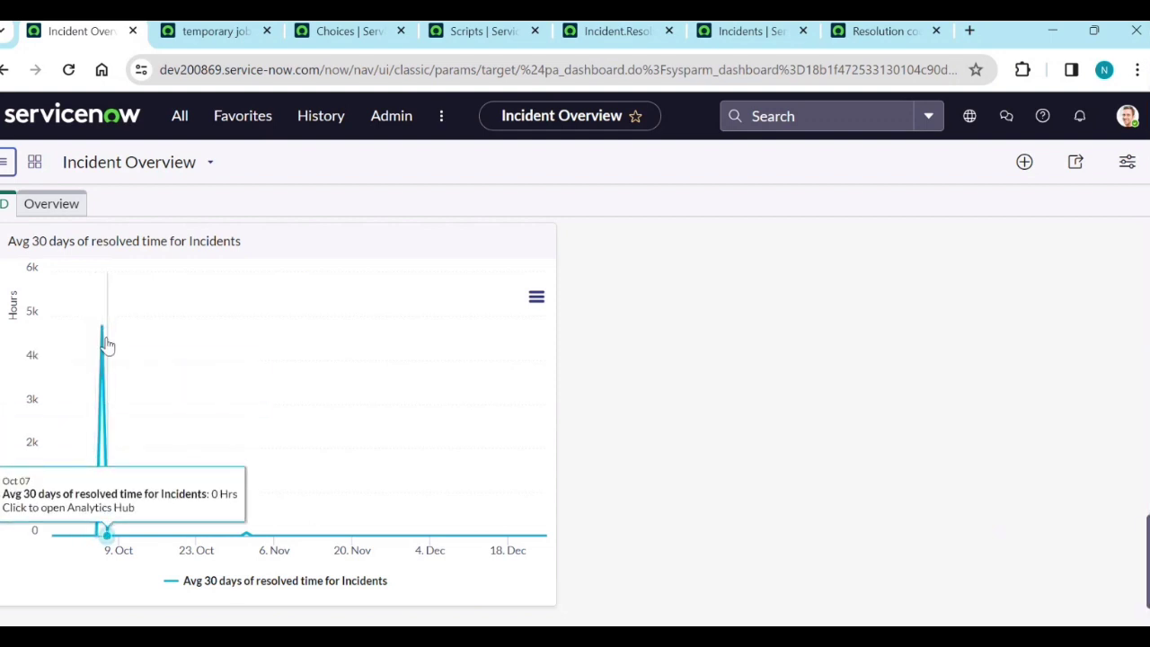
mouse_move(265, 458)
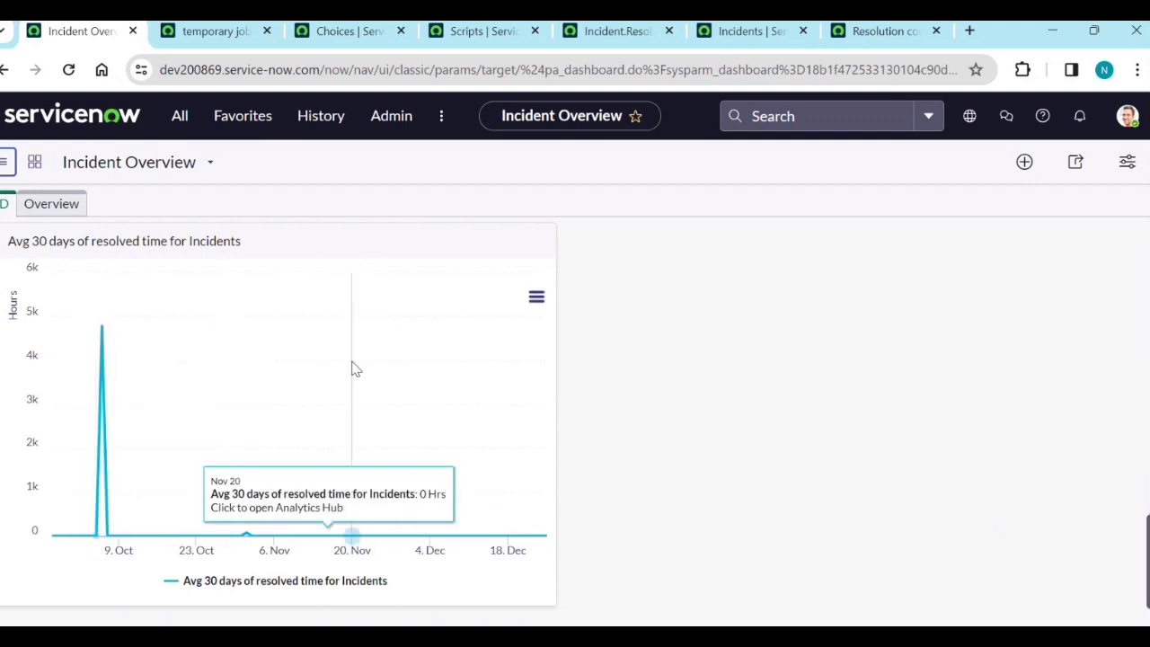
scroll(353, 368, "up", 4)
scroll(353, 368, "up", 5)
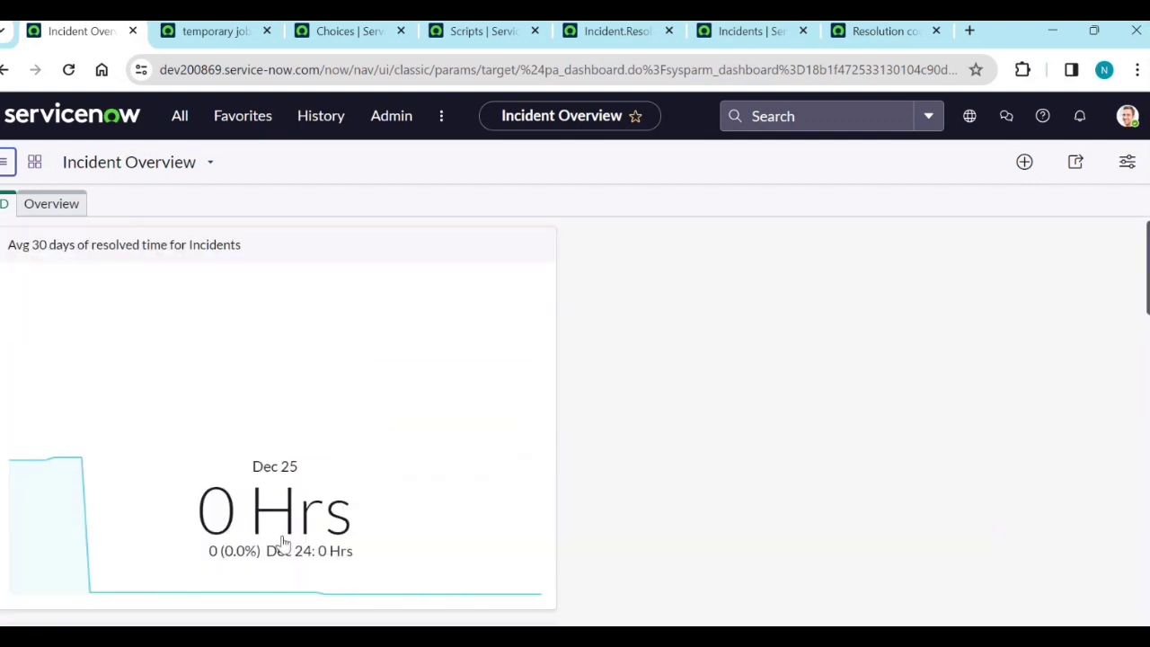
Step: Open the latest-score widget's indicator in the Analytics Hub and inspect the score points along its 30d running AVG chart
scroll(236, 504, "down", 2)
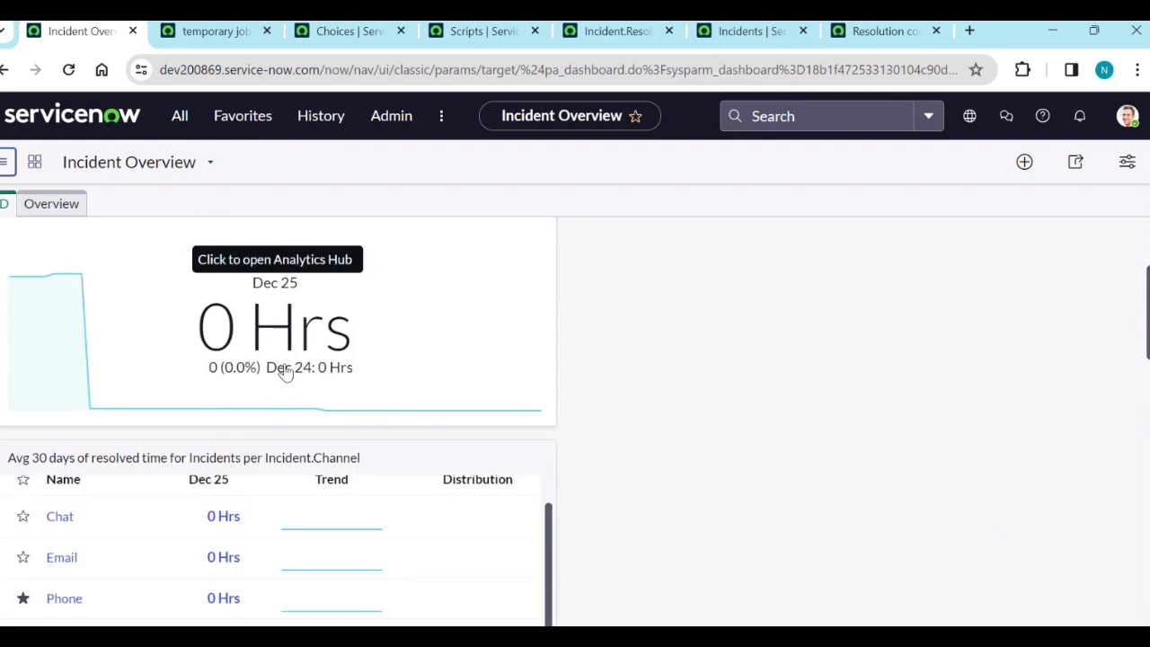
scroll(282, 398, "up", 1)
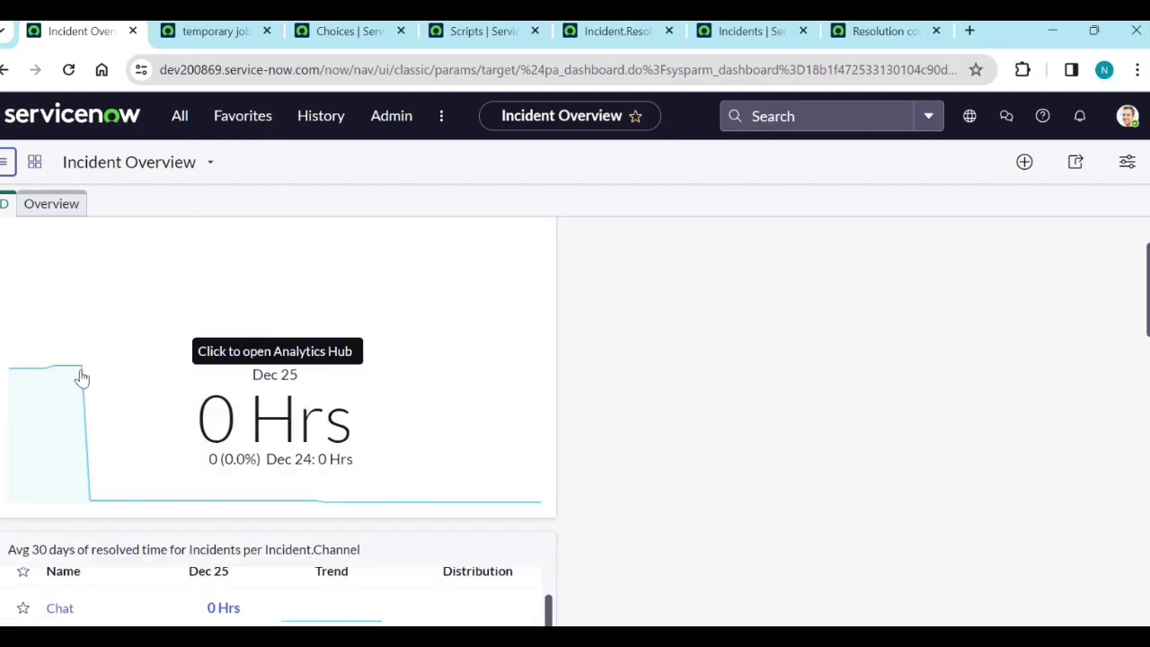
left_click(84, 376)
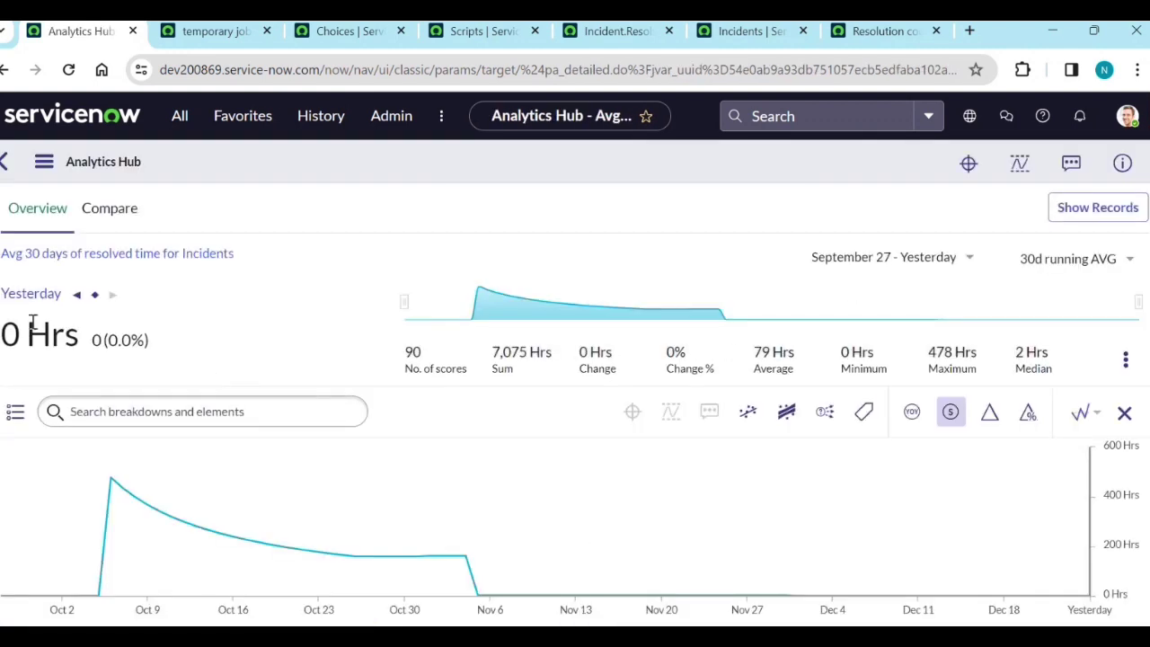
mouse_move(1052, 589)
mouse_move(1089, 593)
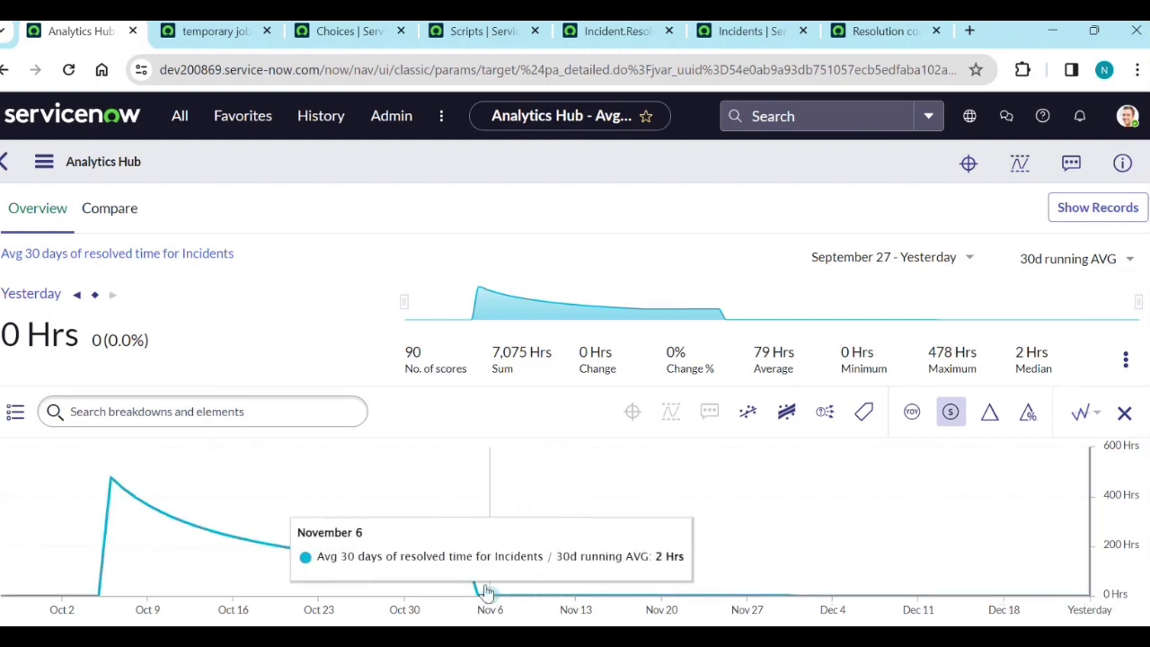
Step: Return to the dashboards overview and reopen the Incident Overview dashboard
left_click(54, 126)
left_click(249, 121)
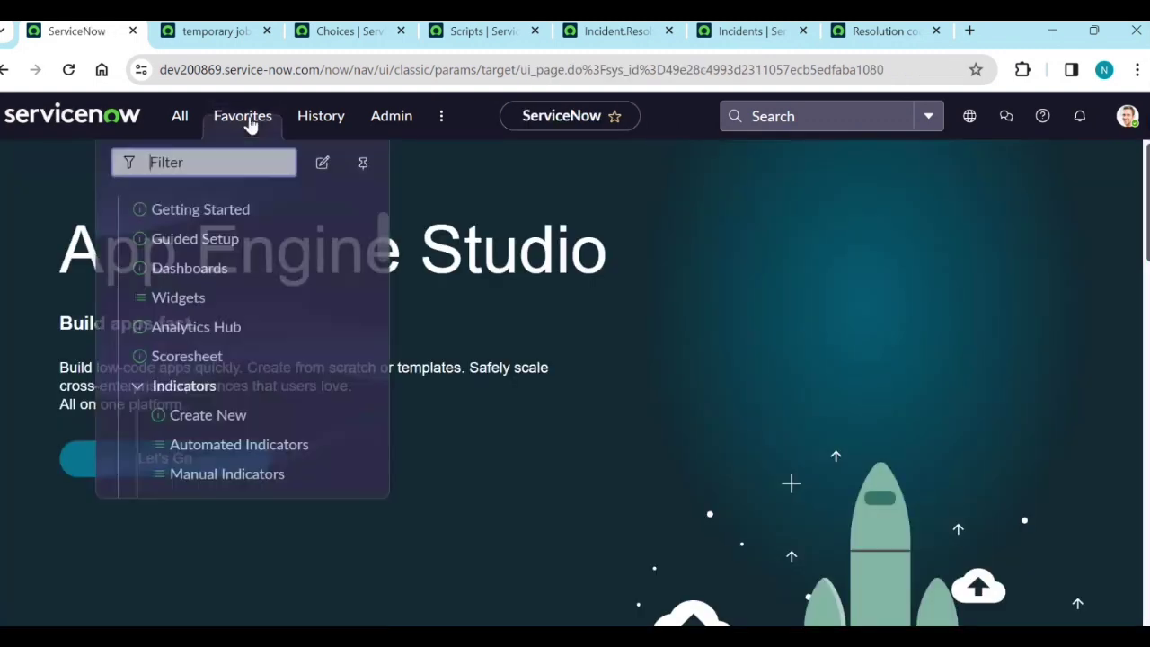
left_click(208, 272)
left_click(449, 347)
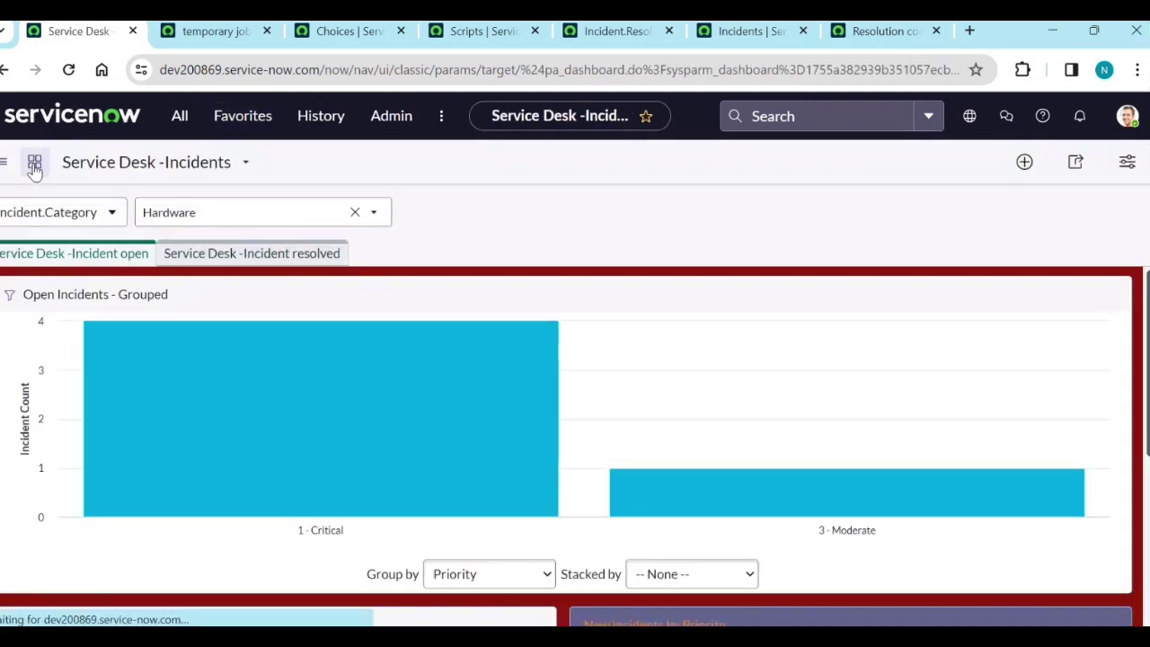
left_click(34, 167)
left_click(464, 394)
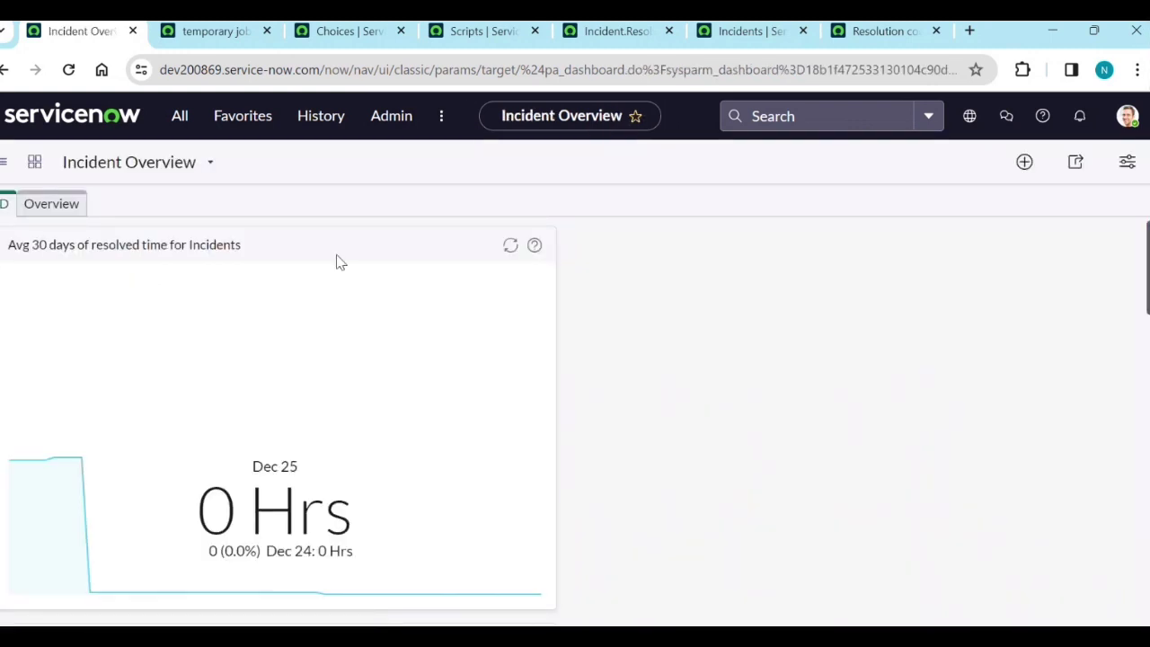
Step: Put the dashboard in widget editing mode, open the latest-score widget's configuration record and select the text in its Time series field
left_click(1023, 168)
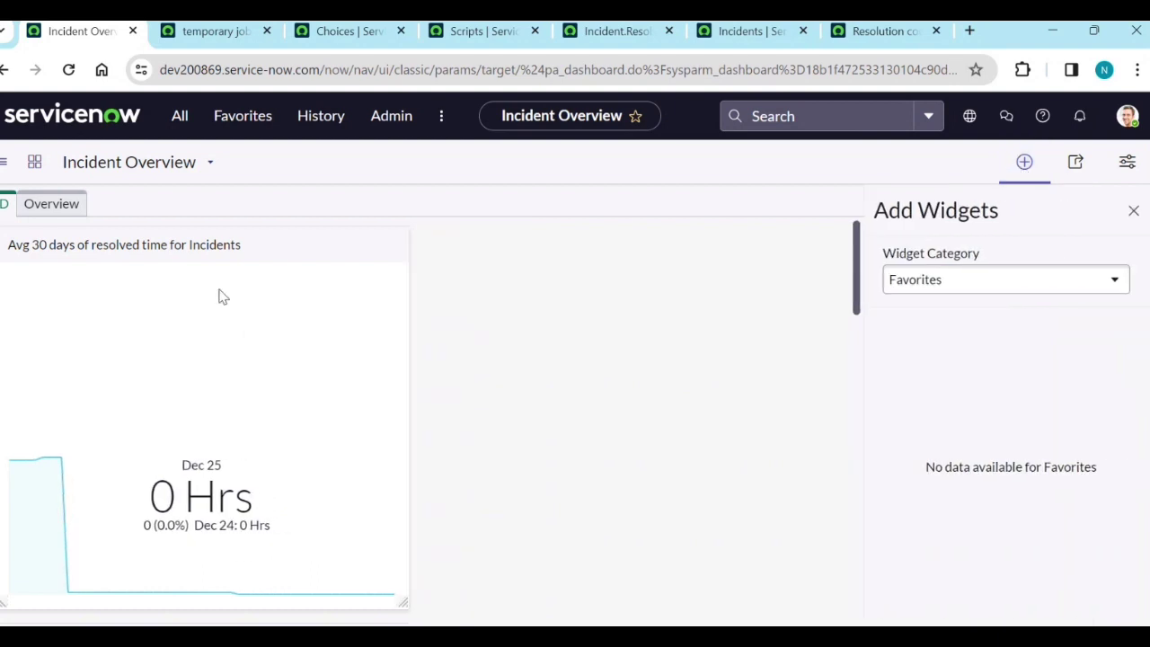
left_click(293, 246)
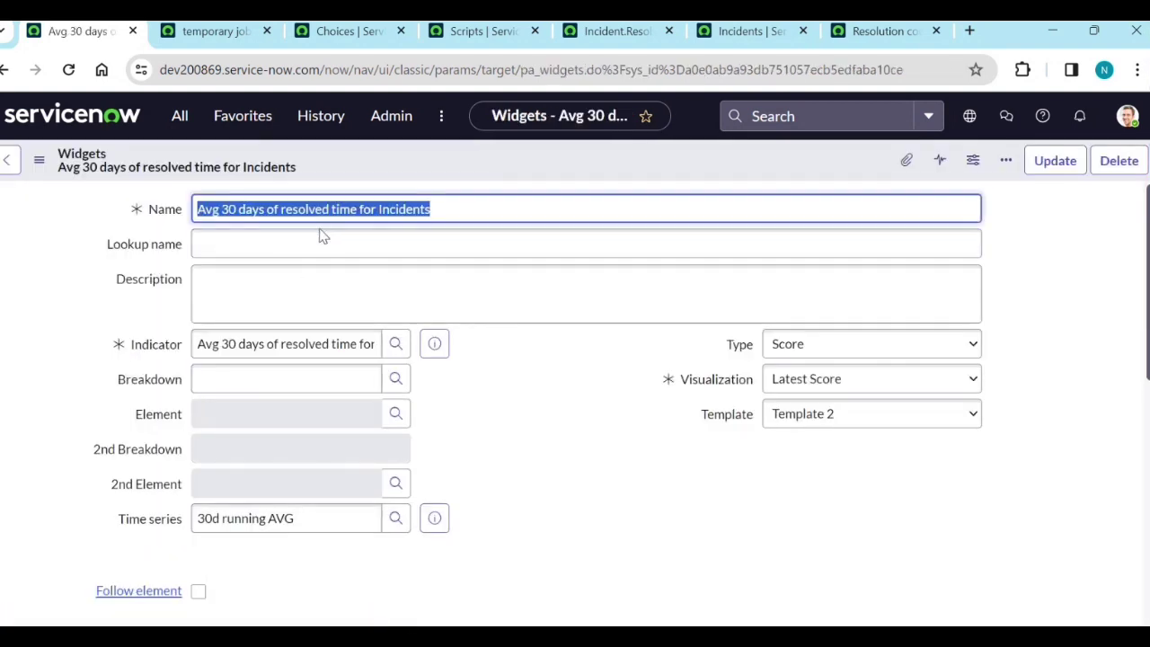
triple_click(352, 521)
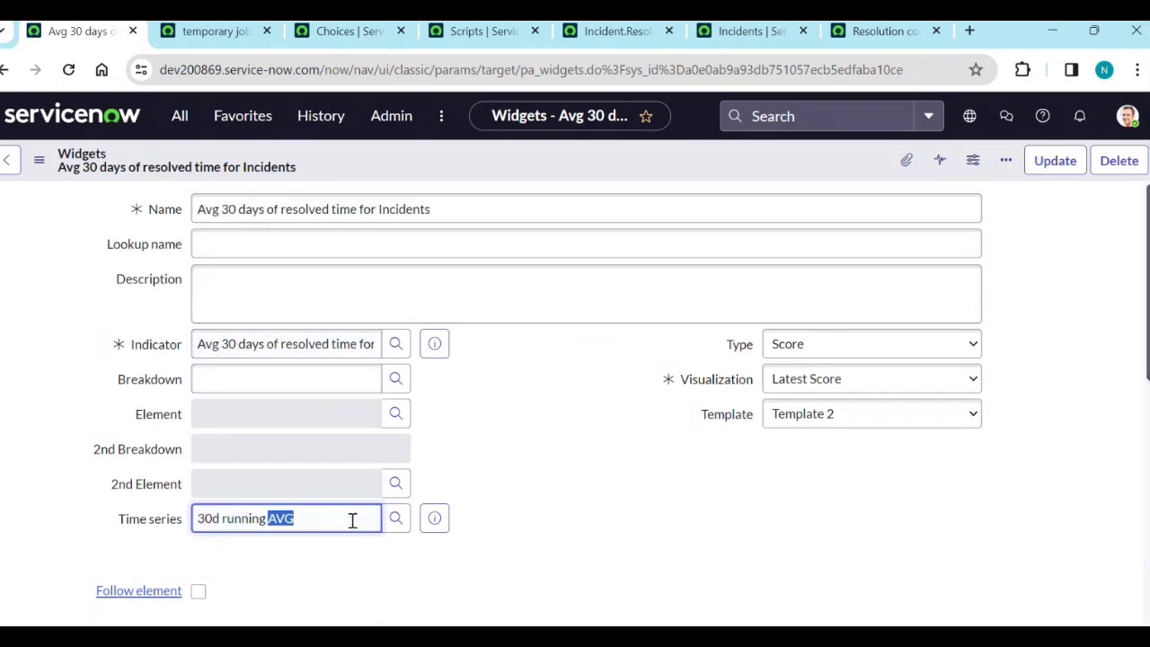
Step: Set the latest-score widget's time series to 365d running AVG and save the widget record
left_click(402, 527)
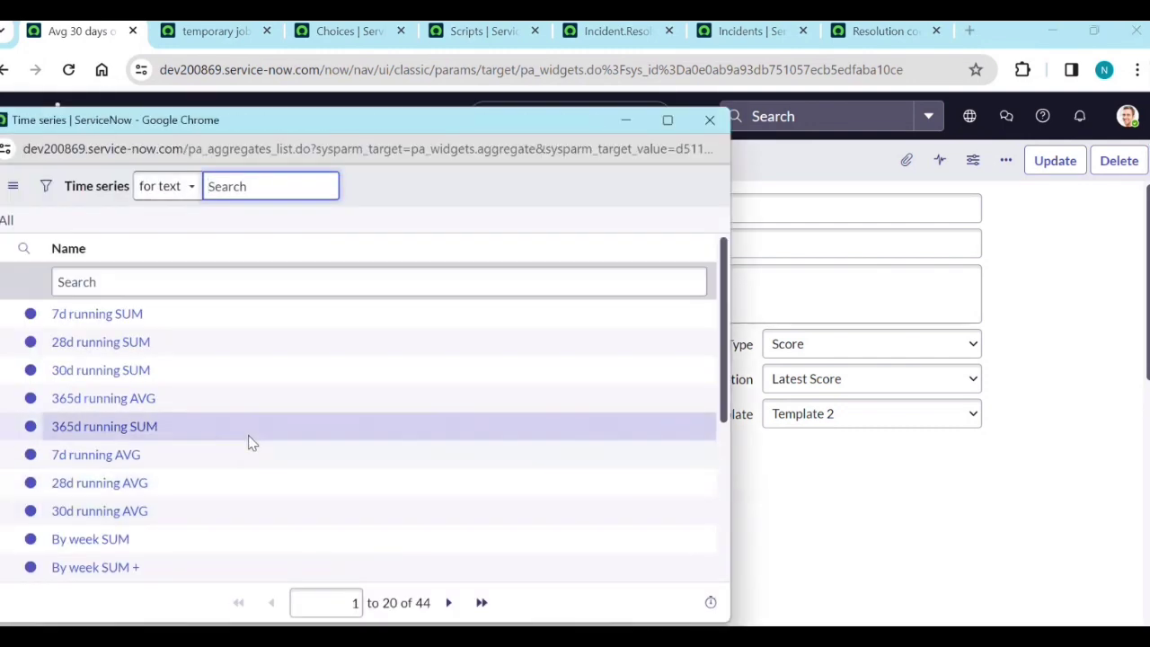
left_click(137, 407)
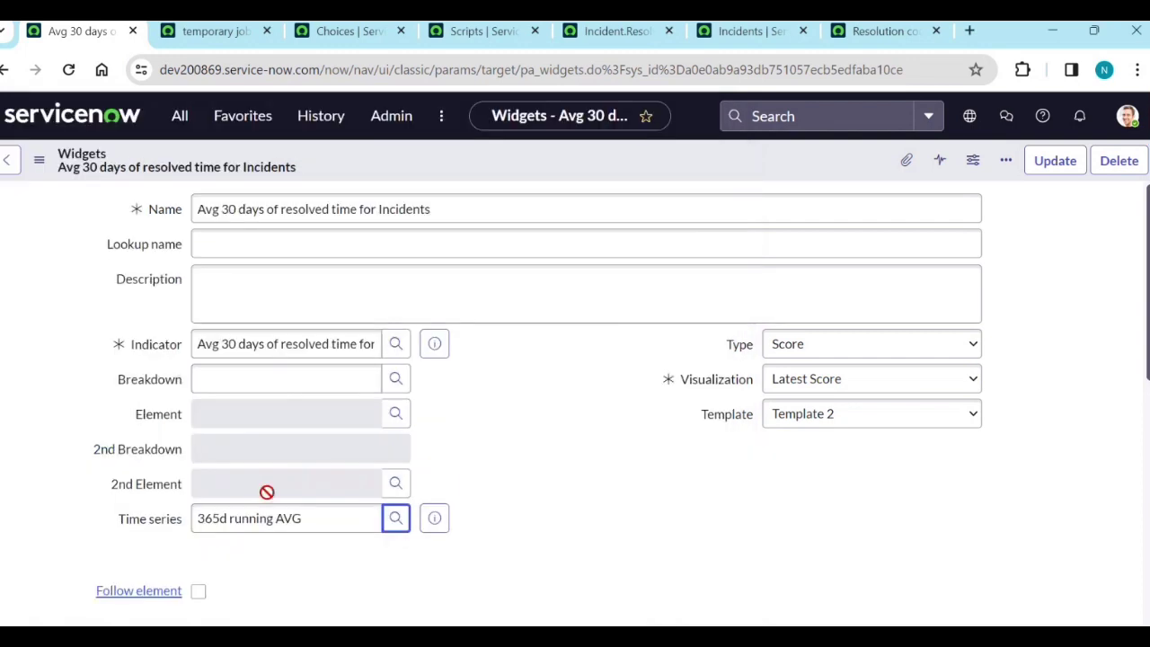
left_click(1066, 175)
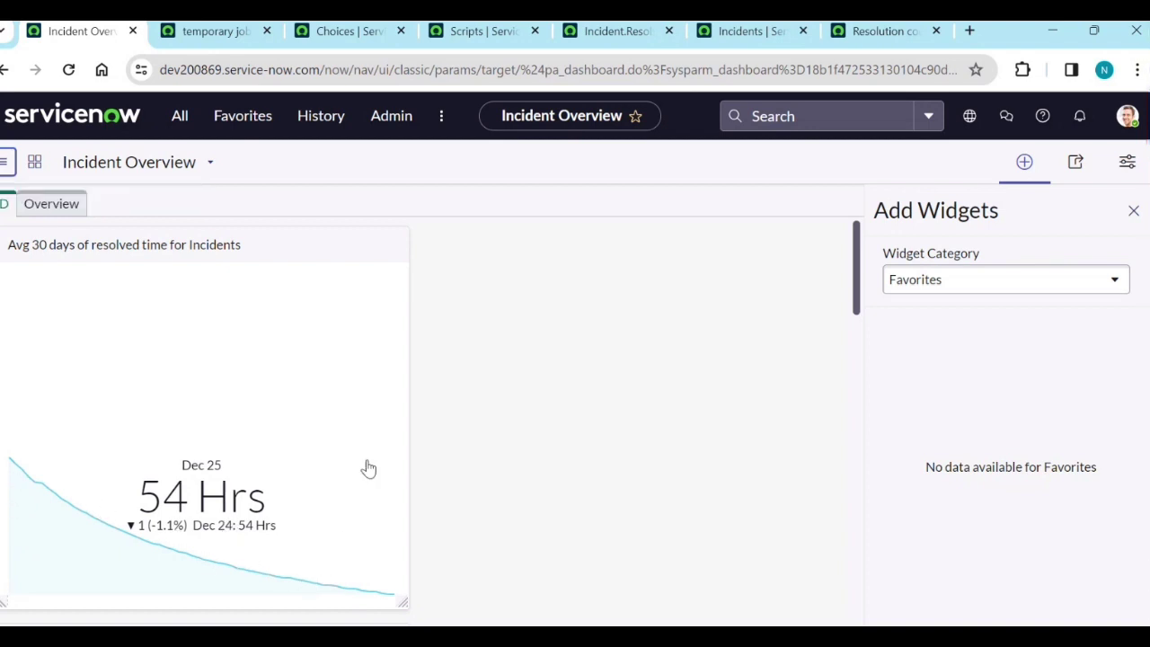
Step: Open the Incident.Channel scorecard widget's configuration, set its time series to 365d running AVG and save it
scroll(253, 496, "down", 2)
scroll(256, 499, "down", 1)
scroll(256, 530, "up", 1)
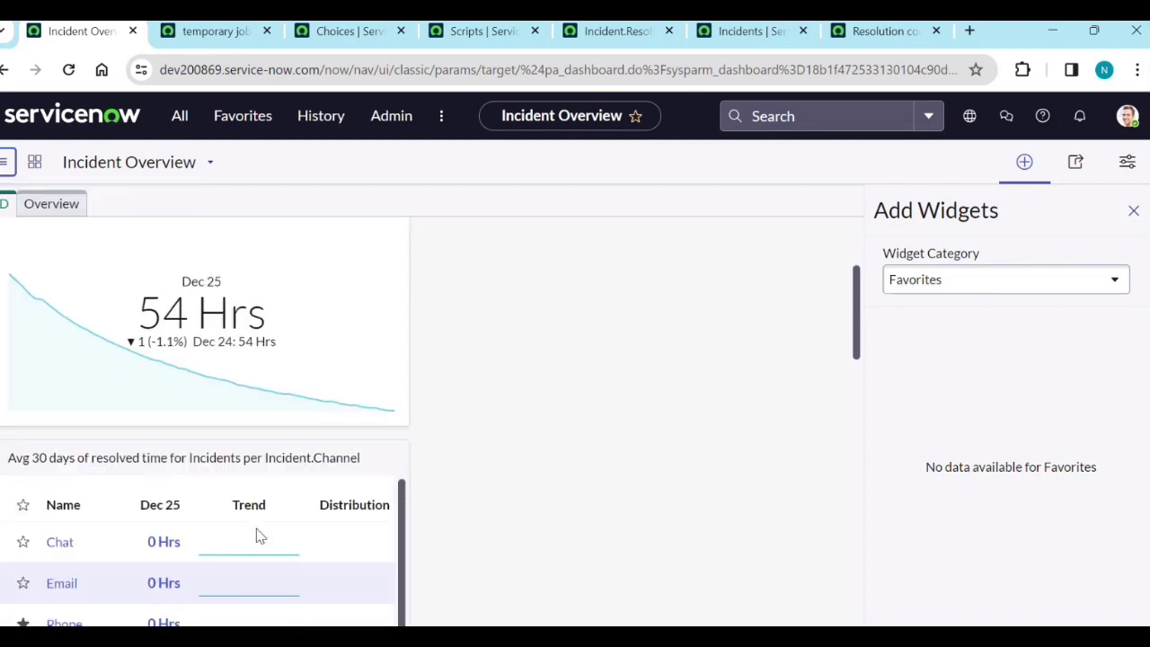
mouse_move(372, 444)
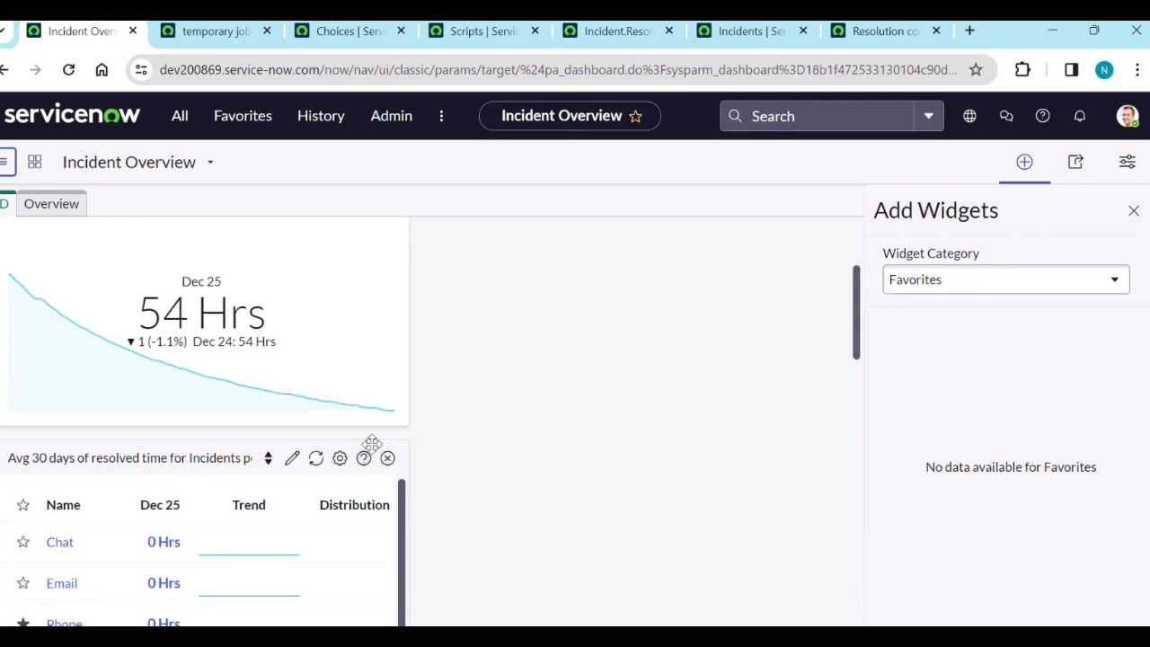
left_click(293, 458)
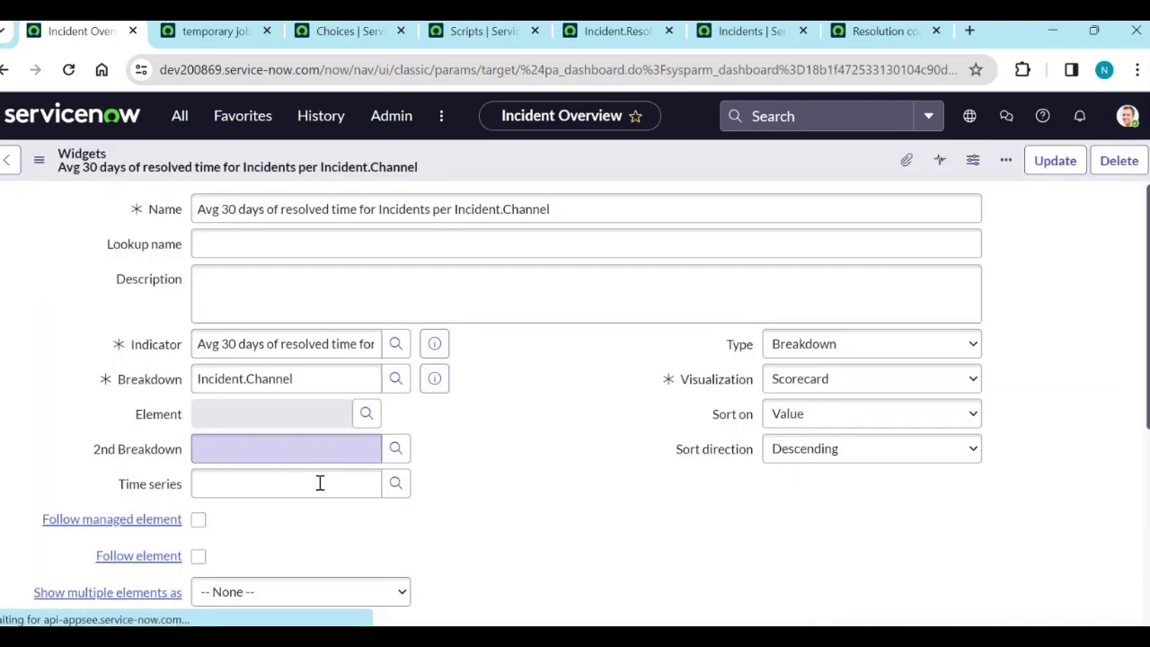
scroll(321, 539, "down", 2)
left_click(245, 300)
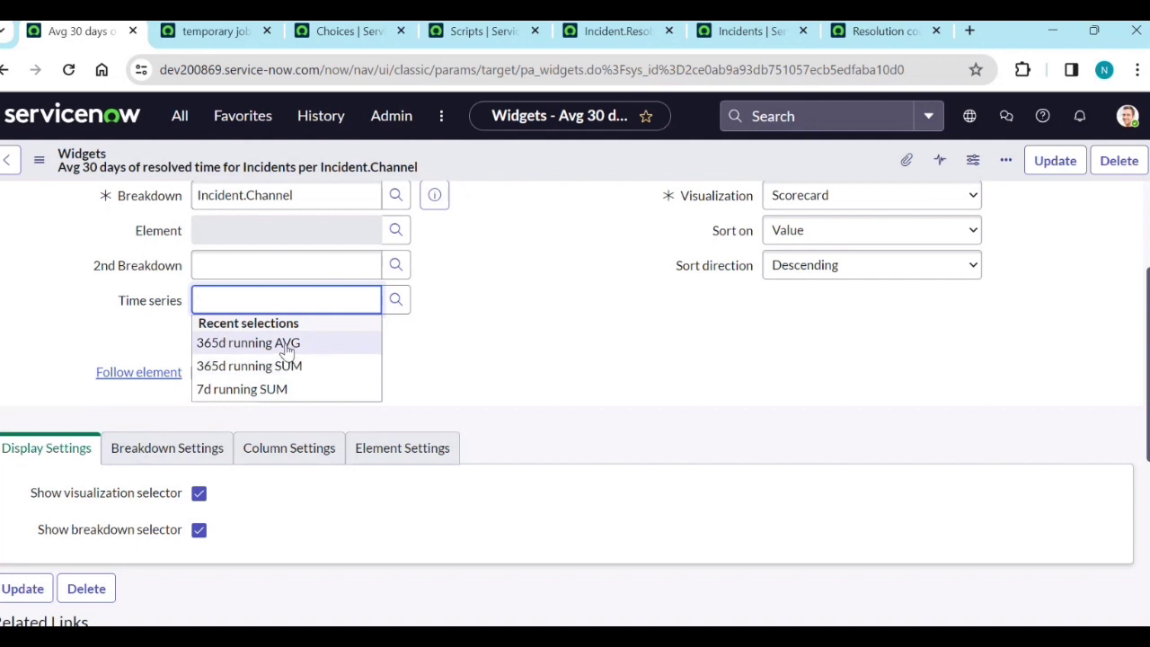
left_click(286, 347)
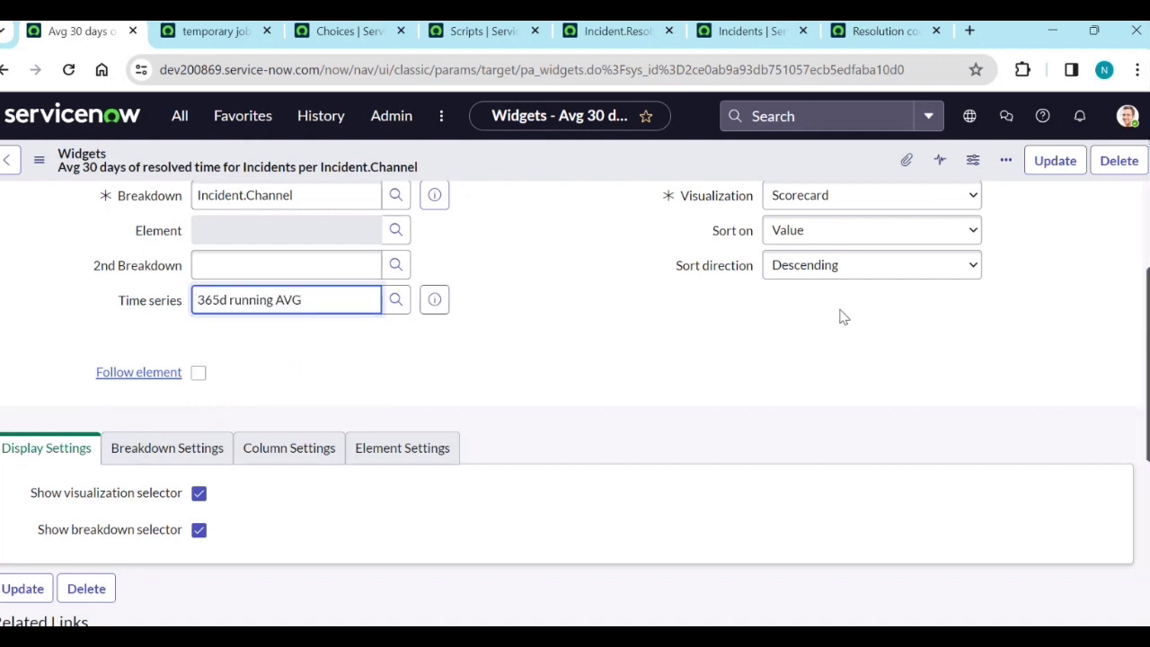
left_click(1054, 166)
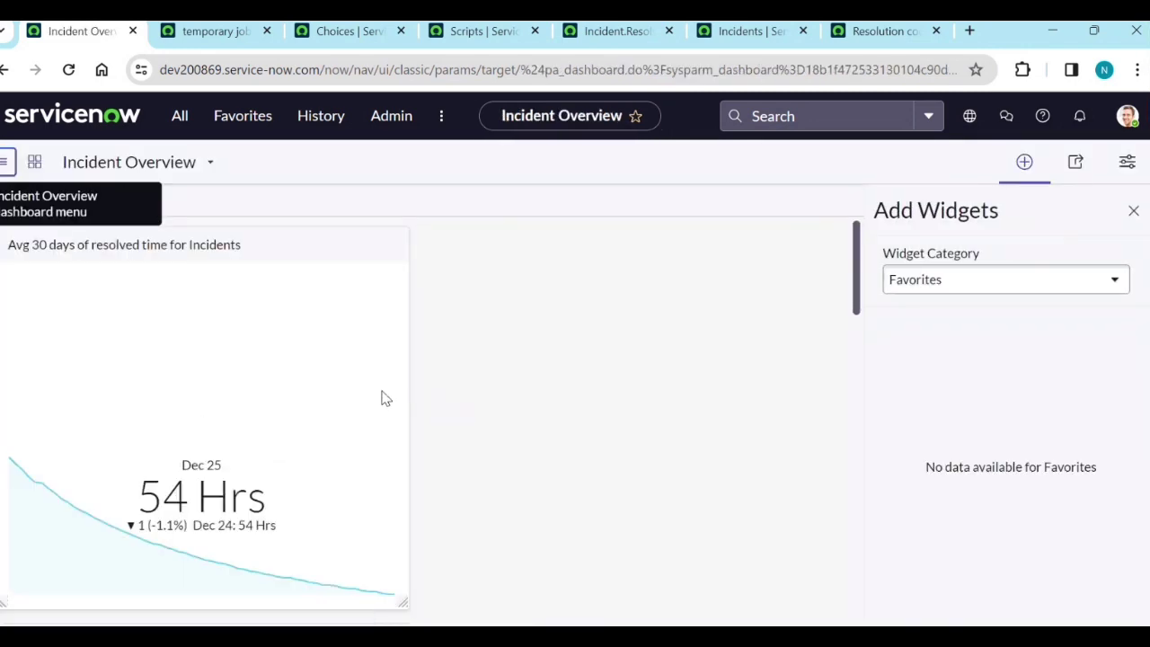
Step: Move the Incident.Channel scorecard widget up beside the latest-score widget on the dashboard
scroll(383, 401, "down", 3)
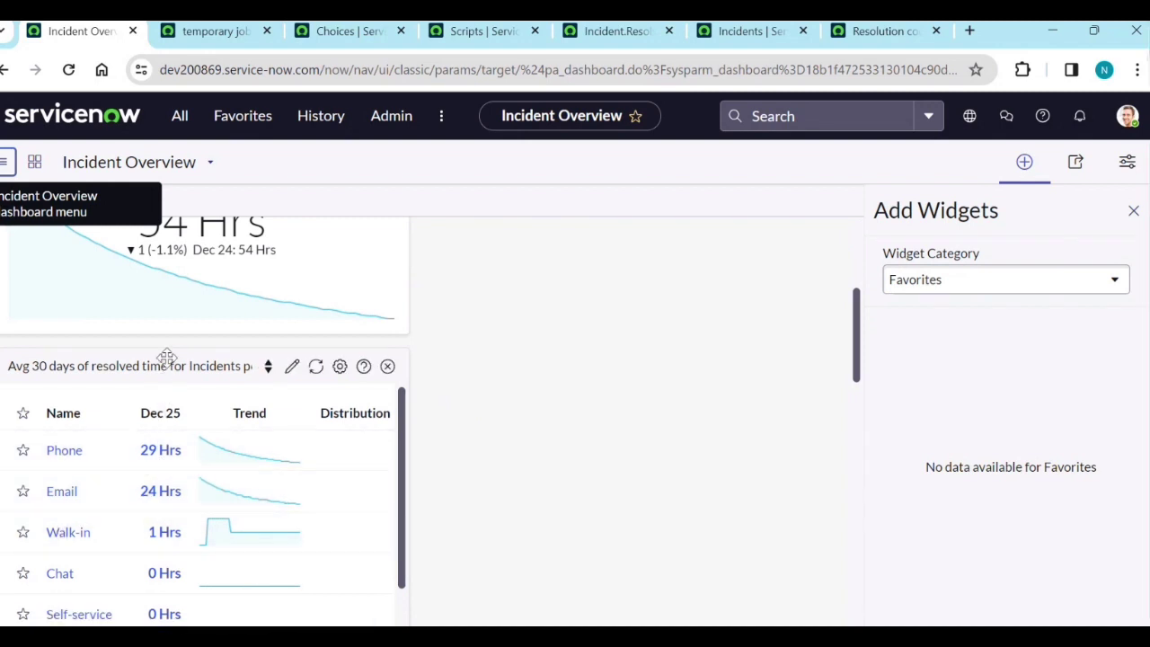
left_click_drag(176, 347, 588, 212)
scroll(580, 452, "up", 3)
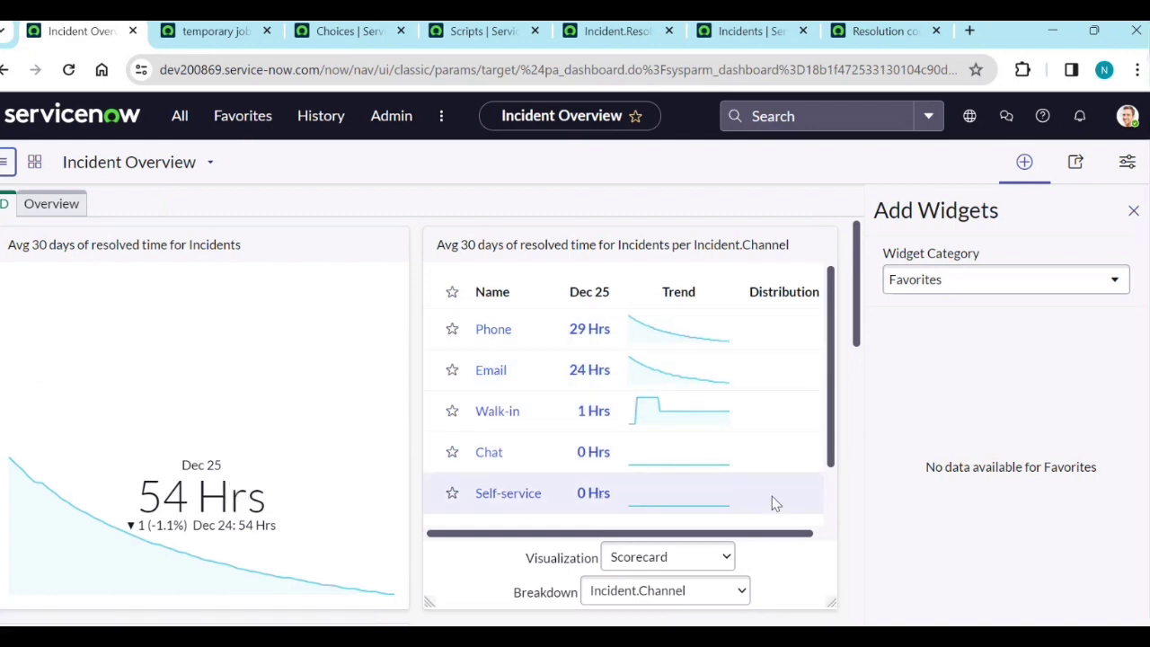
Step: Shorten the latest-score widget and the neighbouring Incident.Channel scorecard widget to the same height
scroll(360, 539, "down", 2)
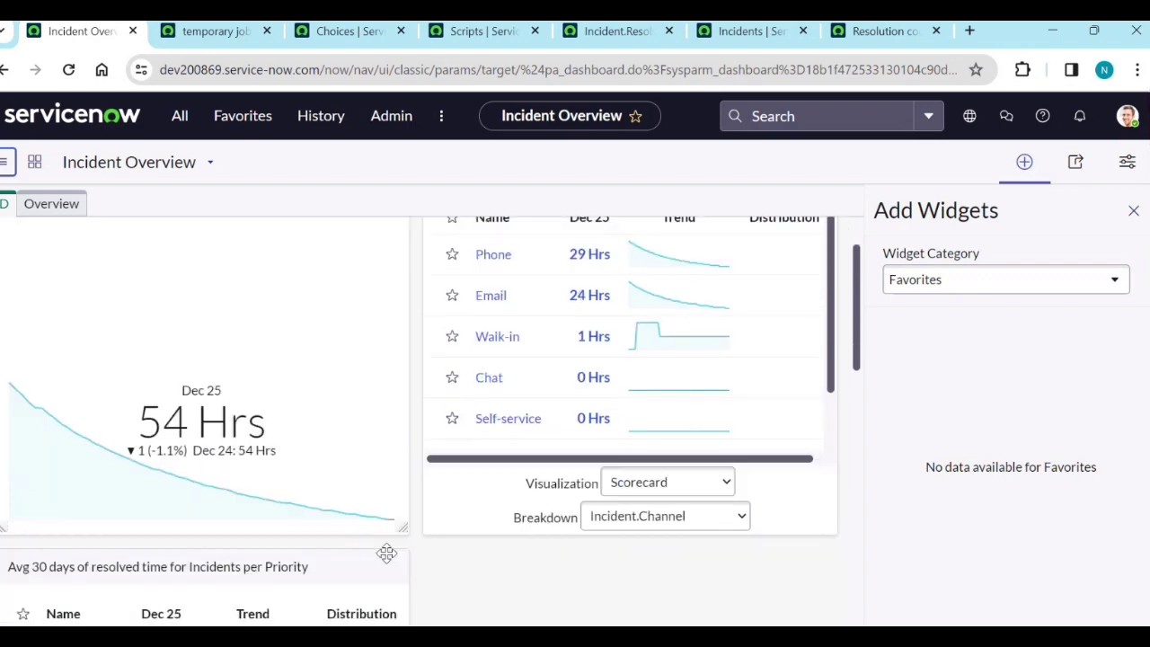
scroll(390, 557, "down", 3)
scroll(234, 519, "down", 4)
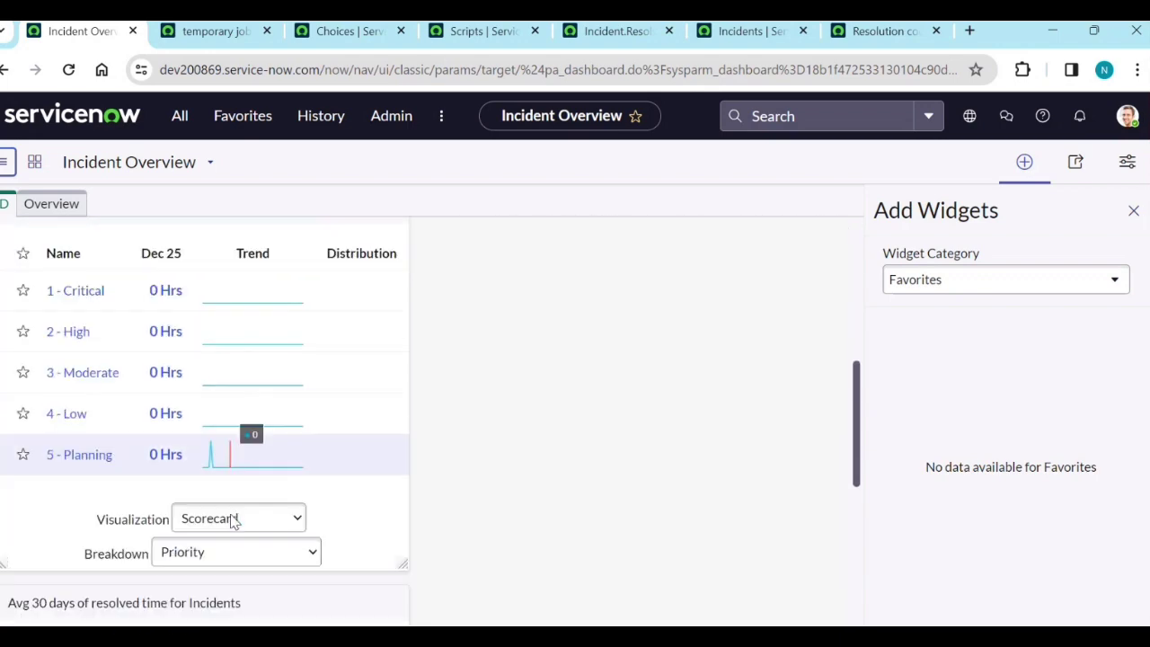
scroll(235, 522, "down", 1)
scroll(234, 503, "up", 10)
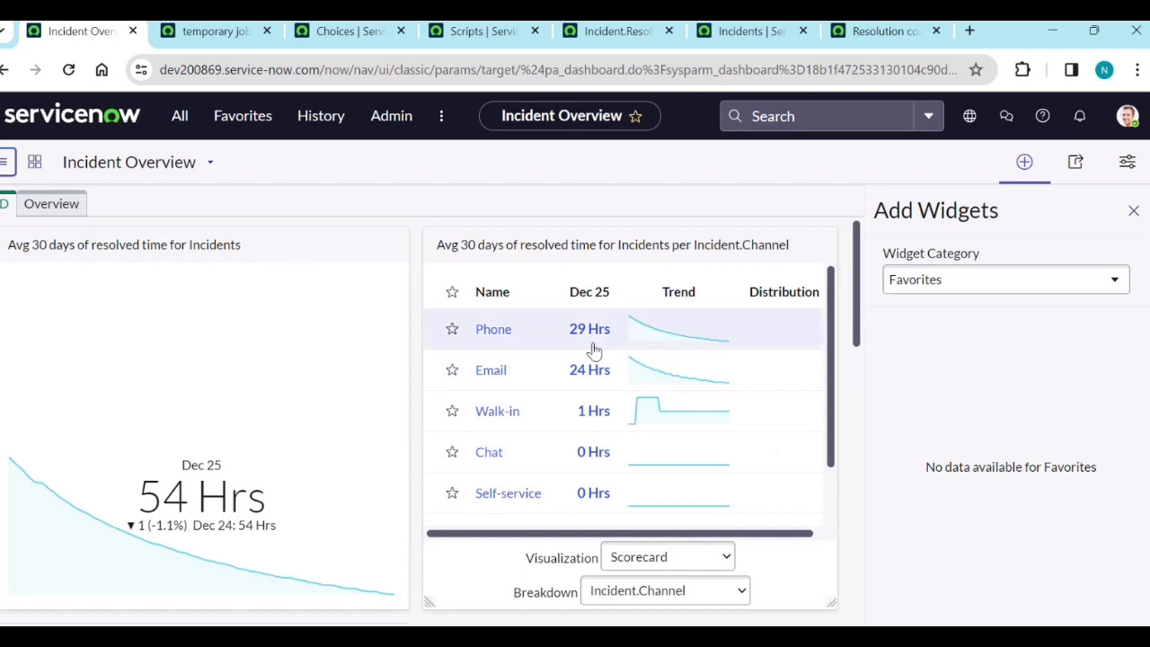
scroll(414, 568, "down", 1)
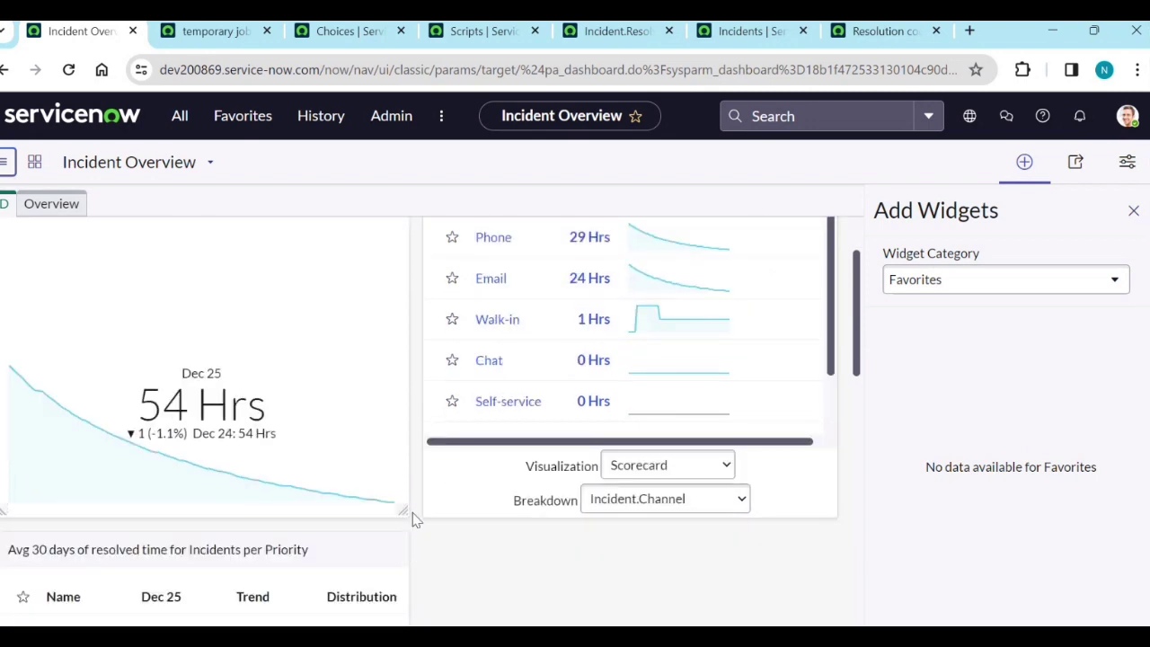
scroll(403, 565, "up", 1)
left_click_drag(404, 596, 486, 537)
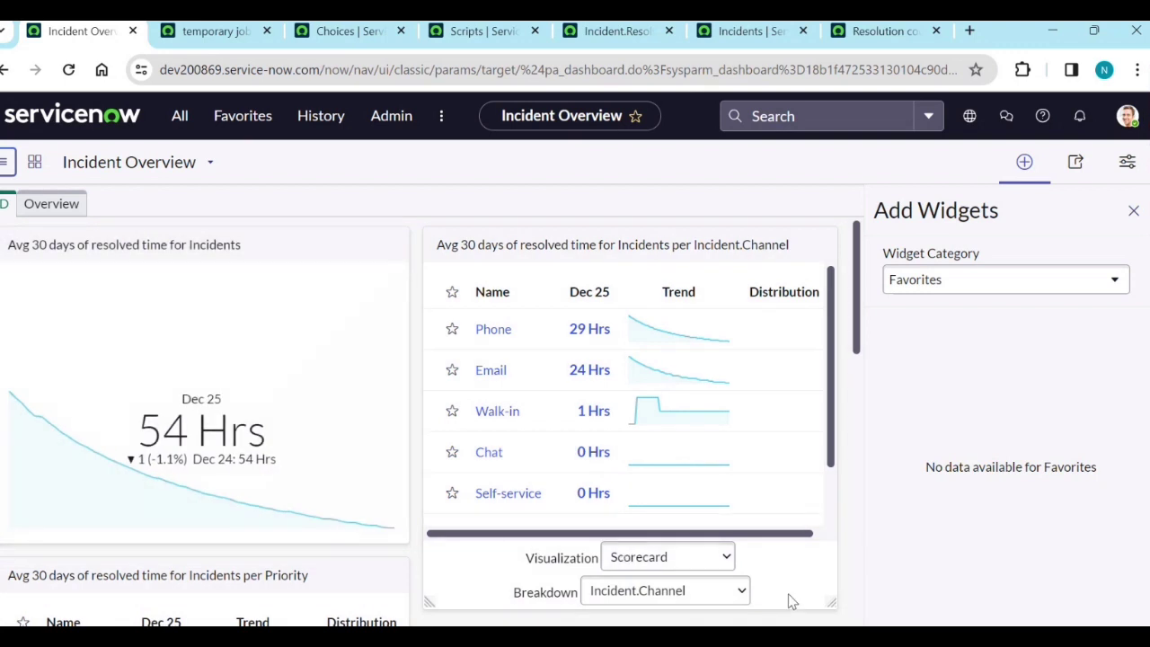
left_click_drag(830, 600, 752, 545)
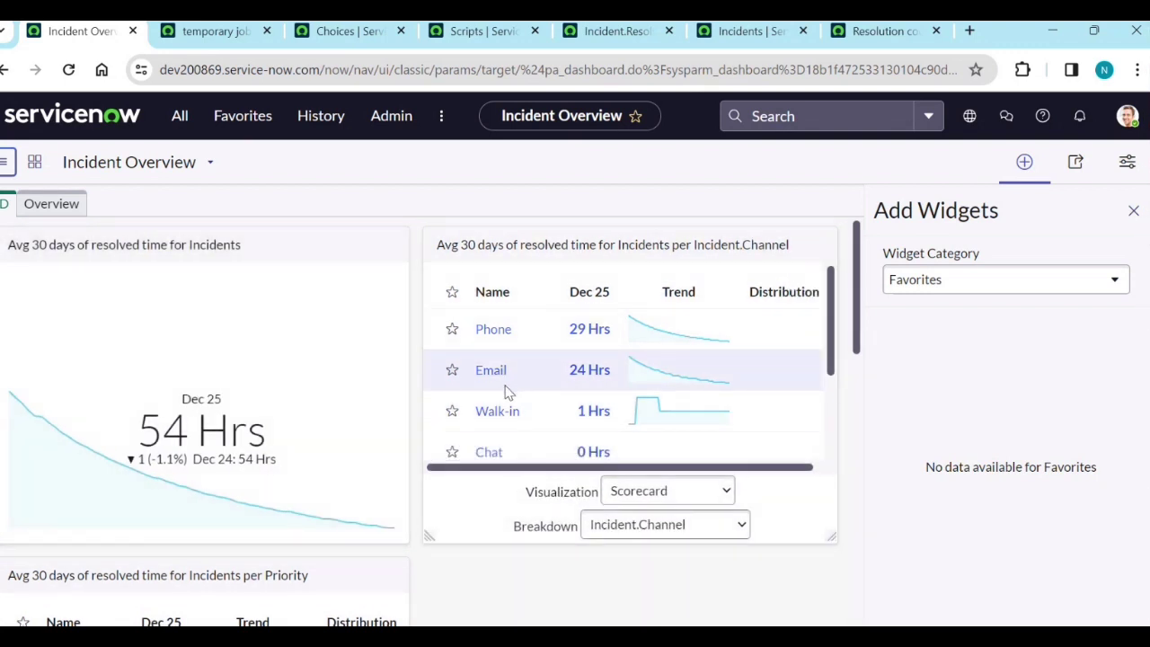
Step: Review the Incident.Channel scorecard's rows and its configuration record, returning to the dashboard without changes
scroll(504, 404, "down", 2)
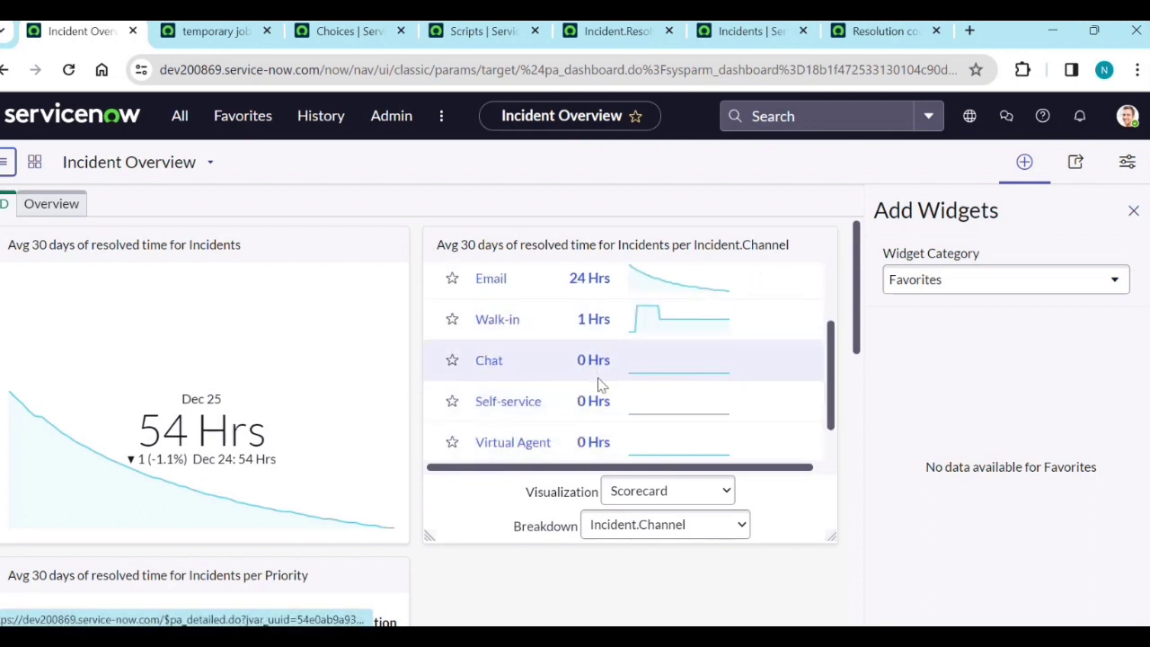
scroll(600, 385, "up", 2)
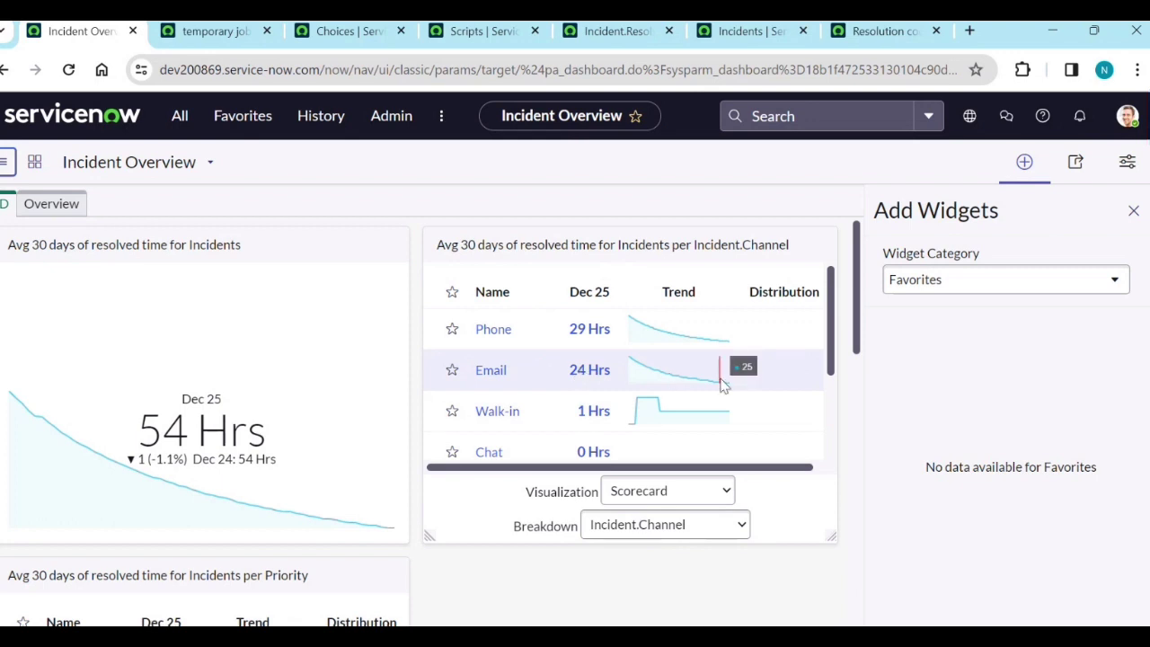
left_click(720, 248)
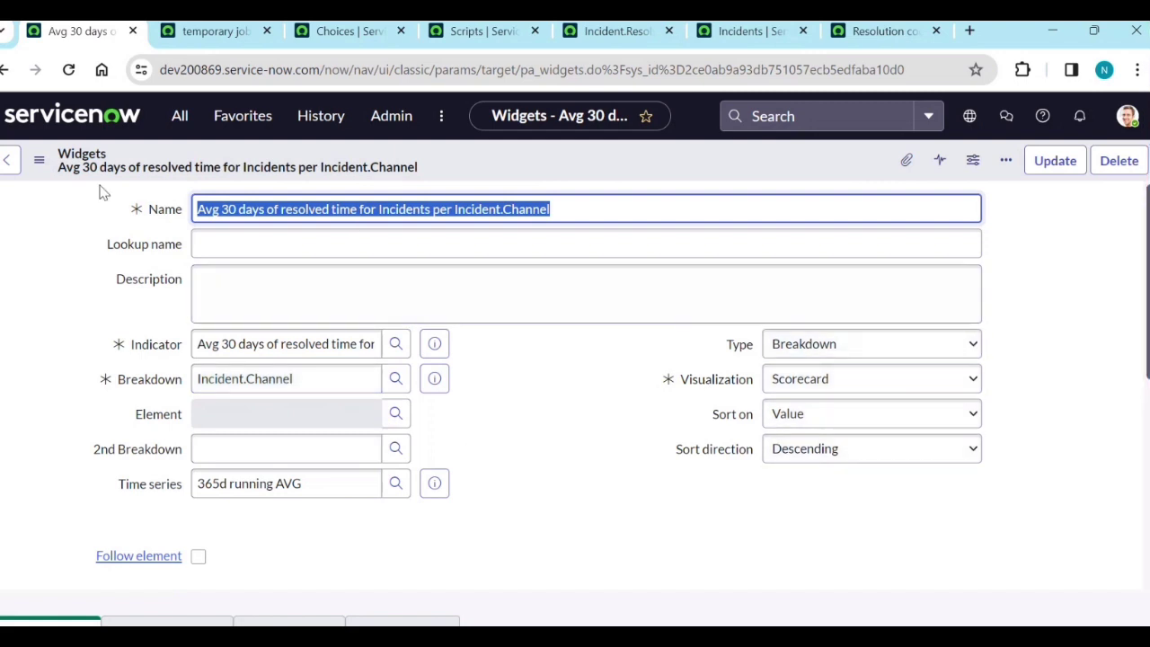
left_click(7, 154)
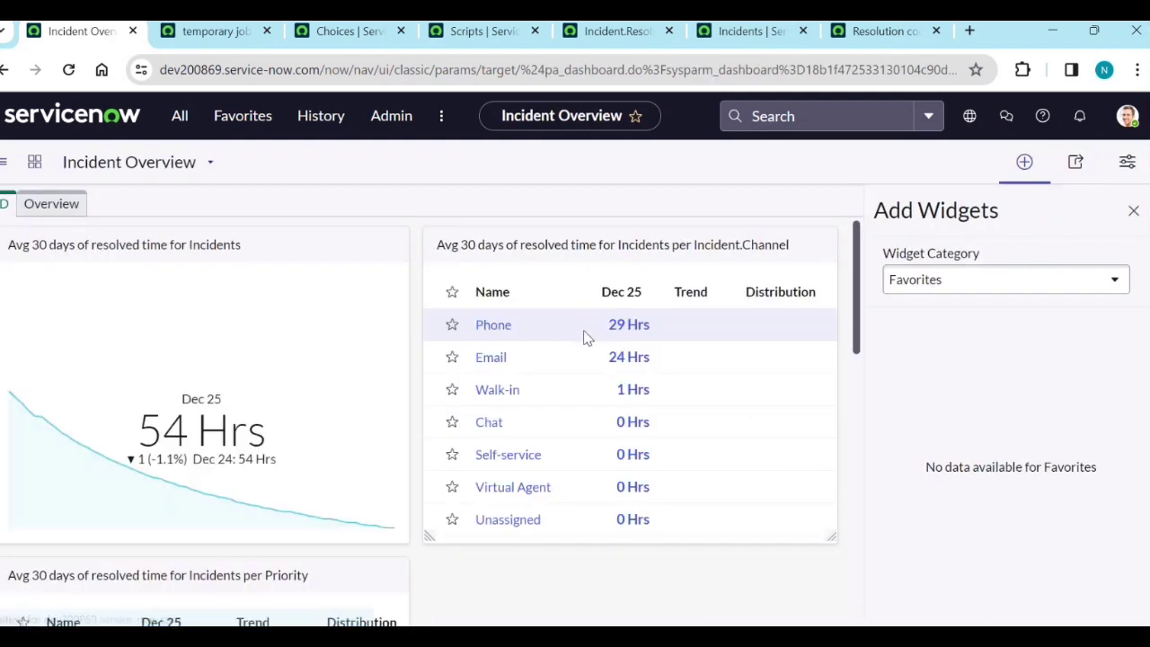
Step: Remove the Incident.Channel scorecard from the dashboard and add a Performance Analytics #New Breakdown widget in its place
mouse_move(740, 282)
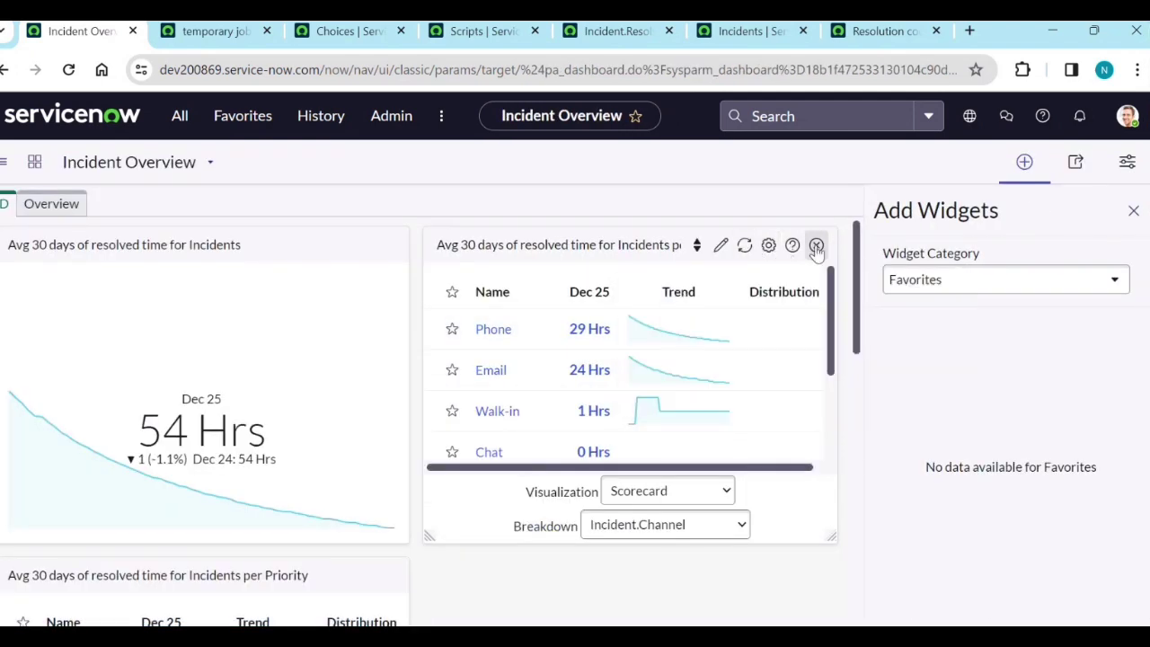
left_click(816, 245)
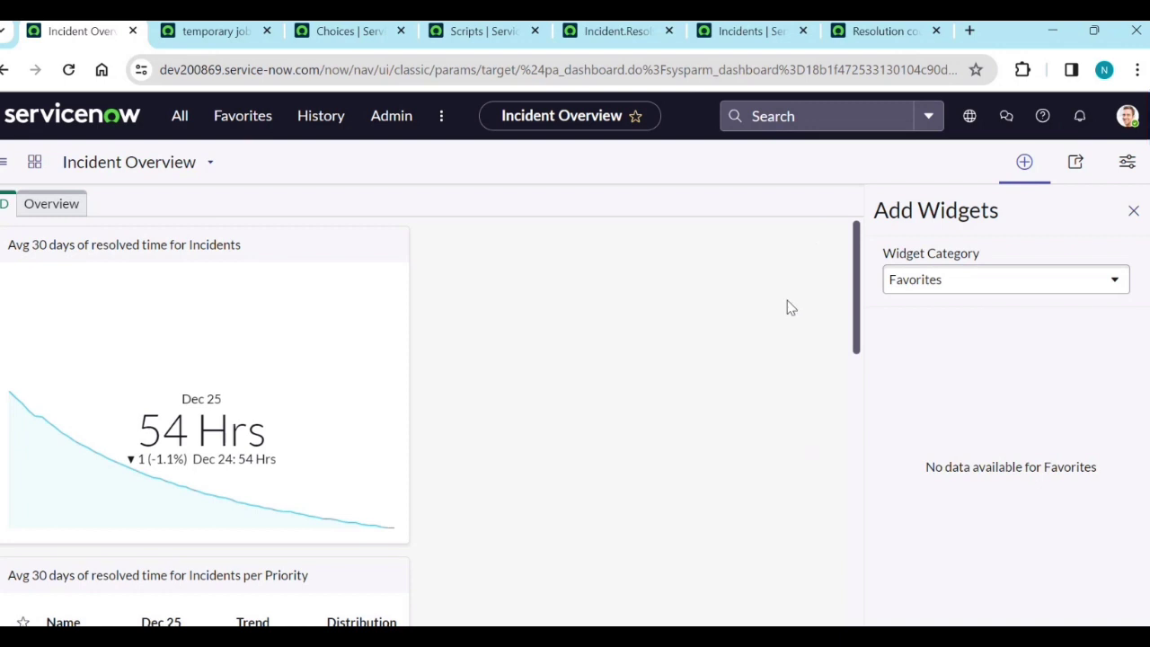
left_click(1093, 286)
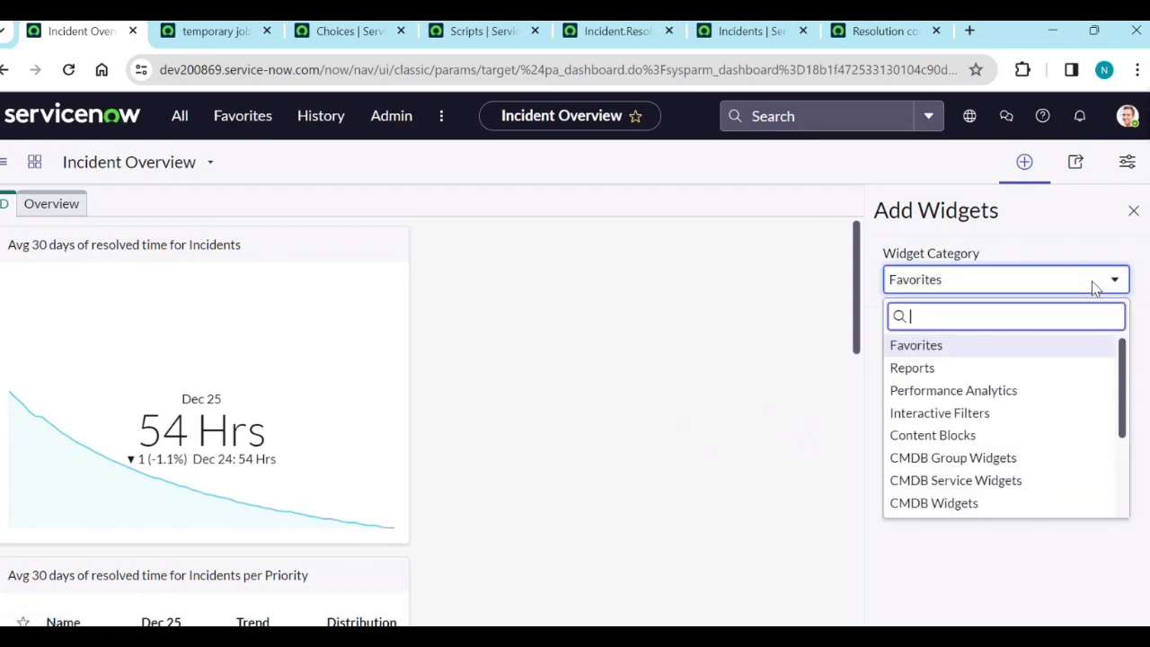
left_click(940, 394)
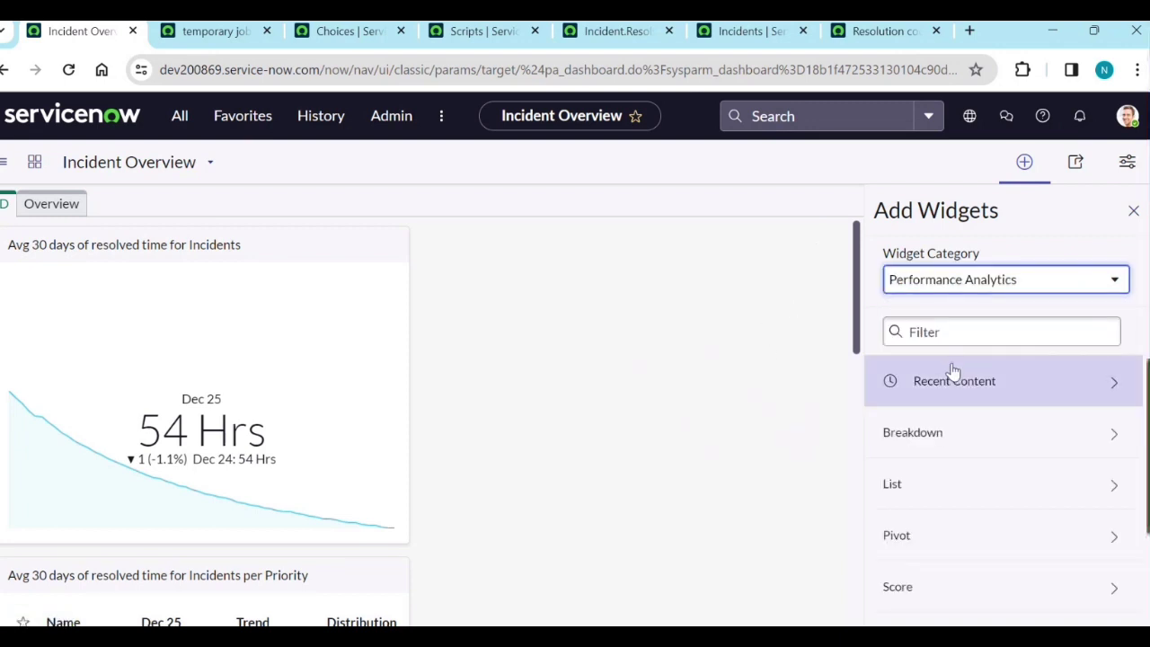
left_click(953, 435)
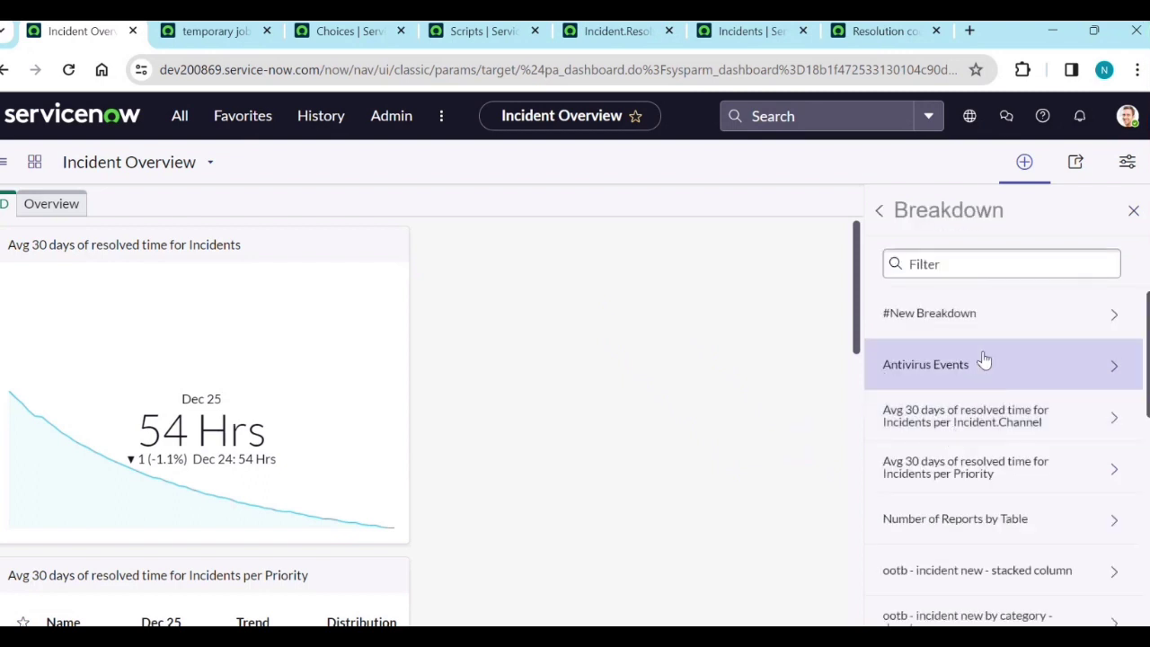
left_click(982, 319)
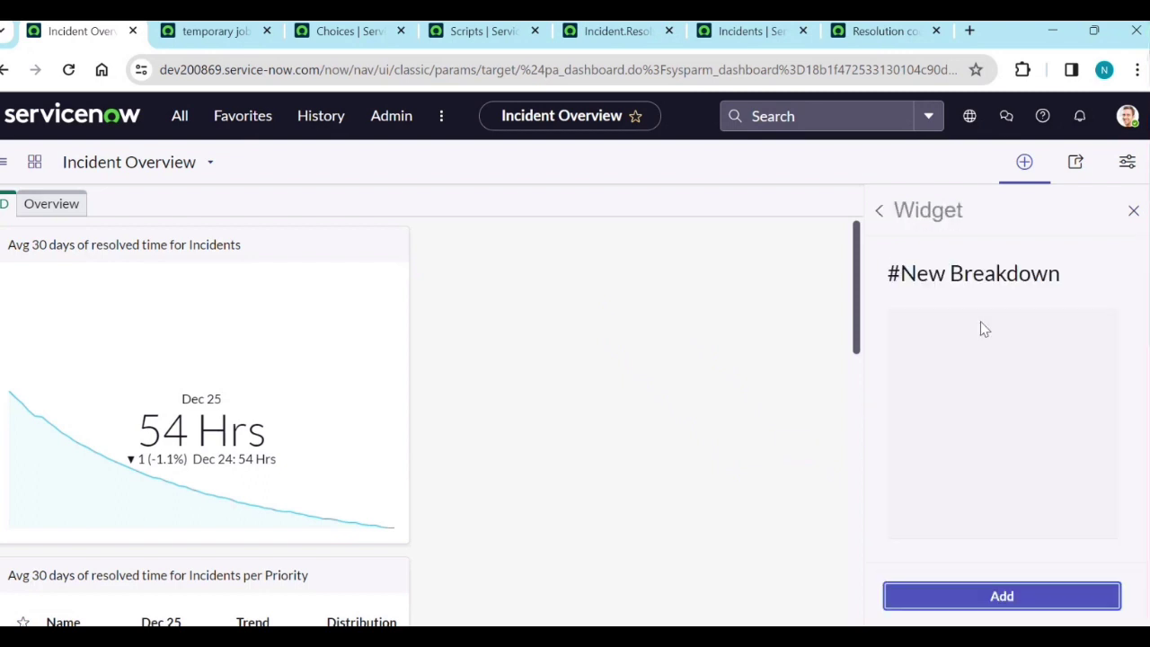
left_click(998, 597)
Step: Resize the new breakdown placeholder and place it beside the latest-score widget, matching that widget's height
left_click_drag(843, 543, 406, 517)
left_click_drag(153, 257, 566, 396)
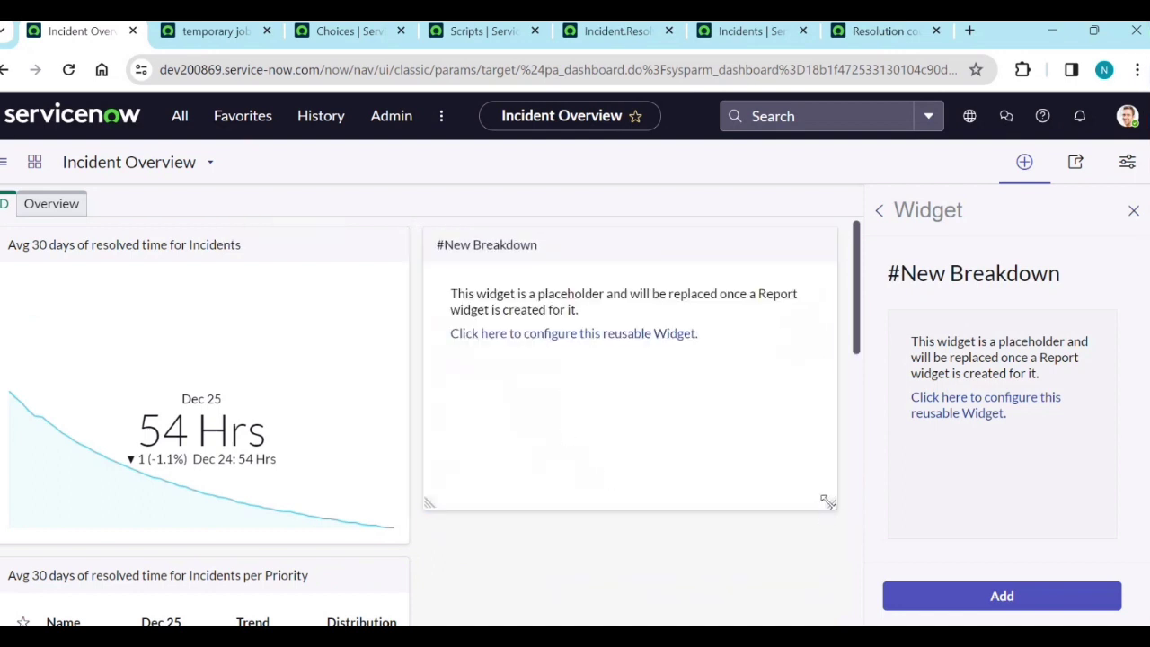
left_click_drag(827, 501, 830, 537)
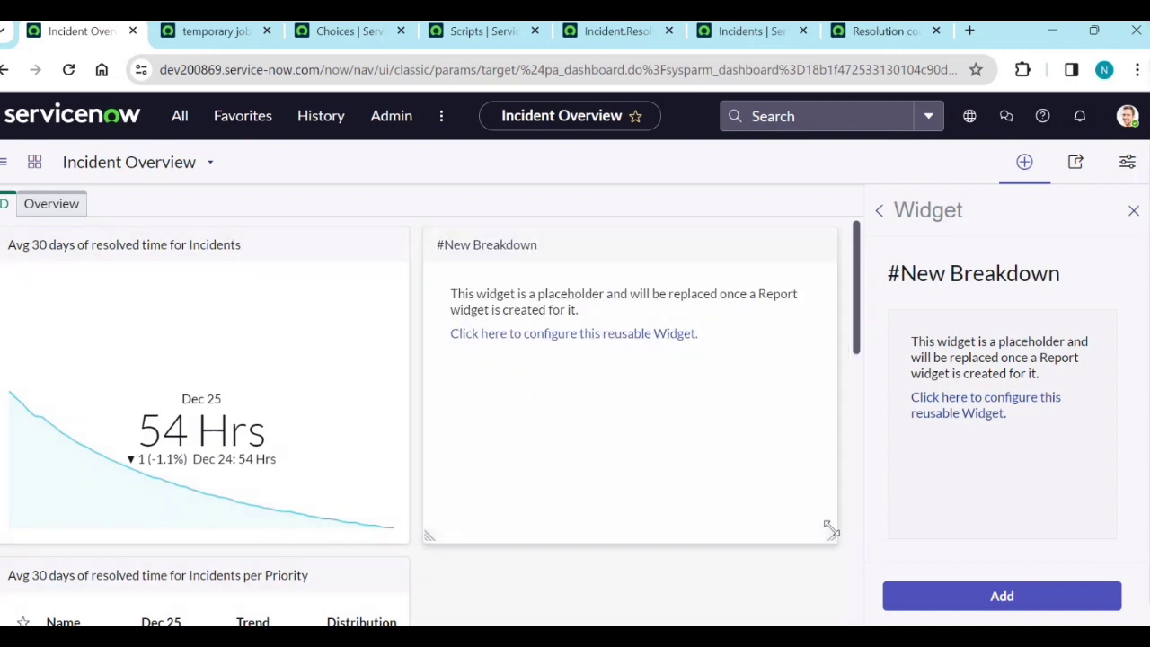
Step: Configure the new breakdown widget with indicator Avg 30 days of resolved time for Incidents, breakdown Incident.Channel and time series 365d running AVG
left_click(528, 341)
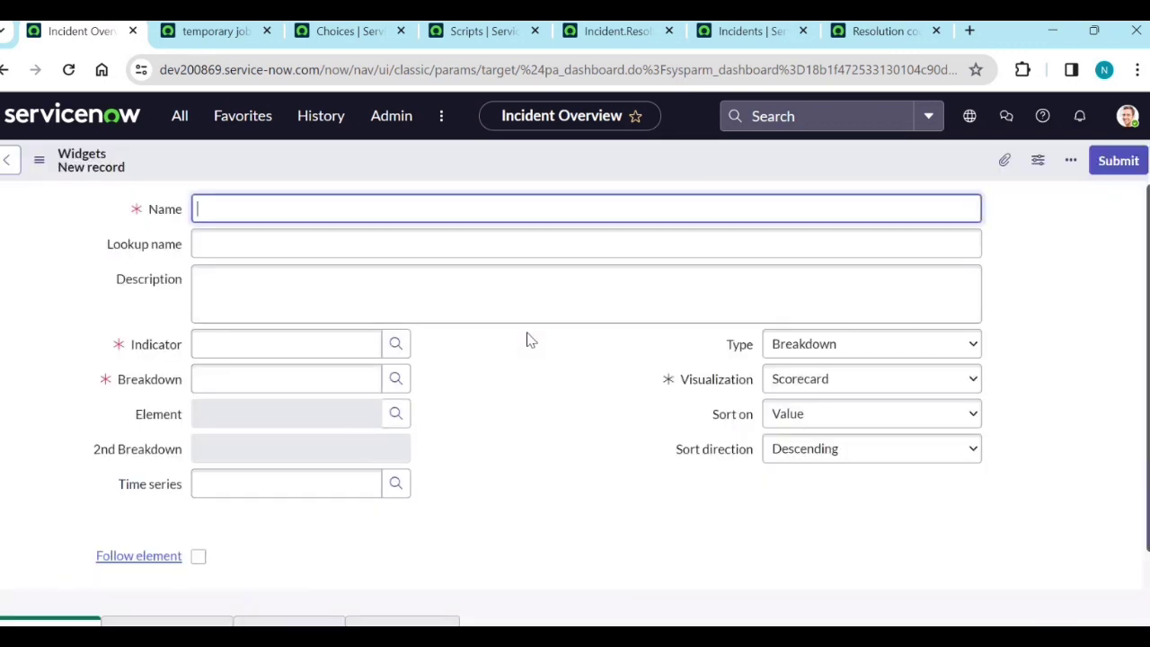
left_click(282, 344)
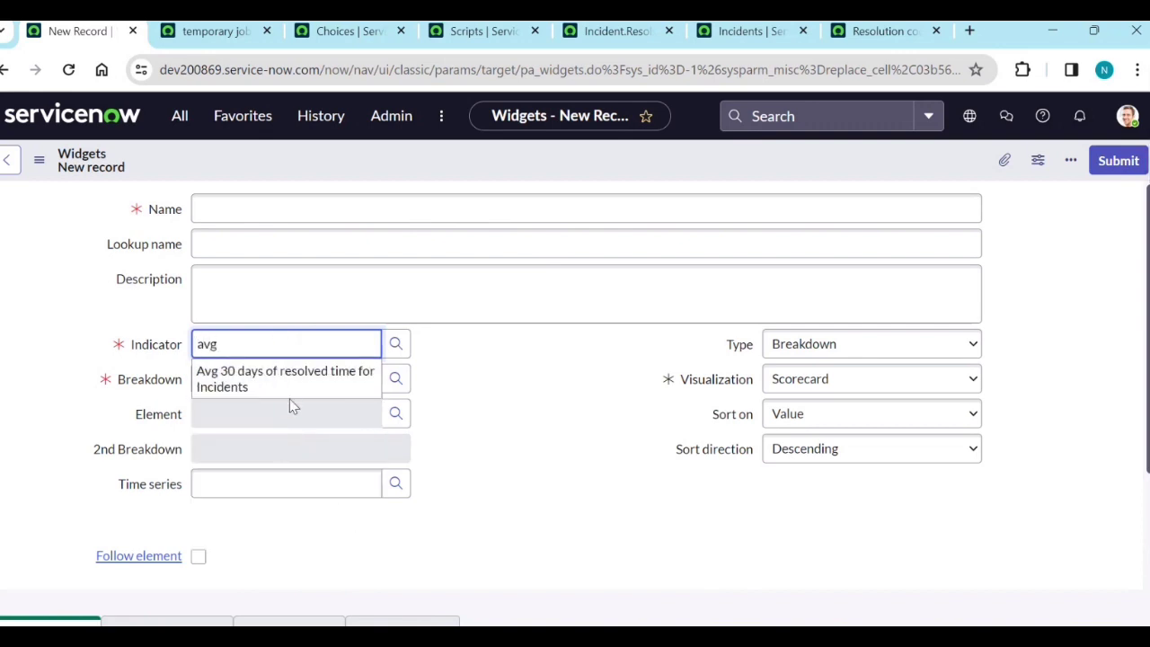
left_click(291, 396)
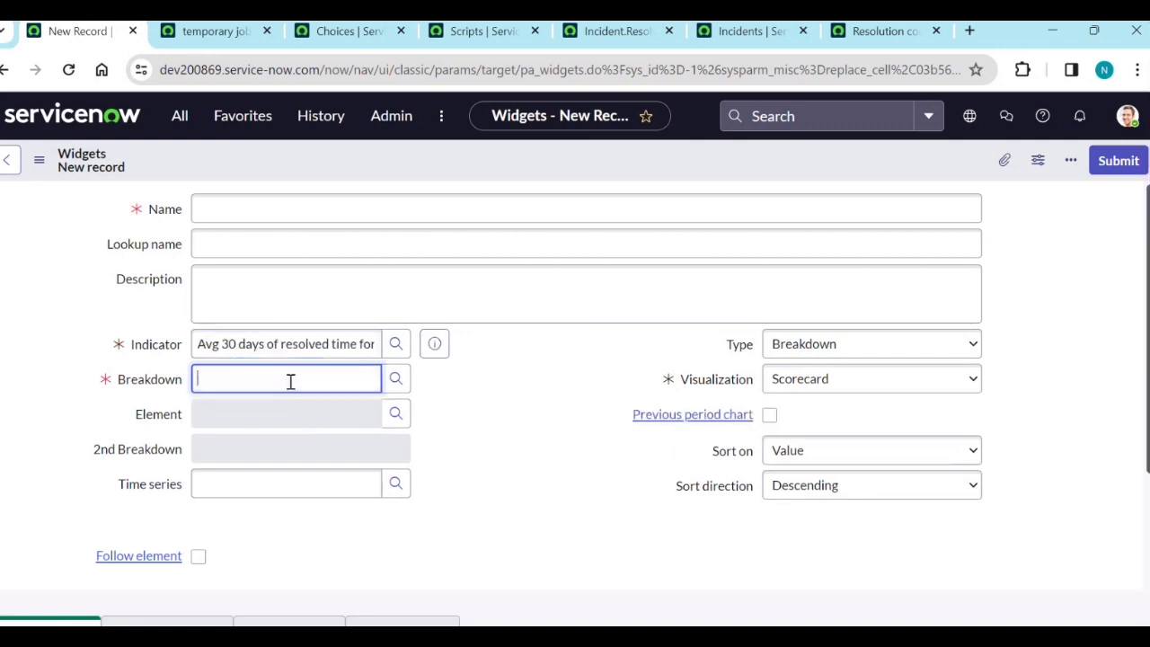
type("in")
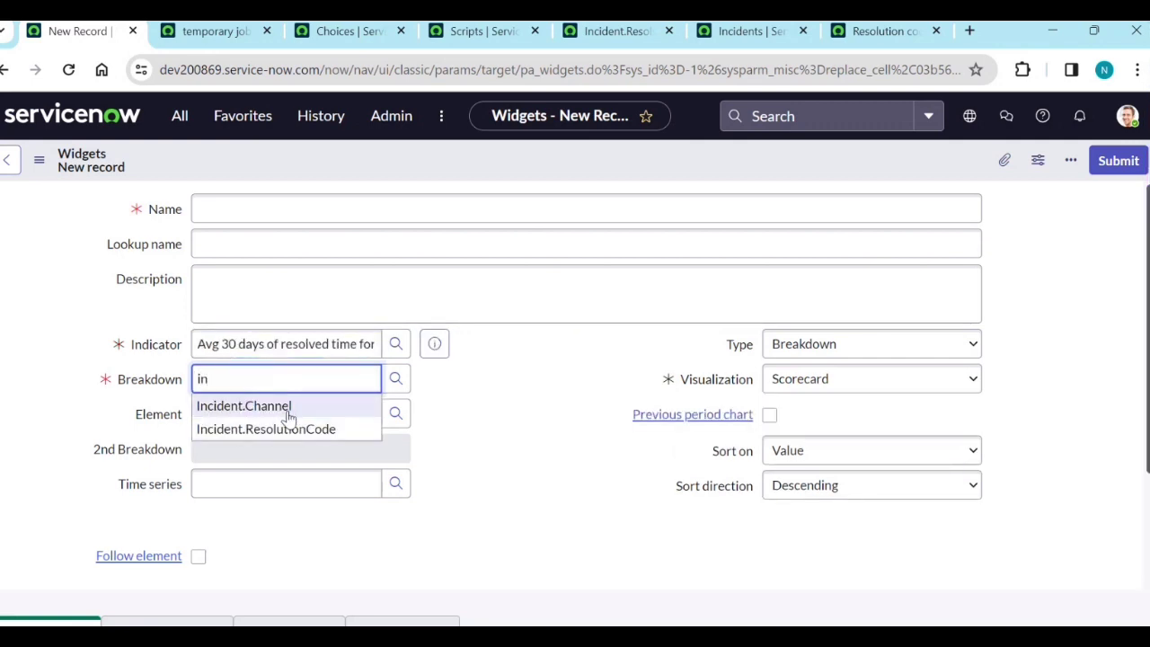
left_click(288, 406)
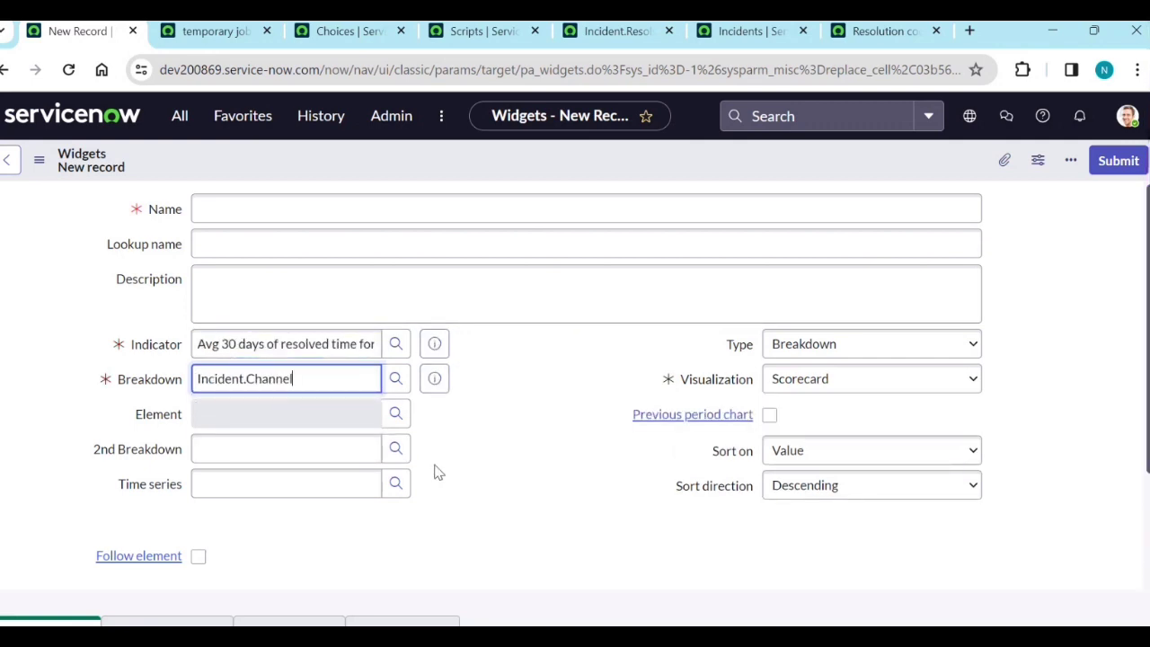
left_click(354, 479)
left_click(277, 533)
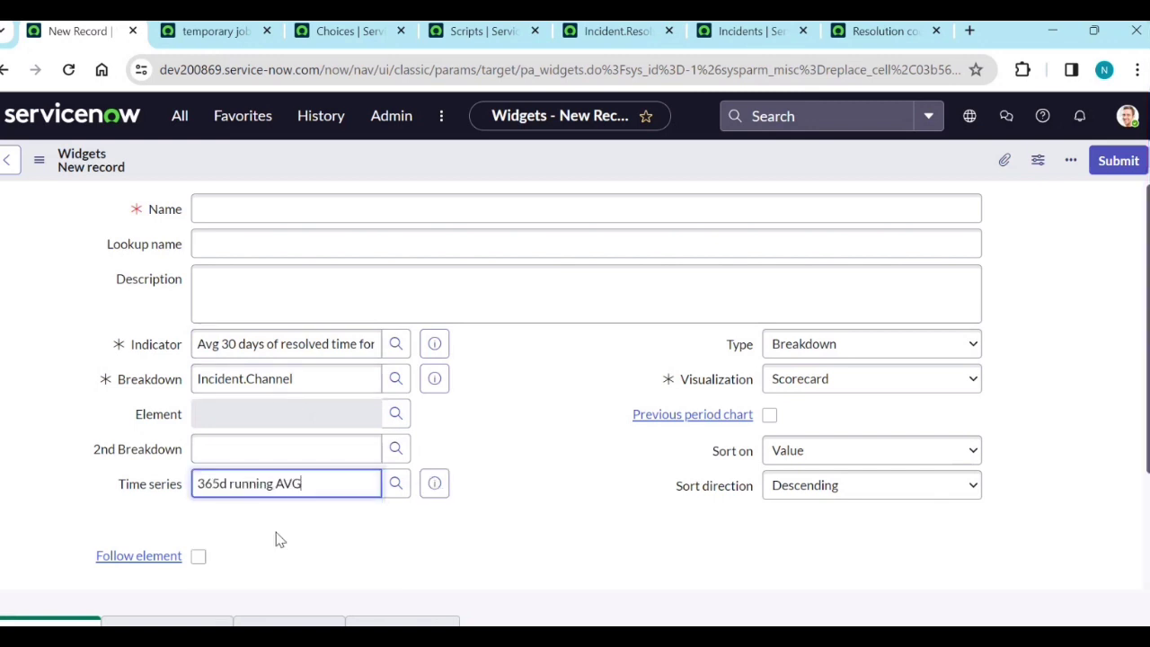
Step: Set the widget's visualization to Pie, name it Avg 30 days of resolved time for Incidents by channel, and submit the record
left_click(870, 384)
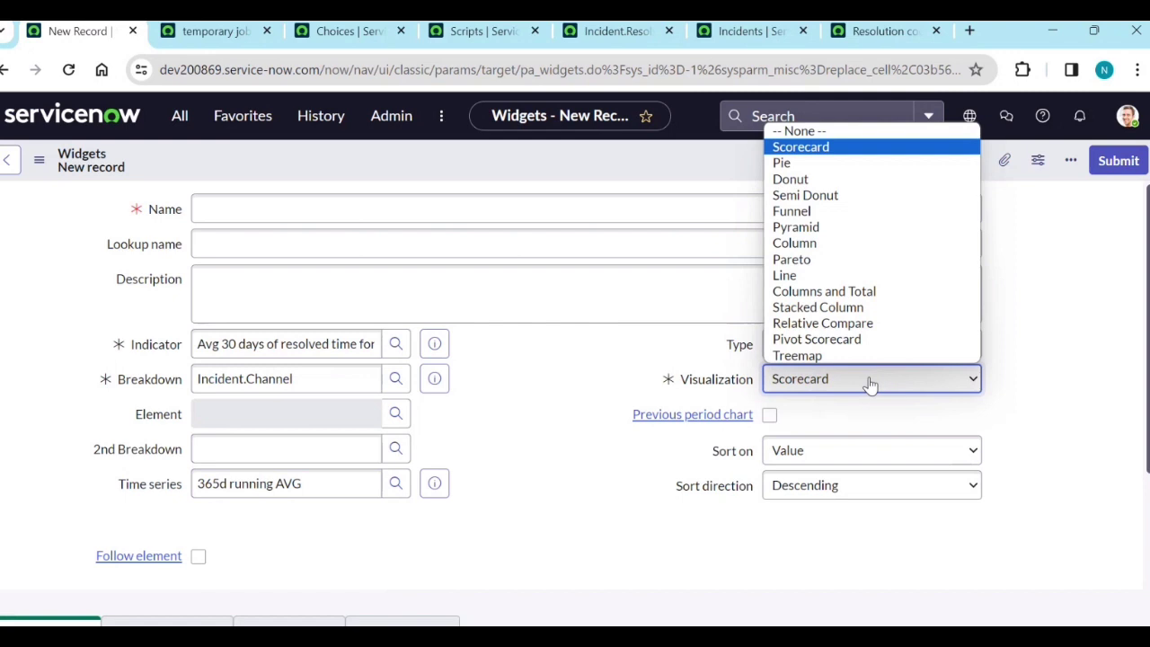
left_click(841, 165)
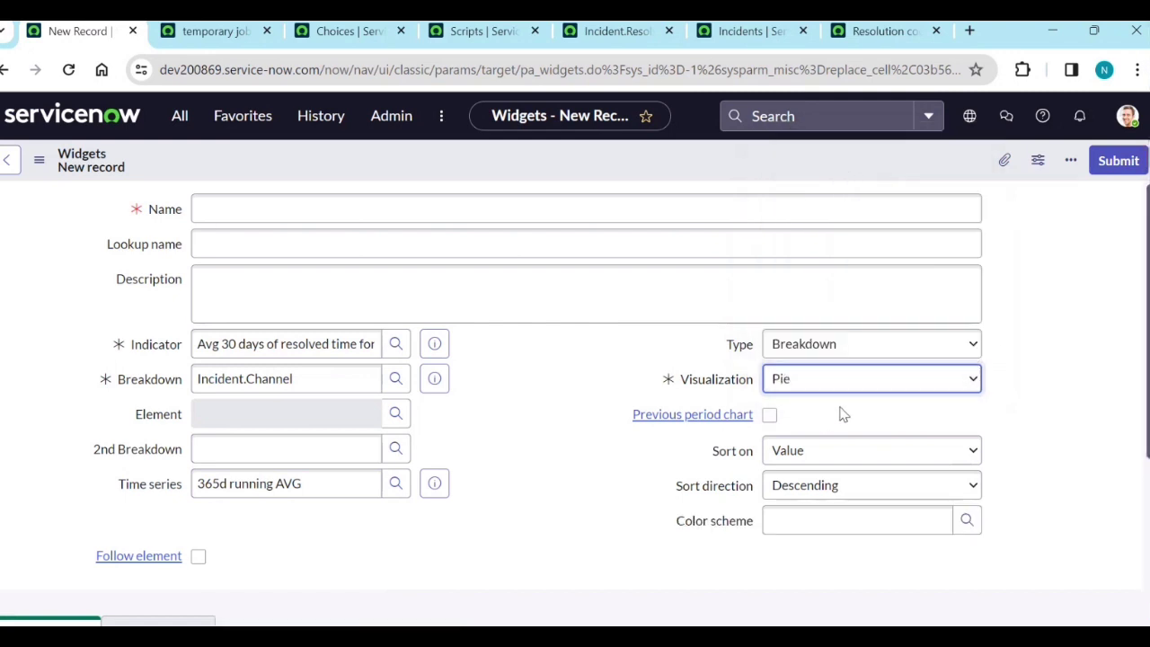
left_click(1119, 161)
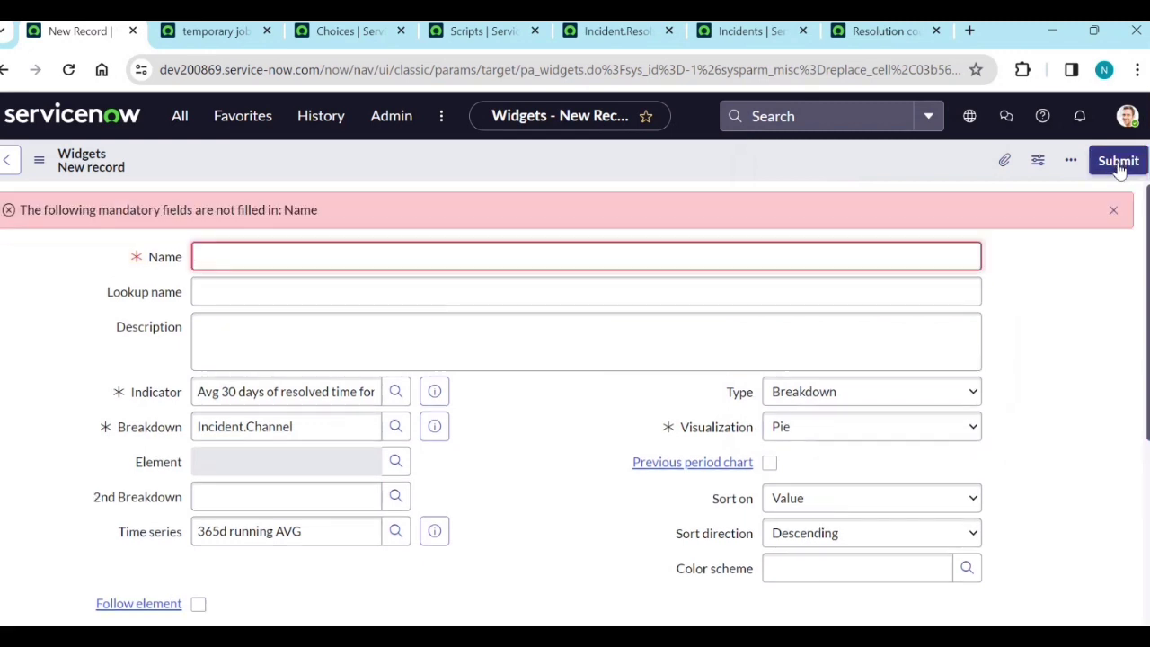
left_click(344, 259)
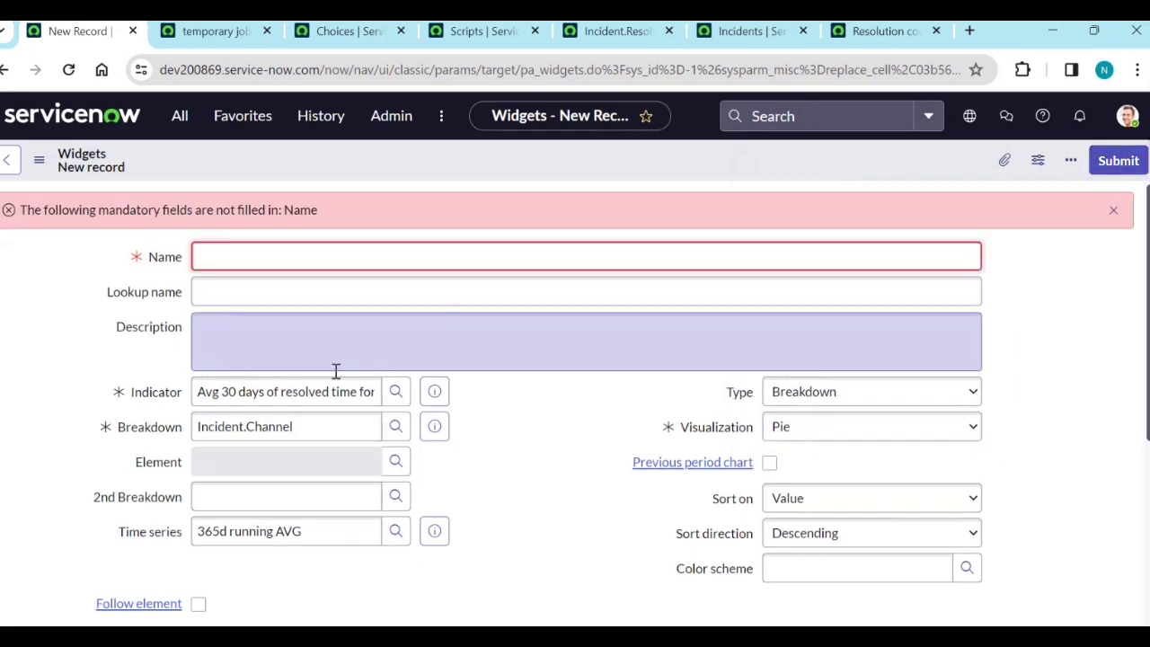
triple_click(331, 388)
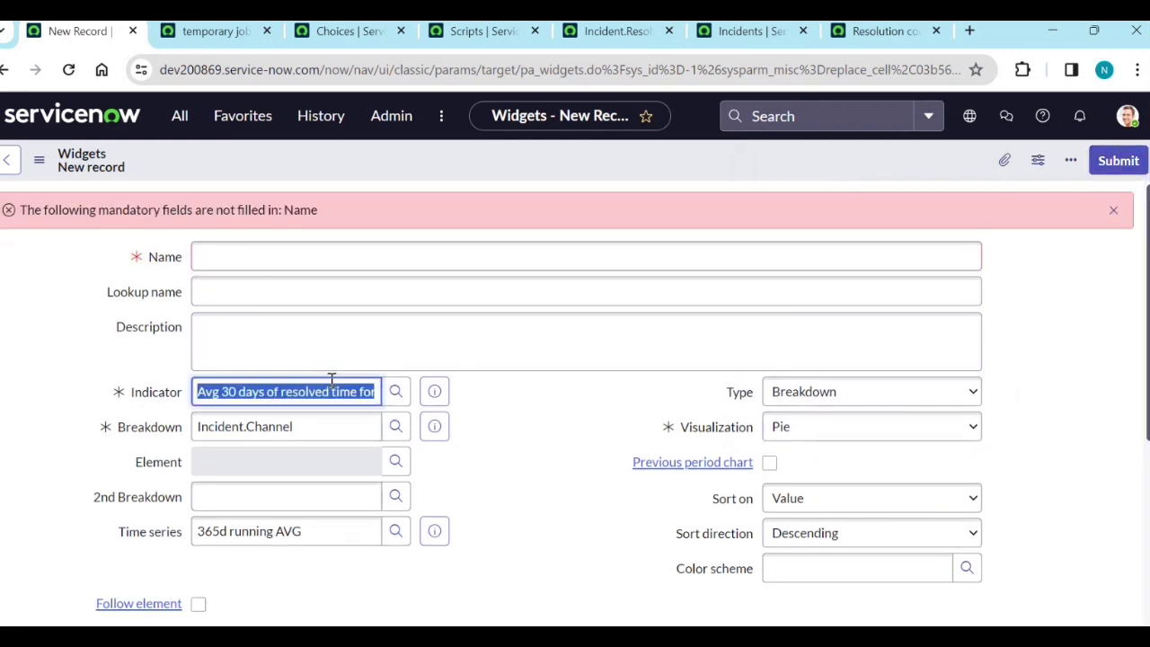
left_click(351, 248)
type("Avg 30 days of resolved time for Incidents")
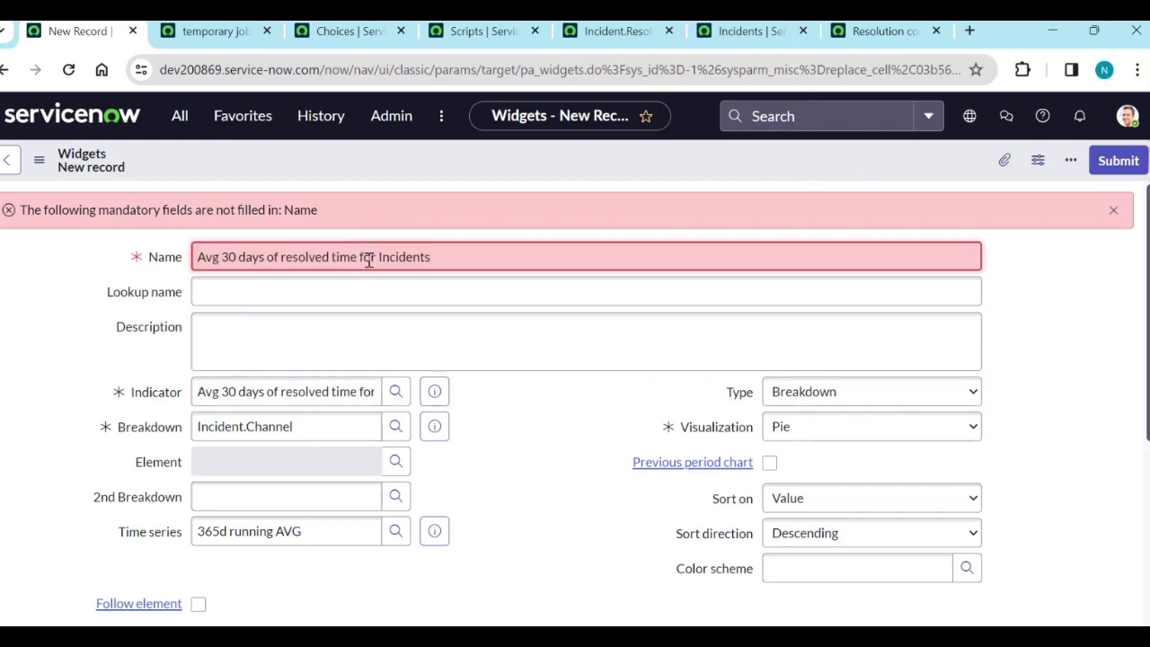
type("by channel")
left_click(1134, 160)
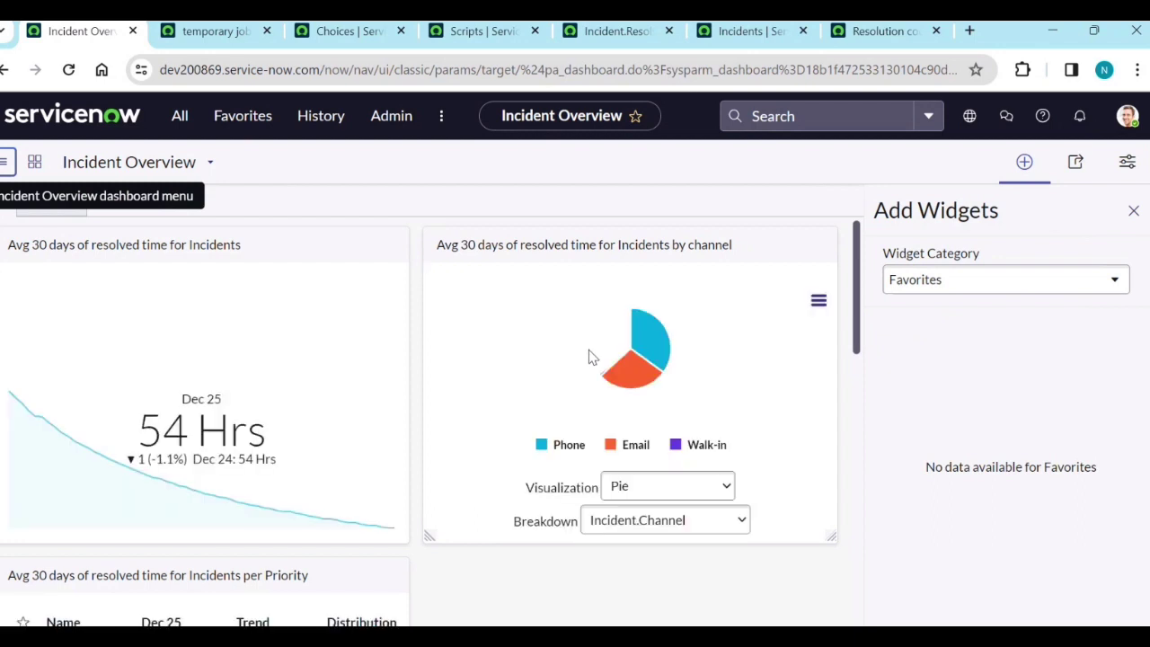
mouse_move(590, 364)
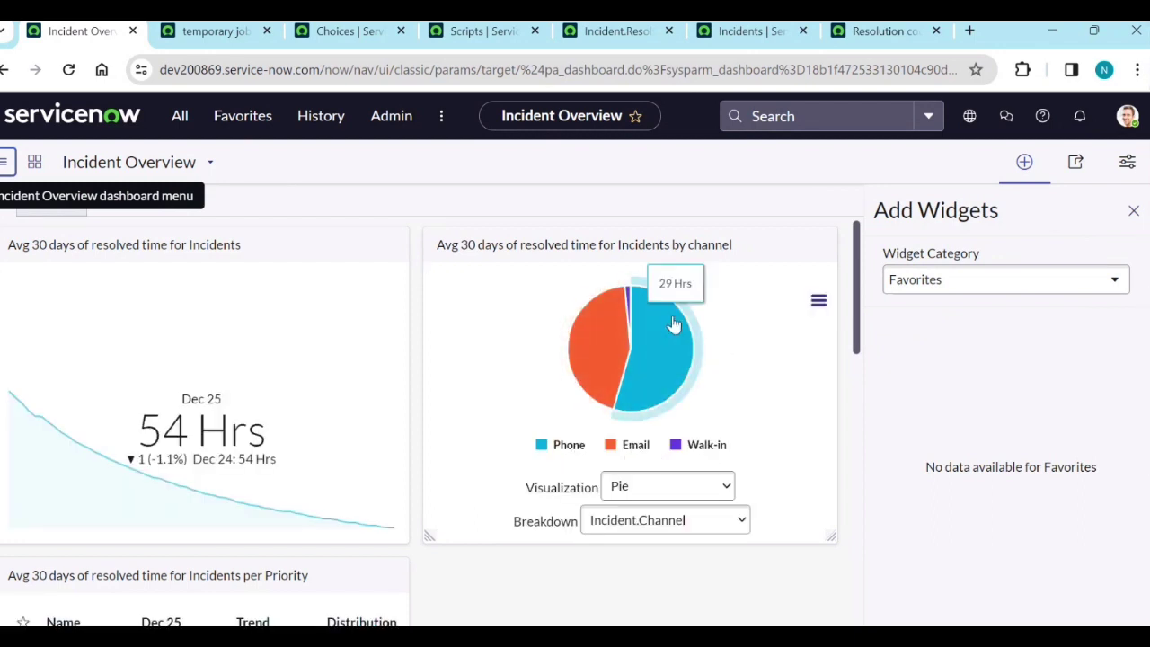
mouse_move(669, 316)
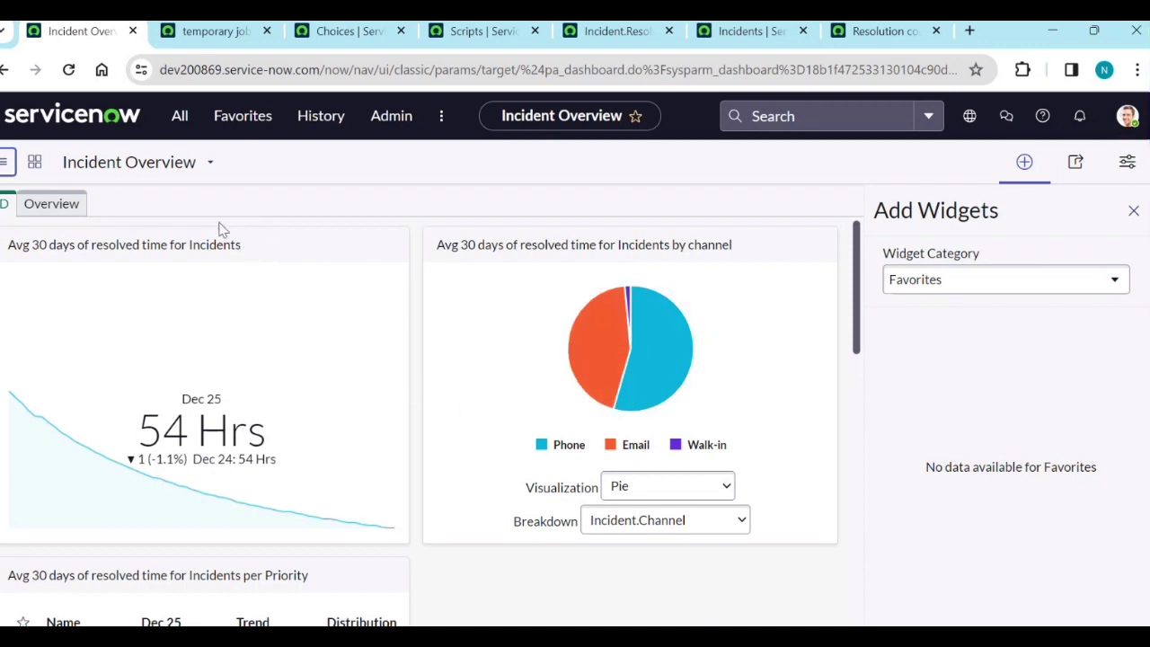
Step: Add Incident.Channel and Incident.Priority as breakdown sources in the Incident Overview dashboard properties and save the dashboard record
left_click(5, 166)
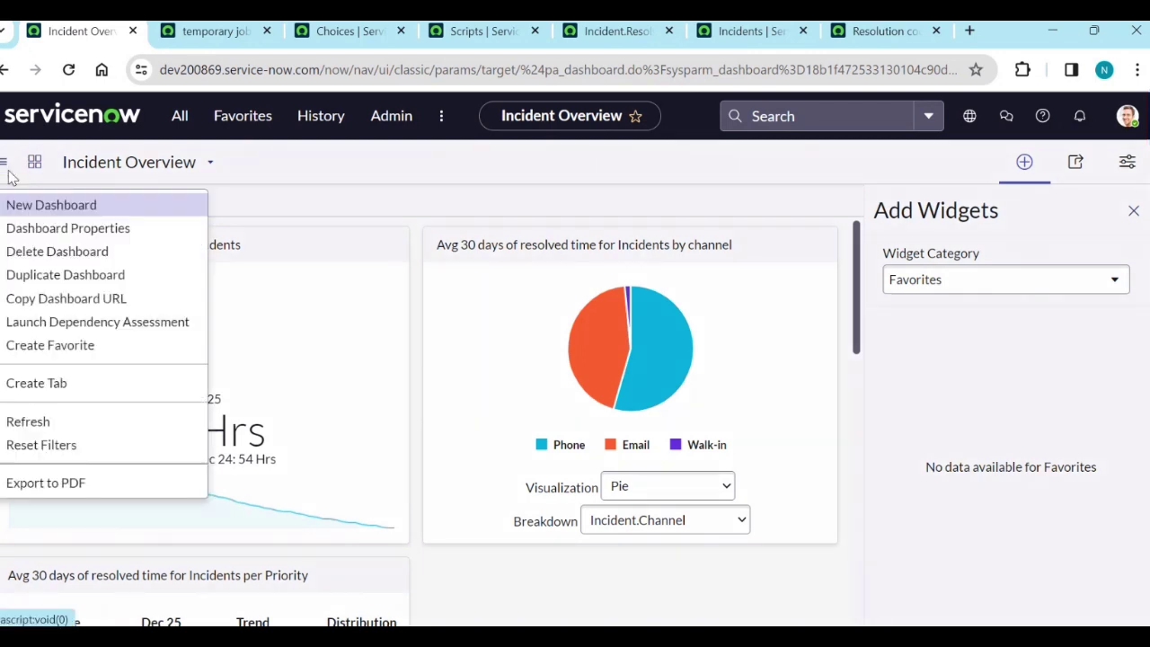
left_click(19, 230)
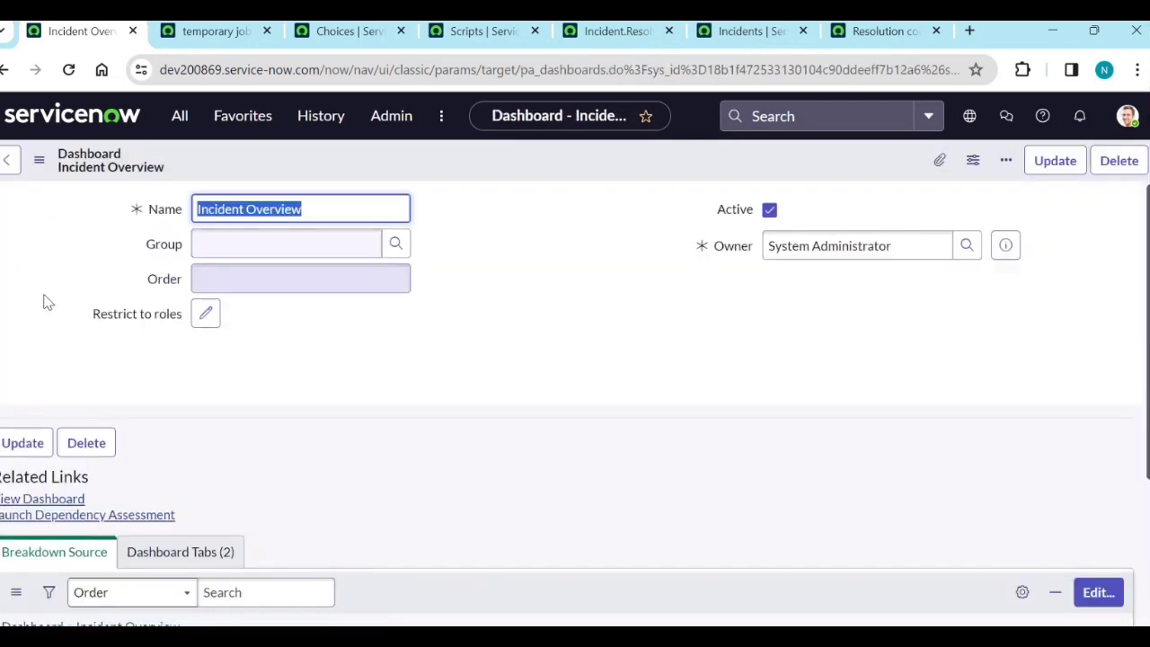
scroll(107, 377, "down", 2)
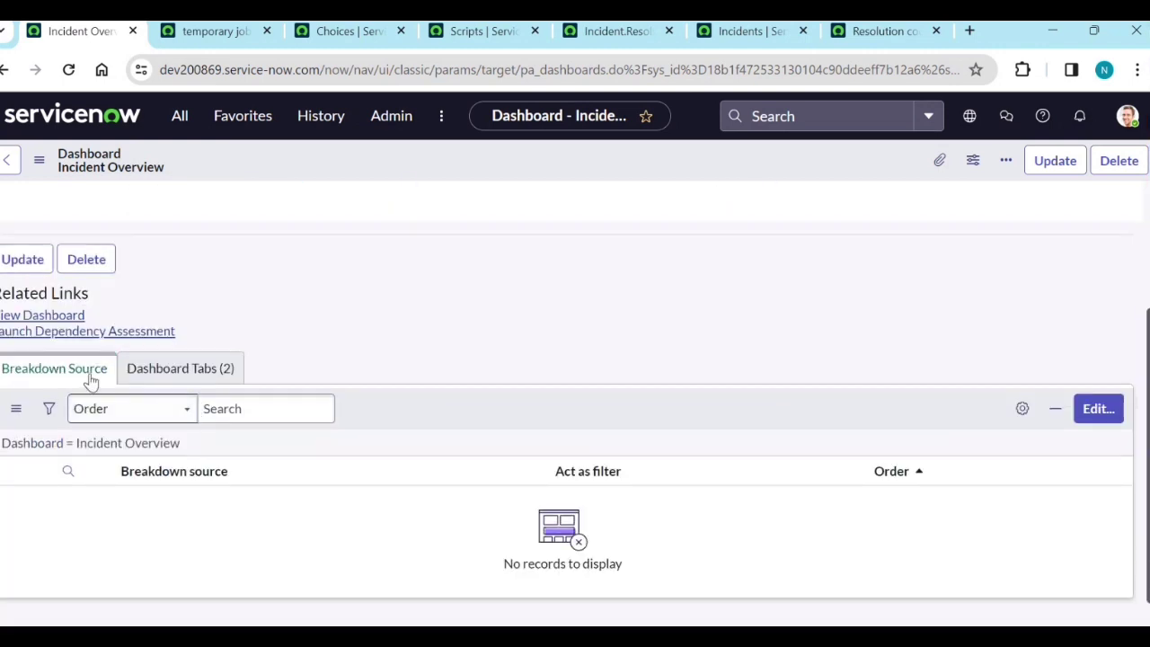
left_click(1077, 412)
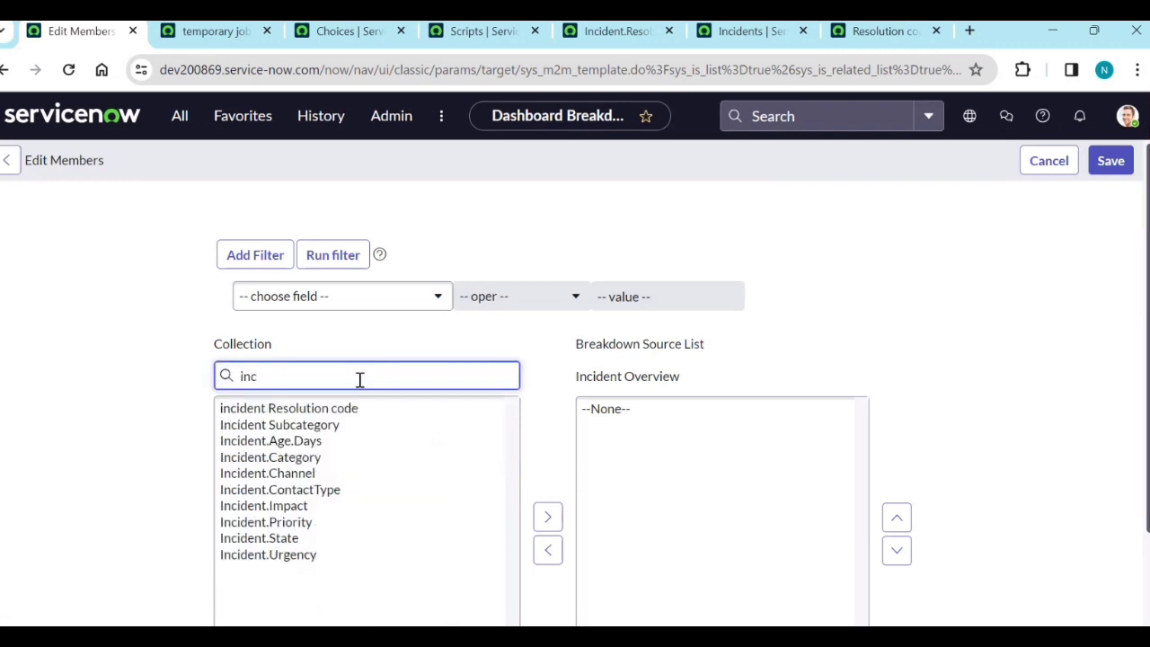
left_click_drag(357, 389, 348, 421)
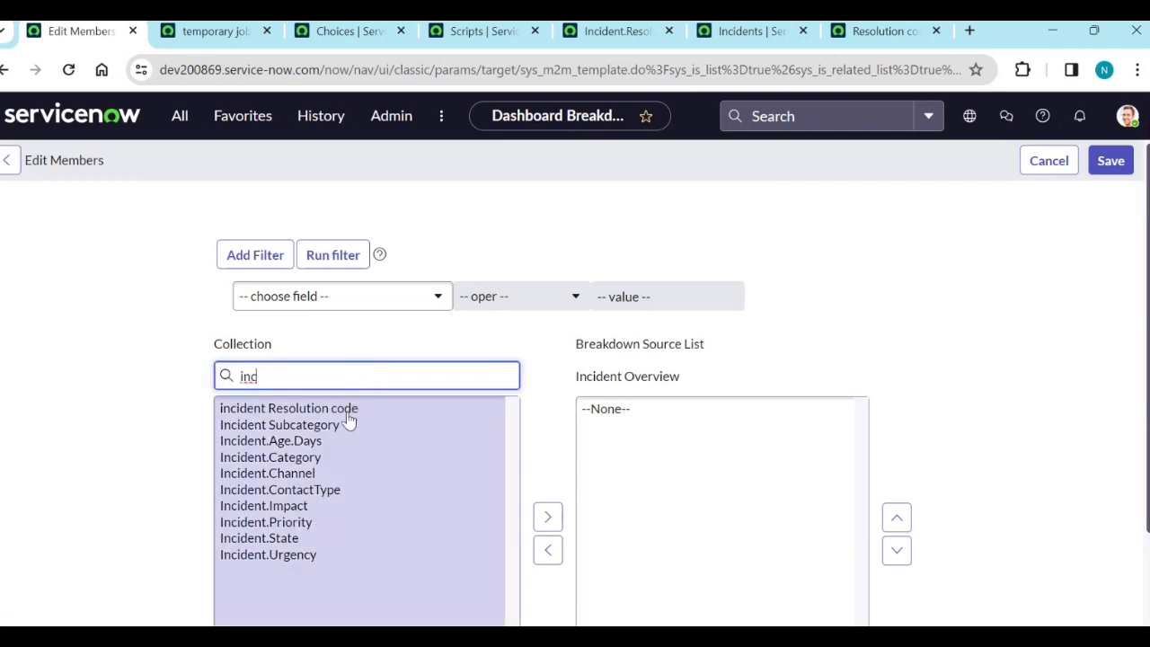
left_click(297, 481)
left_click(540, 475)
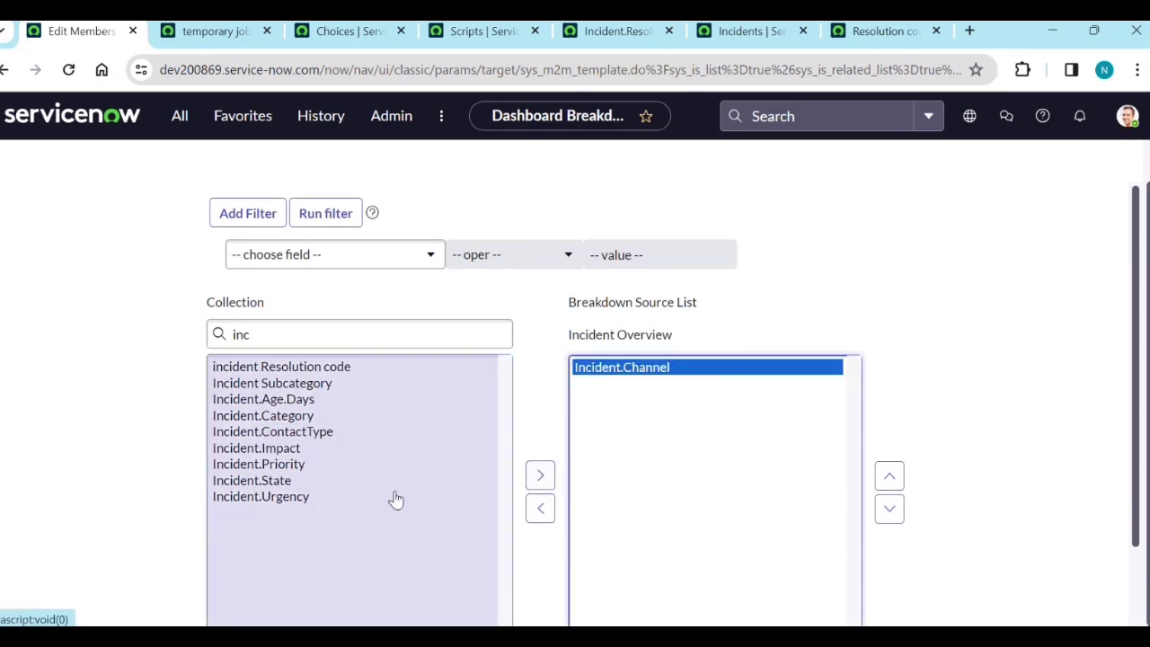
left_click(294, 466)
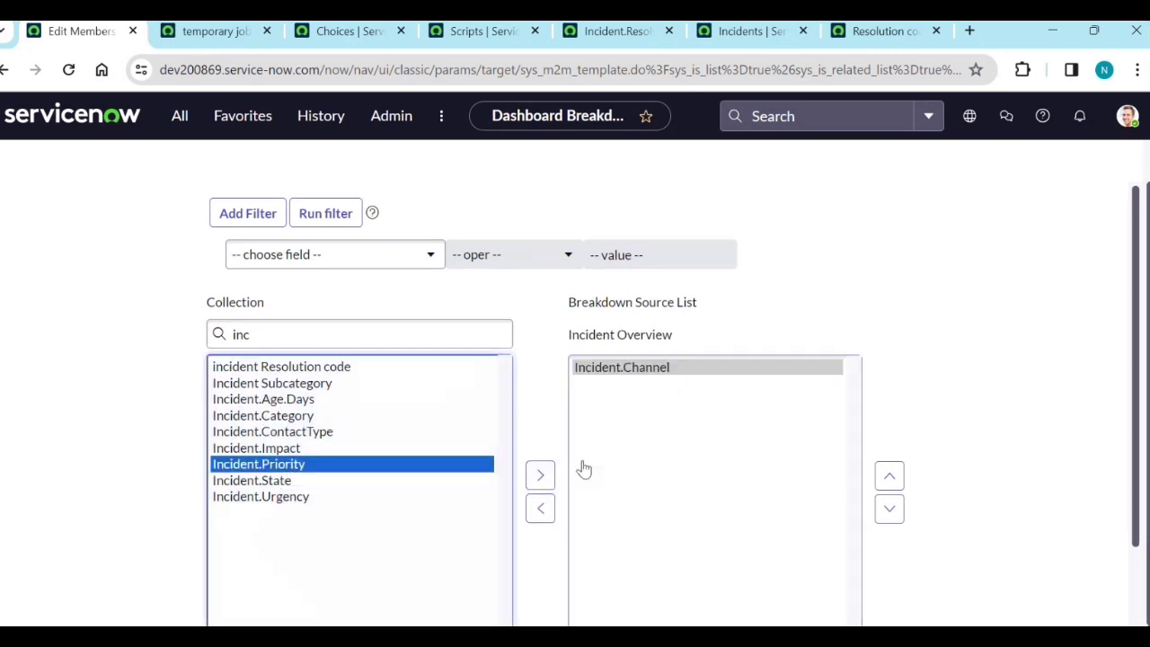
left_click(542, 477)
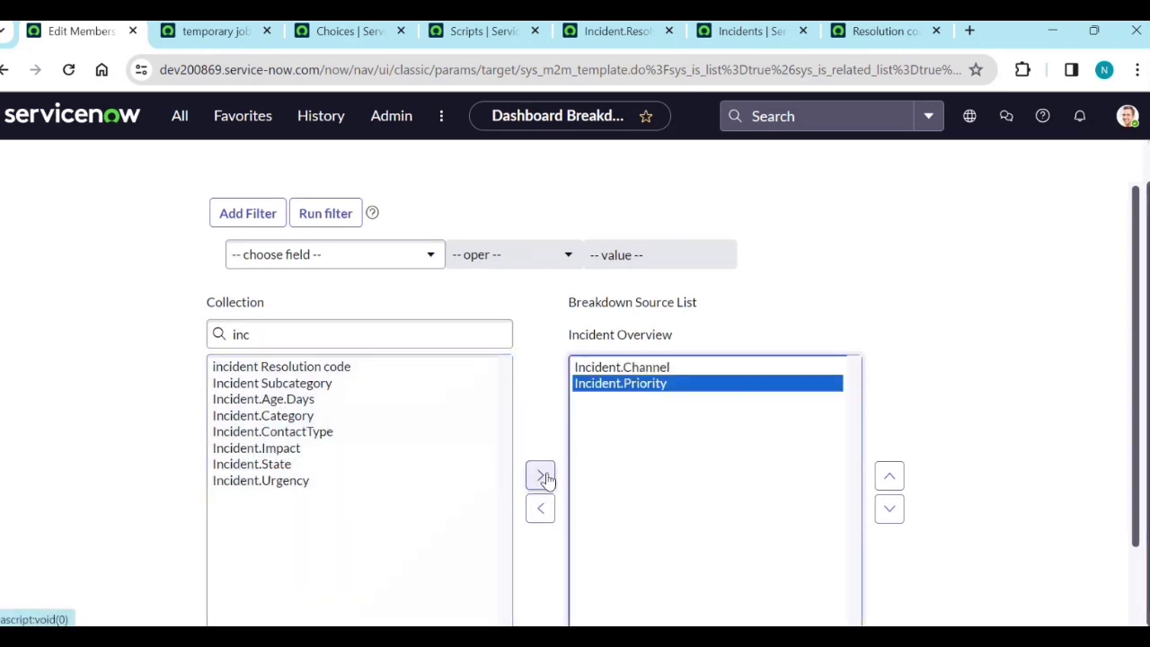
scroll(552, 488, "down", 1)
left_click(600, 564)
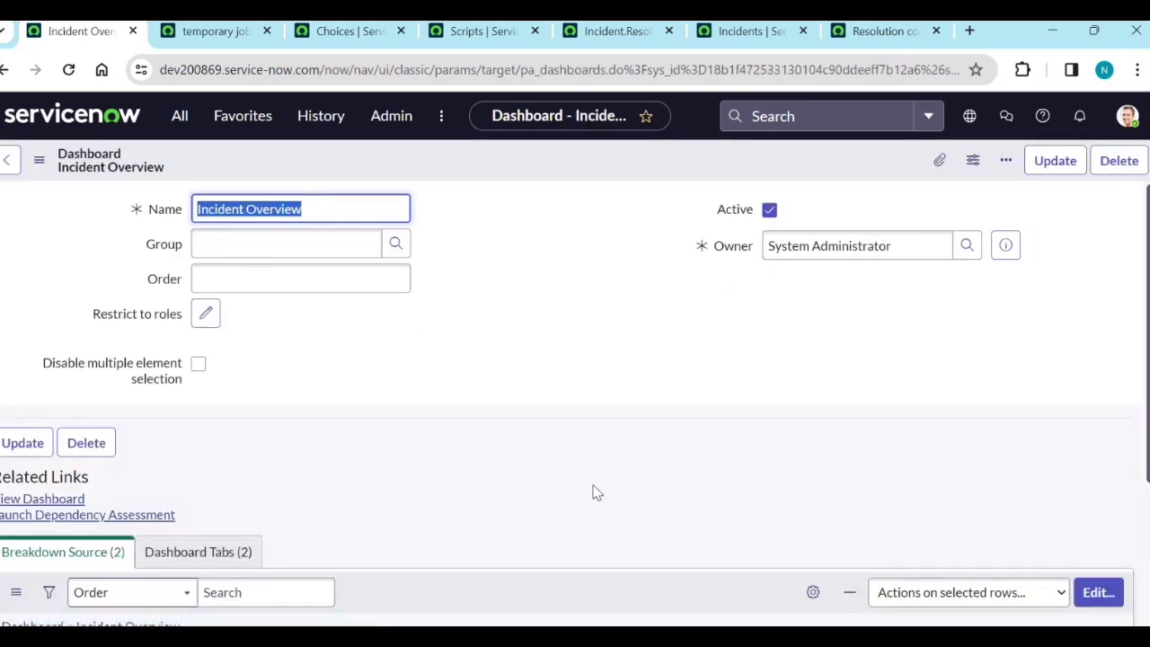
left_click(1046, 171)
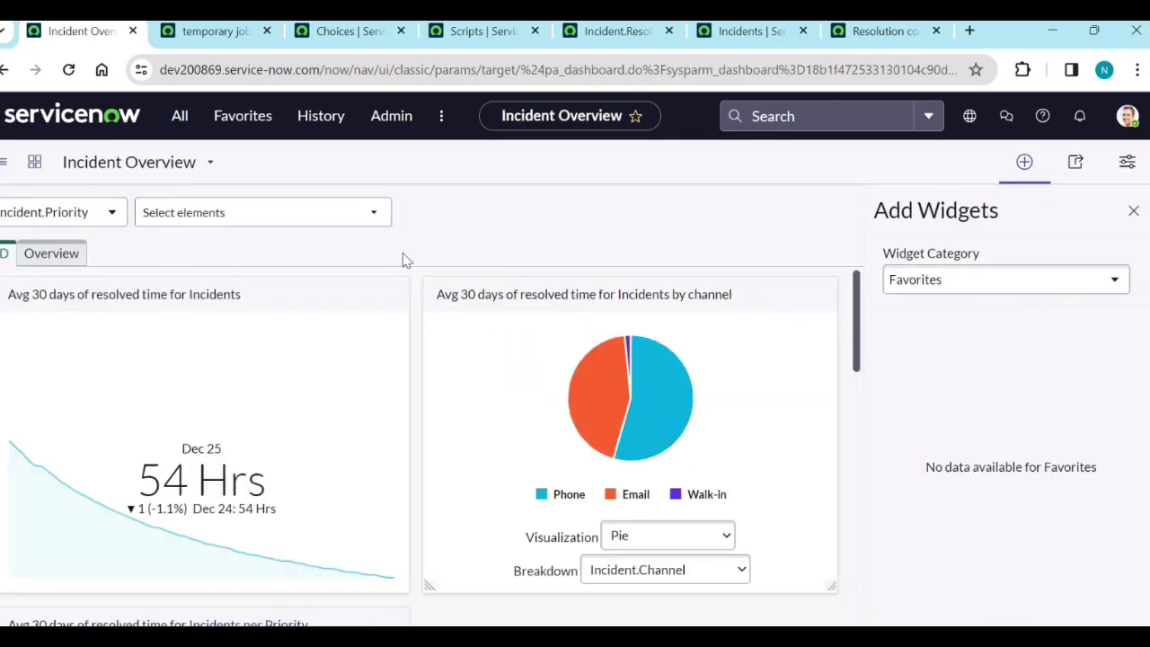
Step: Switch the dashboard filter to Incident.Channel, try it with the Phone element, and clear that element again
left_click(102, 222)
left_click(85, 275)
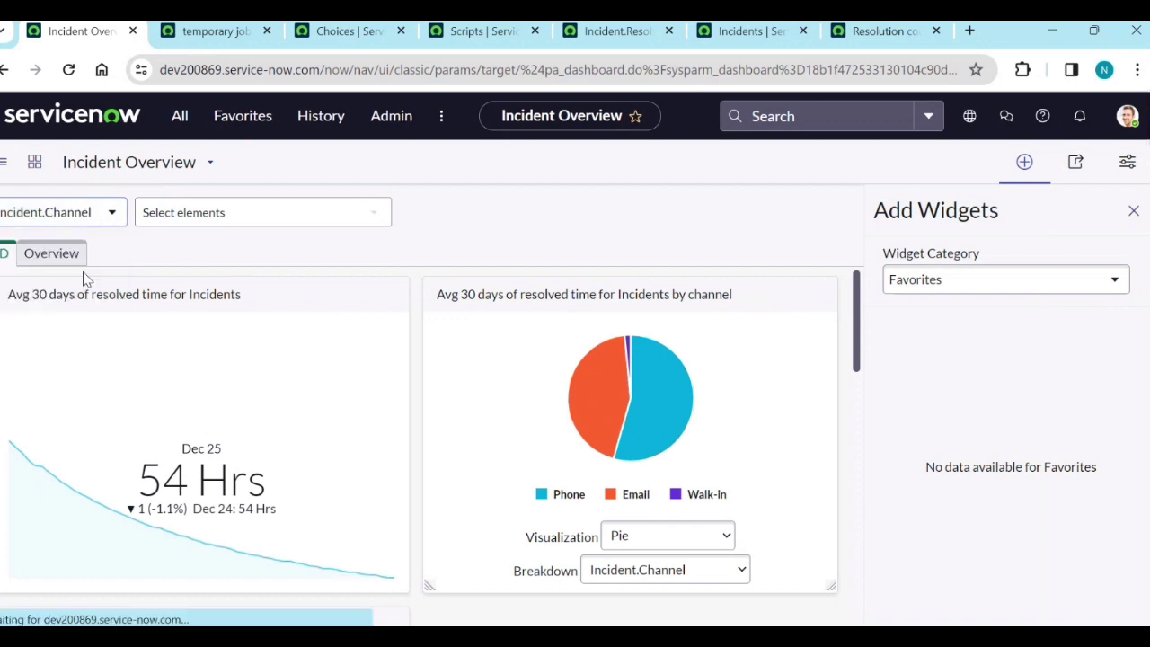
left_click(274, 214)
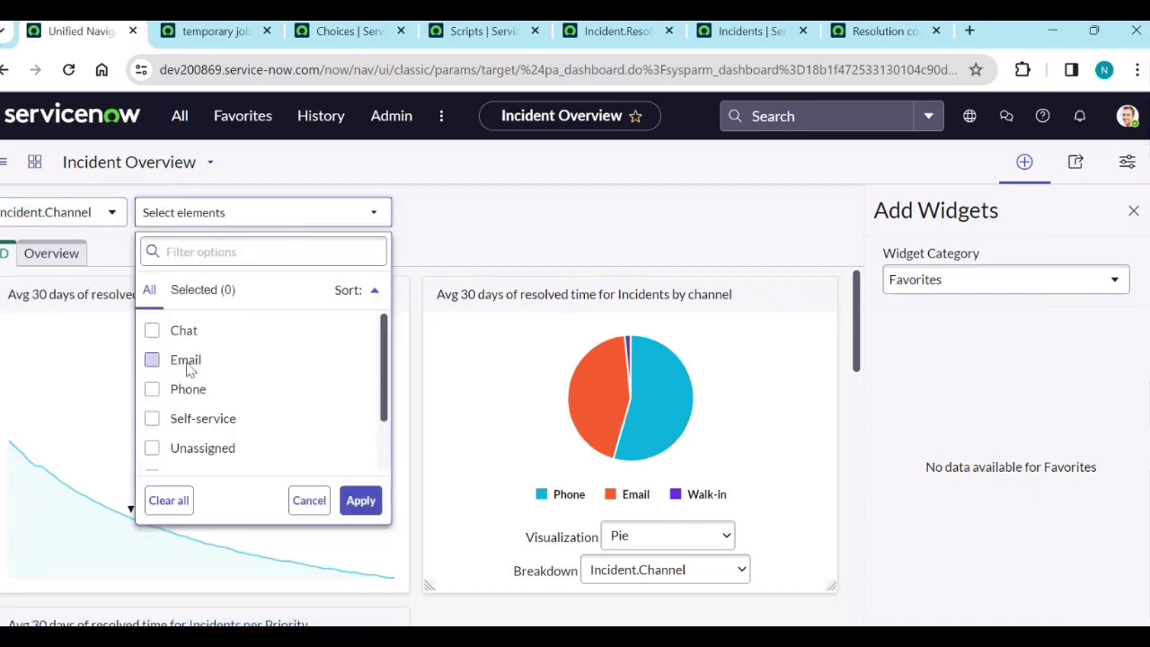
left_click(155, 390)
left_click(361, 501)
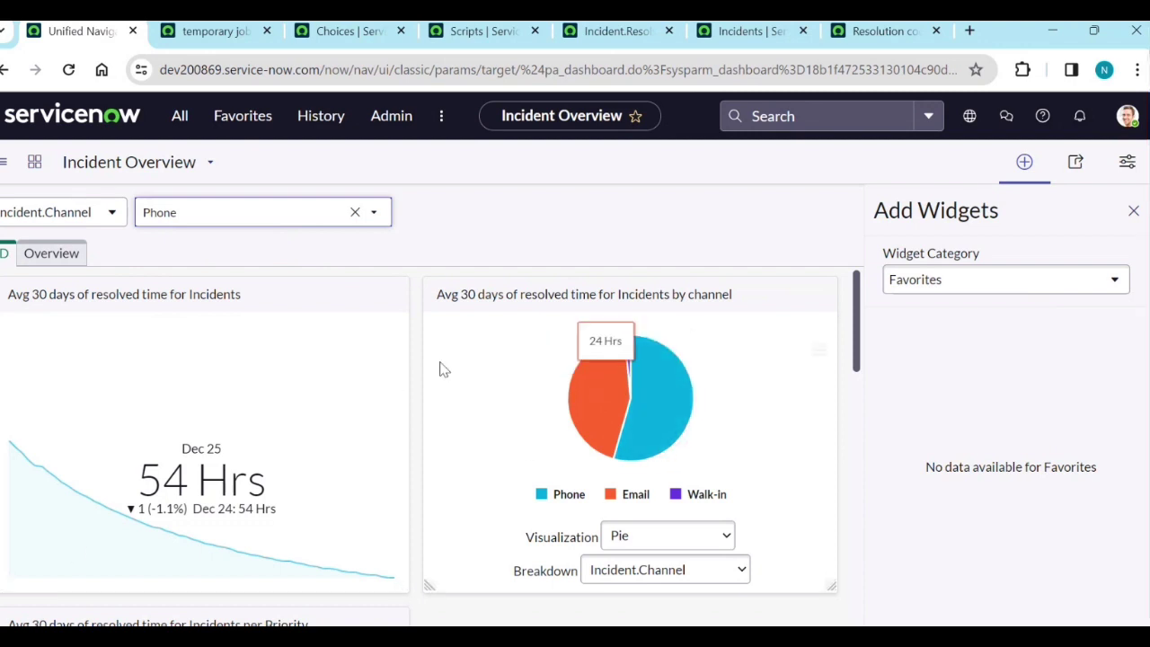
left_click(355, 212)
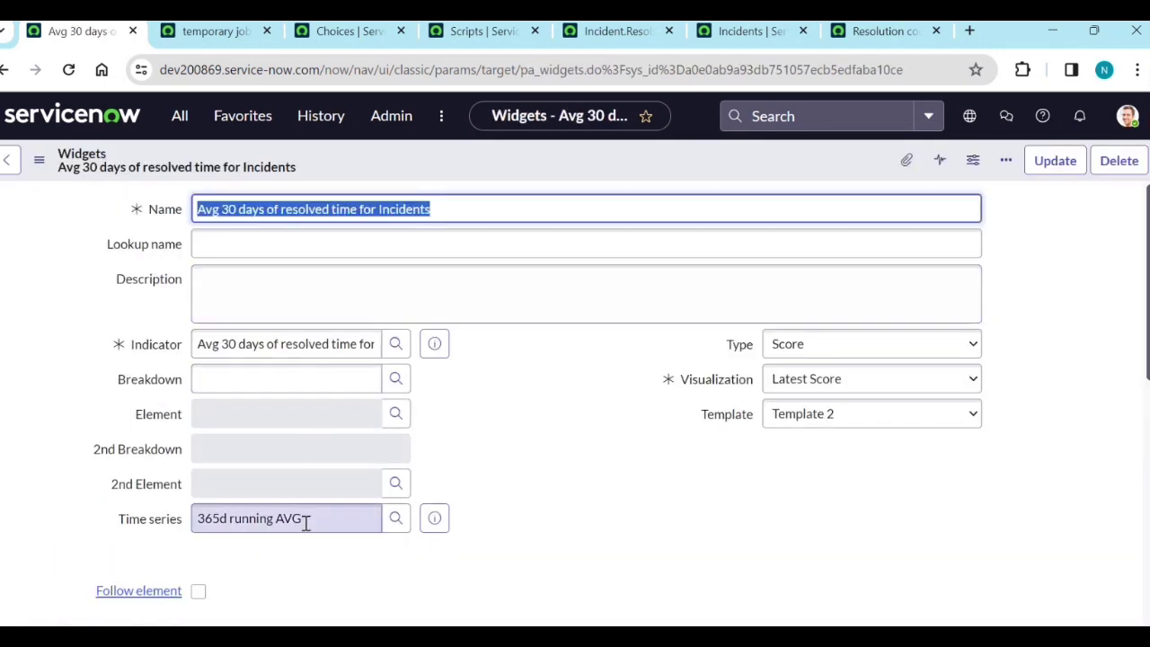
Step: Enable Follow element on the latest-score widget for resolved time, leave Followed breakdown empty, and update the widget
scroll(269, 530, "down", 3)
left_click(200, 407)
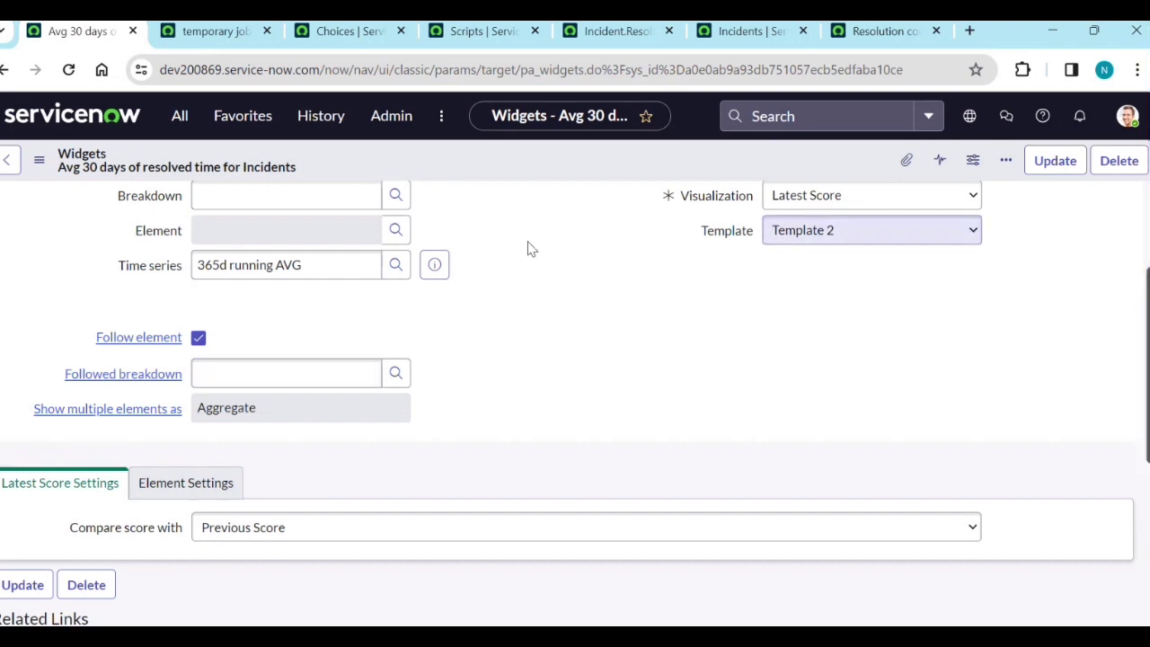
scroll(384, 277, "up", 1)
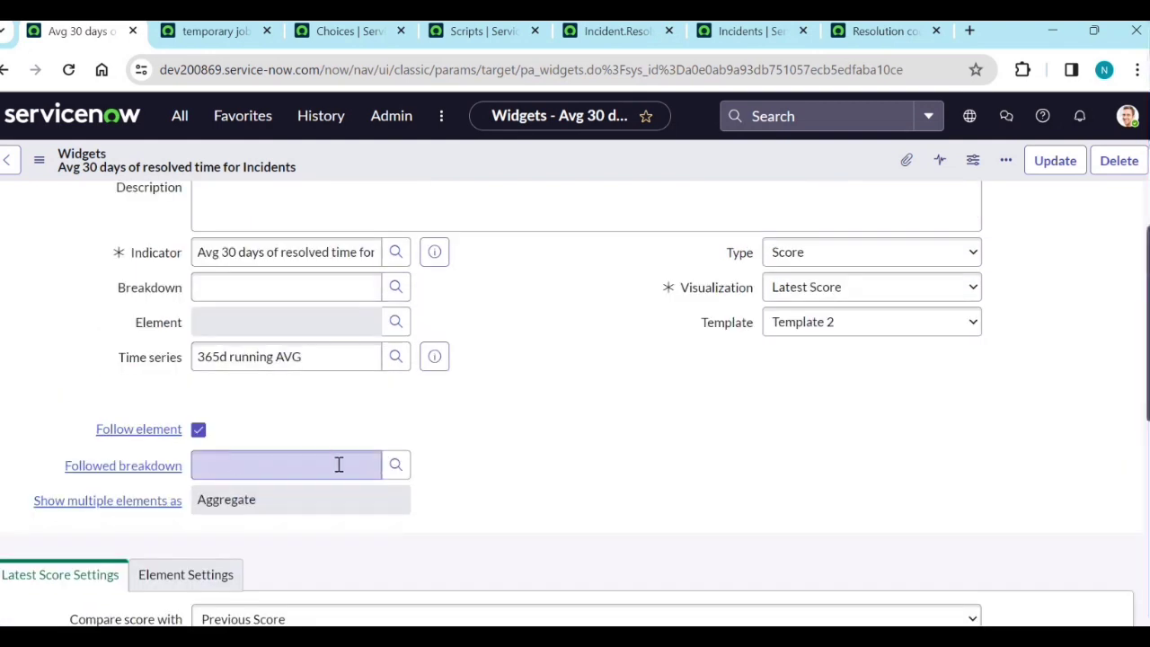
left_click(395, 466)
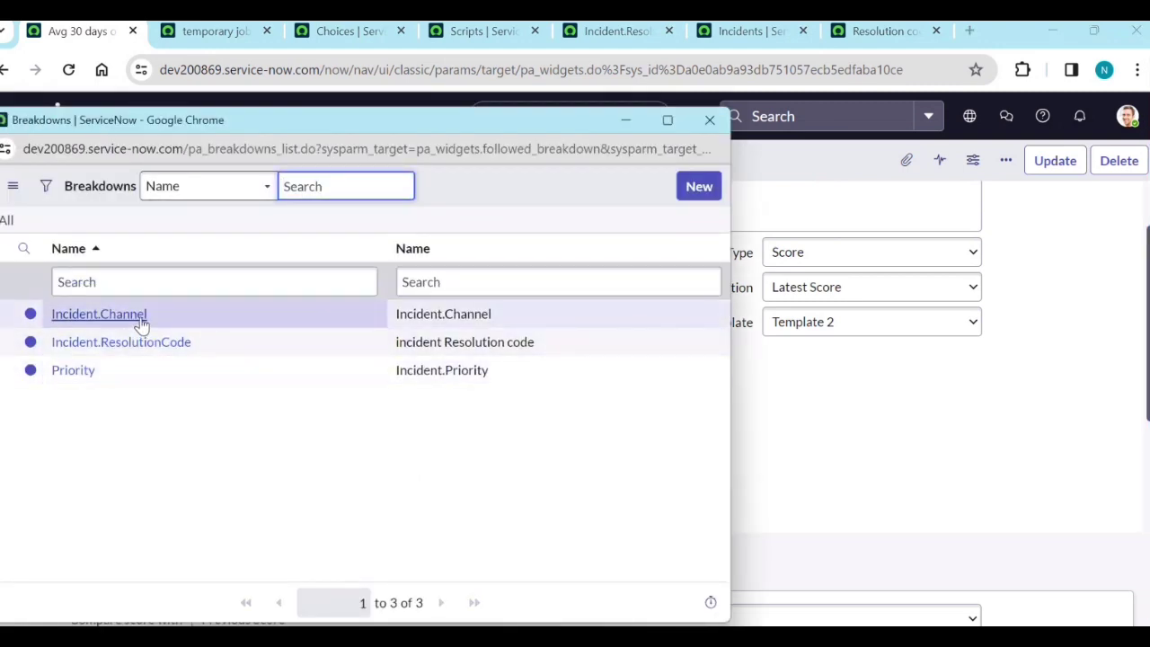
left_click(710, 120)
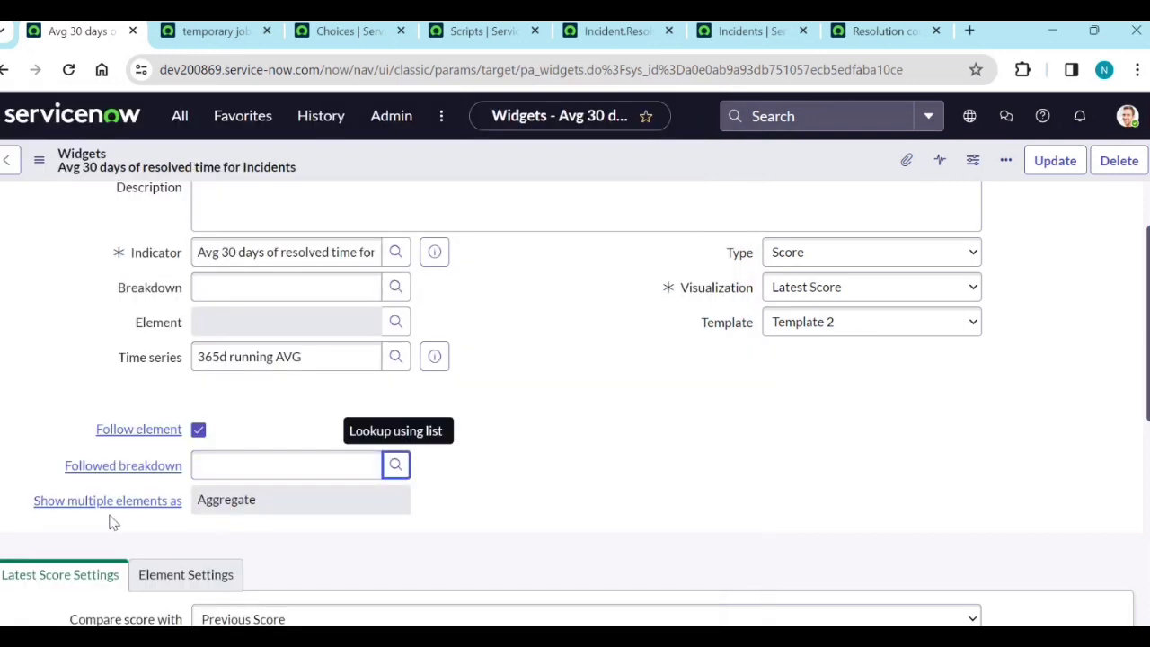
mouse_move(112, 512)
scroll(399, 525, "down", 2)
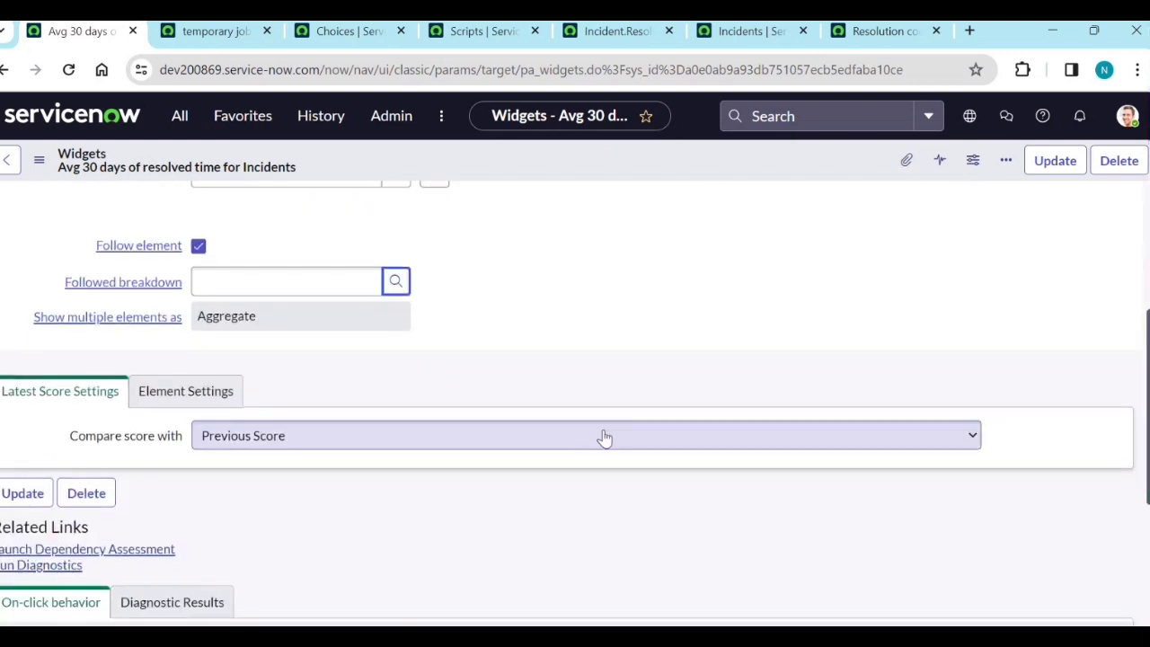
scroll(917, 308, "up", 3)
left_click(1056, 162)
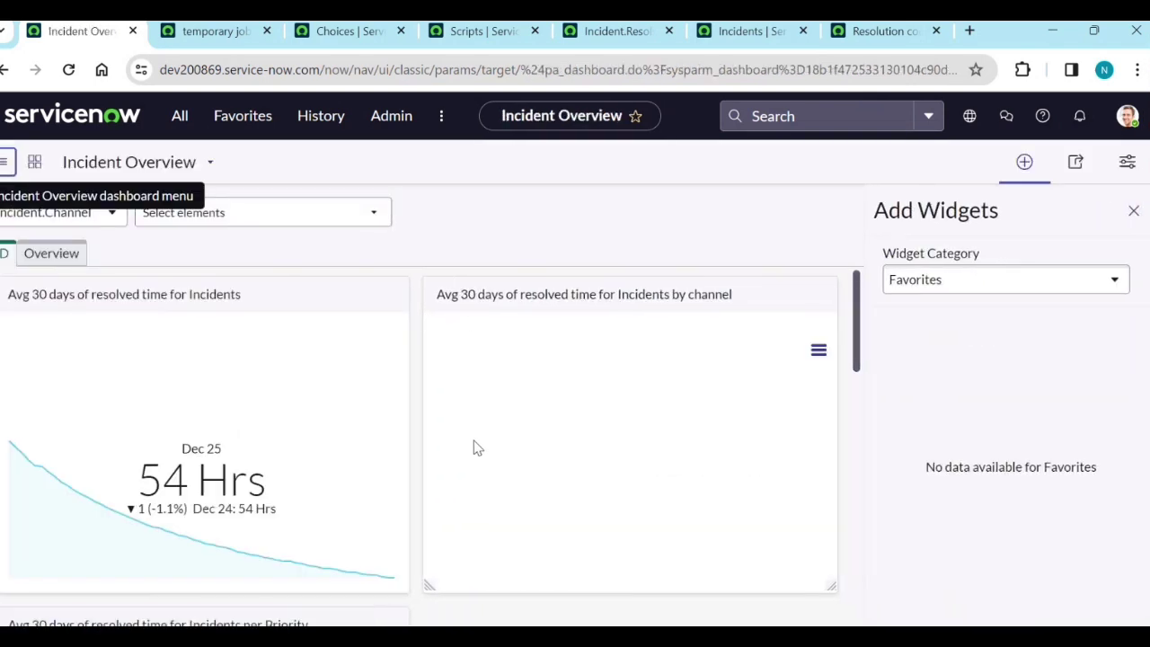
Step: Filter the dashboard by the Email element of Incident.Channel to check how the widgets respond
left_click(270, 215)
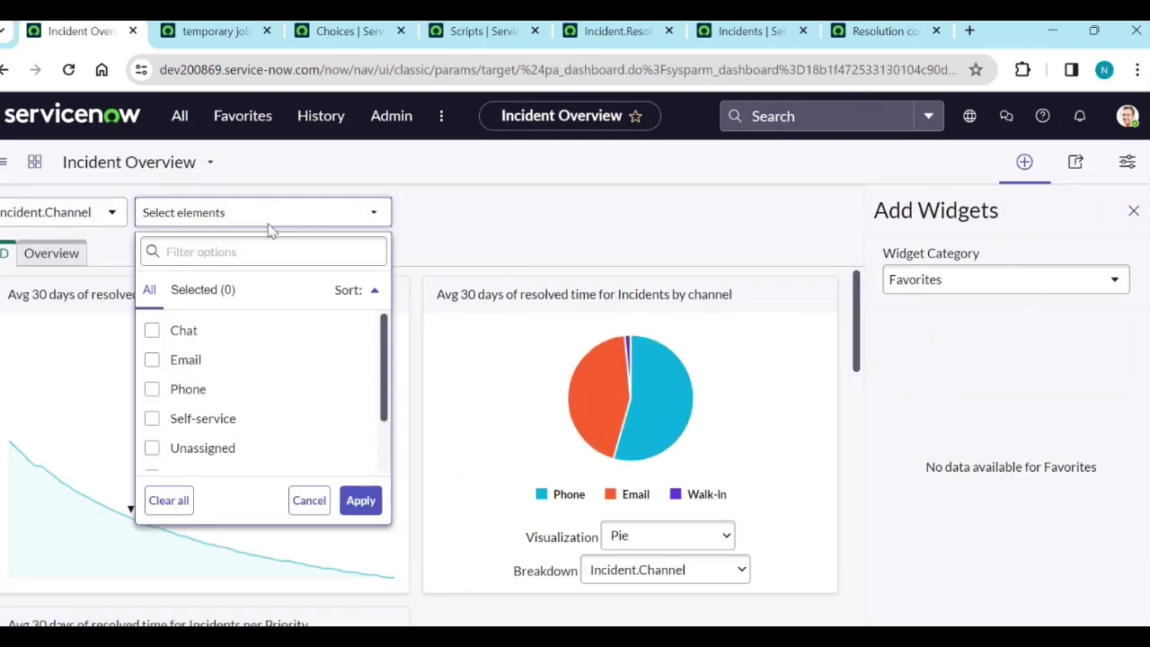
left_click(186, 361)
left_click(360, 501)
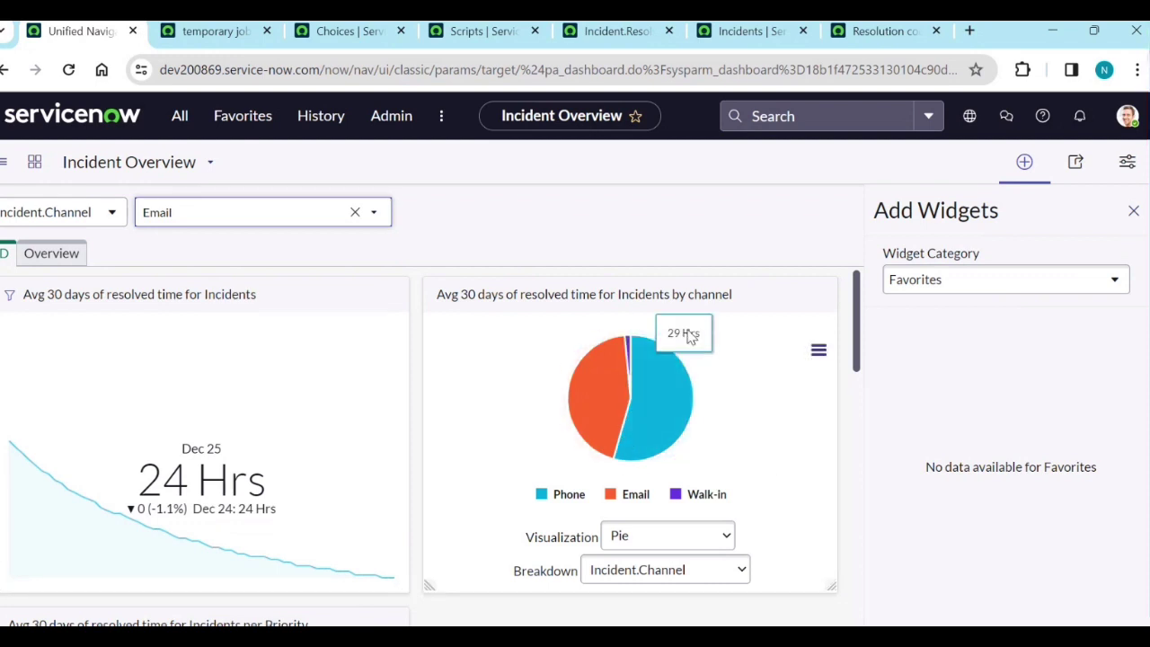
Step: Enable Follow element on the by-channel pie widget, leaving Followed breakdown empty, and update the widget
left_click(722, 296)
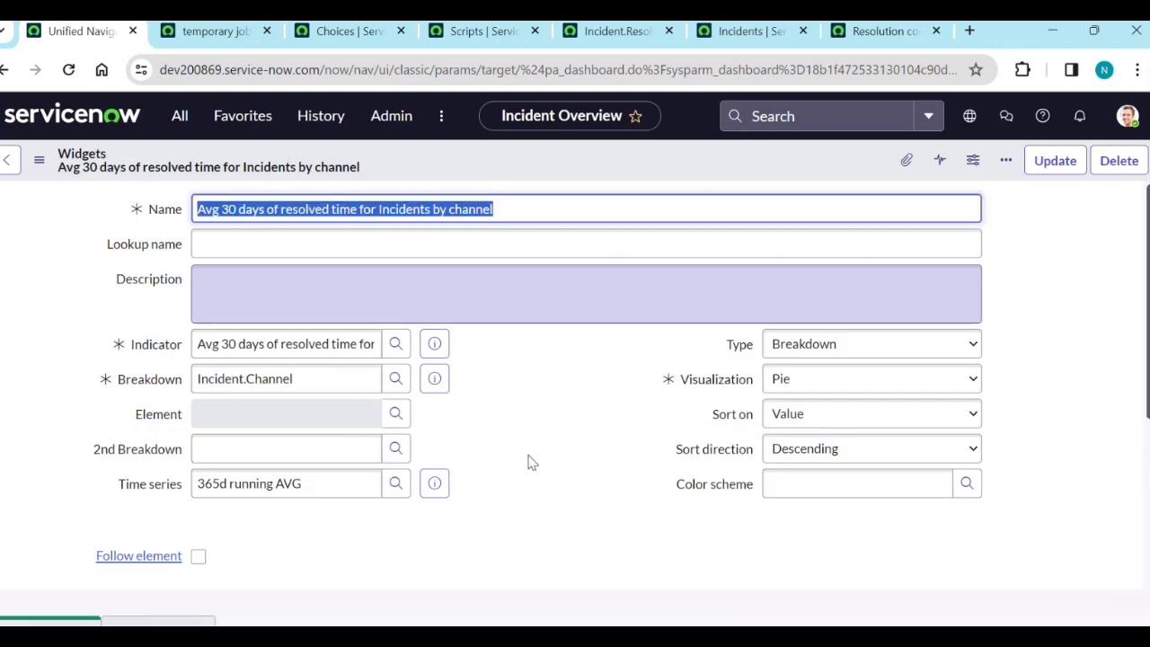
scroll(528, 467, "down", 2)
left_click(199, 373)
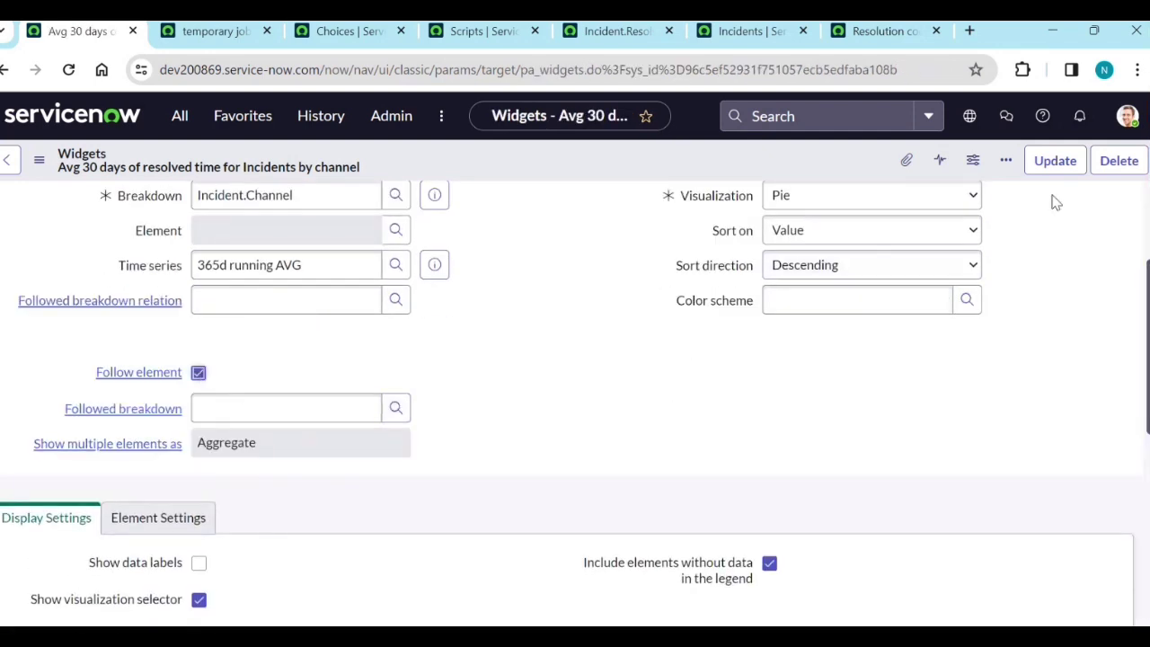
left_click(1055, 163)
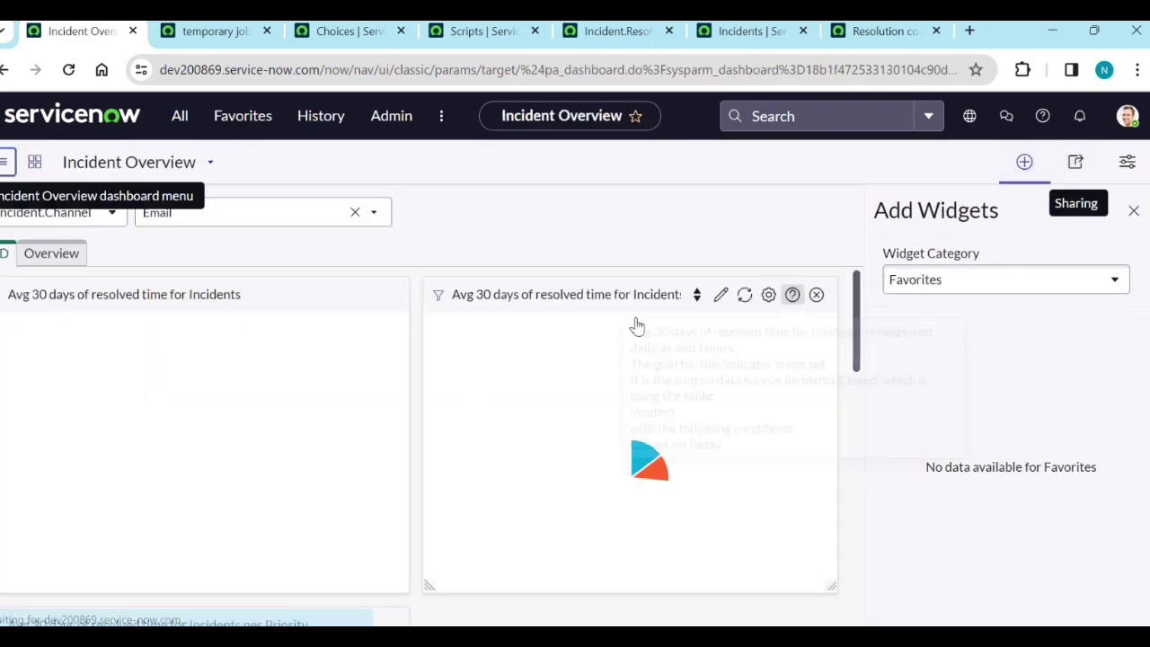
Step: Reapply the Email element of the Incident.Channel dashboard filter and examine the slices of the by-channel pie widget
left_click(355, 212)
left_click(357, 223)
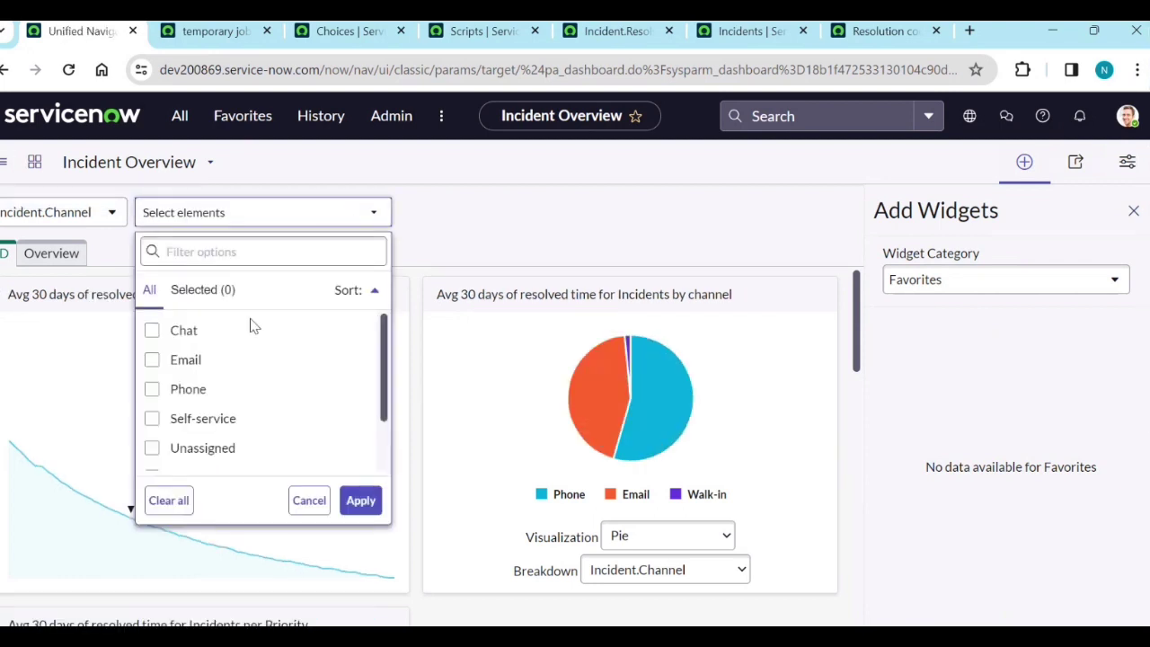
left_click(199, 361)
left_click(360, 498)
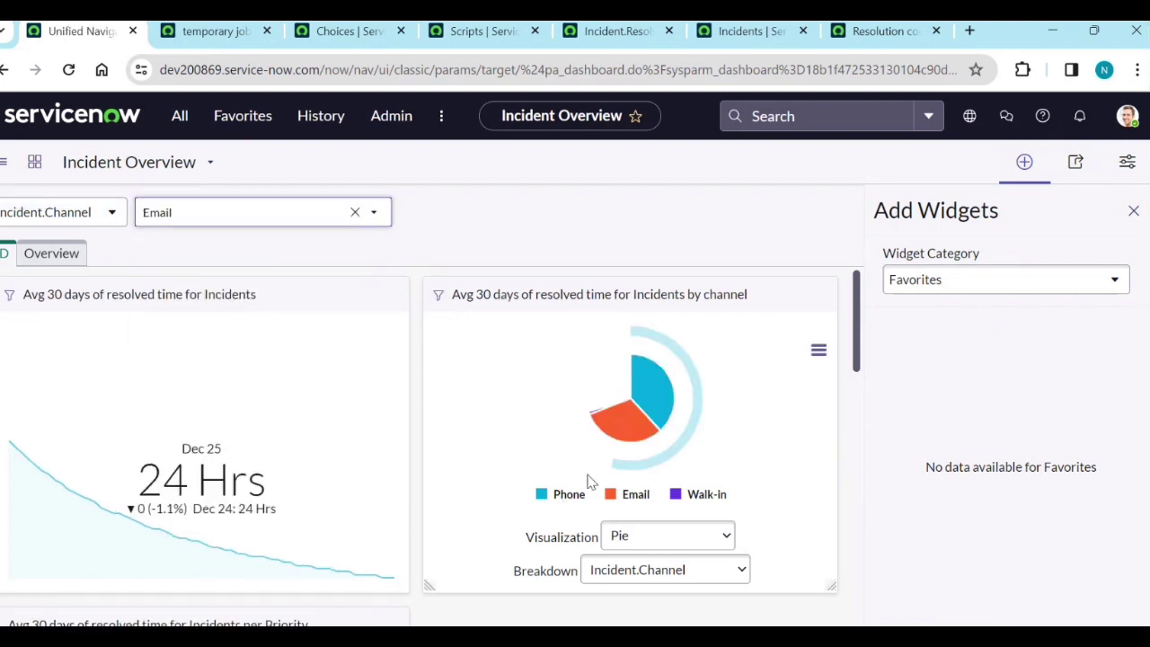
mouse_move(670, 461)
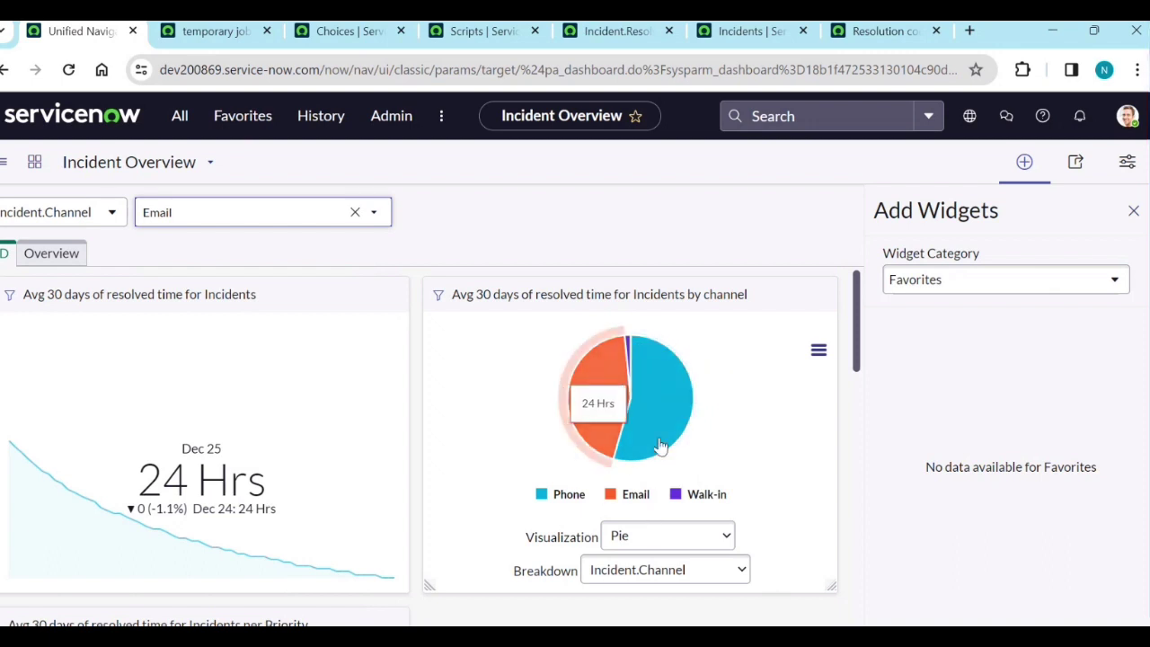
mouse_move(594, 432)
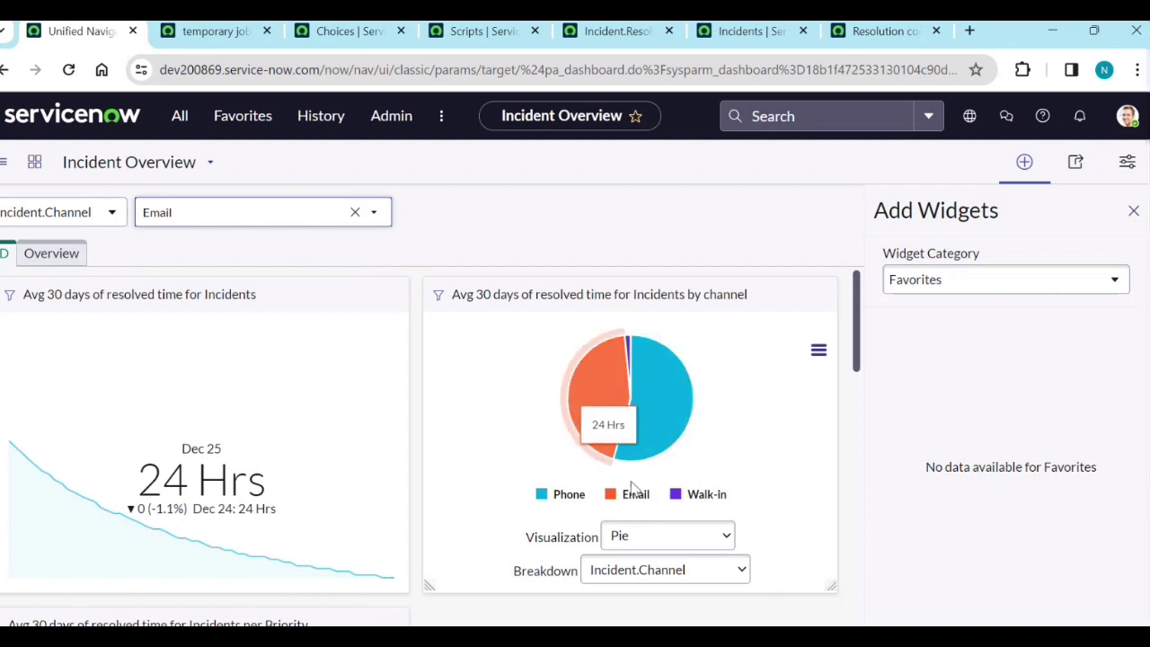
mouse_move(642, 426)
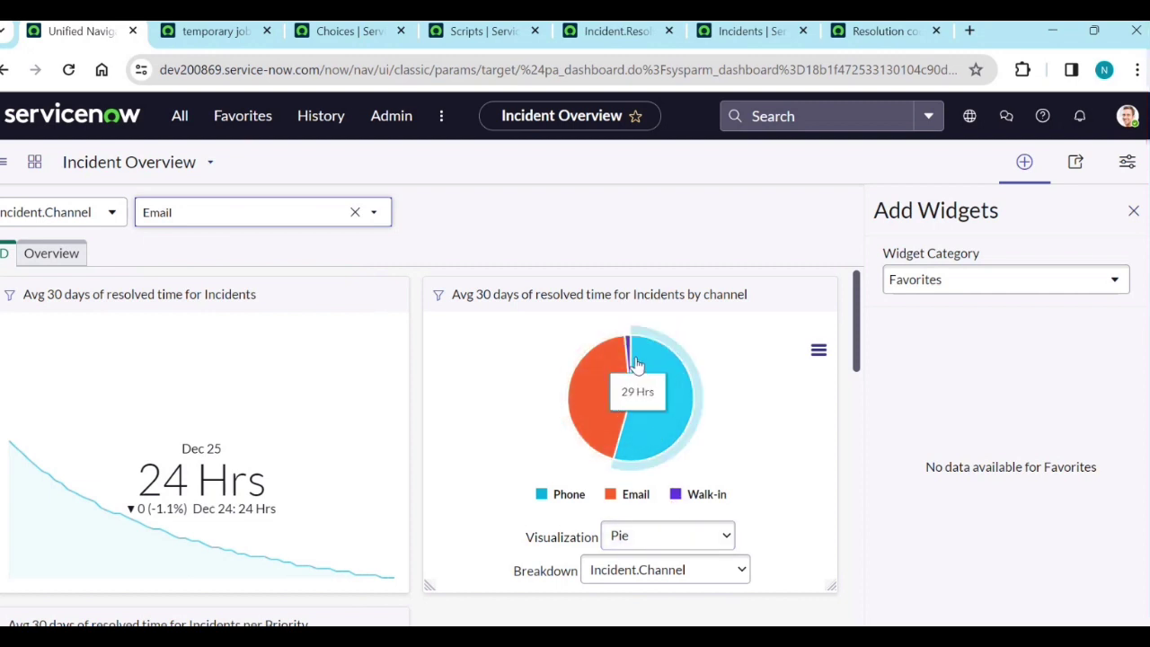
mouse_move(626, 292)
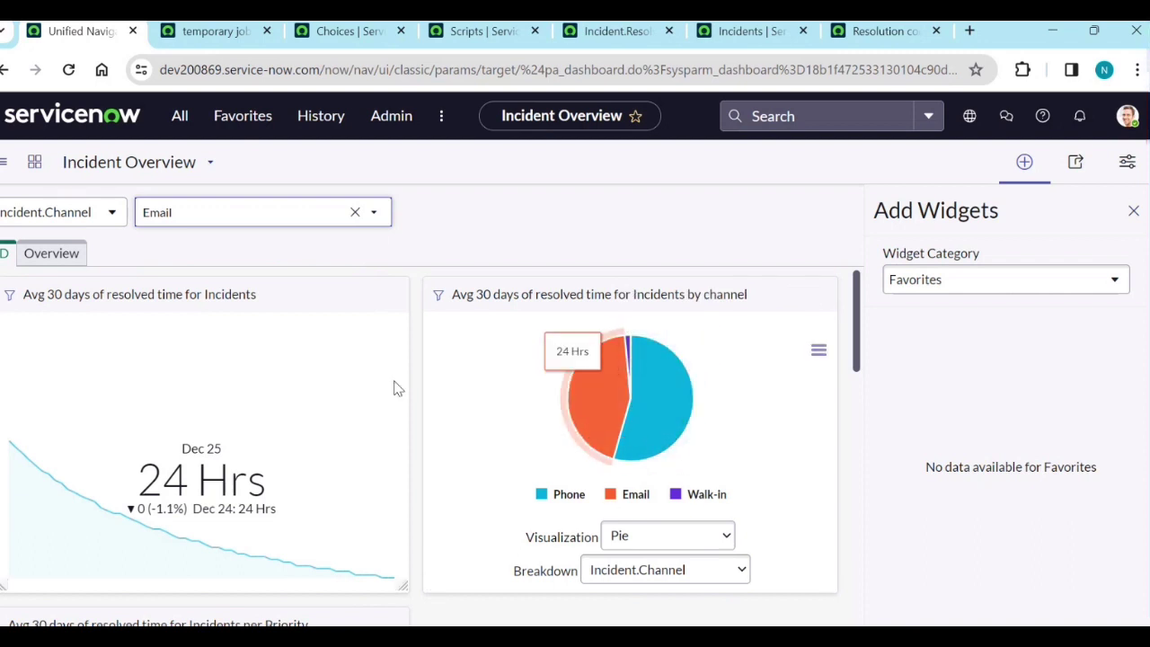
Step: Clear the channel element, switch the dashboard filter to Incident.Priority, and apply the 1 - Critical element
left_click(355, 213)
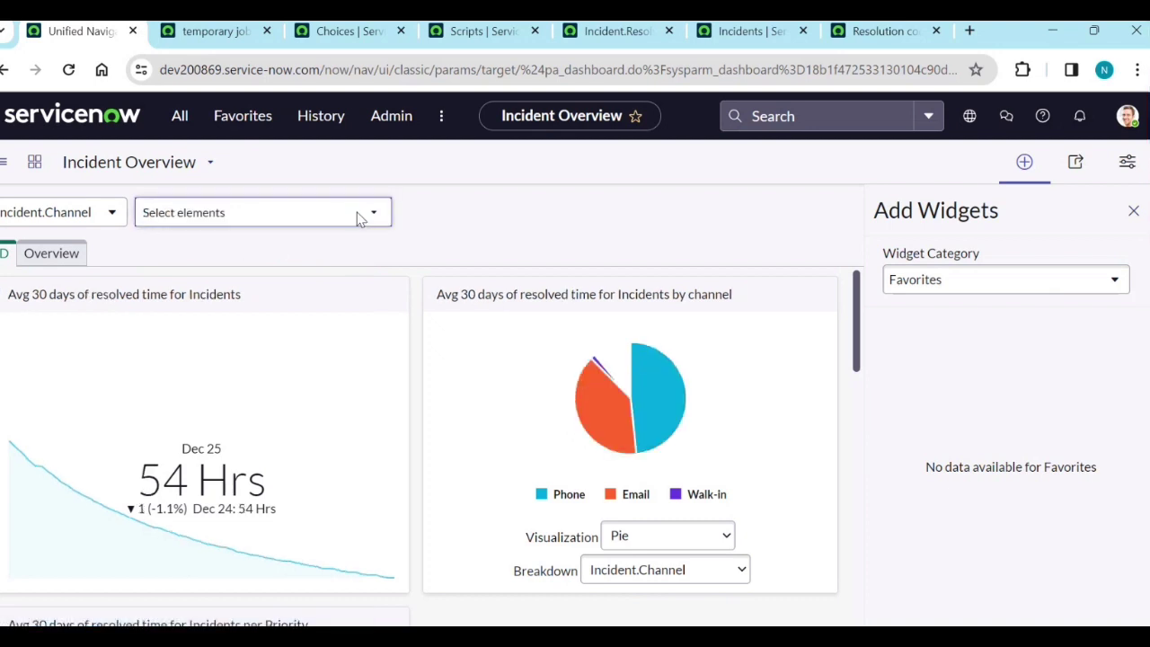
left_click(356, 212)
left_click(95, 215)
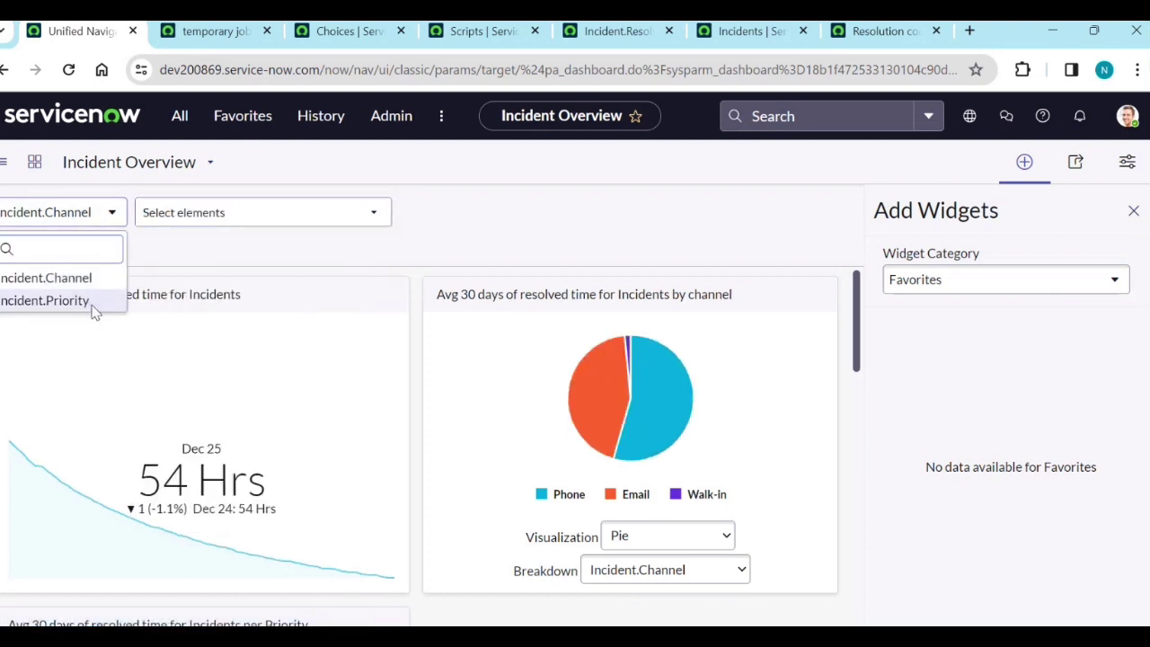
left_click(94, 304)
left_click(308, 211)
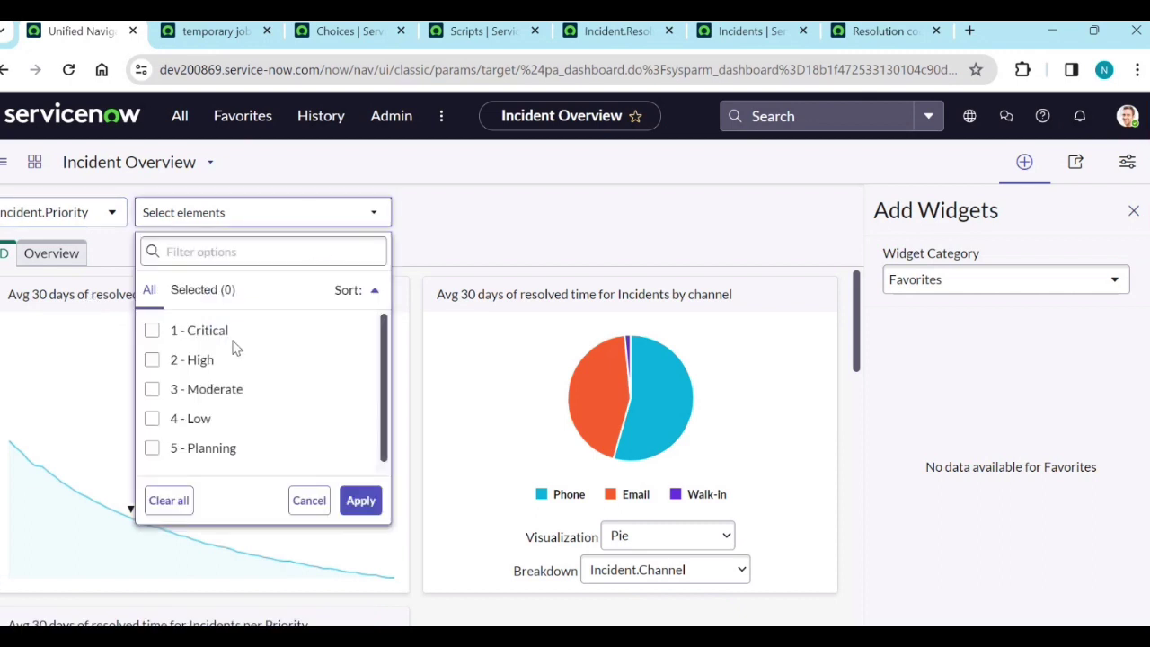
left_click(357, 503)
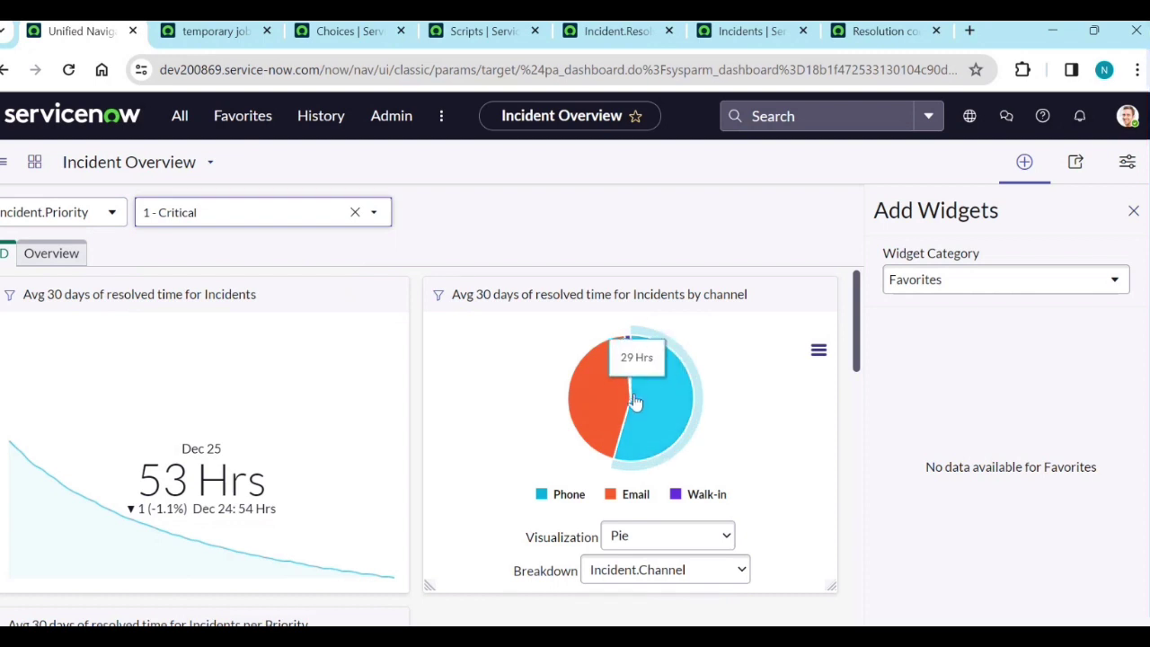
Step: Replace the 1 - Critical filter element with 2 - High and check how both resolved-time widgets respond
left_click(355, 212)
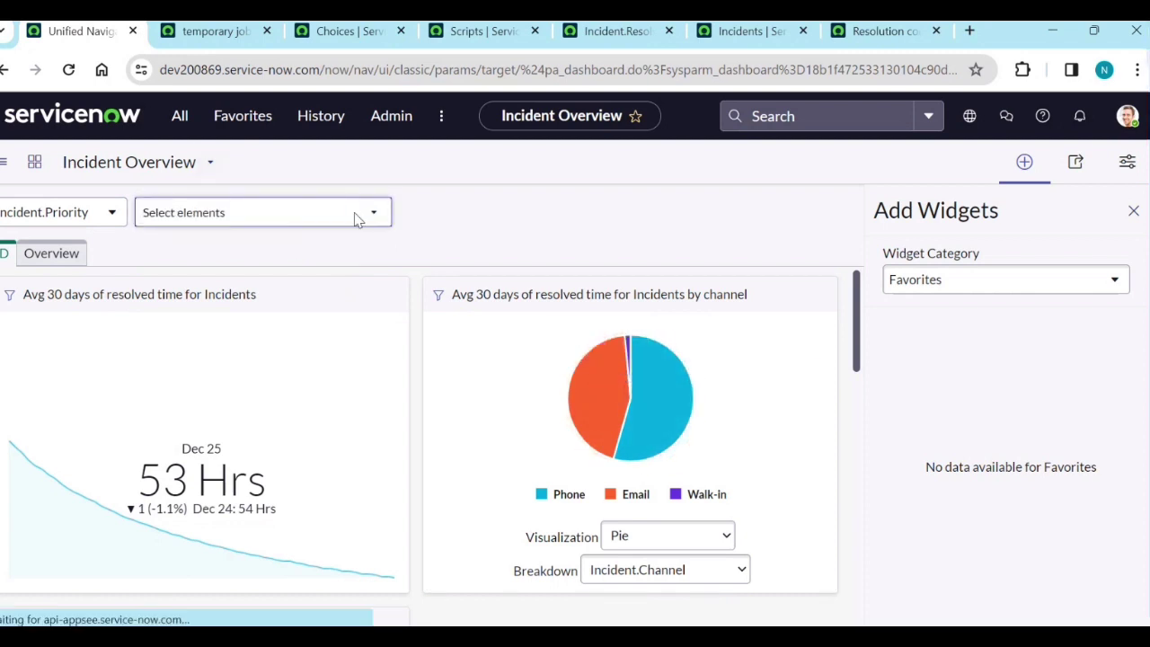
left_click(357, 219)
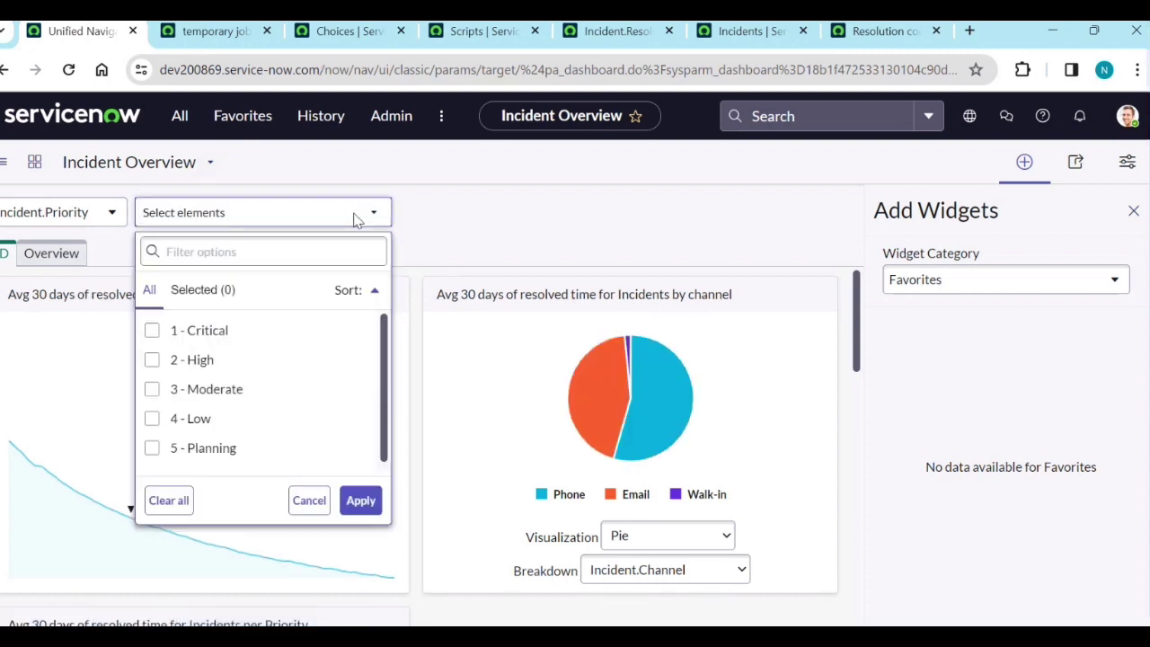
left_click(201, 361)
left_click(363, 513)
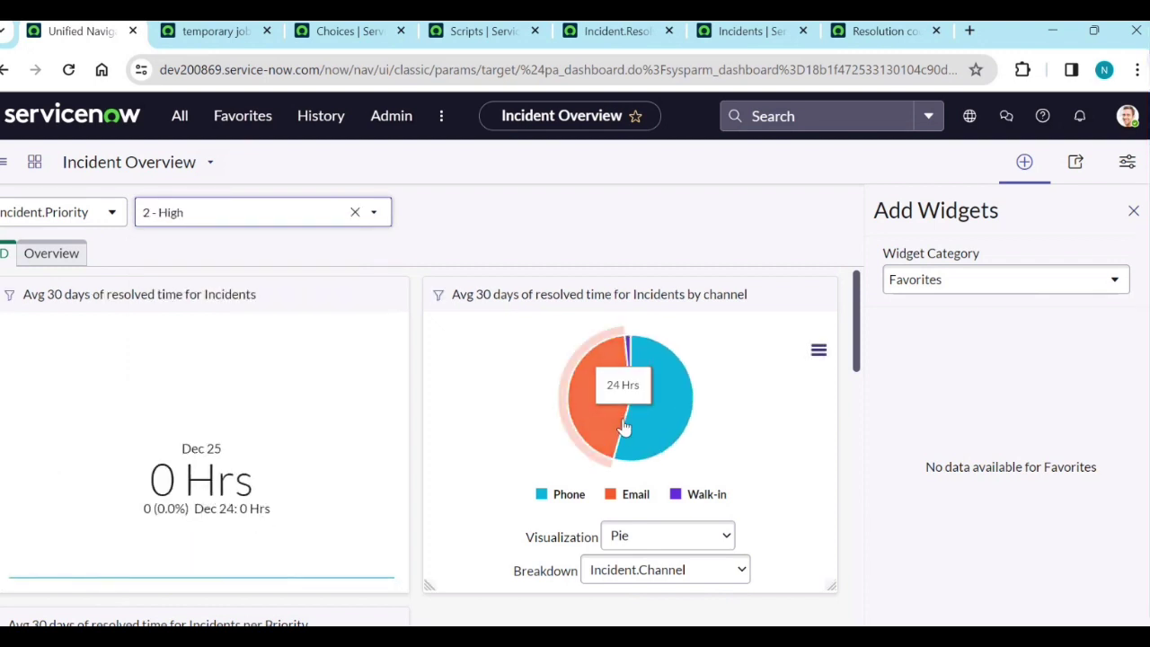
mouse_move(636, 369)
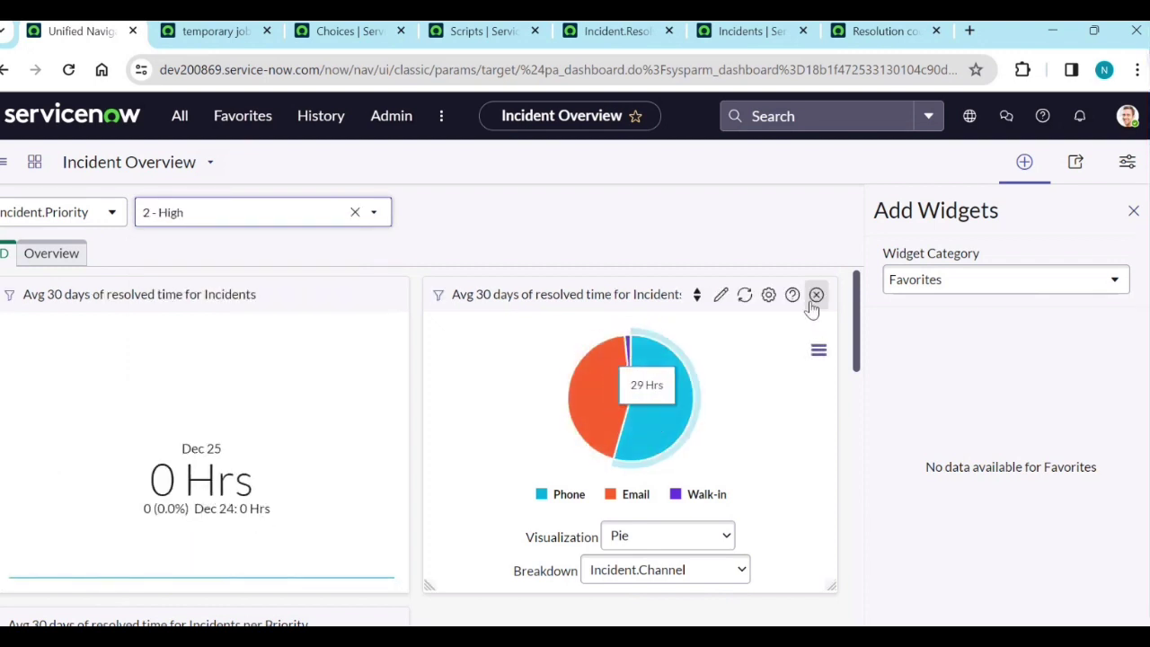
Step: Review the by-channel pie widget's breakdown, follow-element and display settings, and update it without changes
left_click(722, 295)
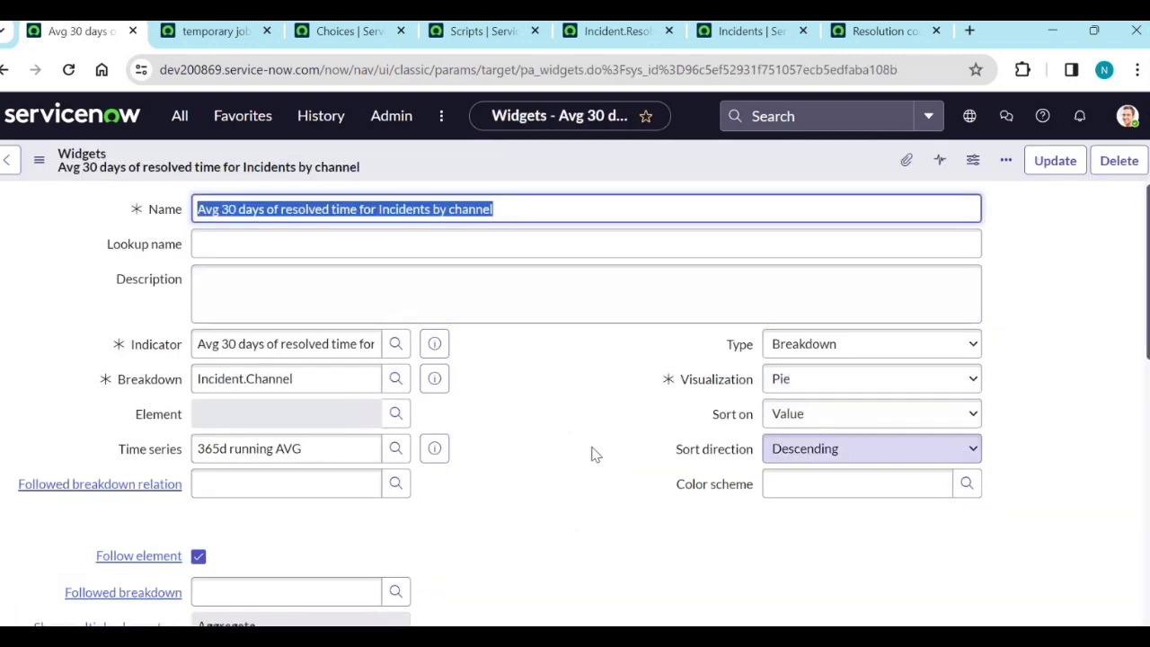
scroll(586, 458, "down", 1)
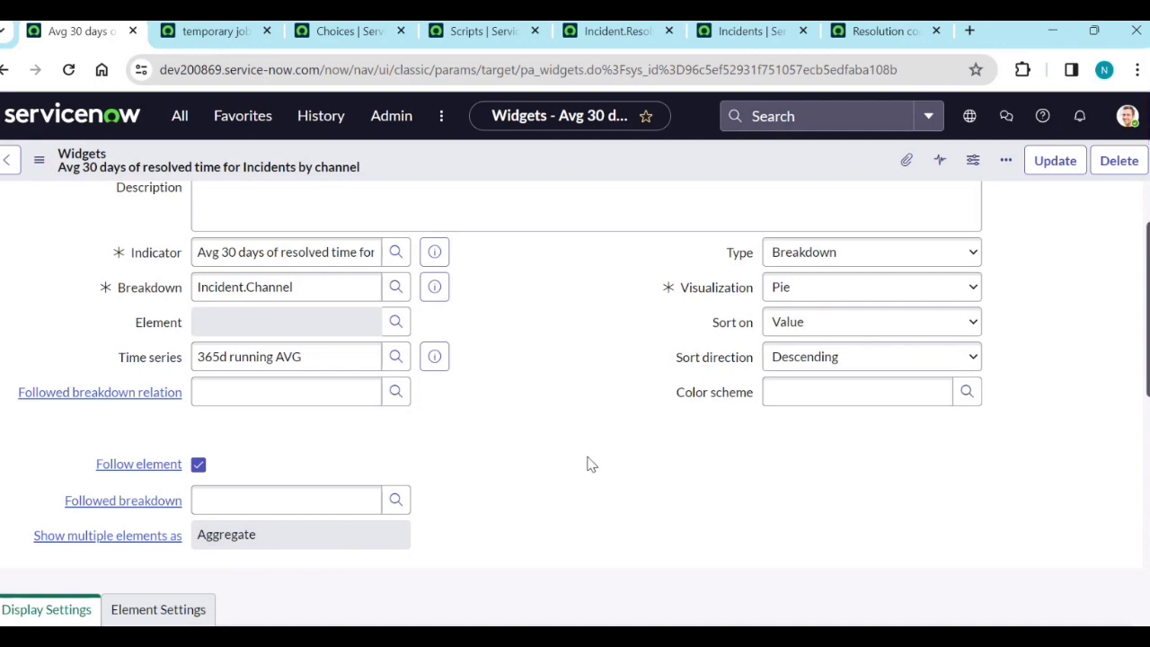
scroll(587, 459, "down", 2)
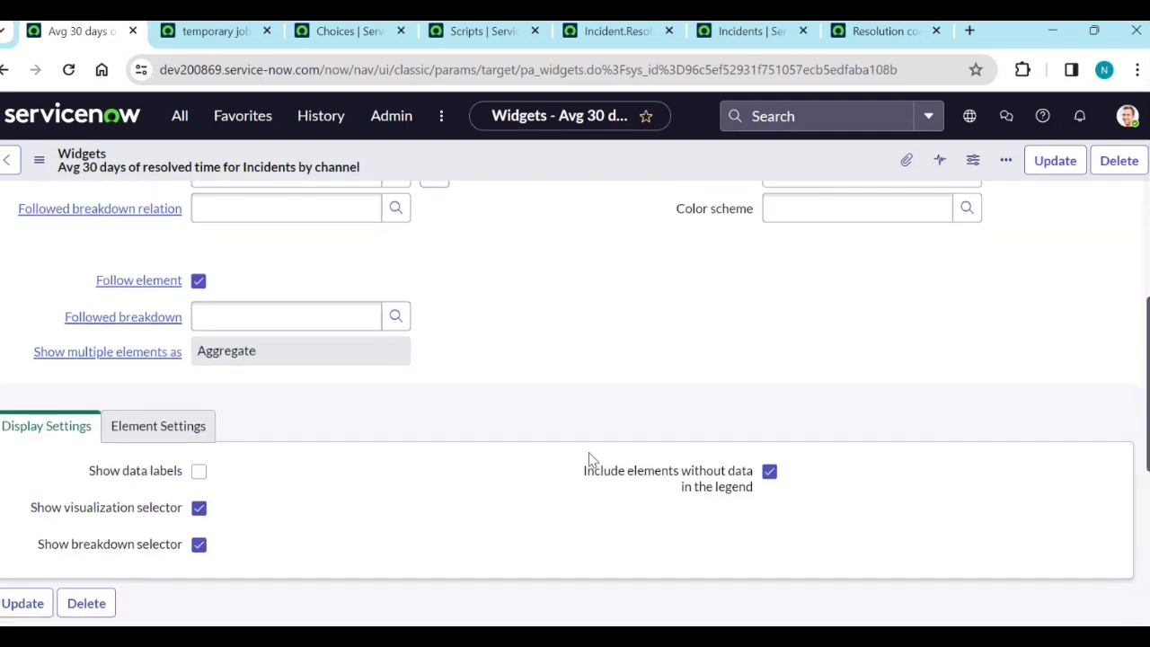
scroll(539, 349, "up", 2)
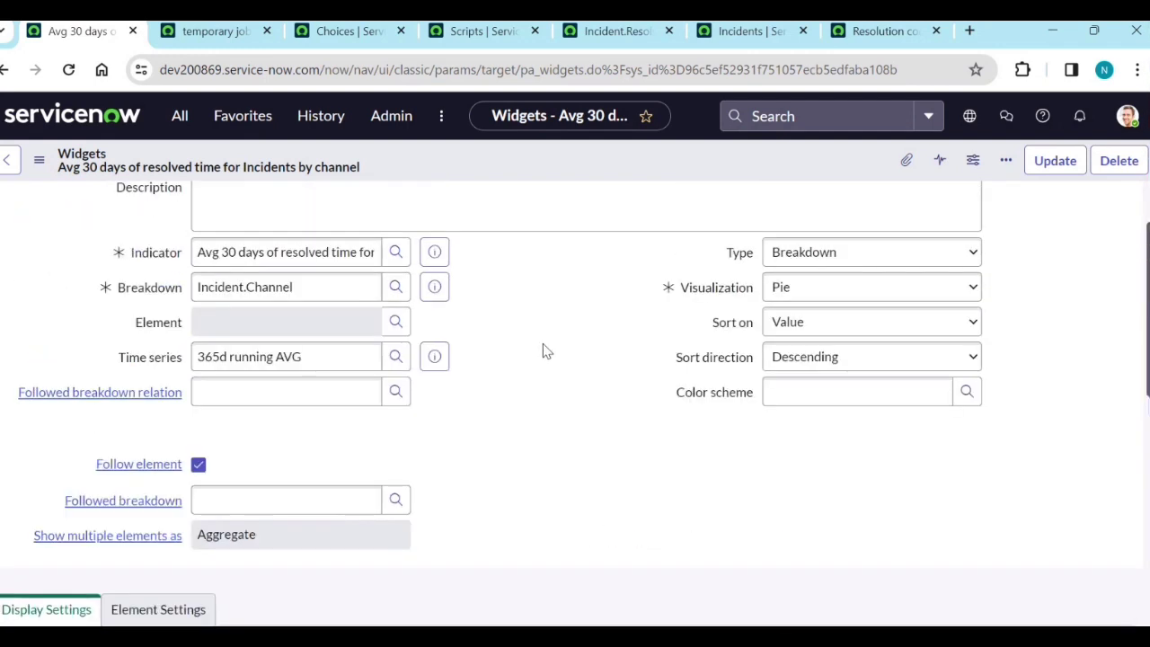
scroll(543, 351, "up", 1)
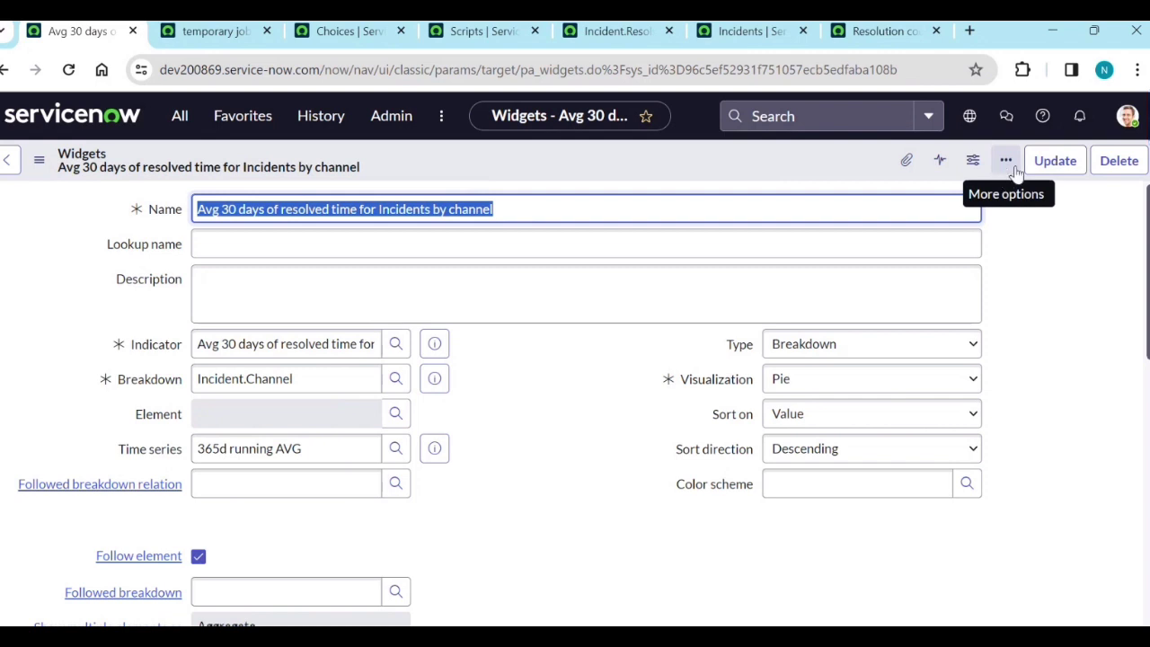
left_click(1048, 171)
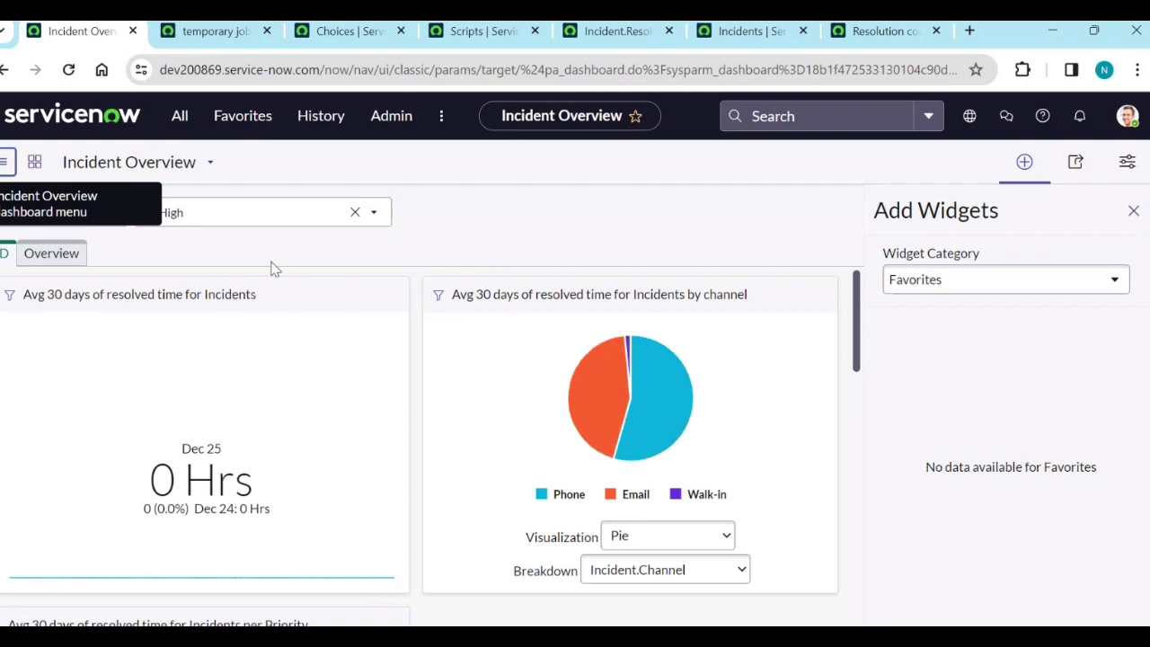
Step: Reapply the 2 - High priority filter and switch the by-channel pie widget's breakdown to Priority
left_click(355, 212)
left_click(355, 216)
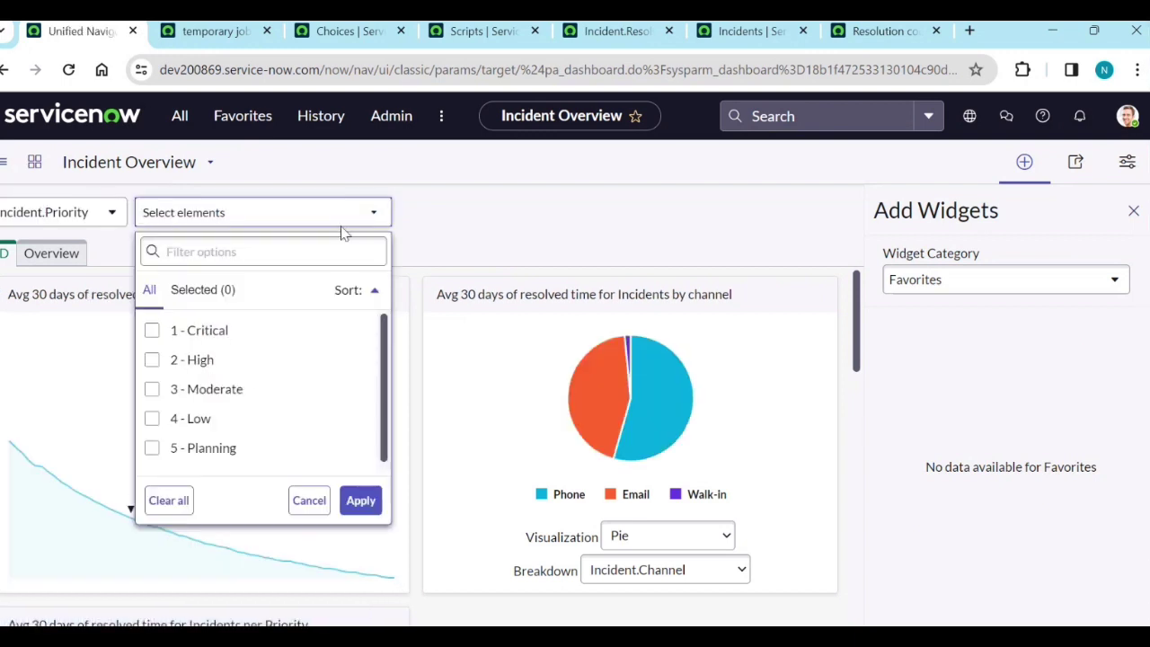
left_click(196, 362)
left_click(361, 500)
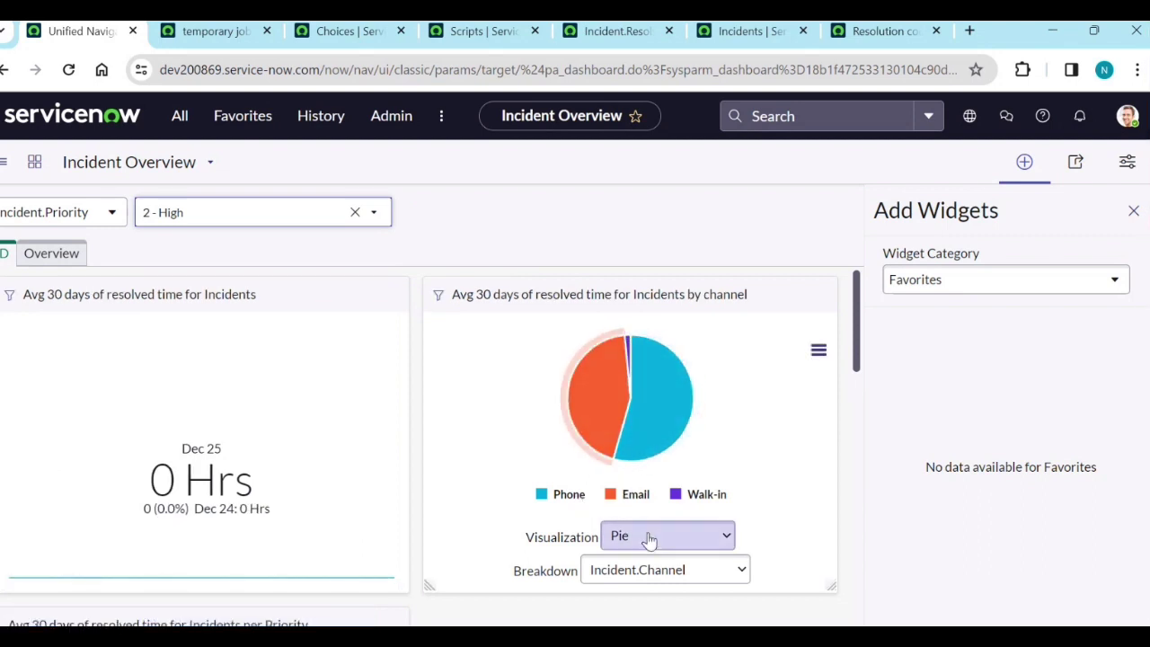
left_click(670, 570)
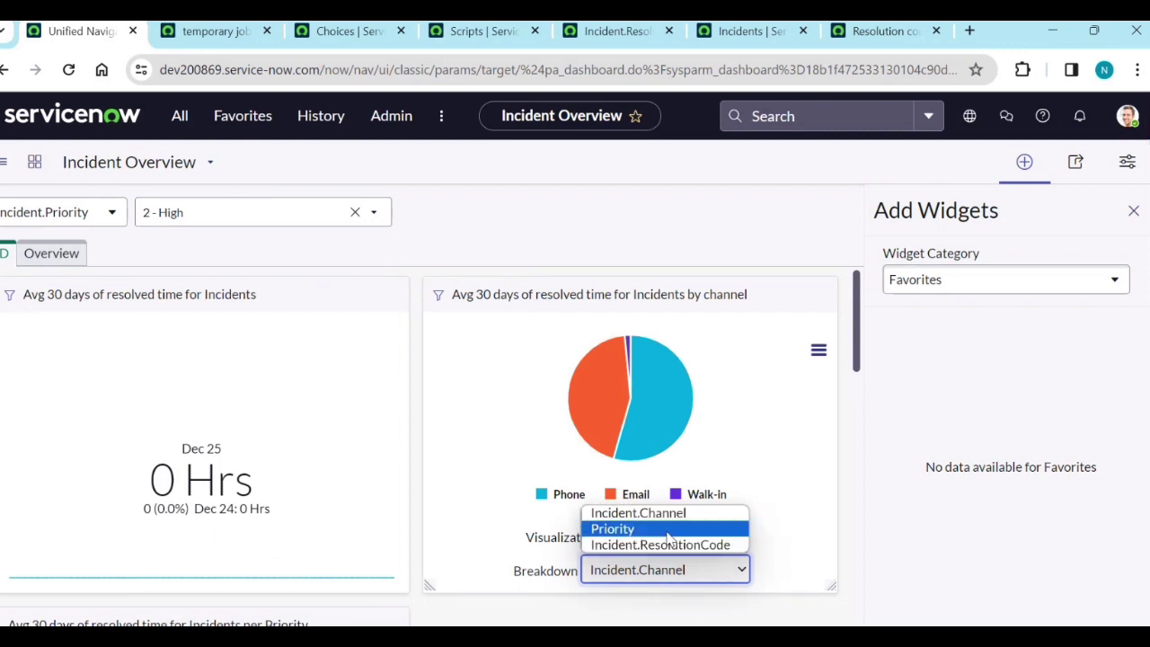
left_click(670, 528)
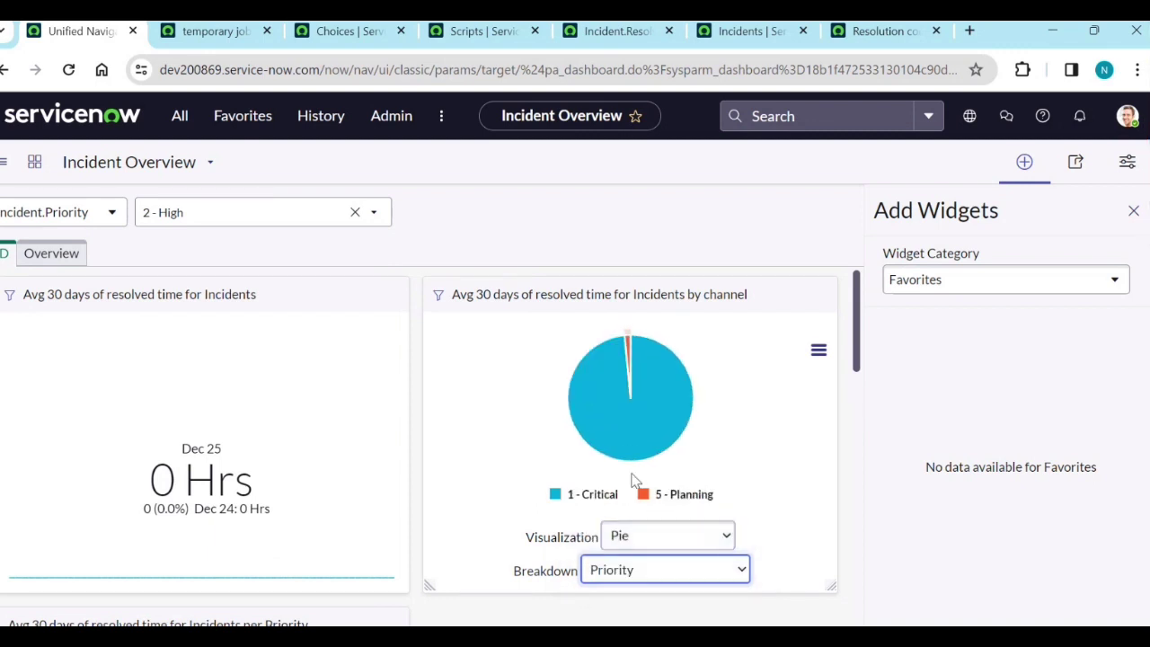
Step: Filter the dashboard by 5 - Planning instead of 2 - High and compare the latest score with the pie's slices
left_click(280, 220)
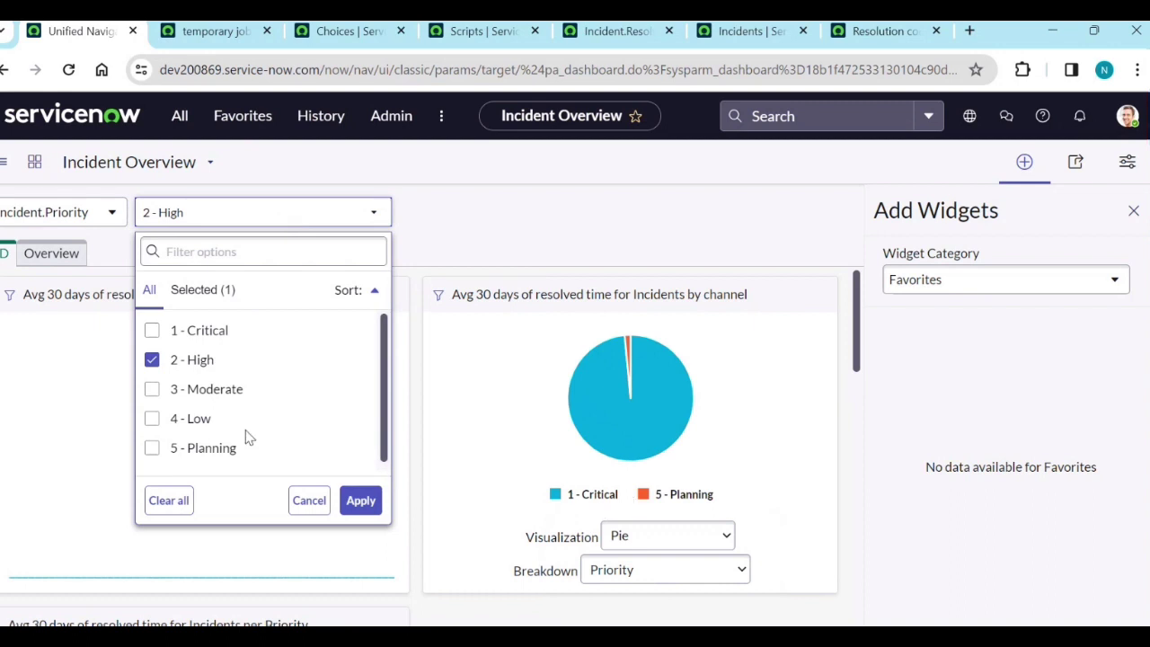
left_click(182, 375)
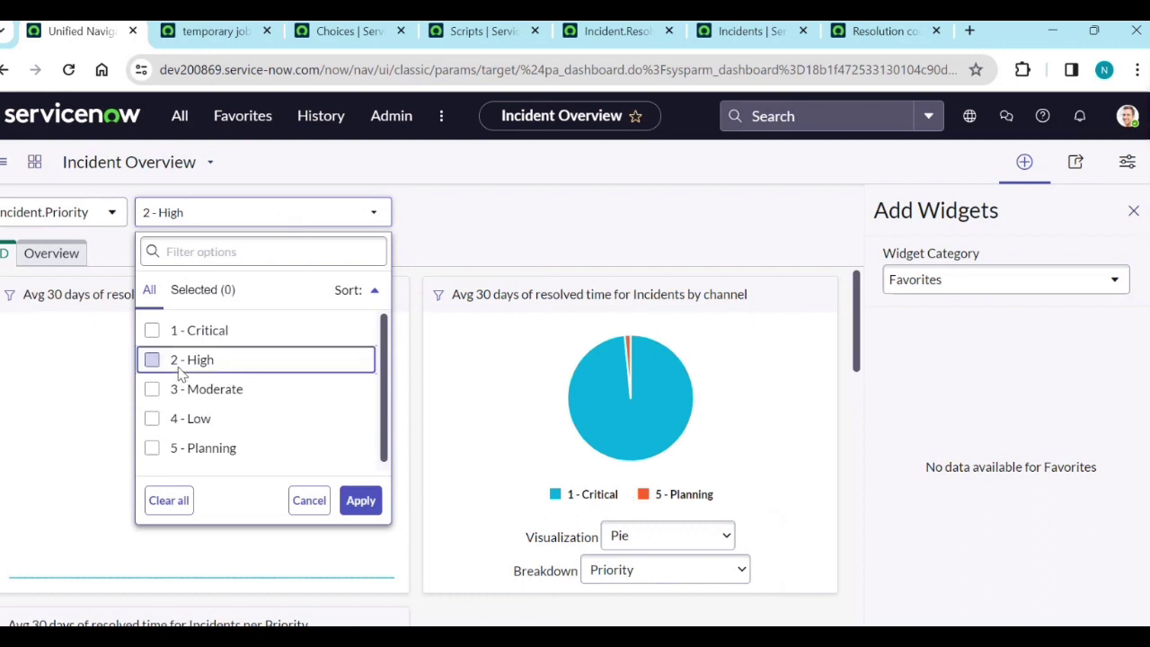
left_click(196, 449)
left_click(361, 501)
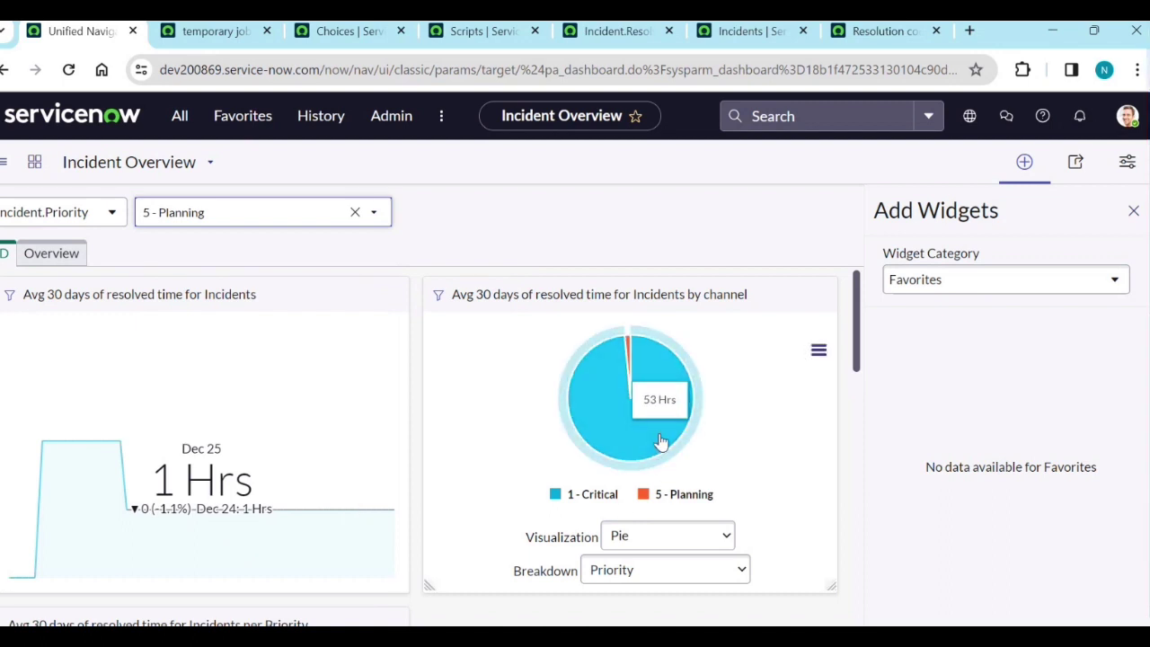
mouse_move(630, 368)
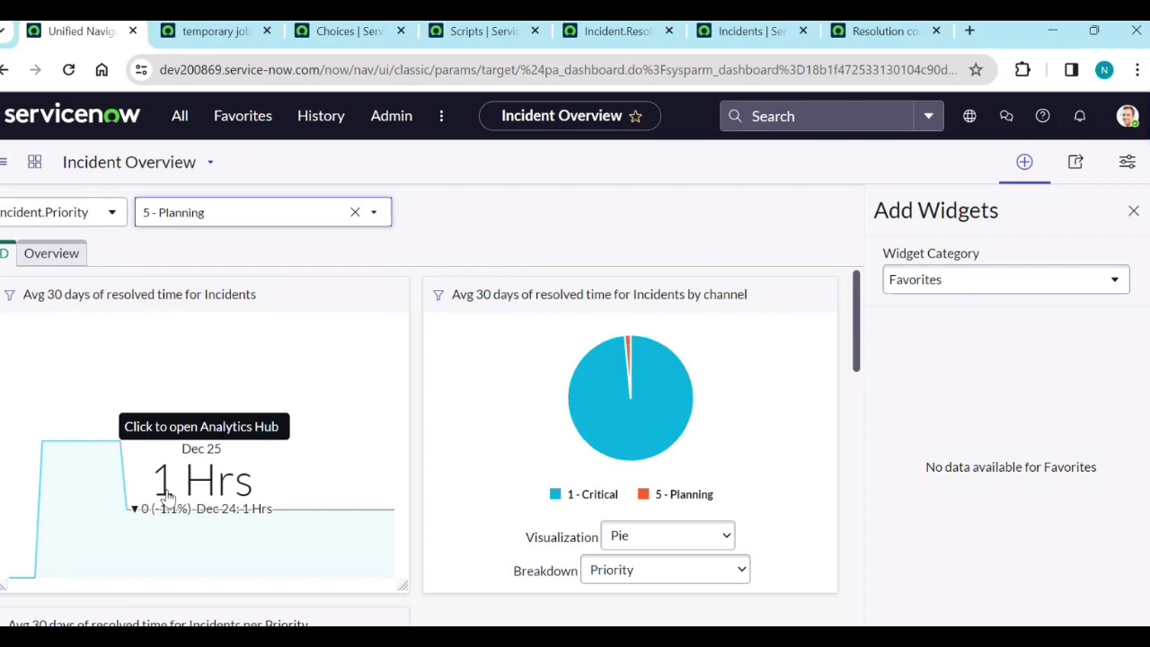
mouse_move(617, 463)
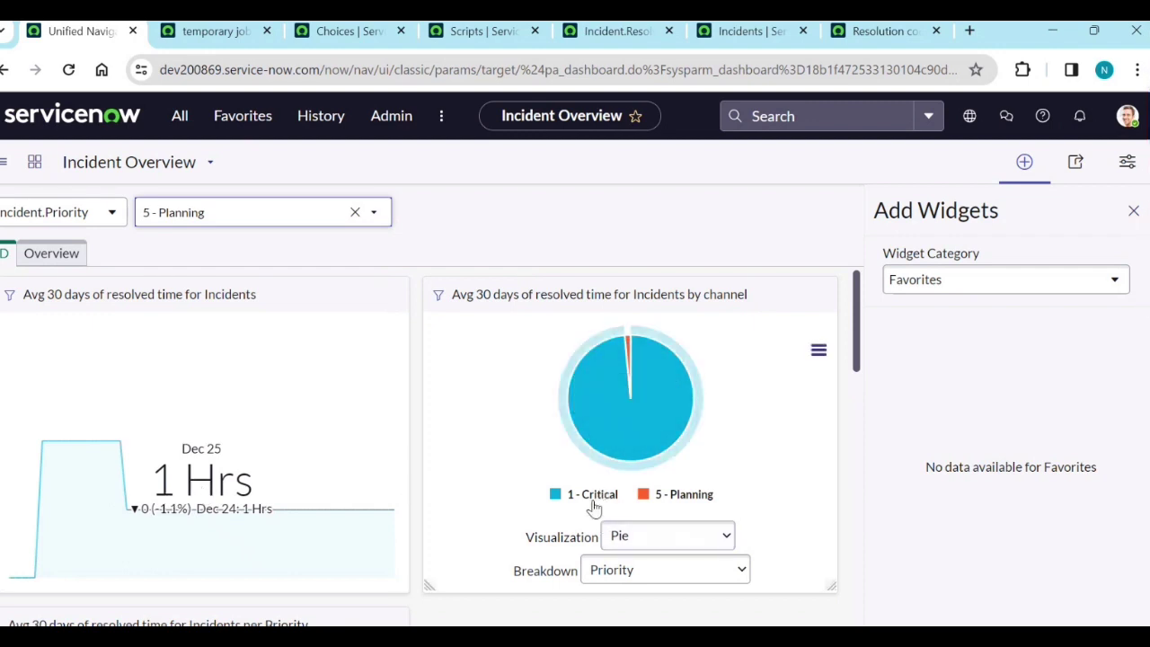
mouse_move(819, 316)
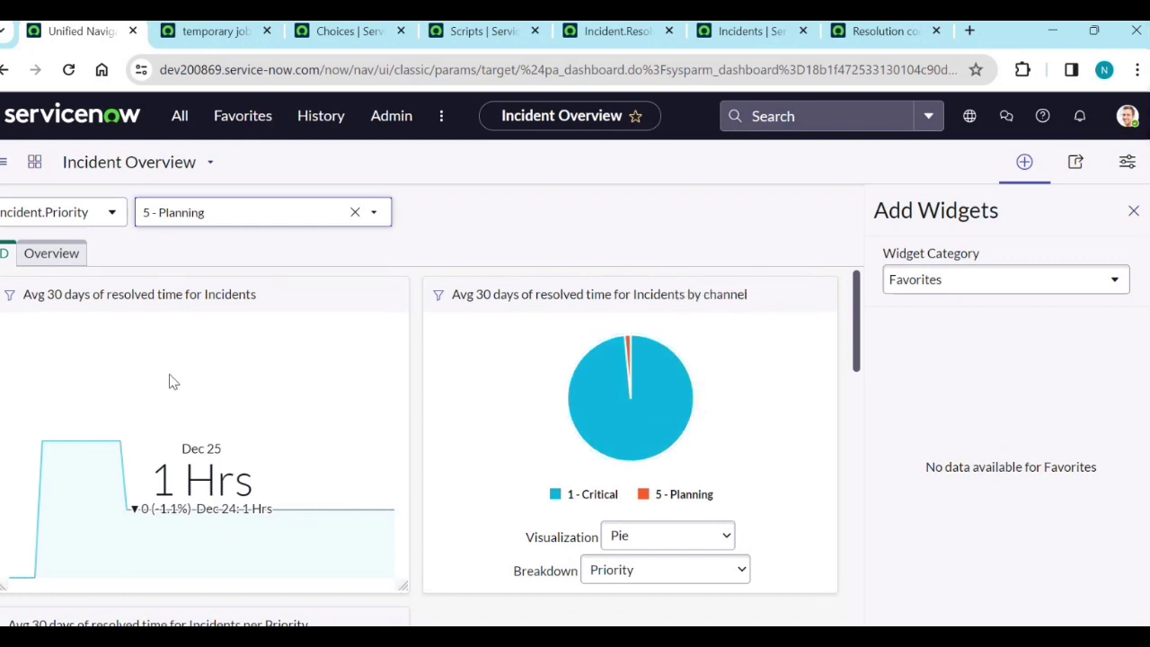
Step: Clear the priority element from the dashboard filter and change the by-channel widget's visualization to Scorecard
left_click(355, 213)
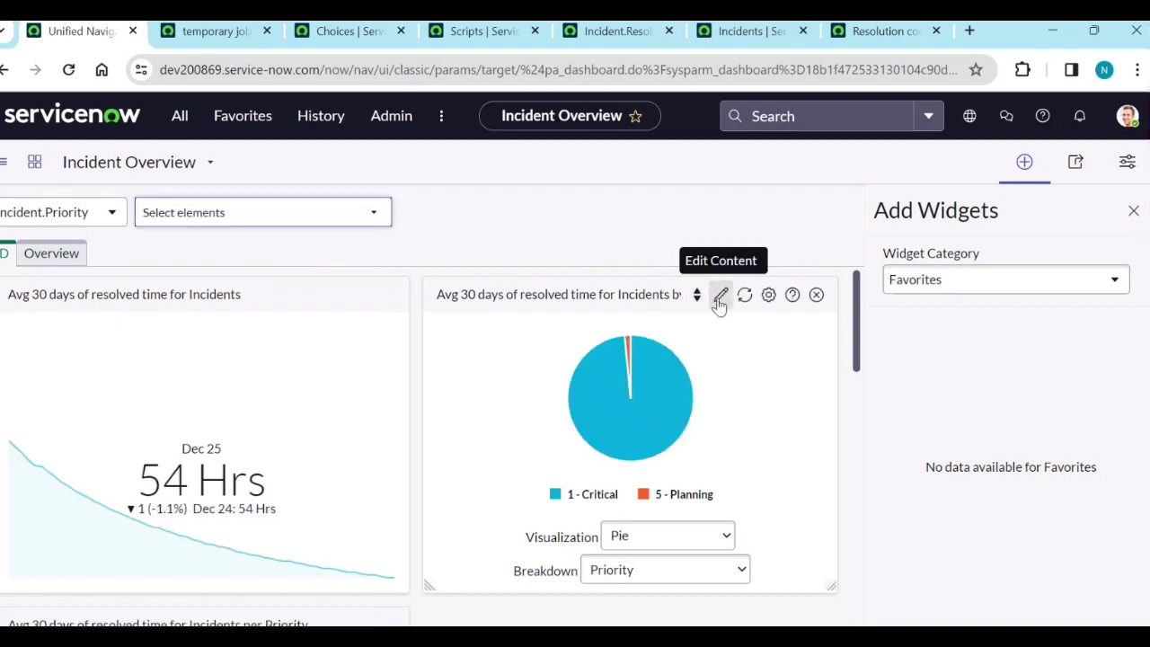
scroll(275, 491, "down", 3)
scroll(258, 506, "up", 2)
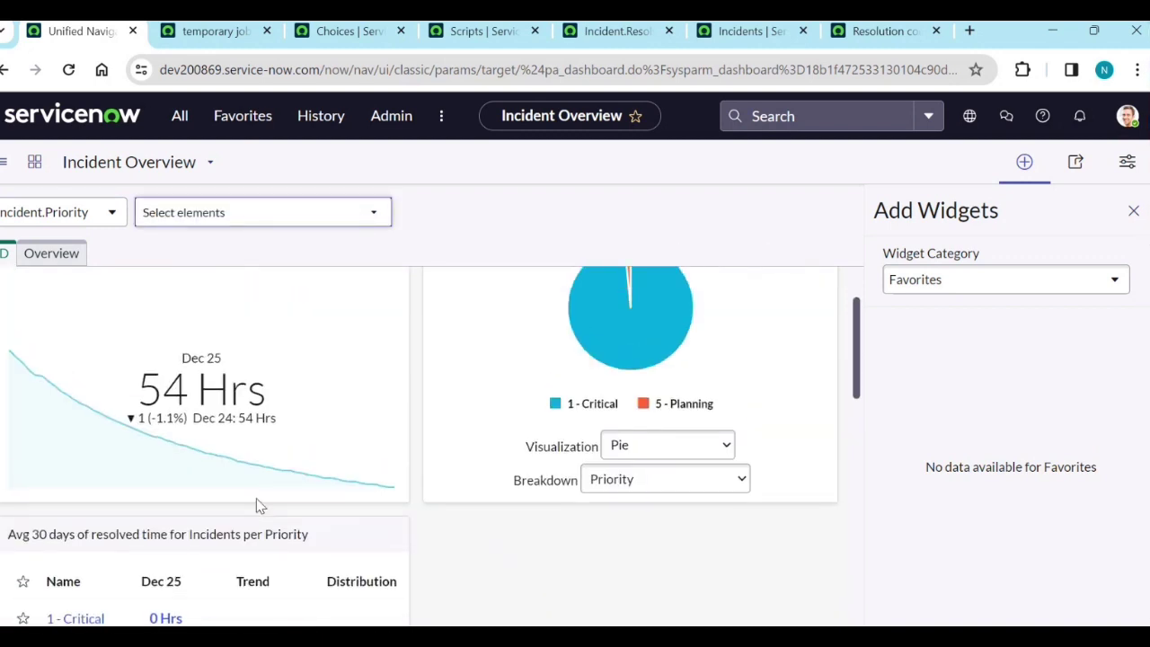
scroll(257, 506, "up", 1)
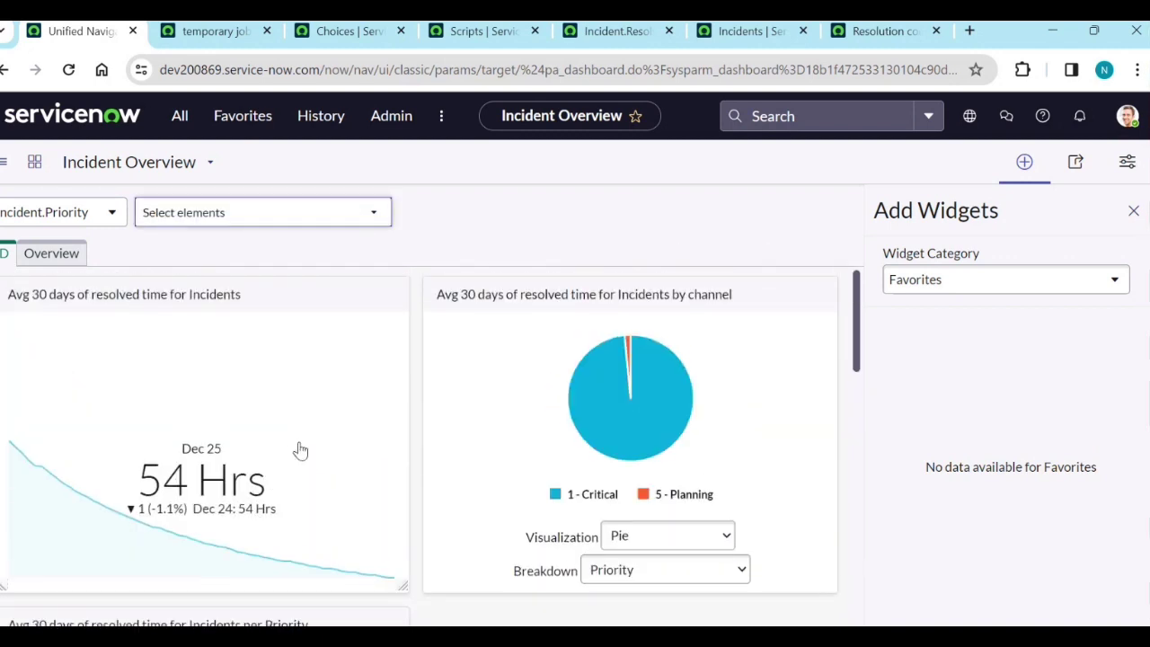
left_click(634, 536)
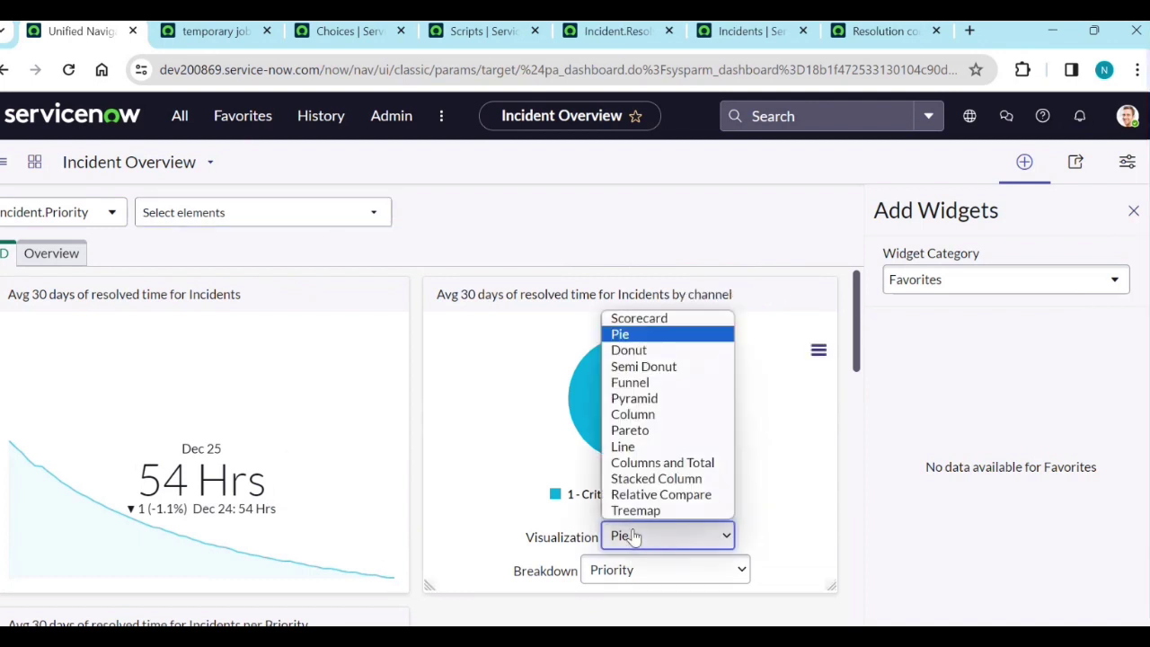
left_click(659, 322)
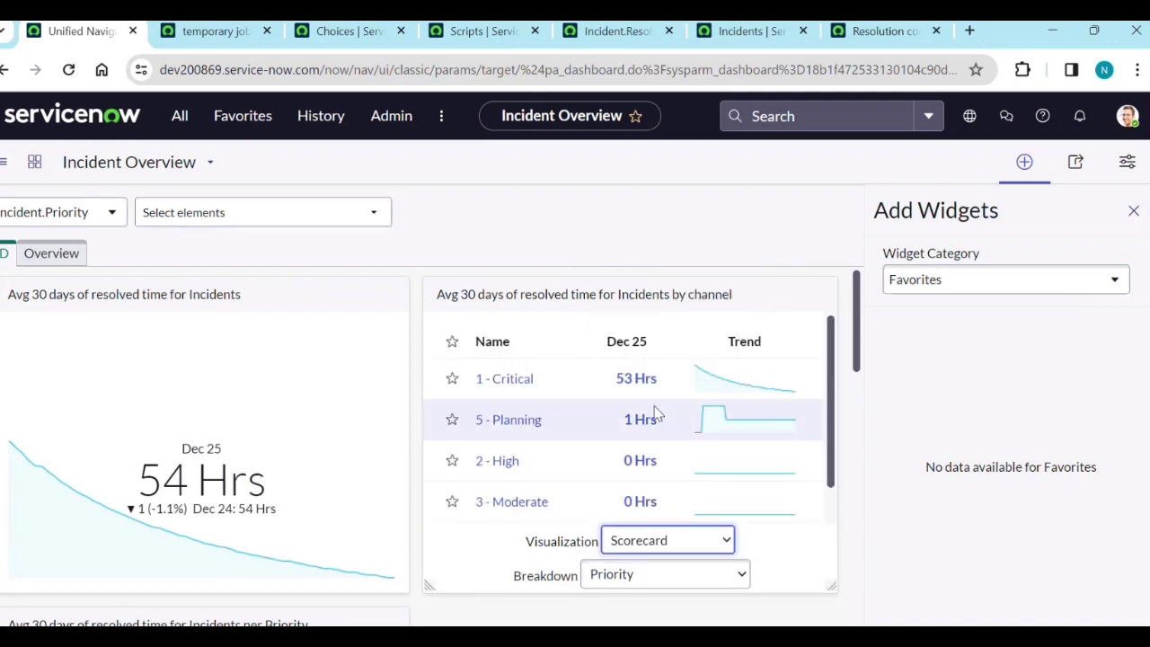
Step: Filter the dashboard by priority 1 - Critical and compare the latest score with the by-channel widget's Critical row
scroll(618, 460, "down", 2)
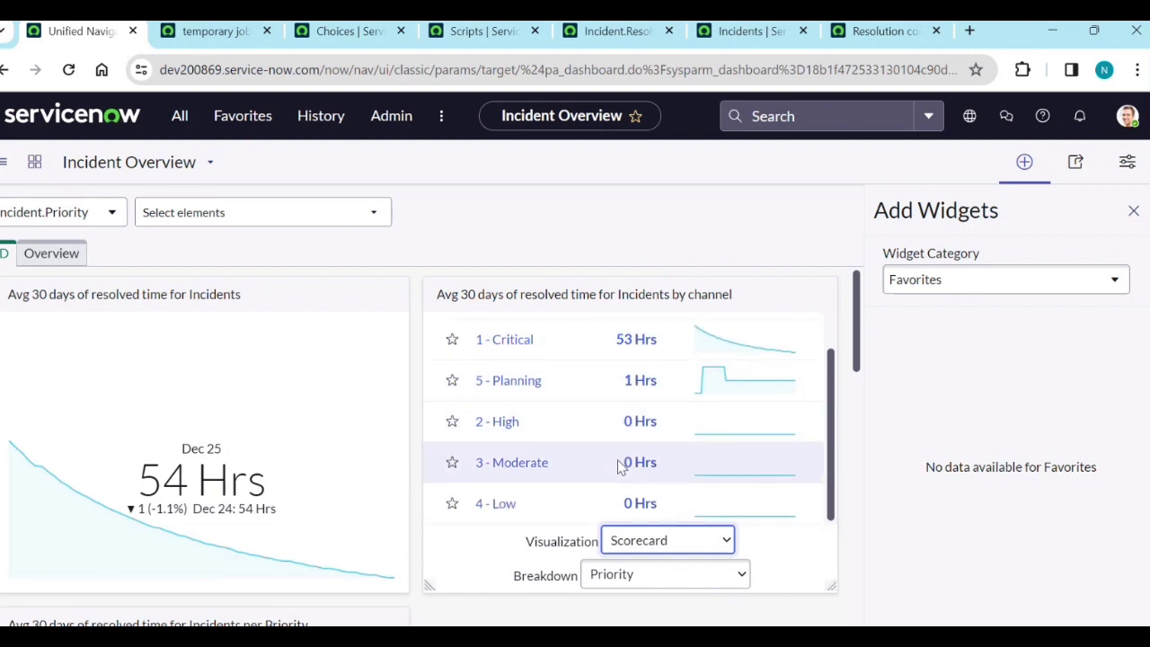
scroll(432, 423, "up", 3)
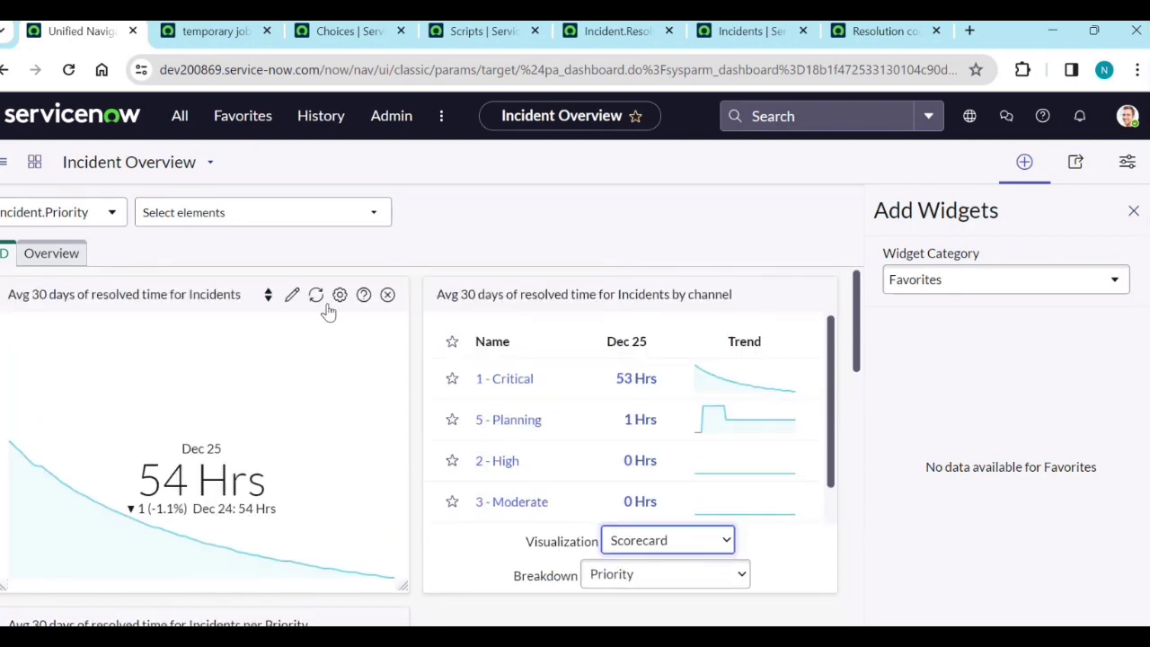
left_click(321, 221)
left_click(214, 335)
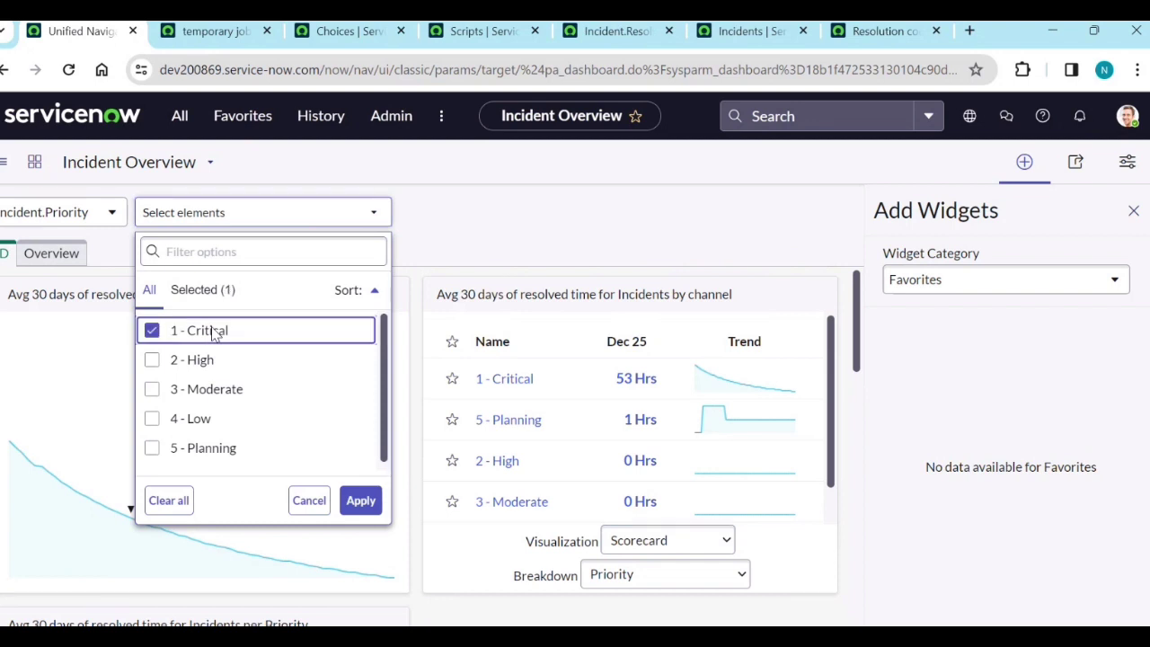
left_click(362, 500)
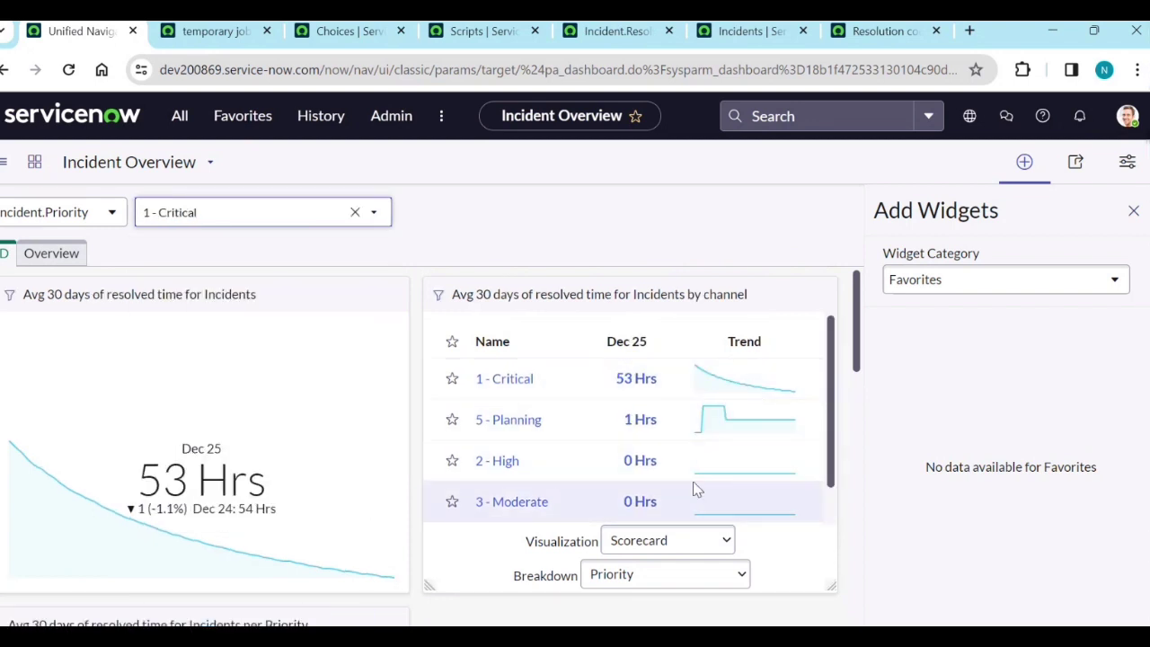
Step: Filter the dashboard by 3 - Moderate instead of 1 - Critical, compare the widgets' scores, and clear the filter
left_click(355, 213)
left_click(354, 221)
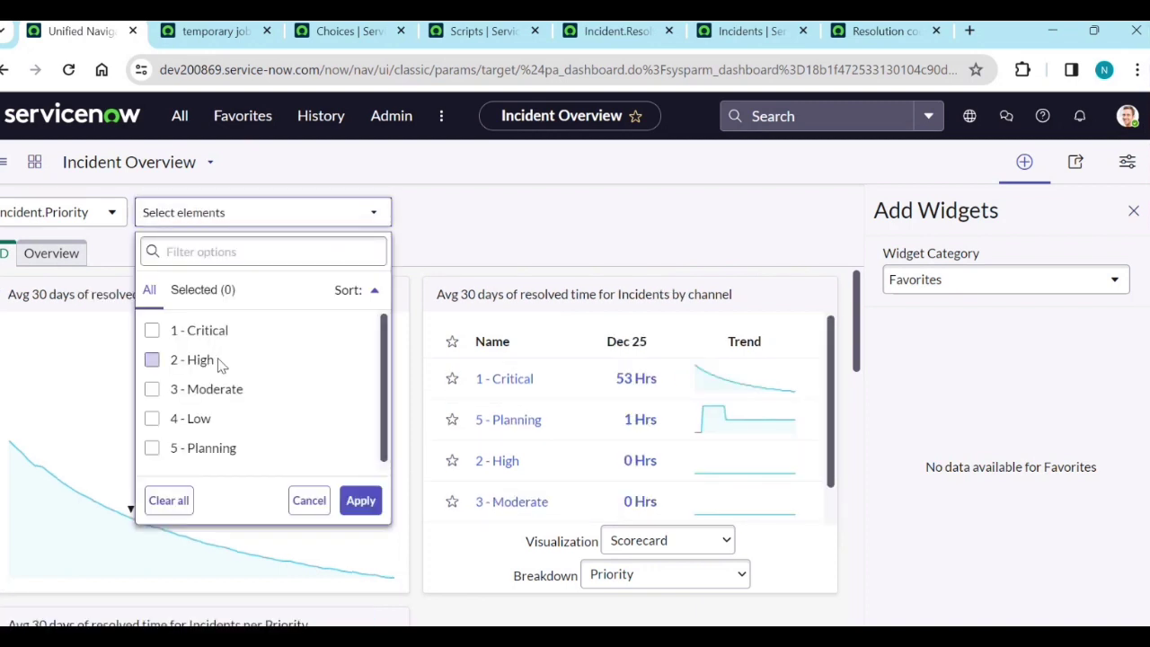
left_click(209, 389)
left_click(360, 500)
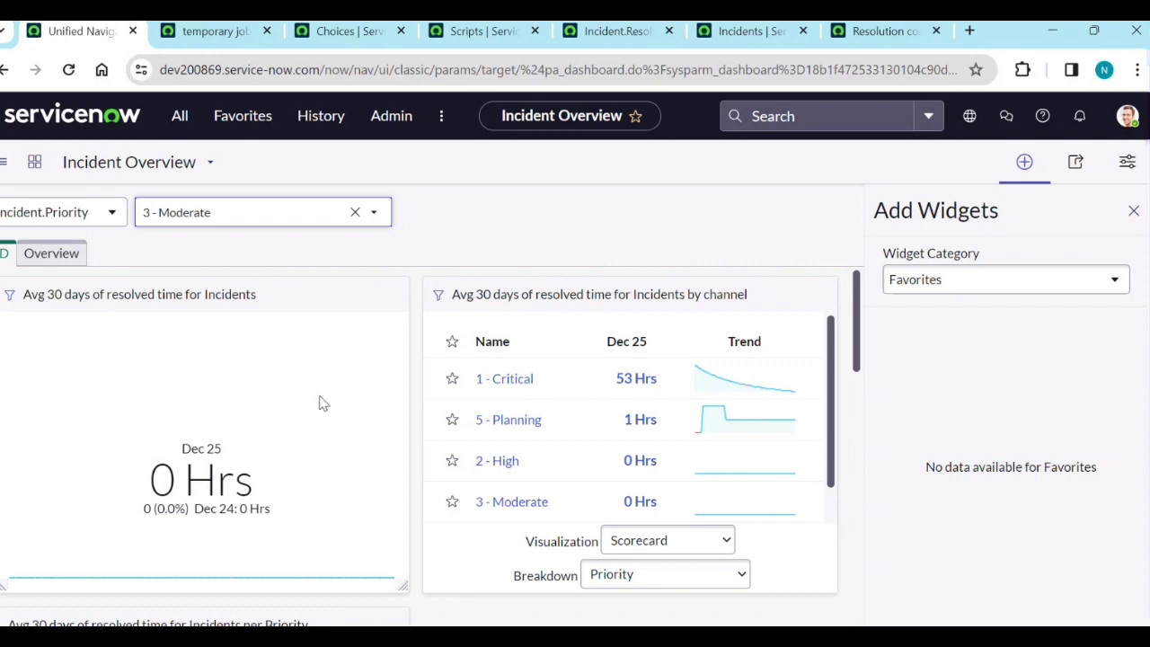
scroll(317, 524, "down", 6)
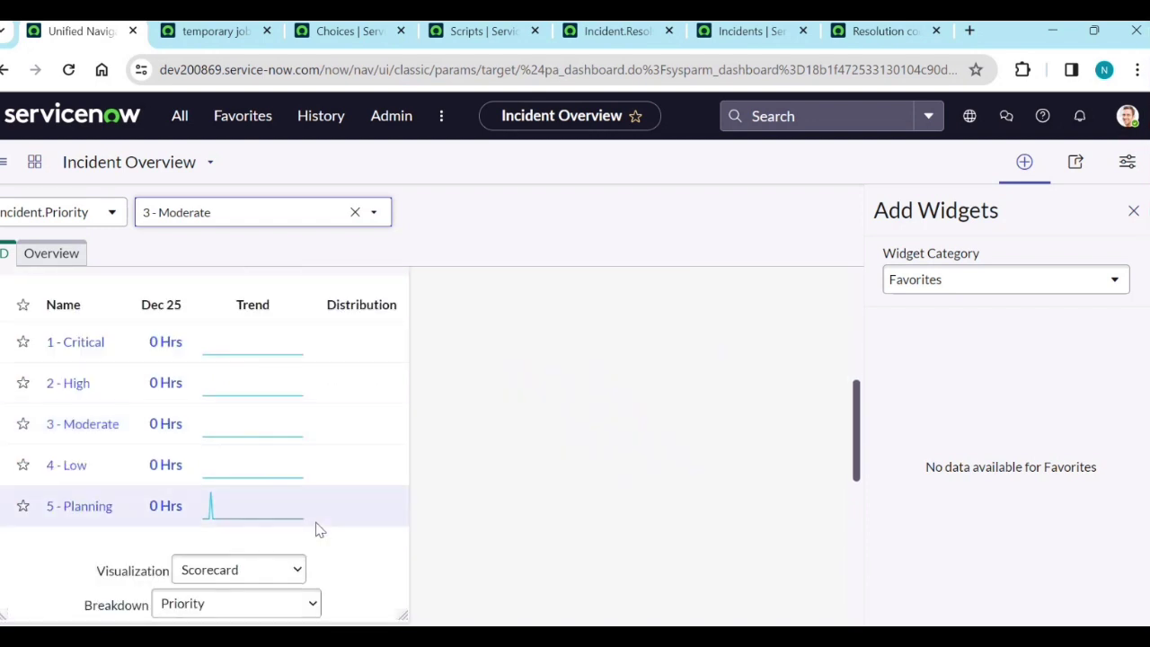
scroll(317, 542, "up", 5)
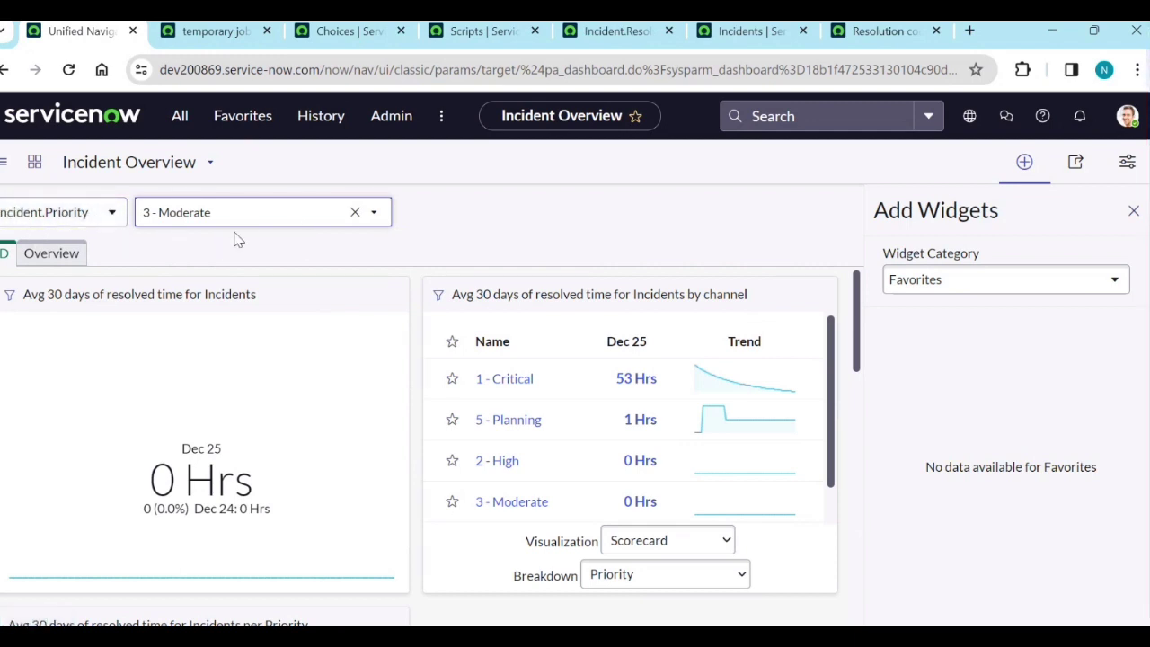
left_click(354, 212)
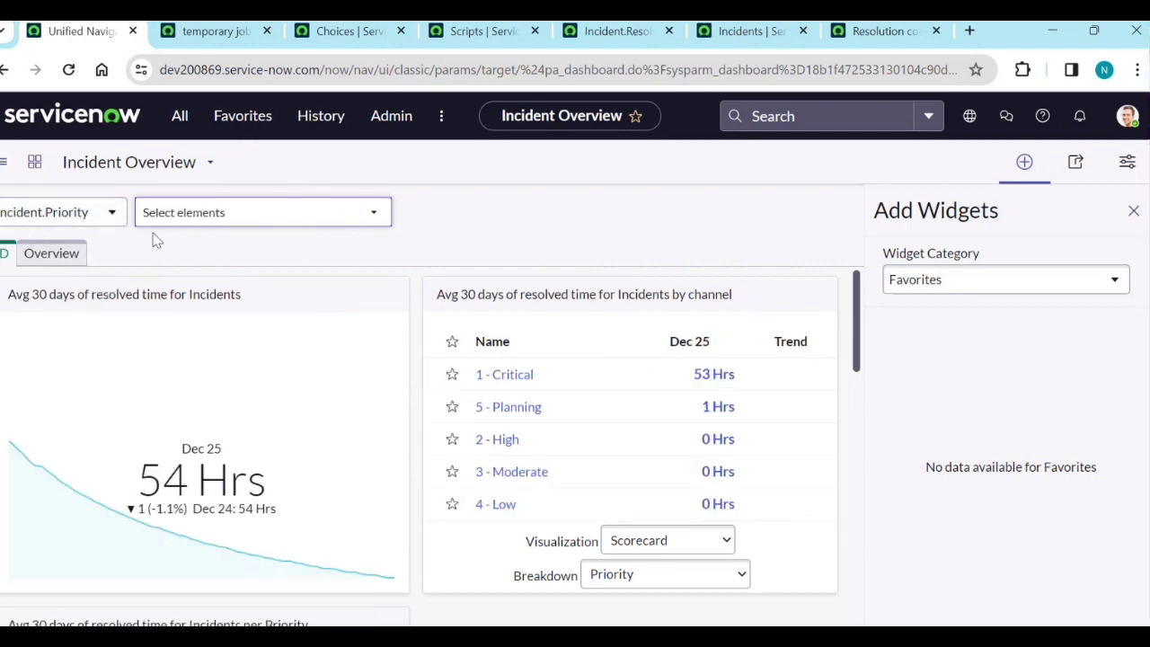
Step: Enable Disable multiple element selection in the Incident Overview dashboard's properties and update the record
left_click(5, 162)
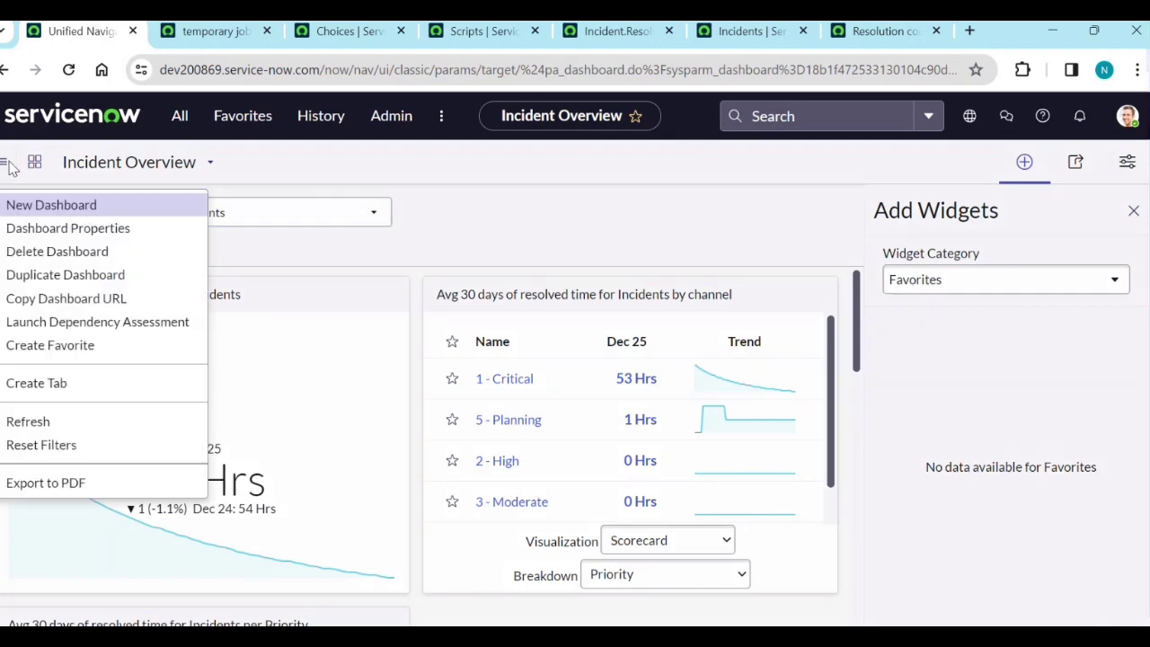
left_click(41, 230)
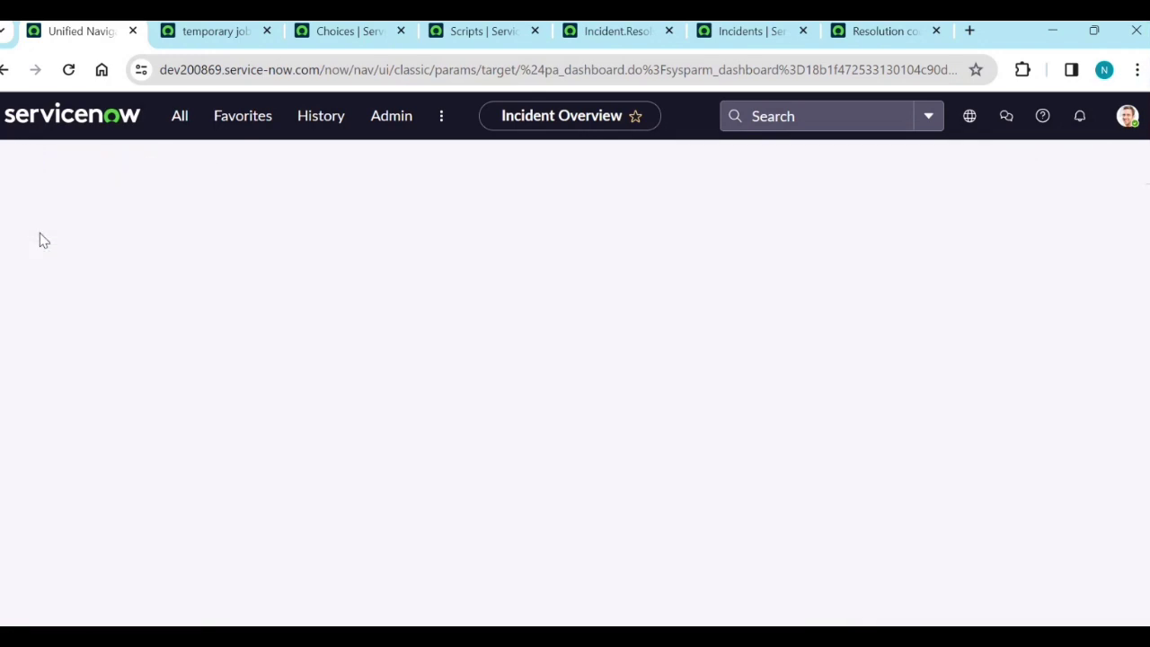
scroll(204, 477, "down", 2)
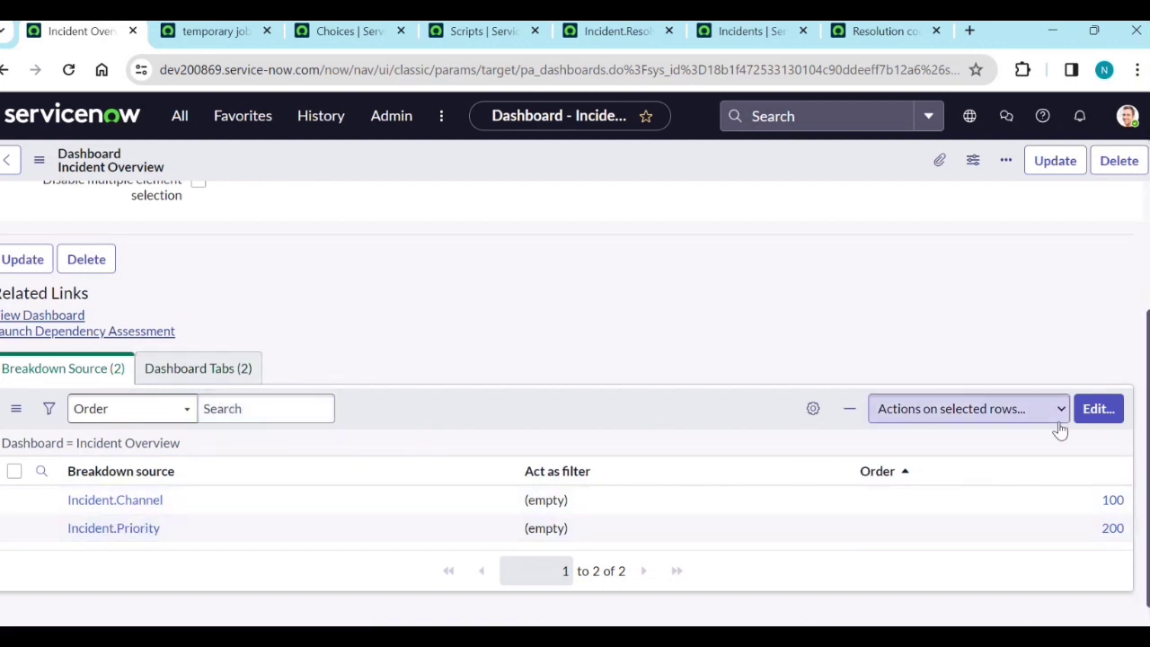
left_click(201, 384)
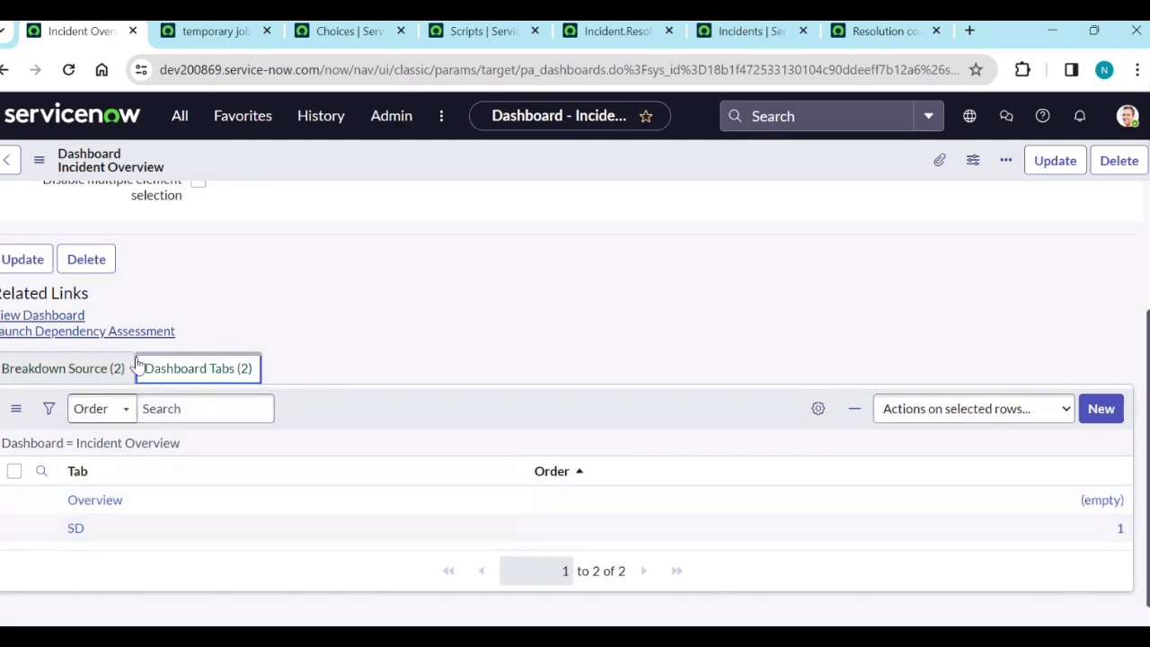
scroll(136, 364, "up", 3)
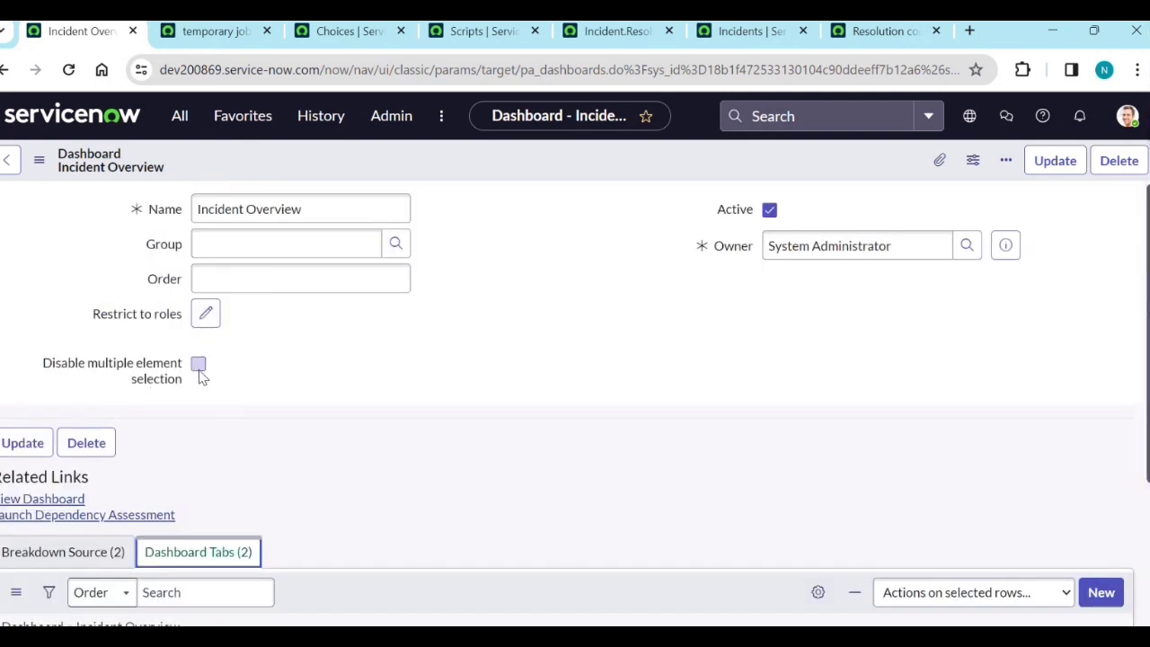
left_click(1055, 161)
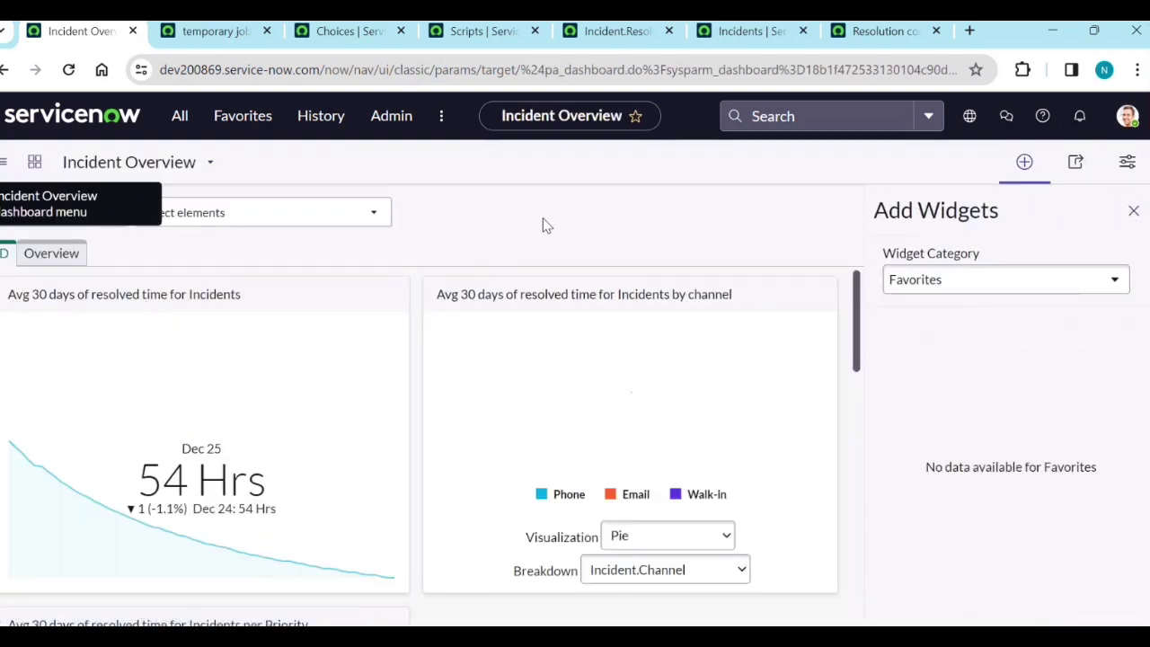
Step: Check the dashboard's single-element priority selection and apply 1 - Critical as the filter
left_click(106, 218)
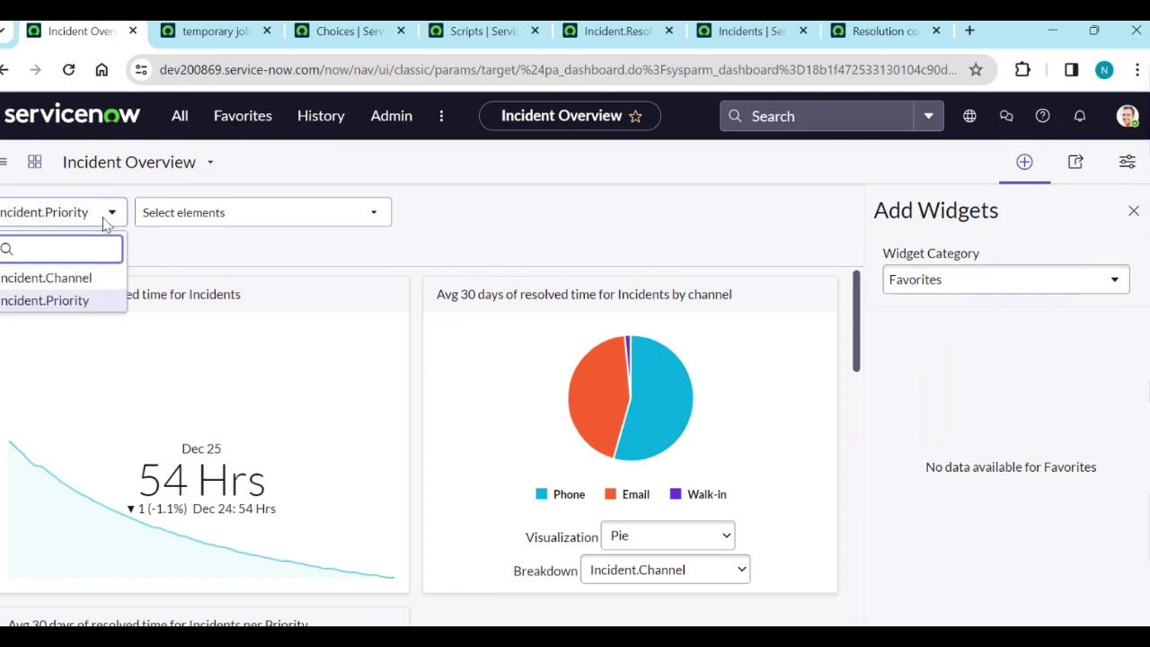
left_click(218, 214)
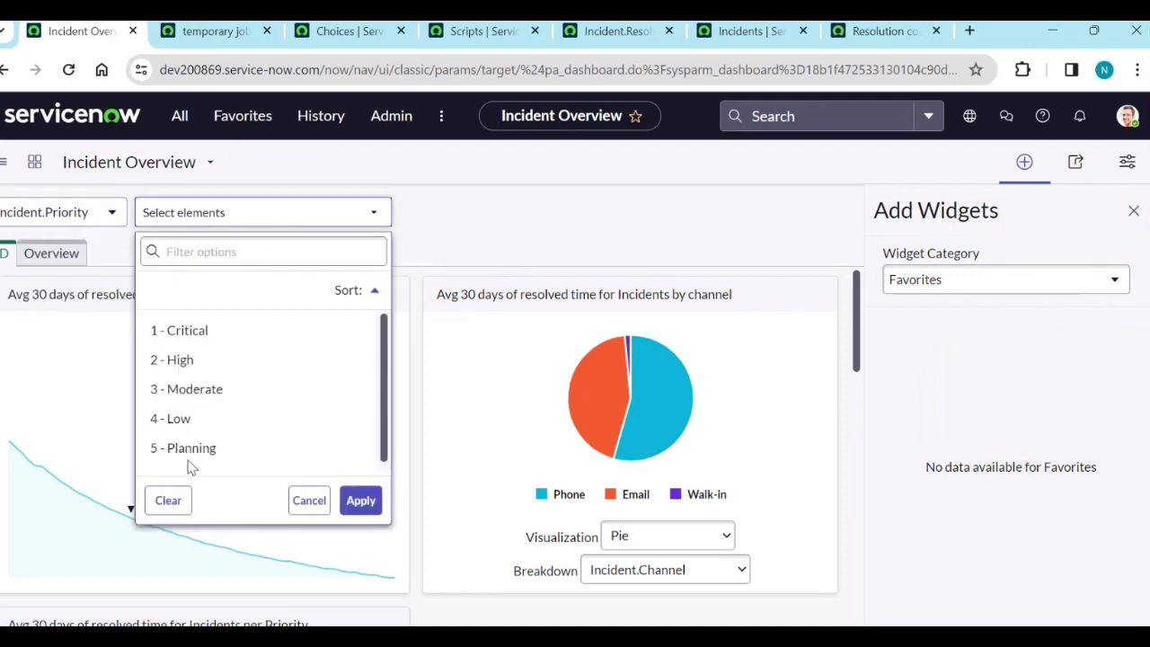
left_click(191, 336)
left_click(361, 501)
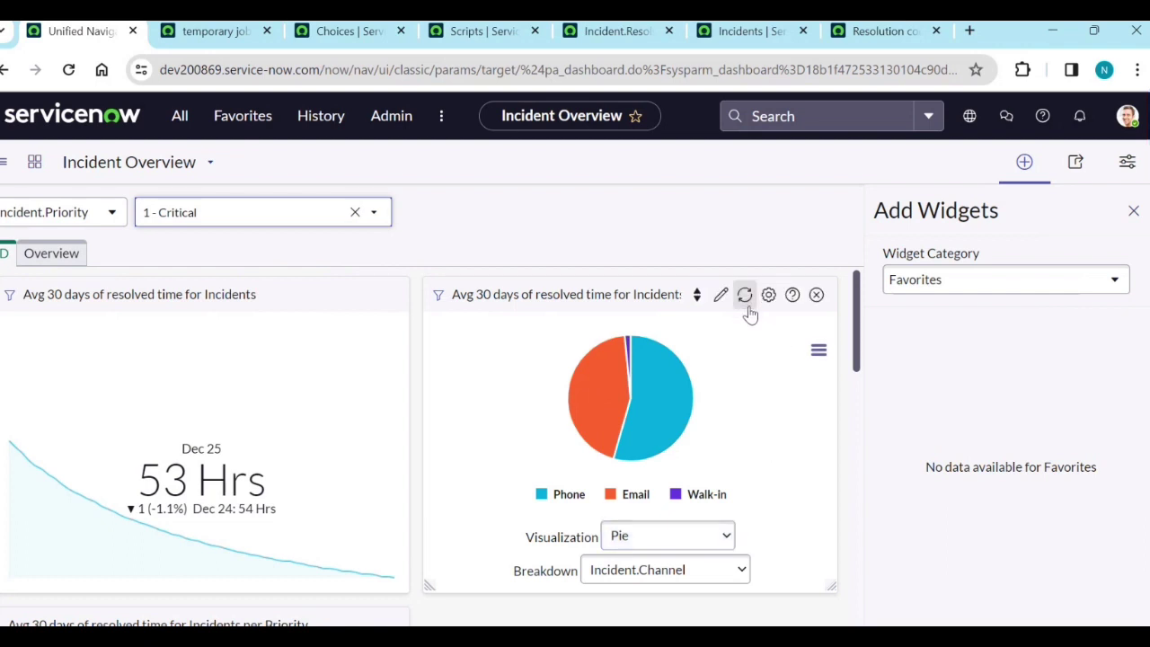
Step: Turn off Follow element on the by-channel widget, set its visualization to Scorecard, and update the widget
left_click(722, 295)
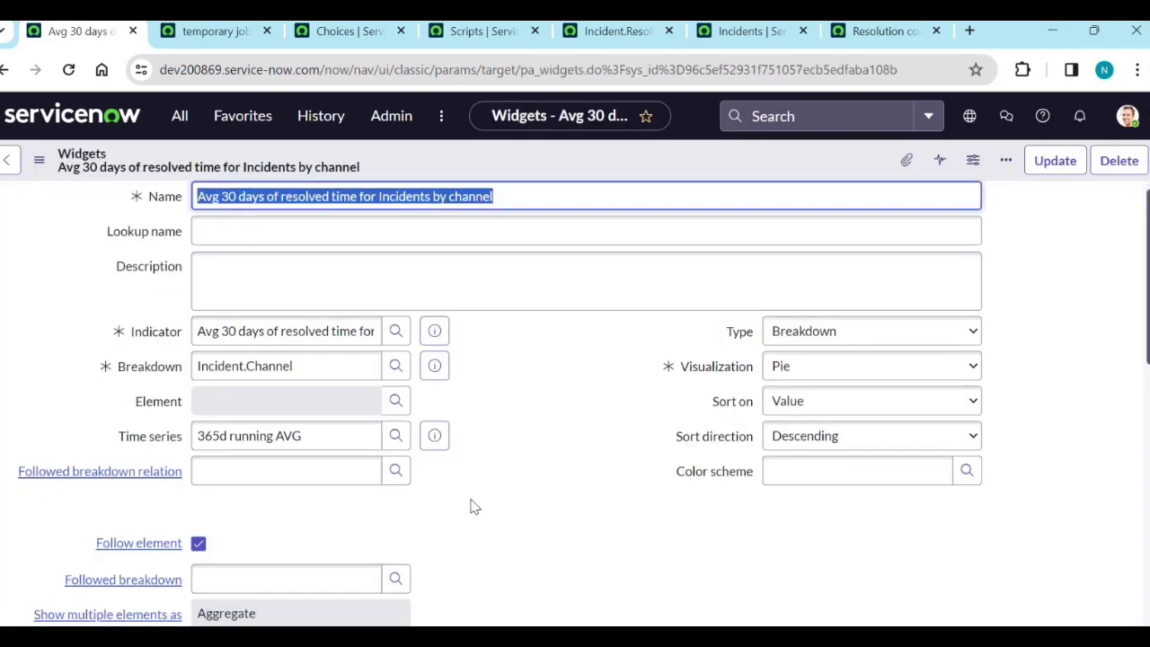
scroll(360, 441, "down", 2)
left_click(199, 373)
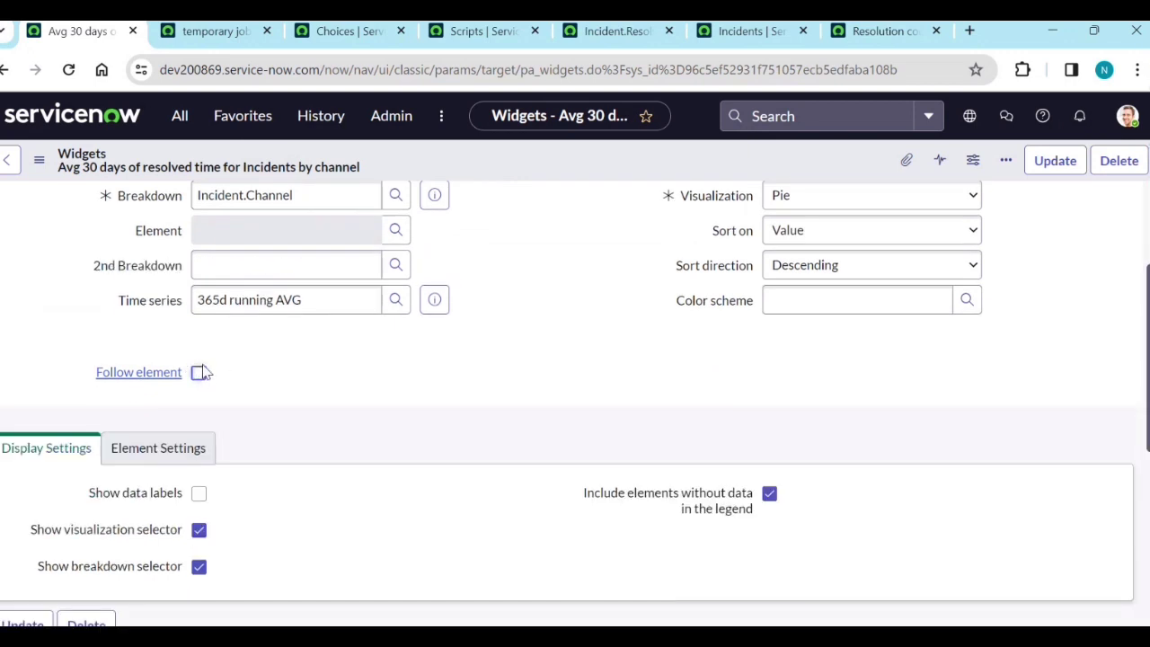
scroll(453, 347, "up", 1)
left_click(906, 265)
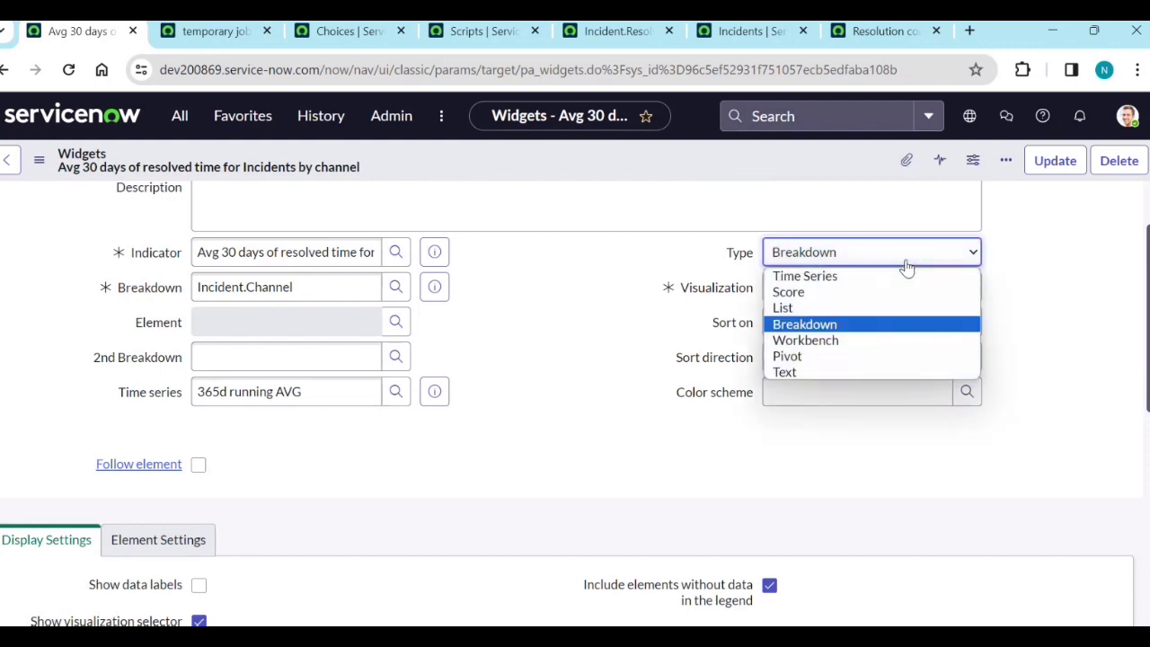
left_click(908, 267)
left_click(897, 291)
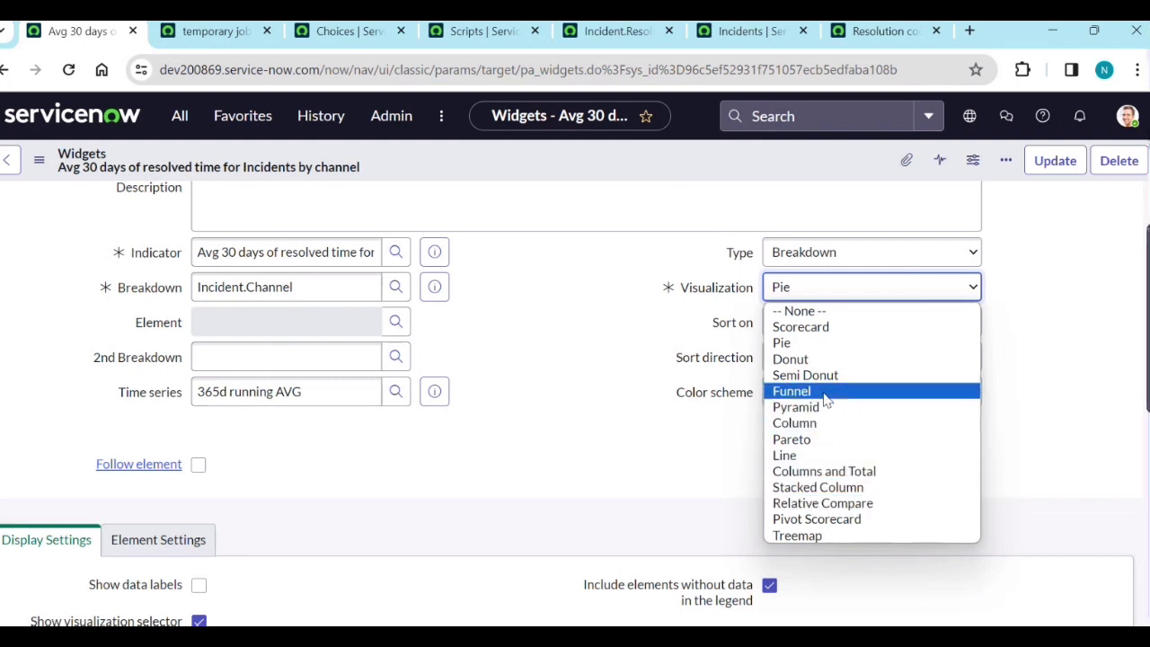
left_click(815, 335)
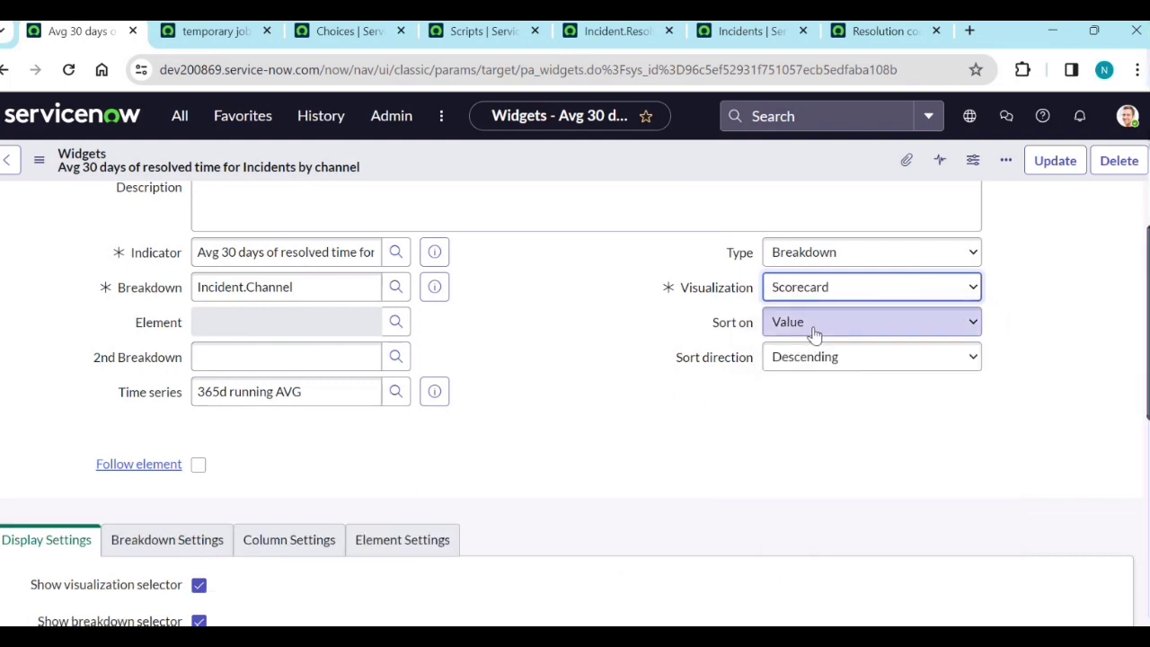
left_click(1055, 160)
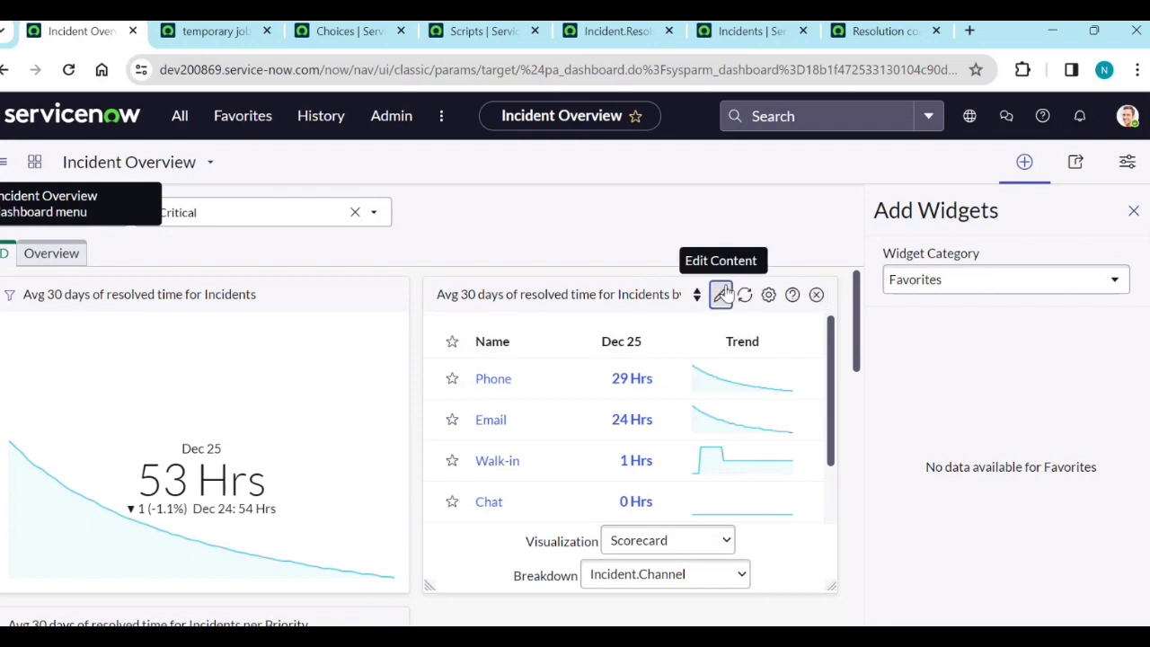
Step: Review the by-channel widget's breakdown and column settings, set its element page size to 10, and update it
left_click(722, 294)
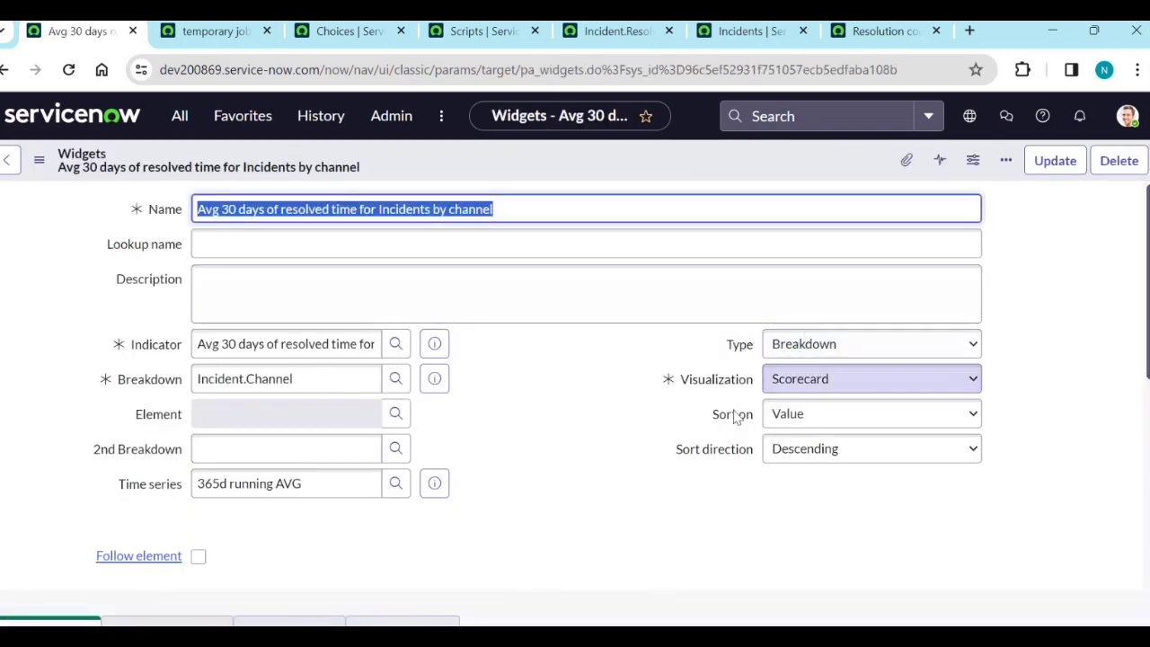
scroll(709, 494, "down", 5)
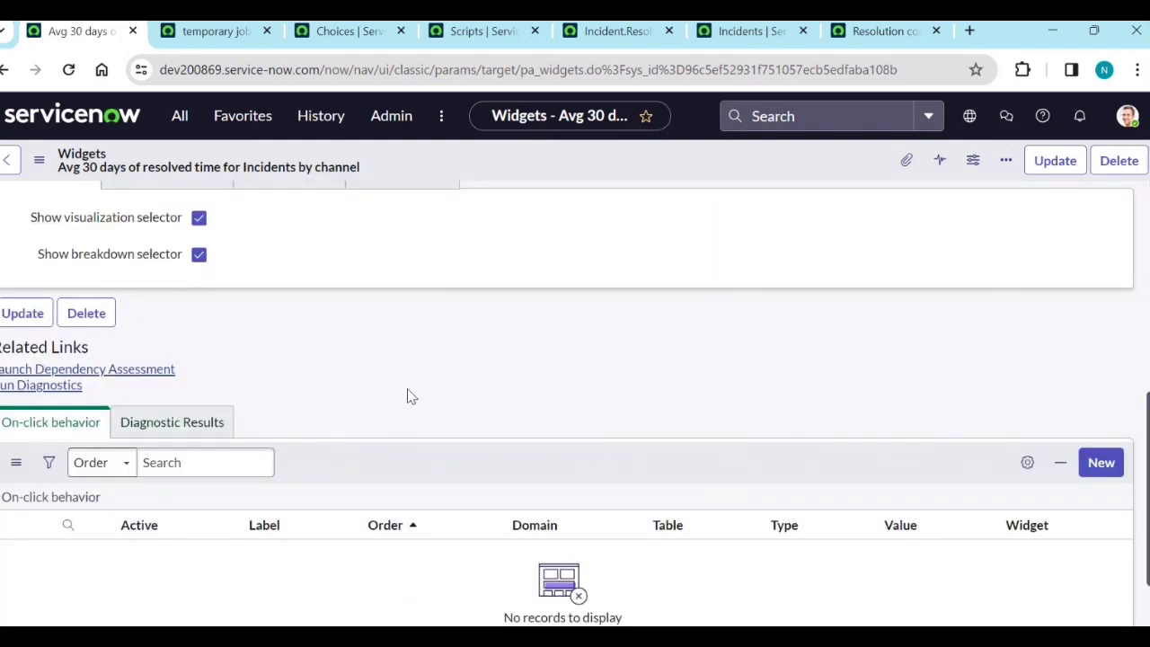
scroll(410, 400, "up", 3)
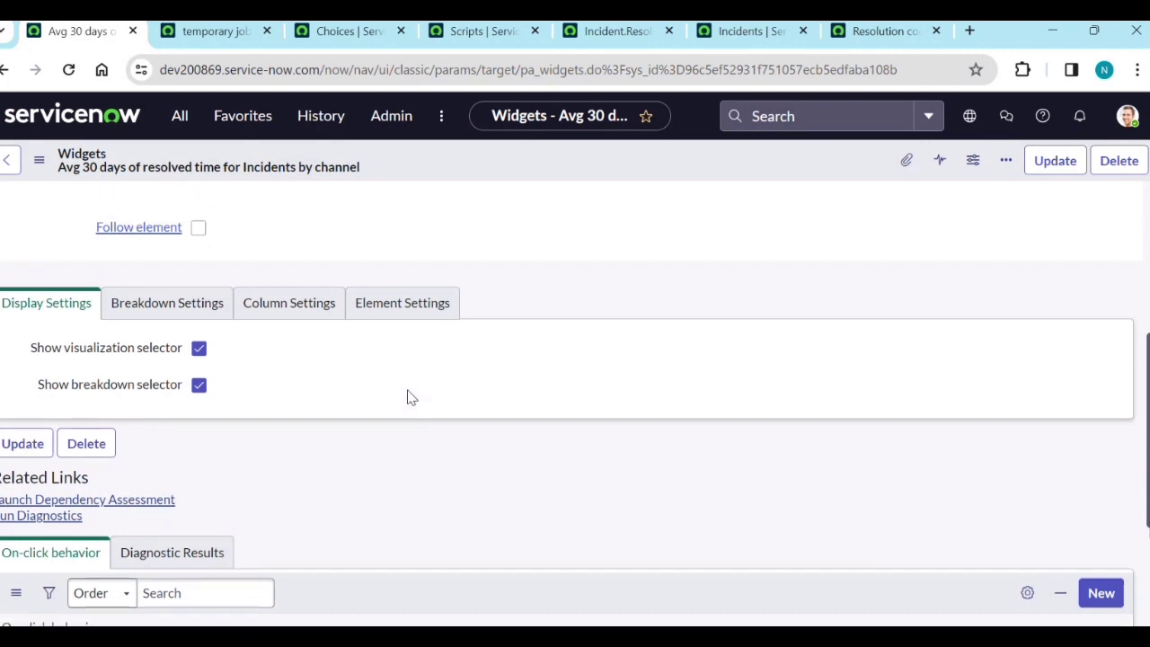
scroll(380, 369, "up", 2)
scroll(413, 403, "down", 3)
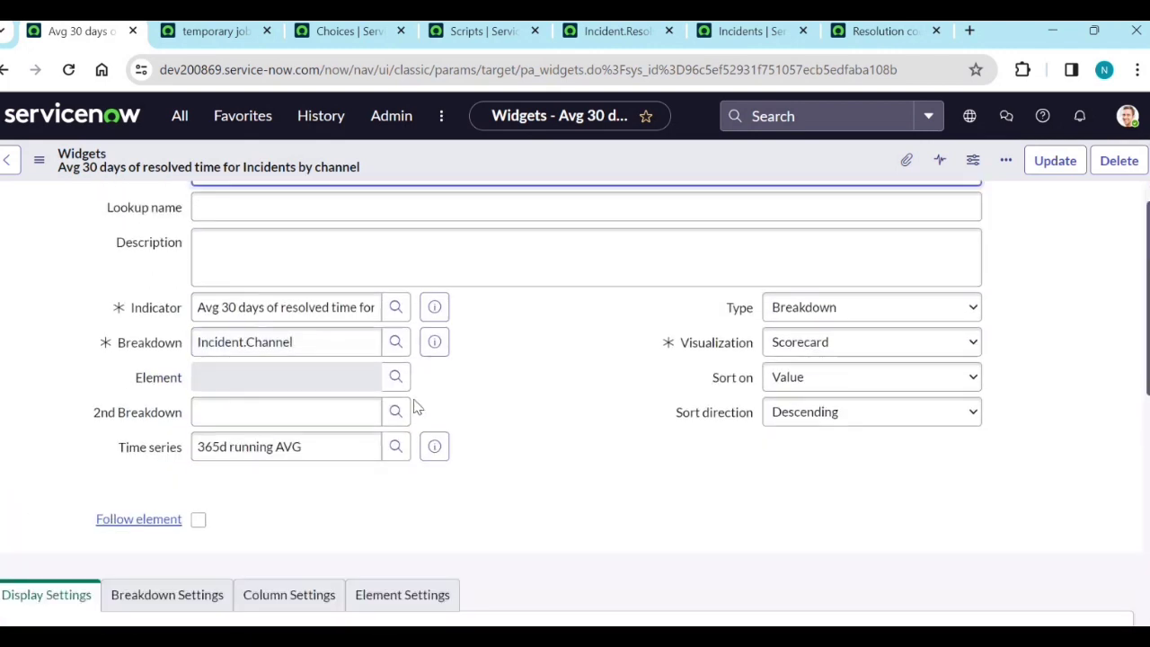
left_click(207, 355)
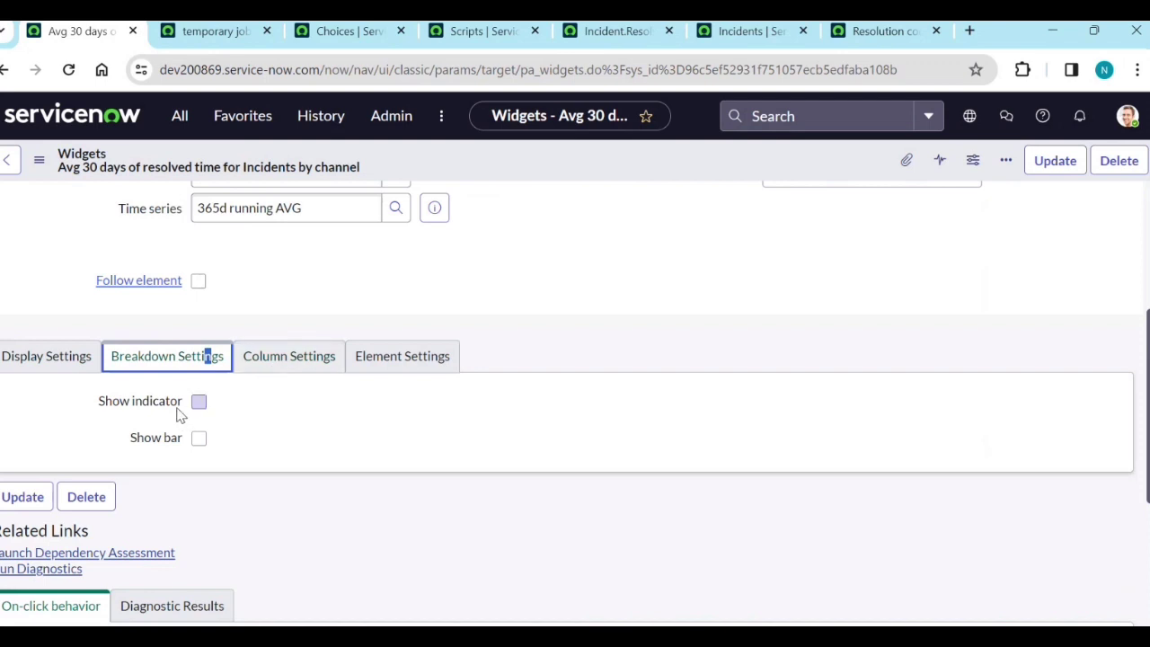
left_click(262, 358)
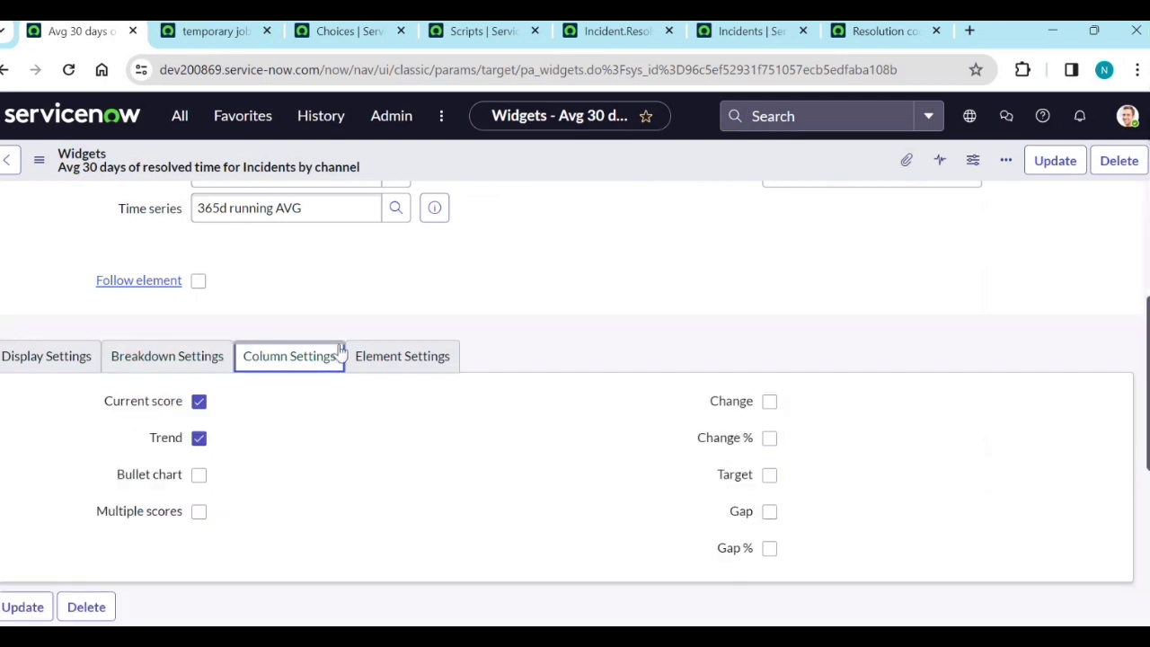
left_click(381, 365)
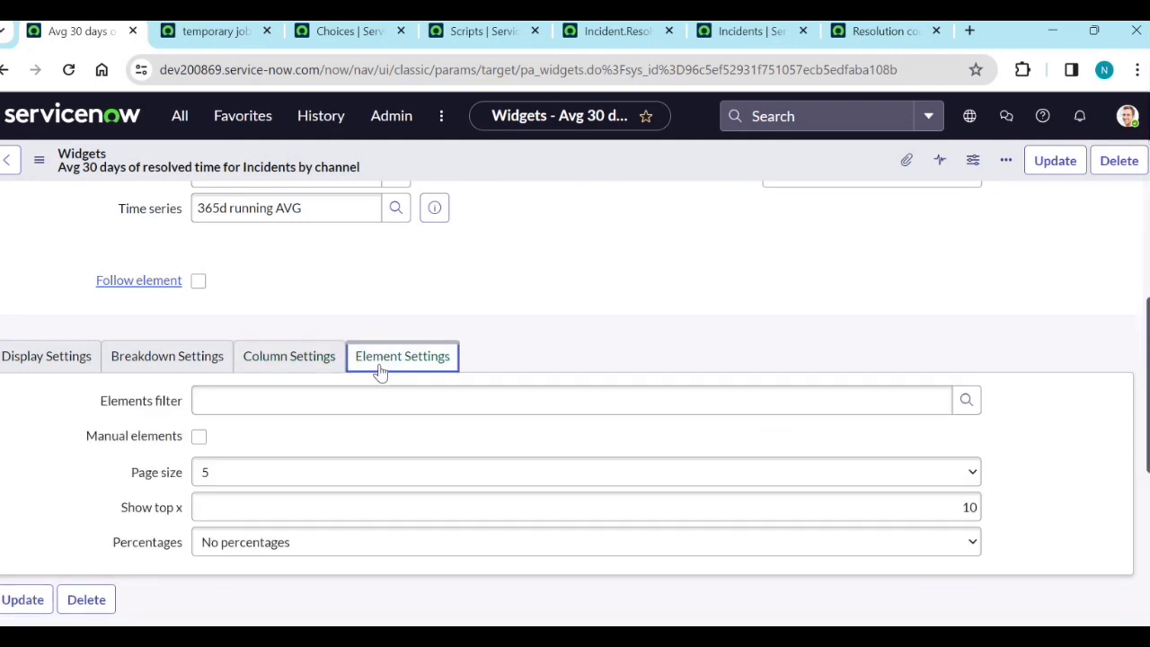
left_click(279, 472)
left_click(256, 508)
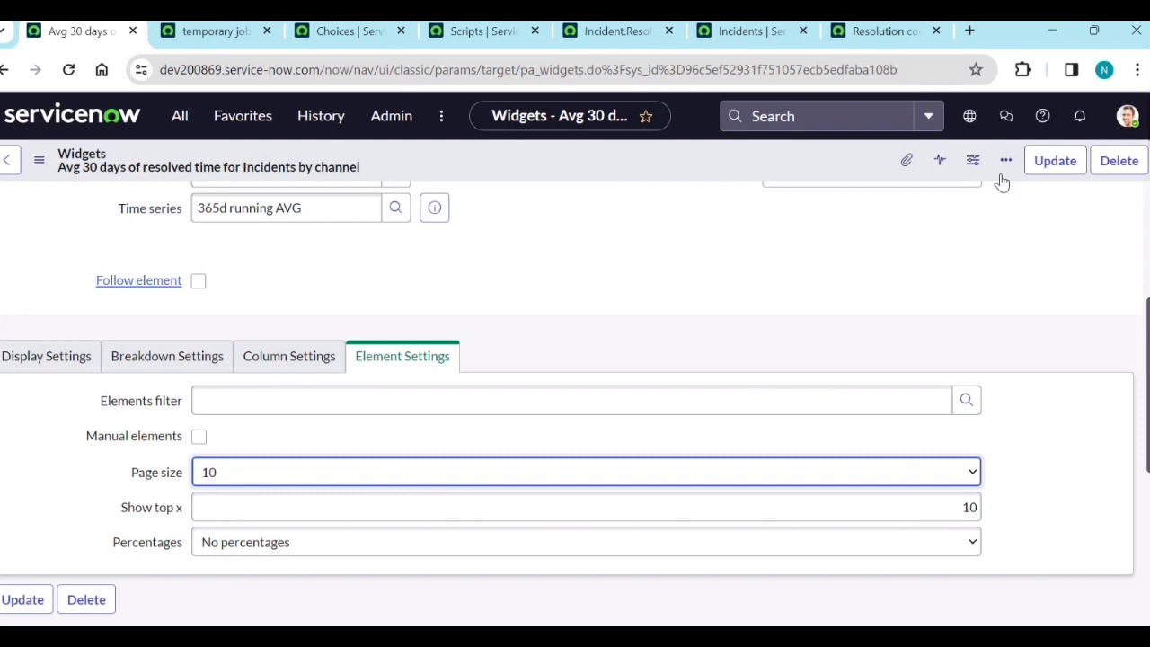
left_click(1062, 160)
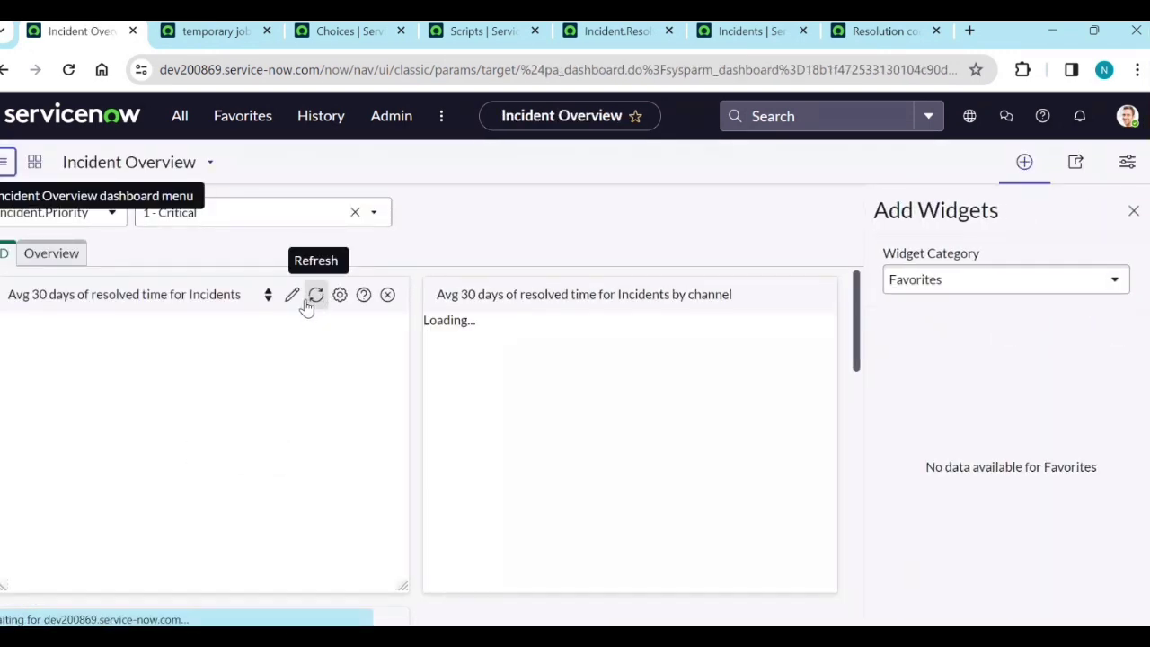
Step: Review the score widget's Latest Score and type settings for Avg 30 days of resolved time for Incidents, and return to the dashboard
left_click(292, 296)
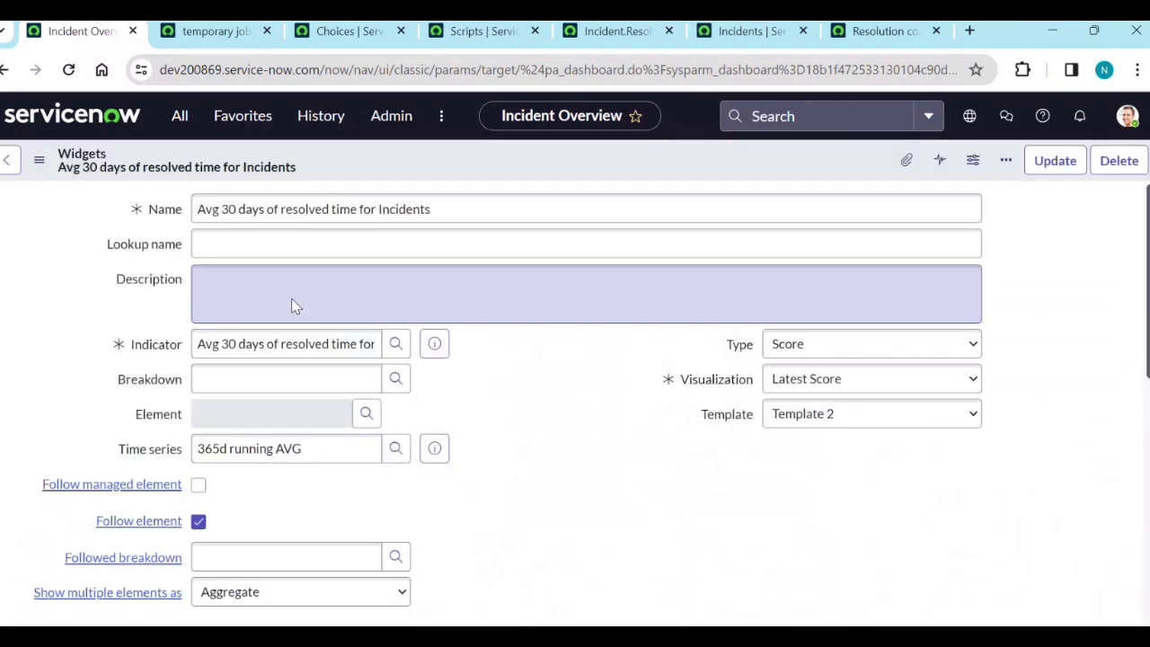
scroll(445, 490, "down", 10)
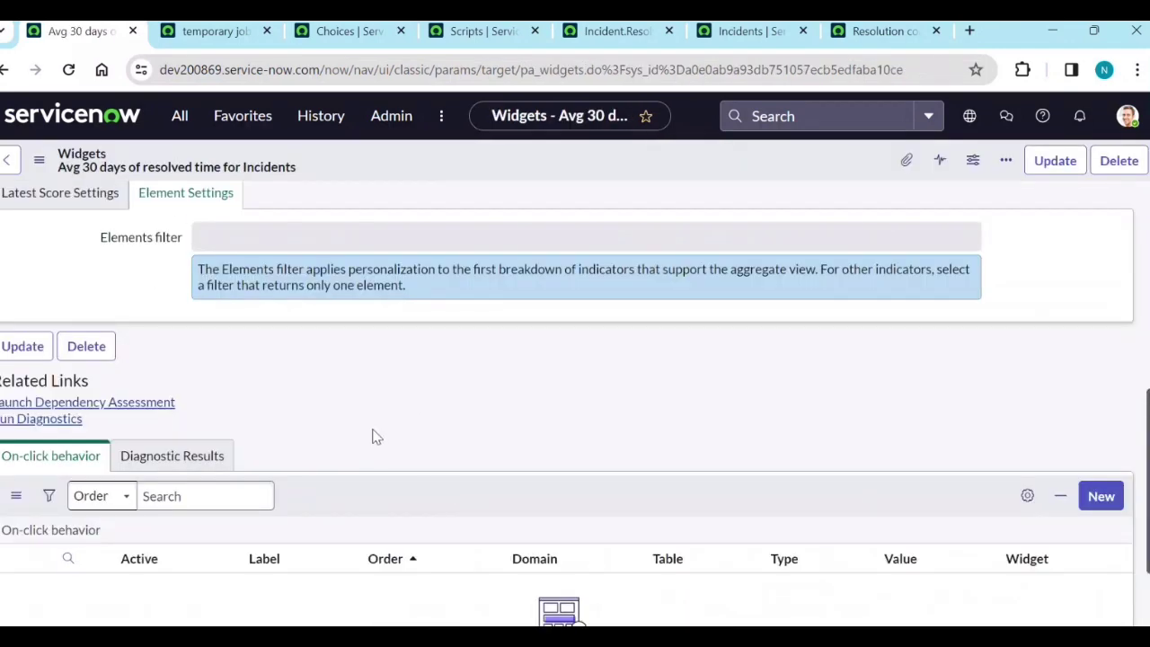
scroll(377, 436, "up", 2)
left_click(70, 384)
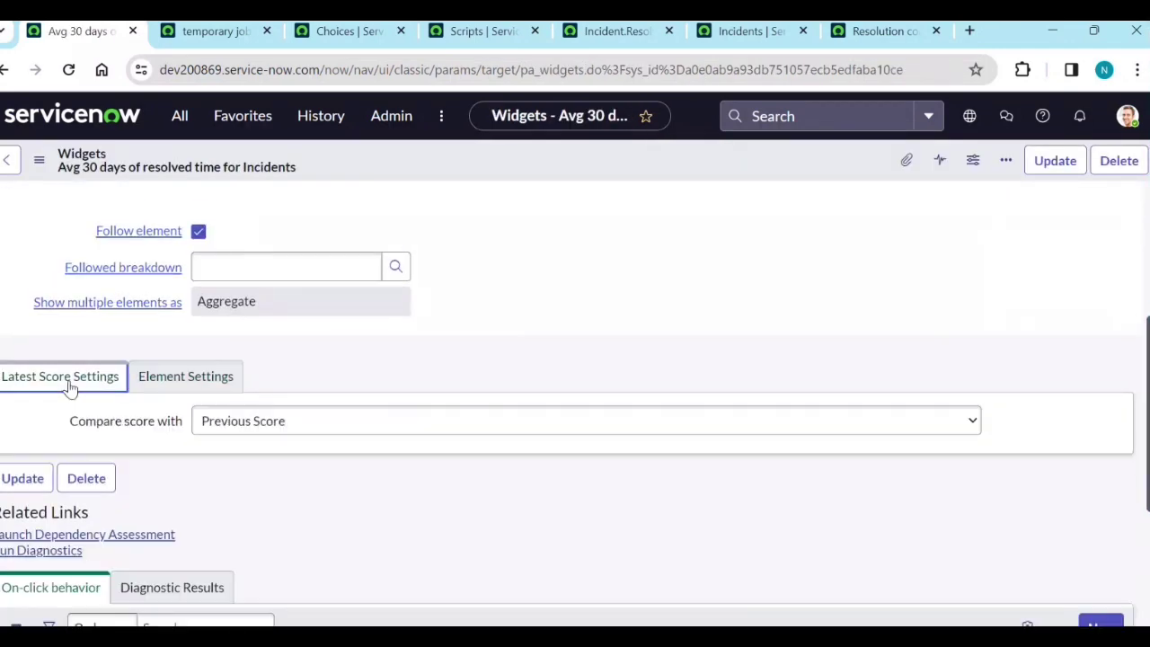
scroll(440, 412, "up", 2)
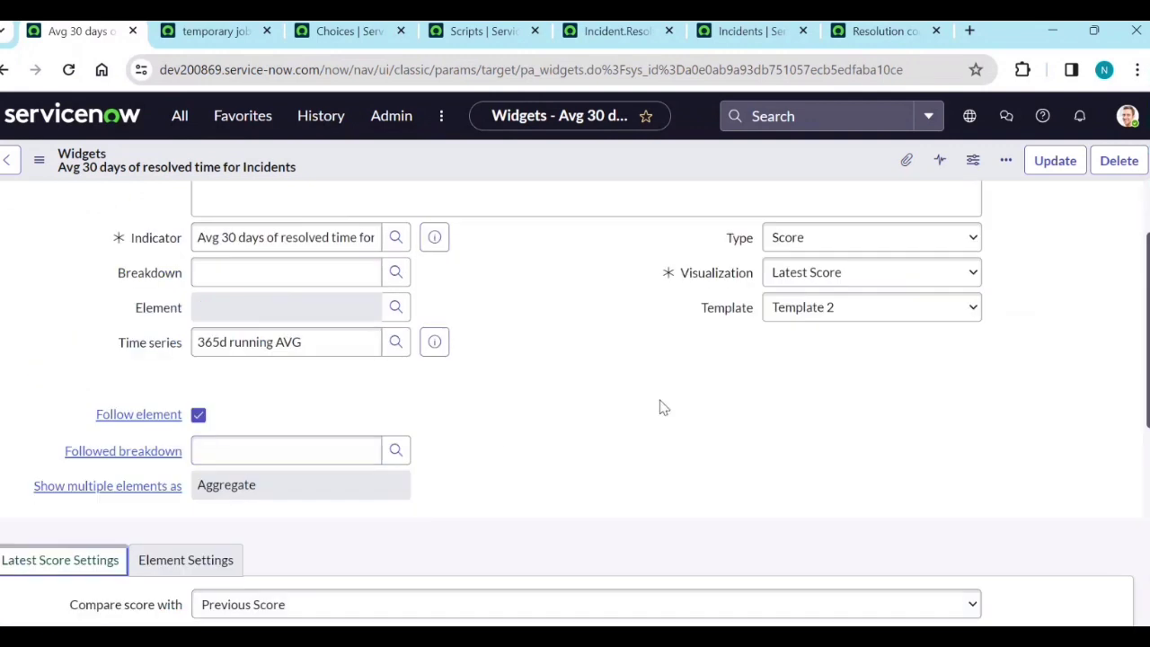
scroll(661, 408, "up", 1)
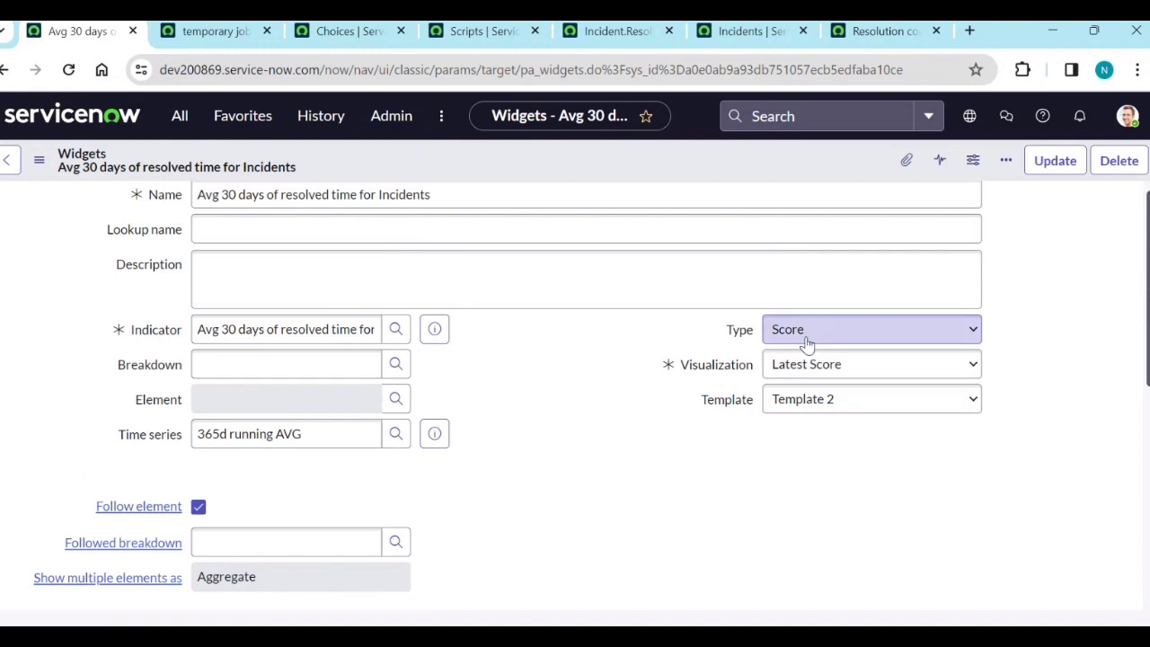
scroll(347, 174, "up", 1)
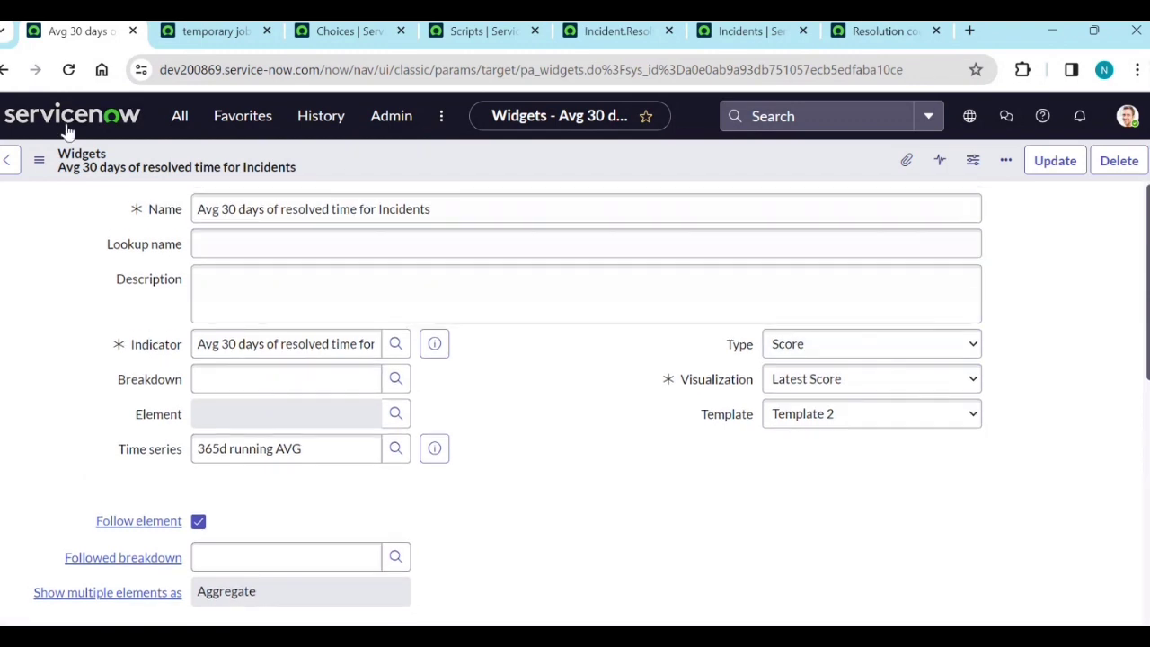
left_click(4, 173)
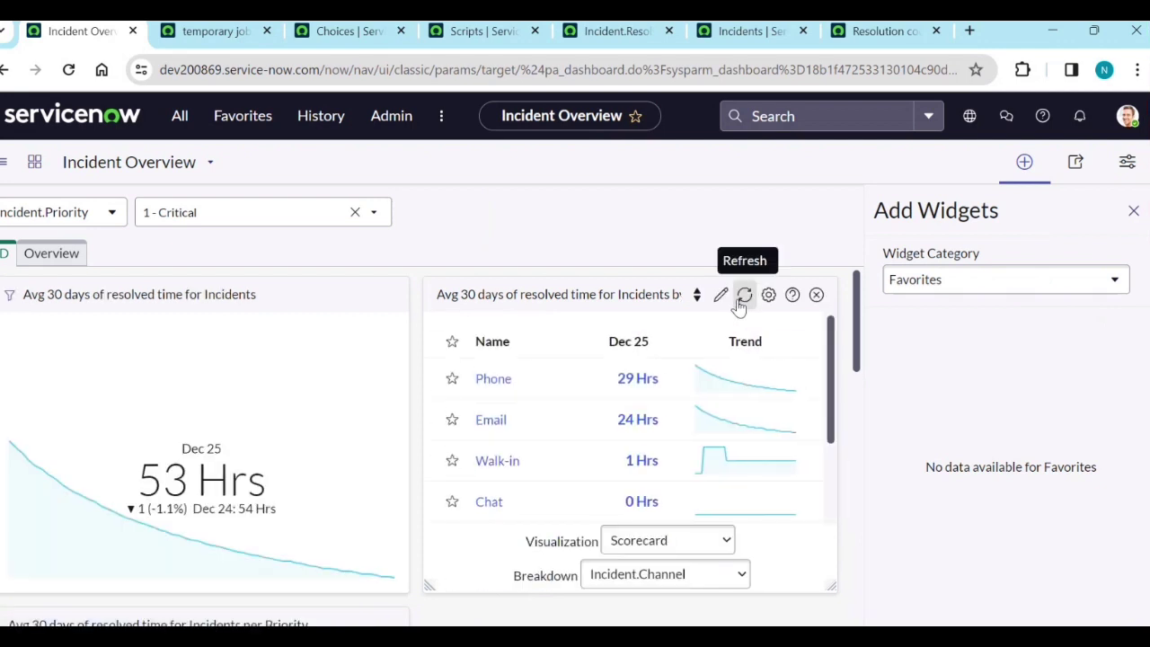
Step: Change the by-channel widget to a Time Series Line Chart of Avg 30 days of resolved time for Incidents using 365d running AVG, and update it
left_click(720, 296)
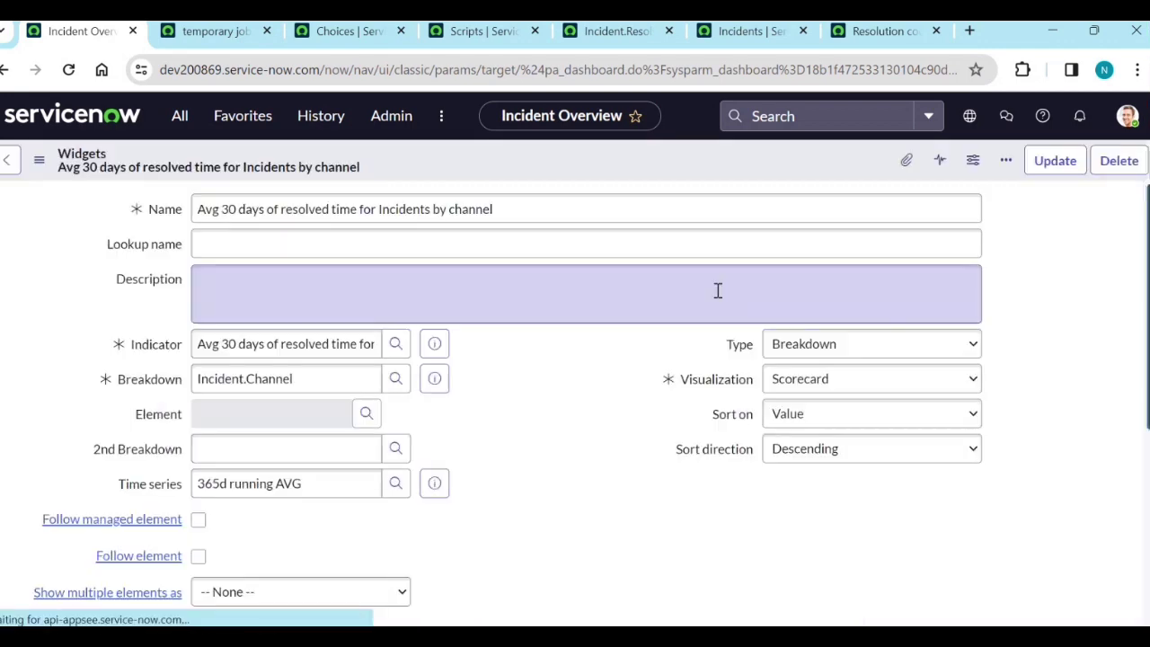
left_click(811, 355)
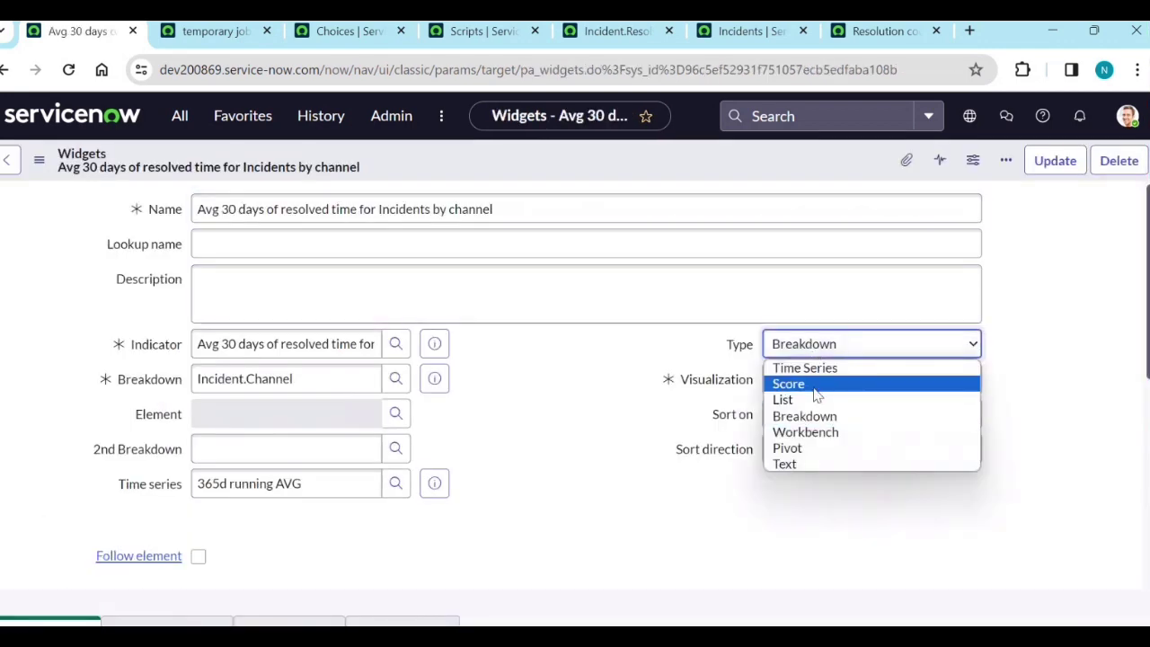
left_click(809, 367)
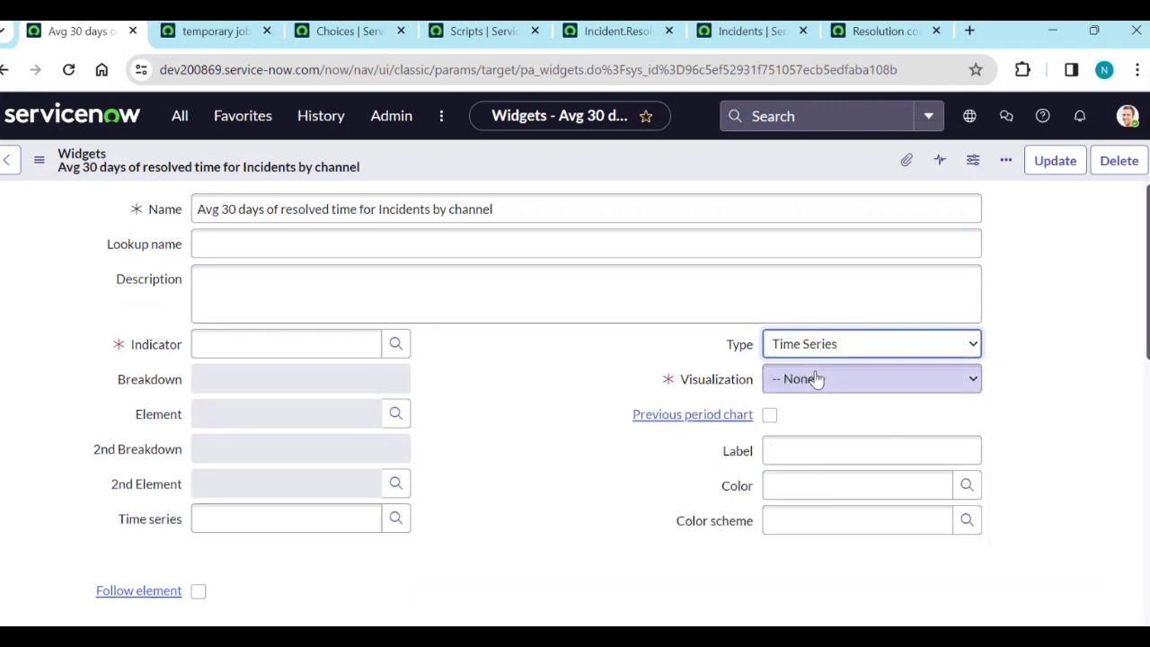
left_click(818, 380)
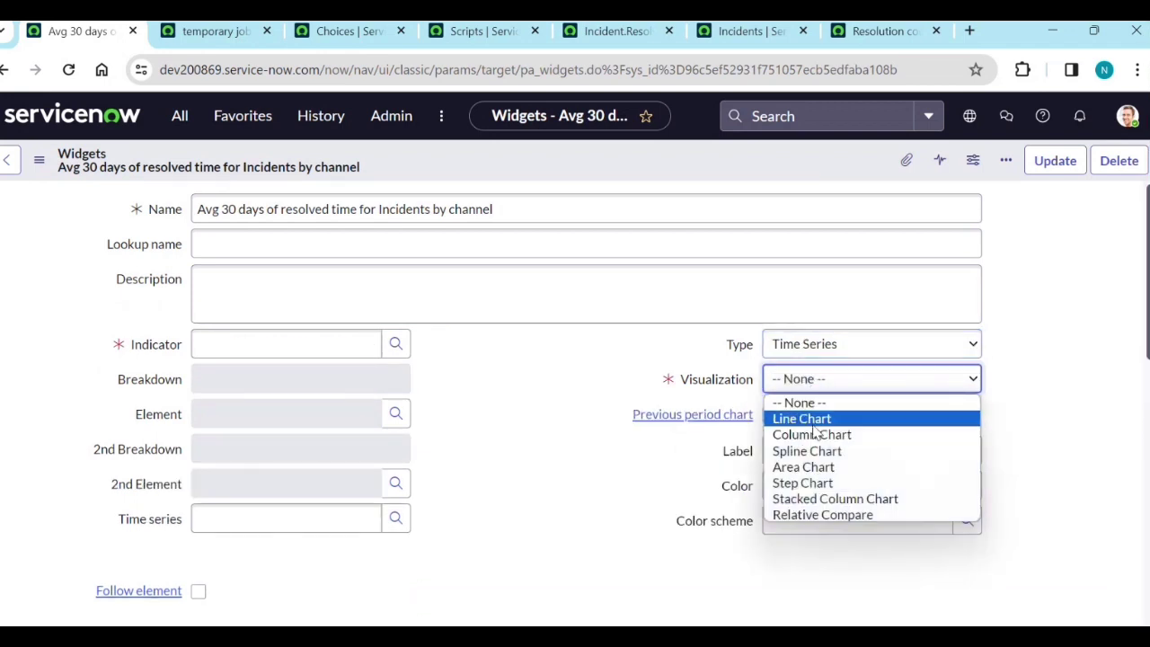
left_click(814, 420)
left_click(344, 350)
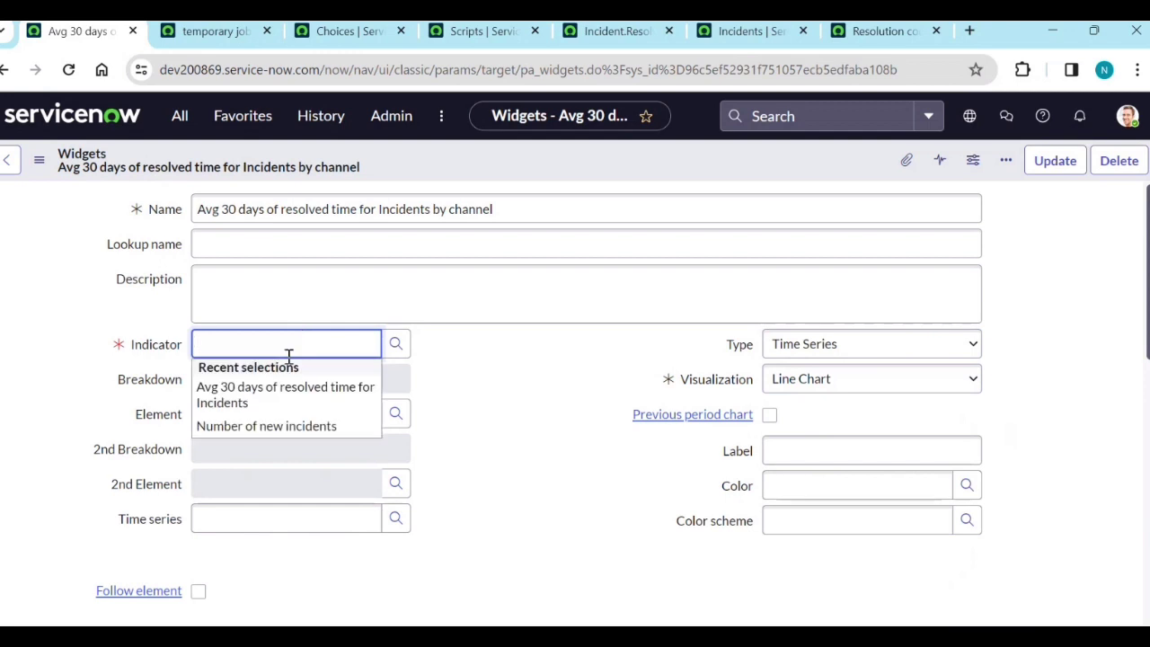
key("Return")
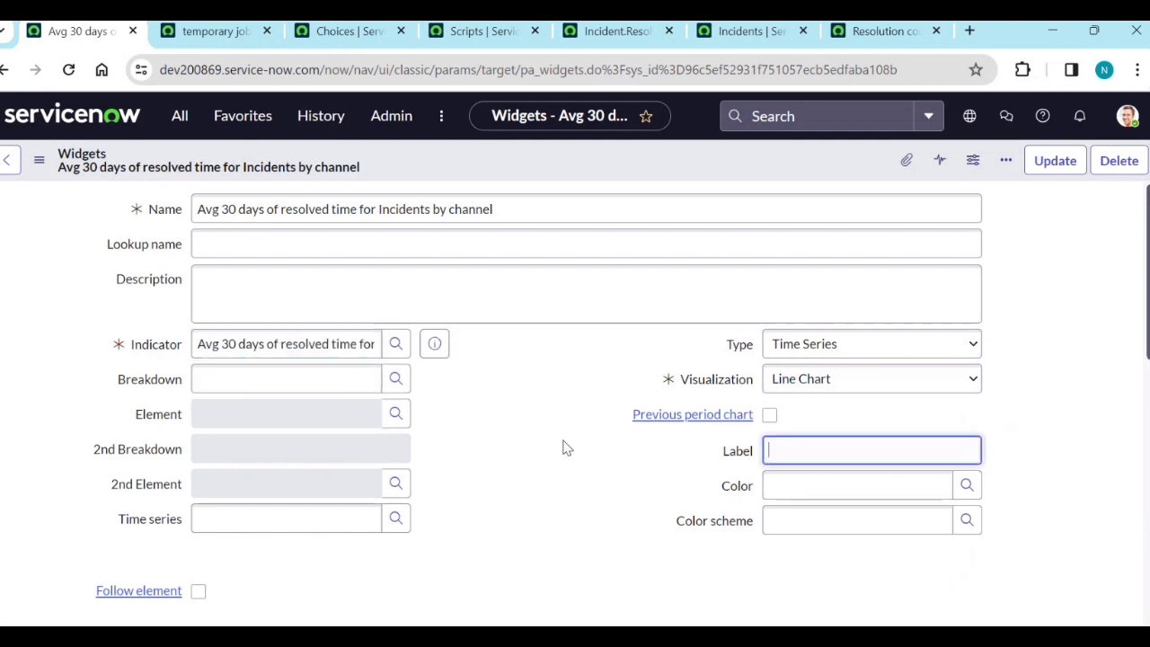
left_click(213, 514)
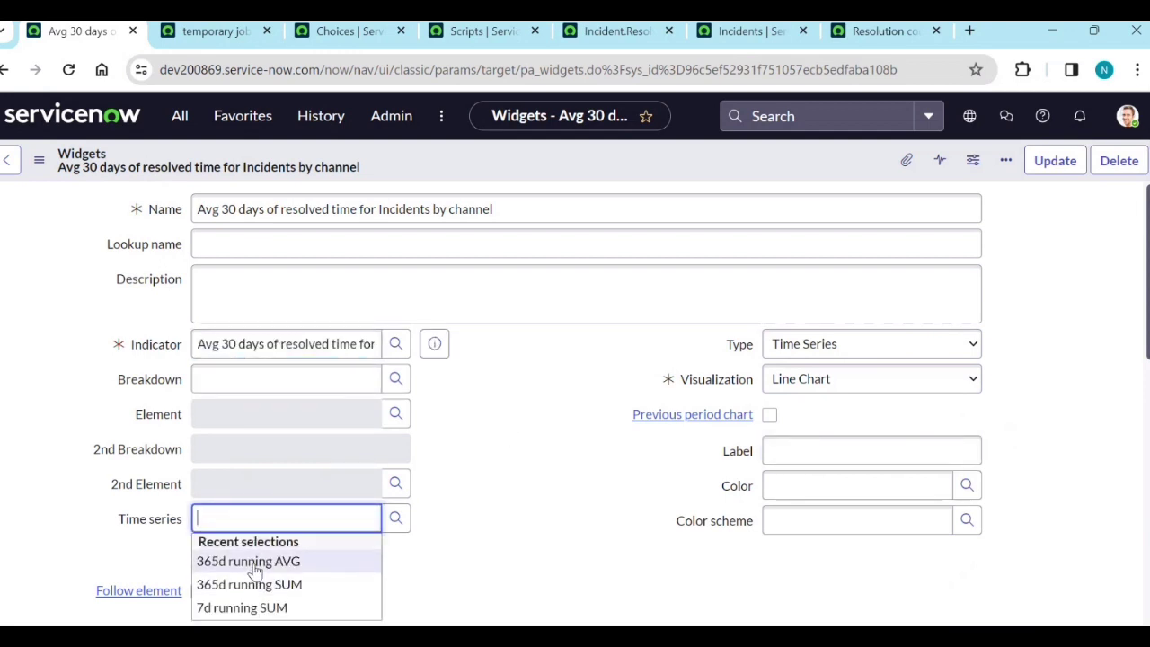
left_click(257, 561)
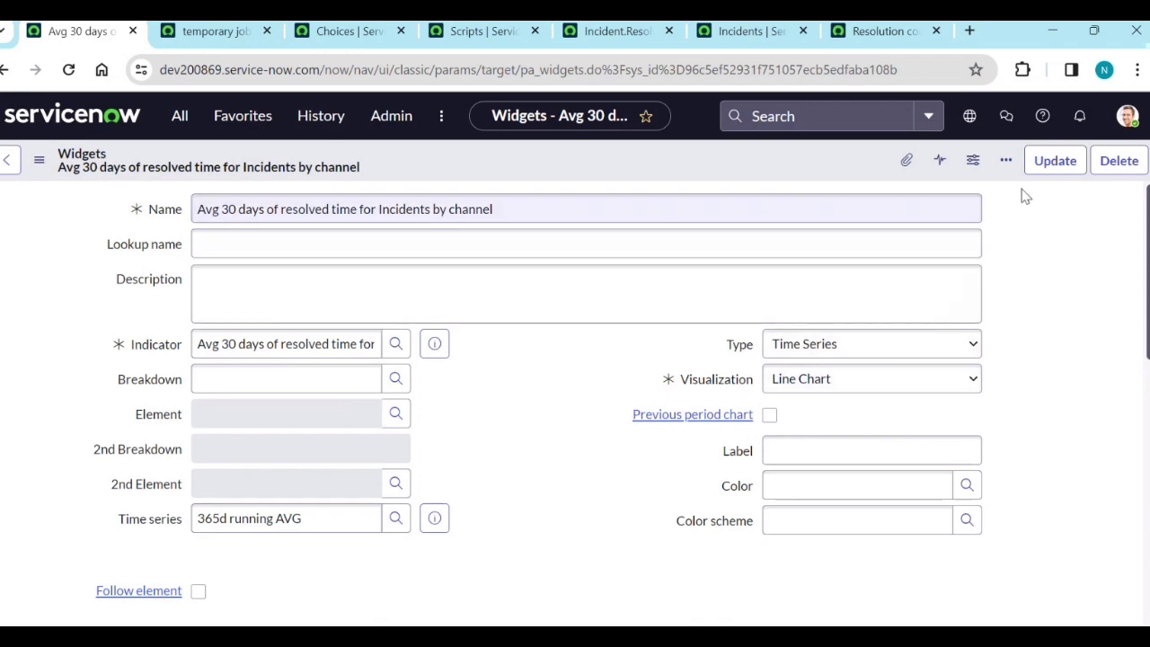
left_click(1064, 174)
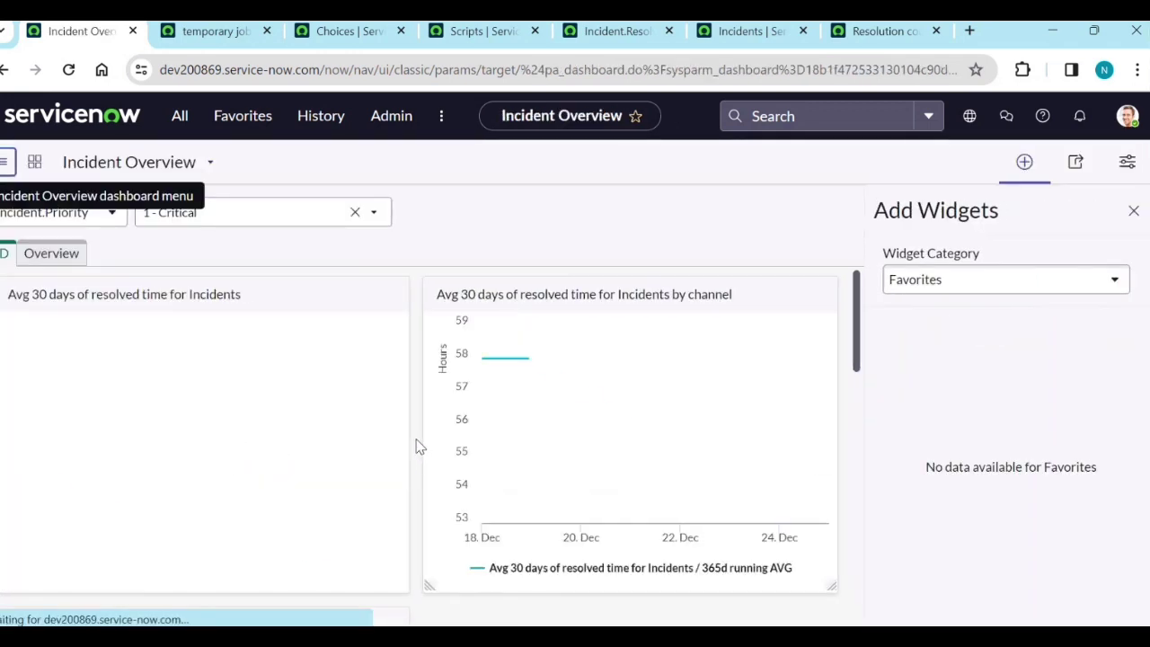
Step: Turn on Follow element for the by-channel line chart, show multiple elements as Aggregate, and update the widget
mouse_move(637, 419)
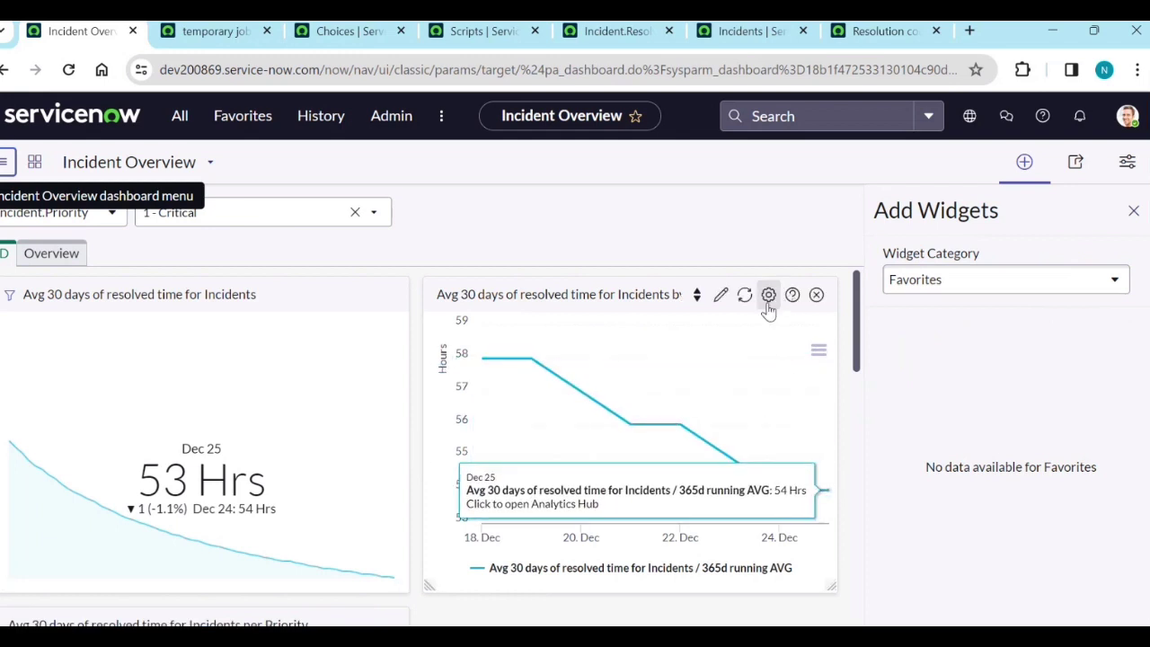
left_click(723, 296)
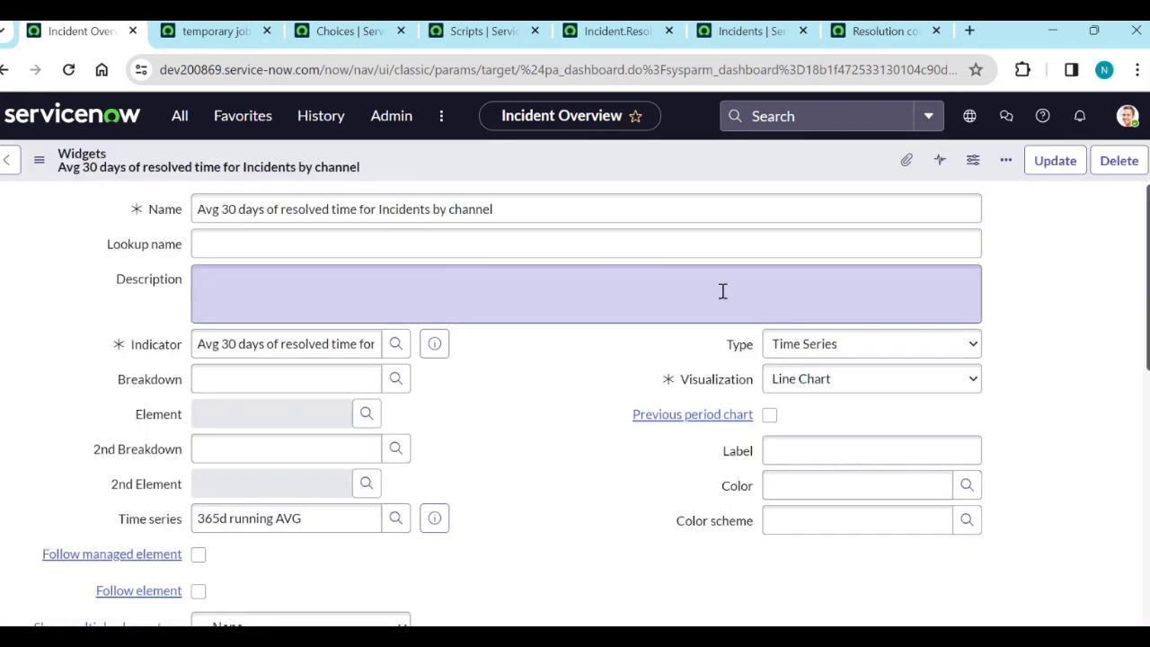
left_click(198, 590)
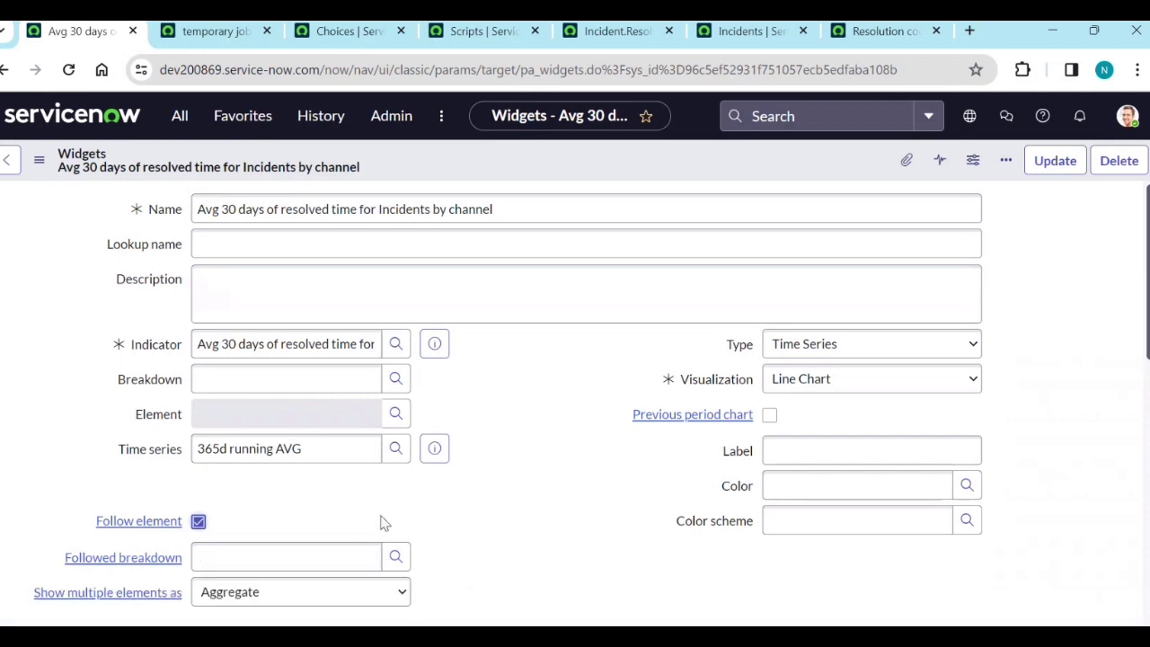
scroll(392, 524, "down", 1)
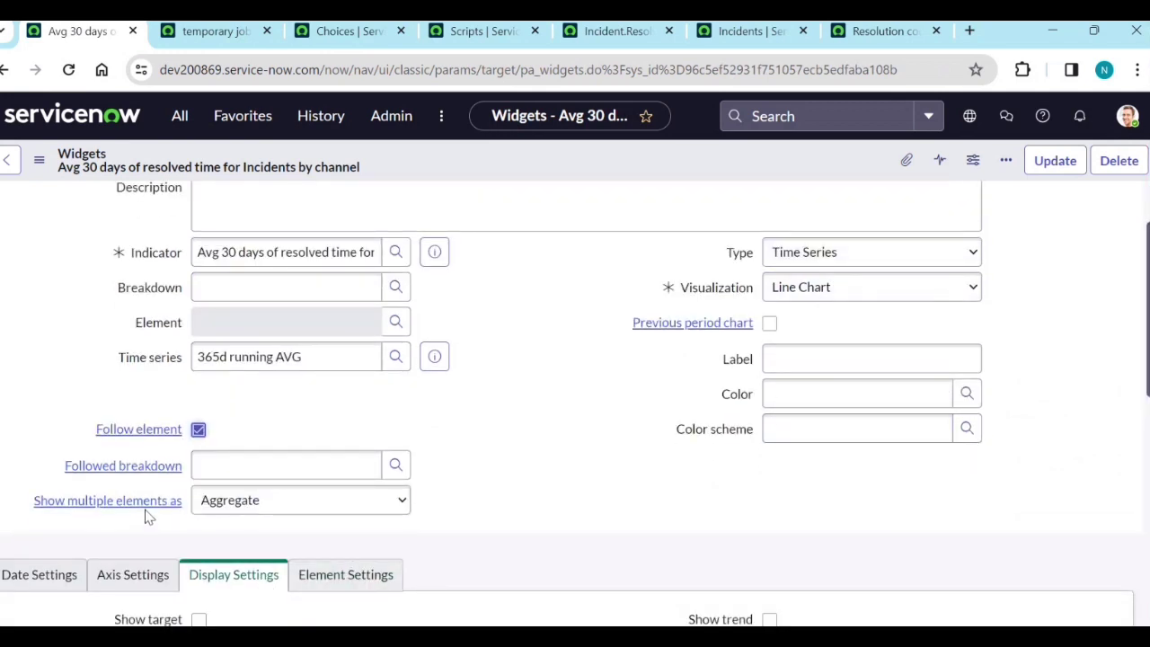
left_click(208, 509)
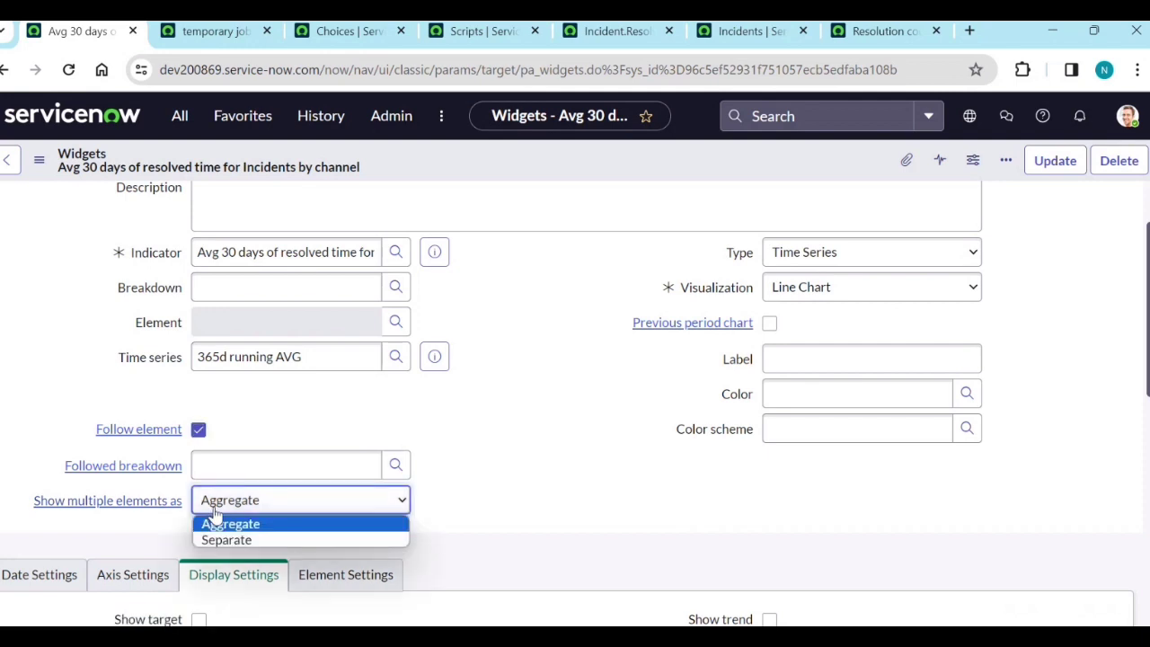
left_click(311, 527)
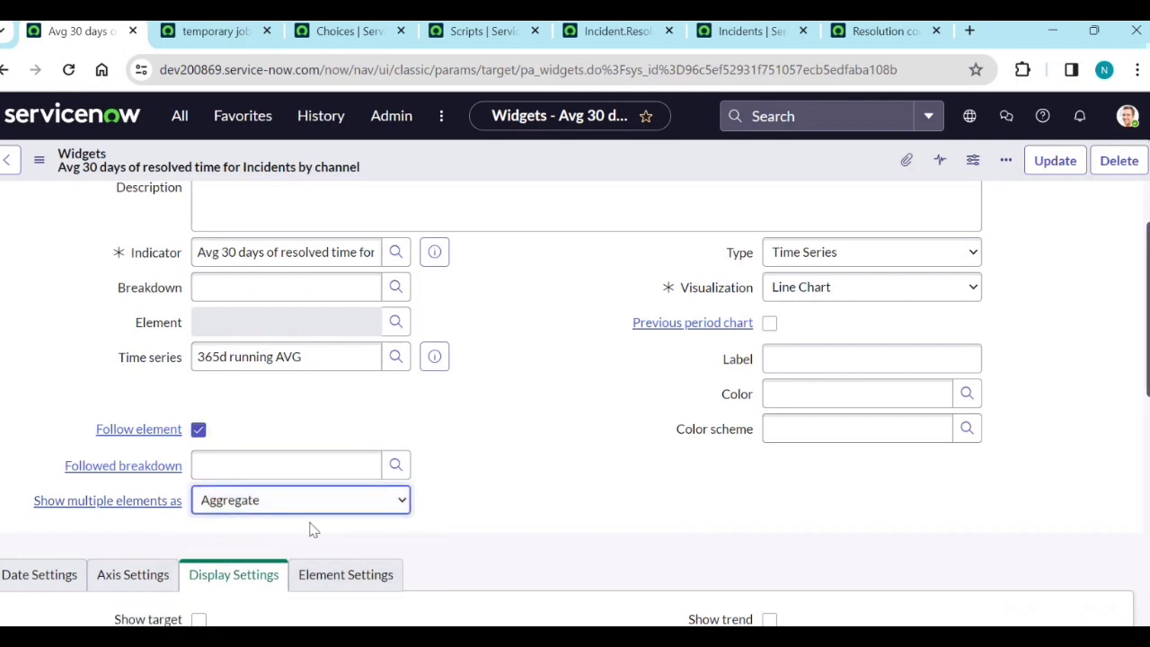
left_click(1053, 161)
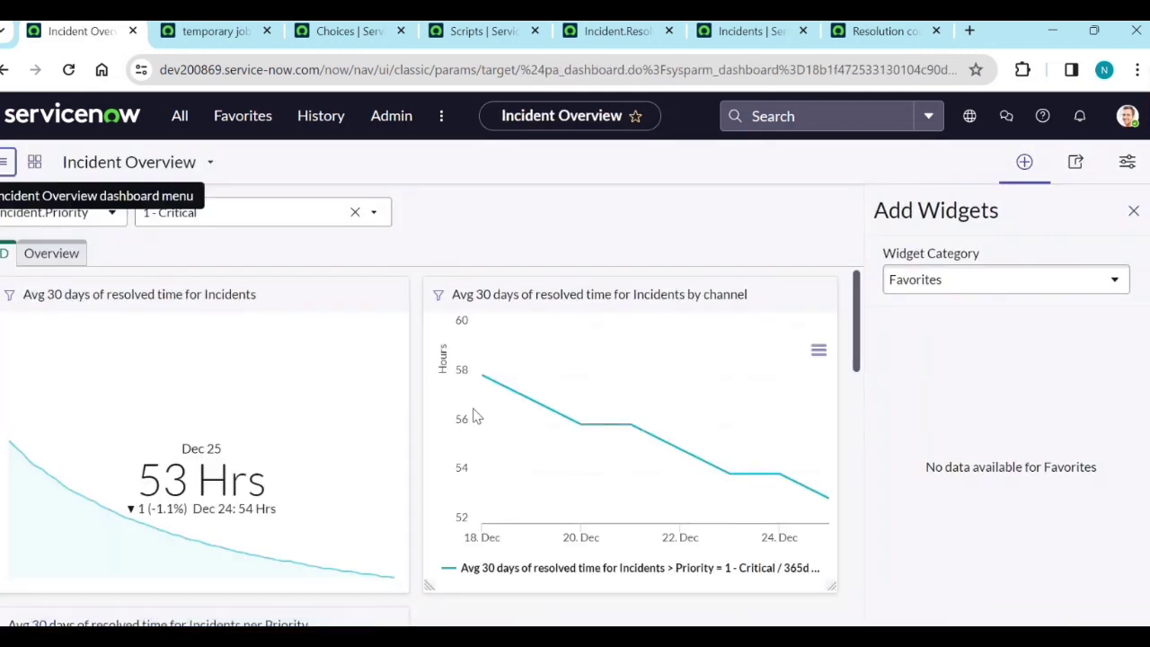
Step: Test the line chart with the dashboard's priority filter set to 2 - High, and clear the filter
mouse_move(483, 380)
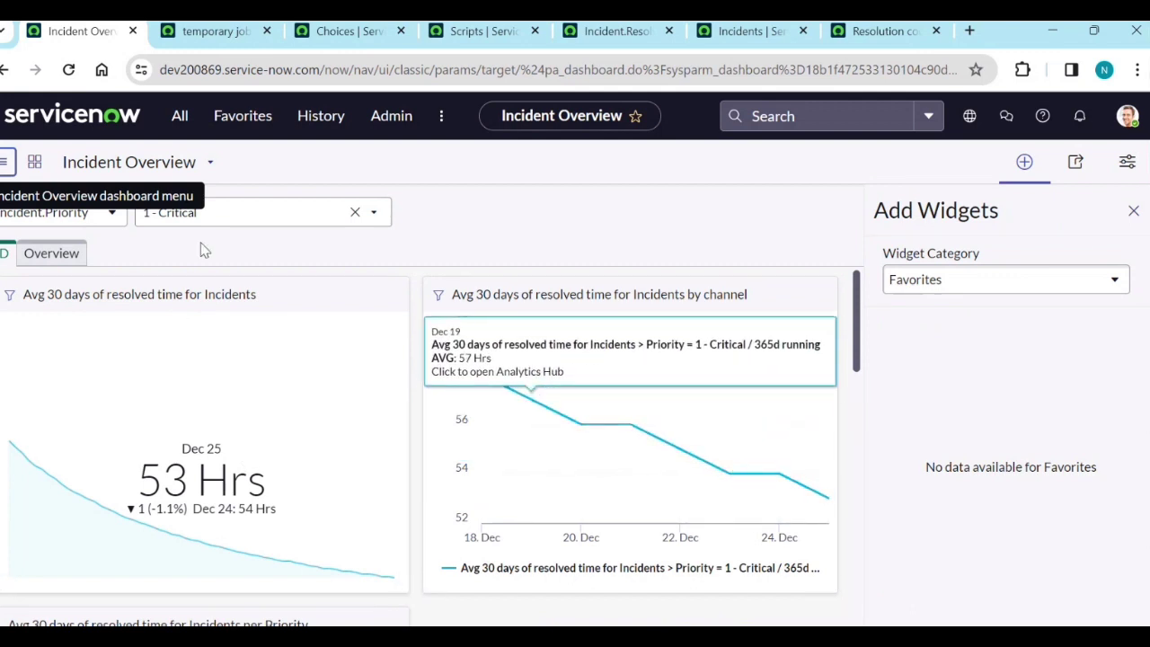
left_click(345, 222)
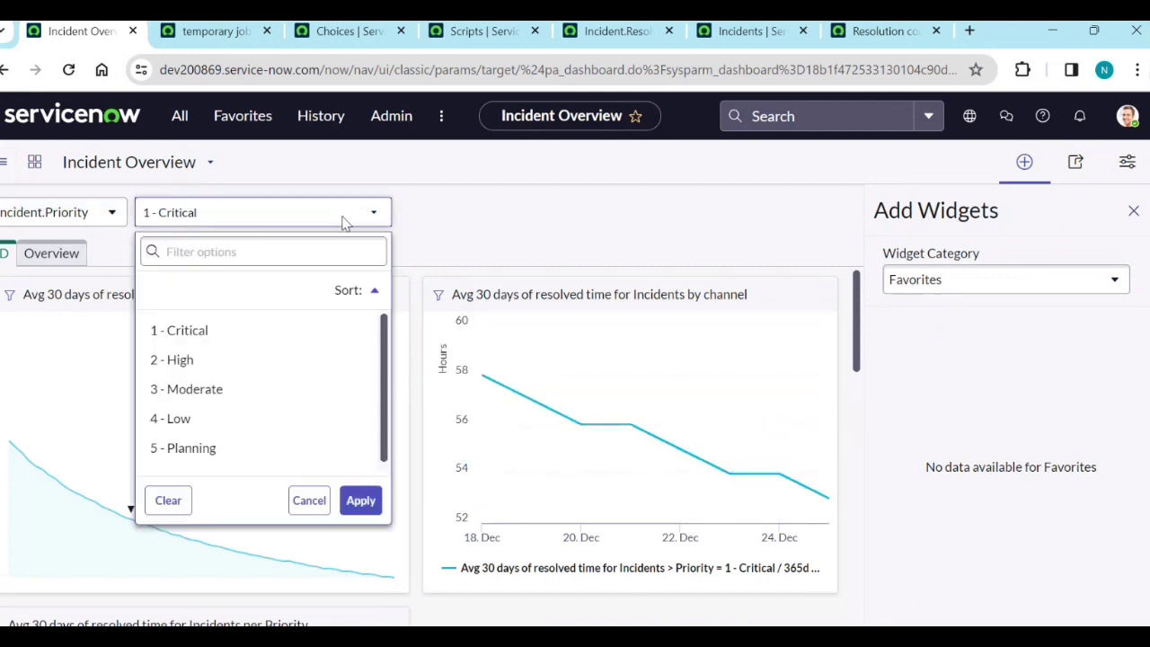
left_click(183, 361)
left_click(360, 501)
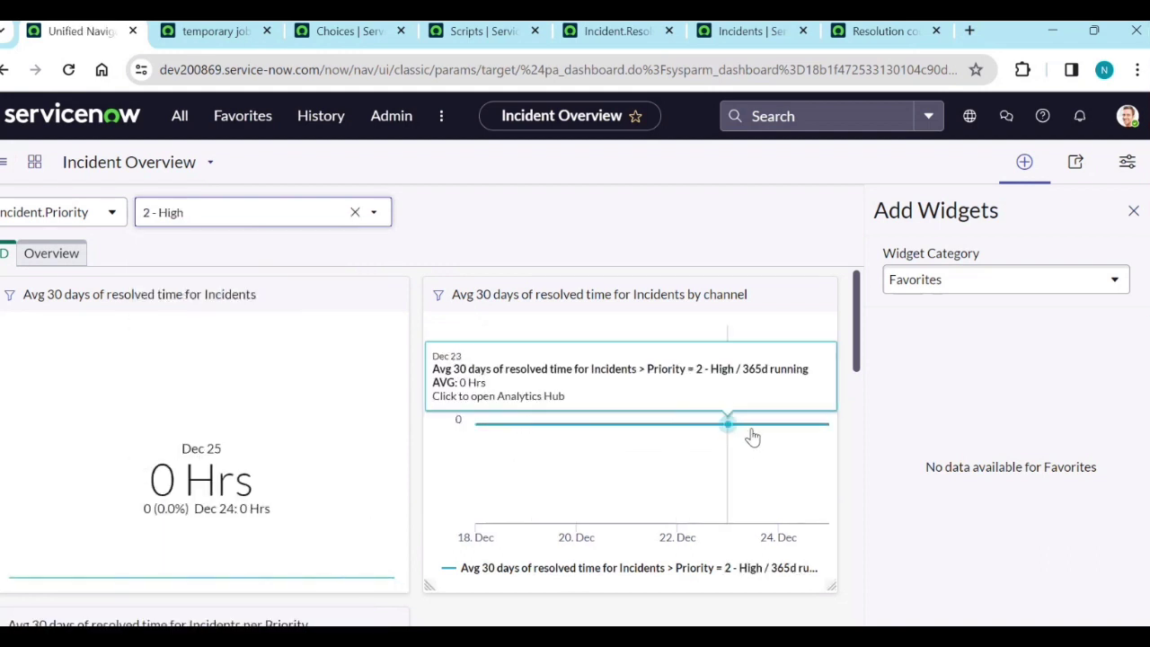
left_click(356, 213)
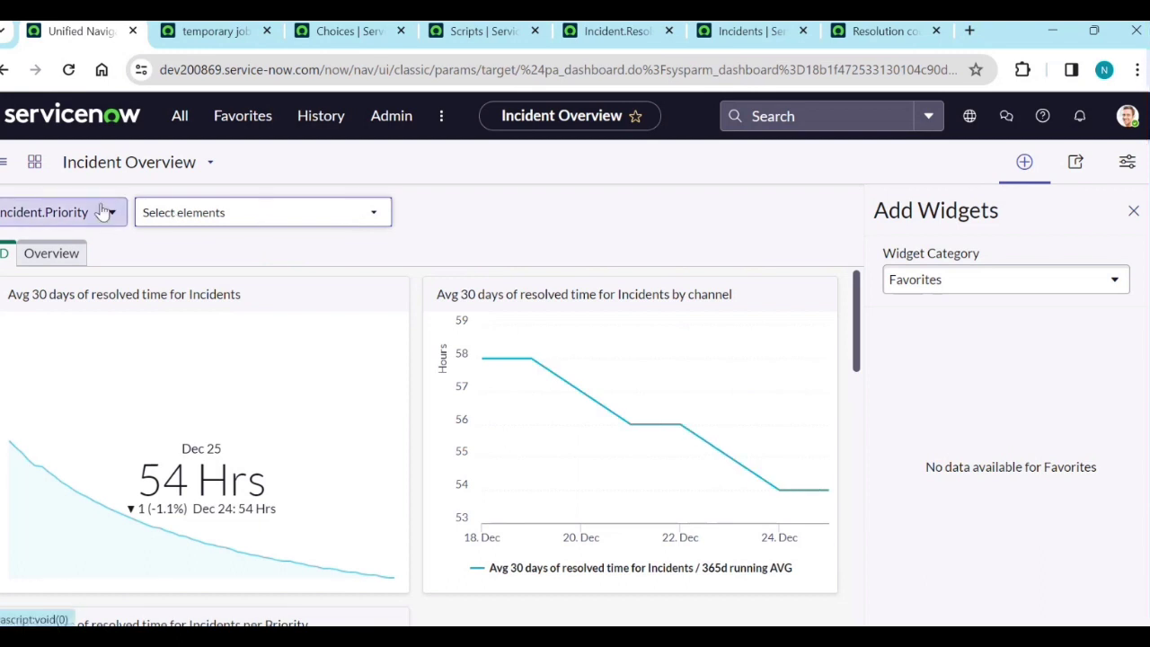
Step: Turn off Disable multiple element selection in the Incident Overview dashboard's properties and update the record
left_click(5, 159)
left_click(21, 225)
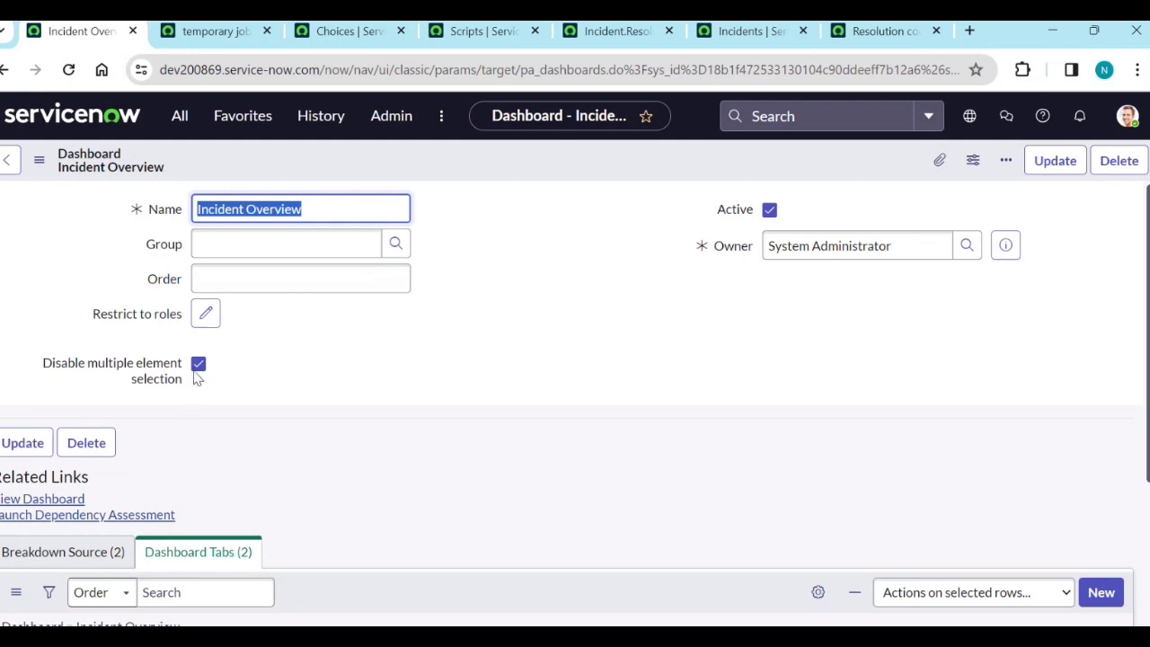
left_click(198, 364)
left_click(1057, 161)
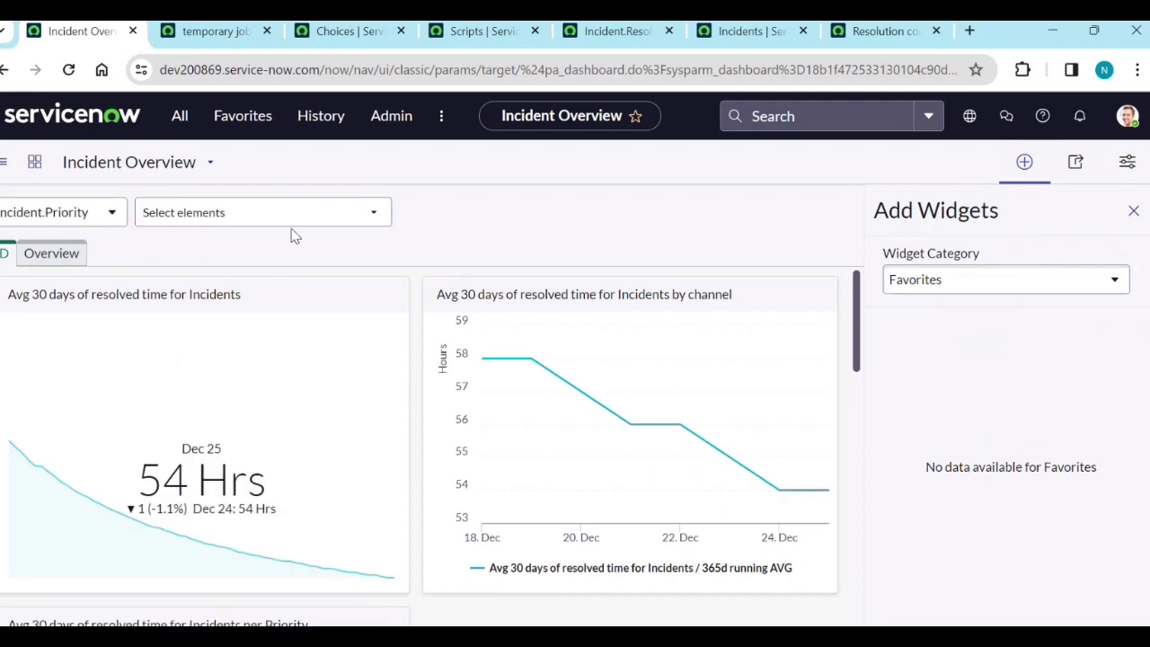
Step: Filter the dashboard by the priorities 1 - Critical and 5 - Planning together
left_click(238, 215)
left_click(152, 331)
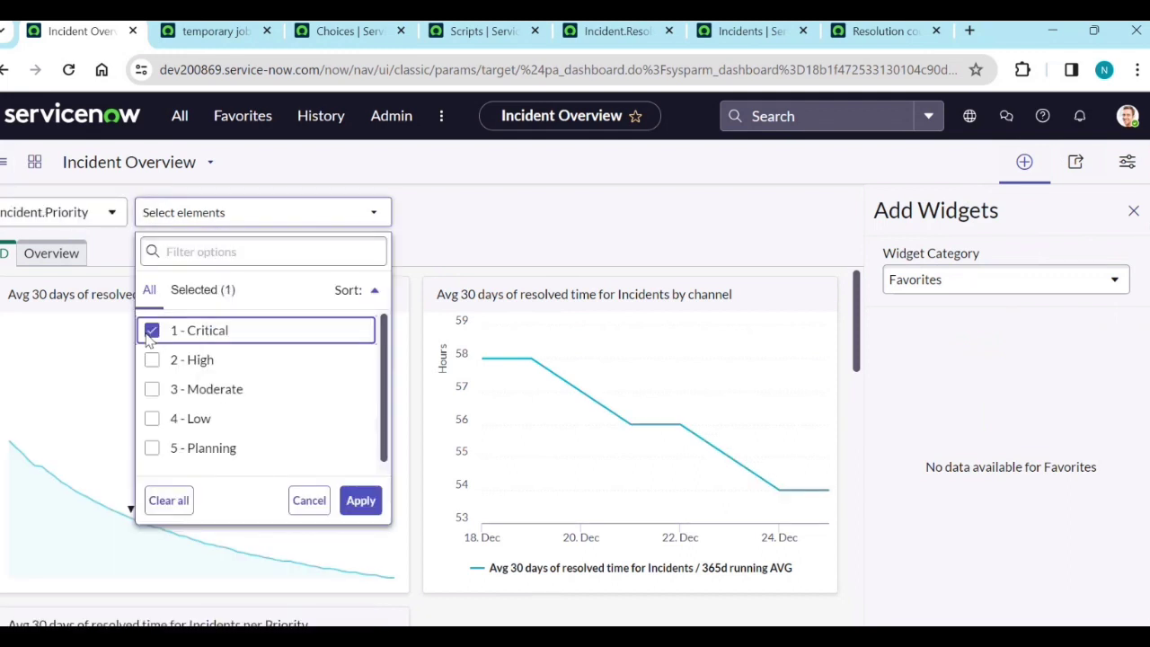
left_click(152, 449)
left_click(360, 500)
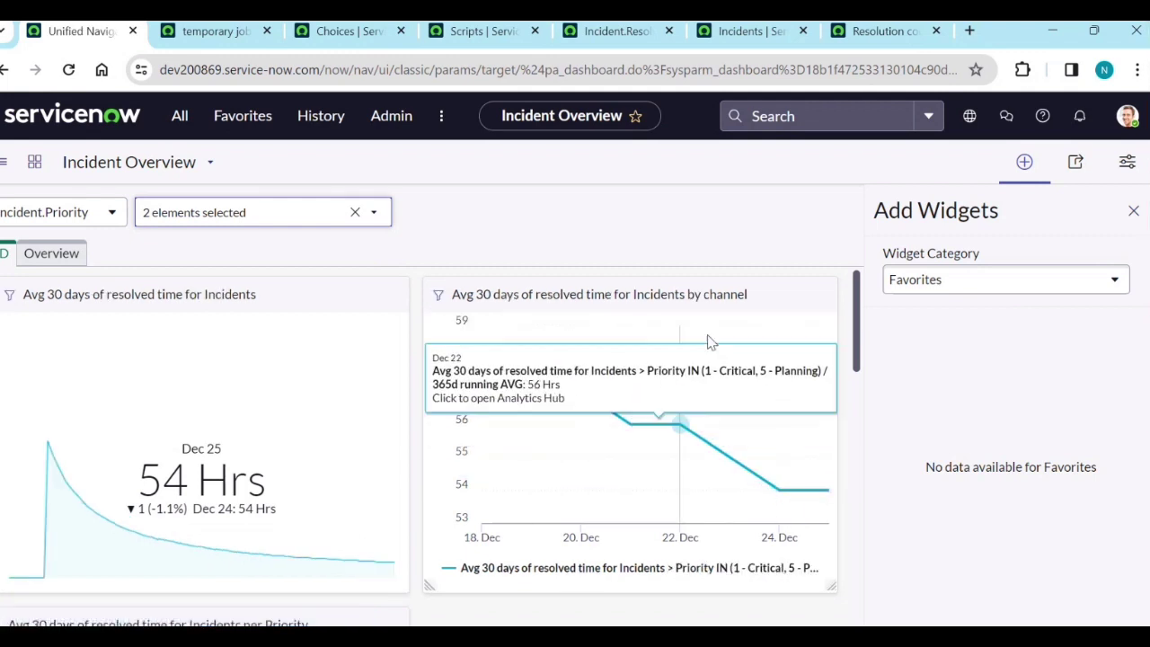
Step: Set the by-channel line chart to show multiple elements as Separate and update the widget
left_click(720, 296)
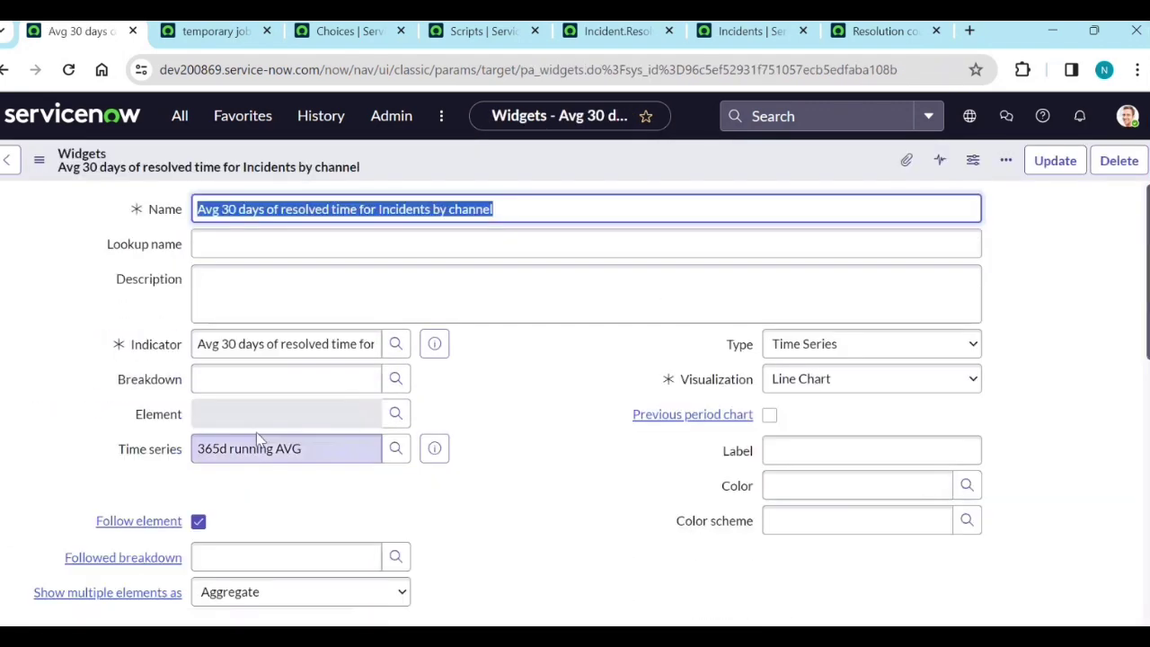
scroll(249, 534, "down", 2)
left_click(256, 409)
left_click(240, 450)
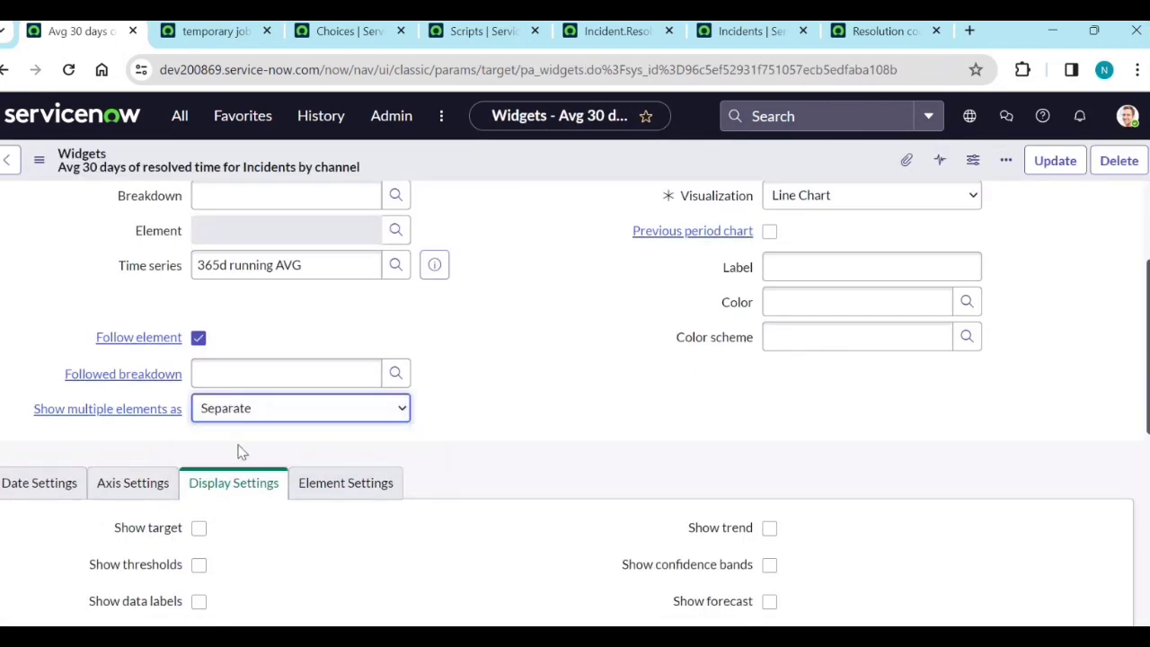
left_click(1056, 164)
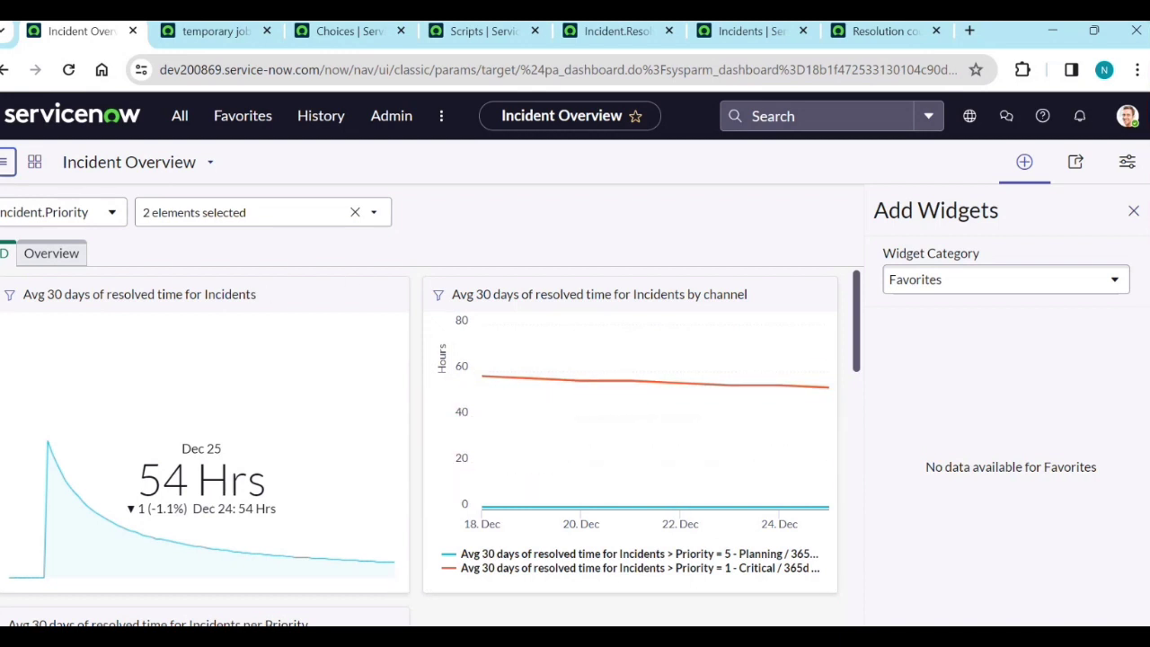
Step: Switch to the Notepad notes and review the listed indicator, widget and dashboard topics and the dashboard requirement
key("alt+Tab")
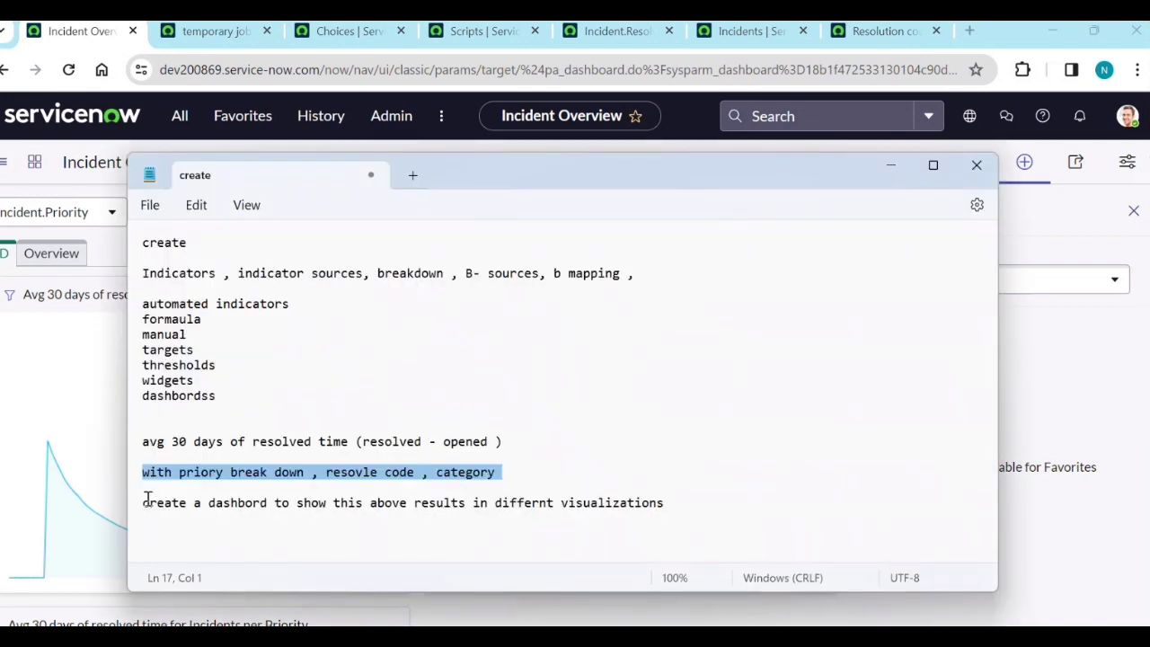
left_click_drag(148, 499, 691, 505)
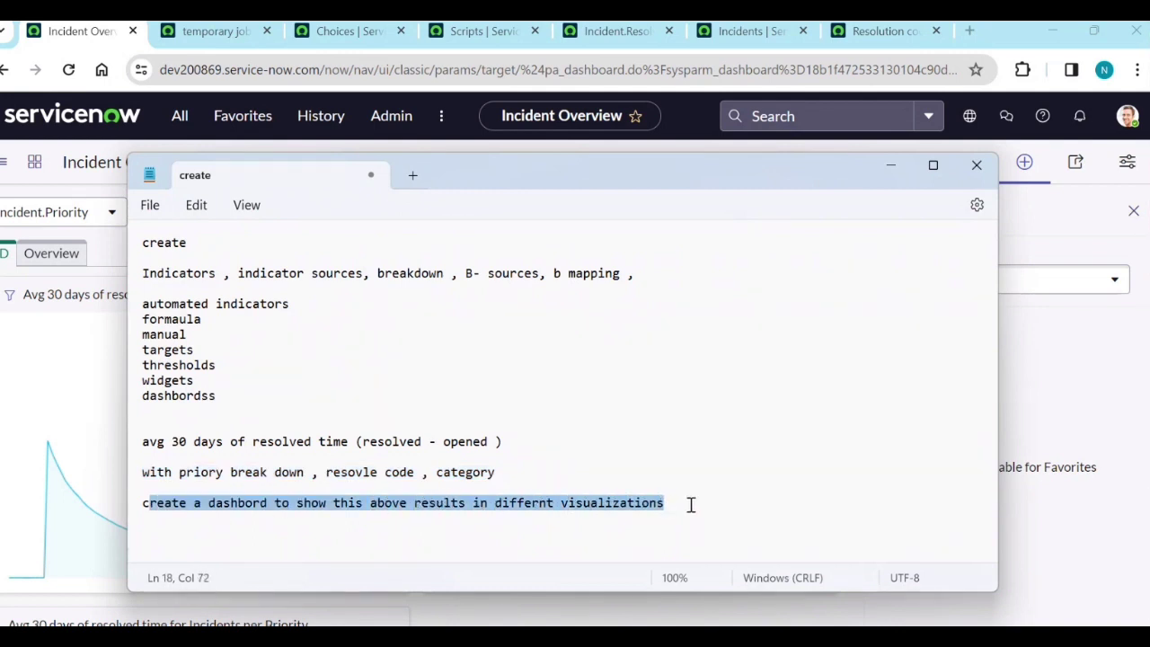
left_click(691, 506)
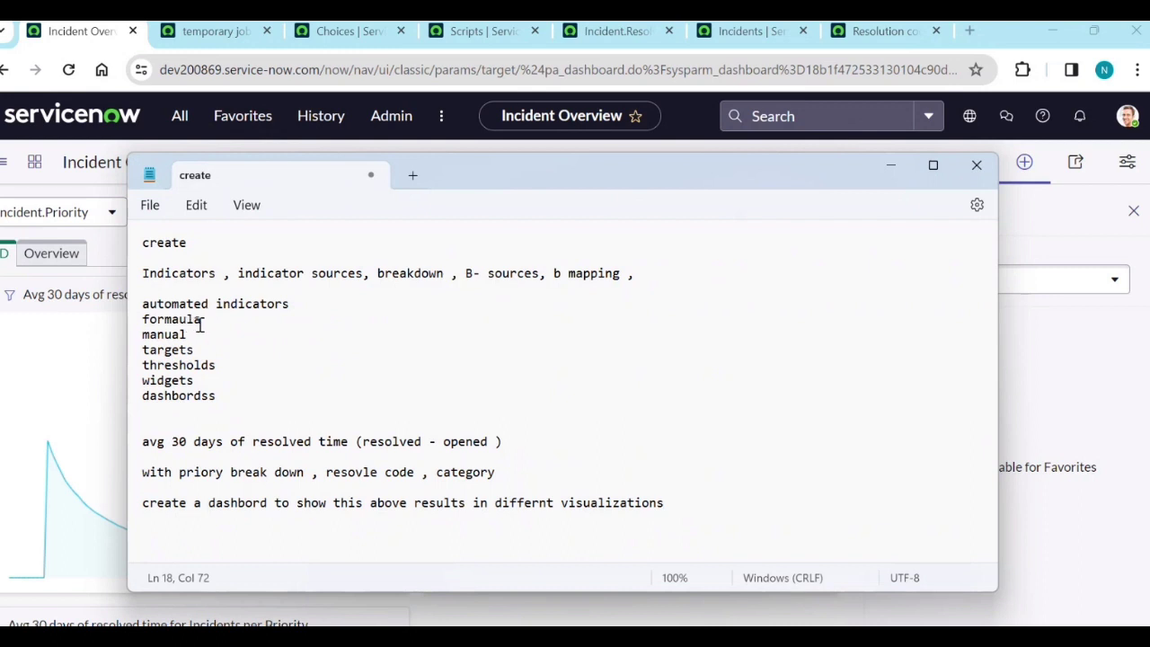
left_click_drag(206, 322, 135, 333)
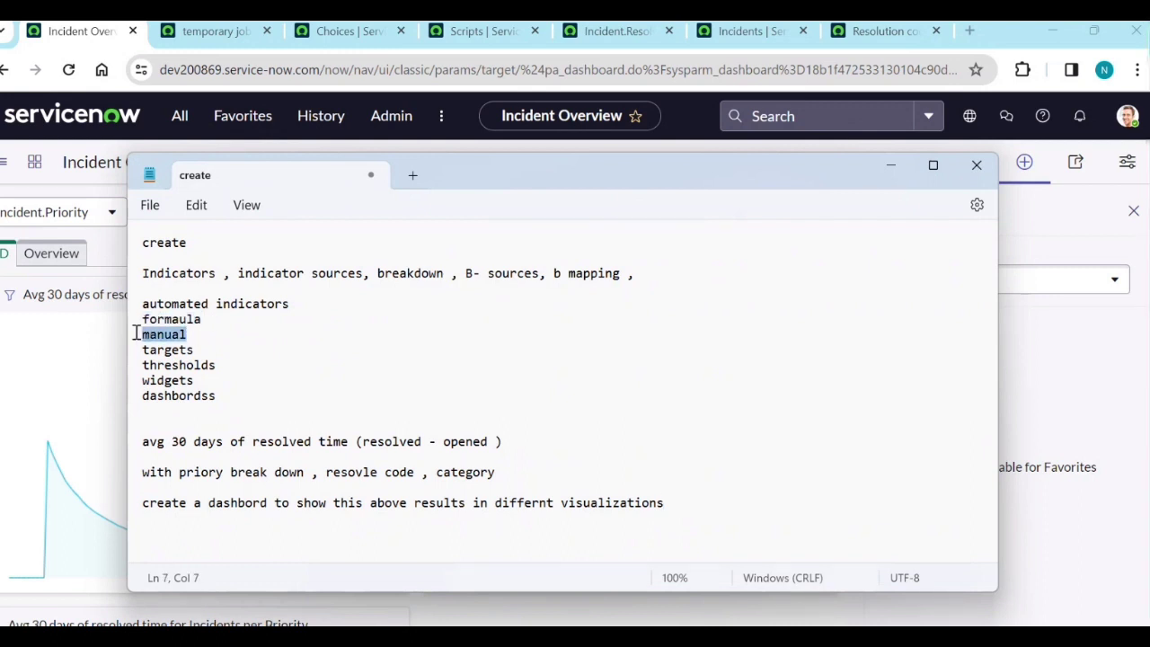
left_click_drag(224, 396, 141, 398)
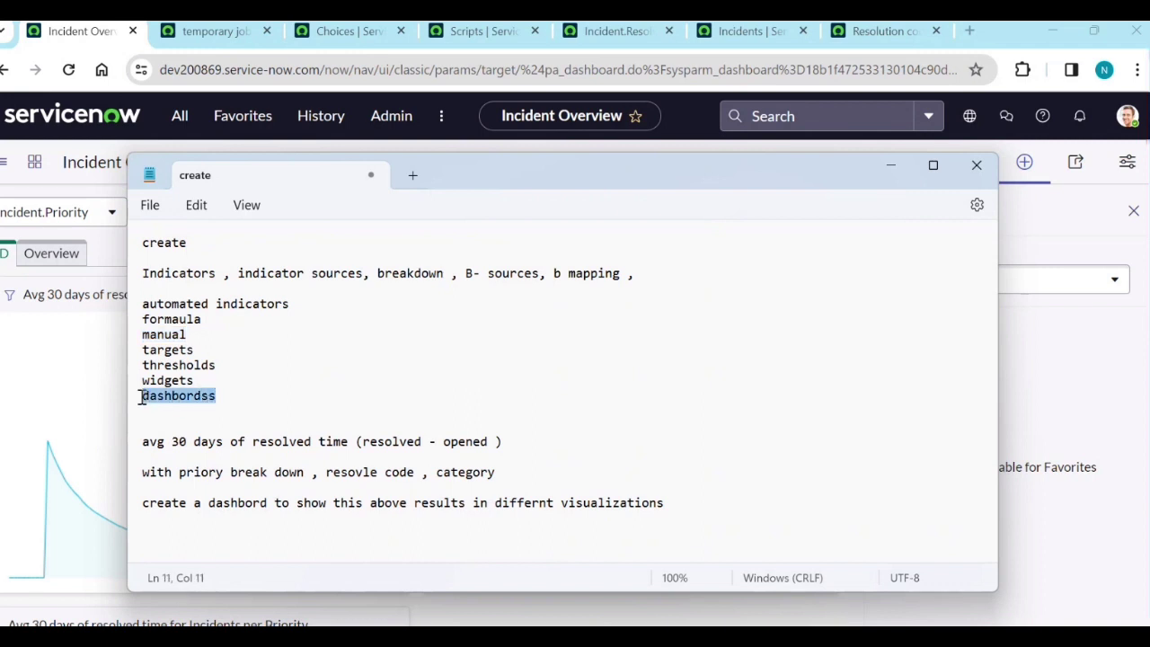
left_click_drag(210, 380, 144, 385)
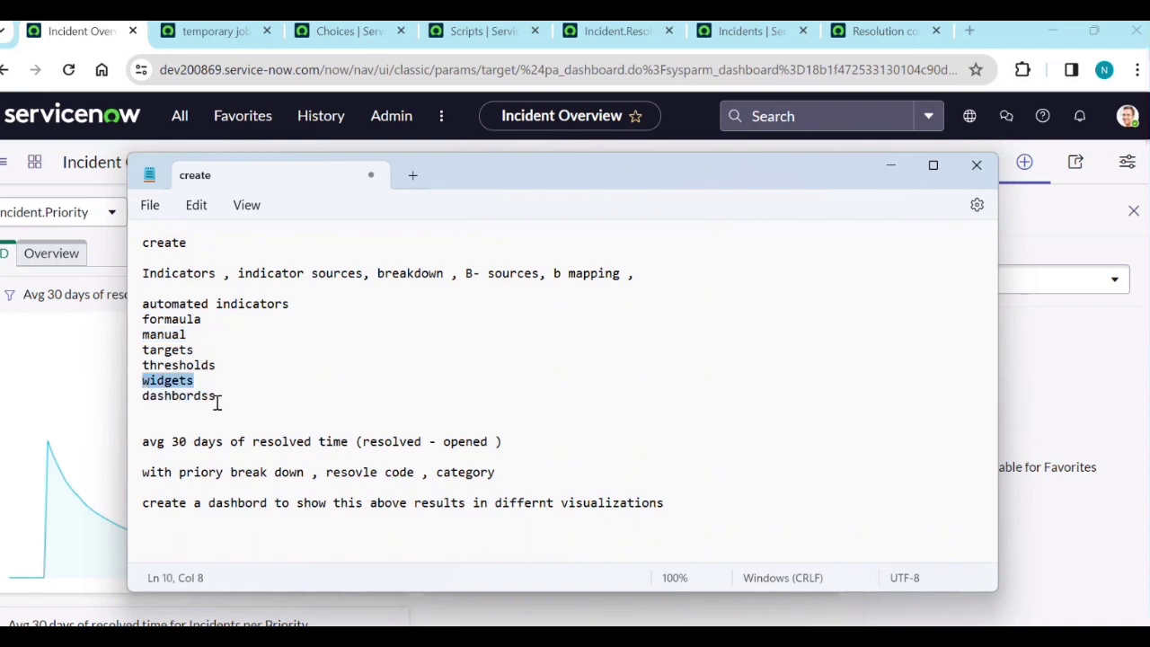
left_click_drag(225, 378, 143, 346)
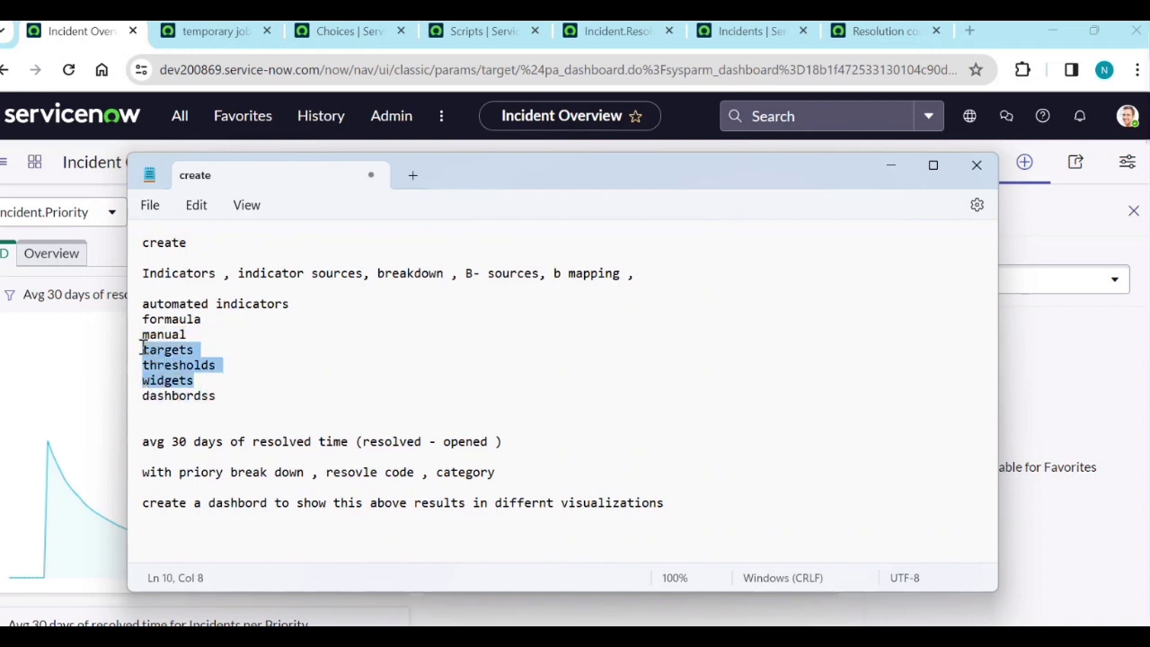
left_click(324, 383)
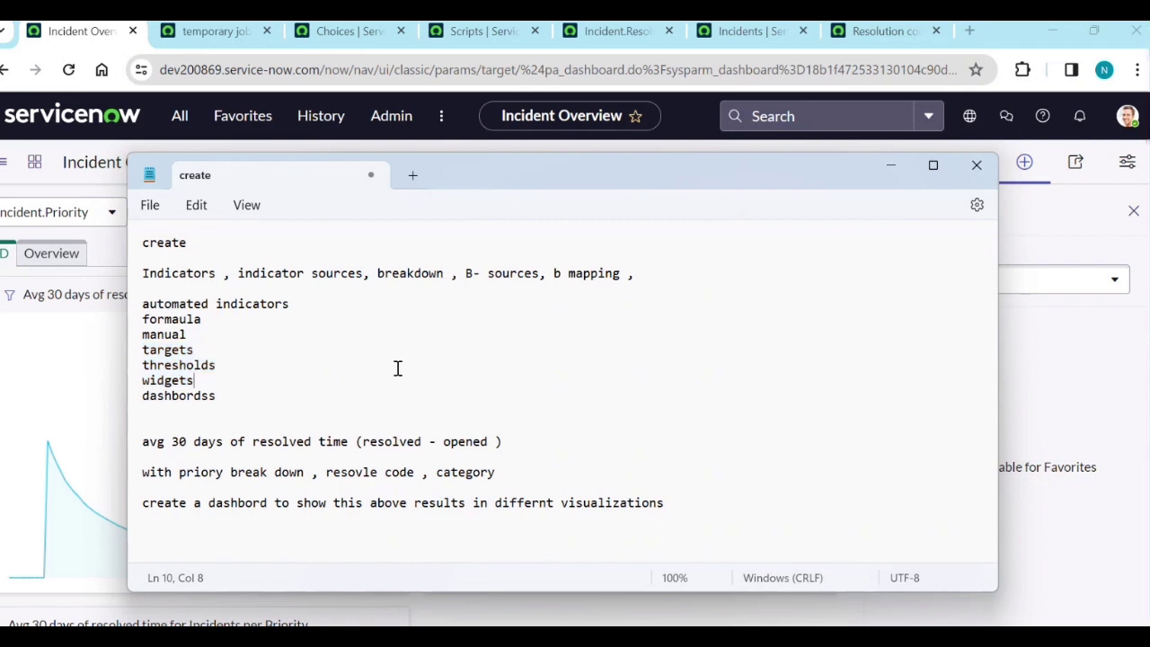
left_click(901, 171)
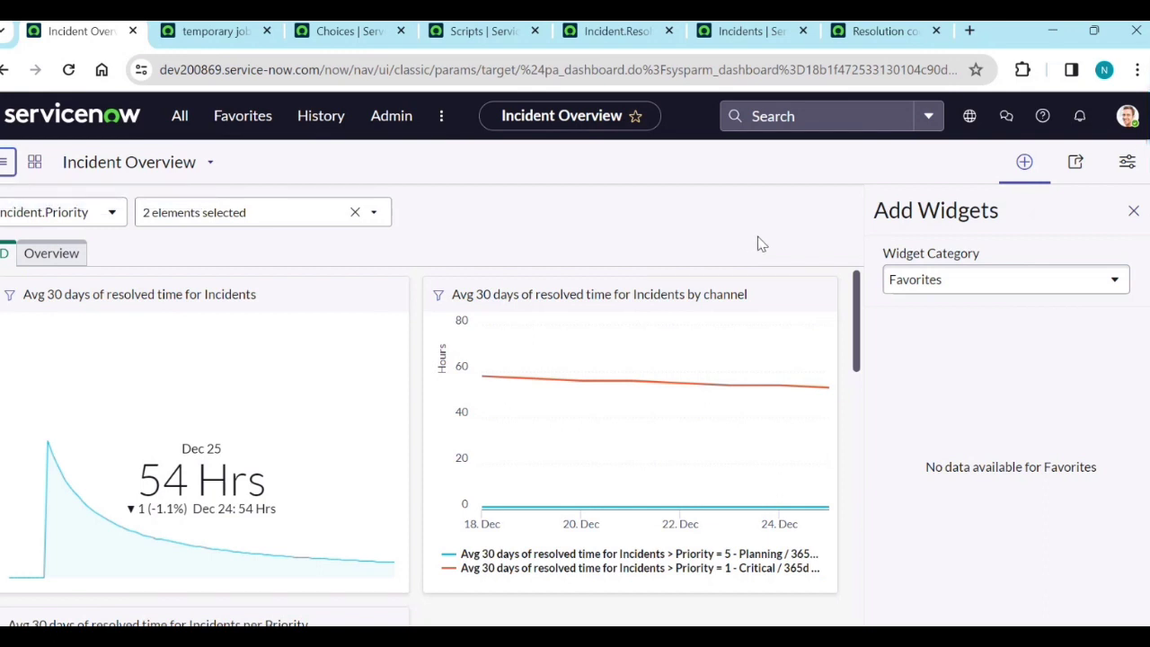
Step: Check which groups, users and roles the Incident Overview dashboard is shared with
left_click(1078, 165)
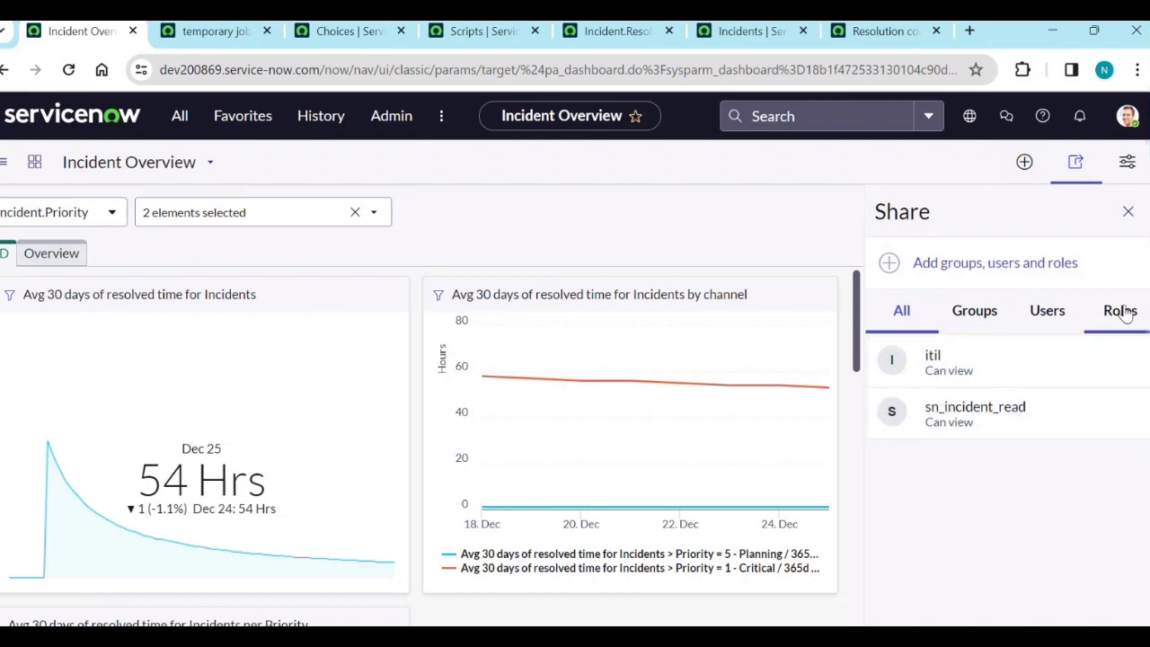
left_click(1128, 215)
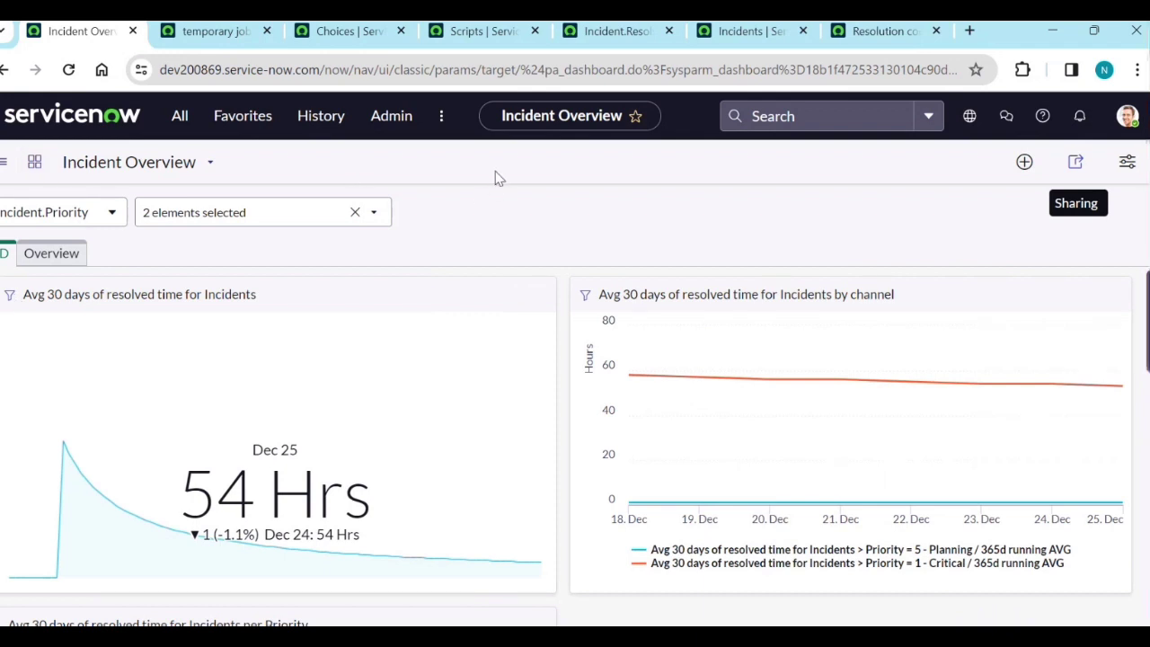
Step: Switch to the Notepad notes and add the heading "Formual Indicators" below the dashboard requirement
key("alt+Tab")
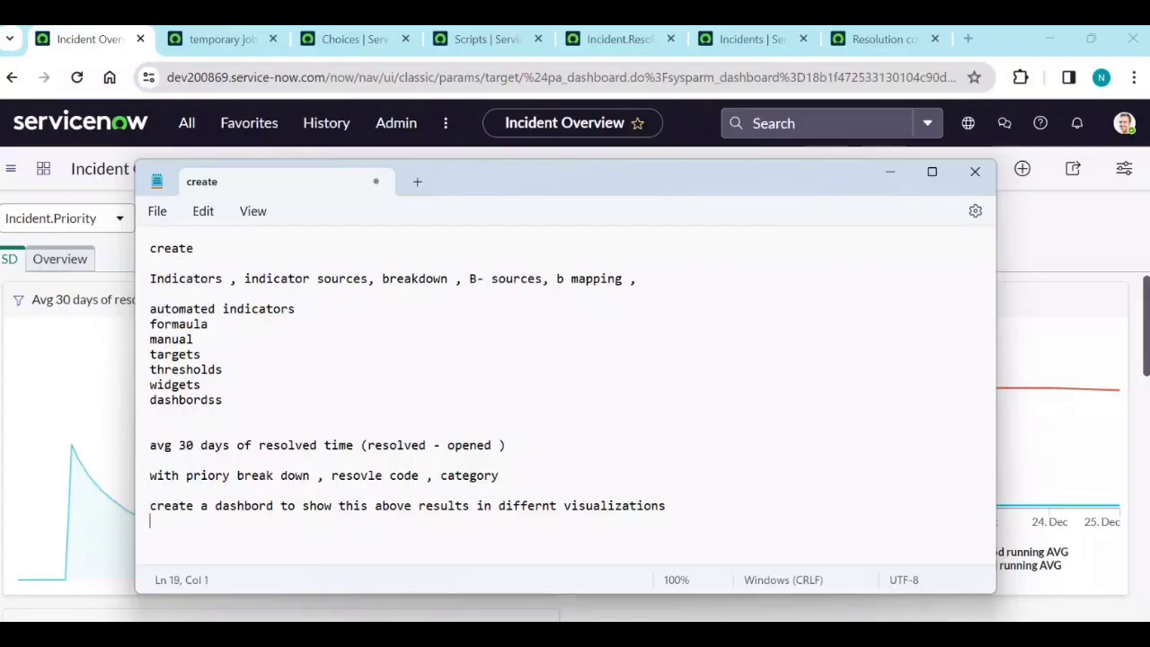
key("Return")
key("Return")
key("Return")
key("Return")
key("Return")
key("Return")
key("Return")
key("Return")
key("Return")
key("Return")
key("Return")
key("Return")
key("Return")
key("Return")
key("Return")
key("Return")
key("Return")
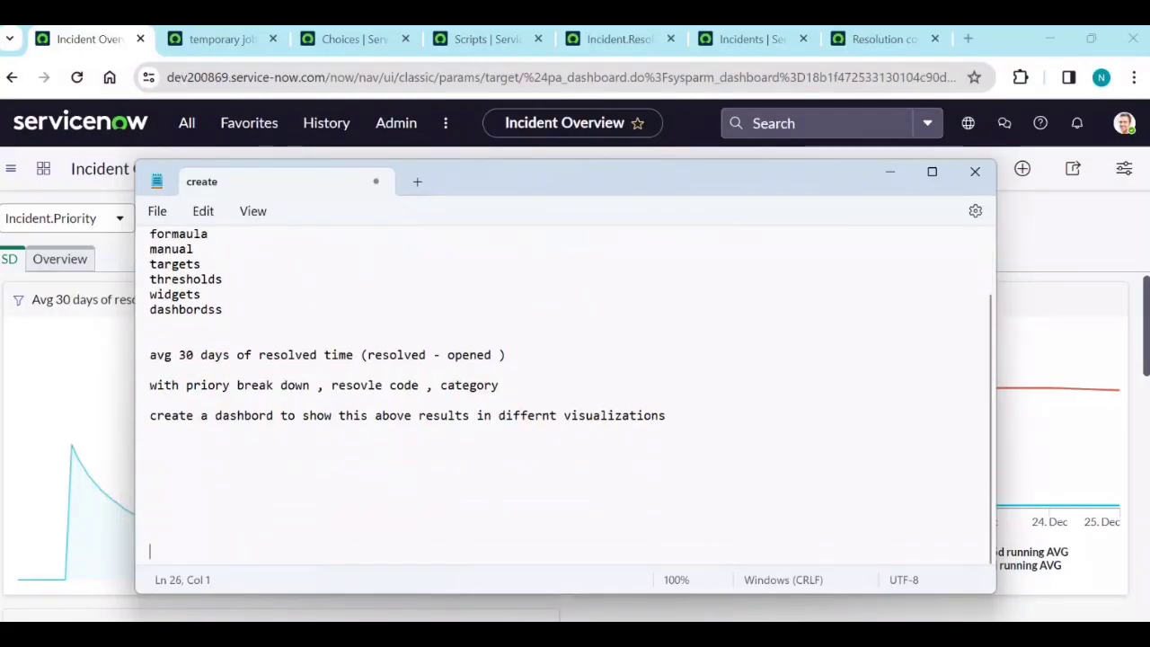
key("Return")
key("Return")
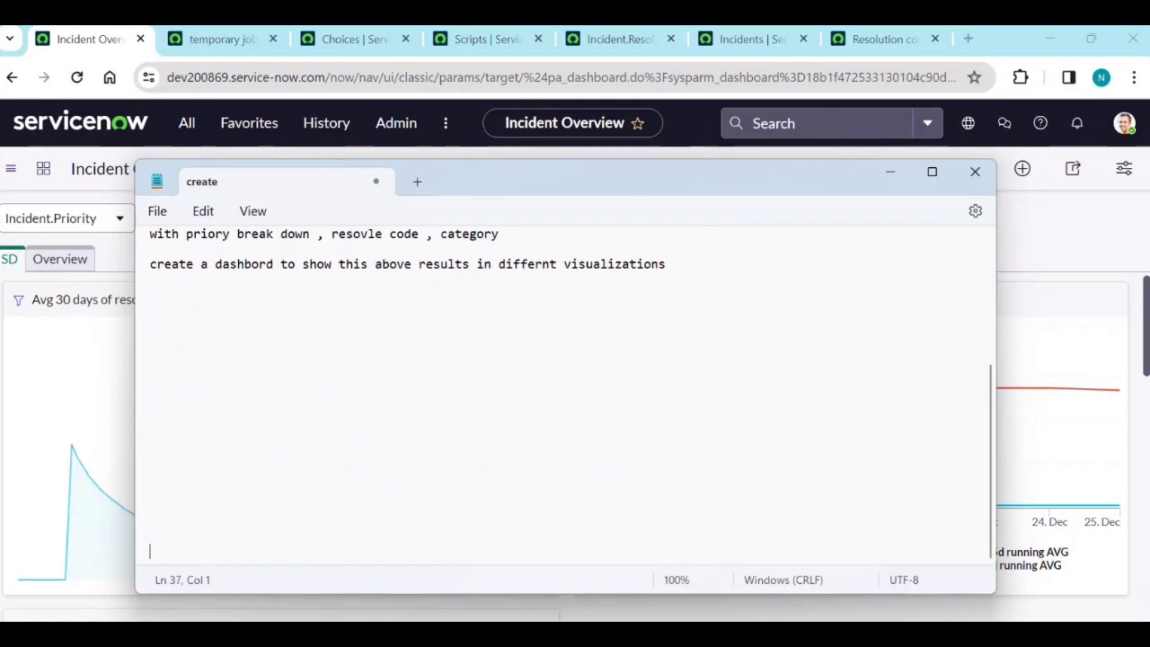
left_click(197, 324)
type("Formual")
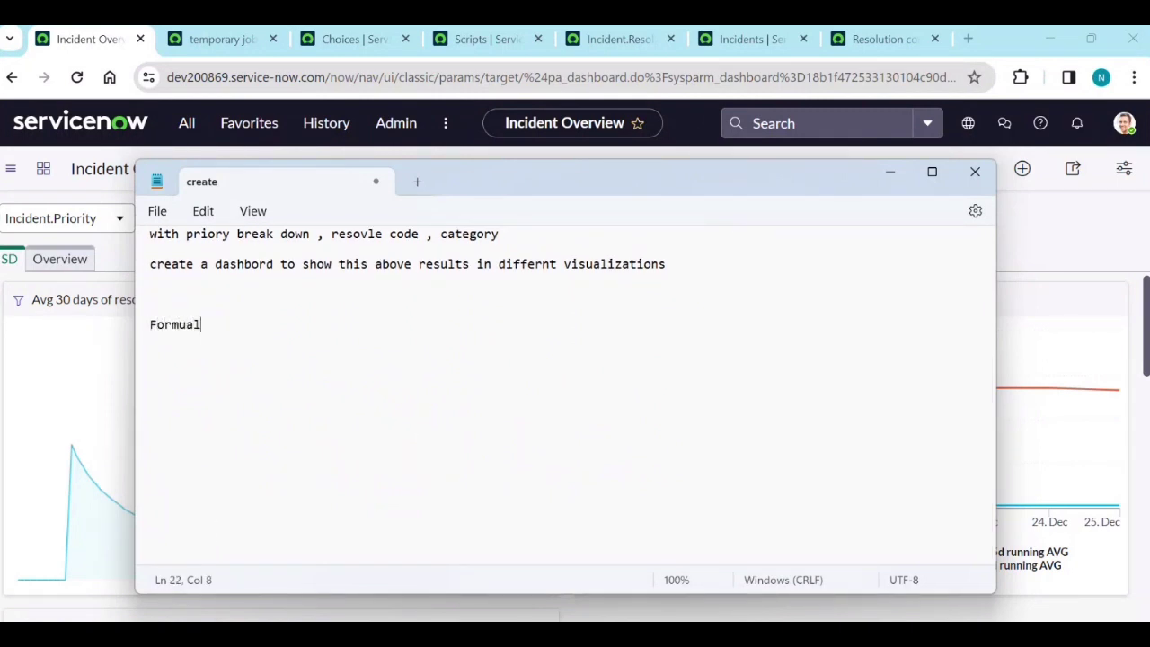
type(" Indi")
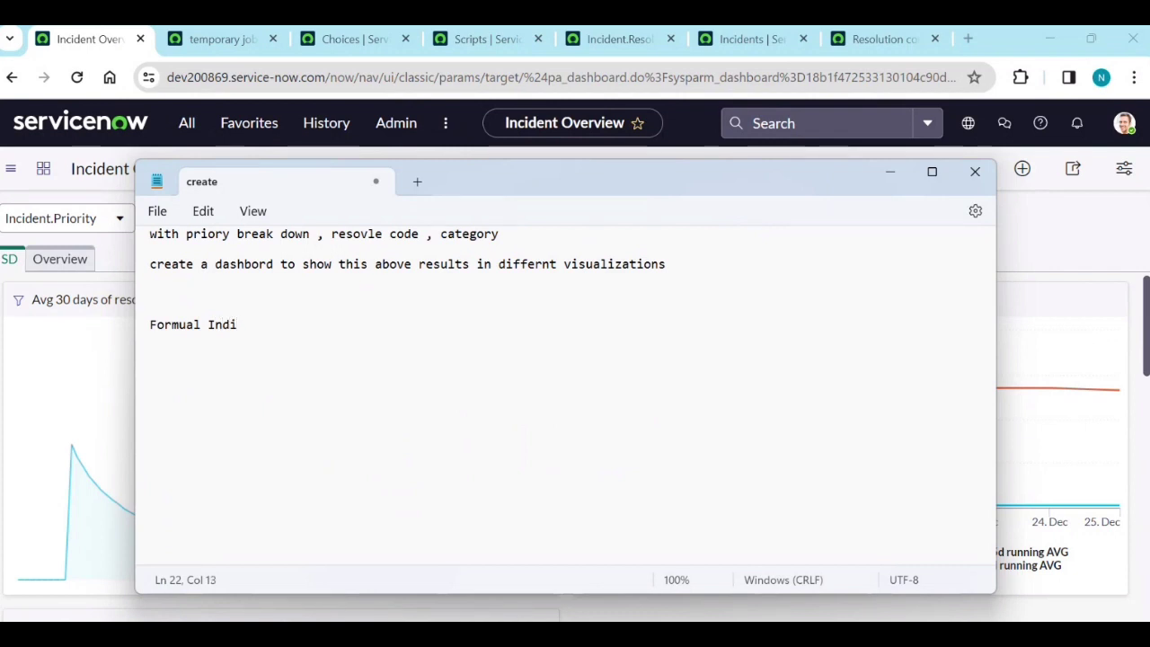
type("cators")
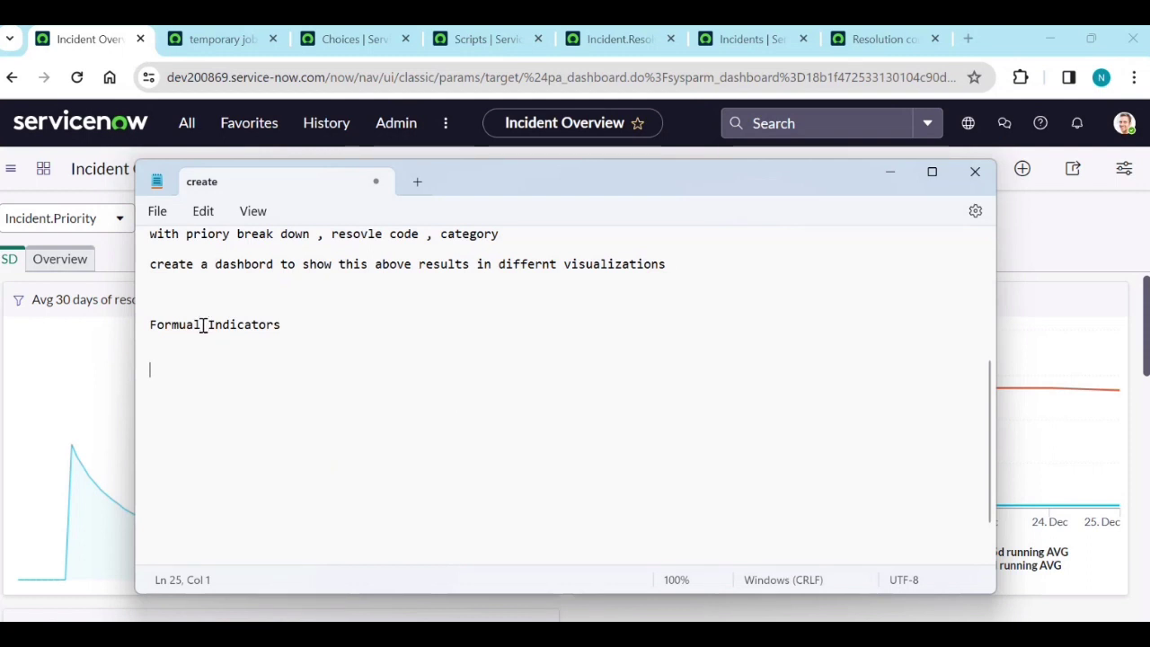
Step: Add the line "% open incidents" under the Formual Indicators heading and put the notes away
type("%")
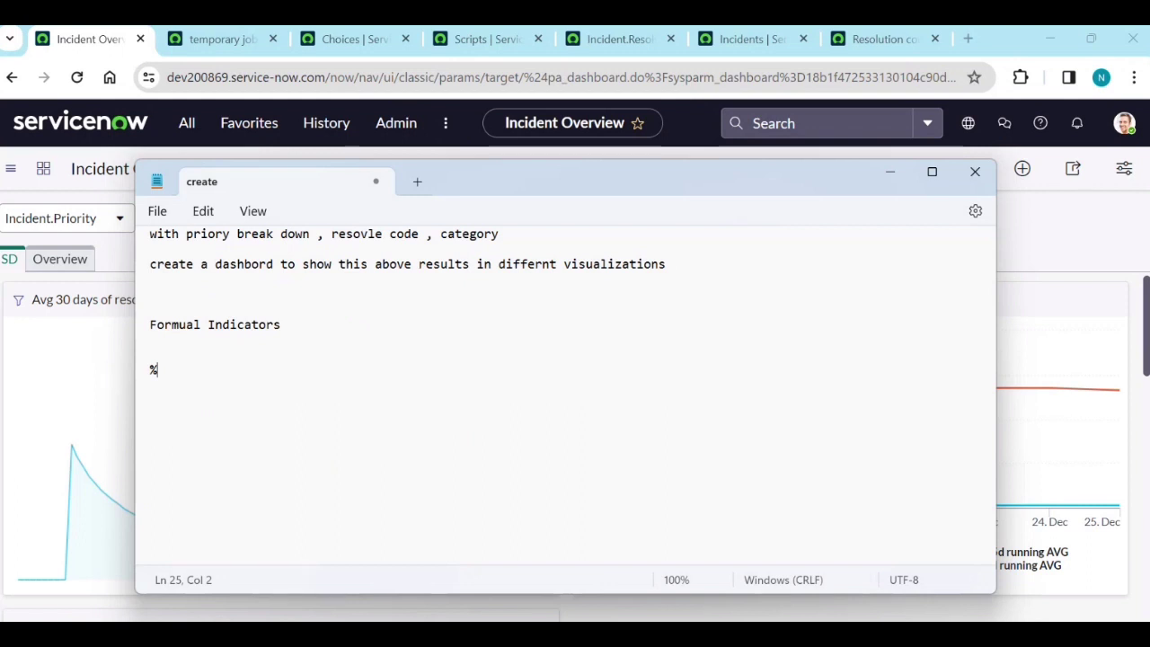
type("un resol")
key("BackSpace")
type("closed")
key("BackSpace")
key("BackSpace")
key("BackSpace")
key("BackSpace")
key("BackSpace")
key("BackSpace")
key("BackSpace")
type("en incidents")
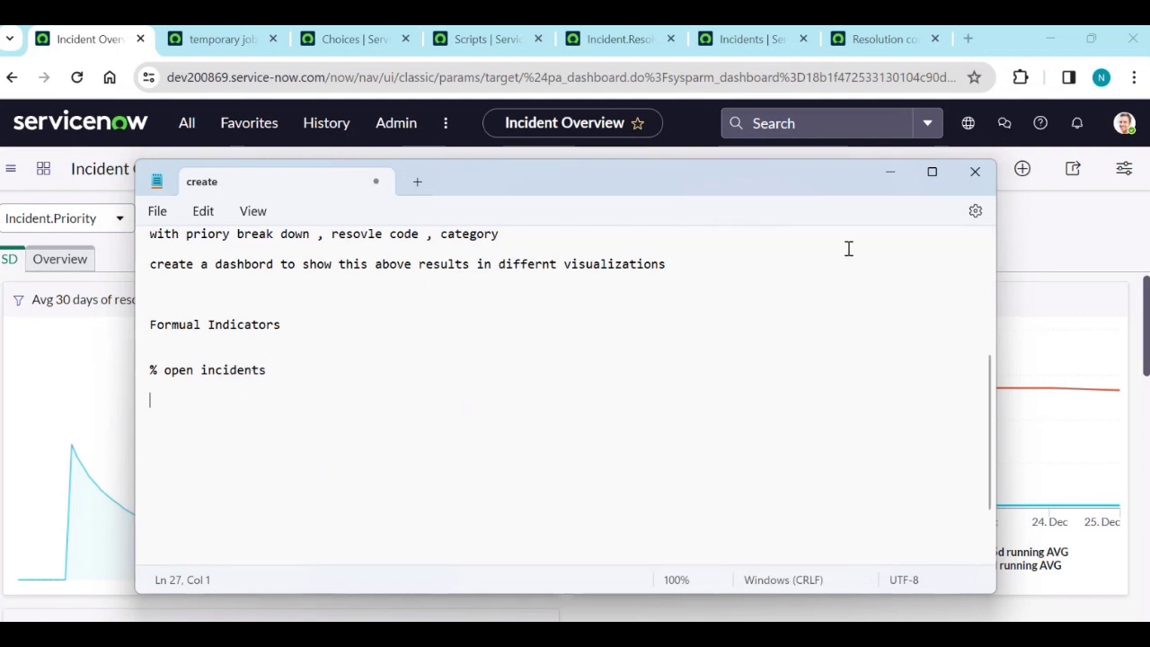
left_click(890, 175)
Step: Open the existing "% of new critical incidents" record from the Formula Indicators list
left_click(230, 129)
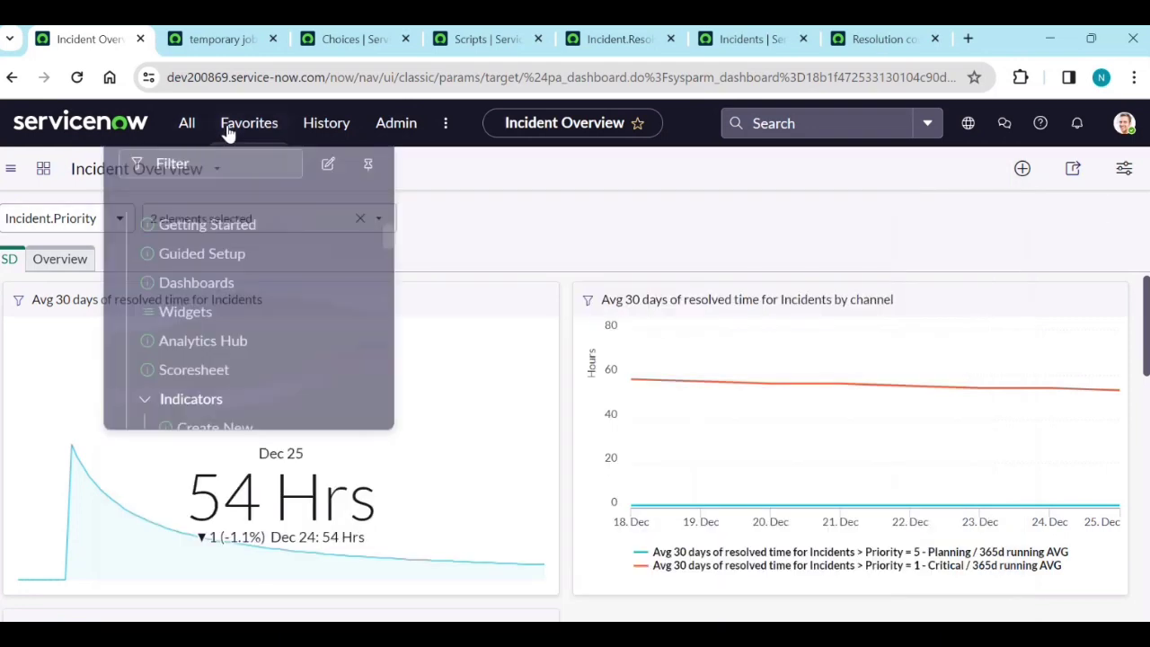
left_click(249, 501)
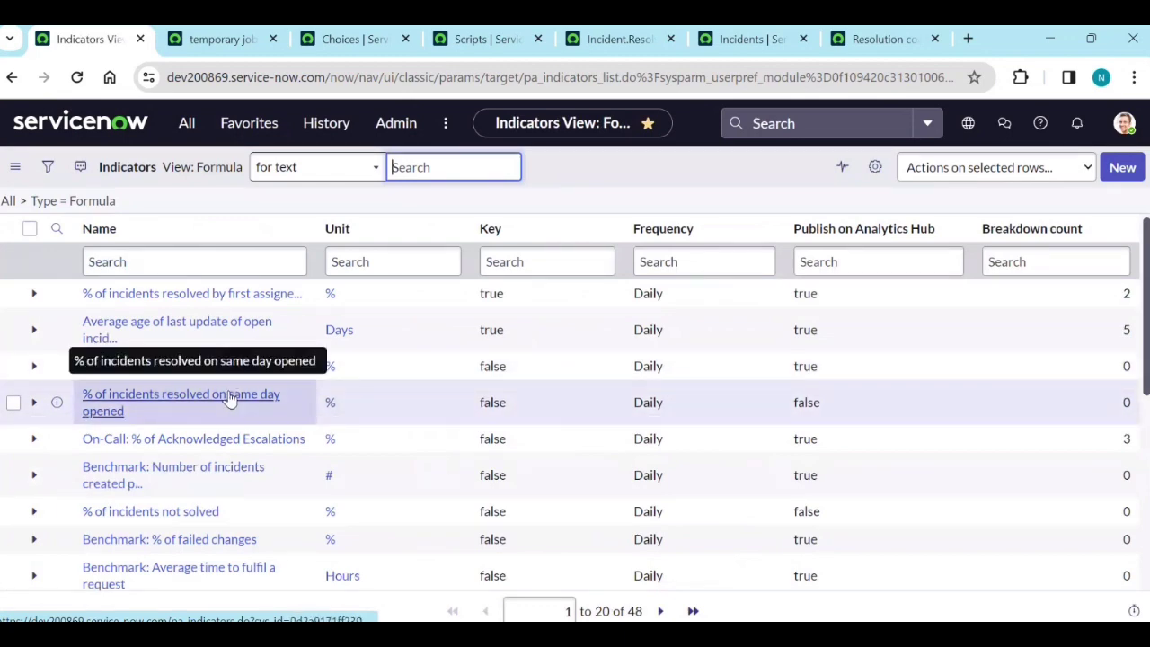
scroll(228, 396, "down", 1)
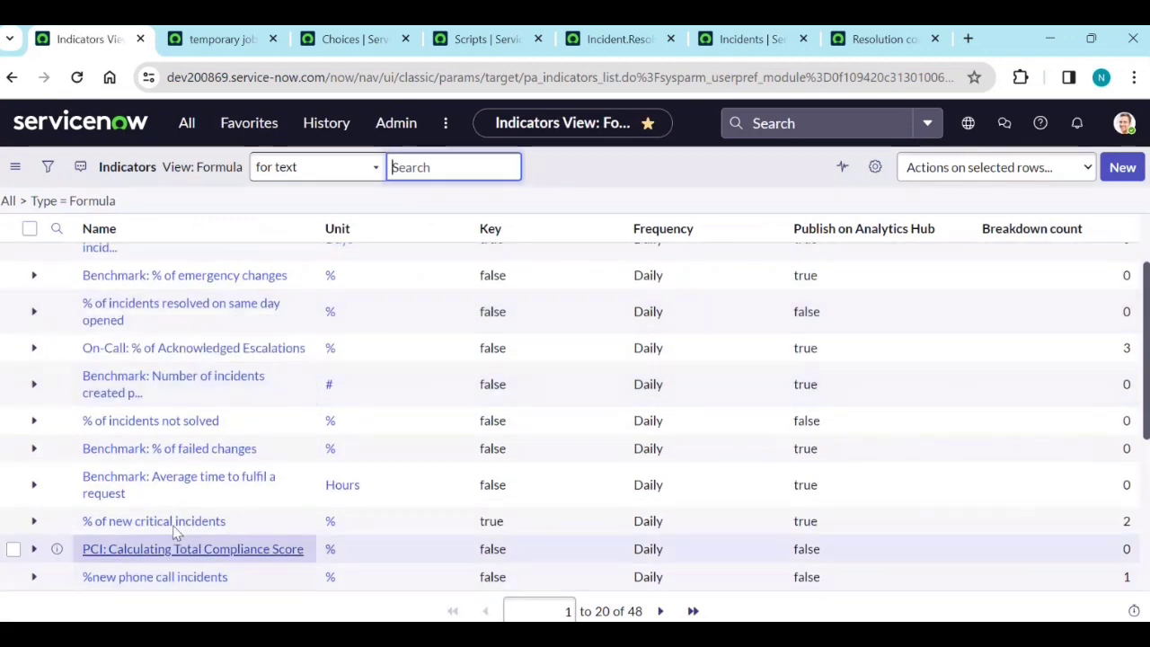
left_click(176, 524)
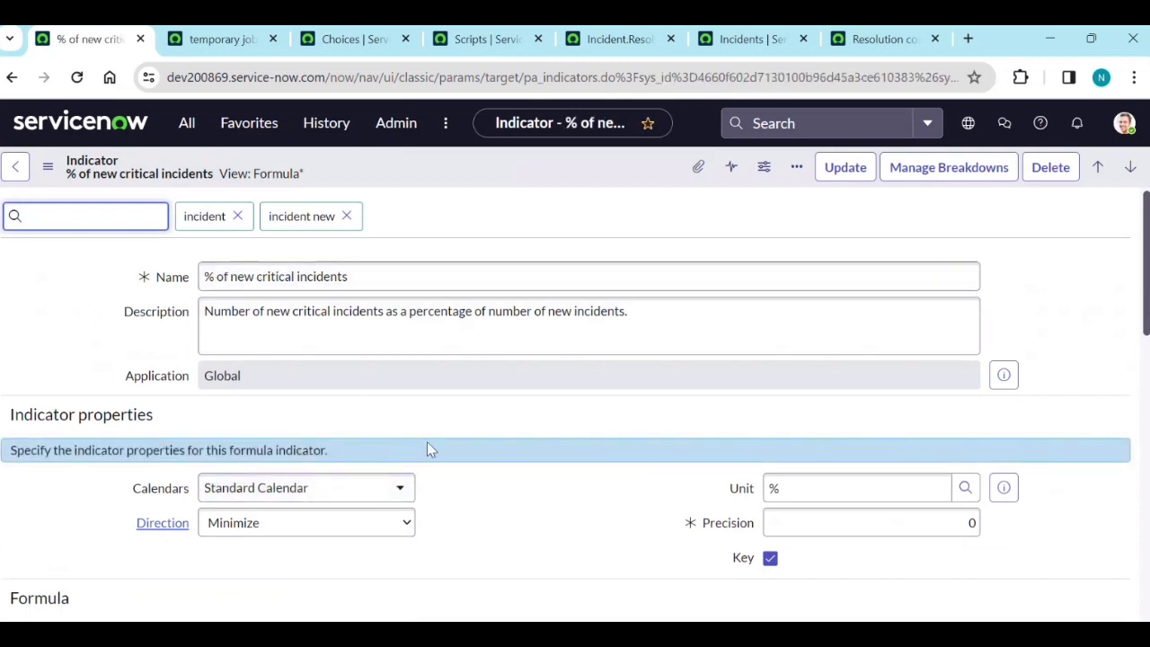
Step: Examine the description, indicator properties and formula of the "% of new critical incidents" indicator
scroll(429, 445, "down", 3)
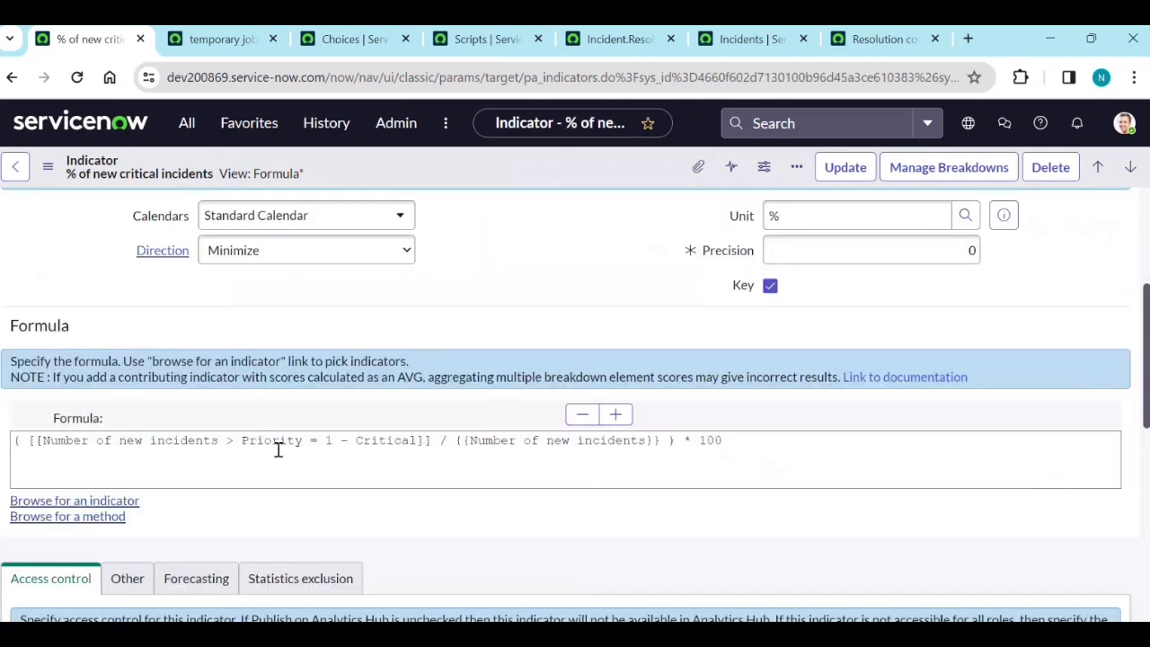
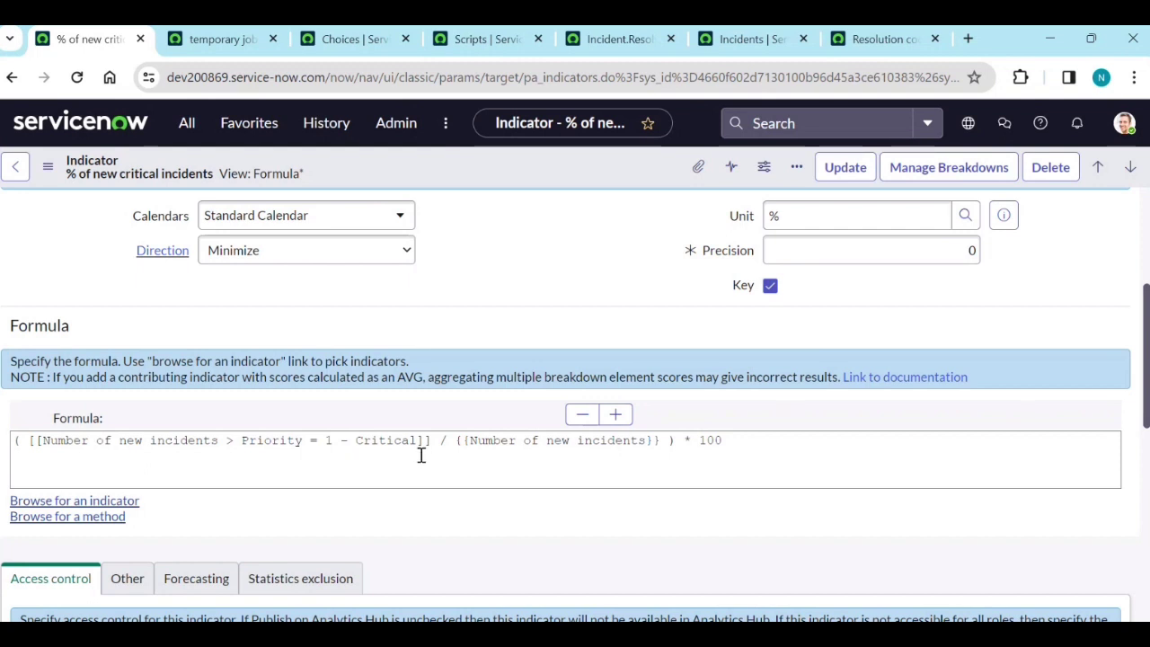
scroll(411, 369, "up", 3)
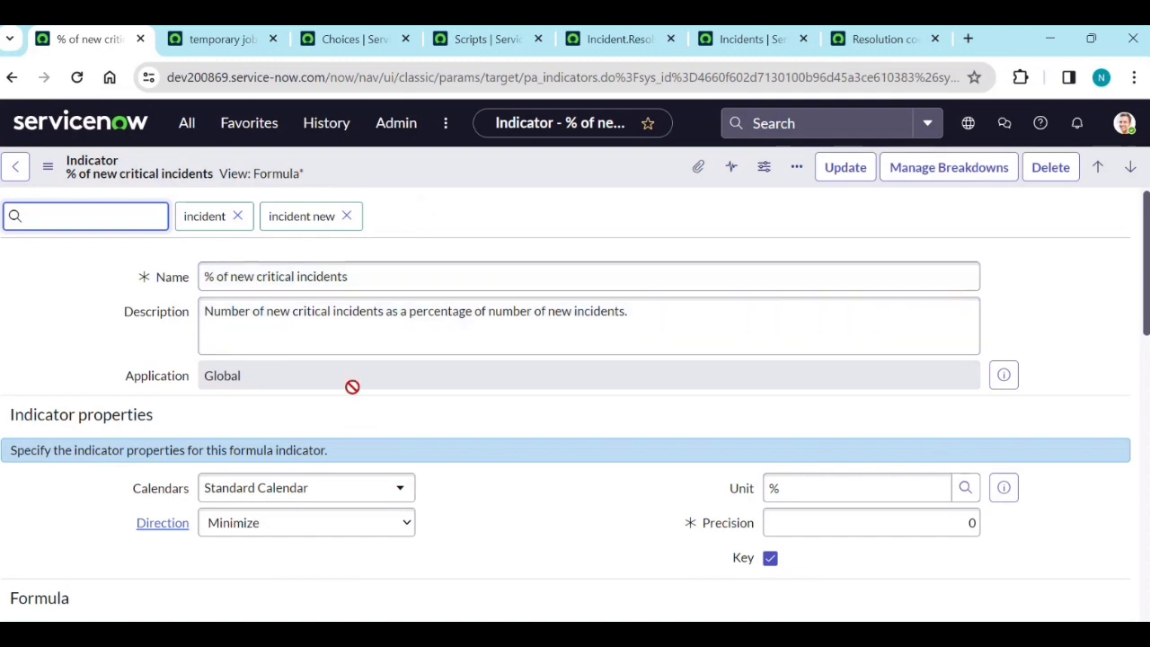
scroll(359, 432, "down", 1)
scroll(359, 432, "down", 4)
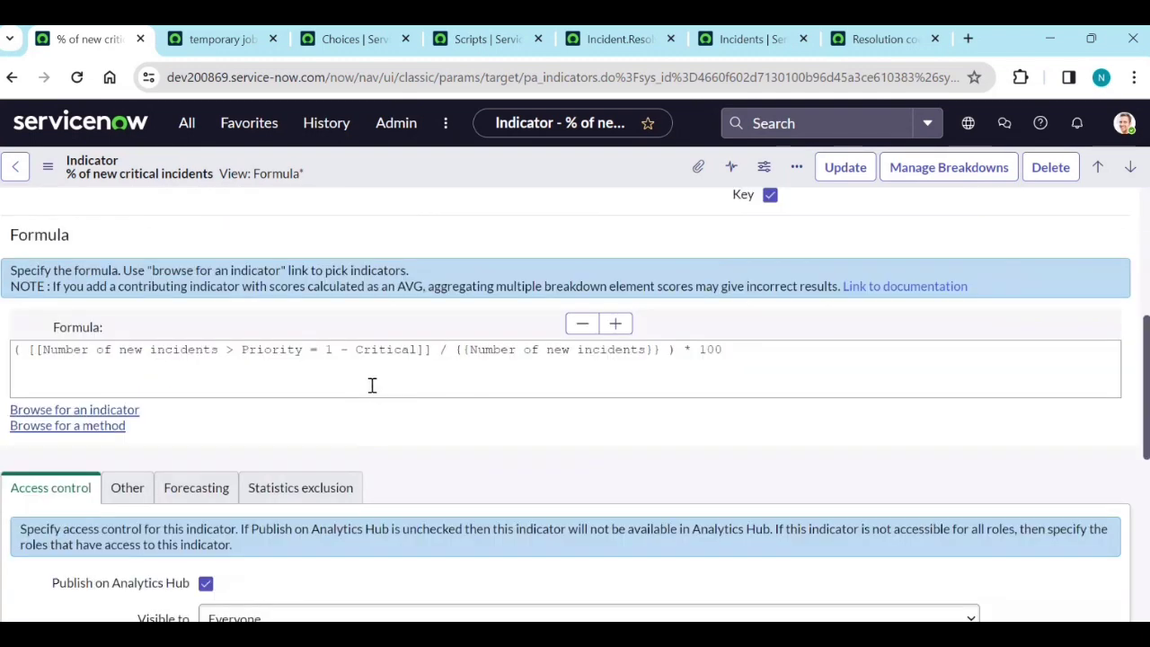
scroll(311, 334, "up", 5)
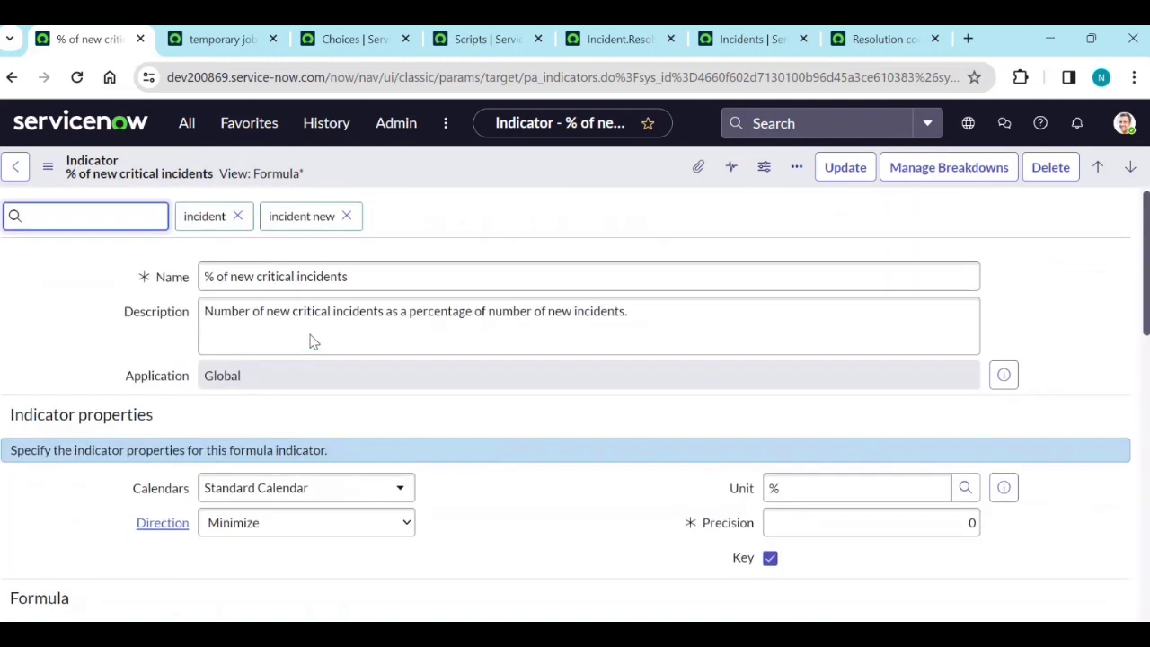
scroll(311, 334, "down", 2)
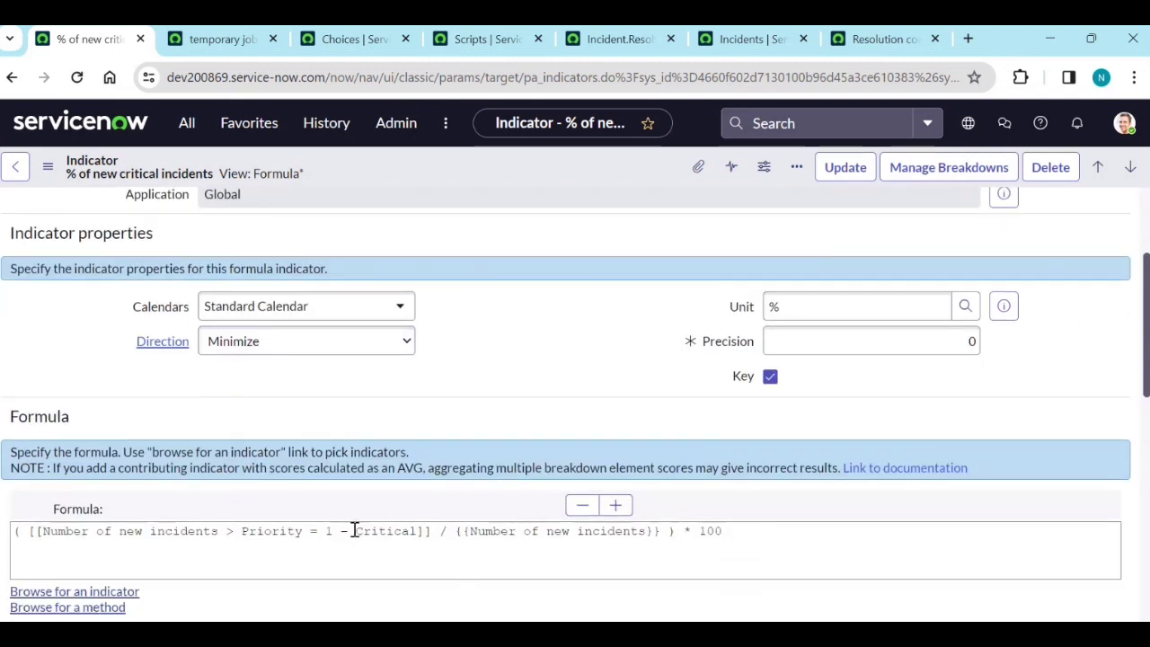
scroll(269, 378, "up", 2)
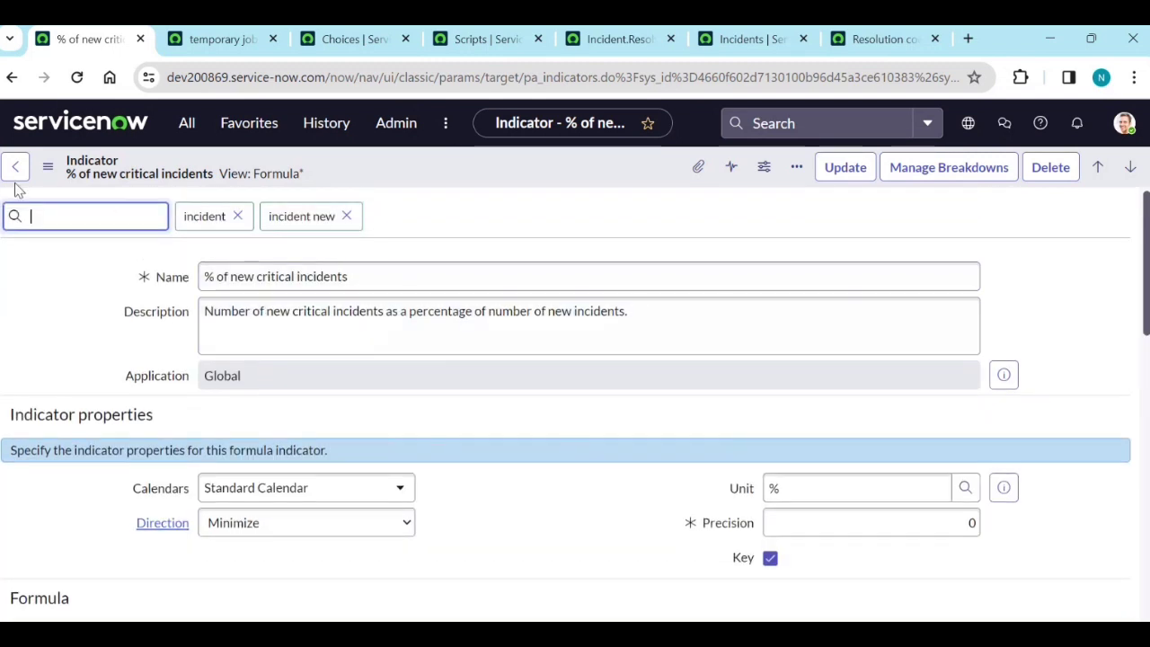
Step: Return to the Formula Indicators list from the favorites
left_click(249, 123)
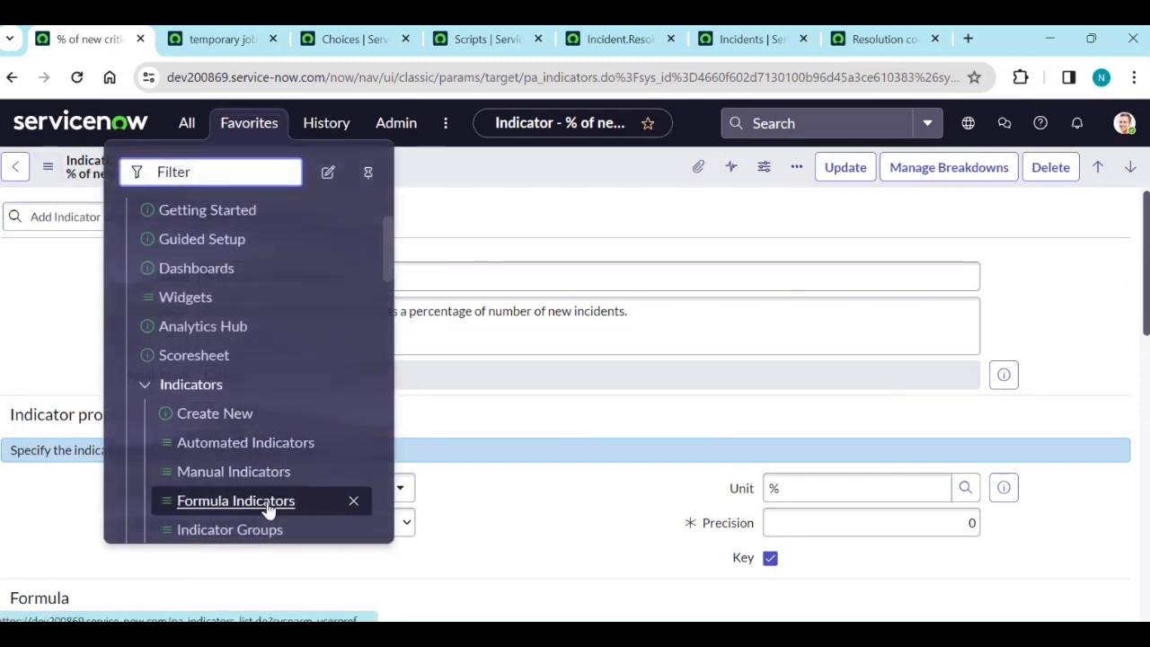
Step: Create a new formula indicator named "*open incident" and save the record
left_click(267, 503)
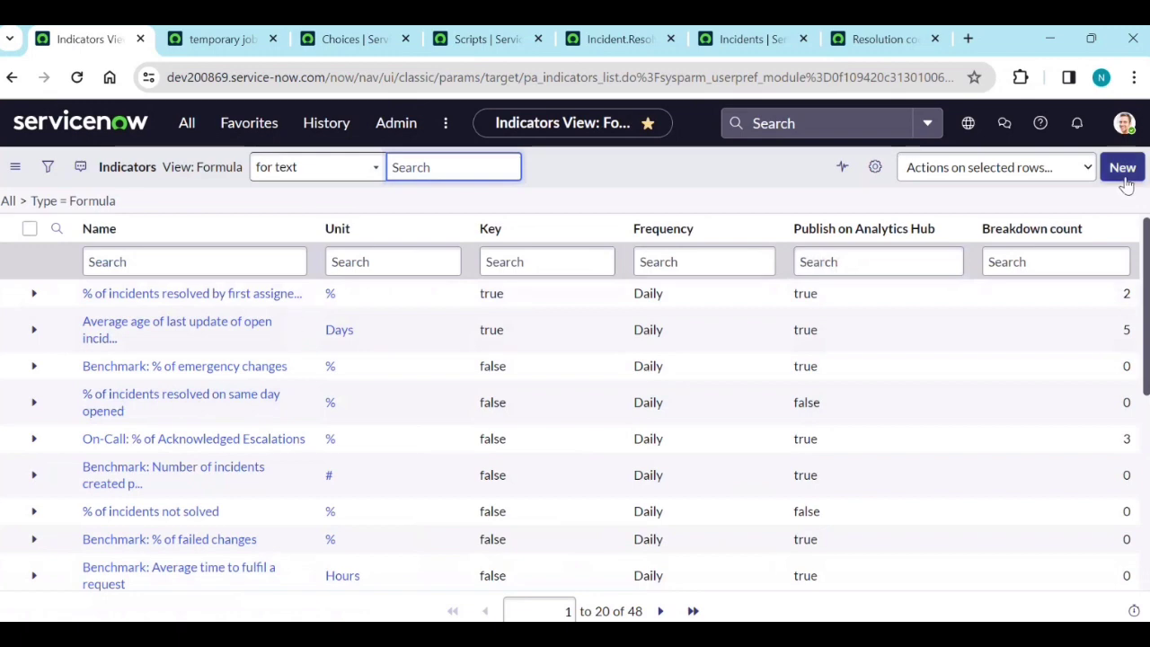
left_click(1123, 168)
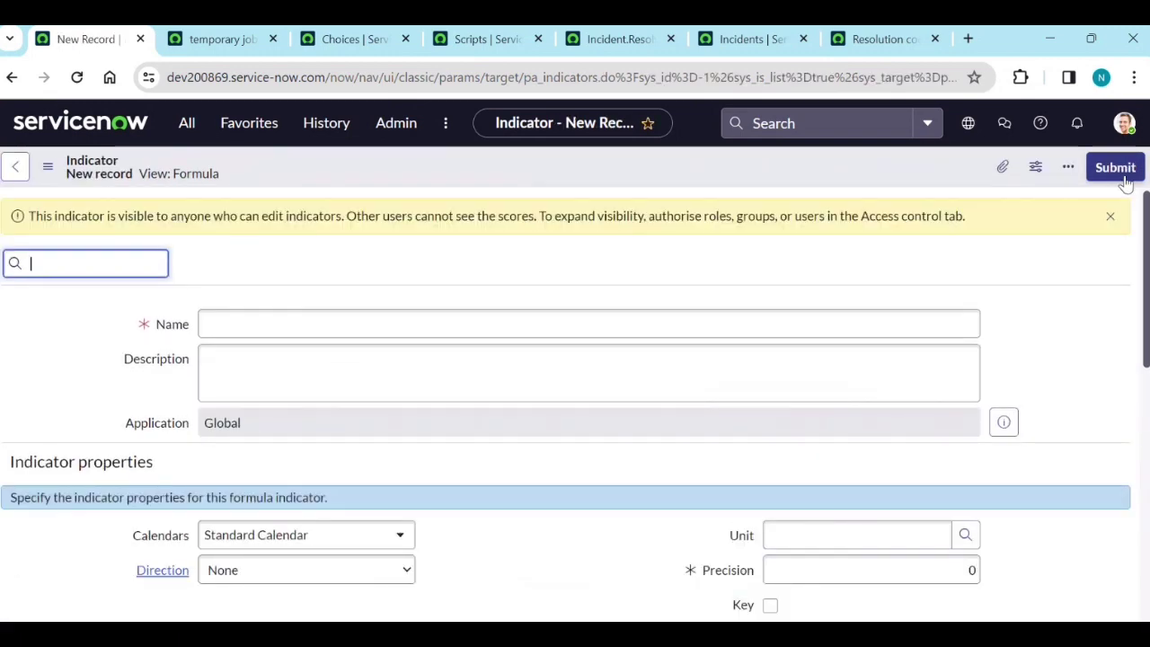
left_click(211, 324)
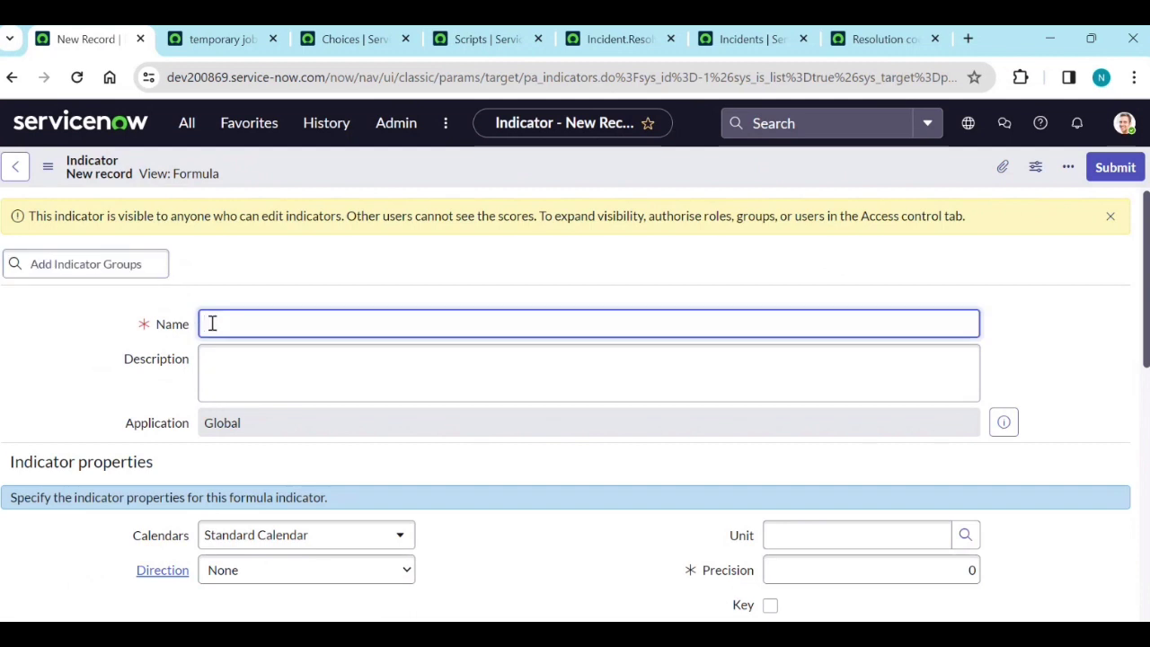
type("do")
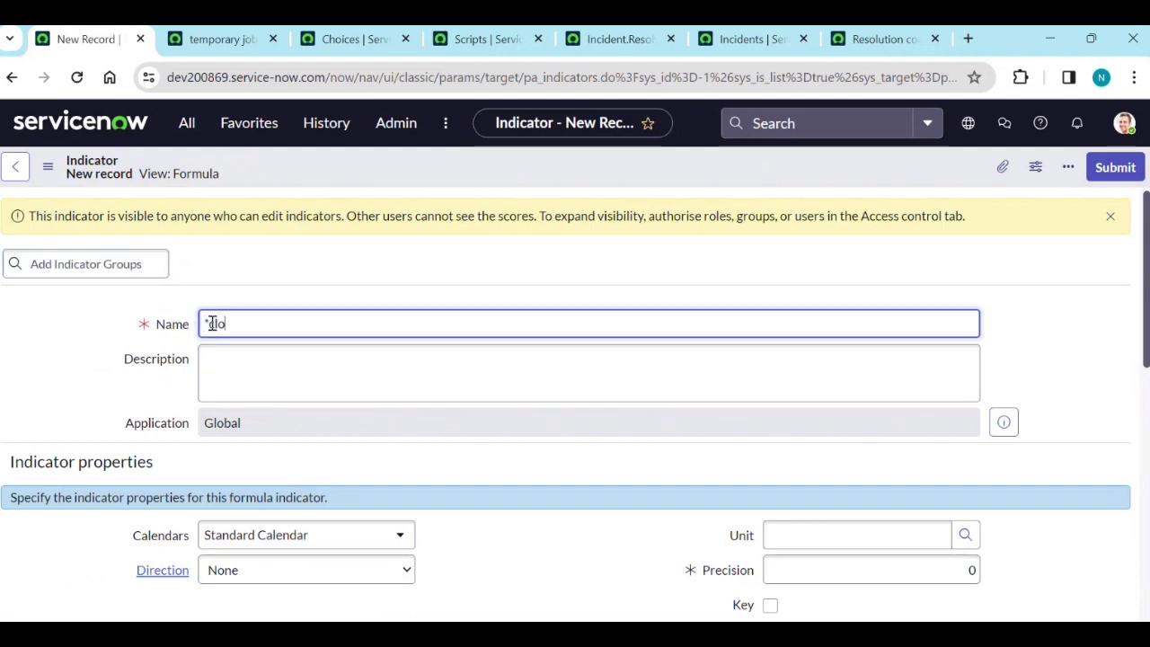
type("do")
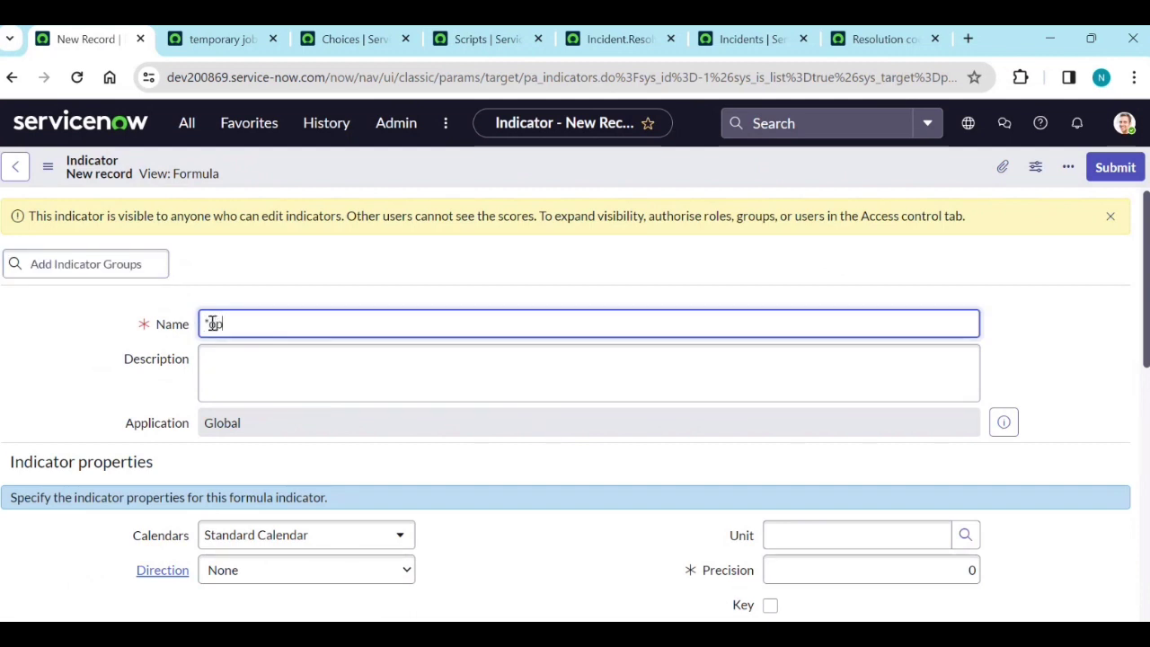
type("incident")
left_click(81, 406)
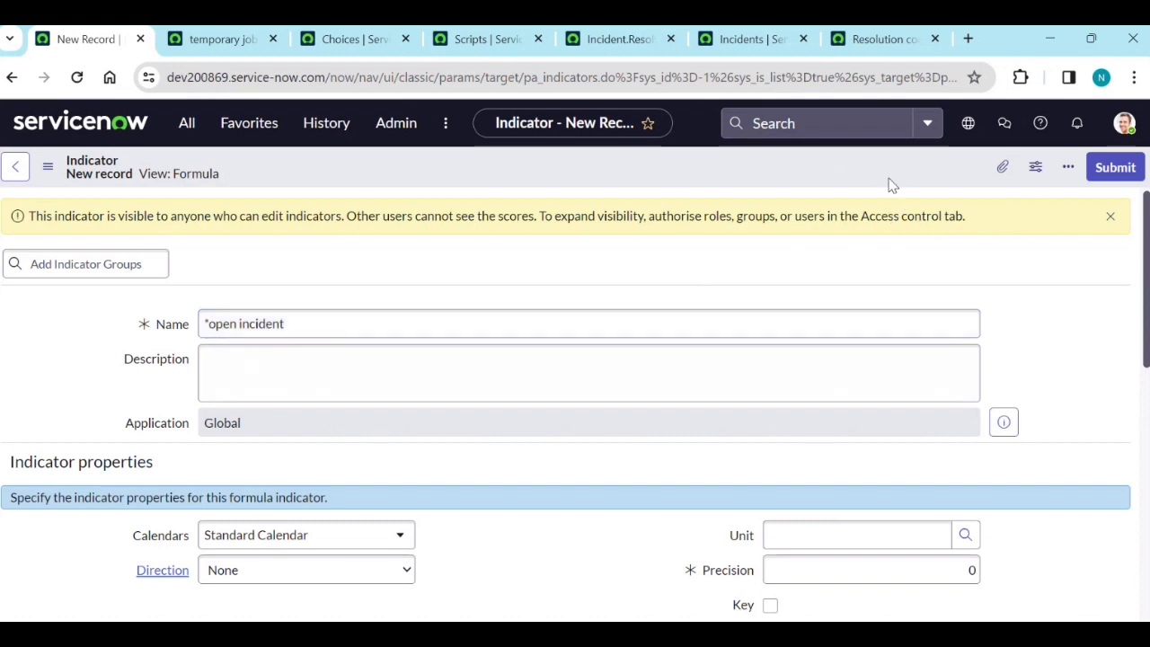
right_click(784, 171)
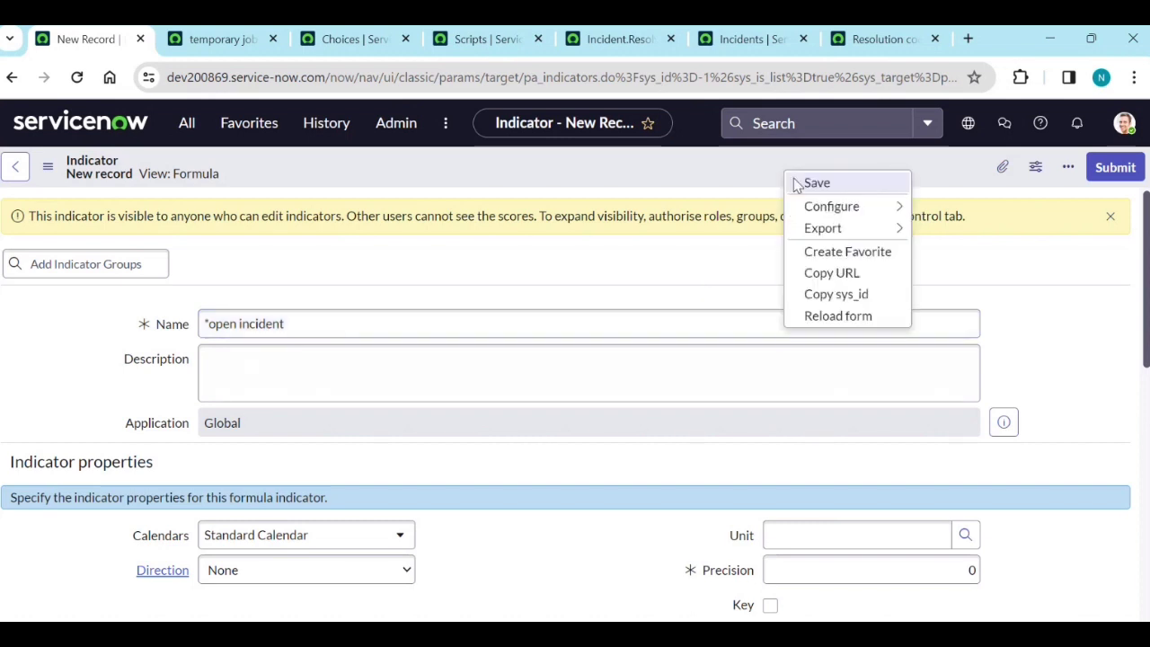
left_click(794, 182)
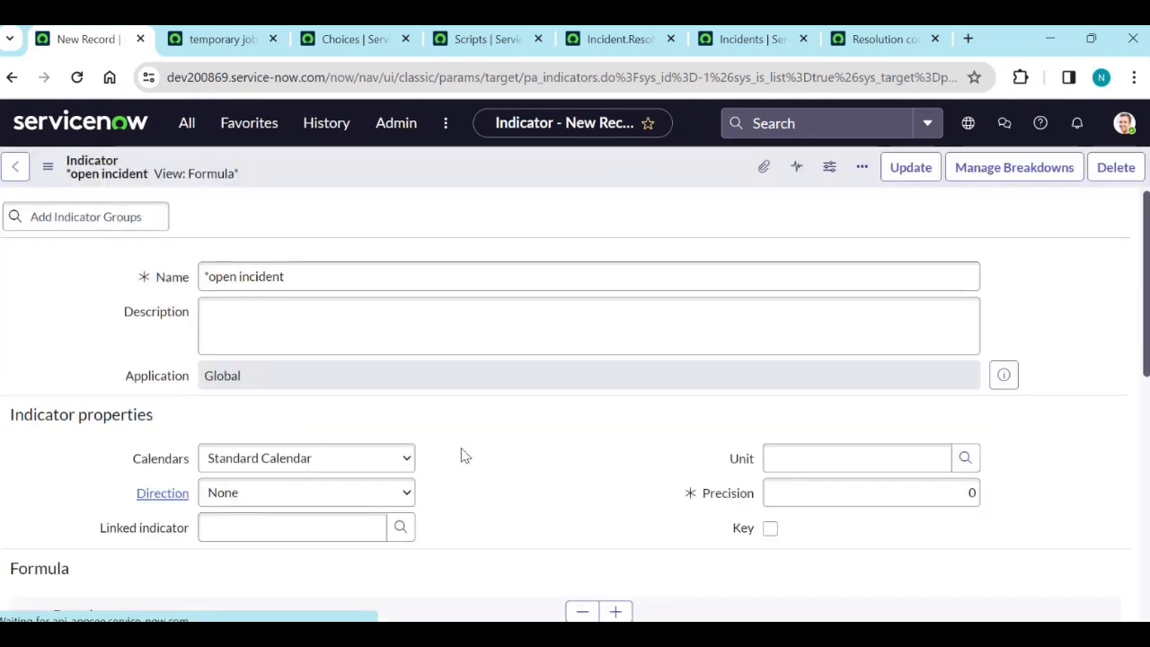
Step: Rename the indicator as "%open incident" and save the record
scroll(859, 513, "down", 2)
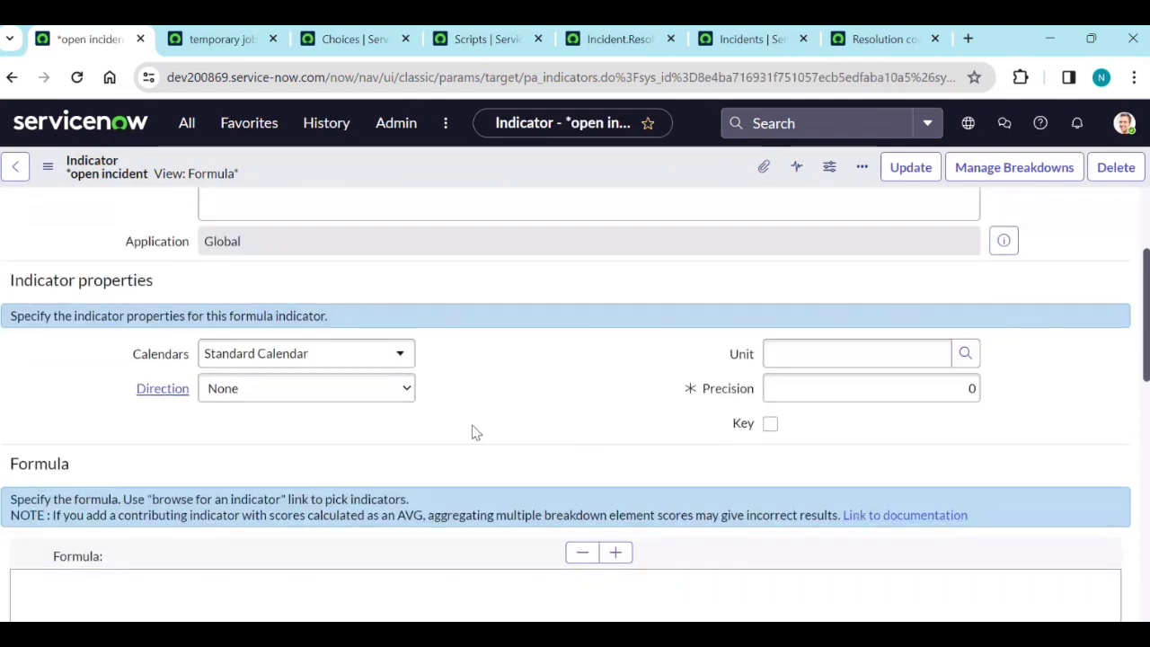
scroll(473, 432, "up", 3)
left_click(206, 324)
key("BackSpace")
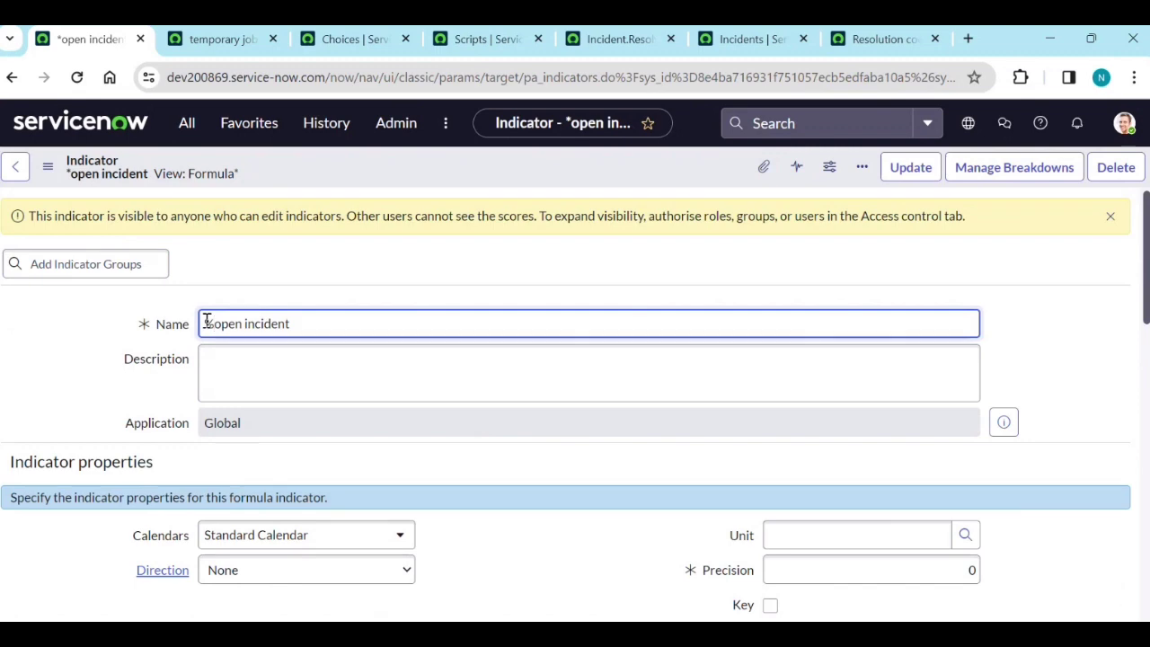
type("%")
left_click(607, 169)
right_click(606, 169)
left_click(621, 174)
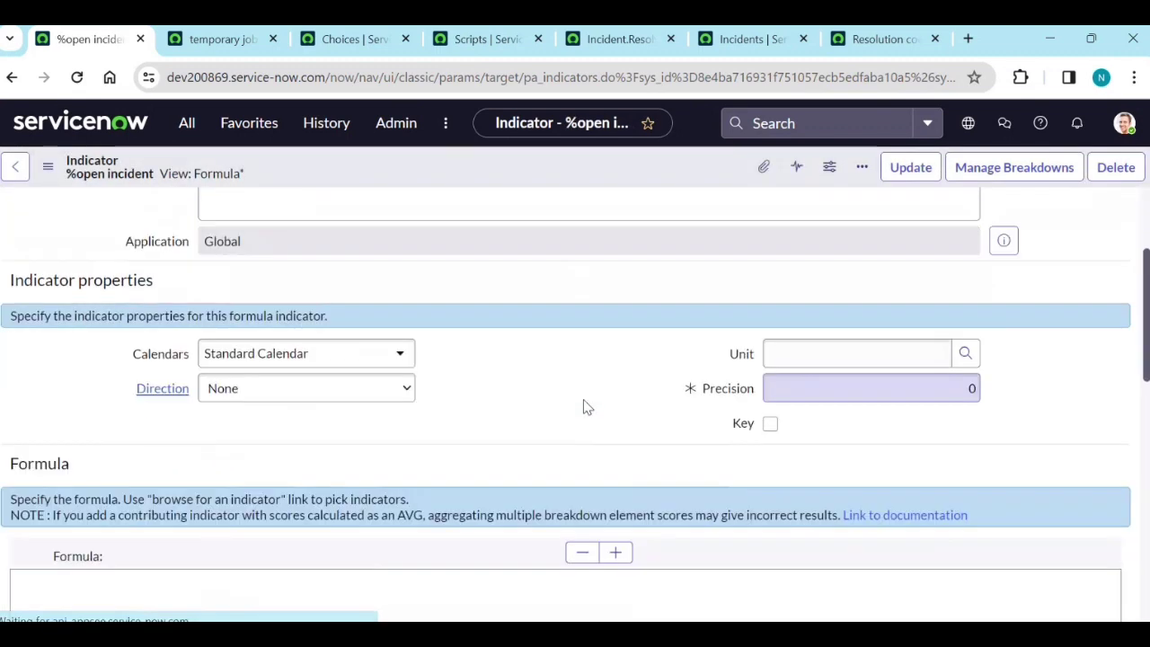
Step: Set the indicator's unit to % and keep its direction at None
scroll(585, 395, "down", 2)
left_click(834, 350)
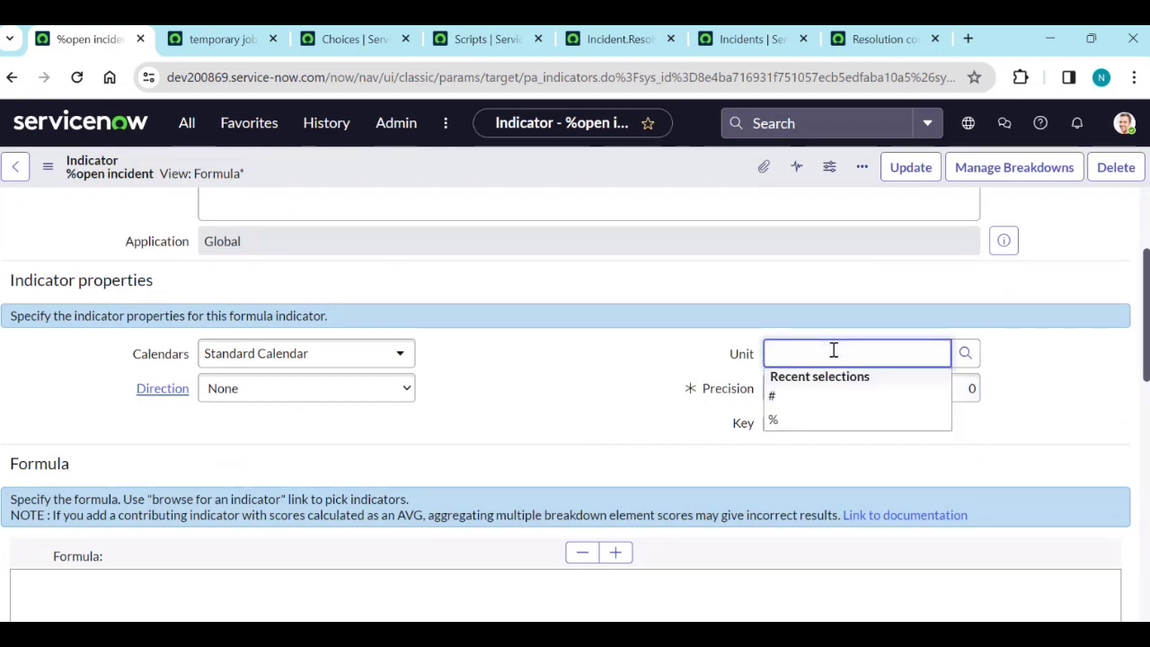
left_click(806, 416)
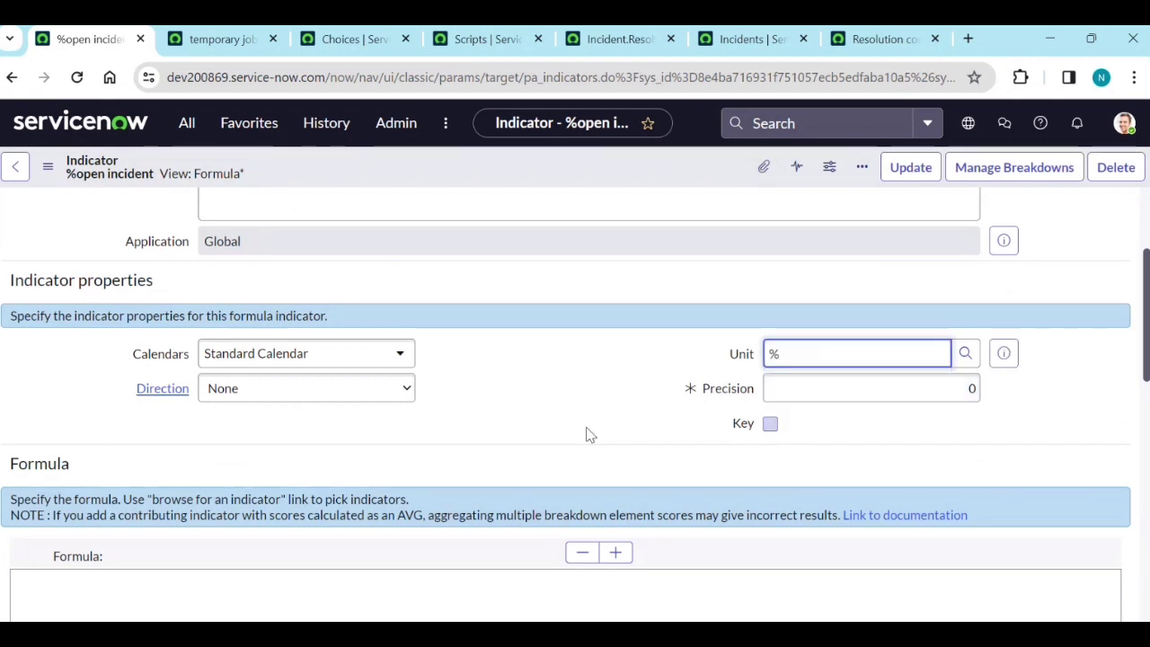
left_click(351, 395)
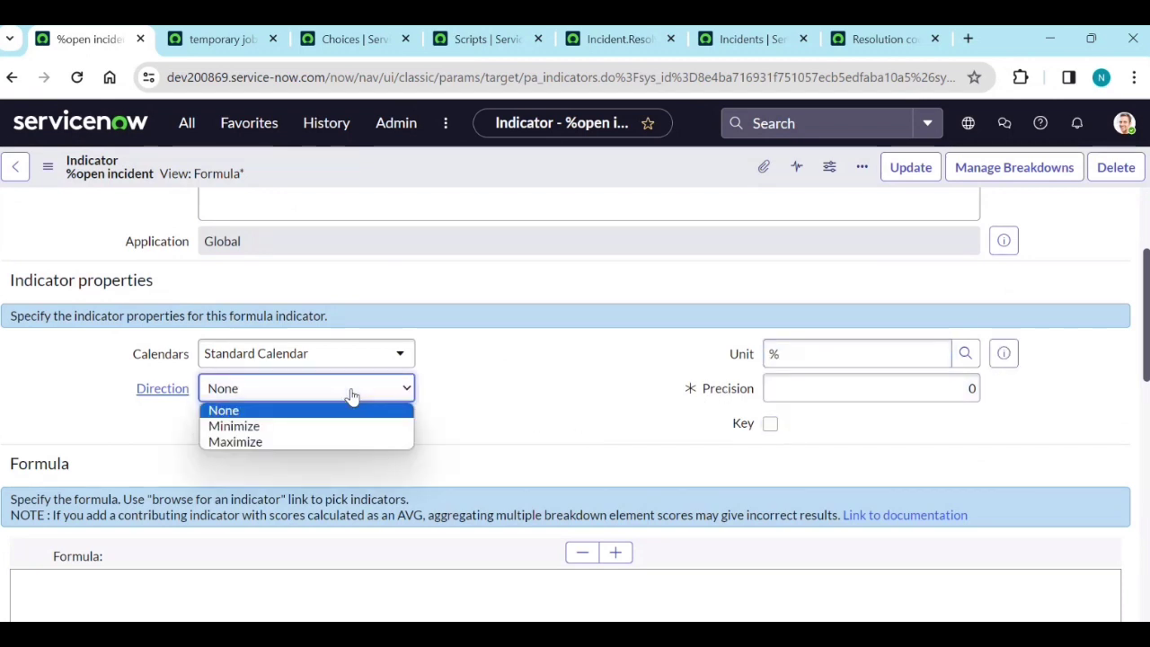
left_click(346, 393)
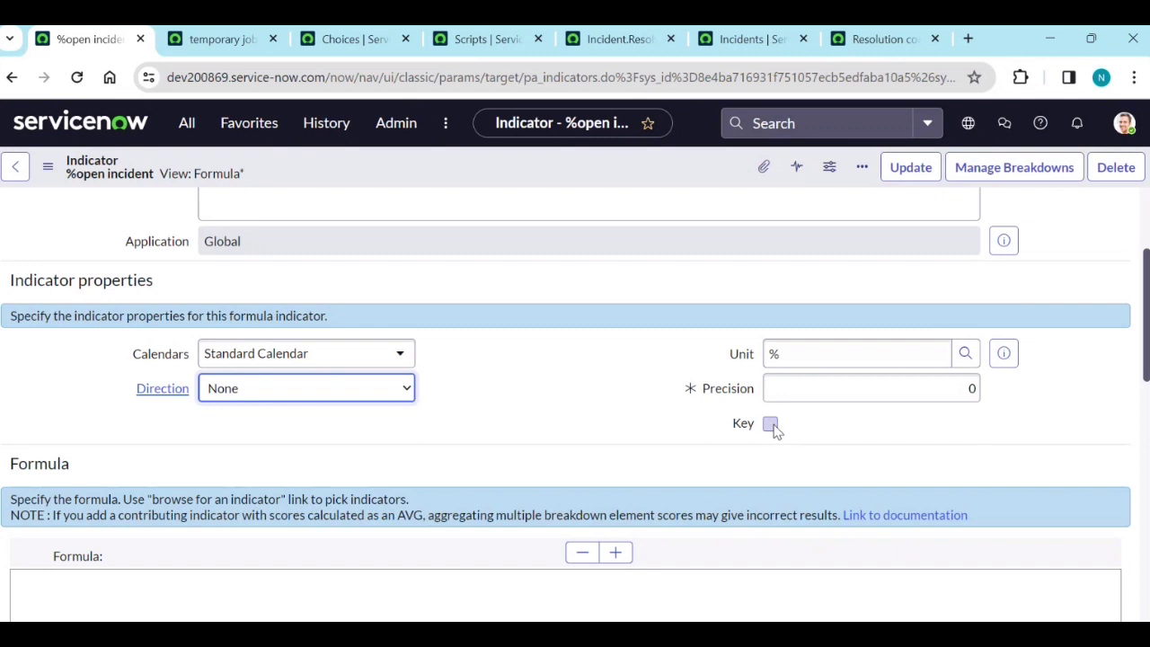
right_click(549, 163)
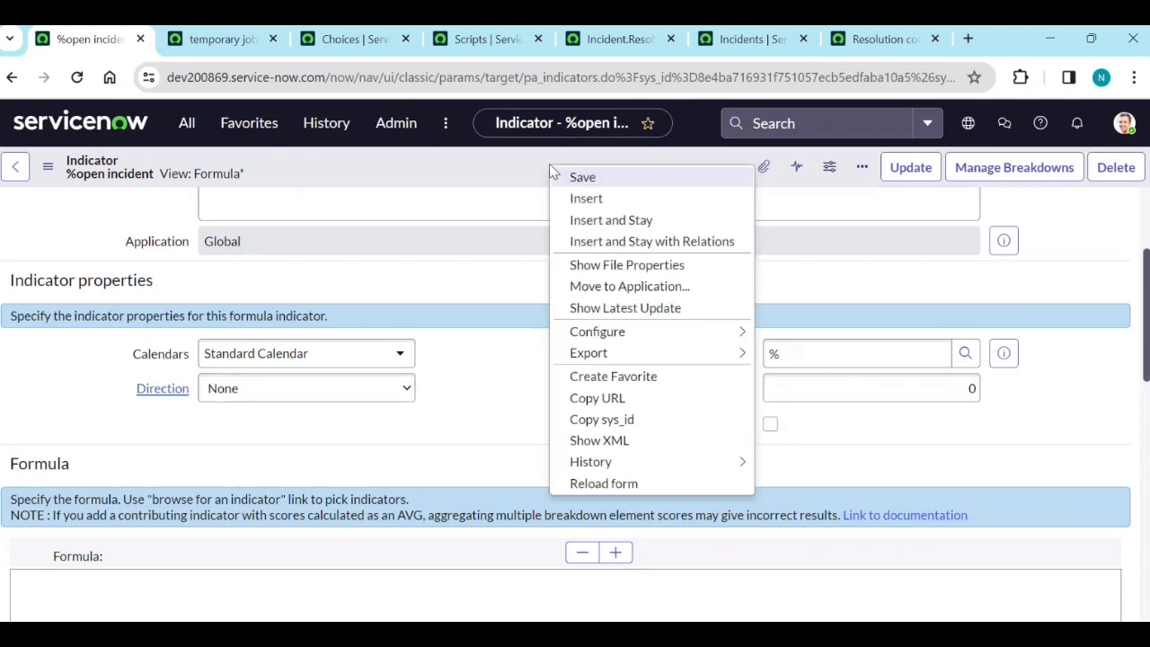
left_click(472, 381)
Step: Start adding an indicator to the formula and choose "Number of new incidents" as the indicator
scroll(303, 475, "down", 3)
left_click(126, 321)
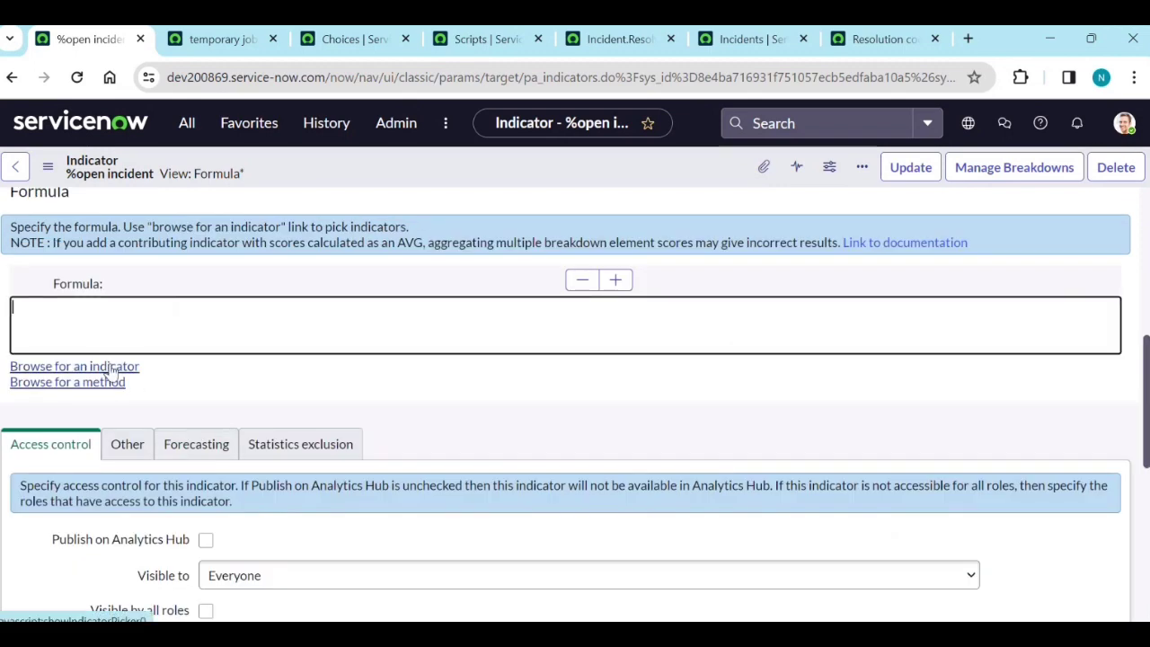
scroll(380, 388, "up", 5)
scroll(381, 387, "down", 4)
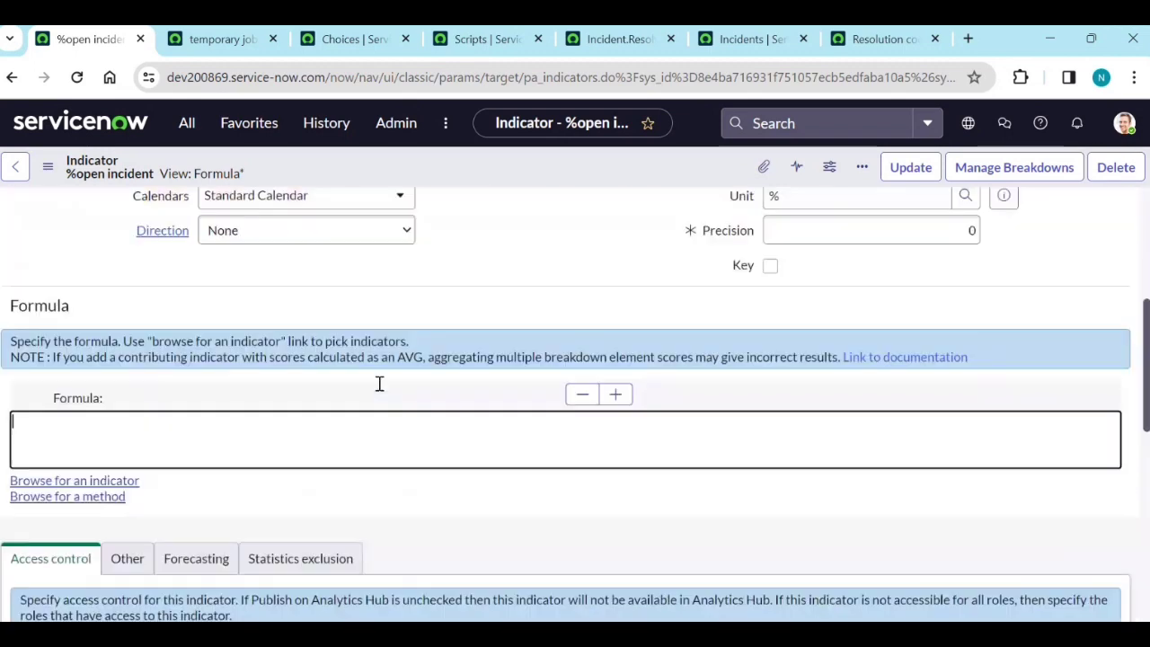
scroll(380, 384, "down", 2)
left_click(90, 276)
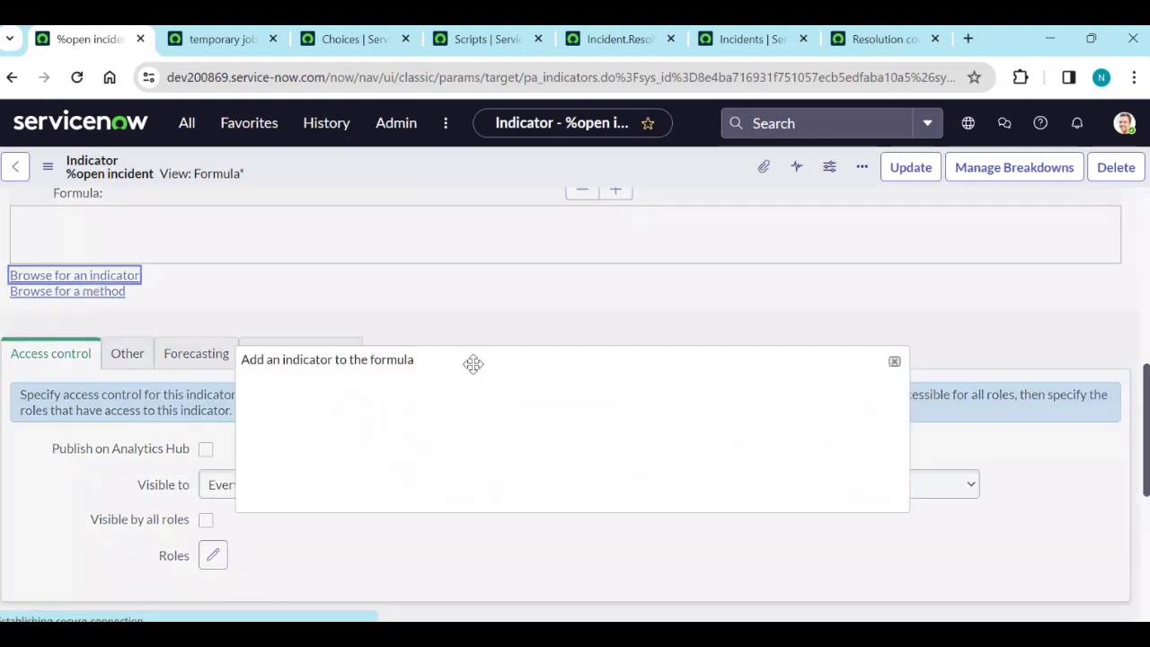
left_click(557, 393)
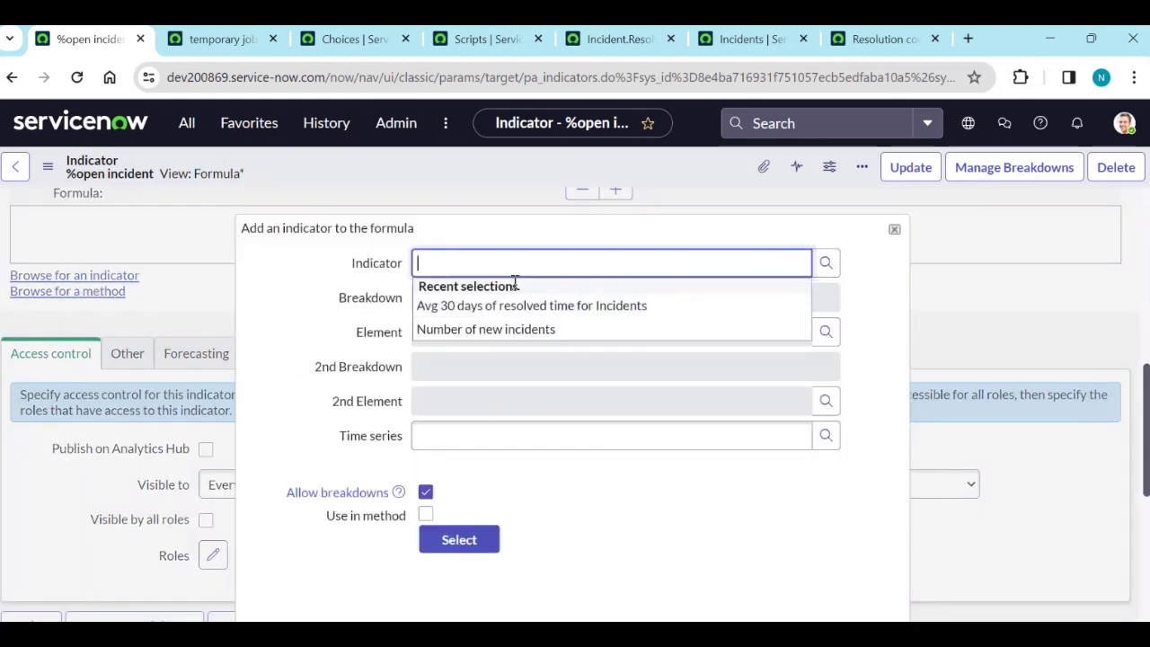
left_click(514, 330)
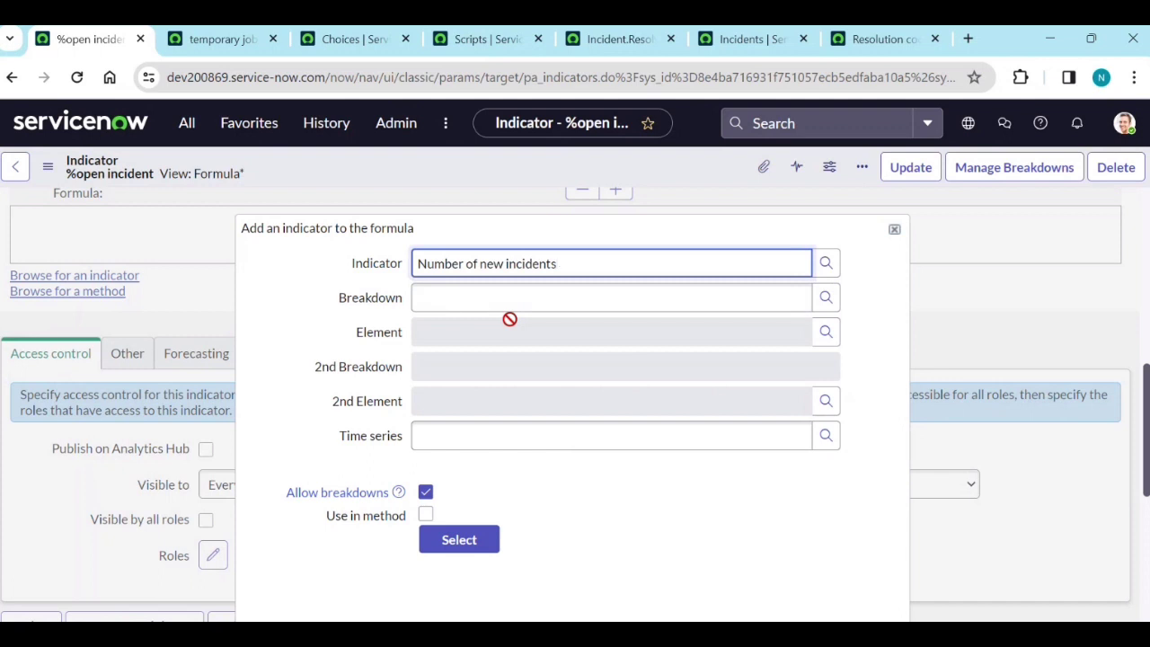
left_click(826, 297)
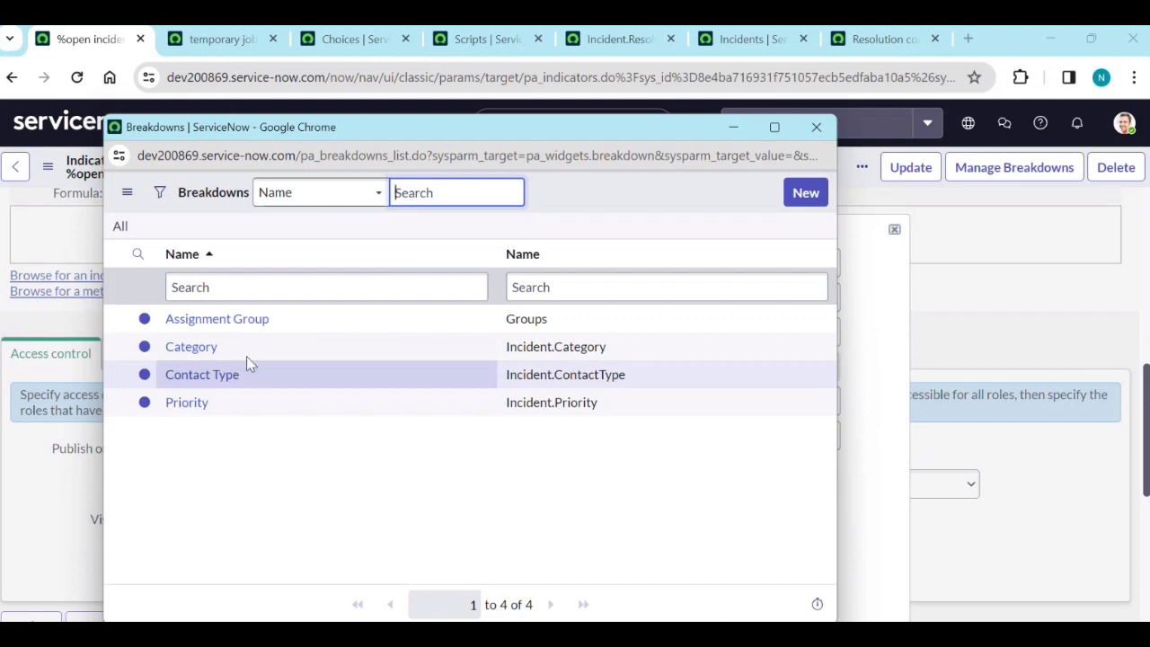
left_click(737, 131)
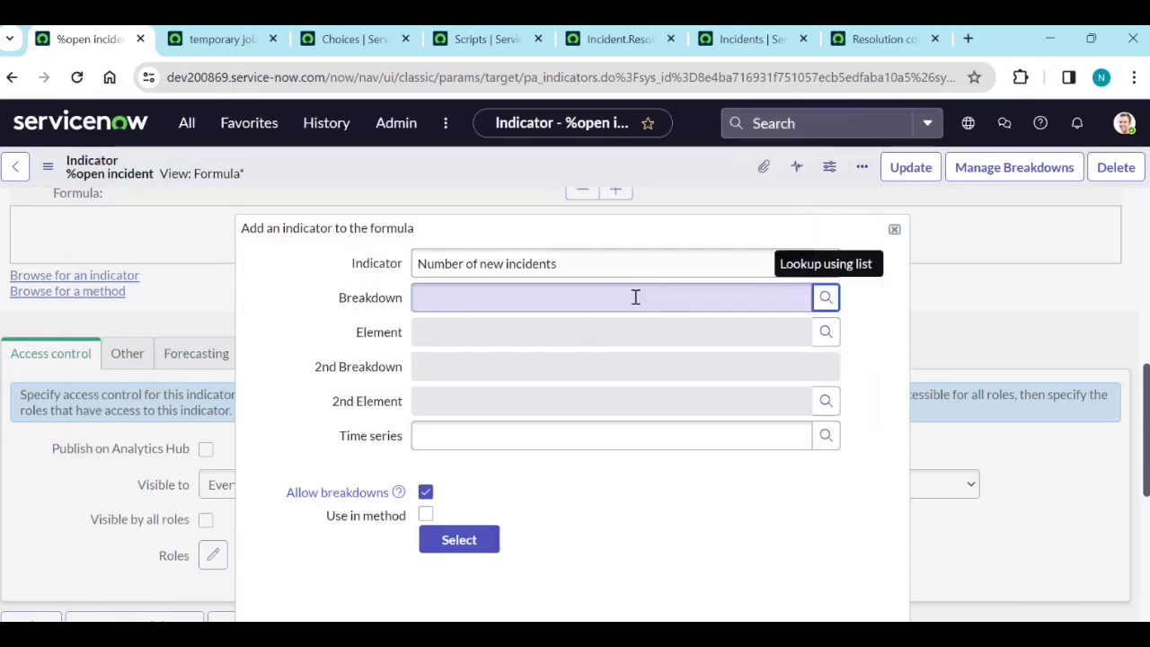
scroll(317, 326, "up", 4)
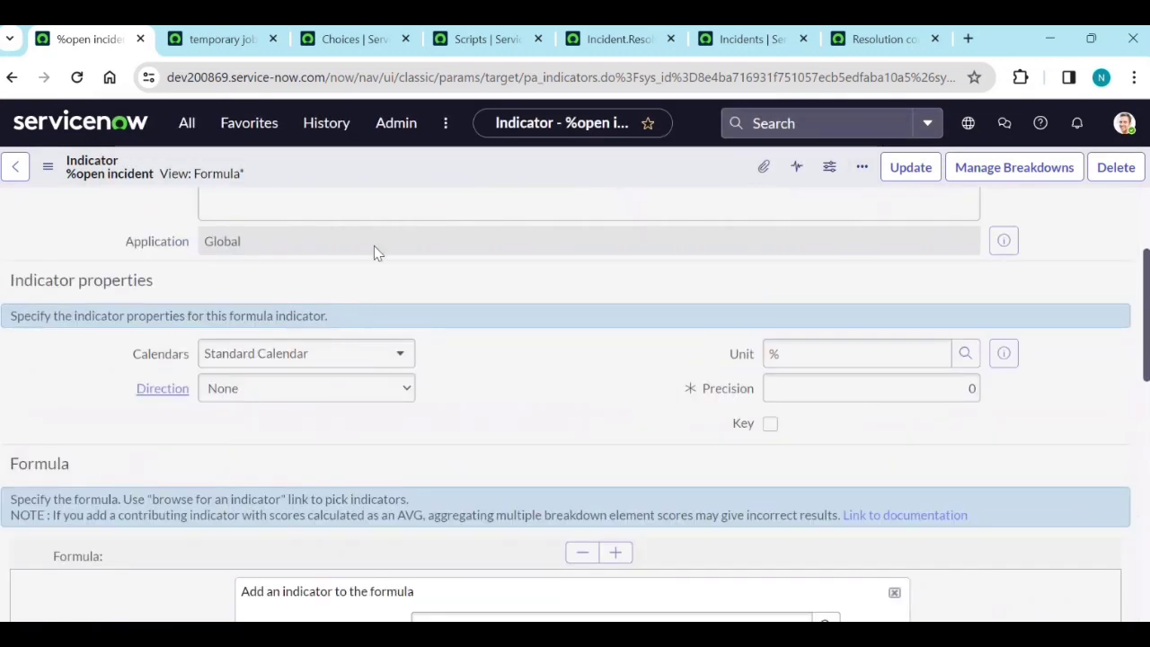
scroll(377, 252, "up", 2)
scroll(378, 257, "down", 3)
scroll(423, 296, "down", 4)
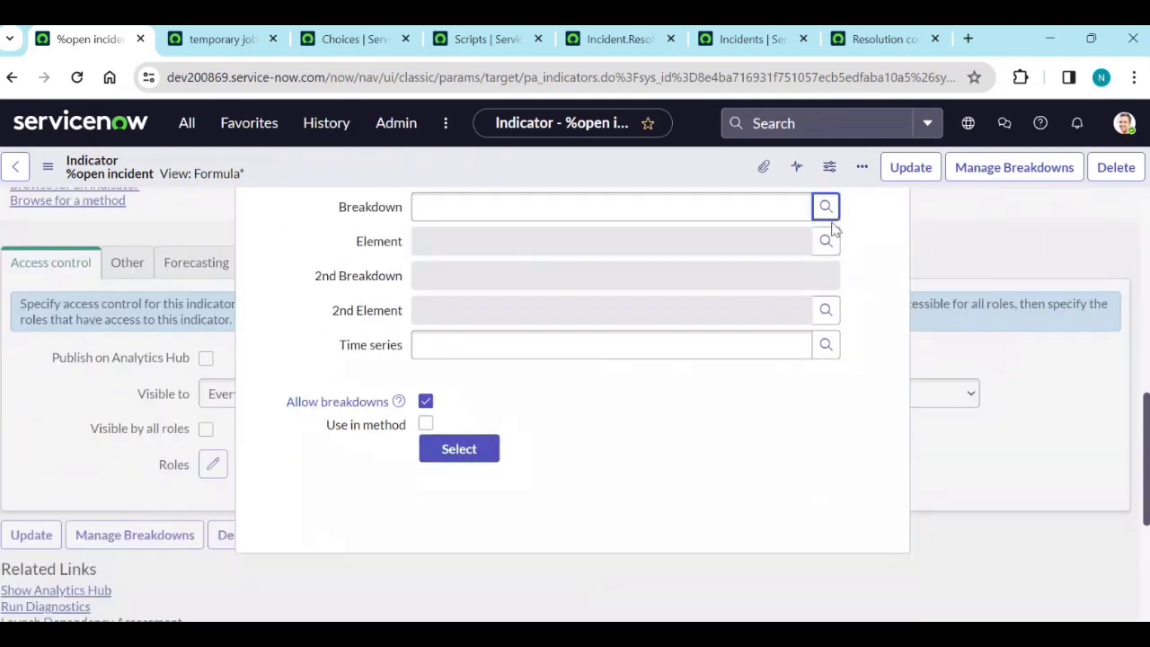
Step: Restrict the chosen indicator to the Category breakdown with the element "Inquiry / Help" and insert it into the formula
left_click(825, 208)
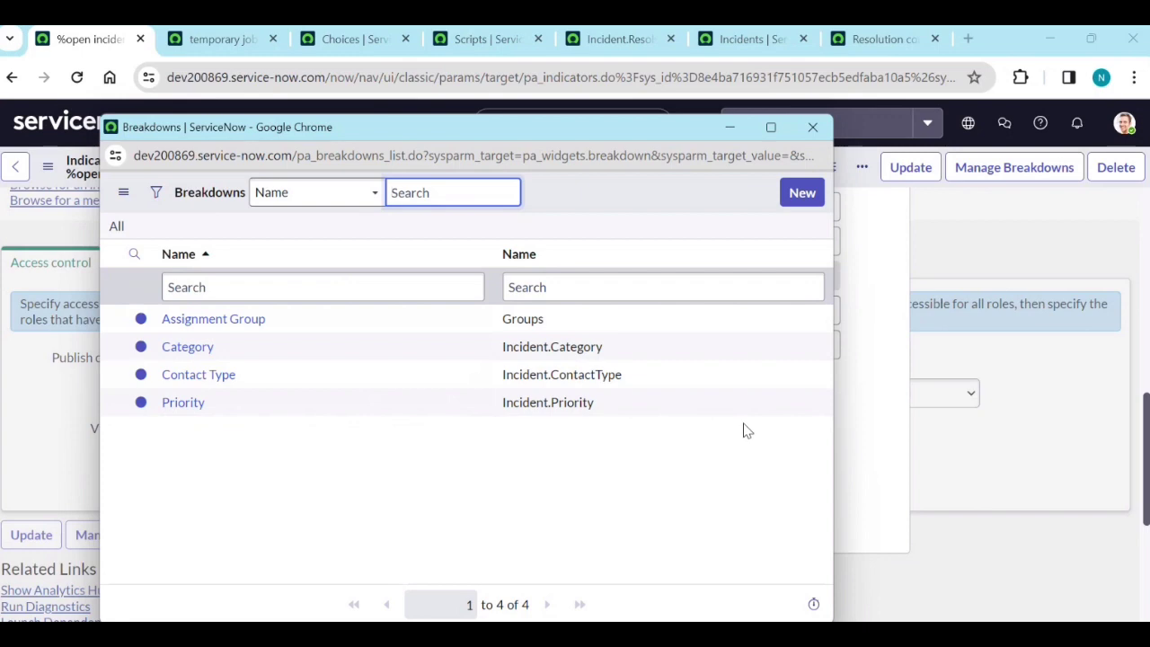
left_click(186, 347)
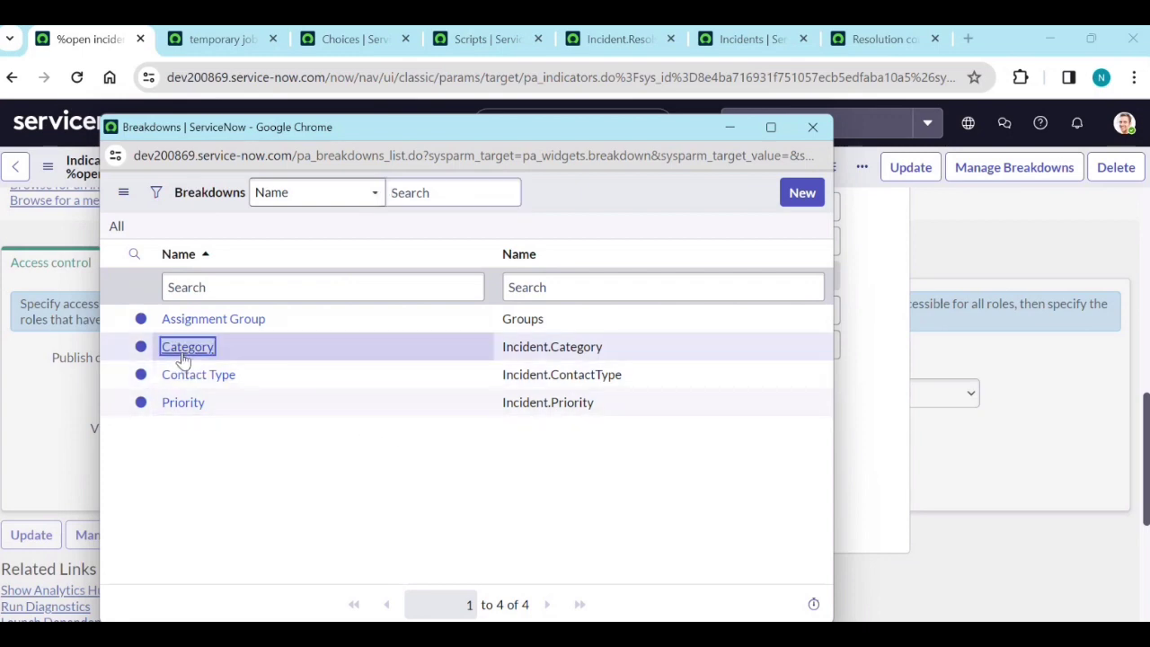
scroll(629, 360, "up", 2)
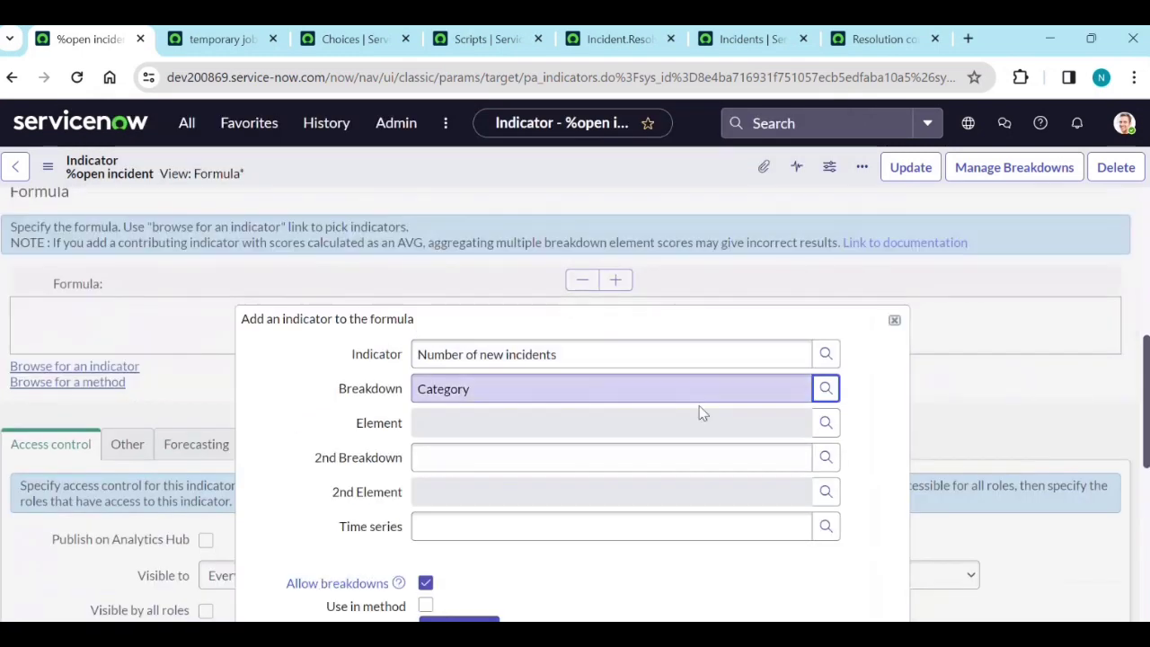
left_click(826, 424)
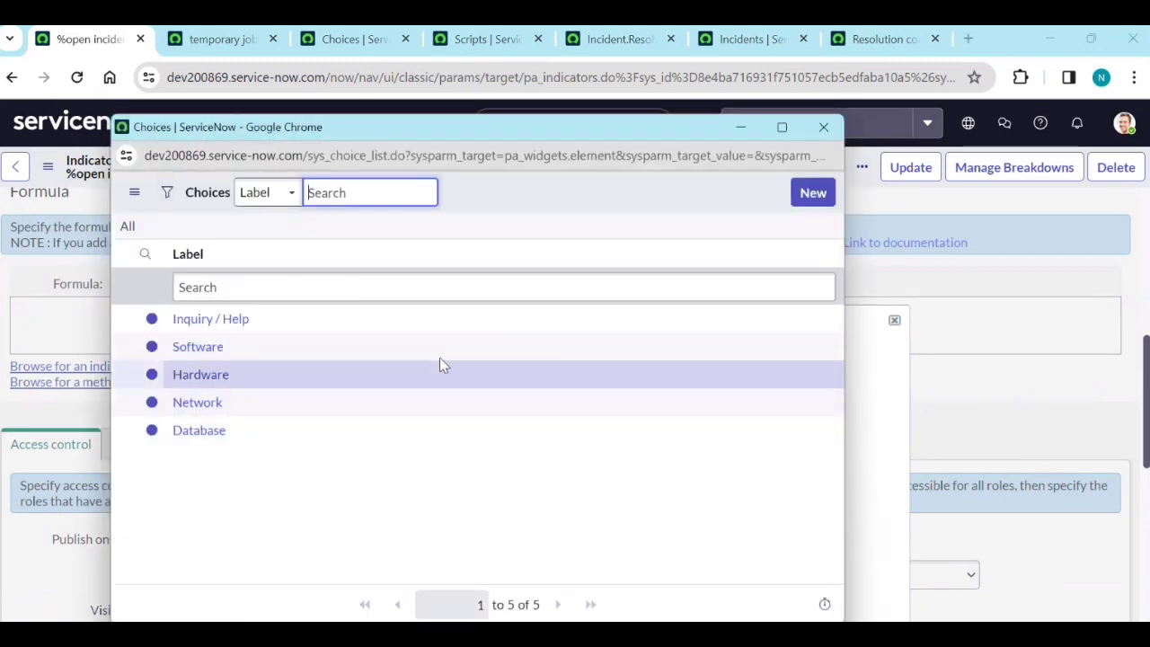
left_click(212, 321)
scroll(290, 432, "down", 2)
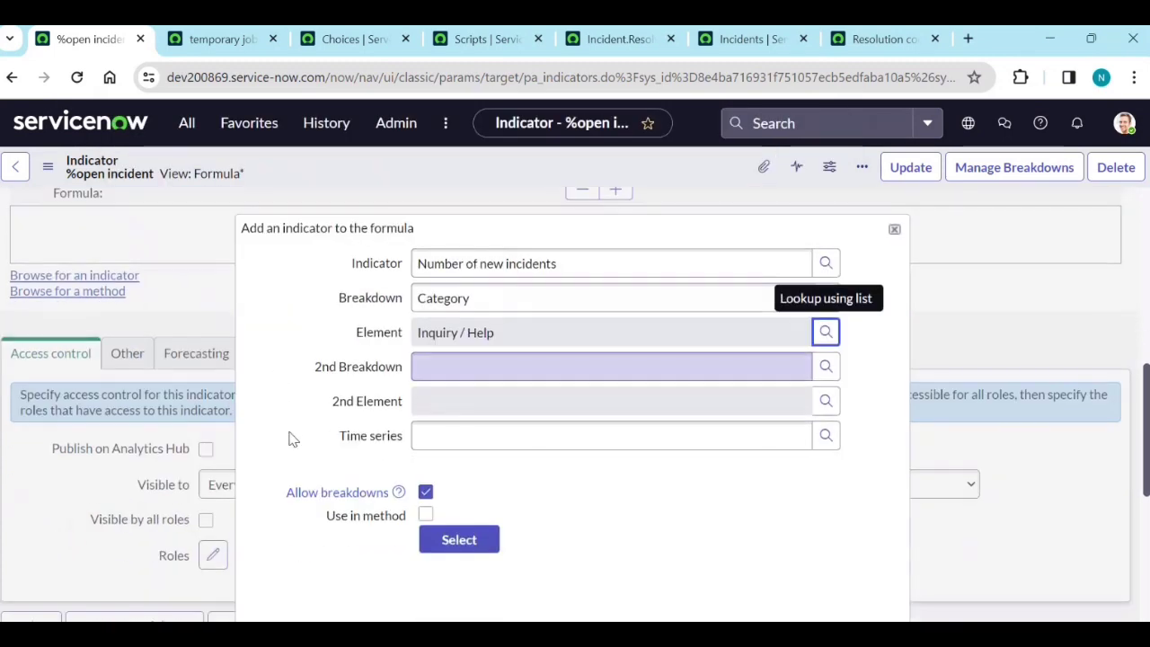
left_click(459, 449)
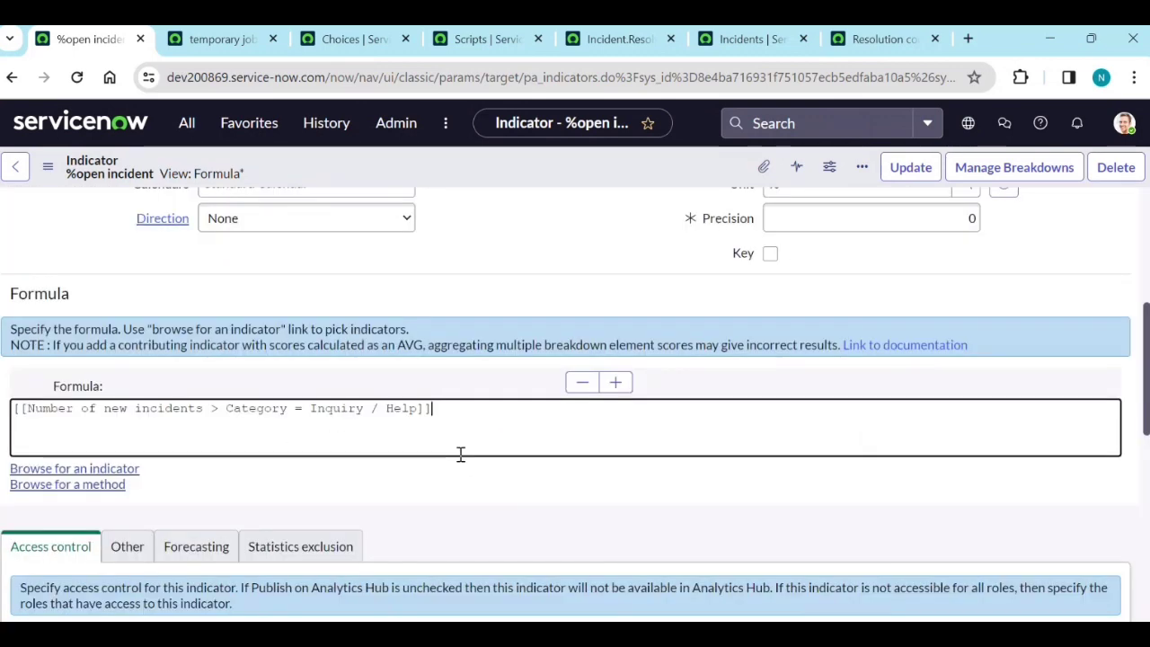
Step: Divide the formula's Inquiry / Help term by the "Number of new incidents" indicator without any breakdown
type("/")
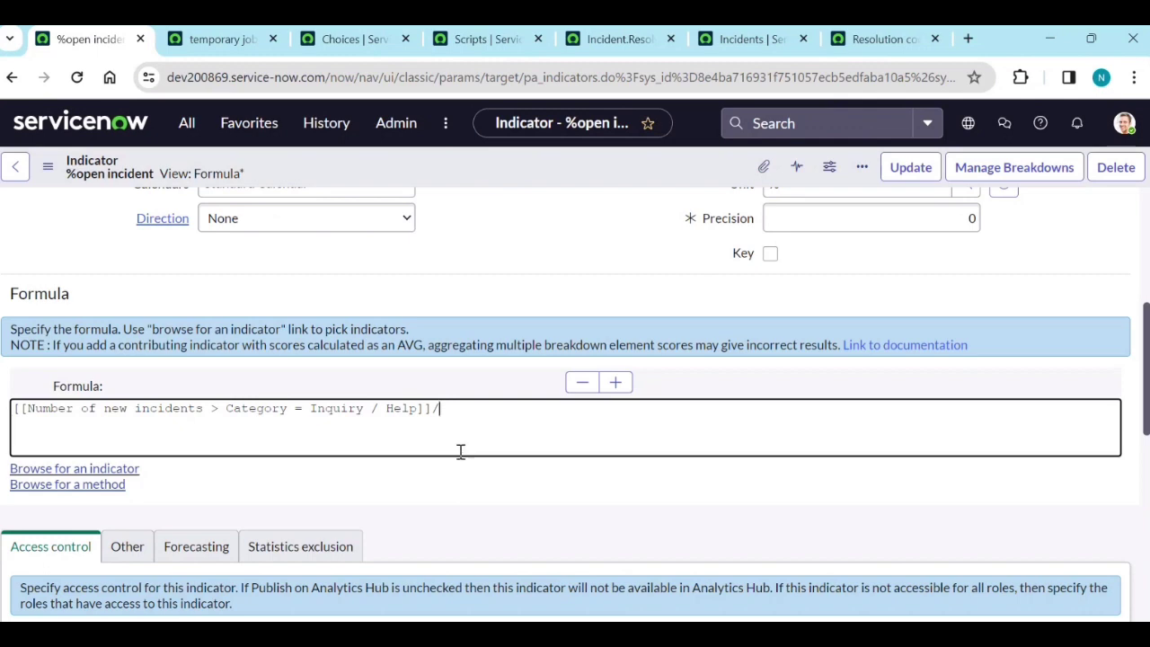
left_click(104, 471)
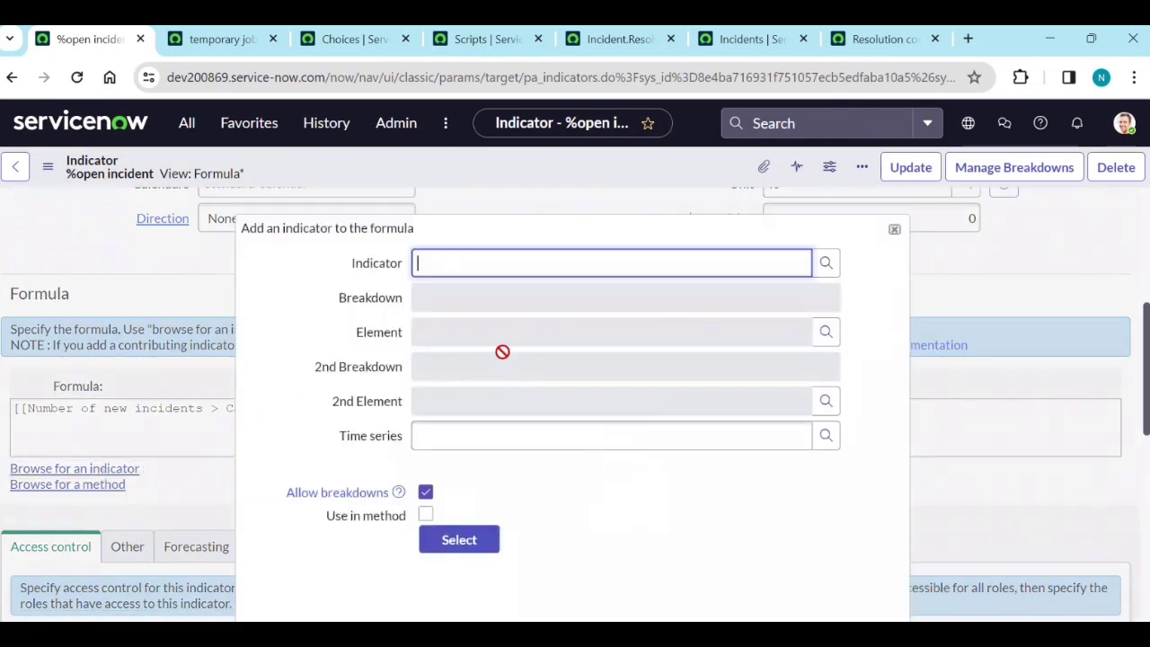
left_click(504, 332)
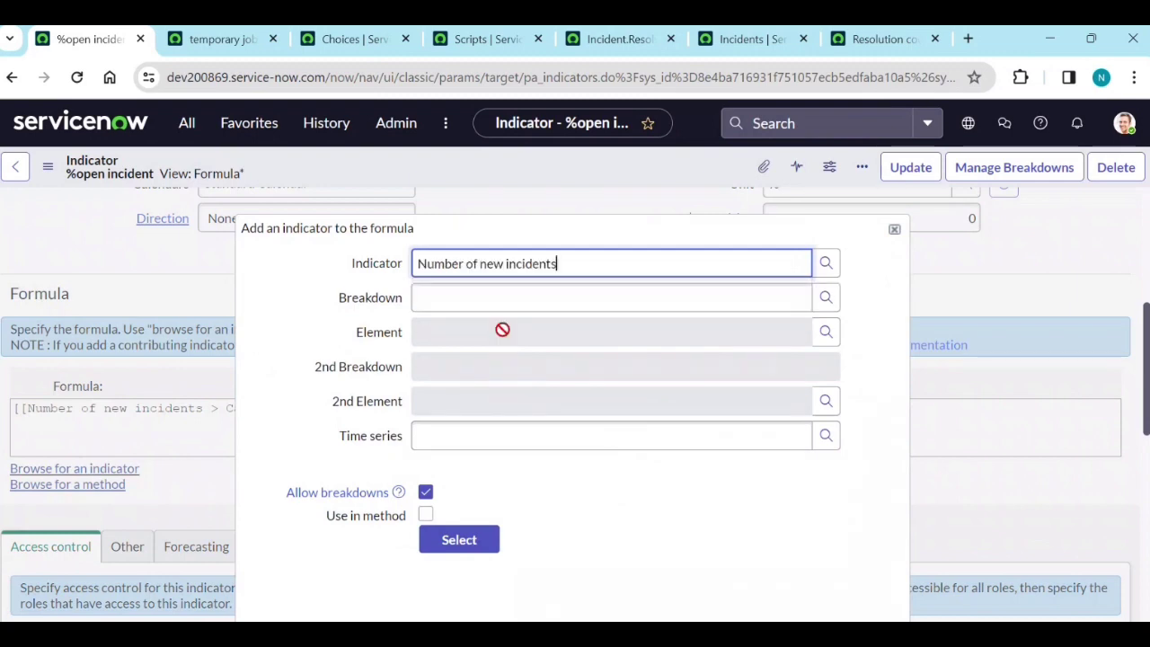
left_click(450, 539)
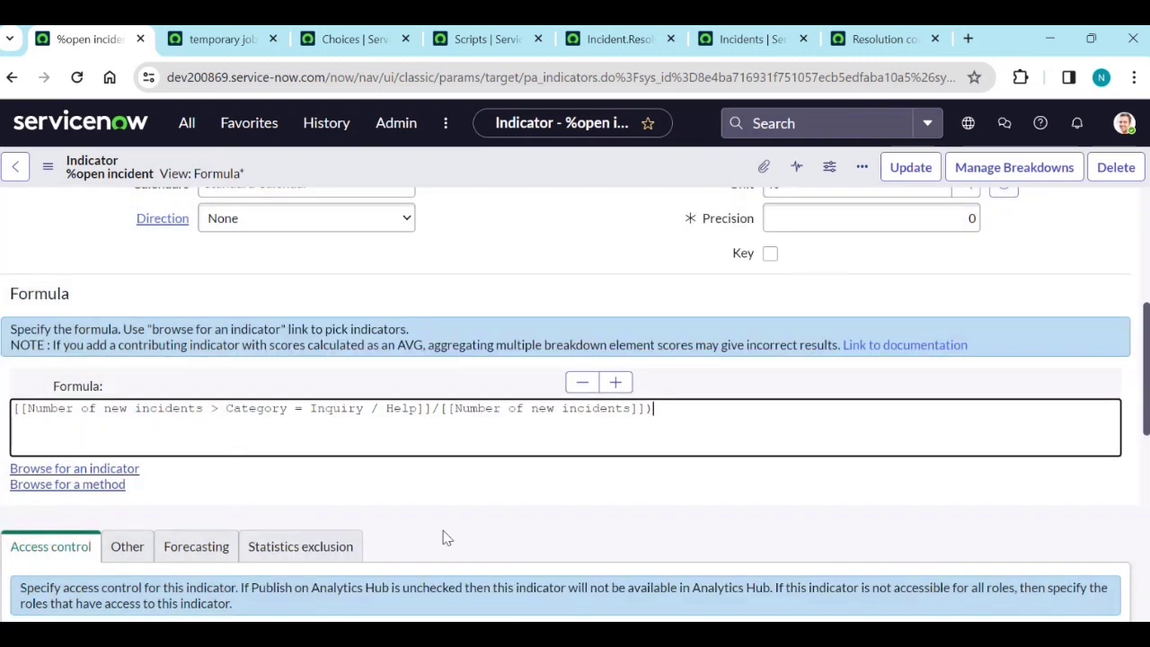
Step: Enclose the whole division in parentheses and multiply it by 100 in the indicator's formula
type(")")
key("Left")
key("Left")
key("Left")
key("Left")
key("Left")
key("Left")
key("Left")
key("Left")
key("Left")
key("Left")
key("Left")
key("Left")
key("Left")
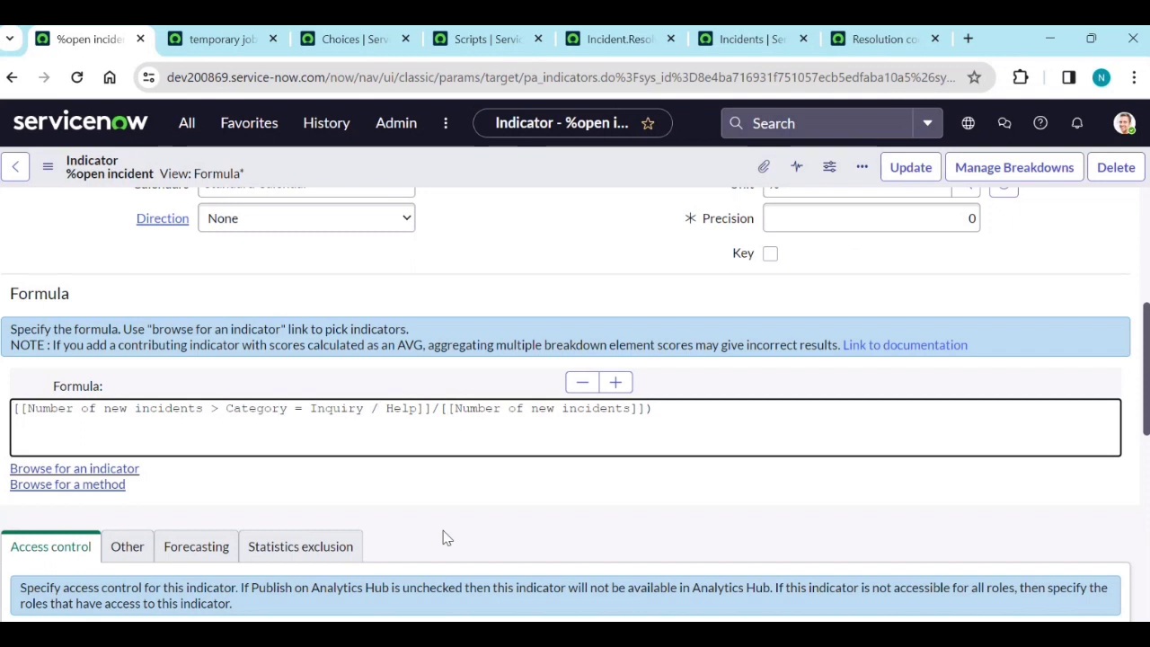
type("(")
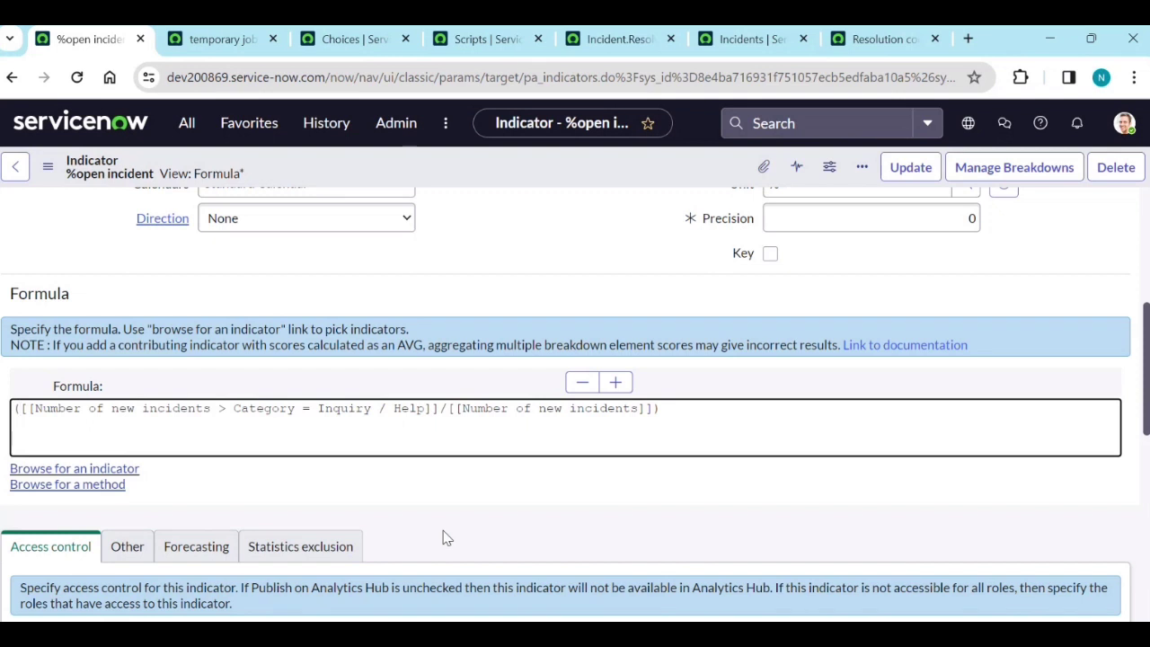
key("Right")
key("Right")
key("Right")
key("Right")
key("Right")
key("Right")
key("Right")
key("Right")
key("Right")
key("Right")
key("Right")
key("Right")
key("Right")
key("Right")
key("Right")
key("Right")
key("Right")
type("1")
Step: Rename the formula indicator as "%new inquiry incidents"
scroll(431, 515, "up", 5)
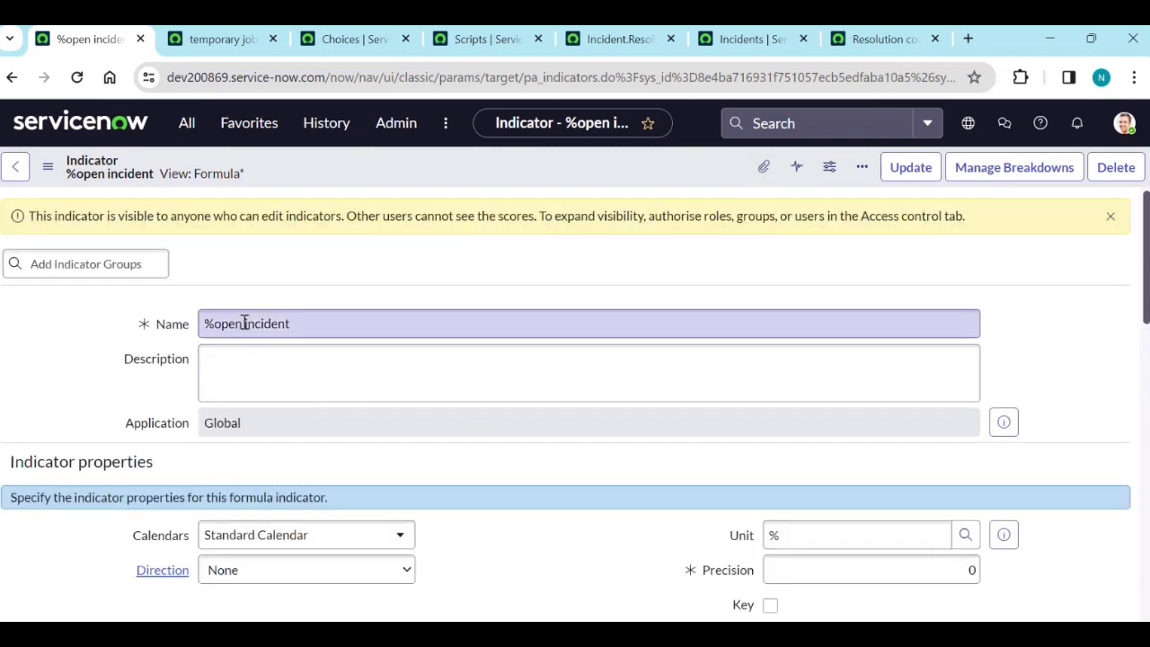
scroll(243, 323, "down", 3)
scroll(252, 336, "up", 2)
double_click(218, 235)
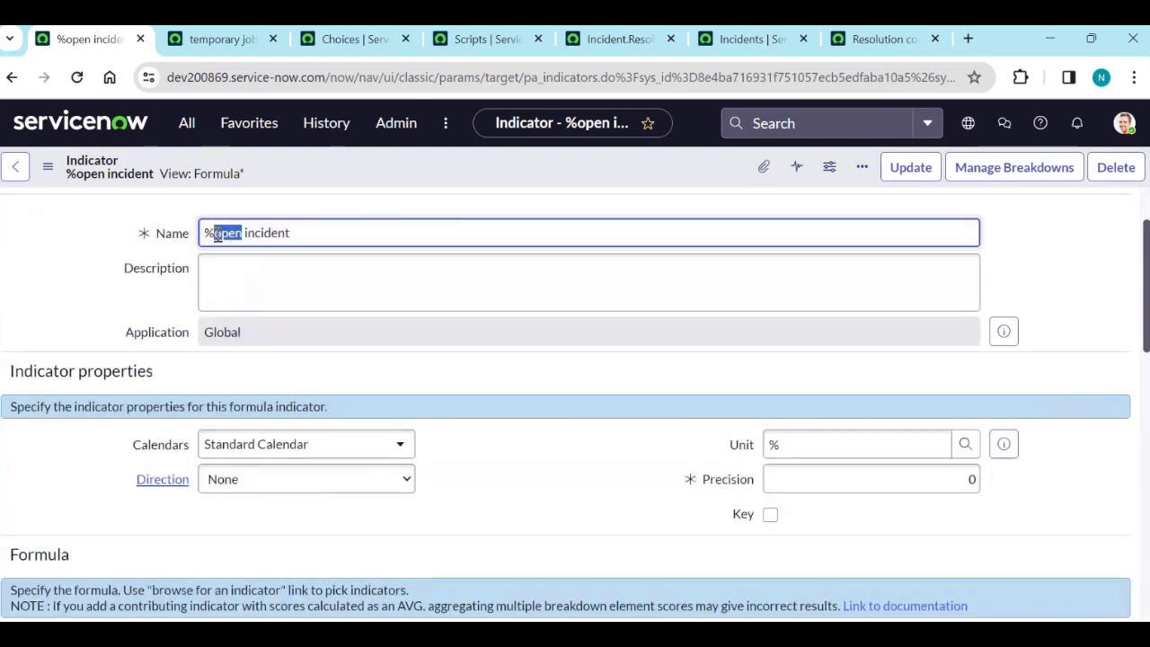
type("new in")
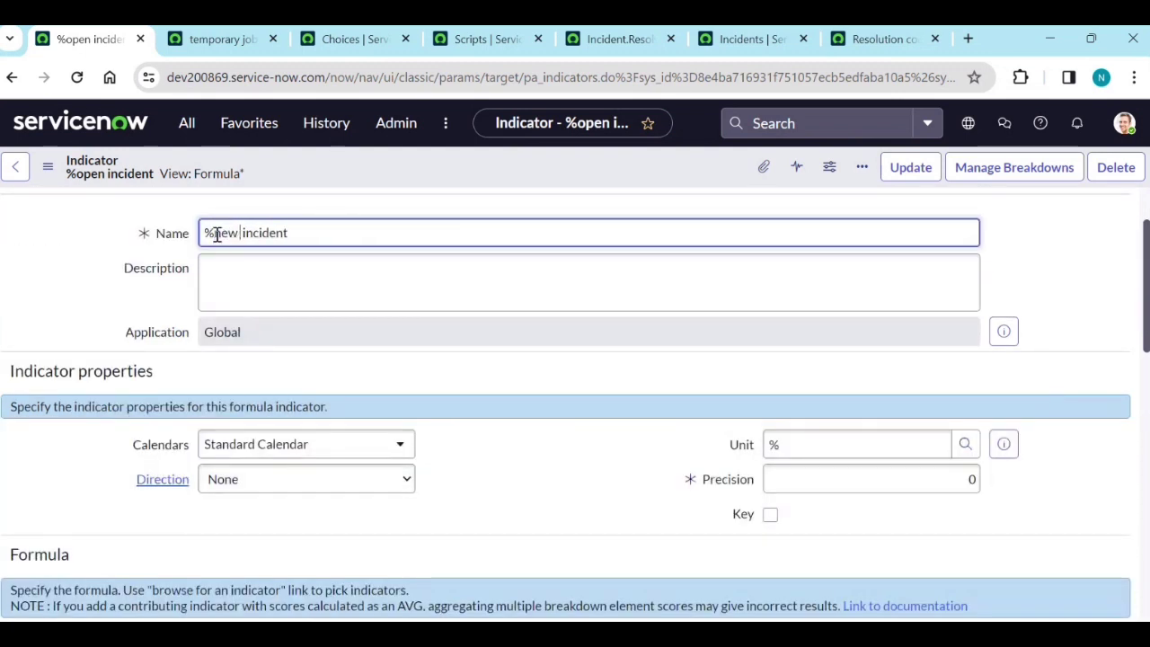
type("quir")
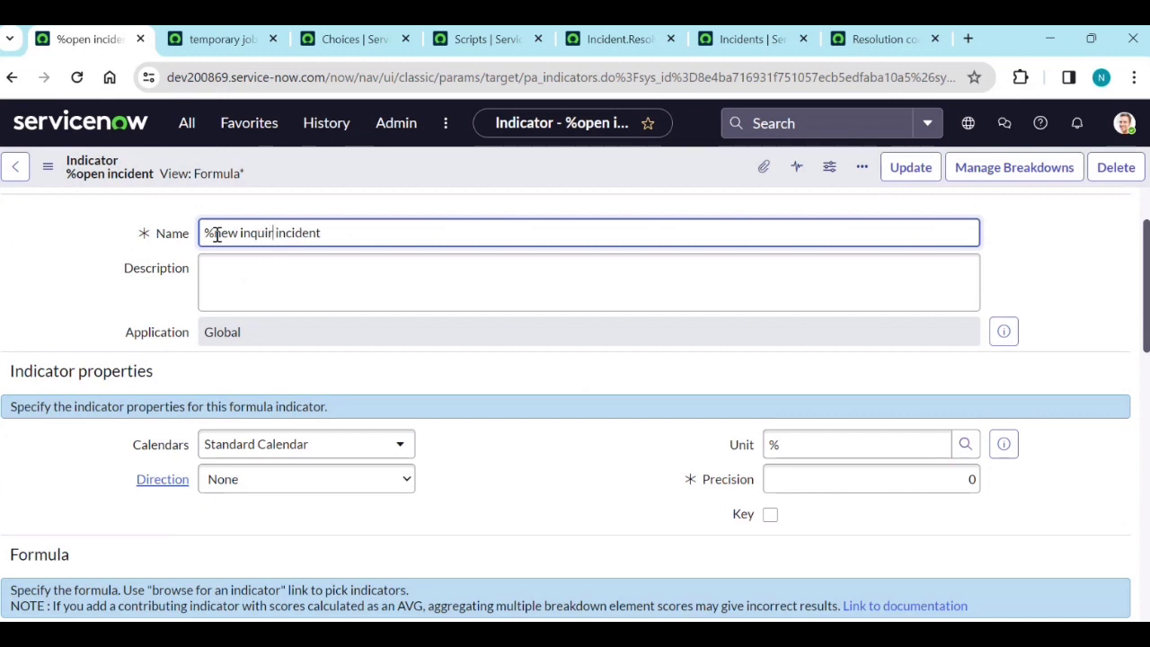
type("y")
key("BackSpace")
left_click(342, 235)
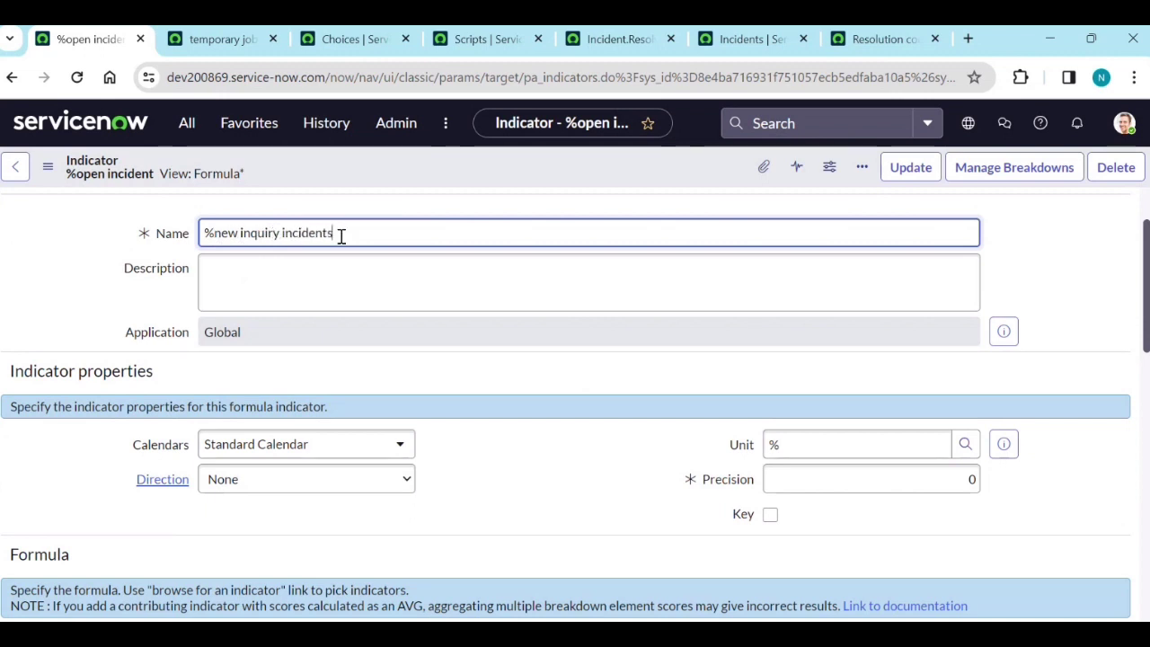
left_click(529, 381)
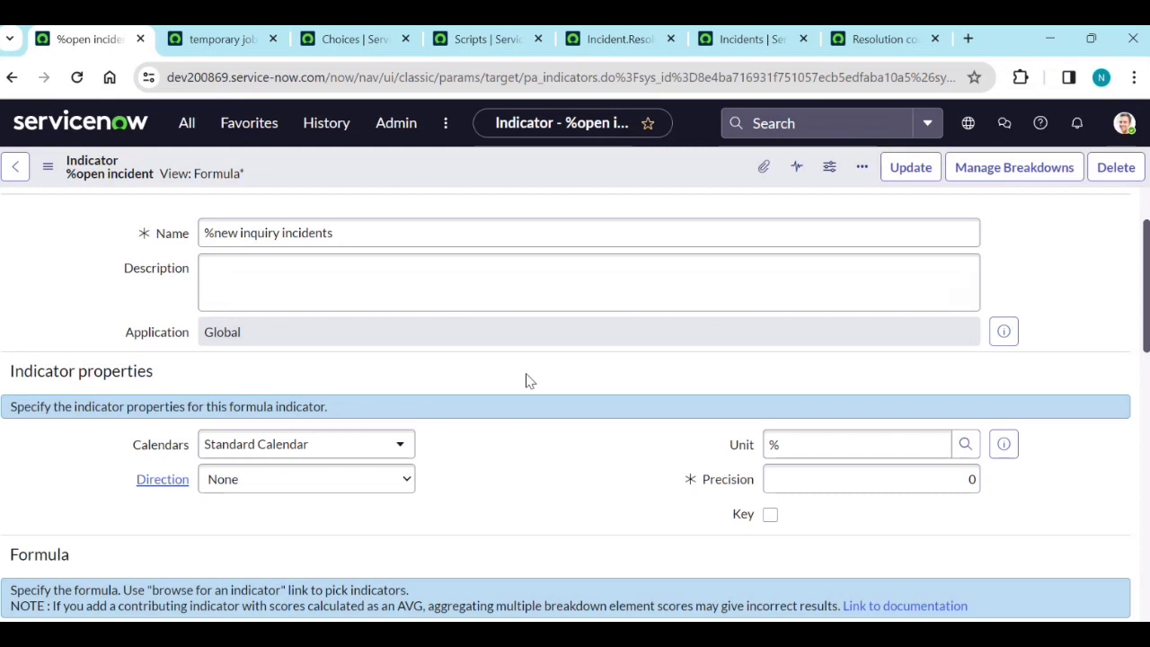
left_click(378, 241)
left_click(369, 278)
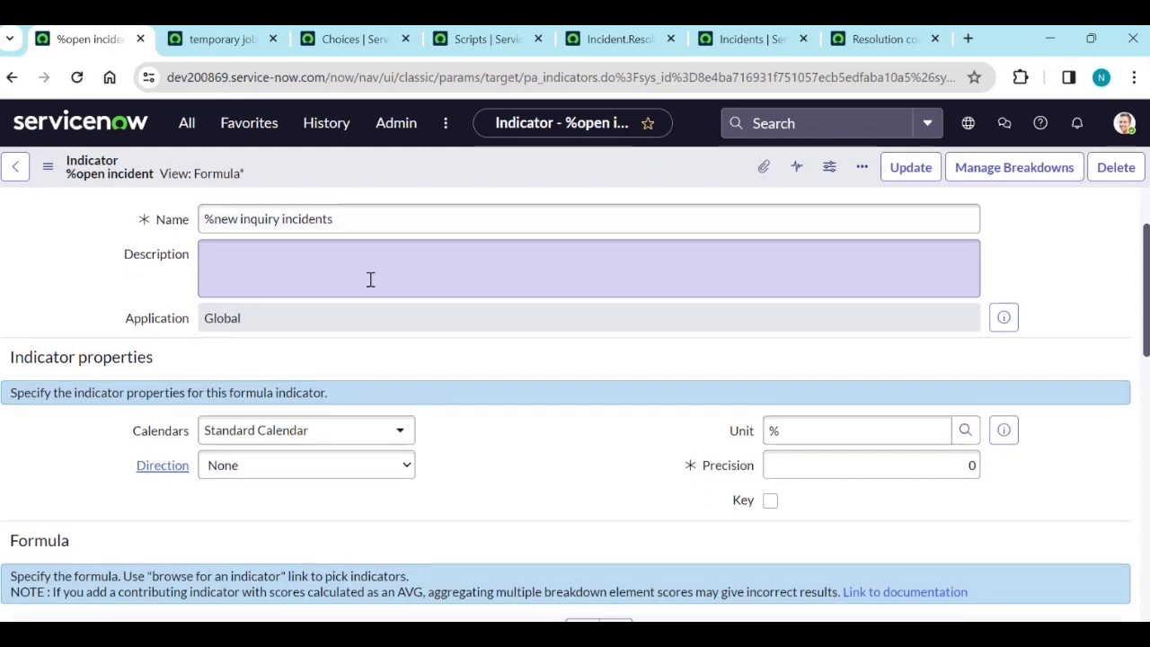
Step: Publish the indicator on Analytics Hub and keep it visible to Everyone
scroll(369, 278, "down", 3)
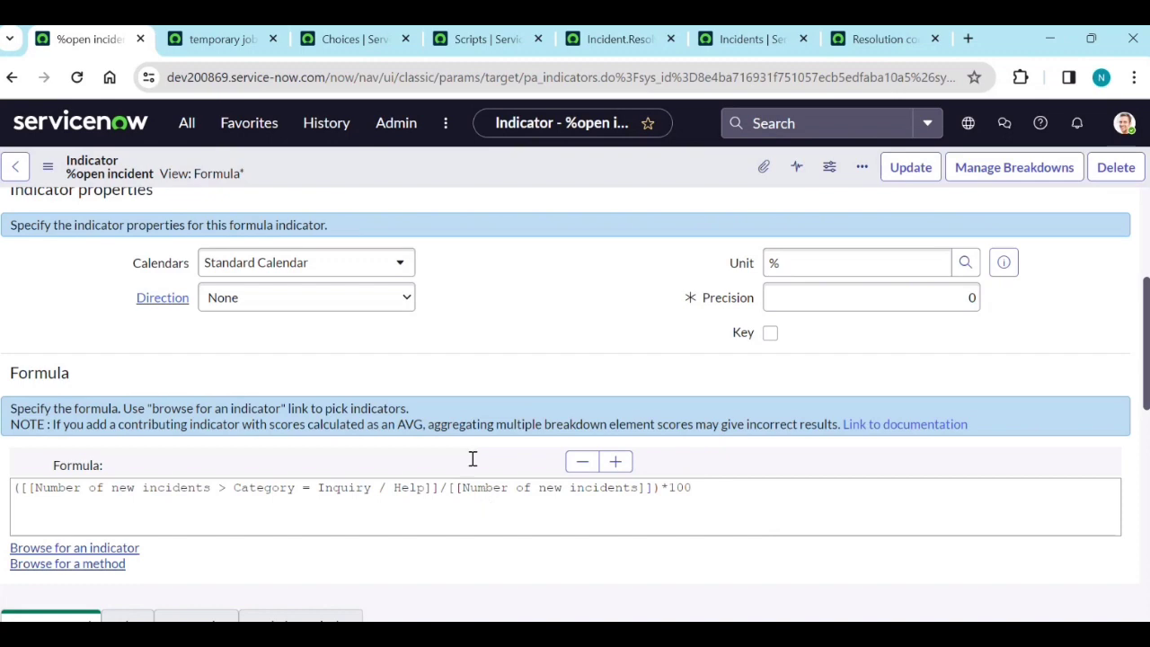
scroll(473, 459, "up", 3)
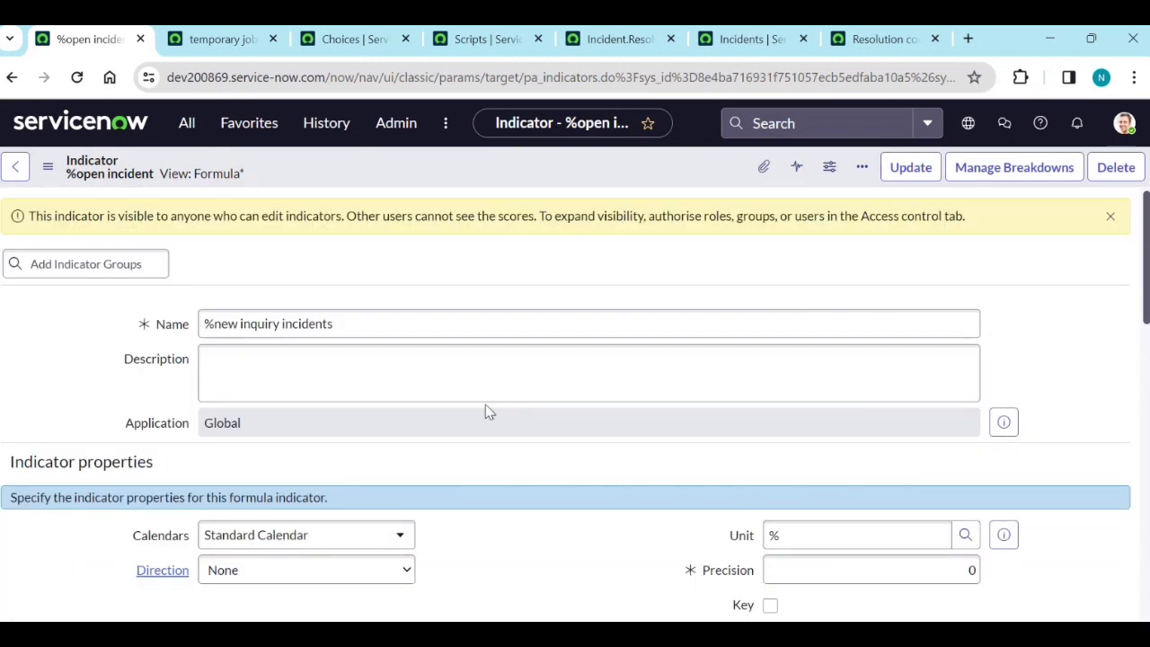
scroll(485, 410, "down", 5)
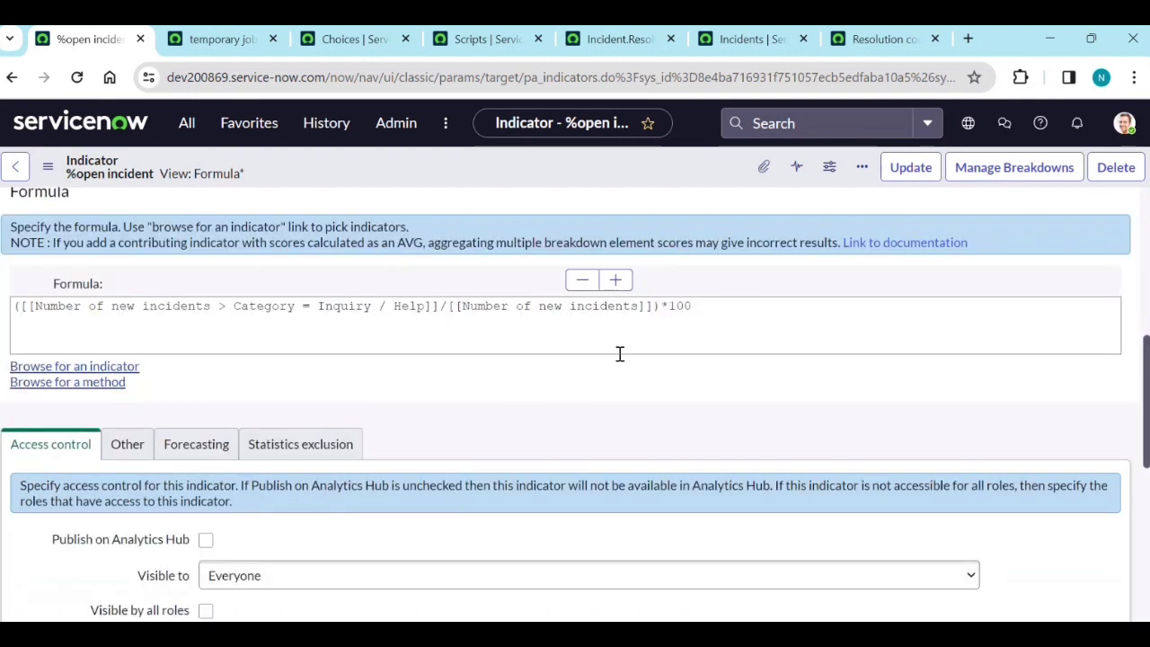
scroll(624, 342, "down", 1)
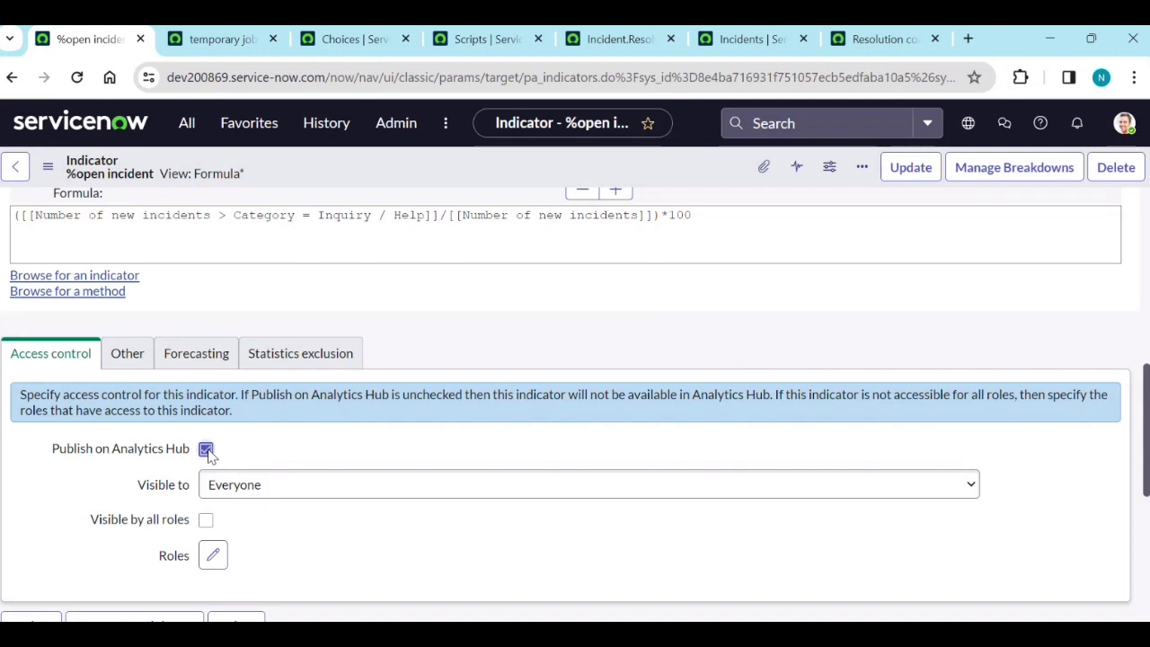
left_click(245, 486)
left_click(236, 506)
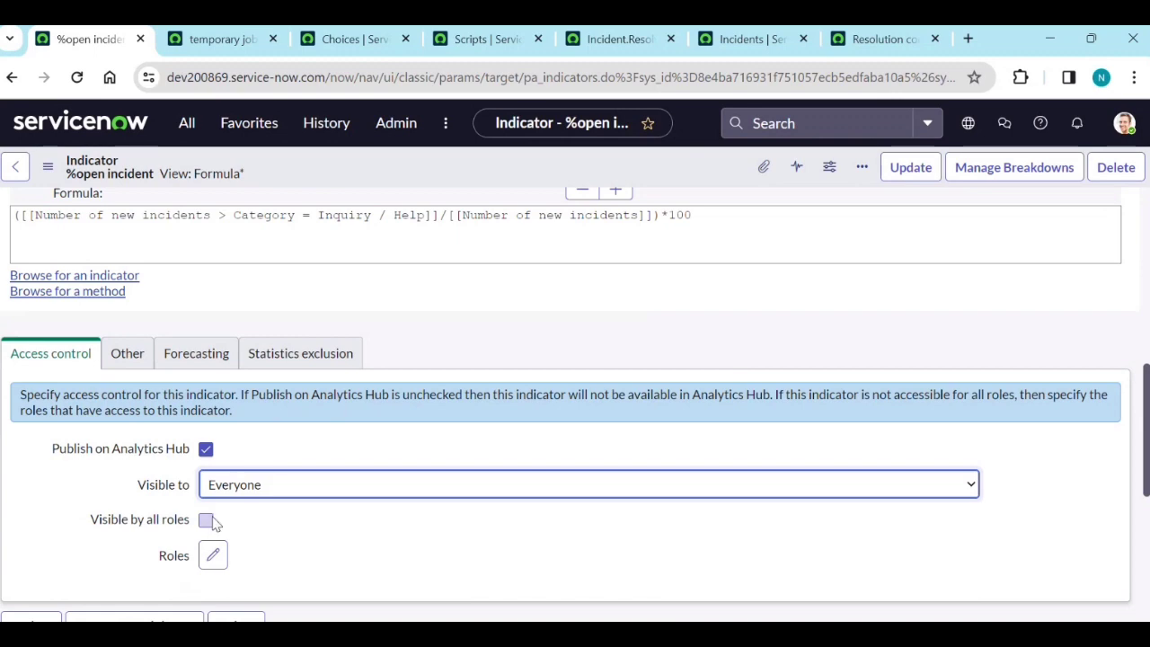
Step: Review the indicator's remaining access control options and its Other and Forecasting properties
scroll(303, 560, "down", 1)
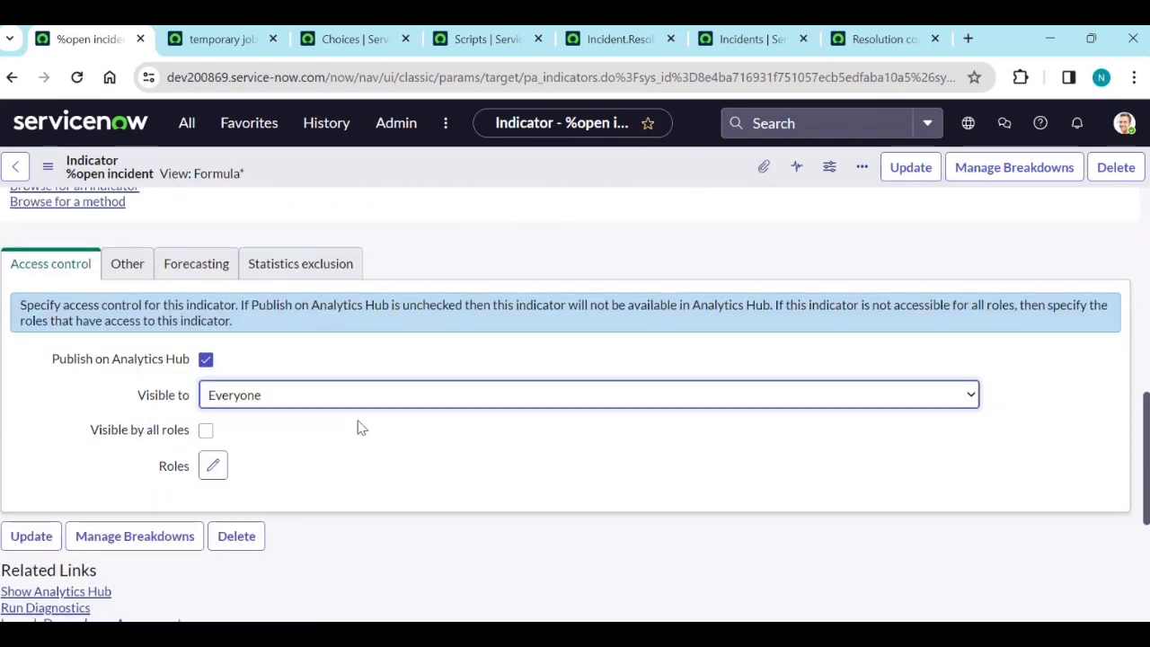
scroll(357, 428, "up", 3)
left_click(144, 539)
scroll(260, 532, "down", 1)
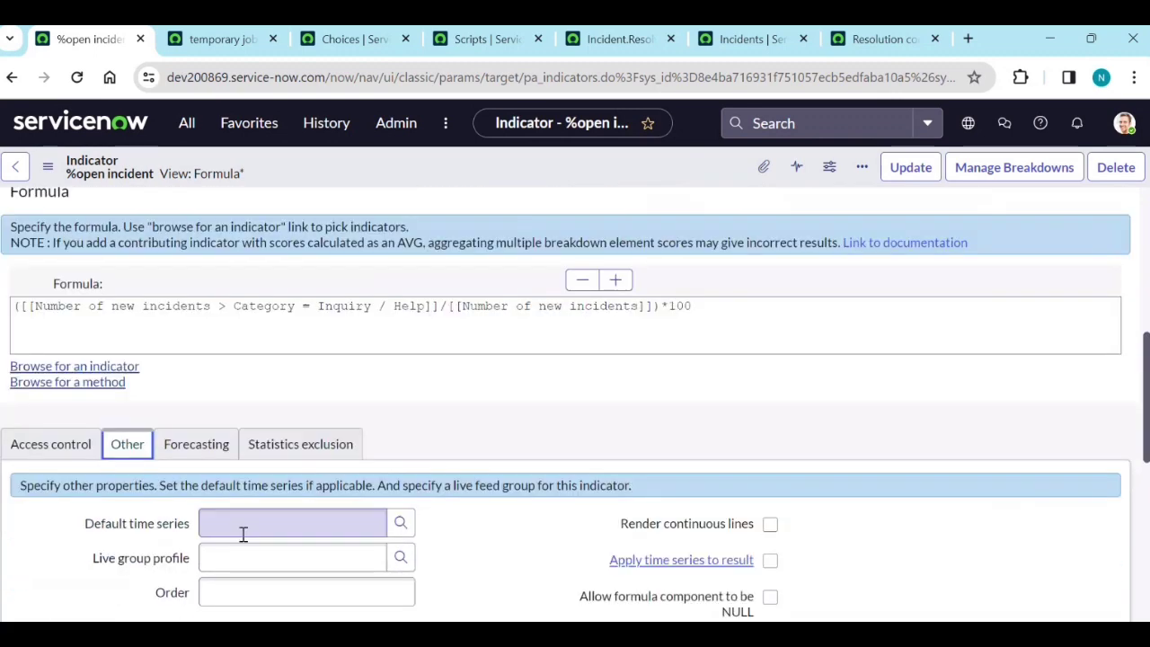
scroll(575, 575, "down", 1)
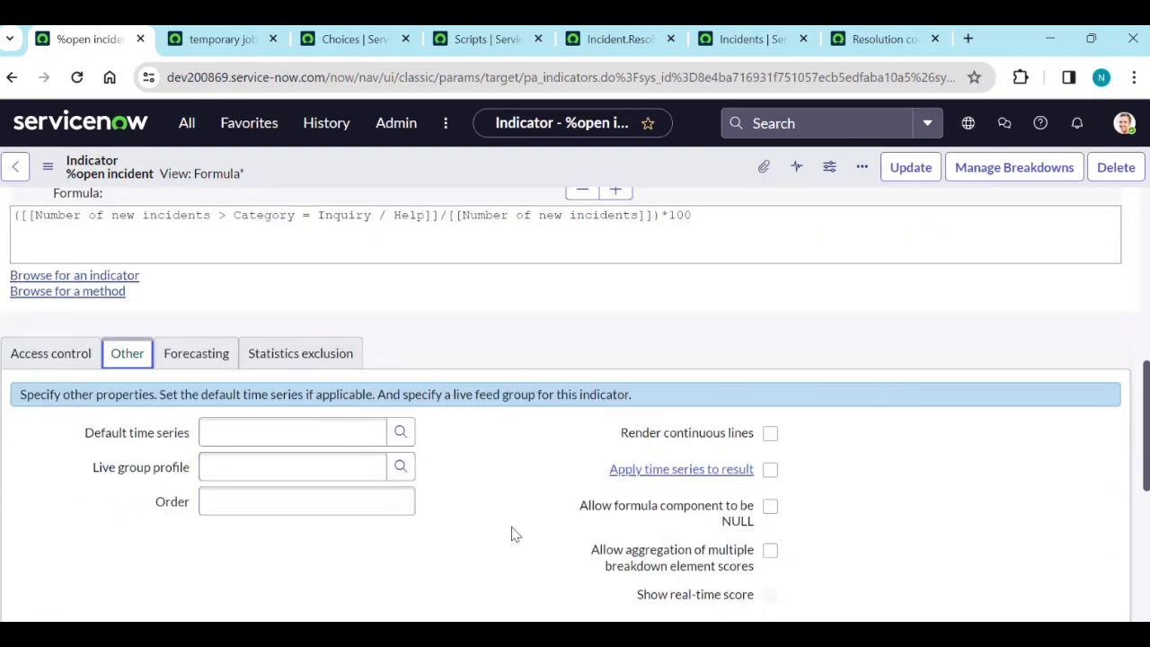
left_click(210, 355)
Step: Save the indicator record and stay on its form
scroll(576, 302, "up", 10)
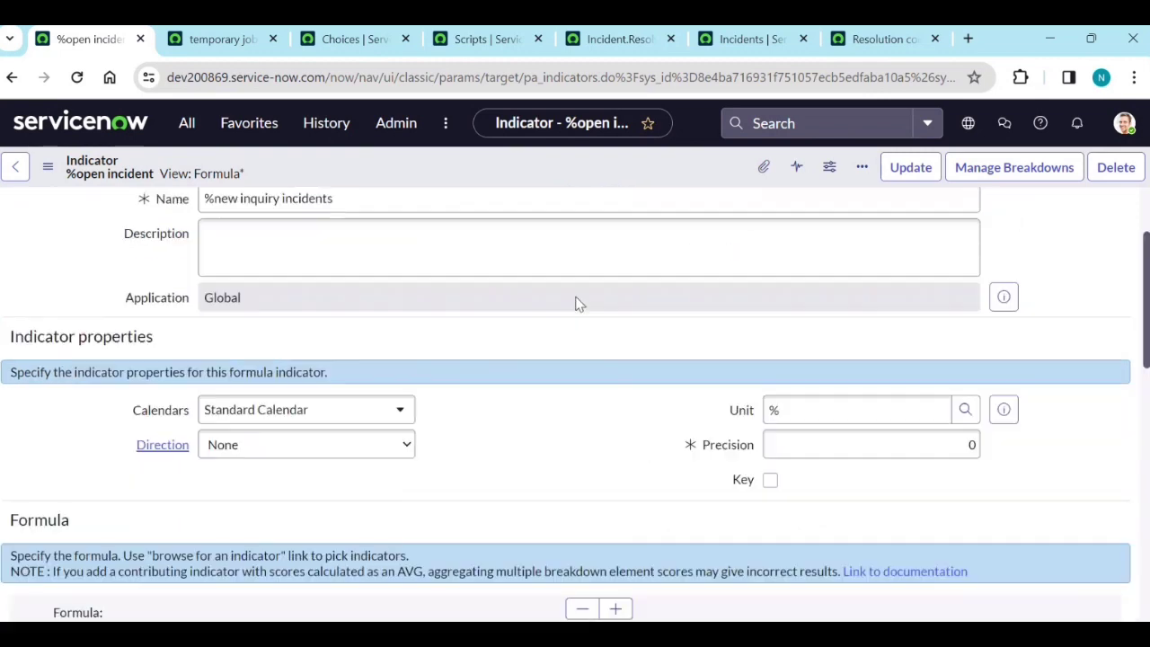
right_click(578, 169)
left_click(583, 174)
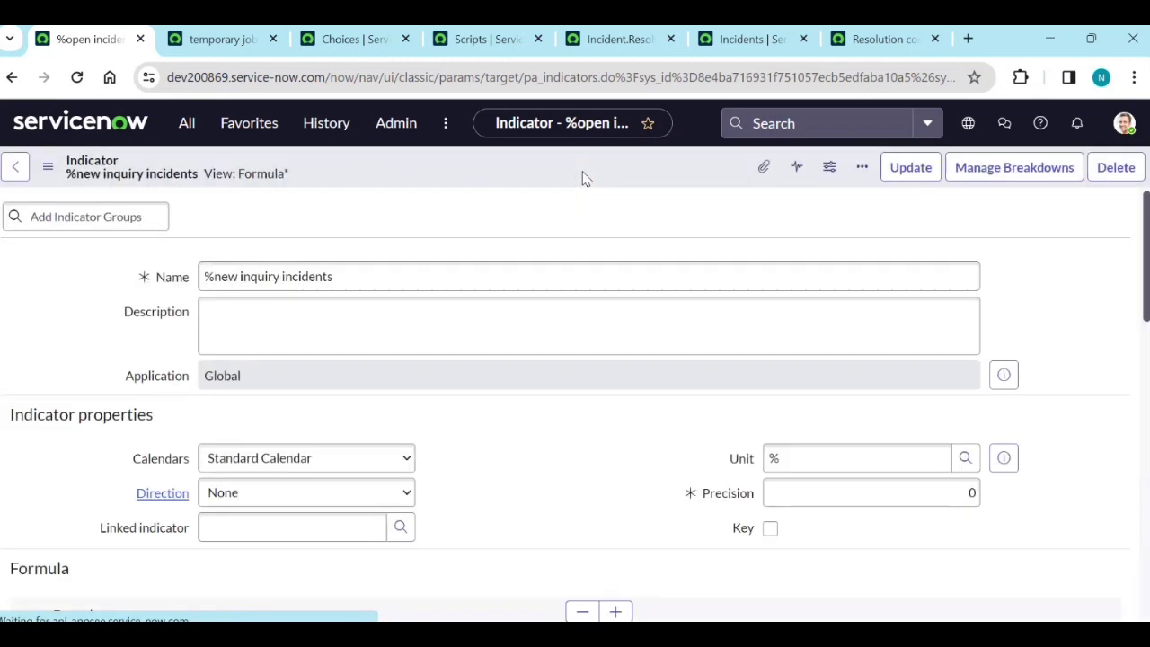
Step: Show the indicator in Analytics Hub and inspect its September 15 score on the chart
scroll(485, 423, "down", 5)
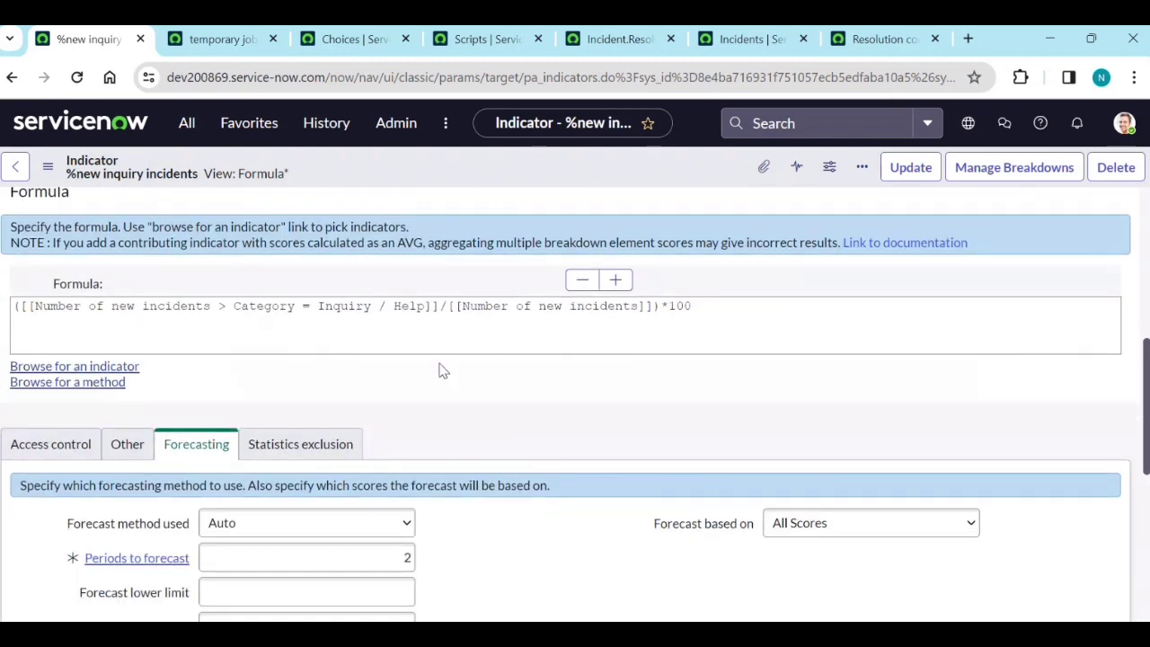
scroll(153, 410, "down", 3)
left_click(77, 467)
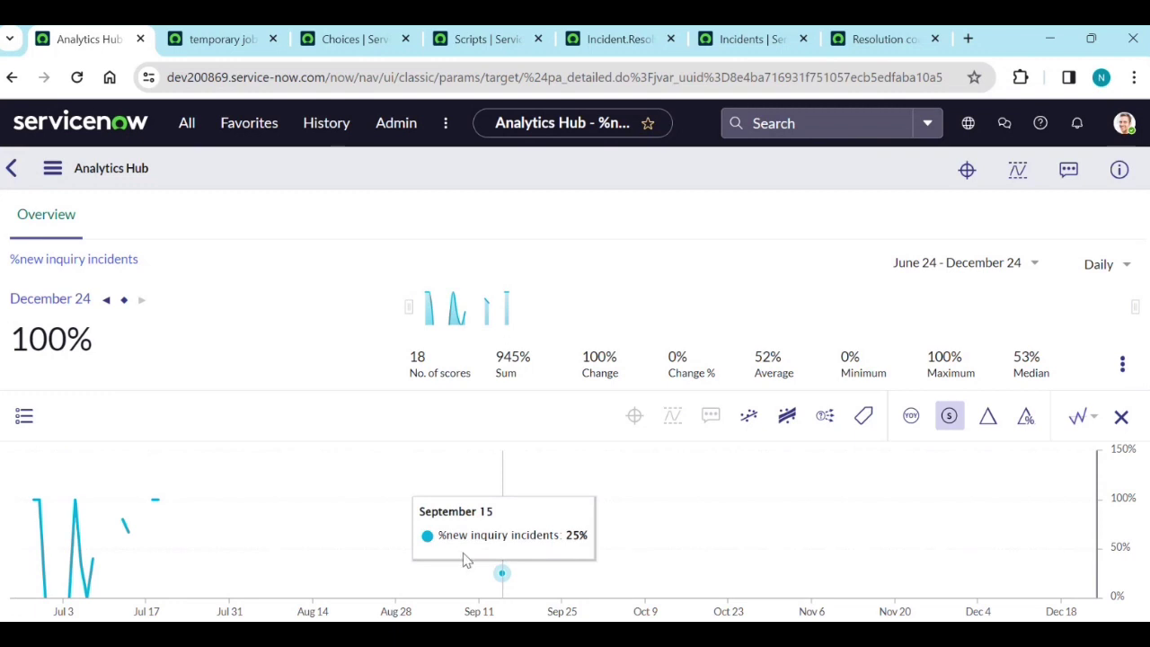
left_click(500, 579)
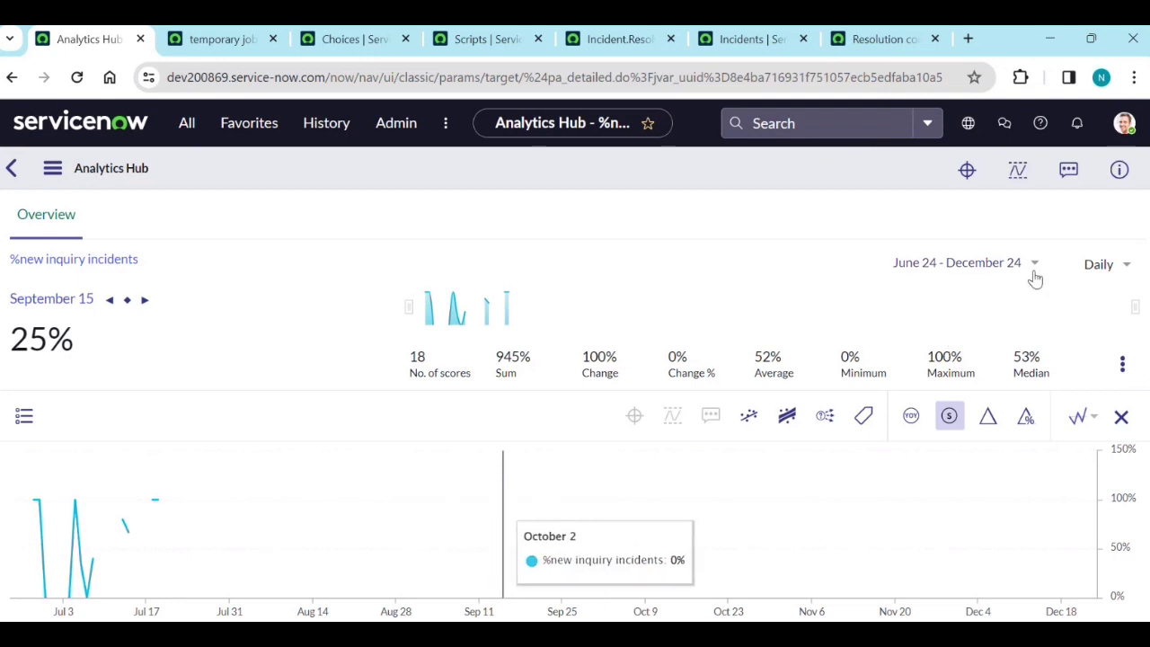
left_click(503, 577)
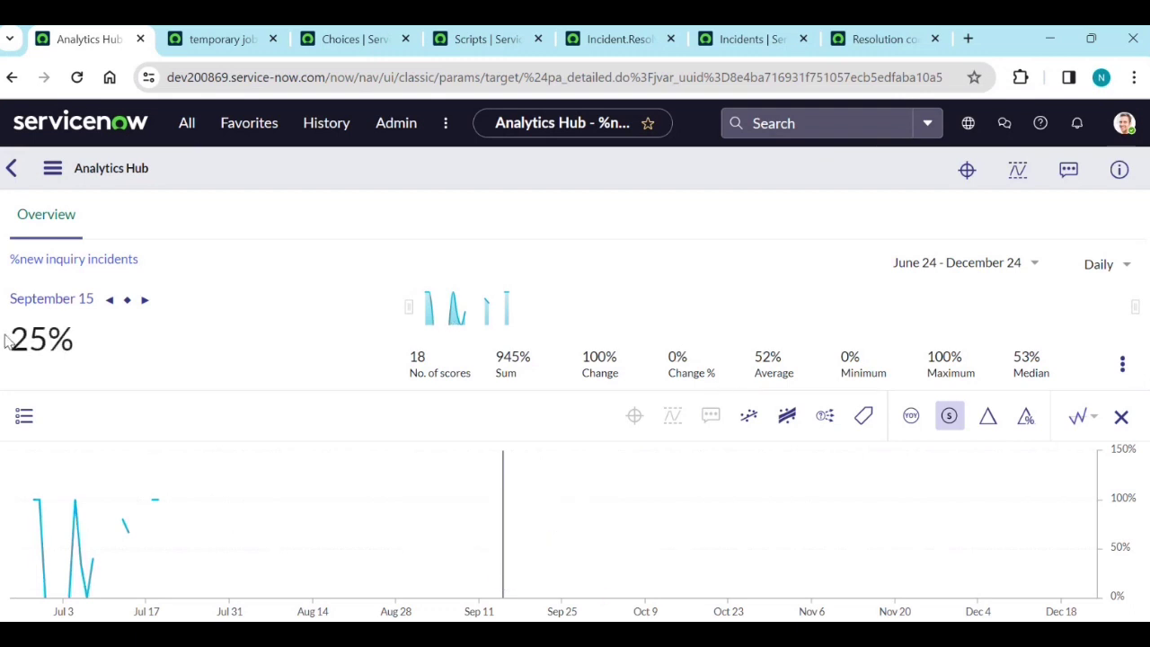
Step: Check the indicator's breakdowns and look through the available time series aggregations, keeping Daily
left_click(24, 416)
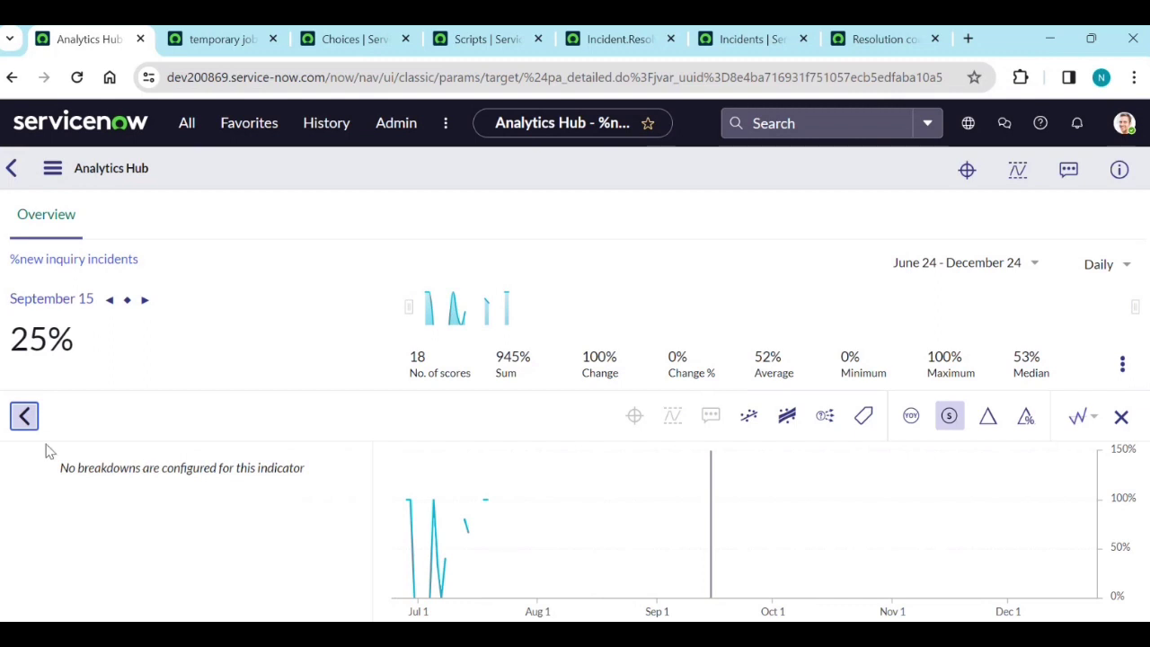
left_click(24, 417)
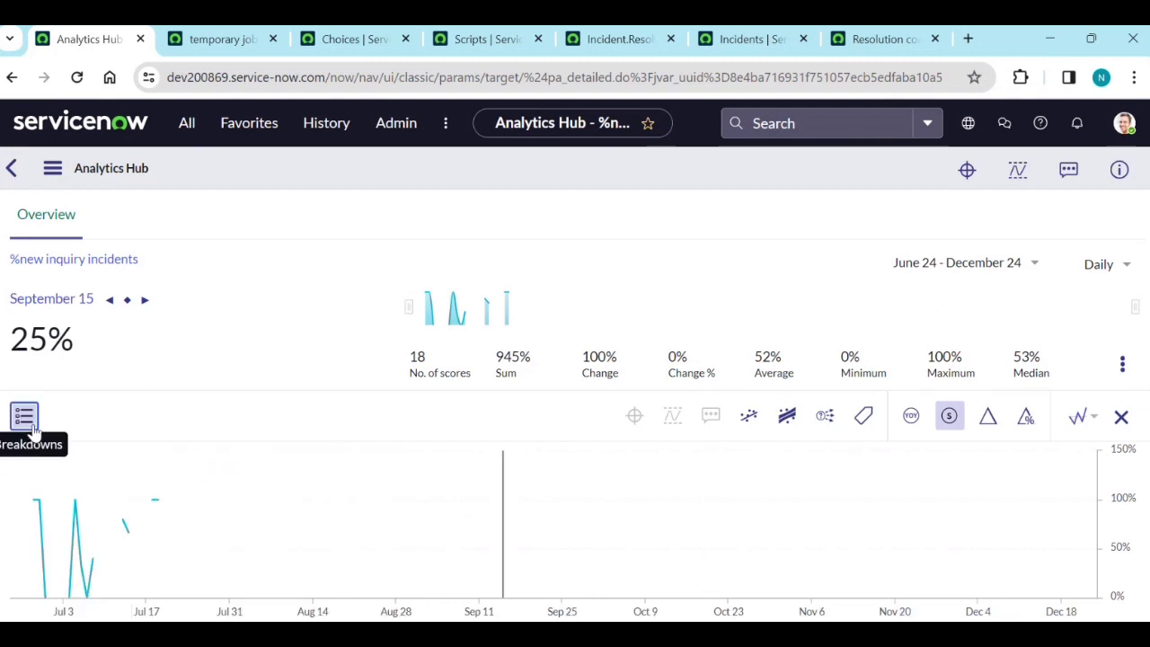
left_click(1106, 264)
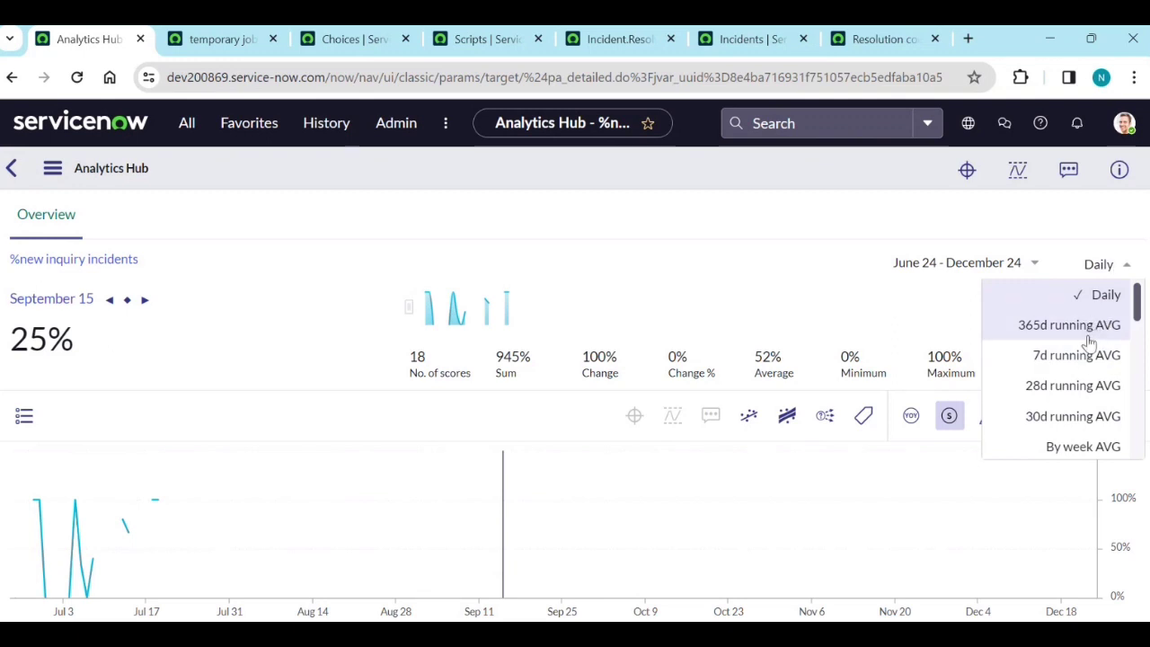
scroll(1106, 386, "down", 3)
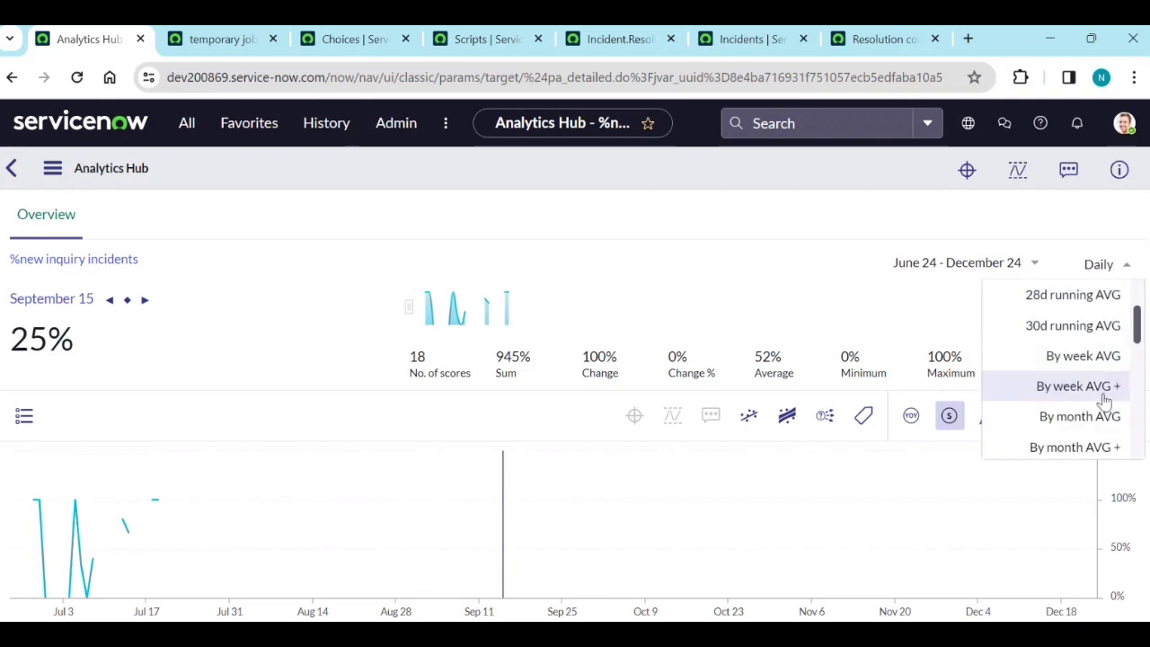
scroll(1092, 396, "down", 3)
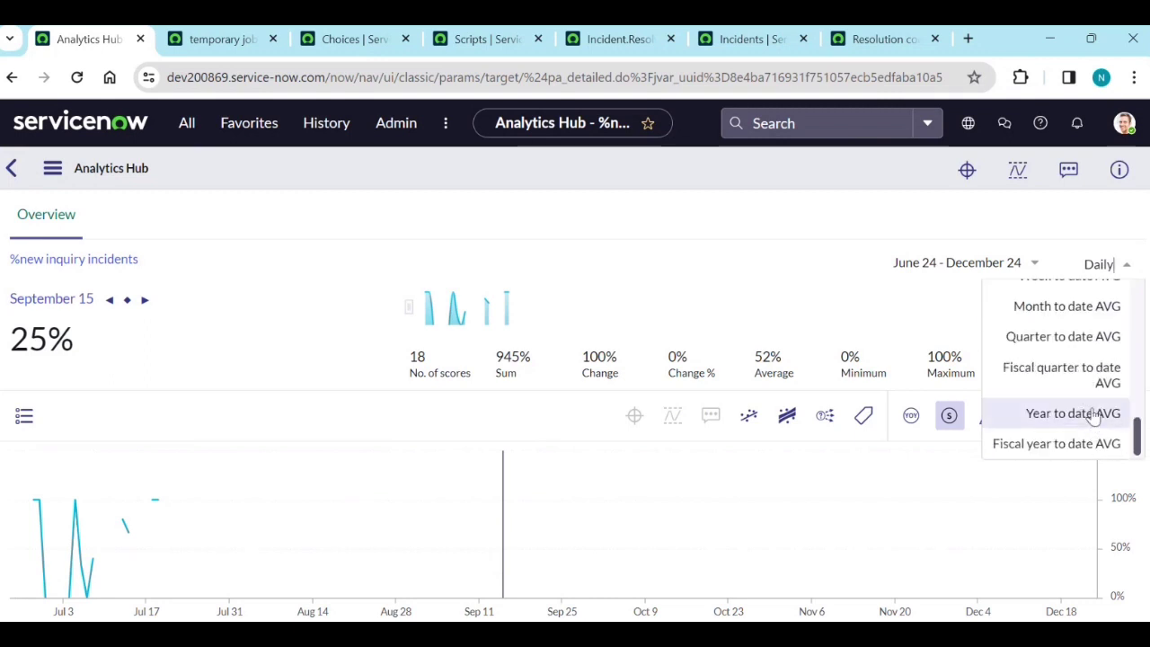
scroll(1095, 413, "up", 3)
scroll(1095, 413, "up", 5)
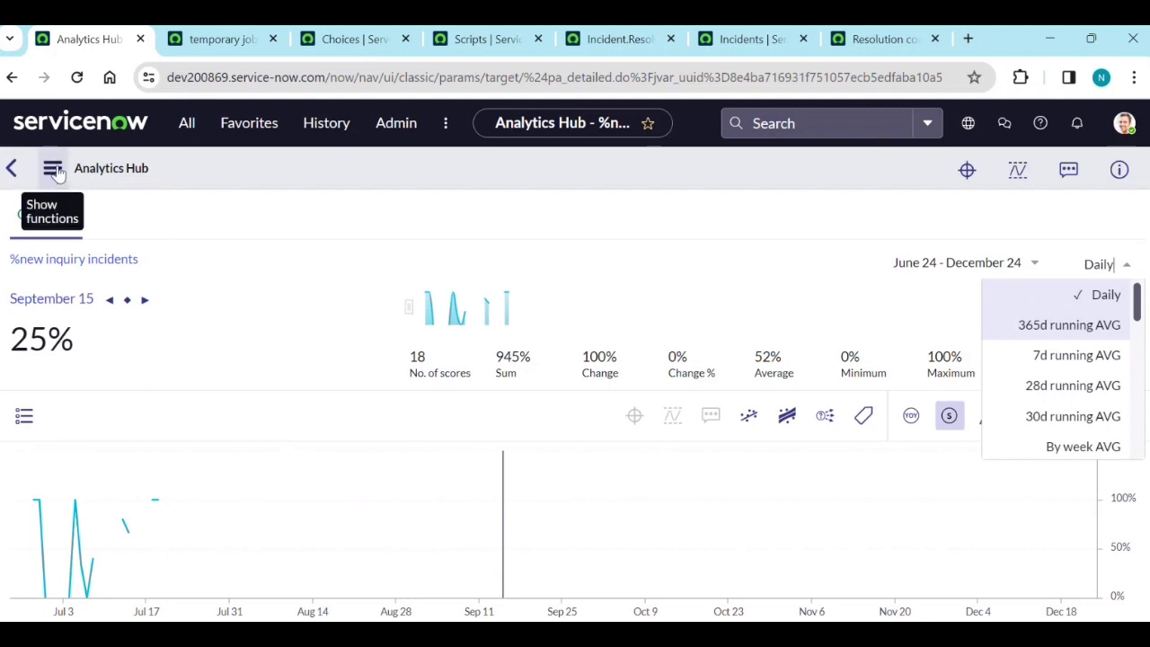
left_click(207, 175)
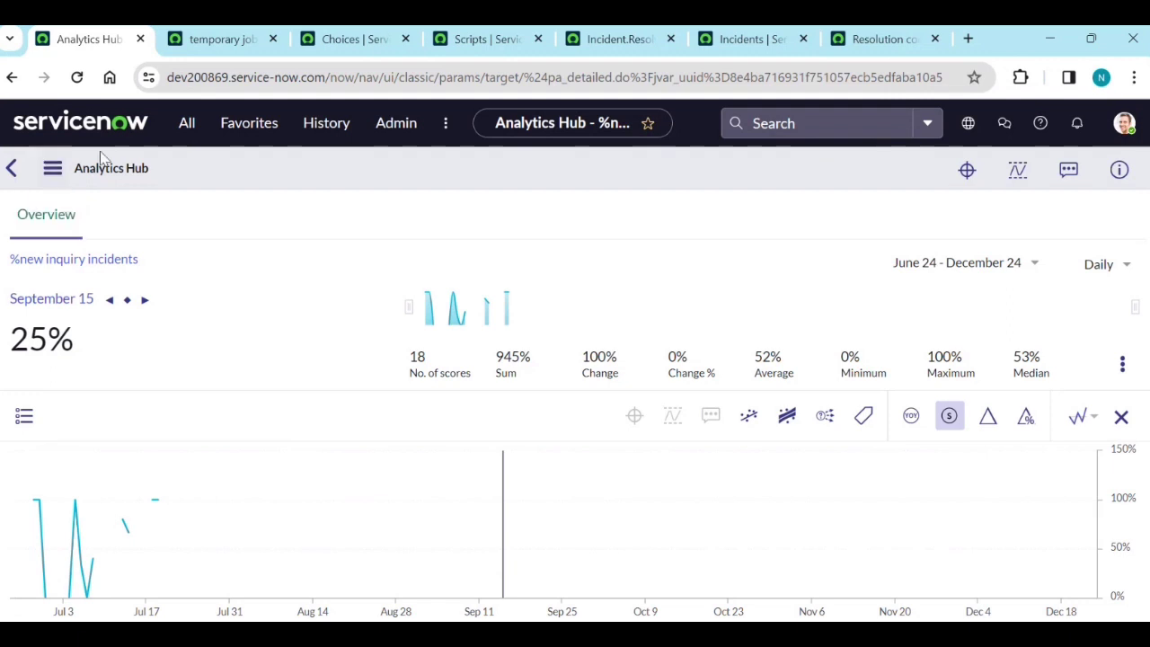
Step: Open the Incident Overview dashboard from the favorite Dashboards page and start adding a widget to it
left_click(266, 128)
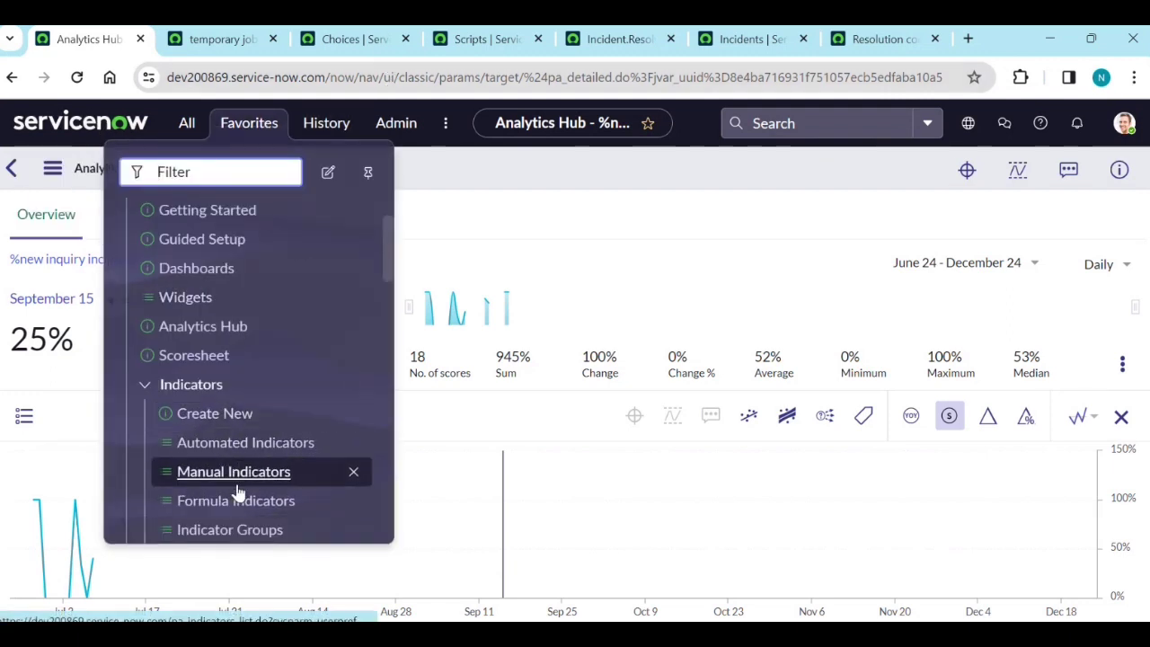
scroll(239, 489, "down", 2)
scroll(235, 333, "up", 2)
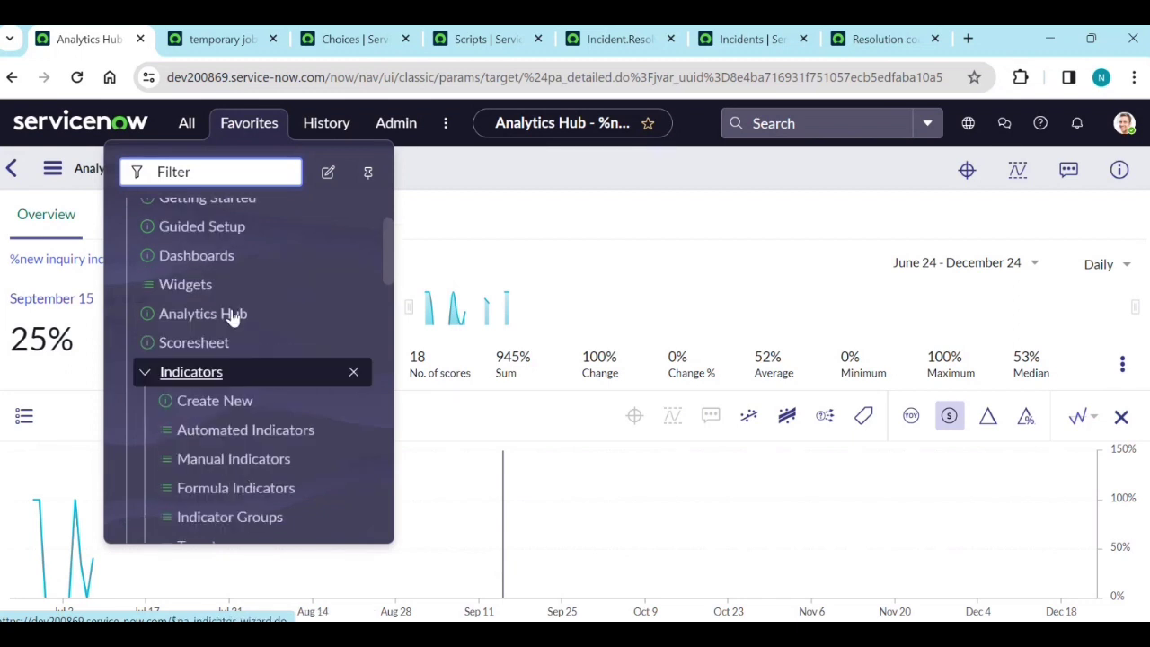
scroll(232, 317, "up", 2)
left_click(219, 360)
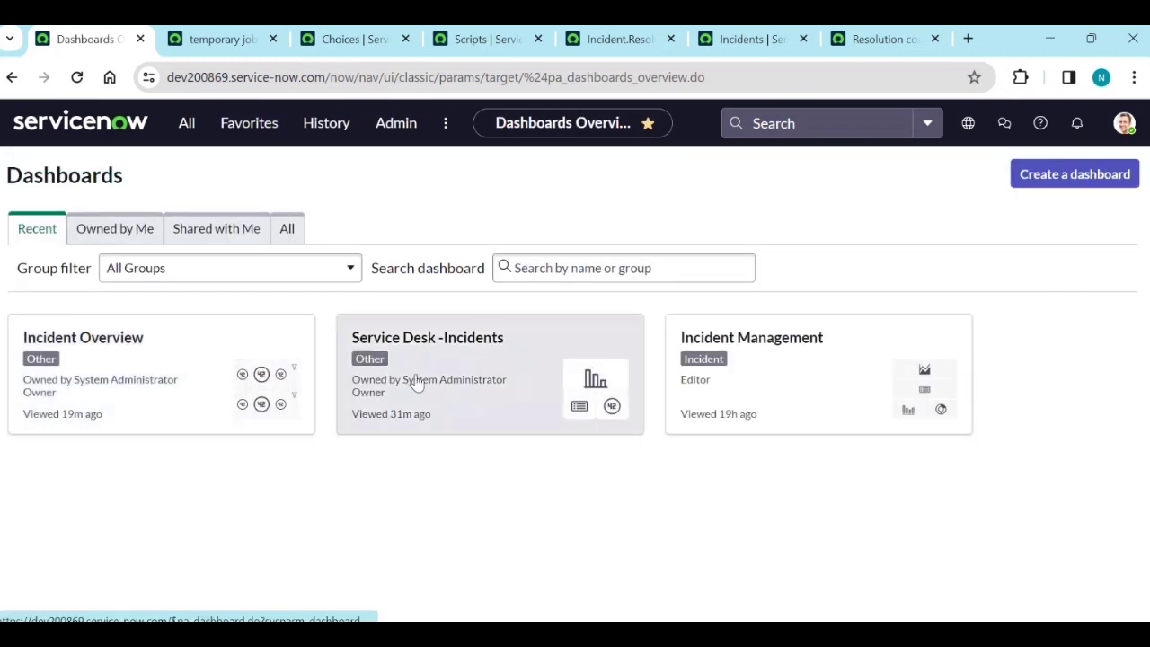
left_click(160, 385)
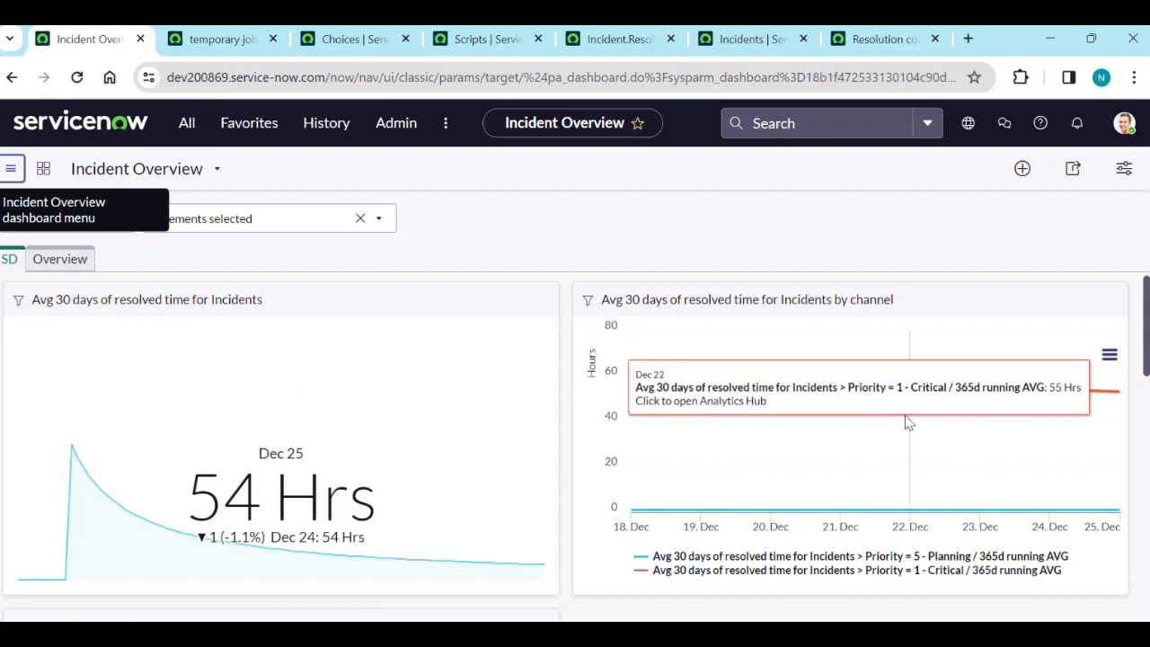
left_click(1021, 169)
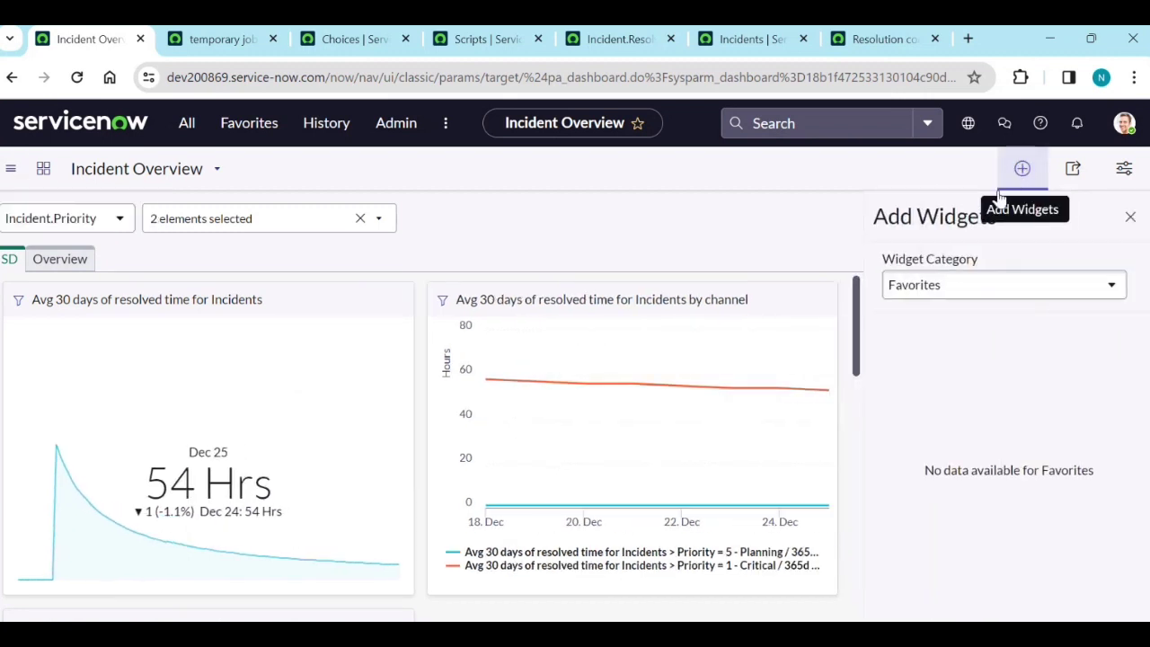
Step: Add a new Performance Analytics time series widget to the SD tab of the Incident Overview dashboard and locate its placeholder
left_click(963, 286)
left_click(964, 395)
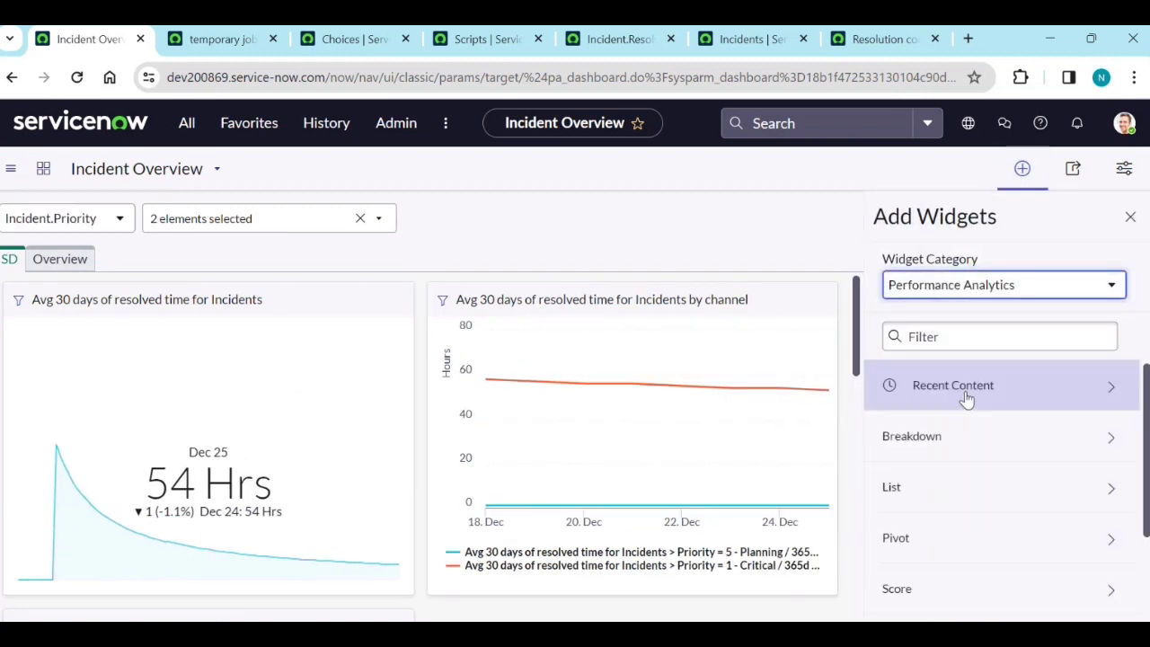
scroll(950, 498, "down", 2)
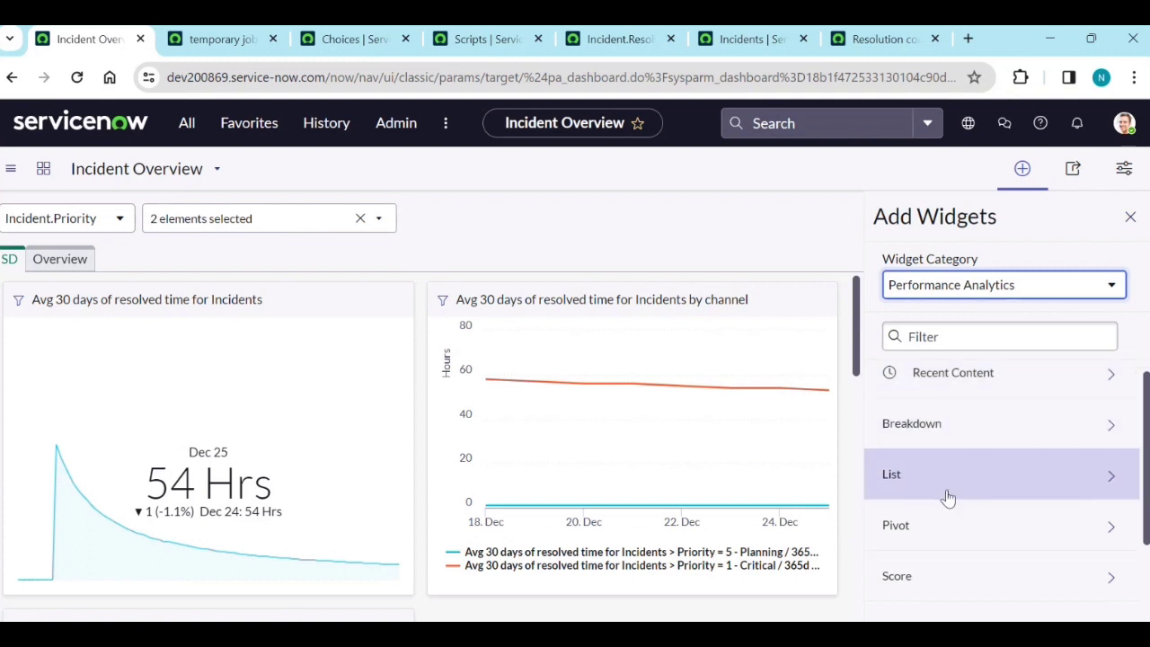
scroll(939, 530, "down", 1)
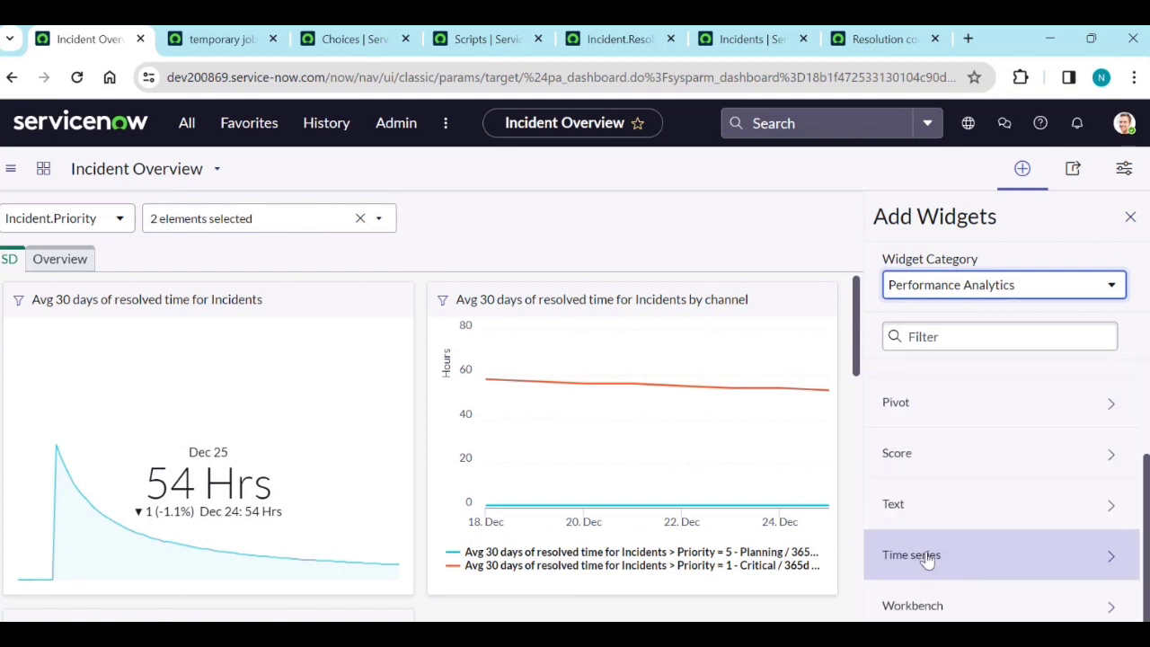
left_click(928, 558)
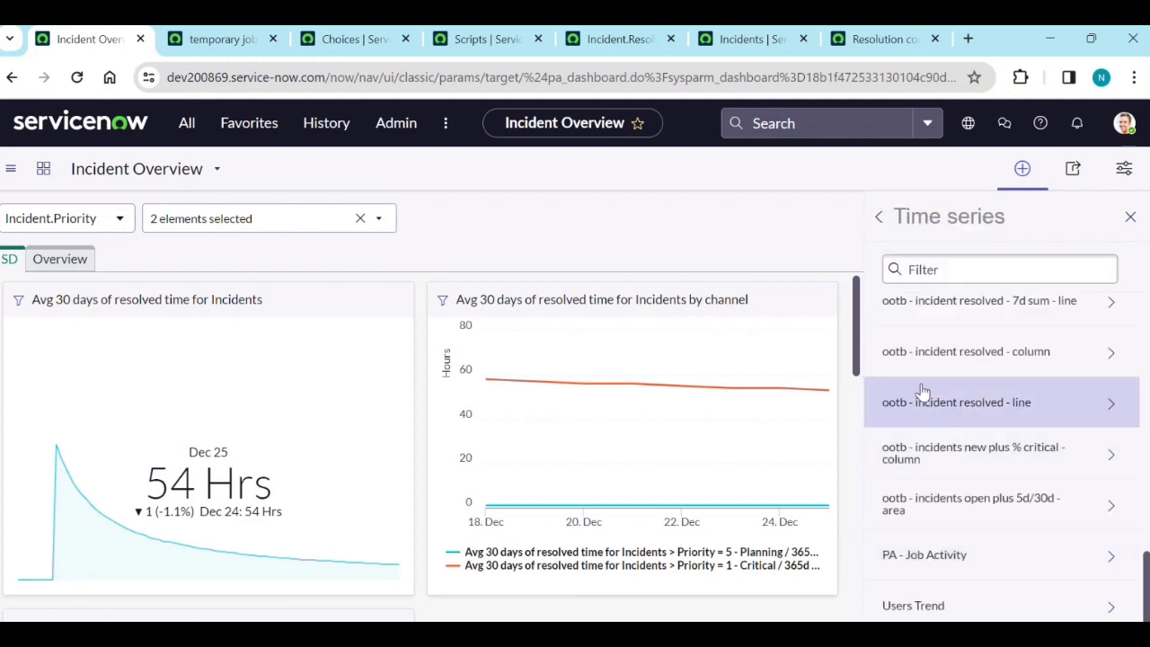
scroll(928, 414, "up", 10)
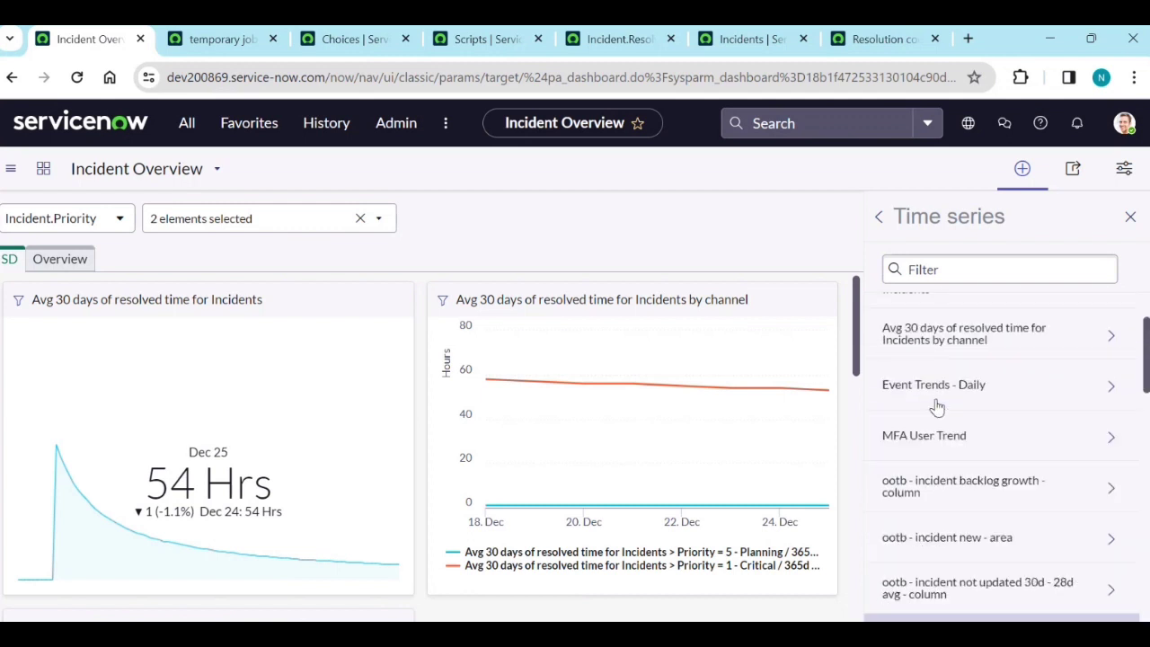
left_click(965, 325)
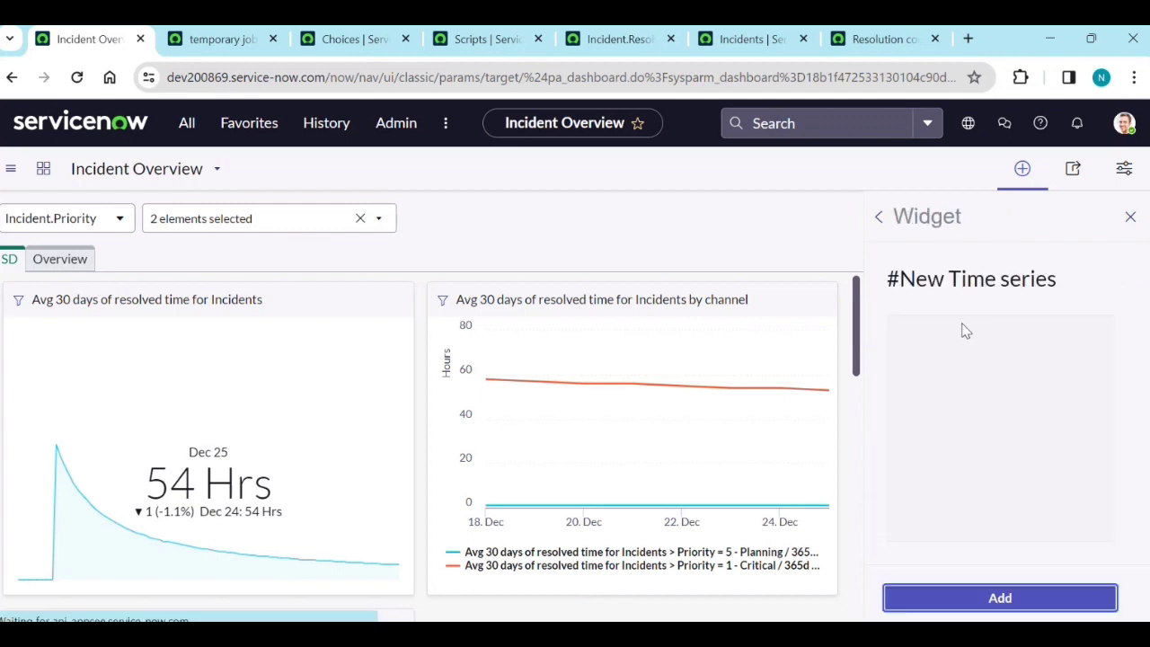
scroll(688, 471, "down", 4)
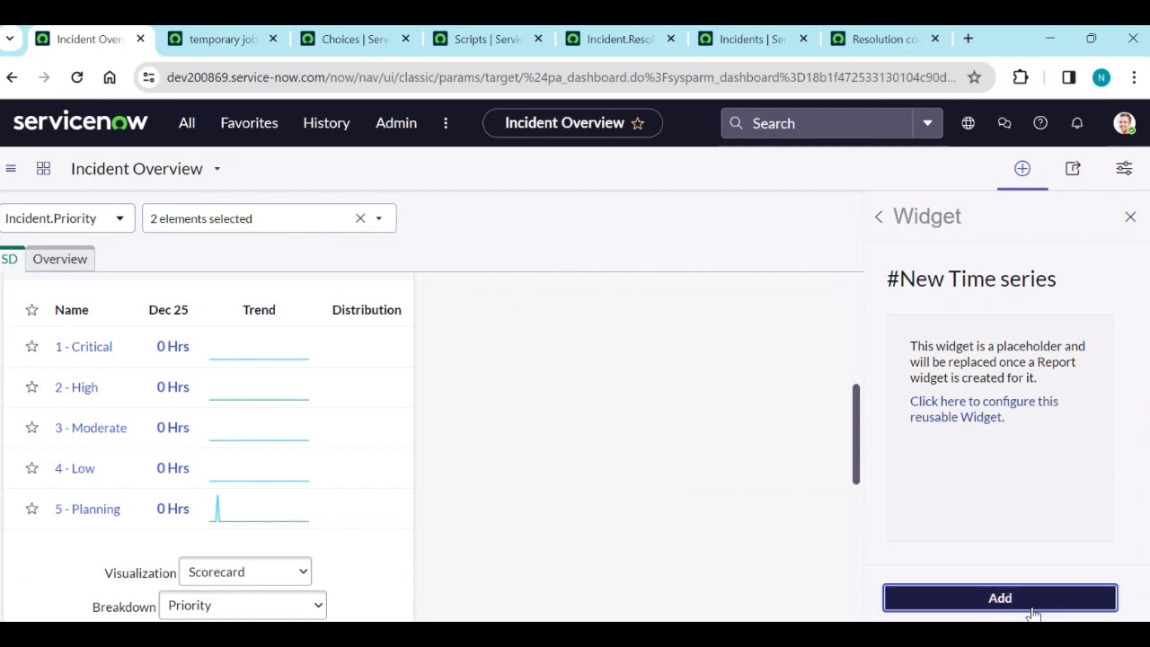
scroll(638, 509, "up", 3)
scroll(655, 482, "down", 3)
scroll(609, 485, "up", 5)
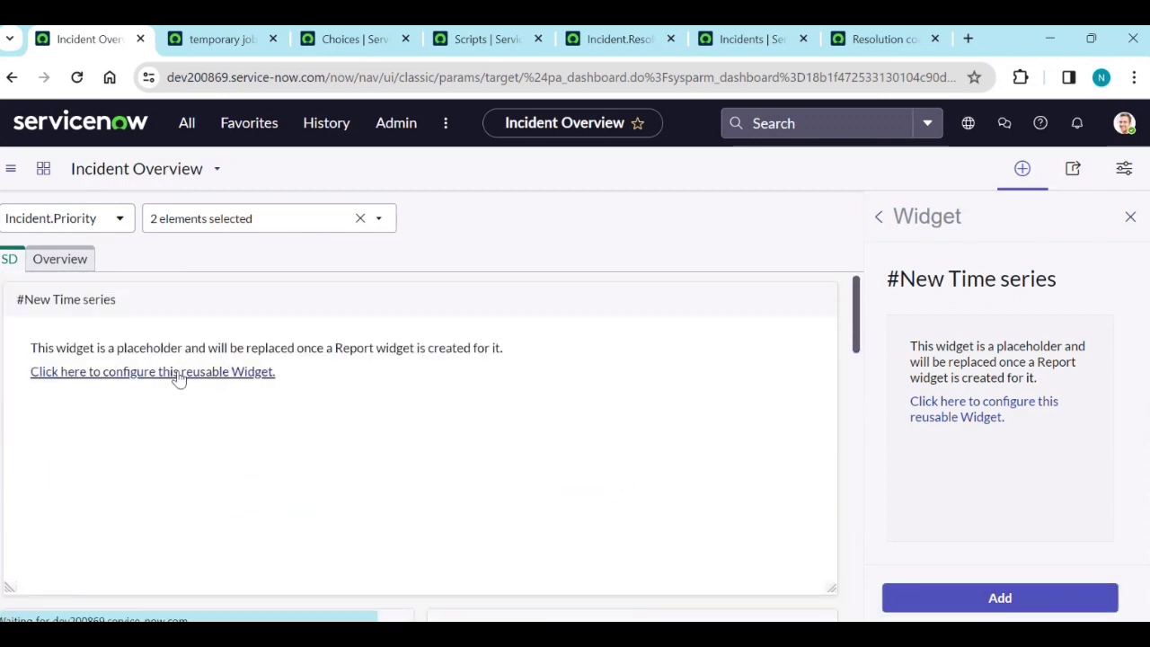
Step: Configure the placeholder widget with the name "% of inquiry new incidents" and the indicator "%new inquiry incidents", and submit it
left_click(177, 372)
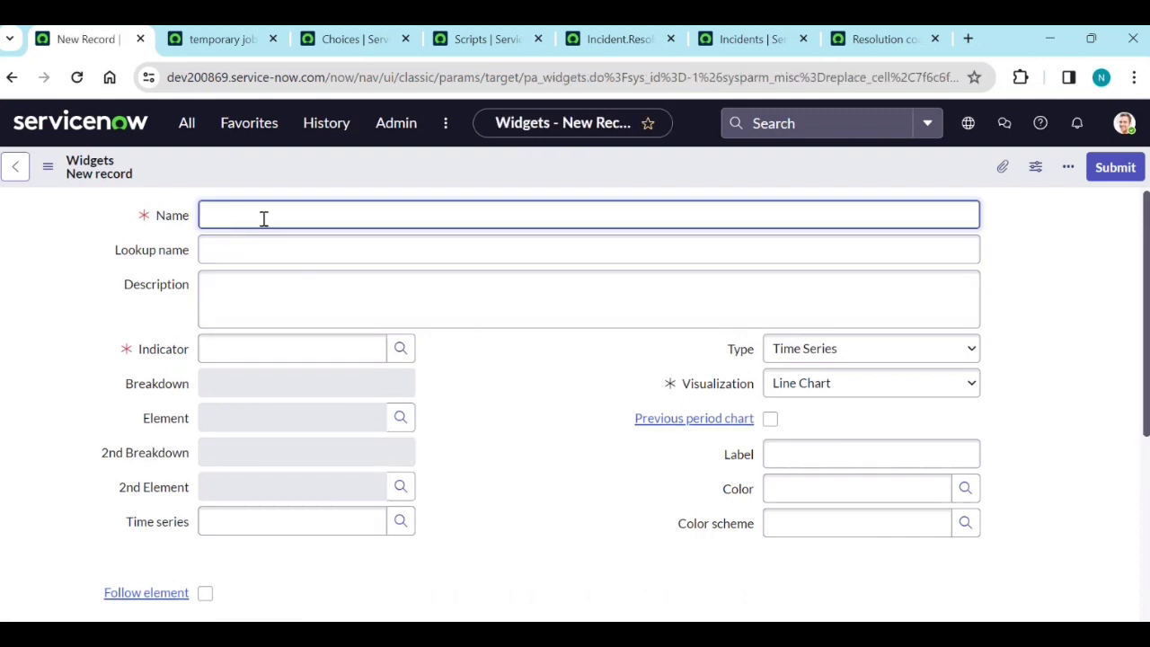
type("f inquiry new incidents")
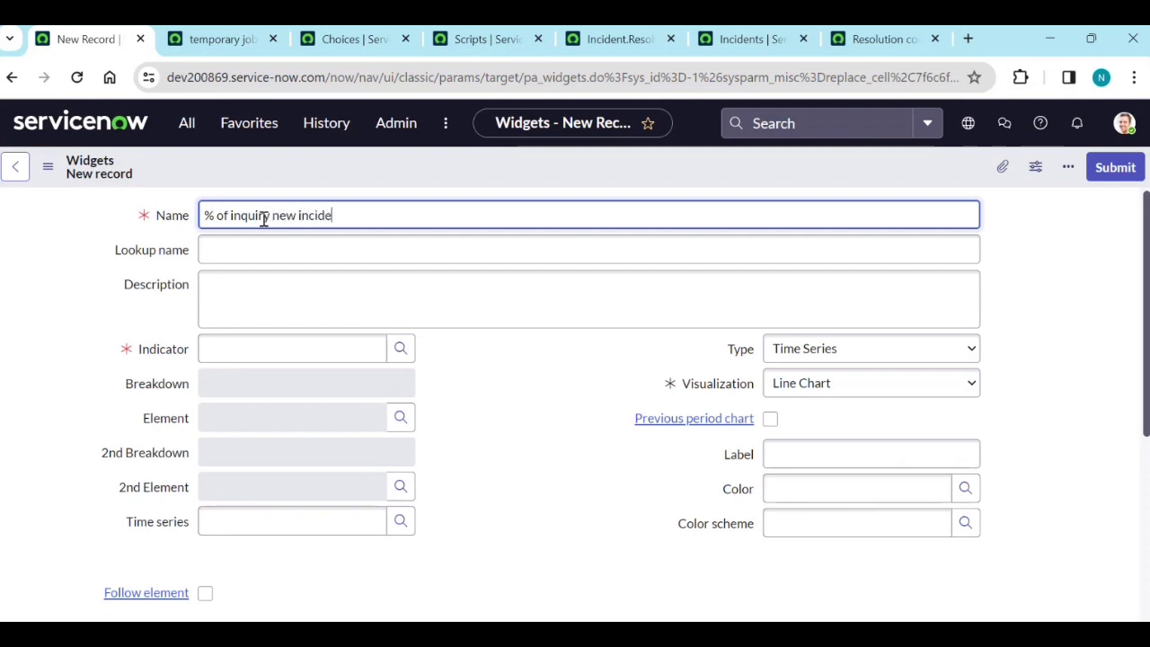
left_click(273, 352)
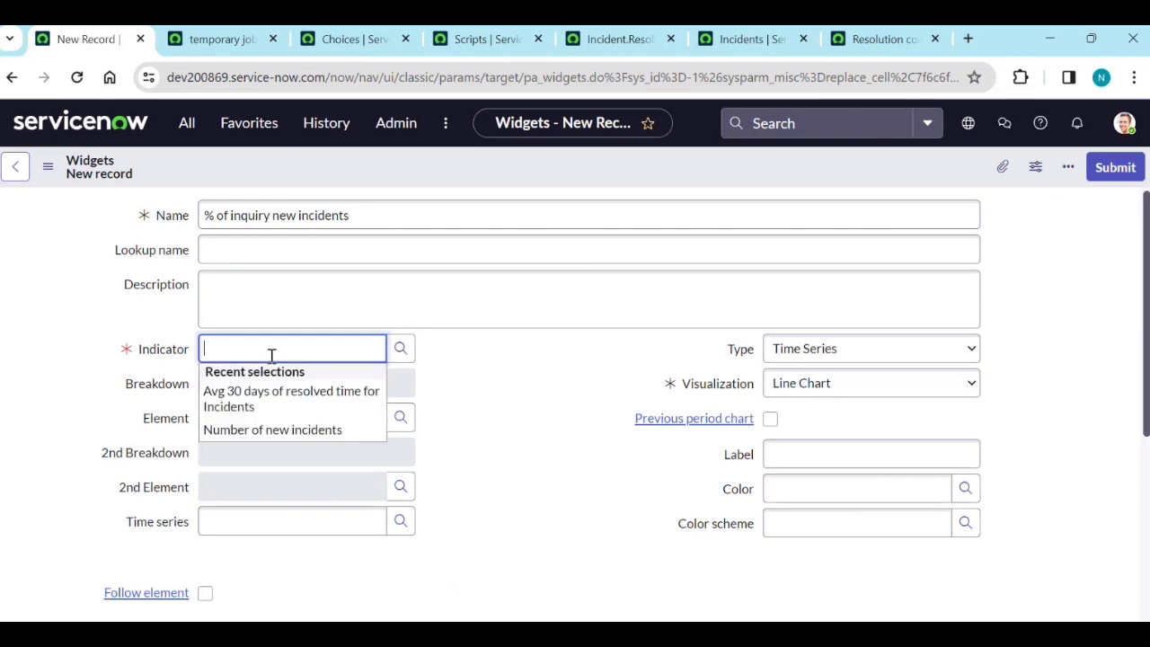
type("% of i")
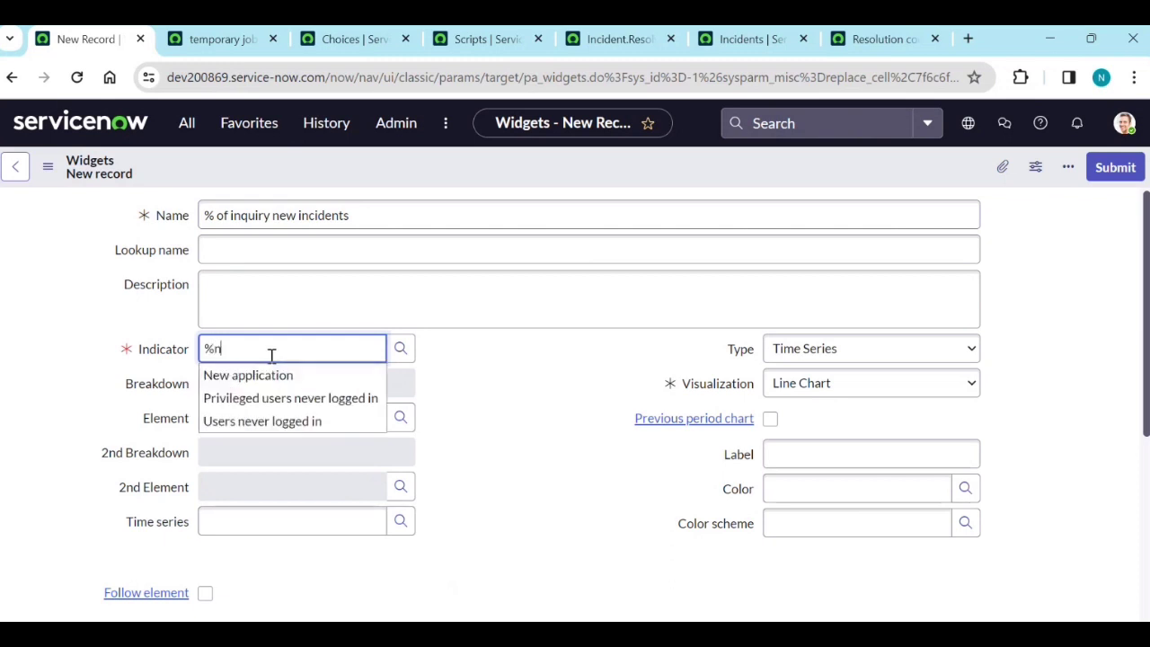
key("BackSpace")
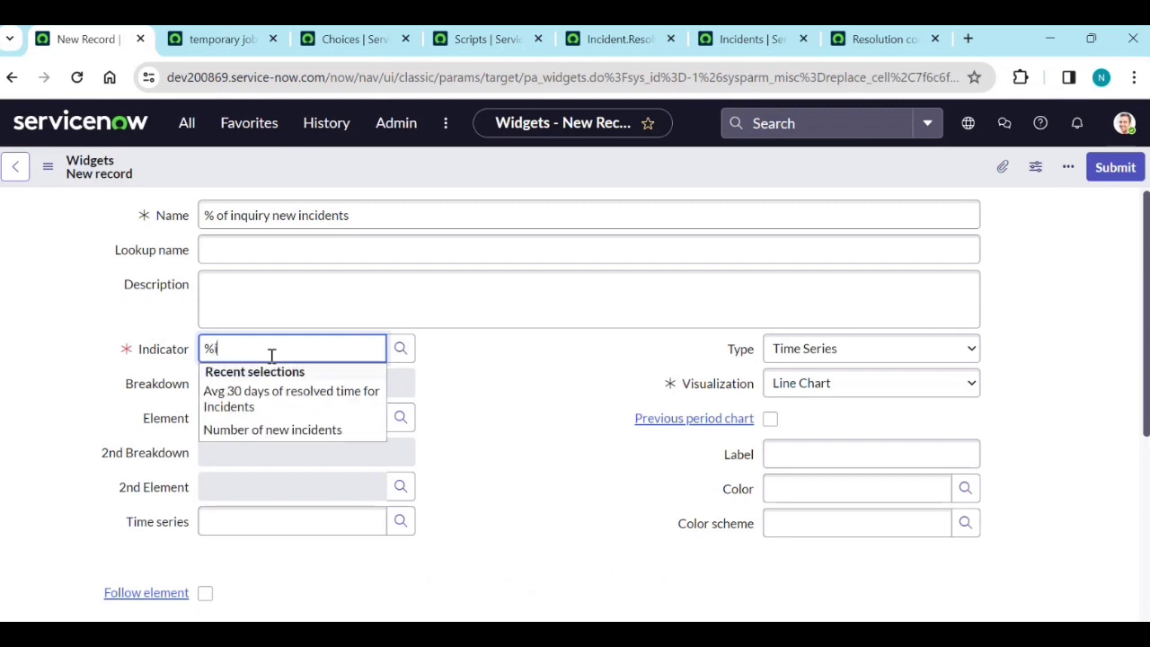
type("i")
key("BackSpace")
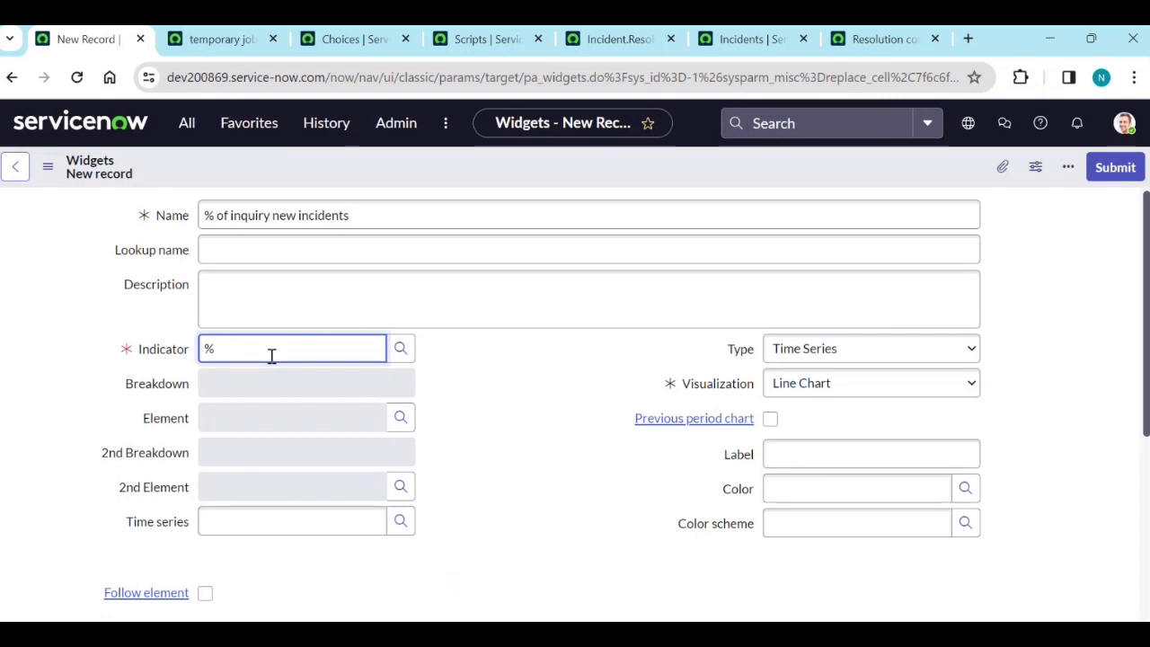
left_click(401, 350)
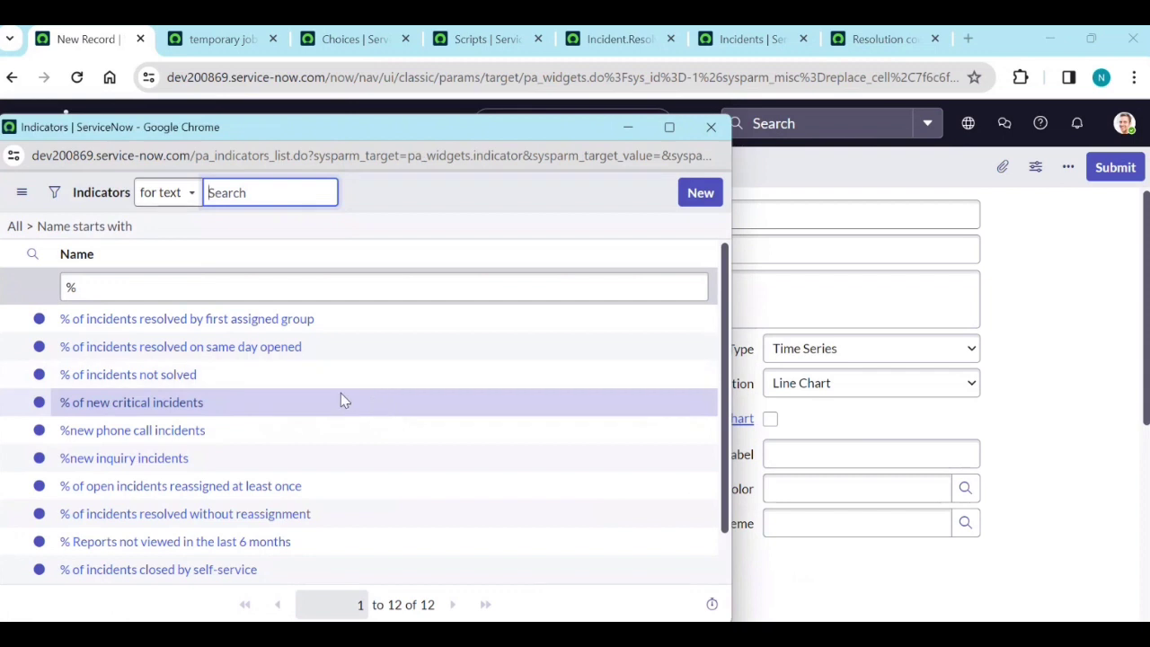
left_click(140, 458)
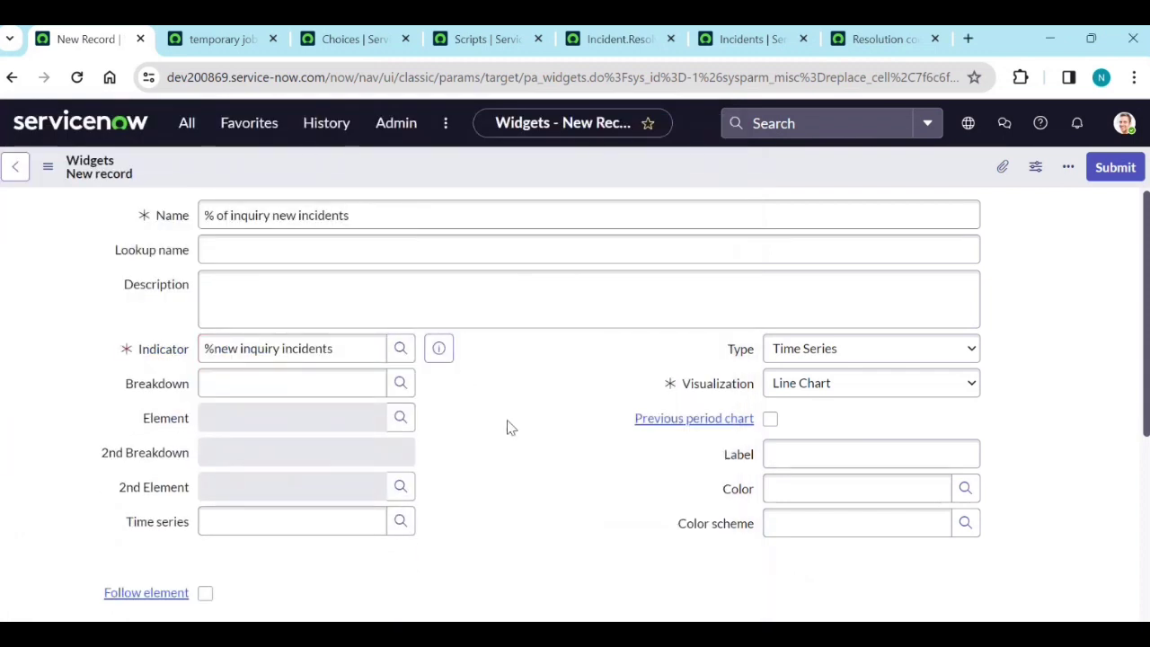
left_click(1113, 177)
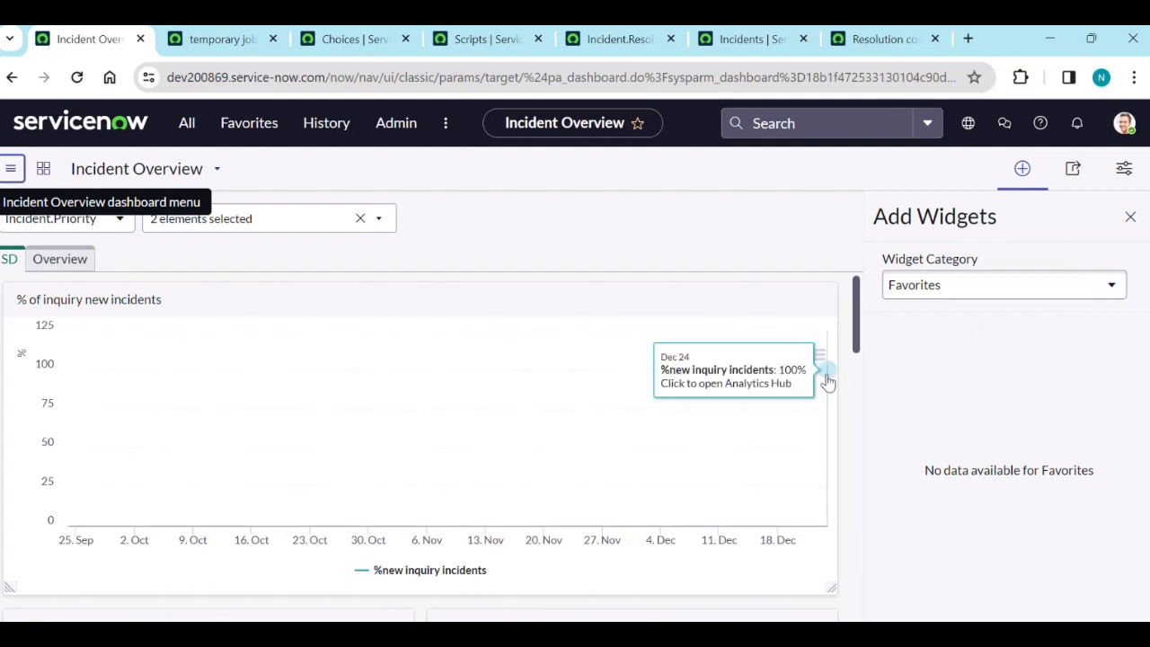
Step: Change the visualization of the "% of inquiry new incidents" widget to Area Chart and save the update
mouse_move(825, 376)
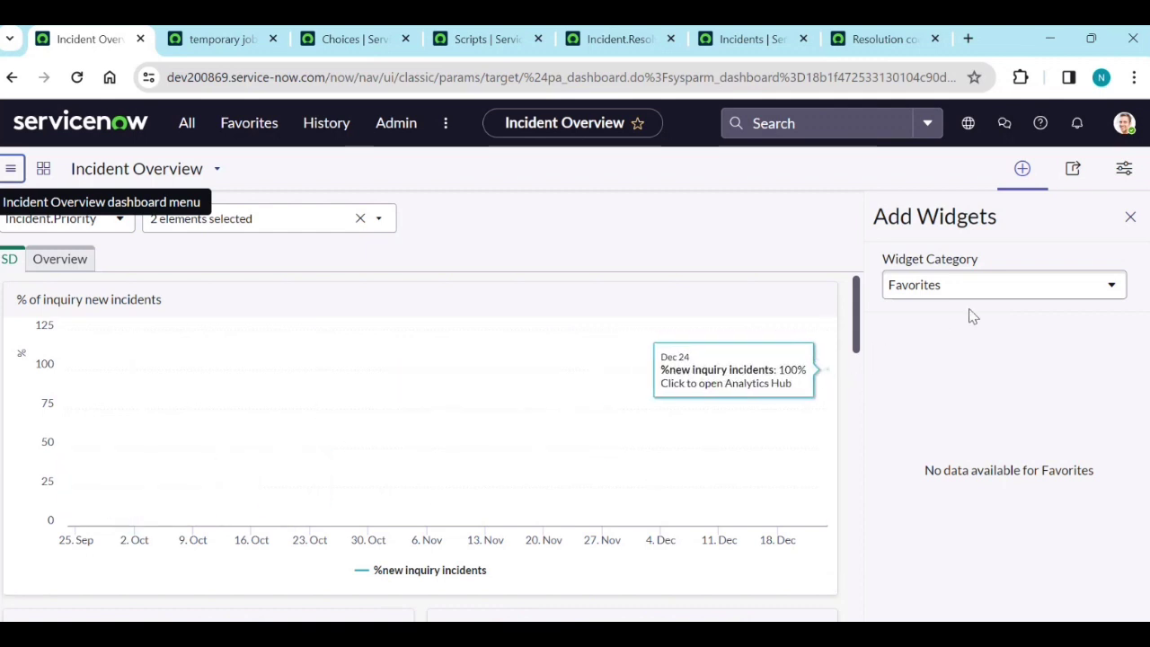
left_click(745, 302)
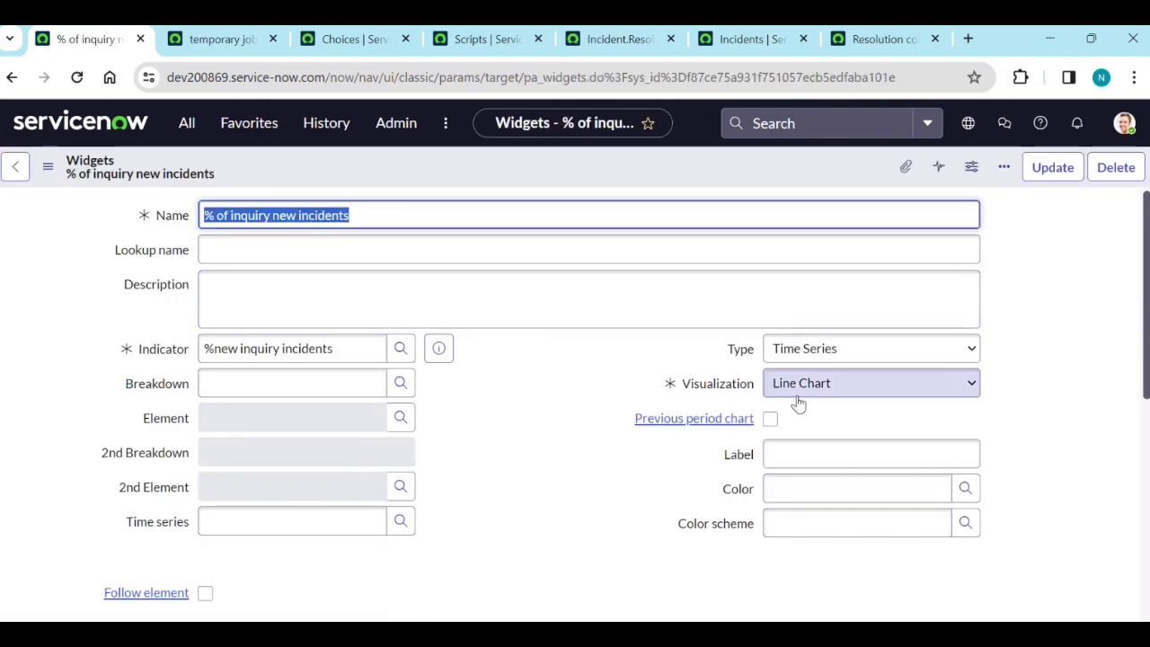
left_click(796, 394)
left_click(798, 438)
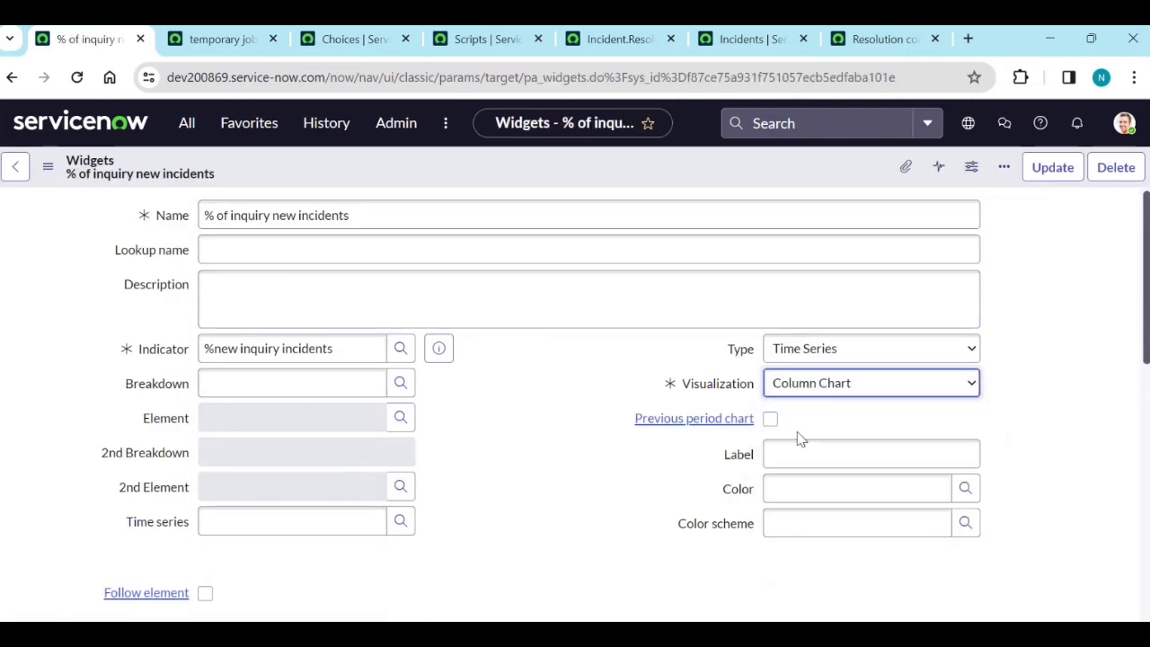
left_click(819, 395)
left_click(831, 469)
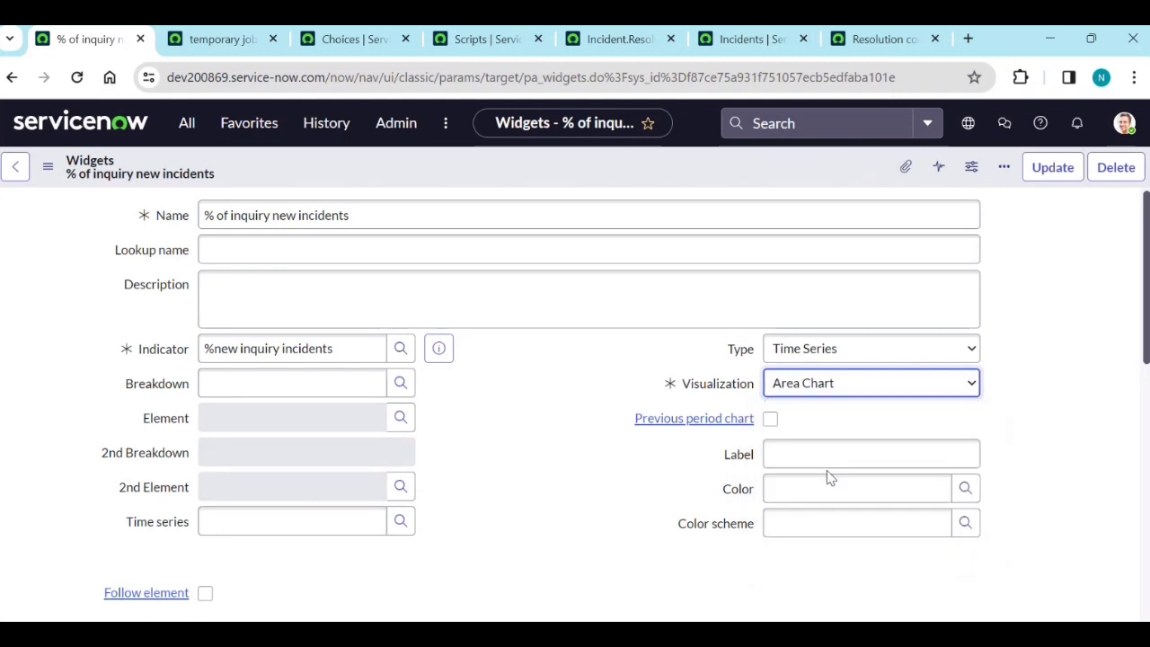
left_click(1043, 178)
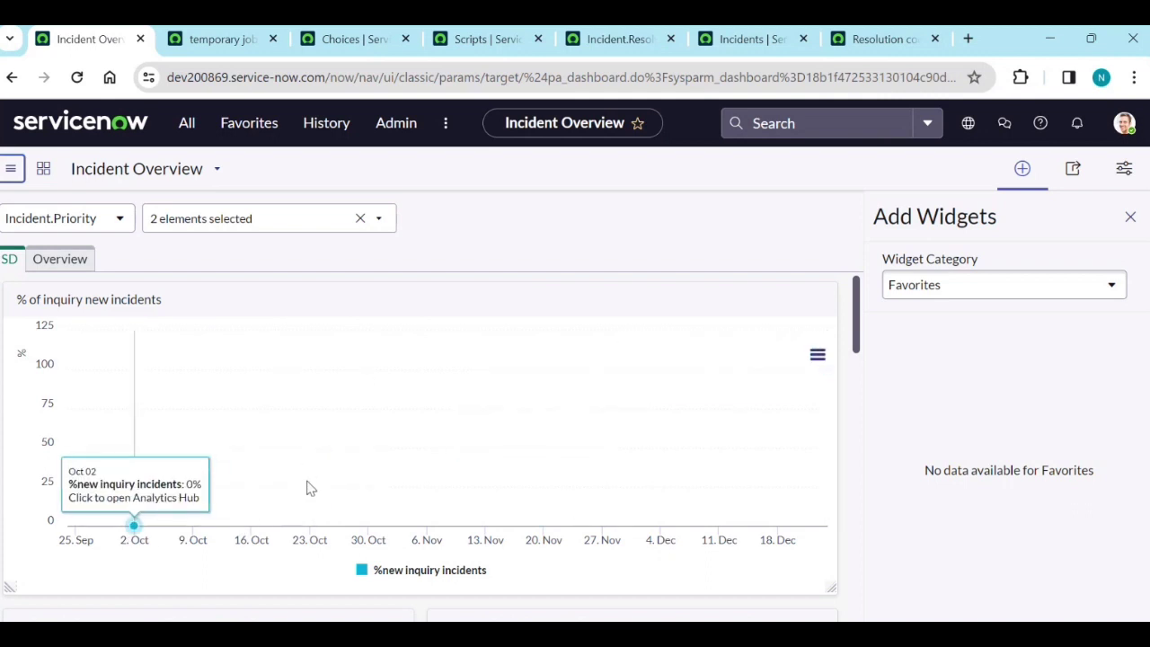
Step: Set the time series of the "% of inquiry new incidents" widget to 365d running AVG and save the update
left_click(745, 300)
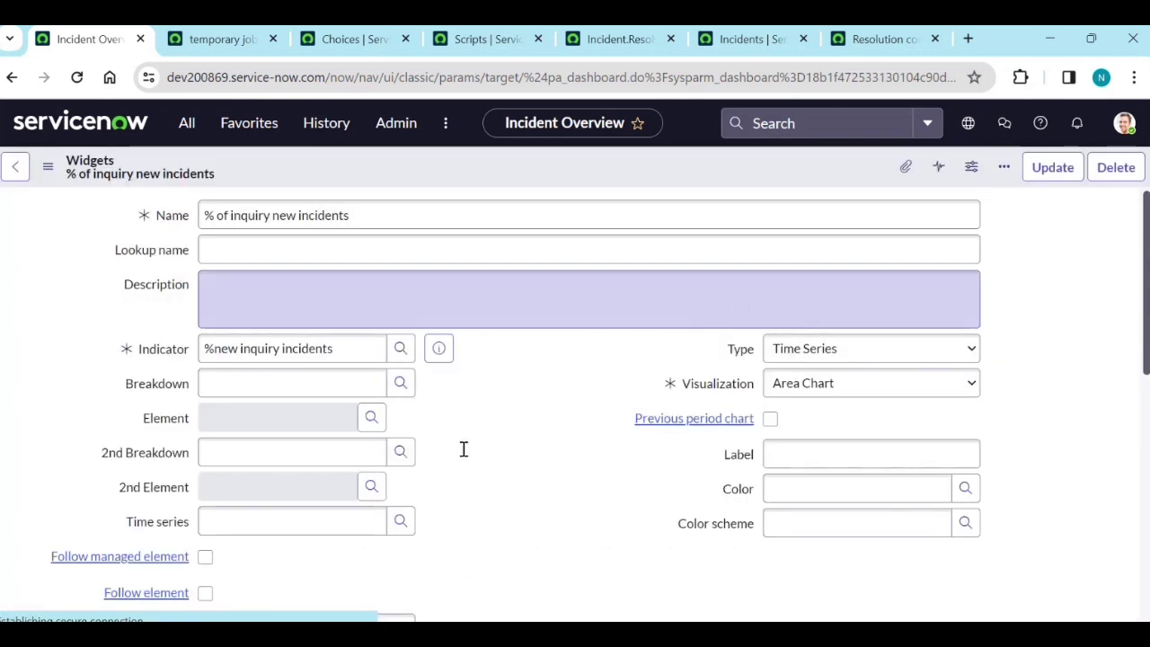
left_click(309, 530)
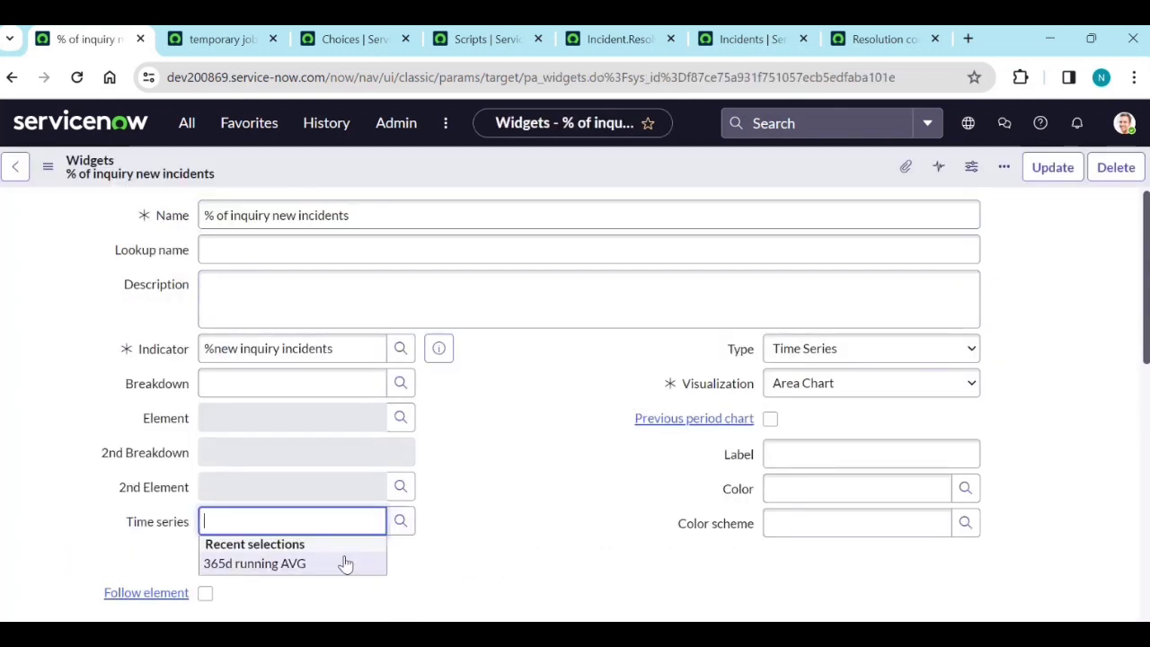
left_click(339, 560)
left_click(1035, 170)
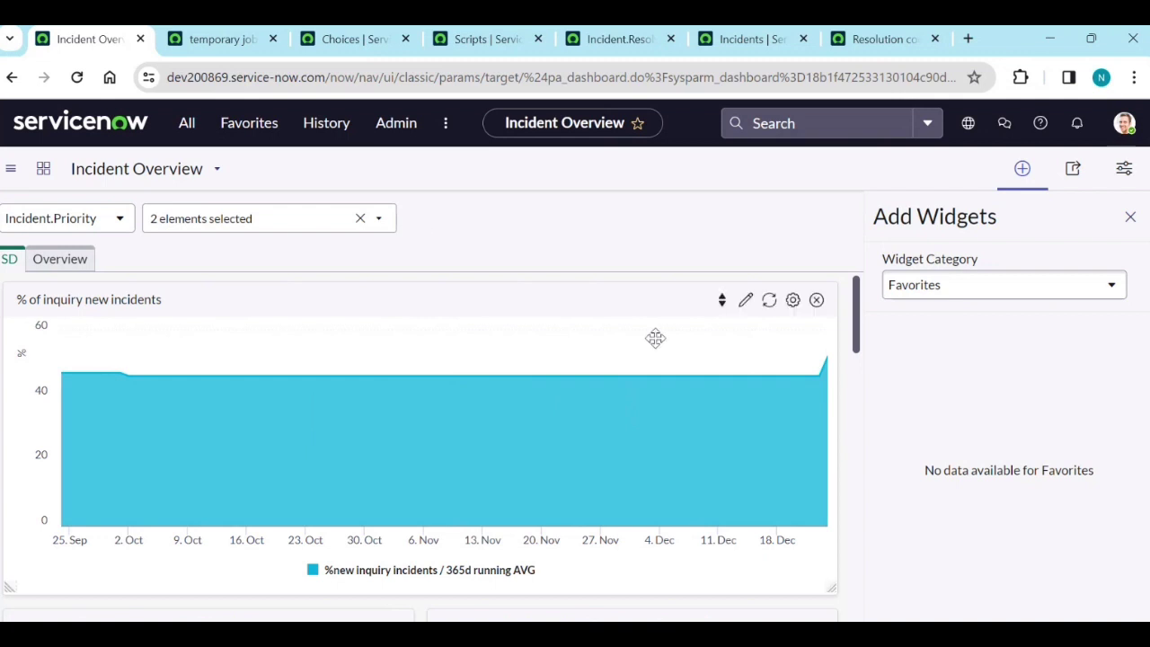
Step: Switch to Notepad, replace the formula indicator notes with the manual indicator "% of new Incidents from Phone call" and its calculation, and review them
key("alt+Tab")
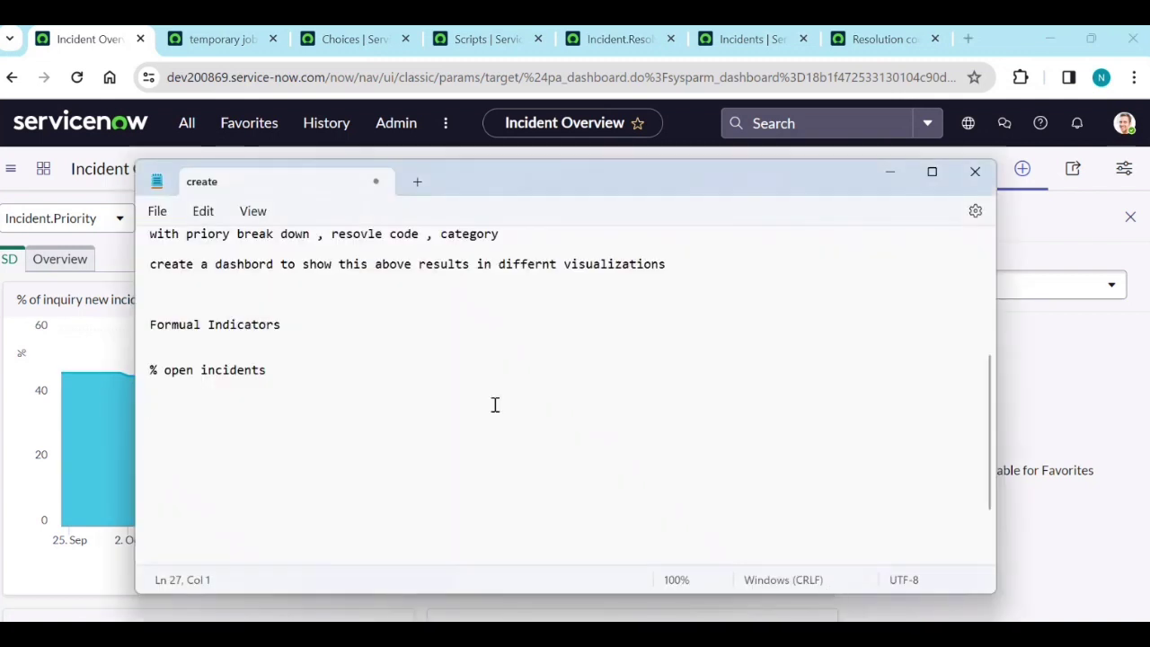
left_click_drag(297, 369, 142, 329)
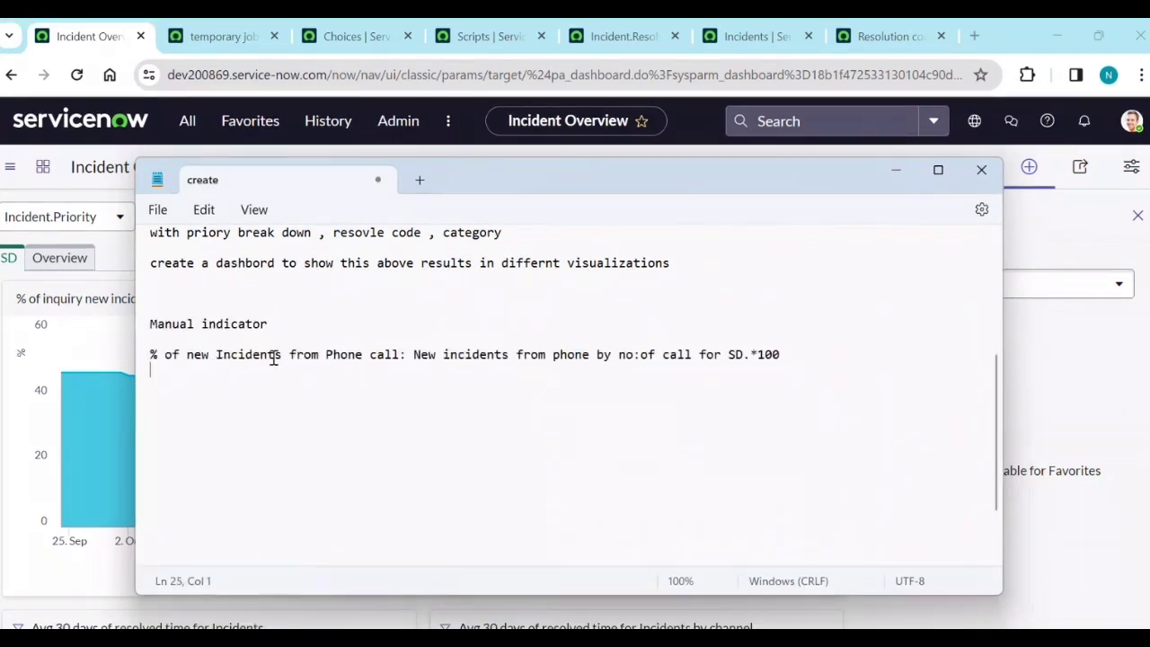
left_click_drag(399, 355, 334, 354)
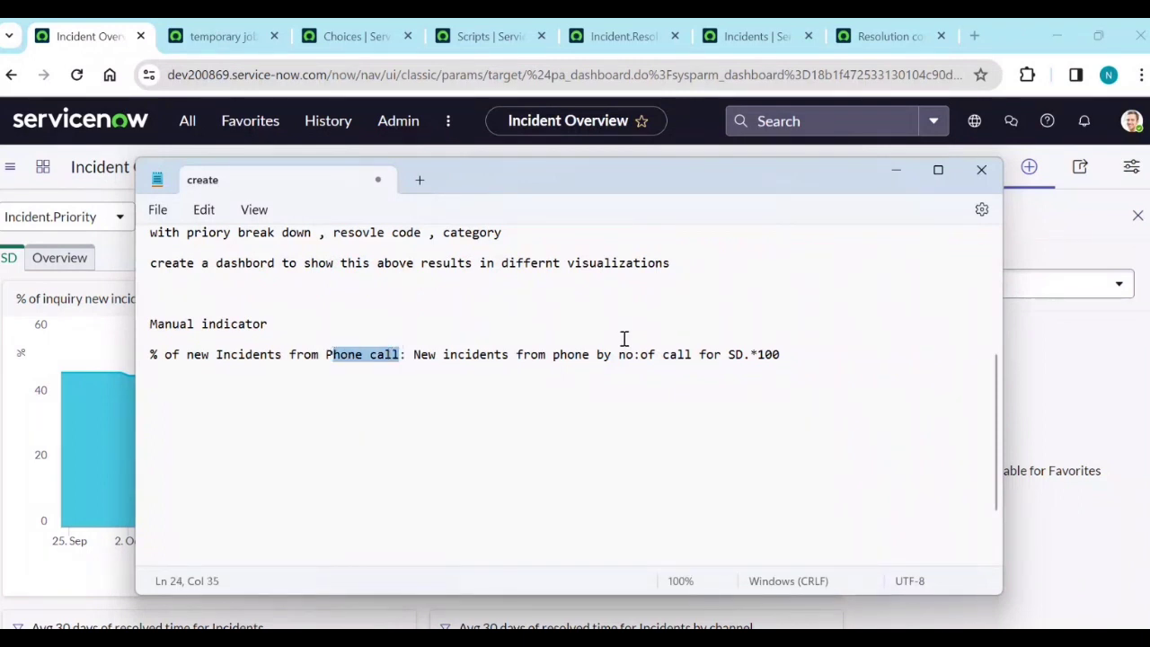
left_click(274, 396)
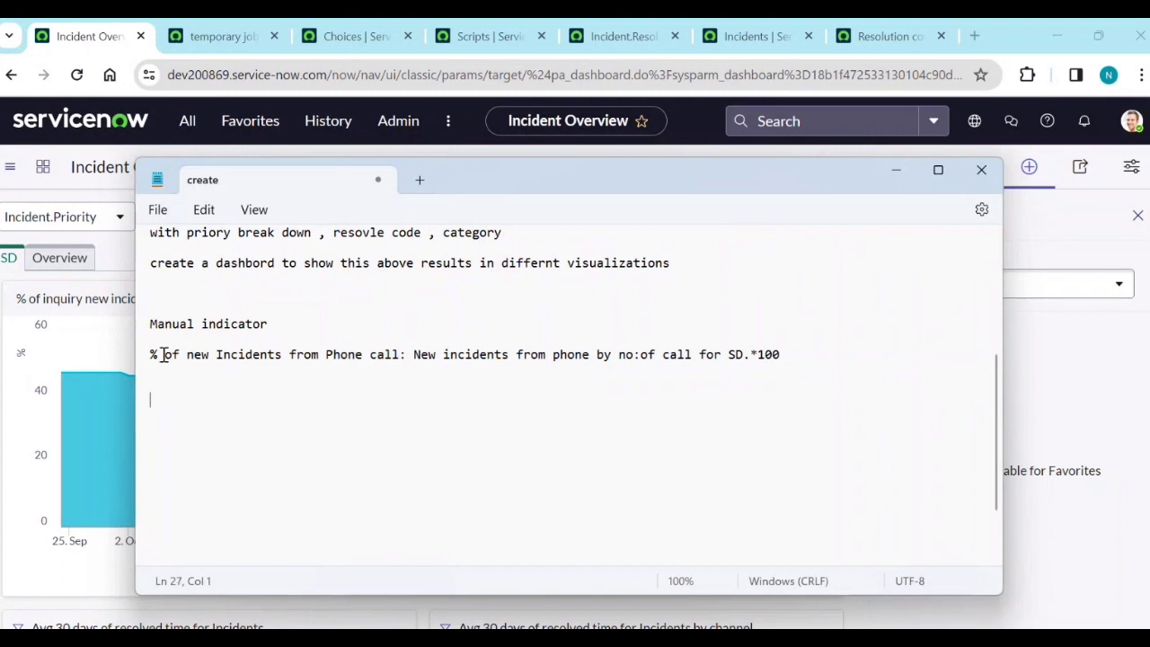
left_click_drag(154, 355, 395, 361)
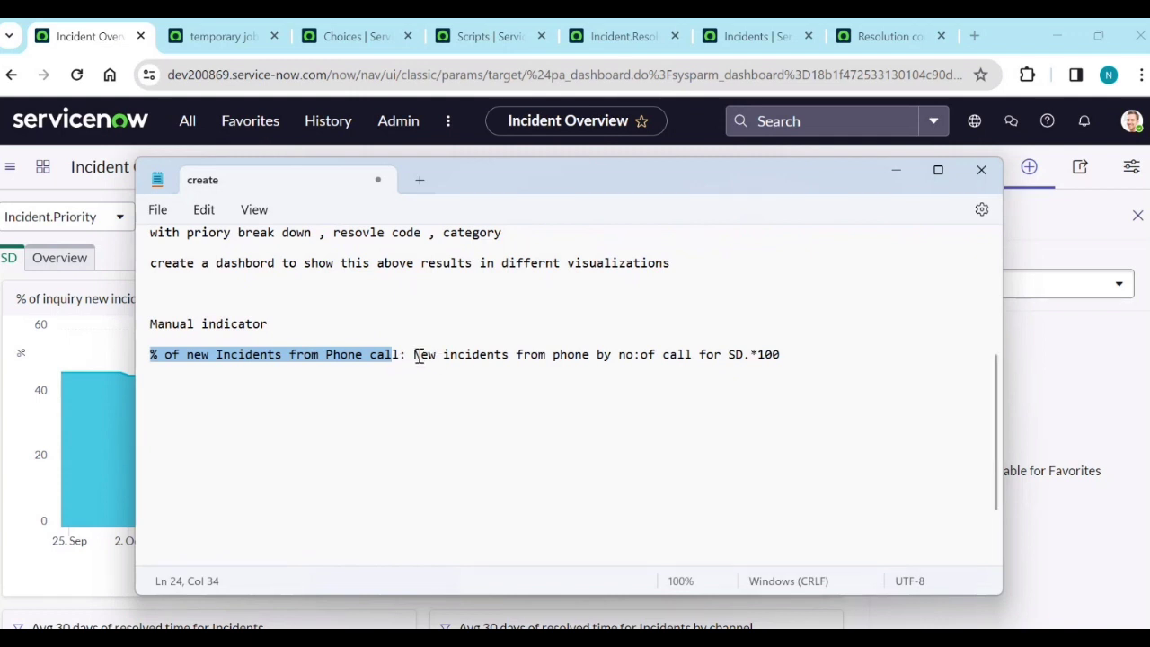
left_click_drag(415, 356, 580, 353)
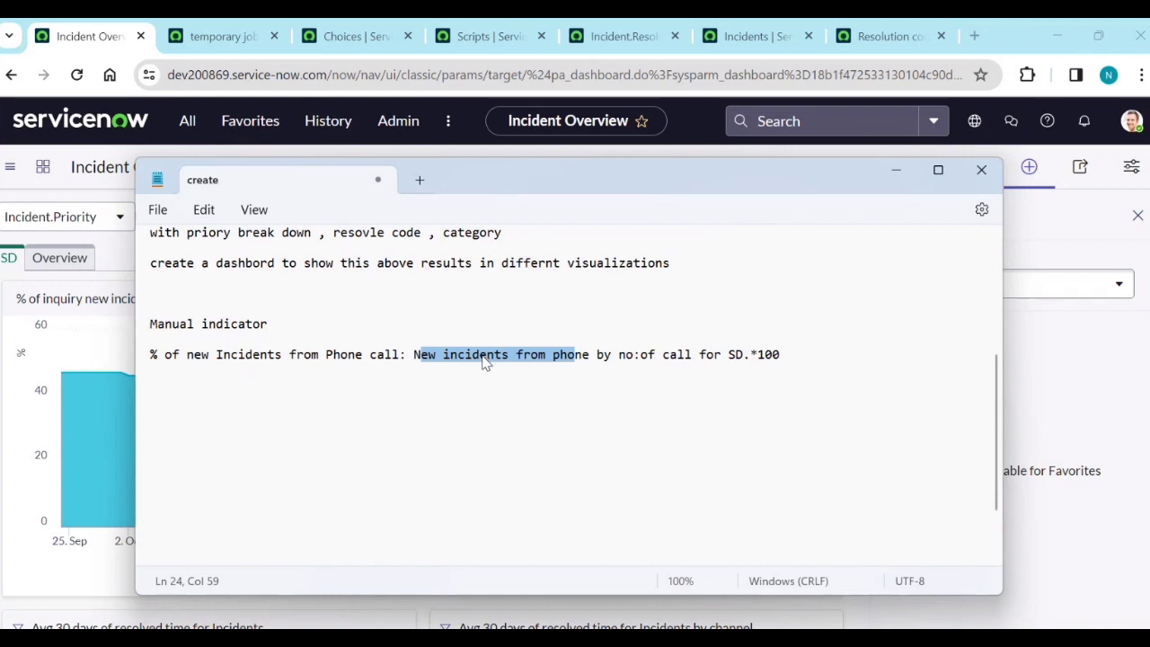
left_click(495, 390)
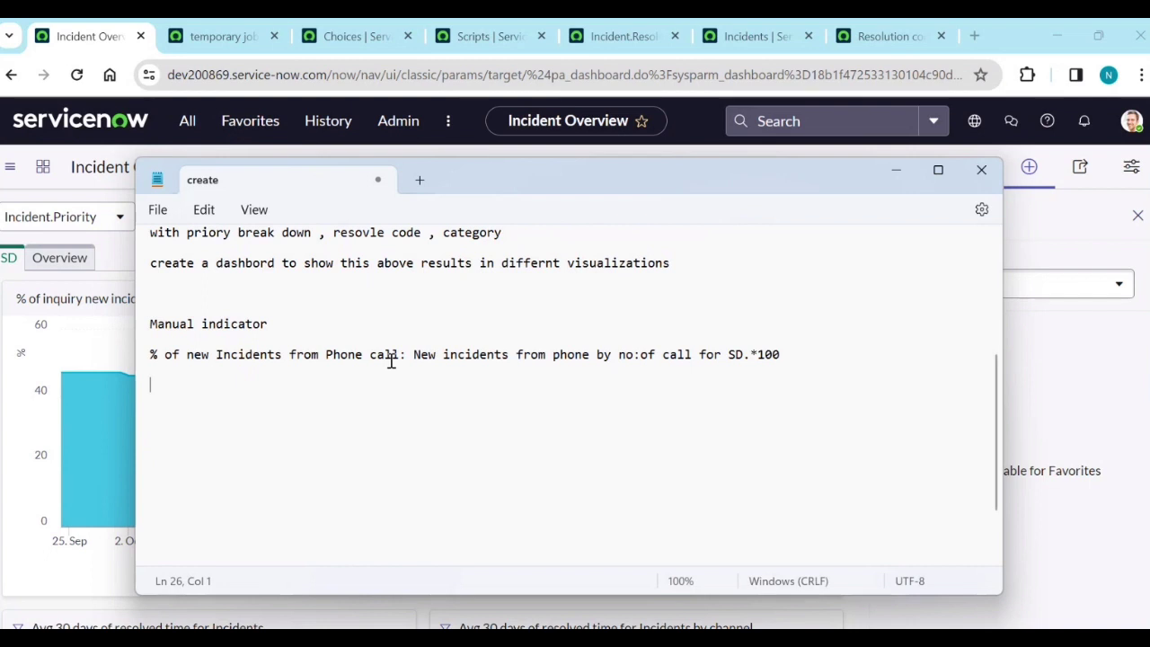
left_click_drag(279, 328, 153, 327)
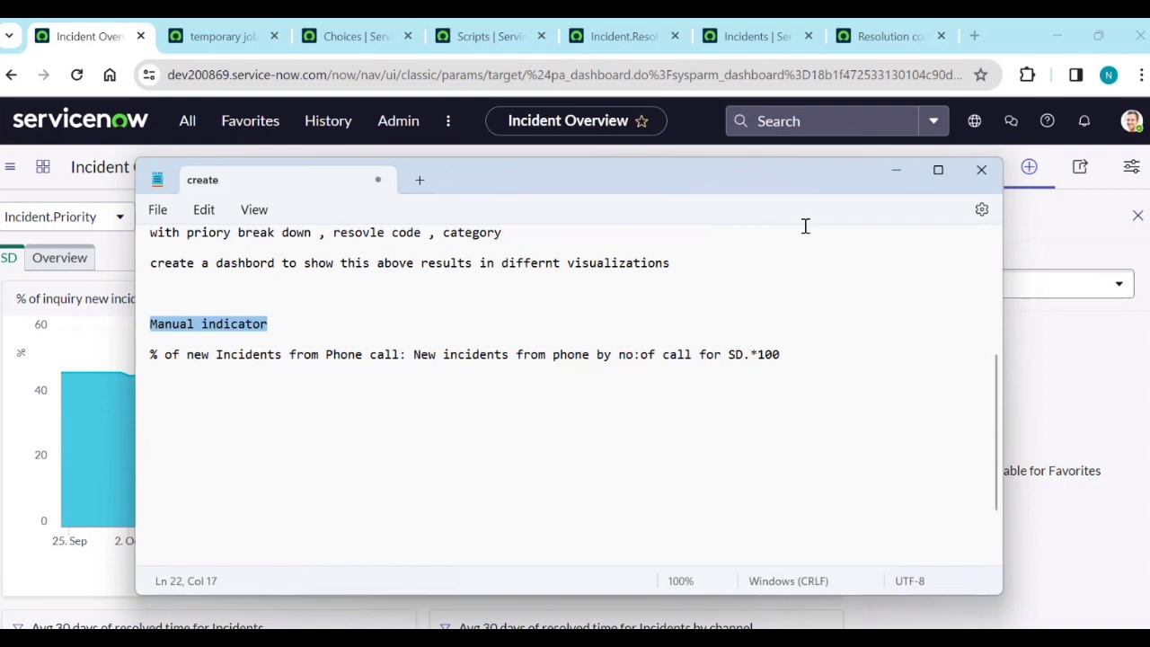
Step: Switch back to ServiceNow, open the manual indicator "No : Of Phones for SD" and review its properties and forecasting settings
left_click(898, 173)
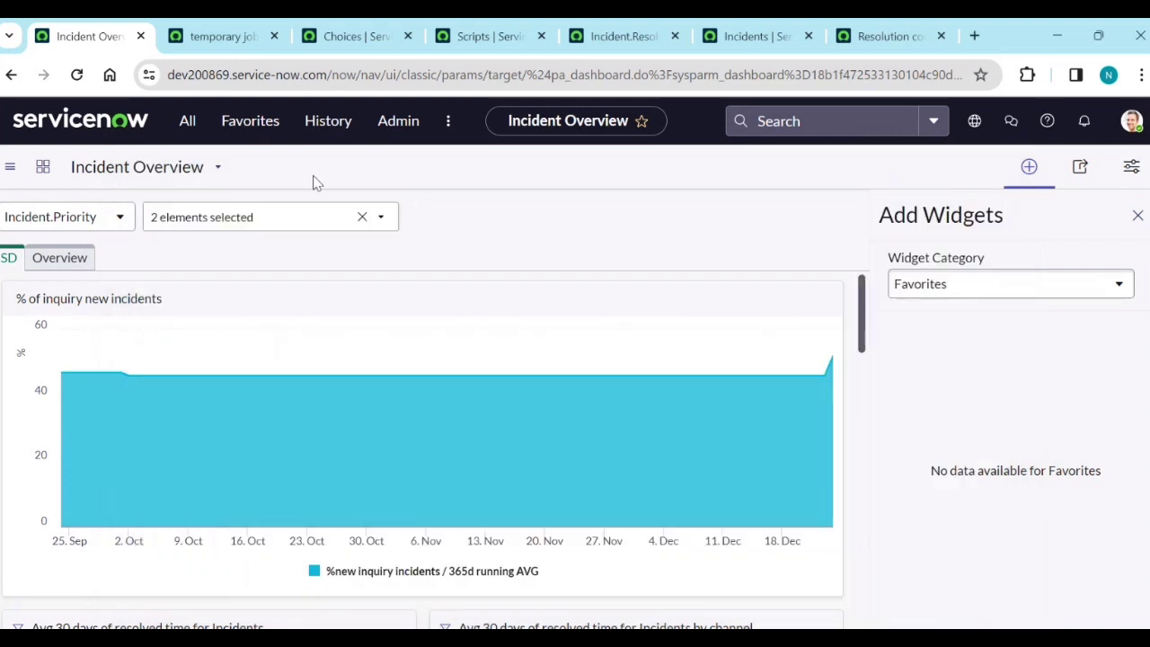
left_click(254, 124)
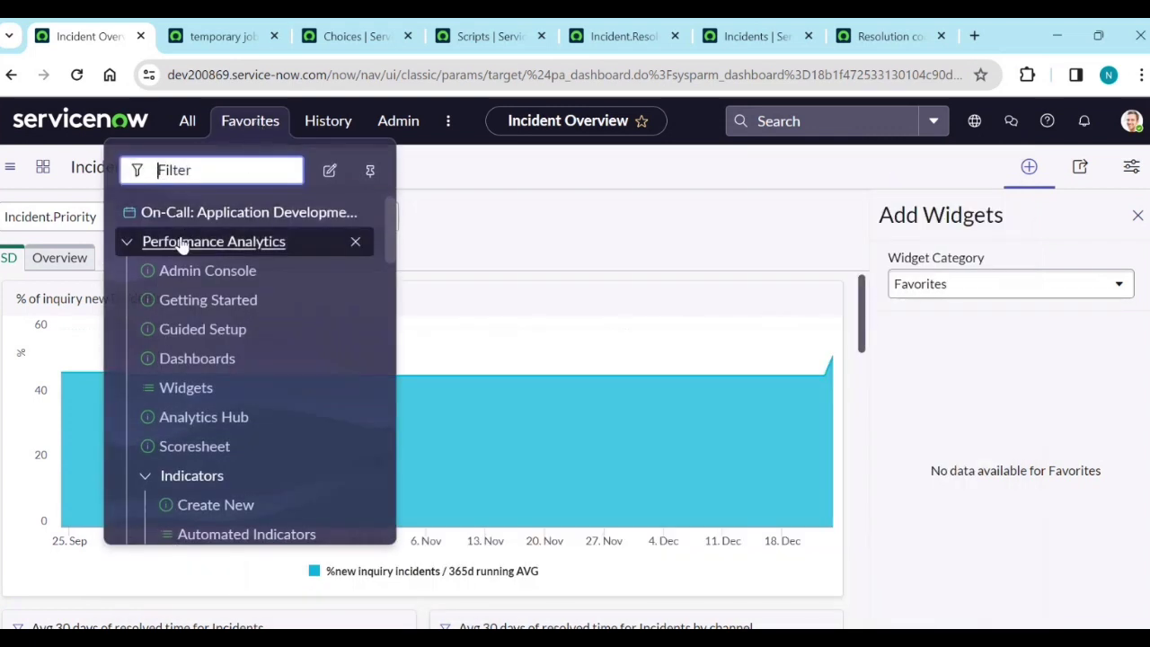
scroll(216, 502, "down", 1)
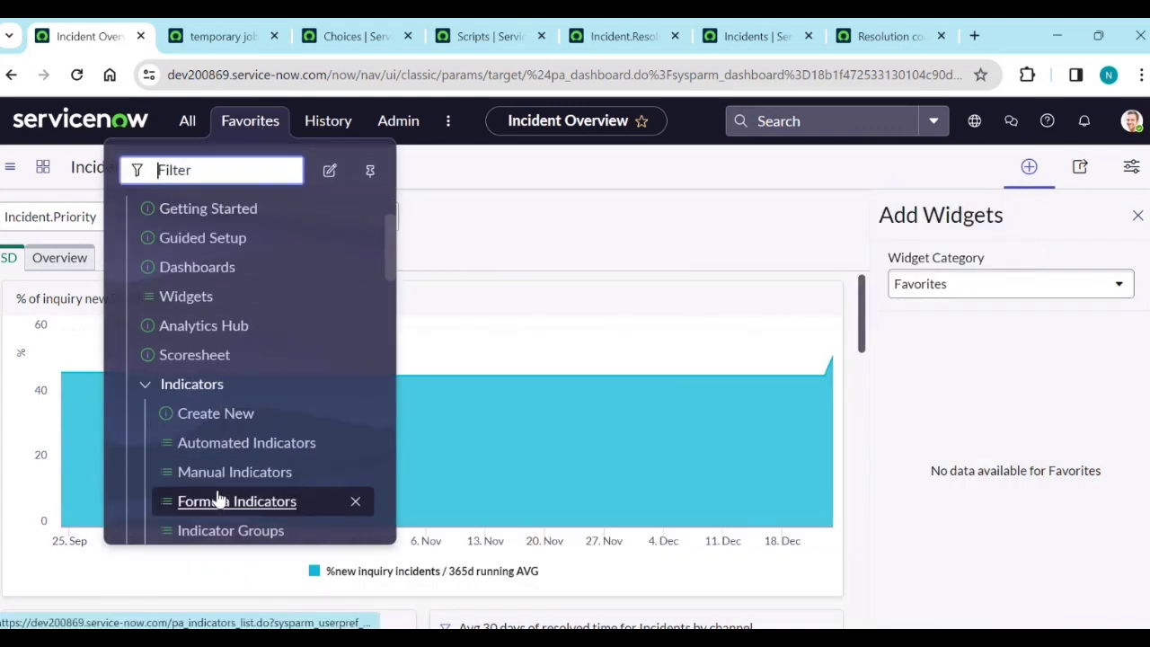
left_click(228, 476)
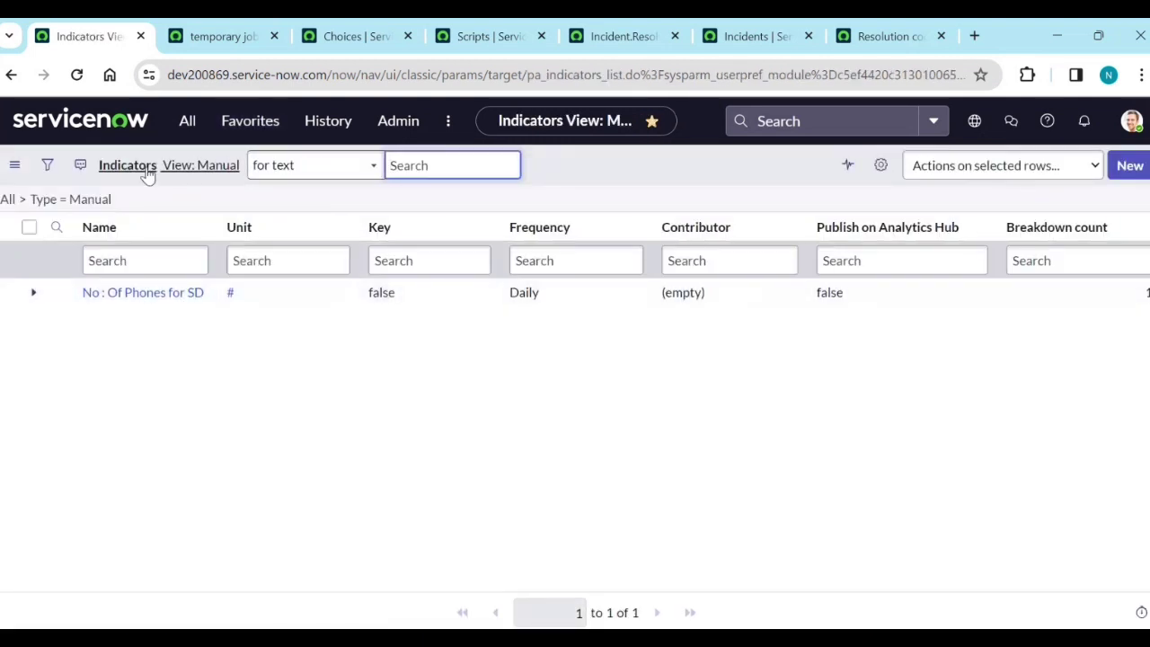
left_click(158, 293)
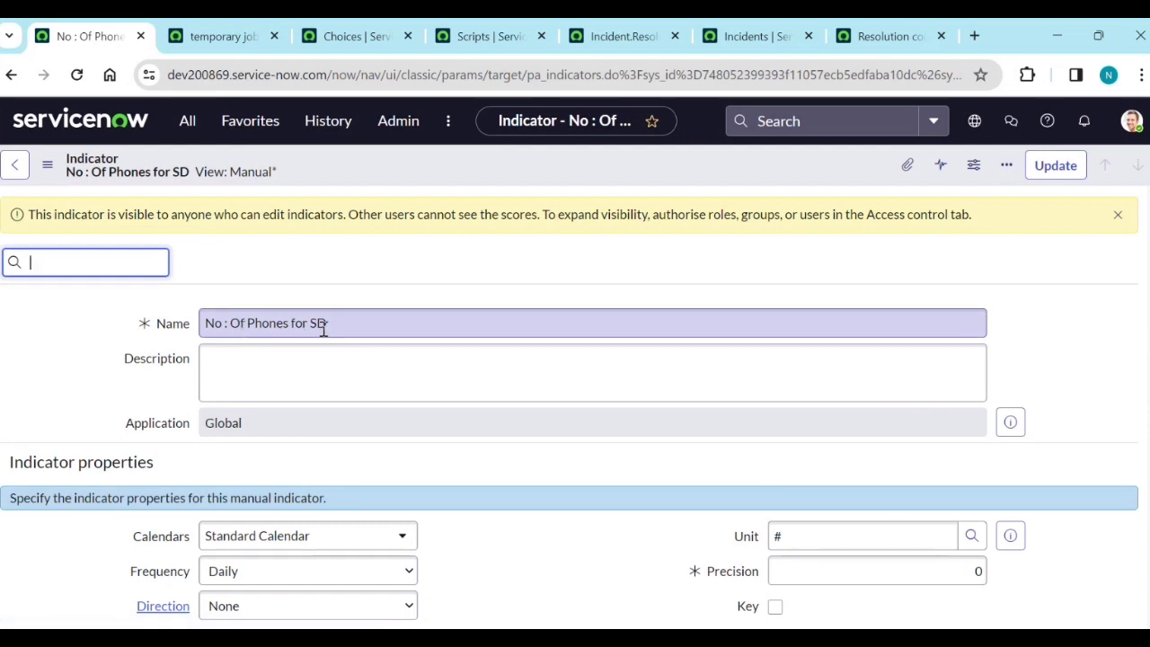
scroll(333, 328, "down", 1)
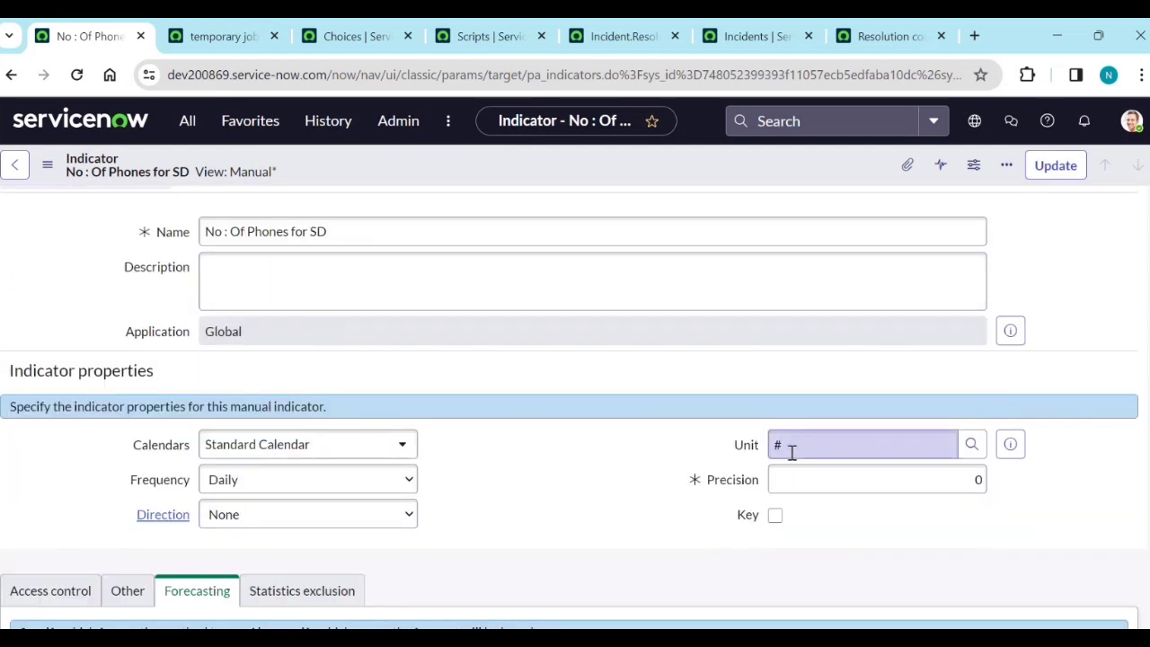
scroll(791, 459, "down", 2)
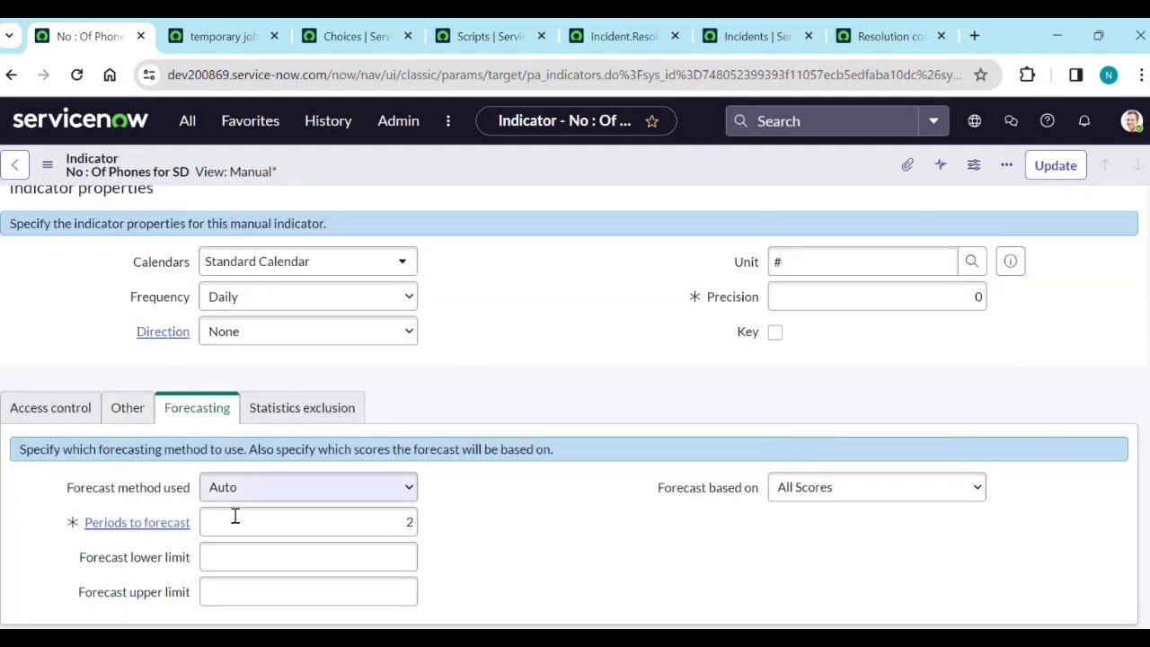
Step: Enable publishing on Analytics Hub for the "No : Of Phones for SD" indicator and save the record
left_click(44, 409)
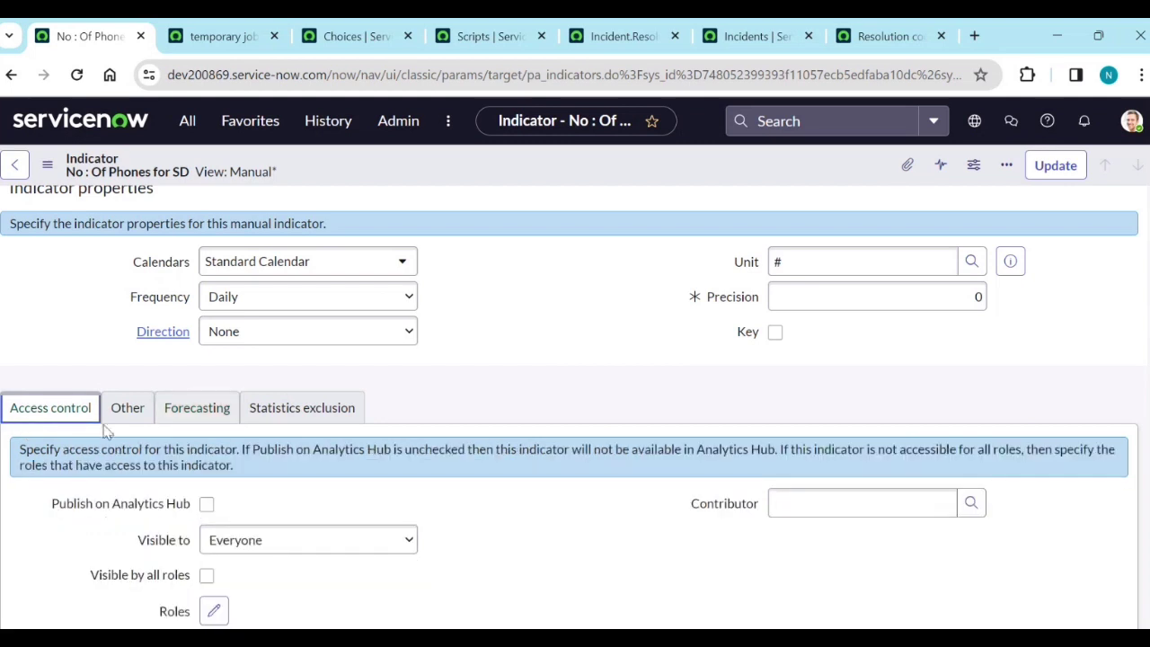
left_click(207, 505)
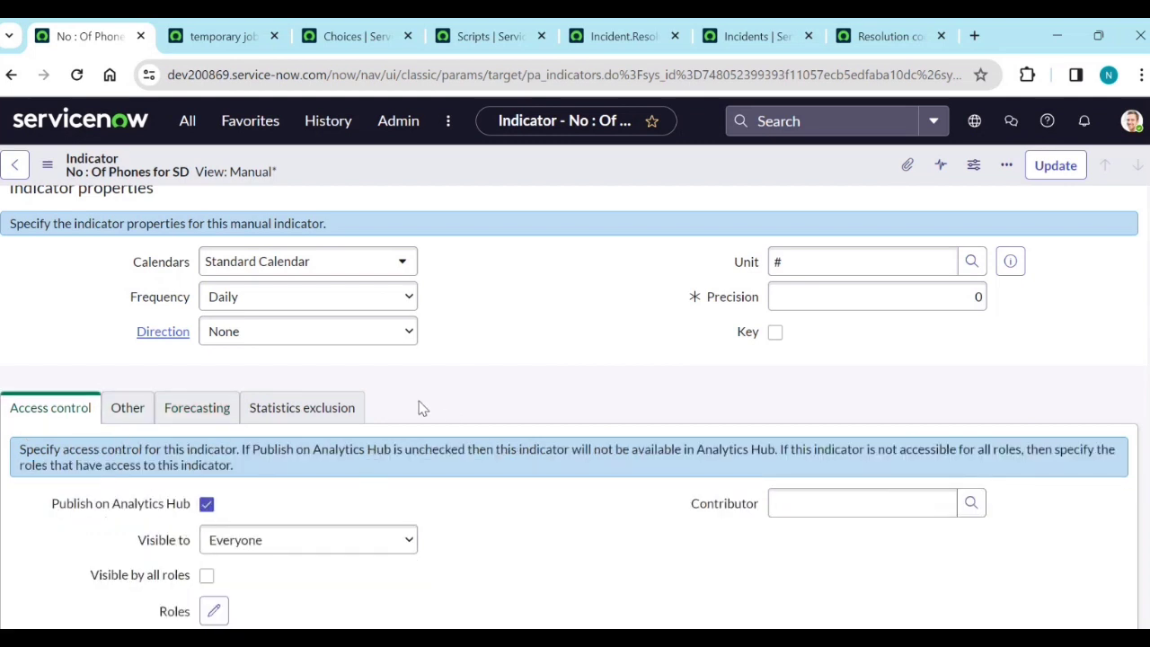
right_click(538, 180)
key("Escape")
right_click(542, 178)
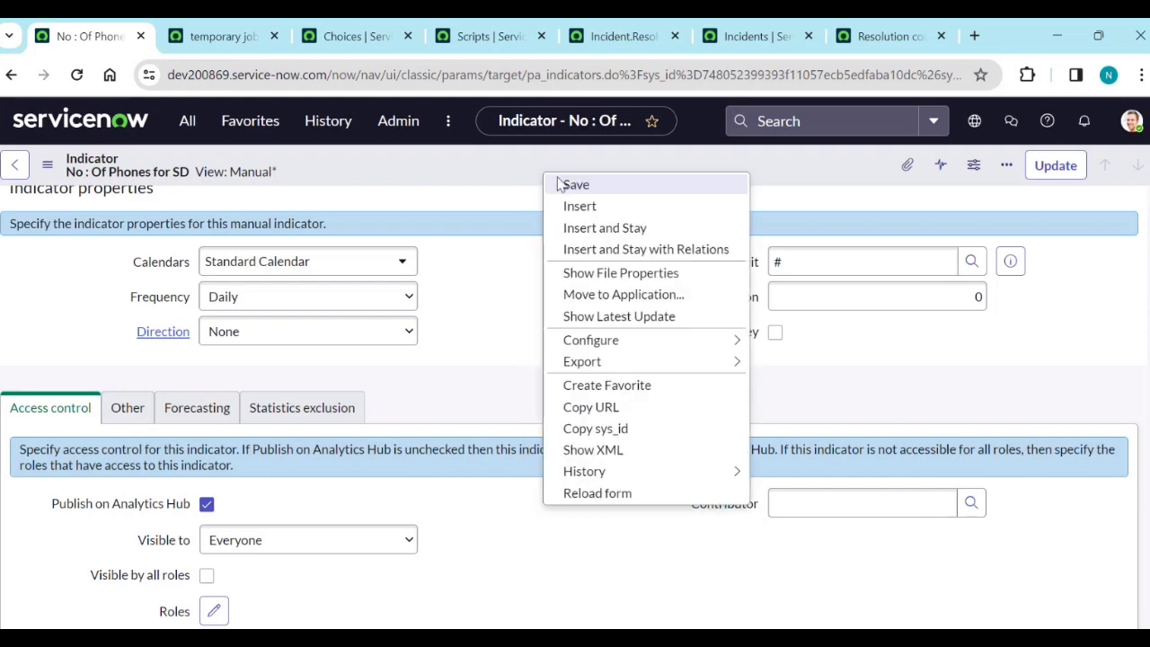
left_click(555, 187)
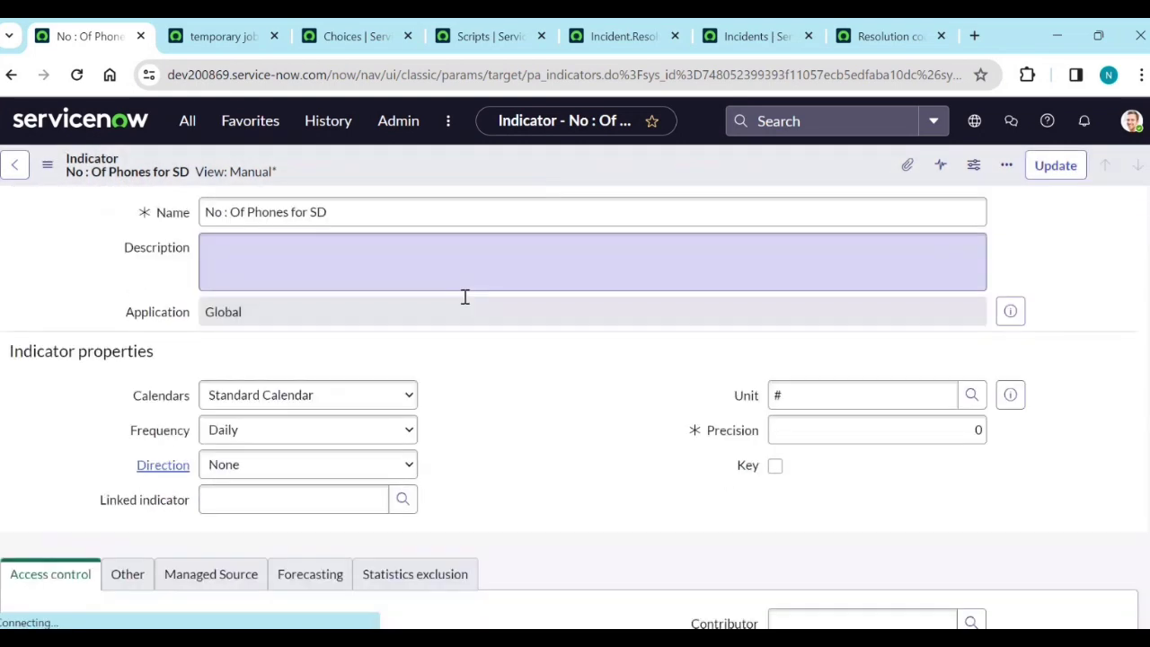
Step: Open the scoresheet of "No : Of Phones for SD" and examine its daily indicator scores from Dec 20 to Dec 24
scroll(464, 296, "down", 3)
scroll(464, 311, "down", 2)
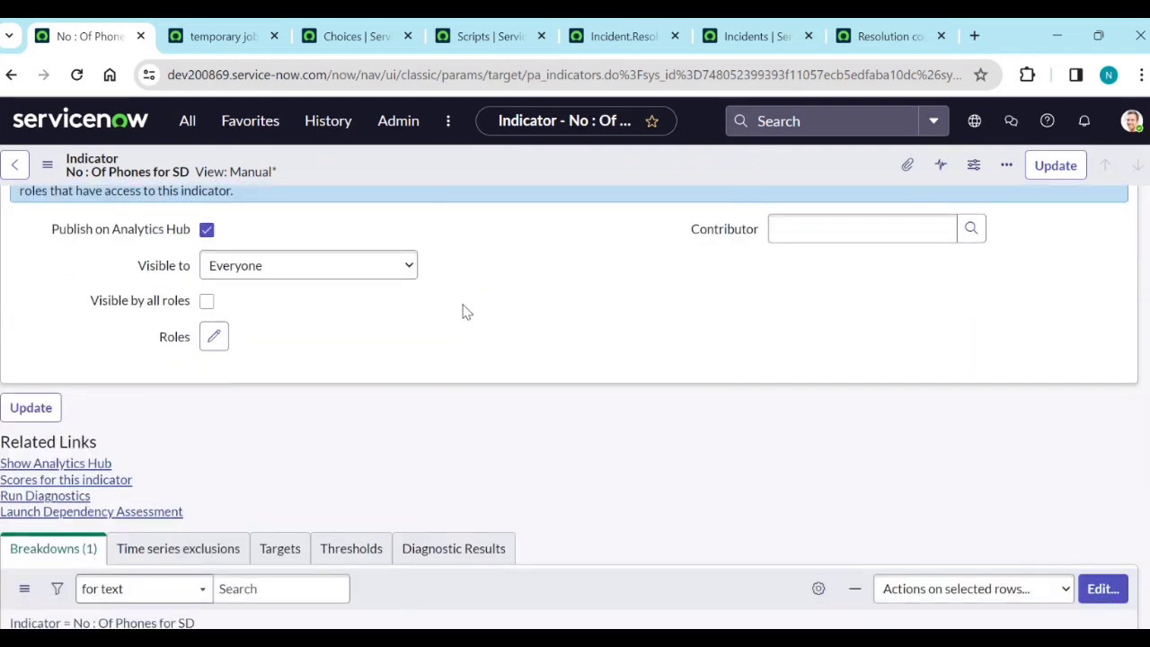
left_click(53, 481)
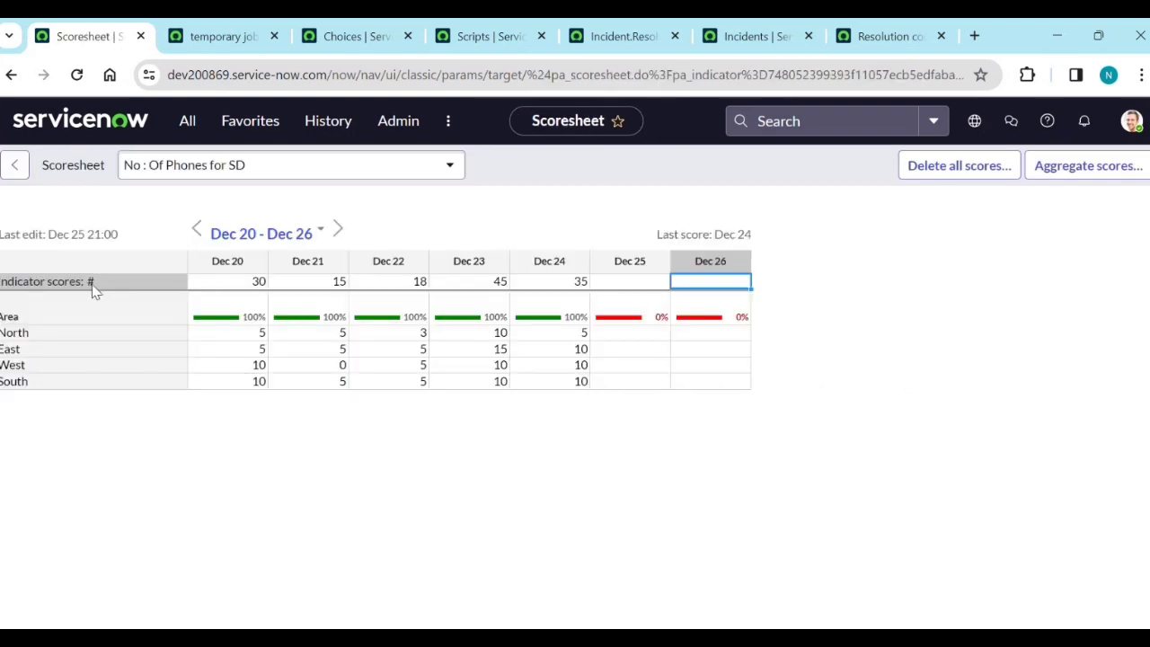
left_click(244, 286)
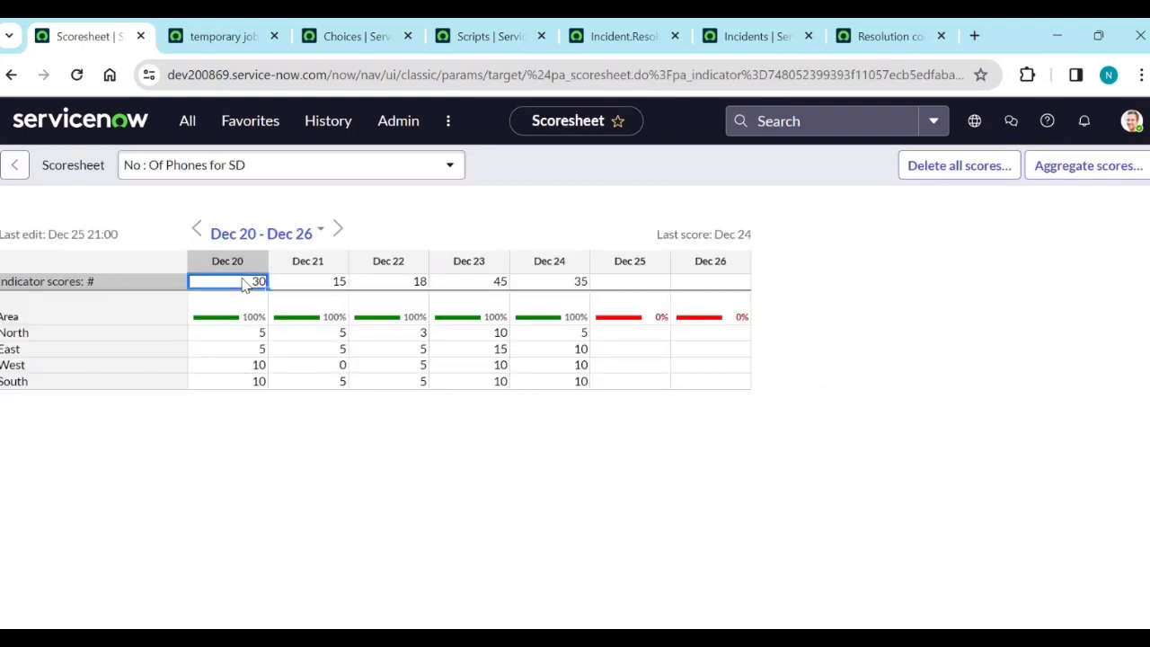
left_click(319, 286)
left_click(419, 287)
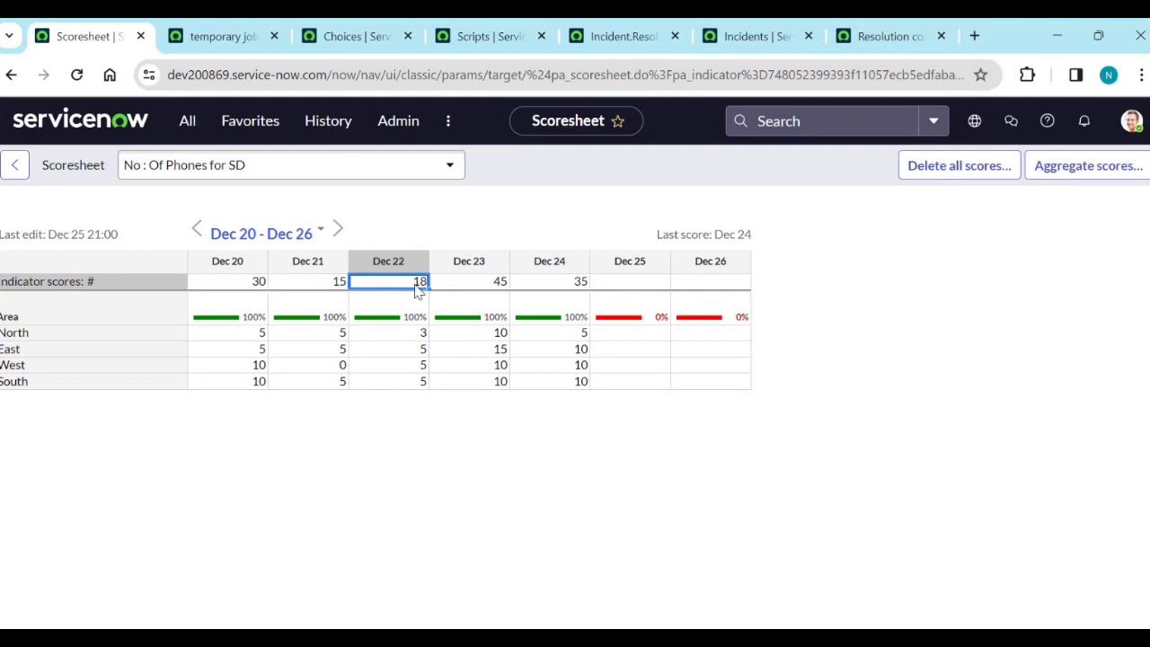
left_click(505, 287)
left_click(583, 286)
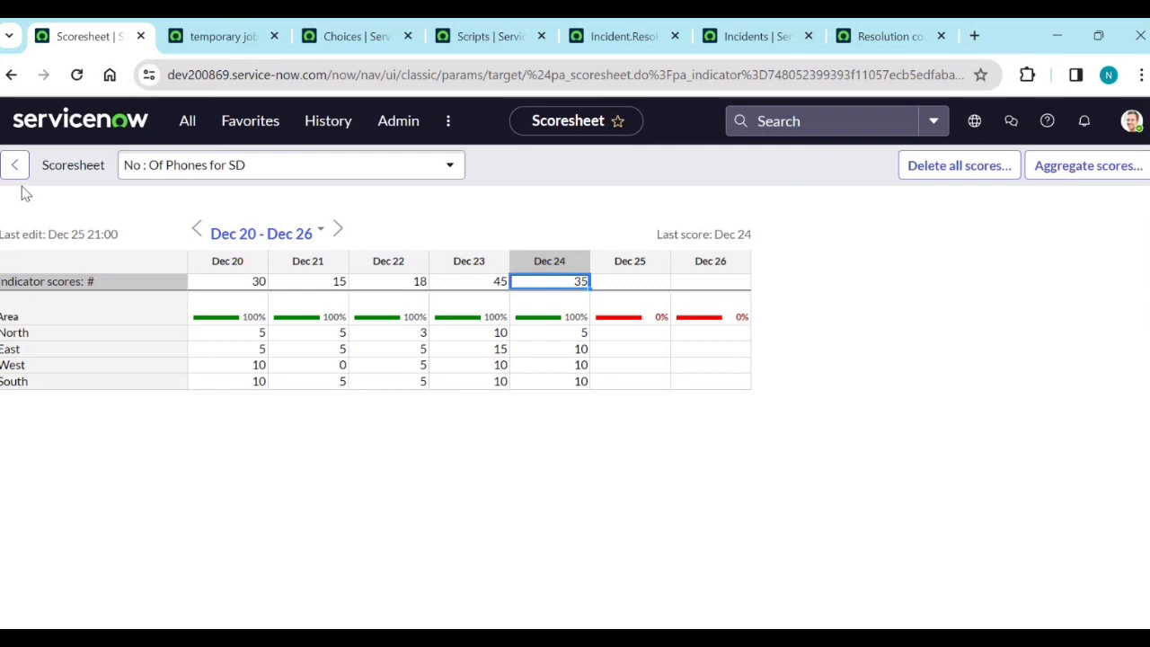
Step: Return from the scoresheet to the "No : Of Phones for SD" indicator record and check its name
left_click(230, 132)
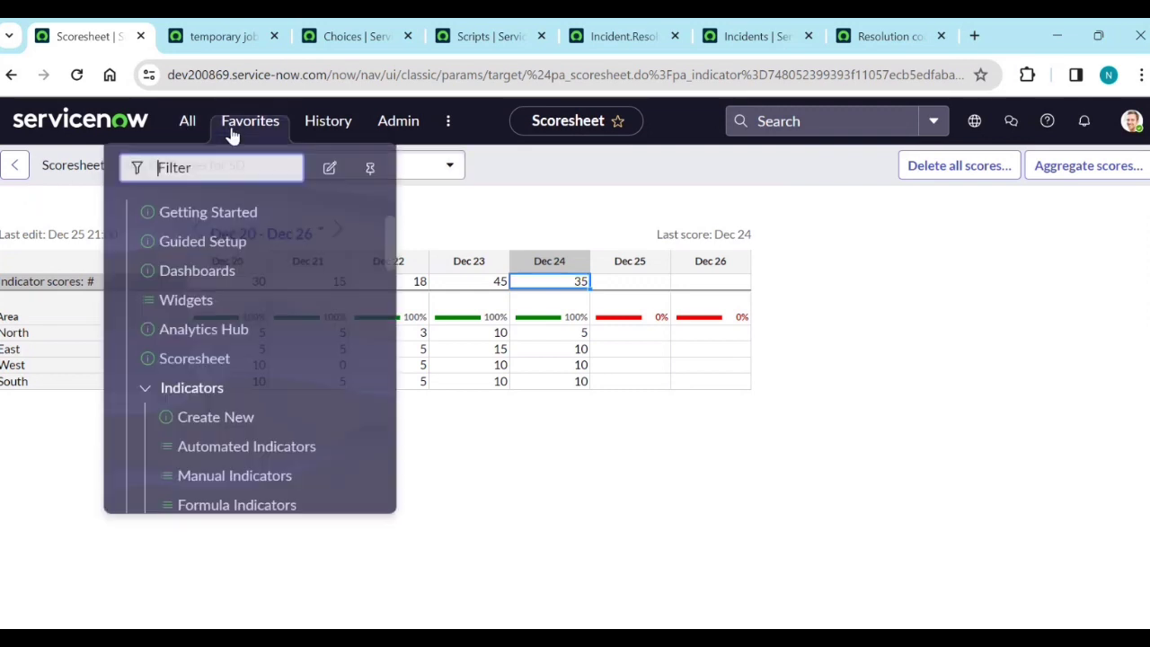
left_click(585, 205)
left_click(10, 75)
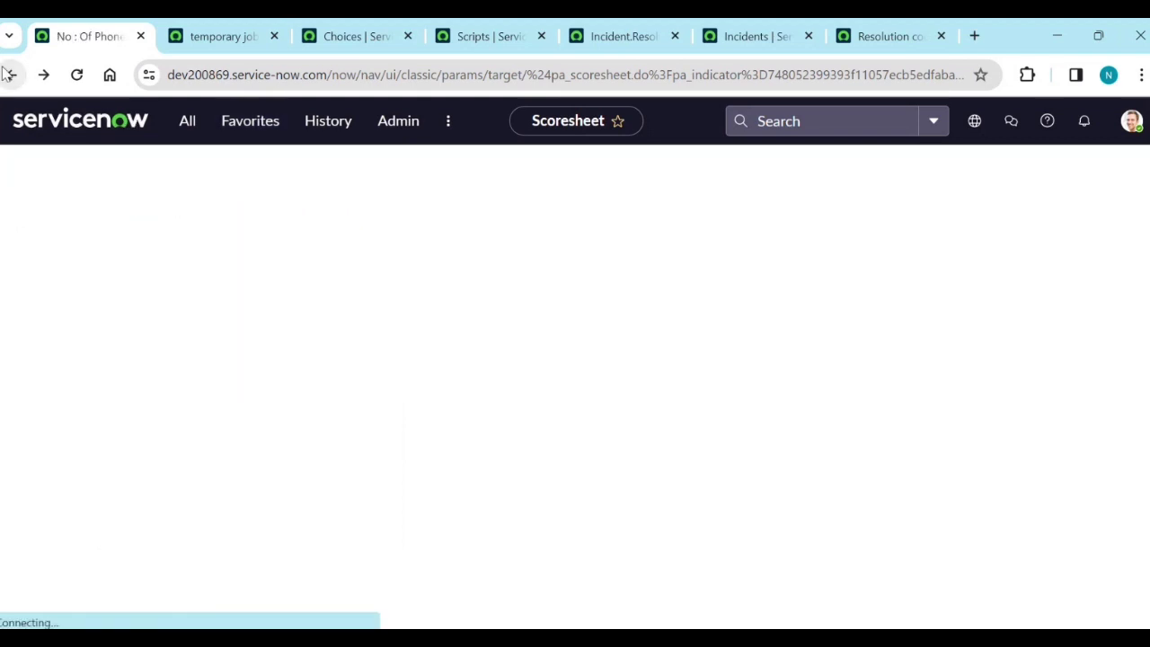
triple_click(370, 327)
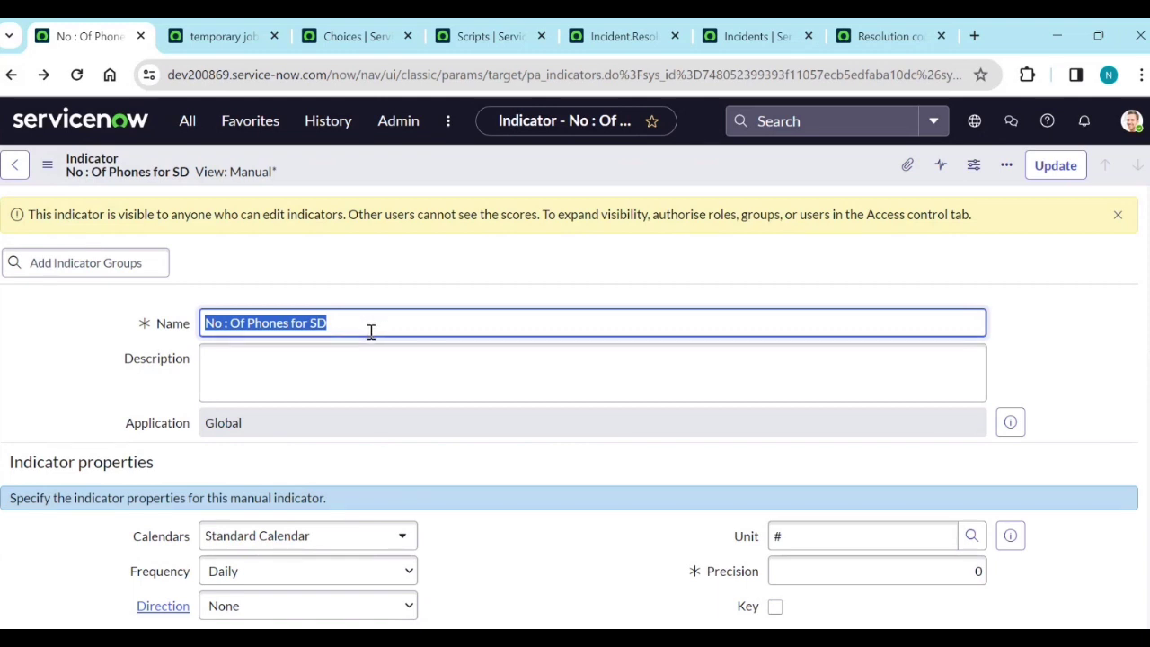
Step: Create a new manual indicator record and name it "% phone call incidents for SD"
left_click(242, 129)
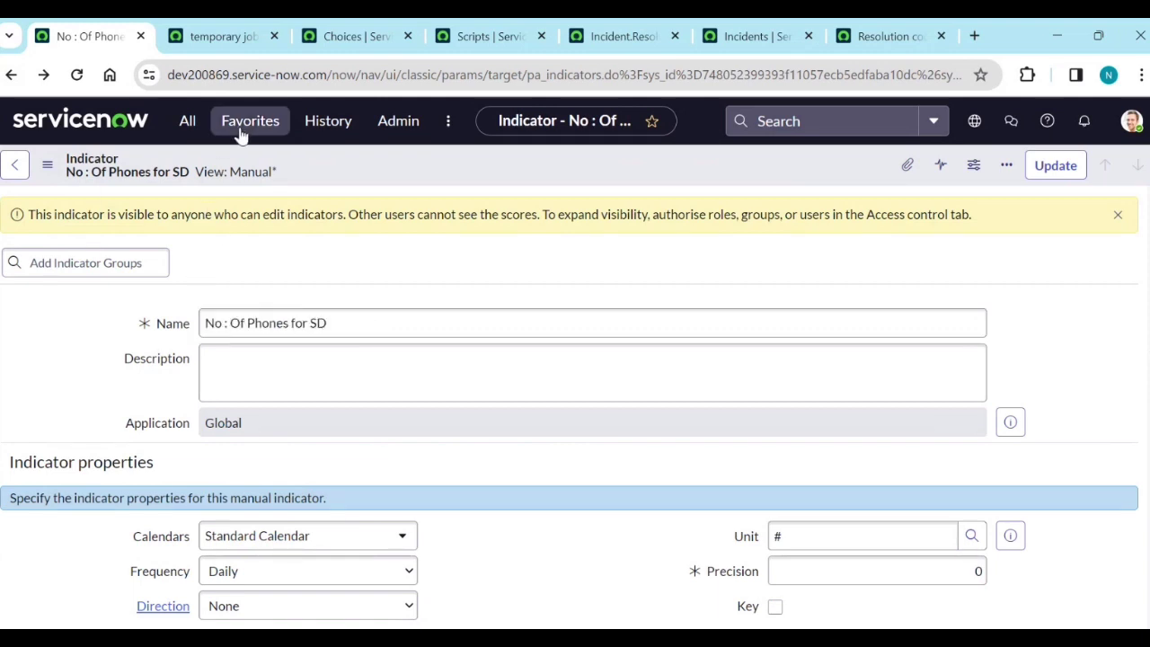
left_click(234, 474)
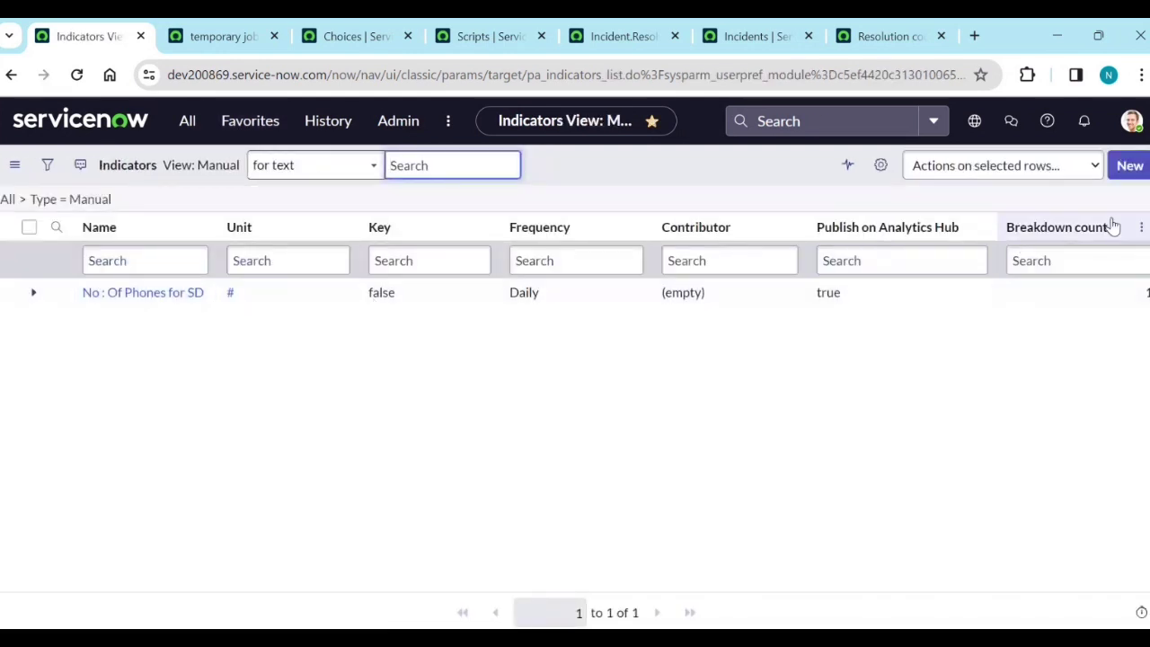
left_click(1138, 173)
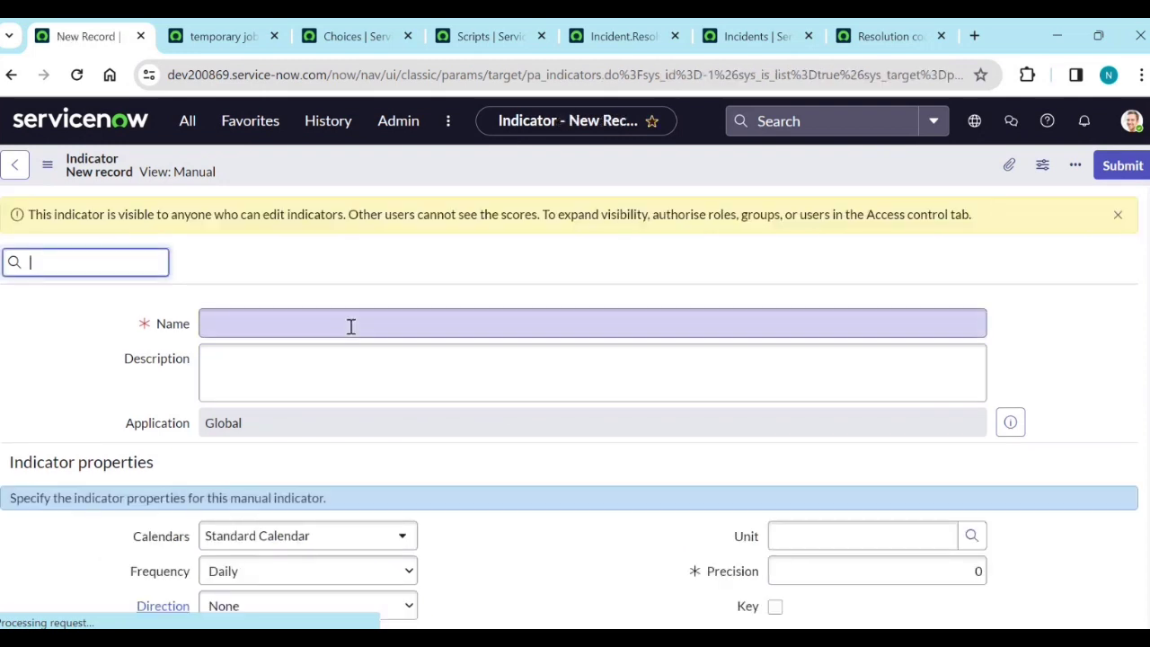
left_click(353, 327)
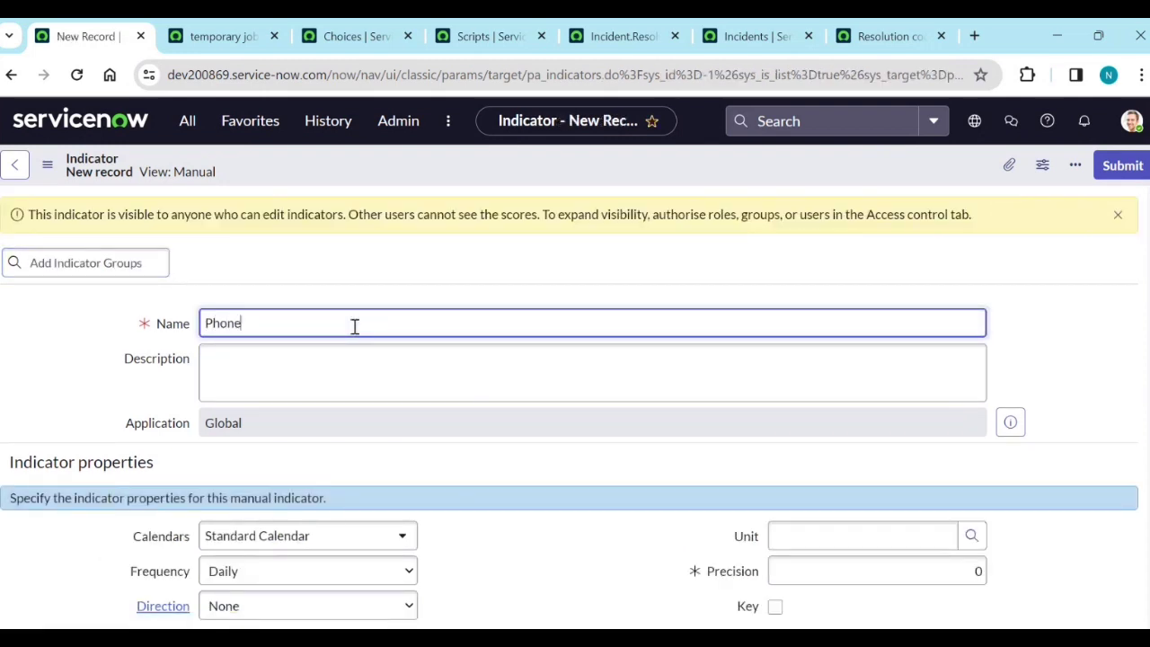
key("BackSpace")
key("BackSpace")
key("BackSpace")
key("BackSpace")
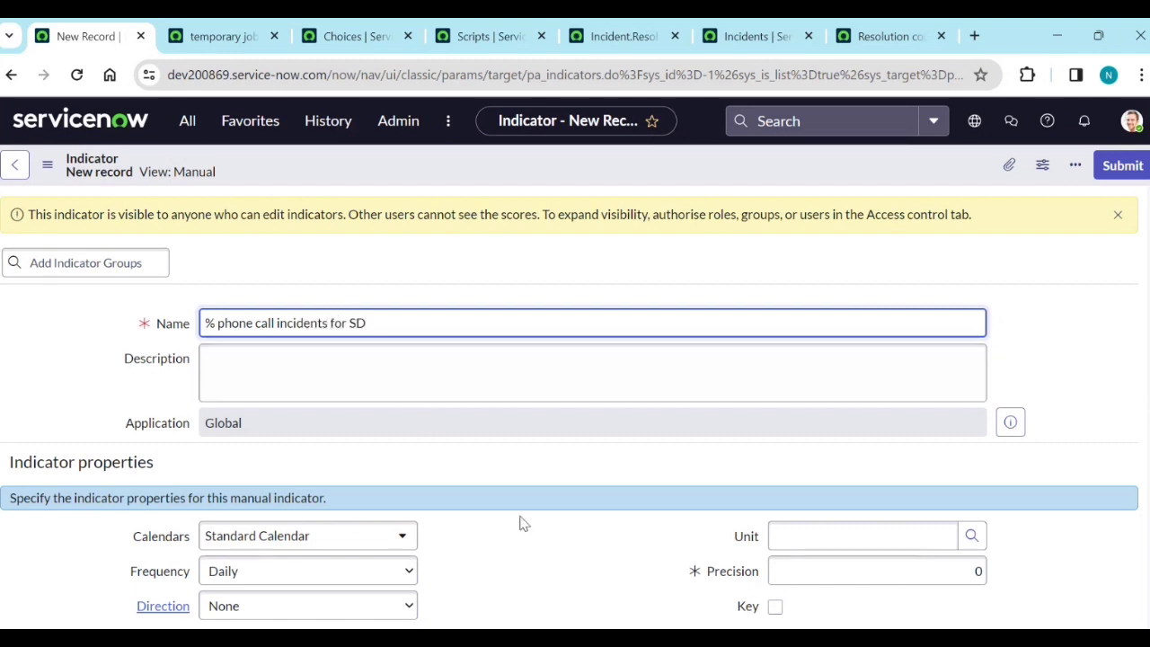
Step: Set the unit of the new manual indicator to # and mark it as a key indicator
left_click(788, 537)
left_click(812, 580)
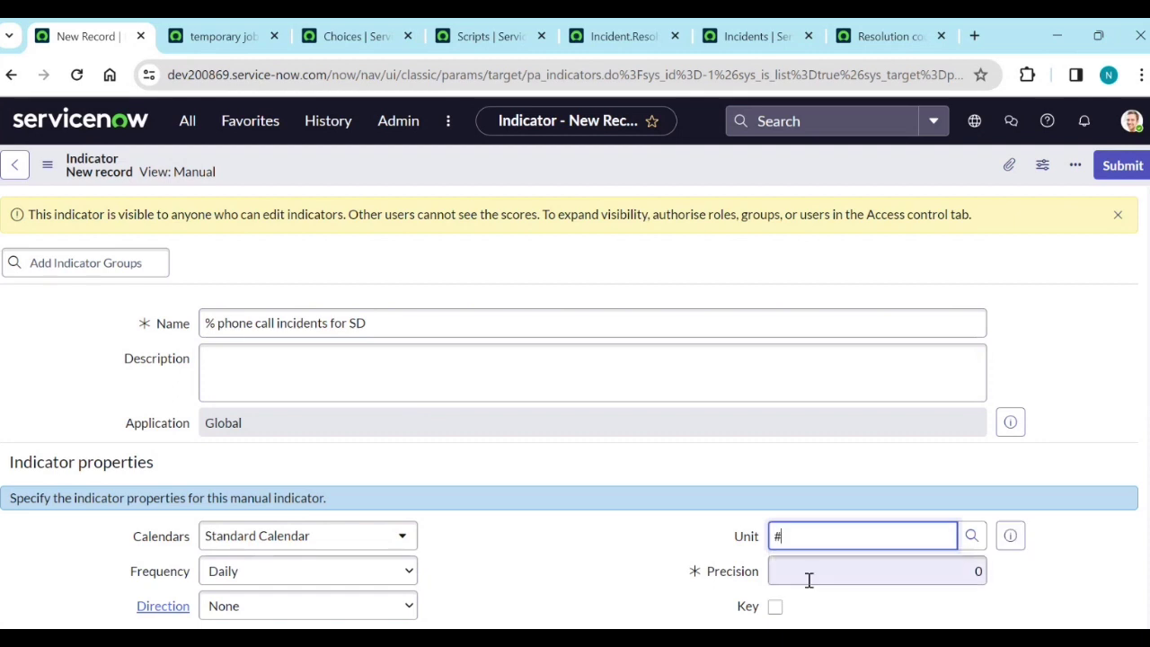
scroll(710, 550, "down", 2)
left_click(776, 424)
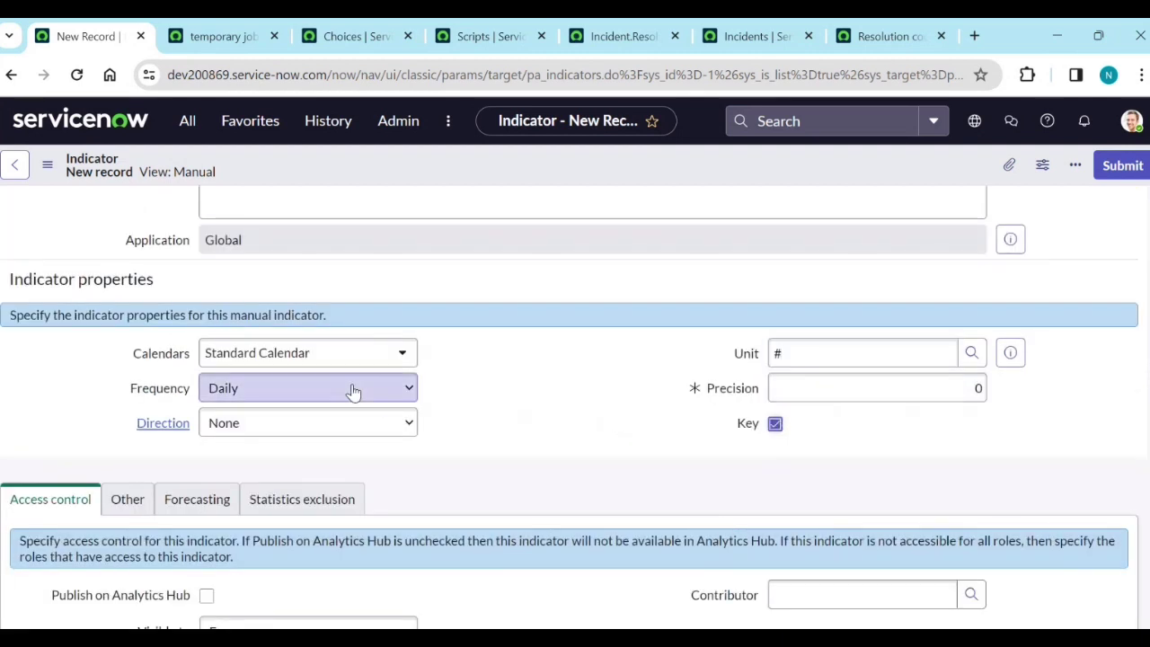
Step: Enable publishing on Analytics Hub for "% phone call incidents for SD" and save the new record
scroll(251, 485, "down", 2)
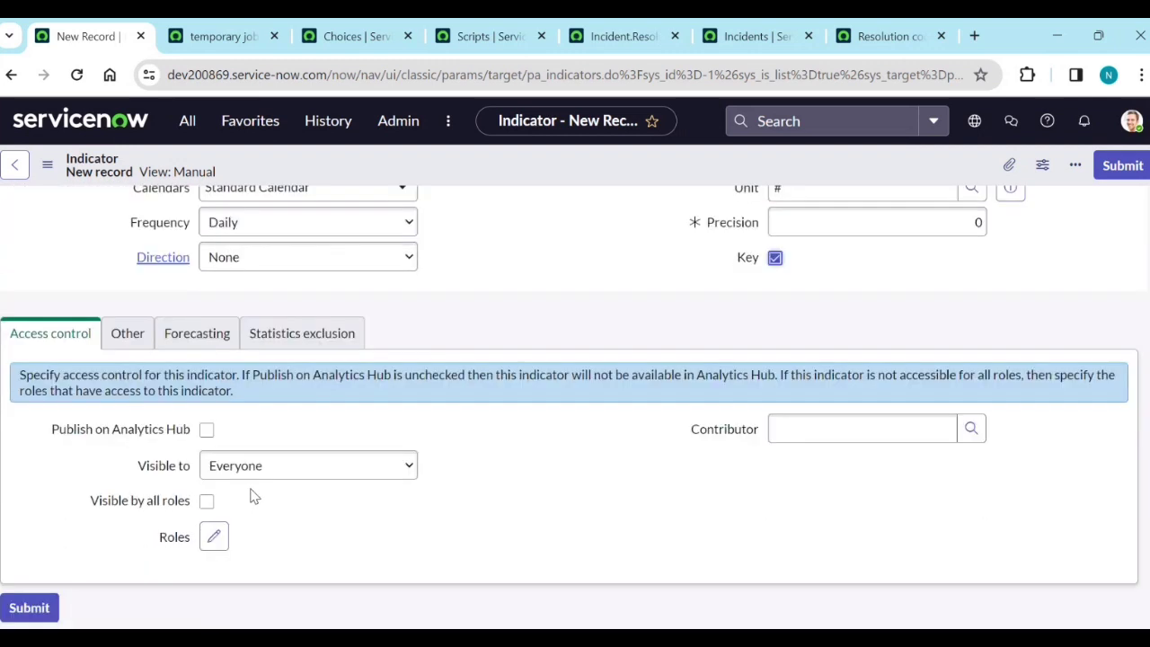
left_click(208, 414)
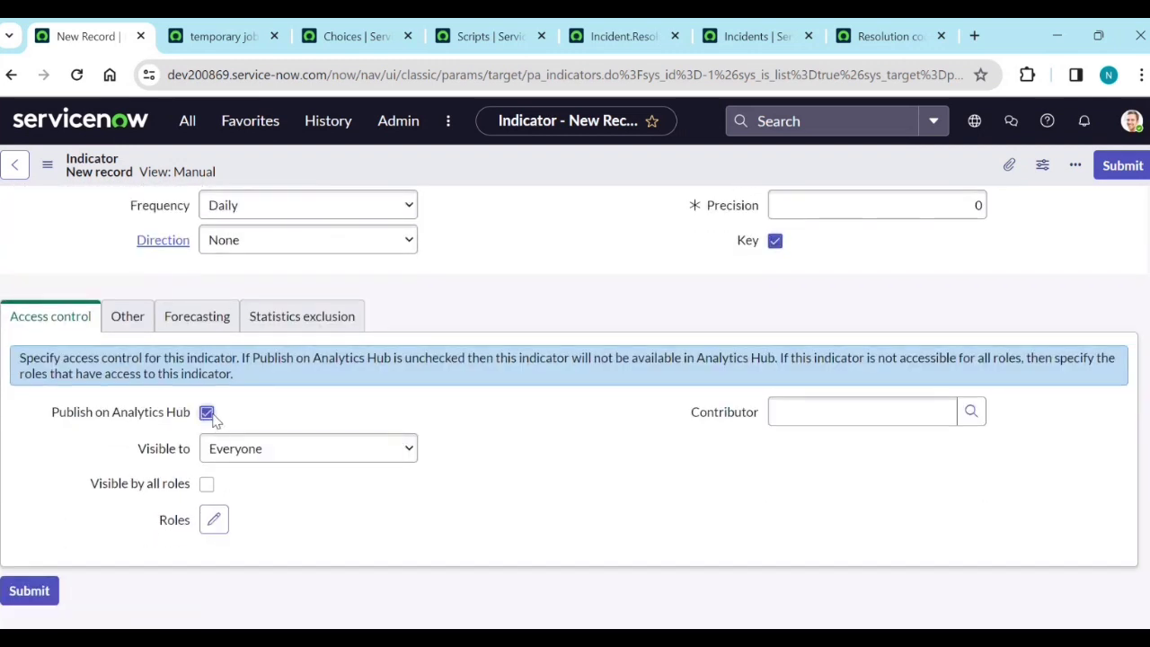
right_click(516, 179)
left_click(547, 188)
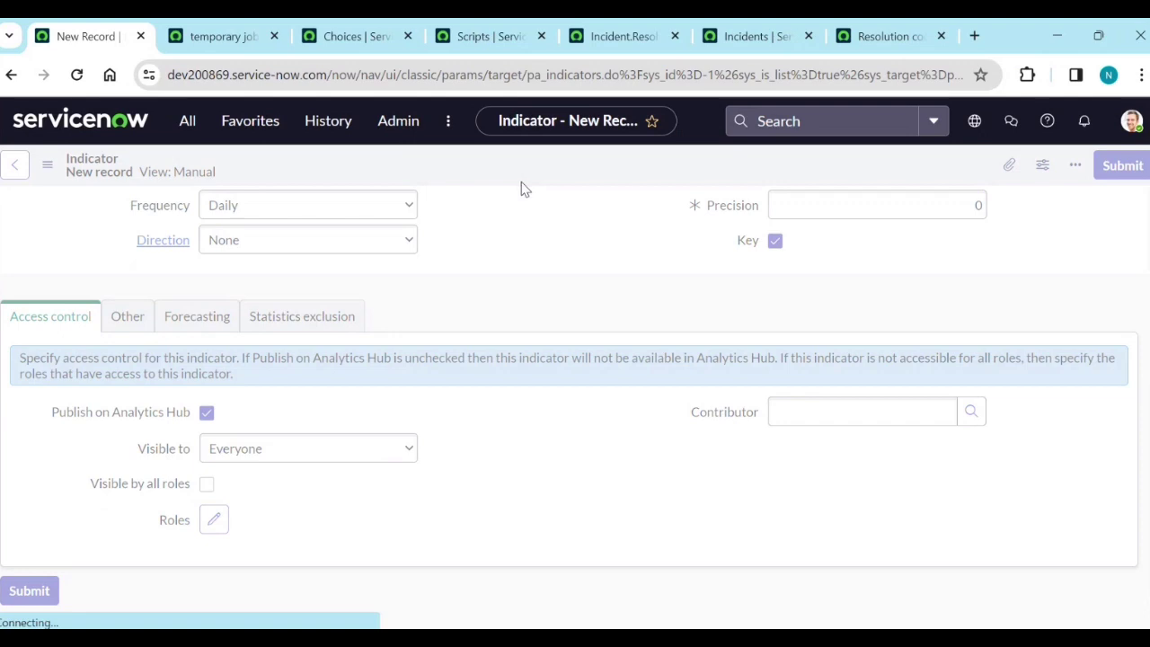
Step: Open the scoresheet for "% phone call incidents for SD" and enter scores 20, 15 and 30 for Dec 20, 21 and 22
scroll(175, 445, "down", 2)
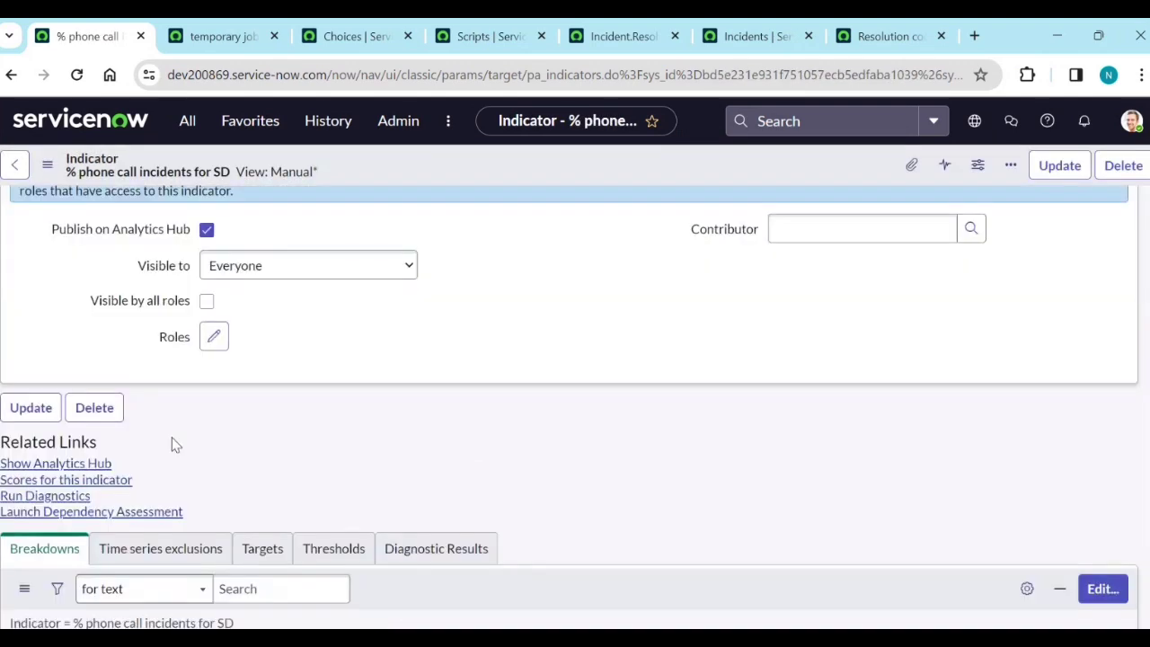
left_click(70, 482)
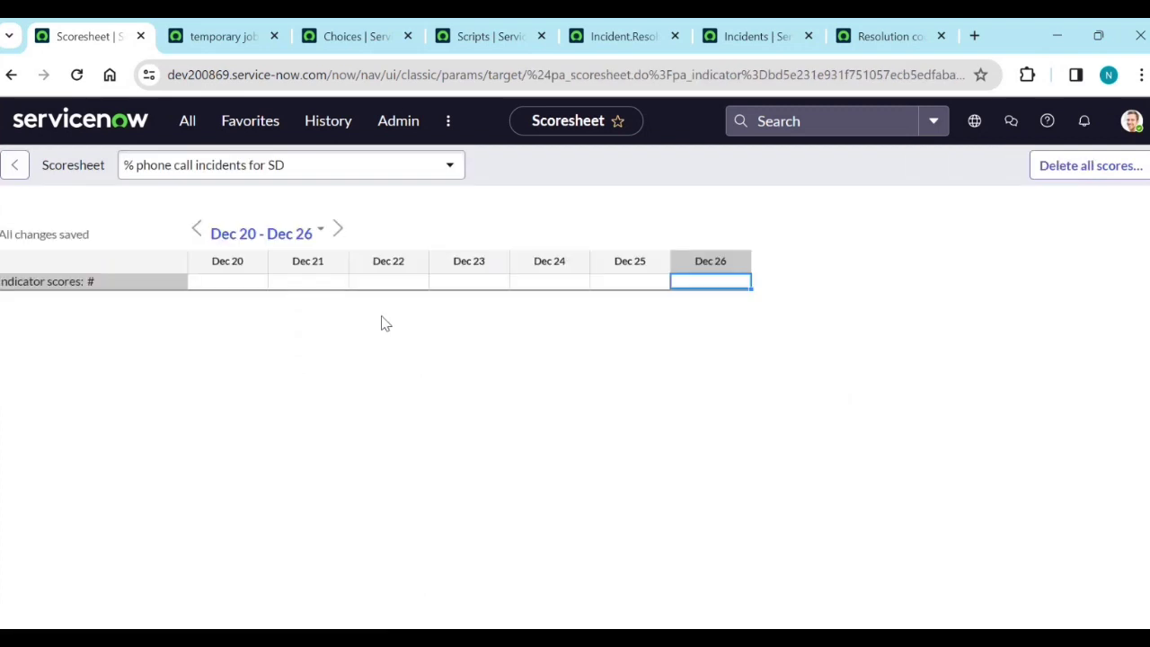
left_click(224, 284)
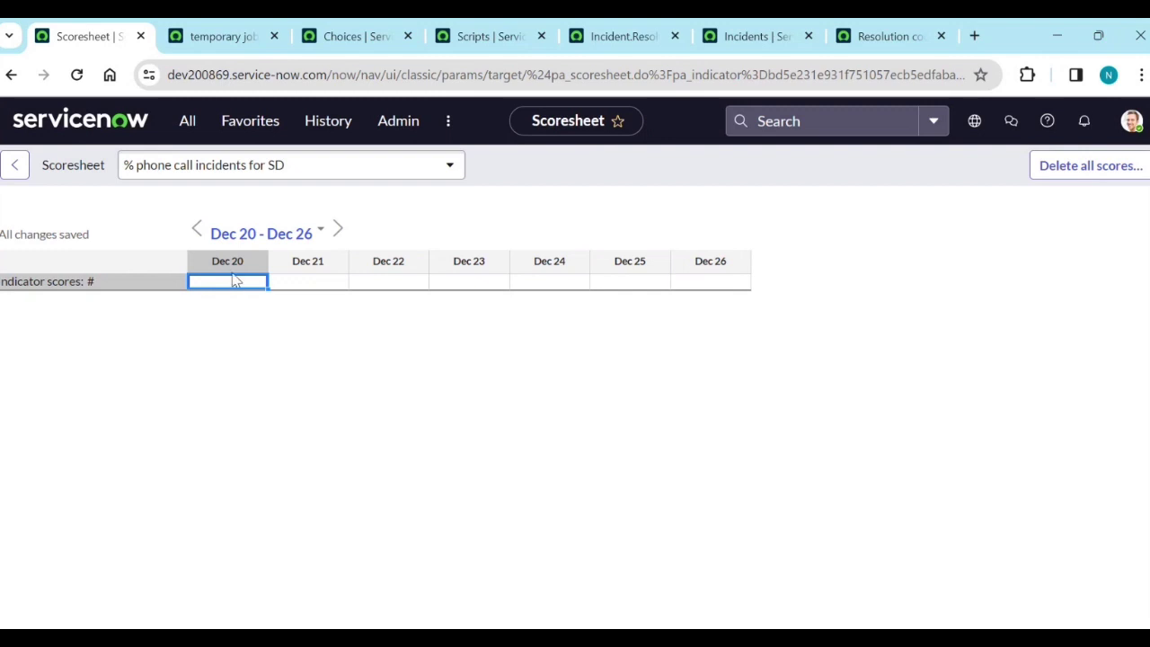
type("20")
left_click(325, 284)
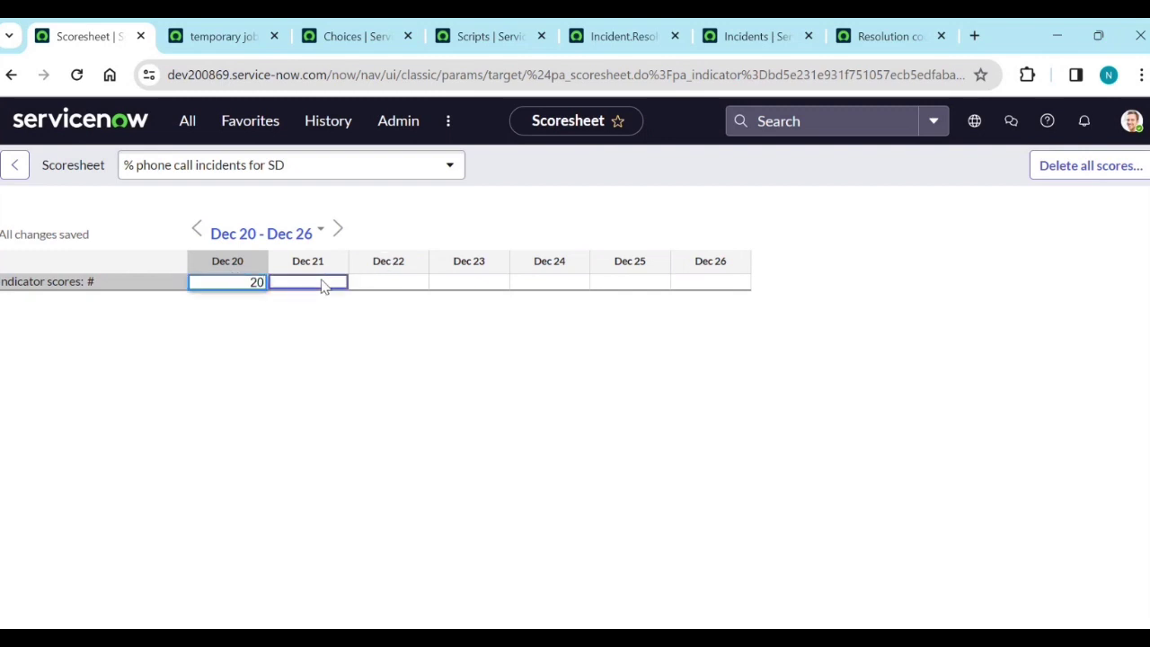
type("15")
left_click(410, 285)
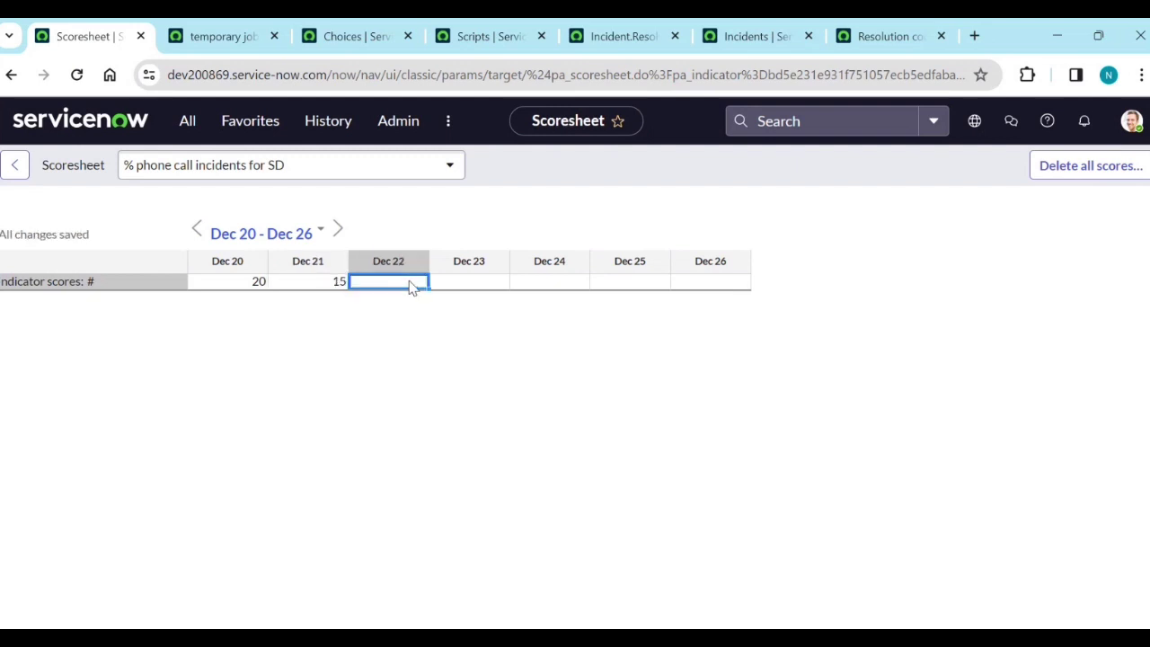
type("3")
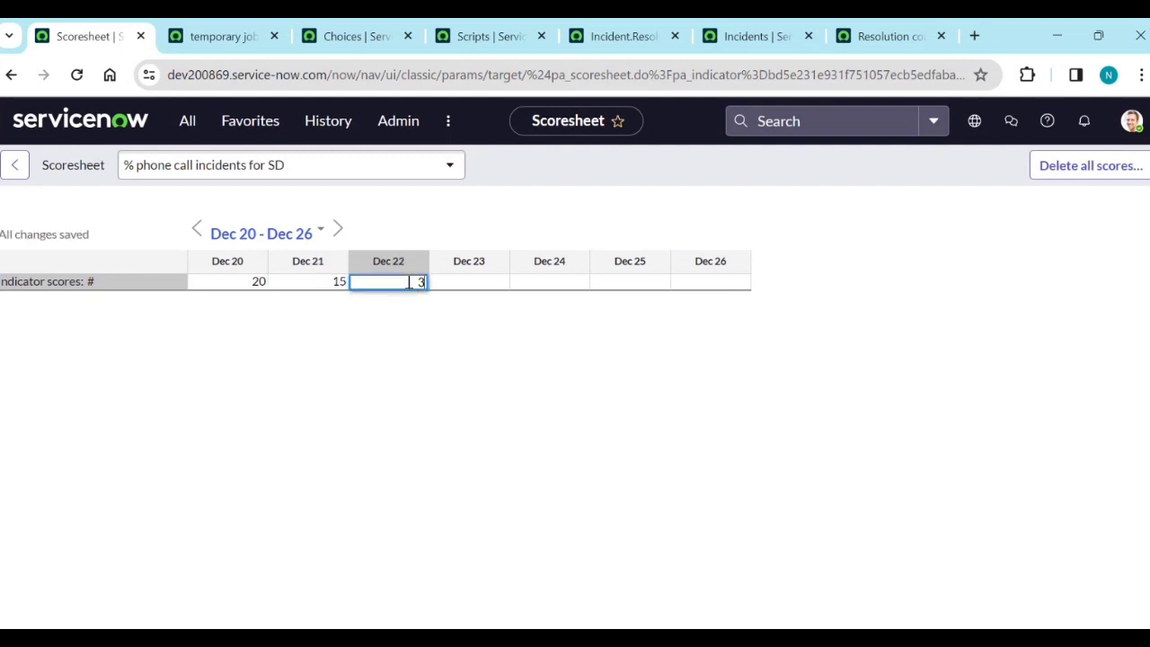
type("0")
Step: Enter the indicator scores 20, 25 and 17 for Dec 23, Dec 24 and Dec 25
left_click(484, 284)
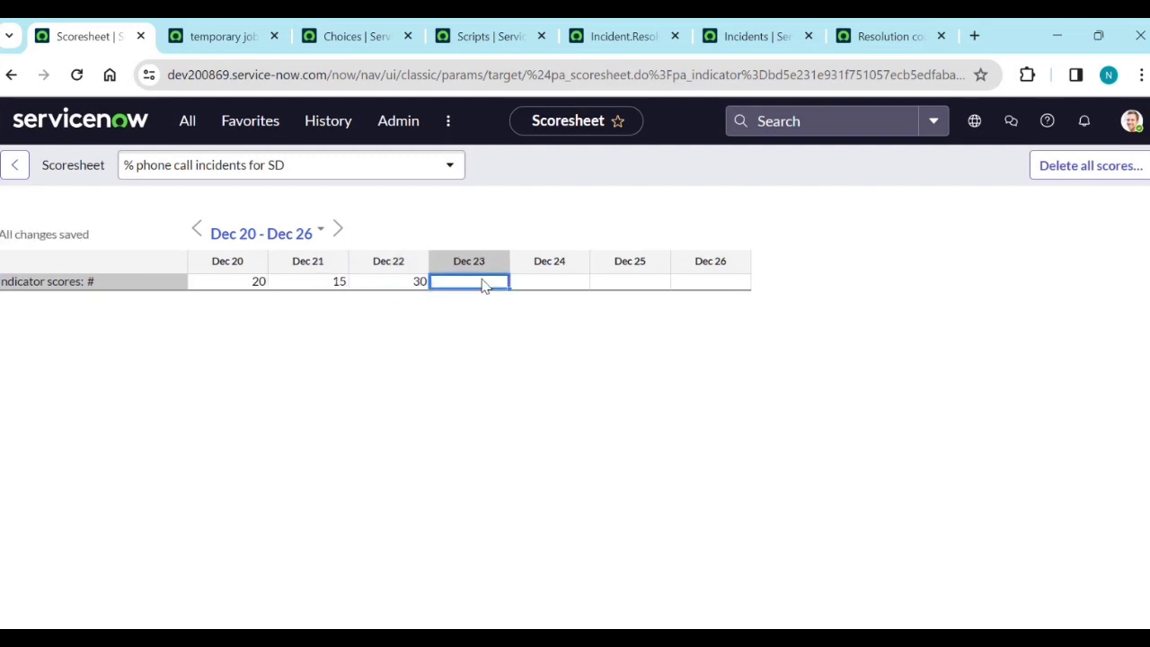
type("20")
left_click(557, 283)
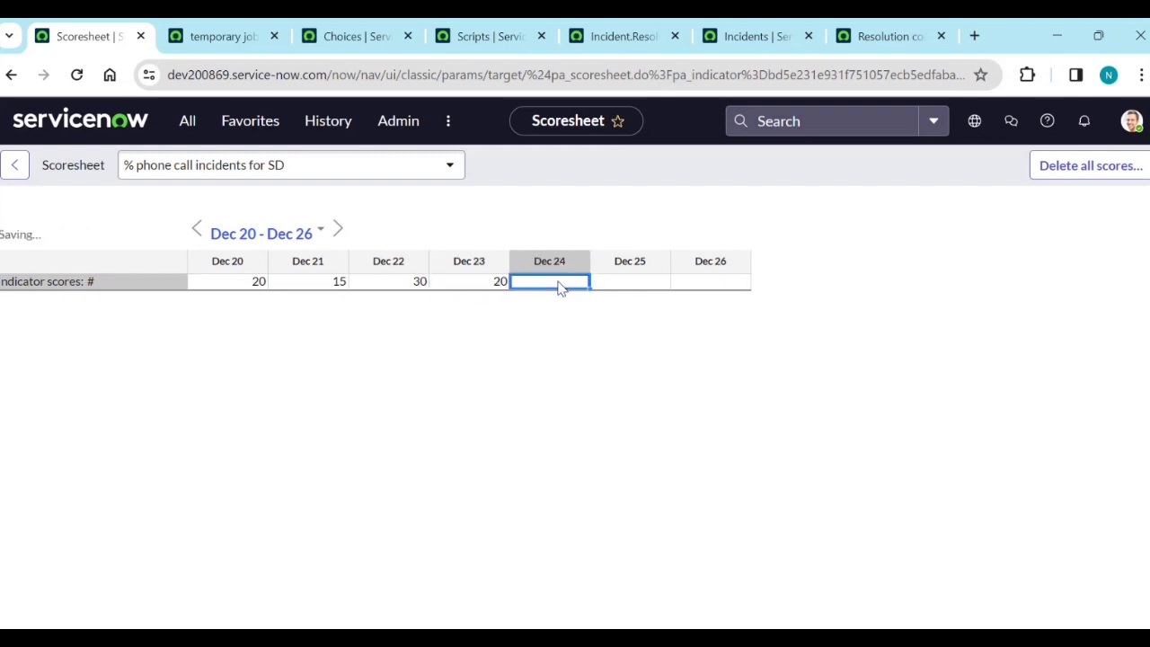
type("25")
left_click(629, 283)
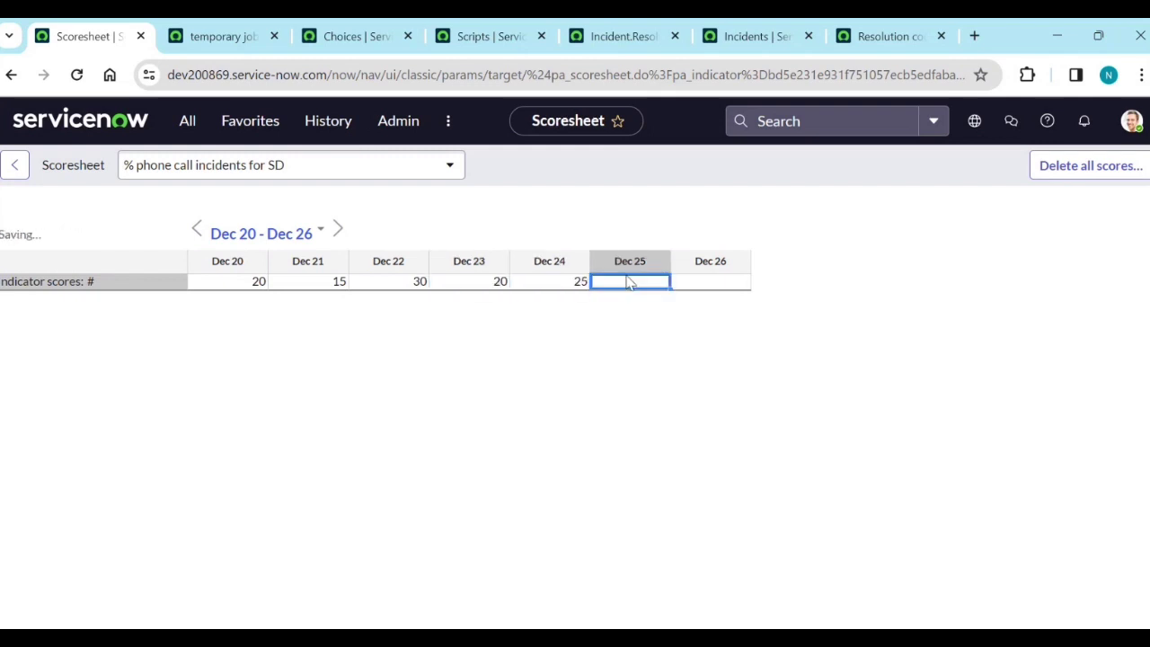
type("1")
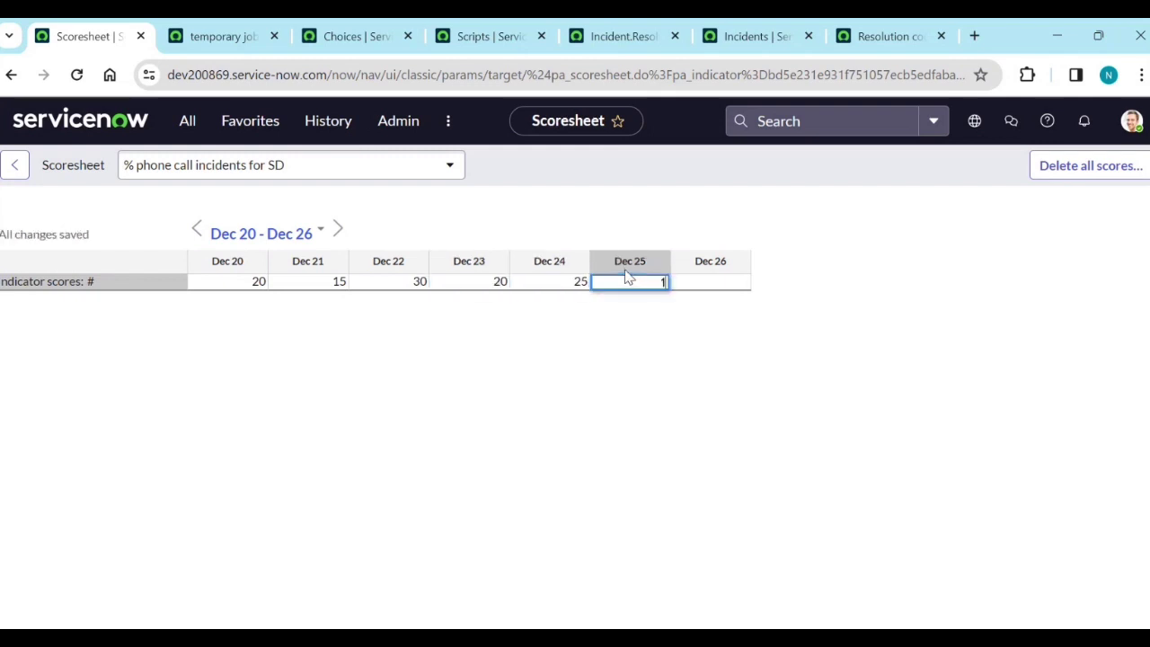
type("7")
left_click(686, 284)
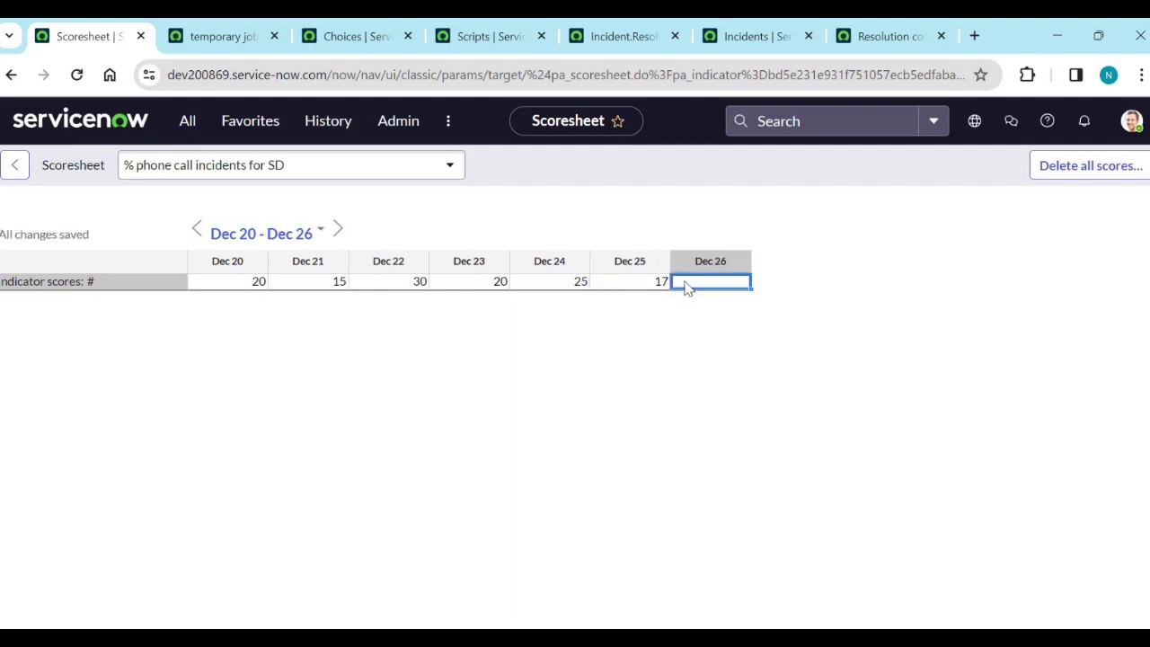
type("7")
Step: Return to the indicator record, show it in Analytics Hub and examine the daily scores along the trend line
left_click(14, 174)
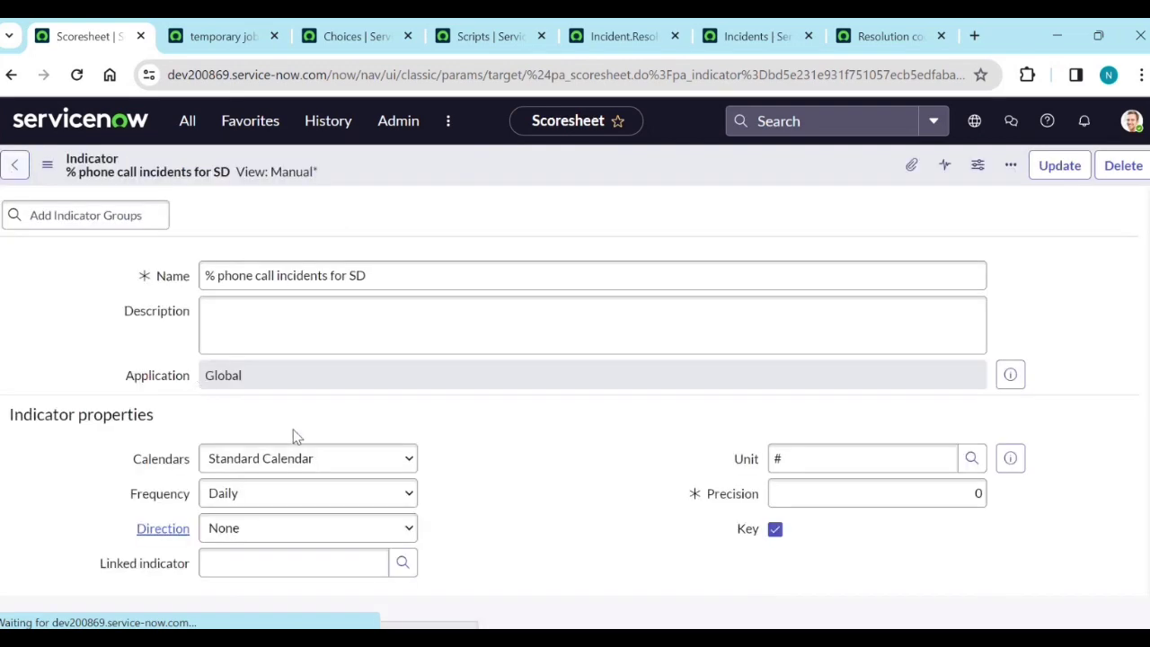
scroll(477, 461, "down", 3)
scroll(478, 465, "down", 5)
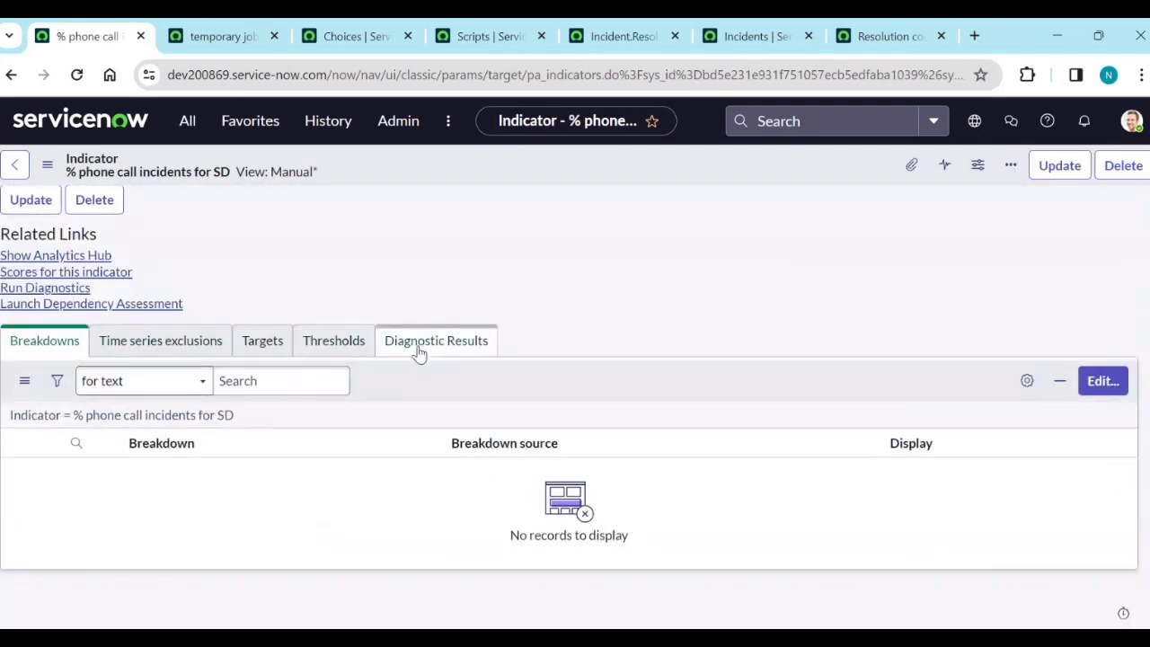
left_click(75, 261)
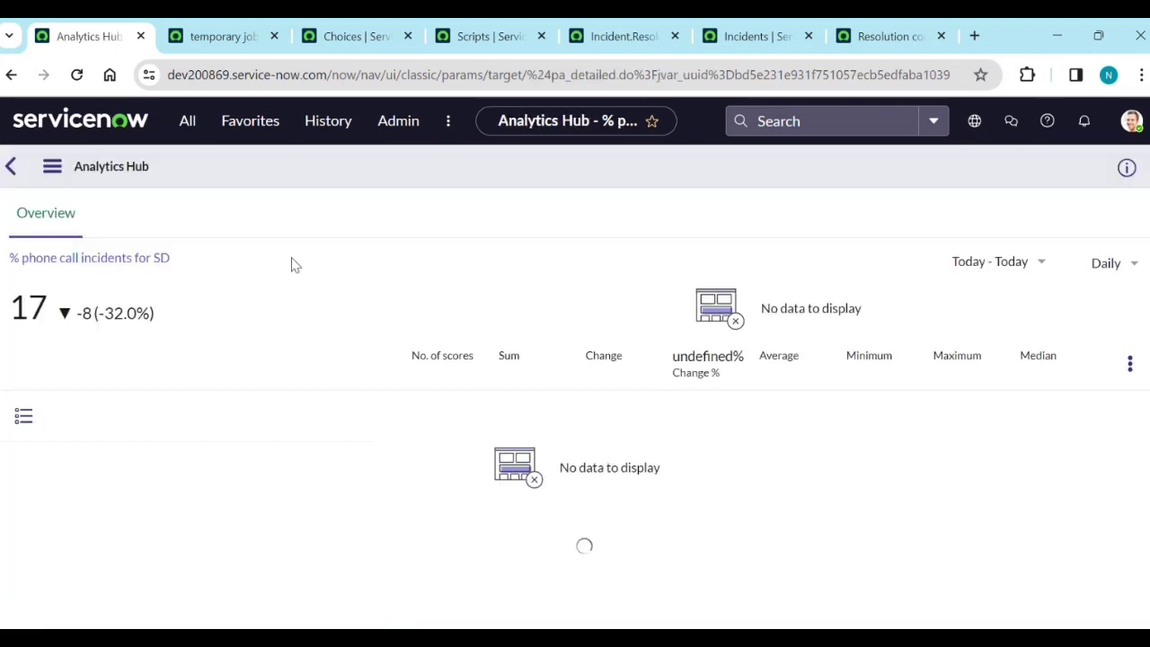
mouse_move(1035, 552)
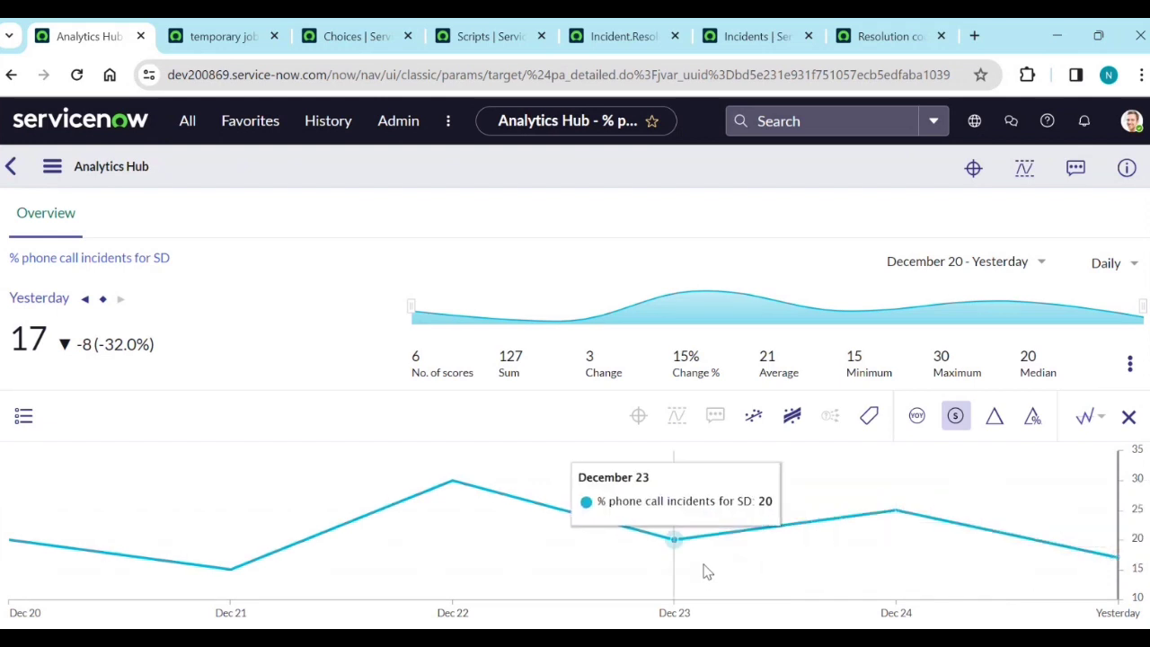
mouse_move(364, 492)
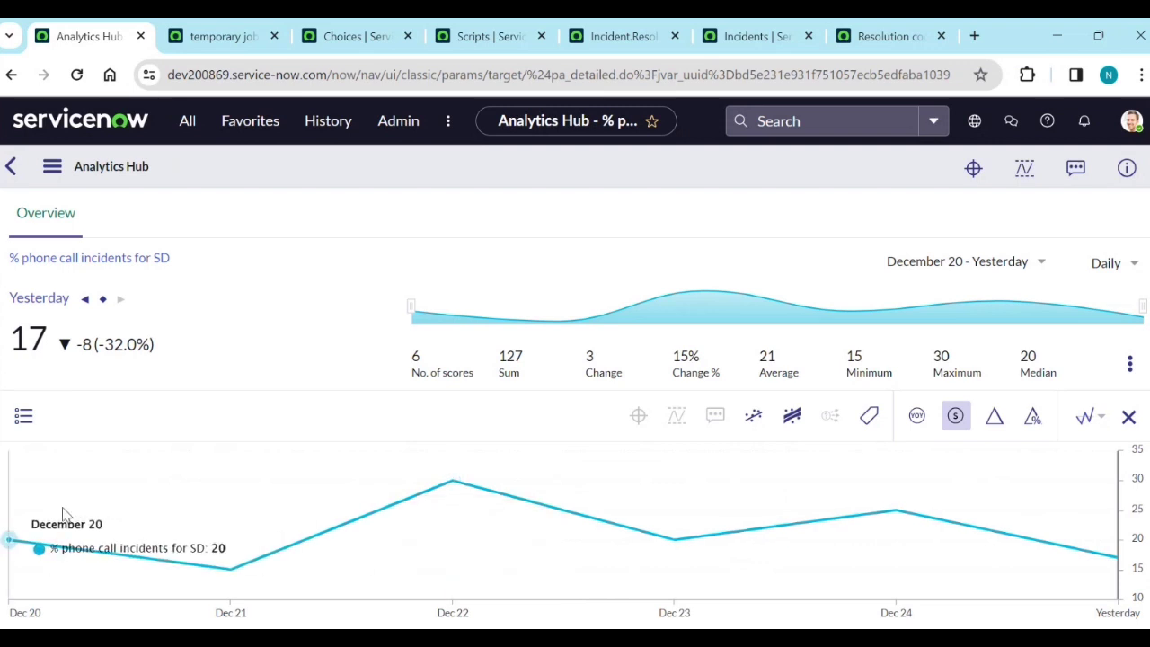
mouse_move(1120, 577)
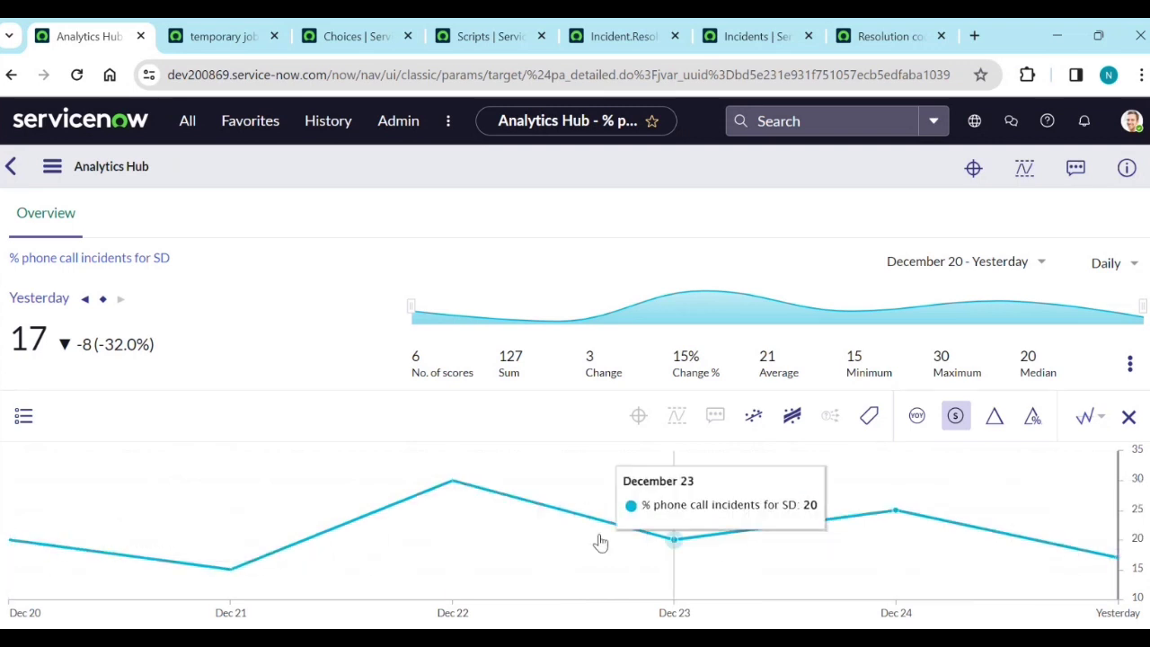
mouse_move(10, 532)
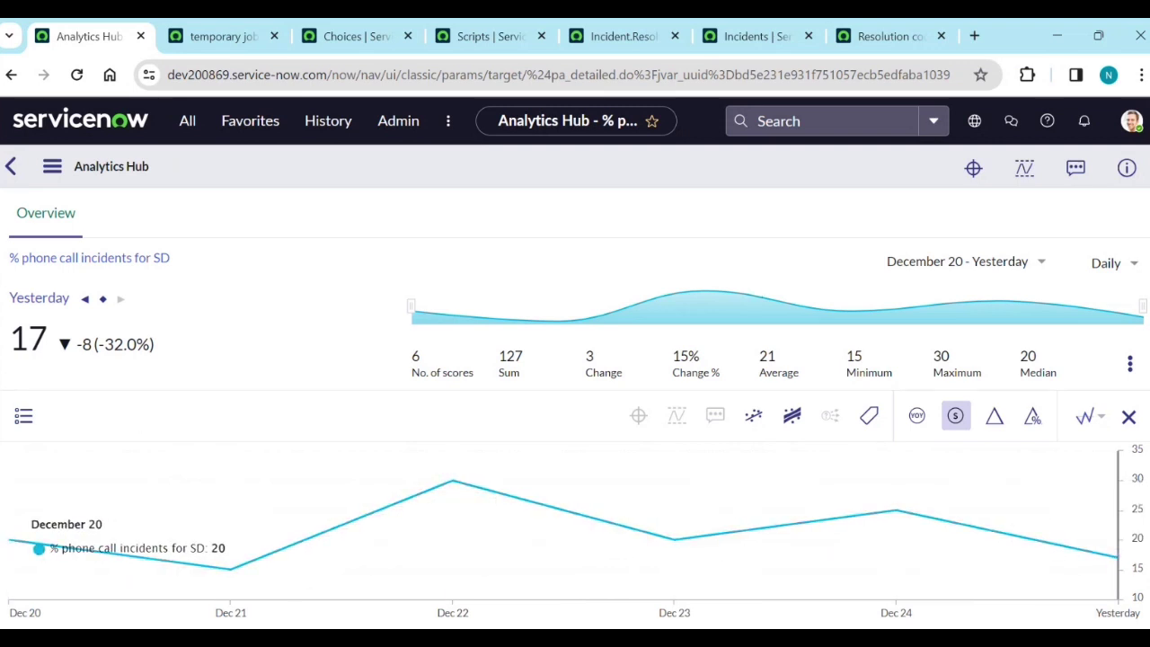
Step: Change the Analytics Hub time series to 7d running SUM and show the indicator's breakdowns
left_click(1112, 265)
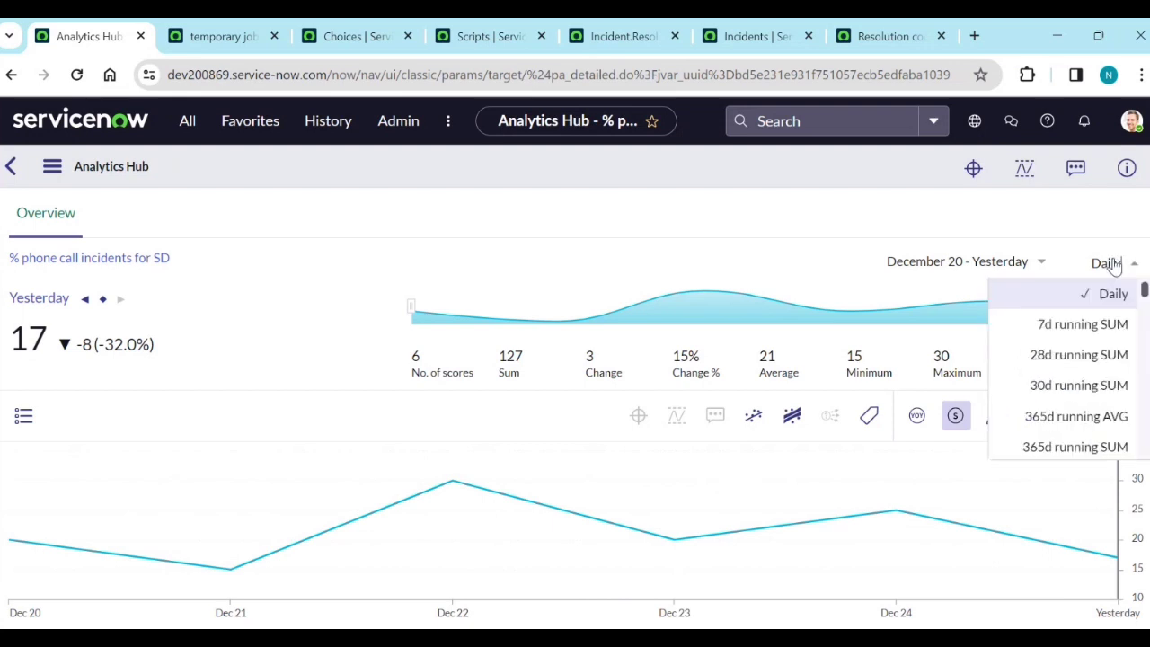
left_click(1095, 320)
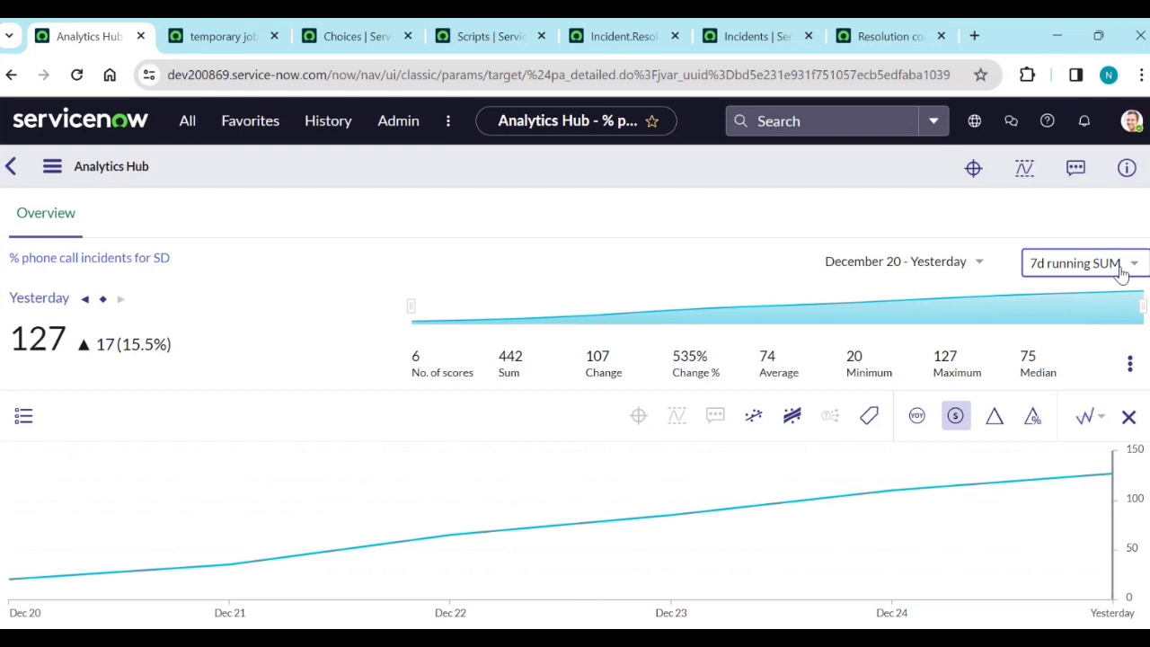
left_click(24, 416)
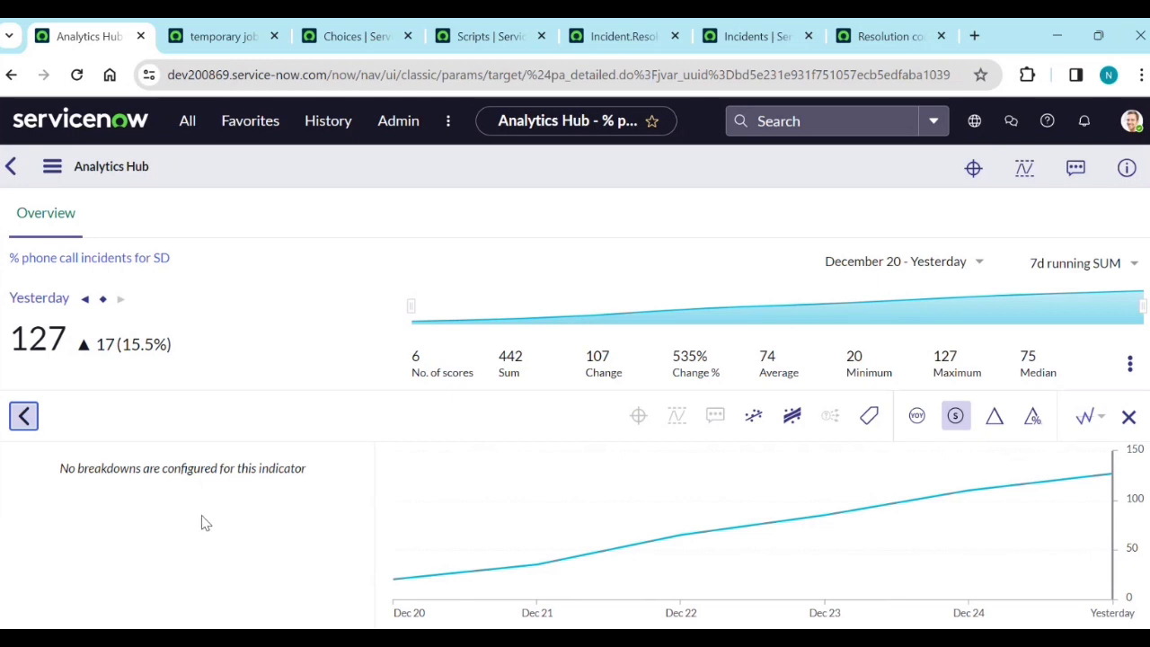
left_click(251, 124)
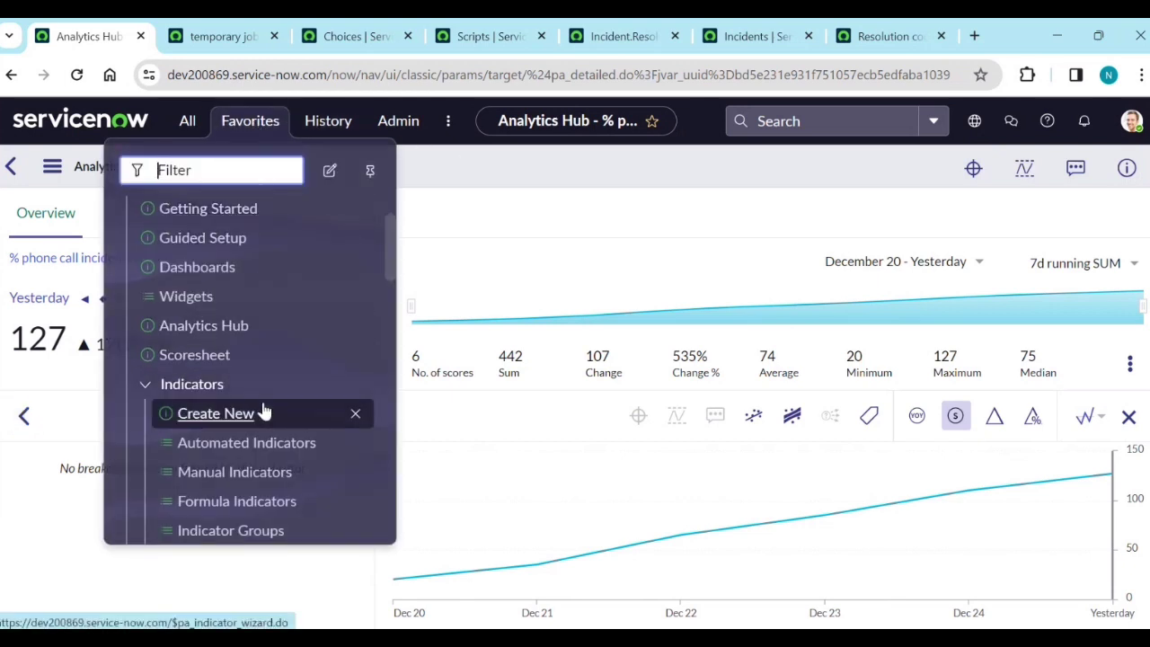
scroll(267, 412, "down", 1)
scroll(267, 411, "down", 2)
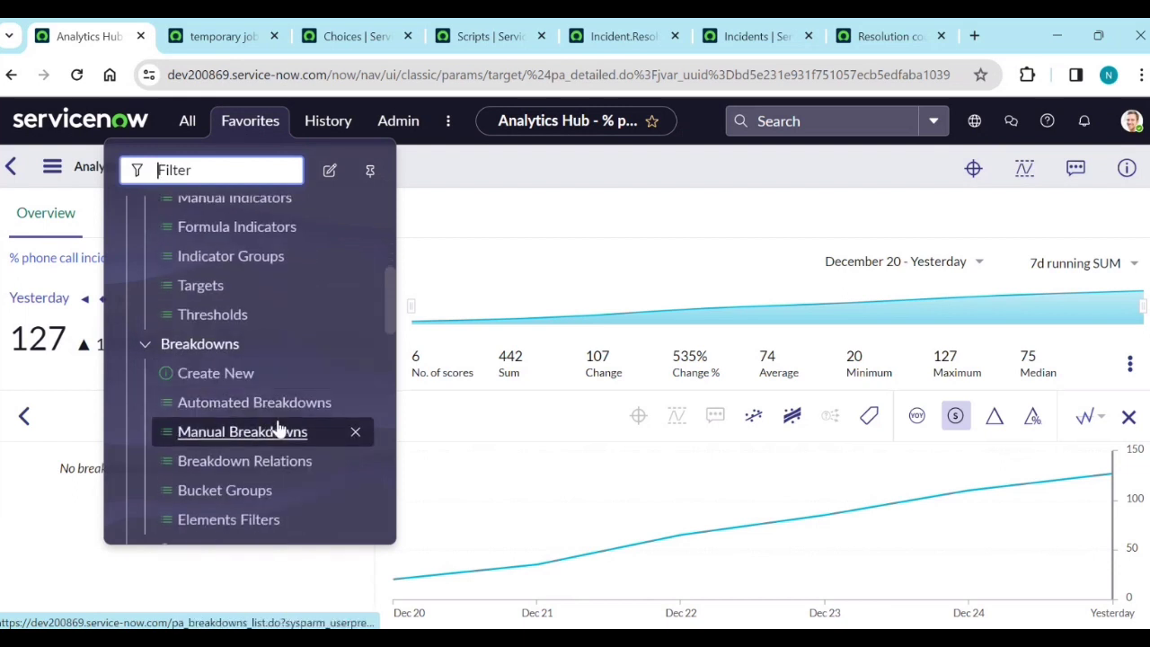
scroll(283, 439, "down", 2)
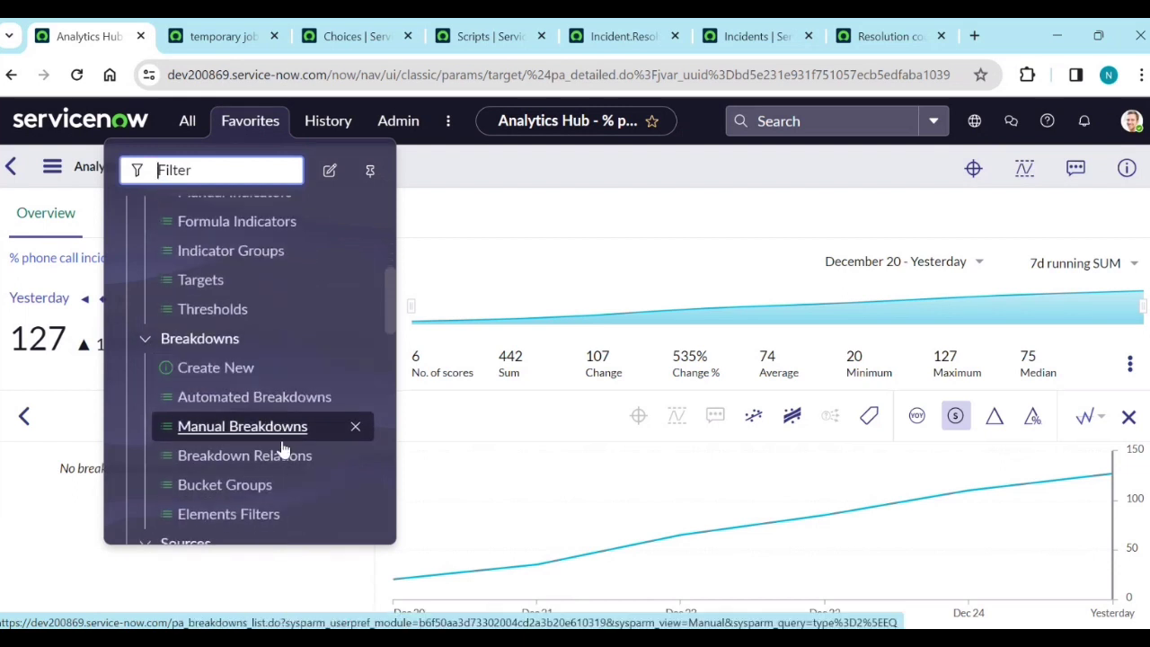
left_click(240, 424)
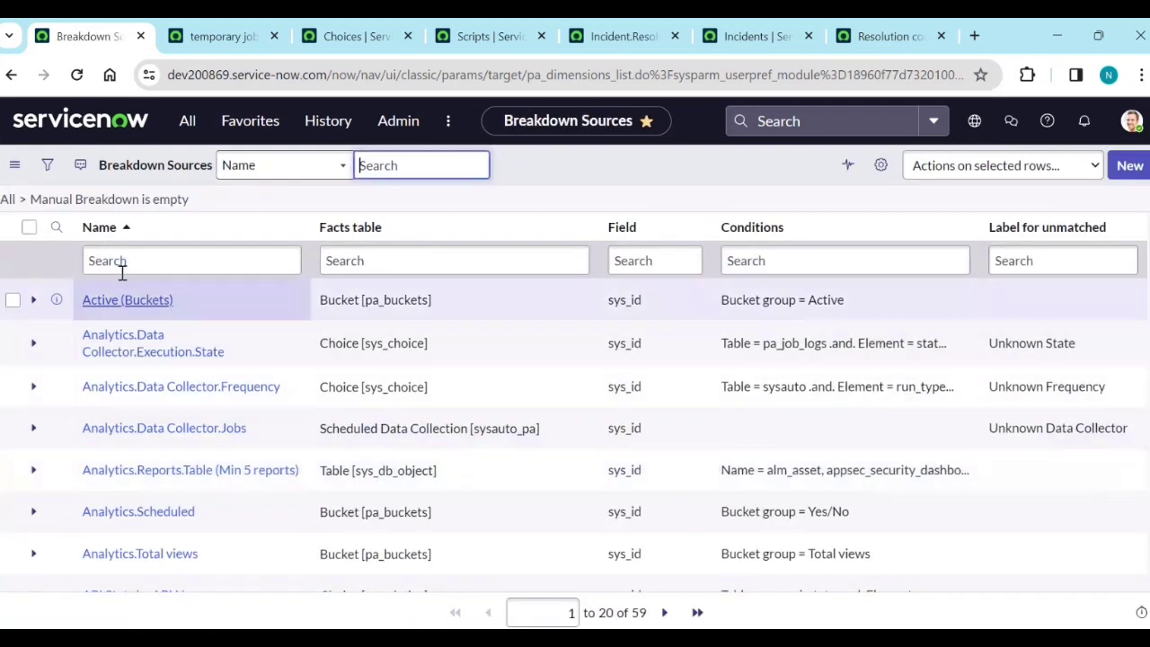
Step: Open the list of manual breakdowns from the favorites
left_click(252, 123)
scroll(270, 454, "down", 1)
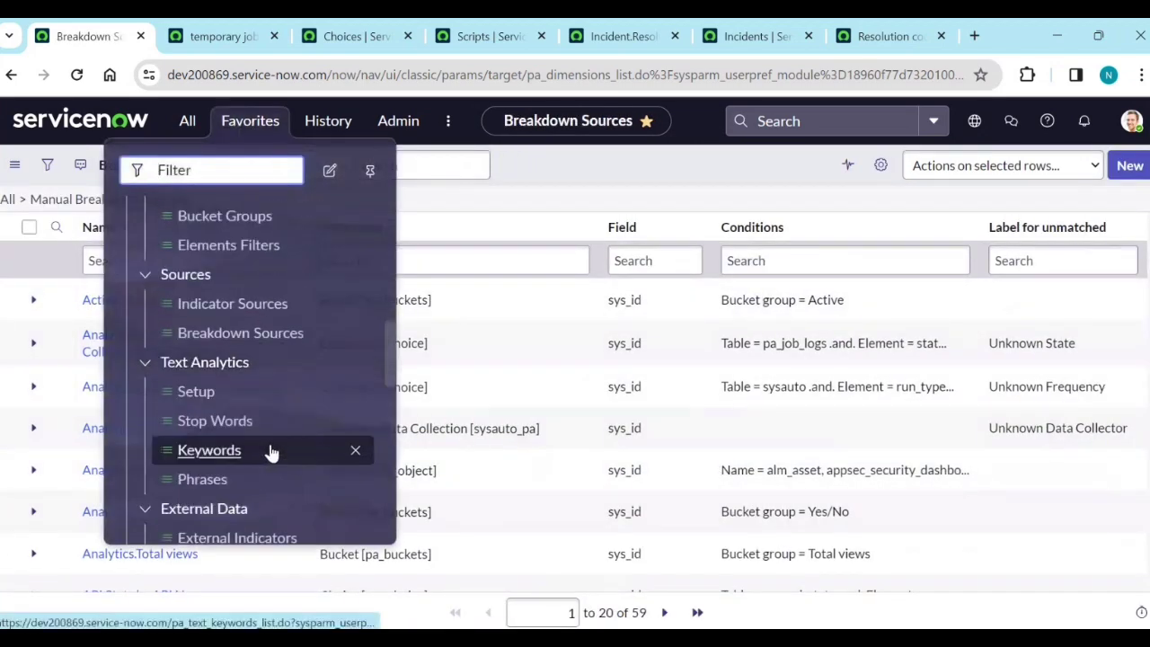
scroll(270, 449, "down", 1)
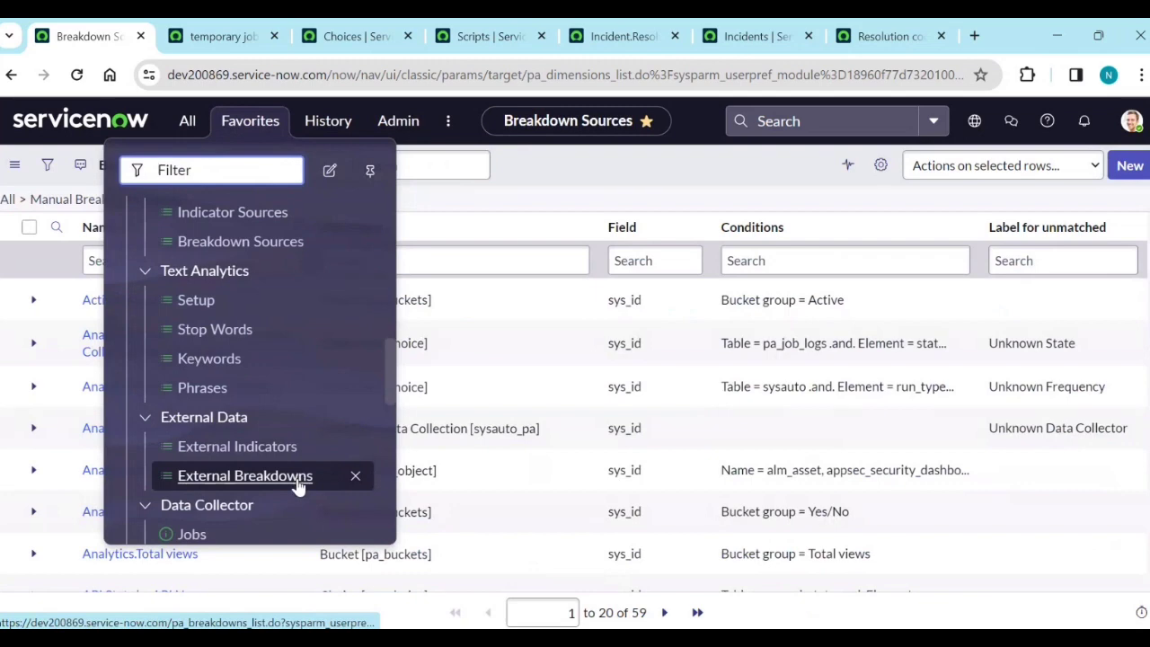
scroll(282, 462, "up", 3)
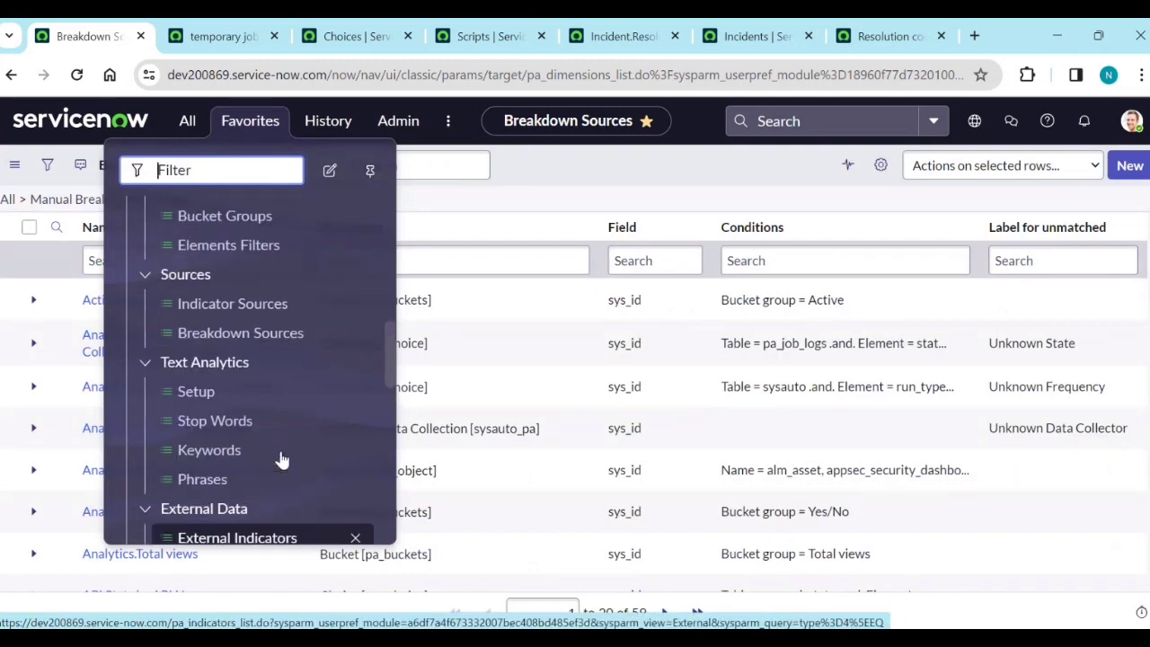
scroll(283, 460, "up", 1)
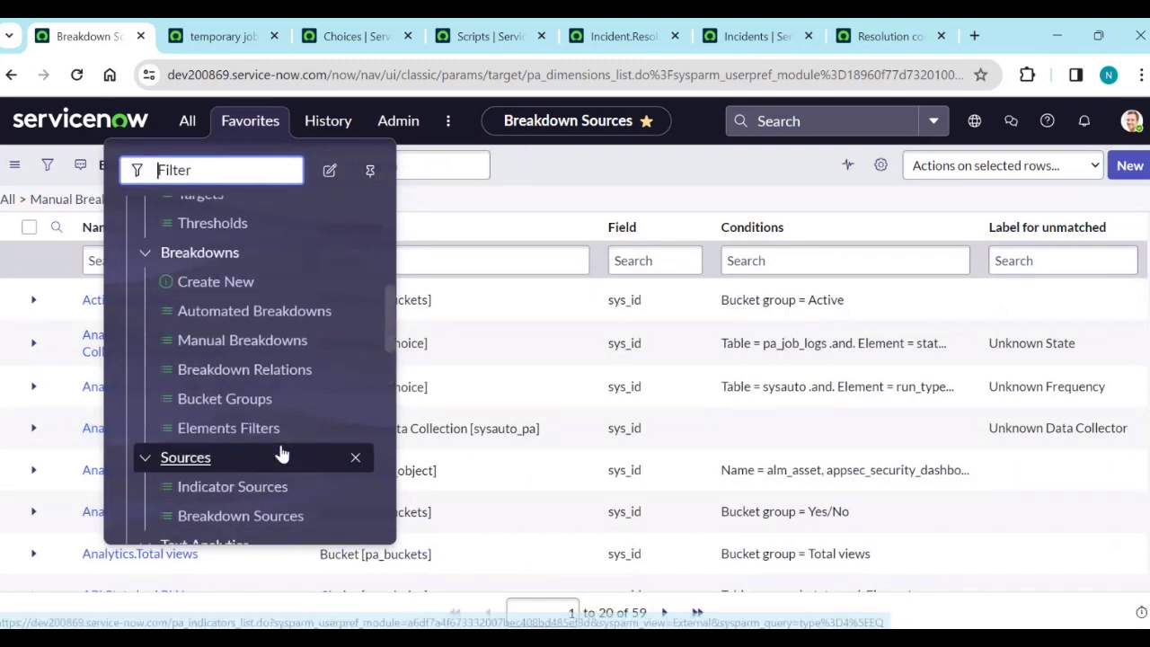
left_click(242, 341)
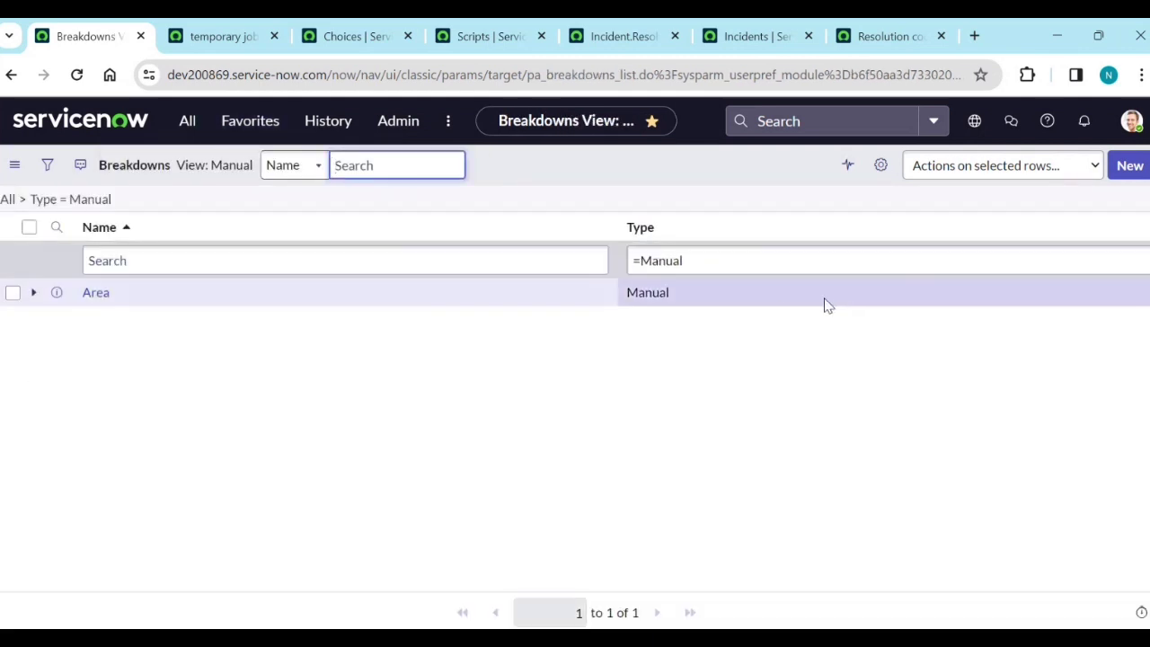
Step: Open the manual breakdown Area and review its elements and the indicators linked to it
left_click(34, 297)
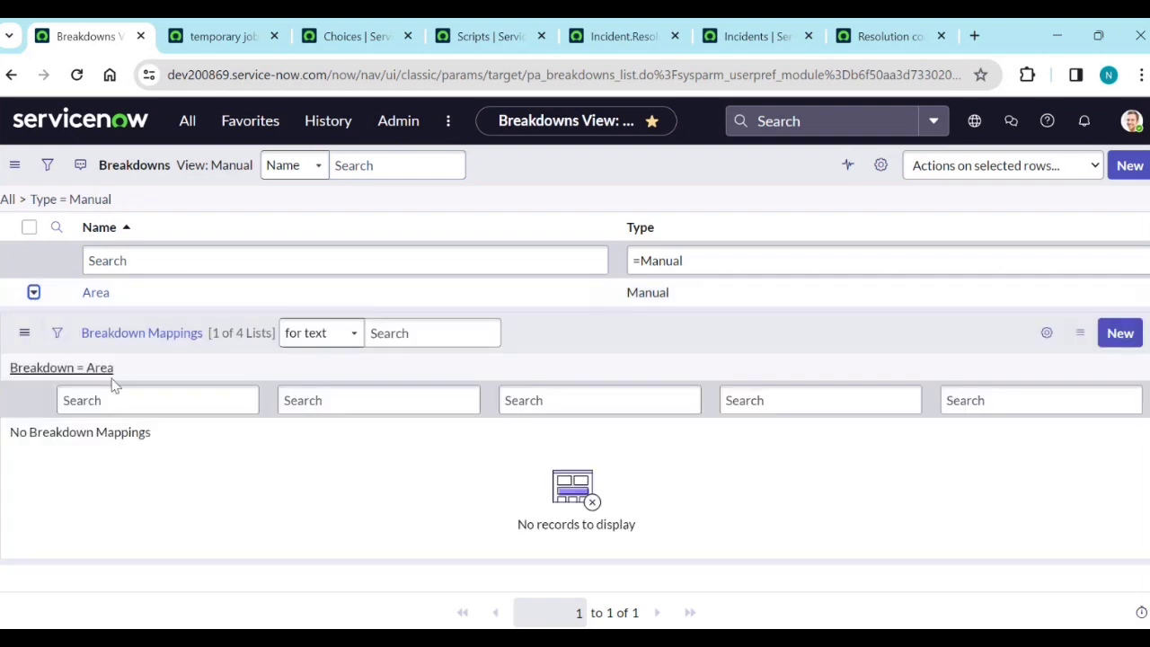
left_click(97, 295)
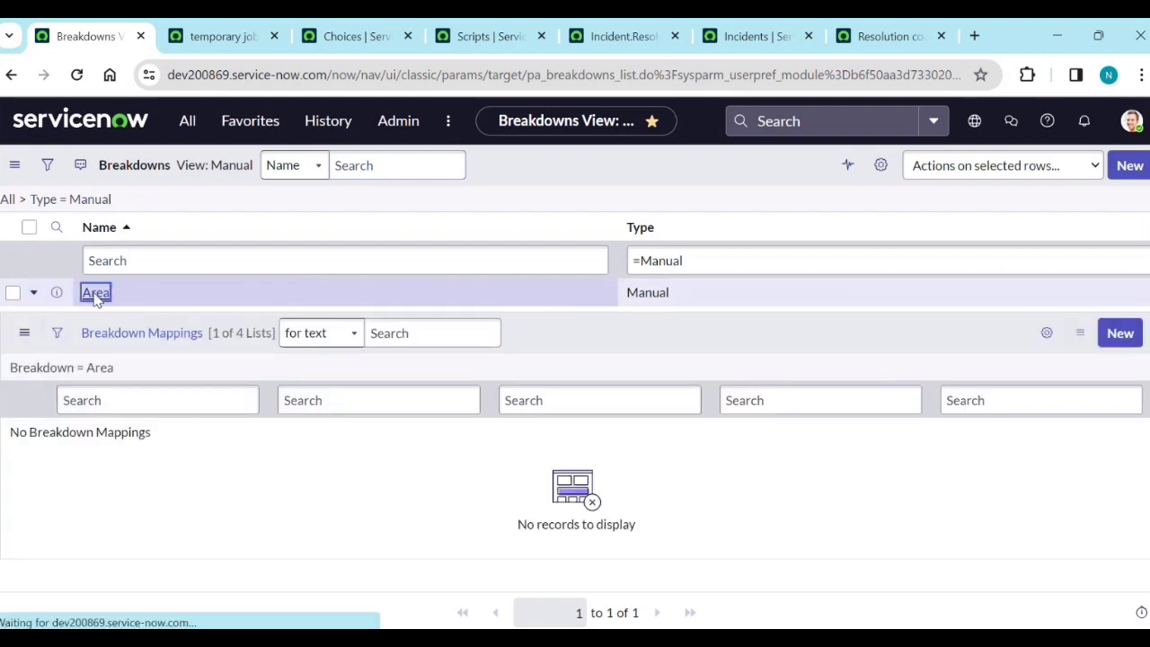
scroll(142, 519, "down", 1)
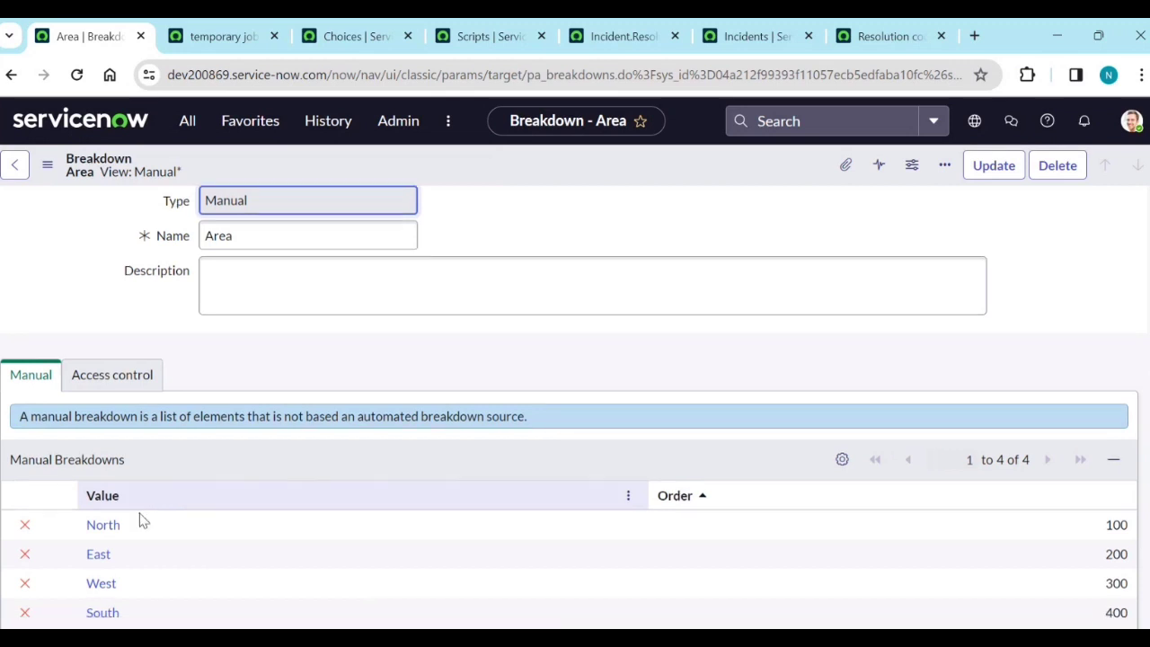
scroll(142, 520, "down", 5)
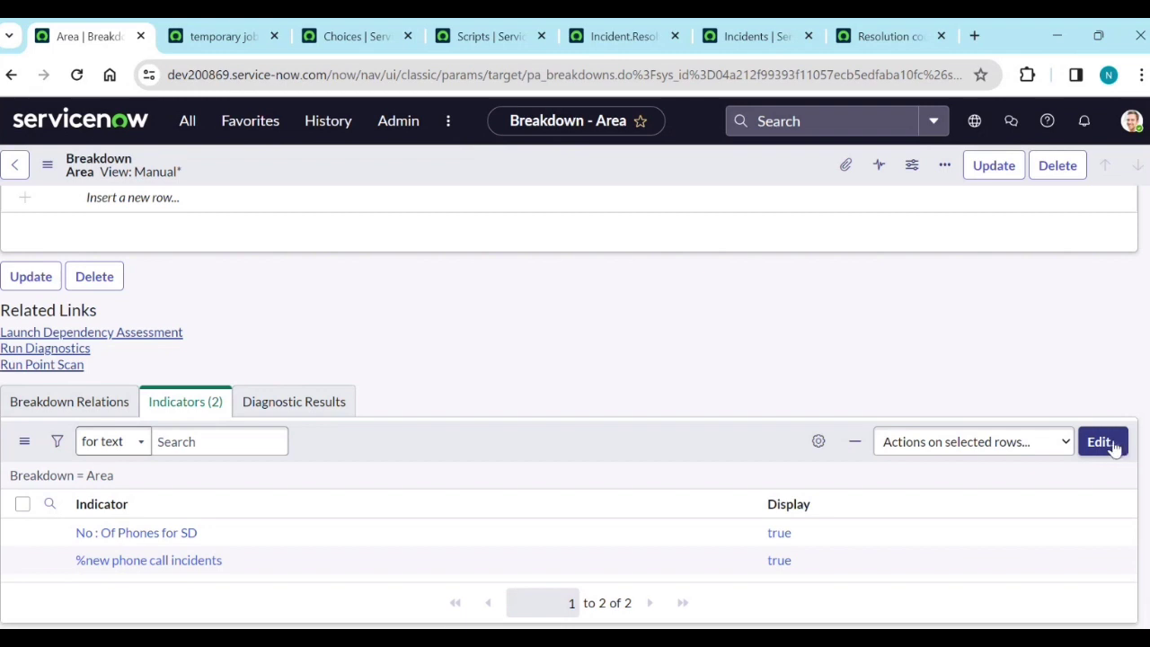
Step: Review the formula for the percentage of new phone call incidents in the Notepad notes, and return to the Area breakdown
key("alt+Tab")
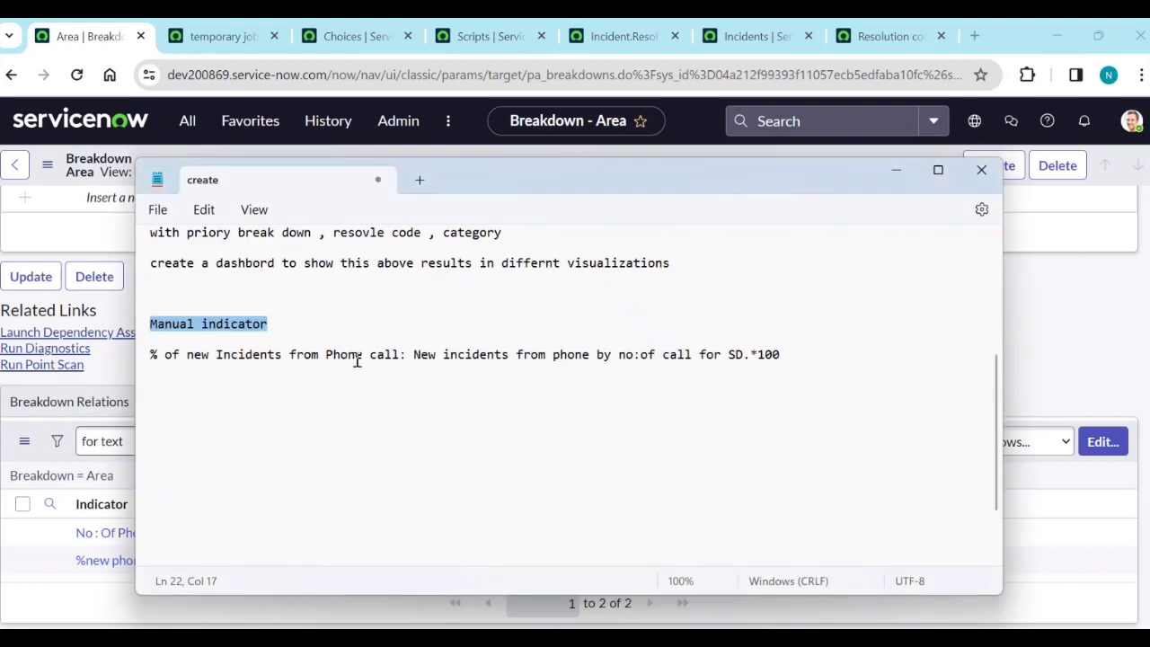
left_click_drag(415, 355, 739, 356)
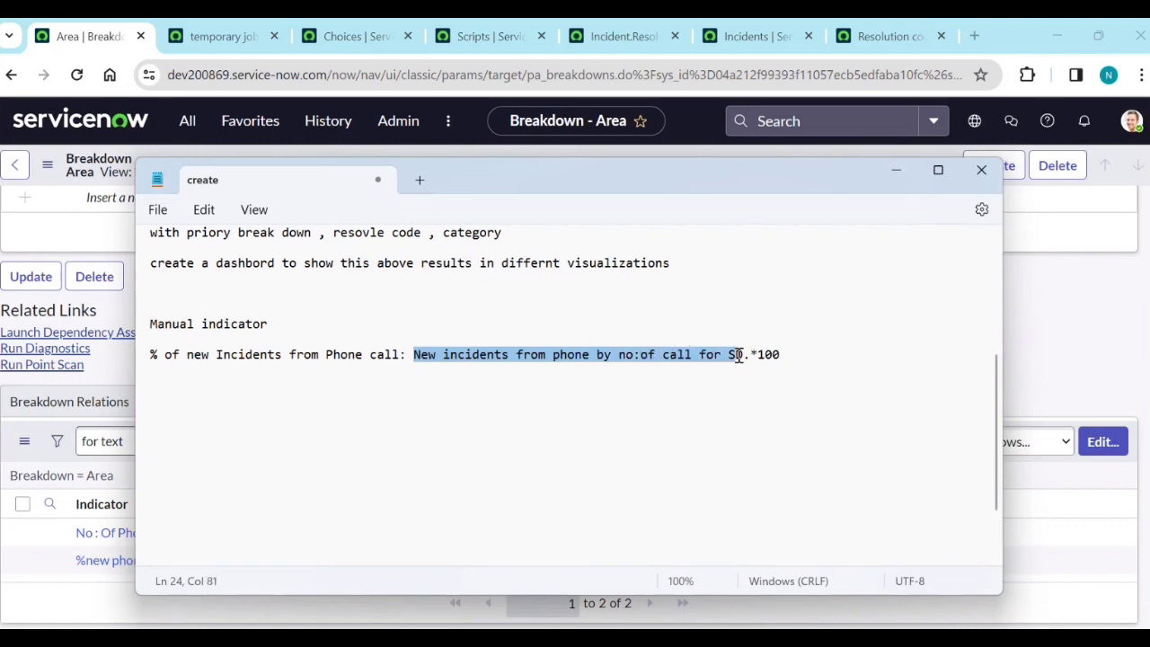
left_click(634, 420)
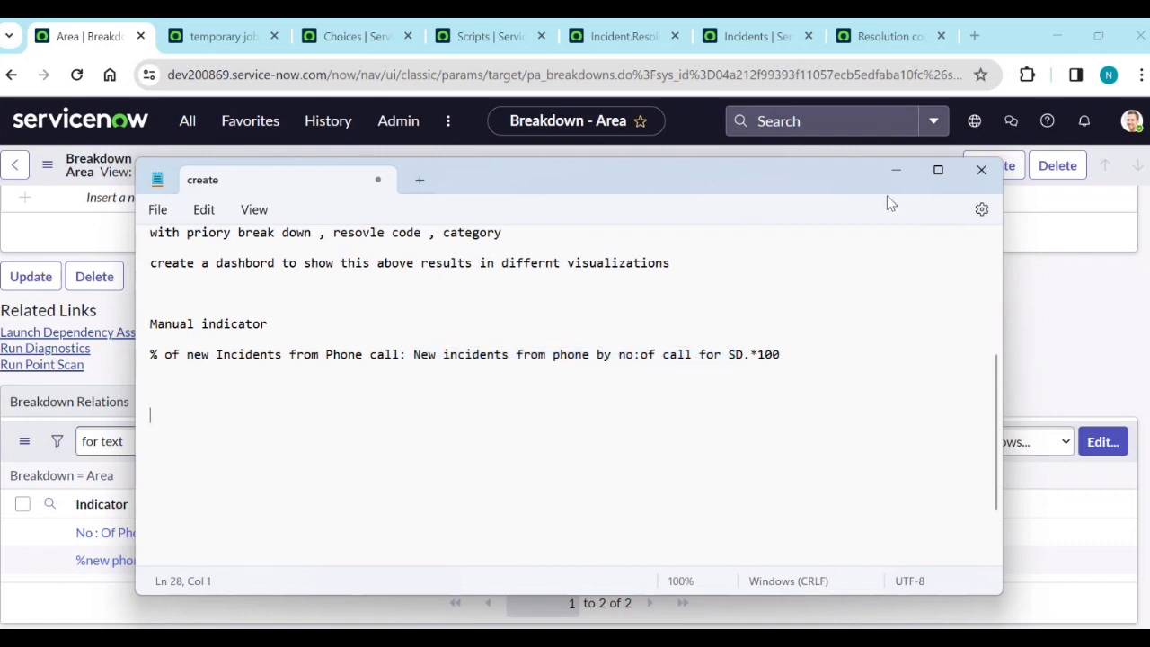
left_click(897, 173)
scroll(393, 360, "up", 5)
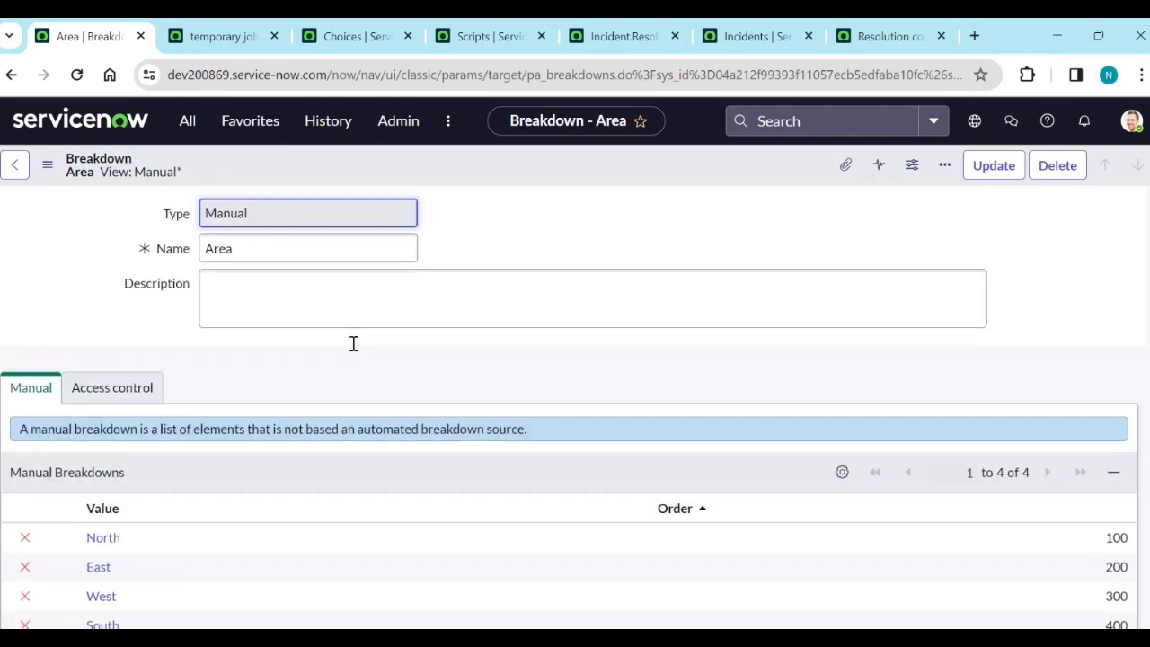
scroll(225, 263, "down", 5)
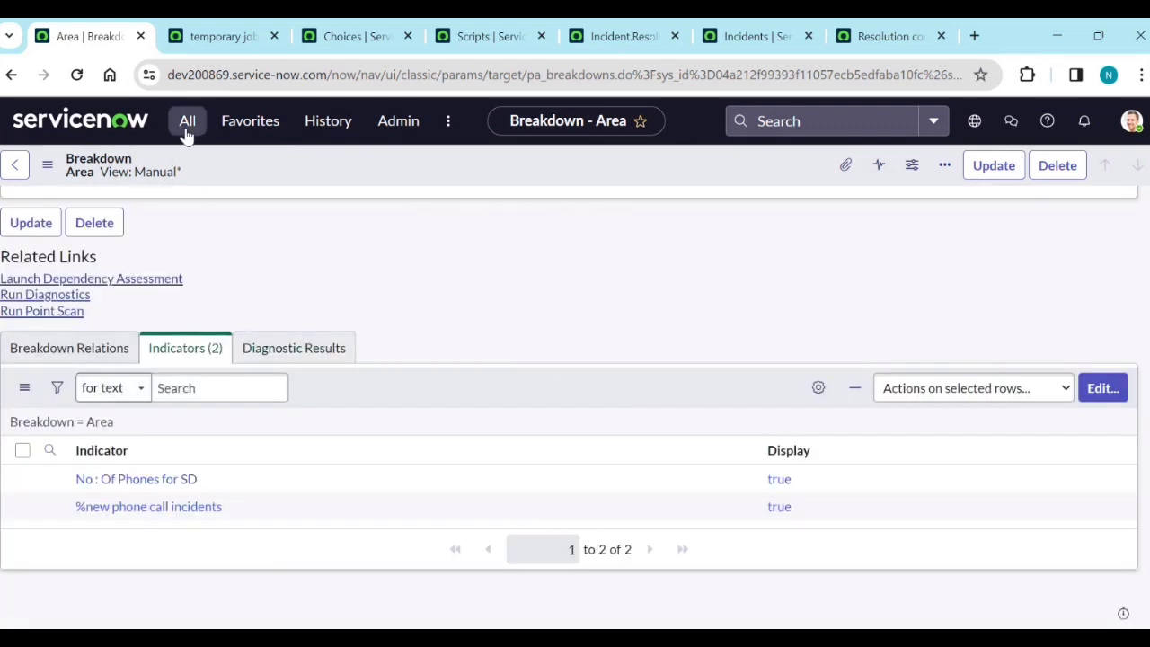
Step: Open the list of manual indicators from the favorites
left_click(232, 128)
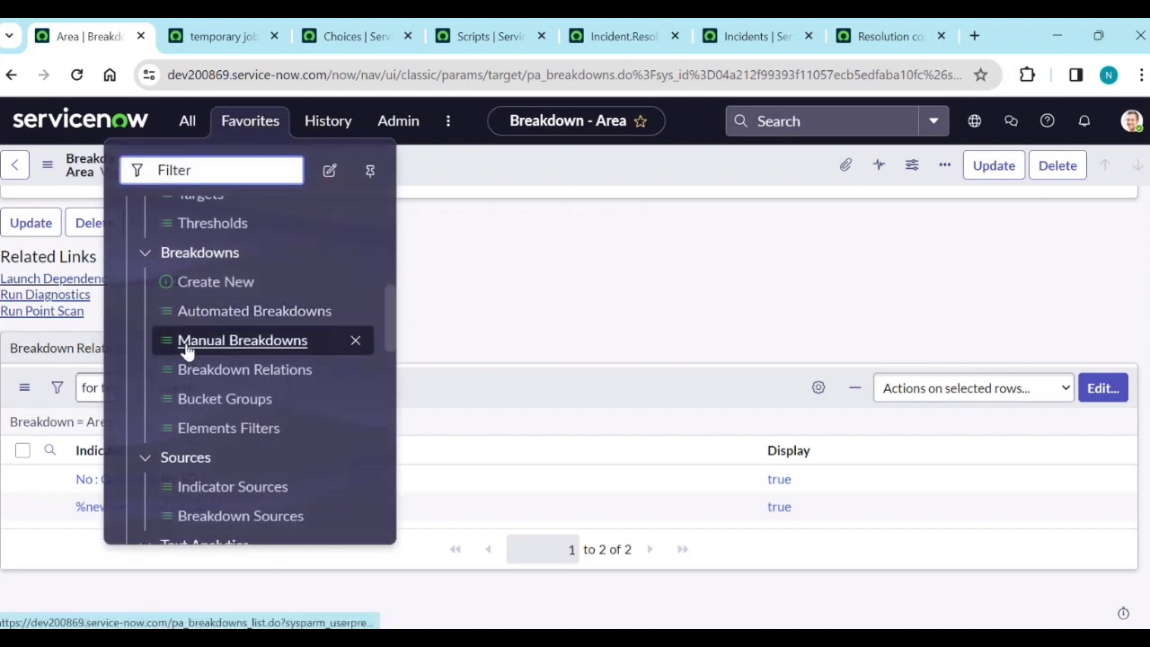
scroll(201, 326, "up", 4)
left_click(220, 289)
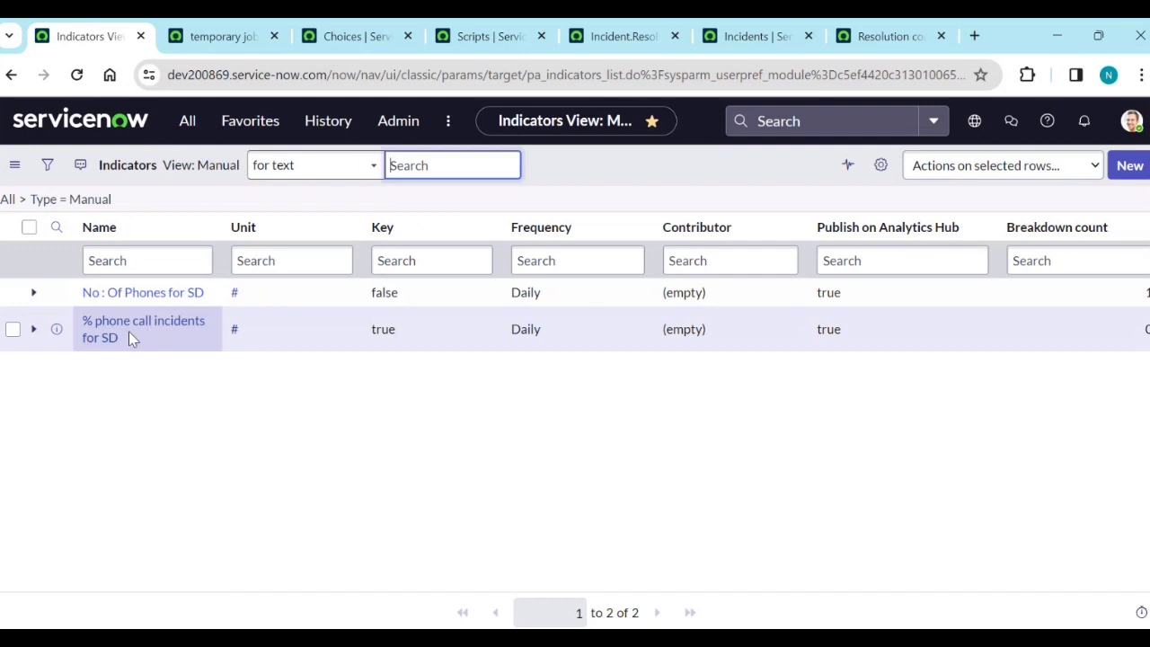
Step: Rename the indicator "% phone call incidents for SD" to "phone call for SD" directly in the list
double_click(128, 331)
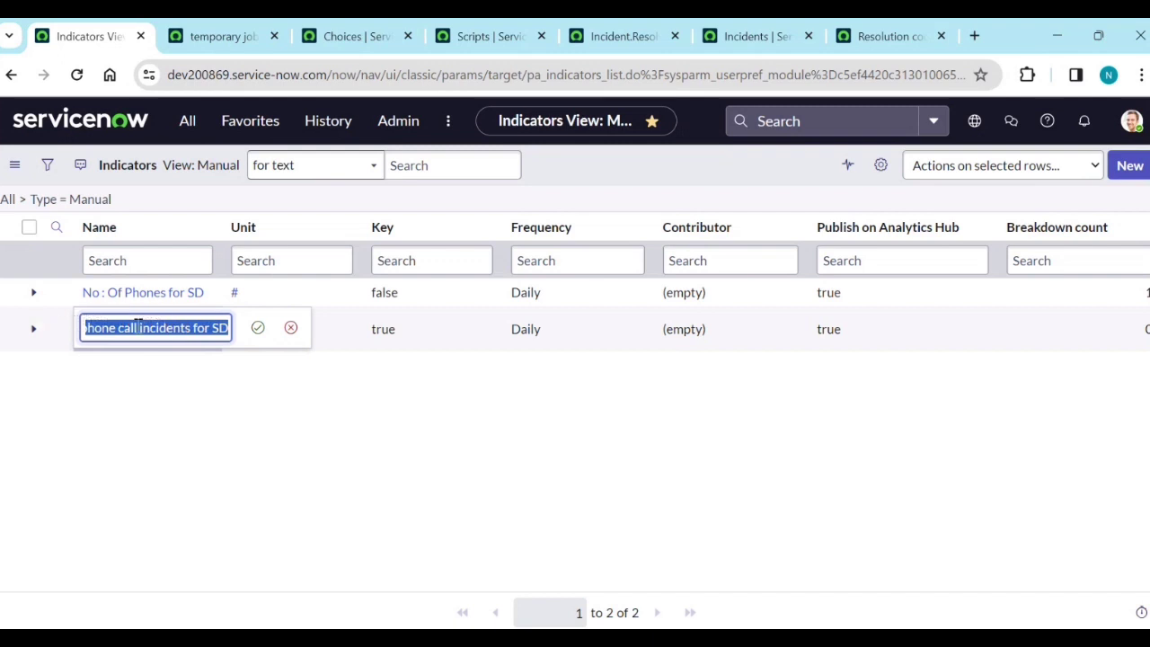
left_click_drag(140, 329, 188, 331)
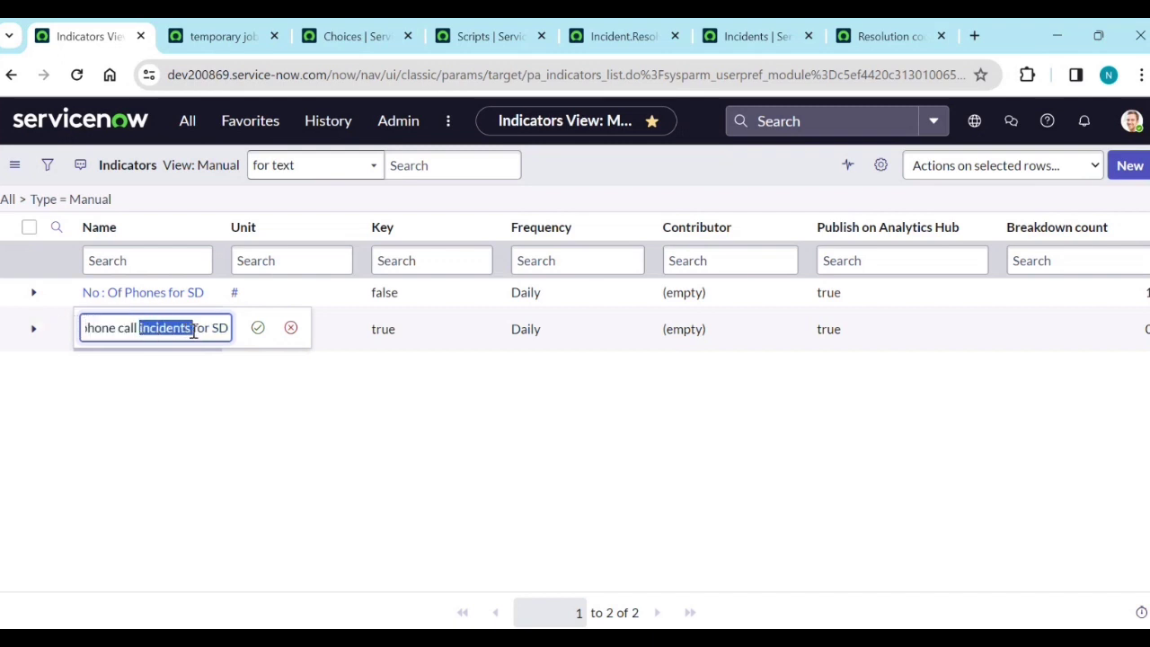
key("BackSpace")
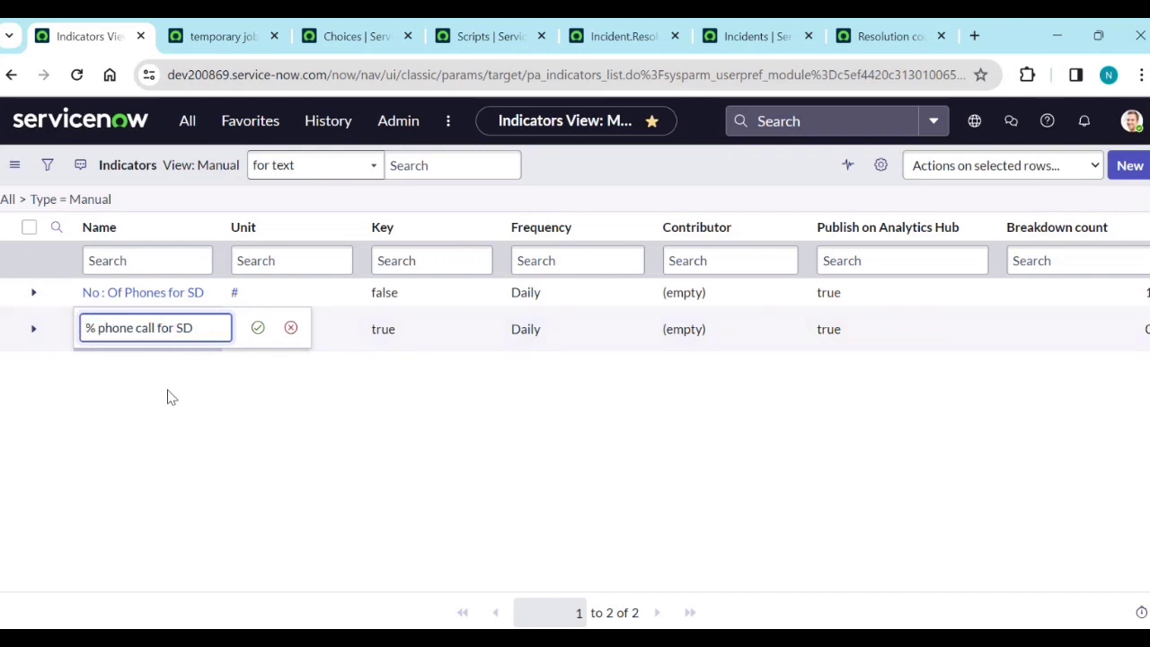
key("Home")
key("Delete")
key("Delete")
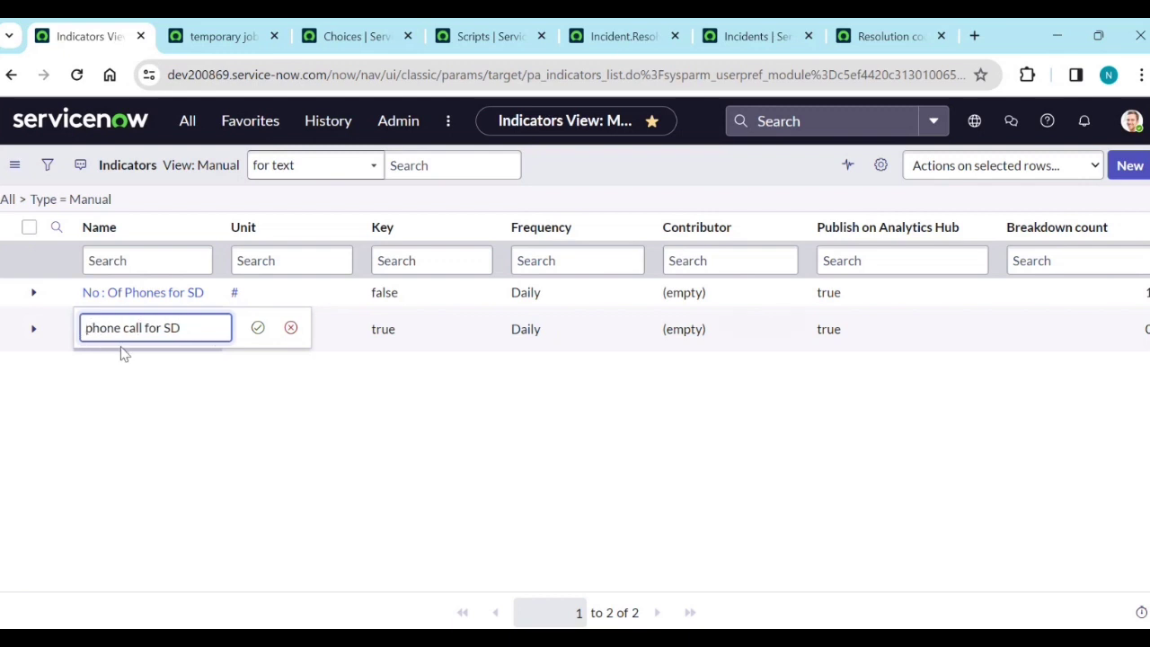
left_click(258, 328)
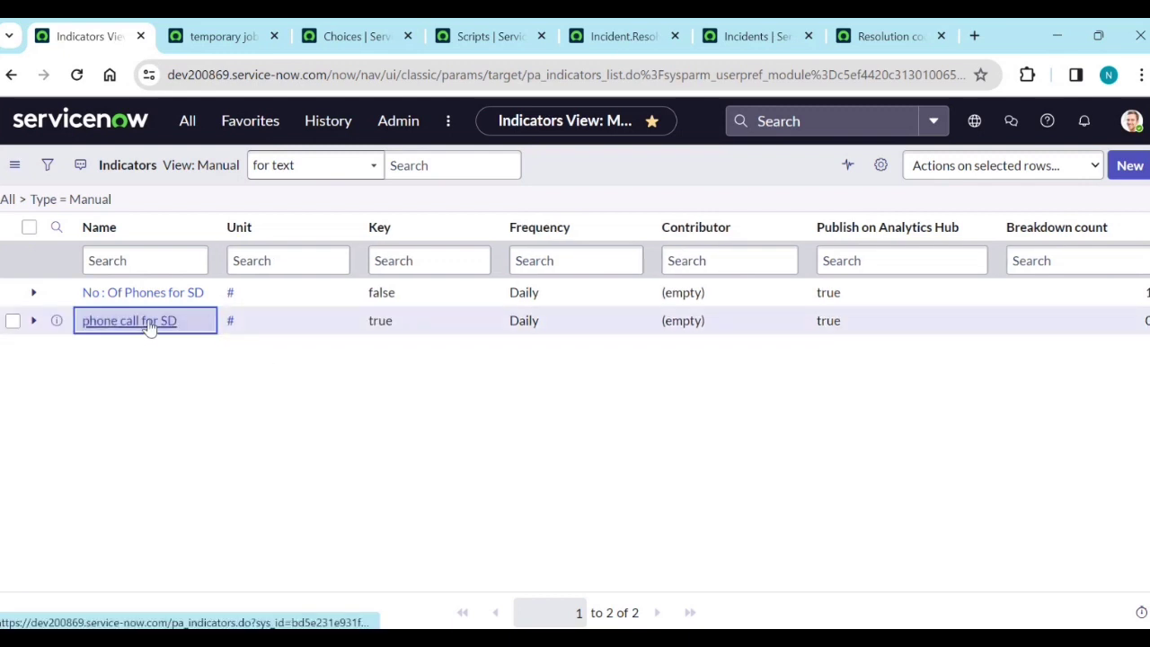
Step: Open the "phone call for SD" indicator, add Area to its breakdowns and save the selection
left_click(151, 322)
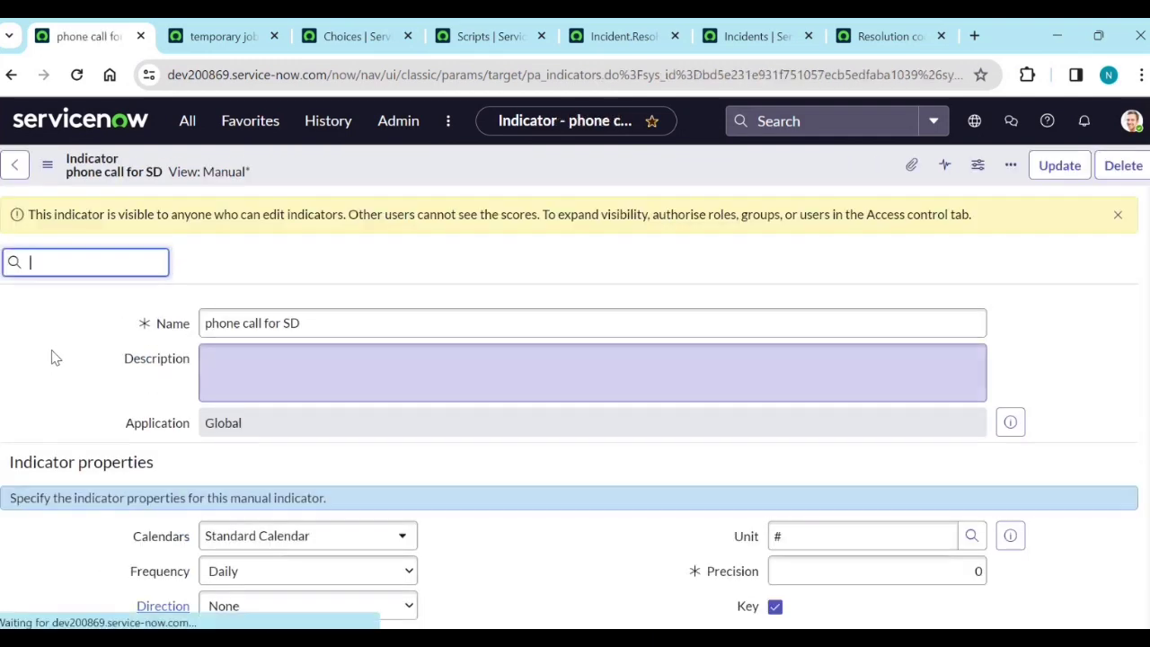
scroll(48, 352, "down", 5)
scroll(58, 385, "down", 3)
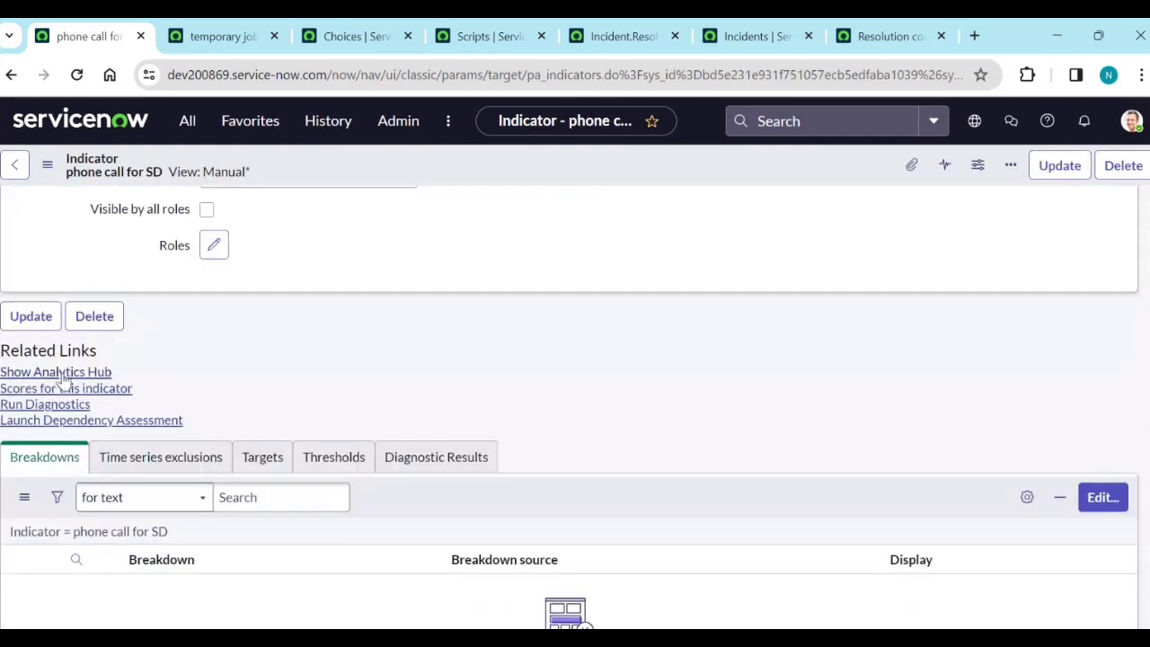
left_click(1101, 497)
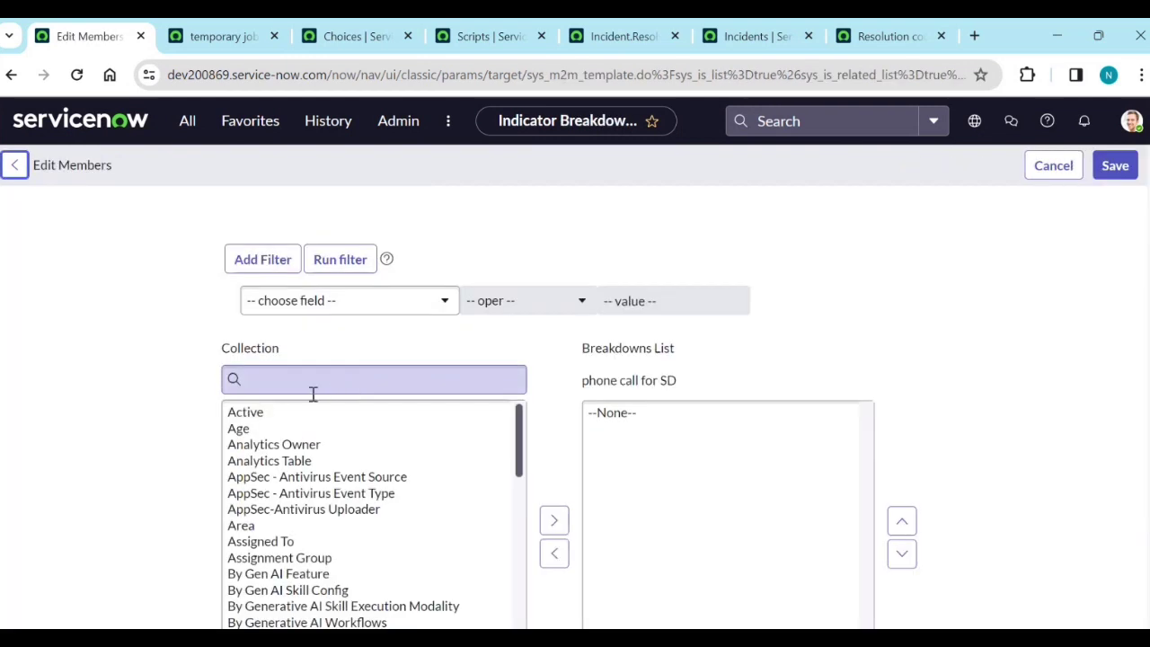
left_click(237, 527)
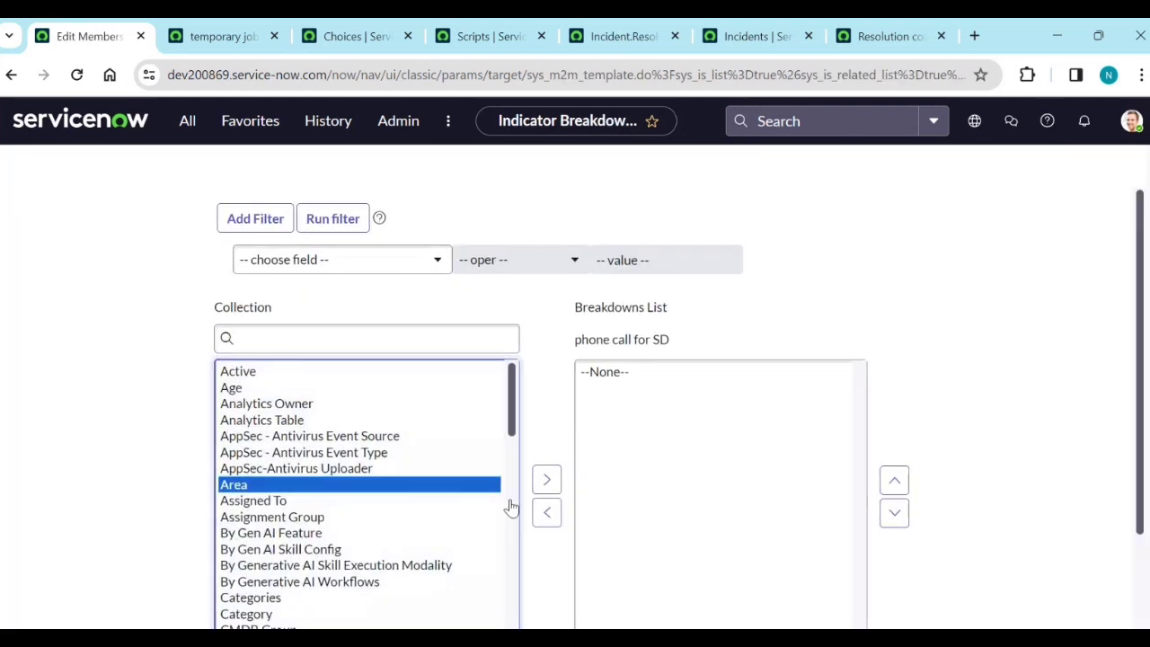
left_click(546, 481)
scroll(588, 475, "down", 1)
left_click(593, 535)
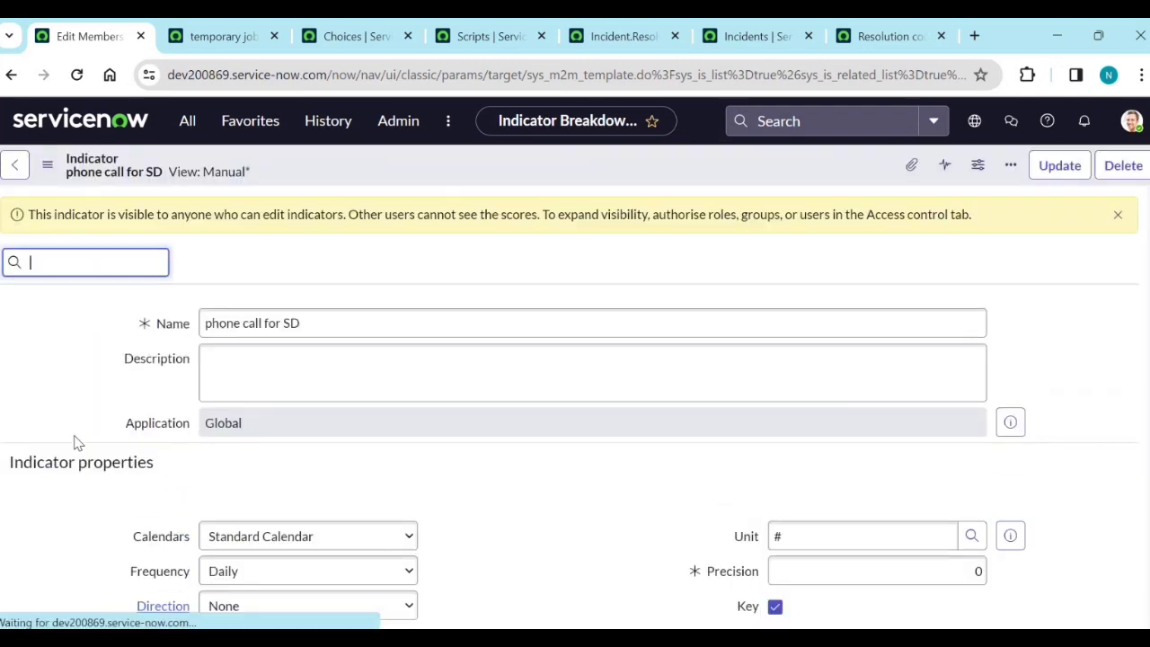
Step: Open the indicator's scoresheet and enter Dec 20 scores of 5 each for North, East, West and South
scroll(77, 444, "down", 7)
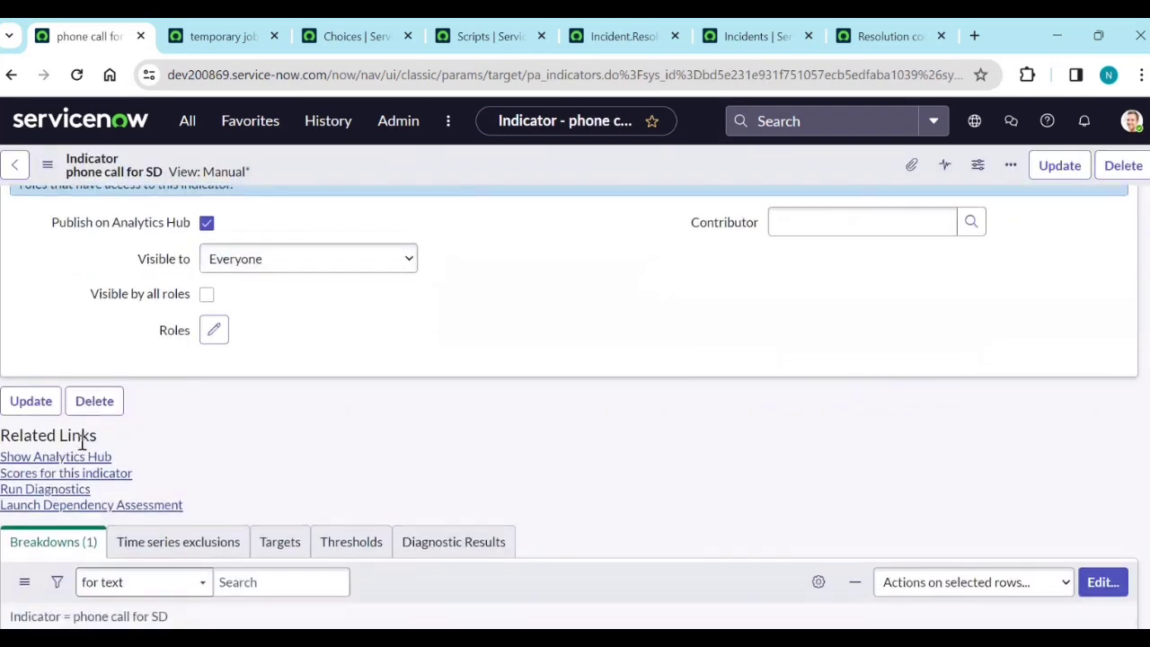
left_click(72, 389)
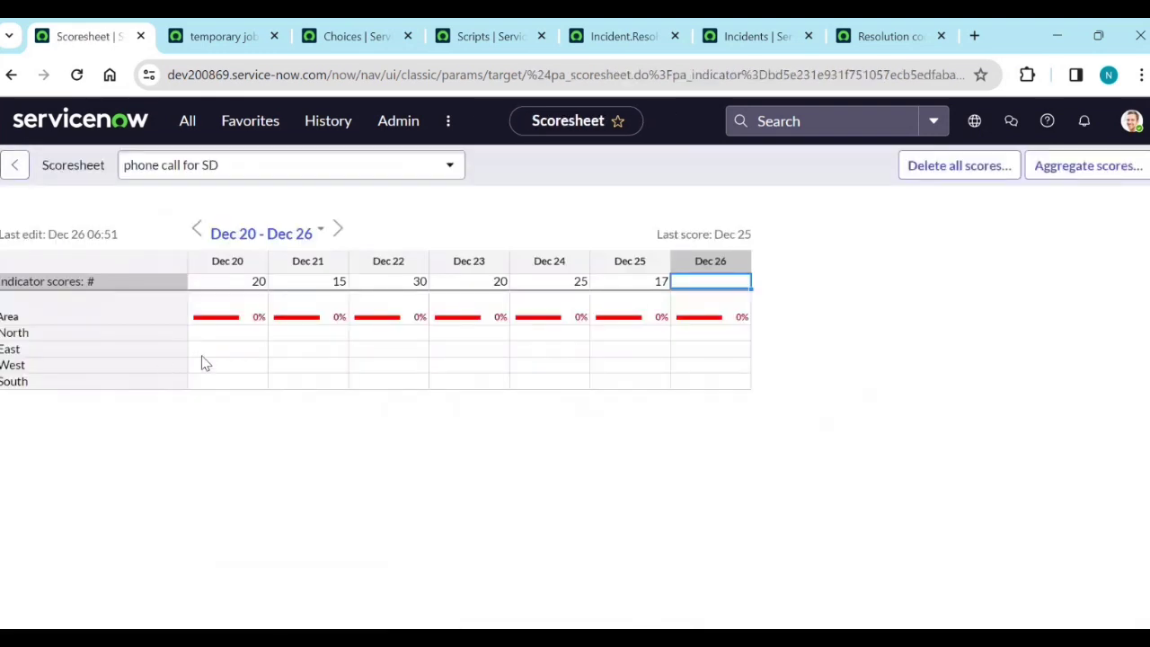
left_click(254, 337)
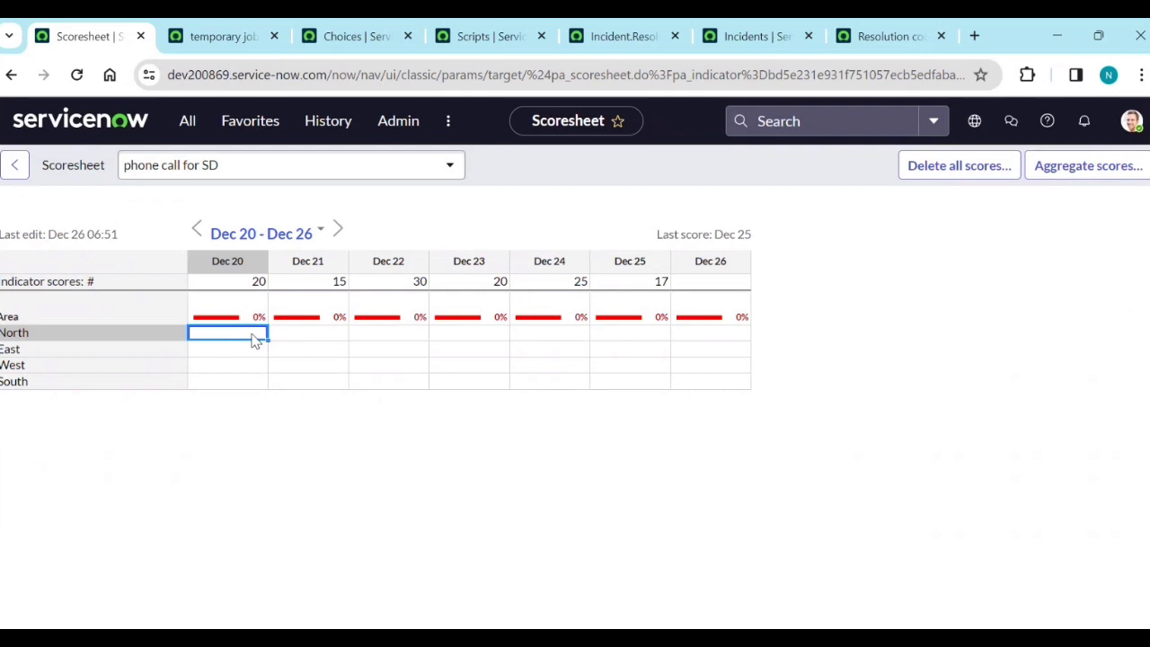
key("ctrl+5")
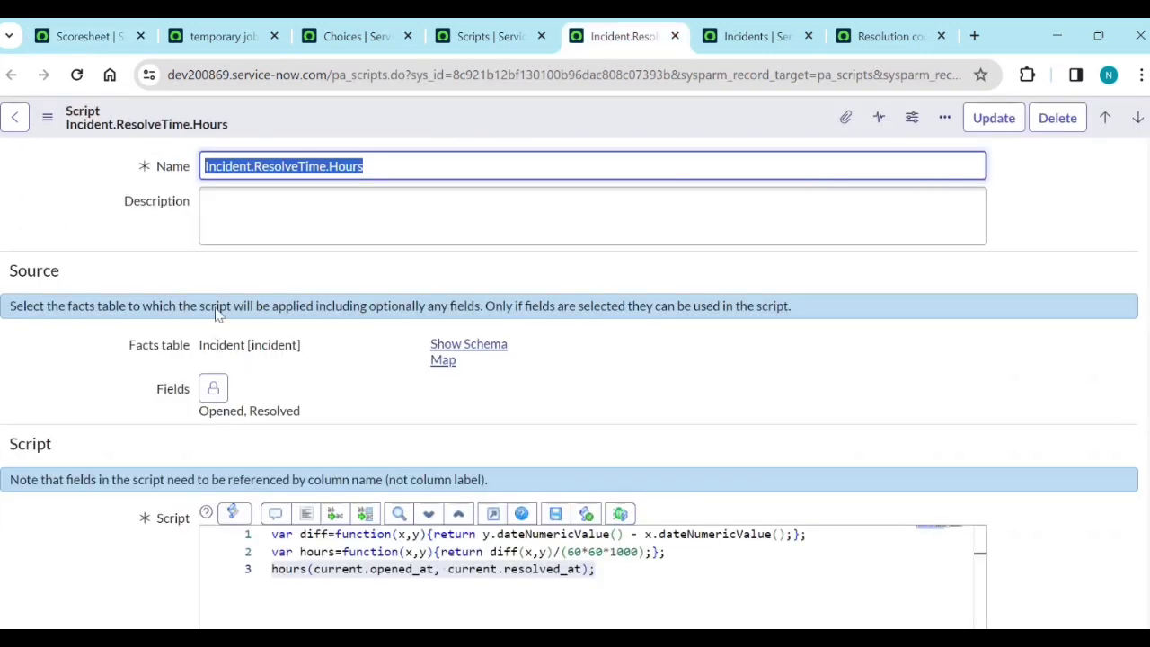
left_click(117, 38)
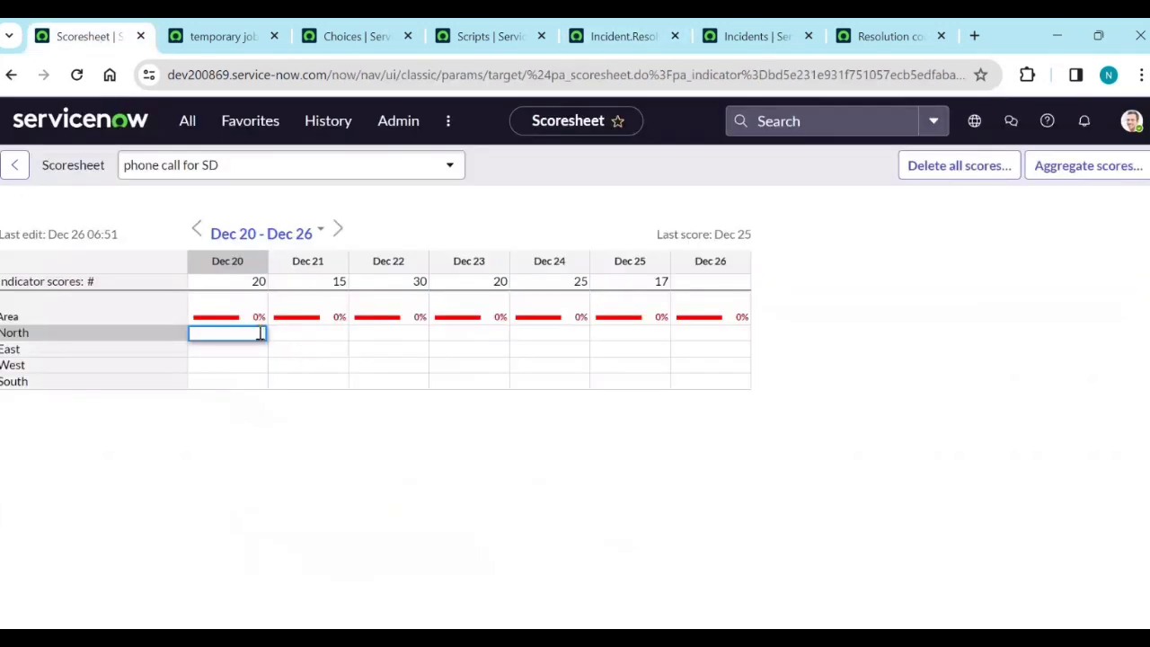
left_click(260, 355)
type("5")
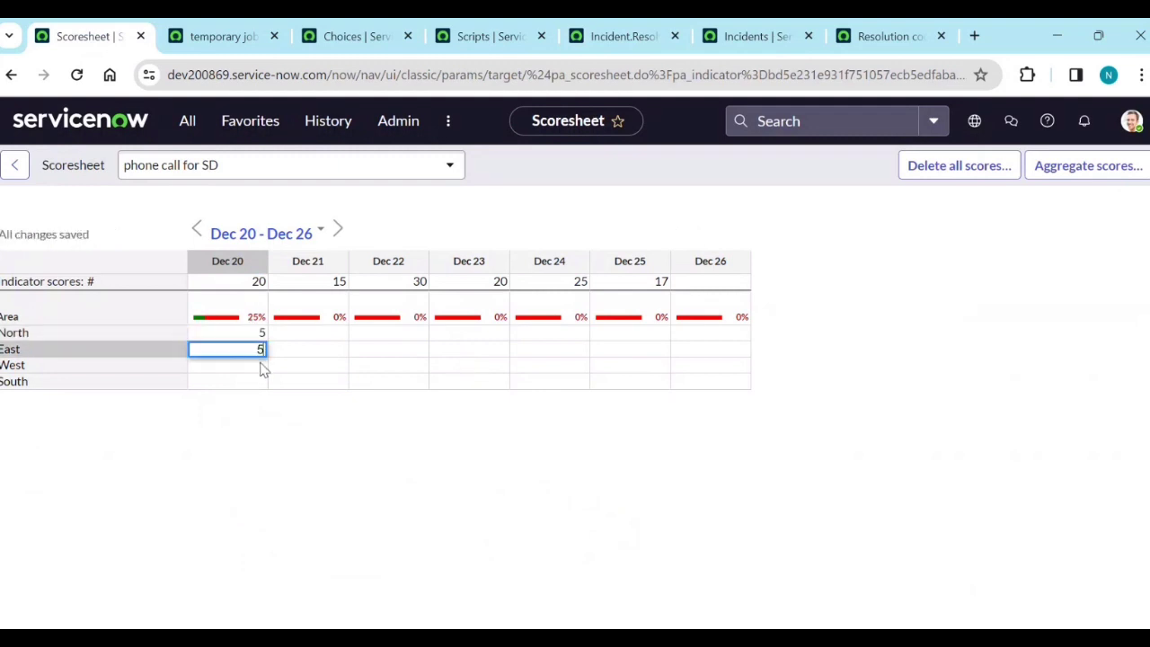
left_click(262, 367)
type("5")
left_click(260, 382)
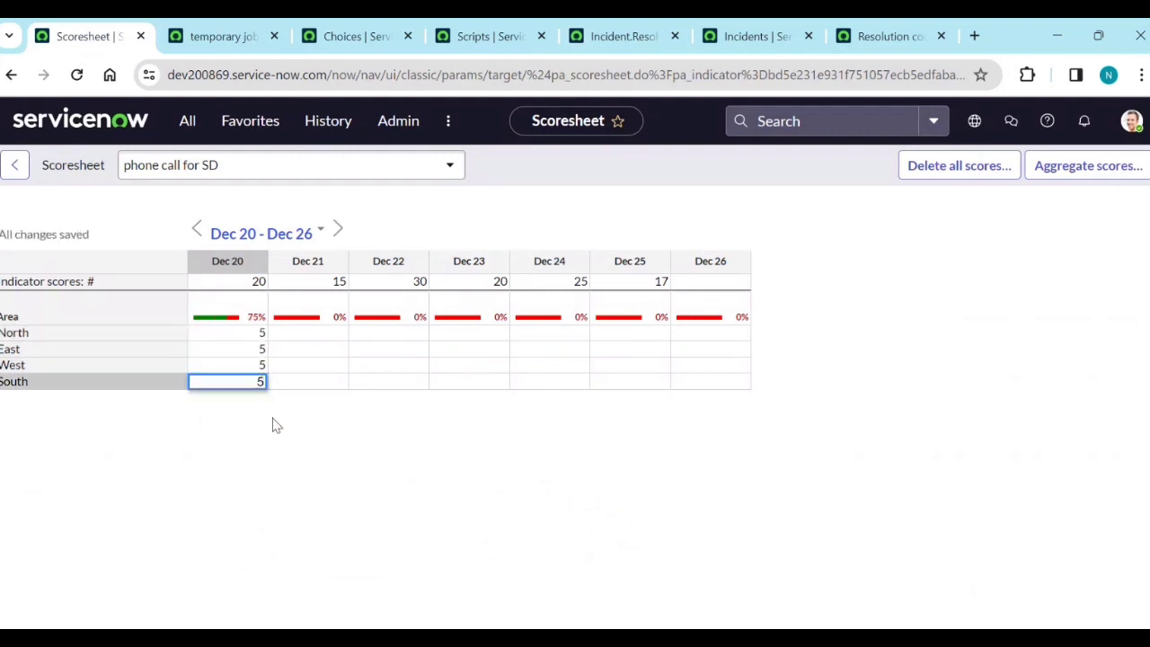
Step: Enter the Dec 21 area scores: 5 for North, East and West, and 0 for South
left_click(310, 334)
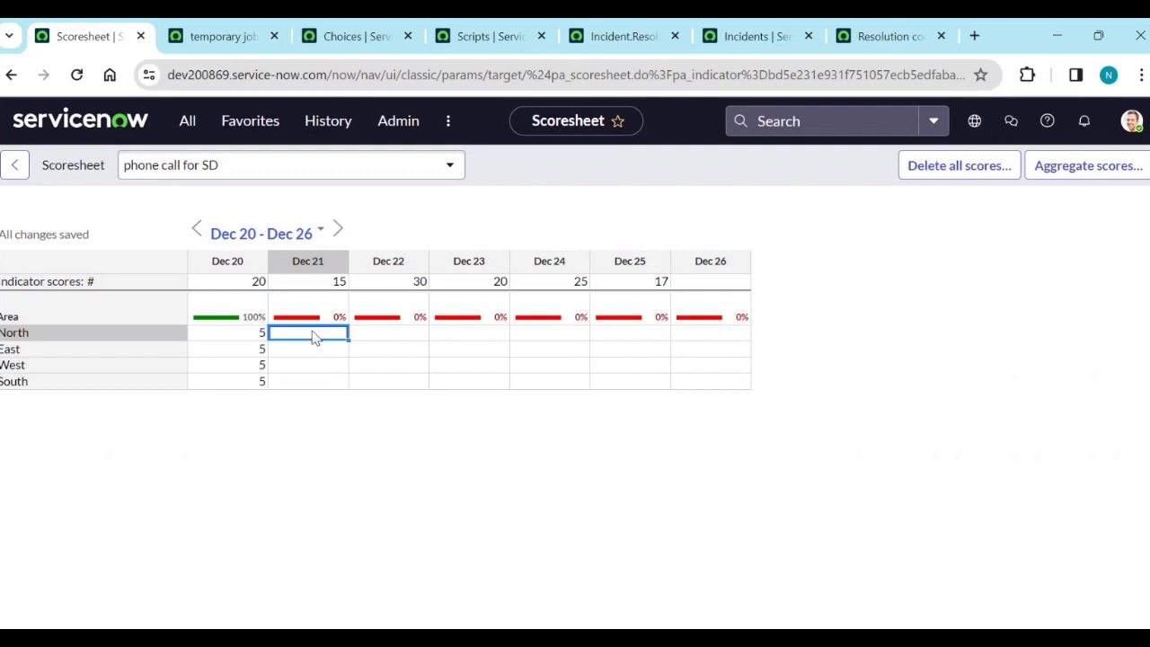
type("5")
left_click(321, 352)
type("5")
left_click(327, 365)
type("5")
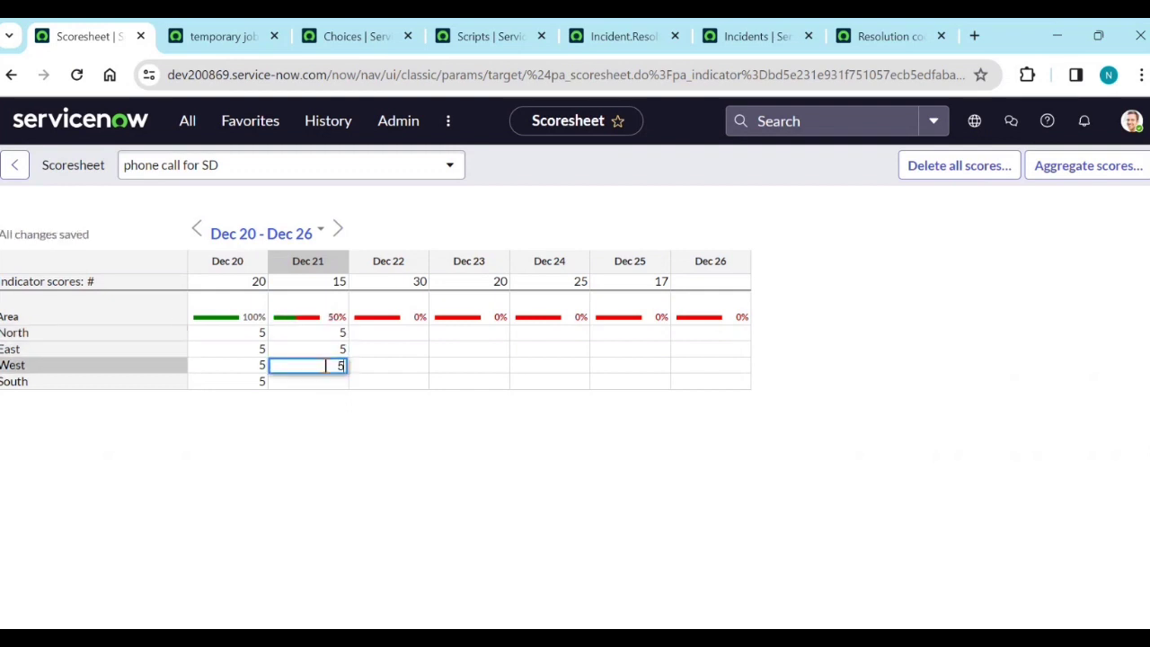
left_click(329, 381)
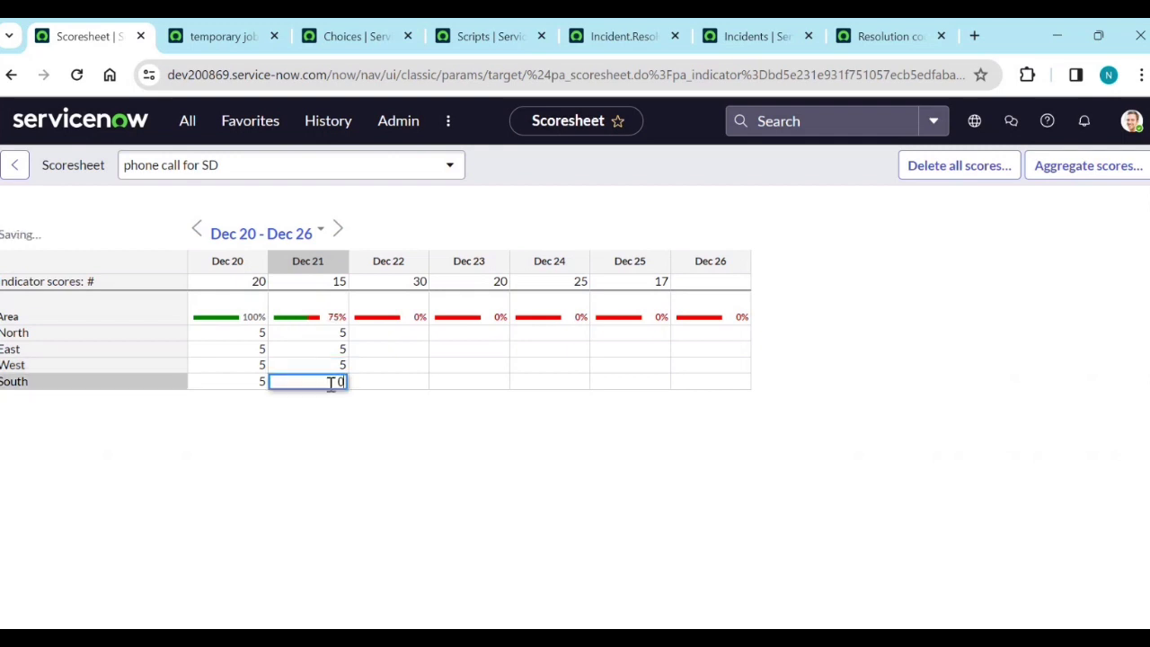
type("0")
Step: Enter the Dec 22 area scores: North 5, East 0, West 10 and South 15
left_click(415, 336)
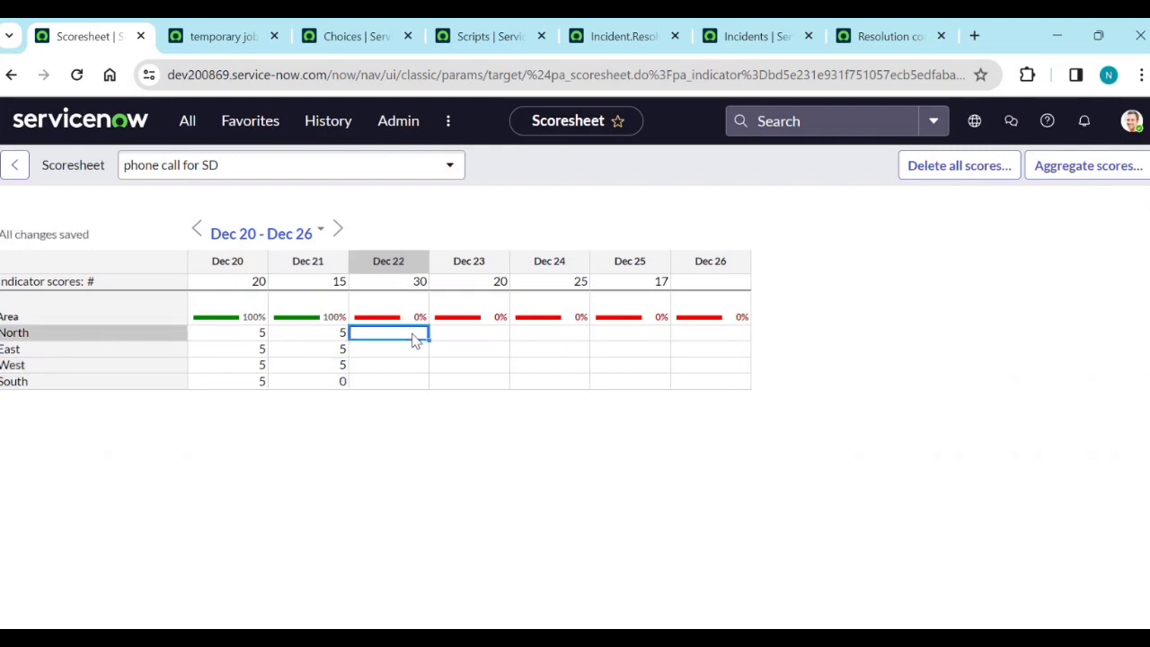
type("5")
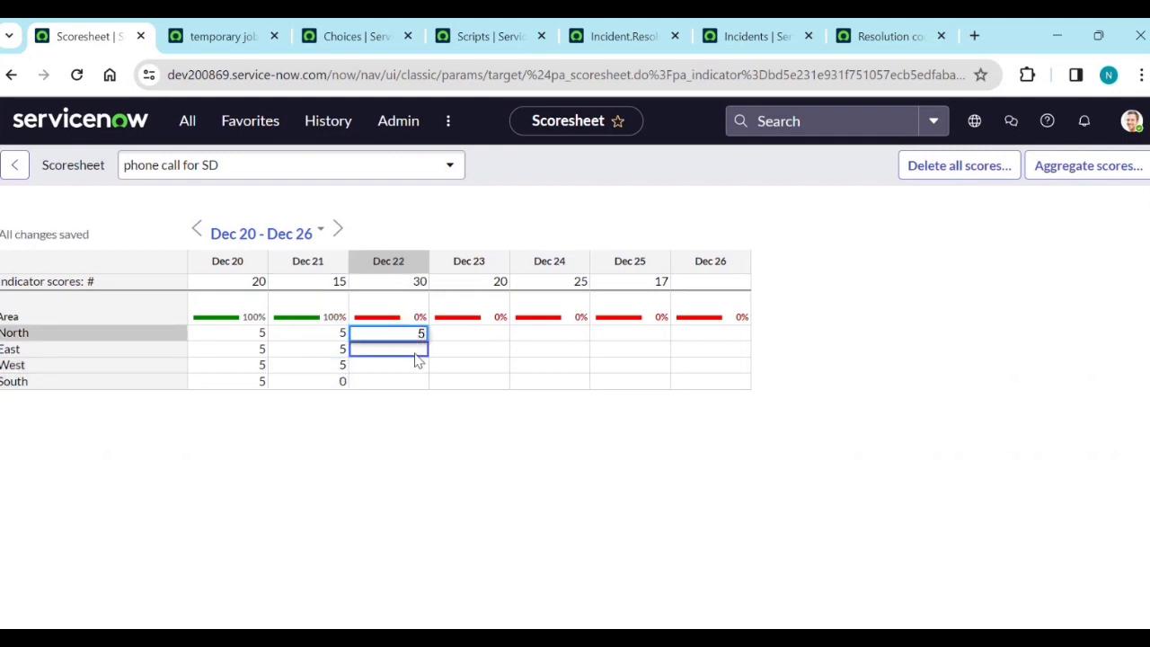
left_click(416, 355)
type("0")
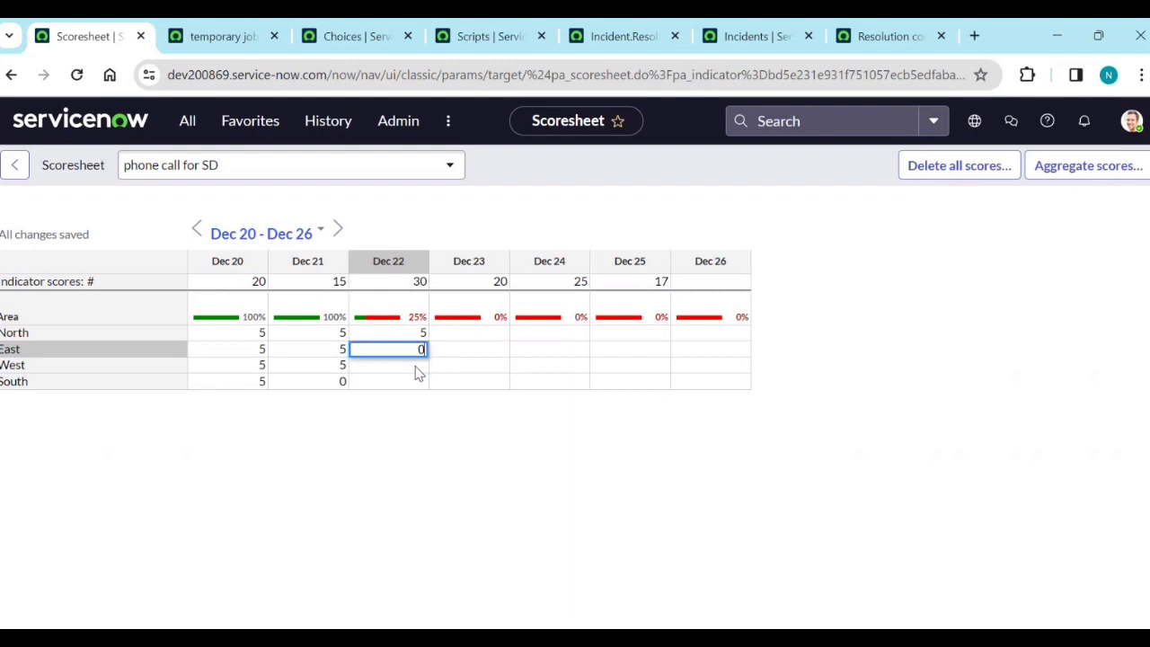
left_click(416, 368)
type("10")
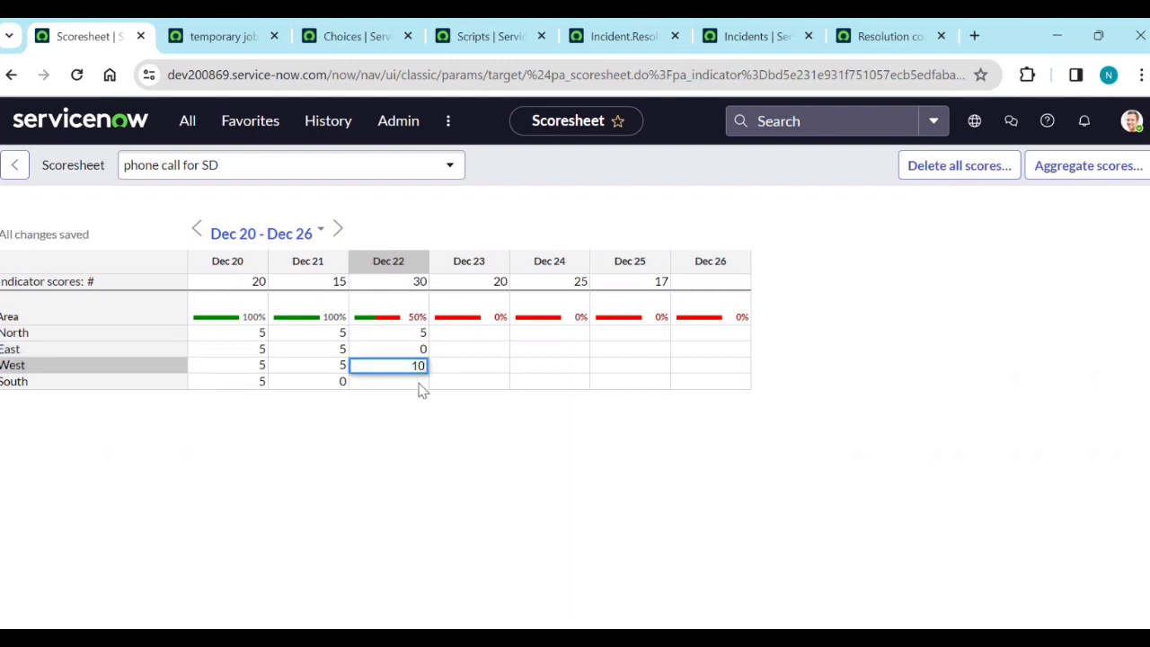
left_click(421, 383)
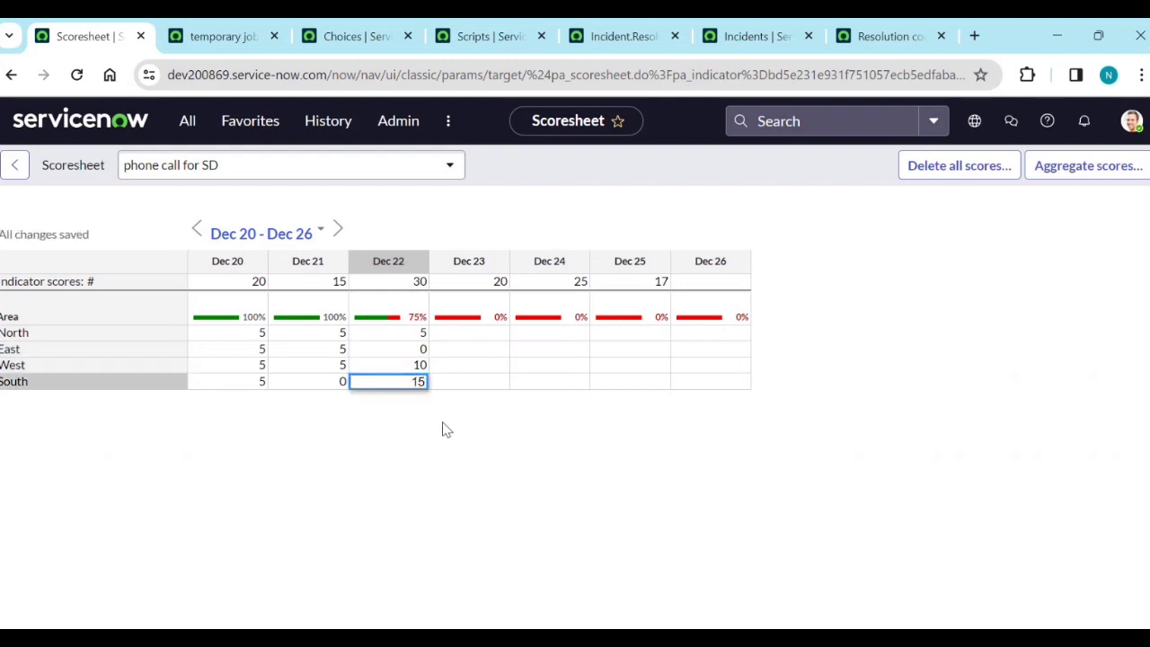
Step: Enter a Dec 23 score of 5 for each of the areas North, East, West and South
left_click(480, 337)
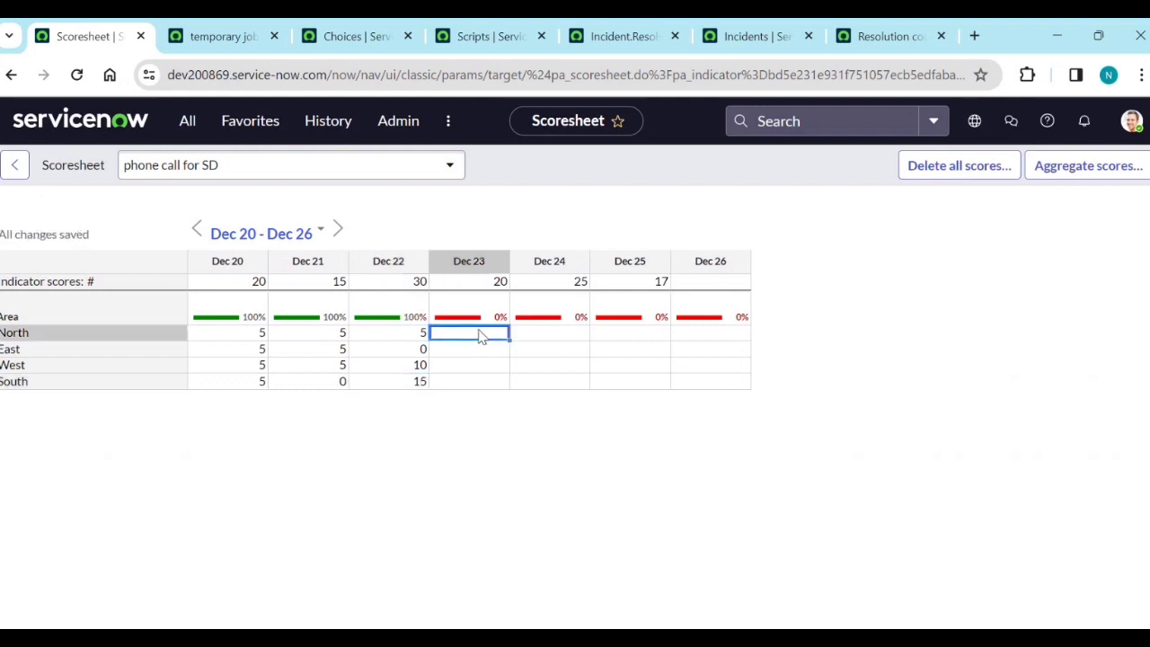
type("5")
left_click(478, 352)
type("5")
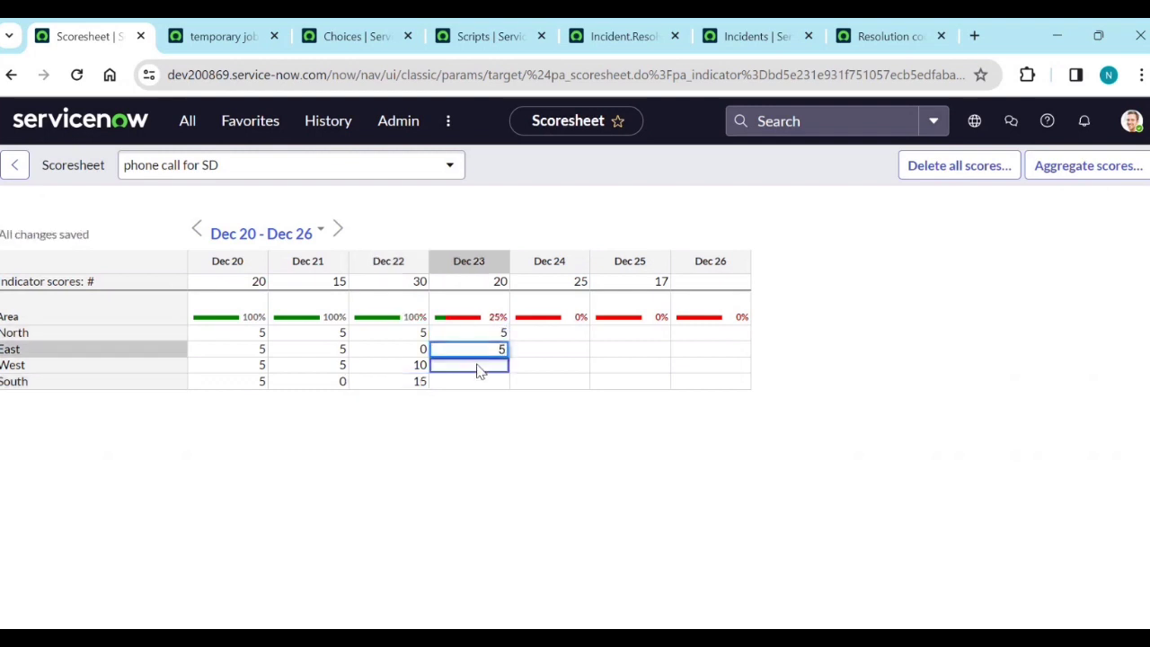
left_click(477, 367)
type("5")
left_click(476, 381)
type("5")
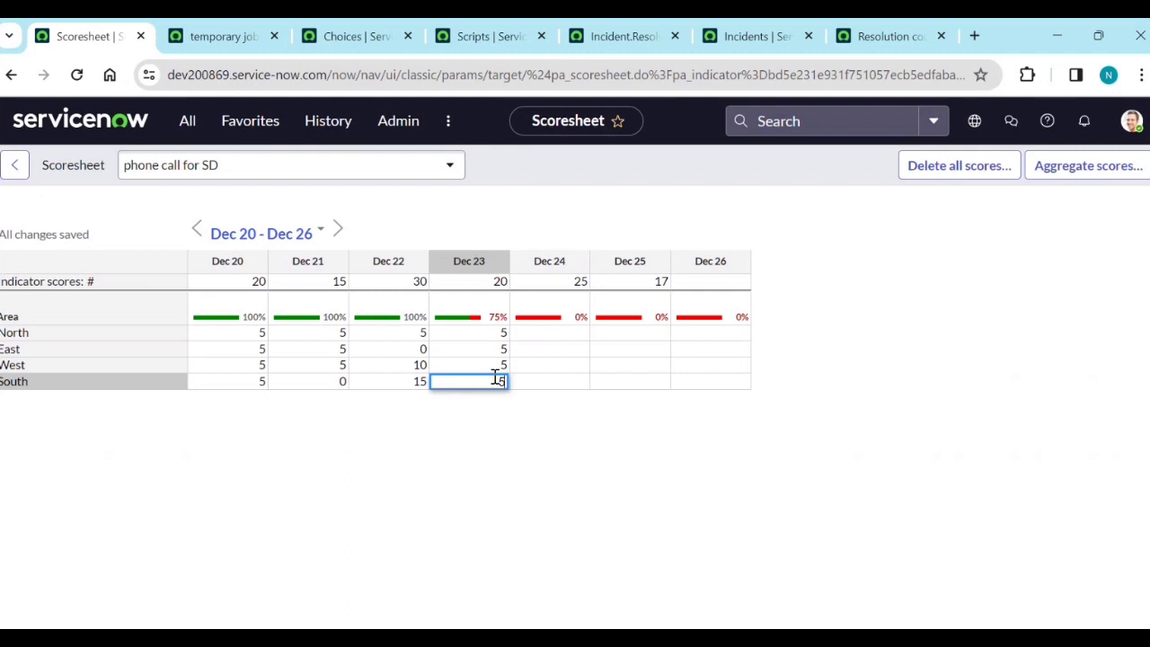
Step: Enter the Dec 24 area scores: 5 for North, East and West, and 10 for South
left_click(551, 334)
type("5")
left_click(547, 353)
type("5")
left_click(544, 368)
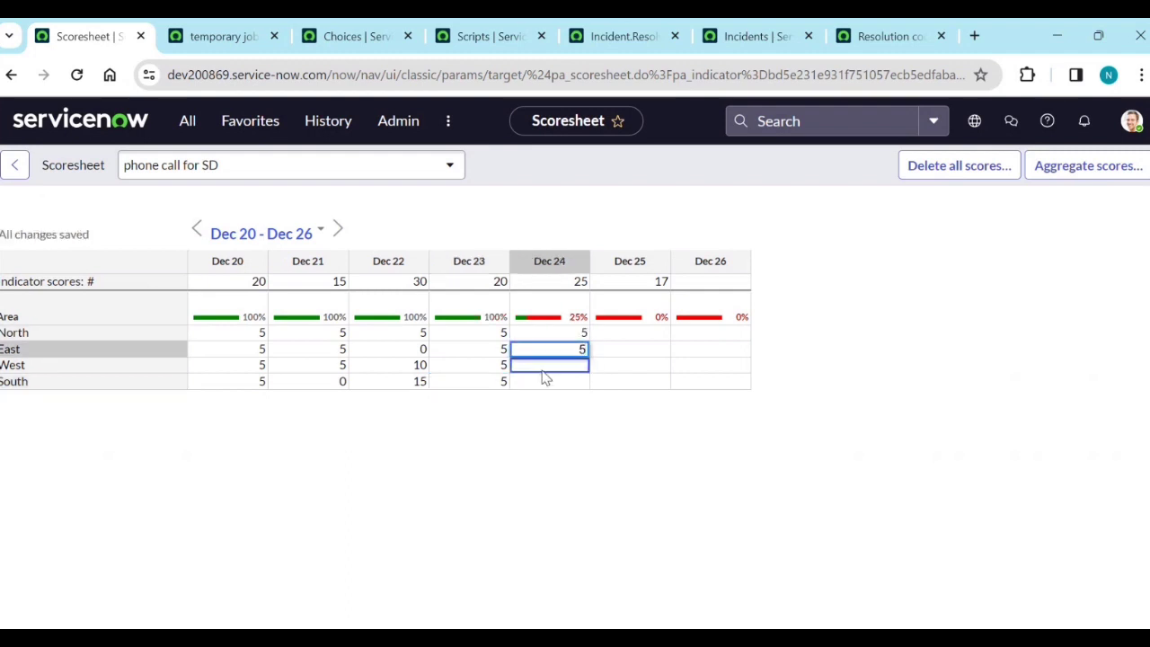
type("5")
left_click(545, 382)
type("1")
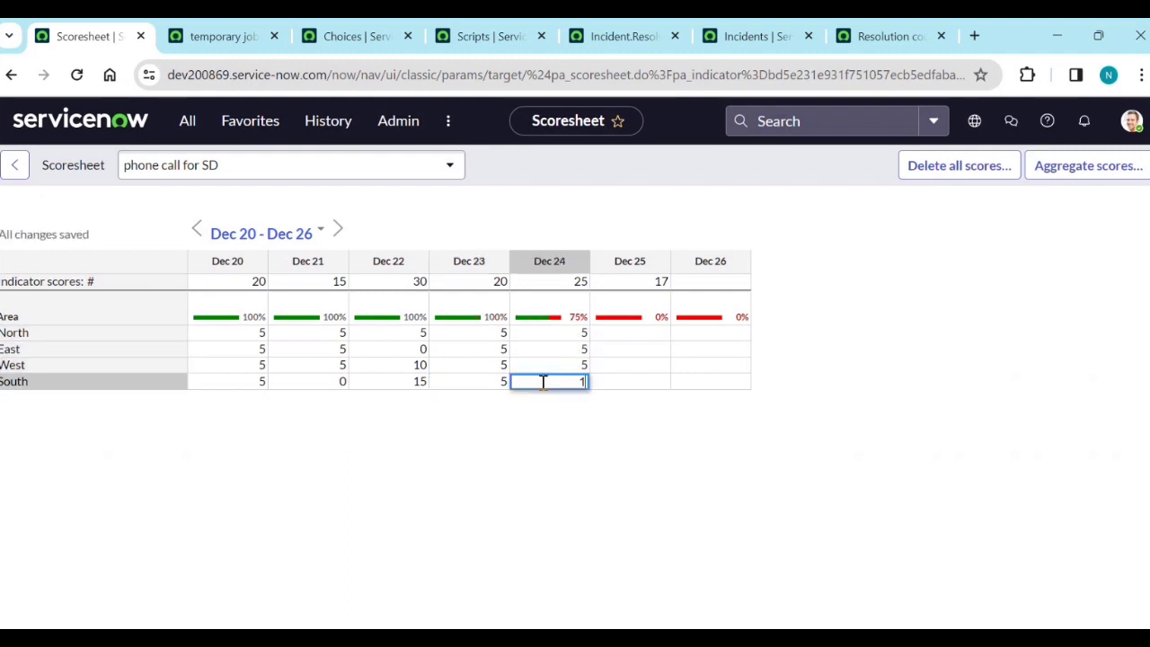
type("0")
Step: Enter the Dec 25 area scores: North 5, East 5, West 3 and South 4
left_click(644, 335)
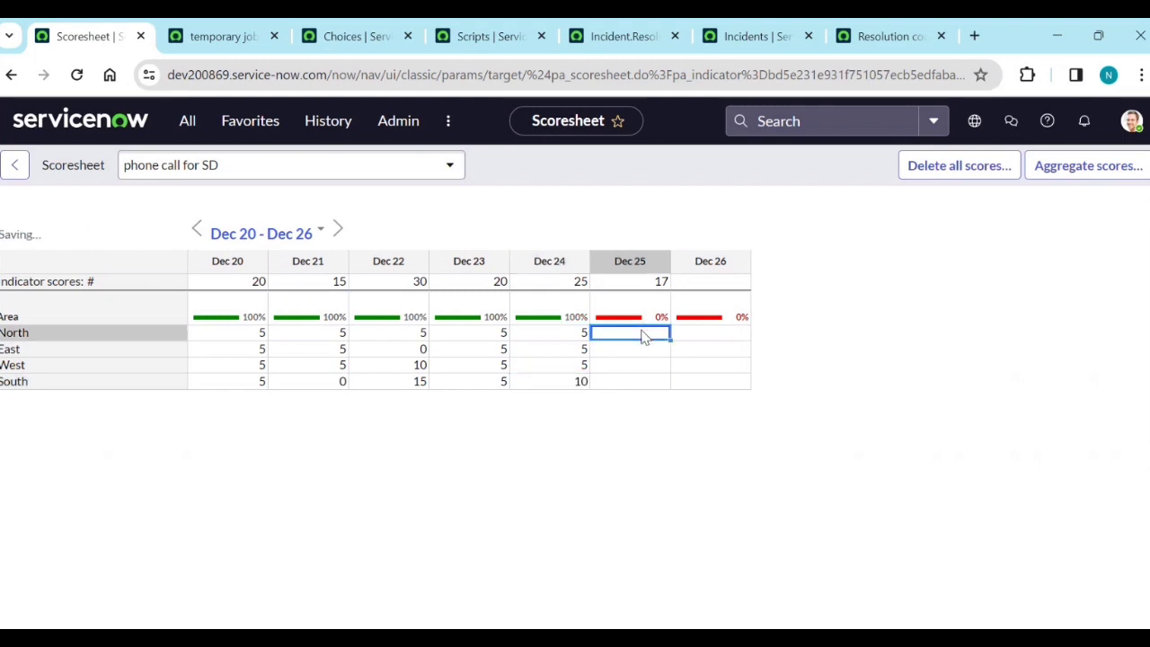
type("5")
left_click(639, 355)
type("5")
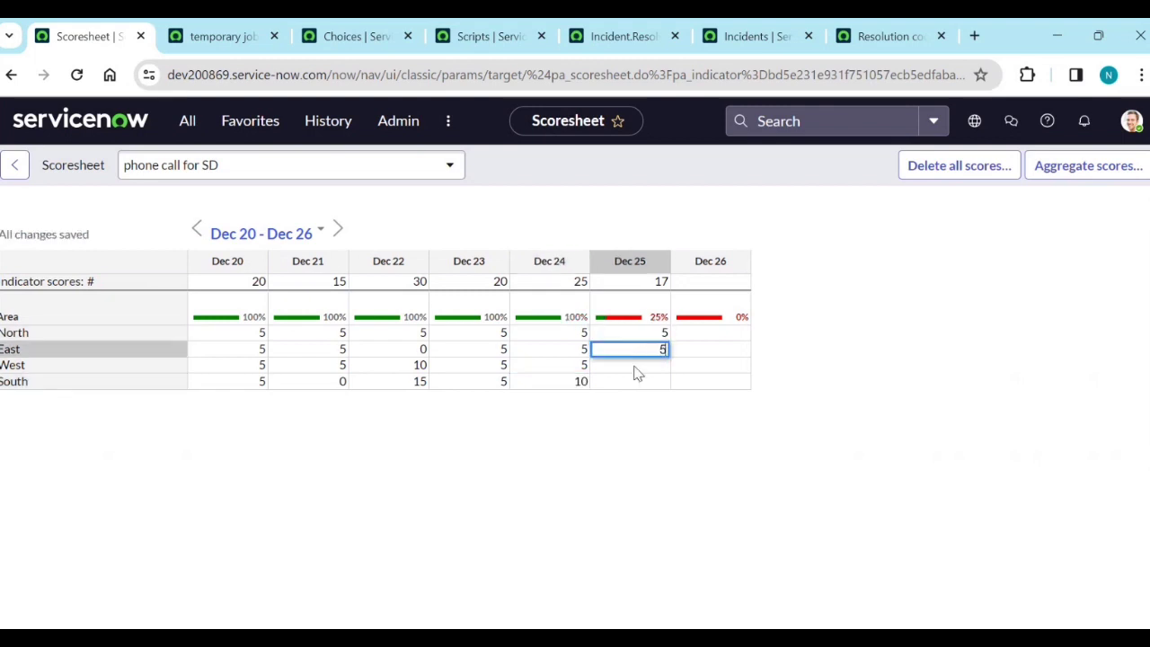
left_click(637, 369)
type("3")
left_click(632, 382)
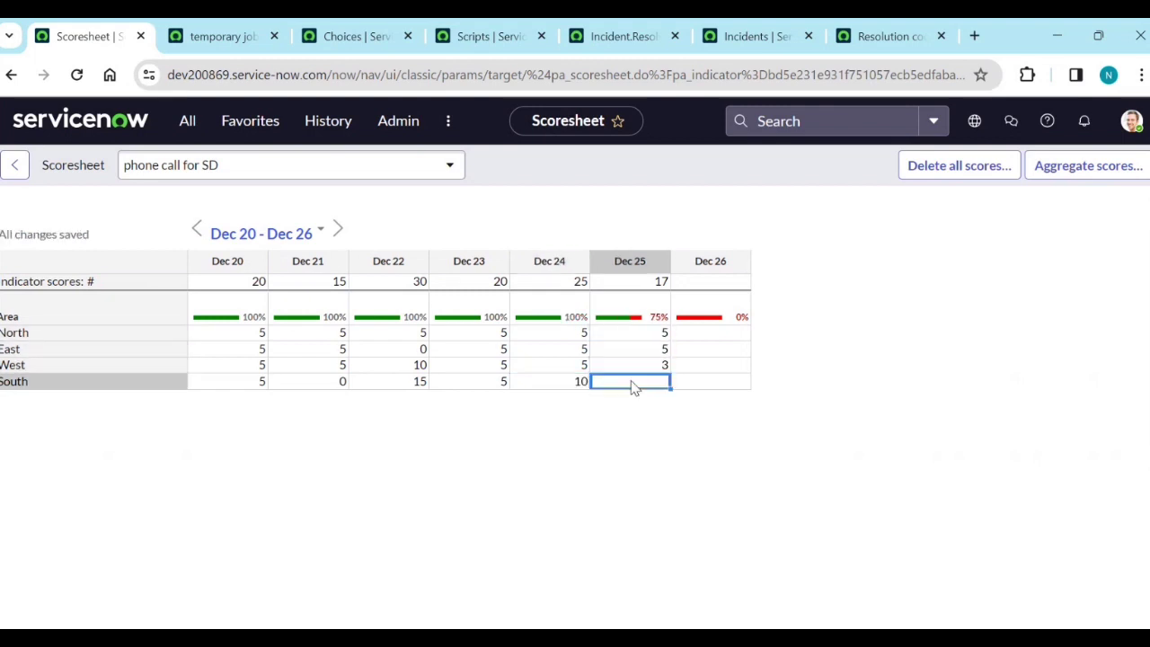
type("5")
left_click(712, 337)
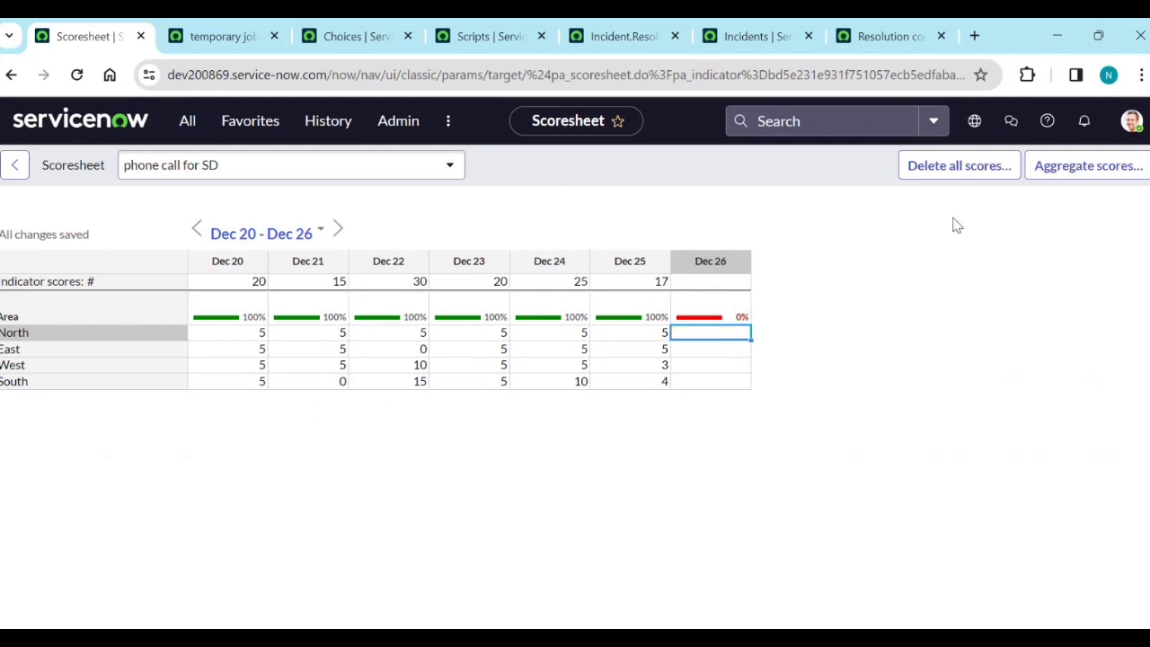
Step: Aggregate the breakdown scores, saving the Sum of the Area breakdown as the indicator's score
left_click(1074, 175)
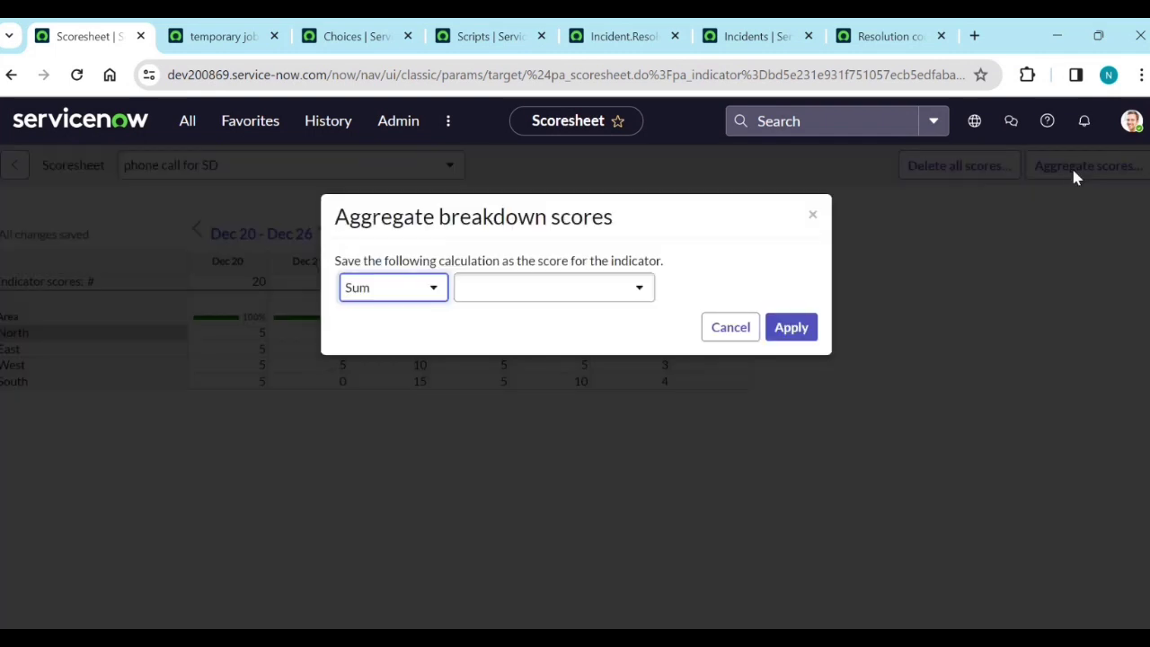
left_click(510, 295)
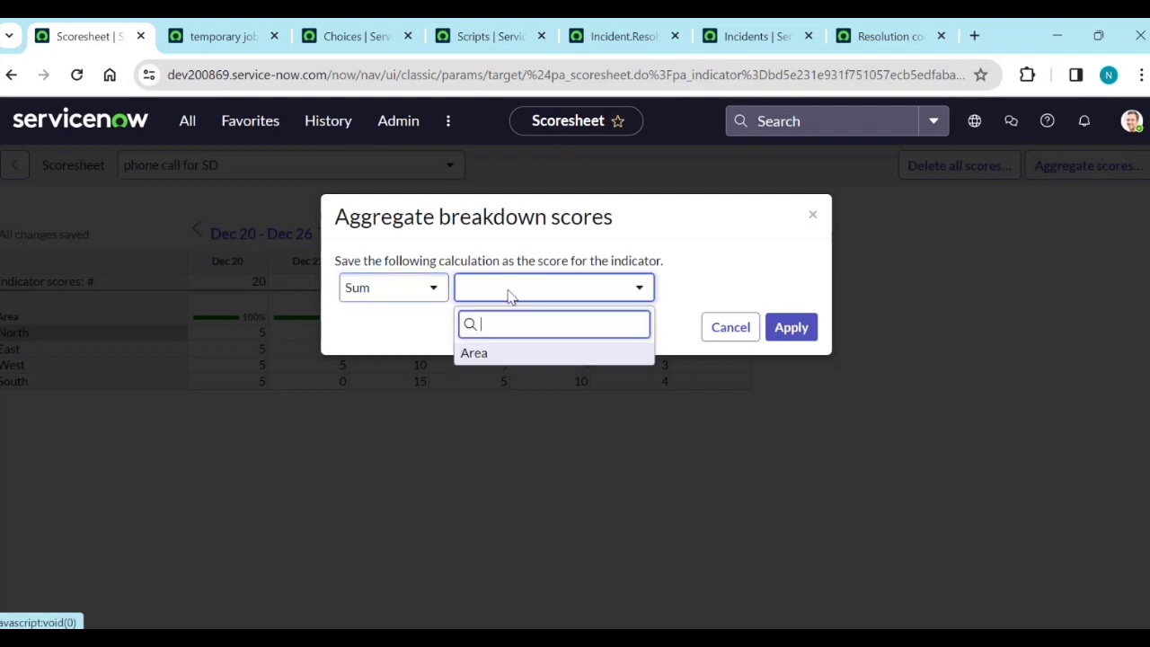
left_click(489, 358)
left_click(794, 329)
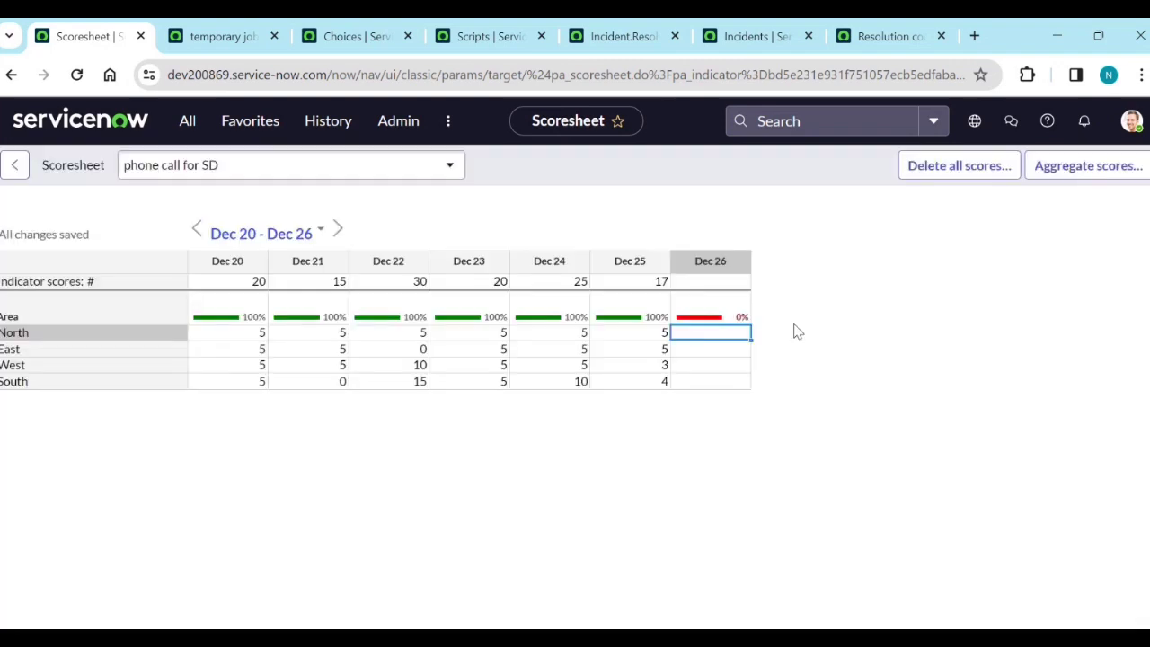
Step: Return to the phone call for SD indicator, show its Analytics Hub and filter the scores to Area = North
left_click(14, 167)
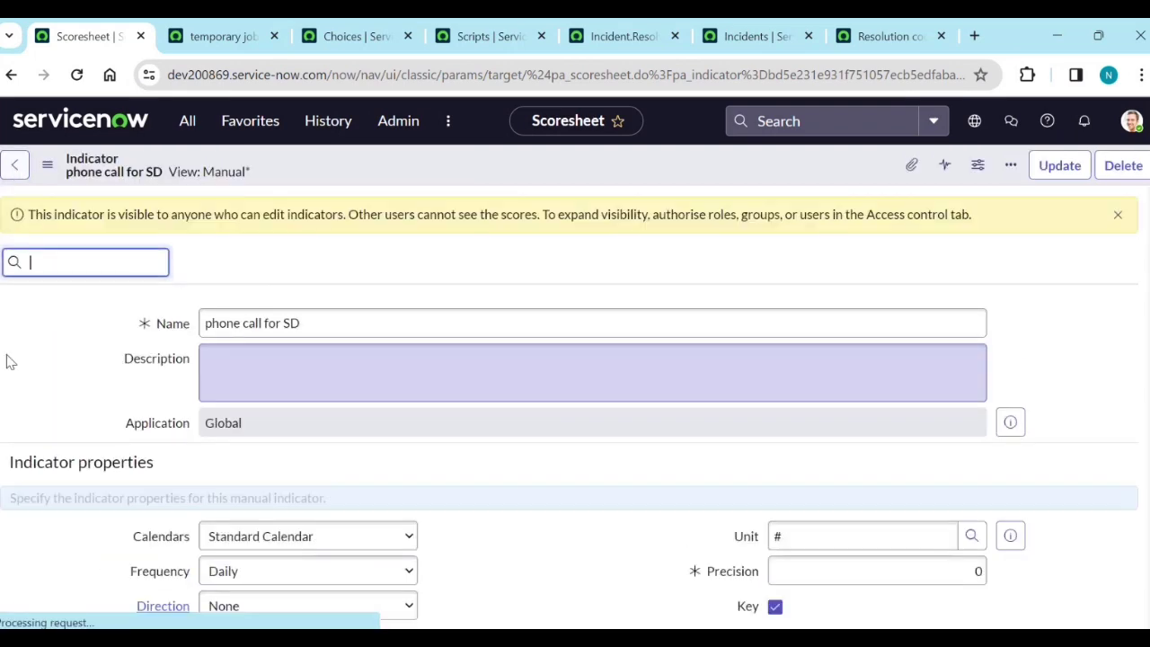
scroll(13, 378, "down", 5)
scroll(12, 385, "down", 2)
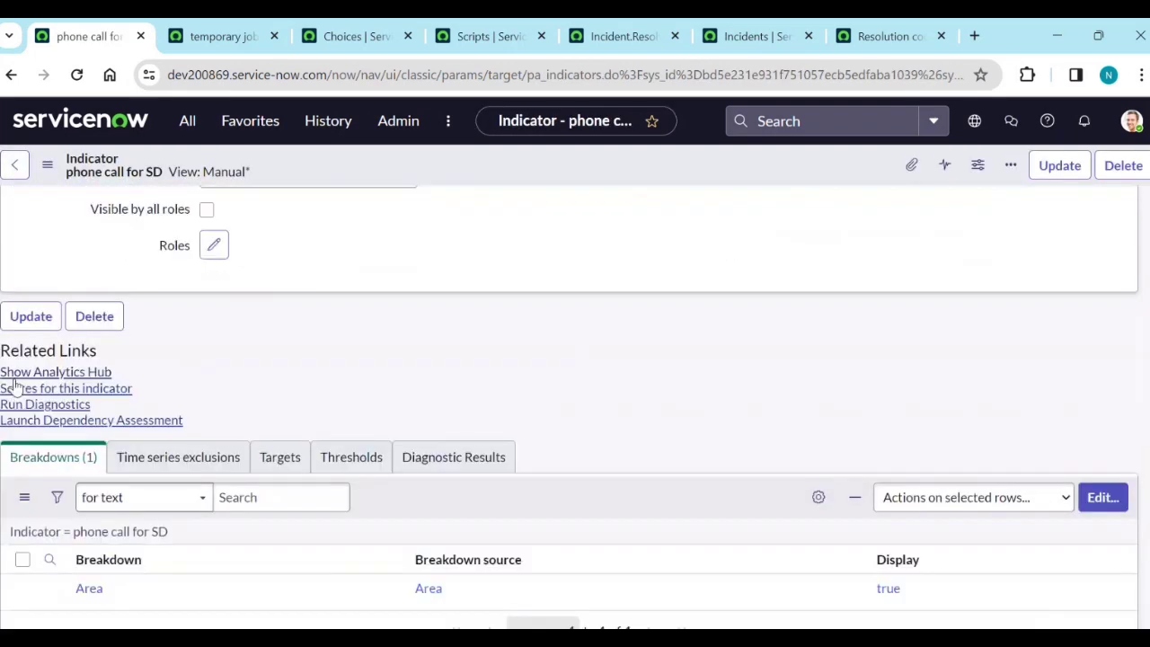
left_click(27, 372)
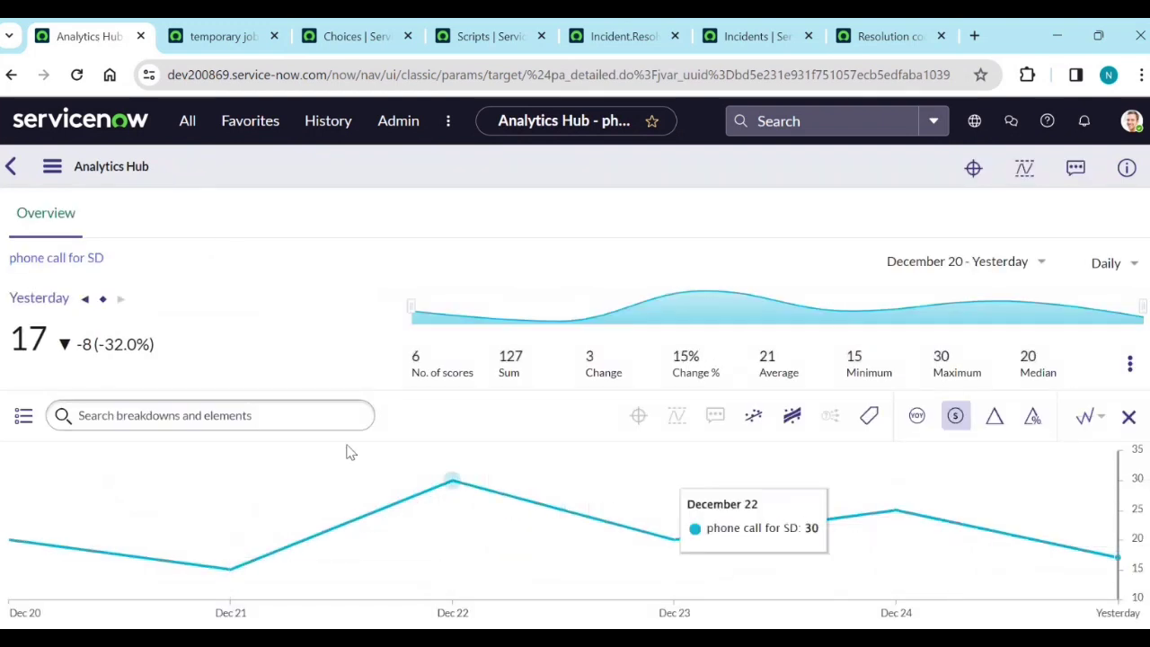
left_click(23, 415)
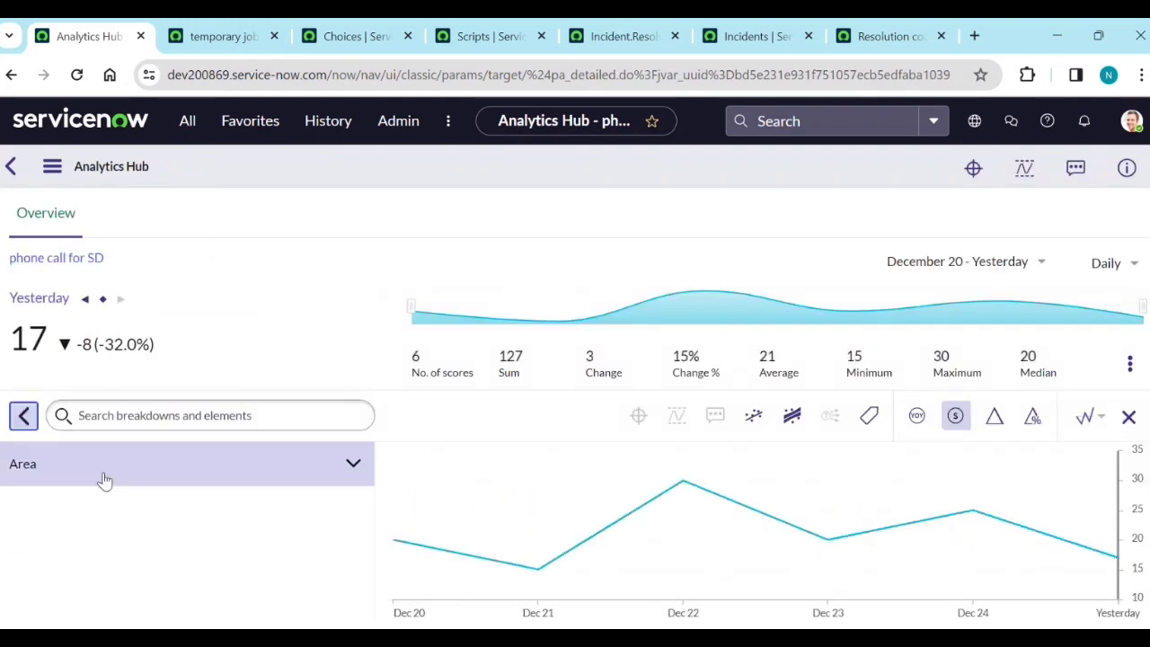
left_click(104, 481)
left_click(64, 553)
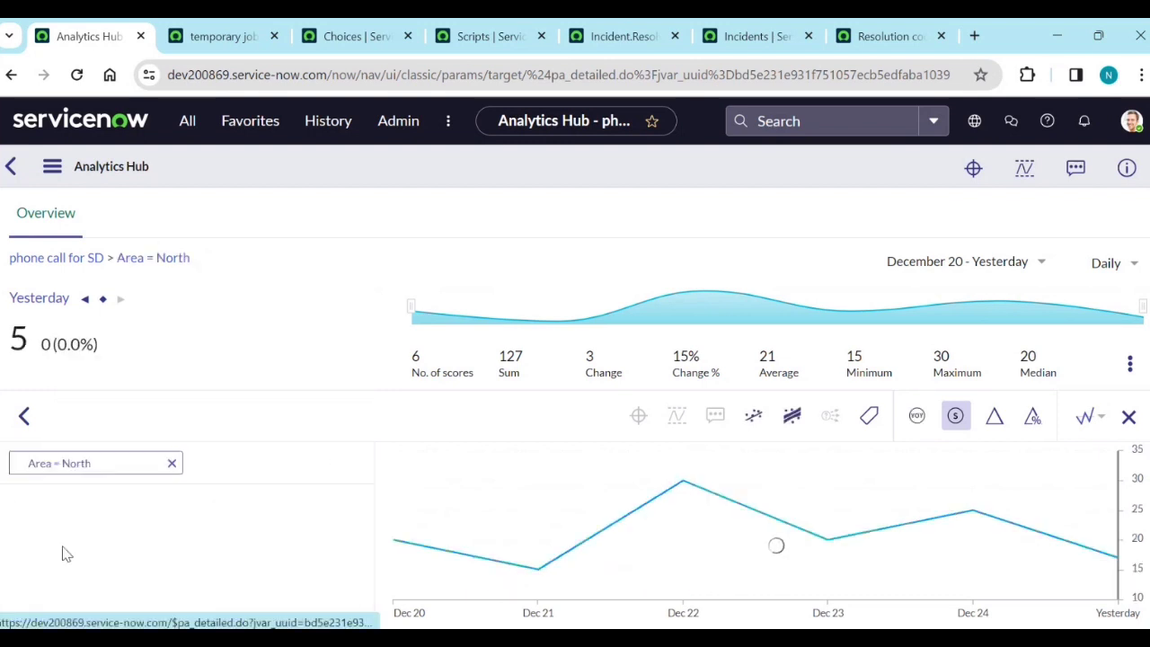
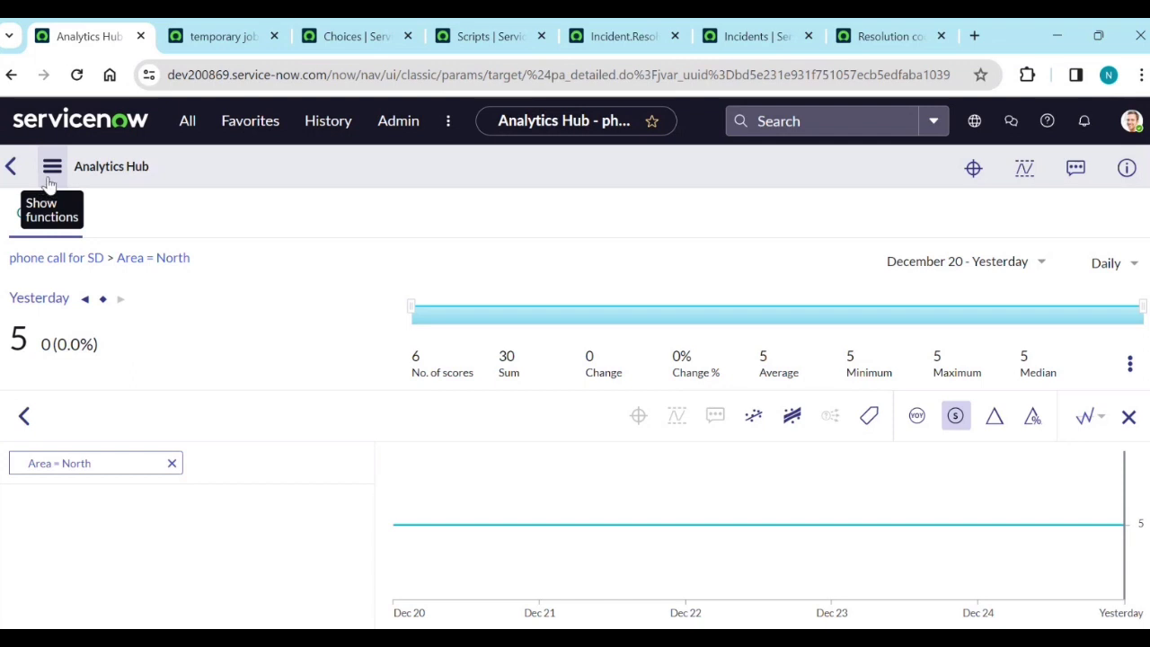
Step: Check the percentage formula in the Notepad notes, filter the formula indicators by name with *phone and open %new phone call incidents
key("alt+Tab")
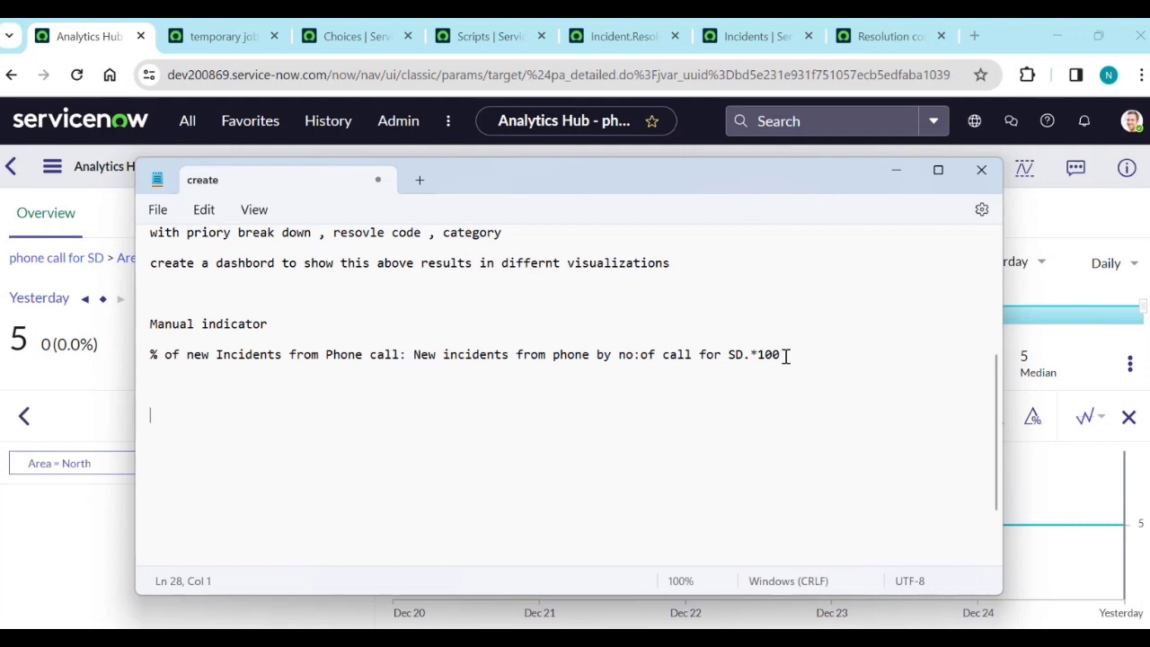
left_click(896, 171)
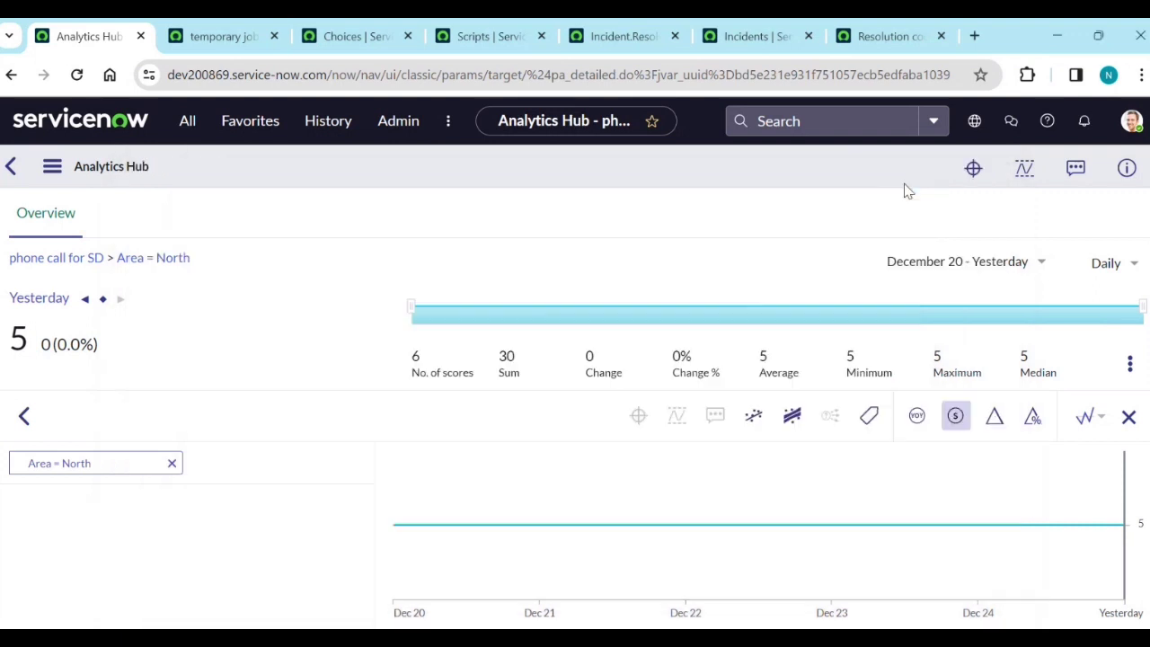
left_click(253, 131)
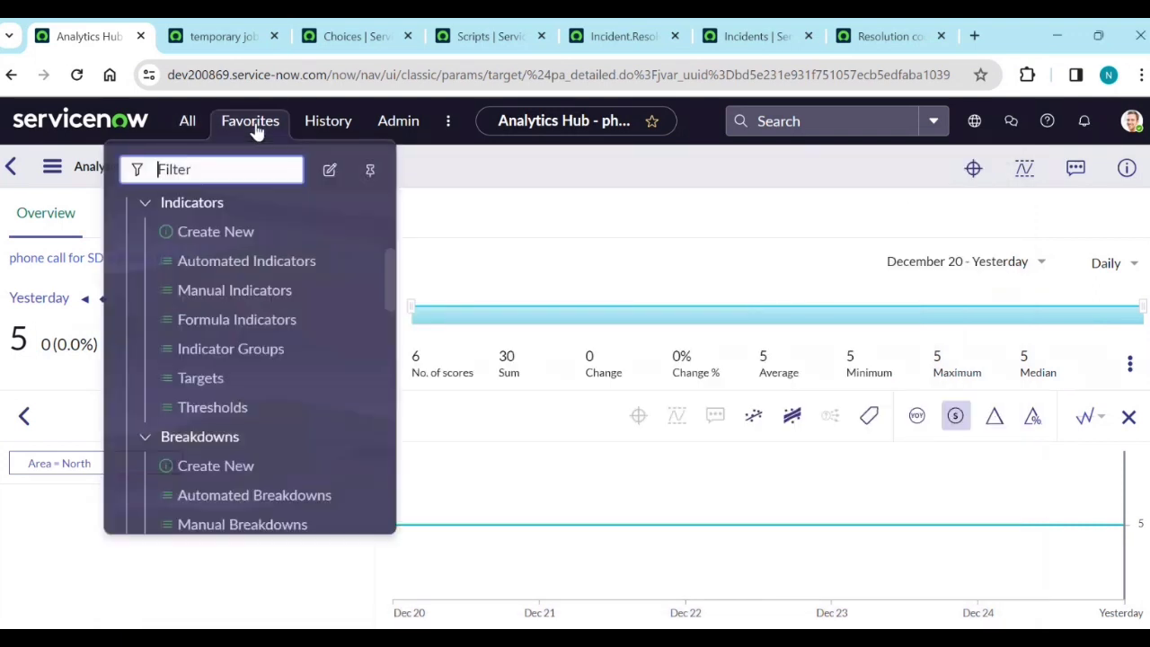
left_click(237, 320)
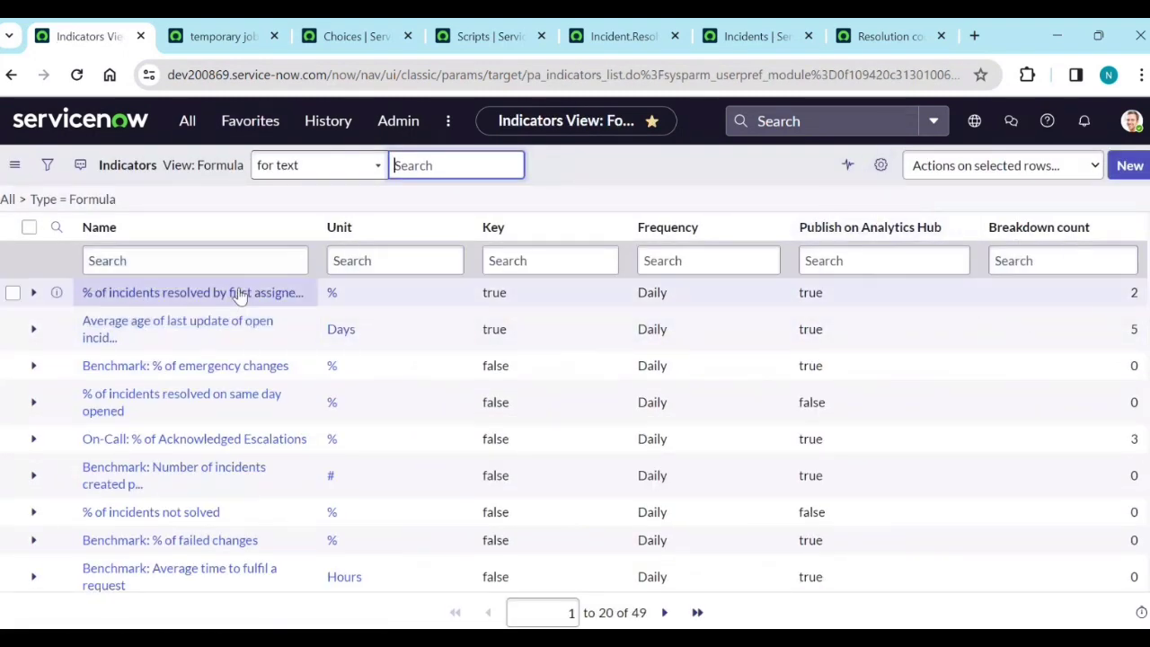
left_click(212, 265)
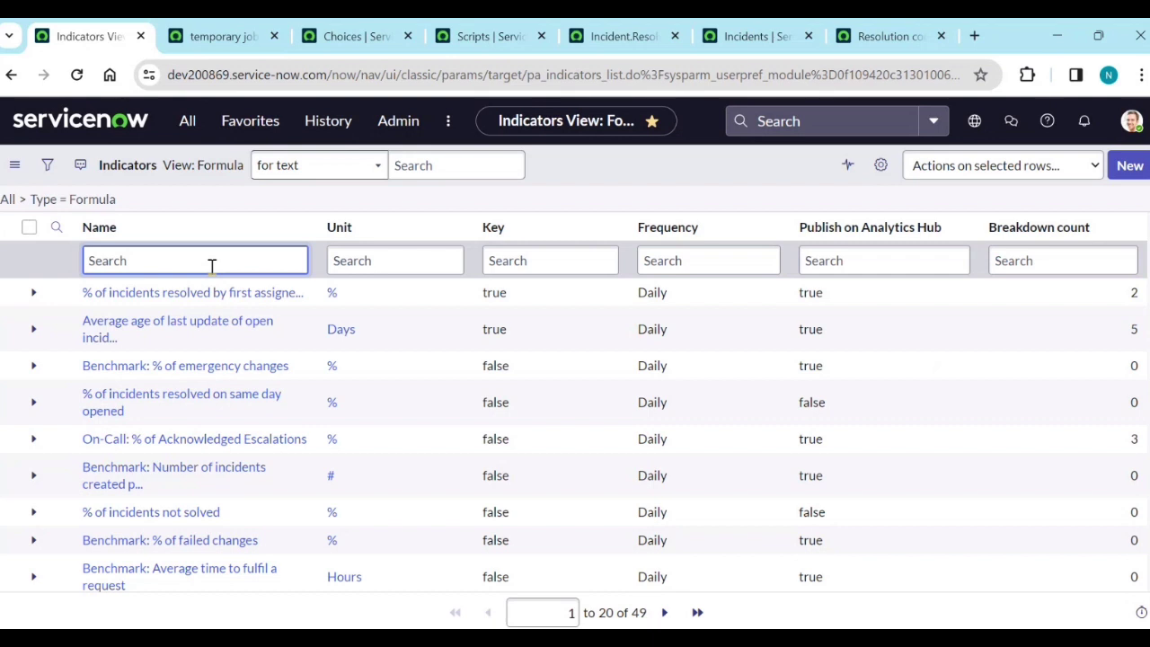
type("*phone")
key("Return")
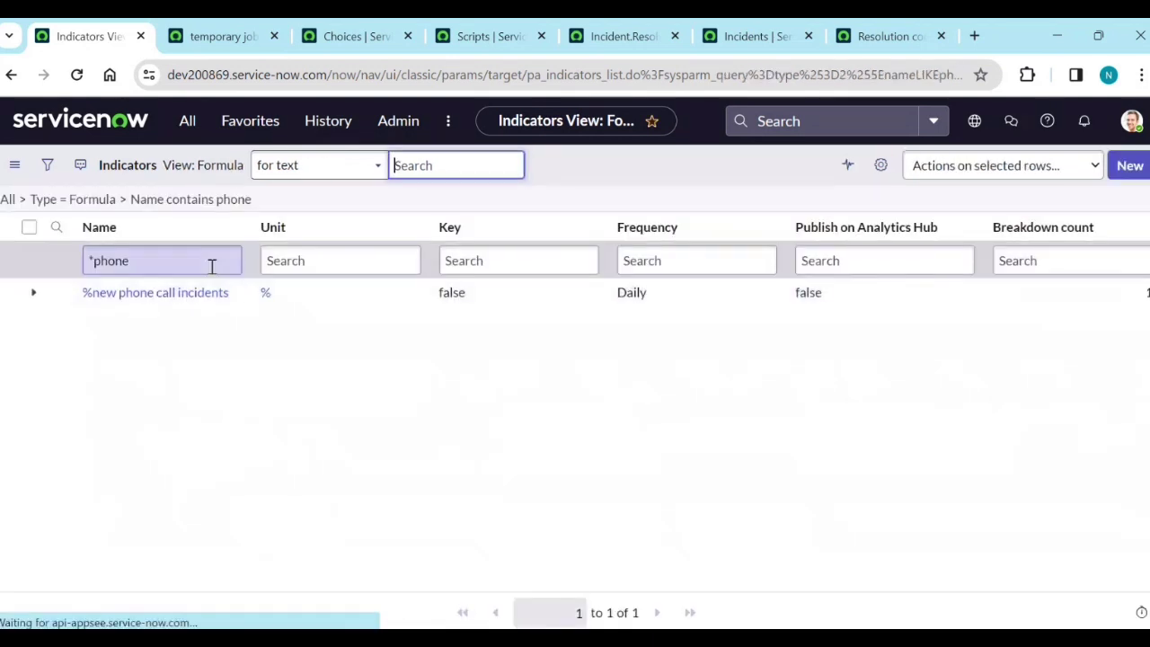
left_click(158, 299)
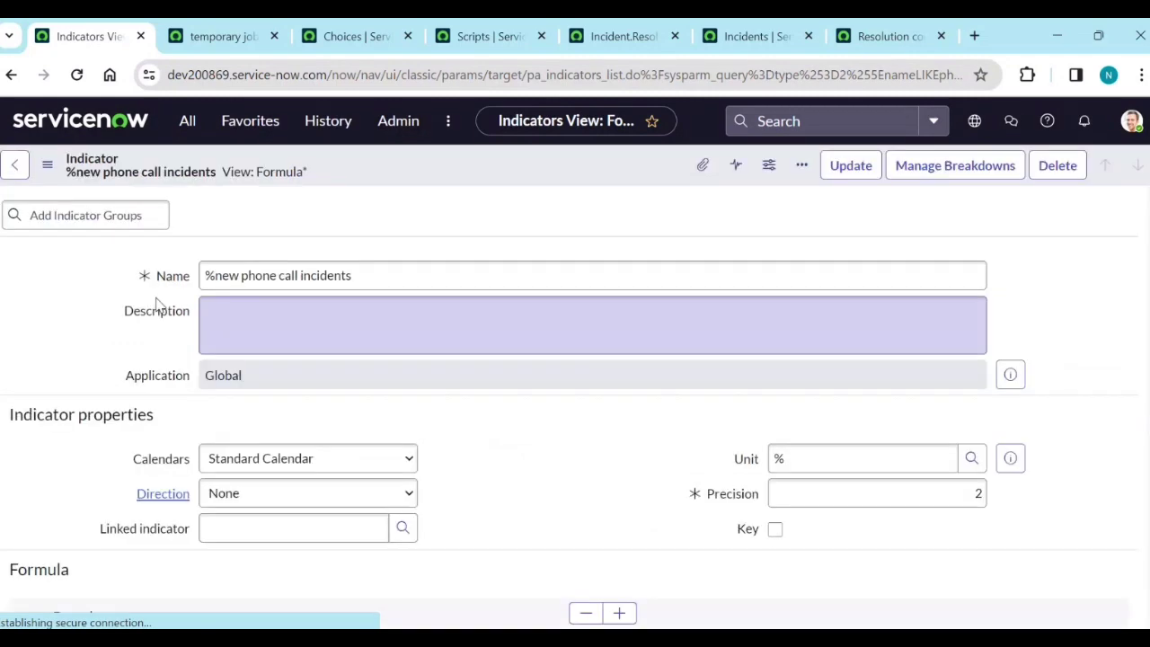
Step: Examine the formula indicator's two contributing terms, its Area breakdown and its properties
scroll(113, 372, "down", 4)
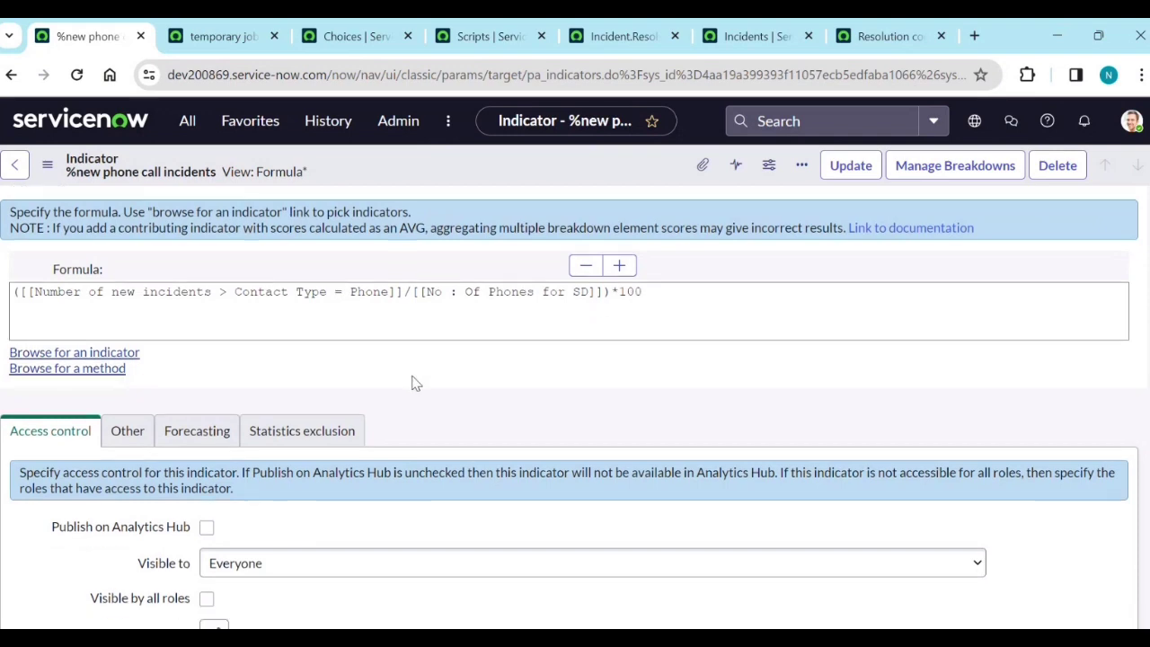
scroll(414, 378, "down", 5)
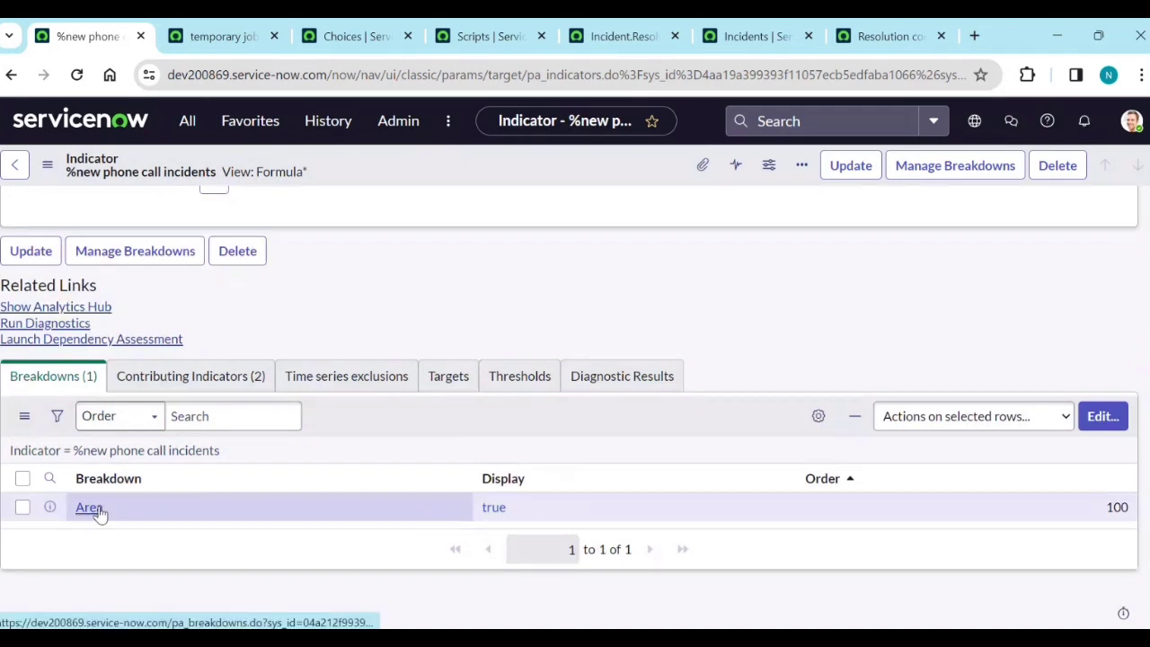
scroll(450, 322, "up", 1)
scroll(445, 321, "up", 9)
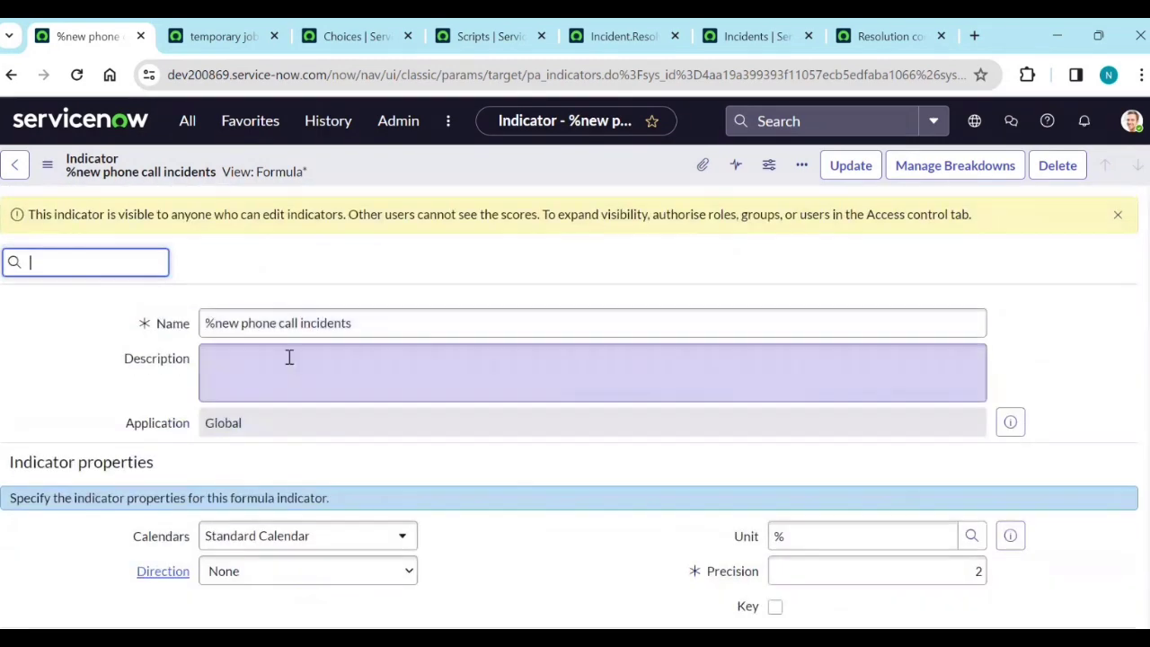
scroll(305, 364, "down", 4)
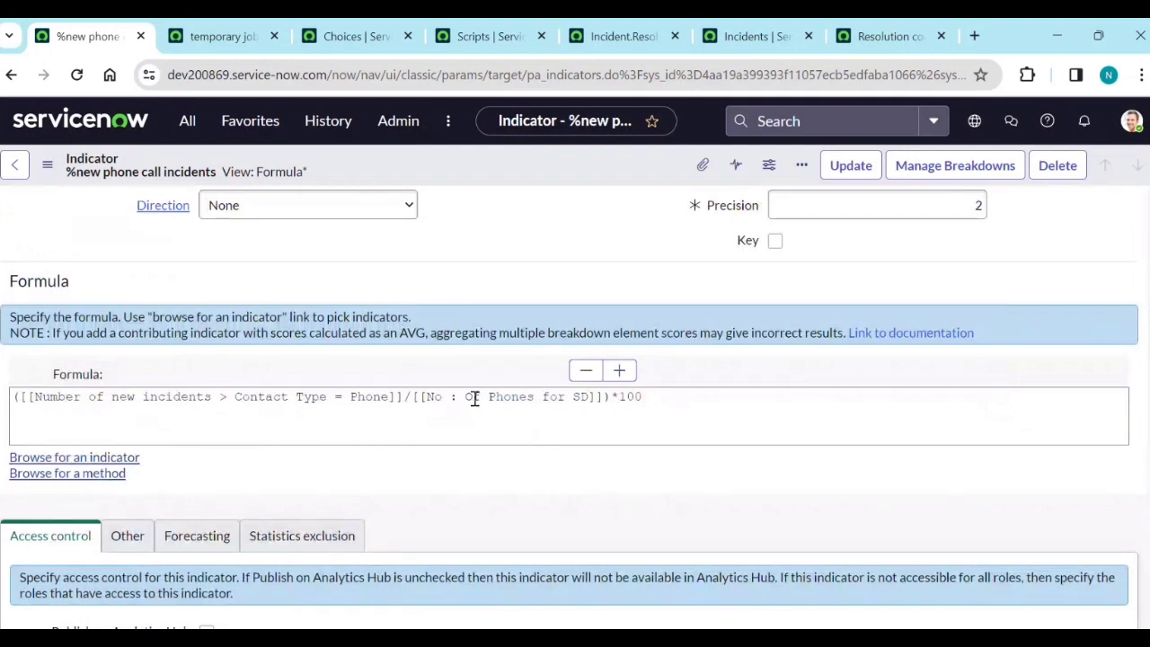
left_click_drag(599, 397, 422, 405)
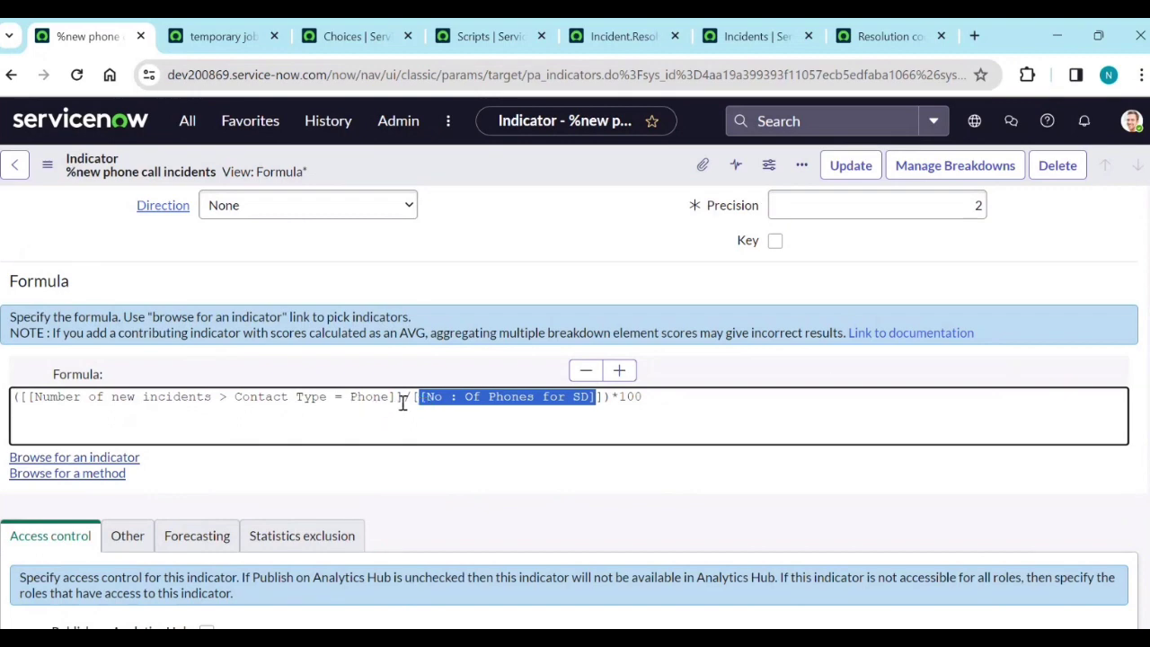
left_click_drag(397, 396, 20, 401)
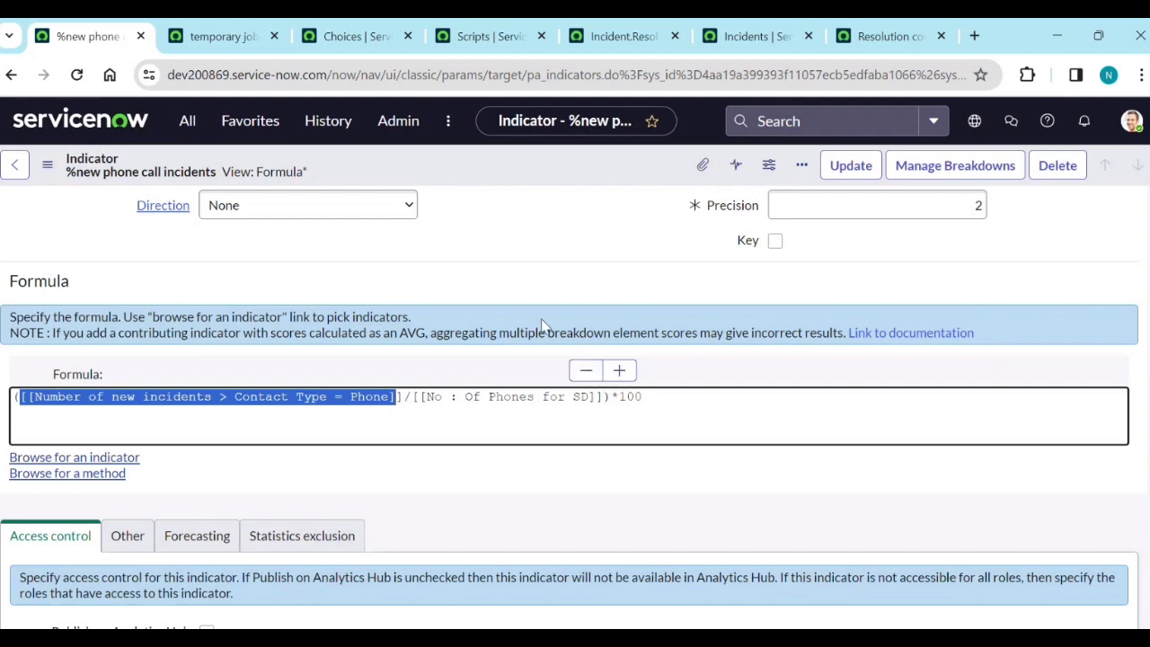
scroll(537, 332, "up", 3)
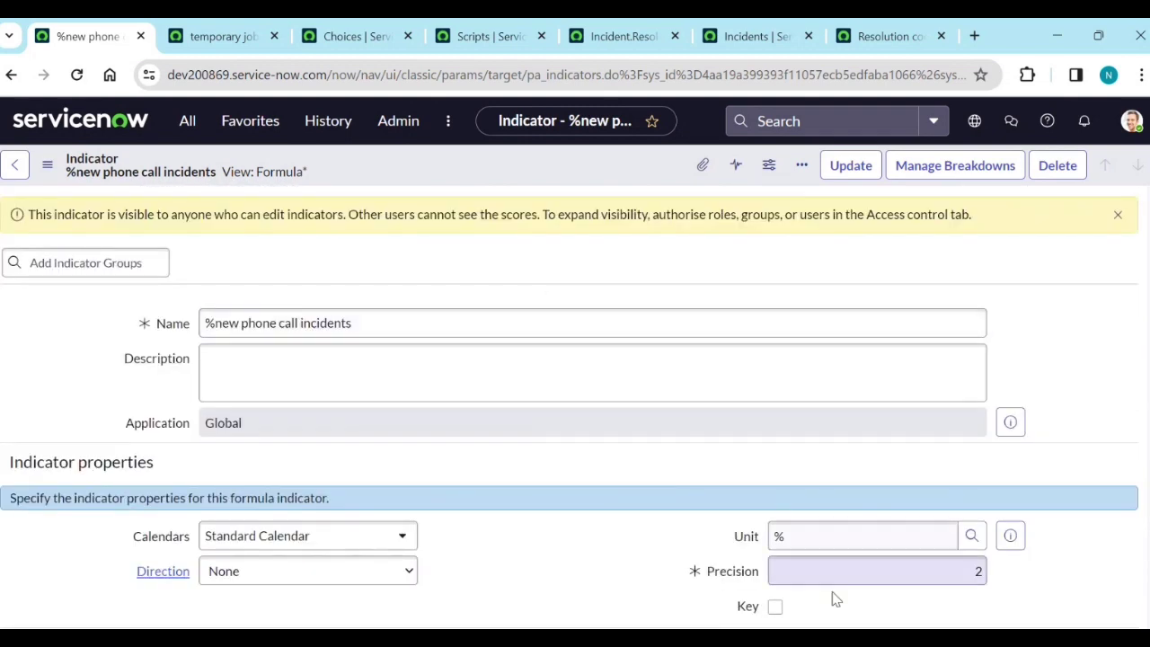
Step: Switch to the Notepad notes, review the topic list at their beginning and return to the indicator
key("alt+Tab")
scroll(509, 403, "up", 4)
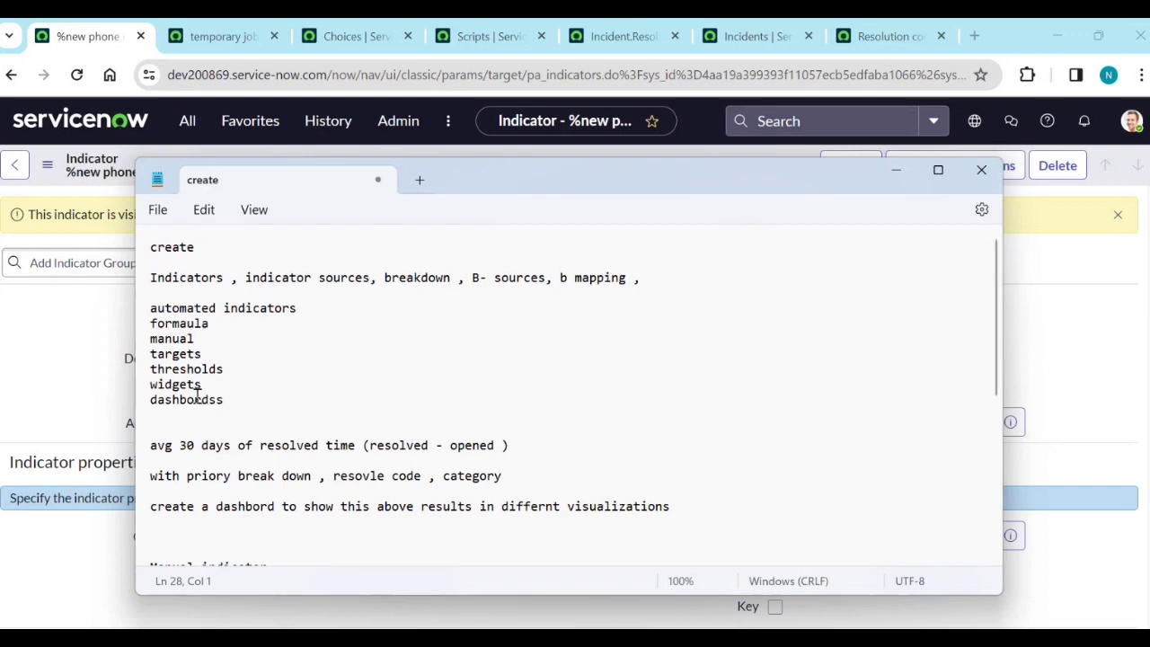
left_click(209, 359)
left_click(896, 170)
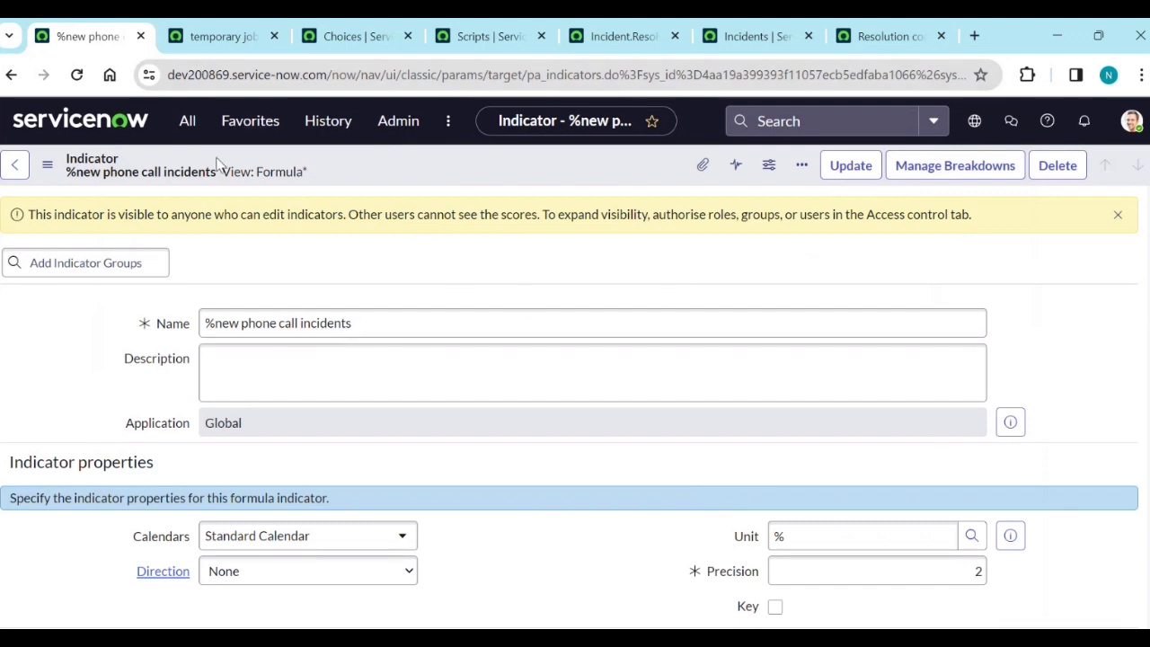
Step: Open the Automated Indicators list from the favorites and filter it by name with *incident
scroll(253, 319, "down", 1)
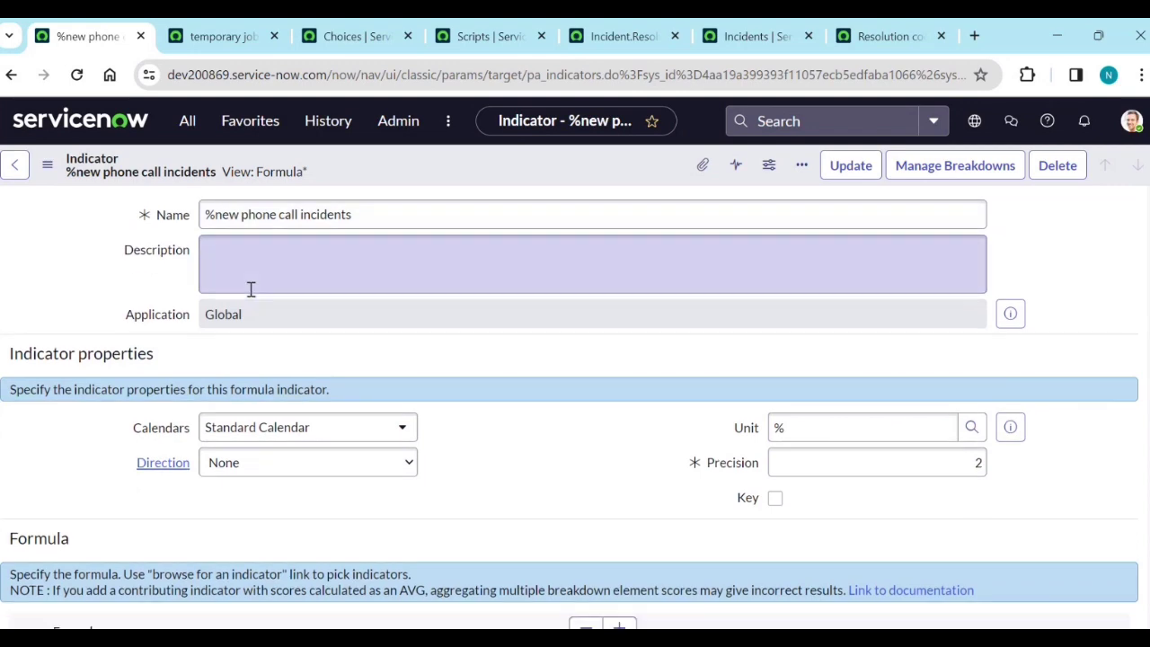
scroll(249, 288, "up", 3)
left_click(244, 123)
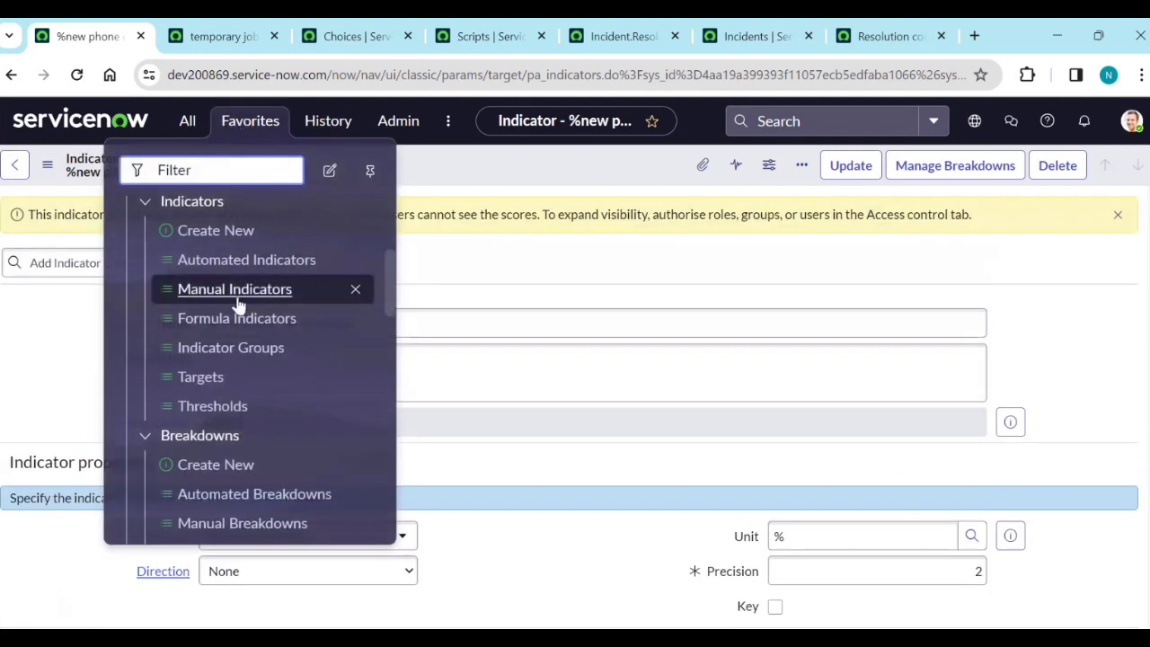
left_click(250, 269)
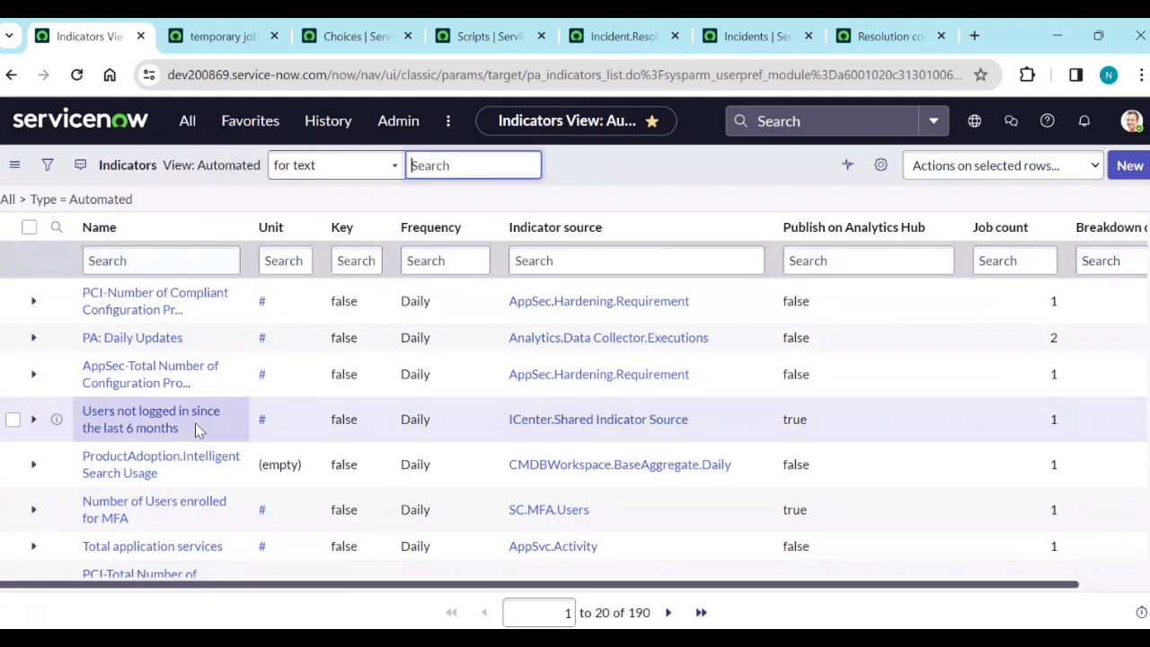
left_click(153, 260)
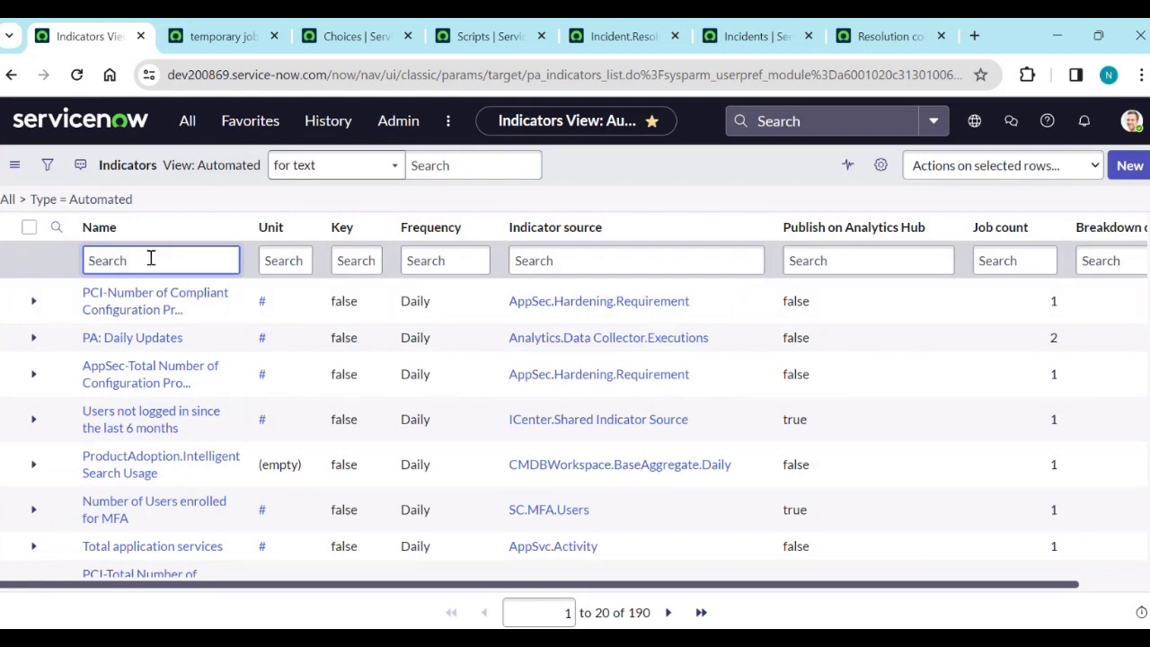
type("*incident\\")
key("Return")
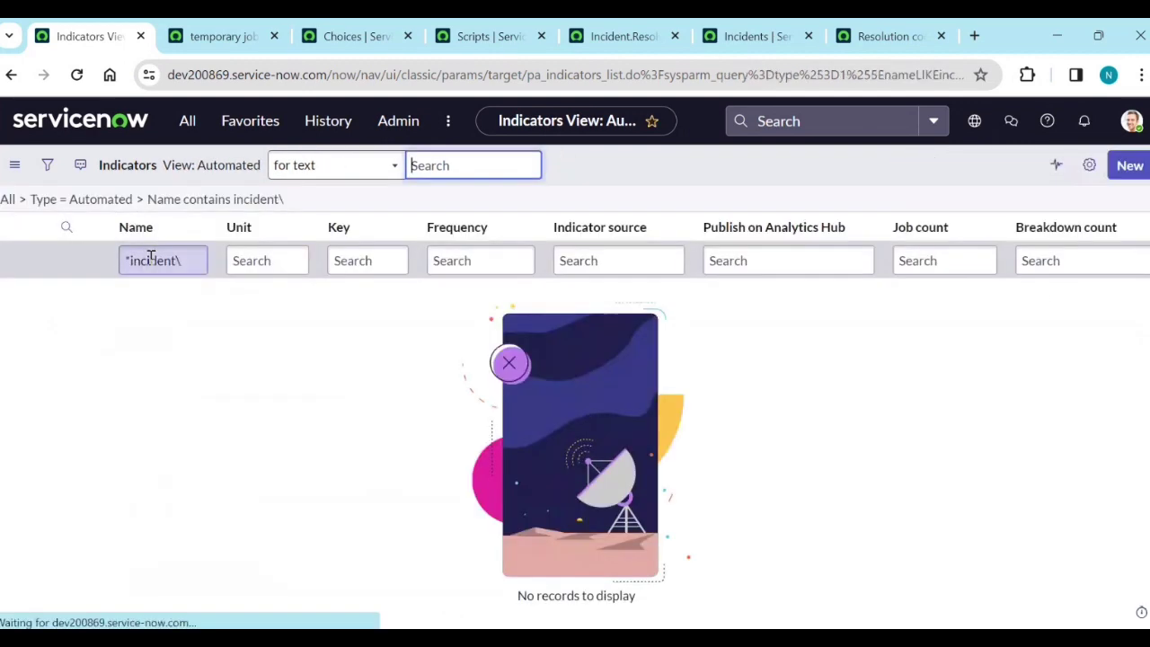
left_click(183, 261)
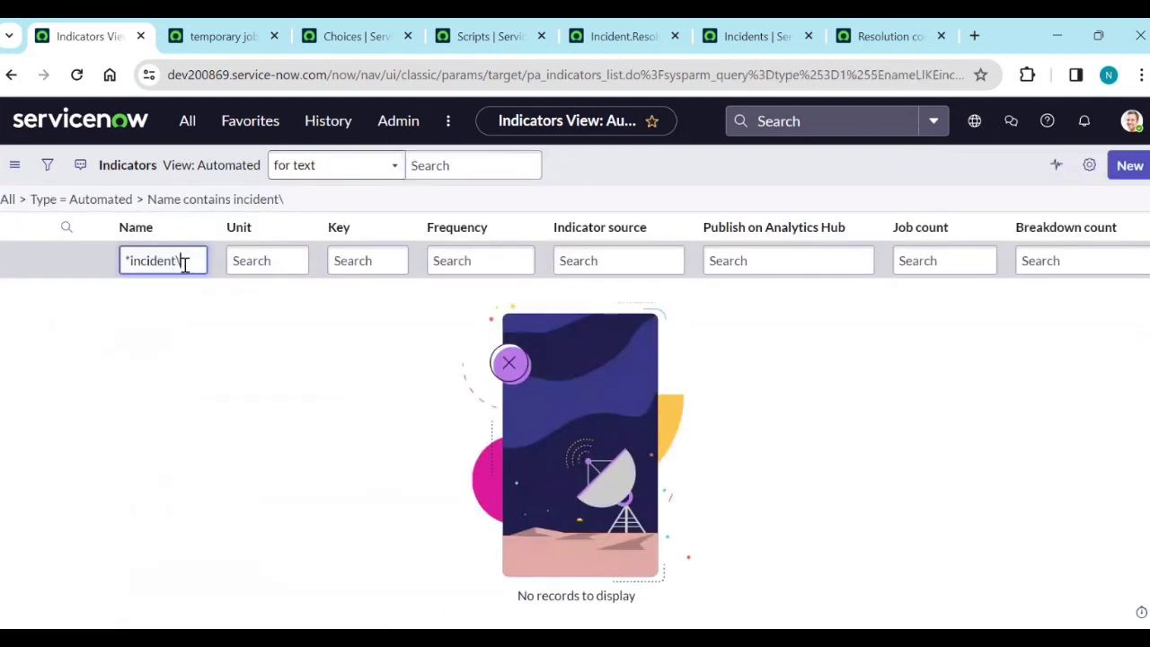
key("Return")
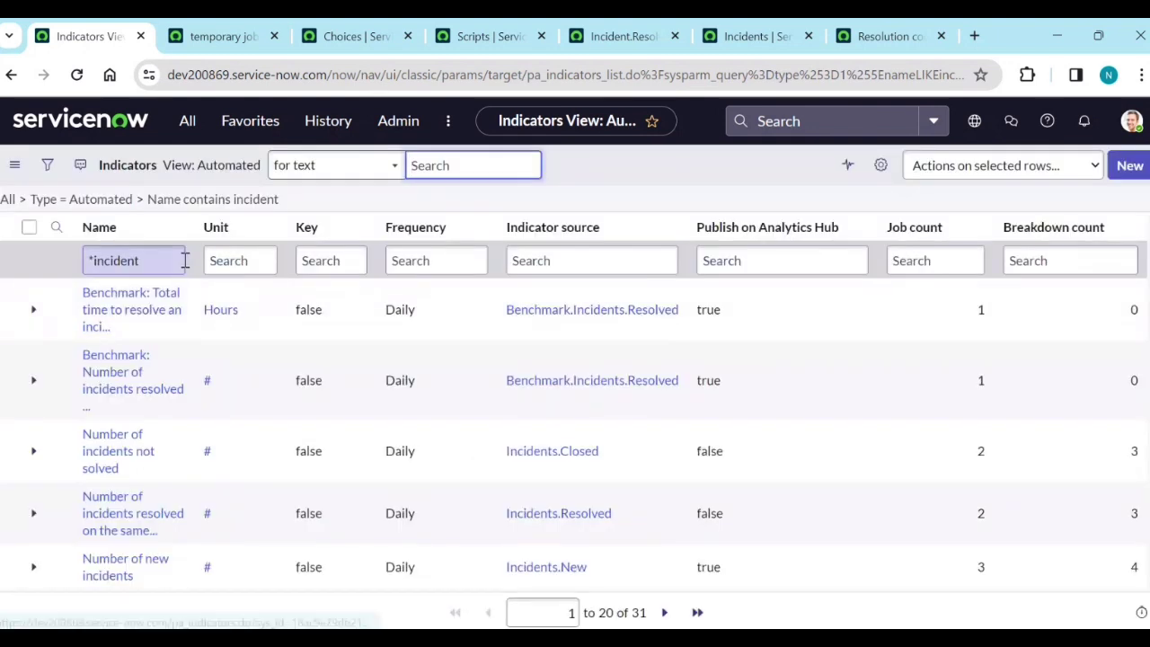
Step: Open the Number of new incidents indicator, examine its scores and targets in the Analytics Hub, and return to the indicator list
left_click(148, 458)
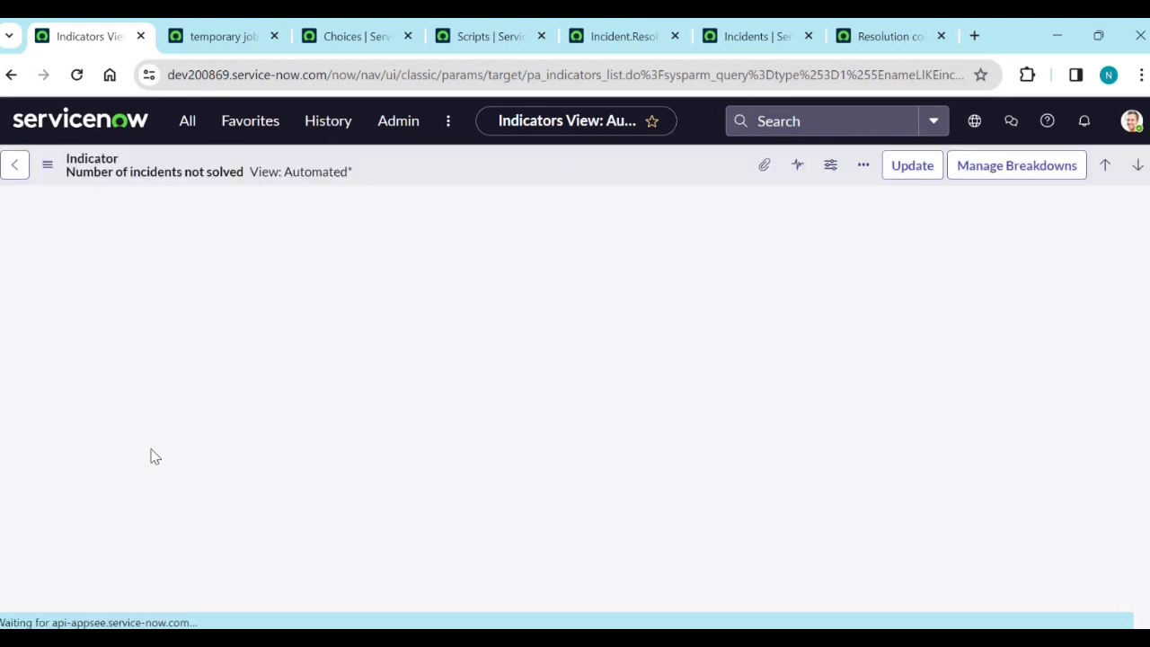
left_click(13, 75)
left_click(144, 468)
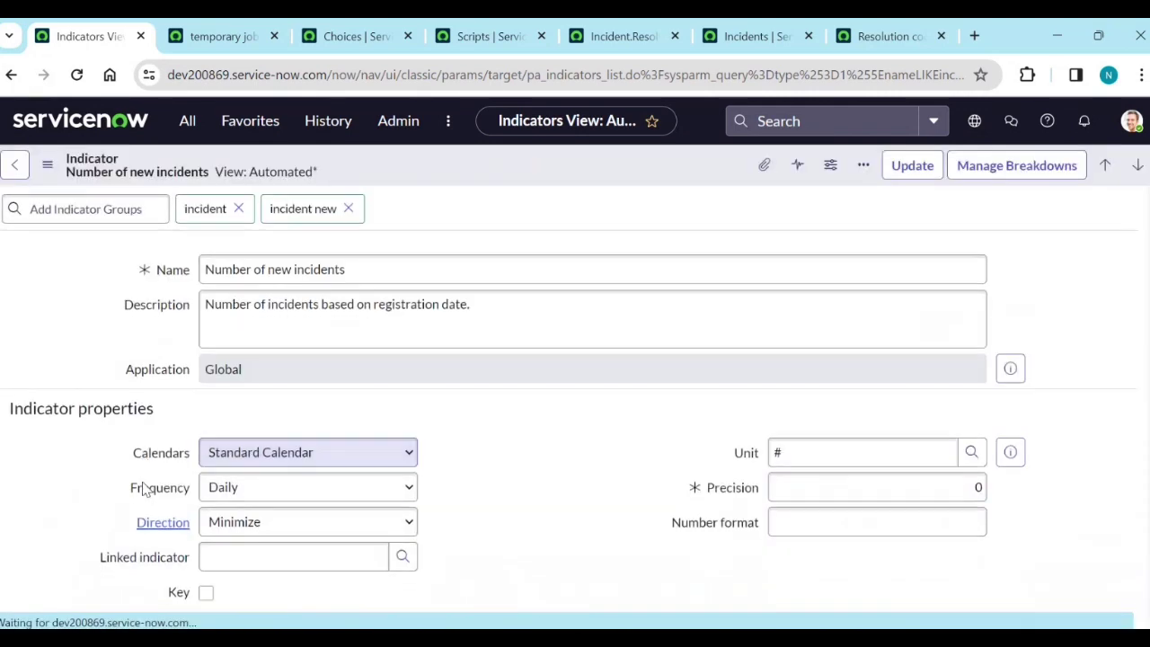
scroll(135, 480, "down", 5)
scroll(148, 504, "down", 2)
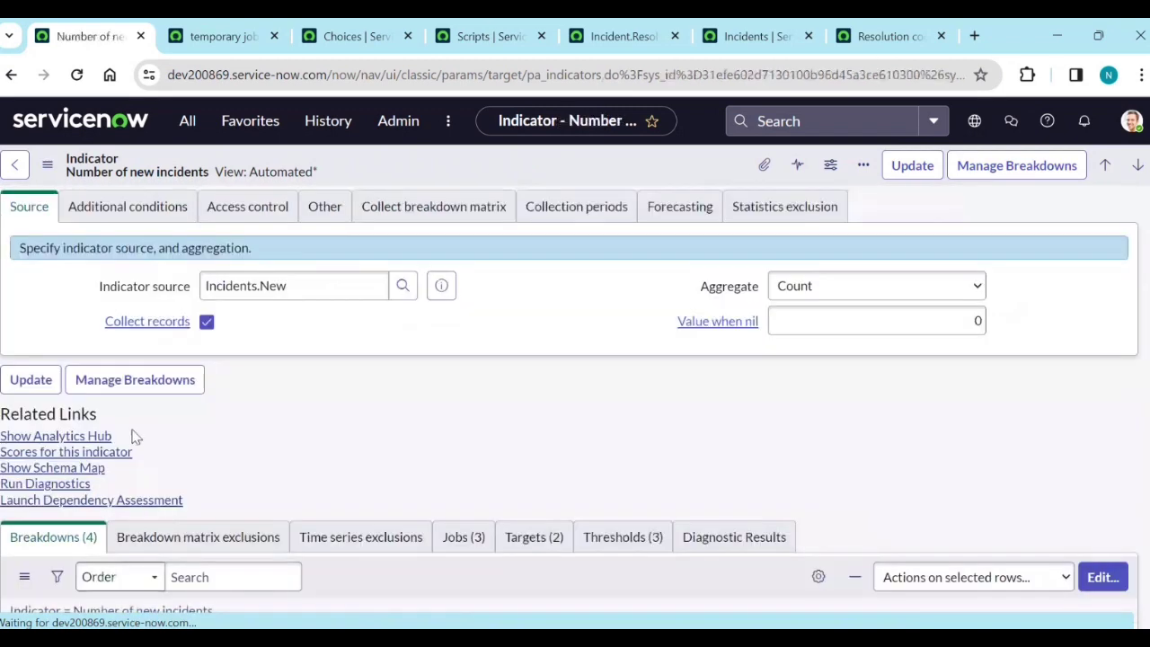
left_click(97, 441)
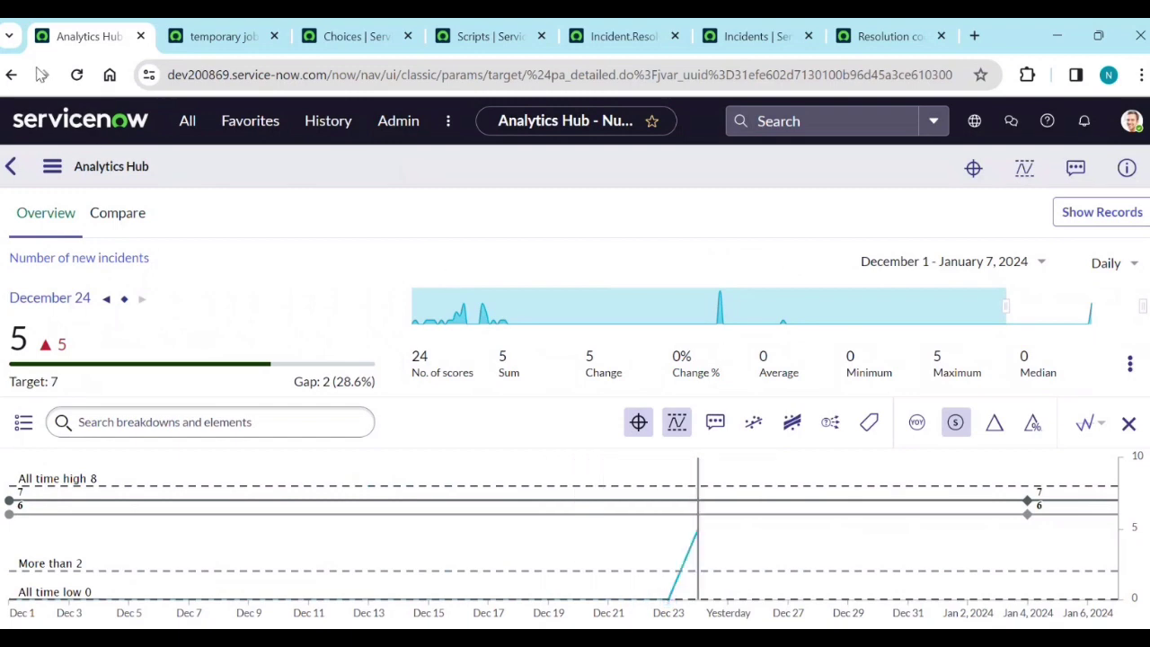
left_click(11, 75)
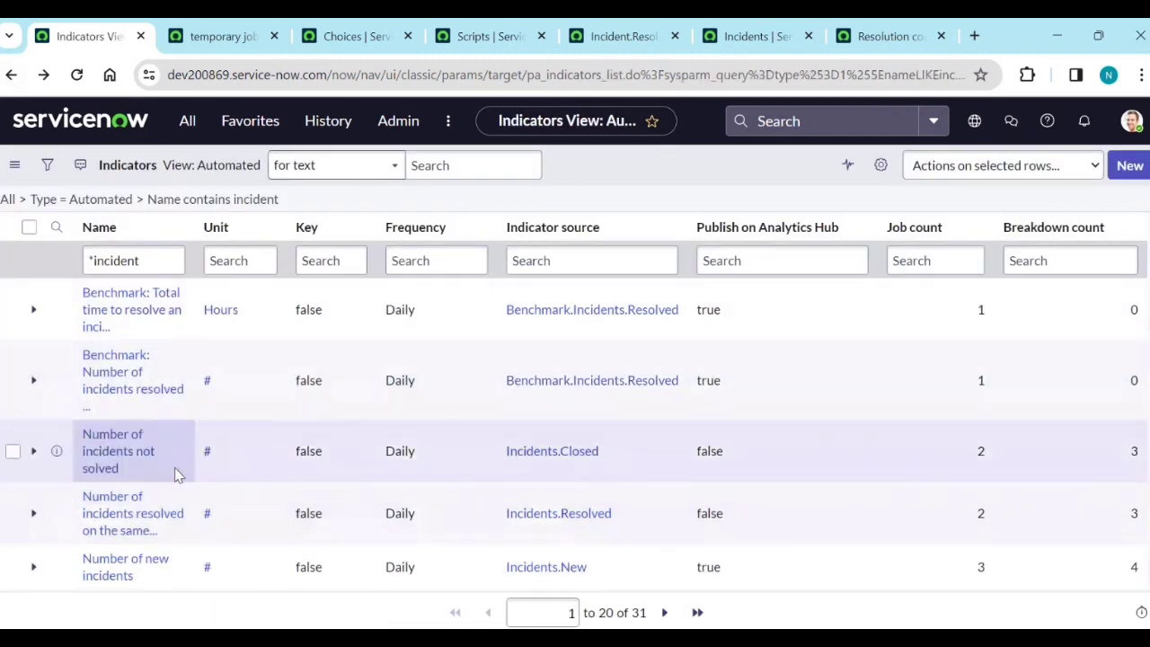
Step: Open the Number of incidents closed by self-service indicator and show its data collection jobs
scroll(177, 474, "down", 2)
scroll(180, 474, "down", 2)
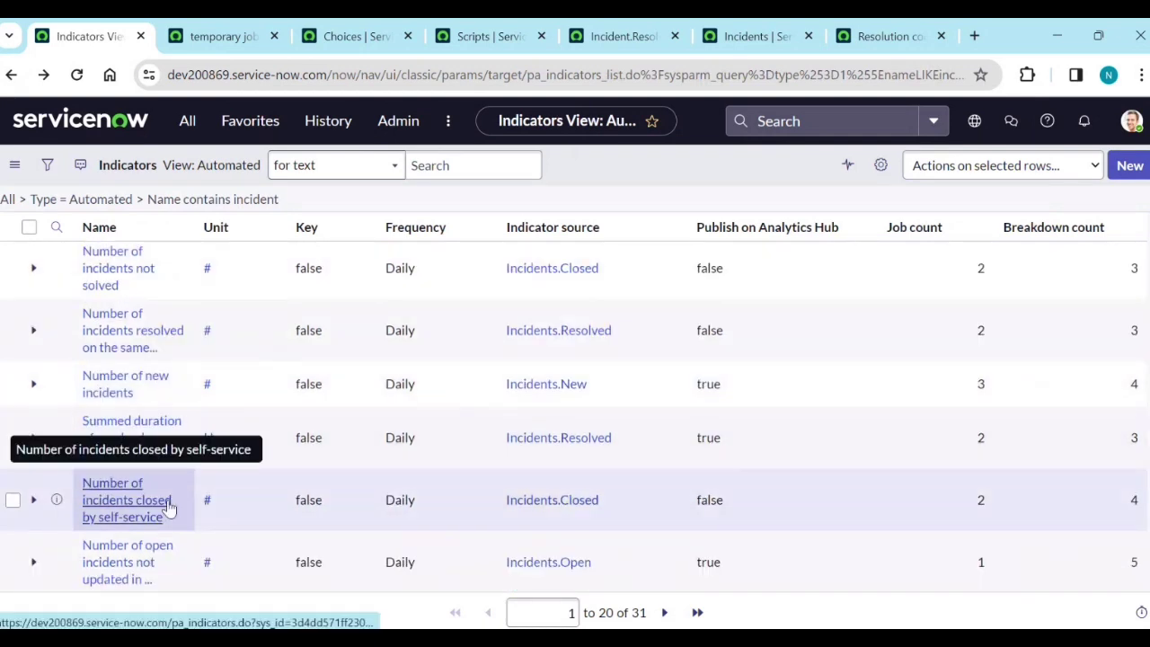
left_click(171, 509)
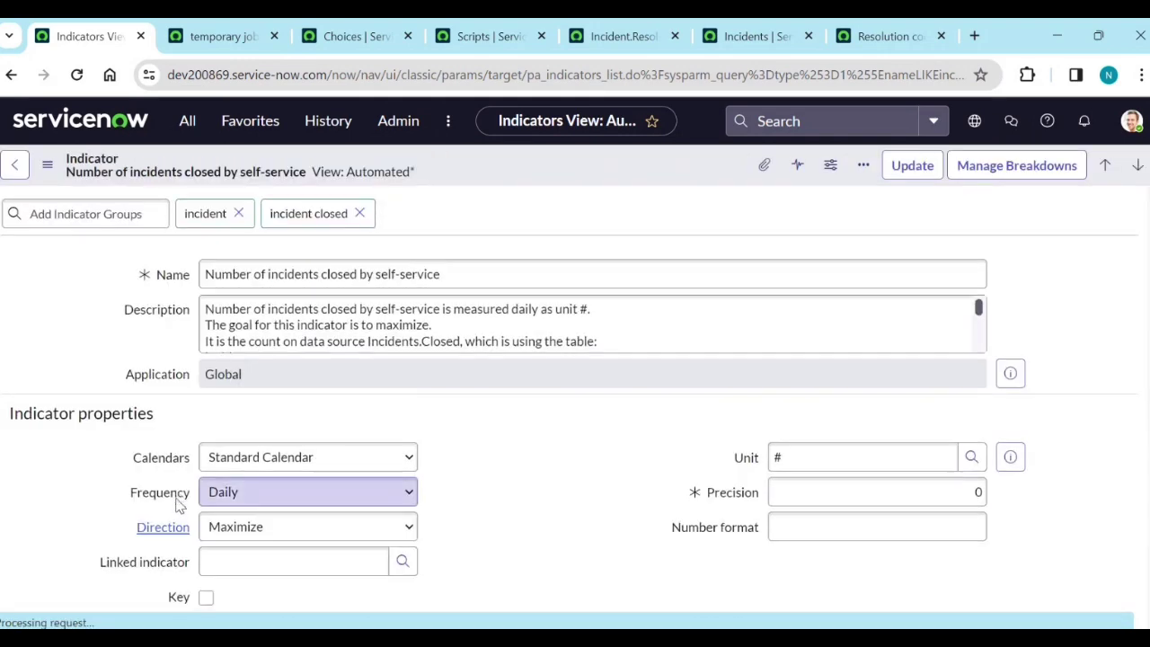
scroll(177, 508, "down", 3)
scroll(177, 515, "down", 4)
scroll(183, 491, "down", 1)
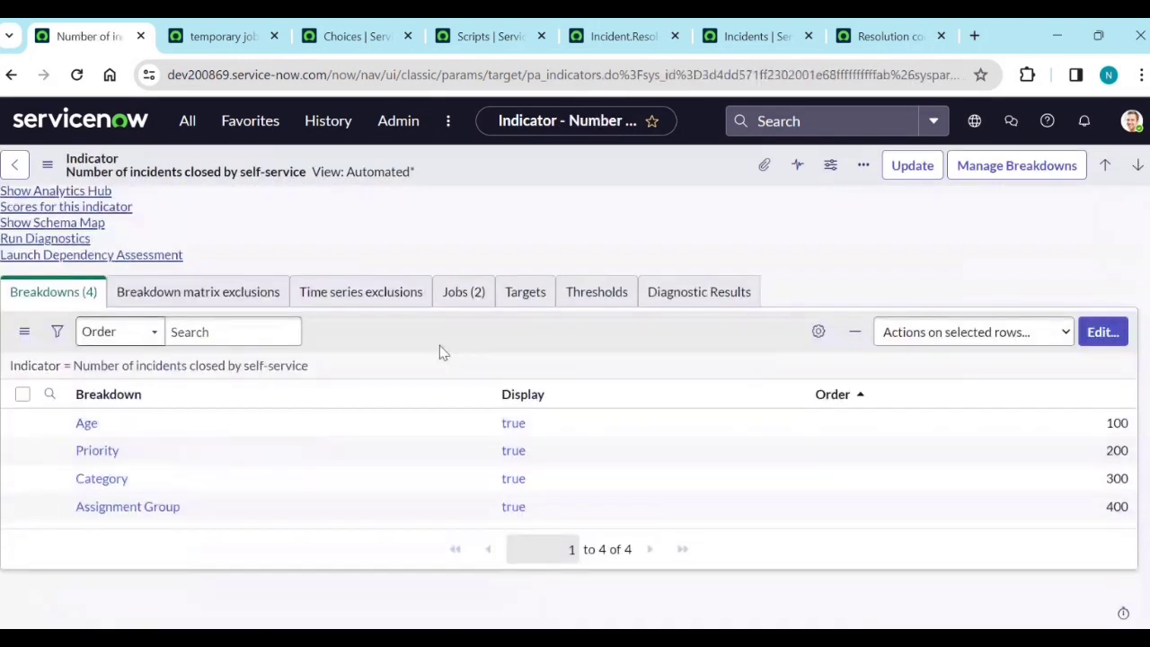
left_click(458, 301)
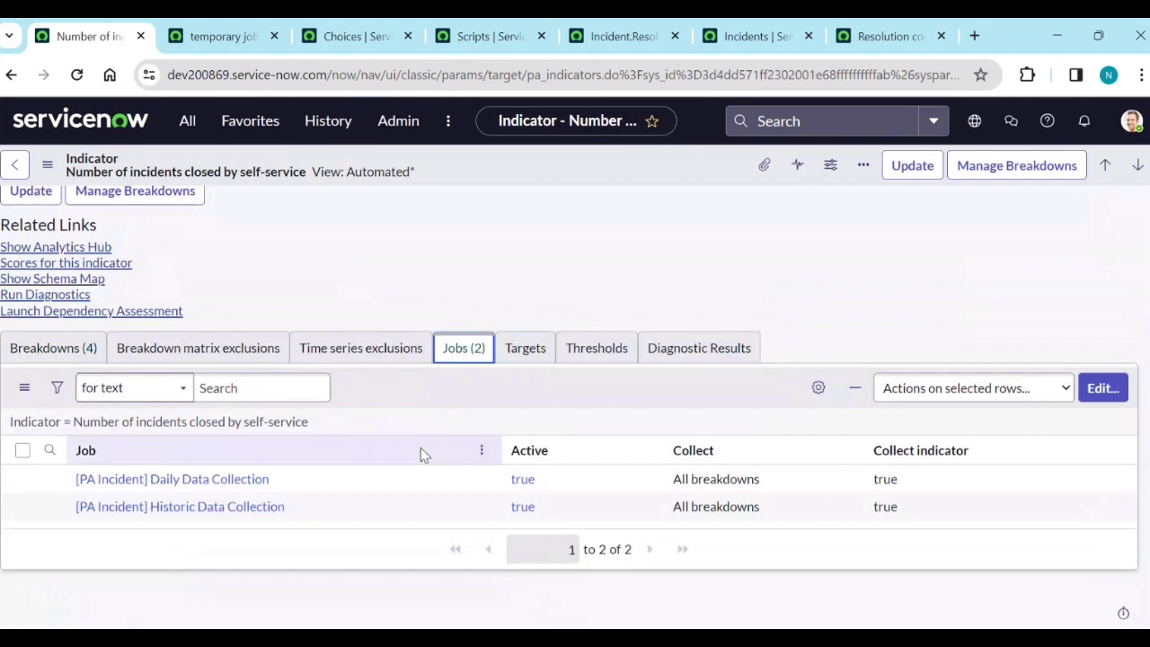
Step: Execute the [PA Incident] Historic Data Collection job in a separate browser tab and return to the indicator
middle_click(252, 509)
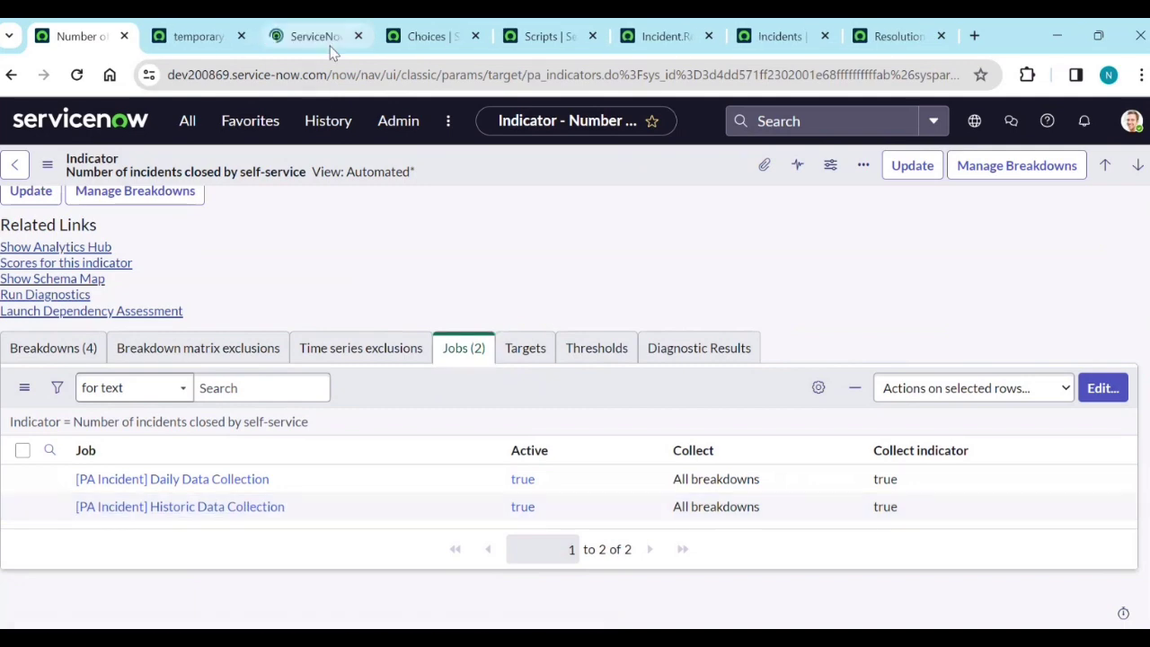
left_click(330, 46)
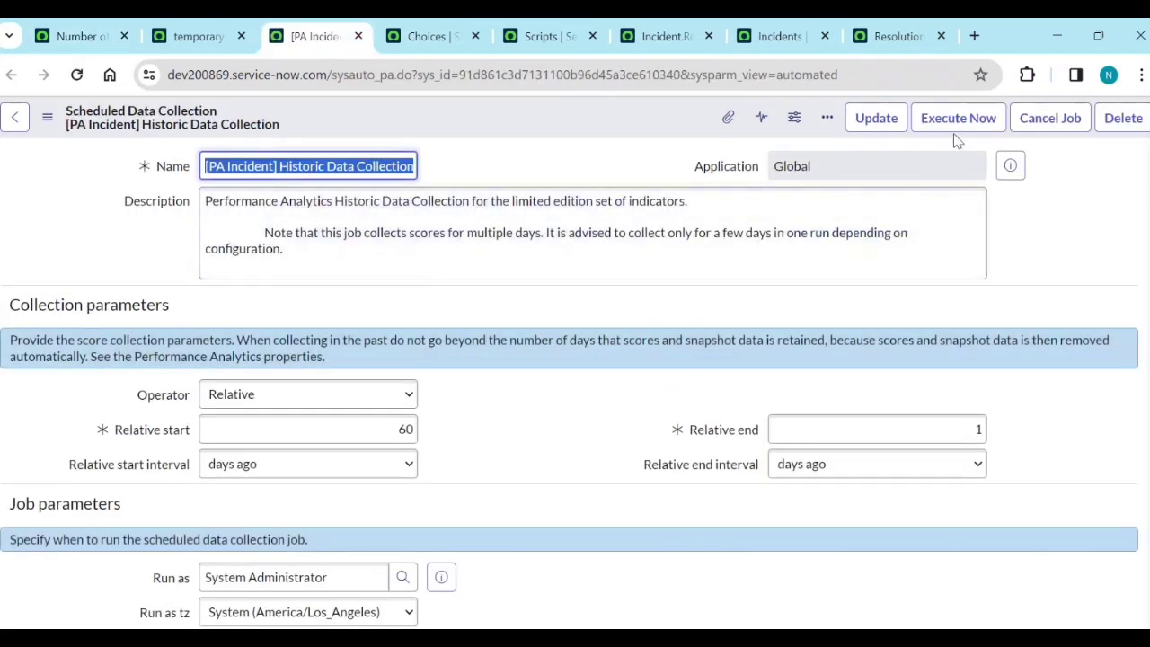
left_click(955, 131)
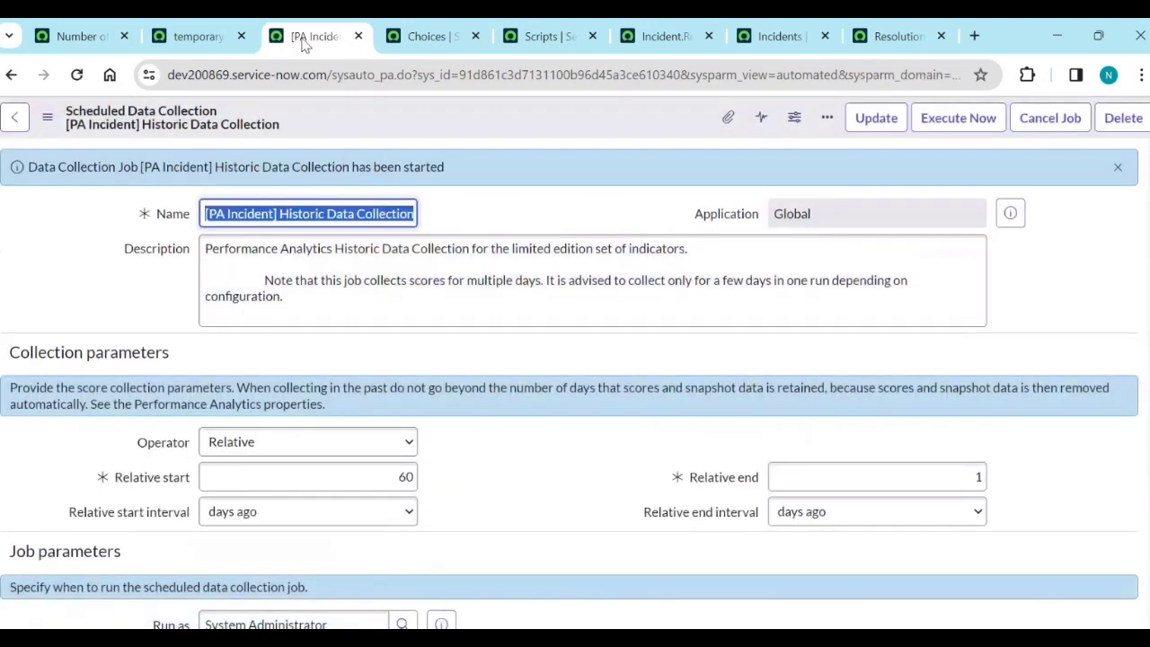
middle_click(303, 37)
left_click(83, 36)
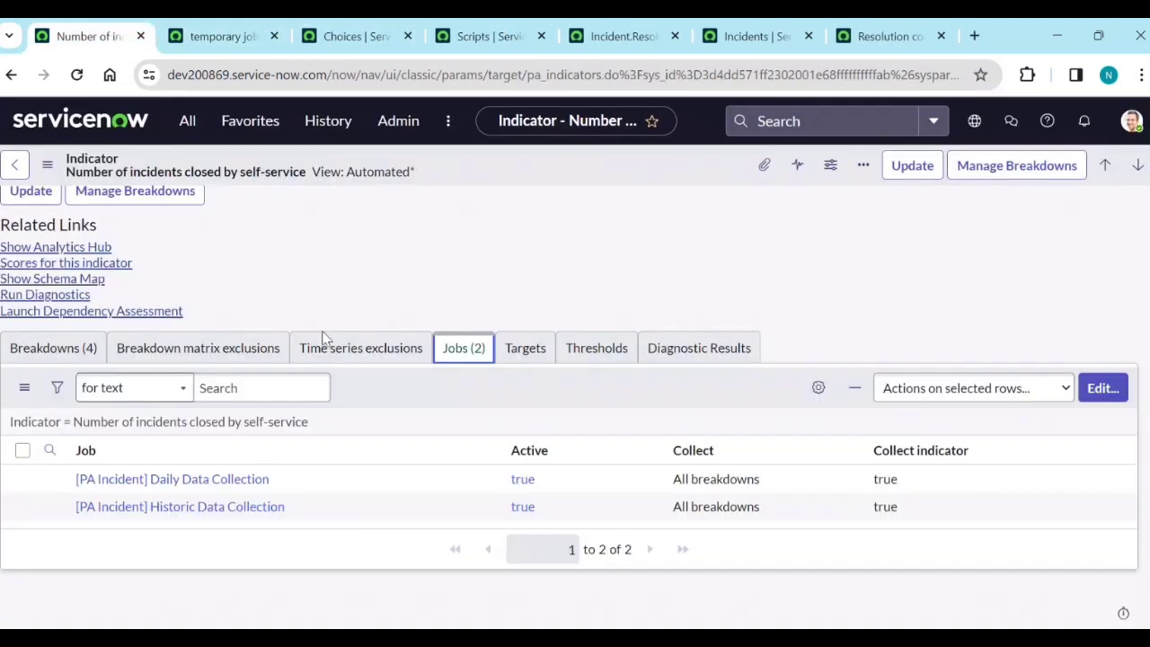
Step: Execute the [PA Incident] Daily Data Collection job in a separate browser tab and close that tab
middle_click(227, 479)
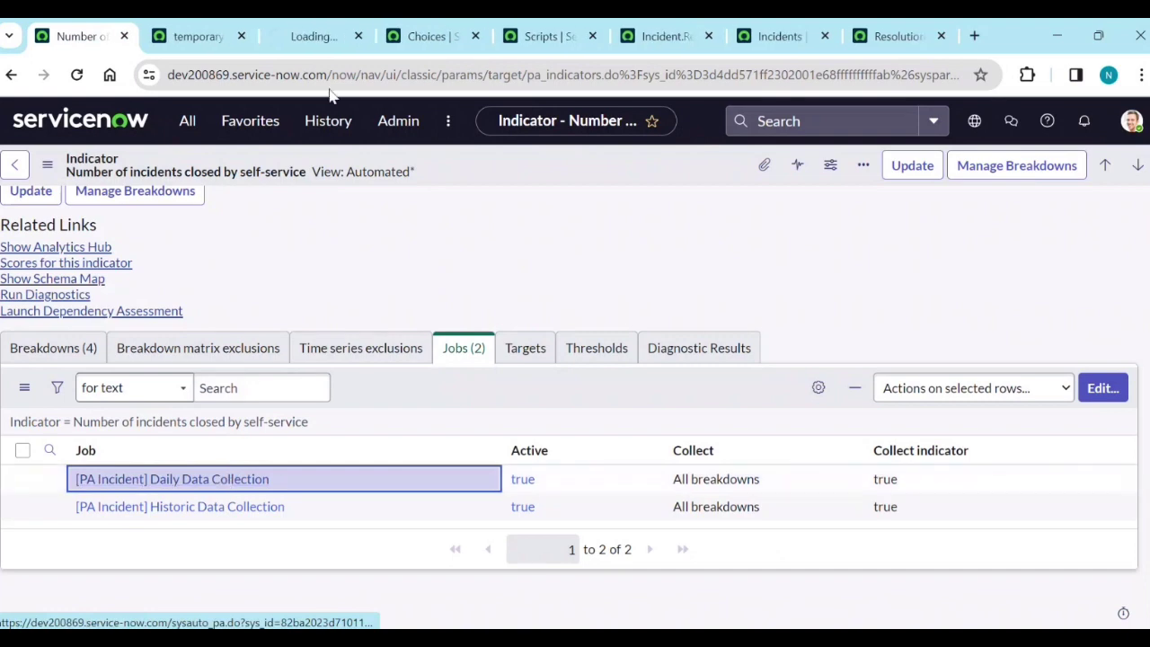
left_click(329, 40)
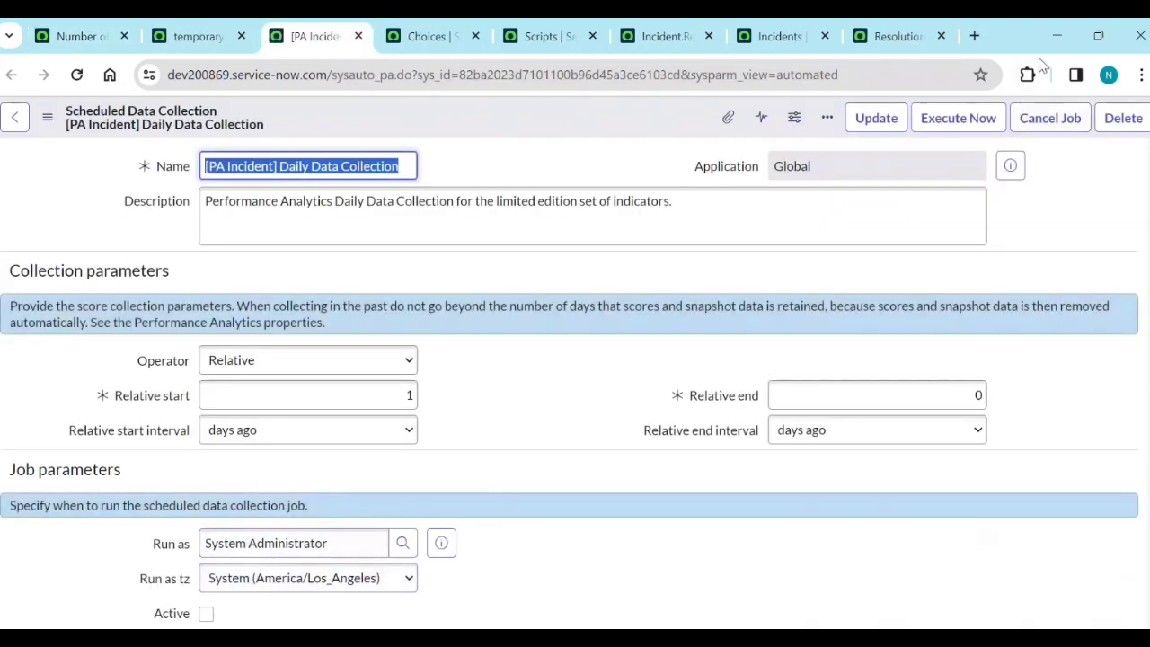
left_click(977, 117)
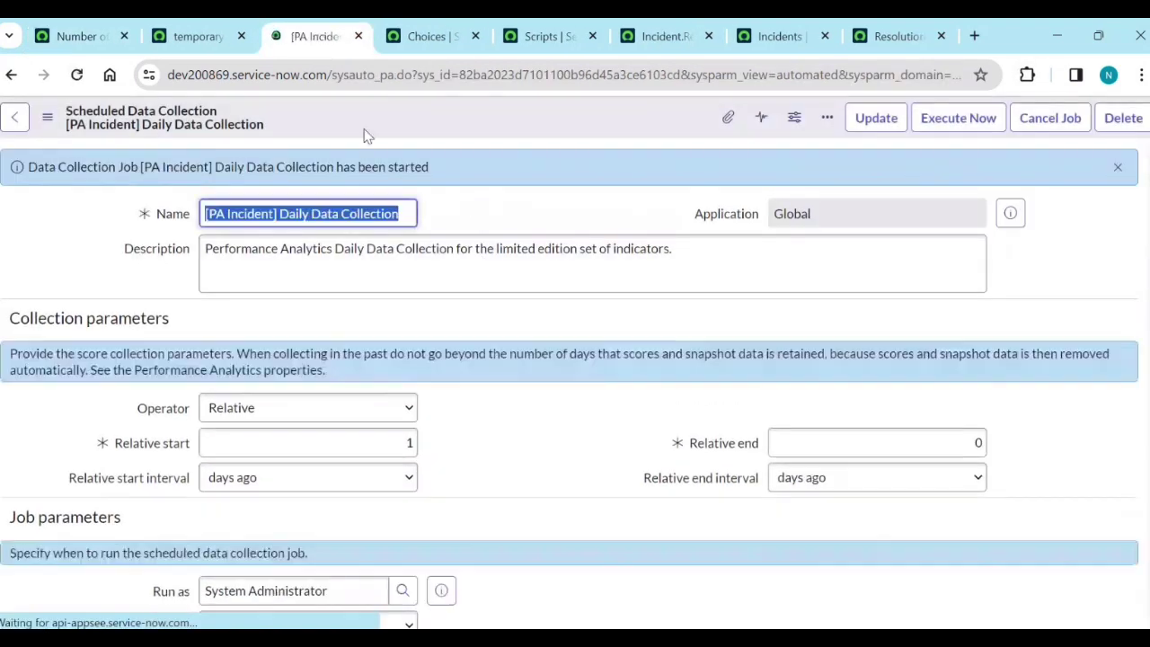
left_click(357, 36)
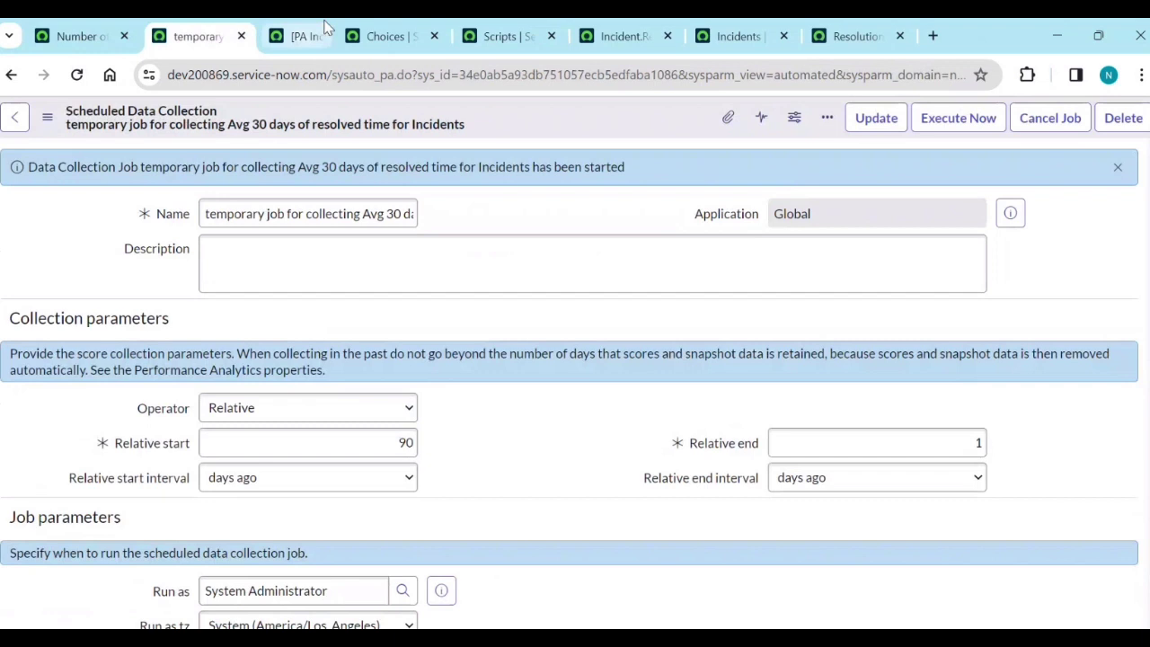
Step: Close all the remaining browser tabs except the self-service indicator's
middle_click(180, 34)
middle_click(184, 34)
middle_click(201, 37)
middle_click(202, 37)
middle_click(203, 39)
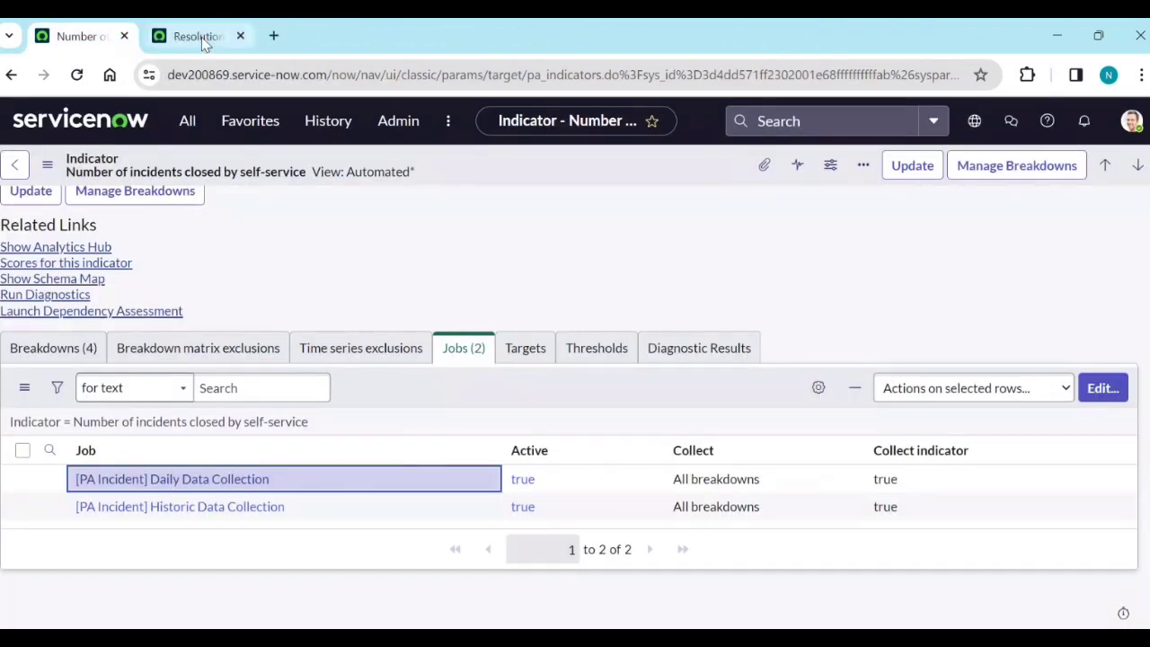
middle_click(201, 37)
Step: Show the self-service indicator's Analytics Hub and view its scores as 365d running AVG and 30d running SUM
left_click(104, 248)
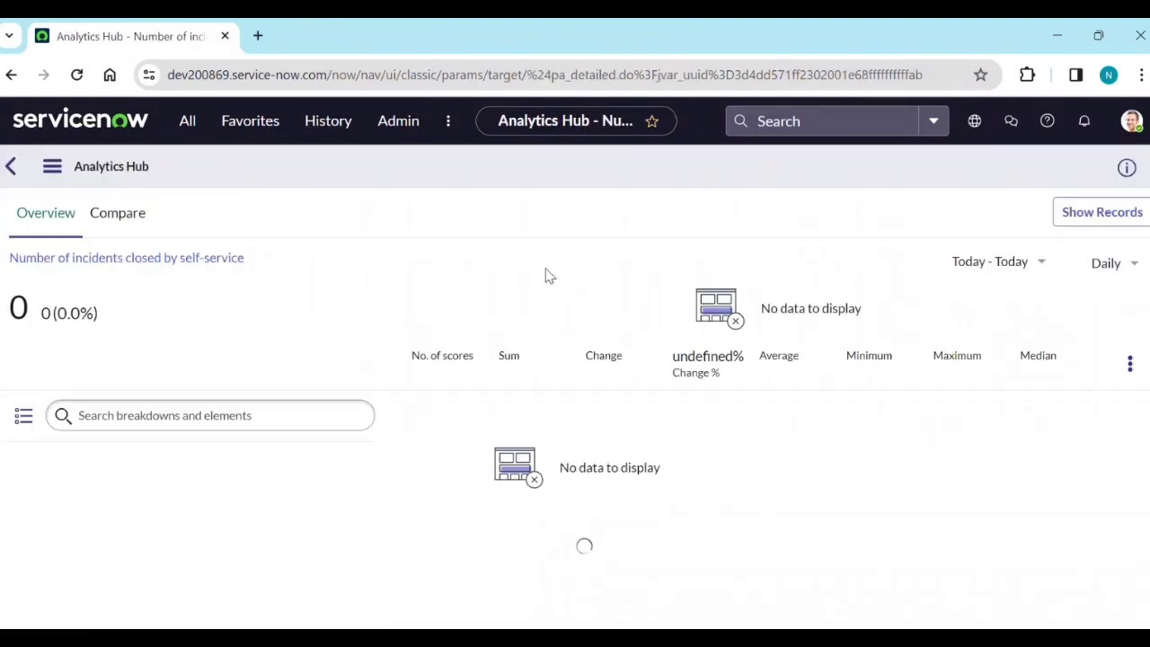
mouse_move(943, 526)
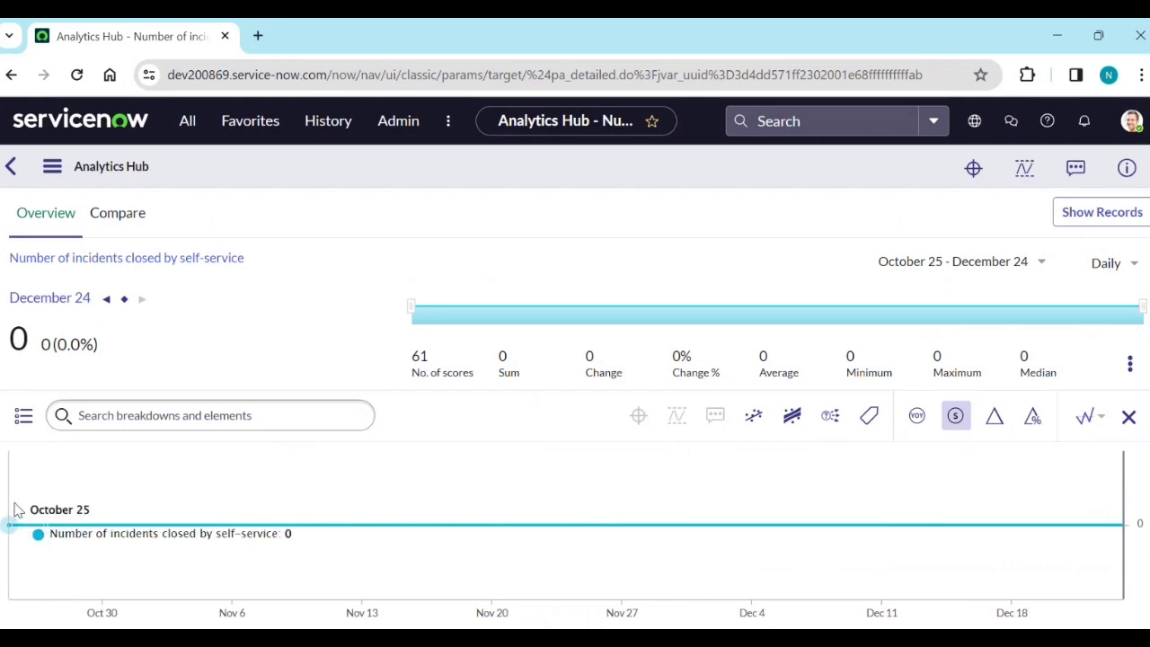
left_click(1107, 268)
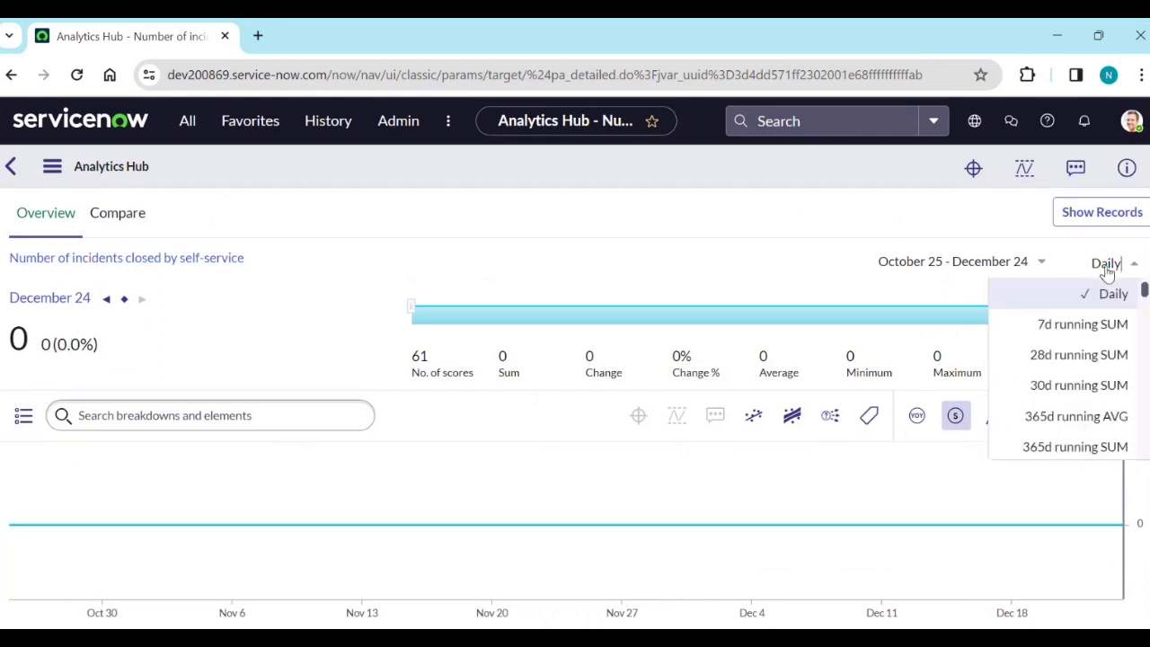
left_click(1078, 419)
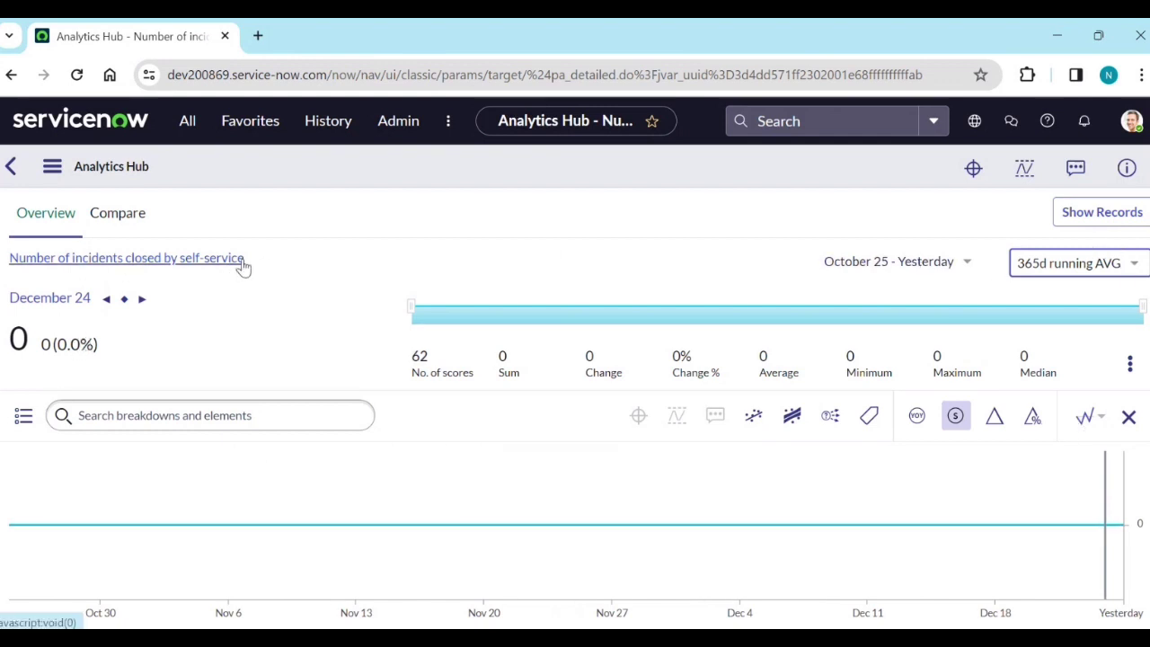
left_click(1106, 270)
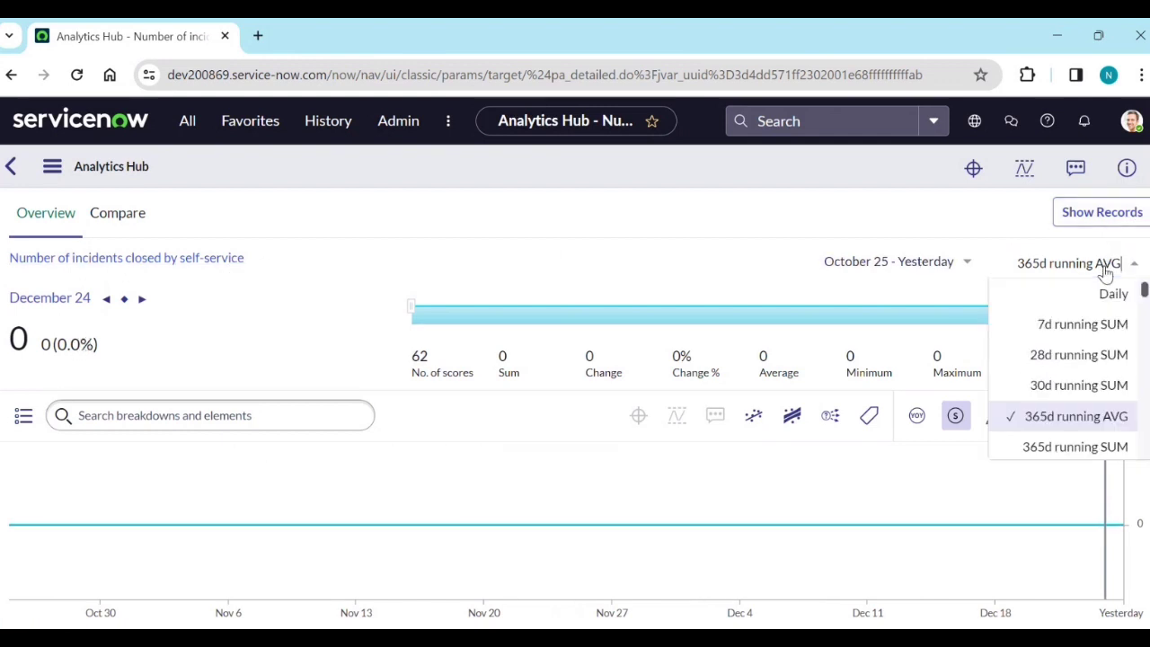
left_click(1102, 384)
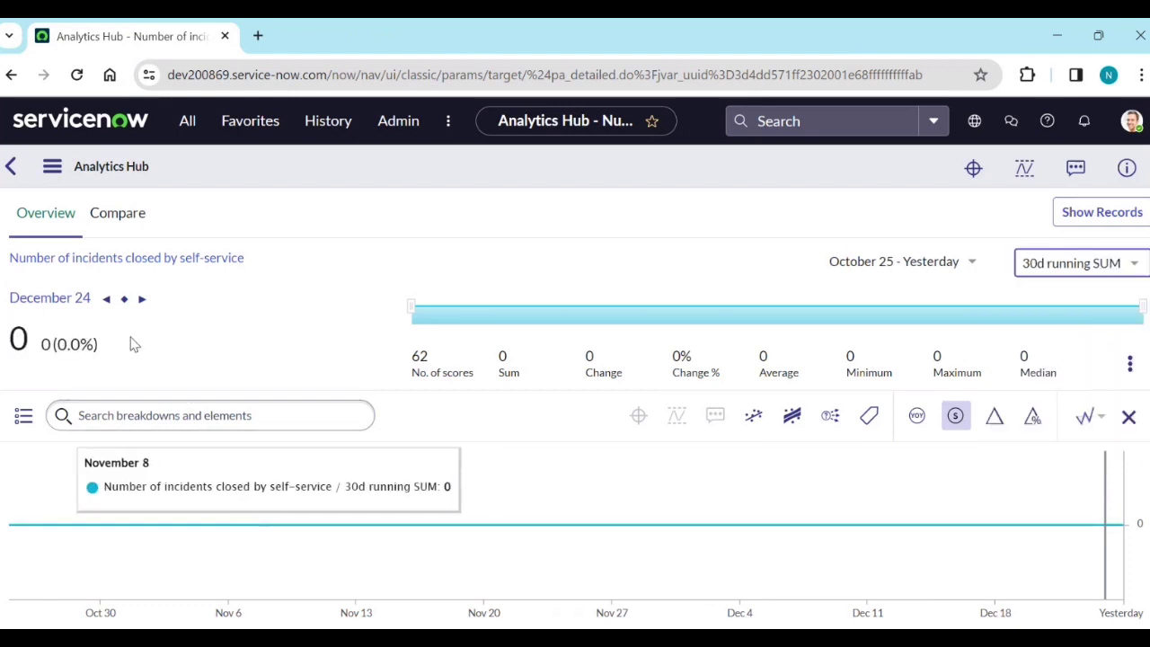
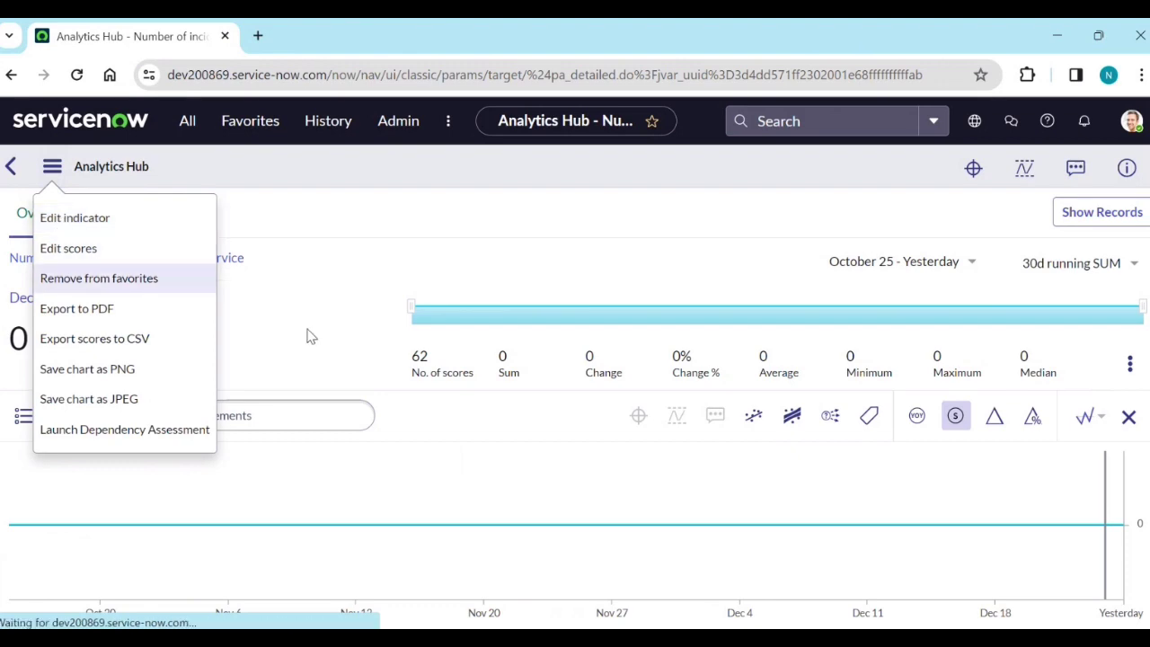
Step: Open the self-service indicator's record and its Daily and Historic Data Collection jobs in separate browser tabs
left_click(62, 226)
scroll(329, 441, "down", 6)
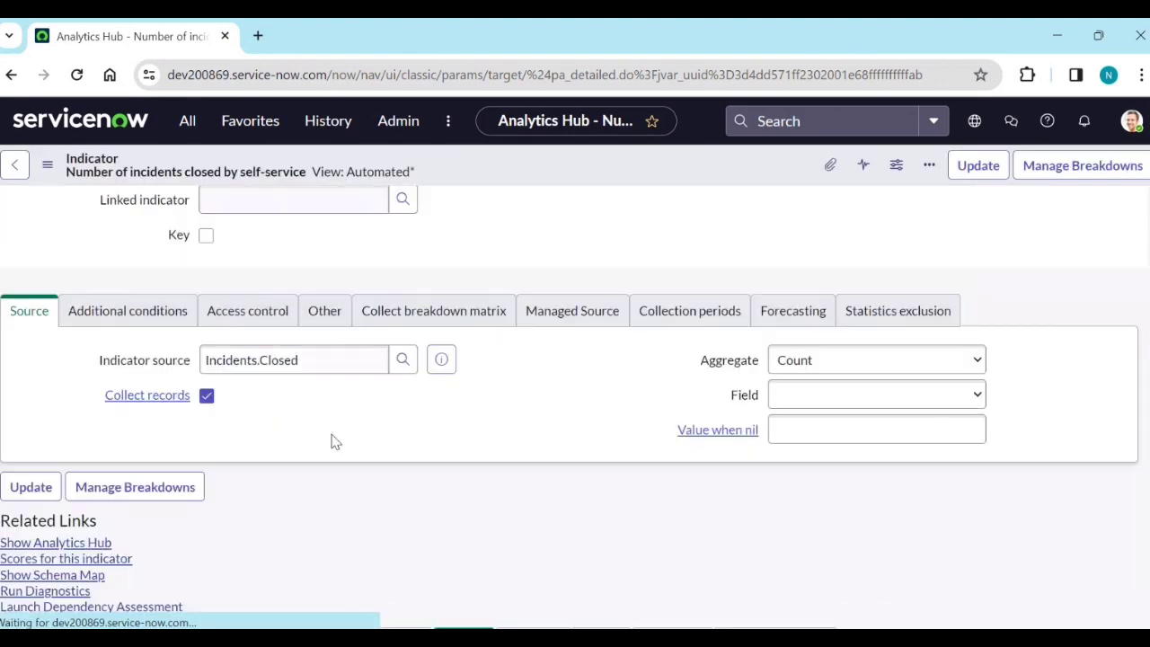
scroll(391, 459, "down", 5)
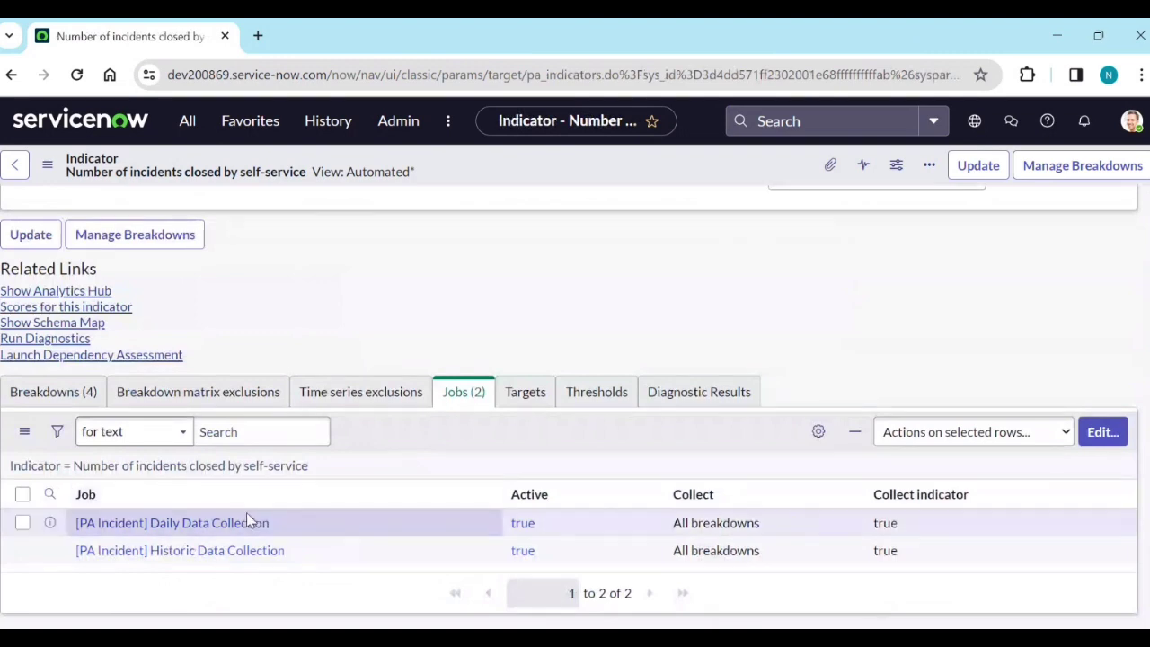
middle_click(247, 525)
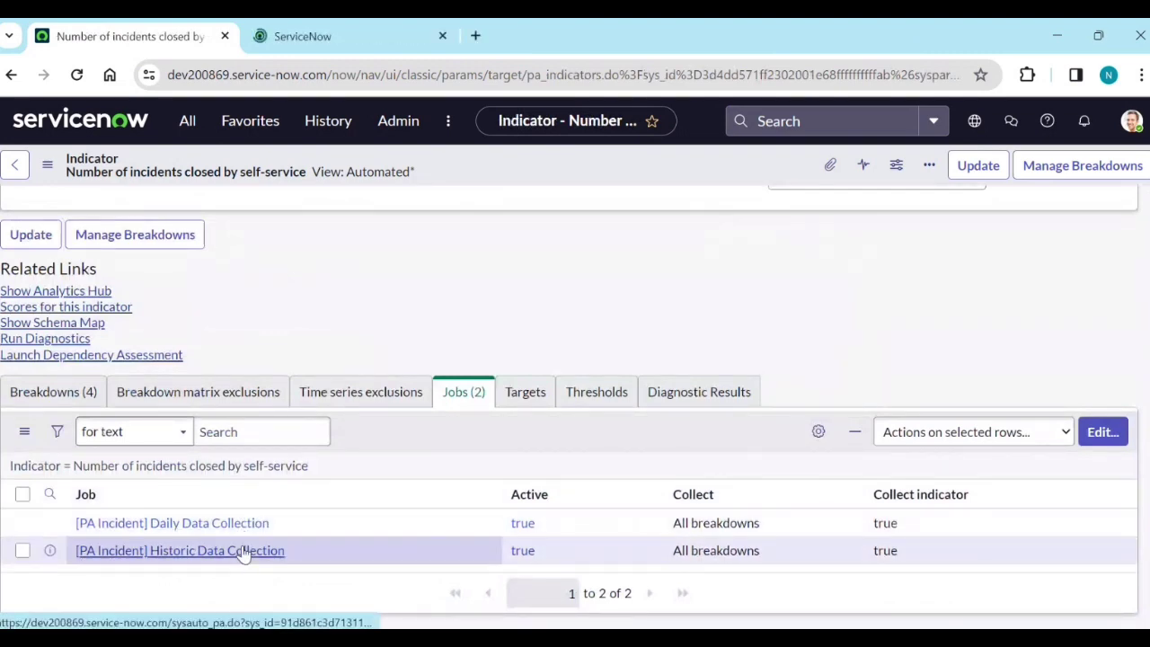
middle_click(243, 550)
Step: Check the job logs of the [PA Incident] Daily Data Collection and [PA Incident] Historic Data Collection jobs
key("ctrl+Tab")
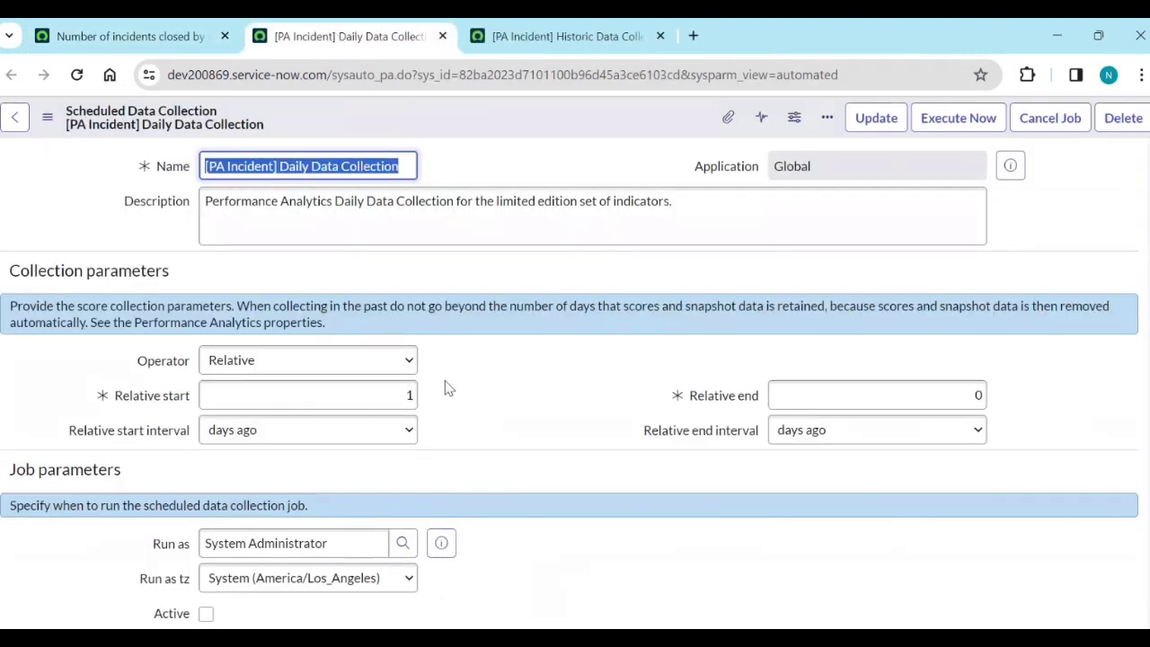
scroll(449, 388, "down", 10)
left_click(144, 326)
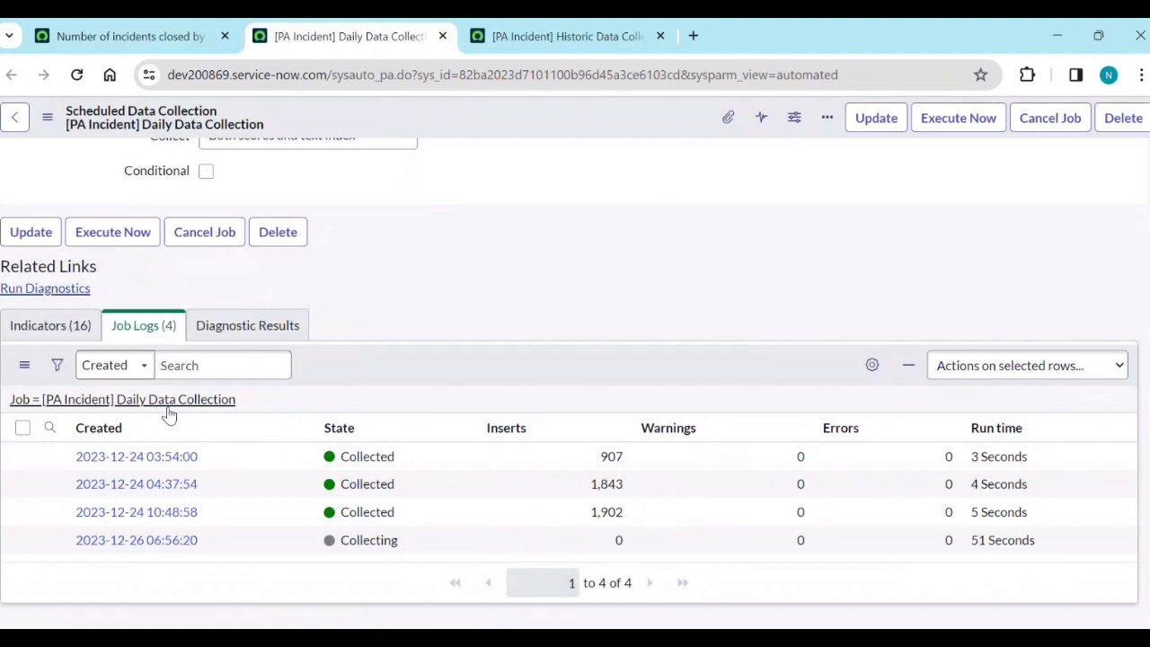
left_click(566, 36)
scroll(308, 530, "down", 10)
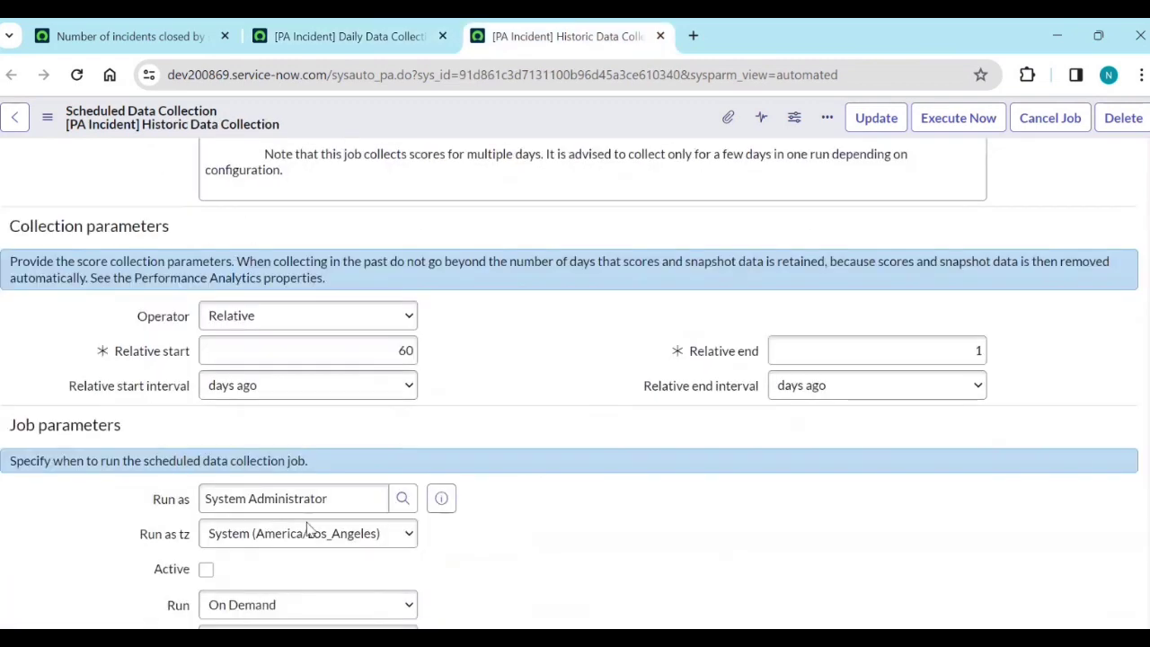
left_click(144, 268)
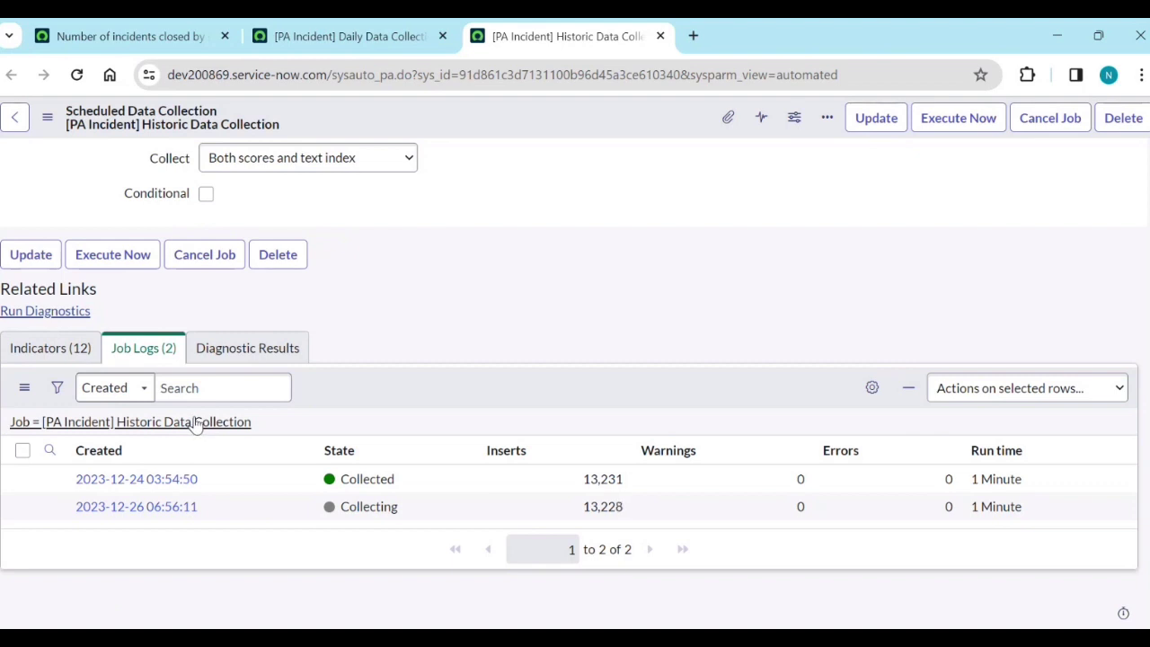
Step: Refresh the Daily Data Collection job's logs and close both job tabs
left_click(402, 32)
left_click(182, 405)
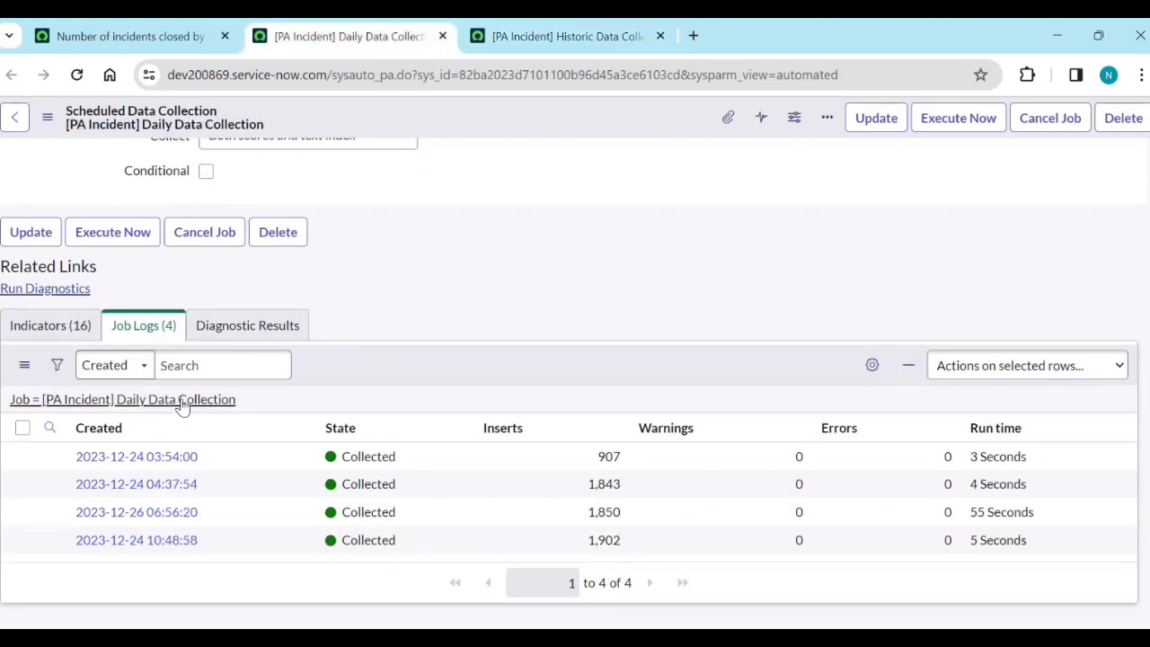
key("ctrl+w")
key("ctrl+w")
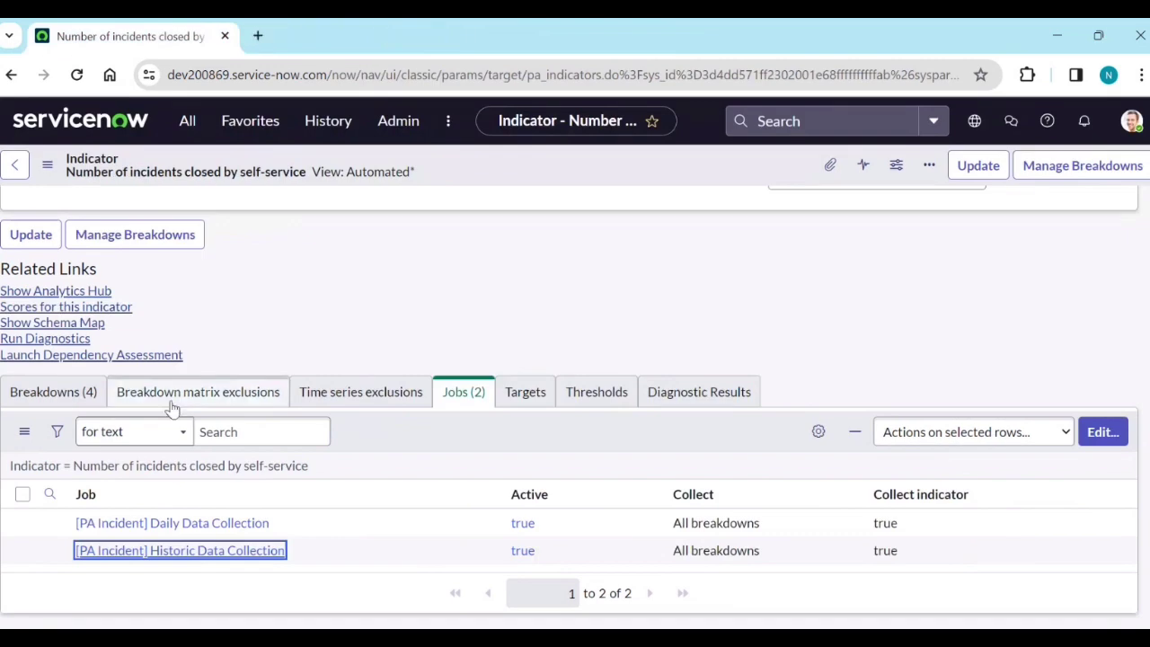
Step: Show the self-service indicator's Analytics Hub and view its scores as 30d running SUM, 365d running AVG and Daily
left_click(95, 290)
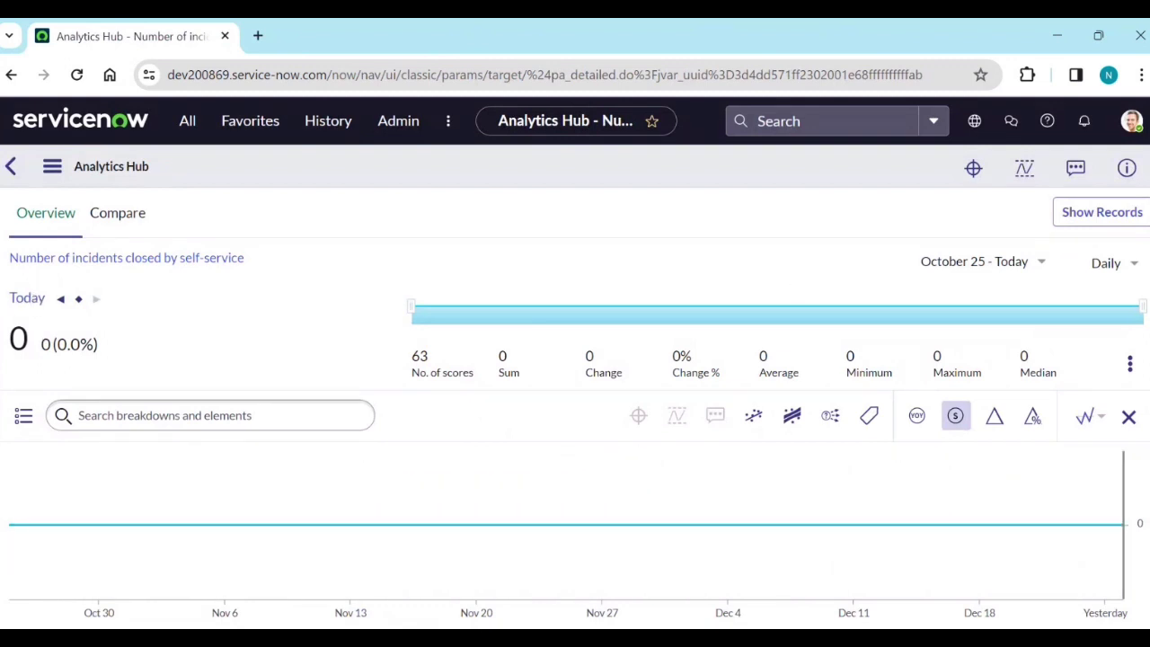
left_click(1124, 262)
left_click(1085, 385)
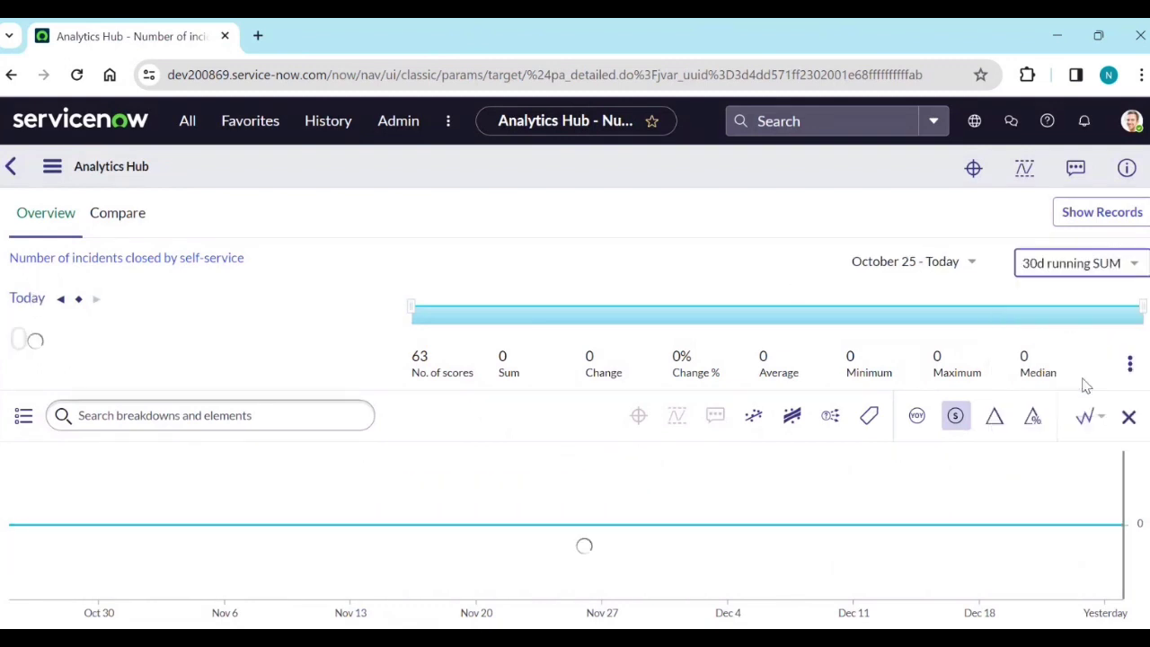
left_click(1079, 262)
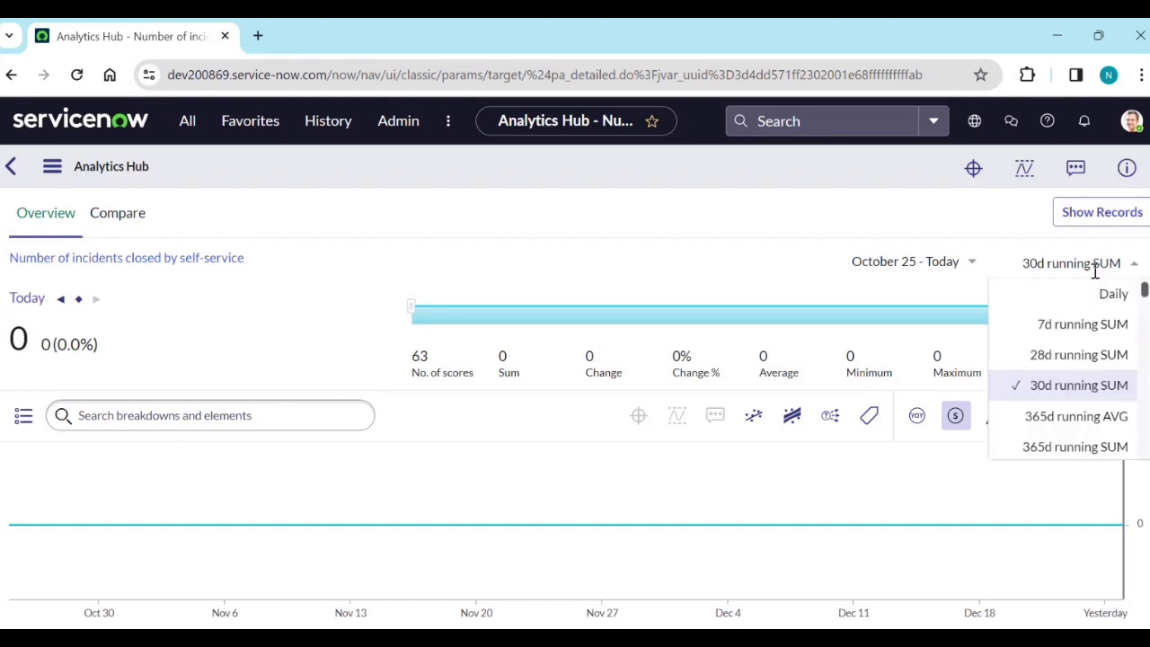
left_click(1079, 411)
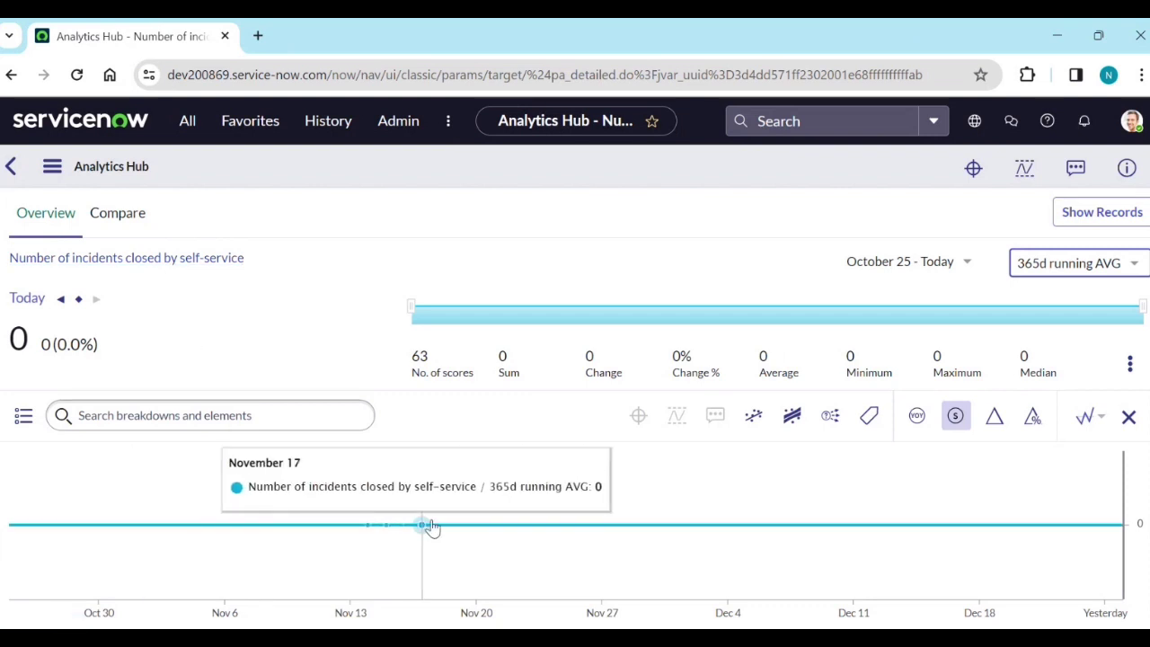
left_click(1073, 270)
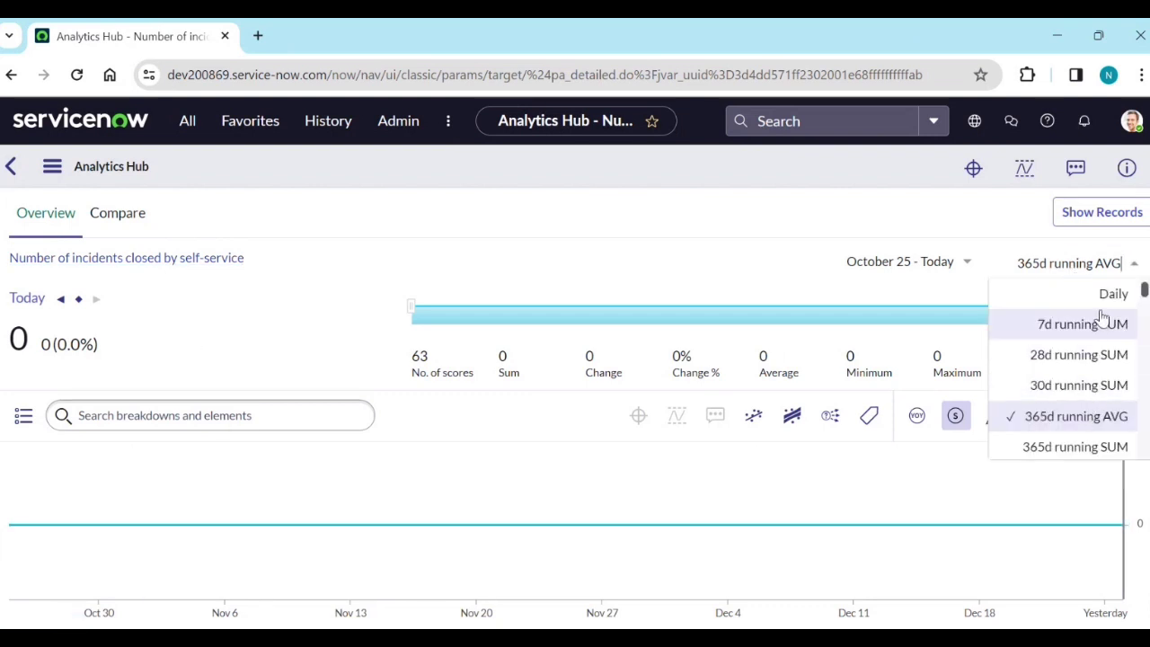
left_click(1107, 294)
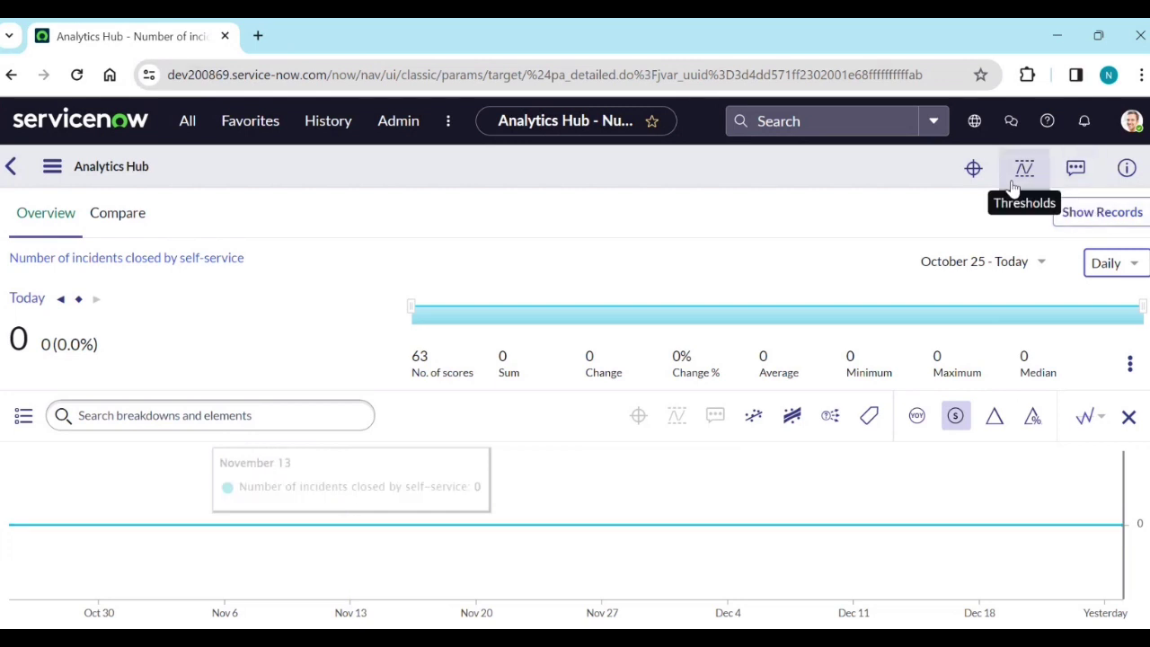
Step: Create a global target of 10 for the self-service indicator, from today with review date Dec 31, and remove it again
left_click(976, 175)
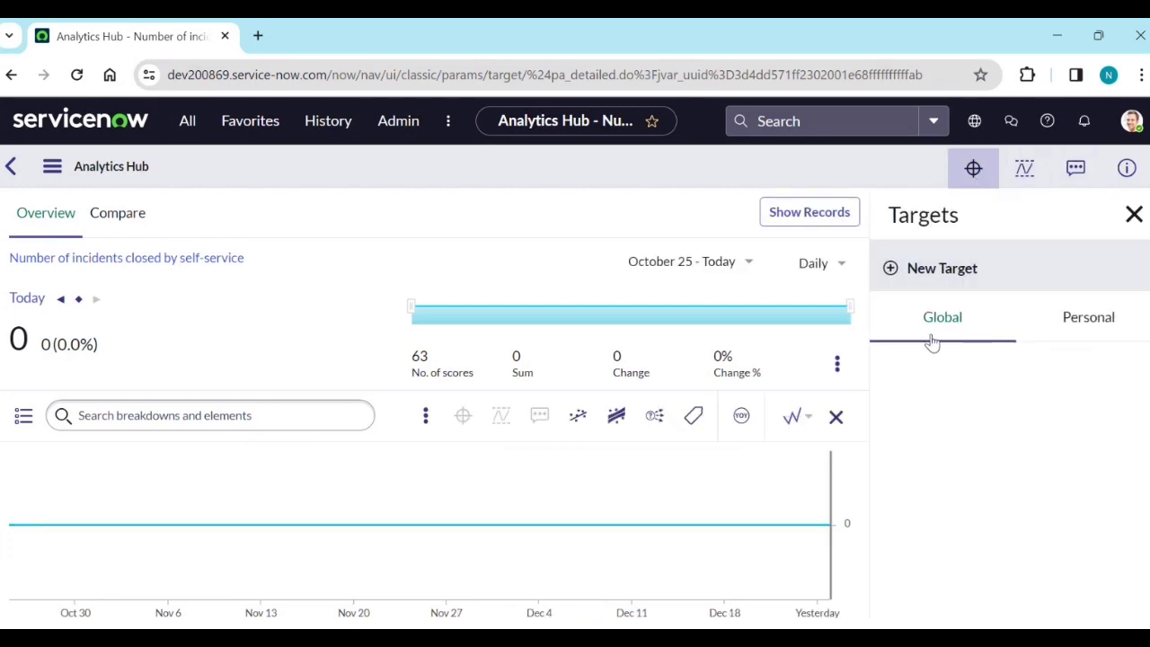
left_click(919, 284)
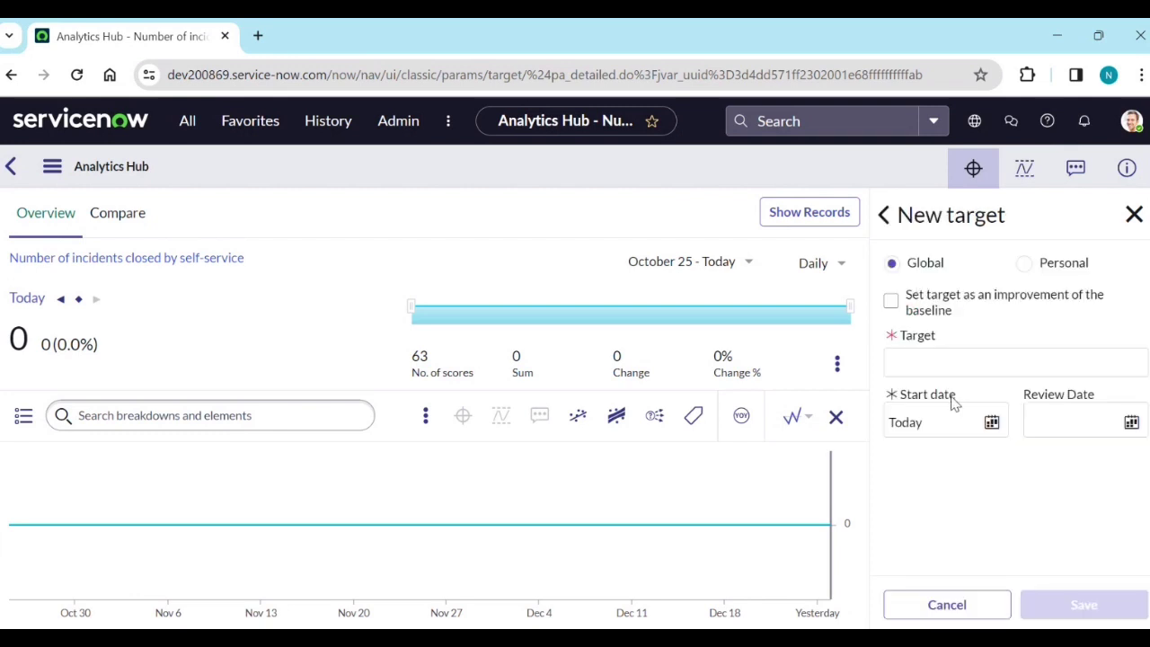
left_click(948, 367)
type("10")
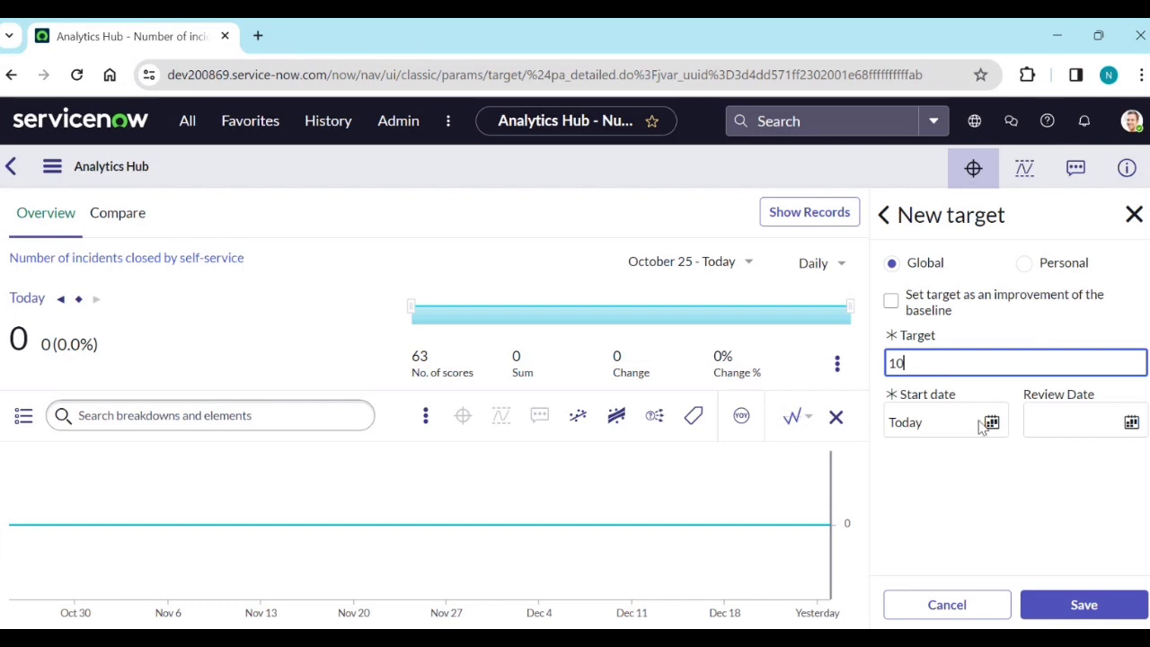
left_click(1129, 425)
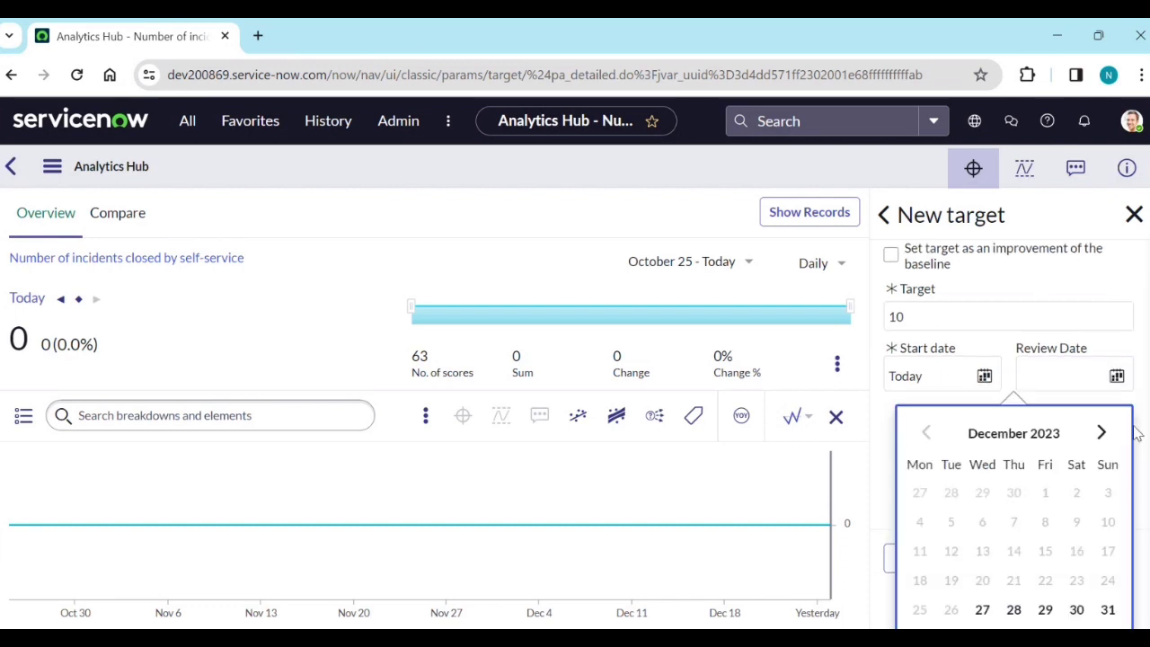
left_click(1107, 609)
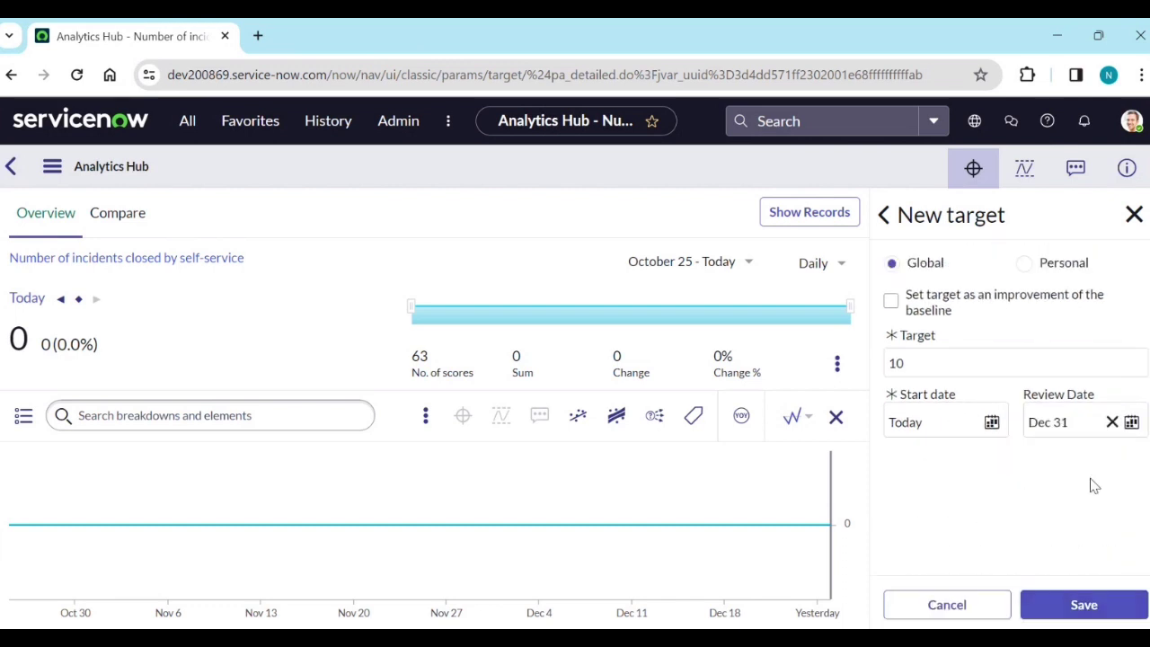
left_click(1095, 607)
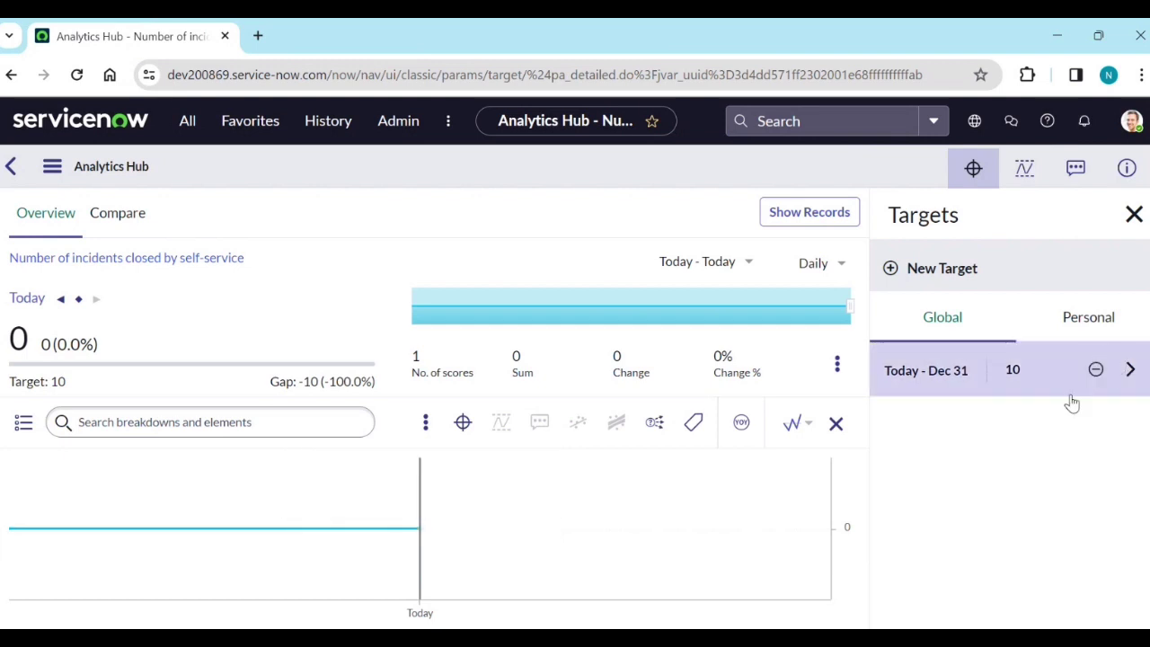
left_click(1095, 369)
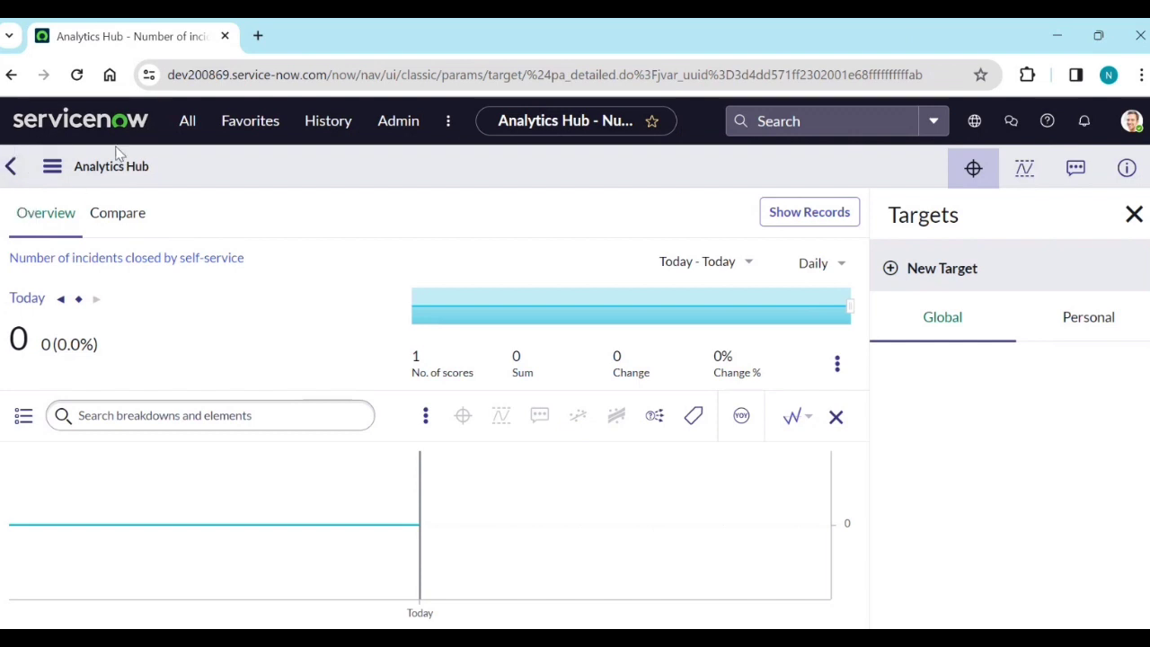
Step: Return to the automated indicators list, open Number of incidents not solved and show its Analytics Hub
left_click(10, 75)
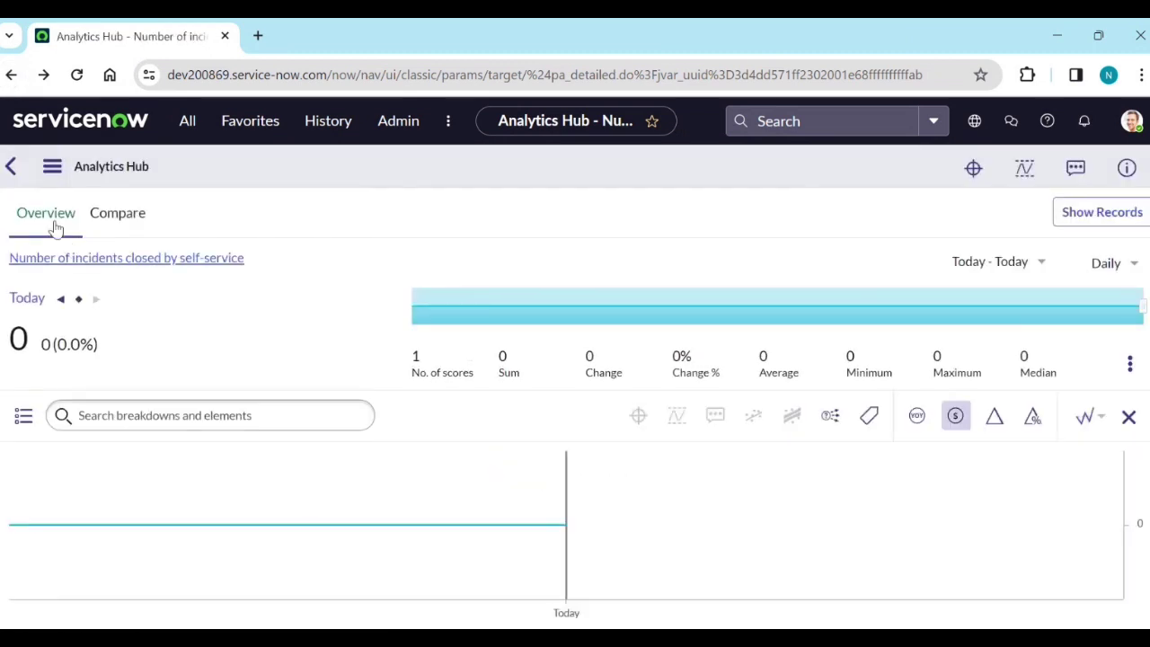
left_click(13, 75)
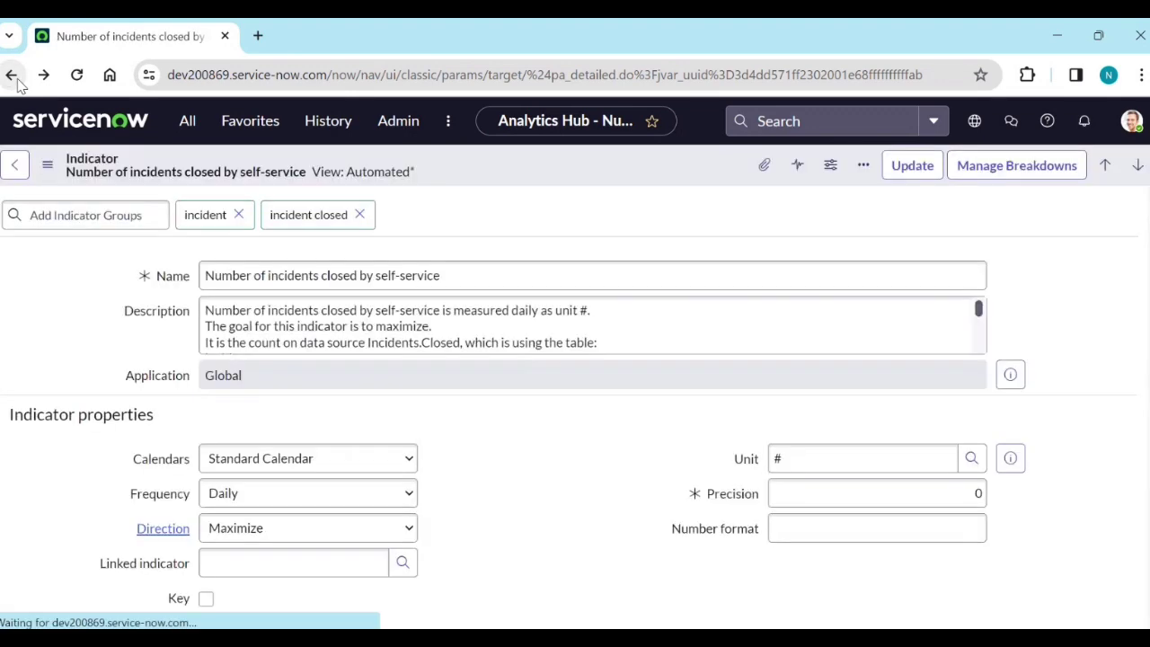
left_click(13, 75)
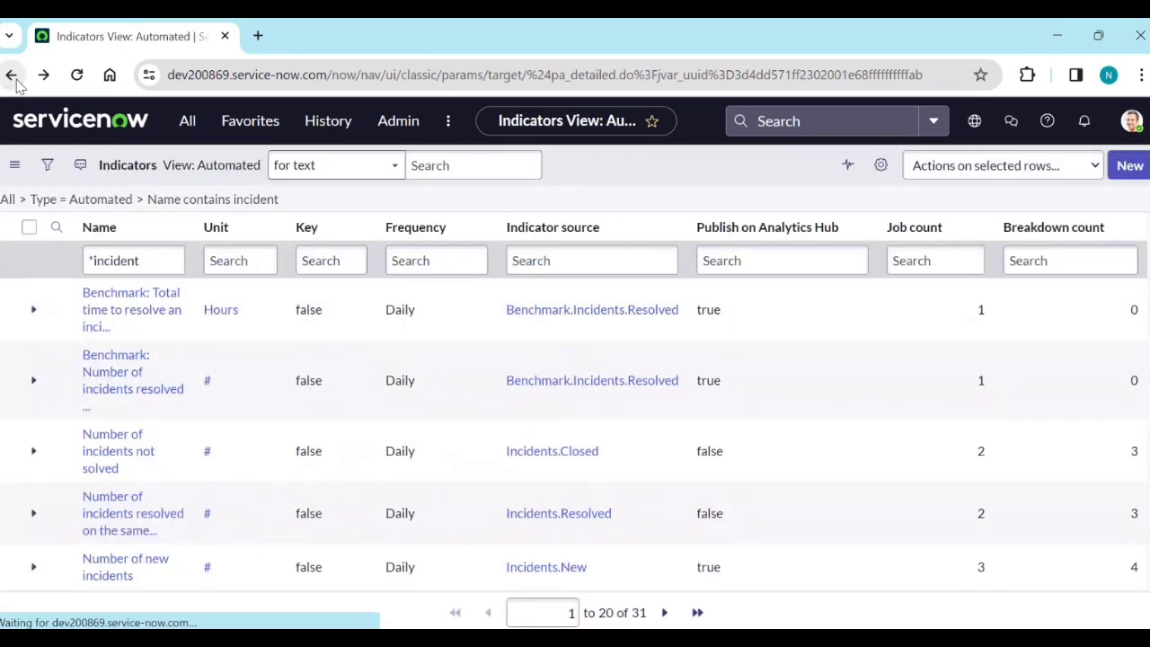
left_click(139, 458)
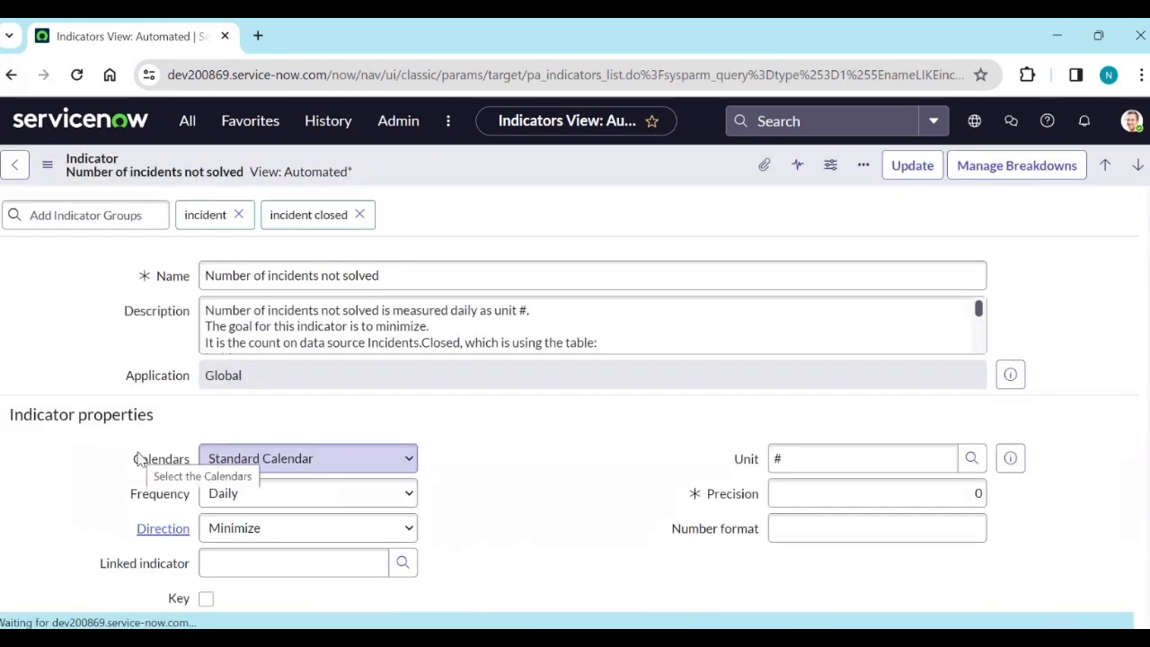
scroll(151, 468, "down", 3)
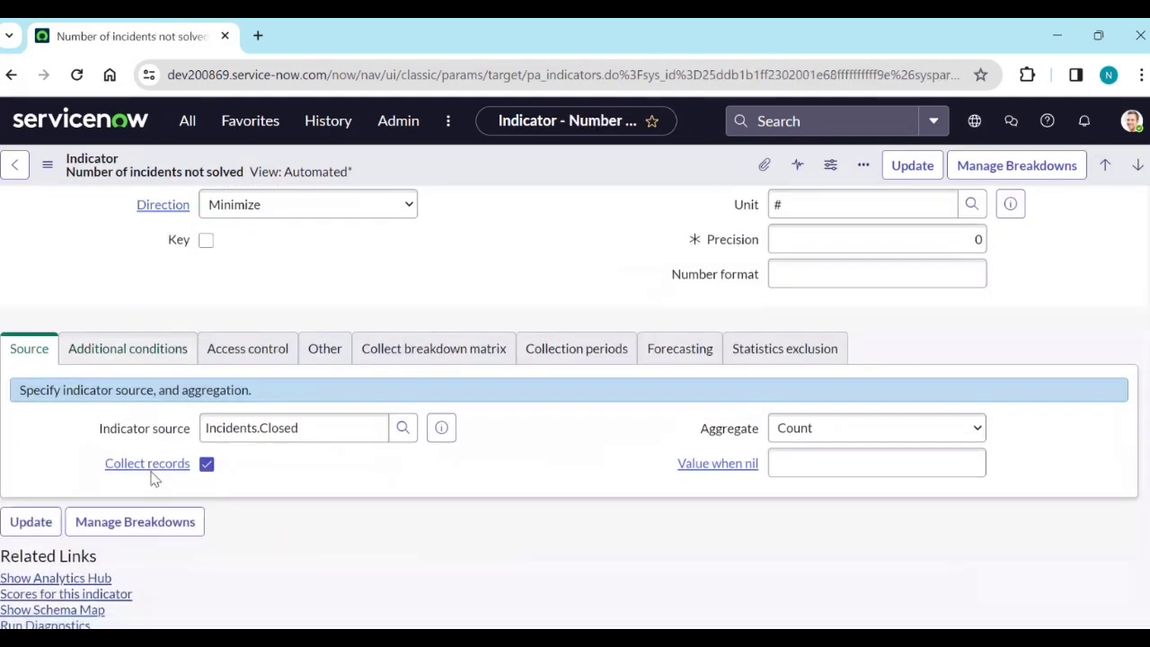
scroll(152, 483, "down", 2)
left_click(96, 398)
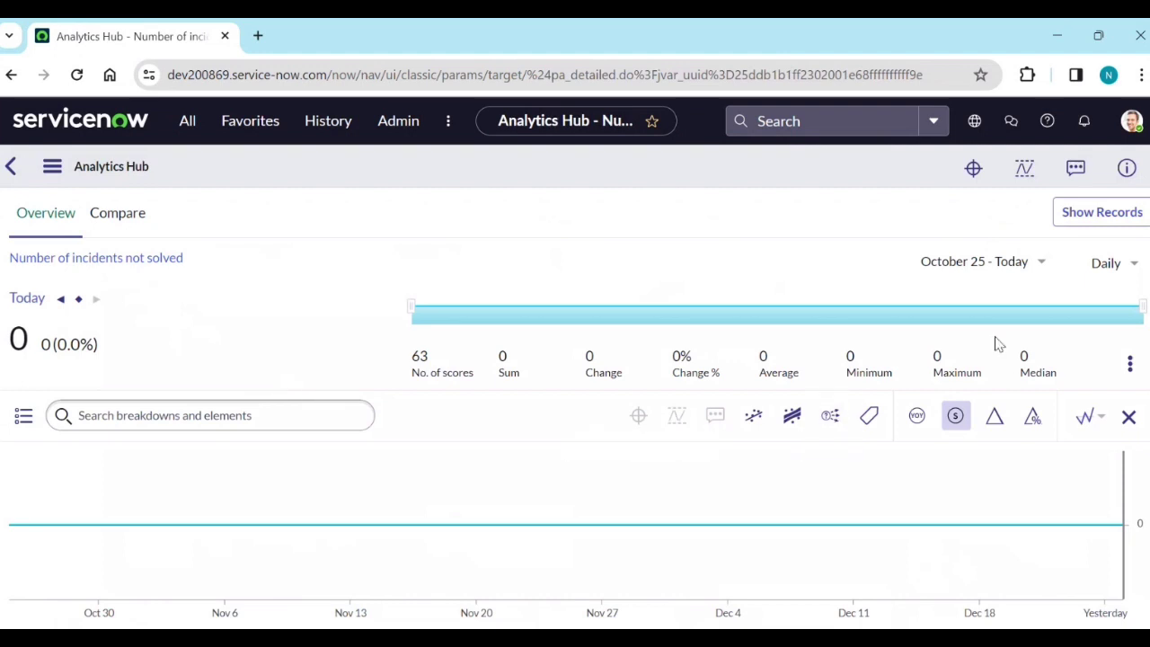
Step: View the scores of Number of incidents not solved as 30d running SUM and 7d running SUM
left_click(1113, 280)
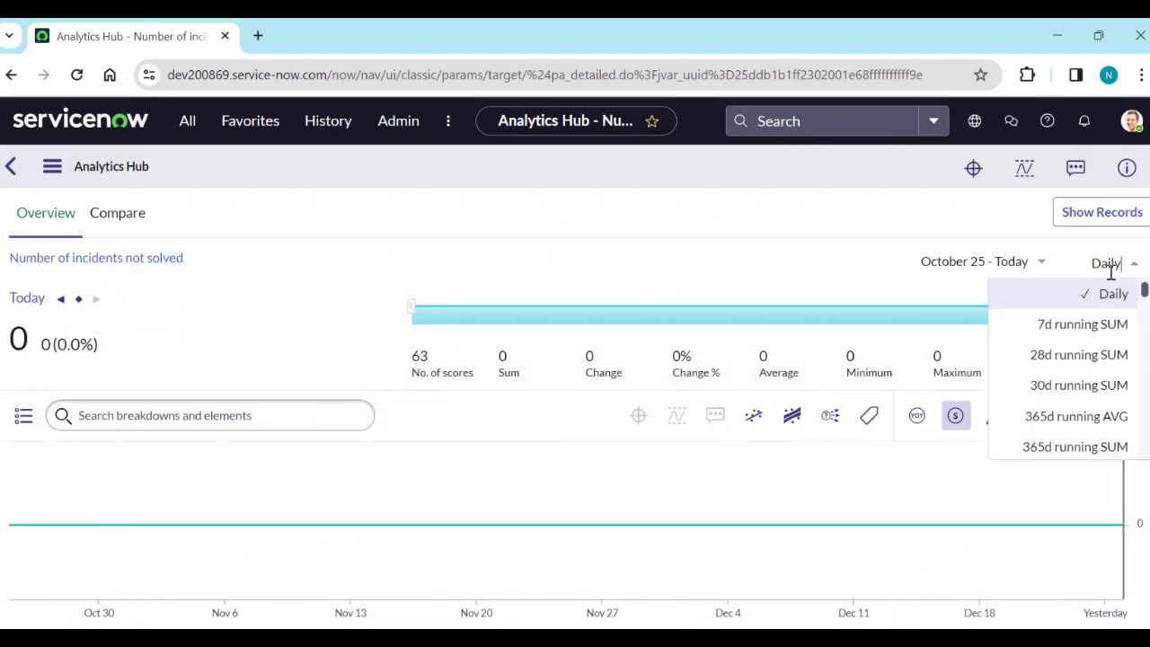
left_click(1084, 385)
left_click(1114, 268)
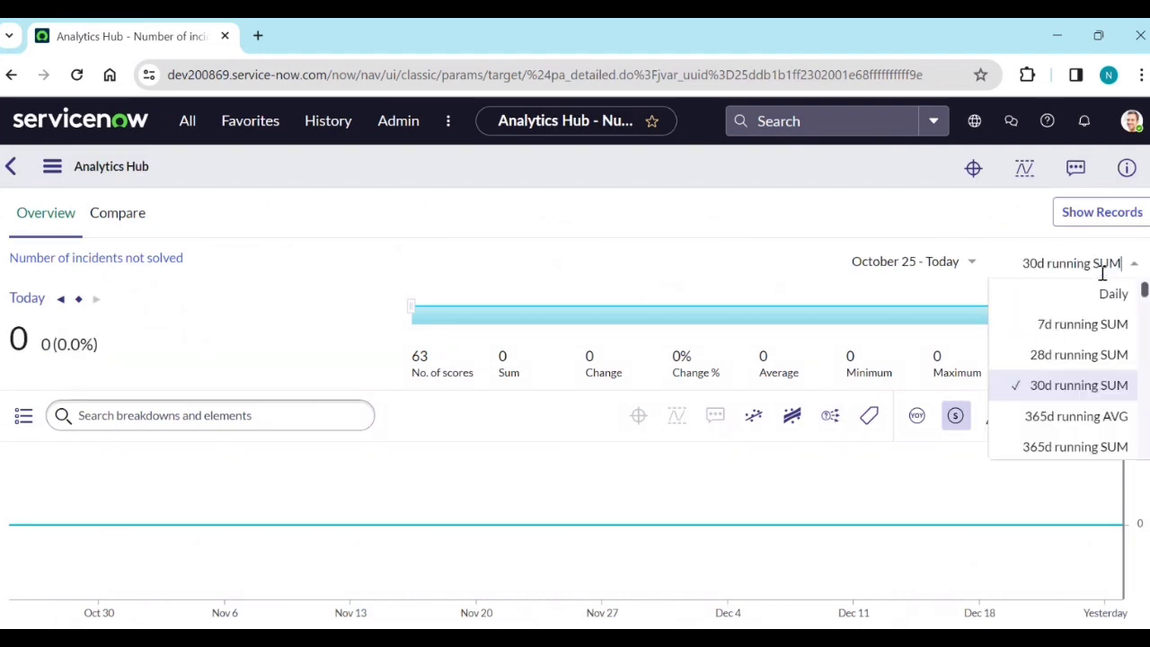
left_click(1090, 325)
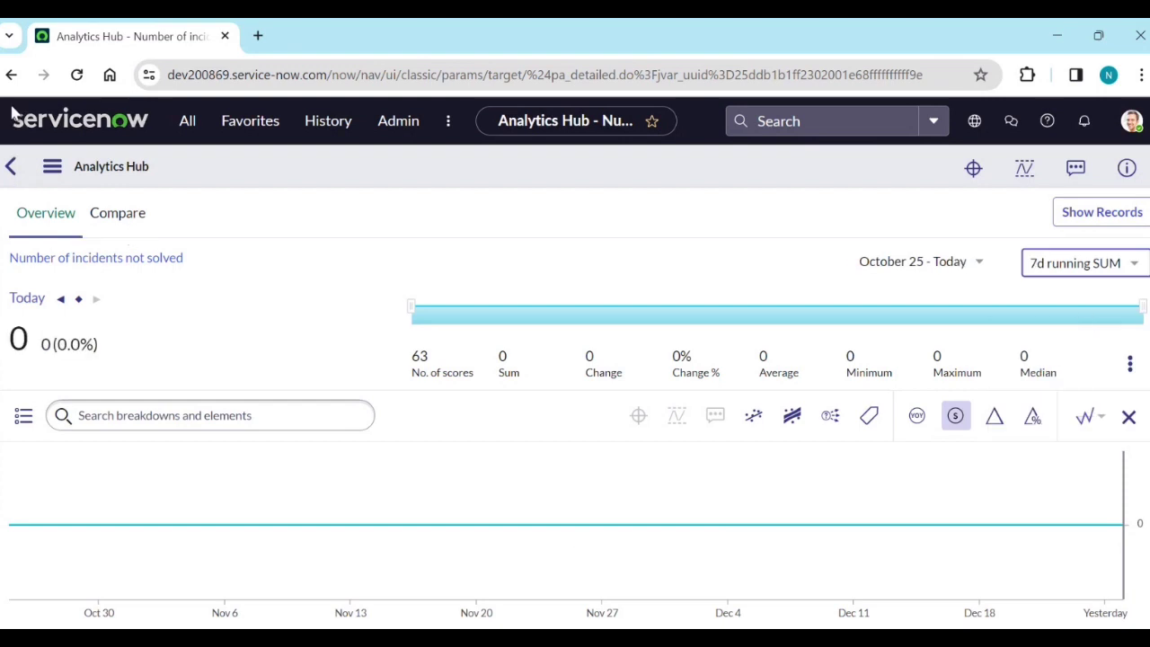
Step: Return to the automated indicators list, open Number of new incidents and show its Analytics Hub
left_click(12, 76)
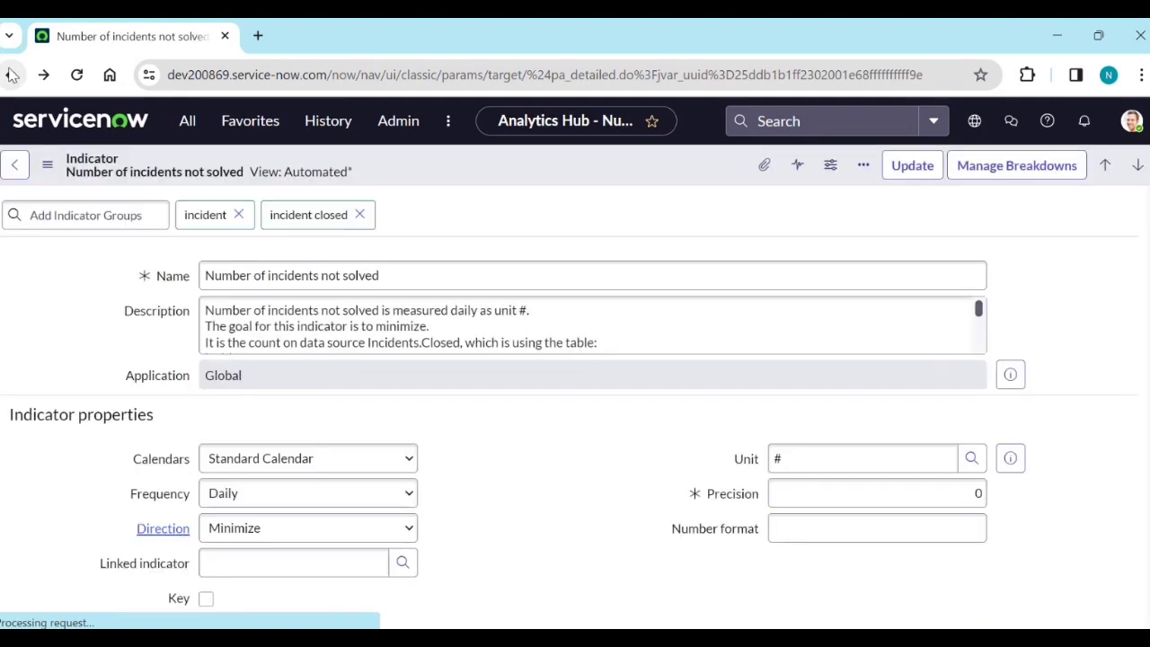
left_click(12, 75)
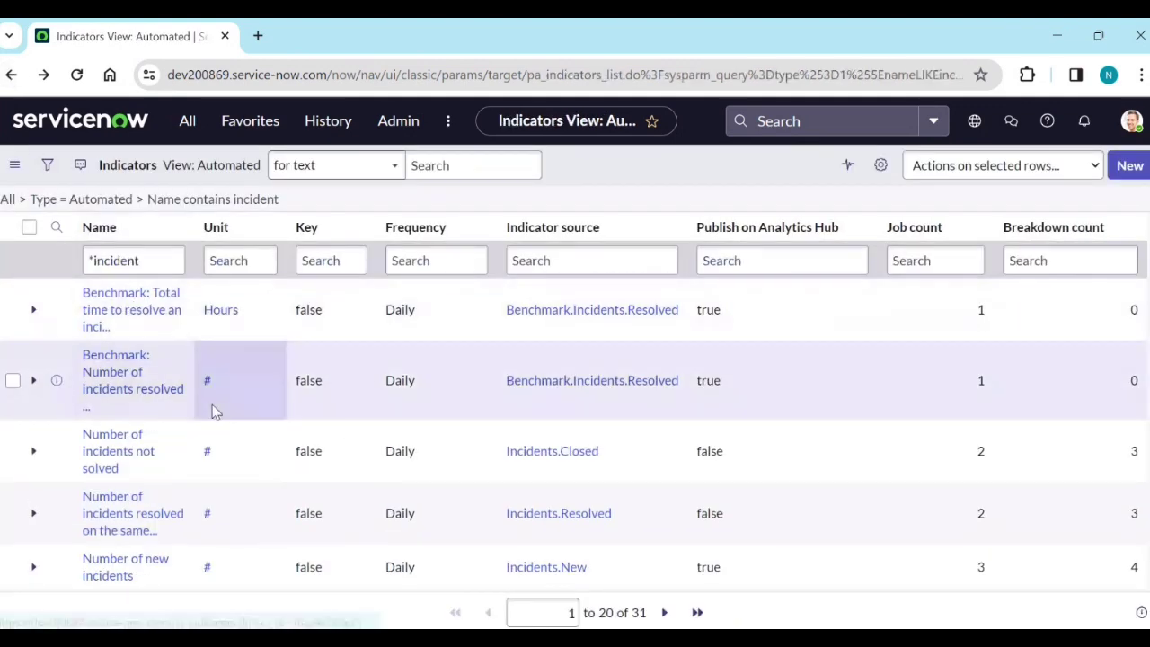
scroll(212, 413, "down", 1)
left_click(115, 470)
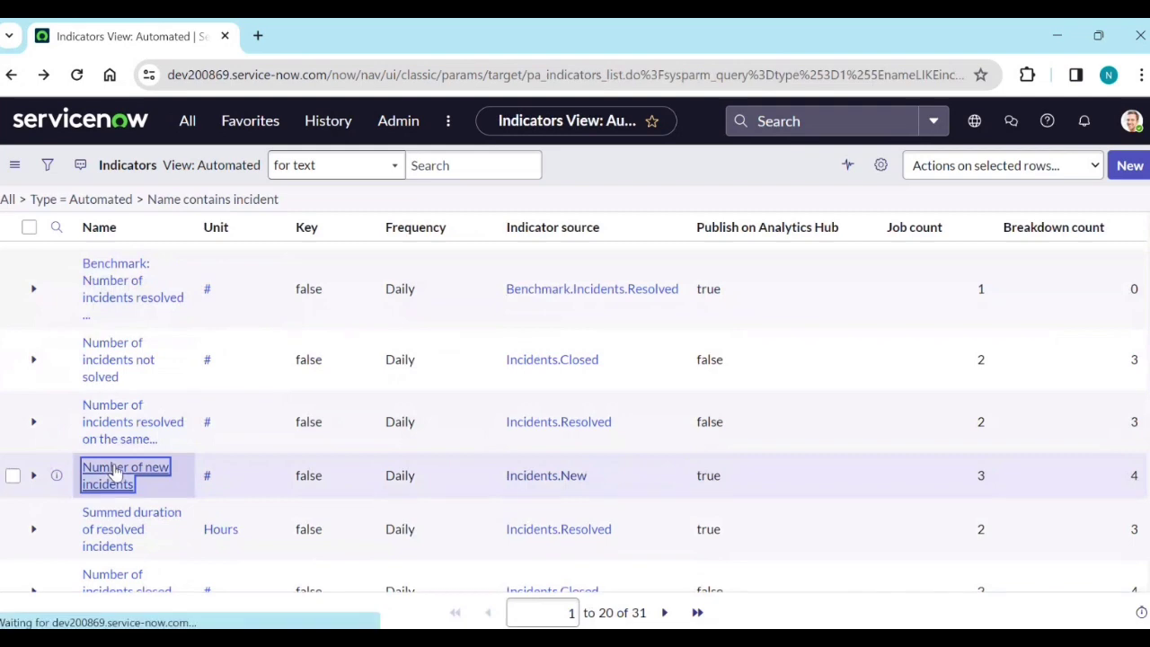
scroll(36, 450, "down", 5)
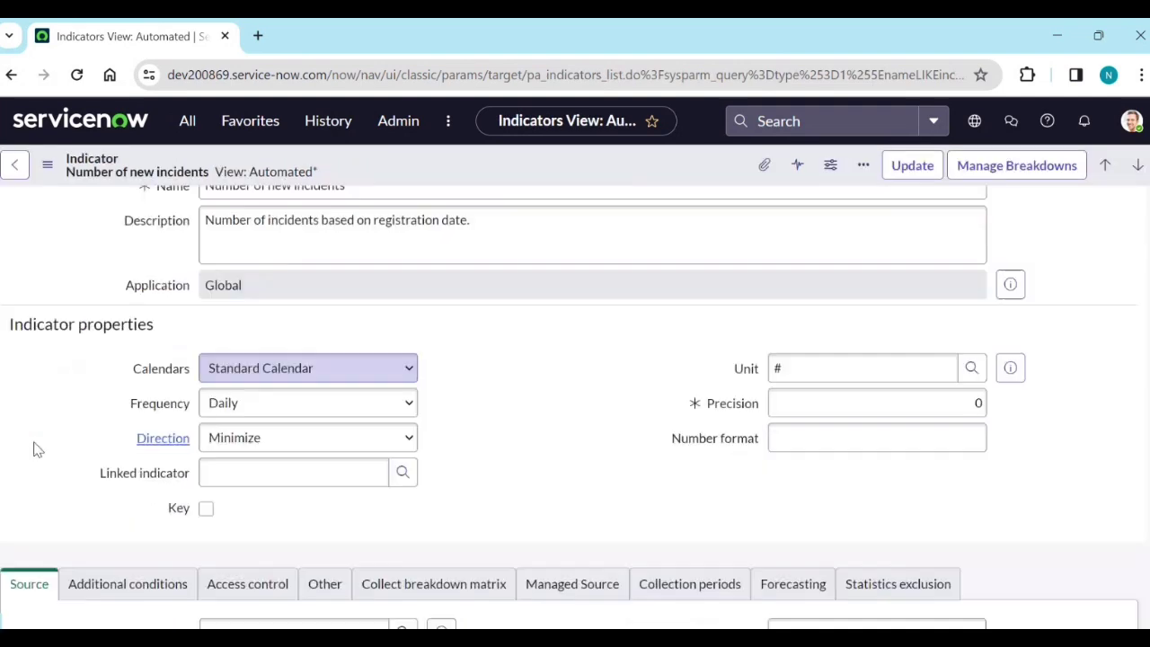
left_click(56, 497)
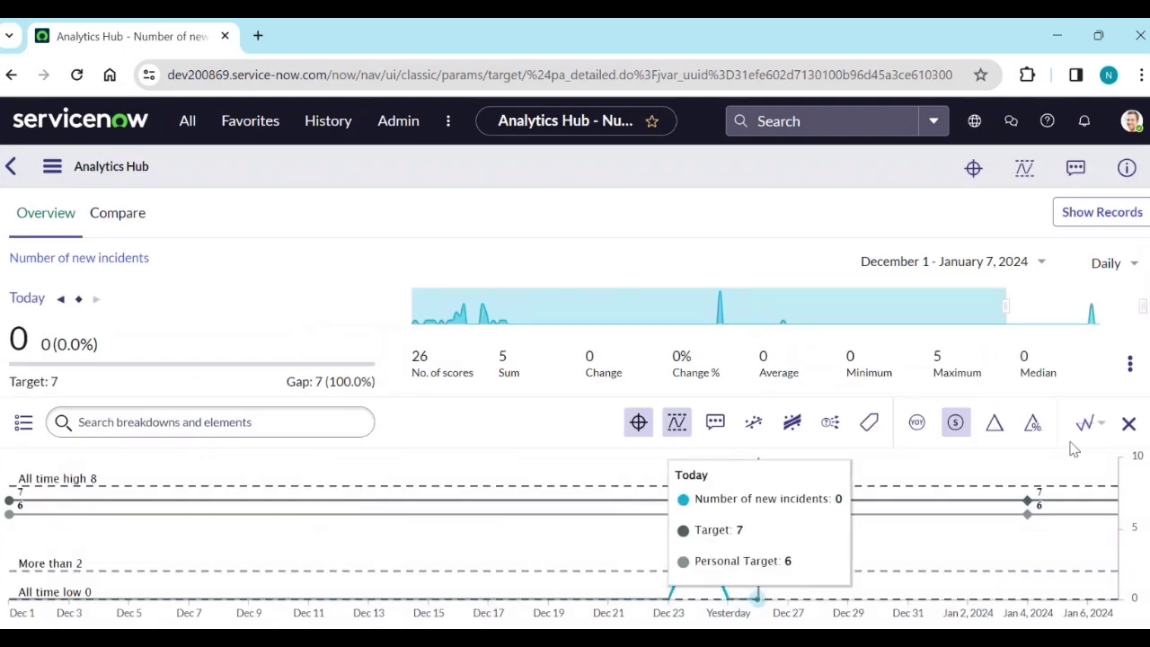
Step: Hide the threshold lines on the Number of new incidents chart, and turn its target lines off and on again
left_click(671, 426)
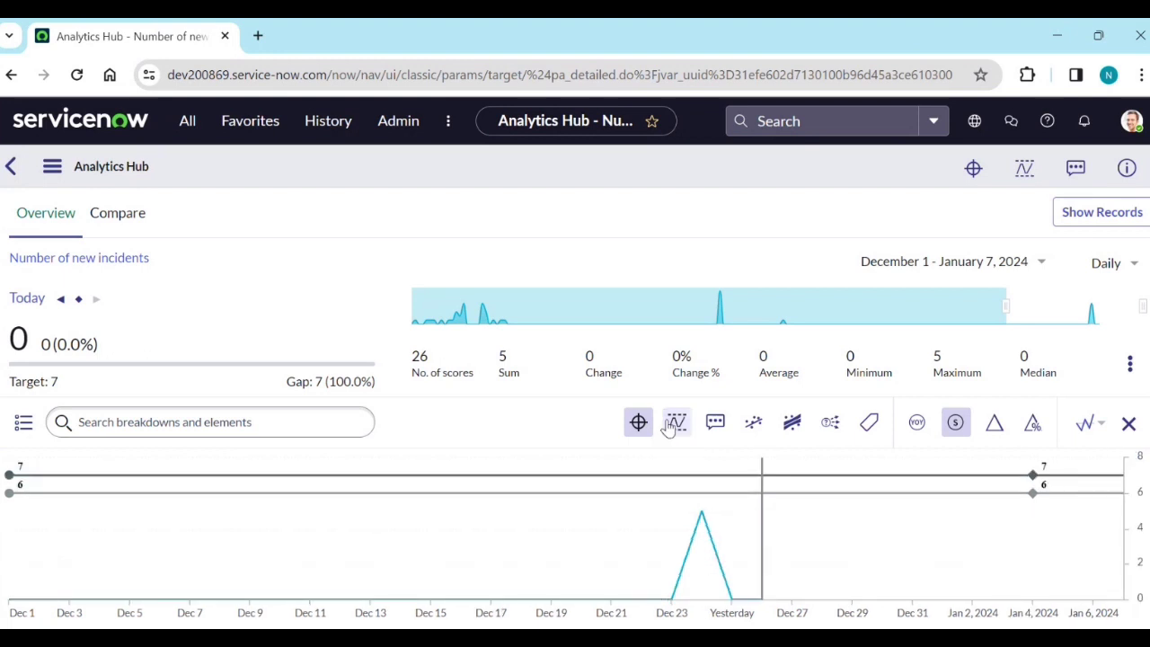
left_click(639, 426)
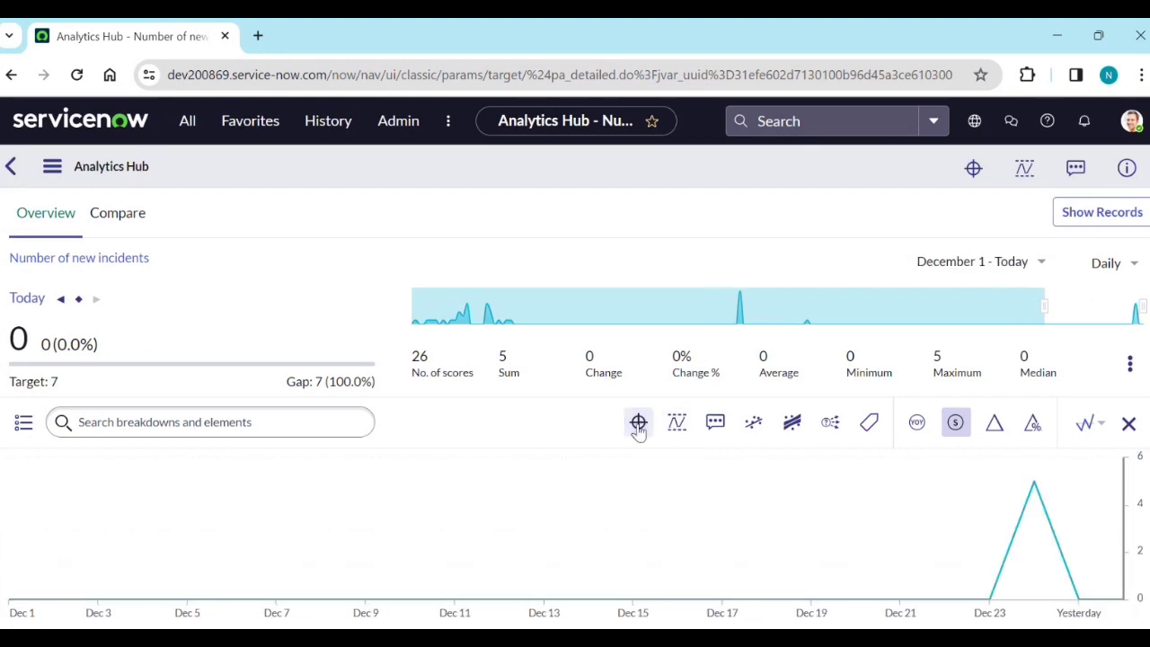
left_click(638, 426)
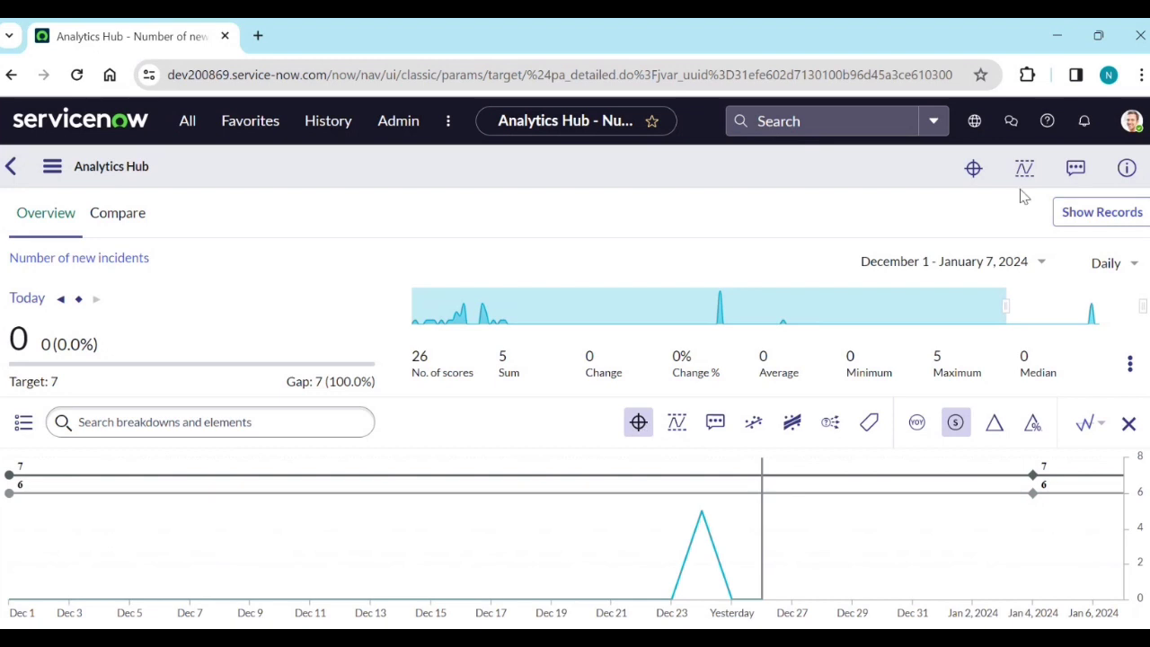
Step: Review the global and personal targets set on Number of new incidents
left_click(979, 180)
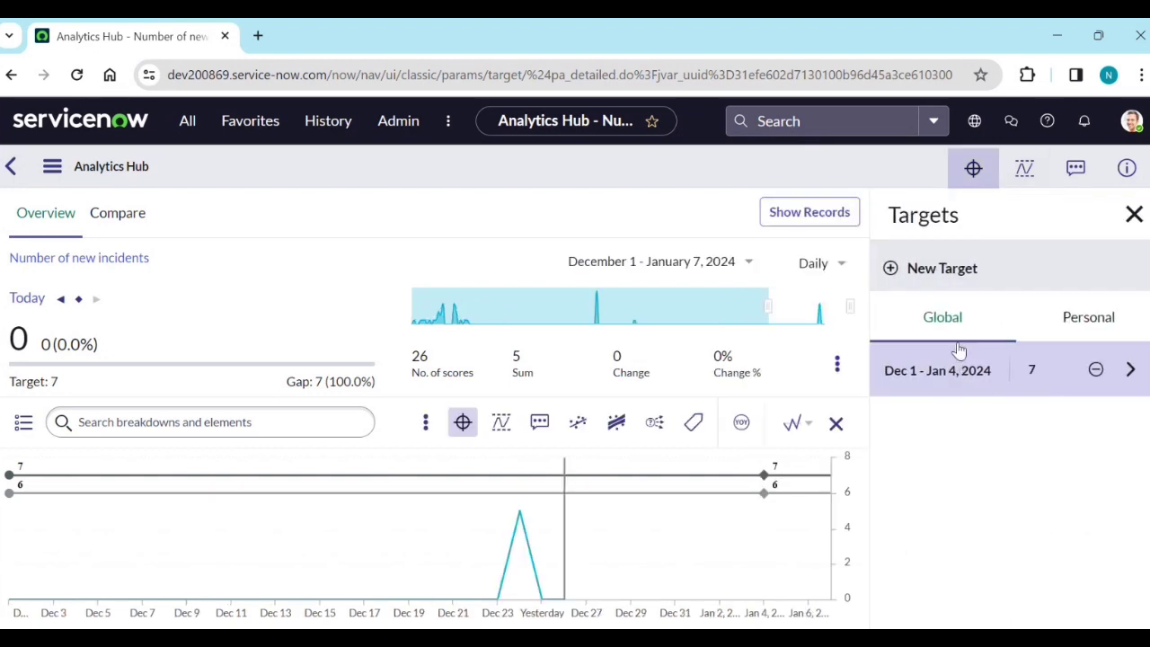
left_click(1059, 315)
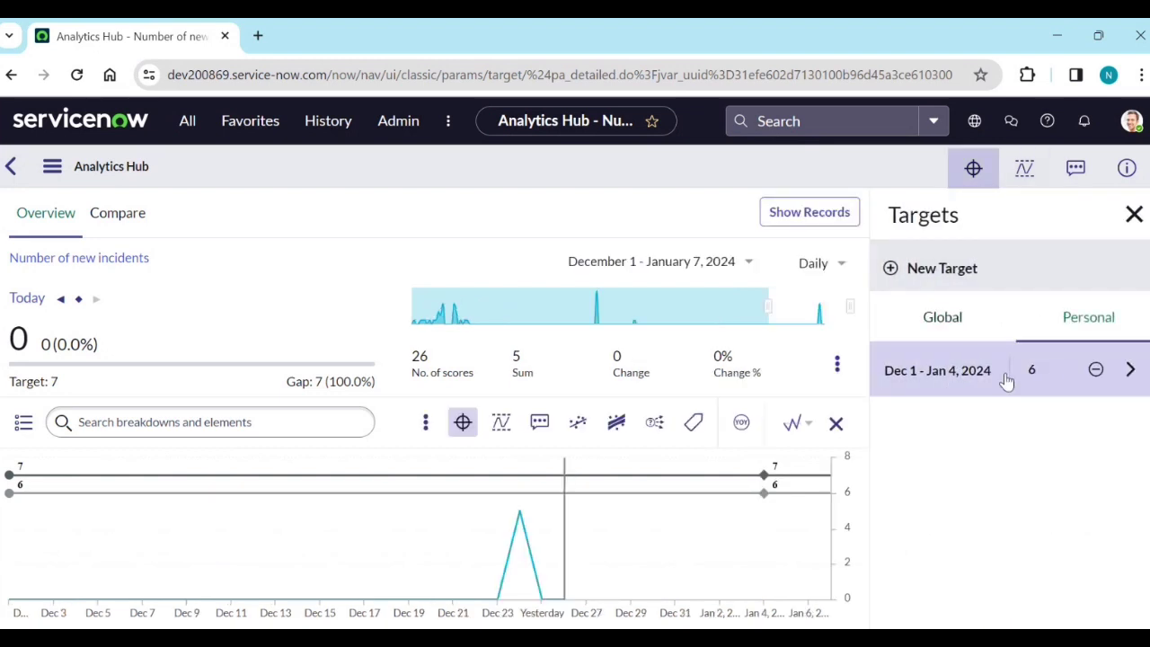
left_click(943, 316)
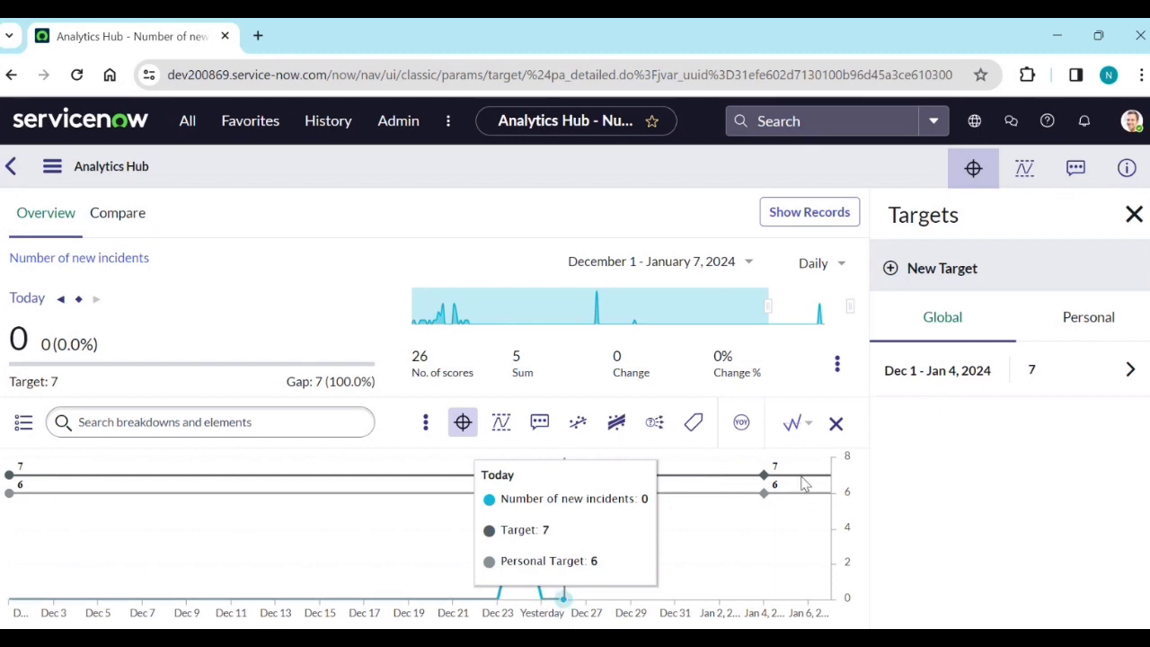
left_click(1081, 321)
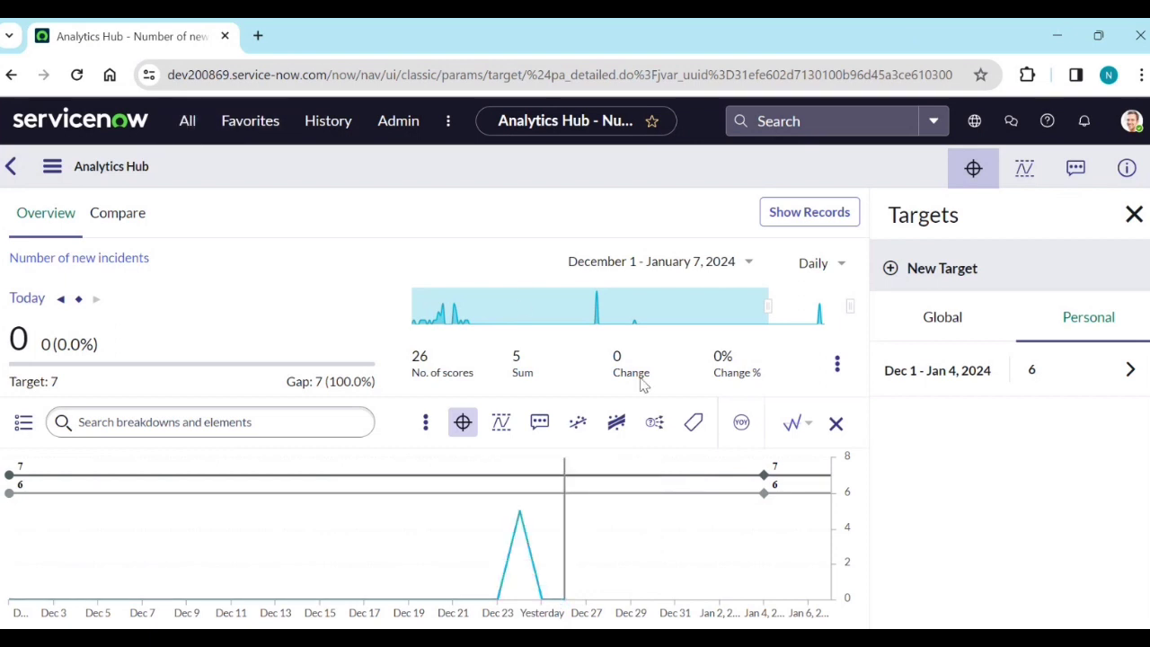
Step: List the indicator's global thresholds and show the threshold lines and comments on the chart
left_click(1026, 168)
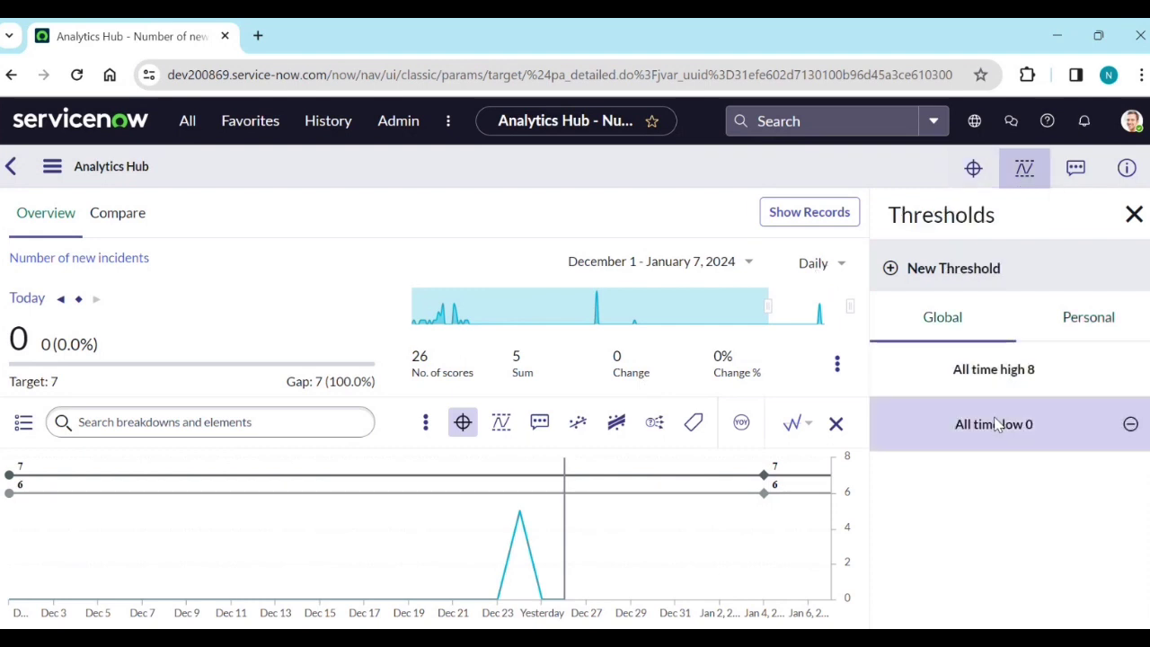
left_click(501, 424)
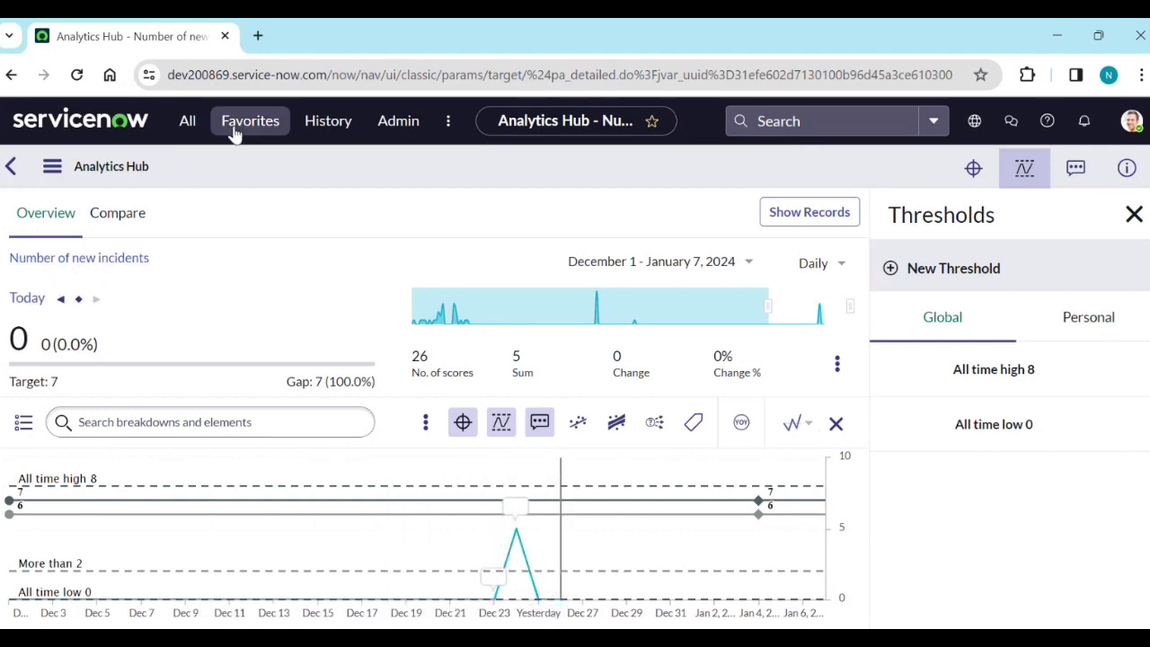
Step: Look through the favorite Performance Analytics modules and open the Targets list under Indicators
left_click(270, 128)
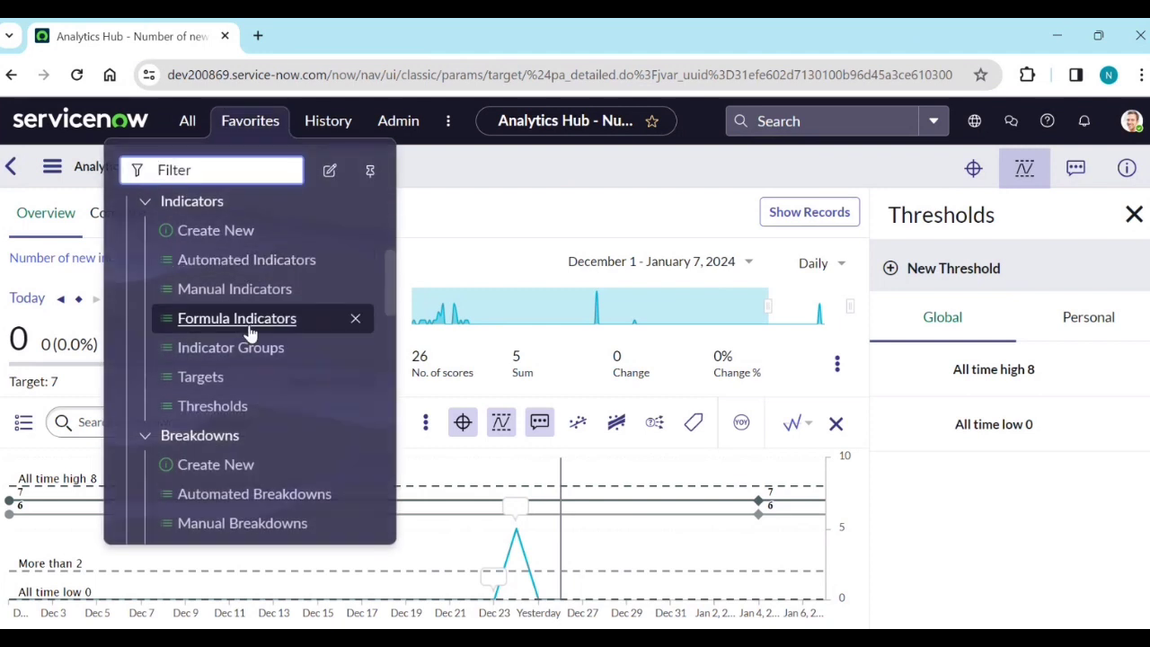
scroll(252, 367, "down", 1)
scroll(252, 374, "down", 2)
scroll(252, 377, "down", 5)
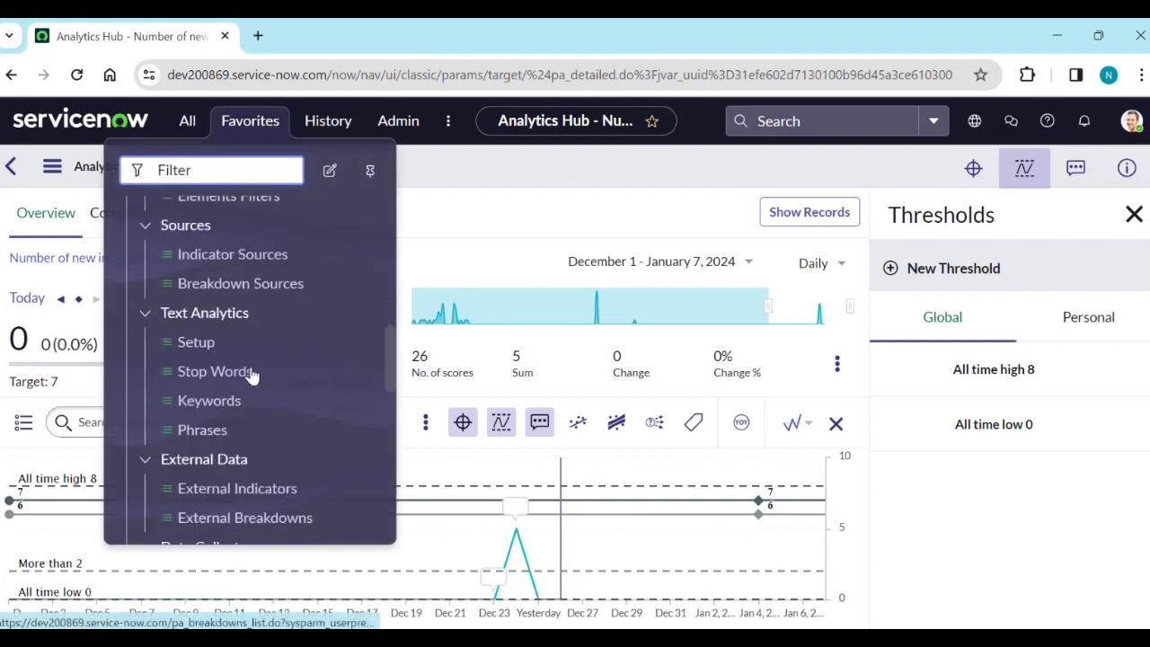
scroll(253, 391, "down", 5)
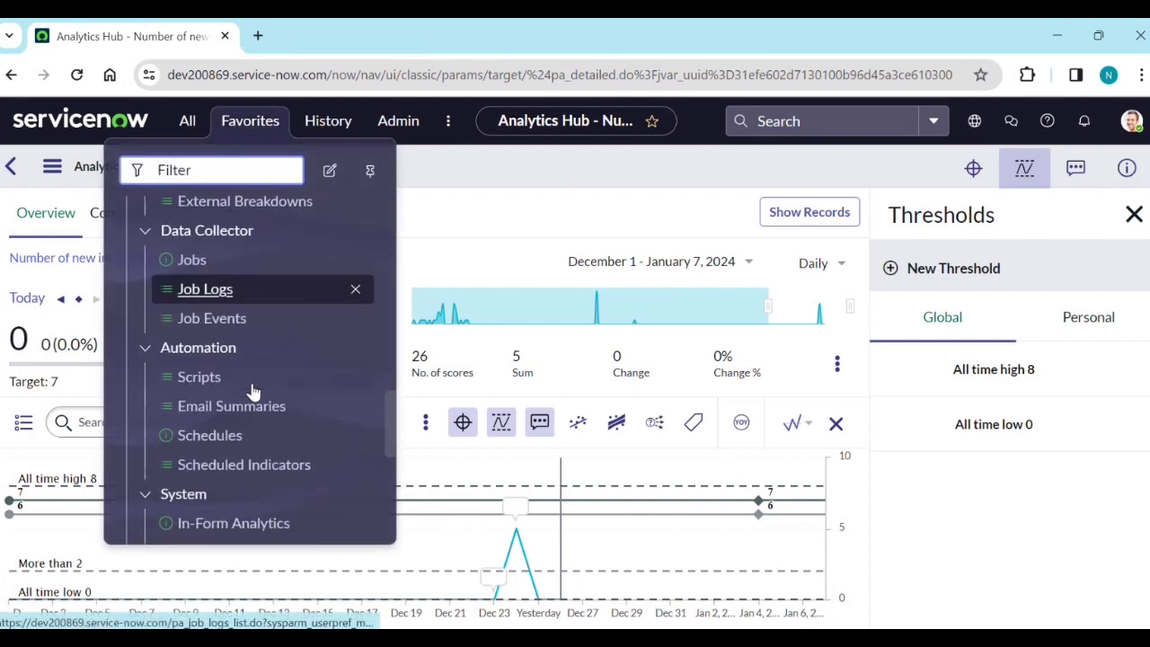
scroll(255, 381, "down", 2)
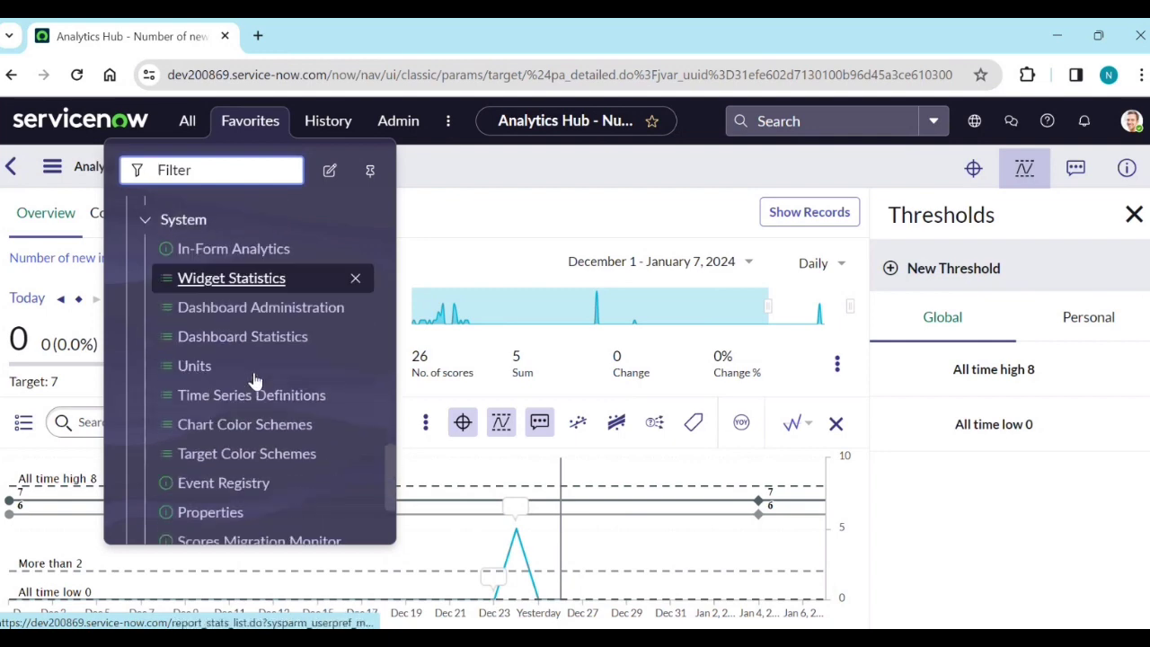
scroll(217, 395, "up", 1)
scroll(218, 396, "up", 3)
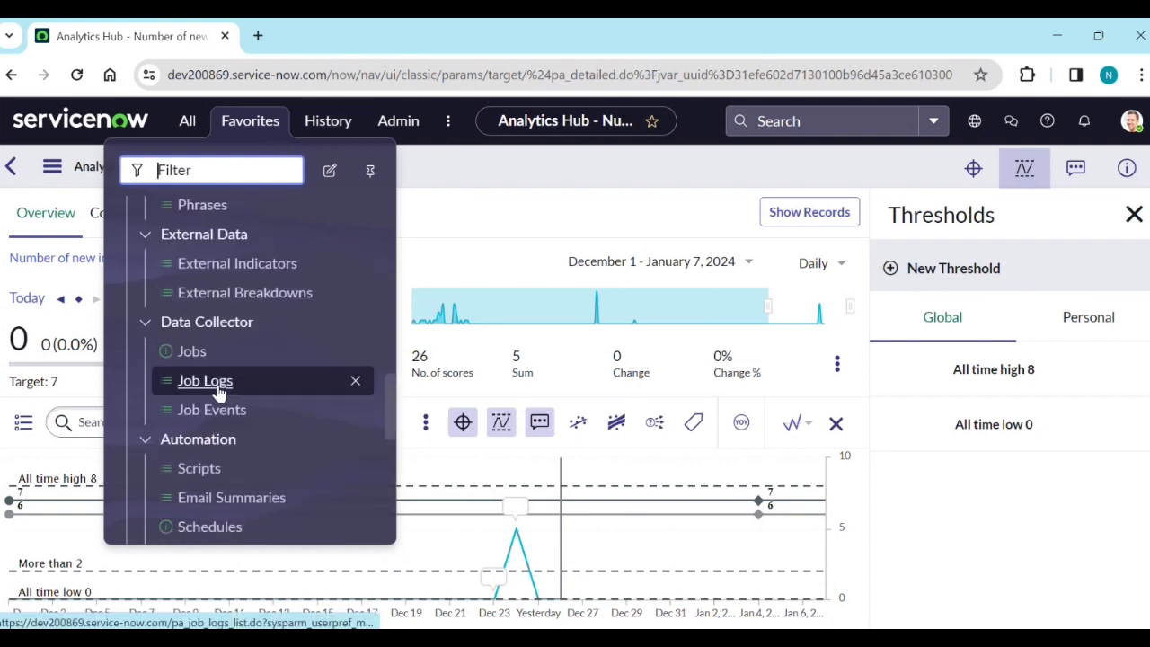
scroll(220, 393, "up", 6)
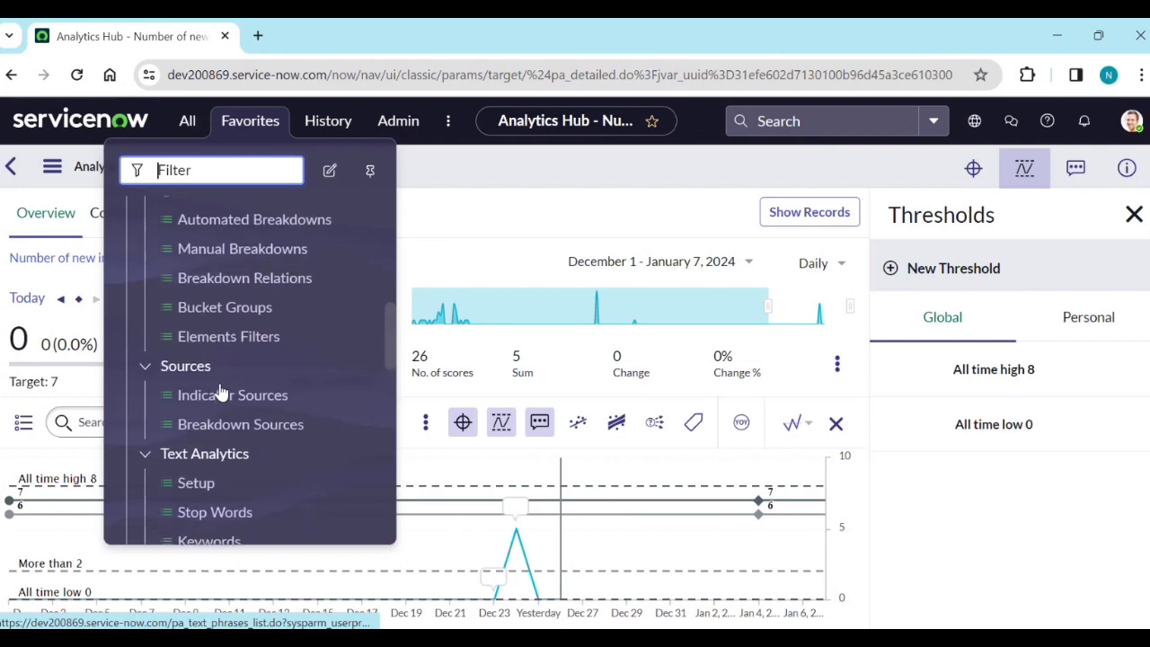
scroll(221, 393, "up", 2)
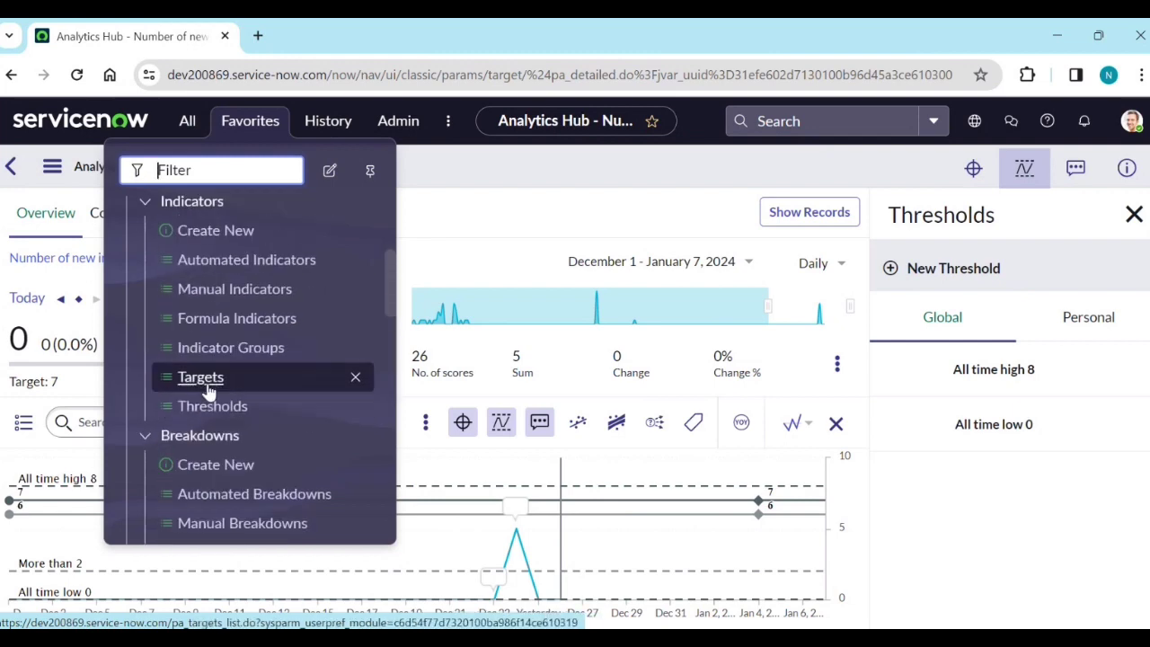
left_click(209, 382)
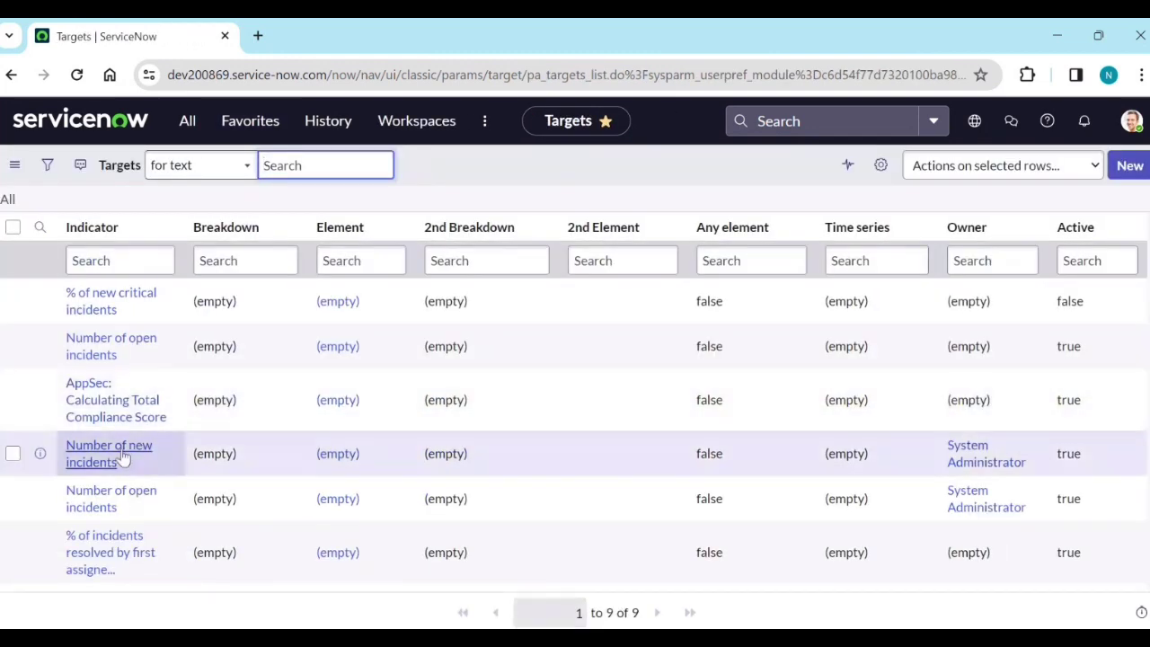
Step: Open the Number of new incidents target record in a new browser tab and review its owner and target values
left_click(122, 458)
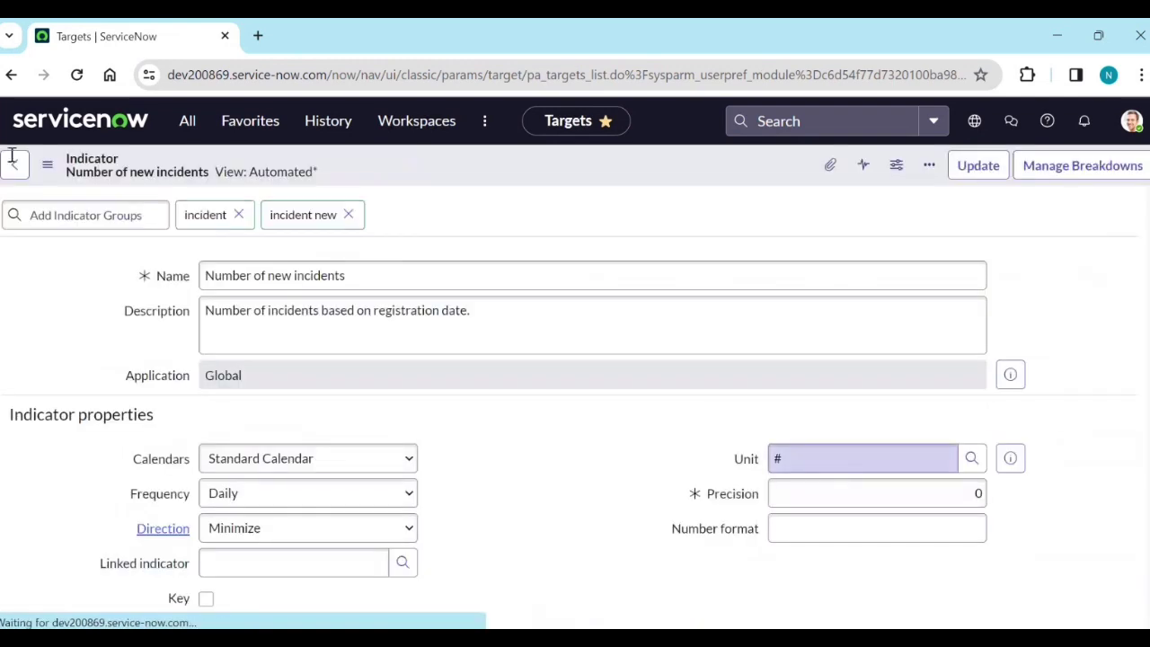
left_click(10, 74)
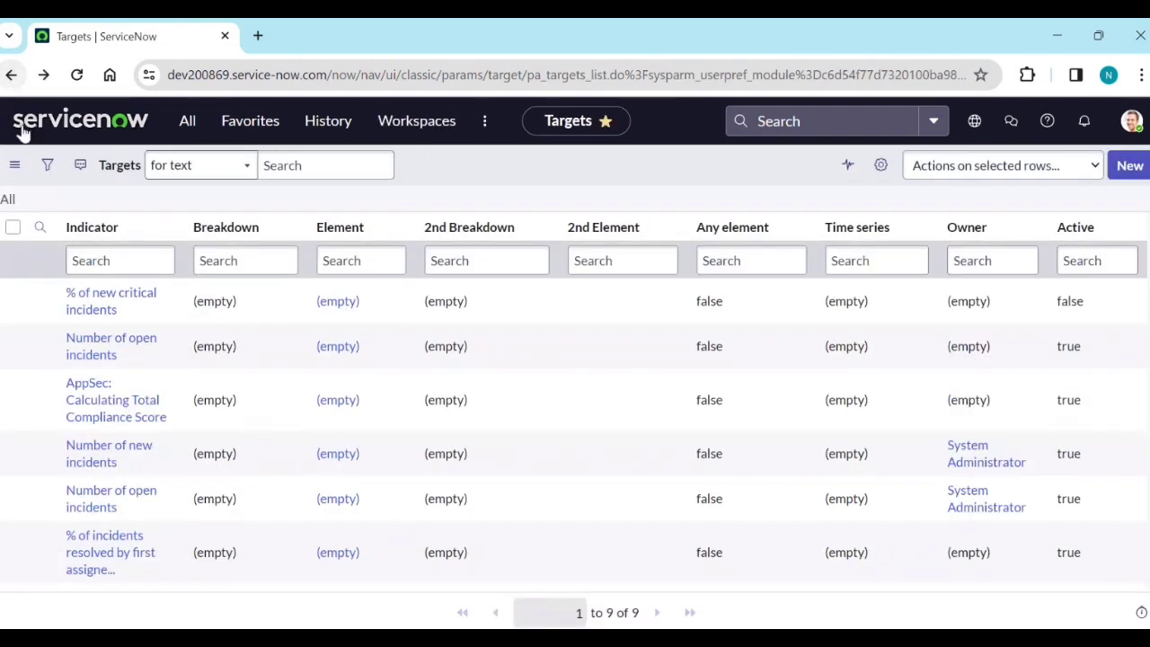
right_click(40, 453)
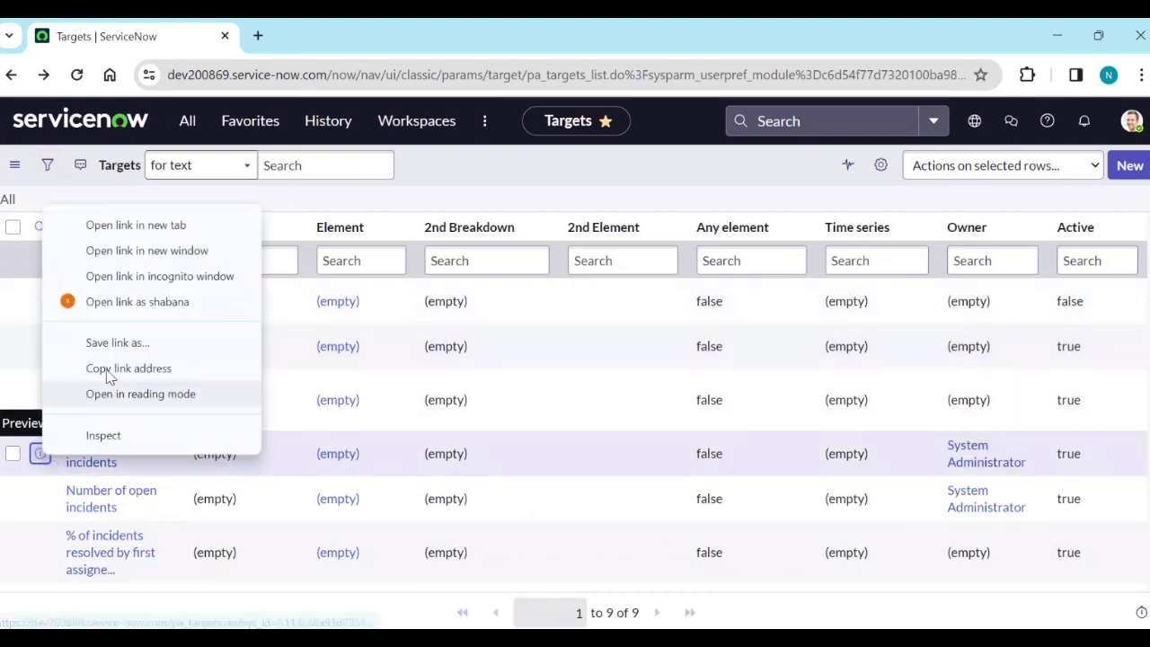
left_click(122, 226)
left_click(323, 40)
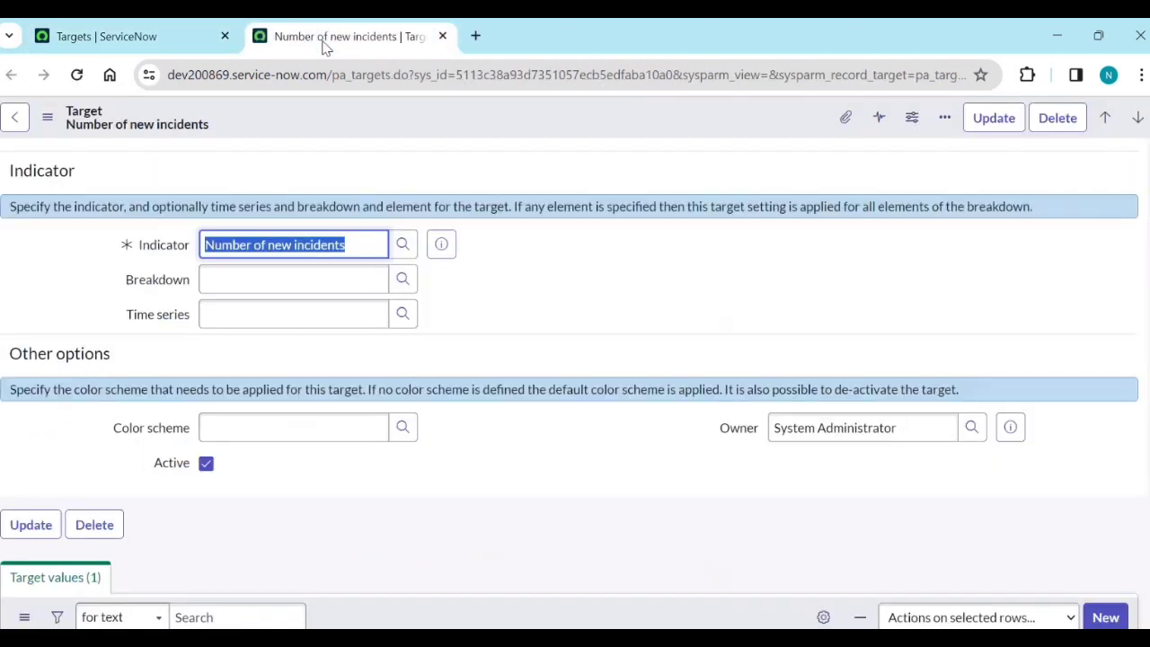
left_click_drag(890, 429, 784, 437)
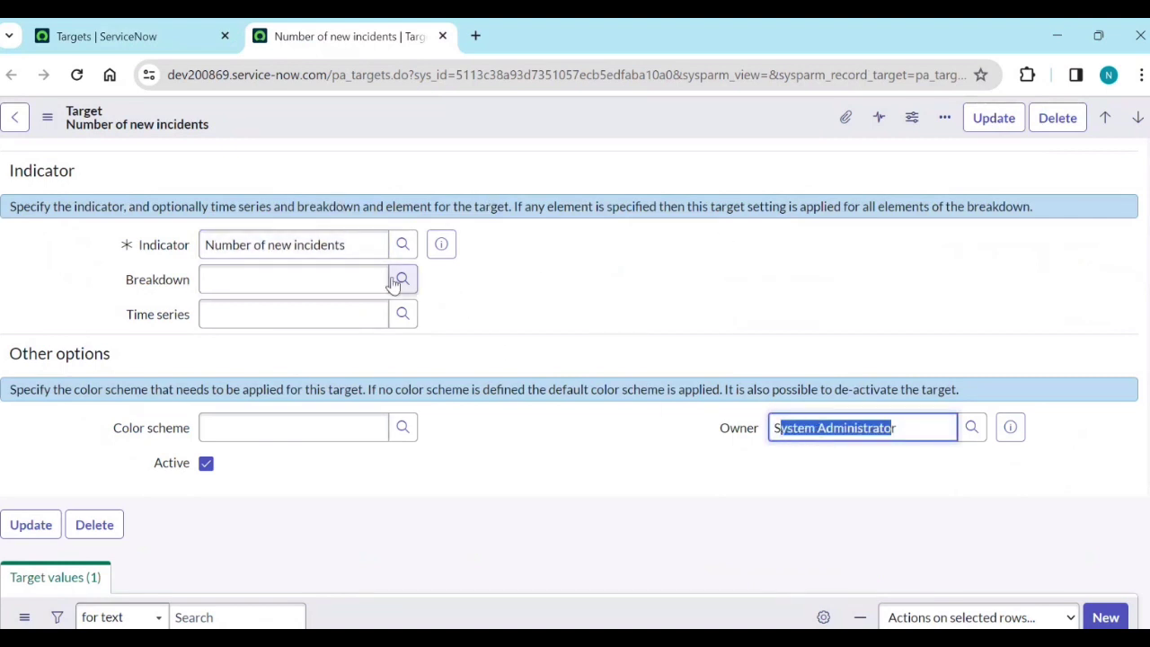
scroll(423, 463, "down", 2)
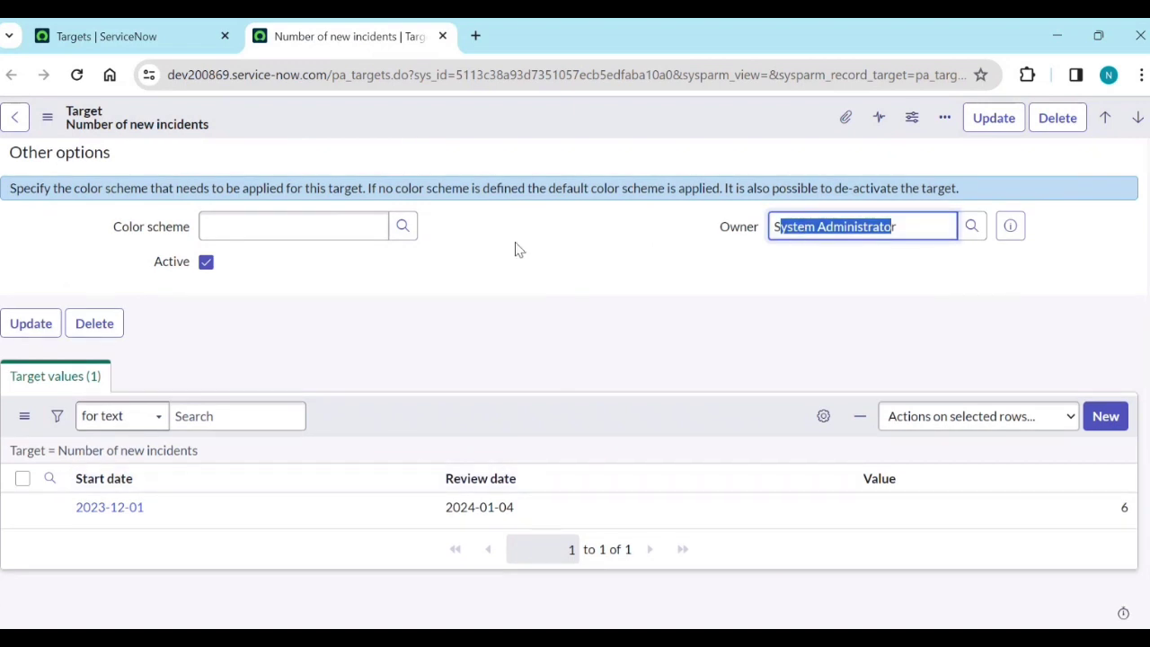
Step: Open the ownerless Number of open incidents target in another browser tab and review its owner field and target values
left_click(95, 36)
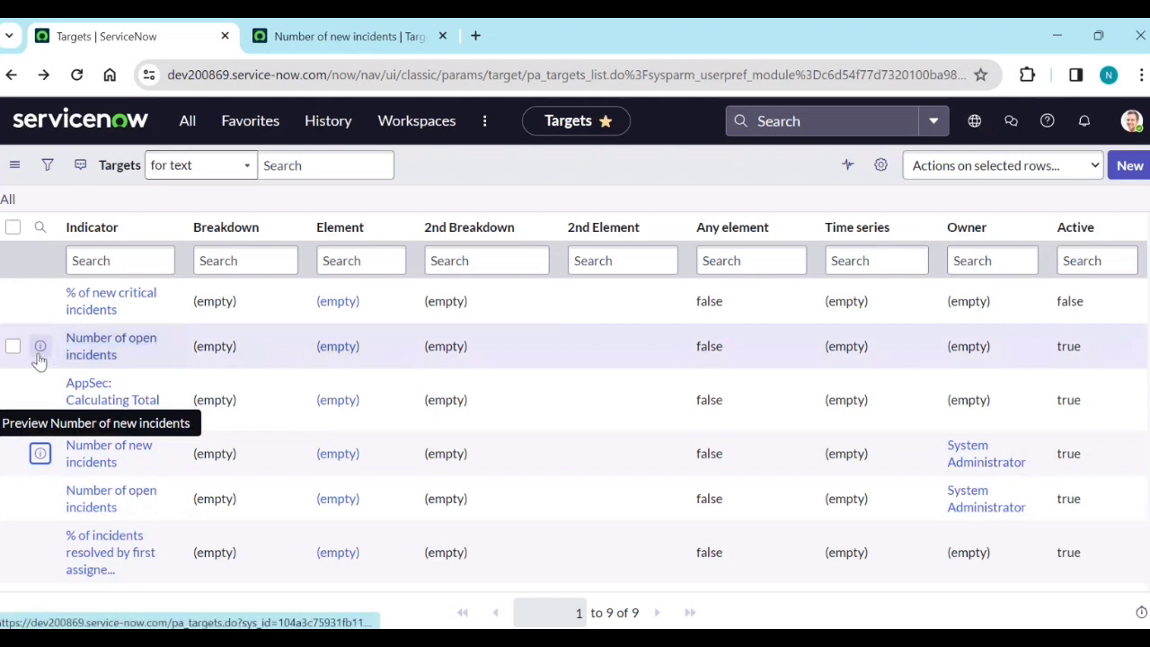
right_click(39, 360)
left_click(108, 121)
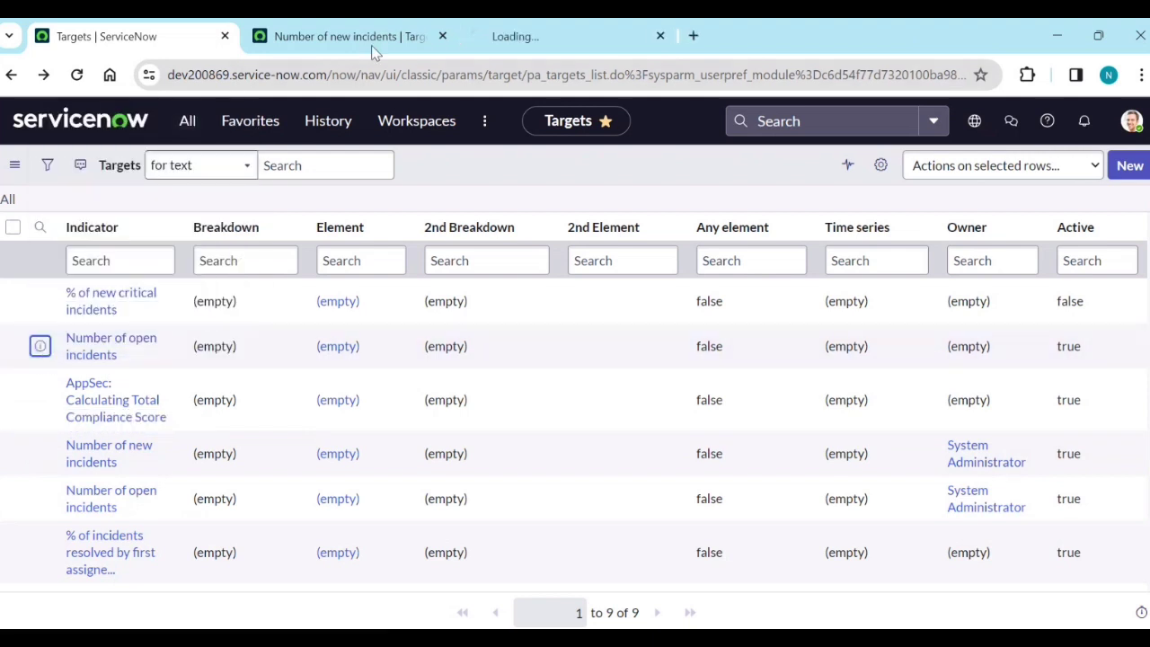
left_click(530, 36)
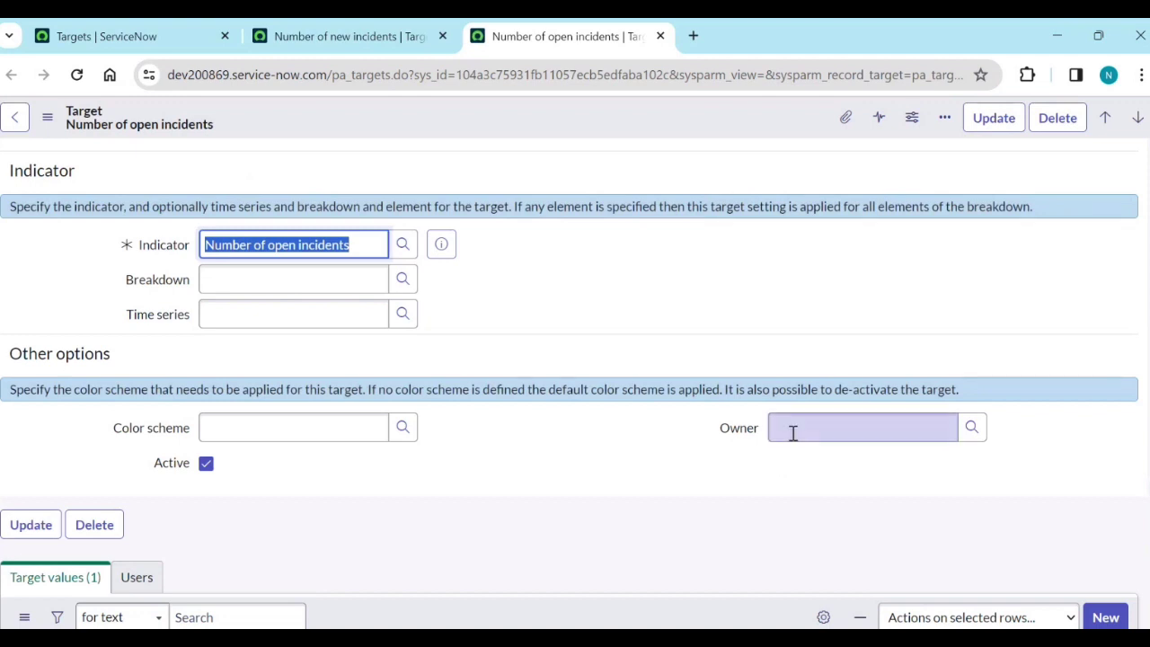
scroll(428, 395, "down", 2)
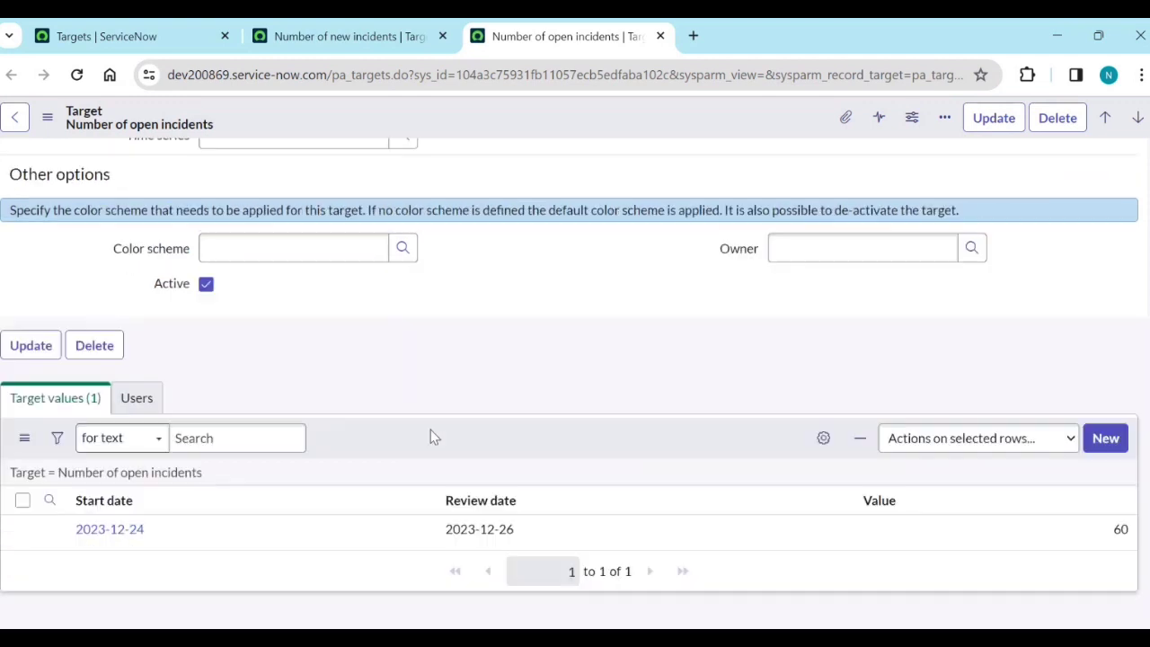
Step: Share the Number of open incidents target with the first two users in the collection and save its Users list
left_click(137, 396)
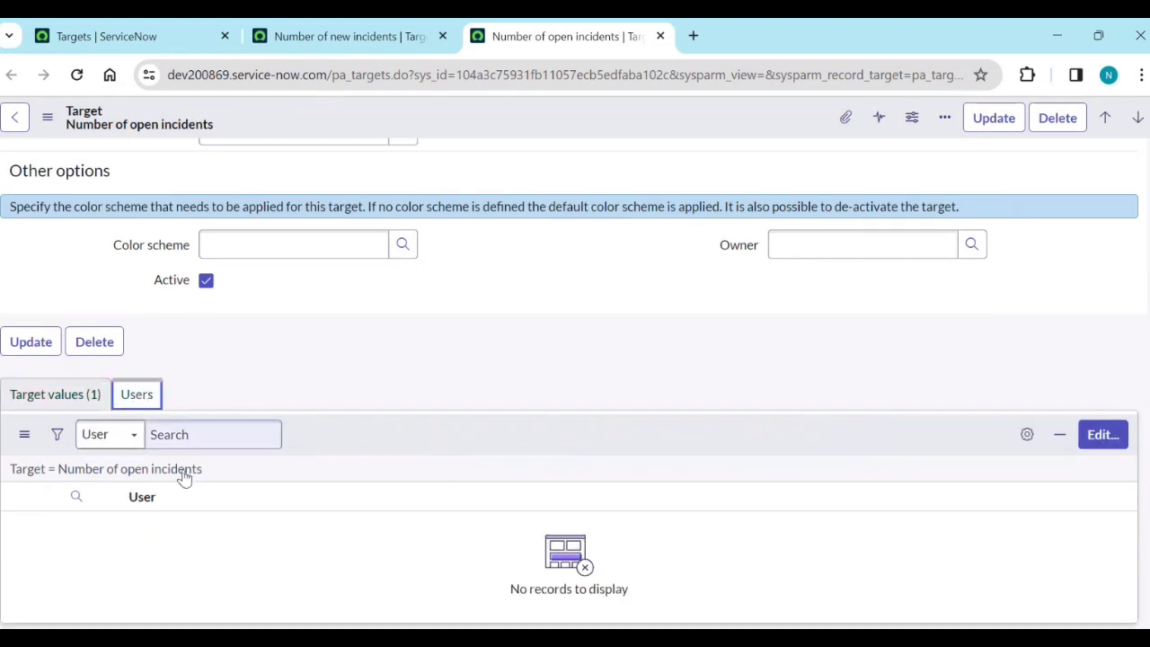
left_click(1102, 435)
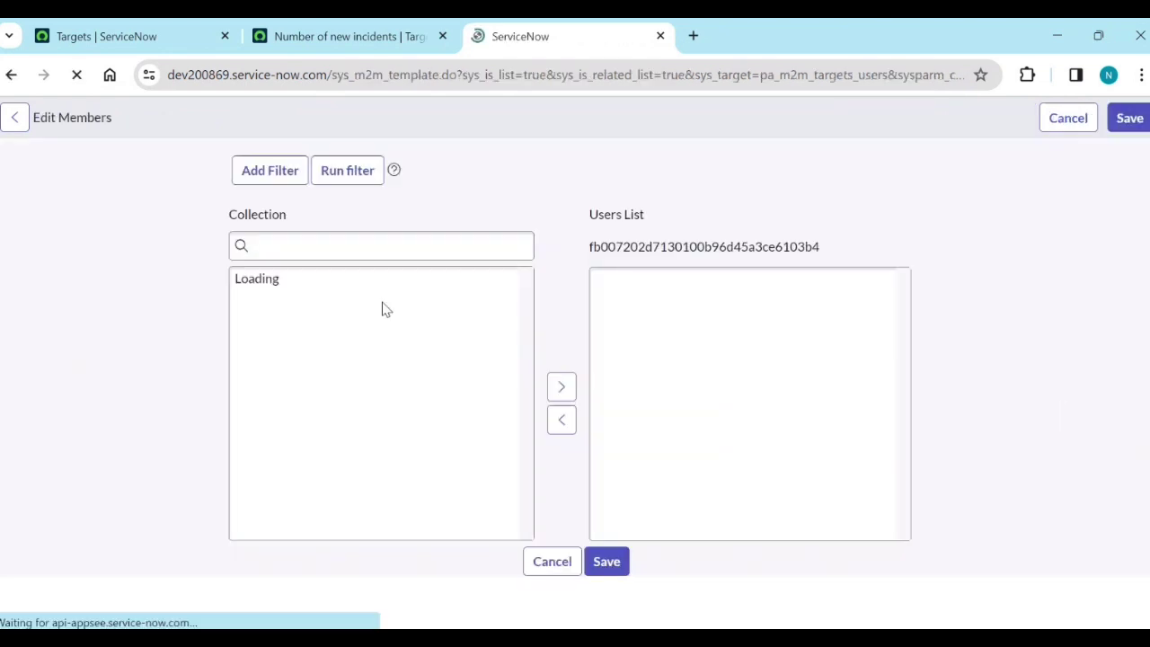
left_click(270, 382)
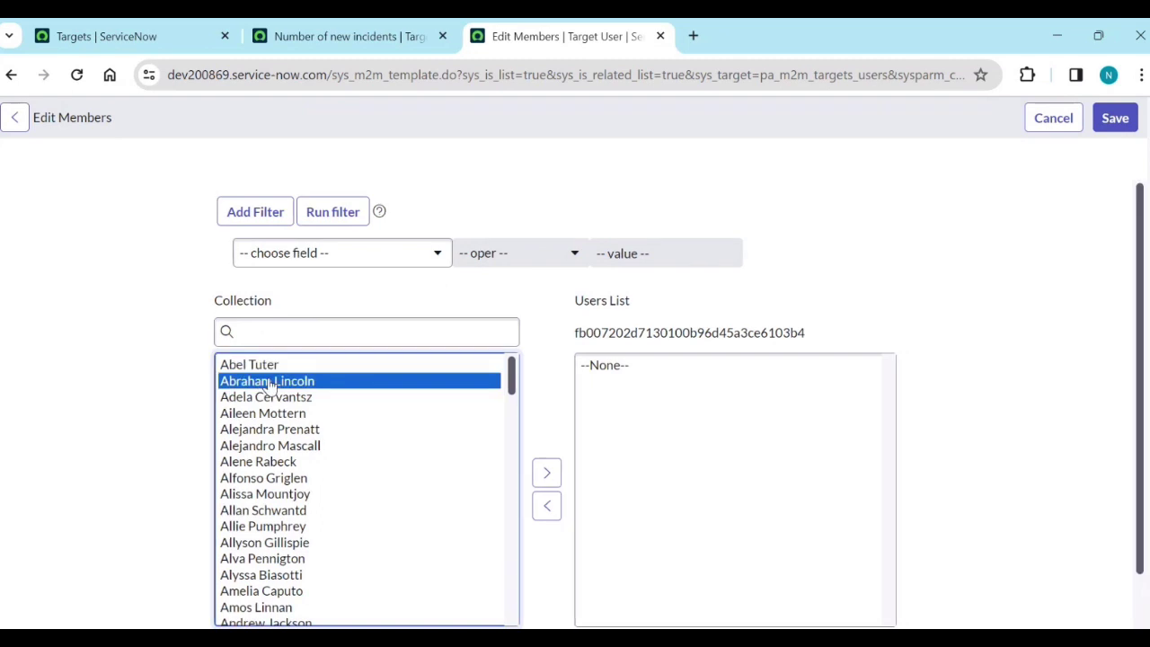
left_click(265, 365, "shift")
left_click(547, 473)
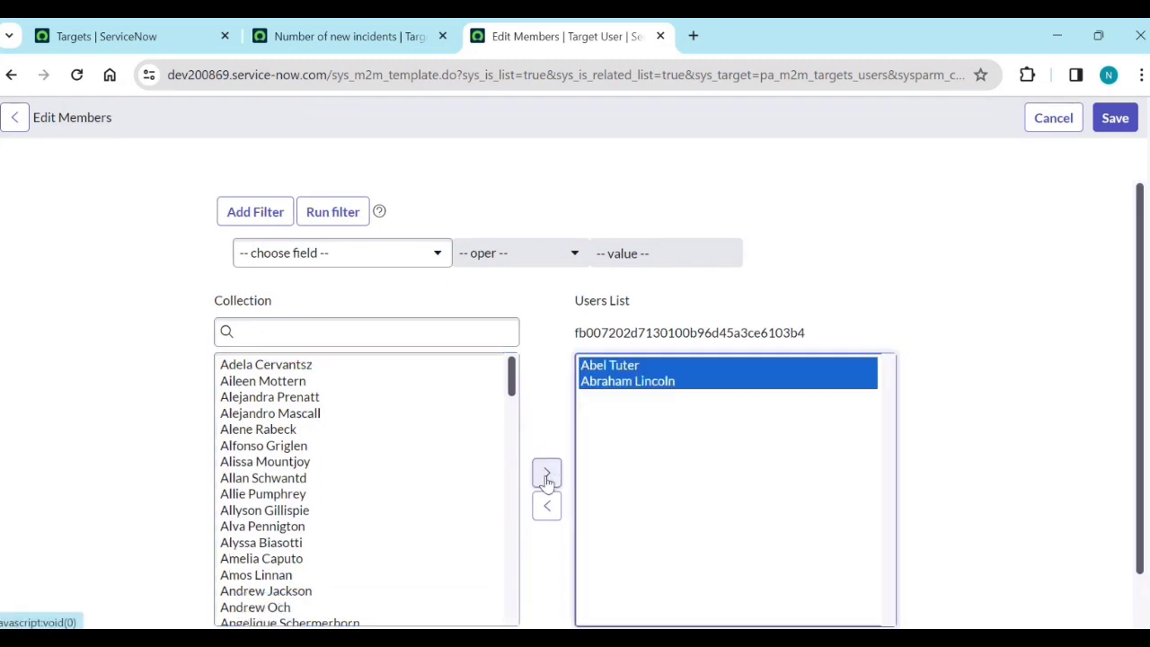
scroll(778, 491, "down", 1)
left_click(593, 530)
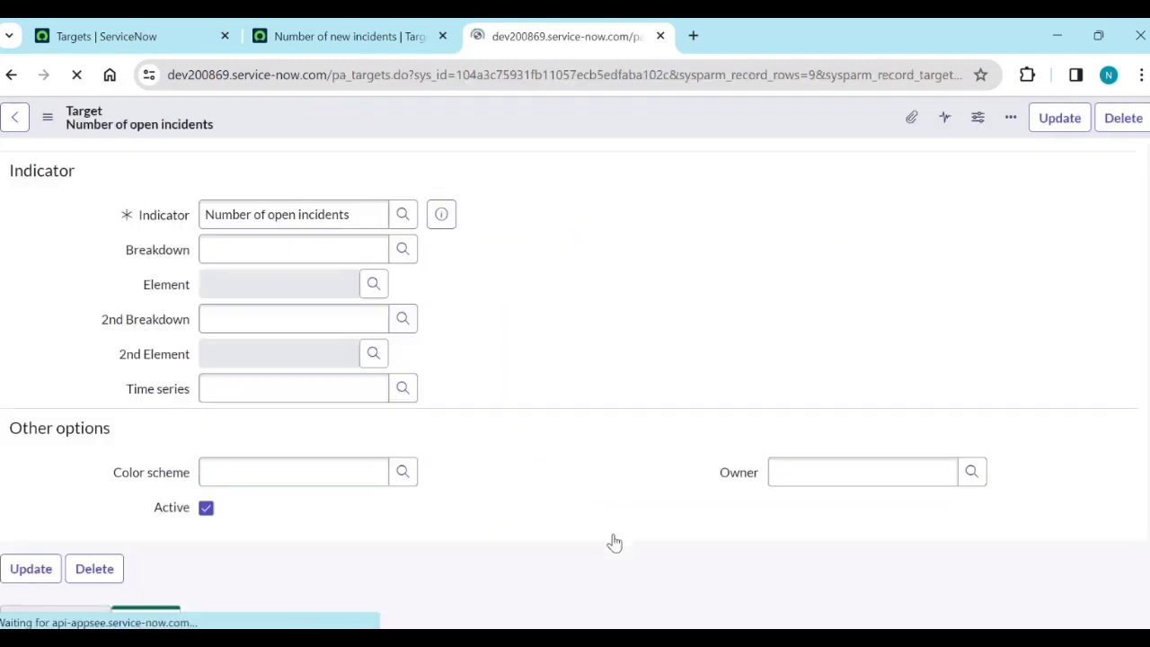
scroll(390, 491, "down", 3)
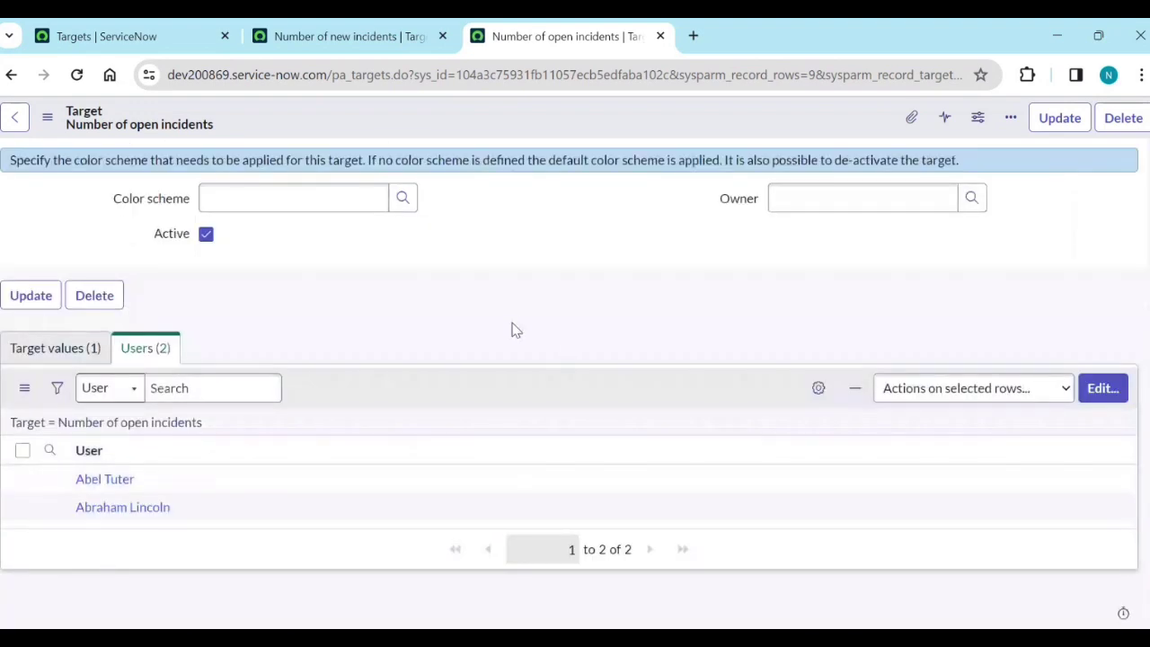
scroll(516, 296, "up", 3)
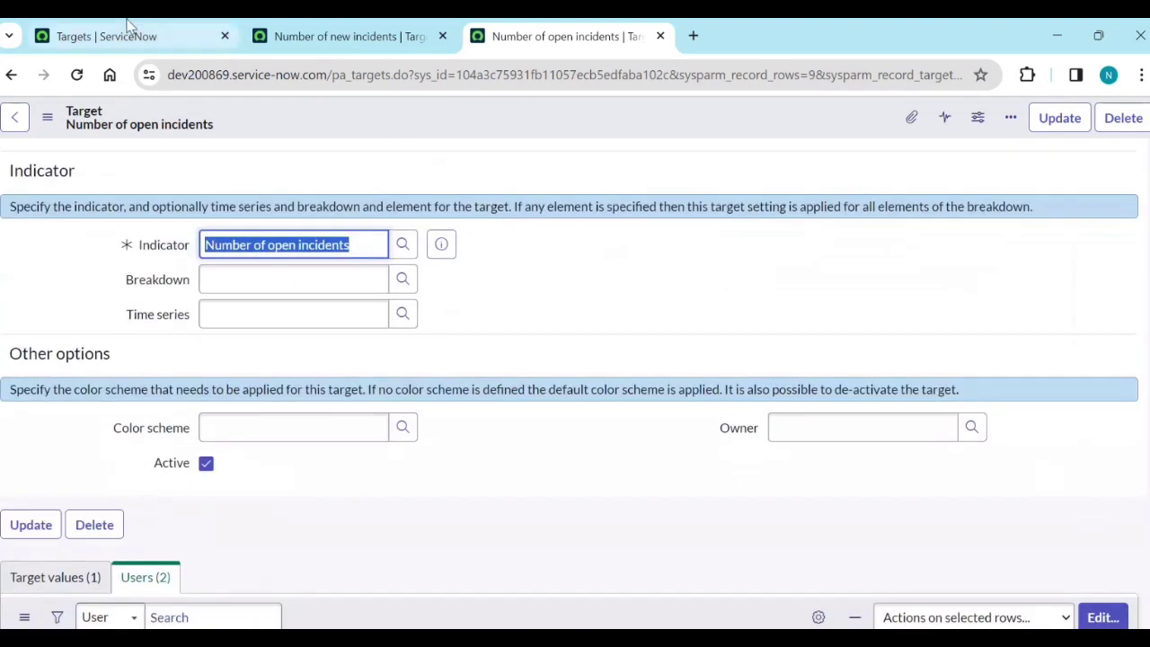
Step: Open the scheduled jobs list under the favorite Automation modules and review the Check PA Targets schedule item
left_click(126, 32)
left_click(238, 123)
scroll(249, 414, "down", 5)
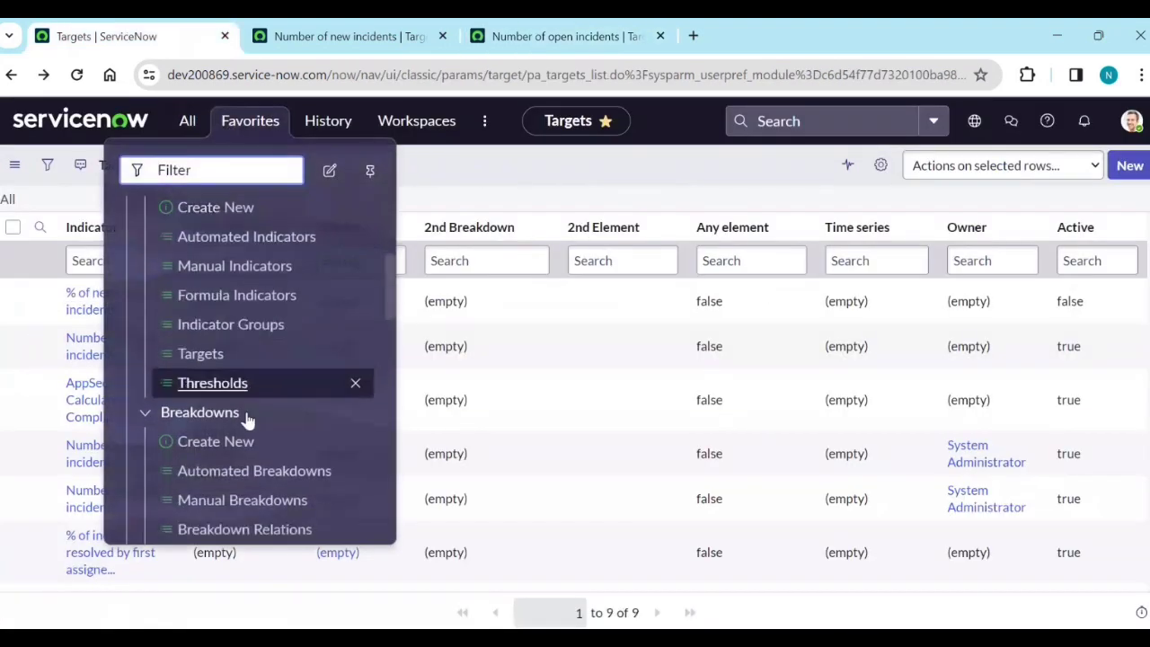
scroll(244, 410, "down", 4)
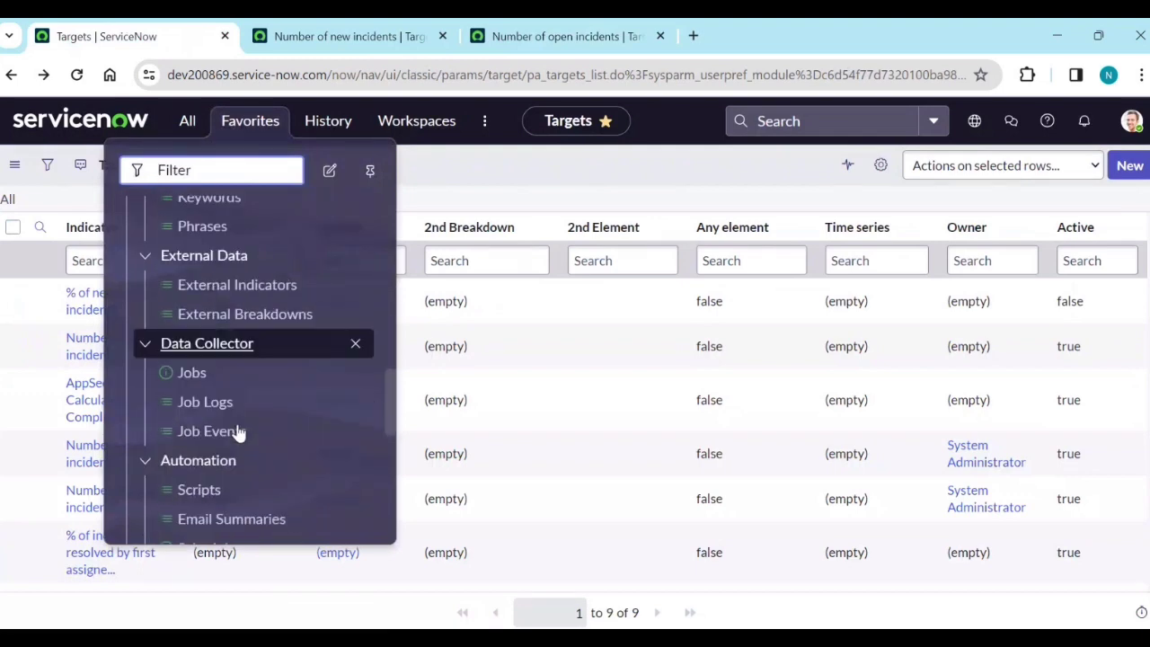
left_click(216, 435)
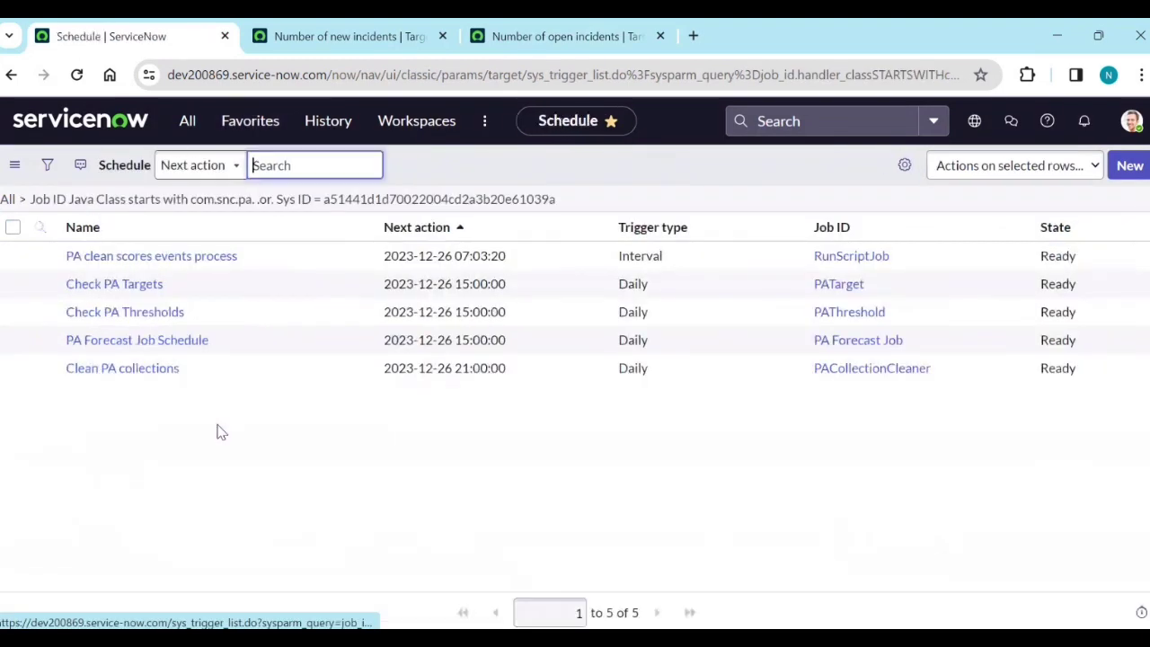
left_click(126, 286)
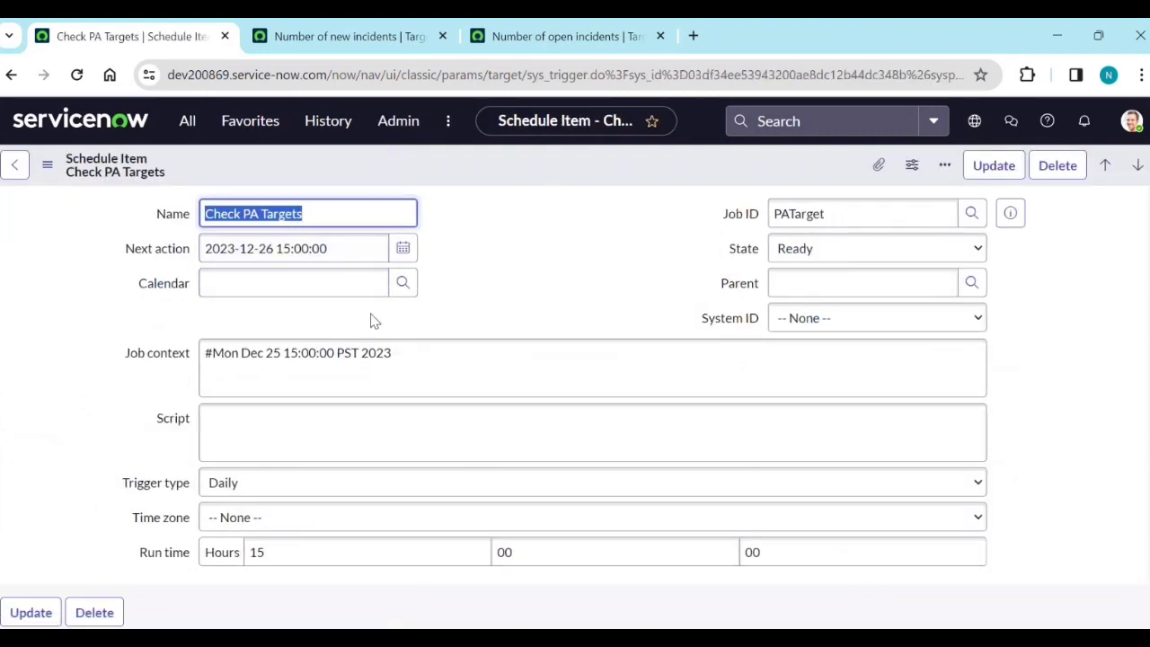
left_click(478, 289)
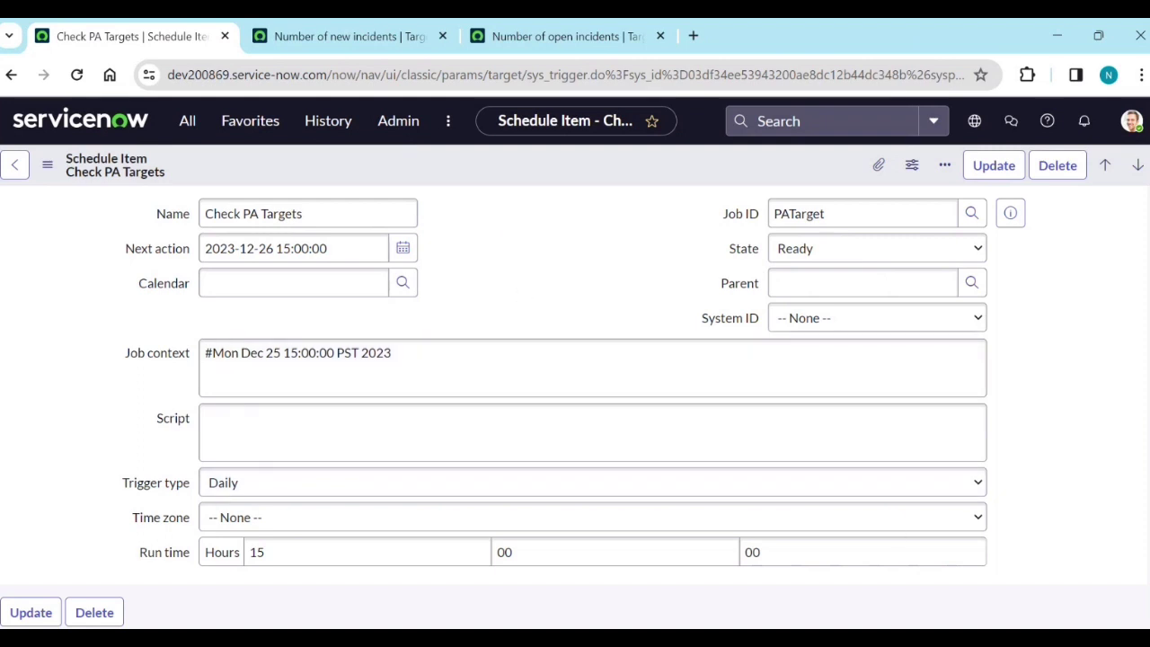
Step: Switch to the Notepad notes and review the topic list of indicators, targets, thresholds, widgets and dashboards
key("alt+Tab")
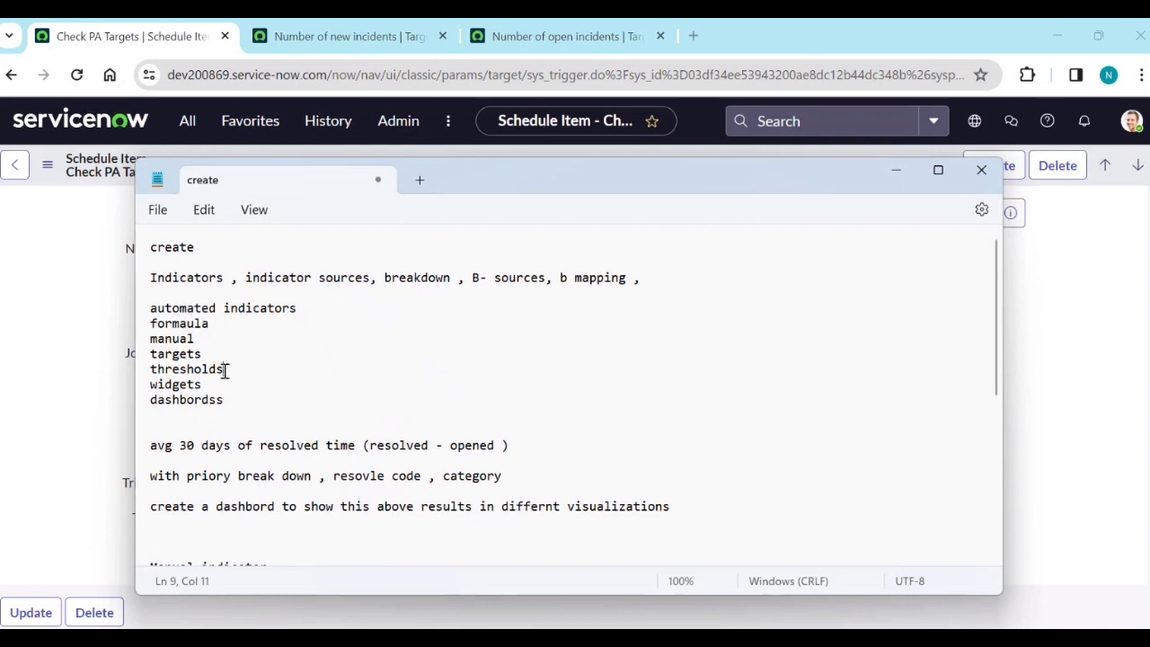